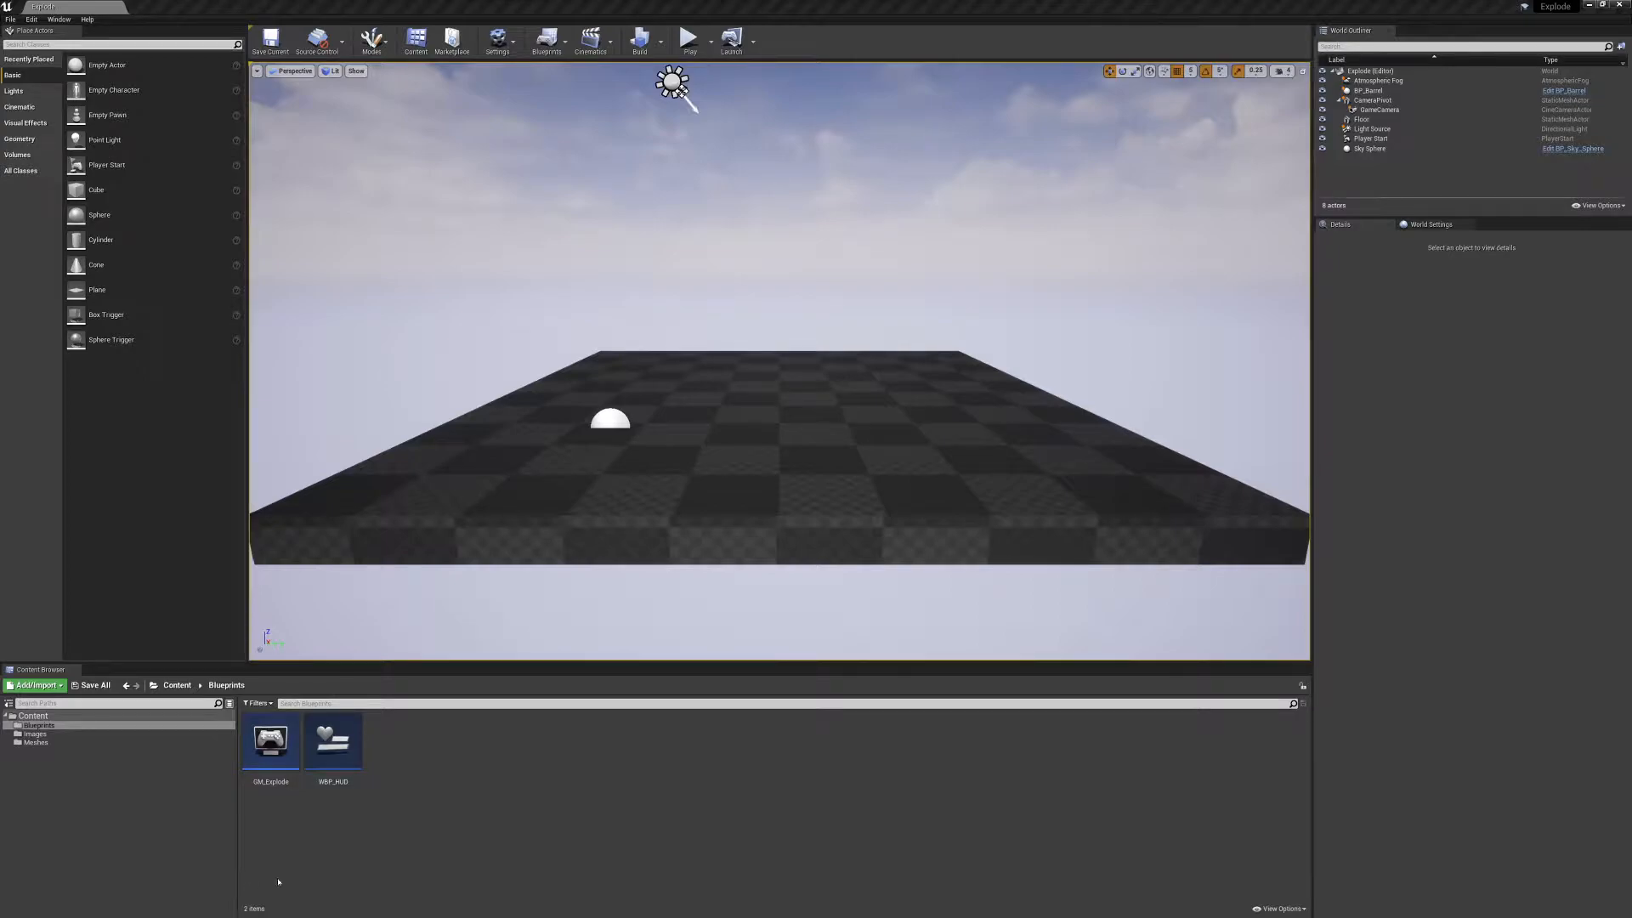
Import the Flicker.tga texture into the project's Images folder.
left_click(52, 736)
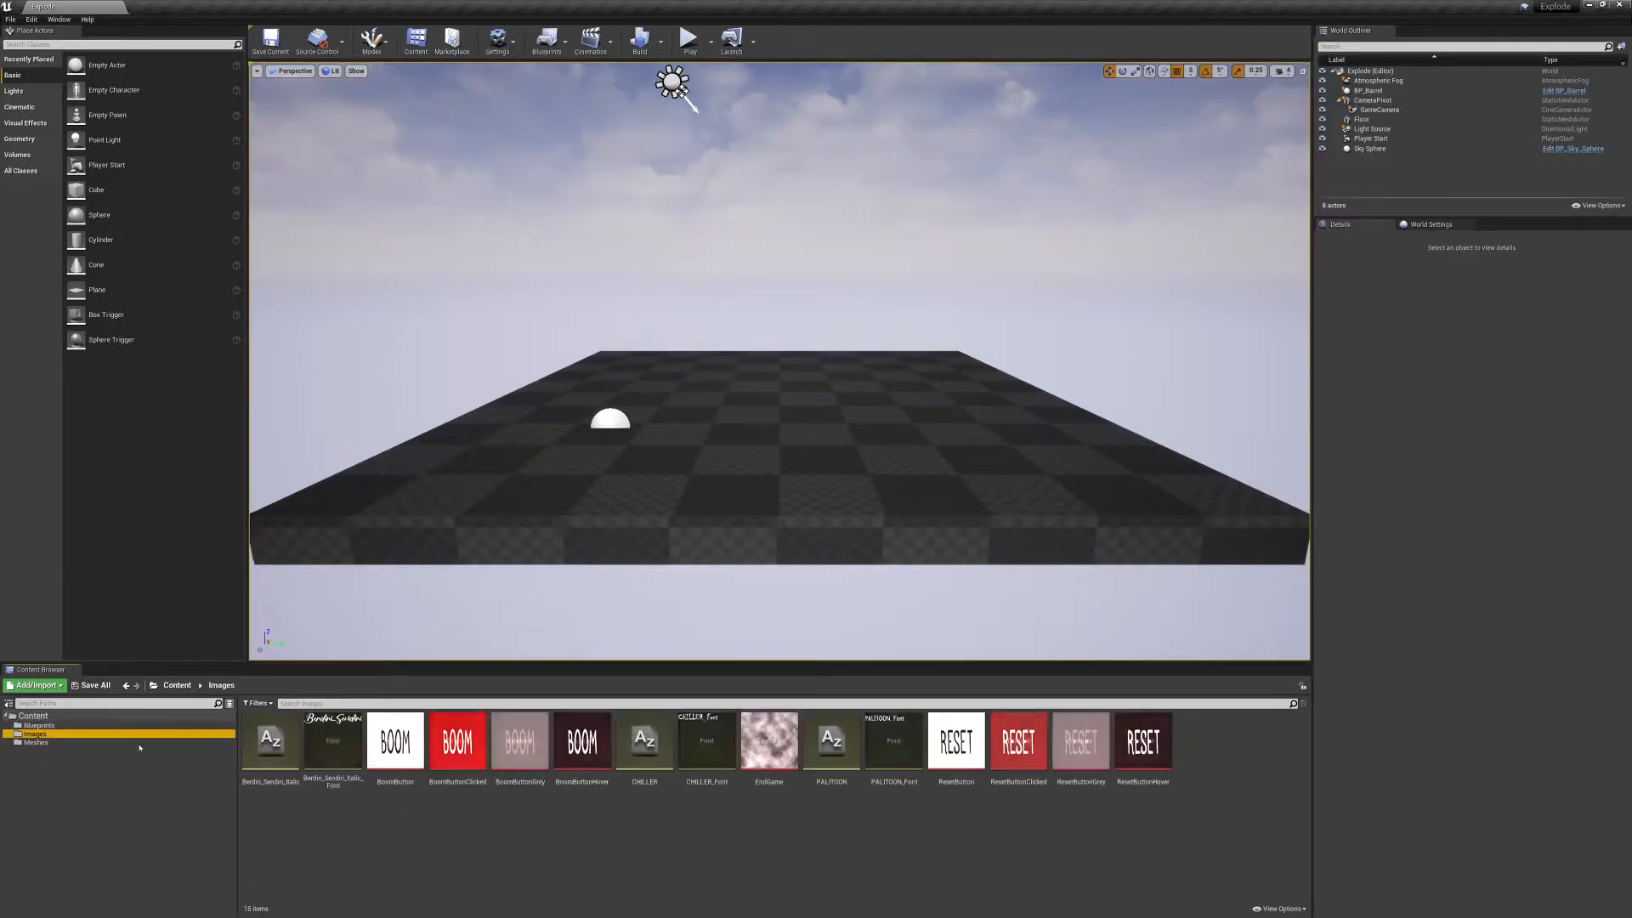
right_click(704, 820)
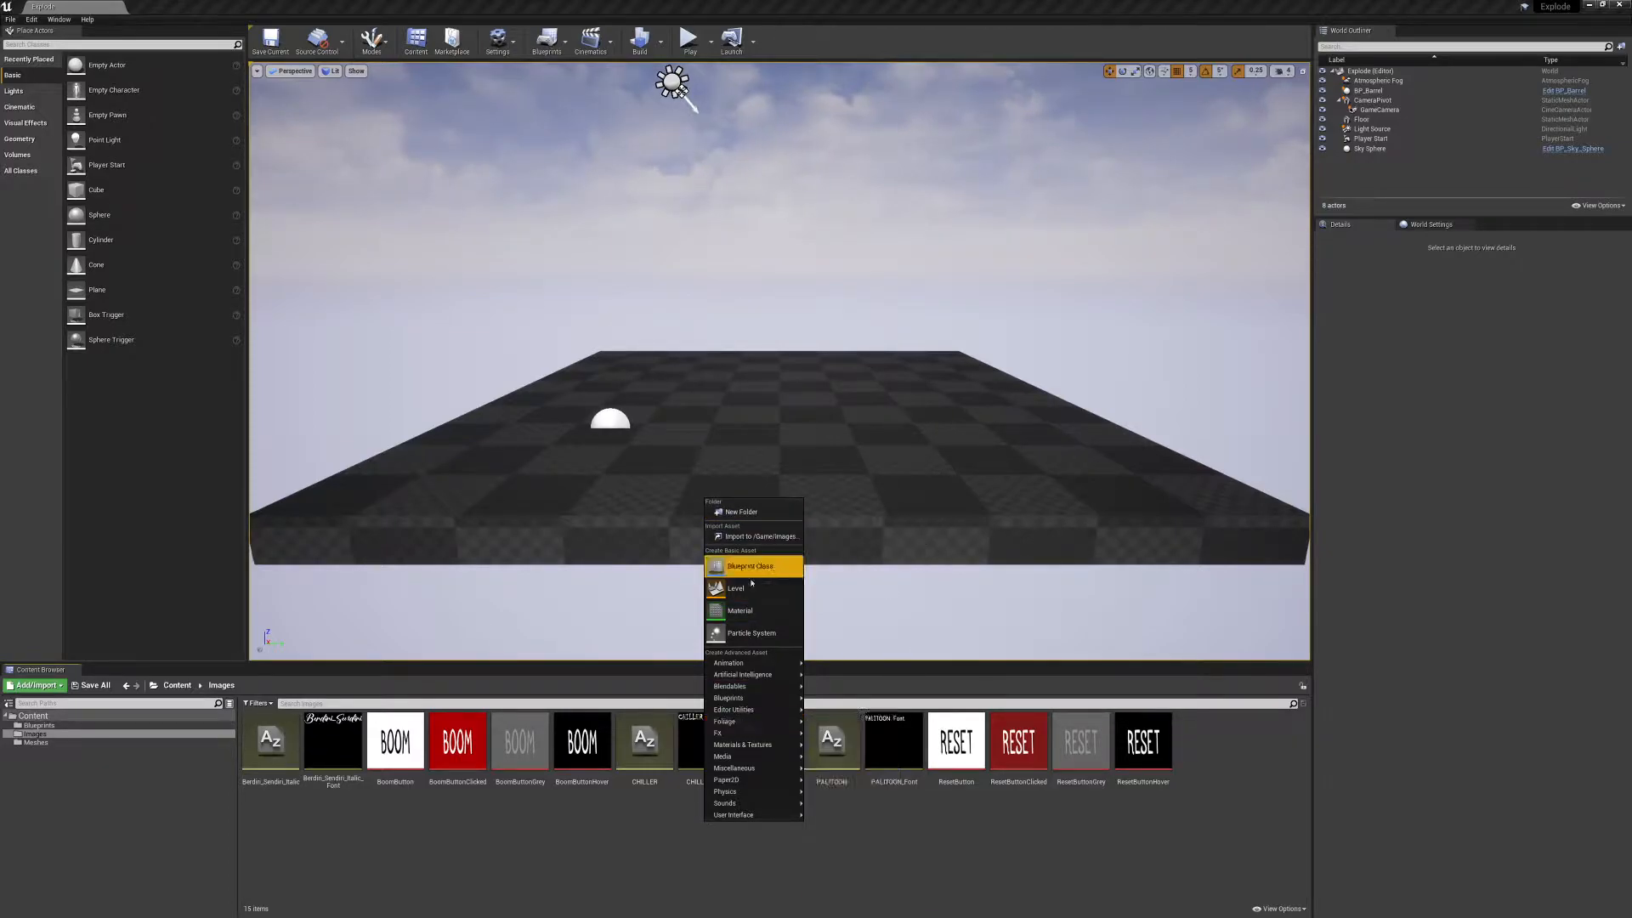
left_click(758, 539)
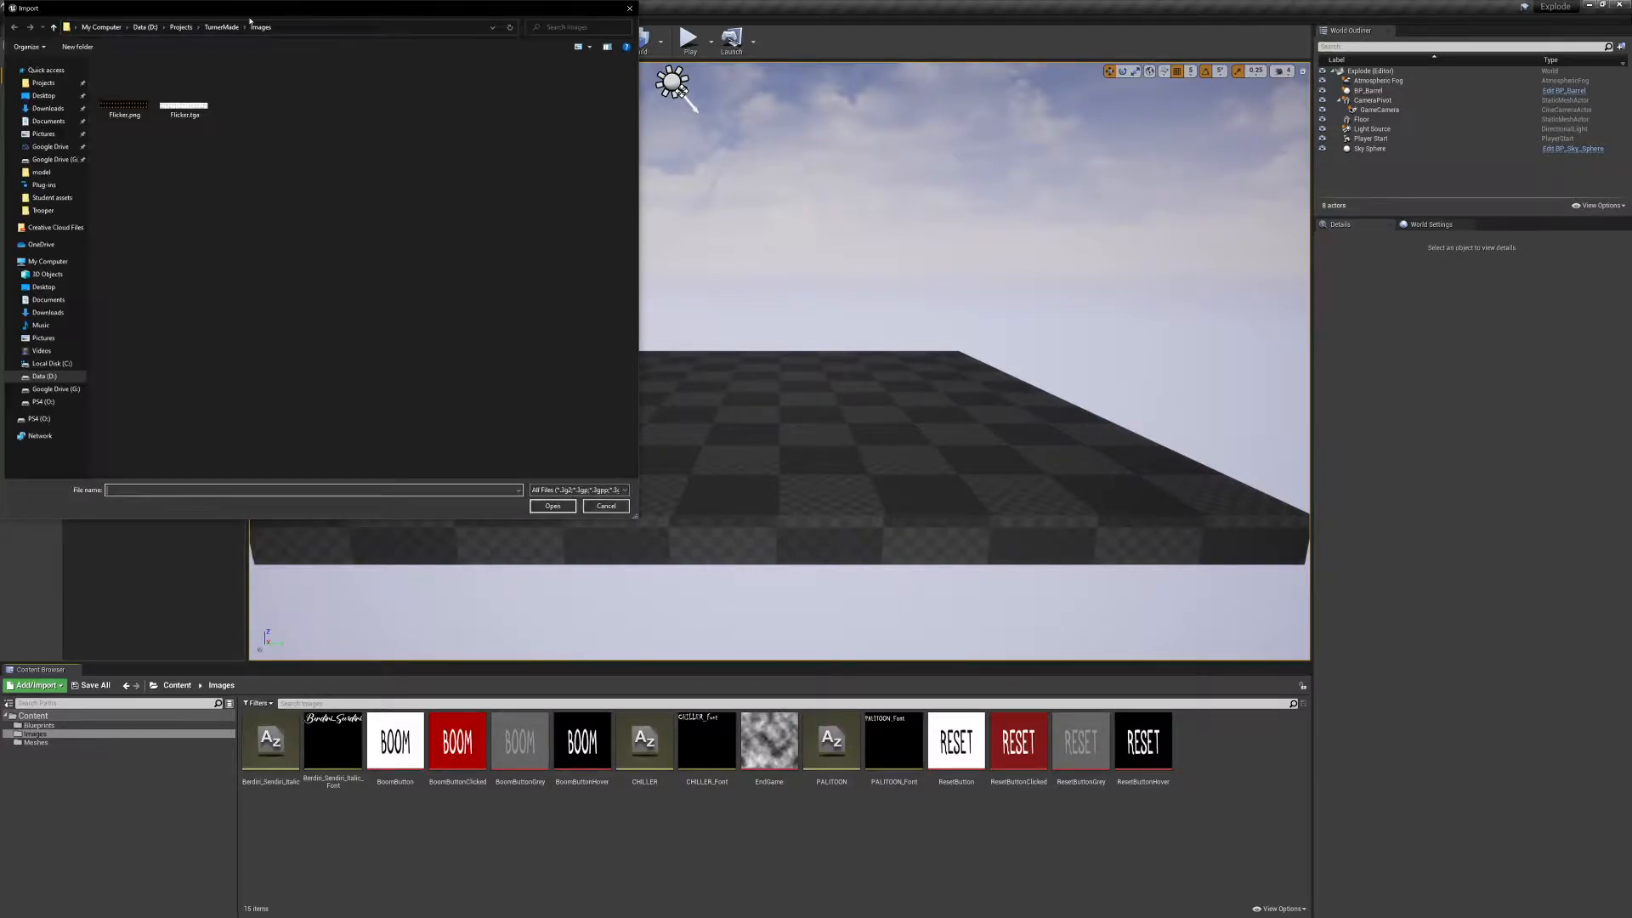
left_click_drag(157, 16, 528, 105)
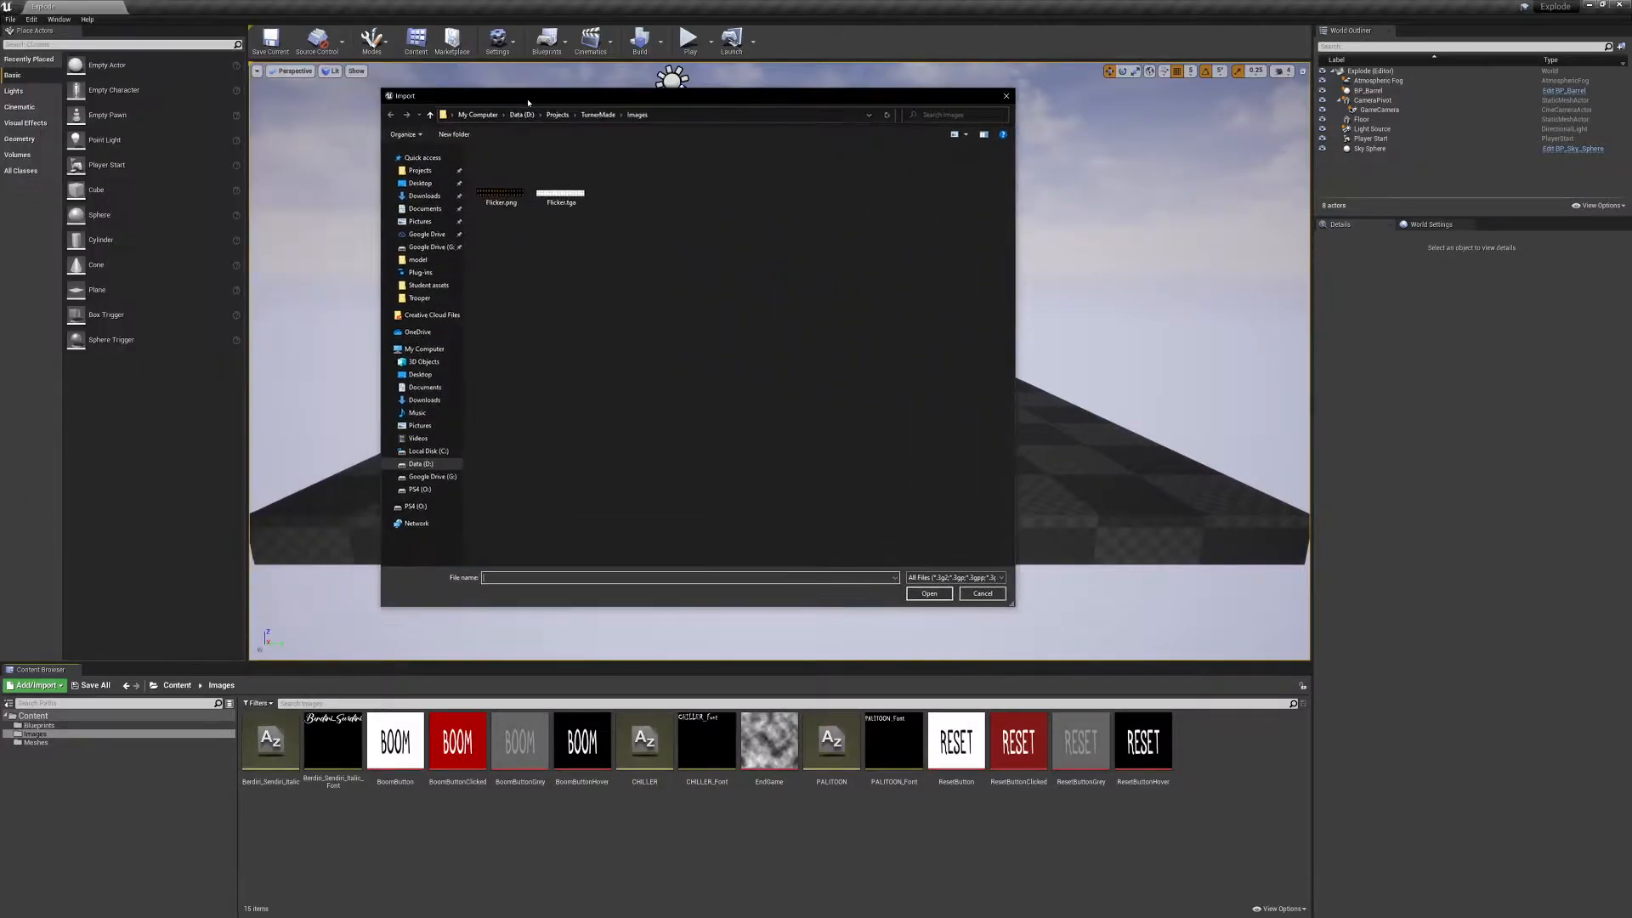
left_click(556, 179)
left_click(929, 596)
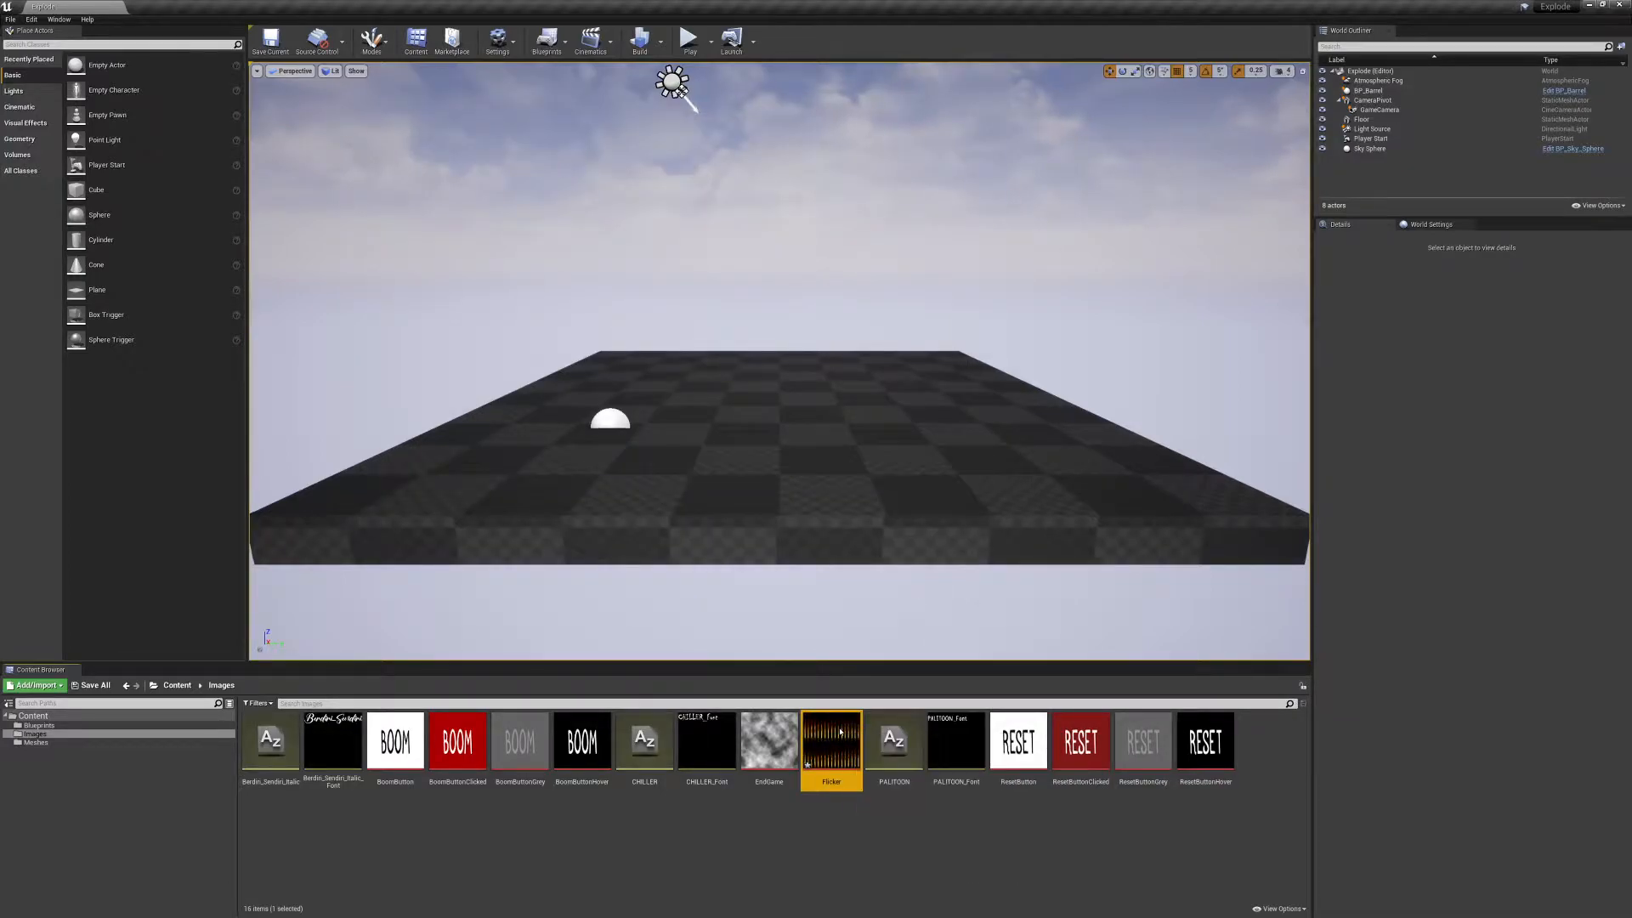
Inspect the Flicker texture's flame frames with the alpha channel hidden, and return to the Images folder.
double_click(833, 738)
left_click(17, 69)
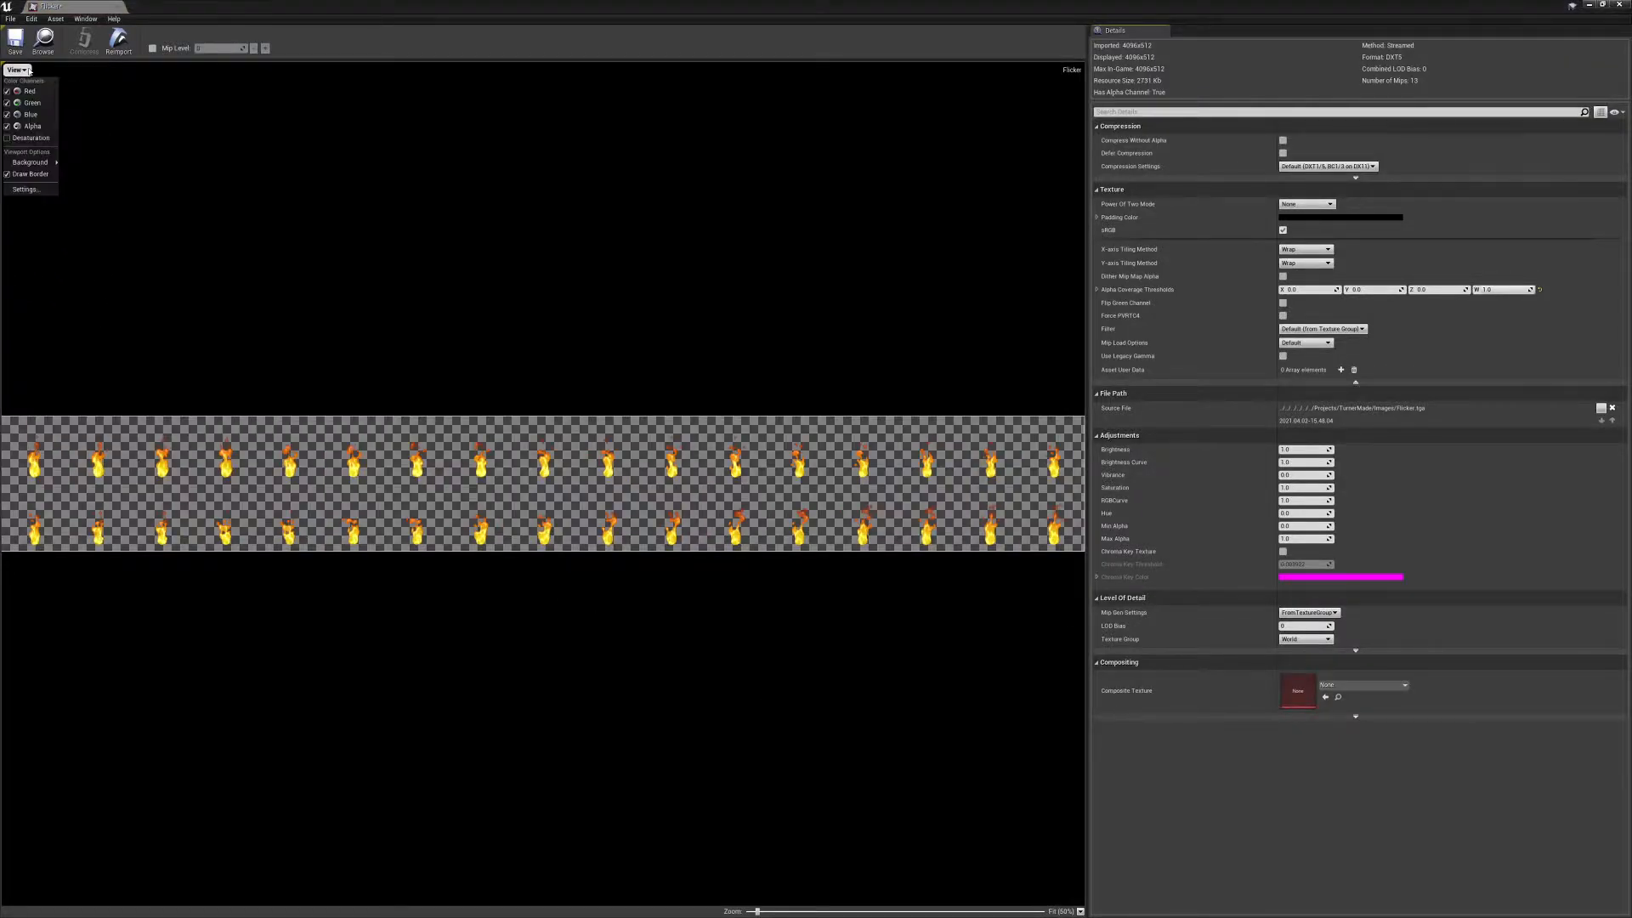
left_click(42, 127)
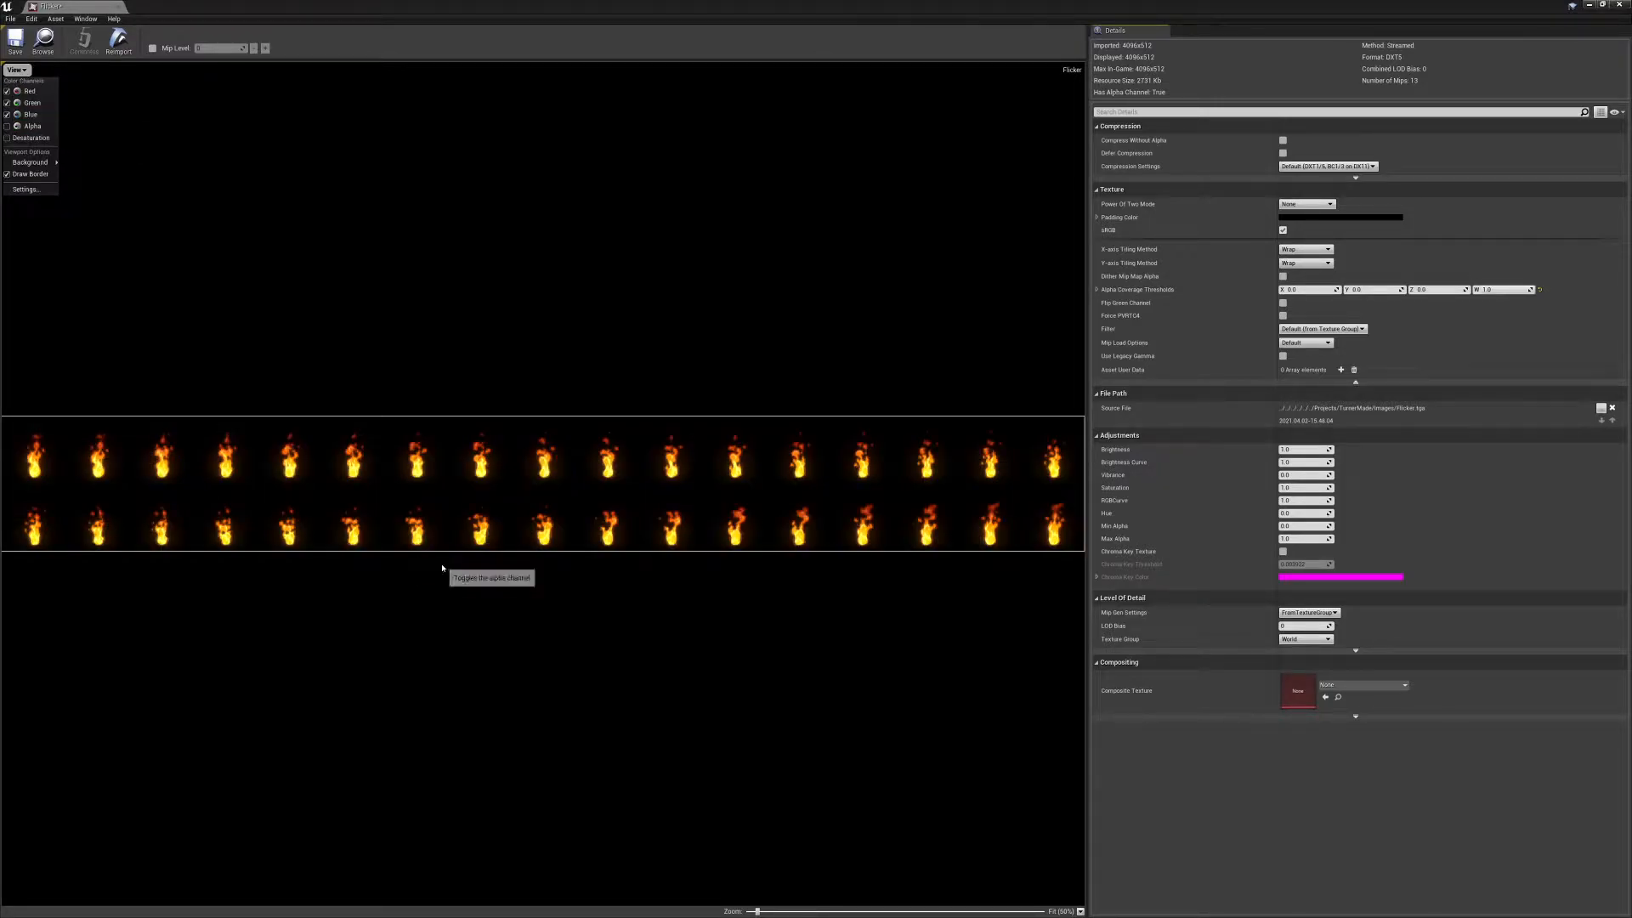
left_click(598, 693)
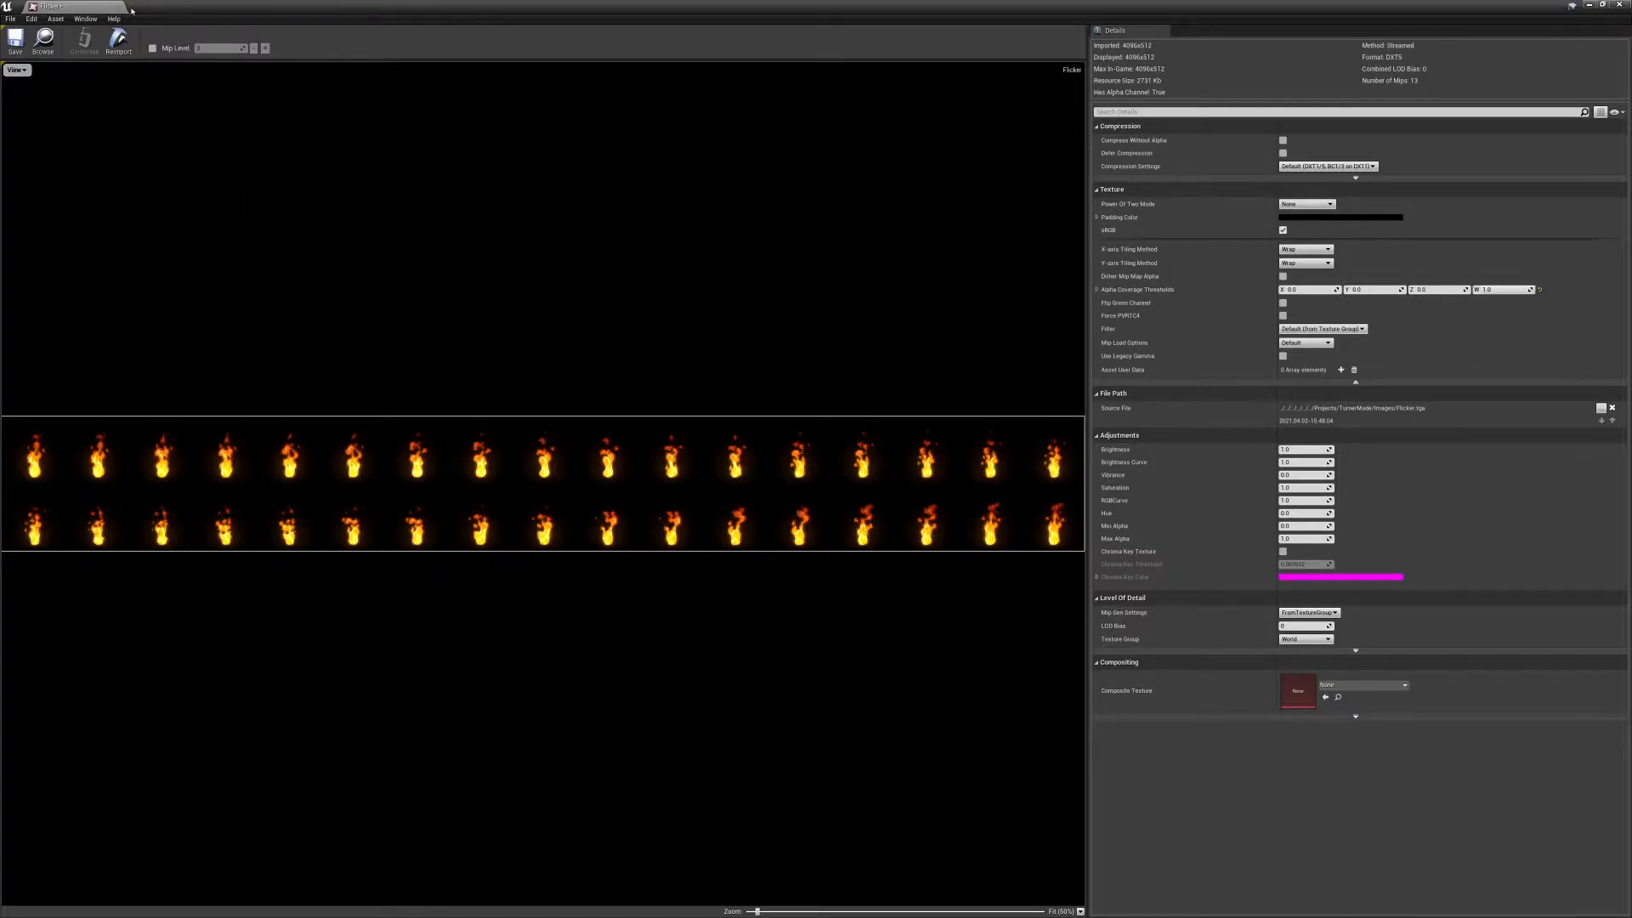
left_click(119, 7)
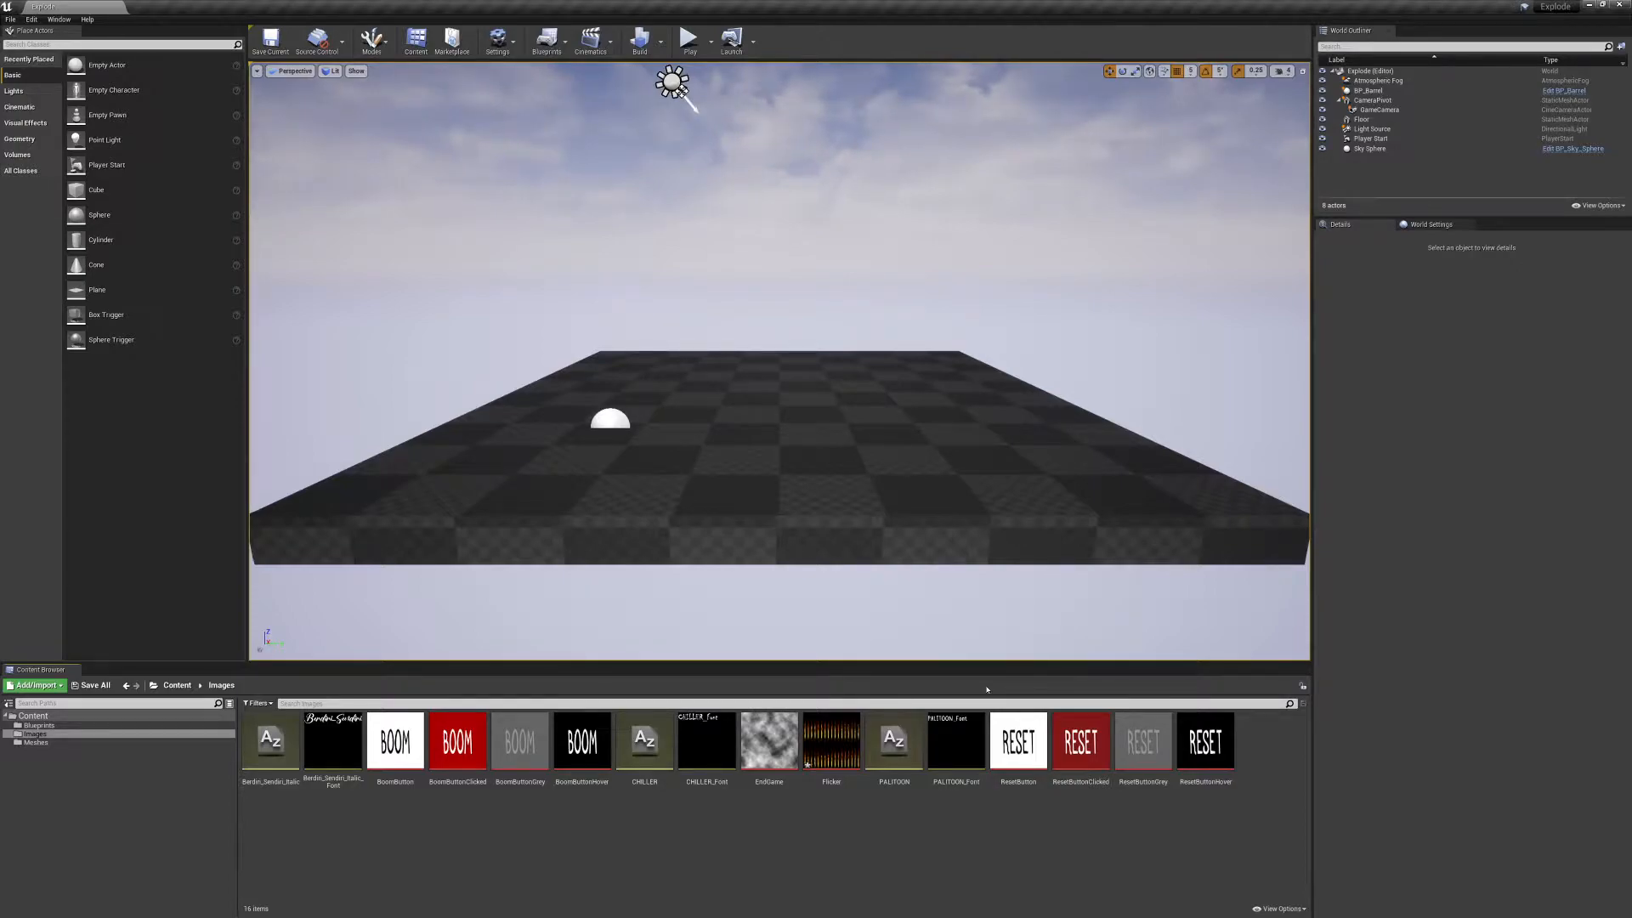
left_click(840, 750)
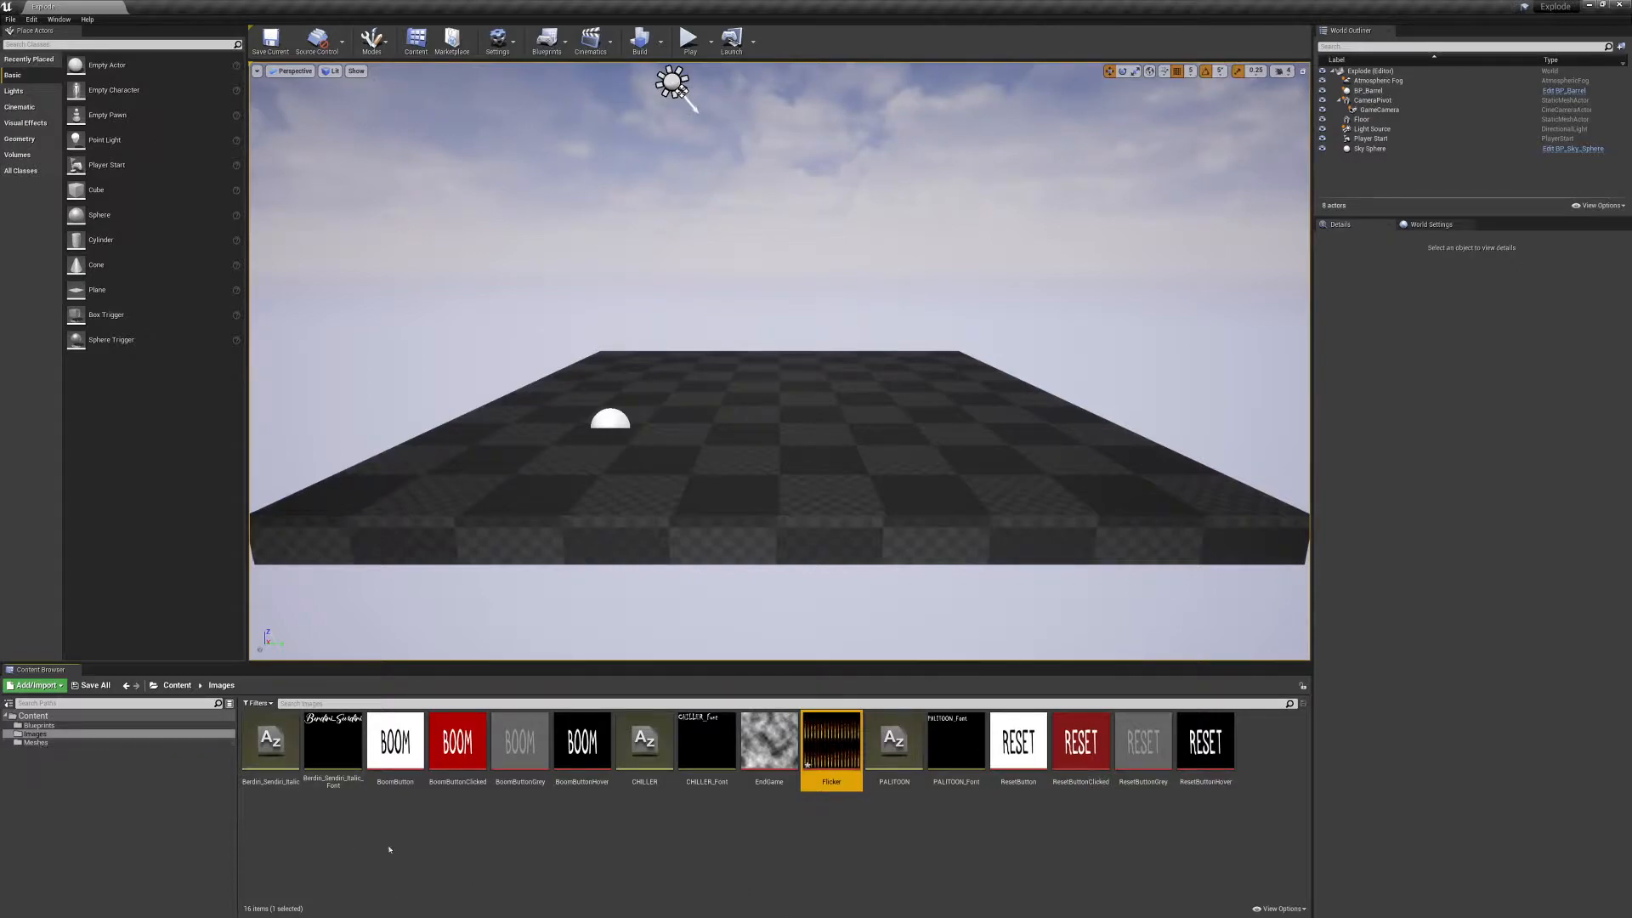
Create a folder named Materials in the Content root.
left_click(33, 716)
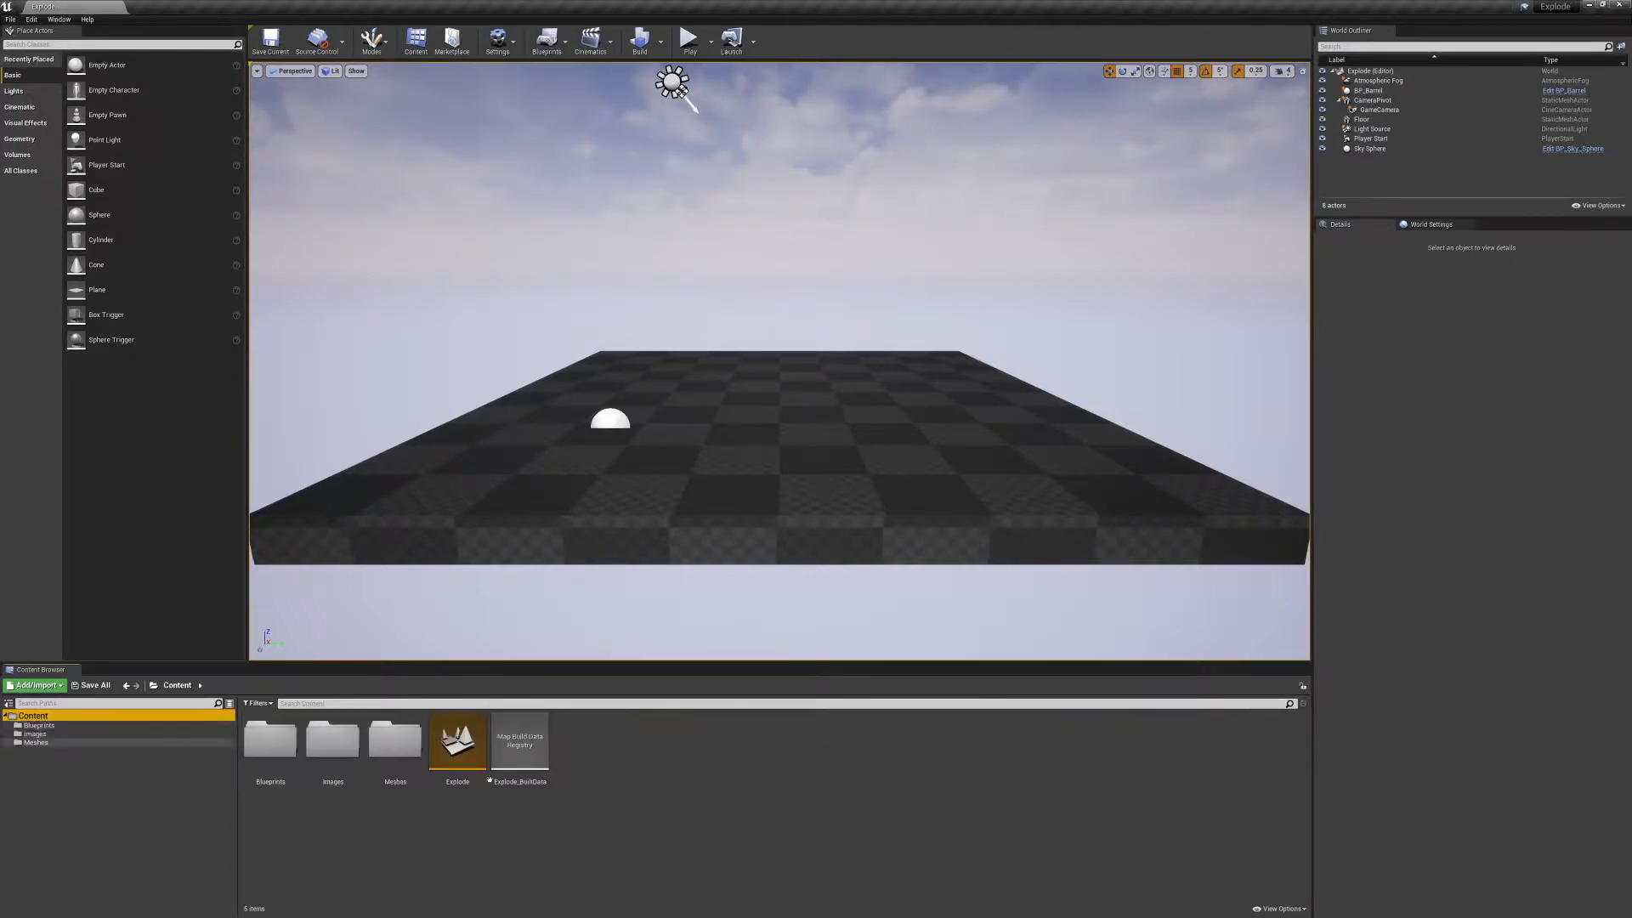
right_click(655, 761)
mouse_move(679, 752)
left_click(690, 449)
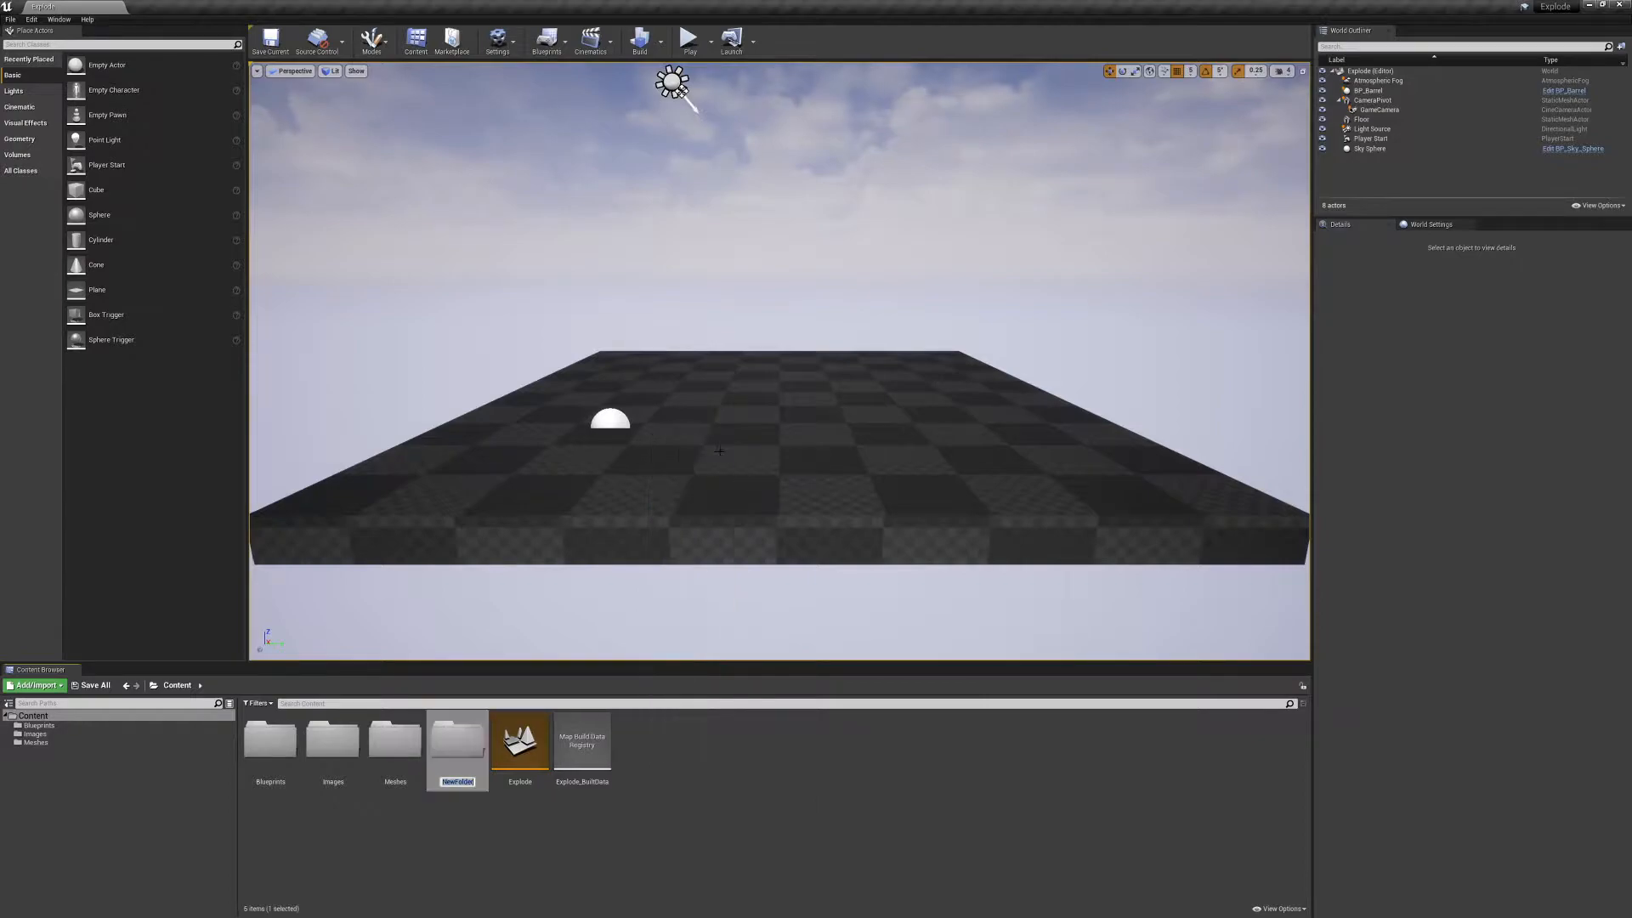
type("Materials")
key("Return")
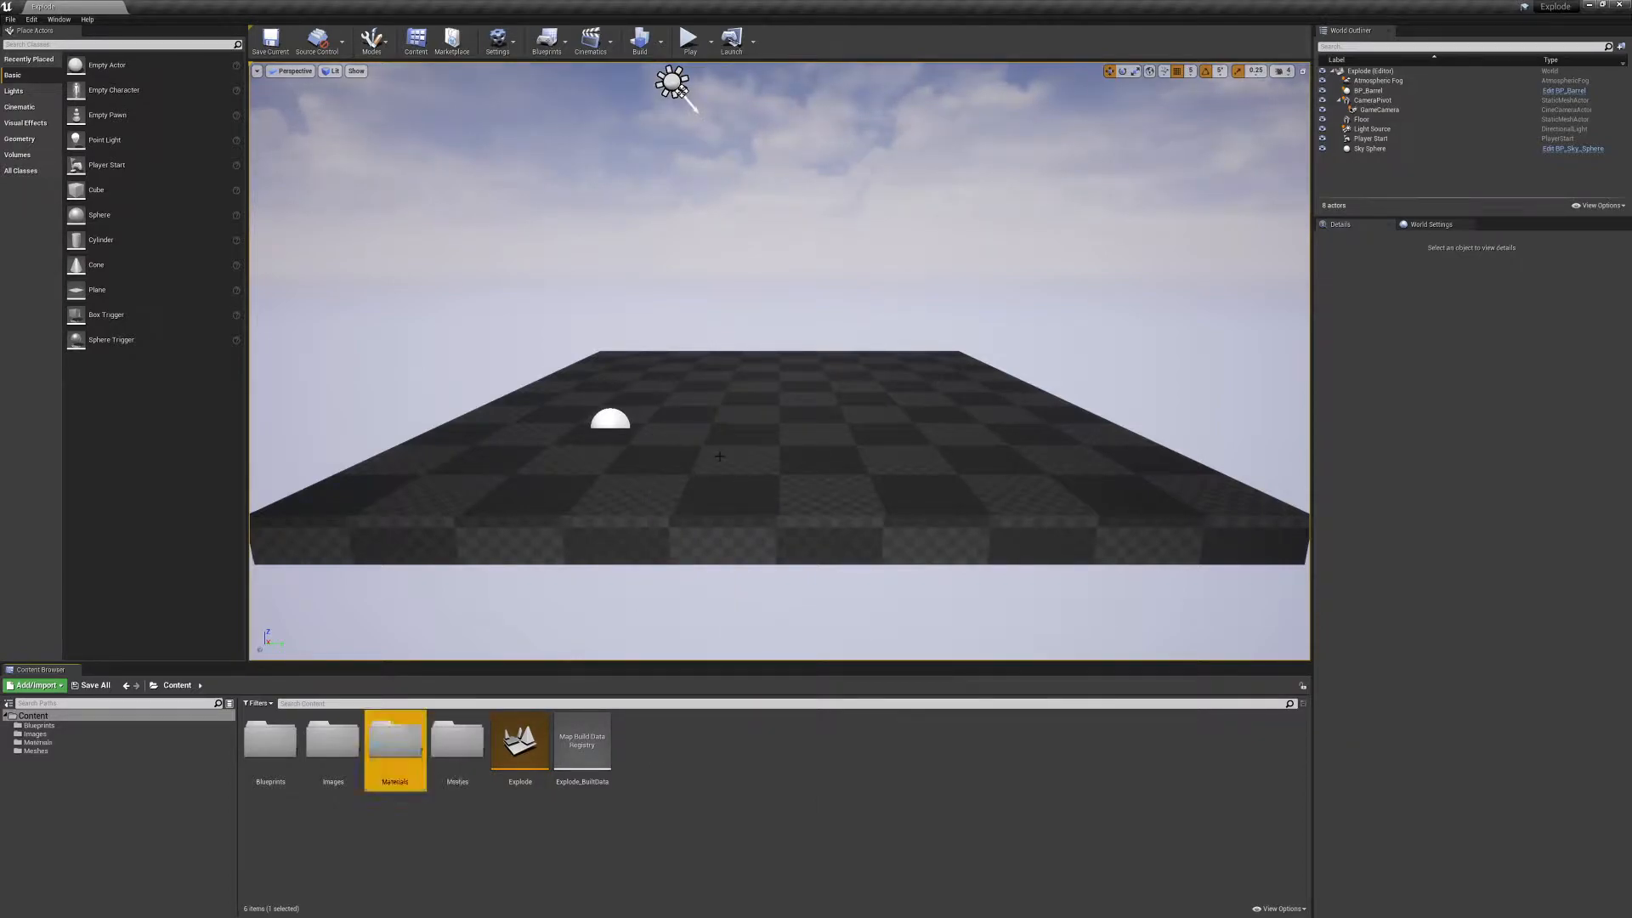
Create a material named MA_Flipbook inside the Materials folder and open it for editing.
key("Return")
right_click(548, 852)
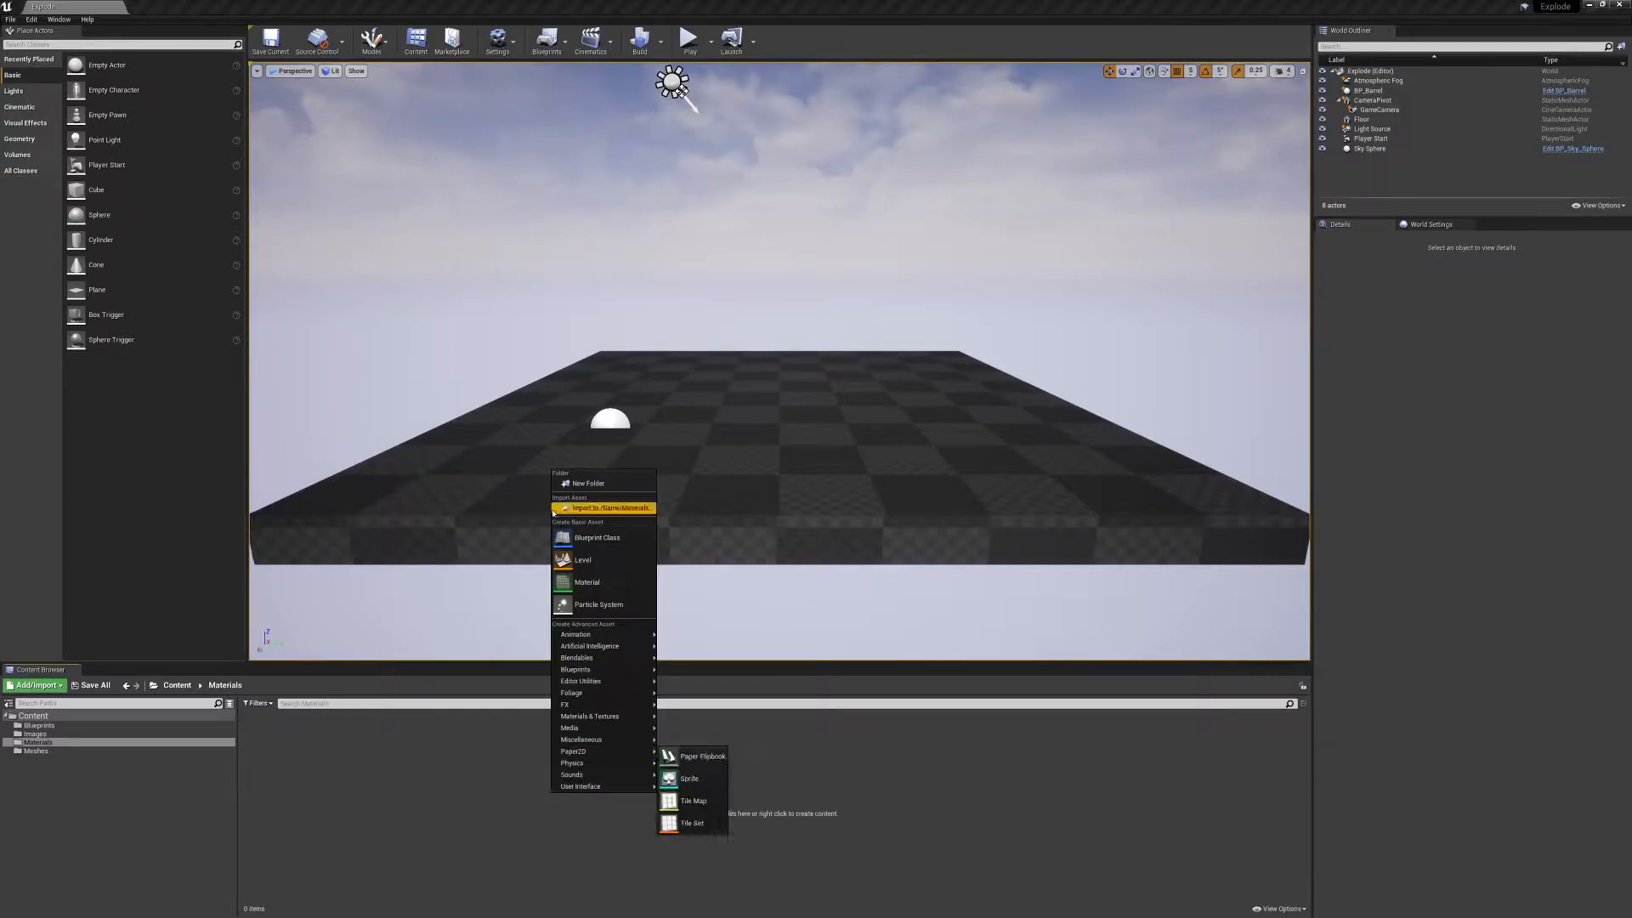
left_click(609, 584)
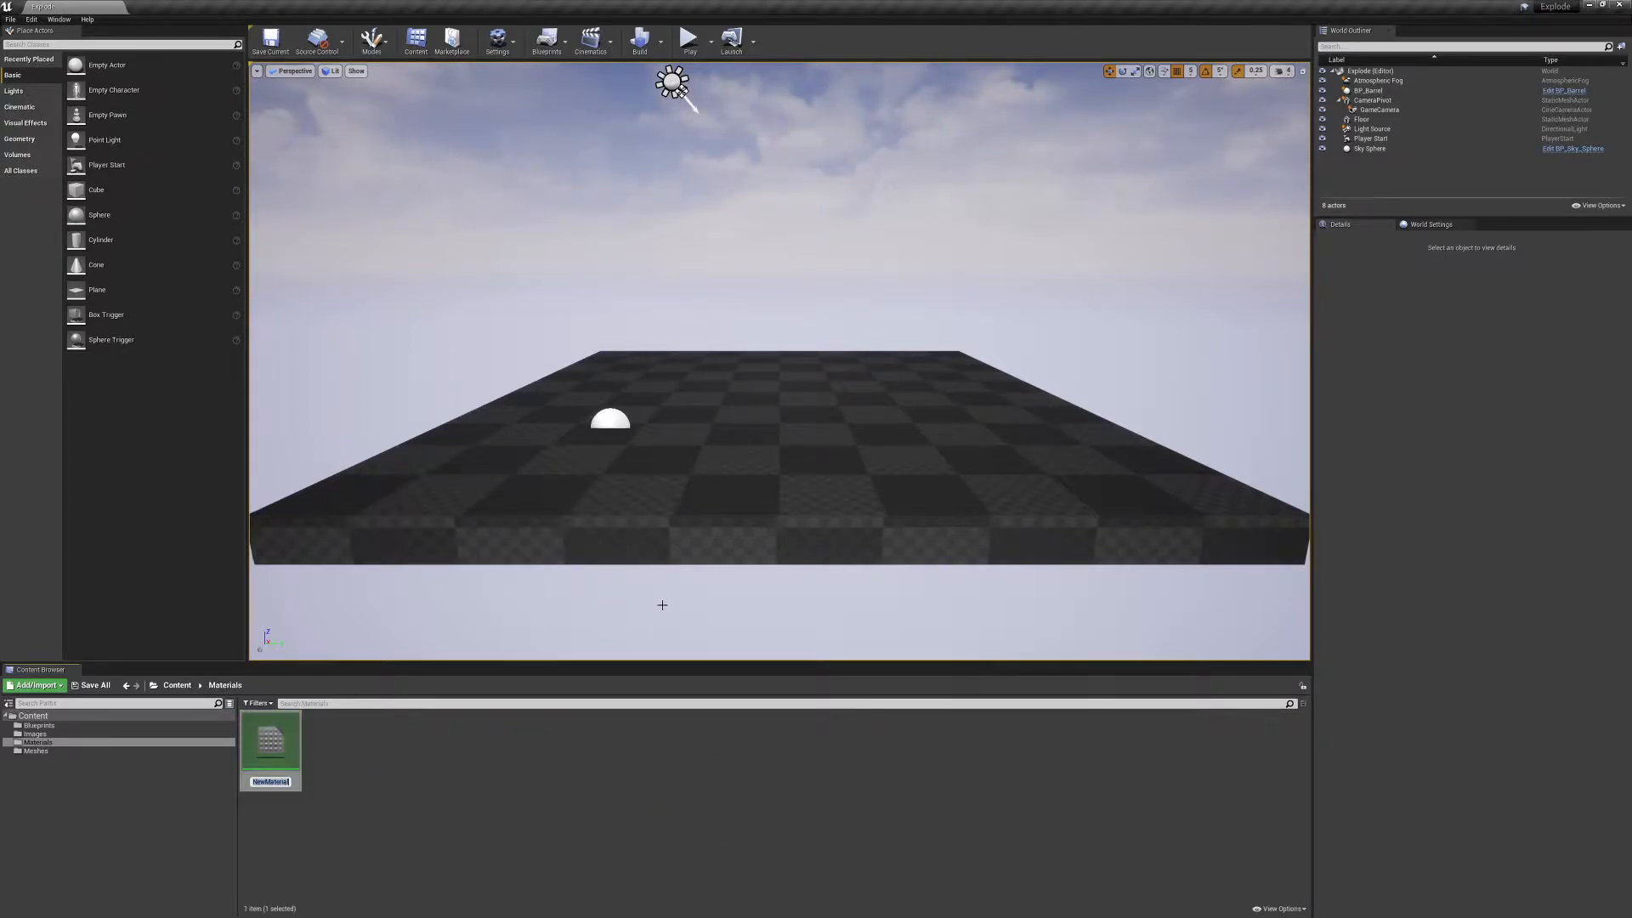
type("MA_Flip")
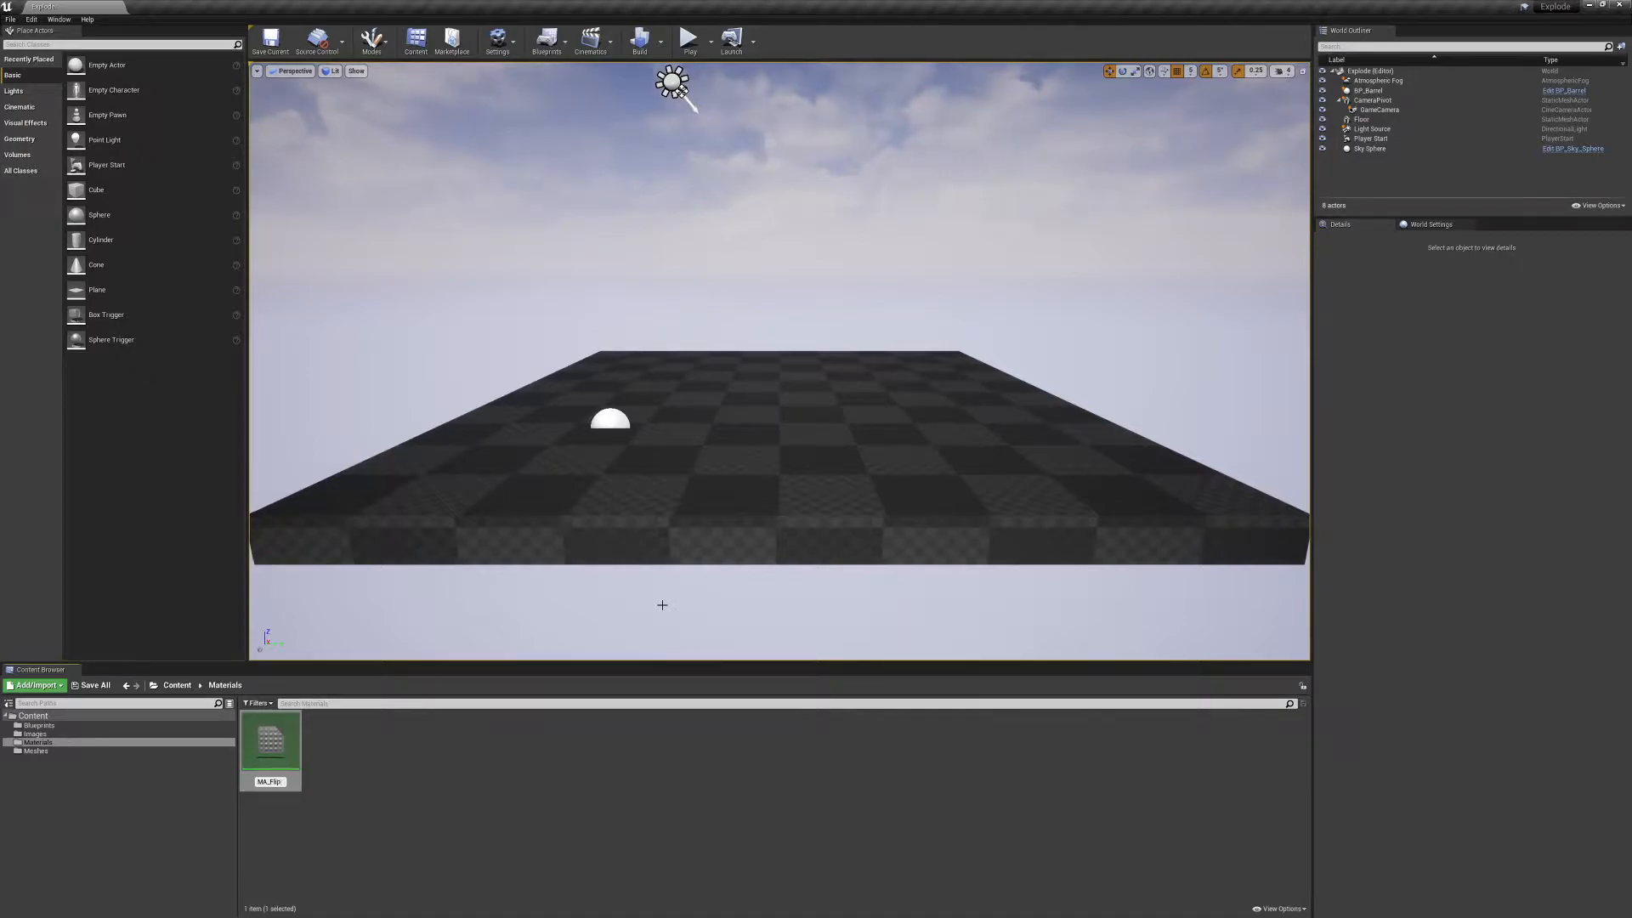
type("book")
key("Return")
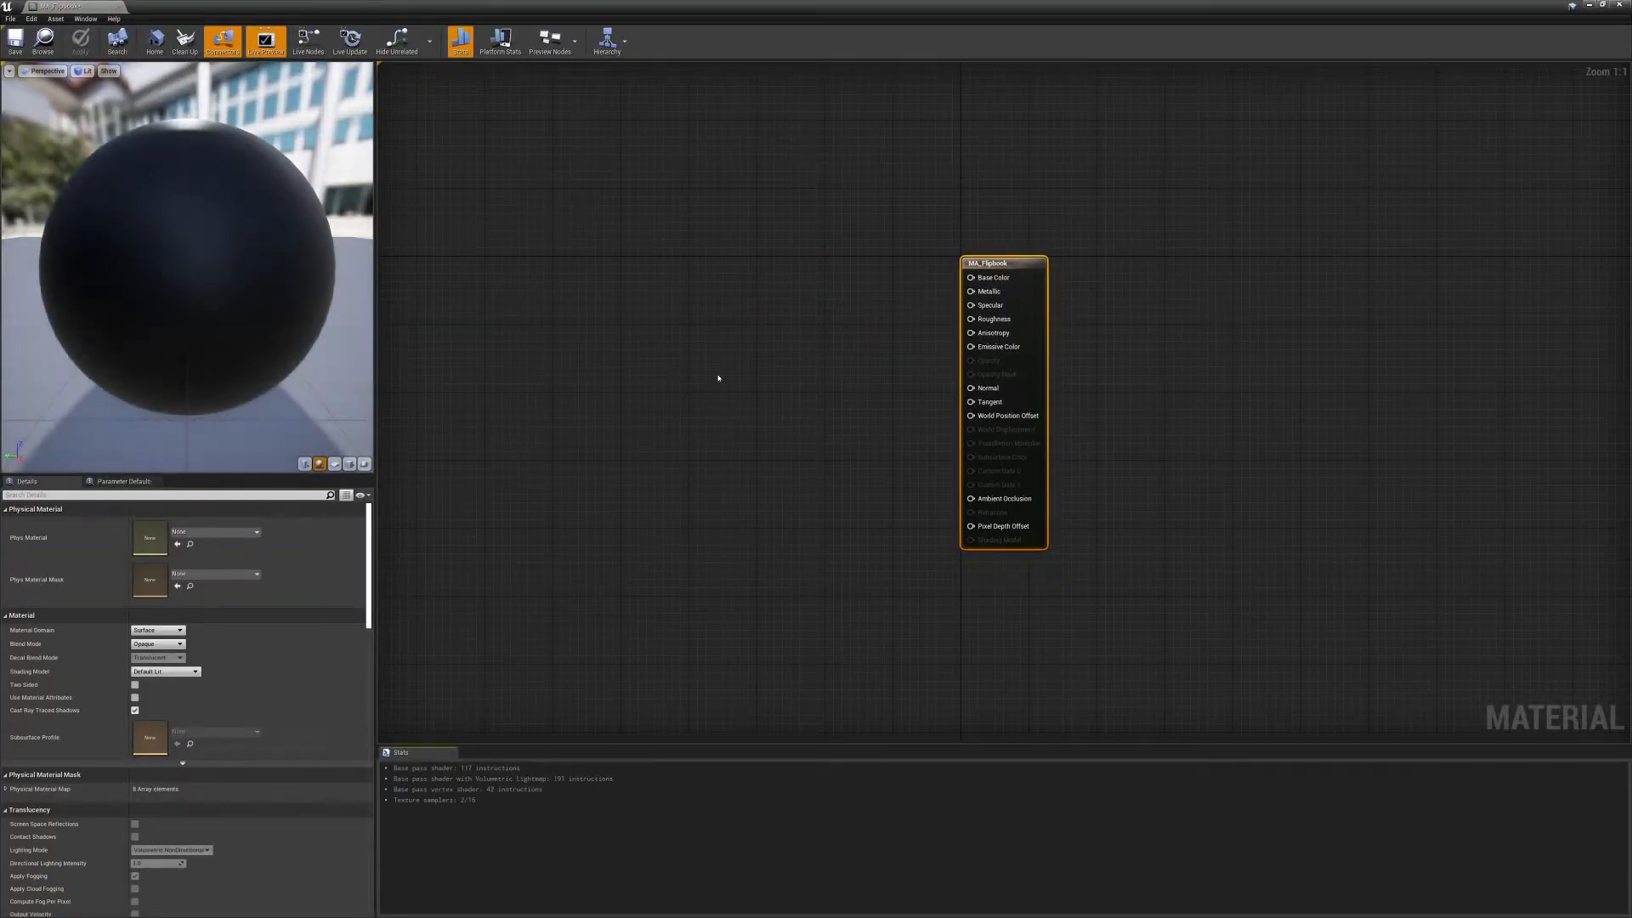
Switch the material preview to a plane and turn it to face the view.
left_click(672, 373)
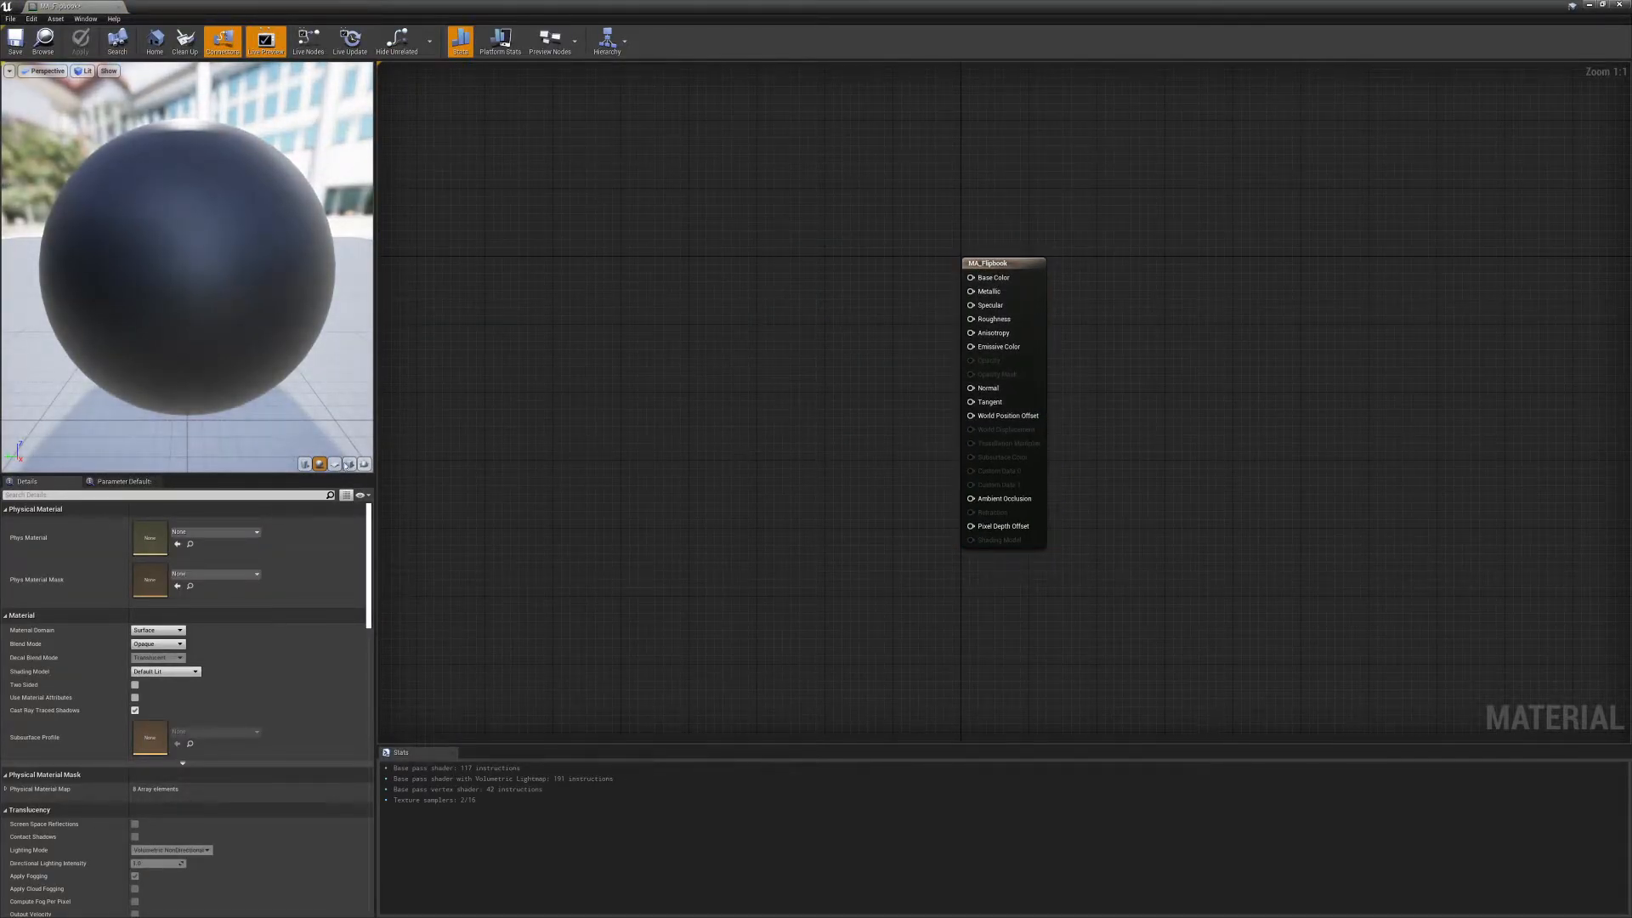
left_click(334, 463)
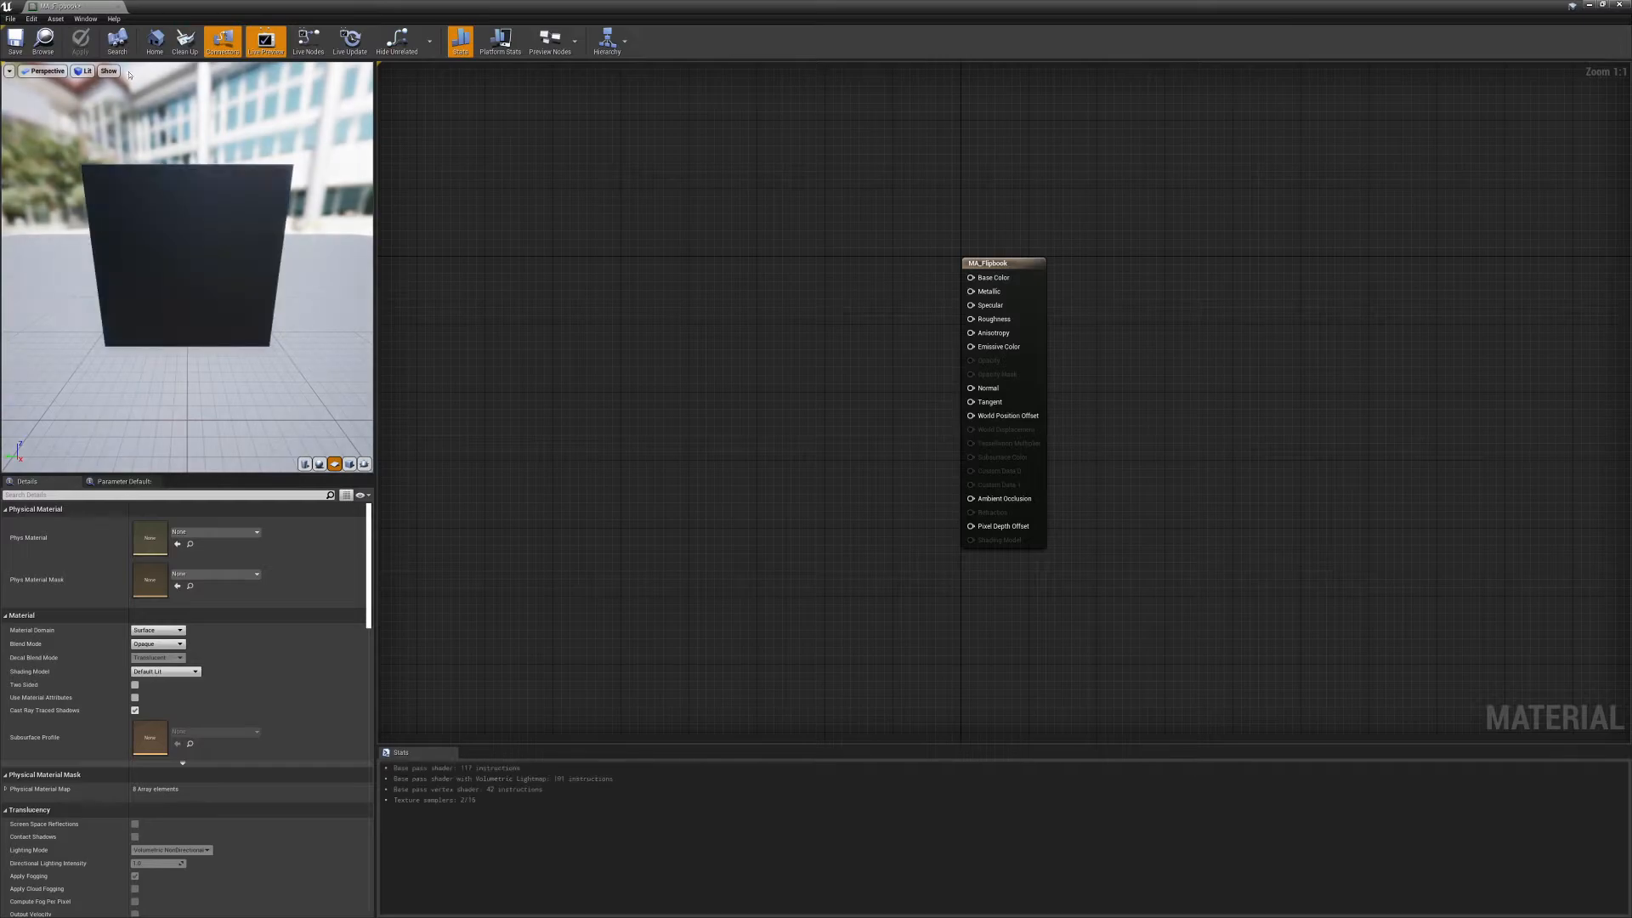
left_click_drag(193, 309, 232, 395)
mouse_move(323, 425)
left_mouse_down()
mouse_move(238, 425)
mouse_move(323, 425)
left_mouse_up()
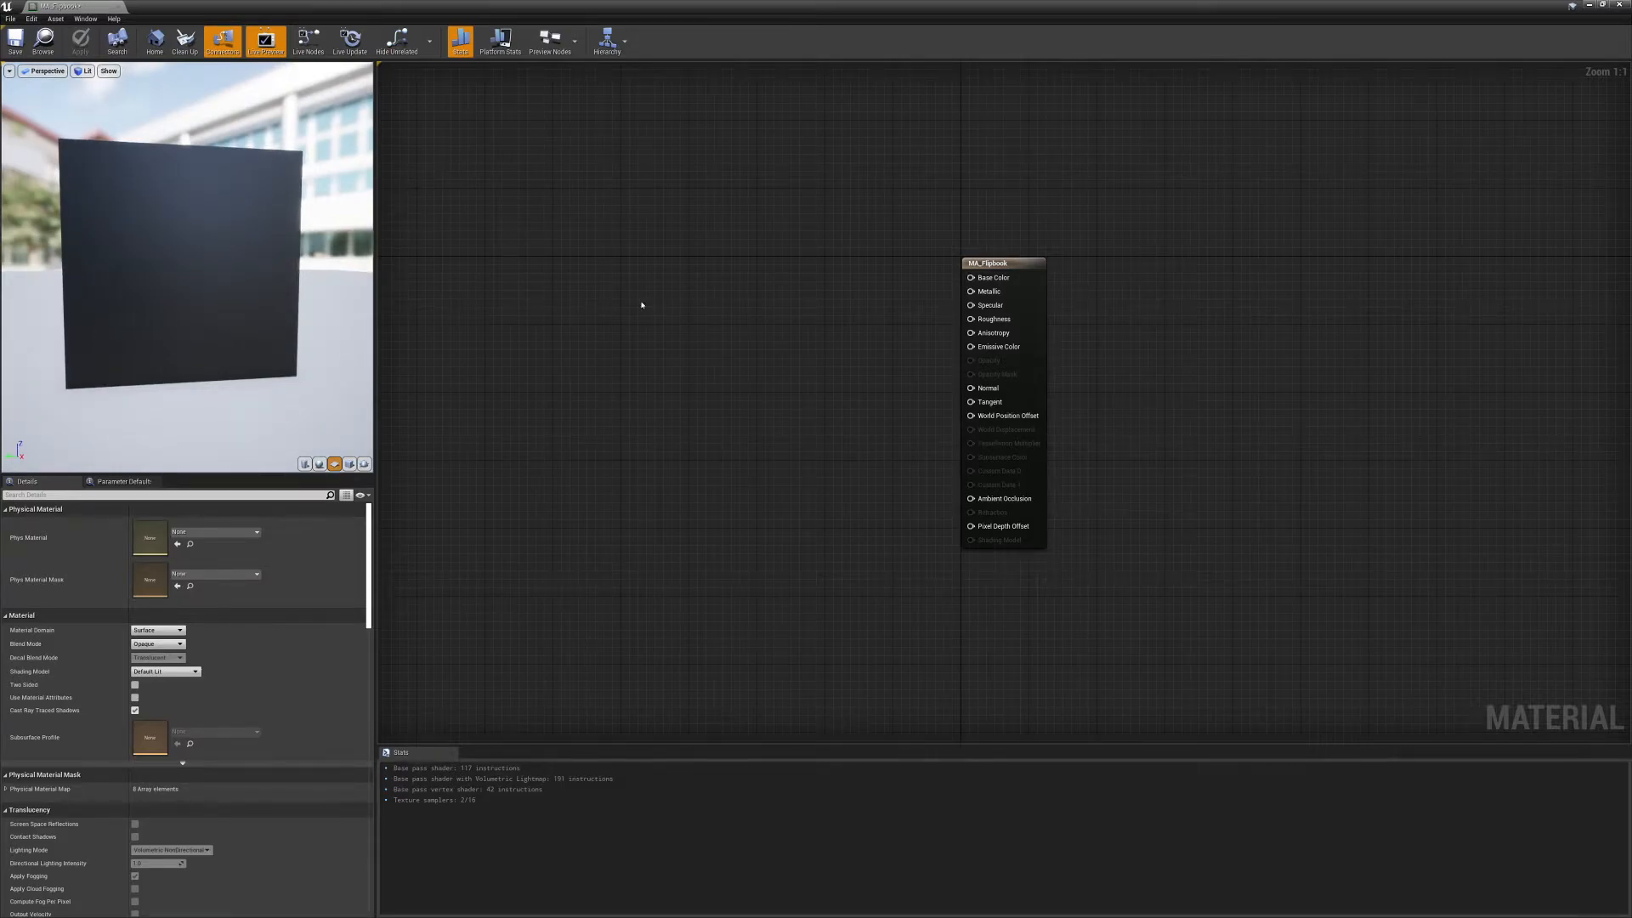
right_click_drag(677, 341, 832, 364)
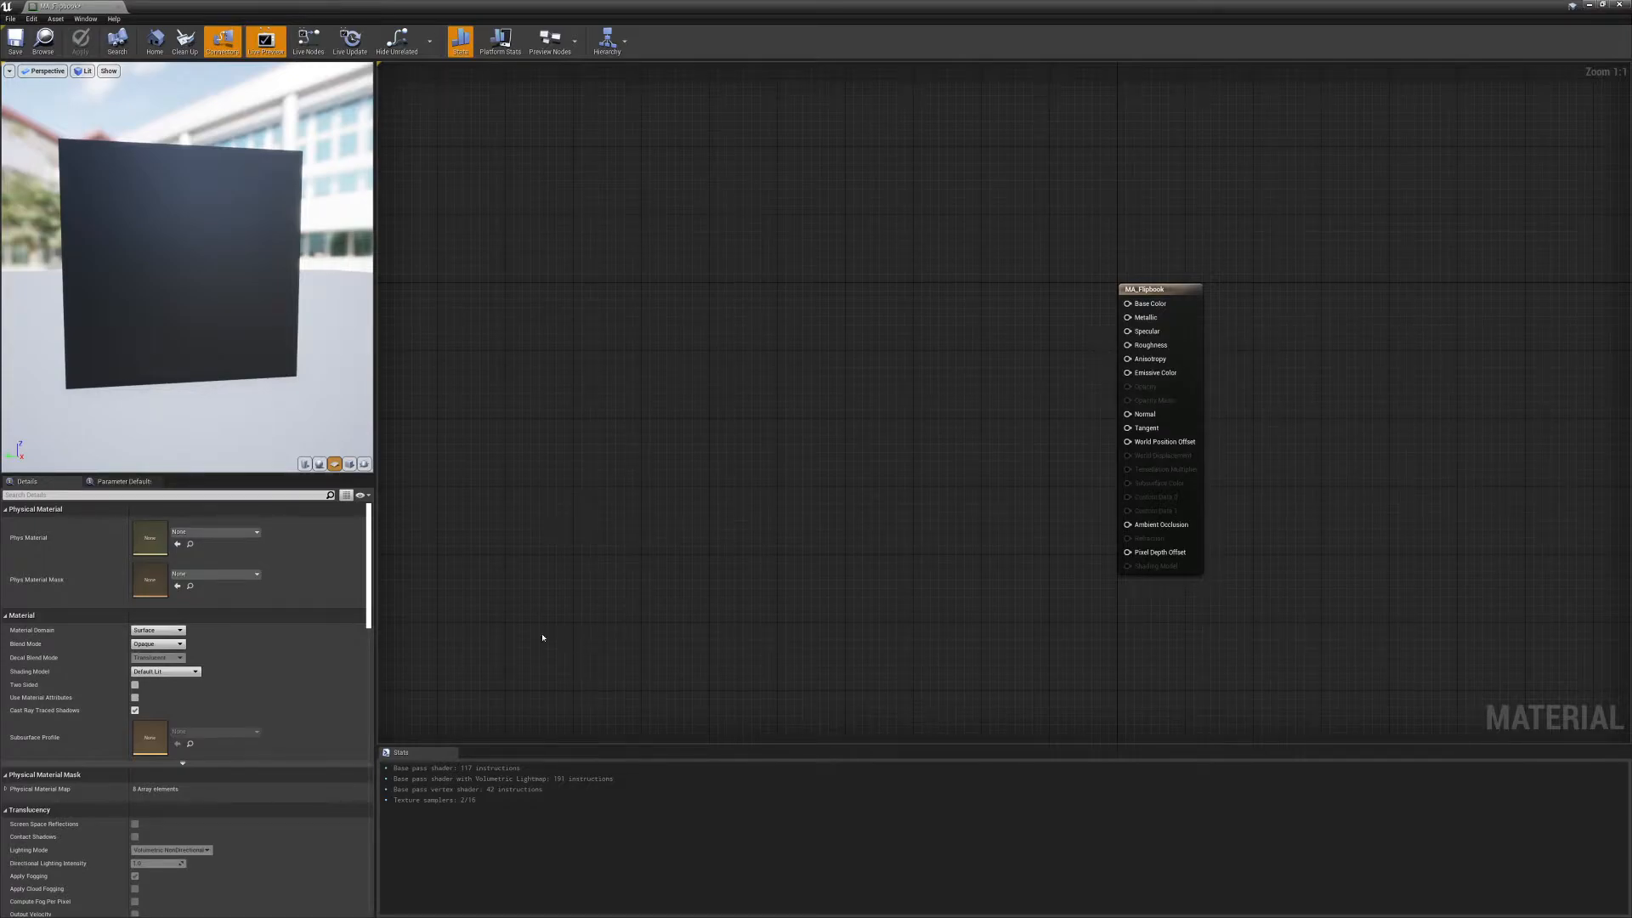
Set the material's Blend Mode to Translucent and its Shading Model to Unlit.
left_click(162, 644)
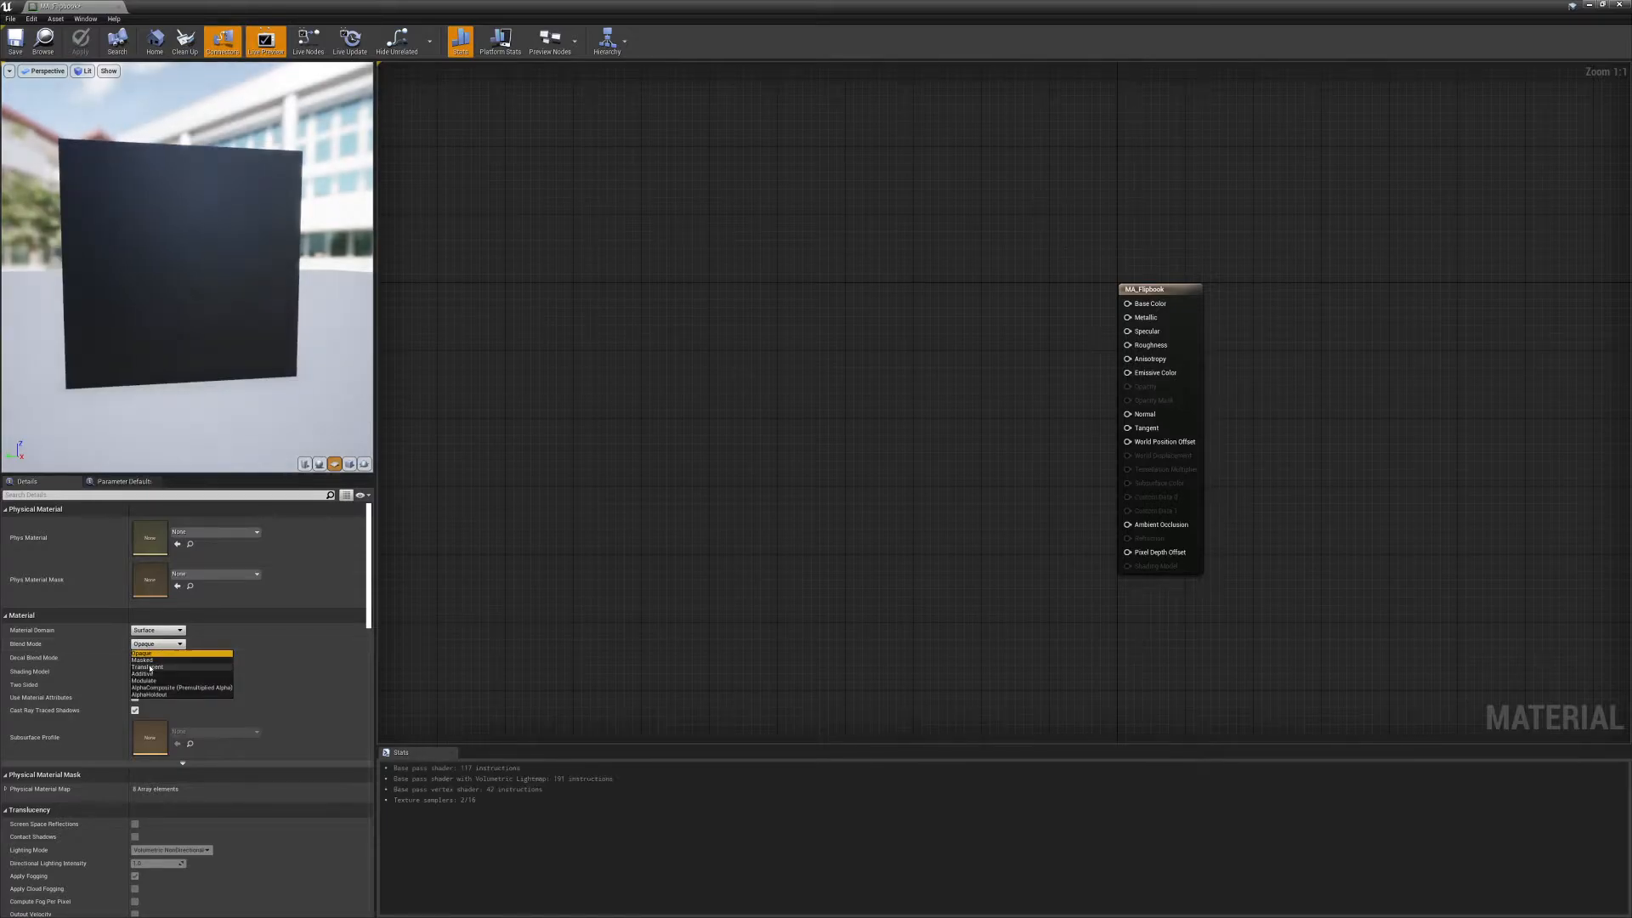
left_click(157, 678)
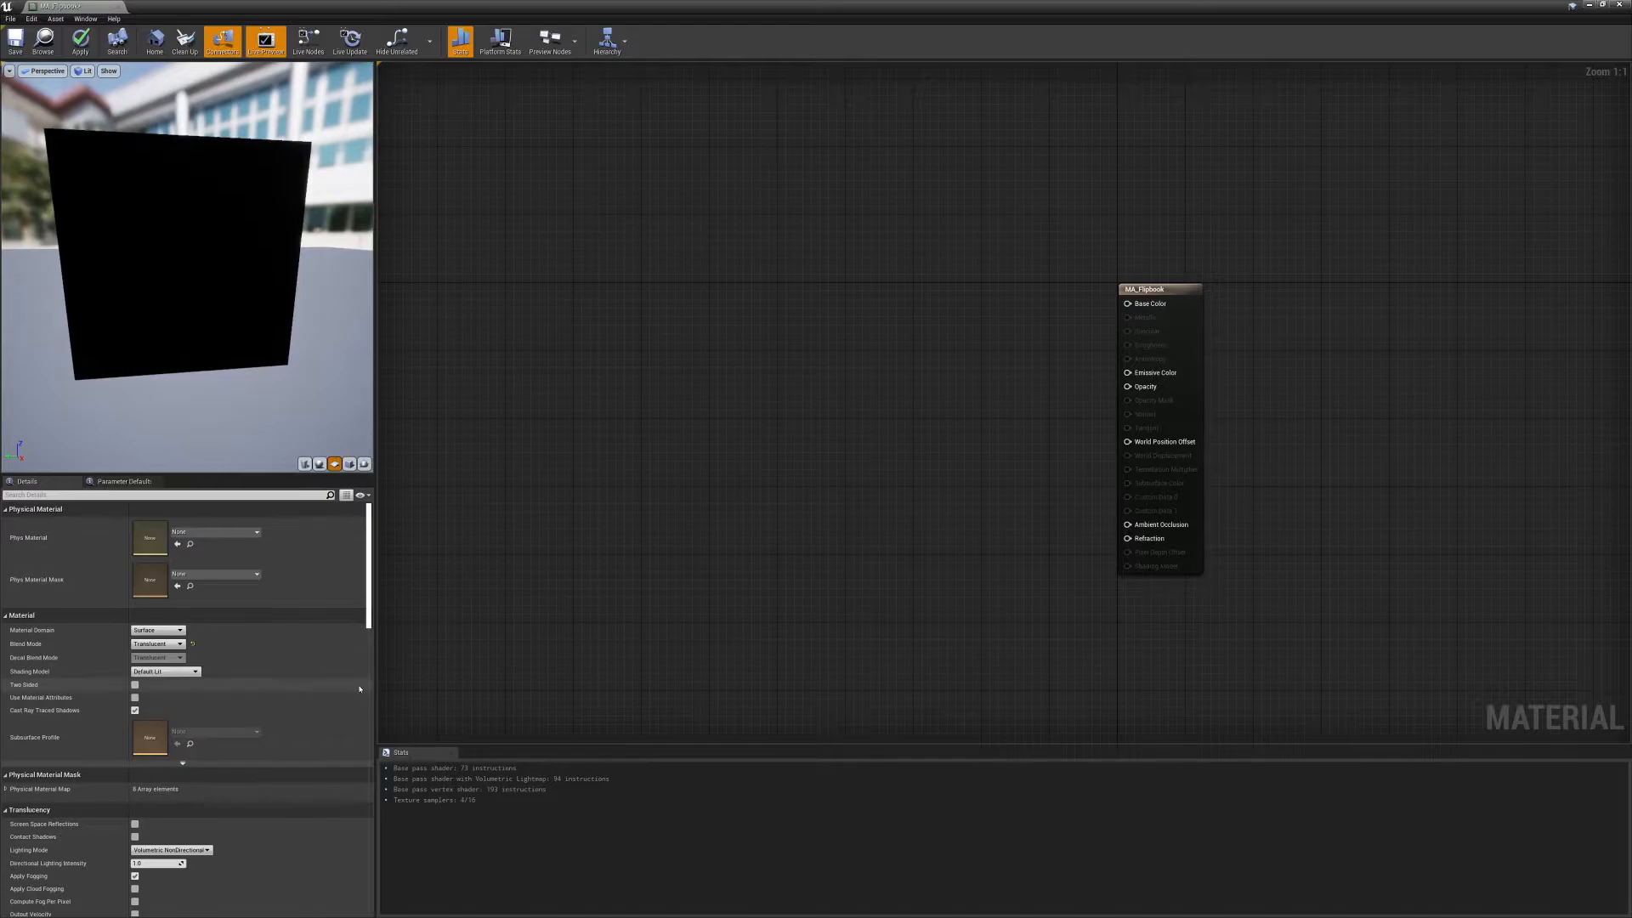
left_click(178, 671)
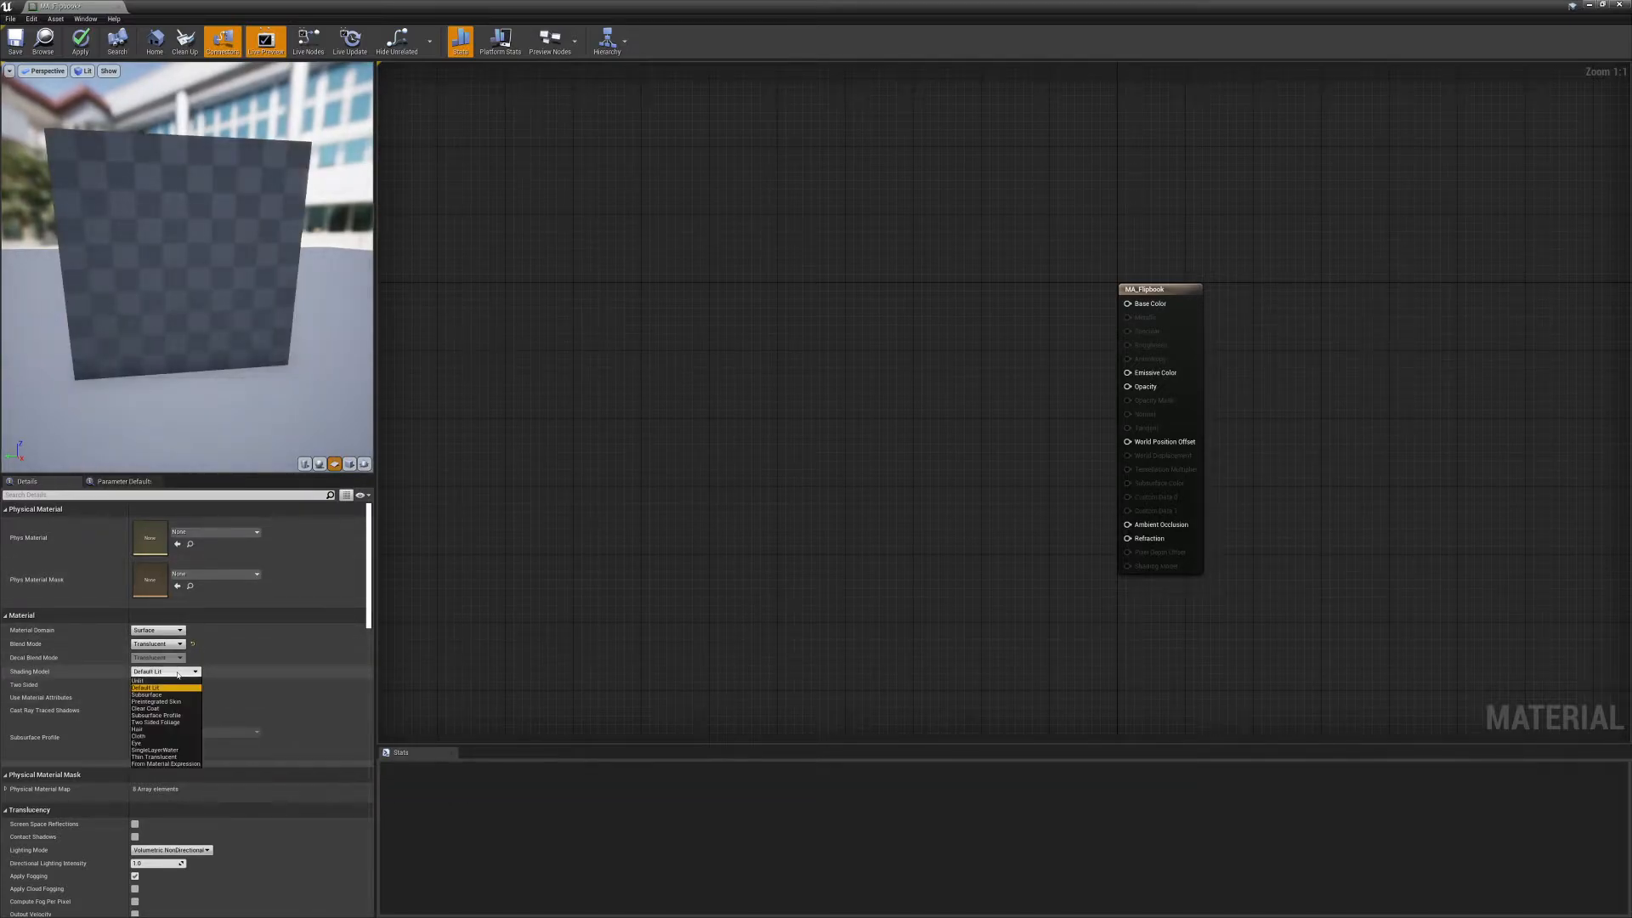
left_click(138, 680)
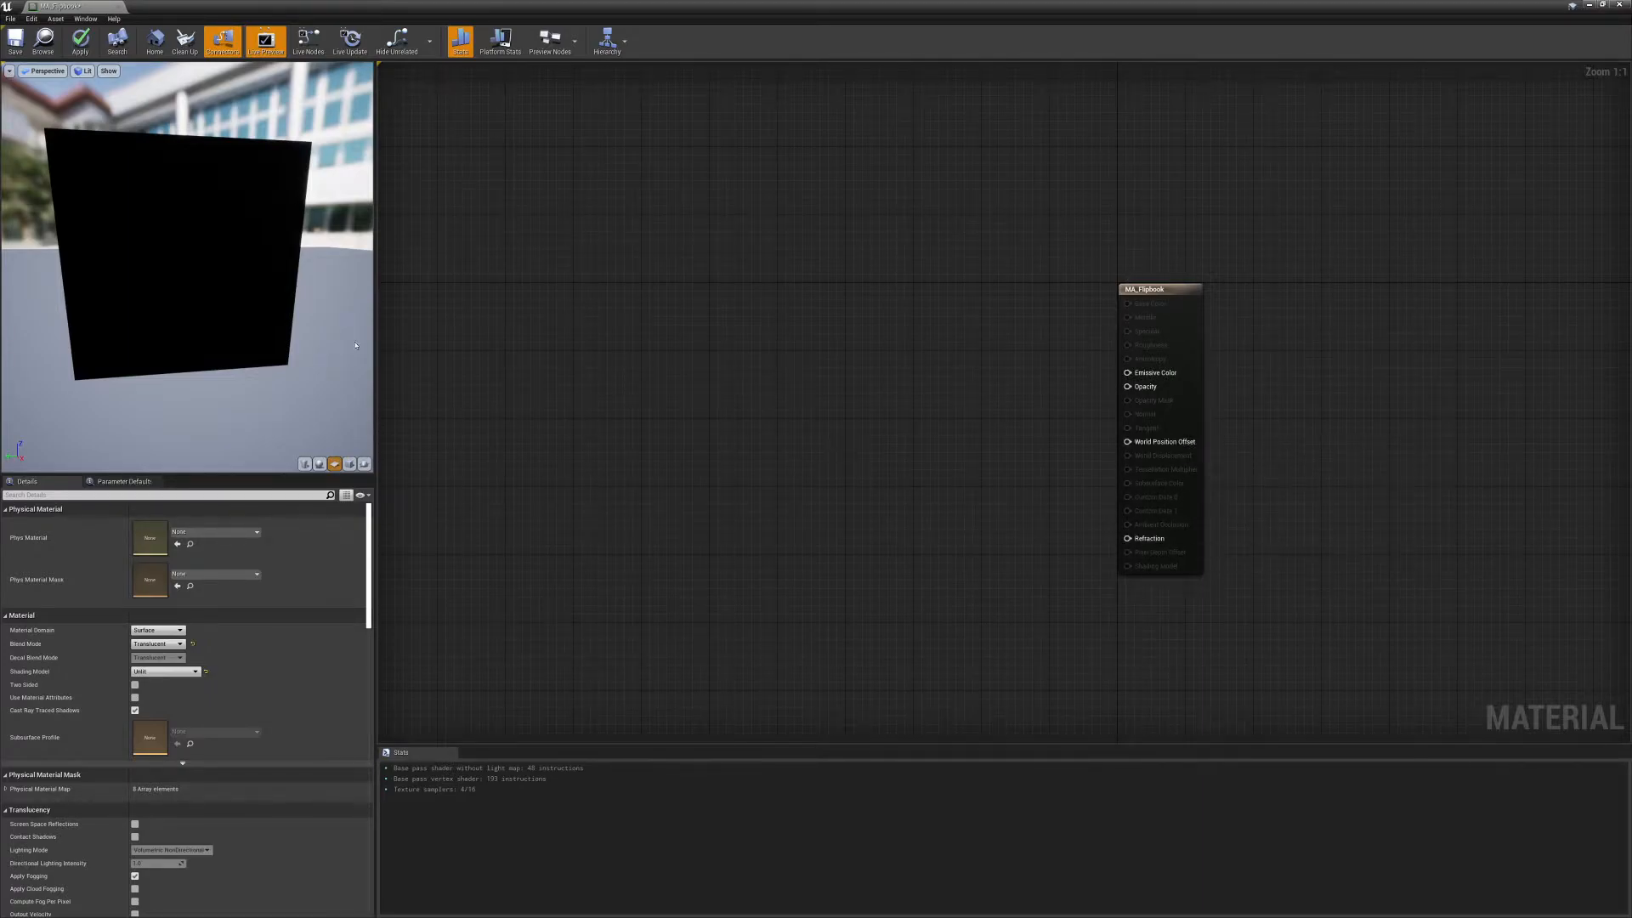
left_click_drag(212, 255, 161, 221)
left_click_drag(289, 335, 274, 330)
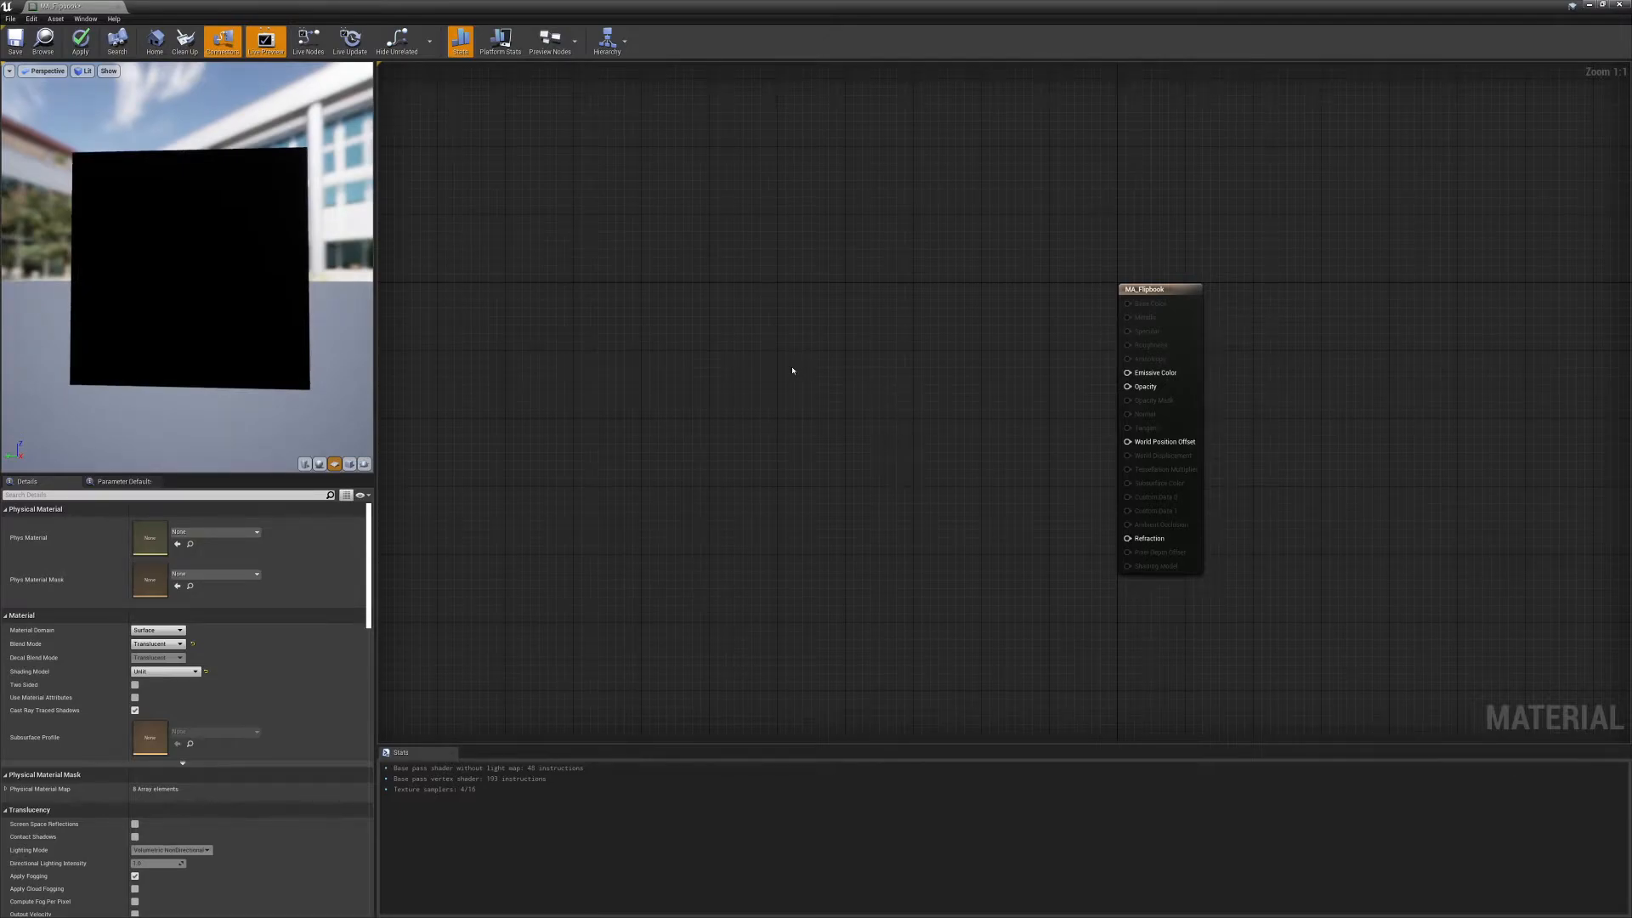
Add a Flipbook node to the material graph, level with the top of the MA_Flipbook output node.
right_click(725, 324)
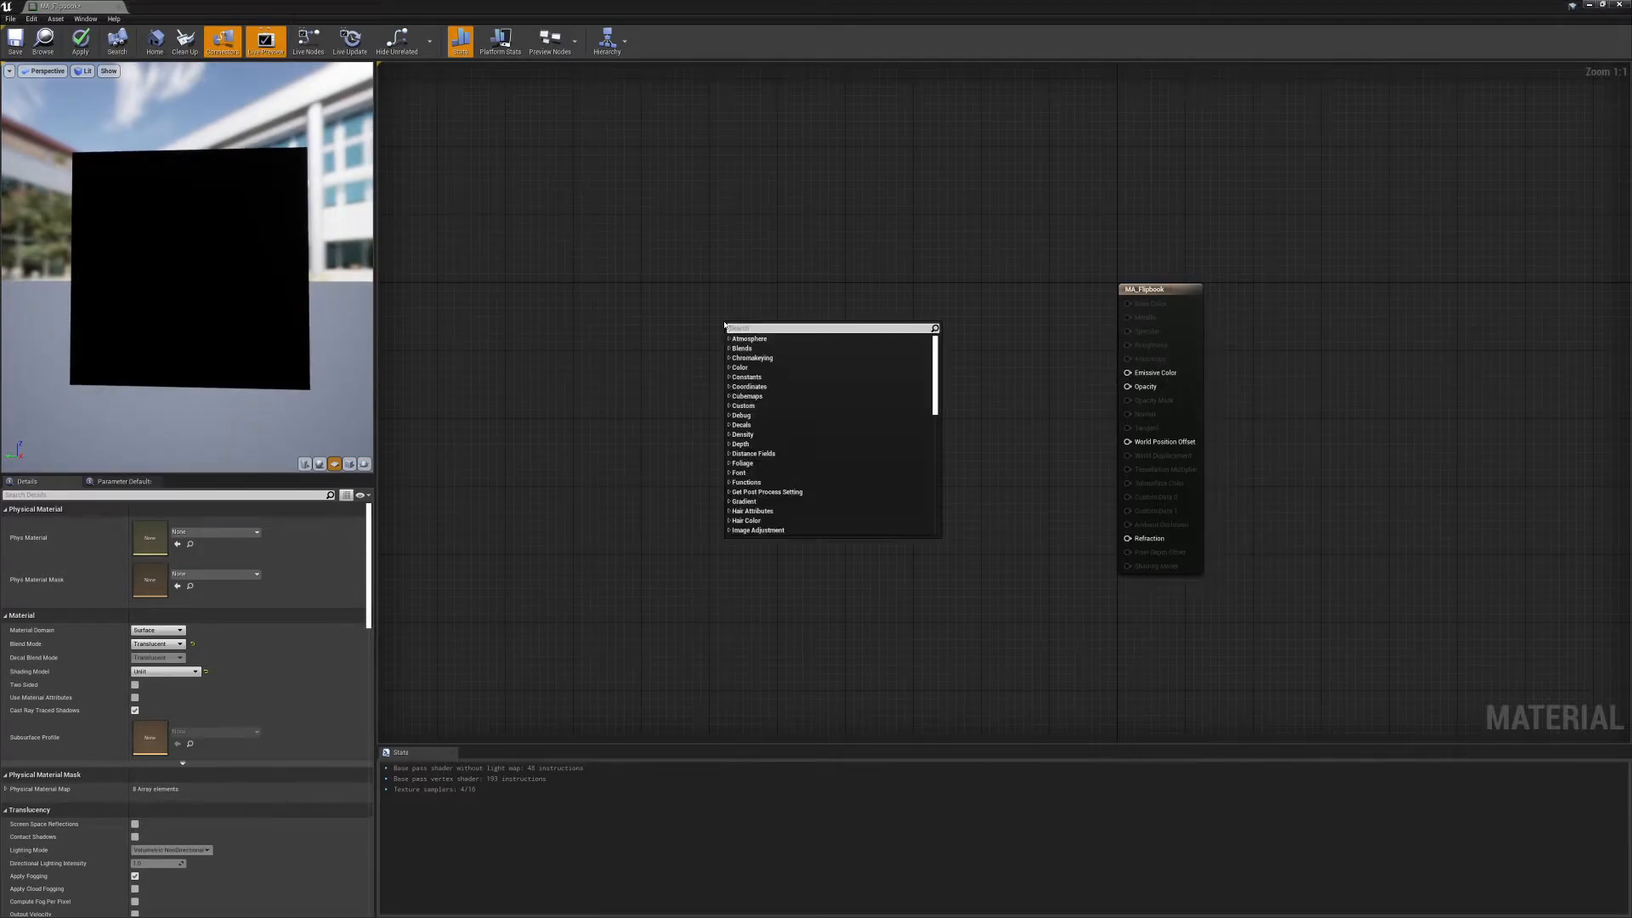
type("flipbook")
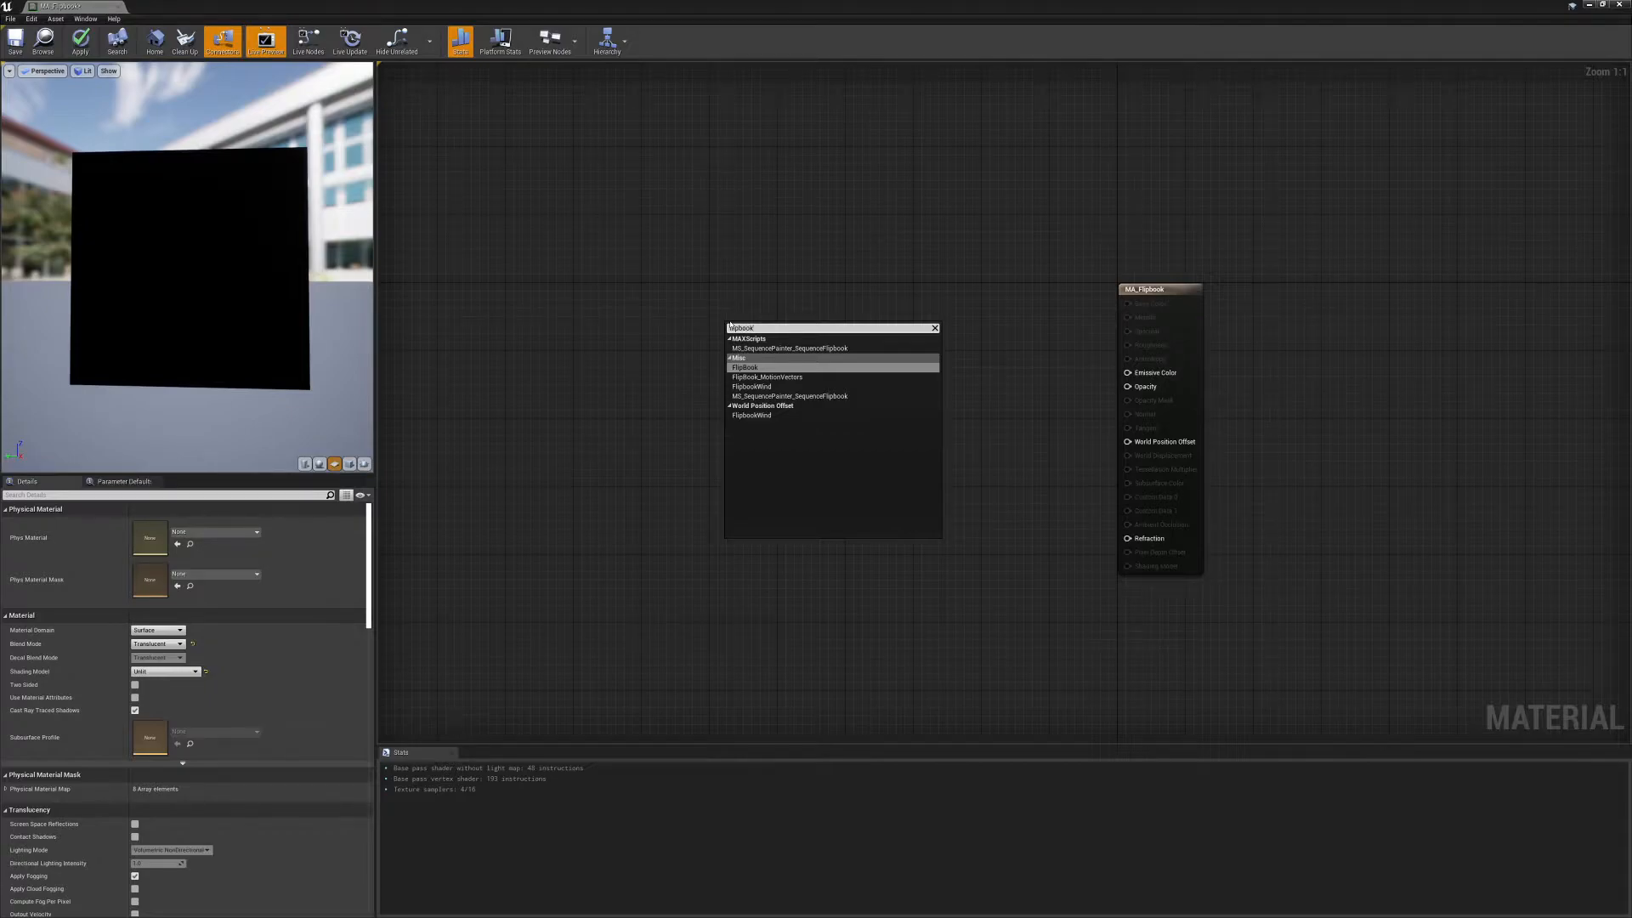
key("Return")
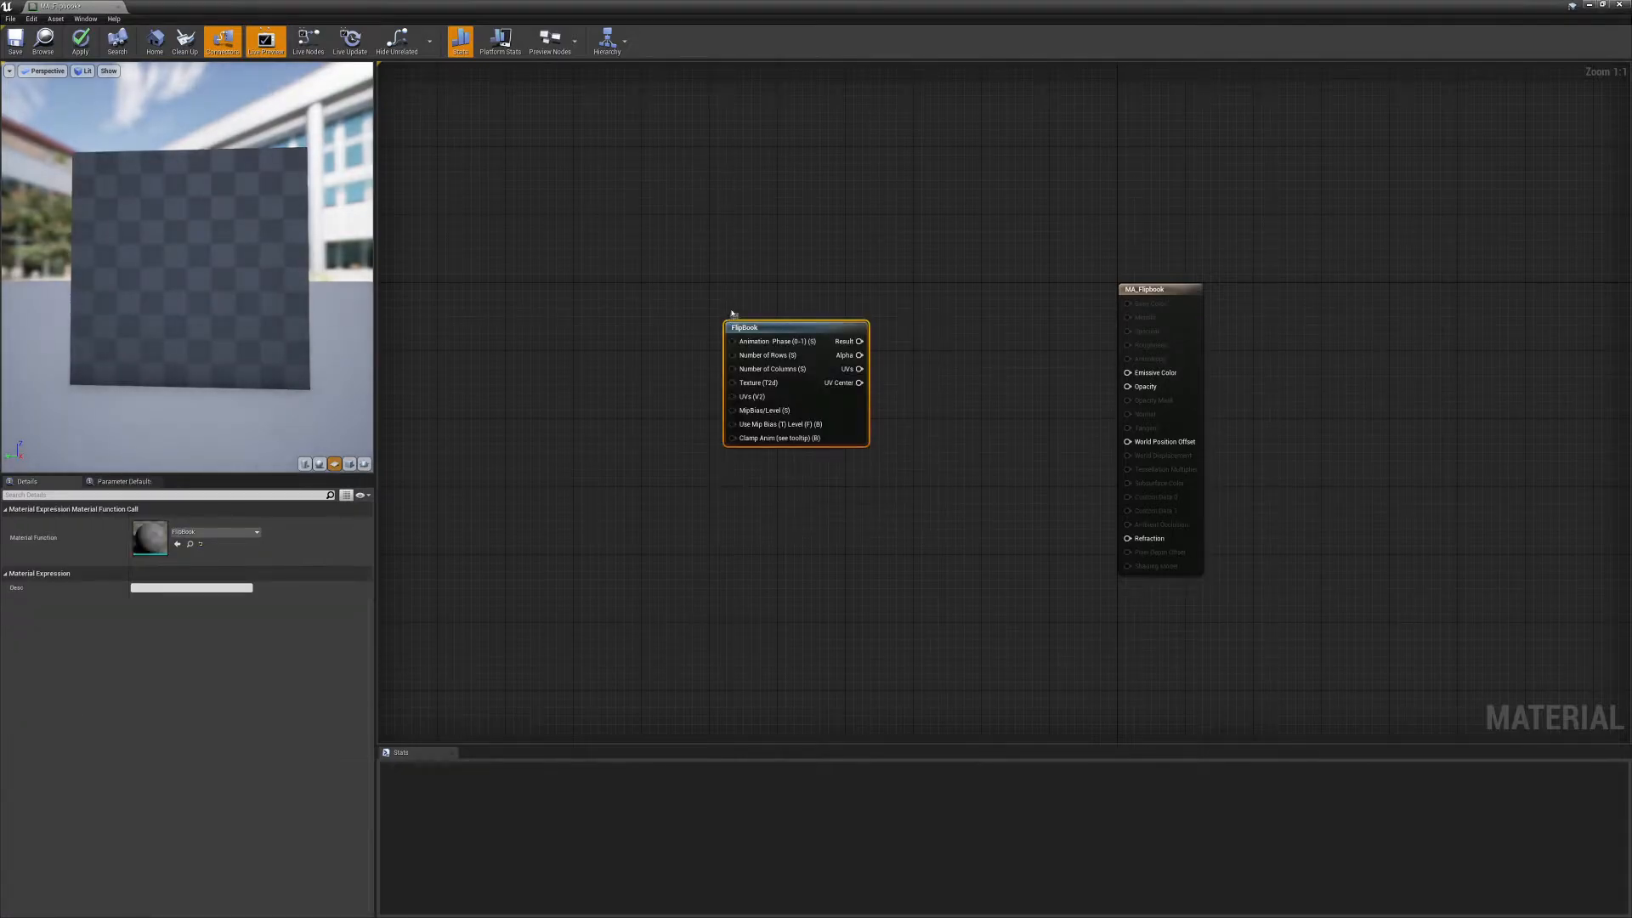
left_click_drag(791, 324, 777, 287)
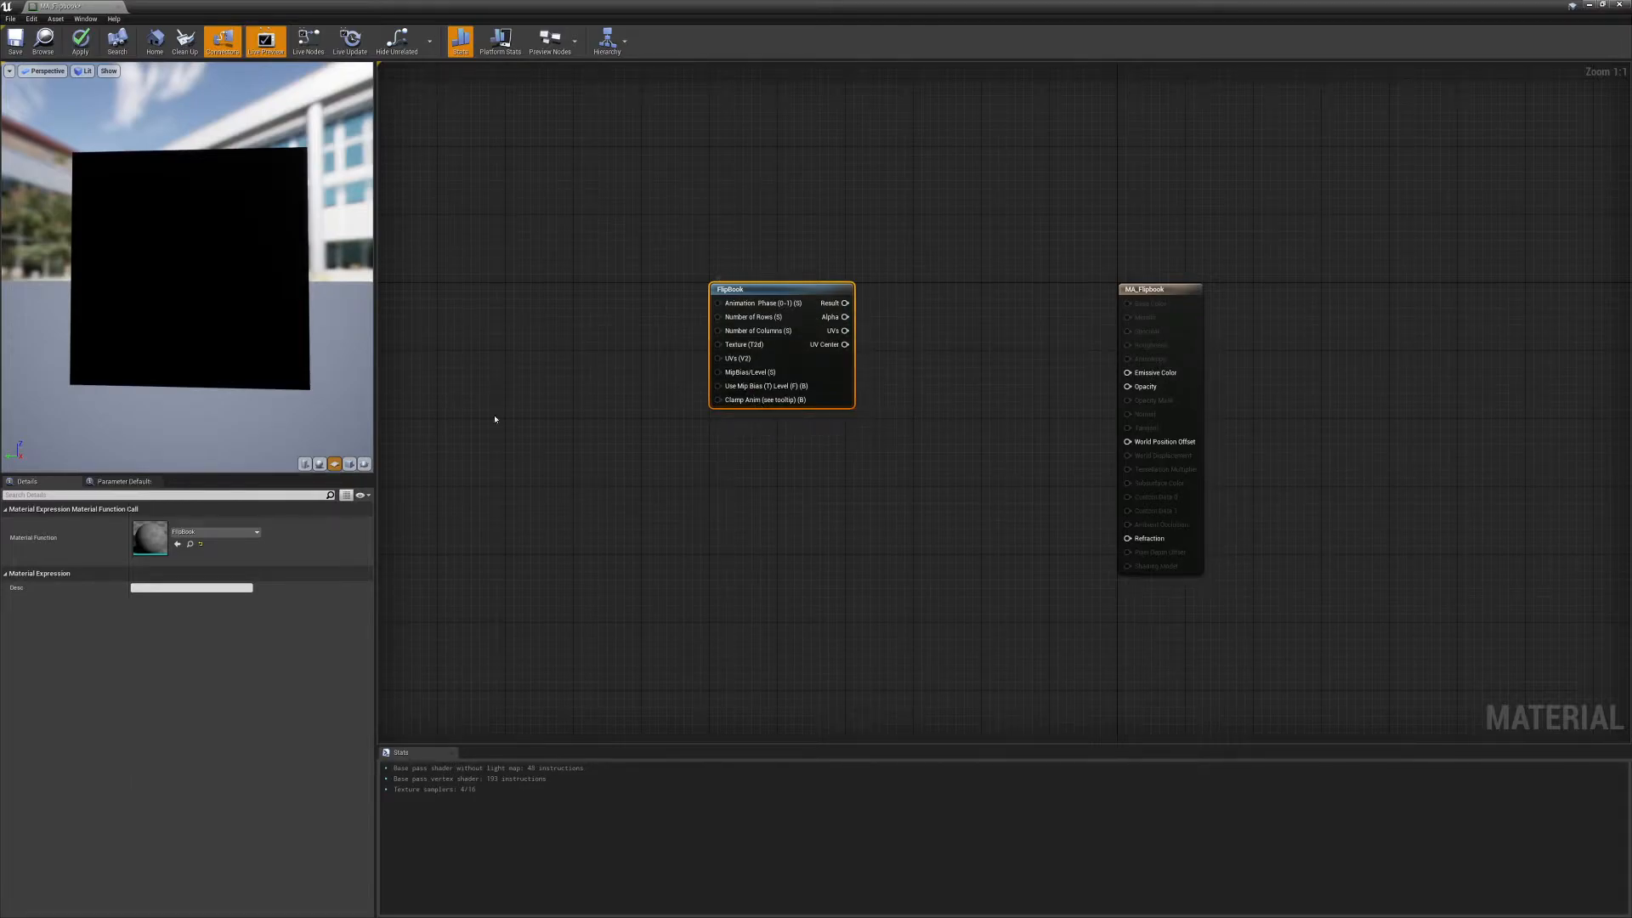
left_click_drag(844, 303, 967, 338)
left_click(914, 316)
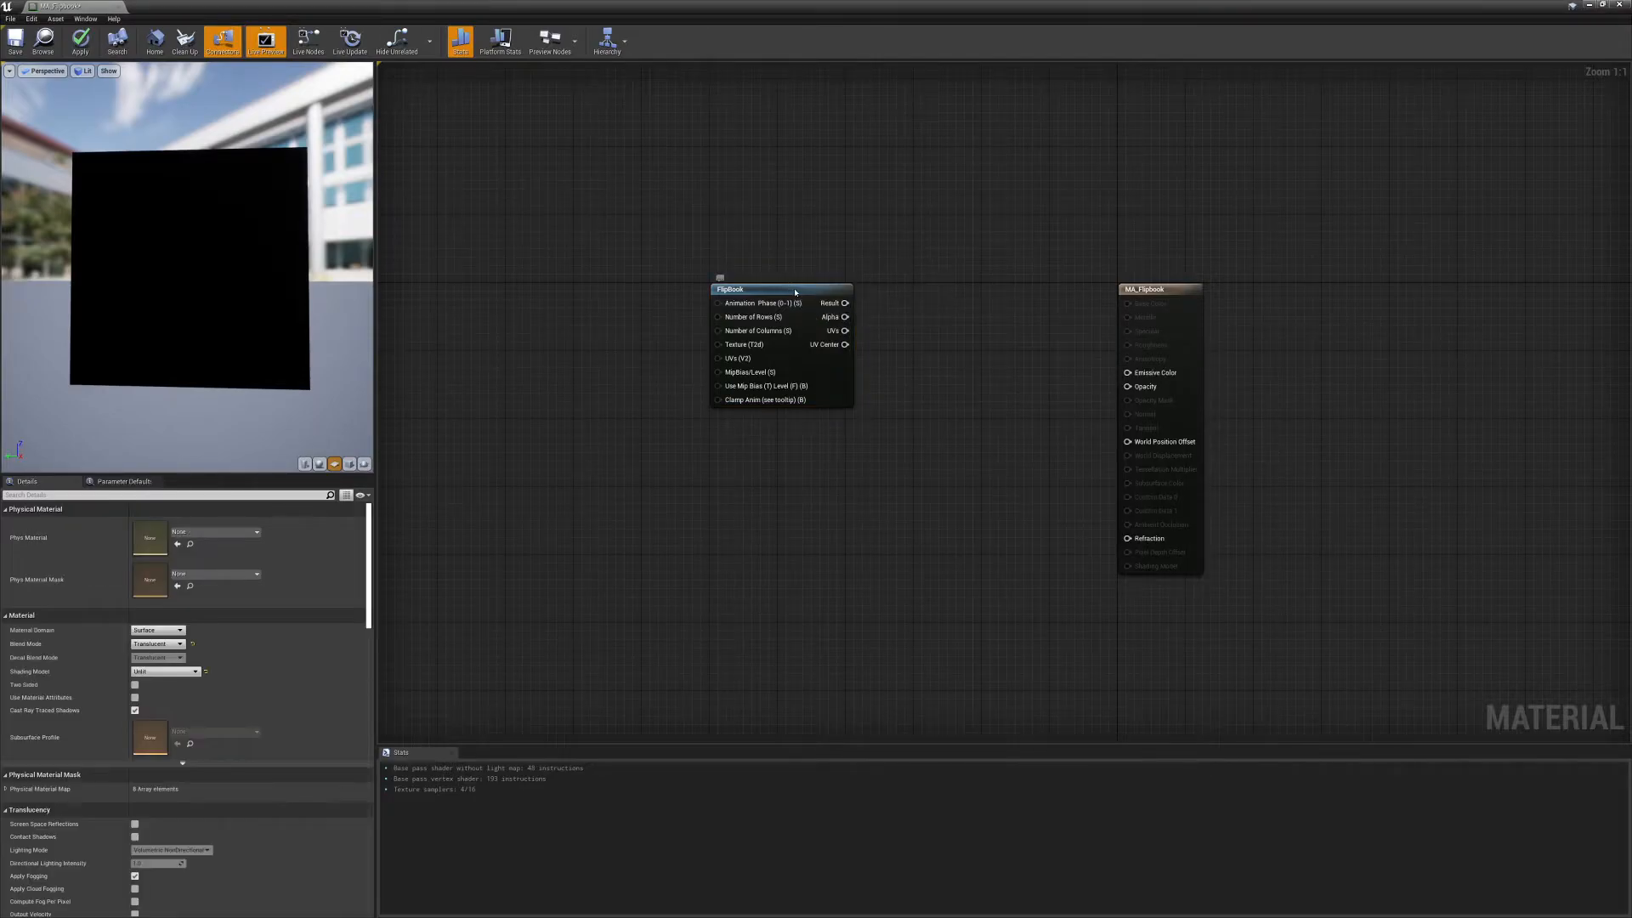
Start previewing the Flipbook node on the preview plane.
right_click(790, 288)
left_click(832, 332)
right_click_drag(594, 350, 711, 406)
mouse_move(105, 370)
left_mouse_down()
mouse_move(170, 367)
mouse_move(81, 371)
left_mouse_up()
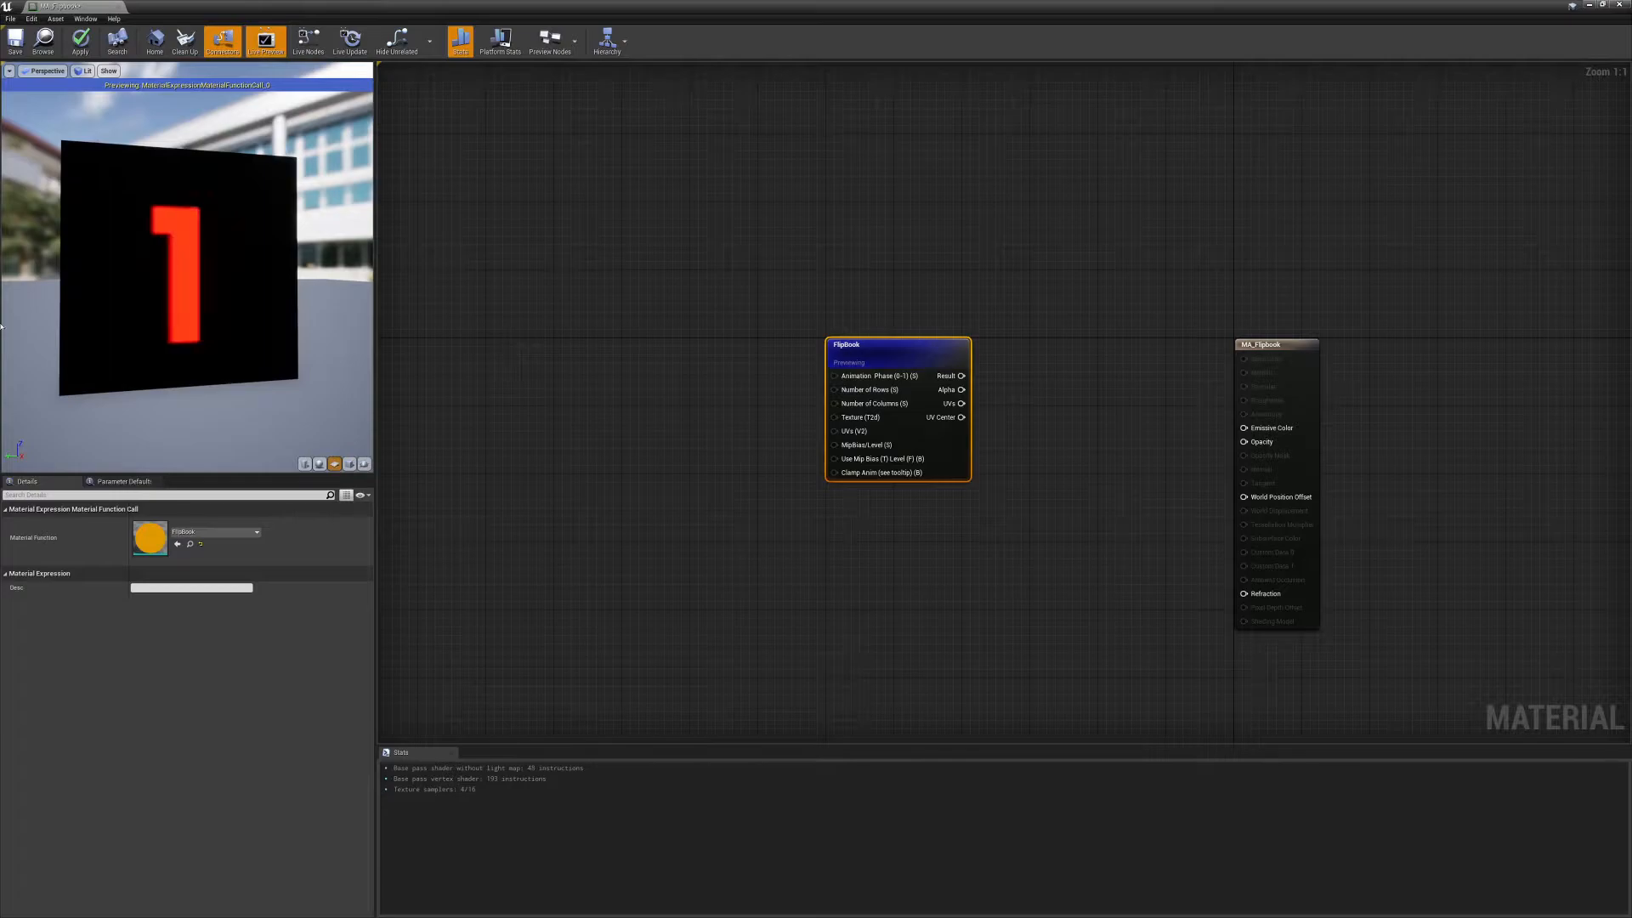
Dock the MA_Flipbook material editor beside the level editor and open the Images folder in the level editor.
left_click_drag(61, 6, 162, 6)
left_click(78, 8)
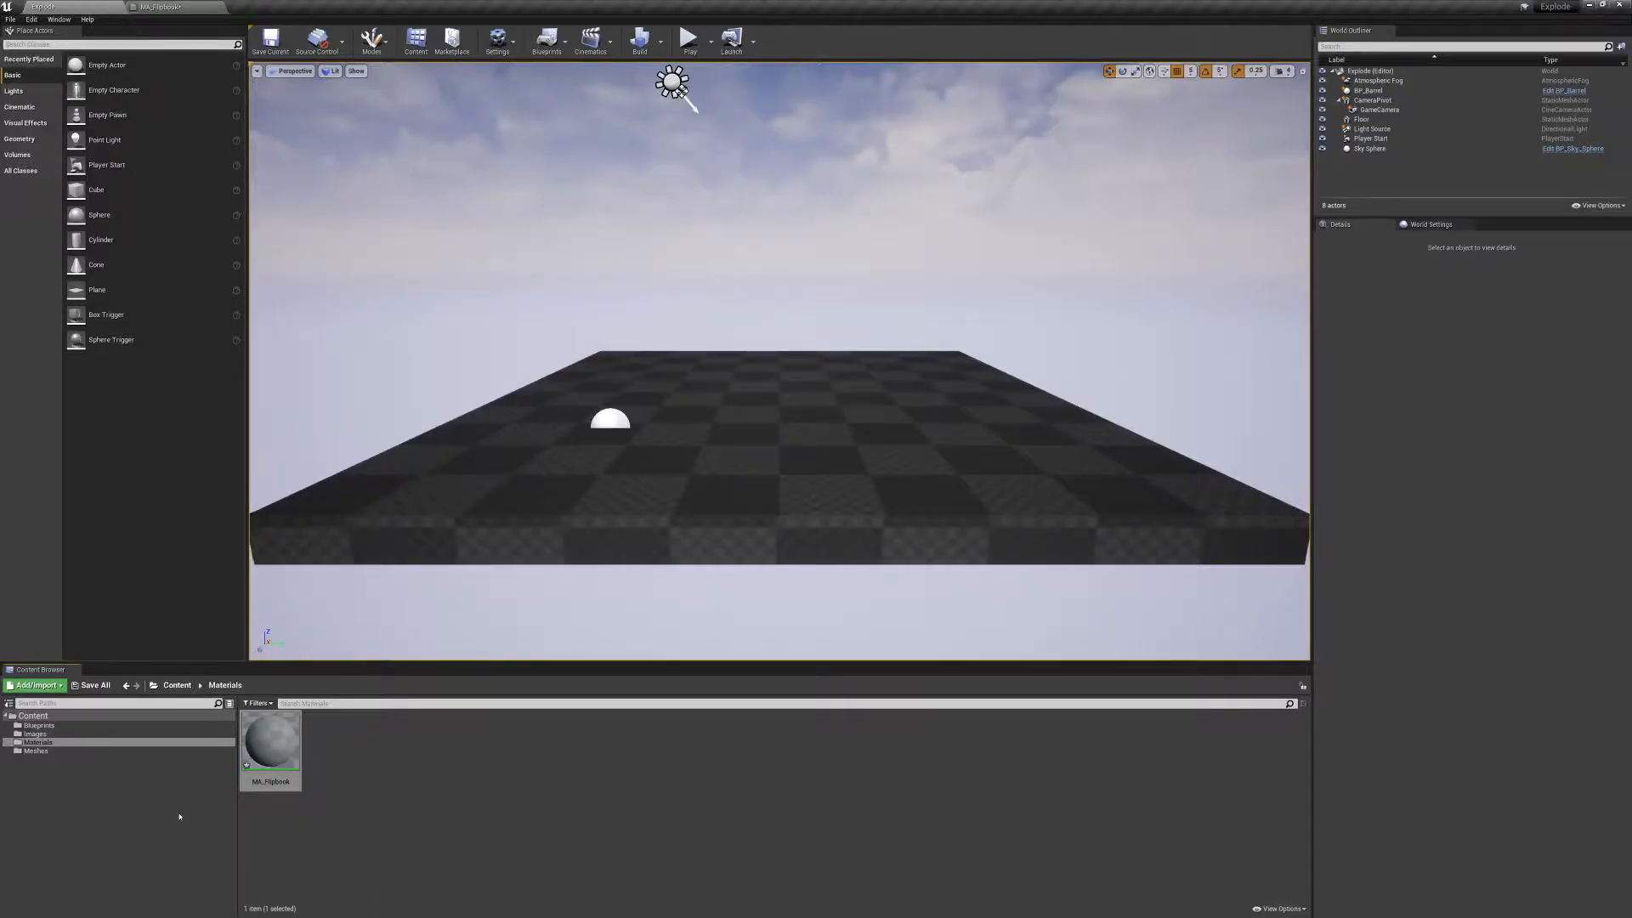
left_click(35, 734)
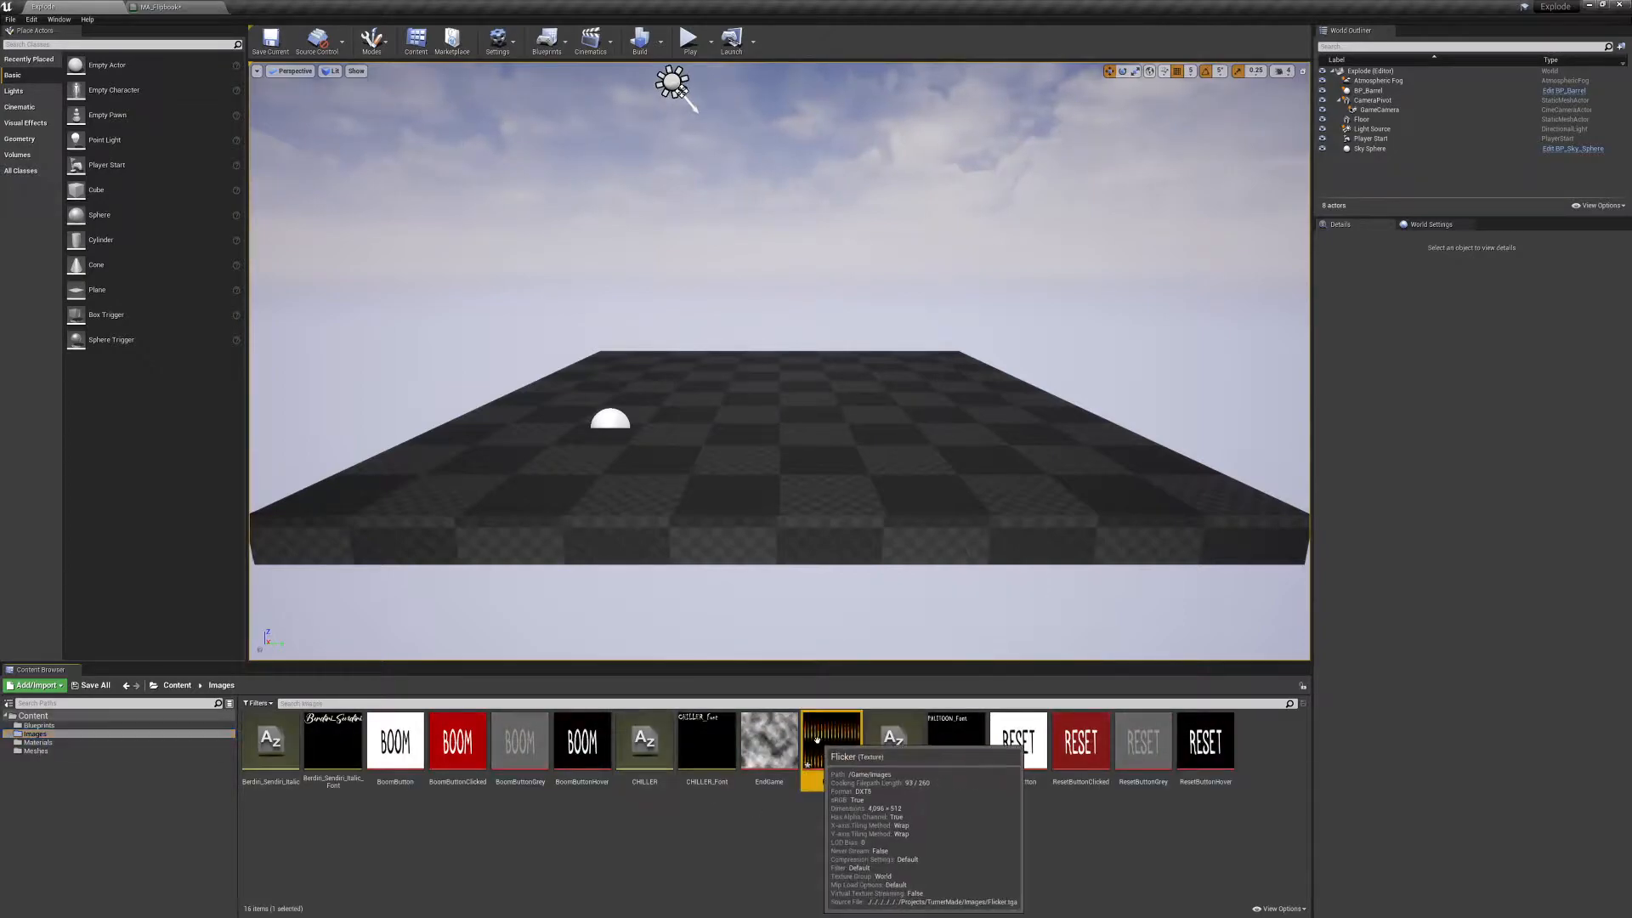
Add the Flicker texture to the MA_Flipbook graph as a Texture Sample, with its UVs fed from the Flipbook's UVs output.
left_click_drag(831, 743, 941, 181)
left_click(824, 726)
left_click_drag(897, 389, 930, 192)
Start previewing the Flicker Texture Sample node on the preview plane.
right_click(941, 202)
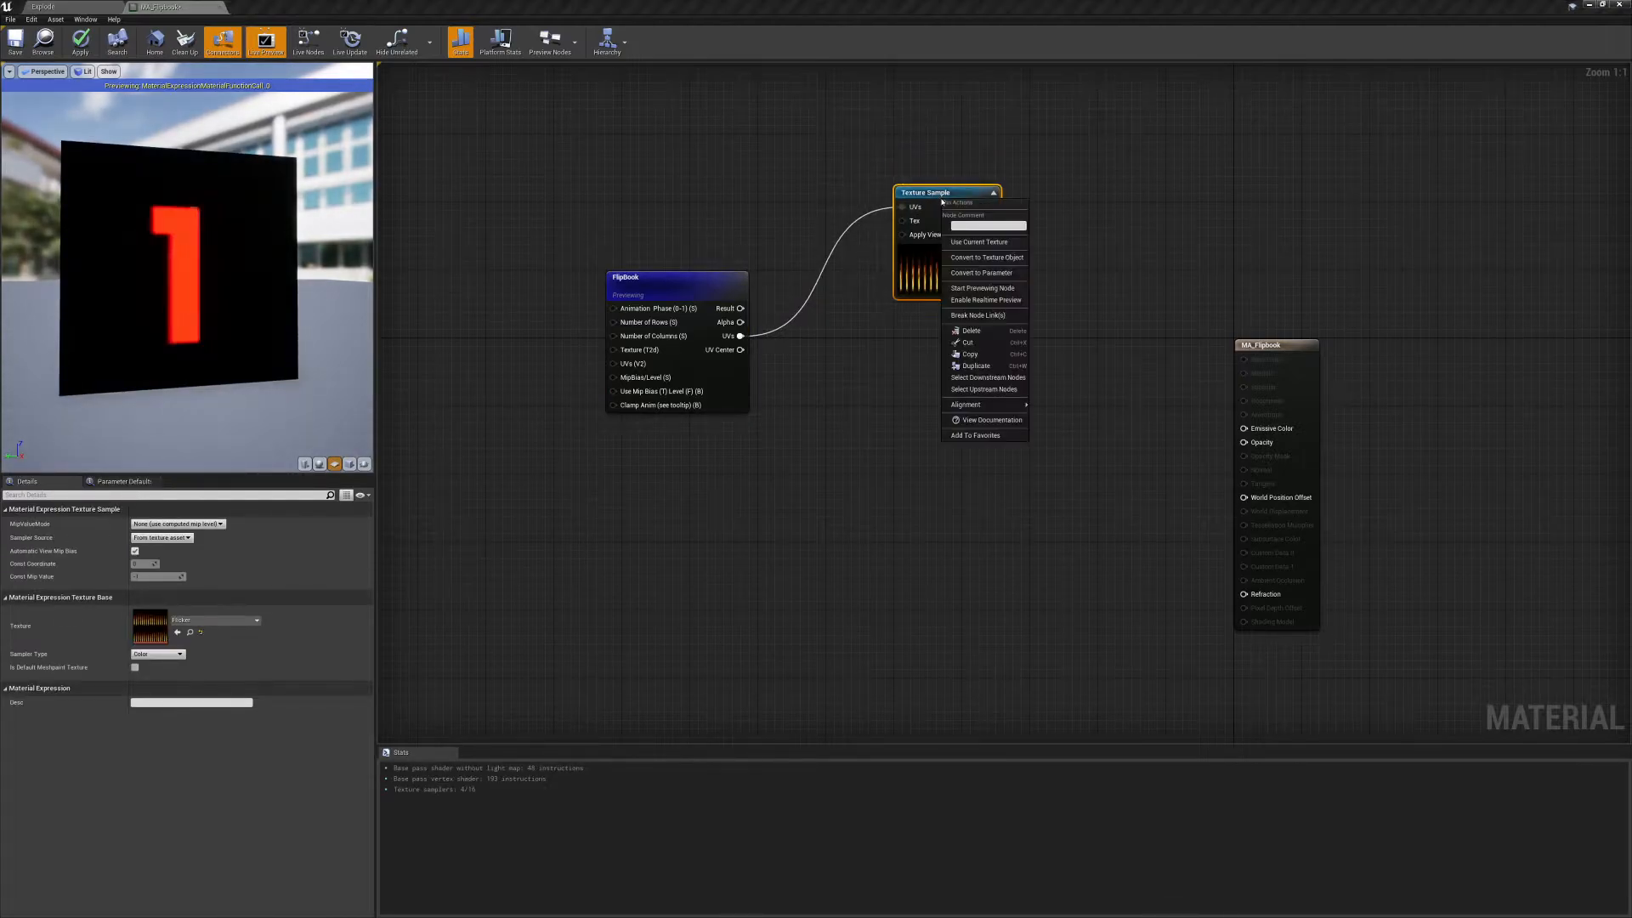
left_click(982, 288)
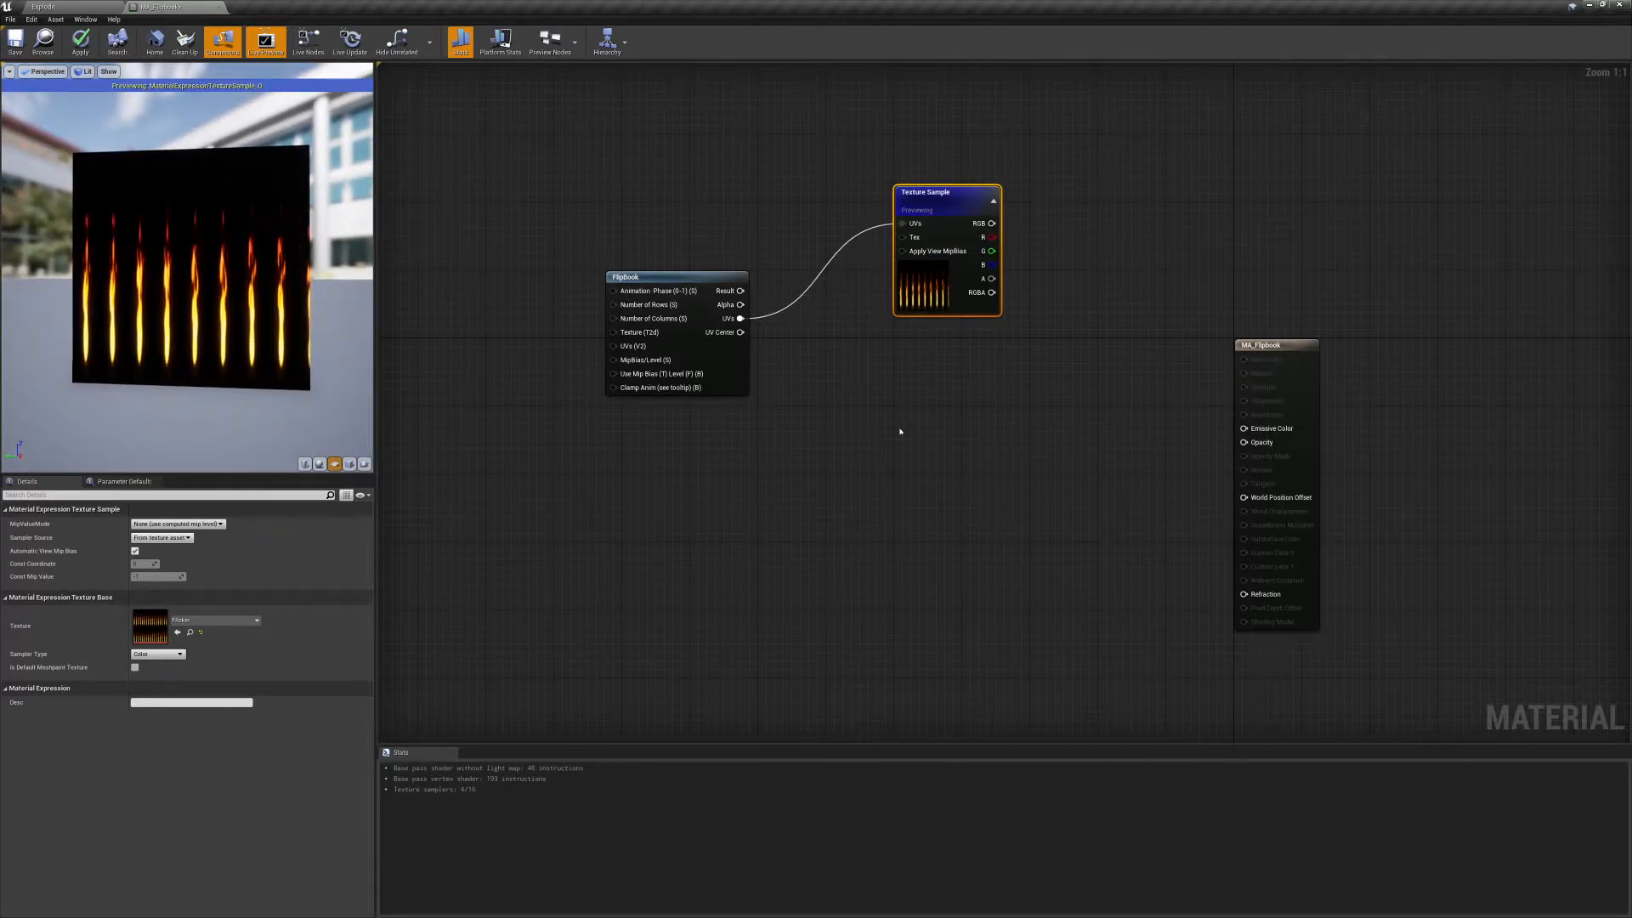
right_click_drag(997, 379, 1136, 426)
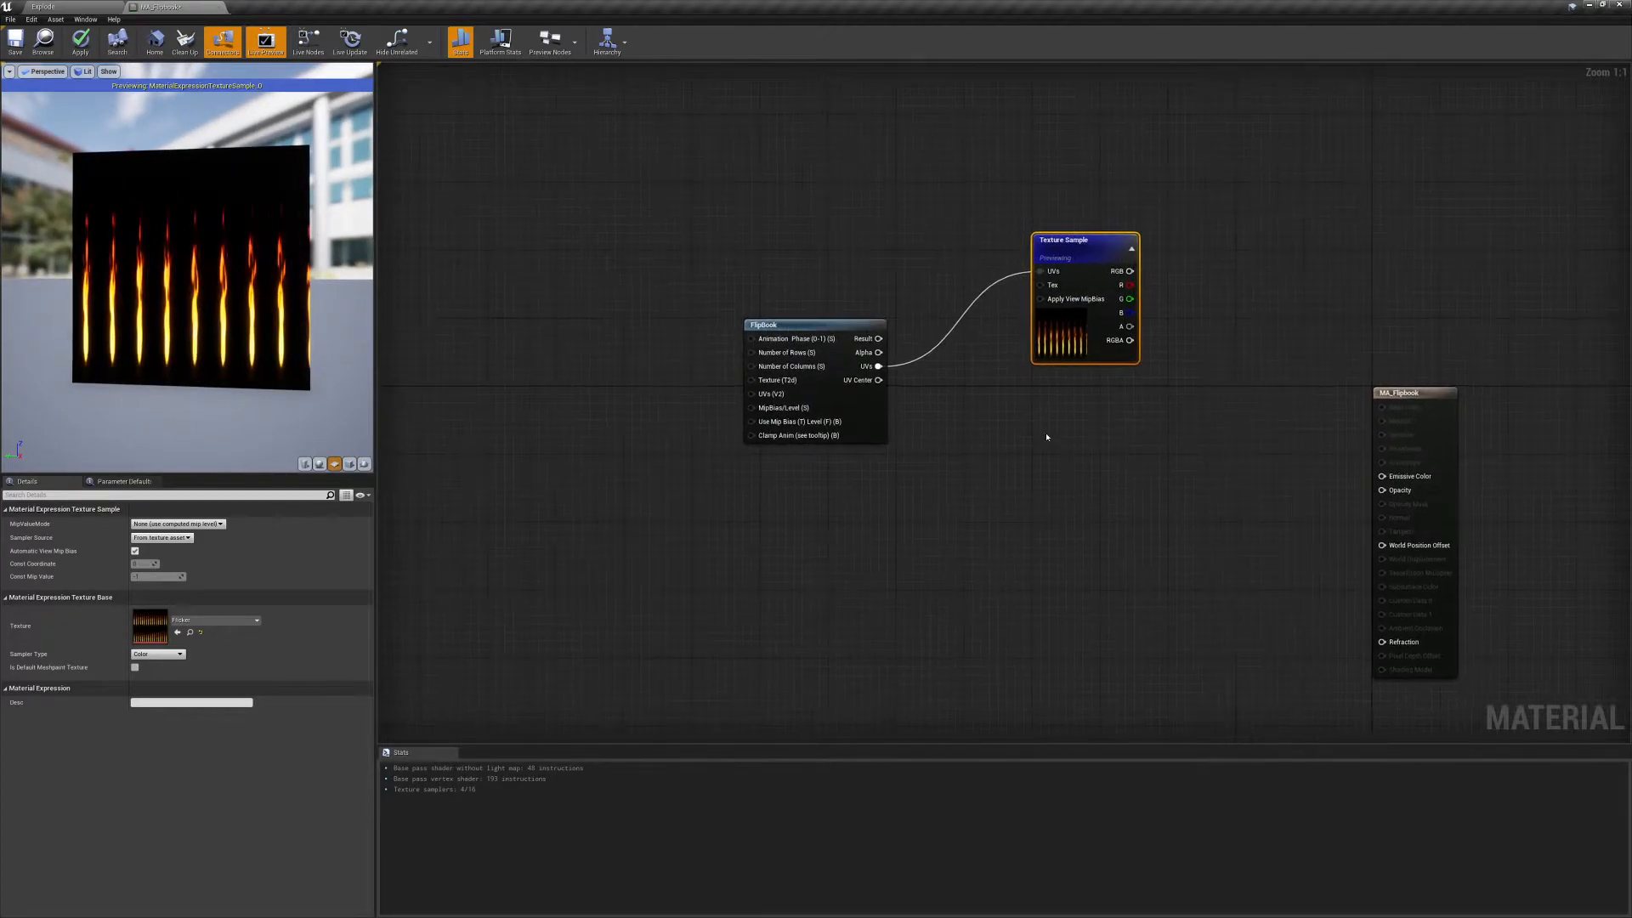
left_click(1059, 441)
Feed the Flipbook's Texture input from a new Texture Object node using the Flicker texture, spaced out to the left of the Flipbook.
left_click_drag(751, 380, 652, 386)
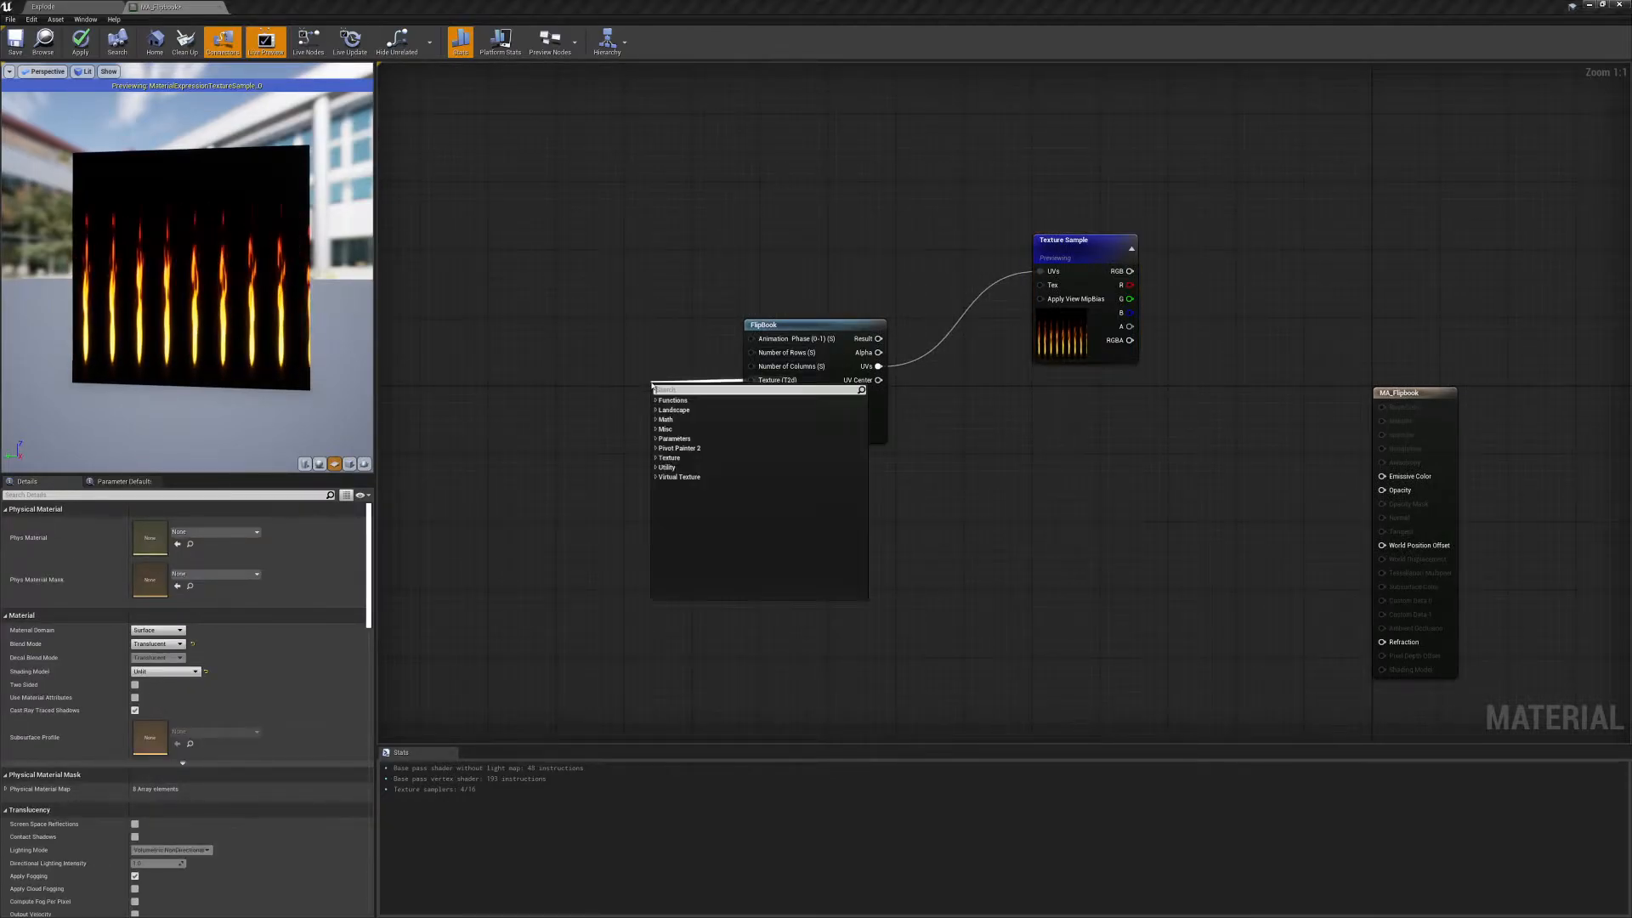
left_click(656, 458)
left_click(678, 467)
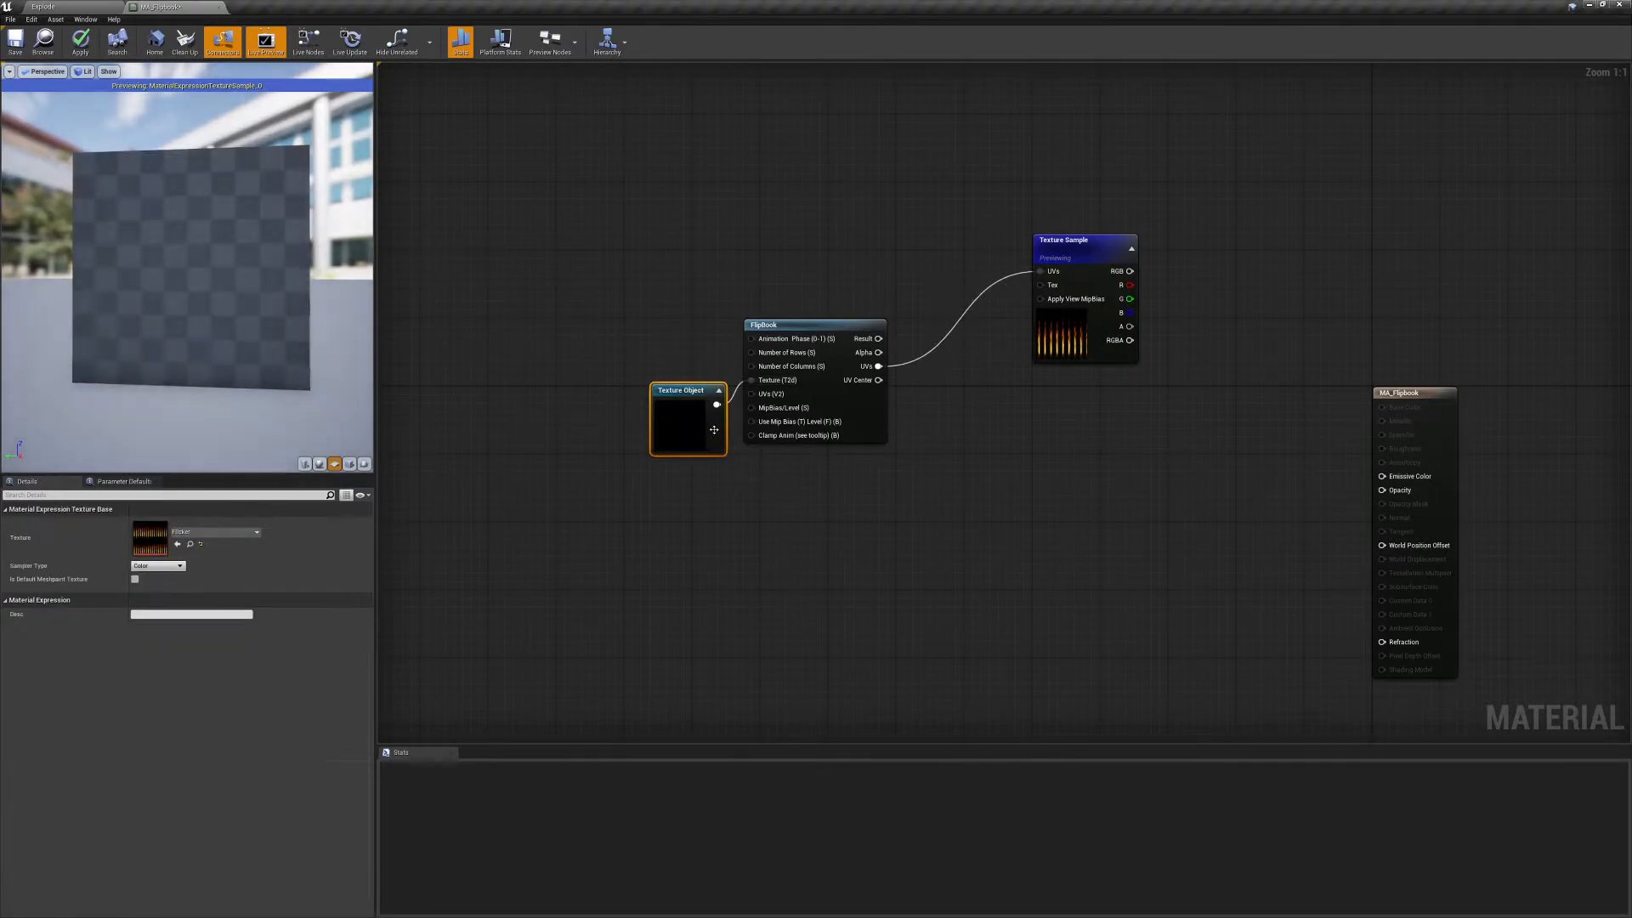
left_click_drag(693, 399, 573, 377)
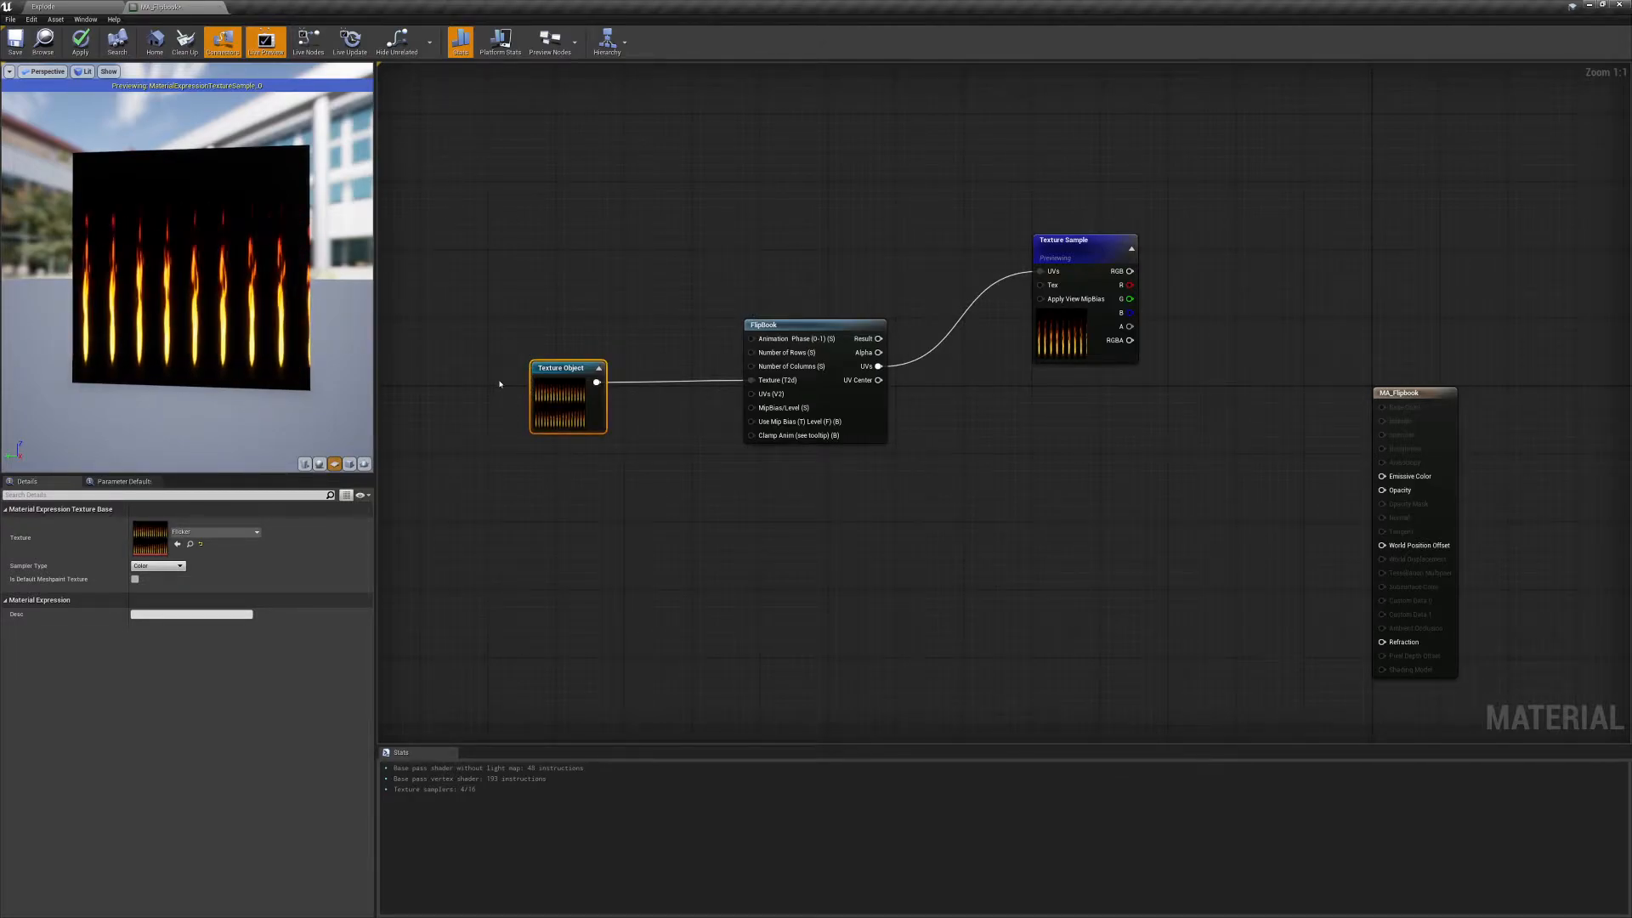
left_click_drag(768, 397, 589, 472)
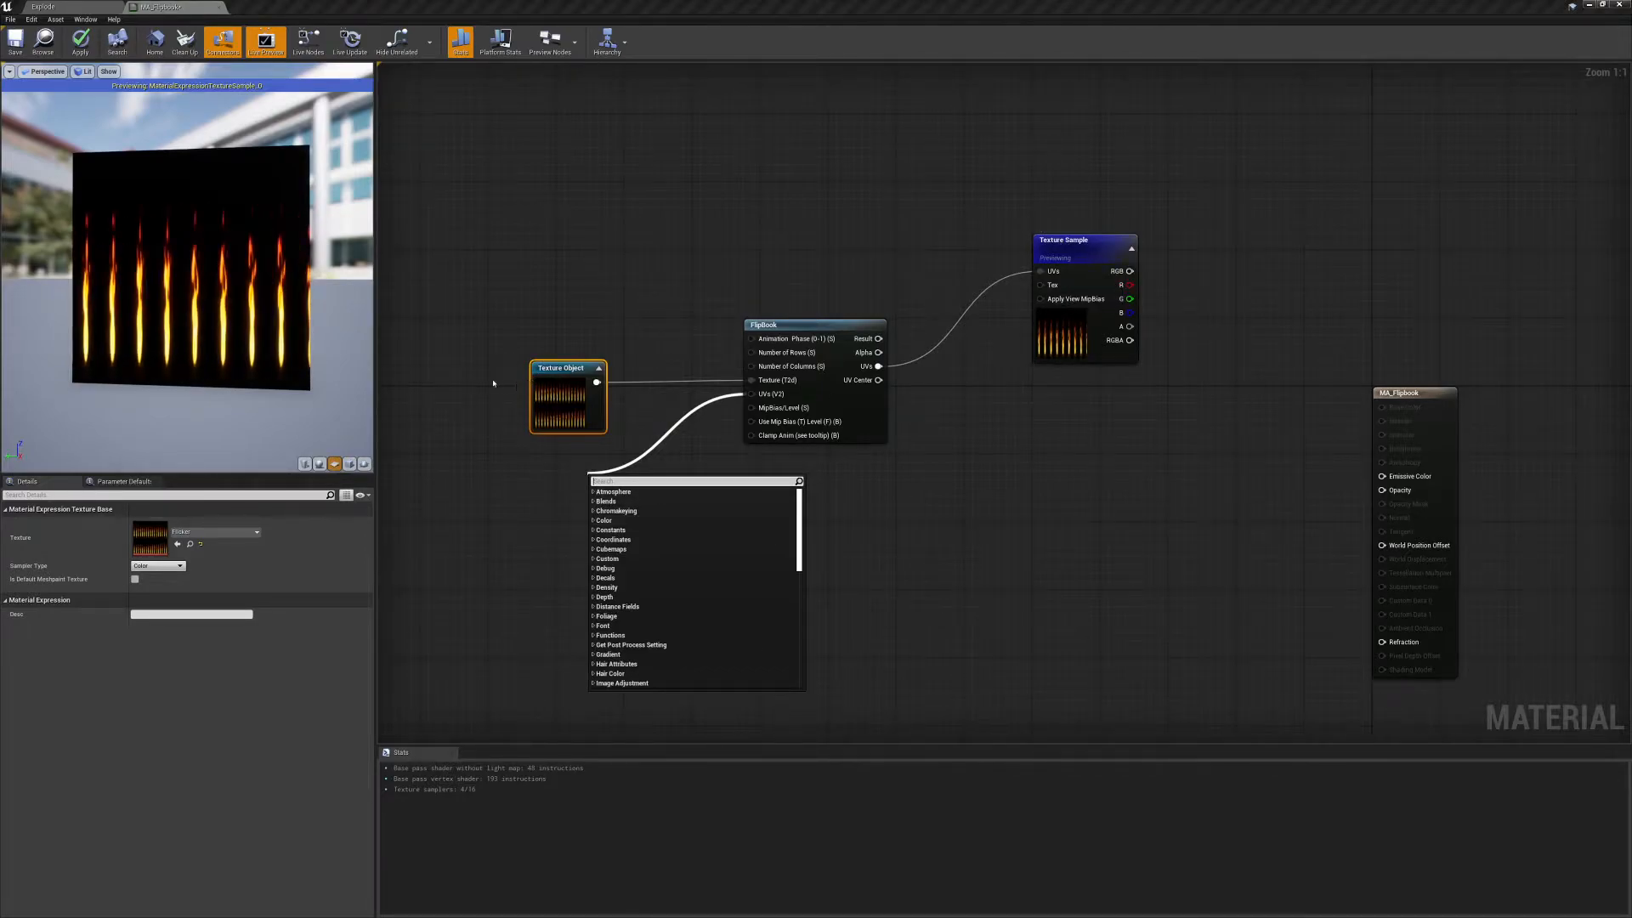
left_click(907, 193)
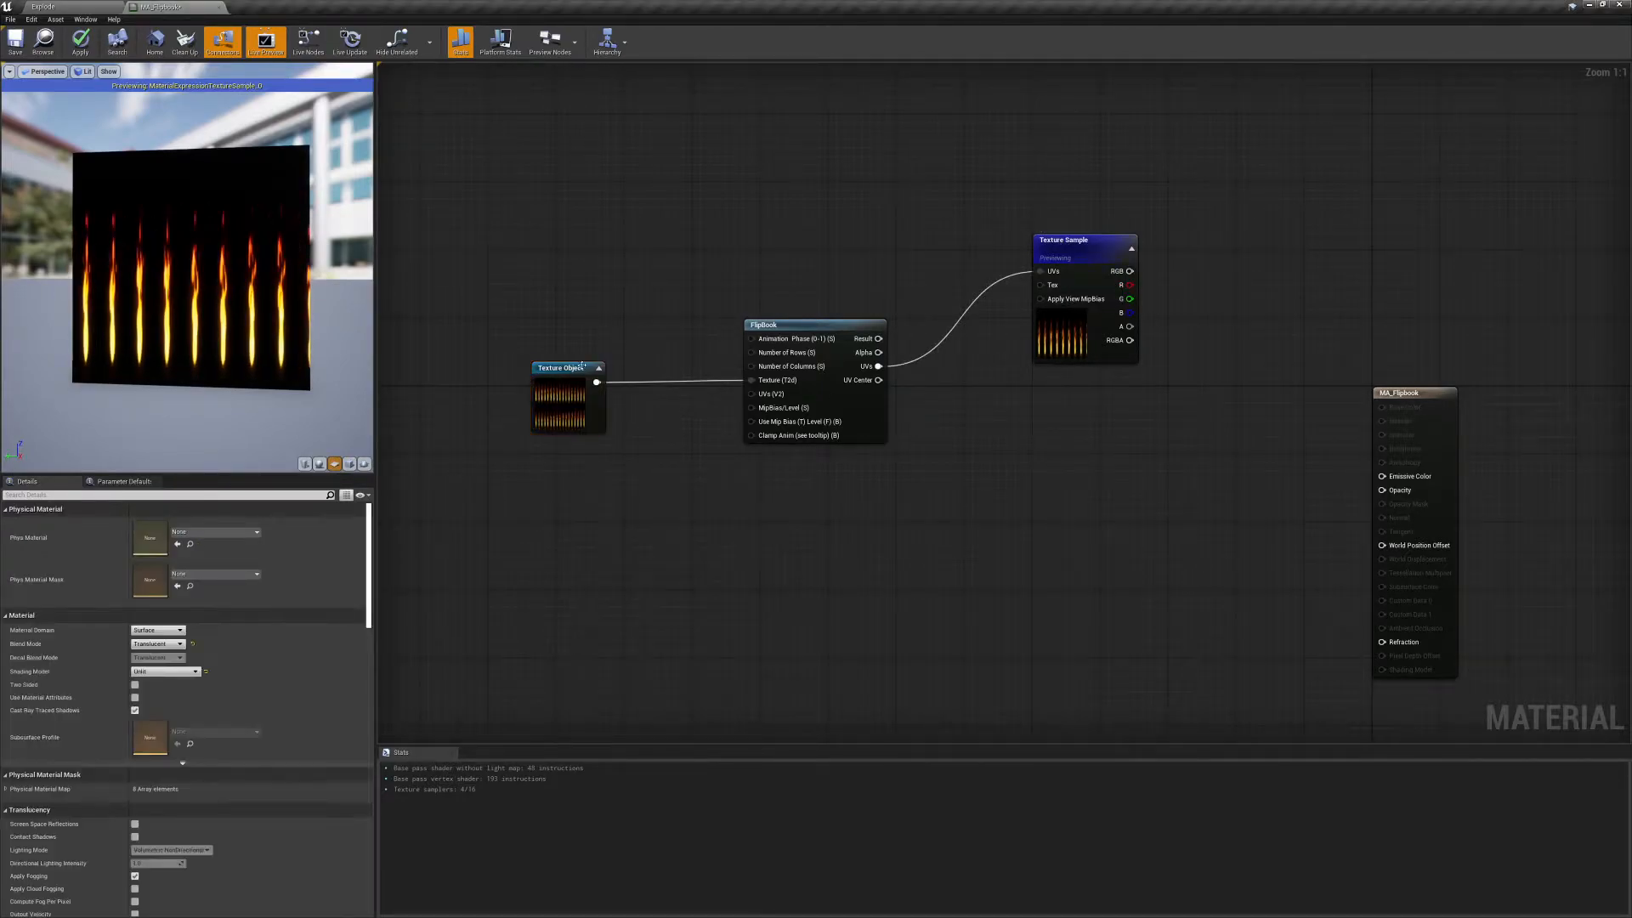
Stop previewing the Texture Sample node and delete it from the graph.
left_click_drag(972, 200, 1159, 375)
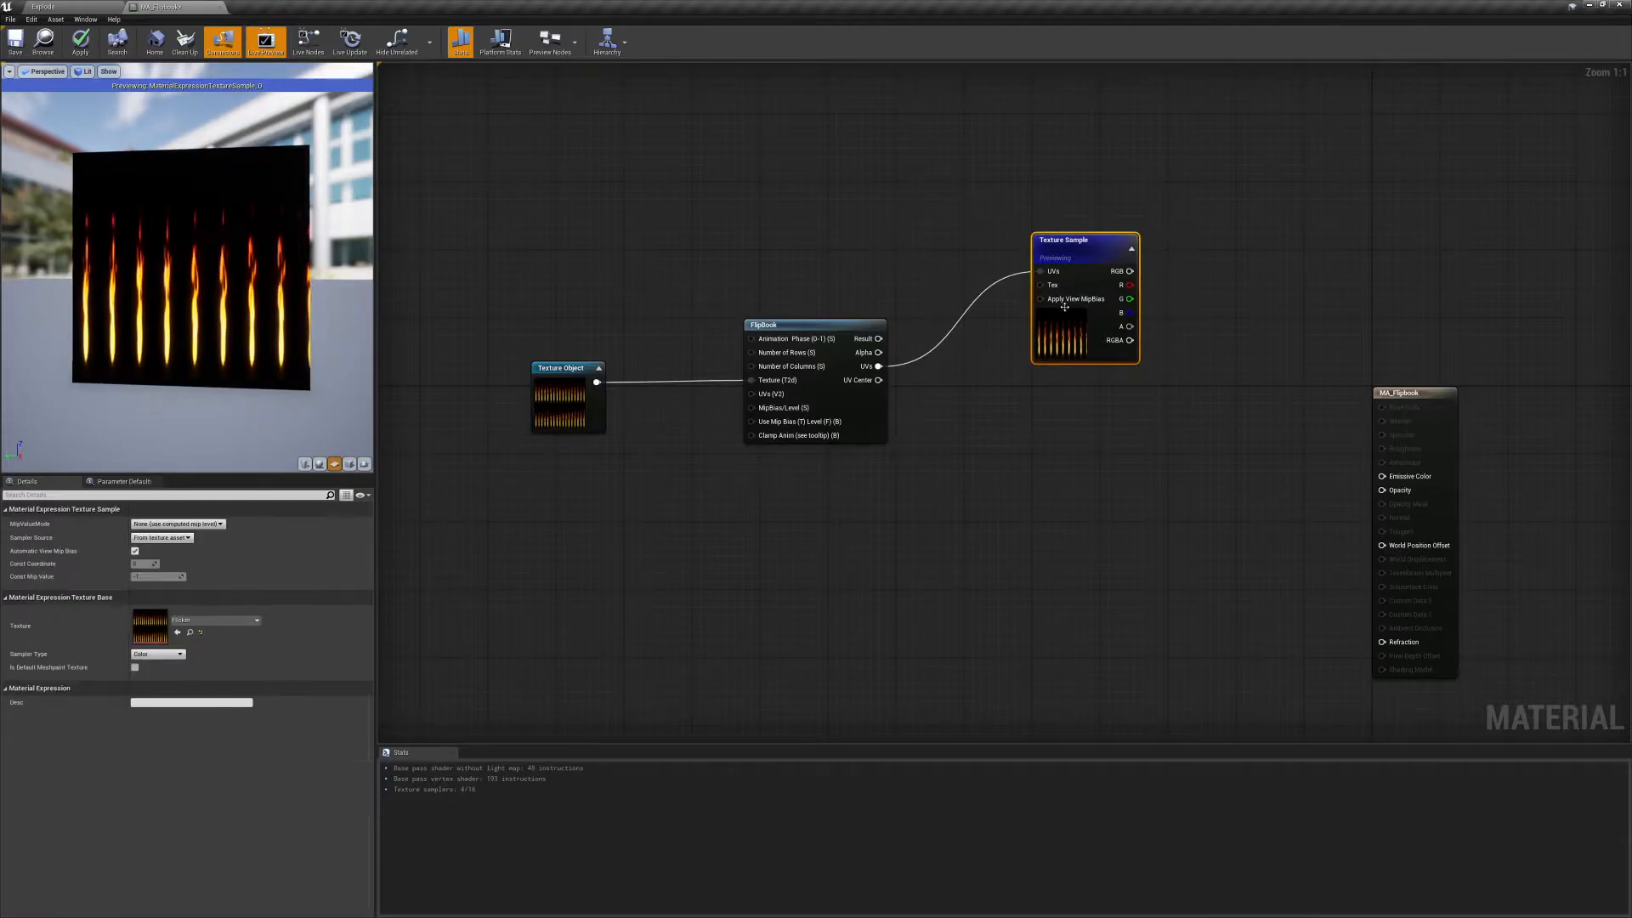
right_click(1090, 255)
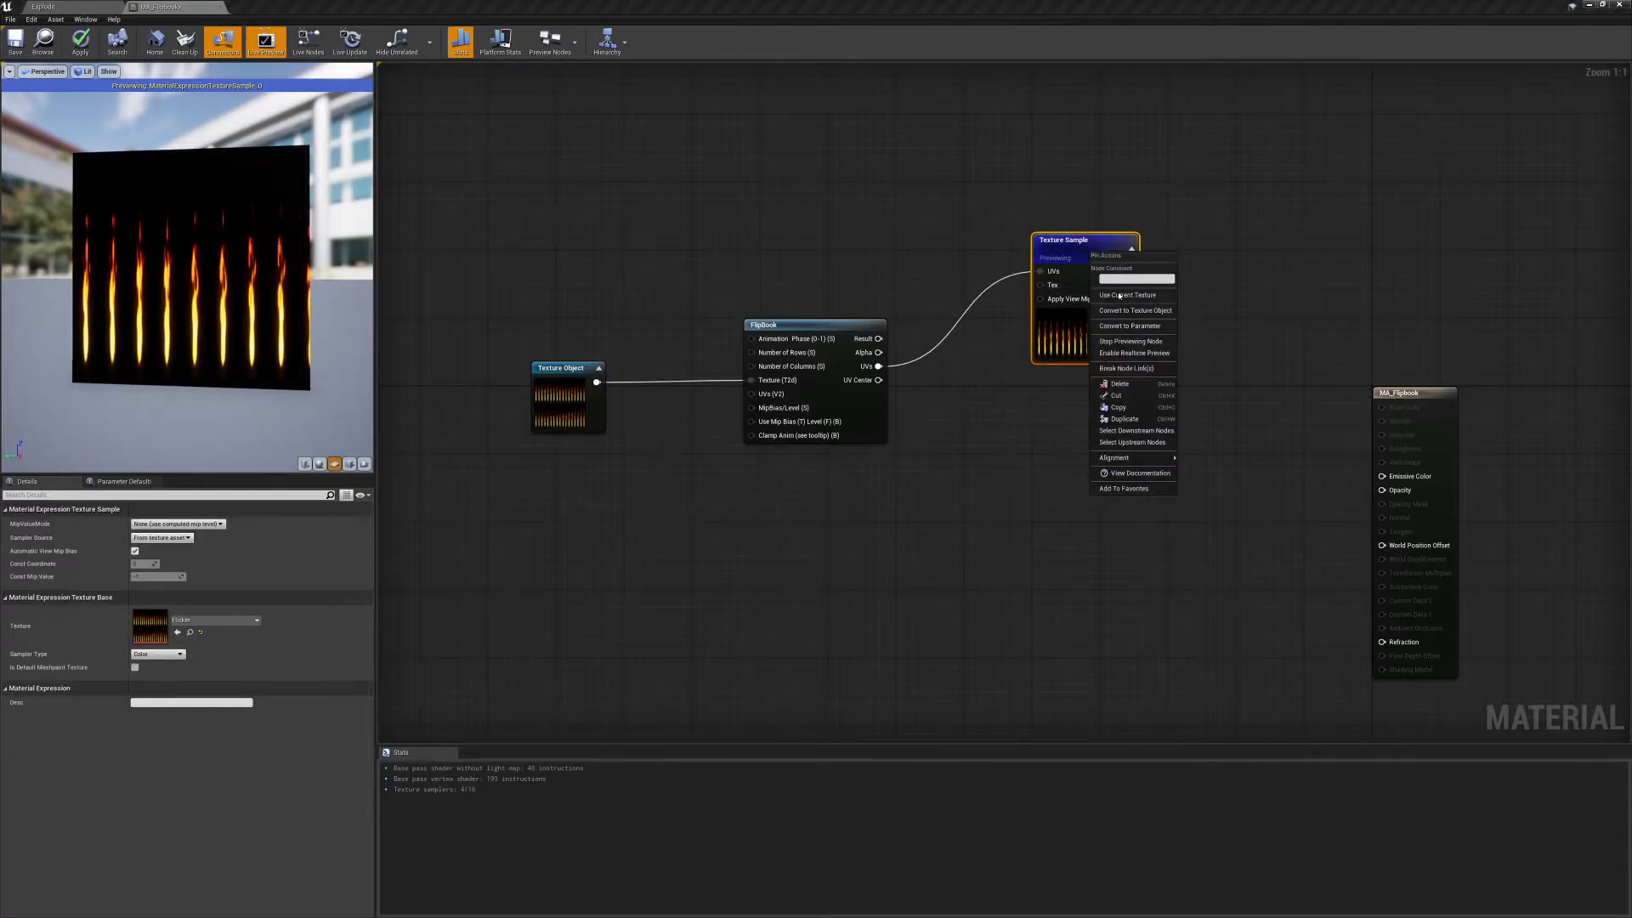
left_click(1116, 340)
key("Delete")
Connect the Flipbook's Result output to the Emissive Color input of the MA_Flipbook output node.
right_click_drag(579, 310, 681, 317)
left_click_drag(593, 300, 748, 459)
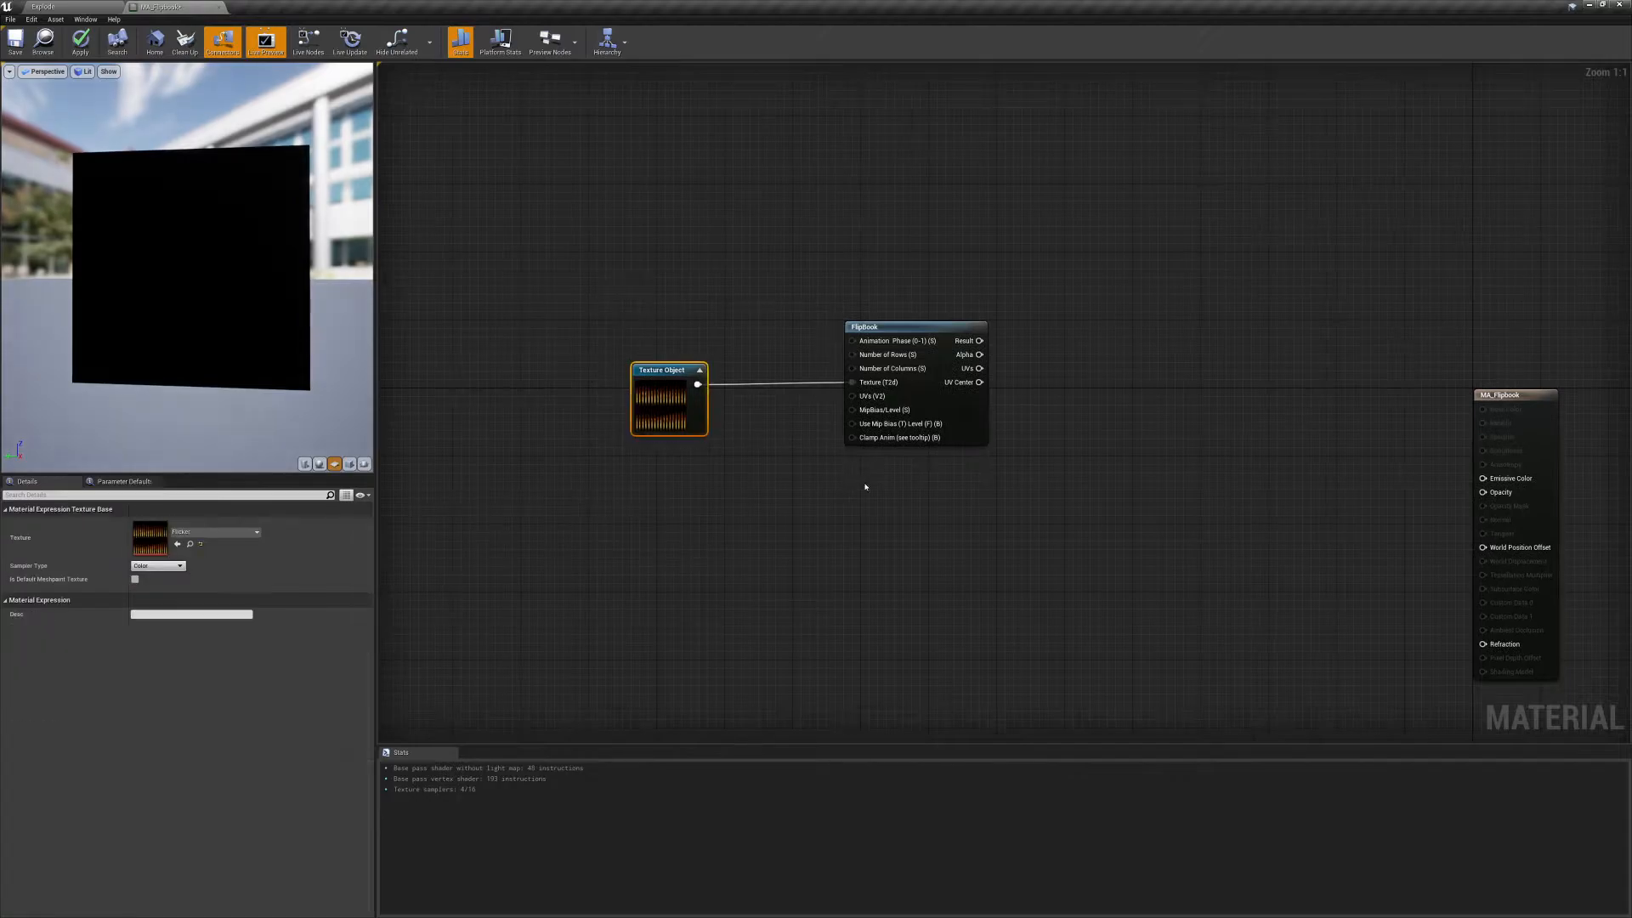
right_click_drag(830, 432, 963, 479)
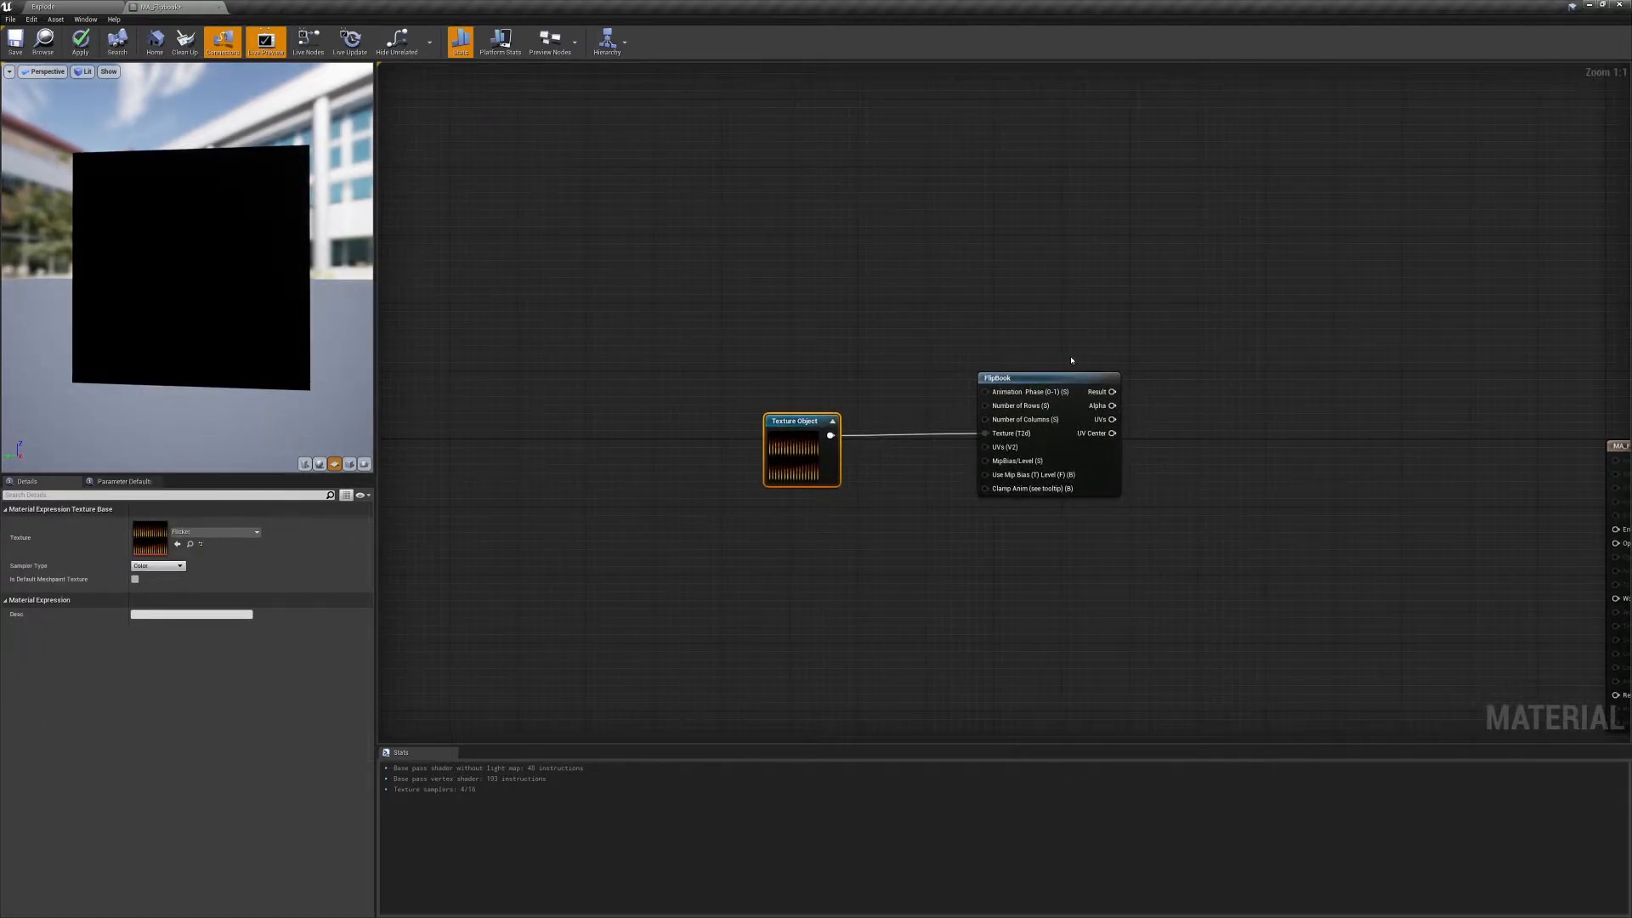
right_click_drag(1071, 360, 1004, 334)
left_click_drag(1045, 366, 1548, 503)
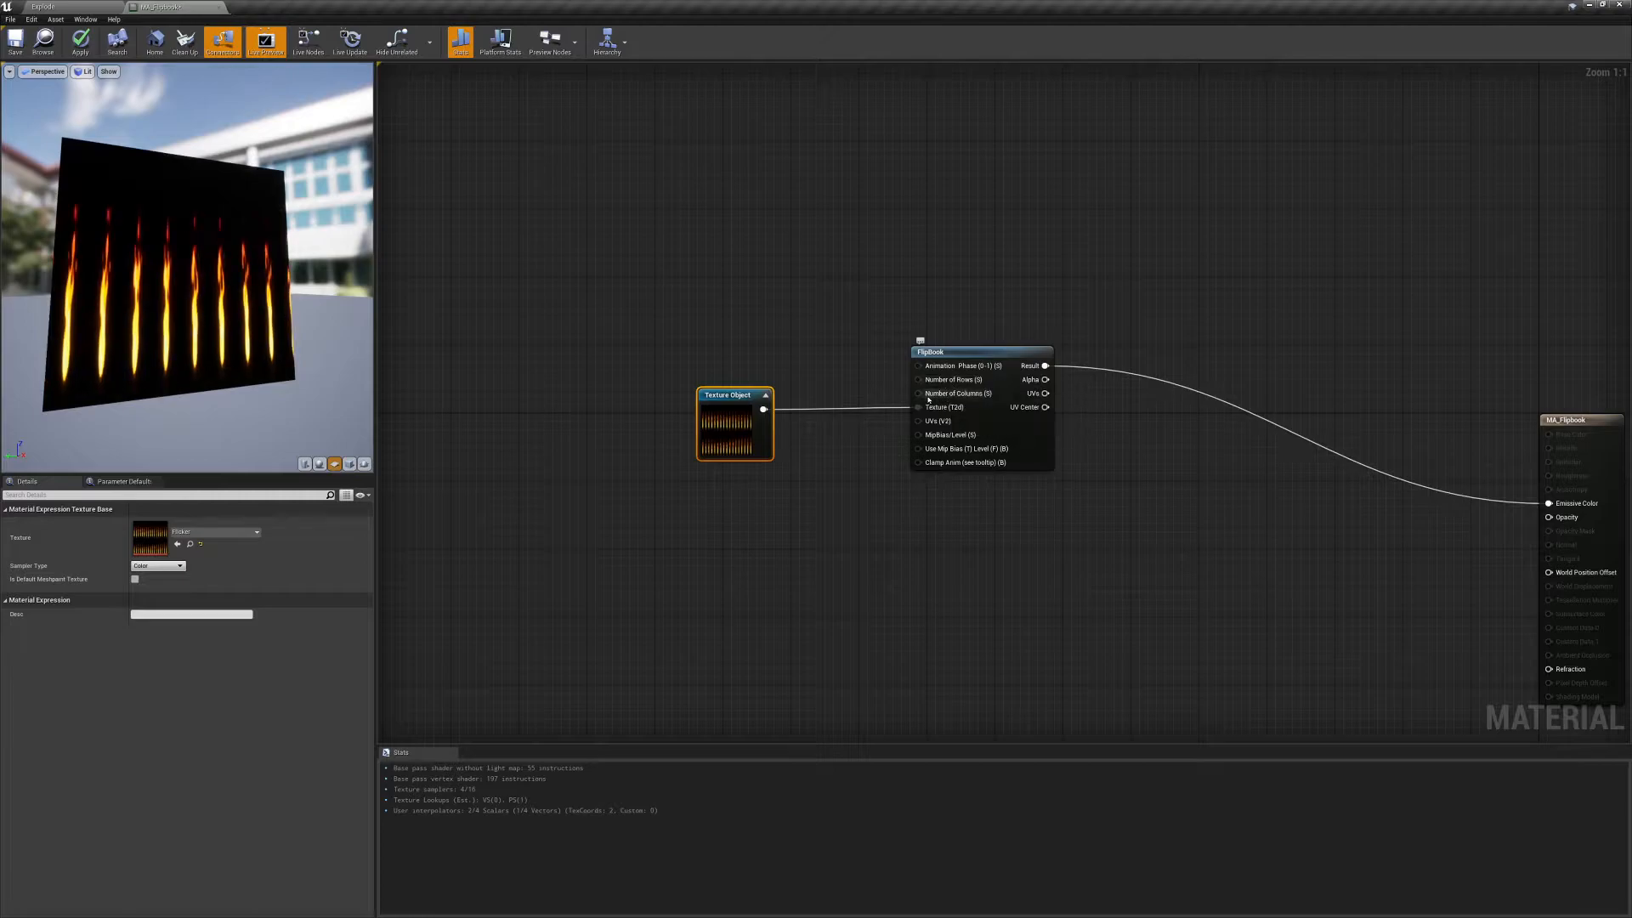
Move the Texture Object lower and add a Constant node with value 2 above it, feeding the Flipbook's Number of Rows.
left_click_drag(744, 392, 778, 452)
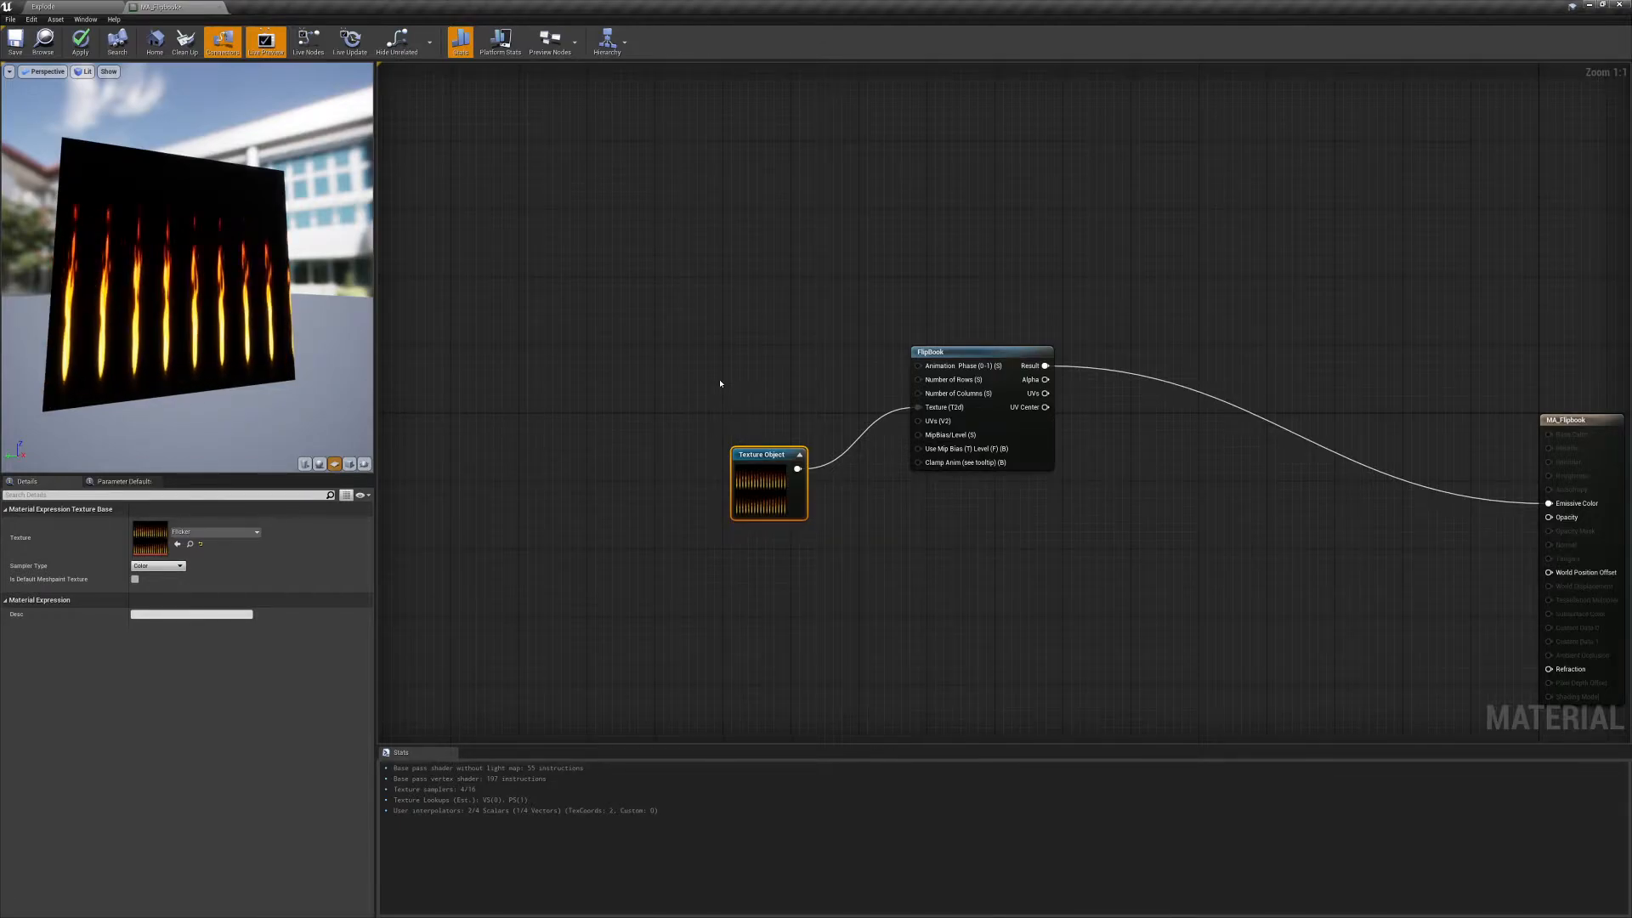
left_click(736, 353)
left_click_drag(755, 373, 919, 380)
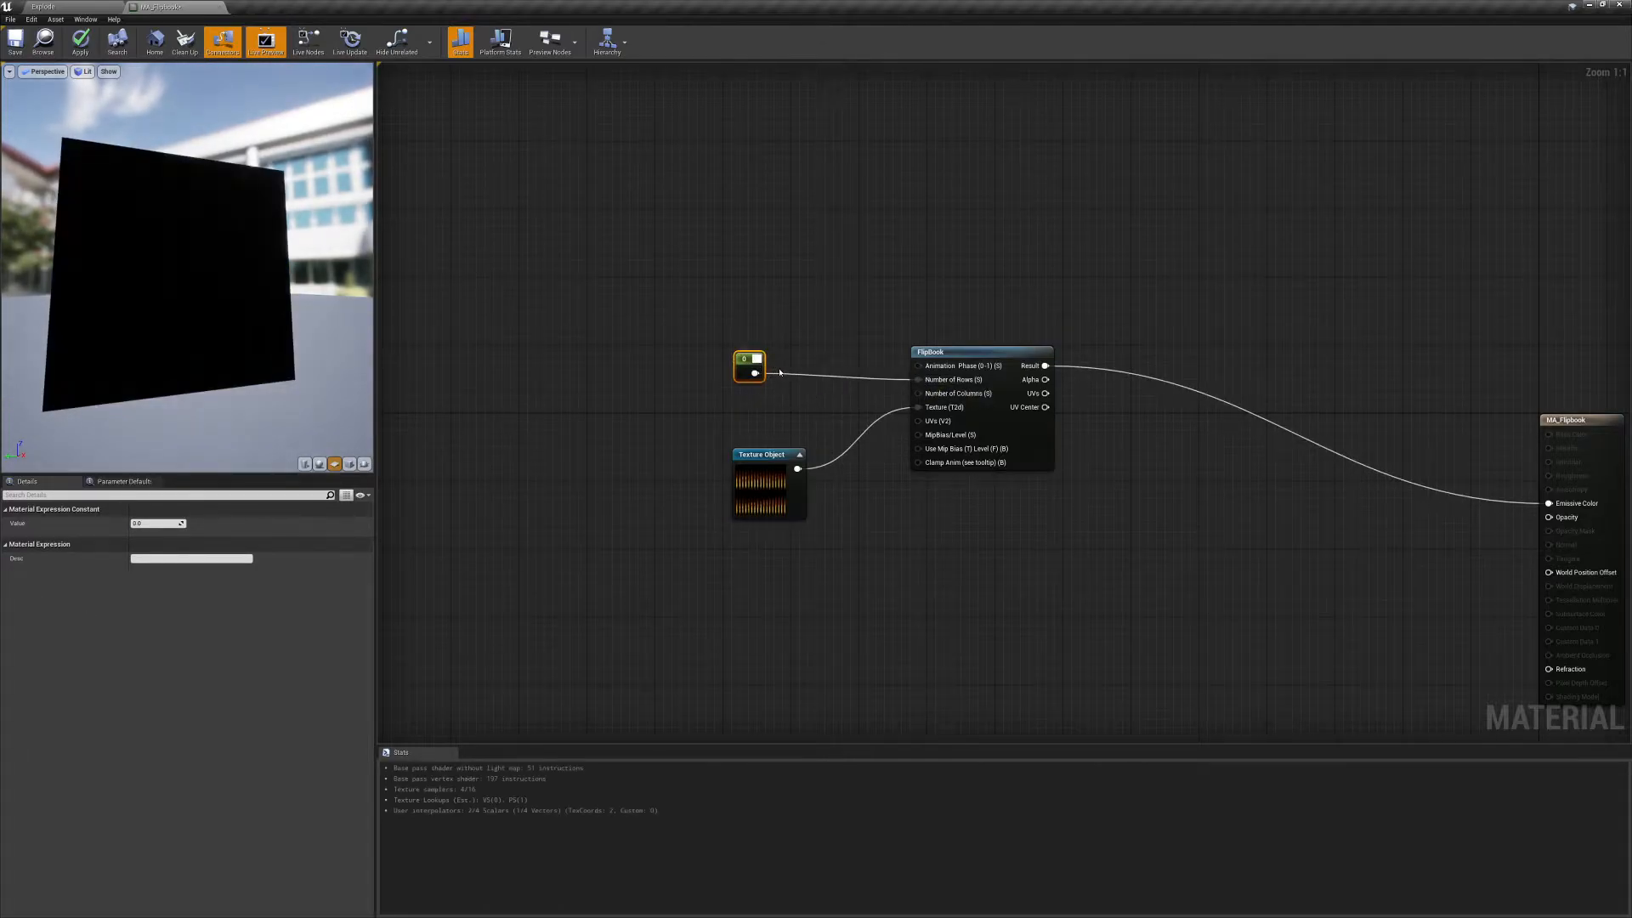
left_click_drag(755, 364, 777, 366)
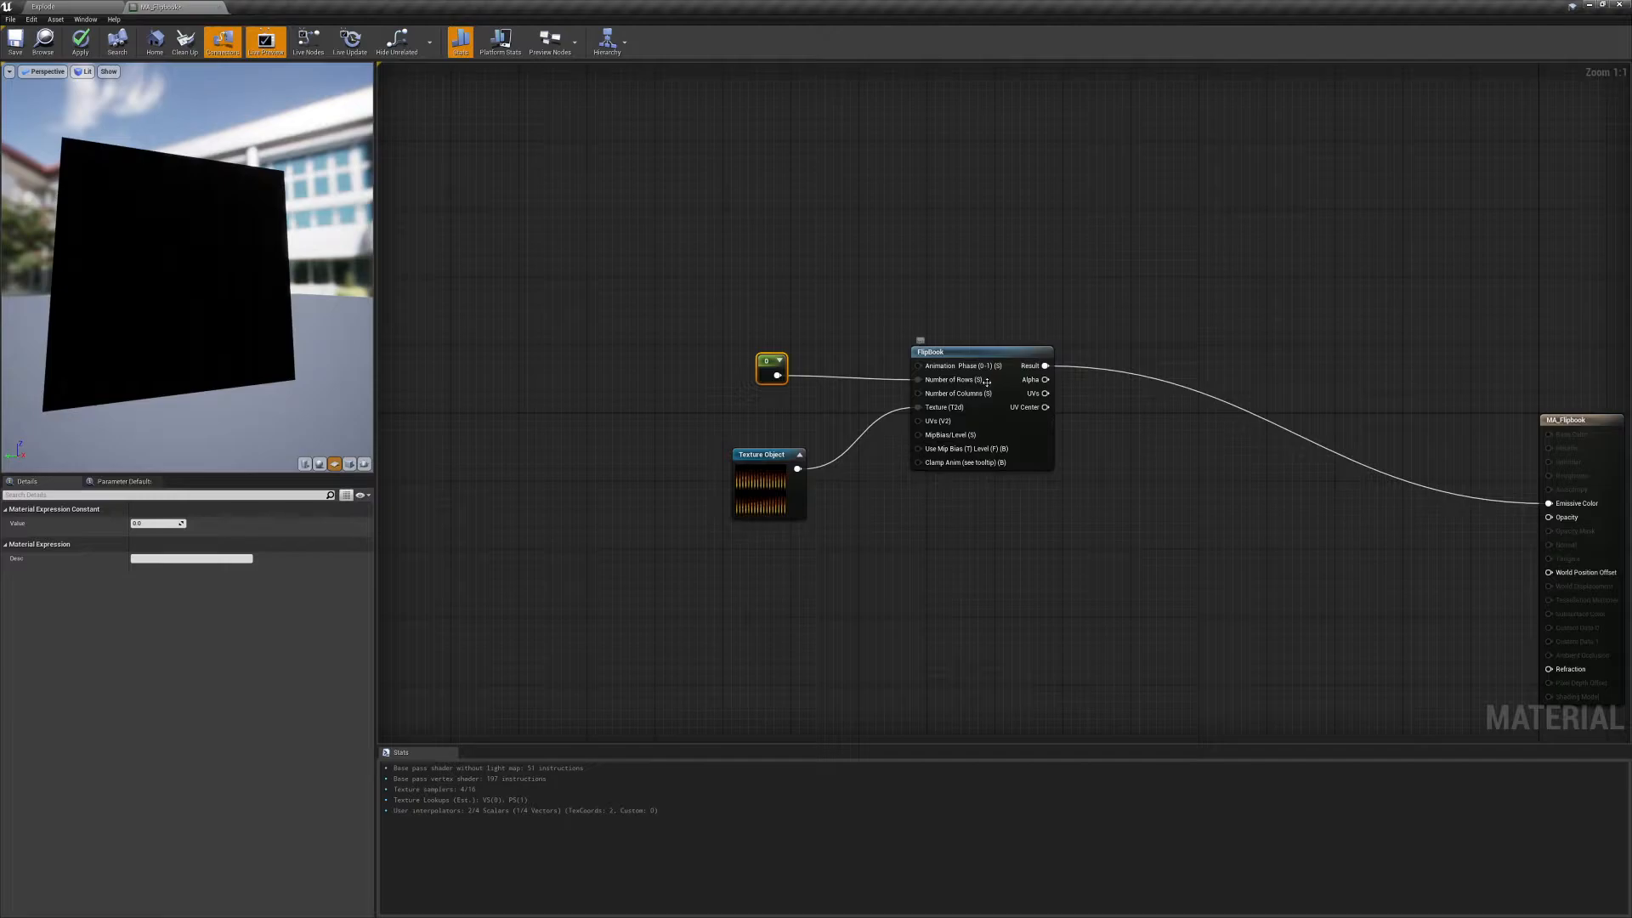
left_click(173, 525)
type("2")
Add a second Constant node with value 17 and connect it to the Flipbook's Number of Columns input.
left_click(726, 419)
key("1")
left_click(766, 401)
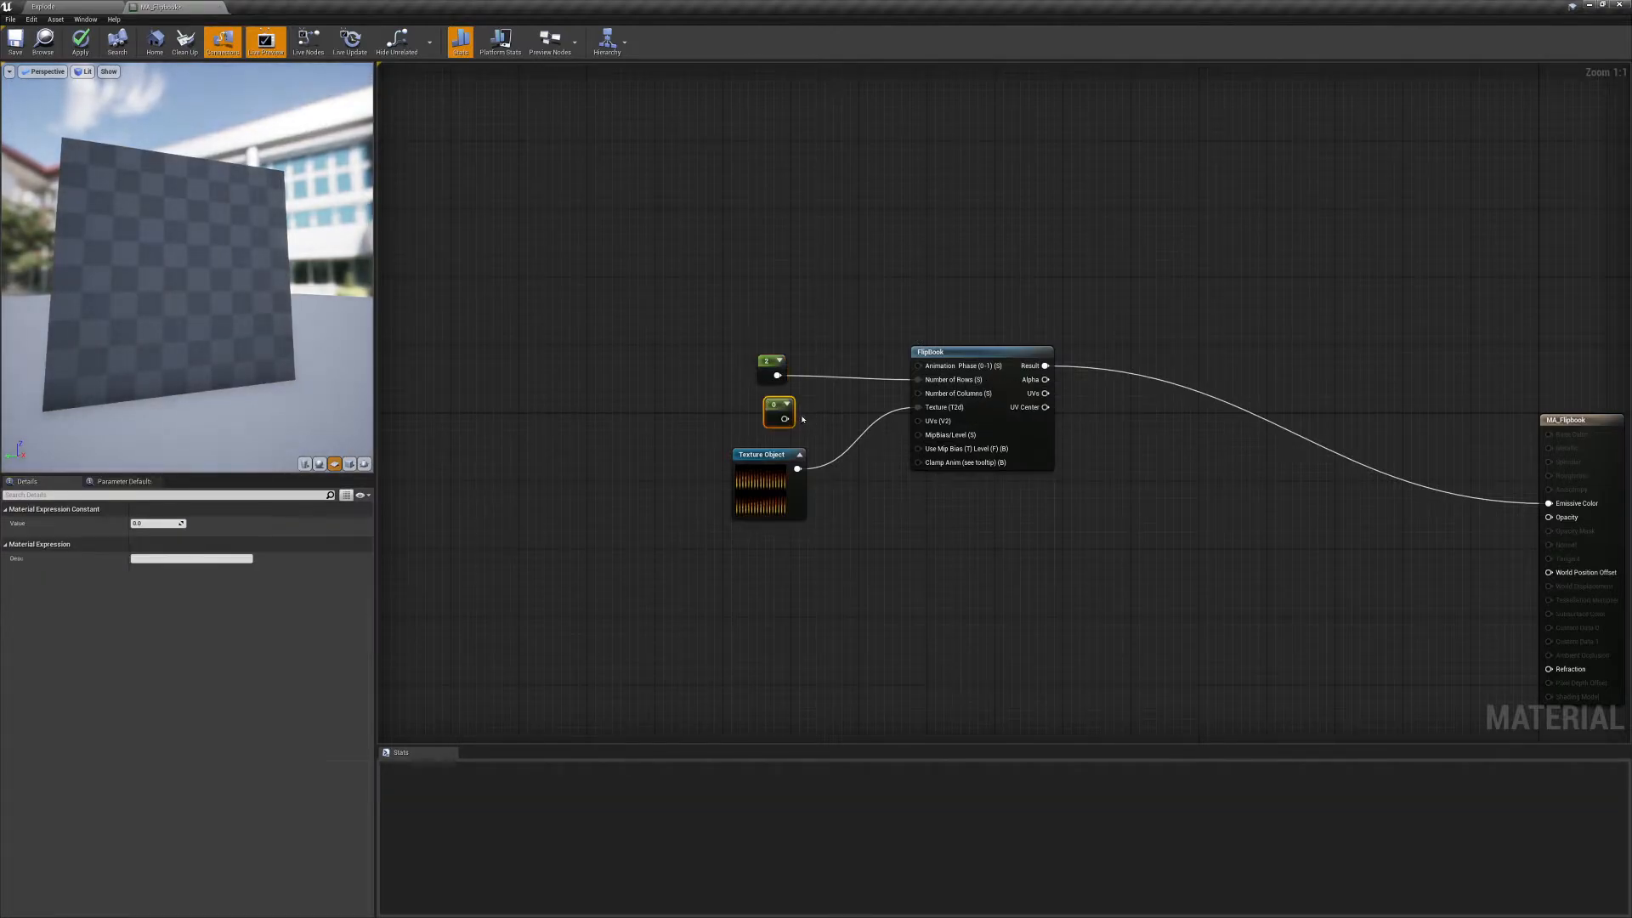
left_click_drag(778, 422, 925, 398)
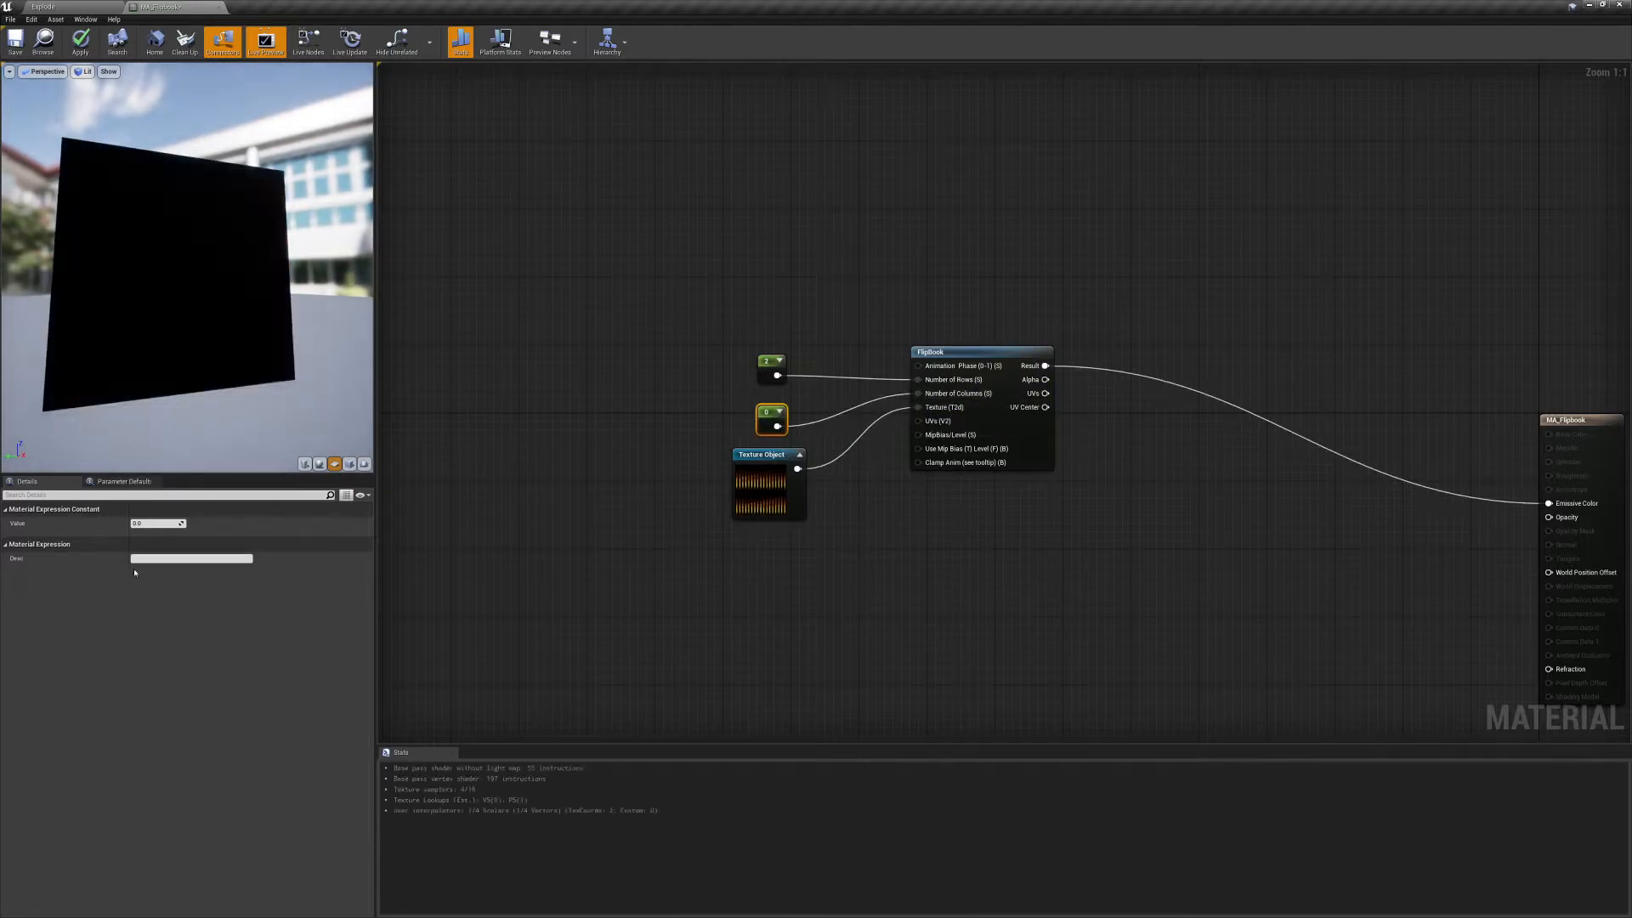
left_click(149, 522)
type("17")
key("Return")
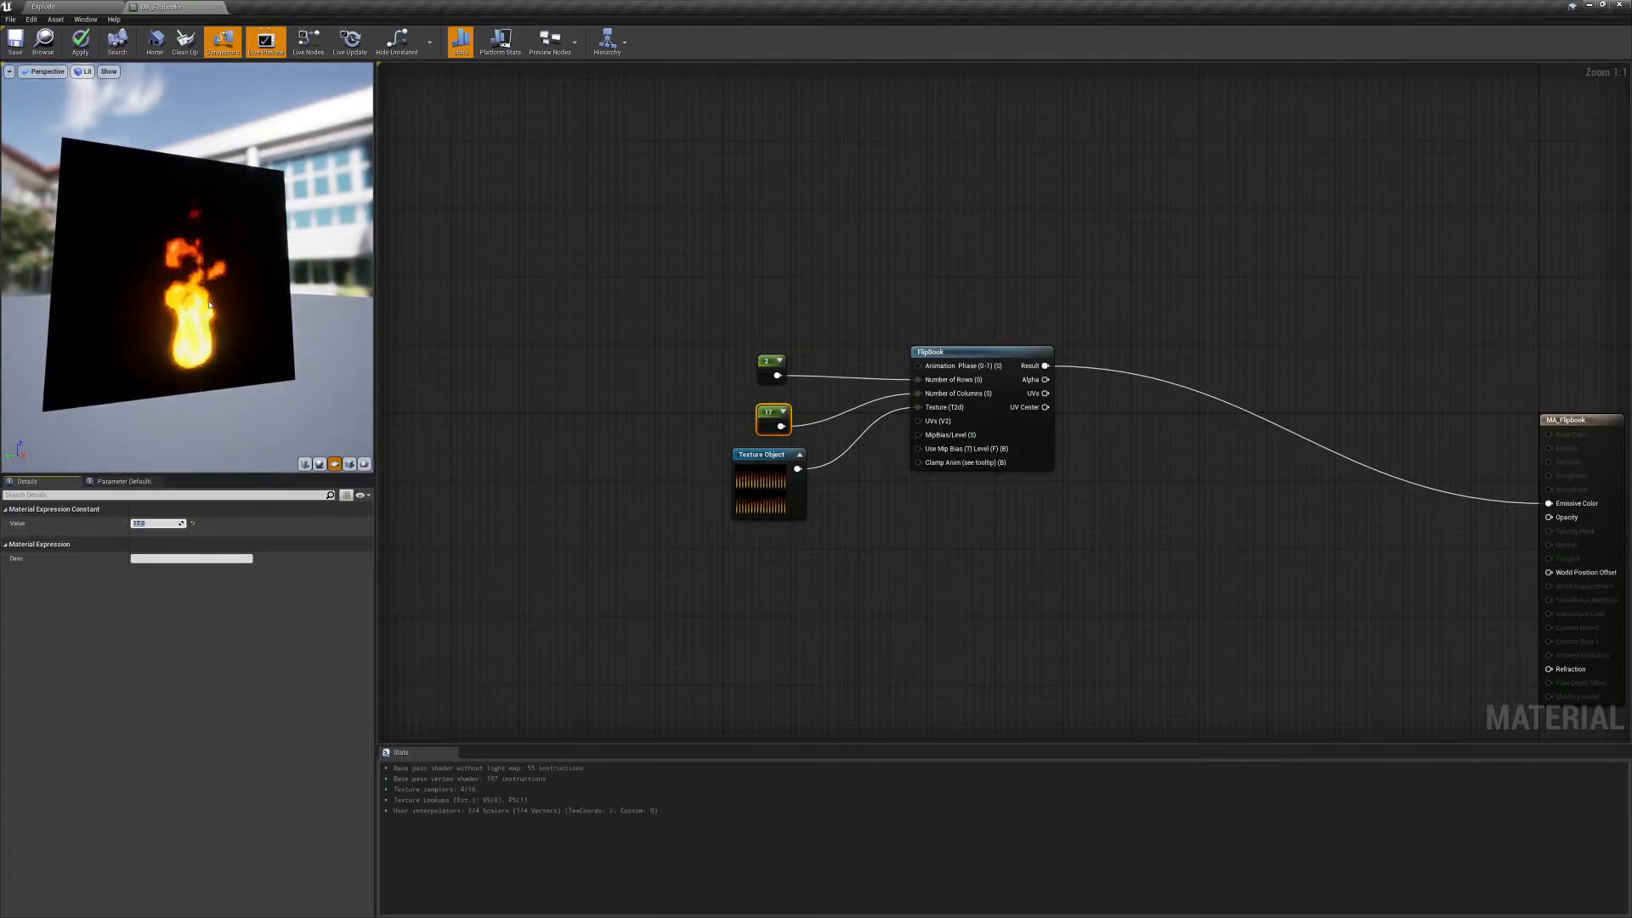
left_click_drag(209, 304, 153, 303)
scroll(187, 303, "down", 3)
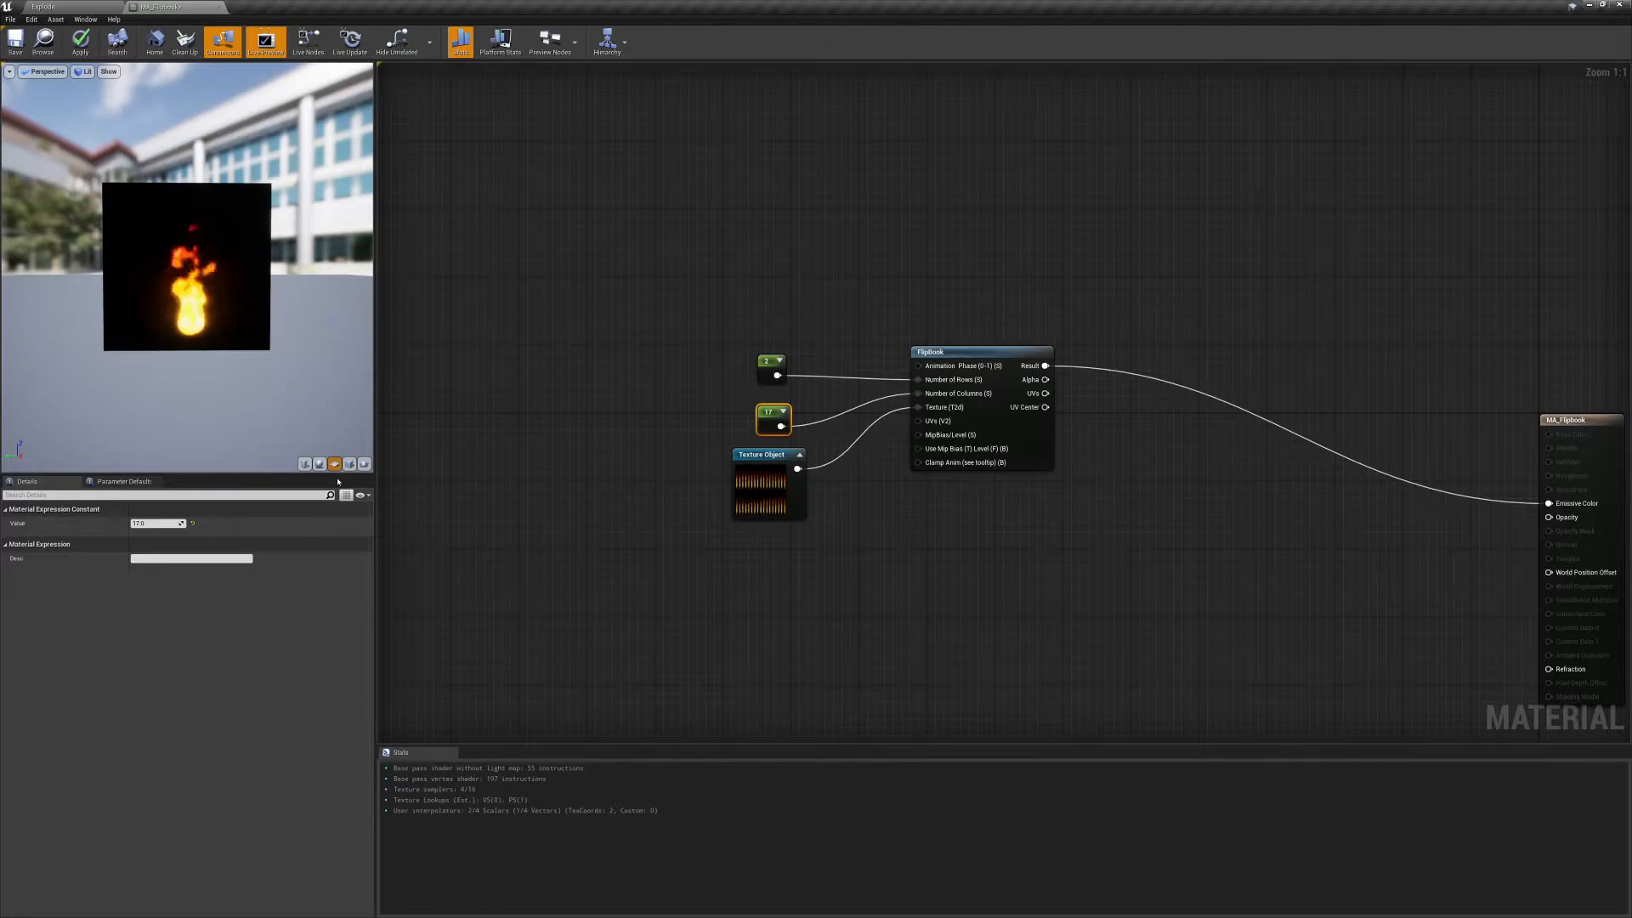
mouse_move(212, 323)
left_mouse_down()
mouse_move(255, 323)
mouse_move(213, 323)
left_mouse_up()
right_click_drag(213, 323, 177, 365)
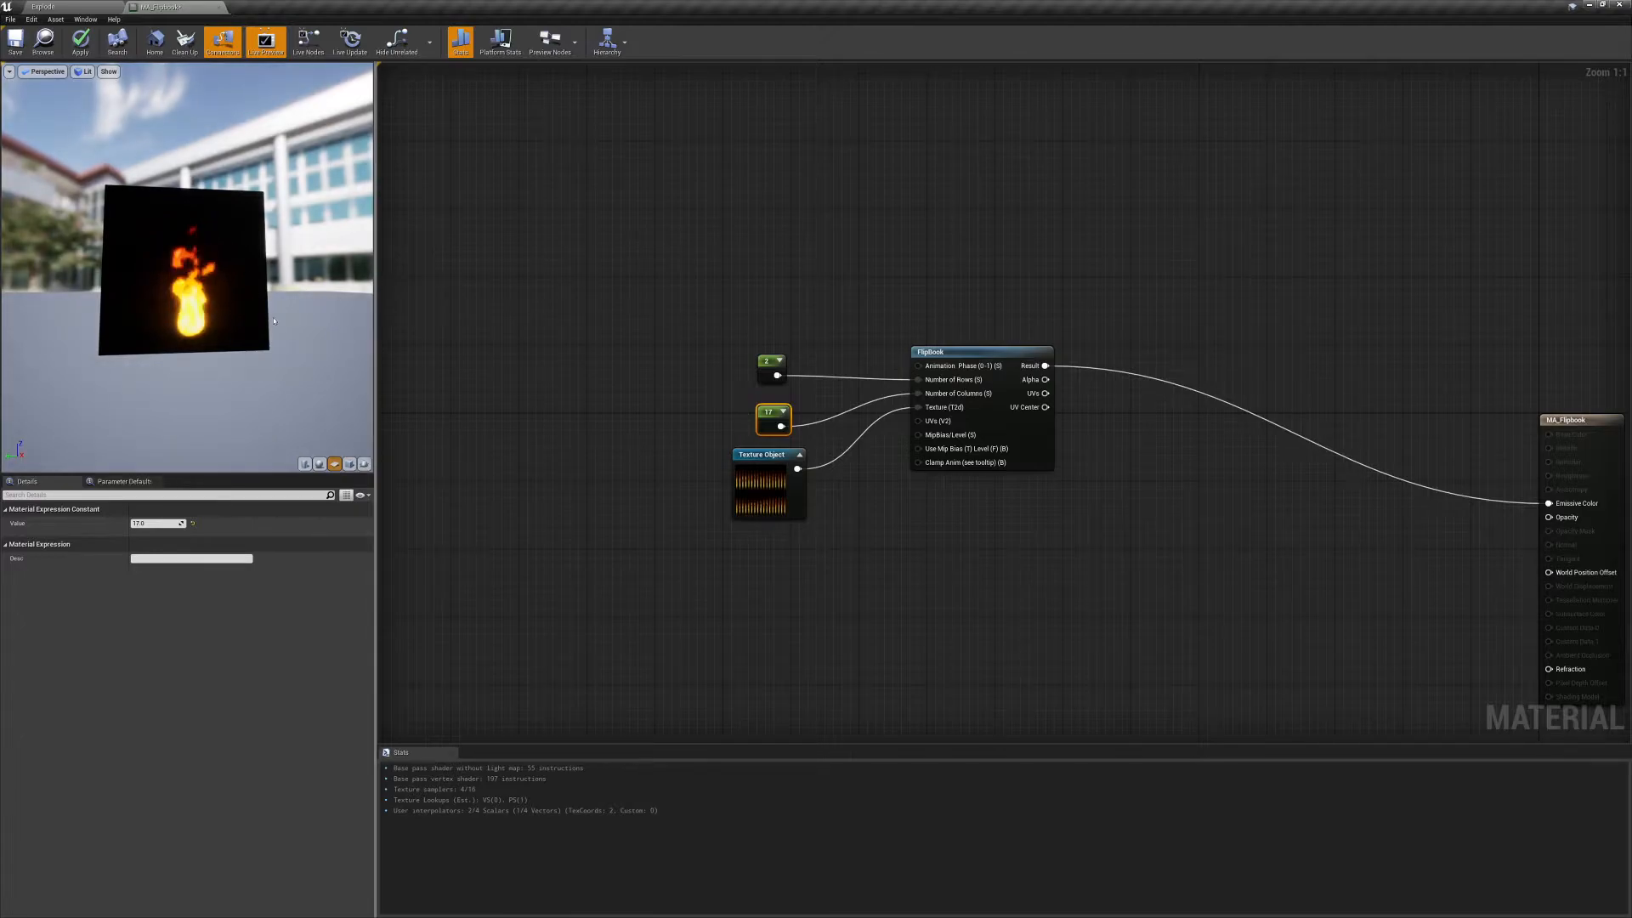
left_click_drag(271, 321, 289, 321)
Stack the rows constant, columns constant and Texture Object closely together, slightly farther left of the Flipbook node.
left_click(762, 366, "ctrl")
left_click(763, 357)
left_click_drag(766, 356, 730, 386)
left_click_drag(744, 456, 736, 430)
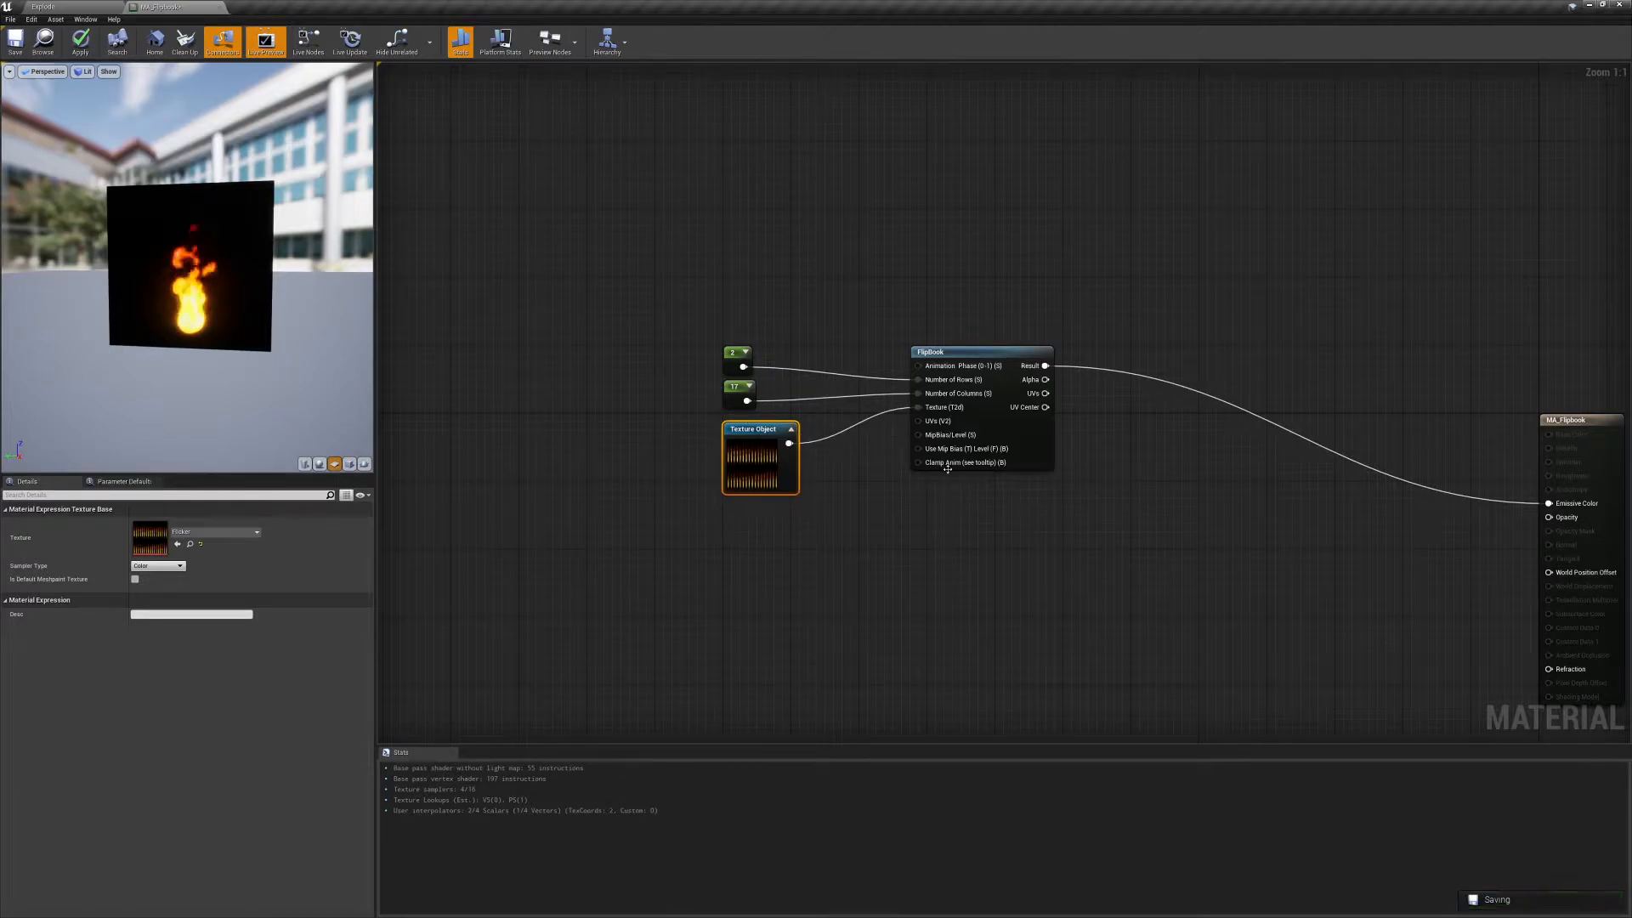
Move the two constants and the Texture Object down together, leaving room above them for an Animation Phase input.
left_click_drag(666, 306, 807, 541)
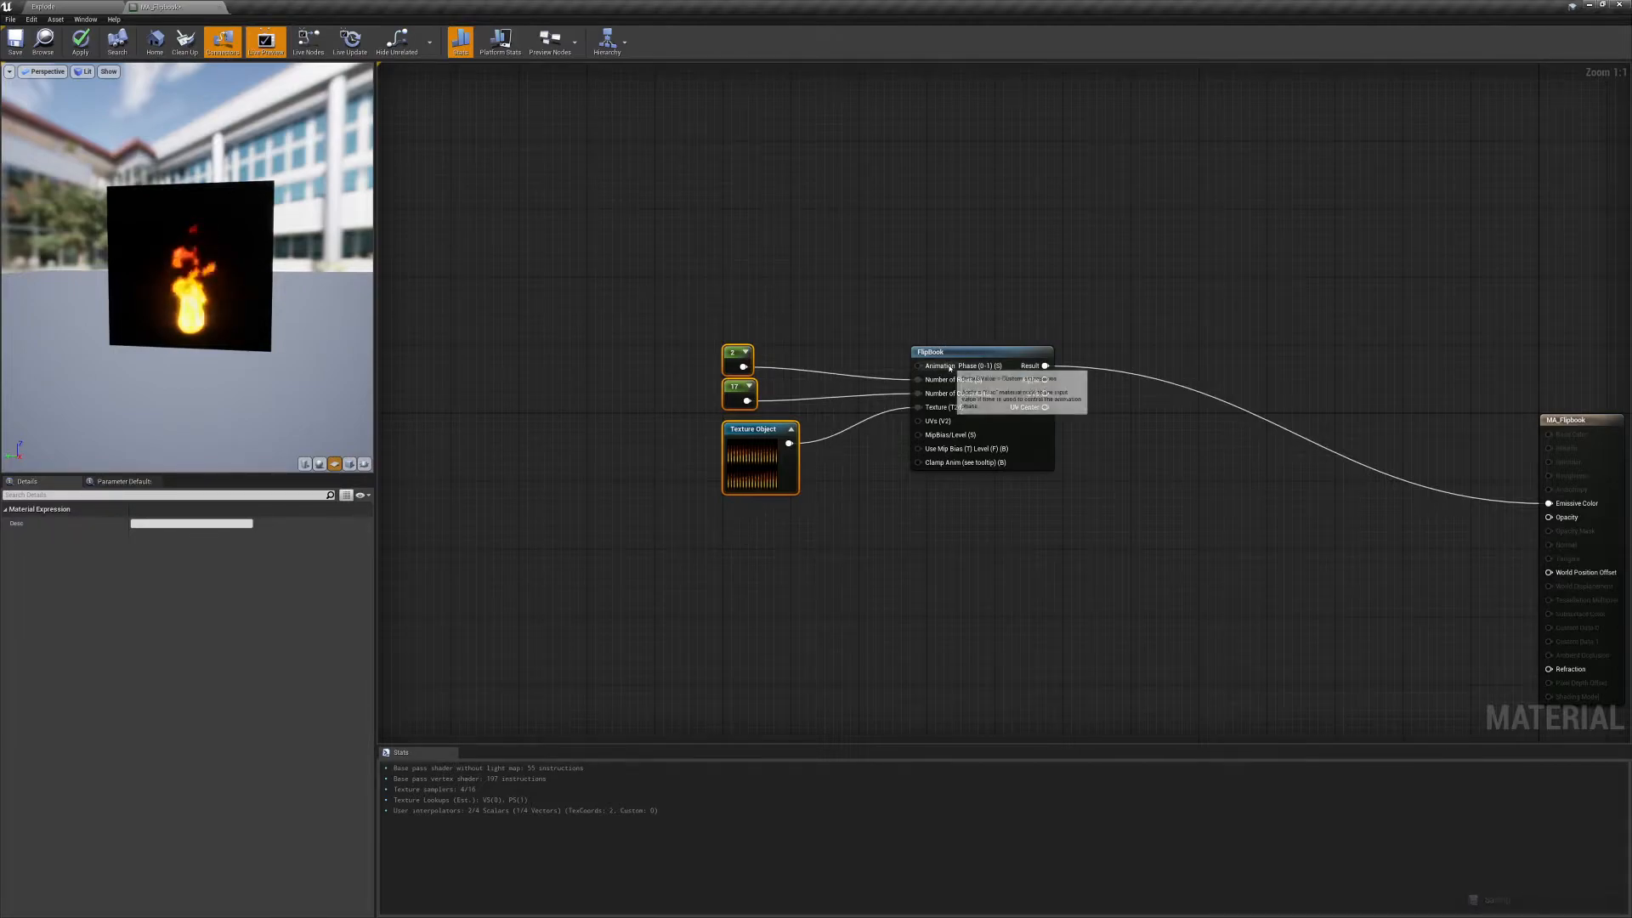
left_click_drag(918, 366, 692, 274)
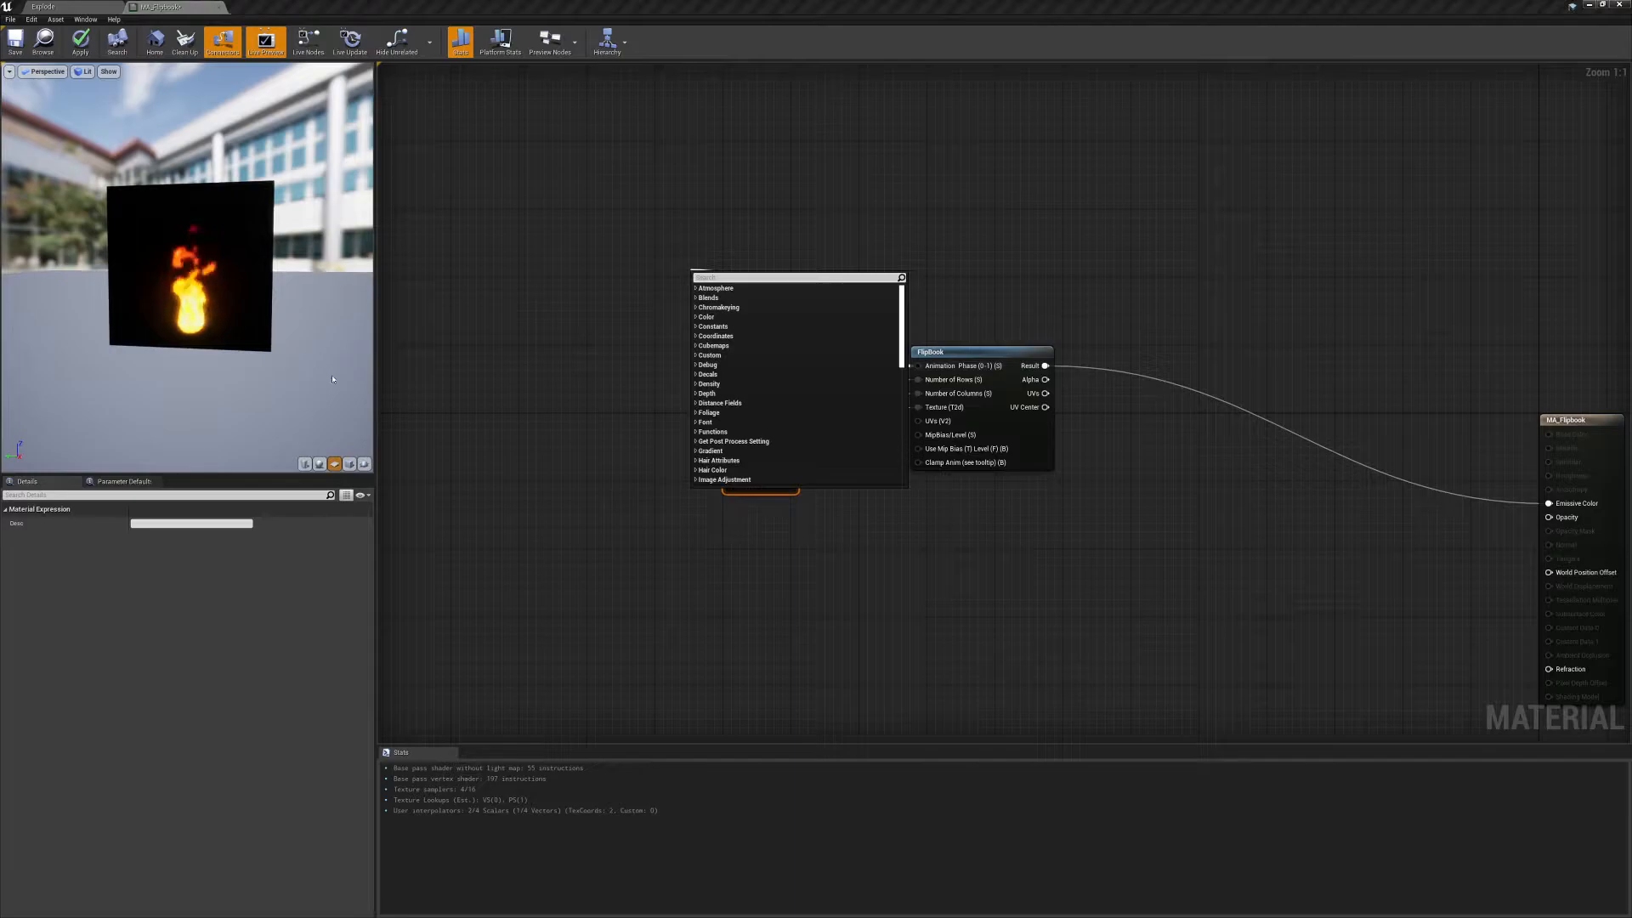
left_click(561, 266)
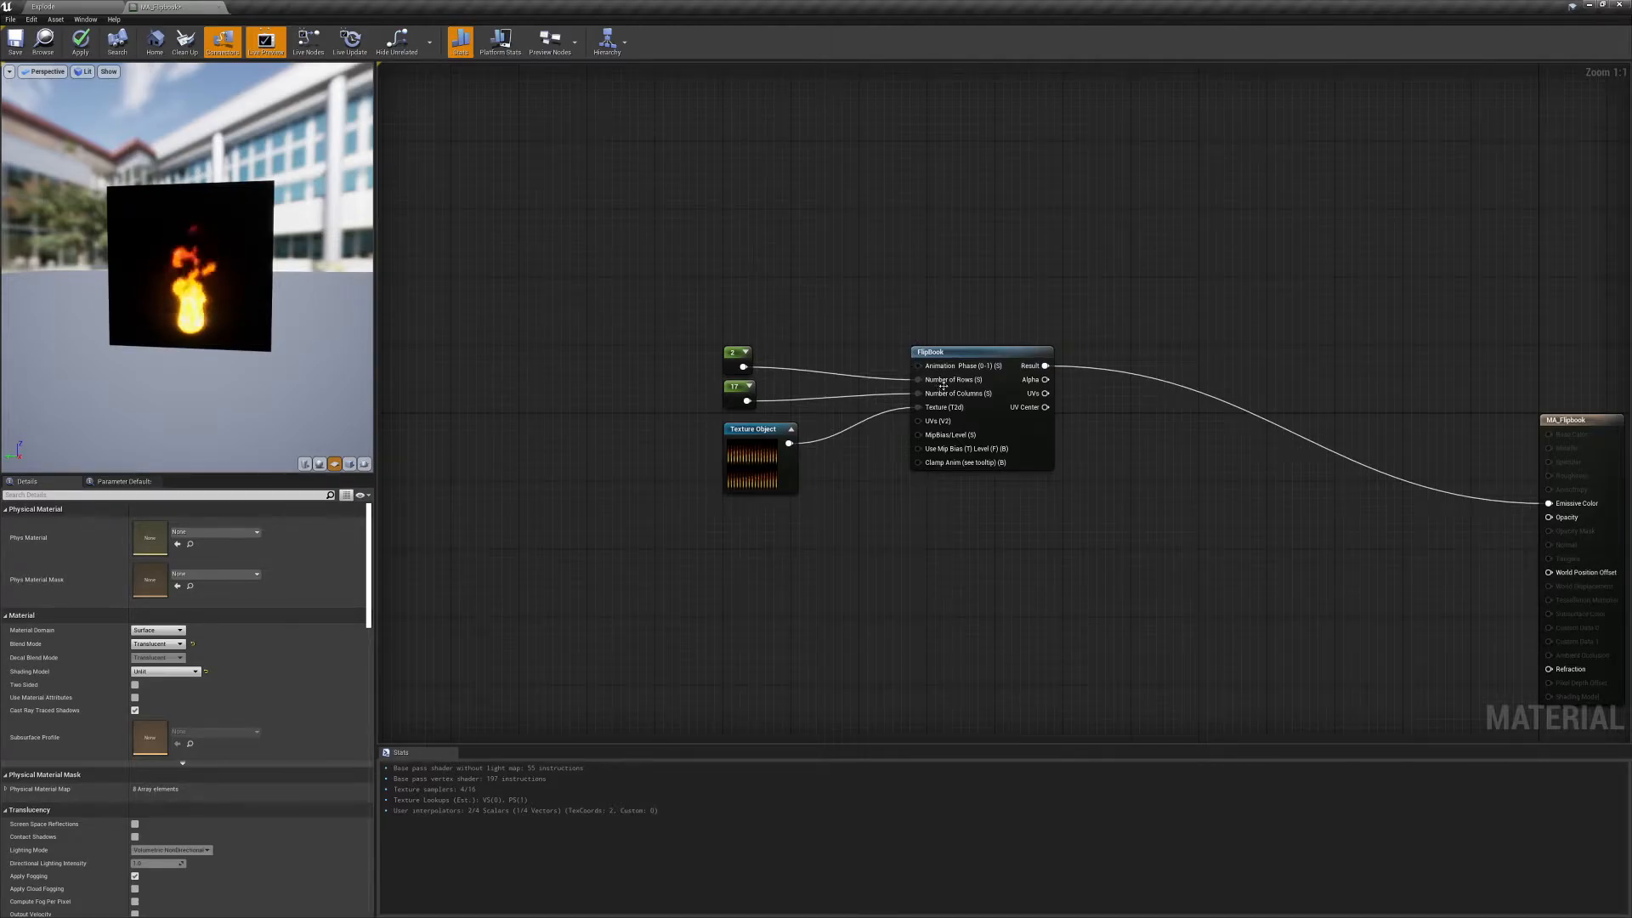
left_click_drag(671, 291, 749, 503)
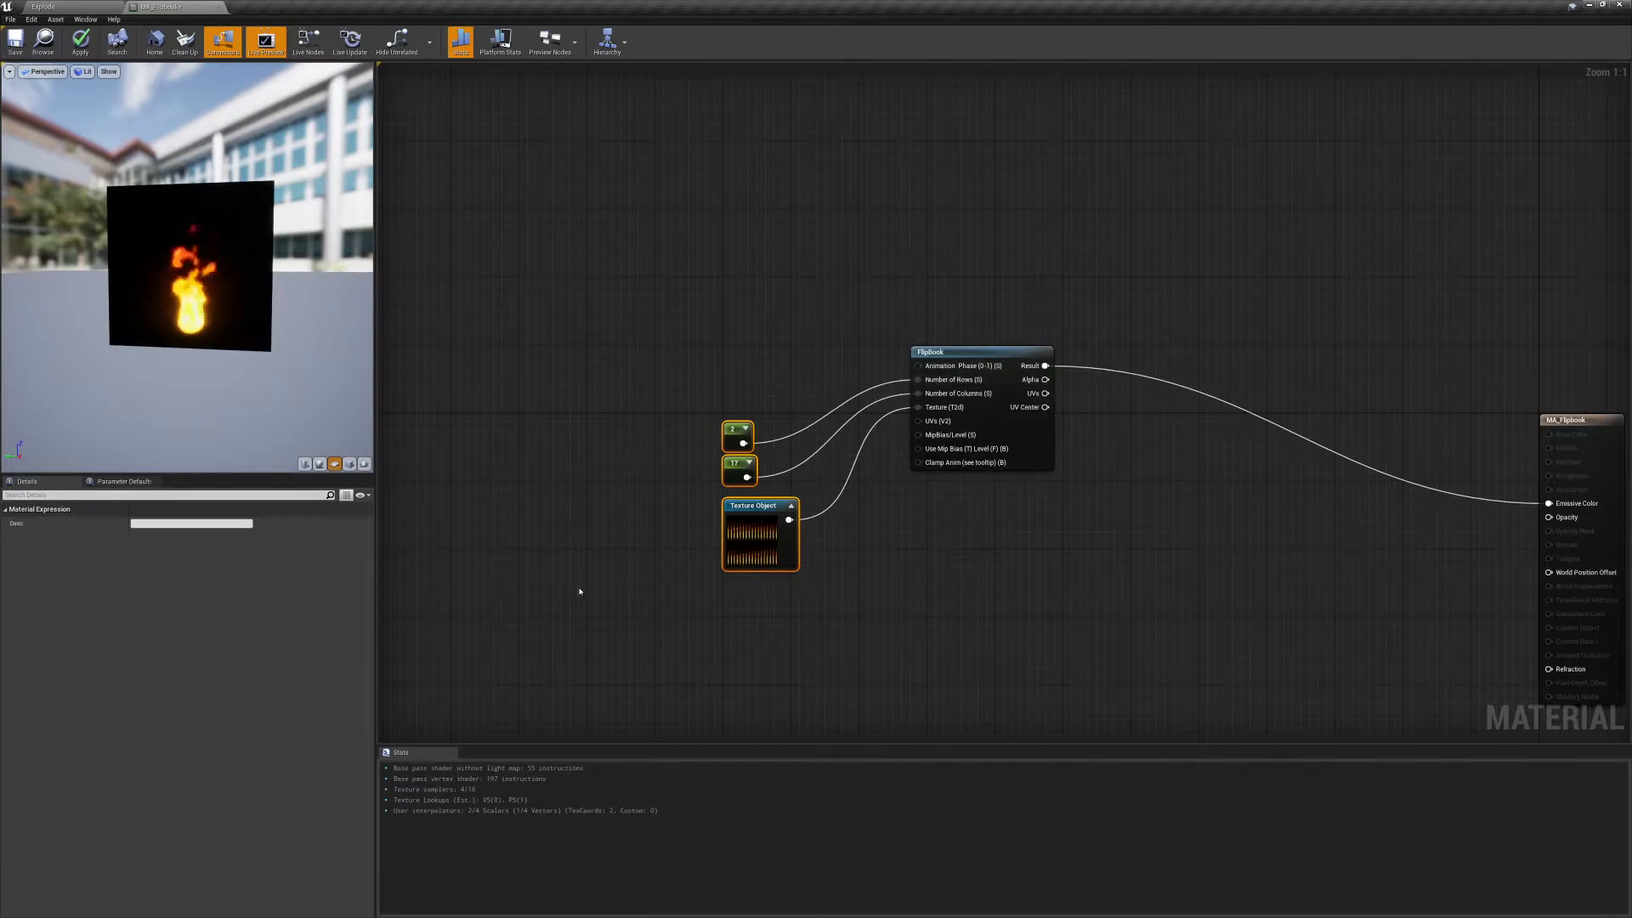
Try a new Constant node as the source for the Flipbook's Animation Phase, placed above the rows constant.
left_click(759, 315)
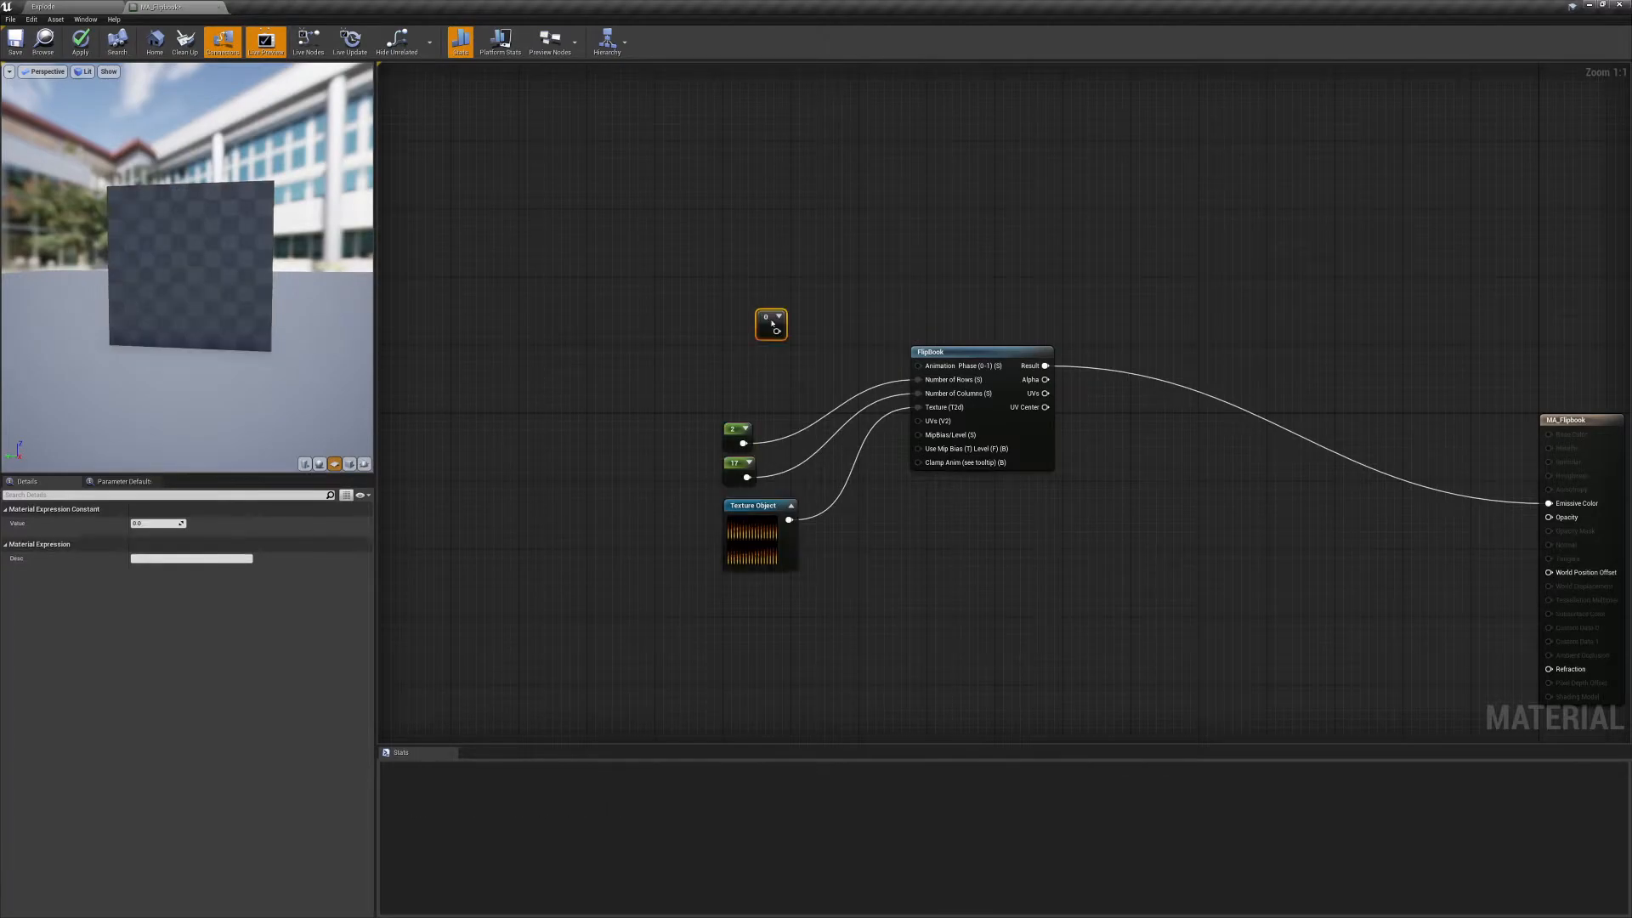
left_click_drag(775, 330, 918, 365)
left_click_drag(774, 330, 740, 350)
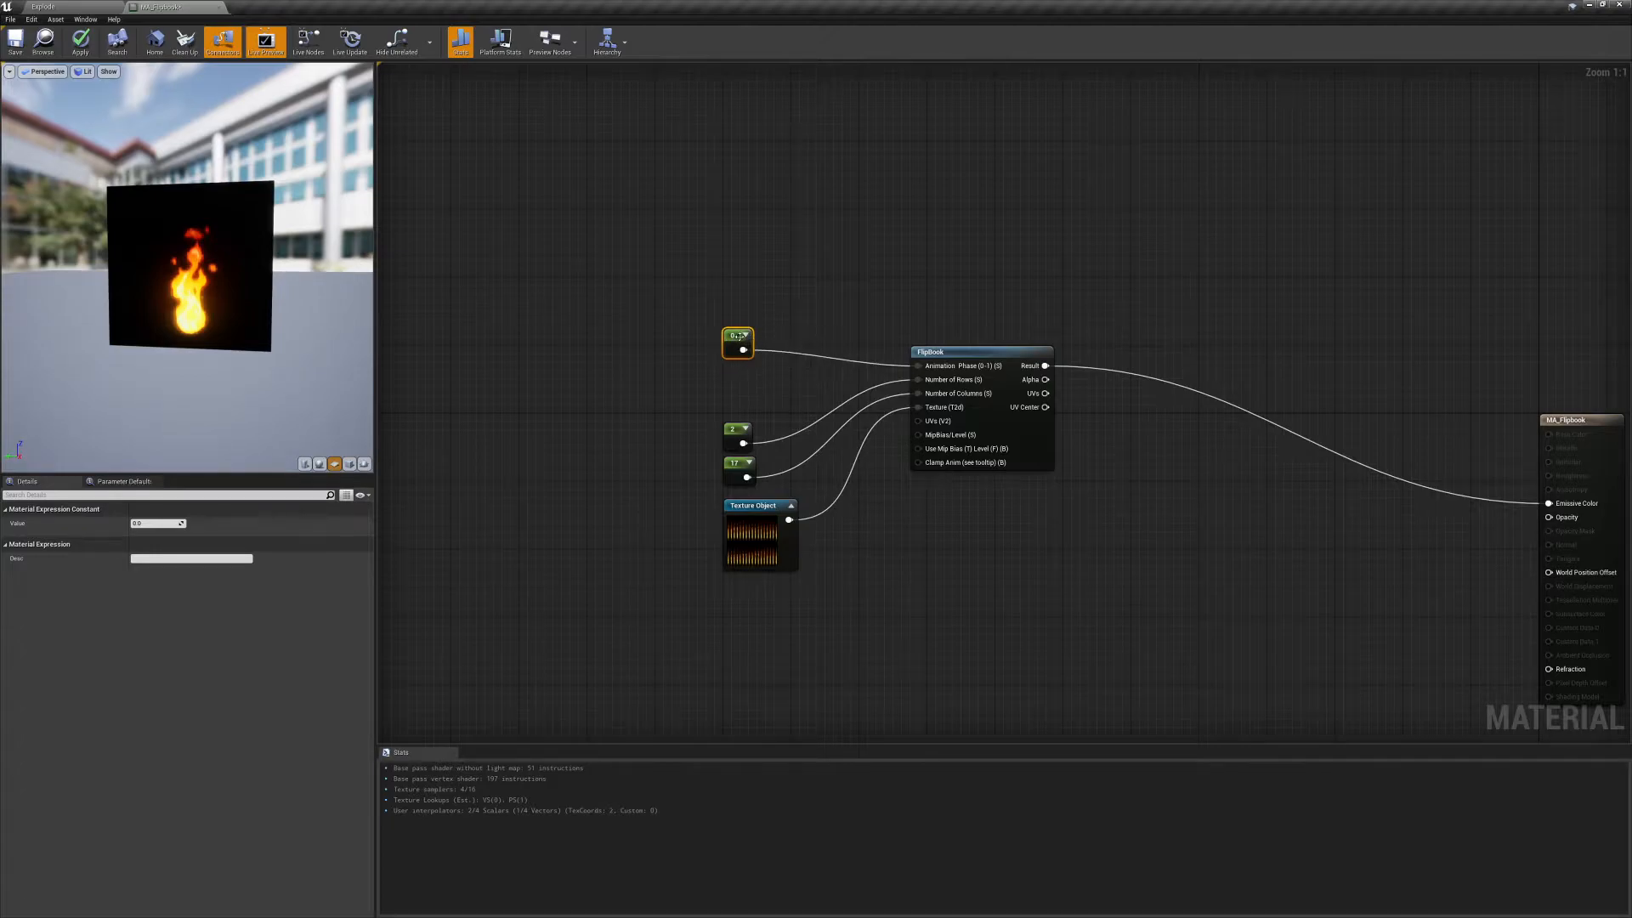
mouse_move(219, 223)
right_mouse_down()
mouse_move(219, 144)
mouse_move(220, 200)
right_mouse_up()
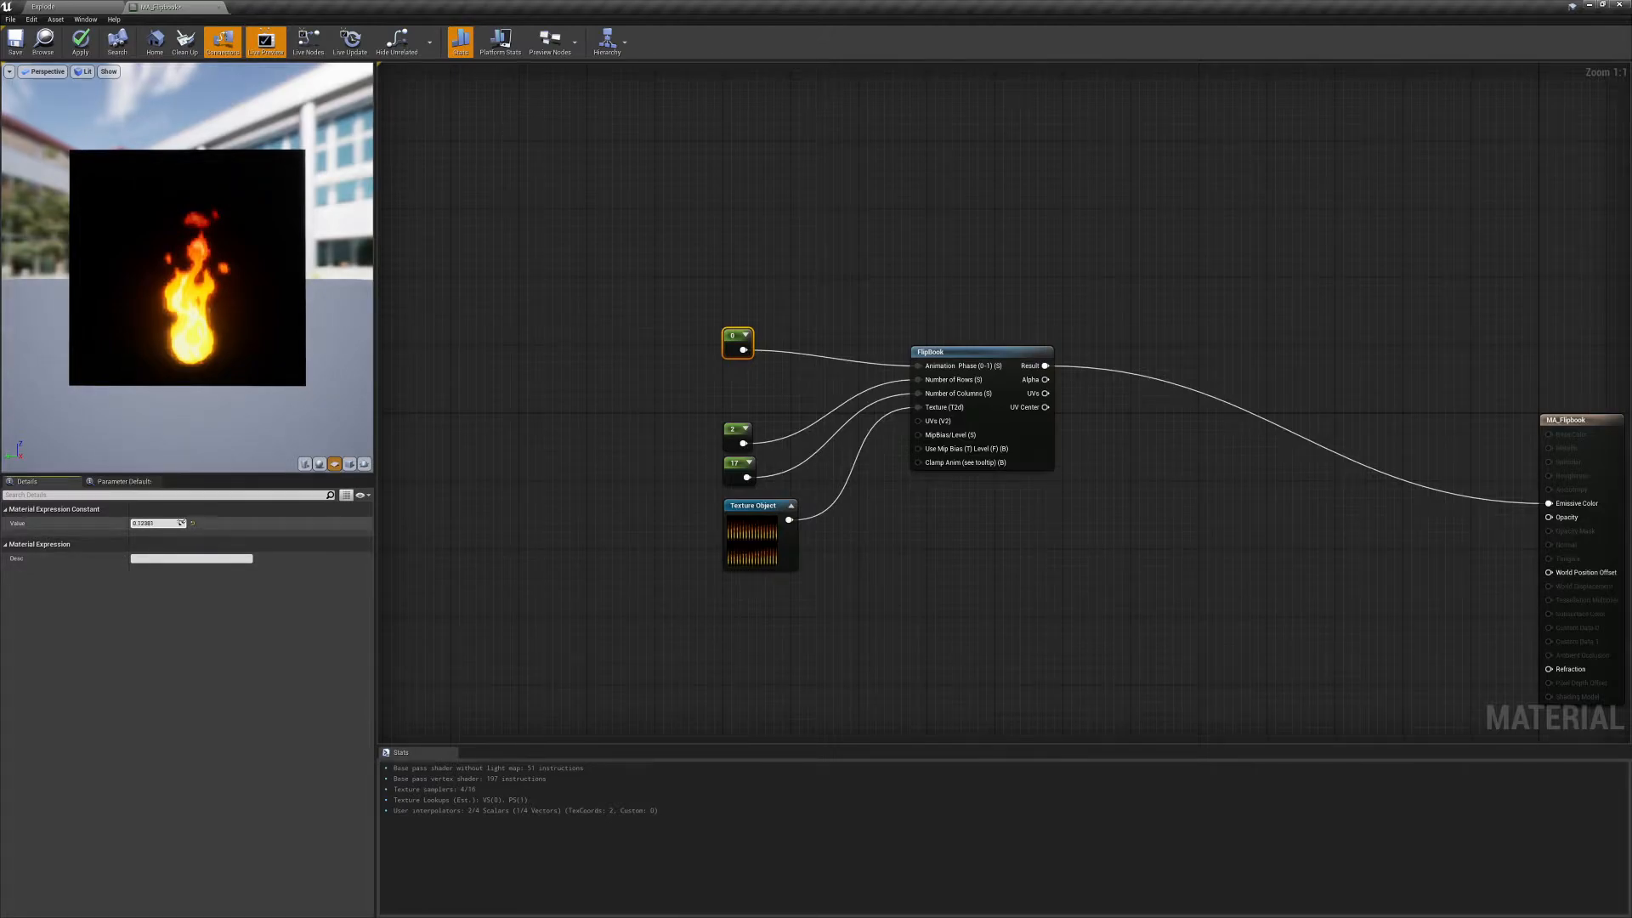
Try a value of 1 in the Animation Phase constant, and delete that constant.
mouse_move(178, 524)
left_mouse_down()
mouse_move(204, 569)
mouse_move(183, 523)
left_mouse_up()
left_click(164, 523)
type("1")
key("Return")
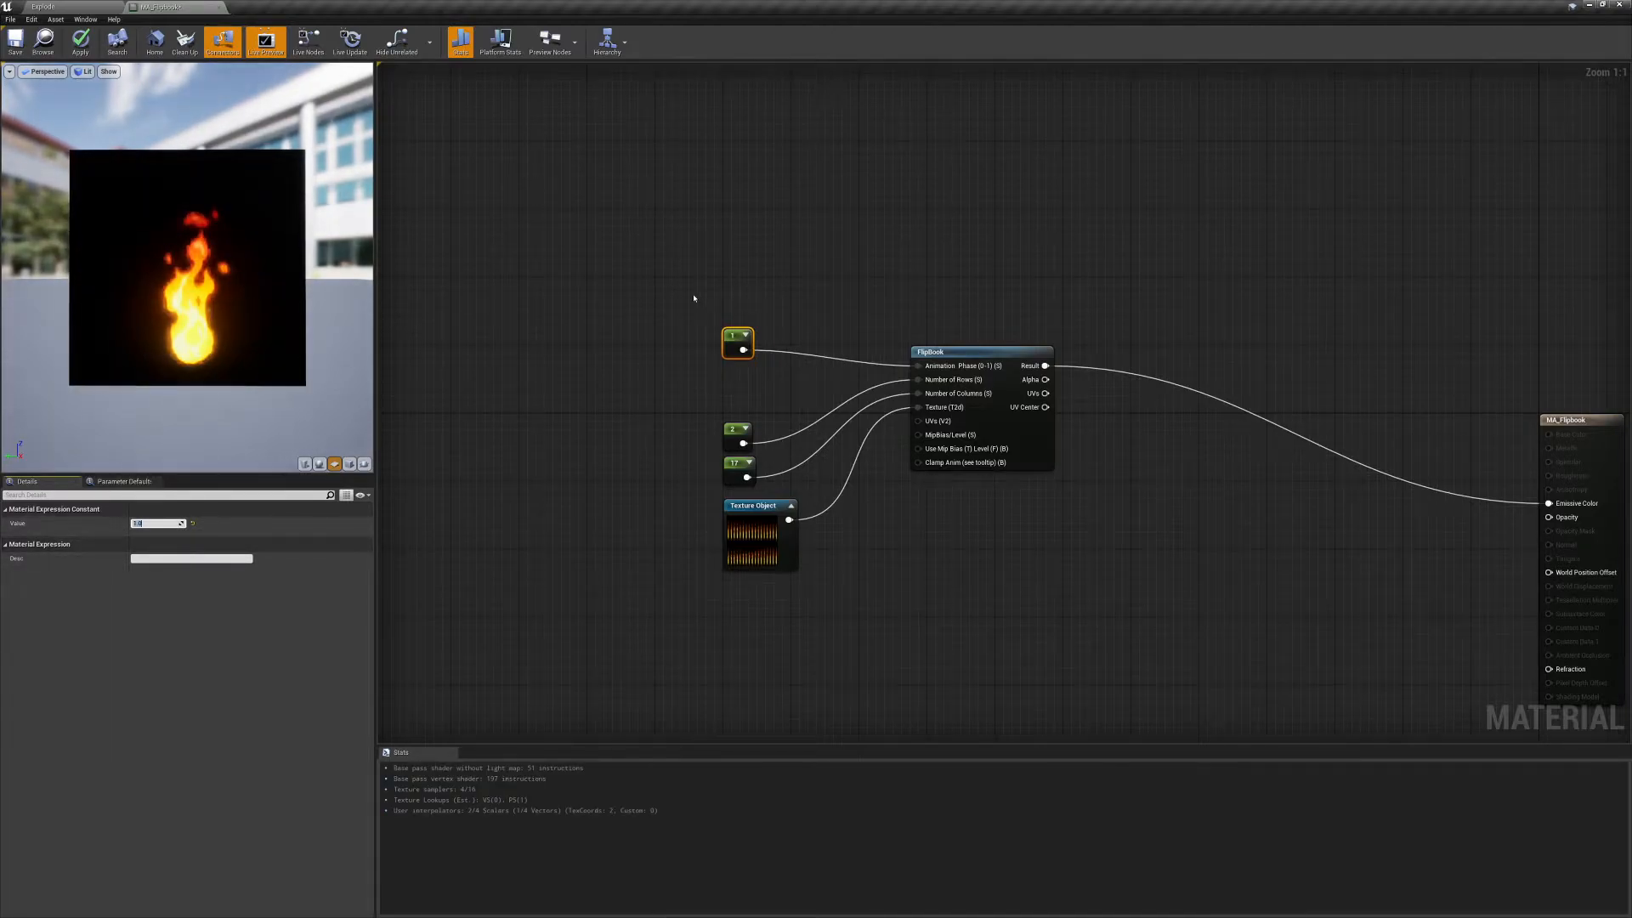
key("Delete")
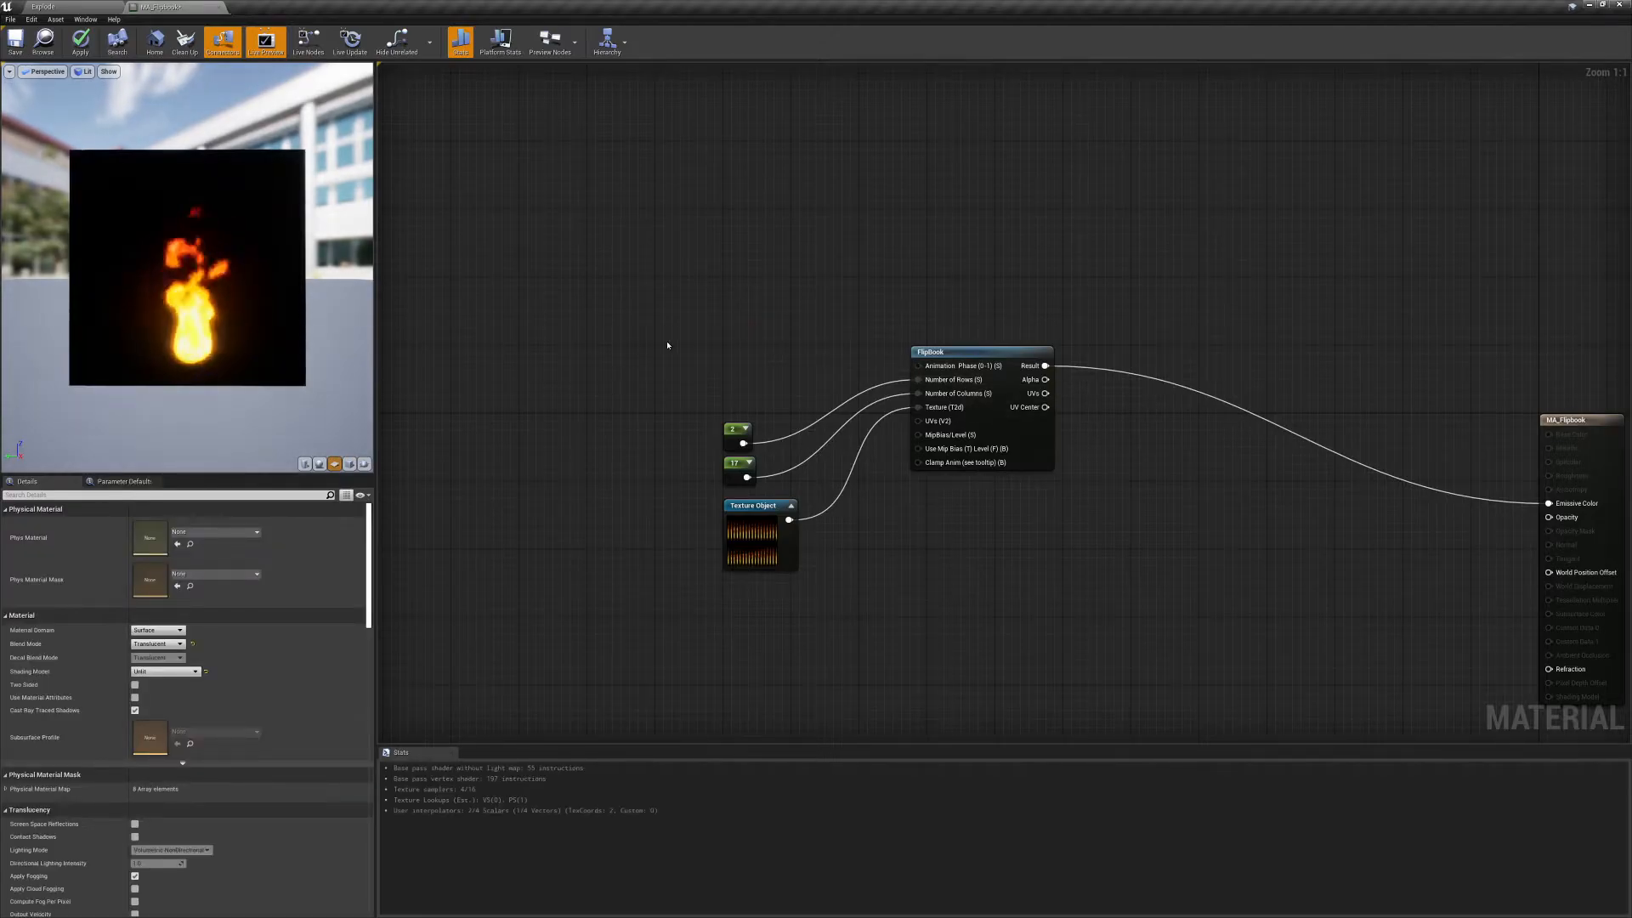
Add a Time node left of the two constants and feed it into the A input of a new Multiply node.
right_click_drag(763, 421, 868, 414)
right_click(599, 318)
type("time")
key("Return")
left_click_drag(644, 344, 685, 342)
type("*")
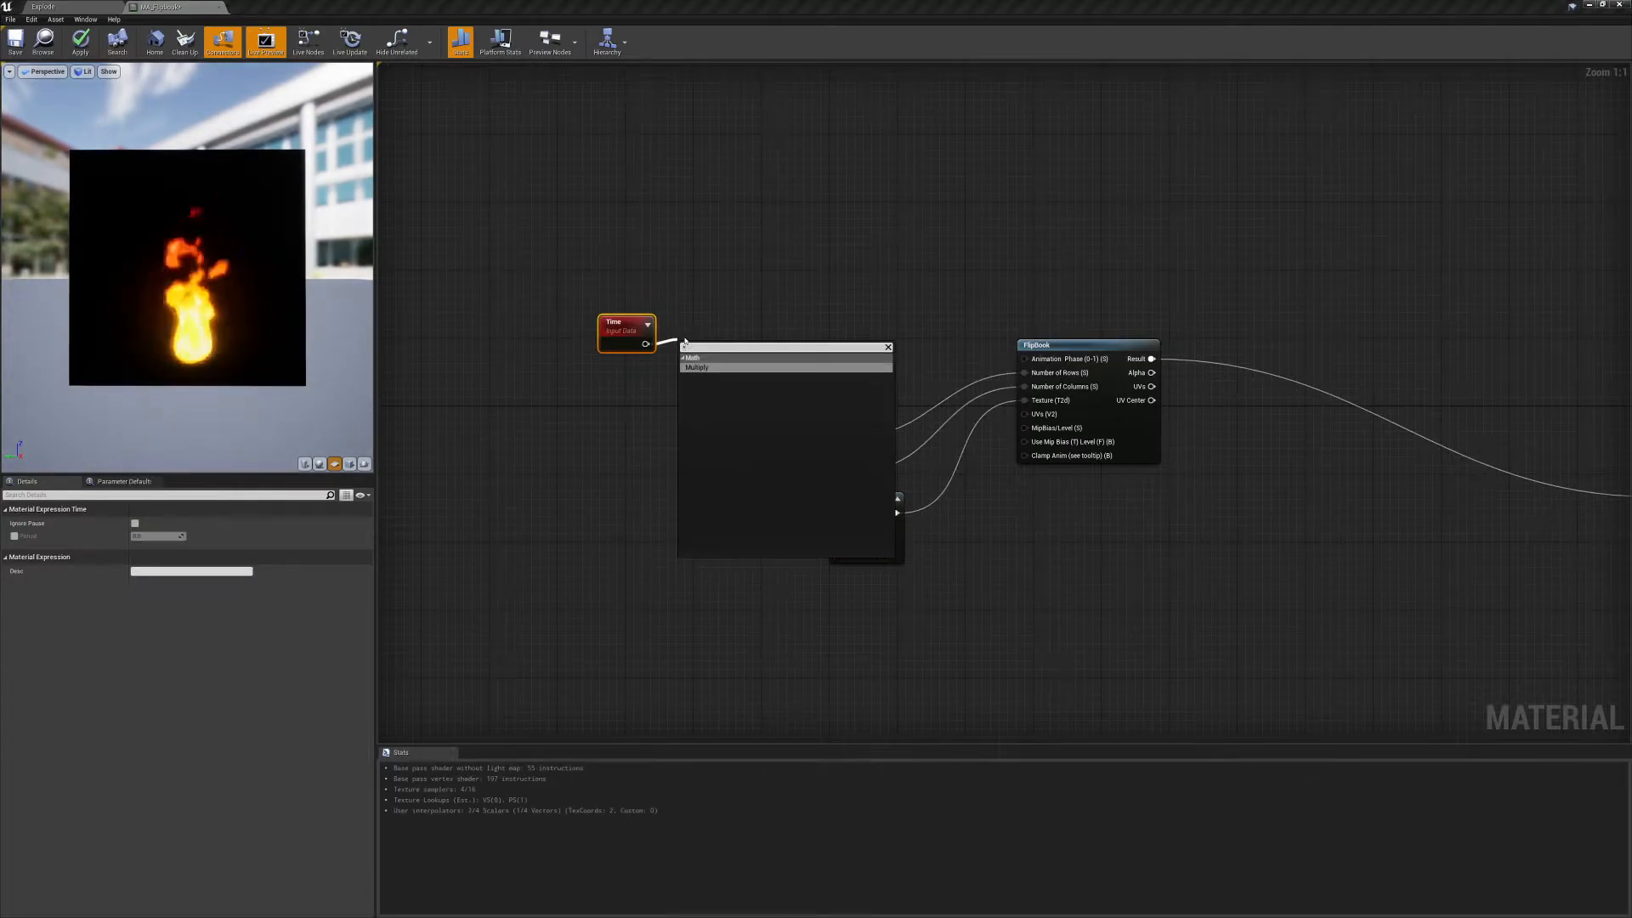
key("Return")
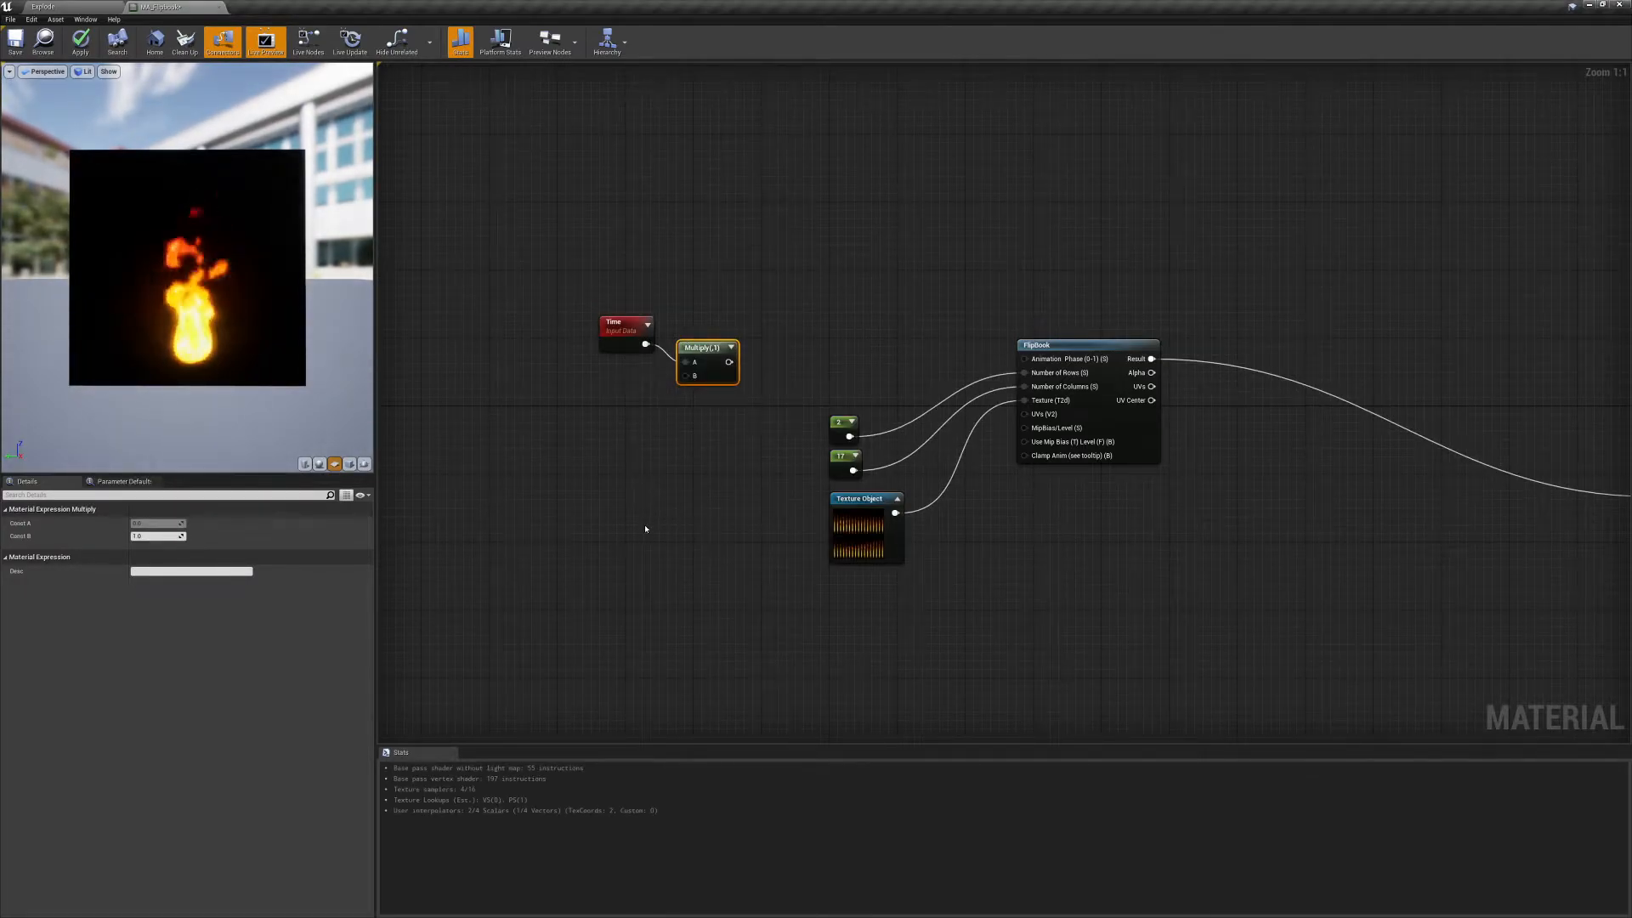
Add a Constant below the Time node and connect the Multiply output to the Flipbook's Animation Phase, with Multiply level with Time.
left_click(592, 384)
left_click_drag(728, 362, 1032, 360)
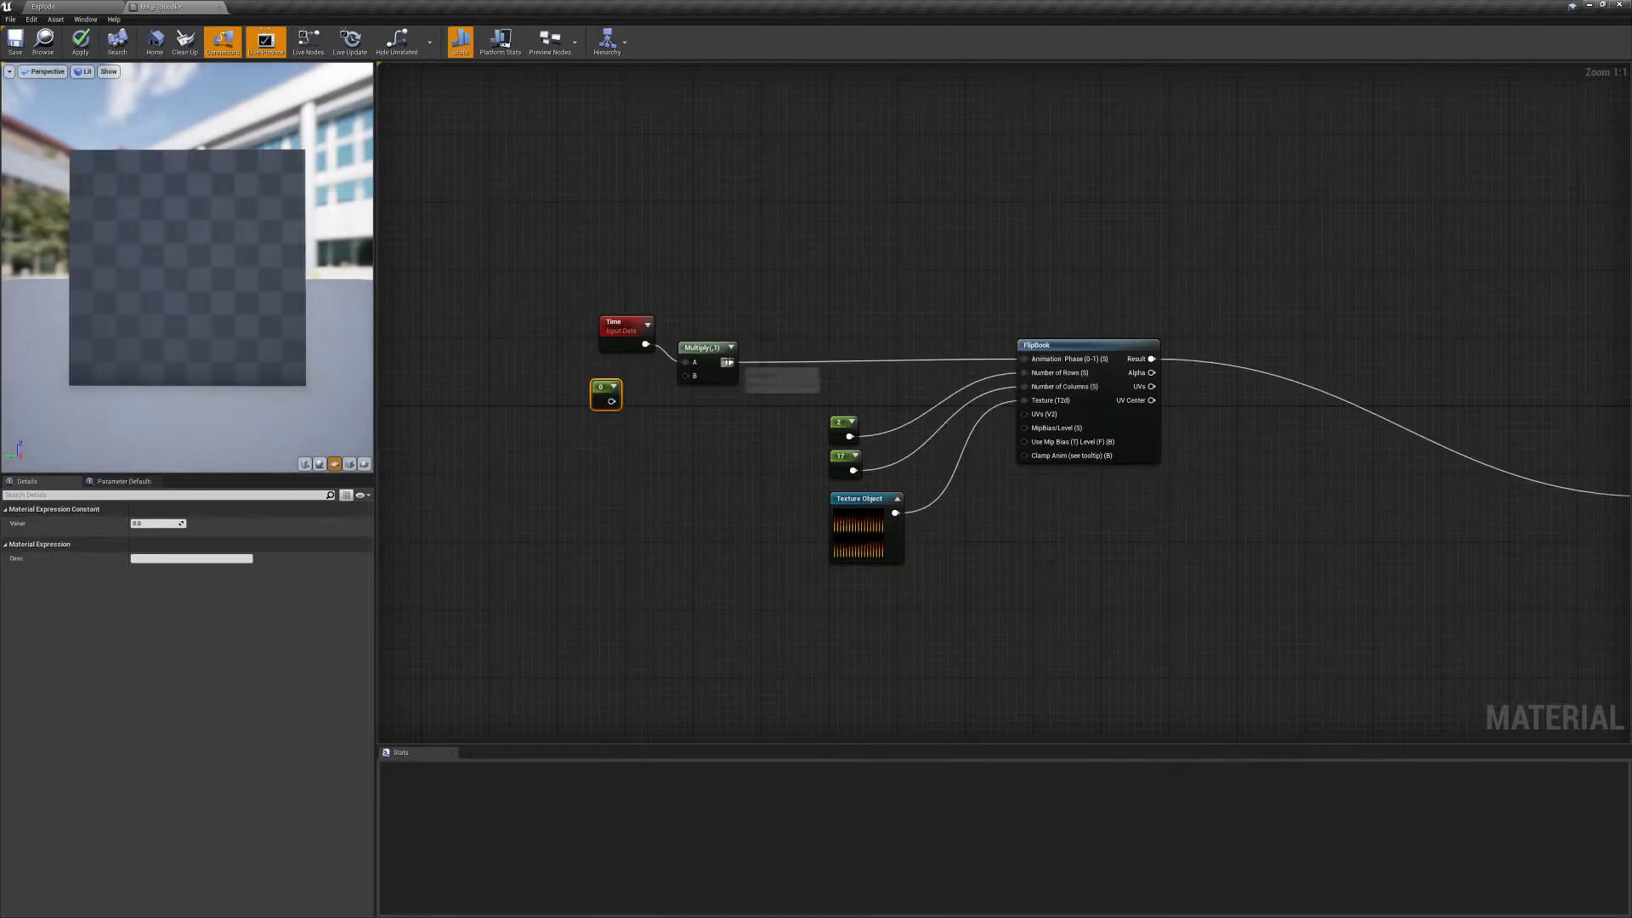
left_click_drag(695, 354, 745, 335)
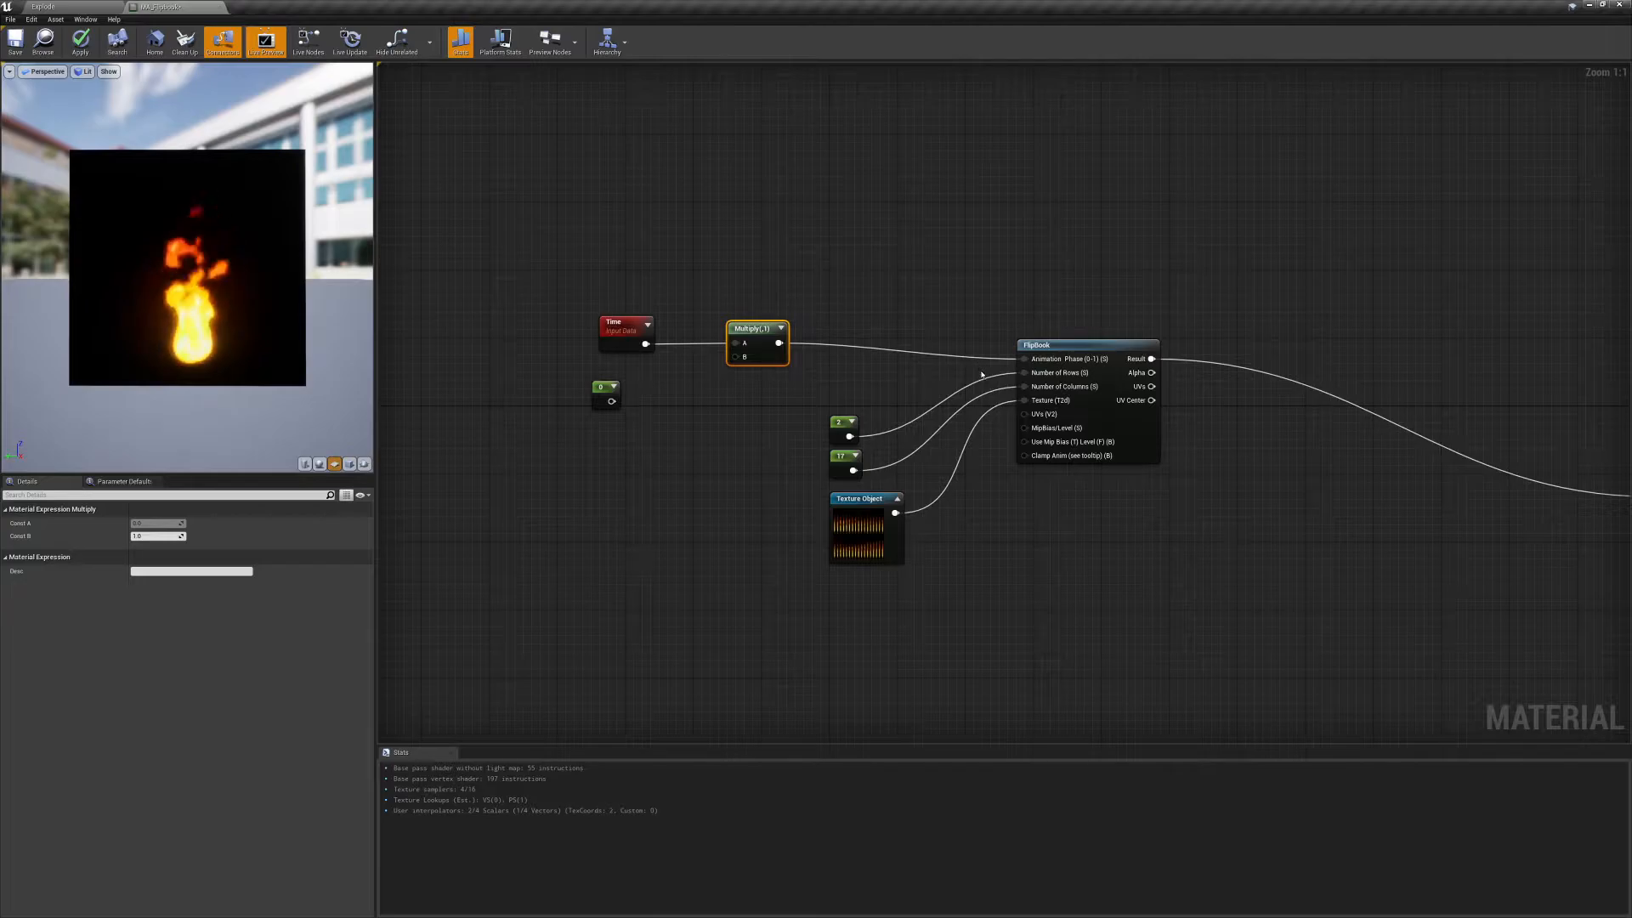
Connect the constant below Time to the Multiply node's B input and move it up close beneath the Time node.
left_click_drag(612, 402, 743, 360)
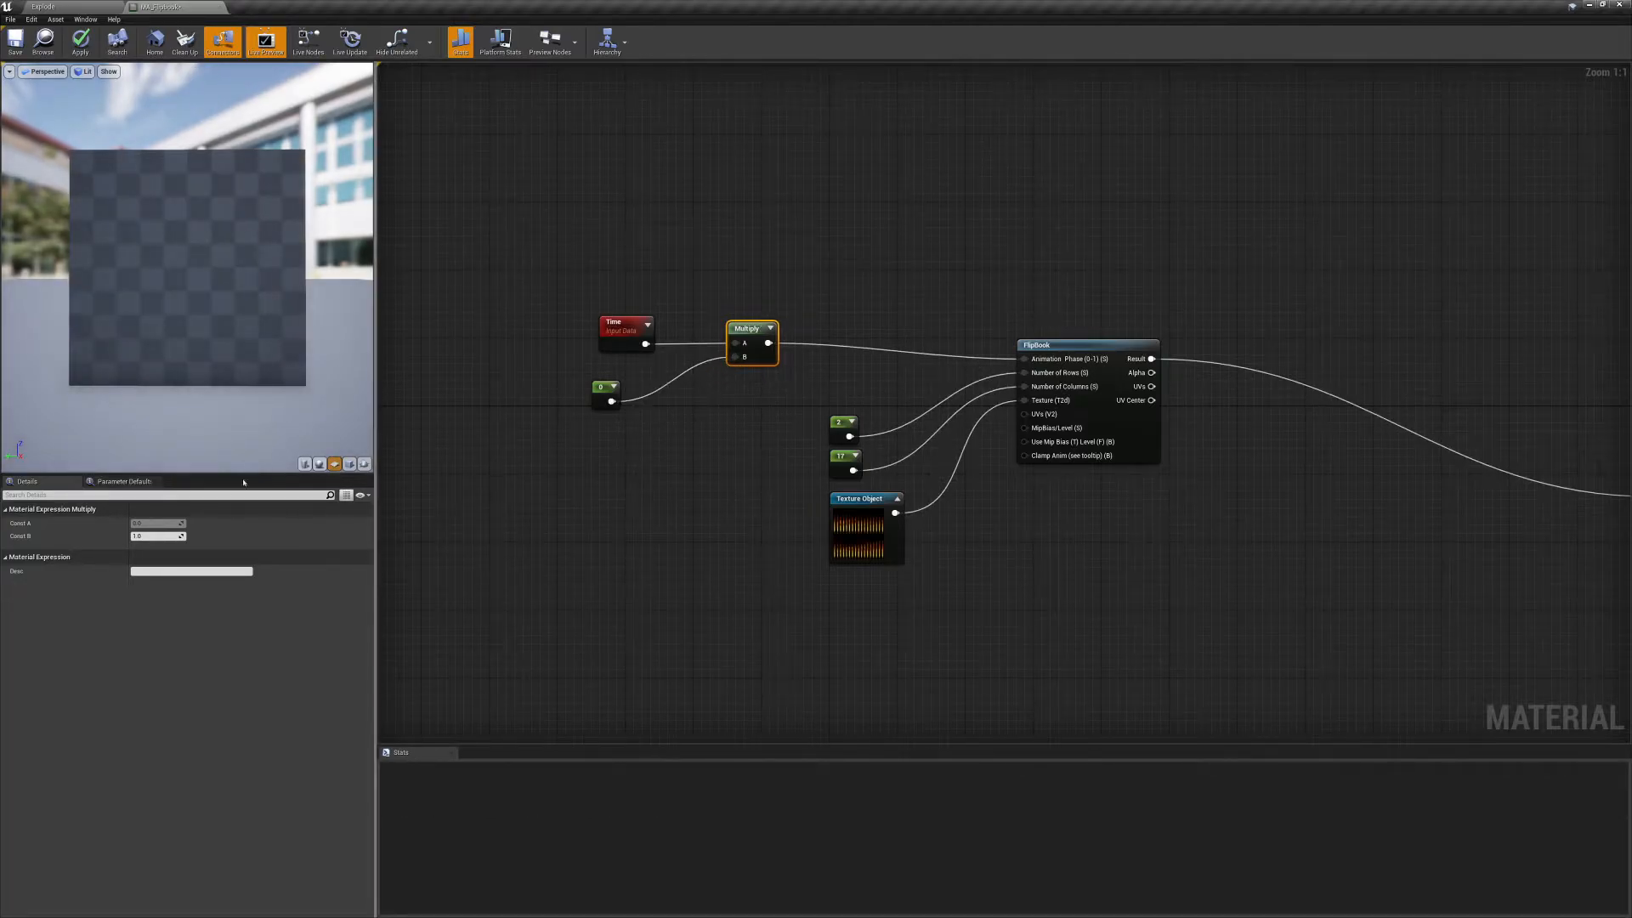
left_click(603, 393)
left_click_drag(603, 392, 613, 377)
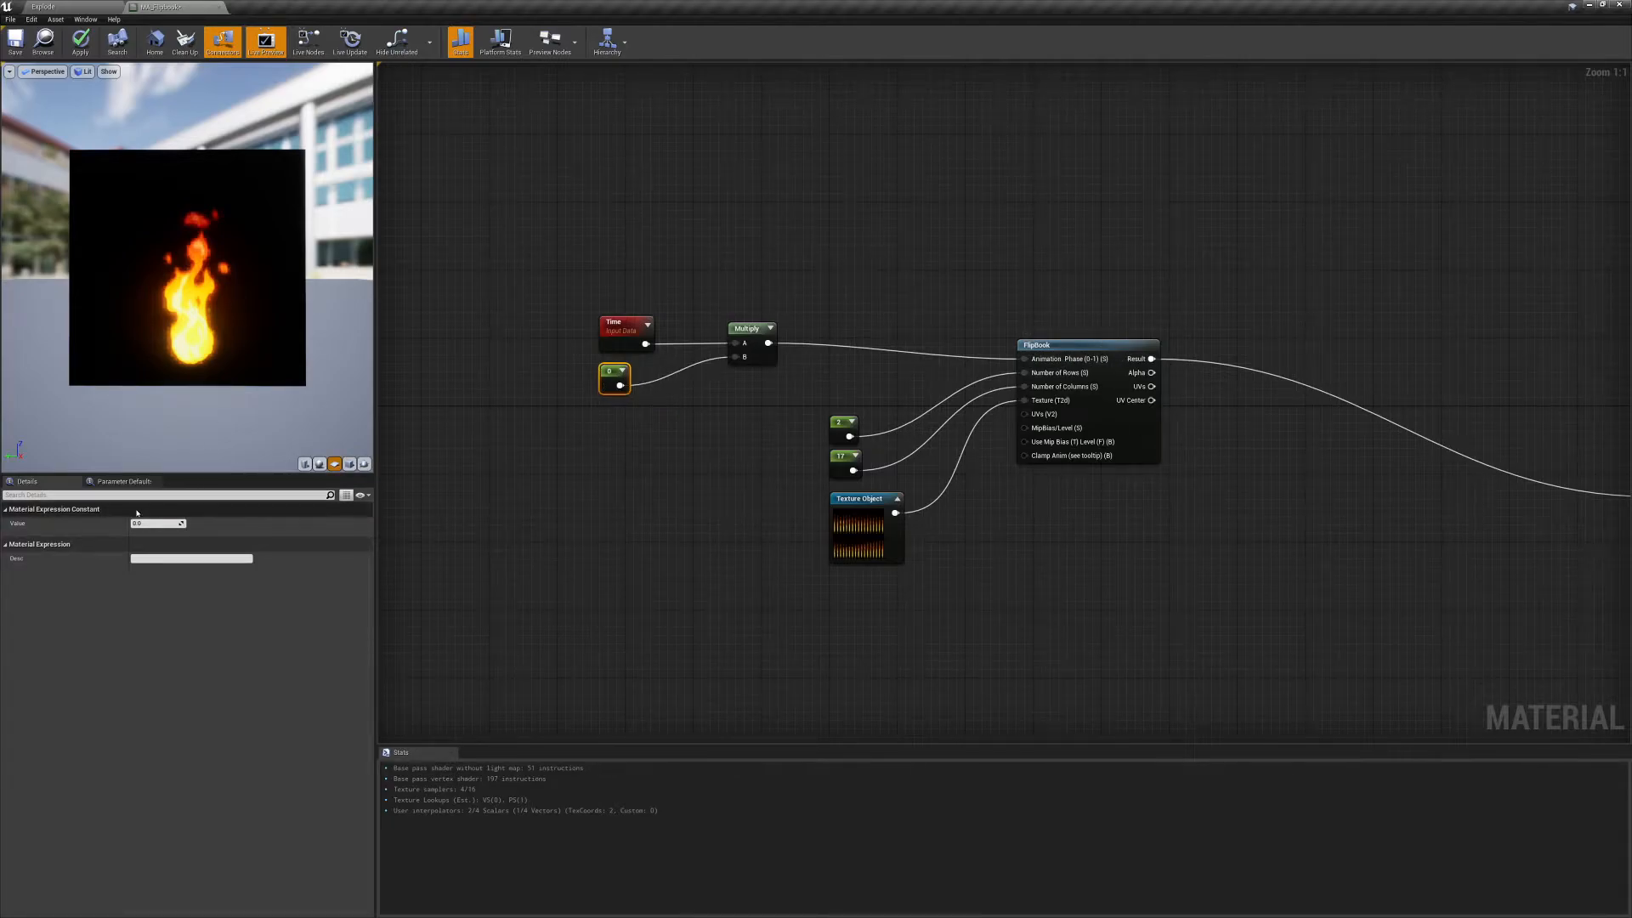
Try a value of 0.25 in the constant multiplied with Time and check the flame's animation speed in the preview.
left_click(162, 522)
type("0.25")
key("Return")
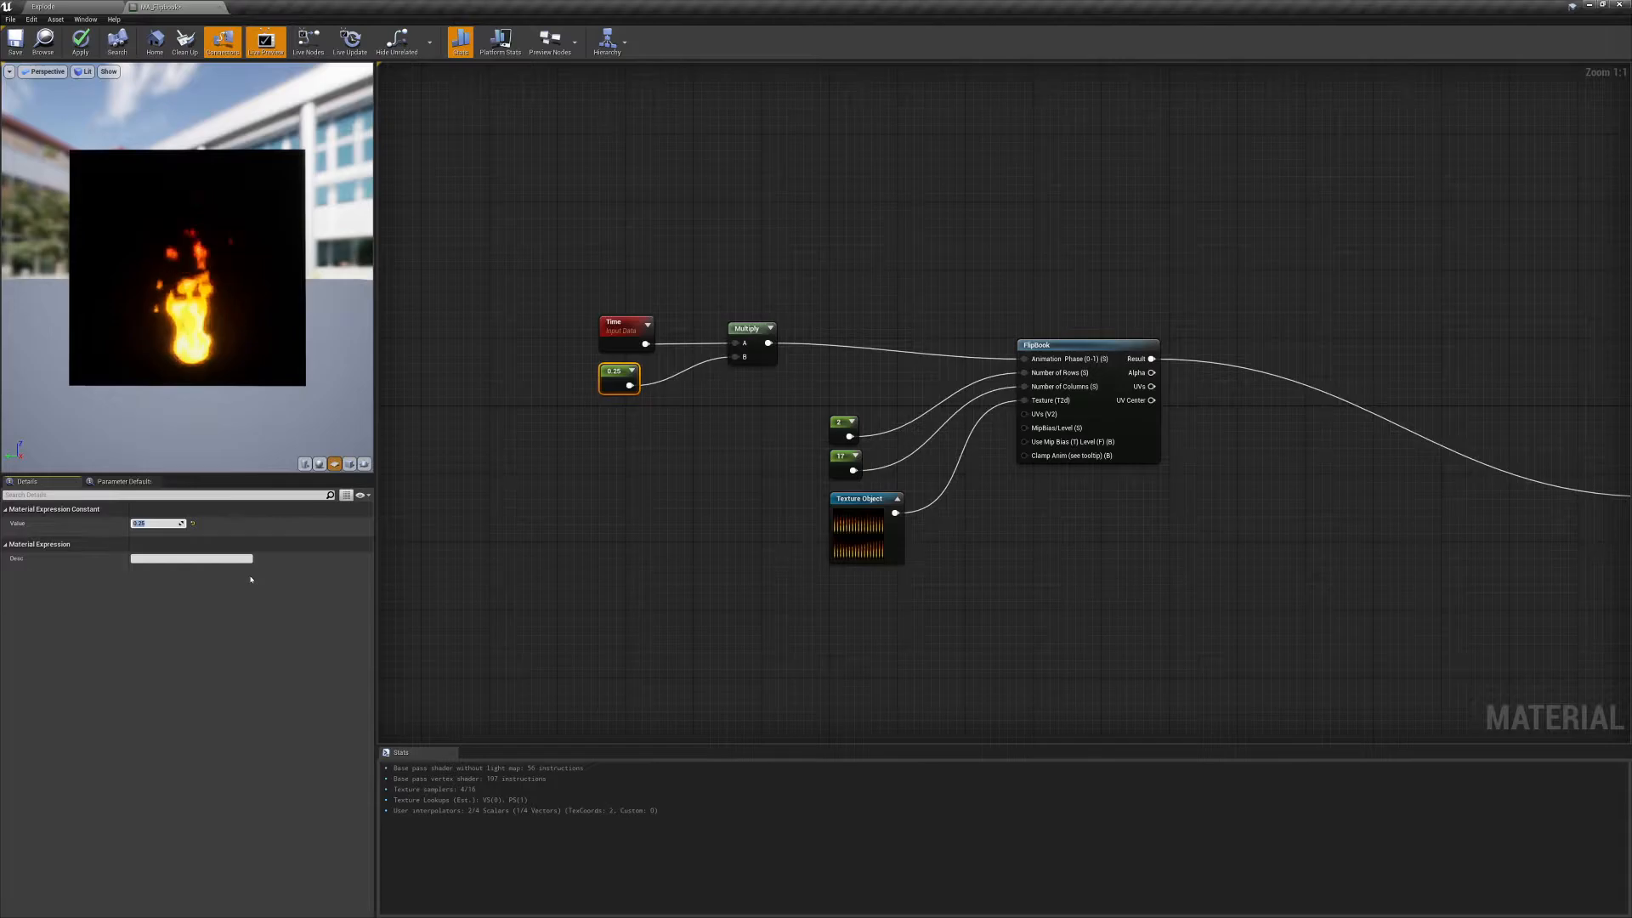
mouse_move(238, 323)
left_mouse_down()
mouse_move(195, 327)
mouse_move(230, 348)
left_mouse_up()
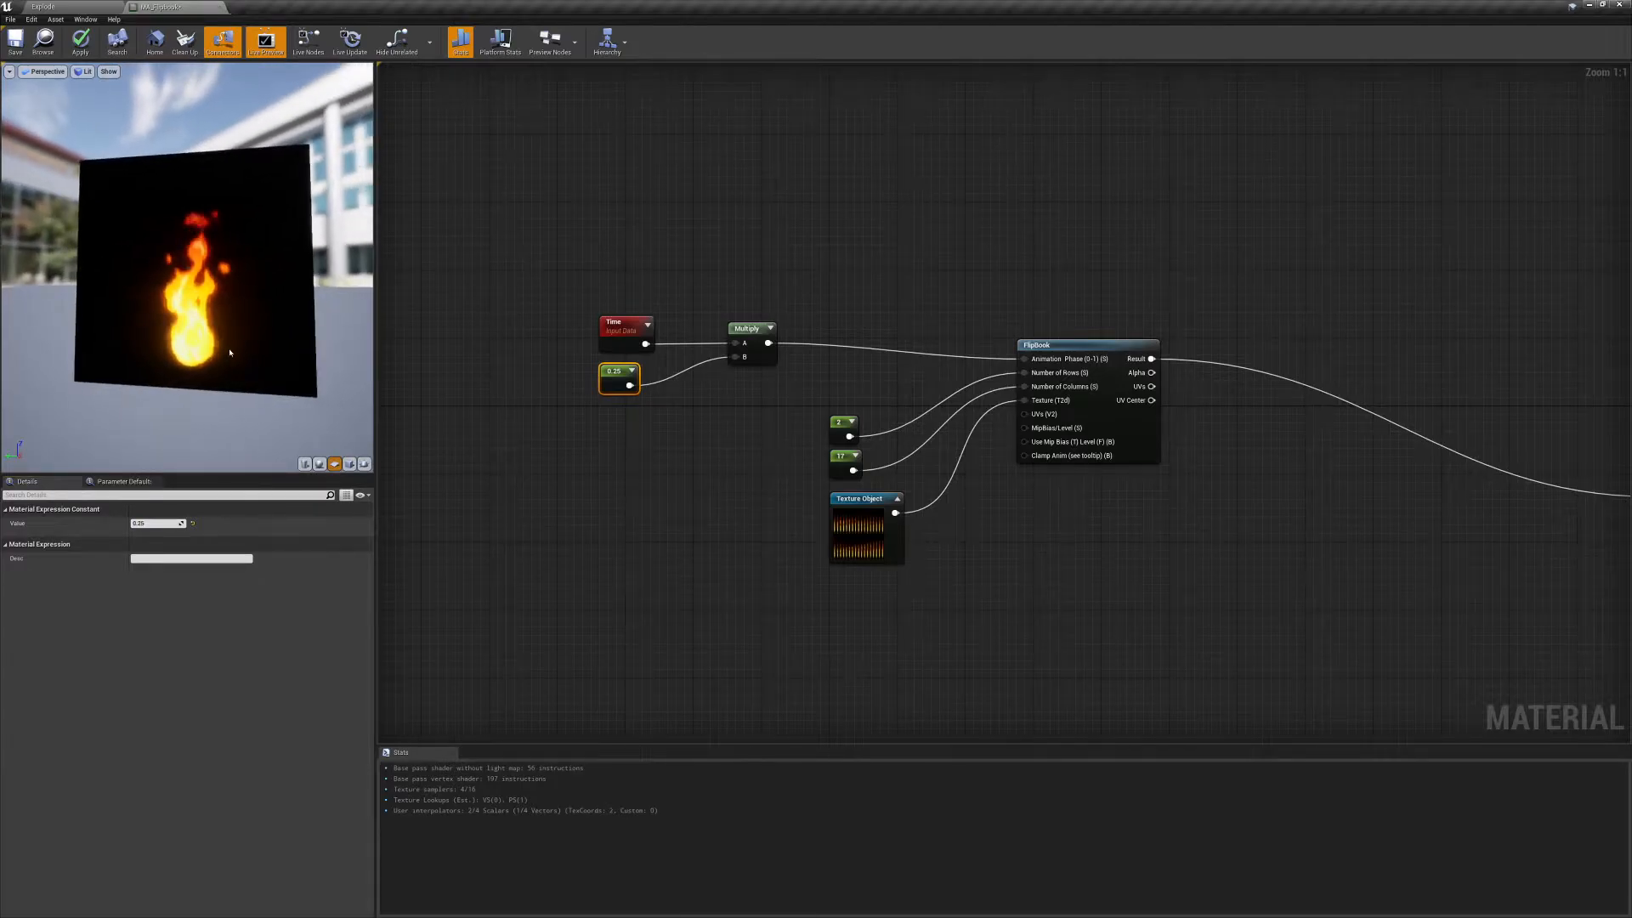
right_click_drag(229, 340, 229, 238)
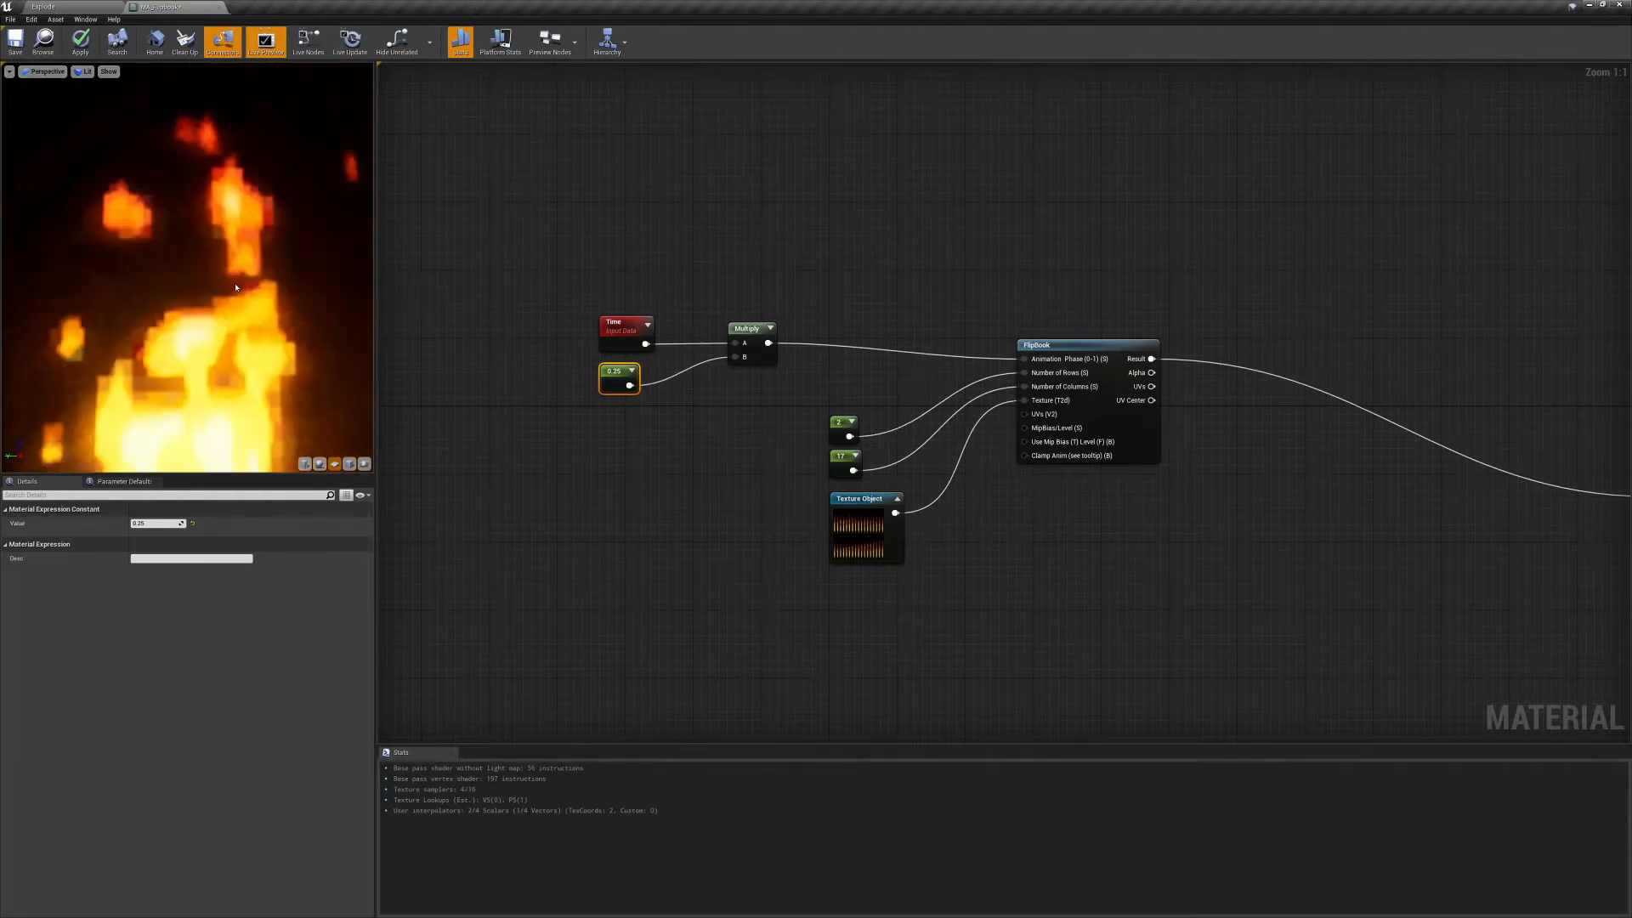
scroll(237, 289, "down", 5)
left_click_drag(236, 289, 251, 298)
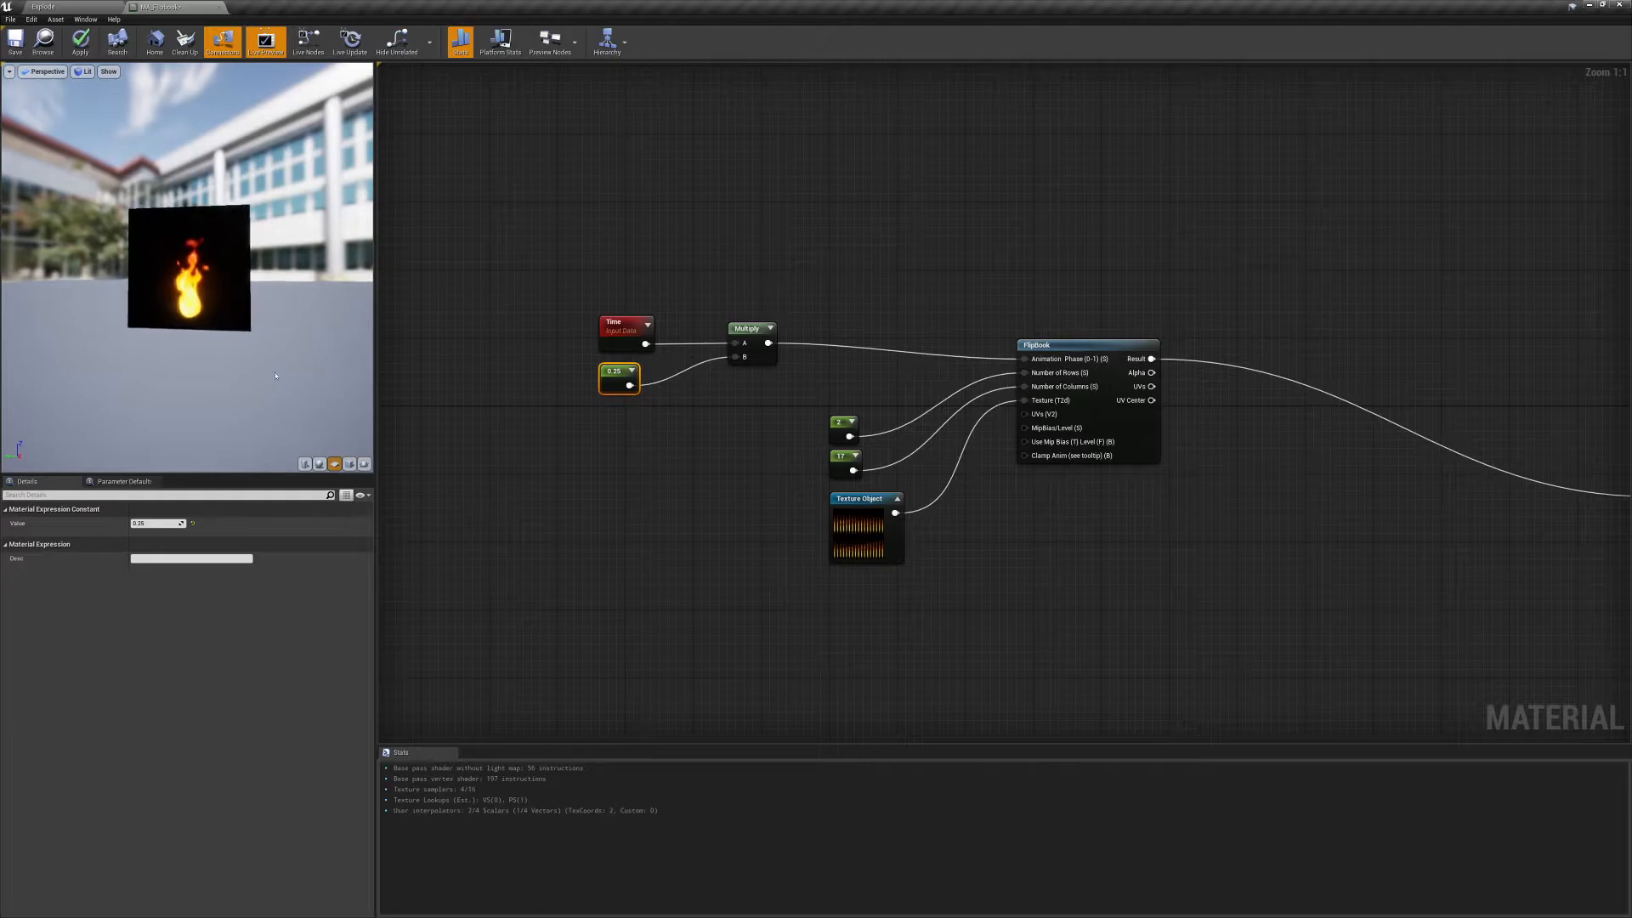
Try a value of 1.5 in the time multiplier constant and inspect the flame up close and from afar.
left_click(152, 522)
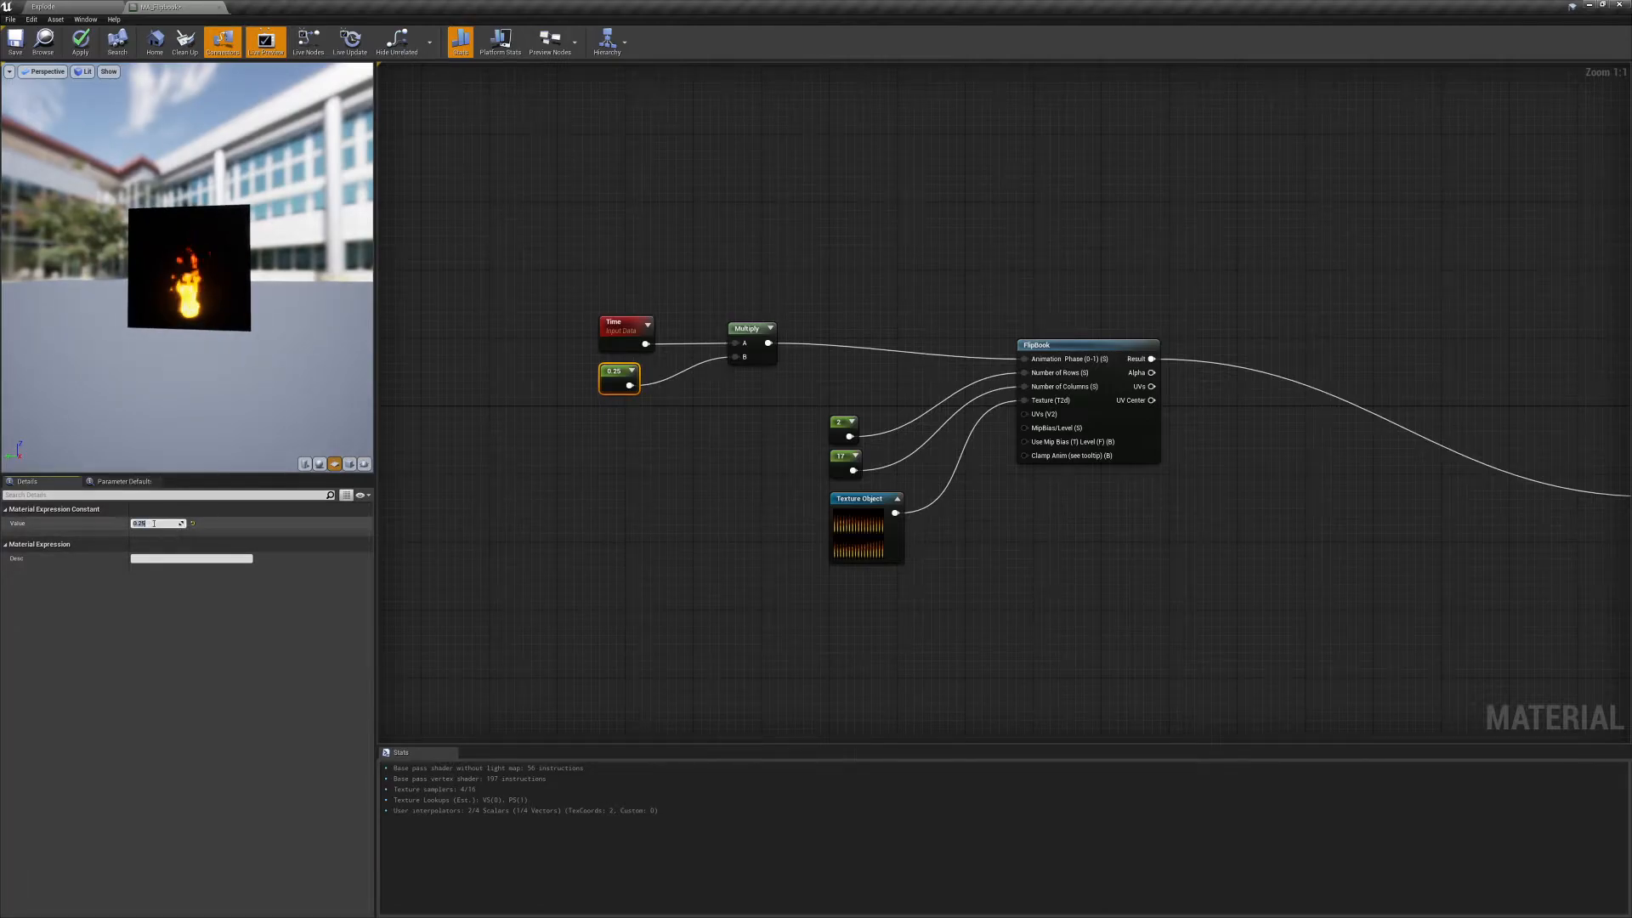
type("1.5")
key("Return")
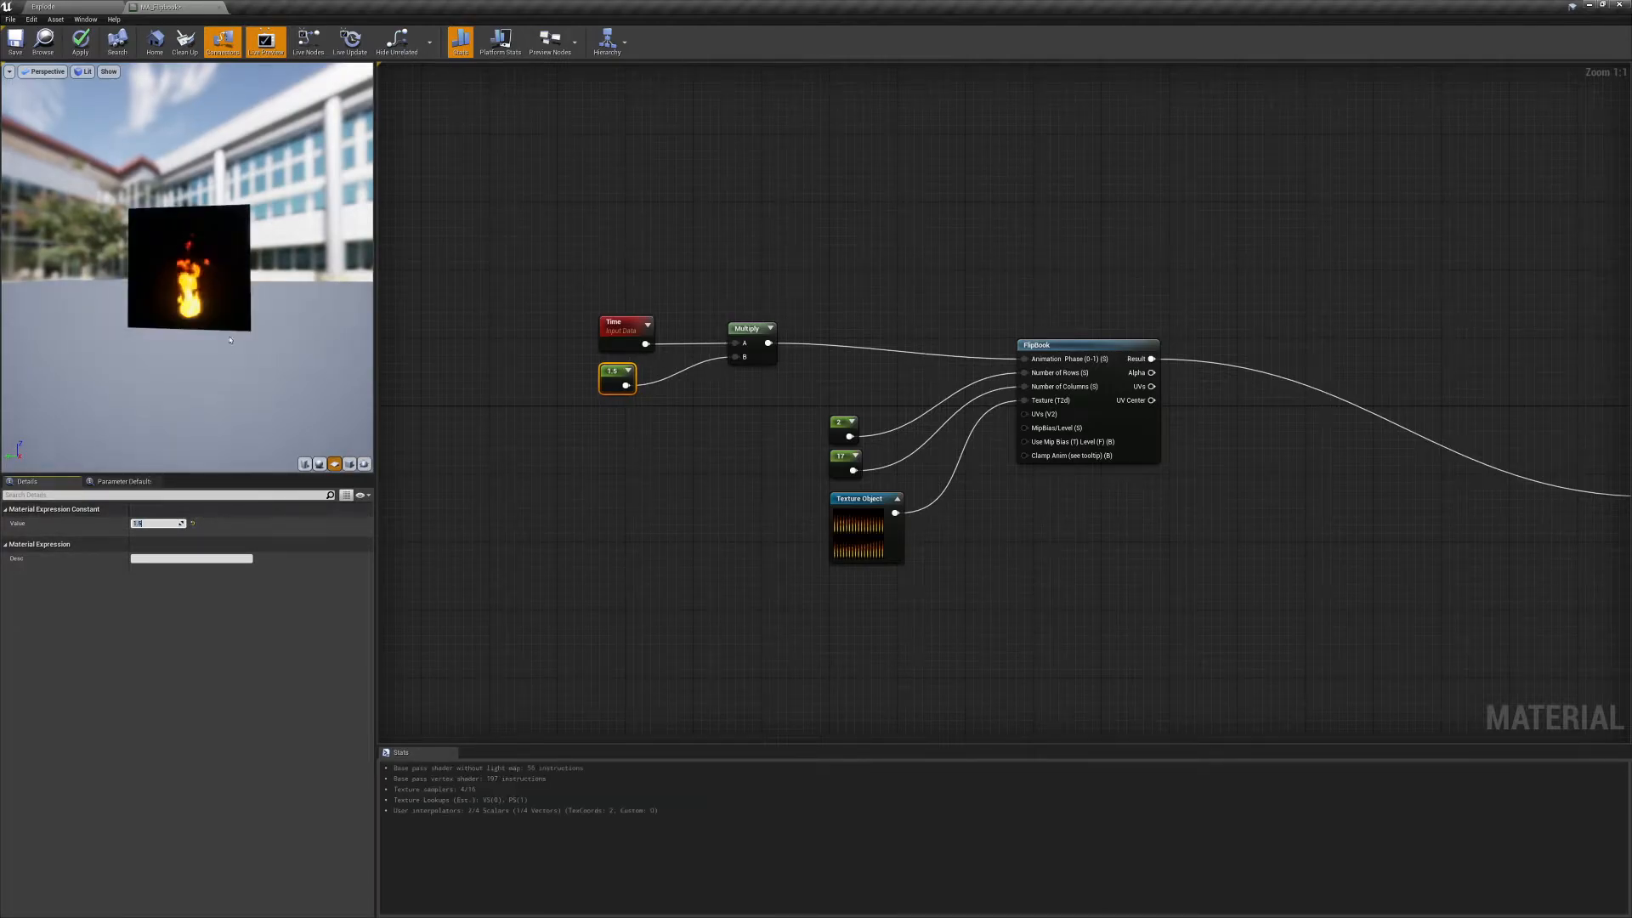
scroll(250, 306, "up", 5)
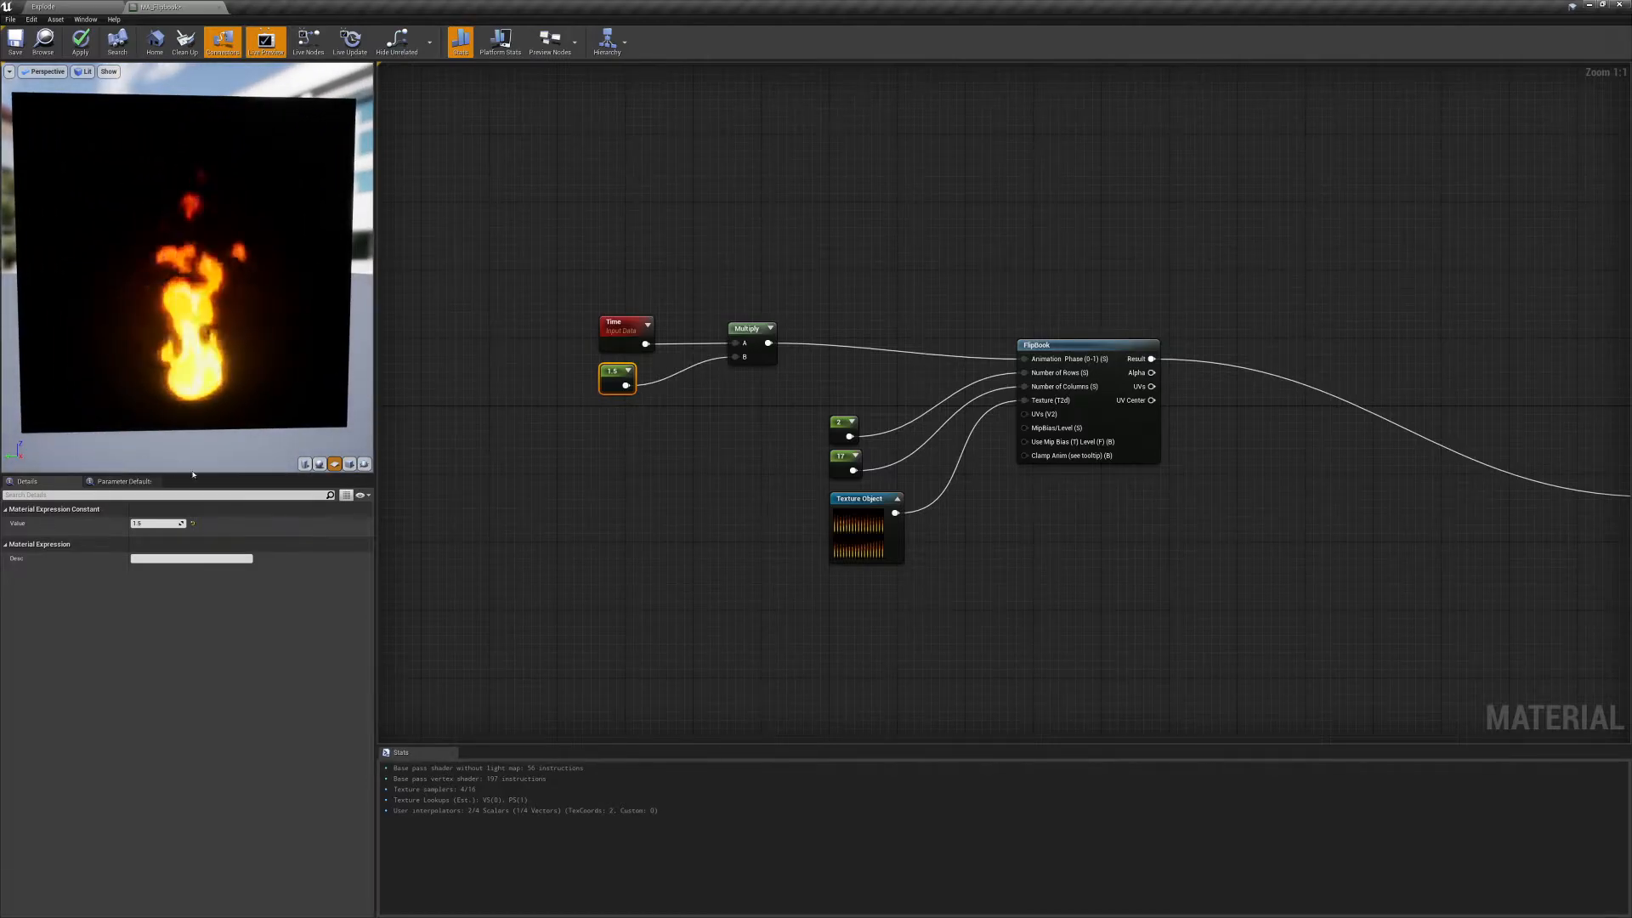
left_click_drag(315, 381, 304, 379)
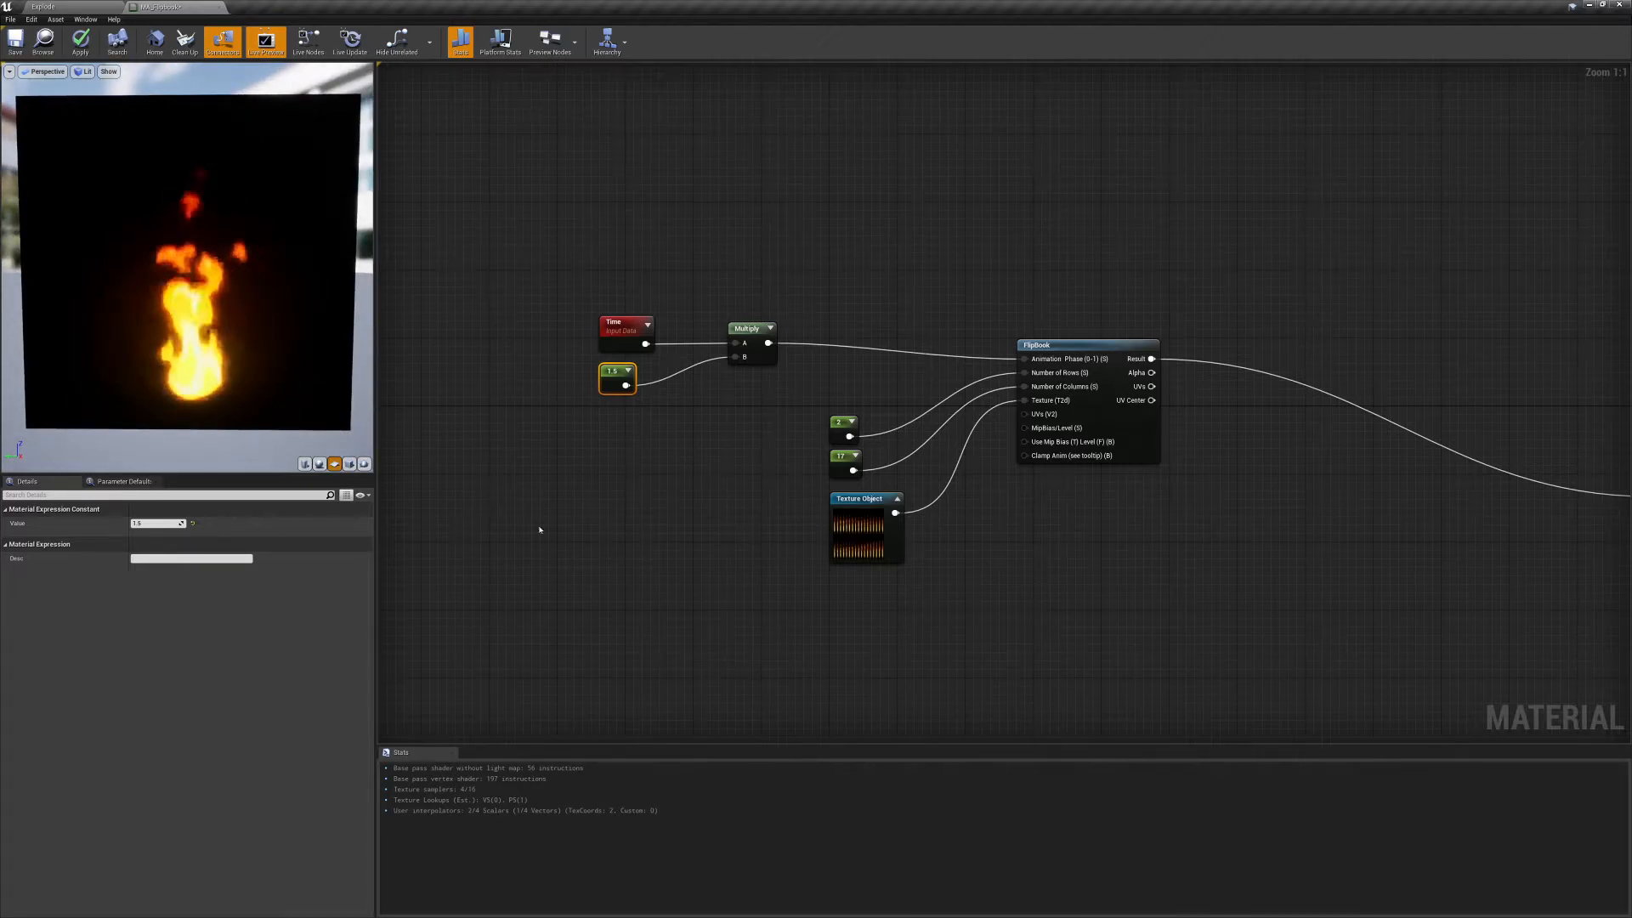
left_click_drag(280, 357, 236, 332)
scroll(272, 340, "down", 5)
scroll(236, 332, "down", 2)
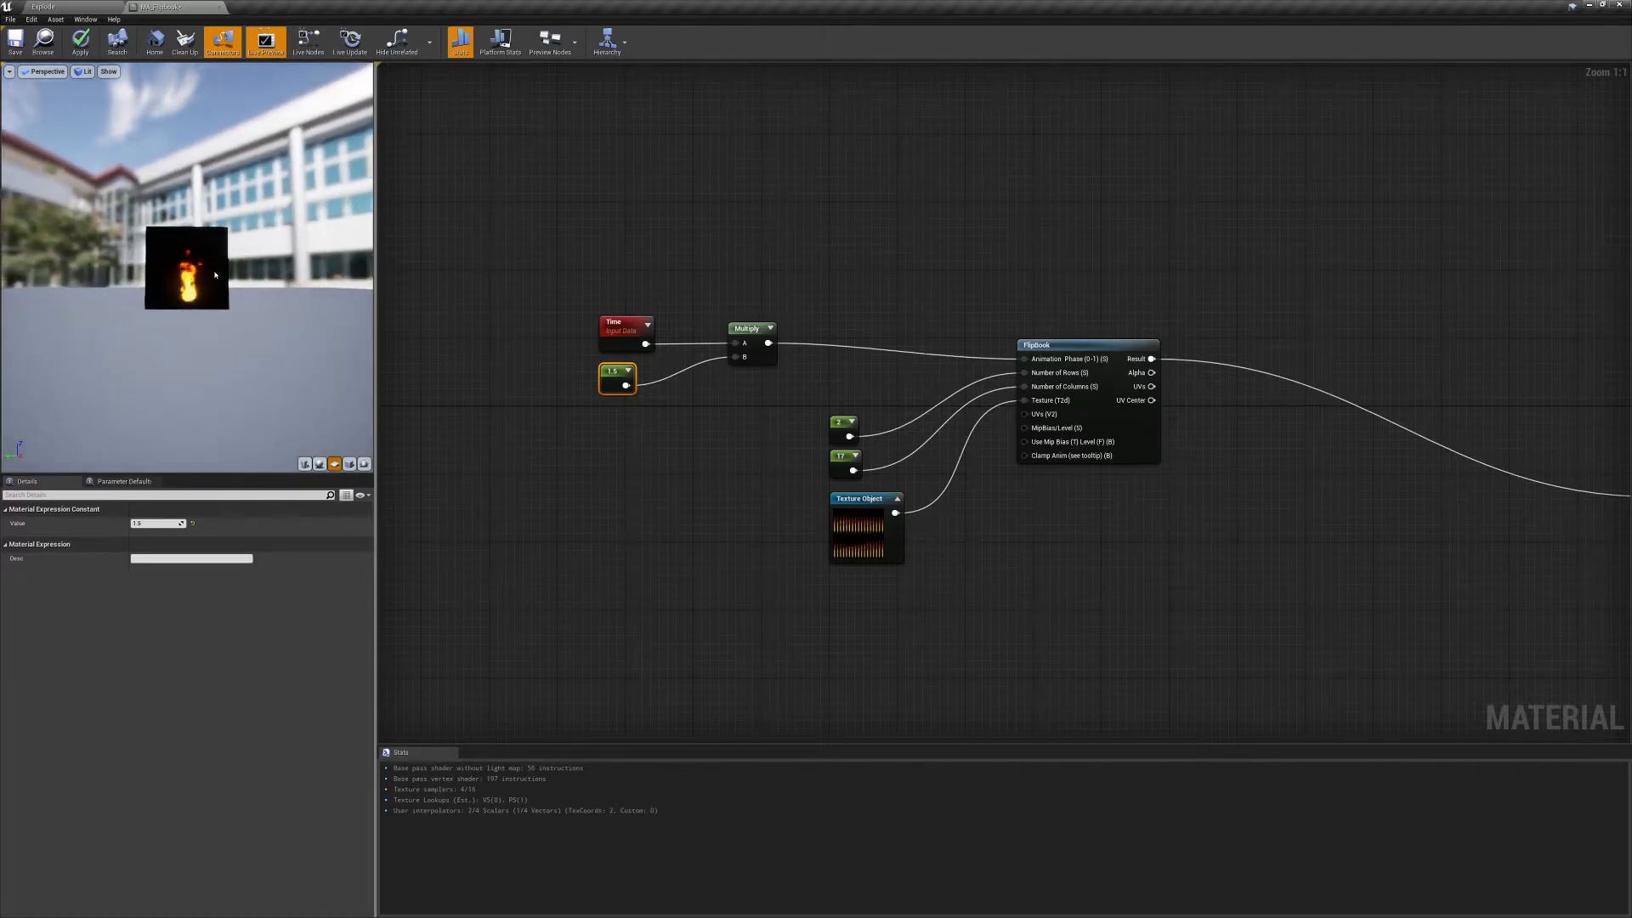
scroll(228, 251, "up", 6)
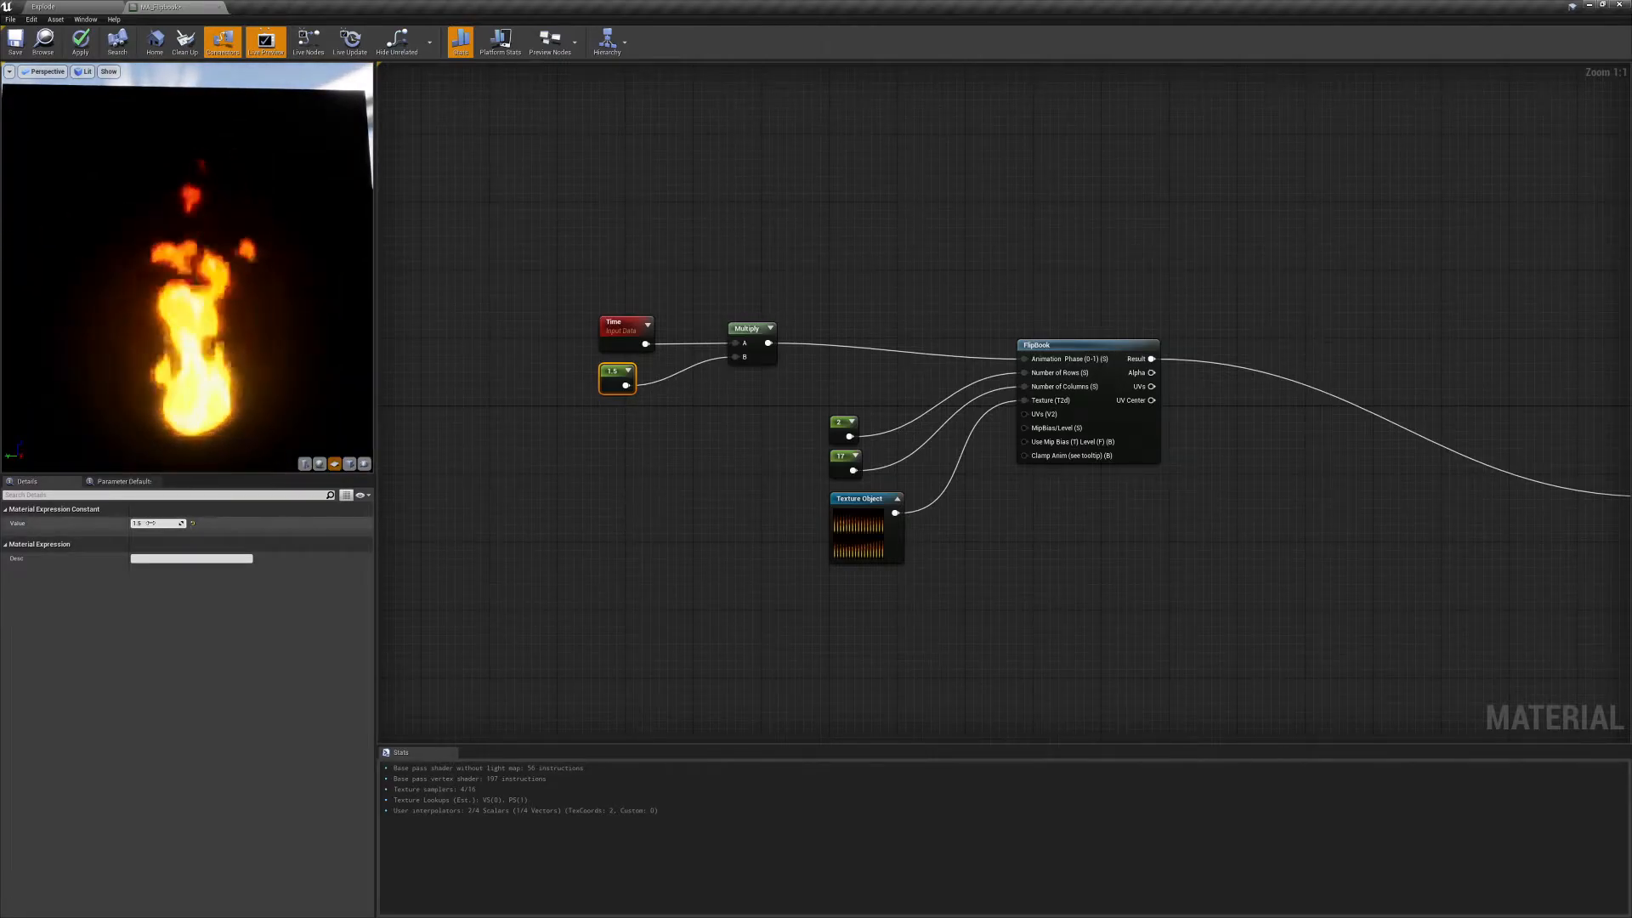
Set the time multiplier constant to 1 and view the flame in the preview.
type("1")
key("Return")
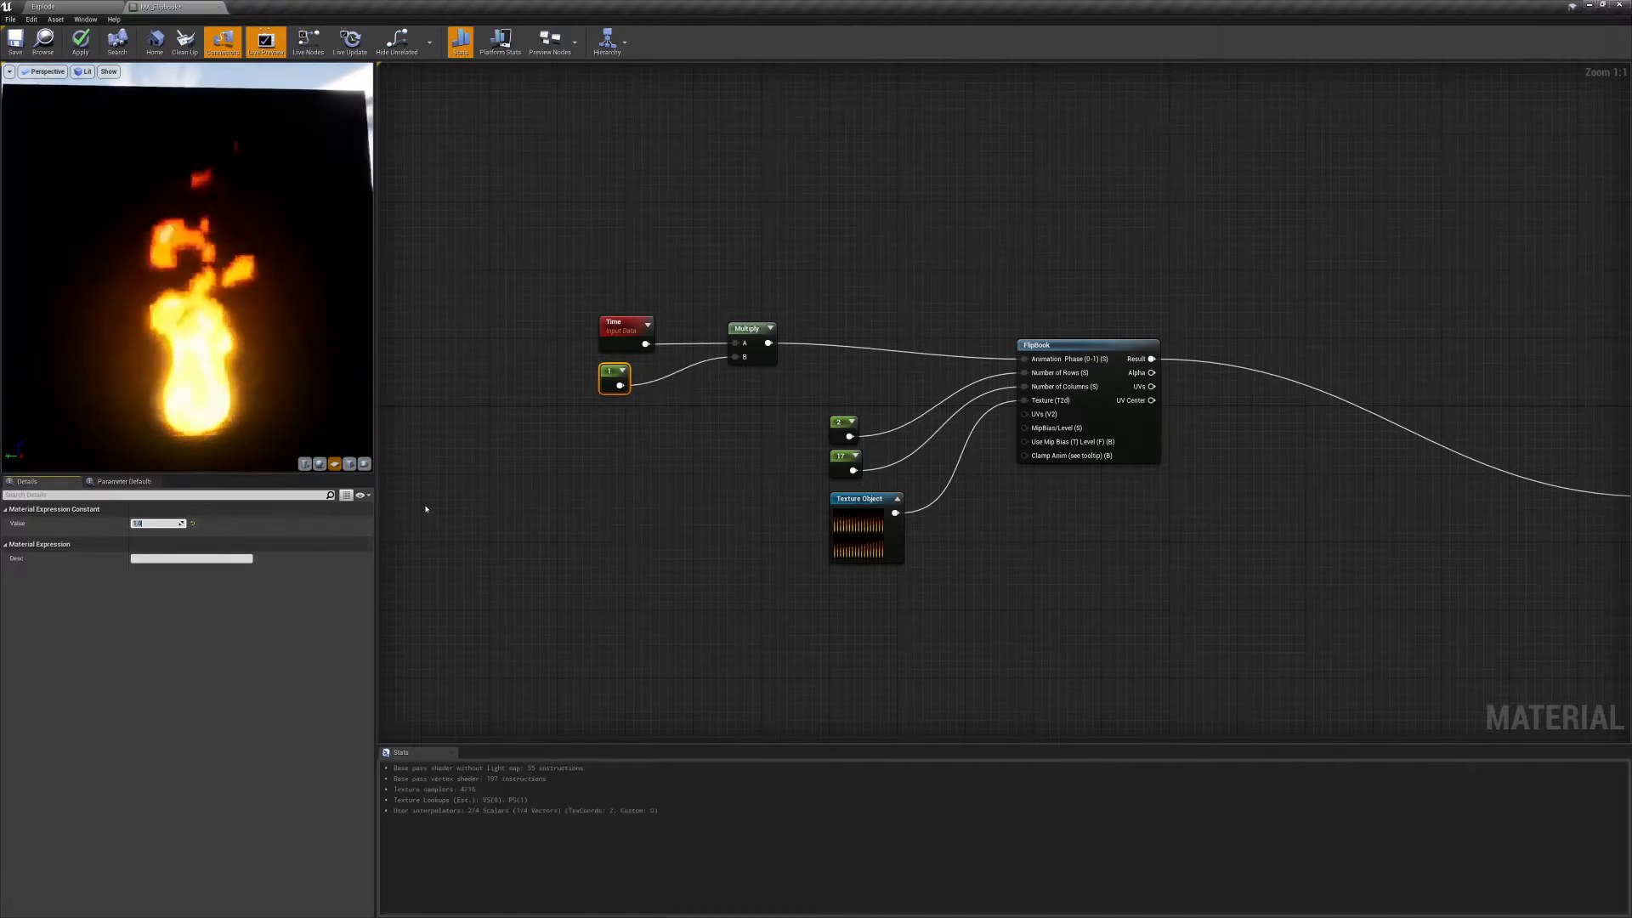
scroll(265, 365, "down", 5)
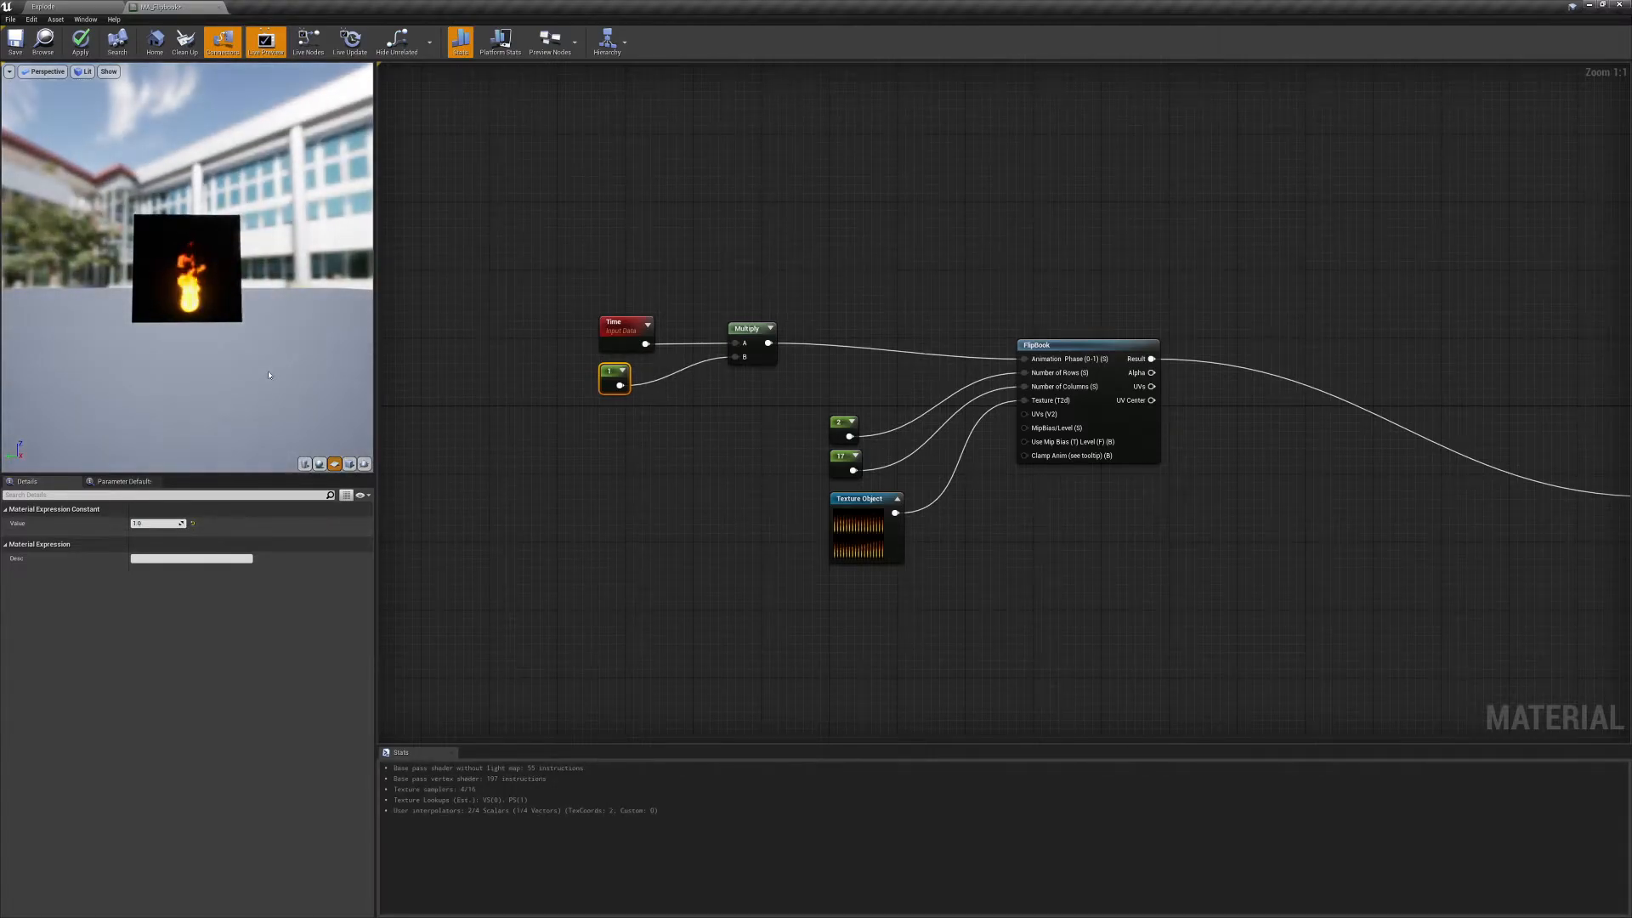
Check the transparency of the Flicker texture, and connect the Flipbook's Alpha output to the material's Opacity input.
right_click_drag(1273, 667, 783, 473)
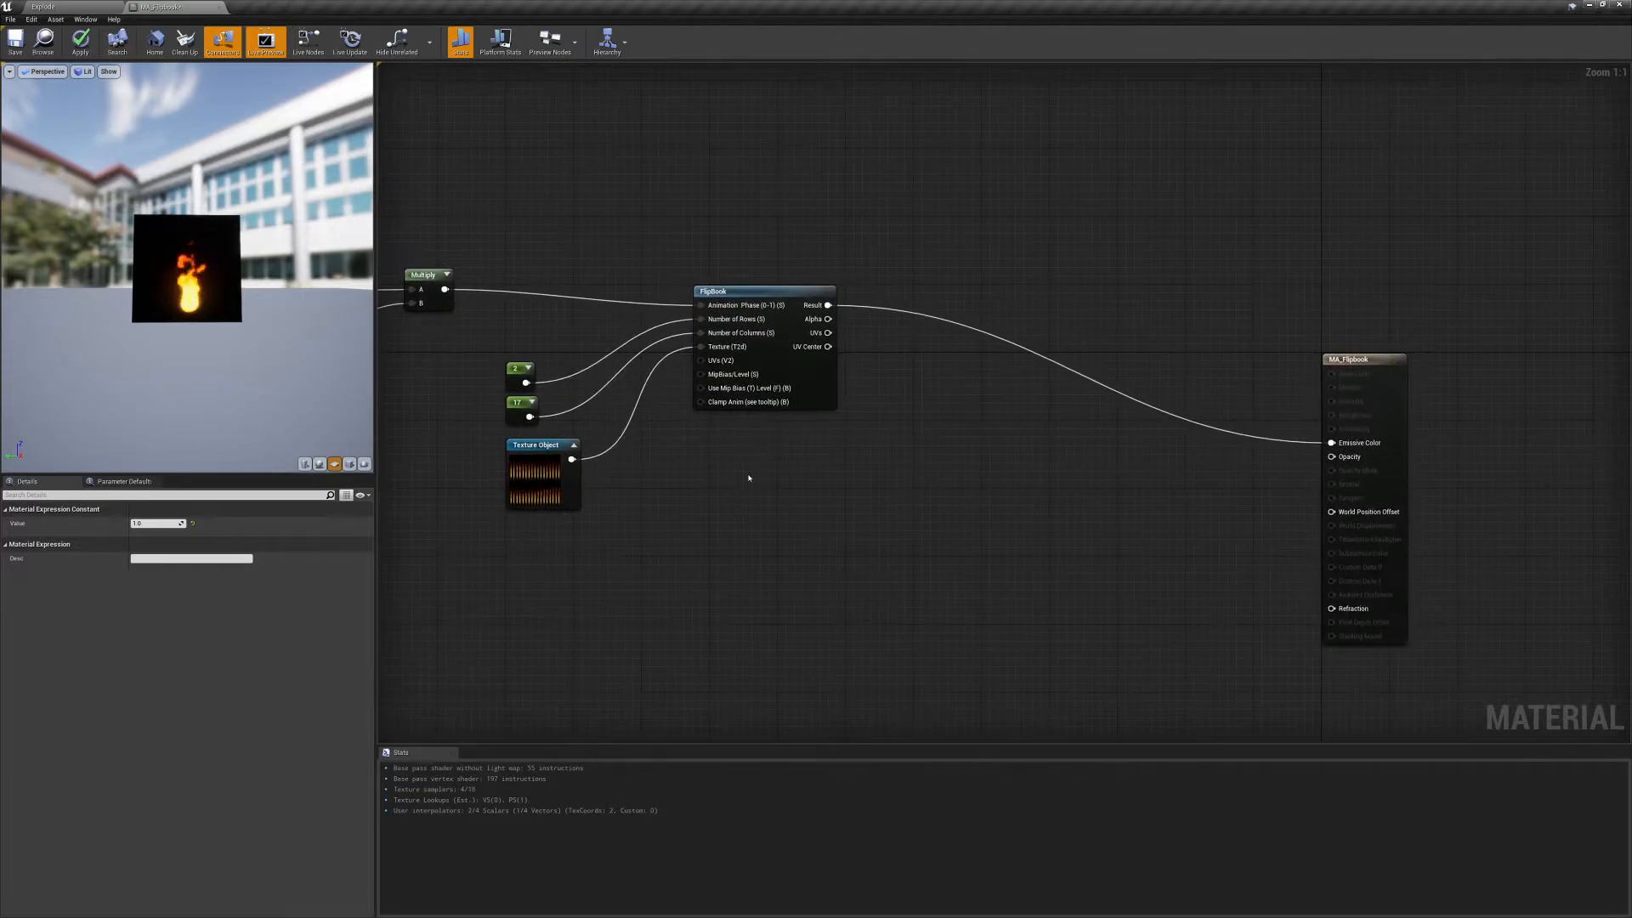
left_click(38, 7)
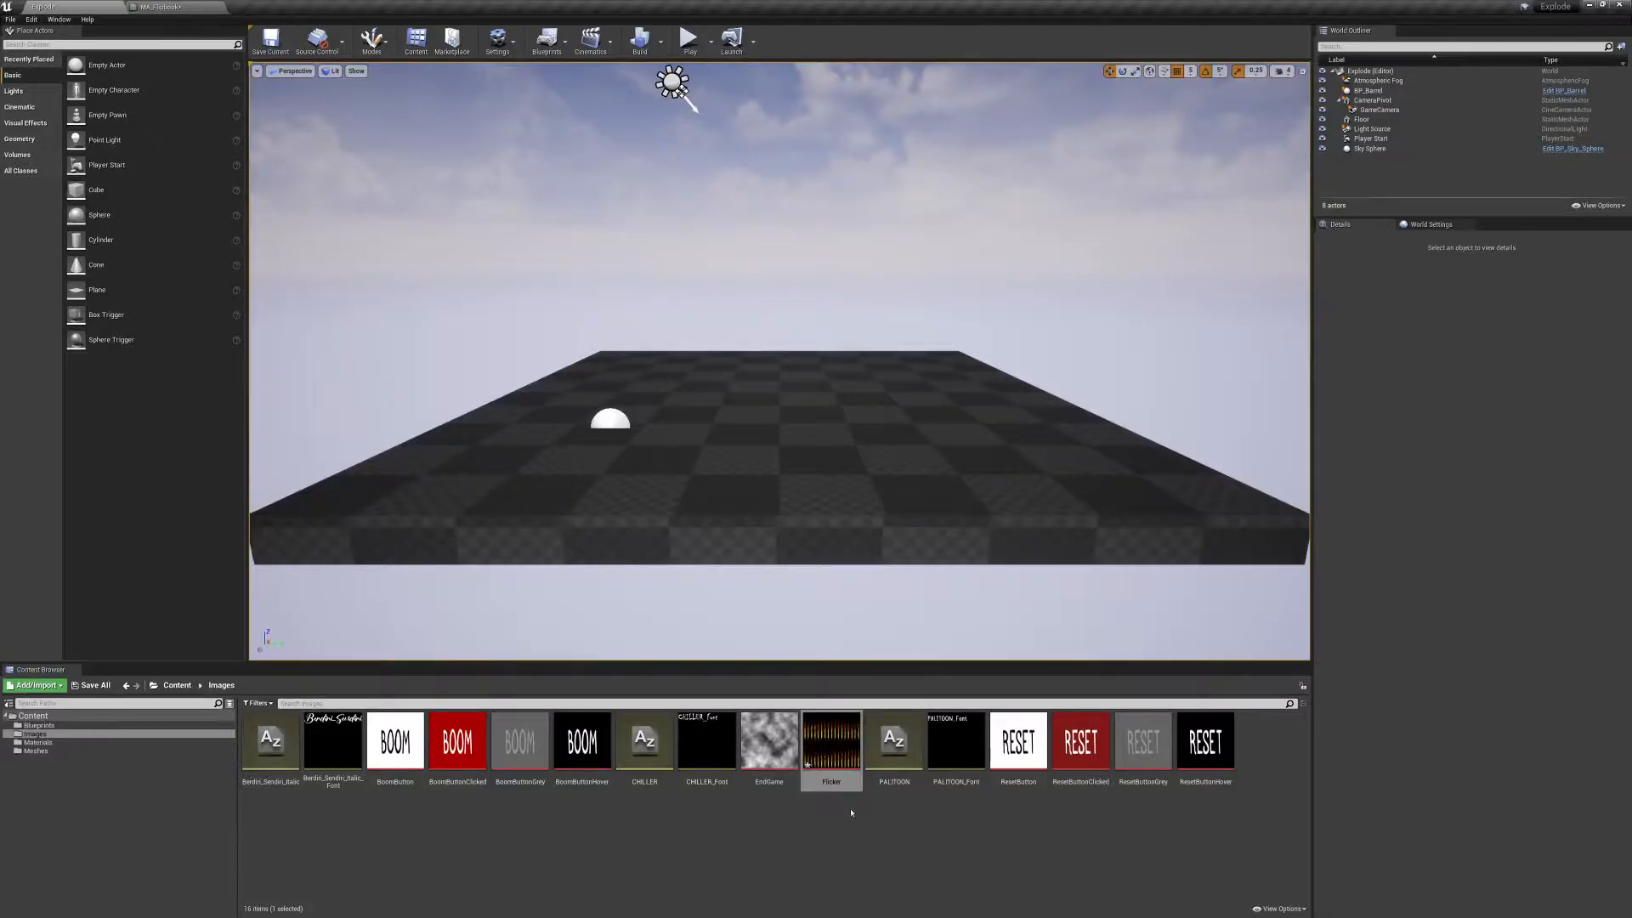
double_click(831, 739)
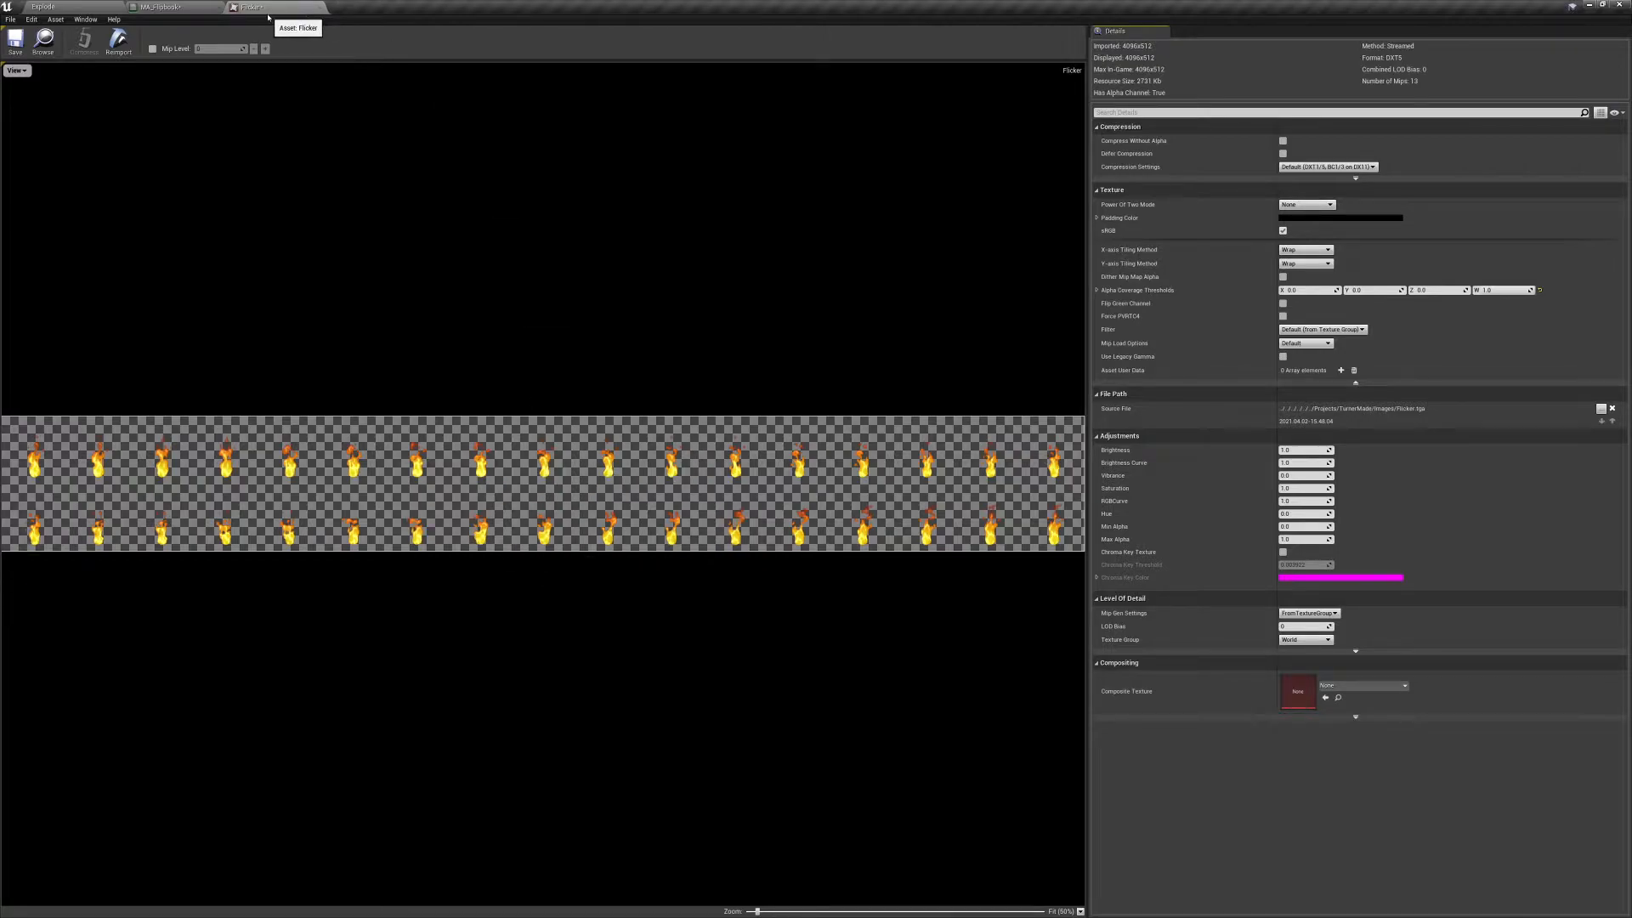
left_click(170, 7)
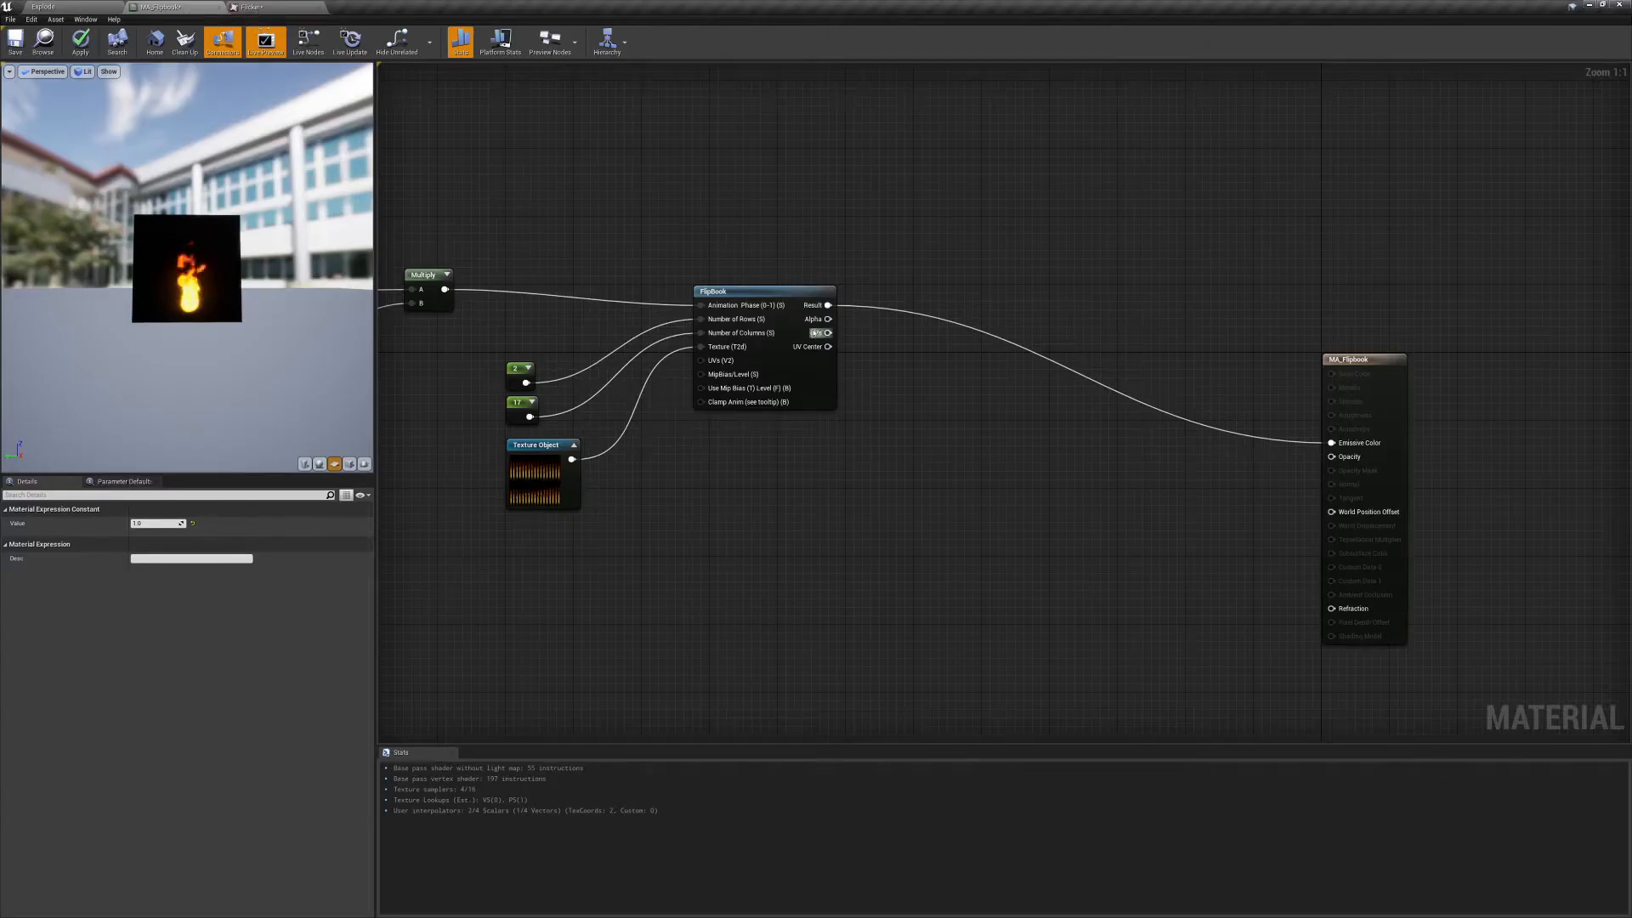
left_click_drag(828, 319, 1350, 456)
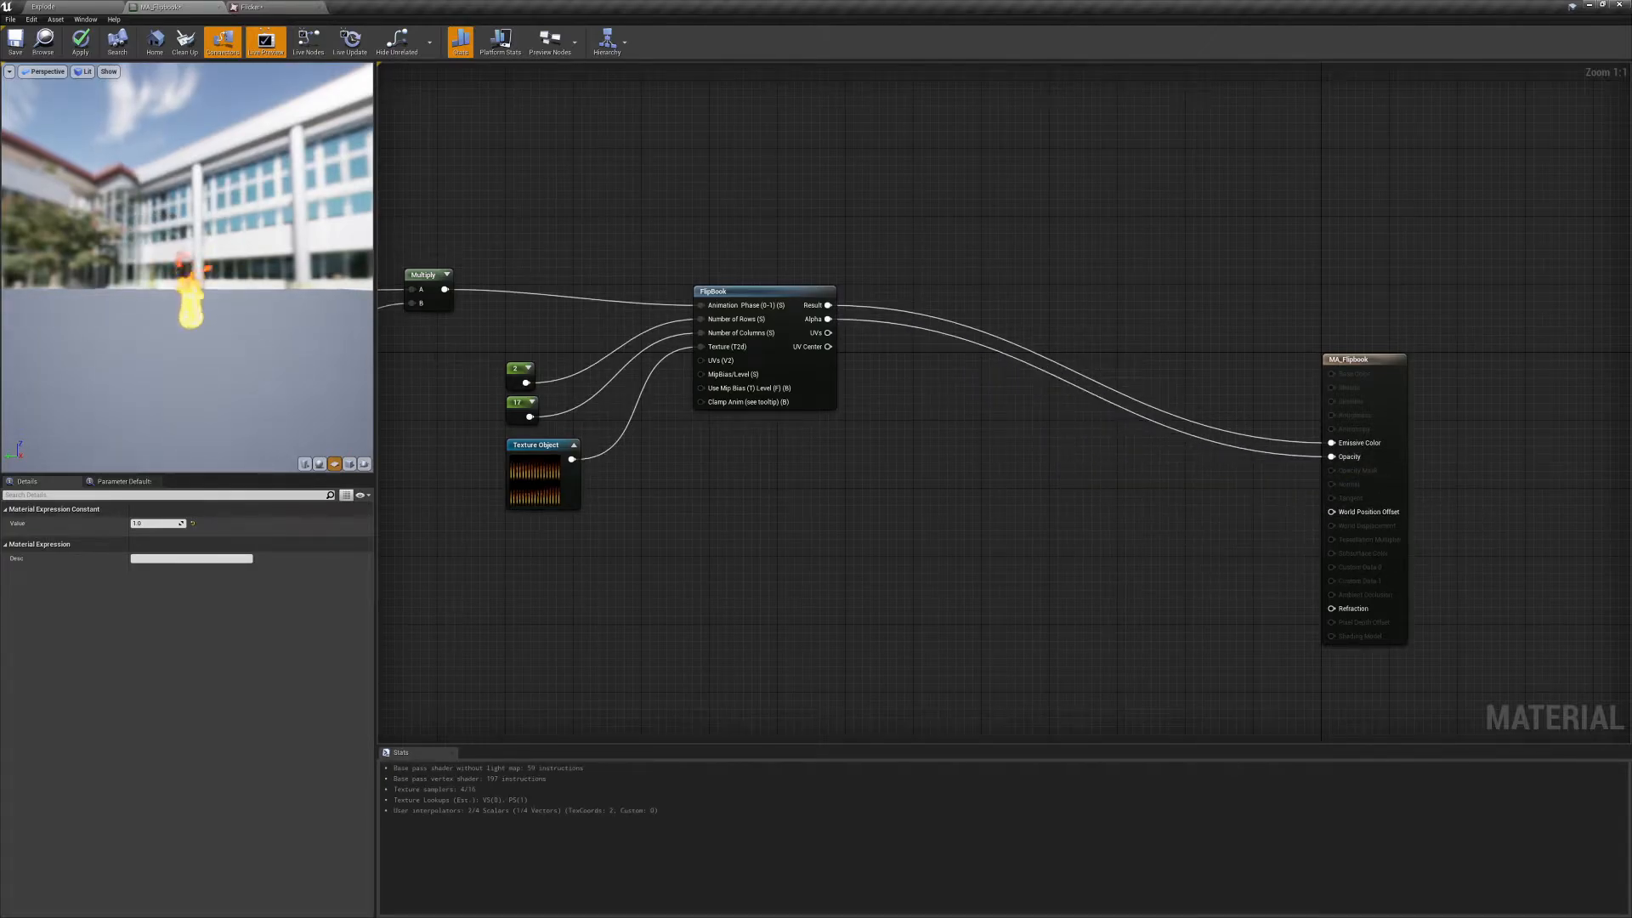
Examine the flame's transparent background in the material preview from several angles and distances.
right_click_drag(187, 267, 187, 323)
mouse_move(187, 323)
left_mouse_down()
mouse_move(200, 314)
mouse_move(178, 298)
mouse_move(196, 297)
left_mouse_up()
right_click_drag(187, 323, 187, 267)
left_click_drag(187, 267, 110, 281)
right_click_drag(187, 267, 187, 340)
left_click_drag(187, 340, 144, 323)
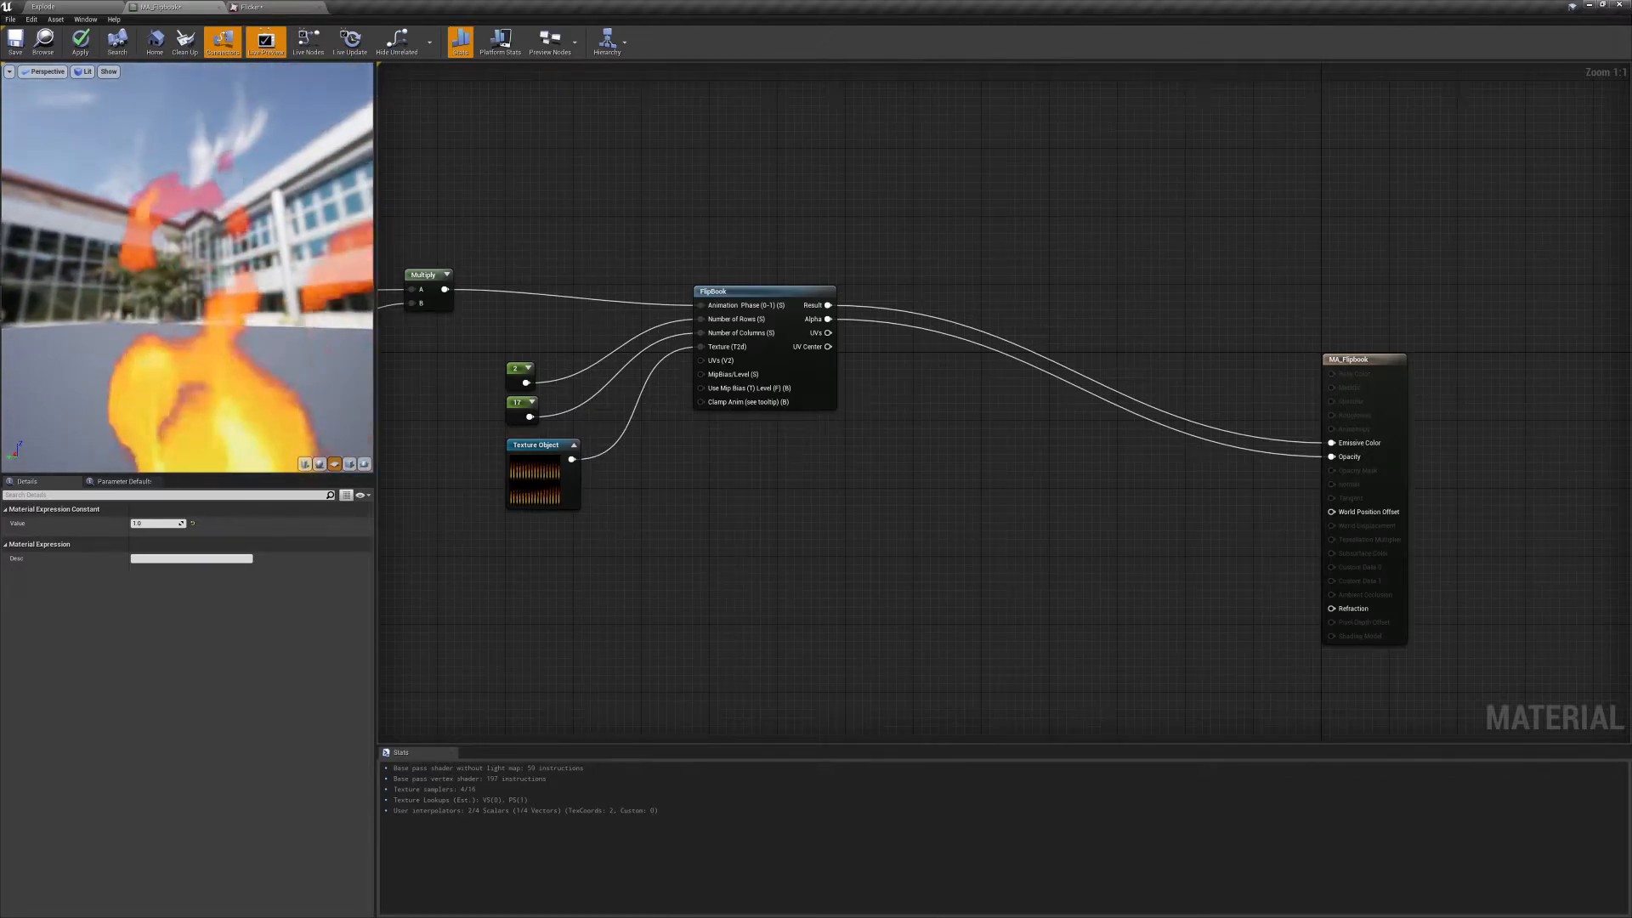
right_click_drag(144, 323, 144, 272)
left_click_drag(144, 272, 144, 281)
middle_click_drag(187, 357, 179, 268)
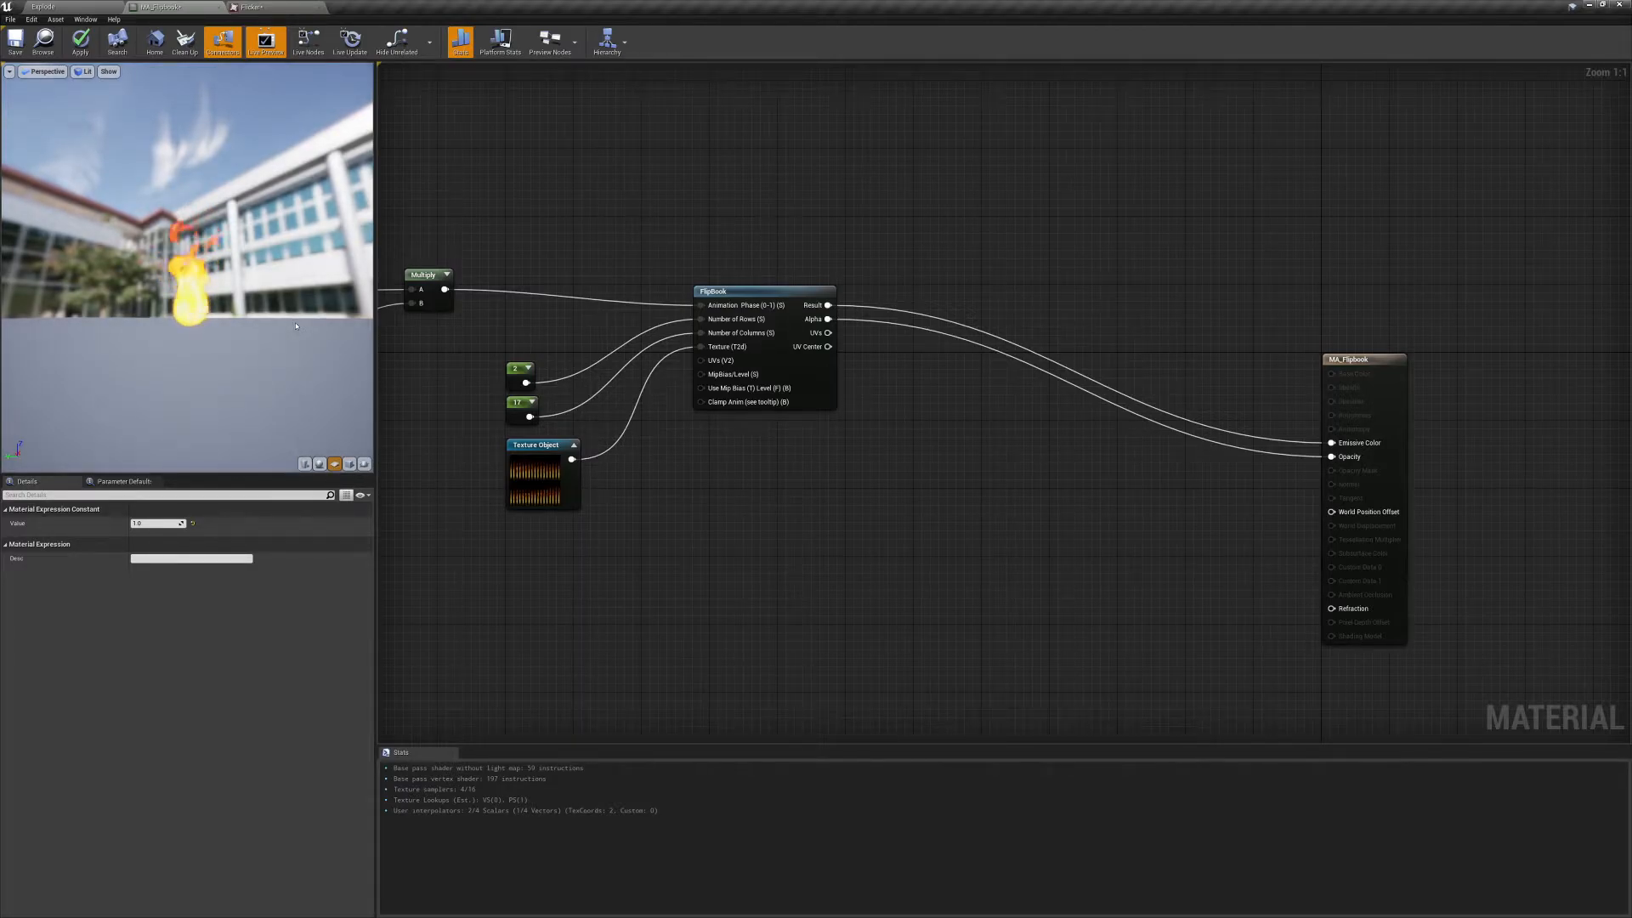
Move the Time, time multiplier constant and Multiply nodes closer to the Flipbook, with Multiply aligned above the rows constant.
right_click_drag(564, 249, 821, 276)
left_click_drag(528, 226, 635, 393)
left_click_drag(488, 255, 693, 364)
left_click_drag(665, 304, 769, 320)
left_click_drag(560, 252, 681, 387)
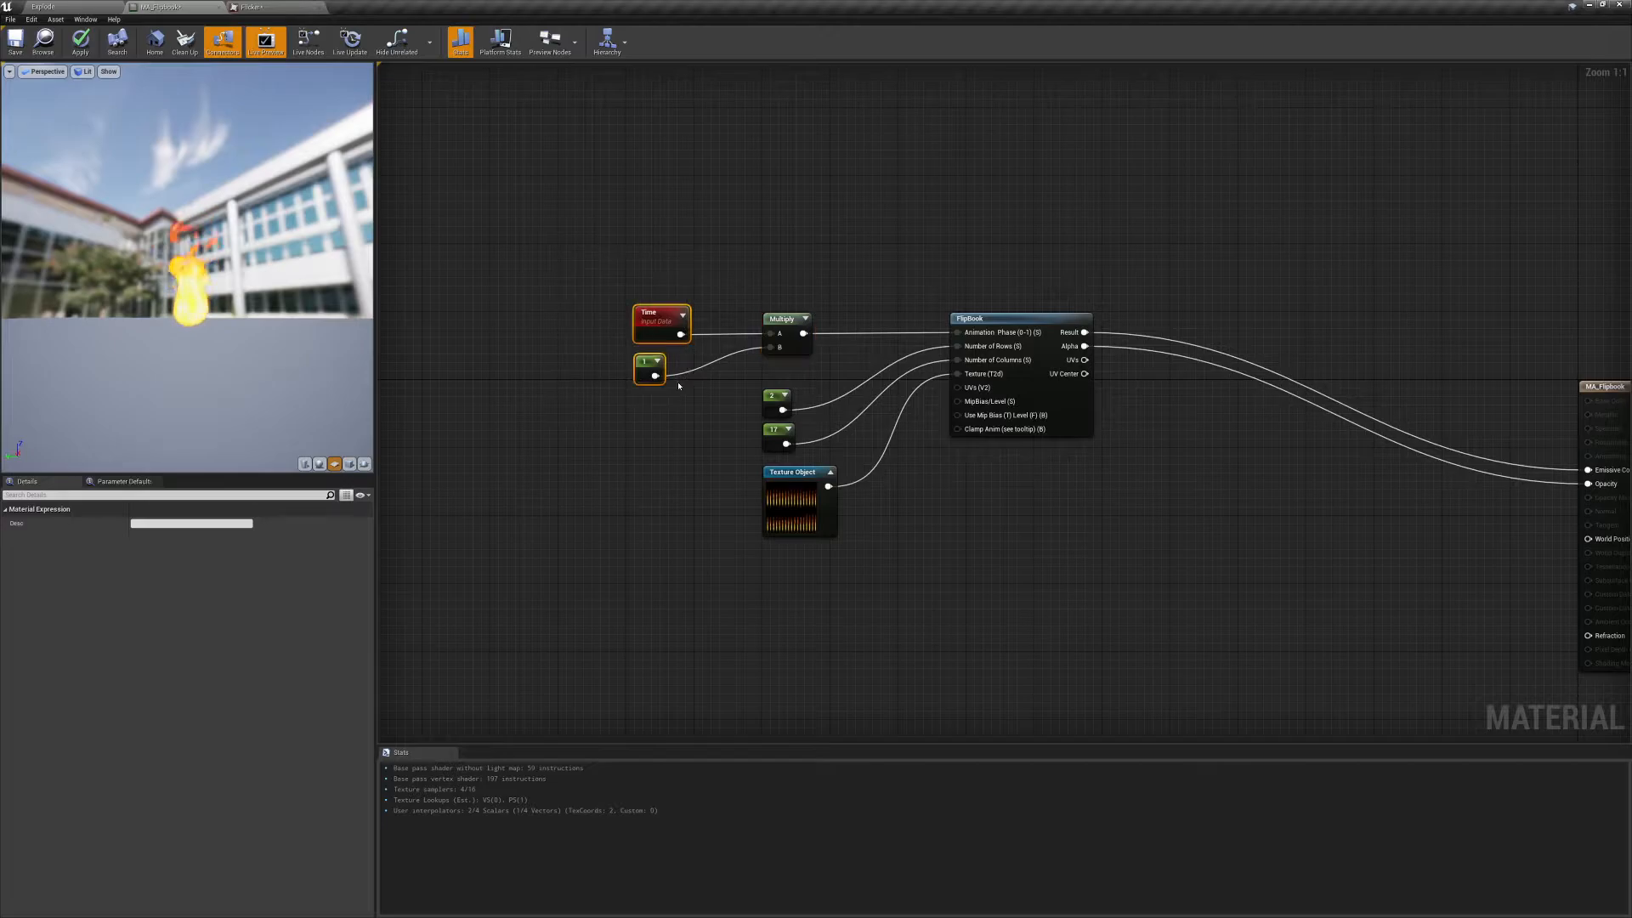
Move the Time, Multiply, Texture Object and all constant nodes together up and farther left of the Flipbook.
left_click_drag(245, 306, 374, 335)
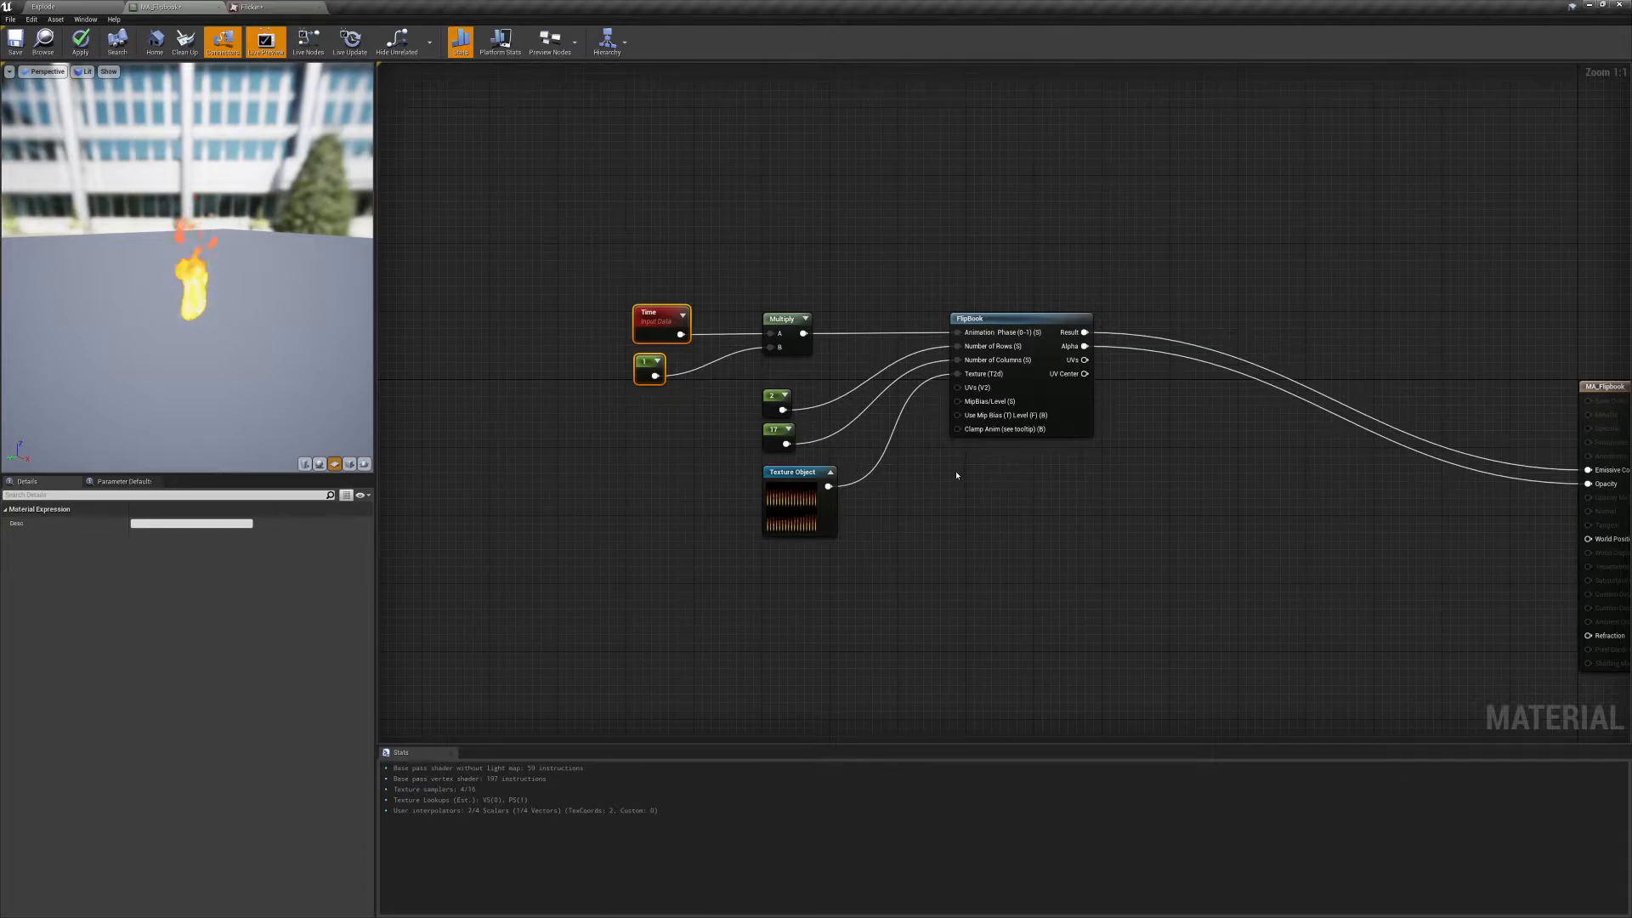
left_click(697, 178)
left_click_drag(369, 331, 403, 352)
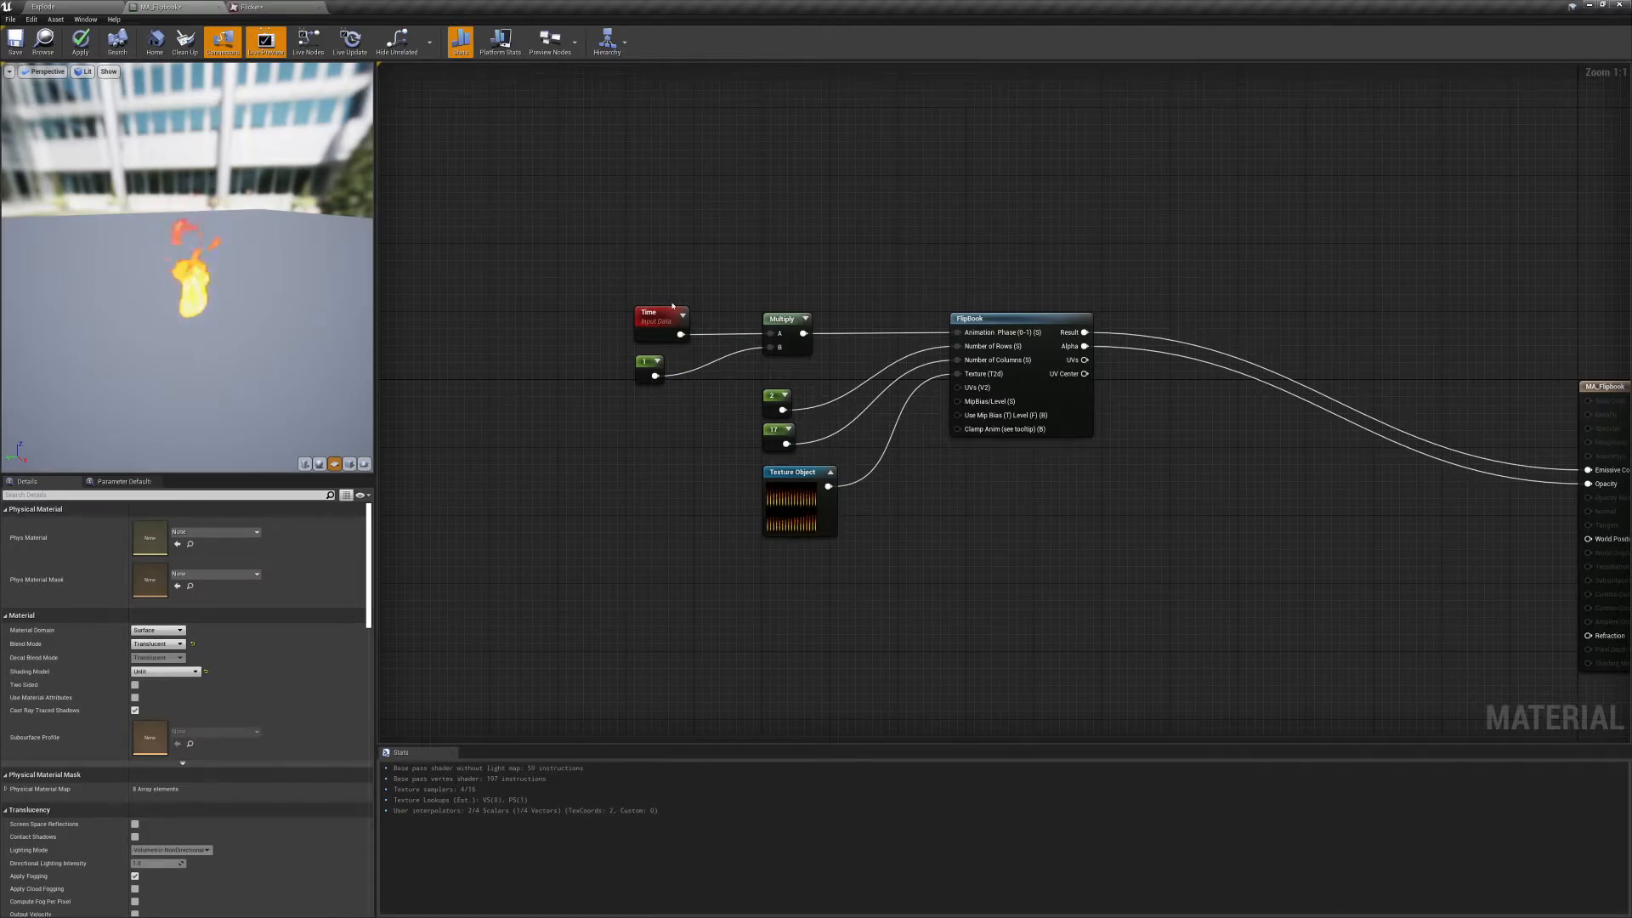
left_click_drag(625, 264, 812, 531)
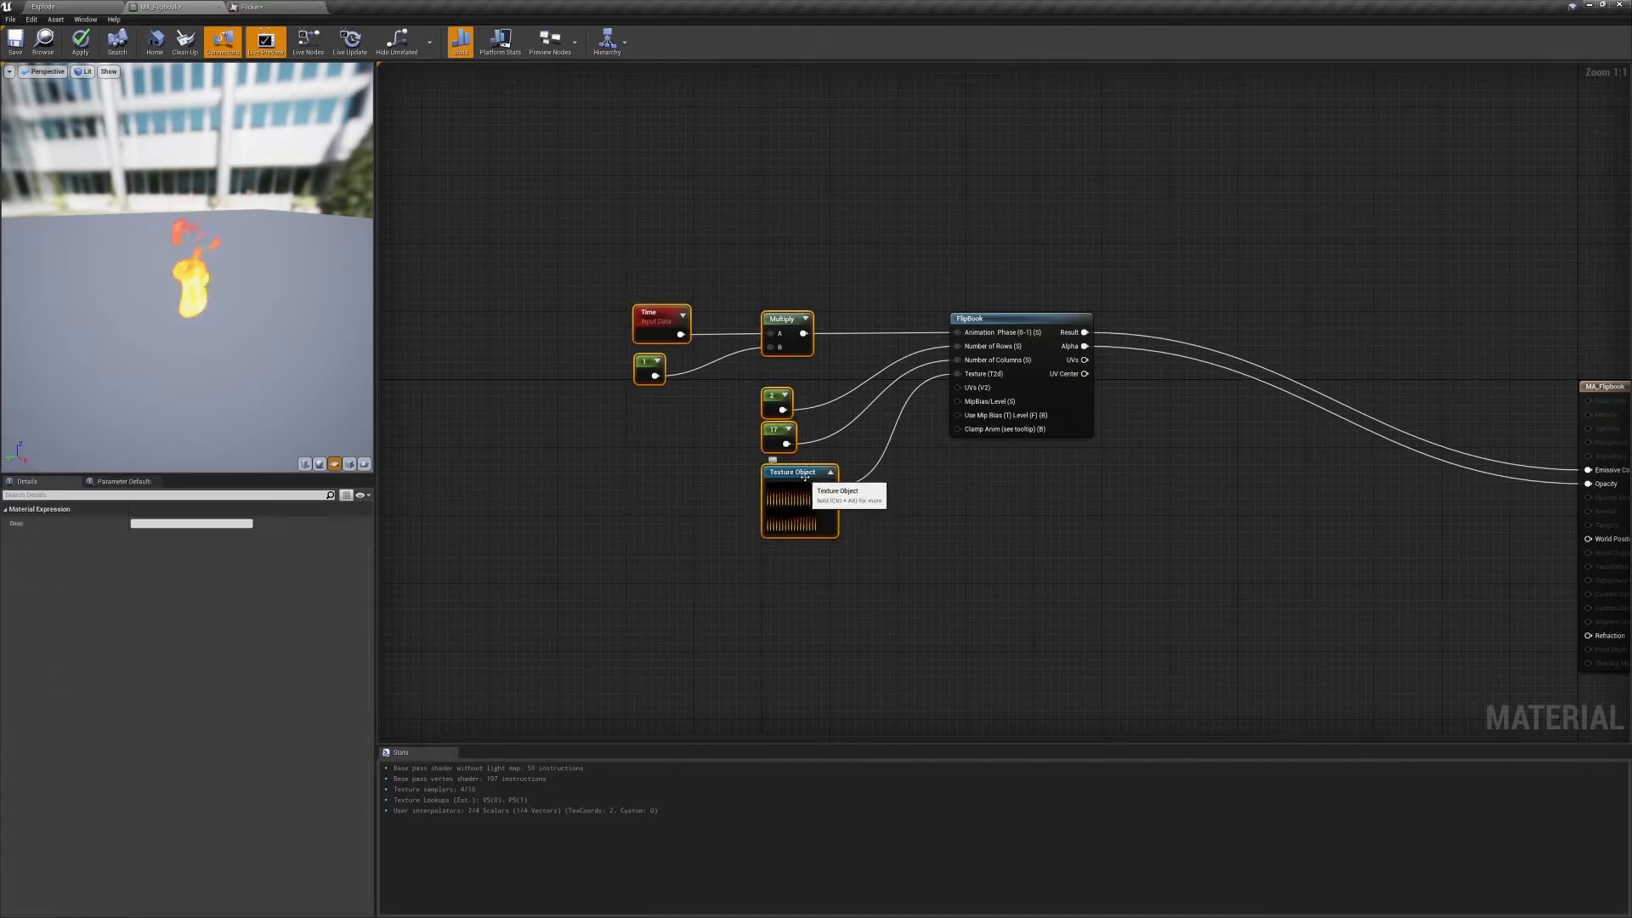
left_click_drag(798, 474, 695, 371)
left_click(649, 601)
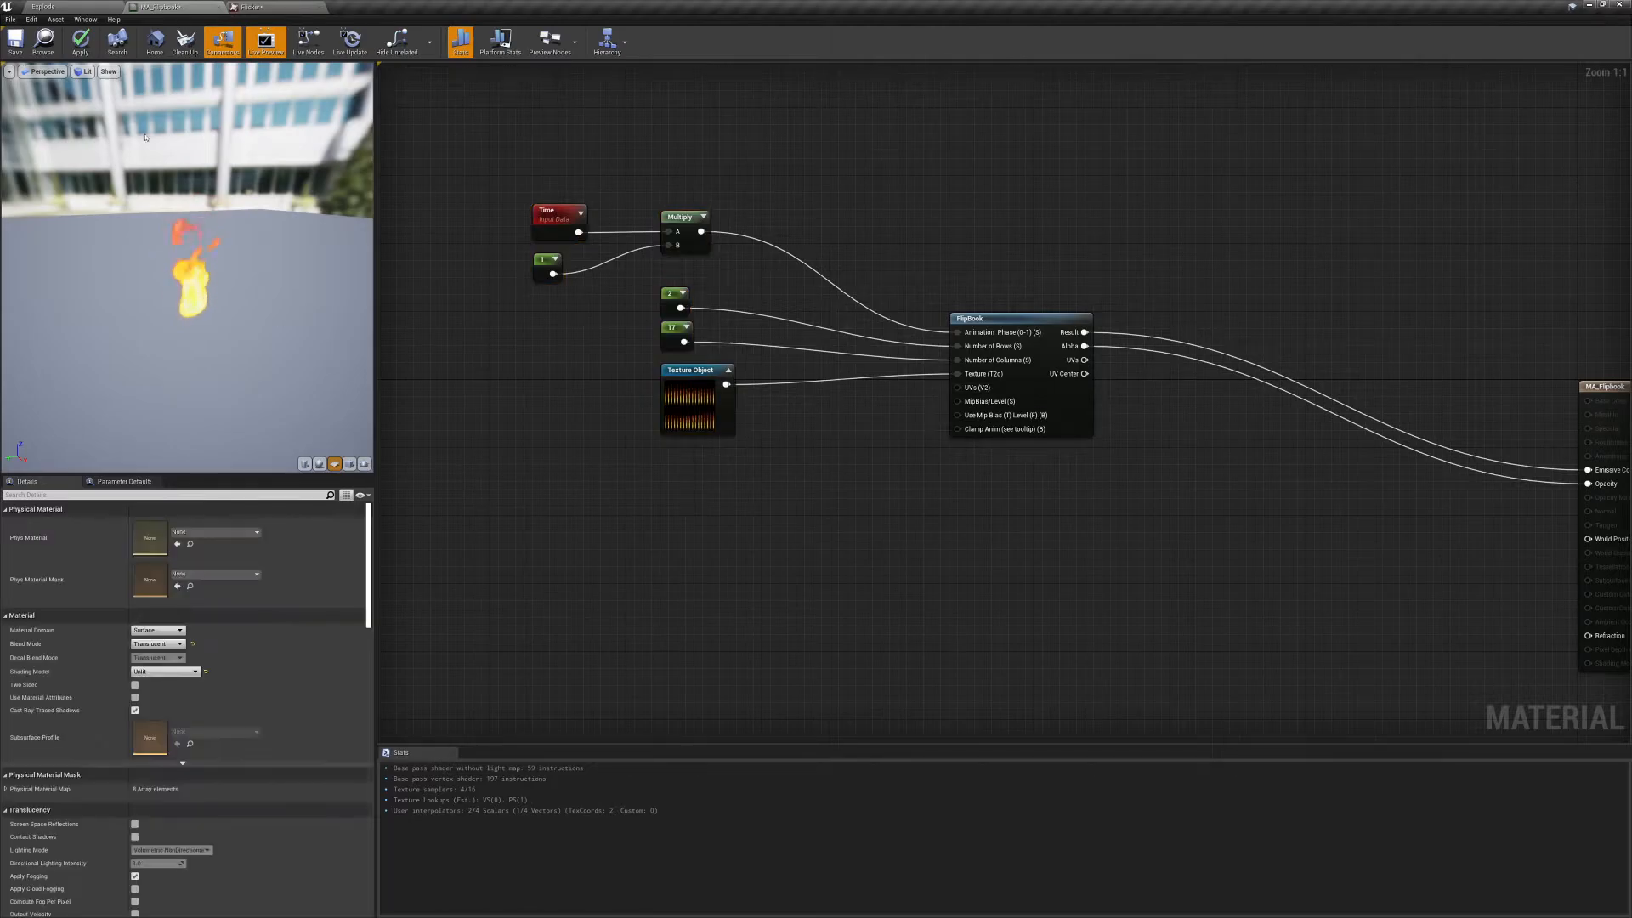
Bring the EndGame noise texture from the Images folder into the material graph as a Texture Sample below the other input nodes.
left_click(36, 7)
left_click(769, 739)
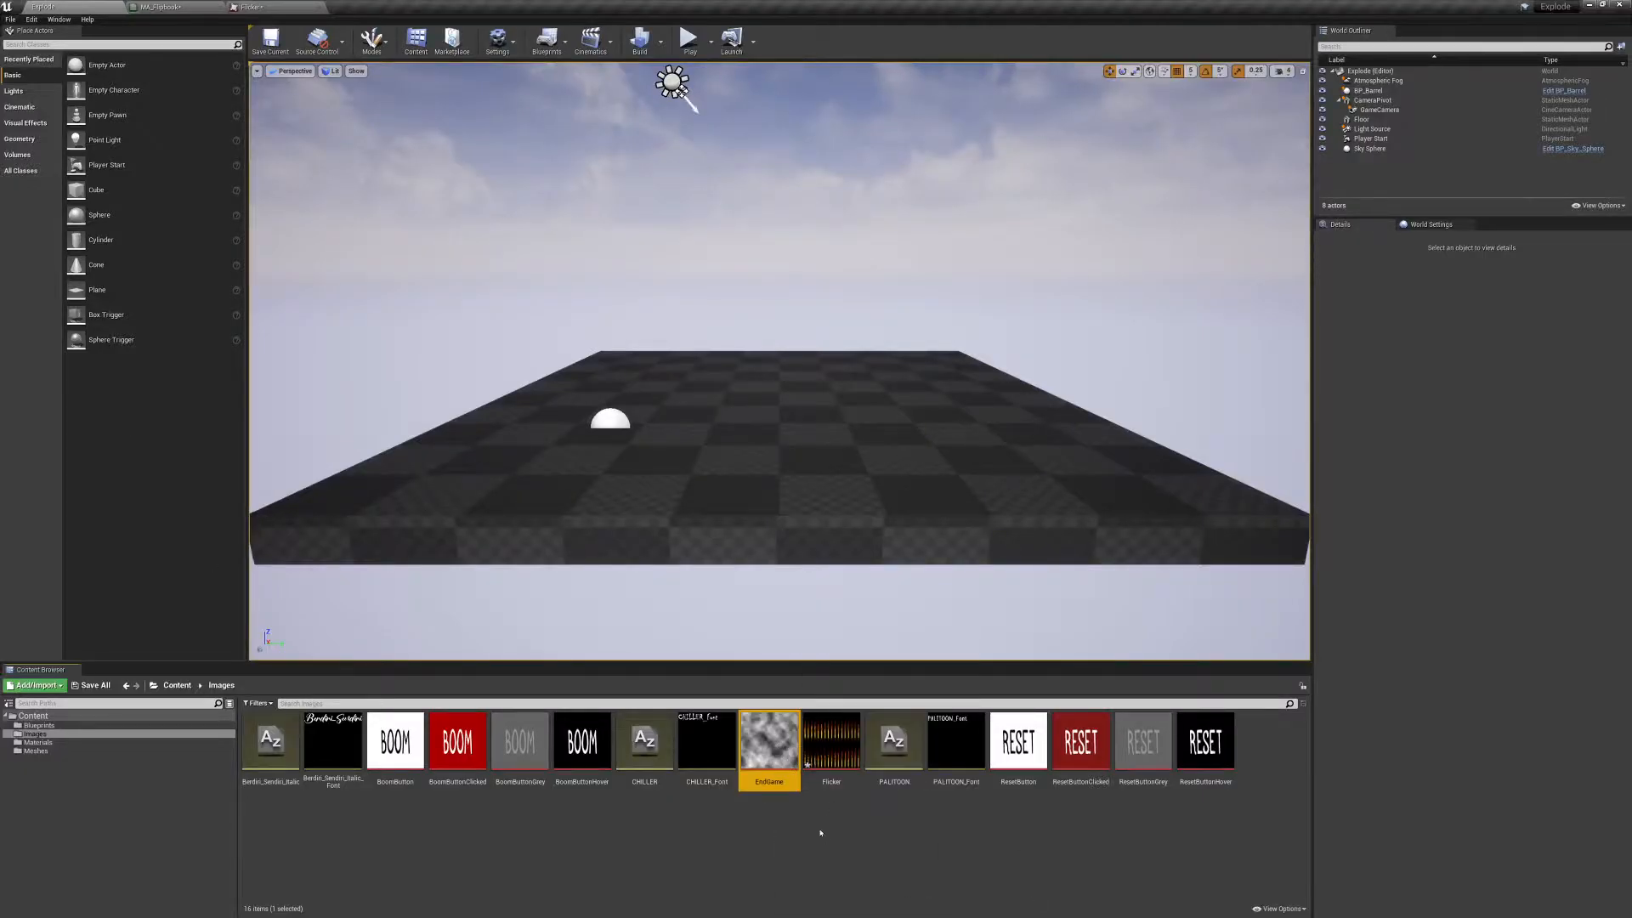
left_click_drag(769, 739, 901, 505)
left_click(594, 485)
left_click_drag(697, 497, 498, 476)
right_click_drag(645, 494, 739, 531)
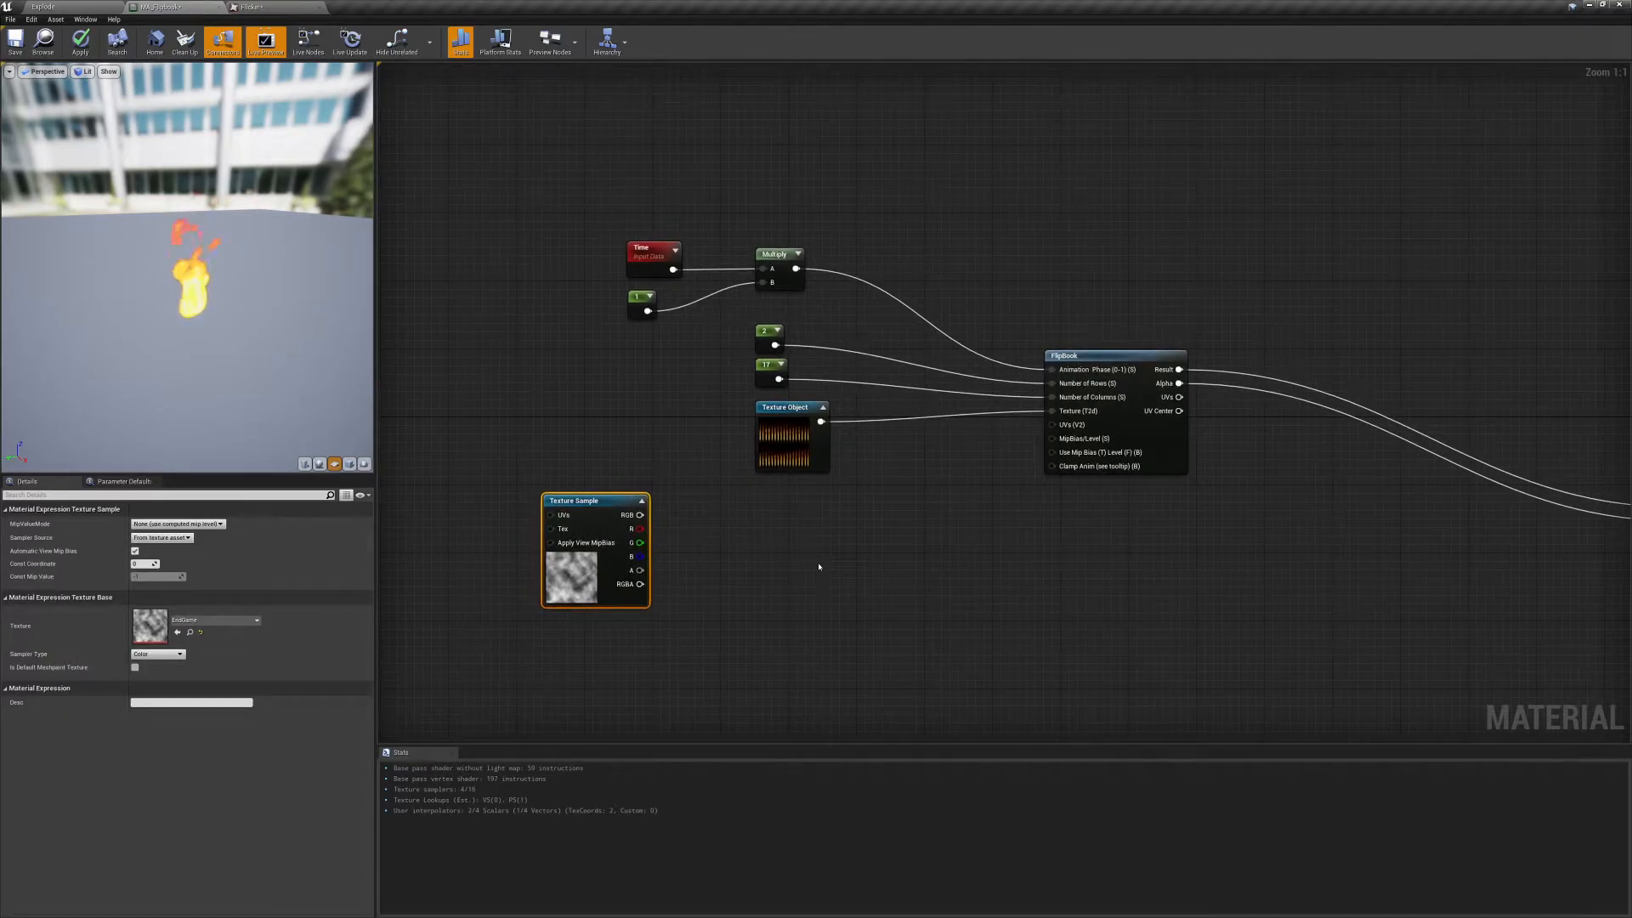
Add an If node beside the noise Texture Sample and connect the sample's R output to the If node's A input.
right_click(818, 566)
type("if")
key("Return")
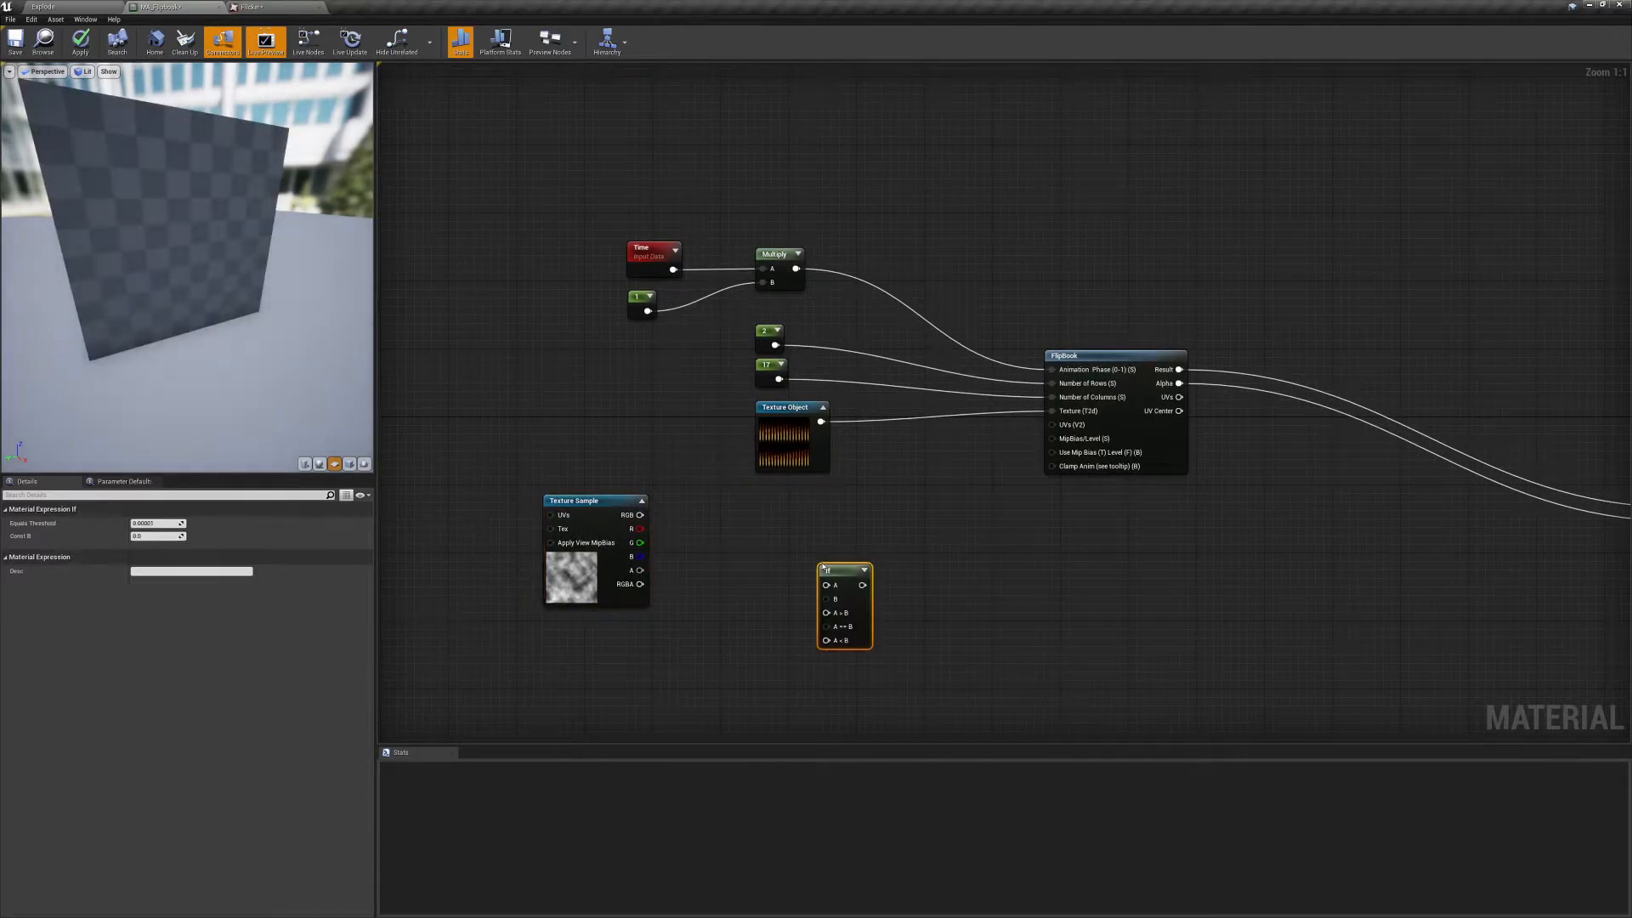
left_click_drag(603, 500, 832, 544)
left_click(842, 544)
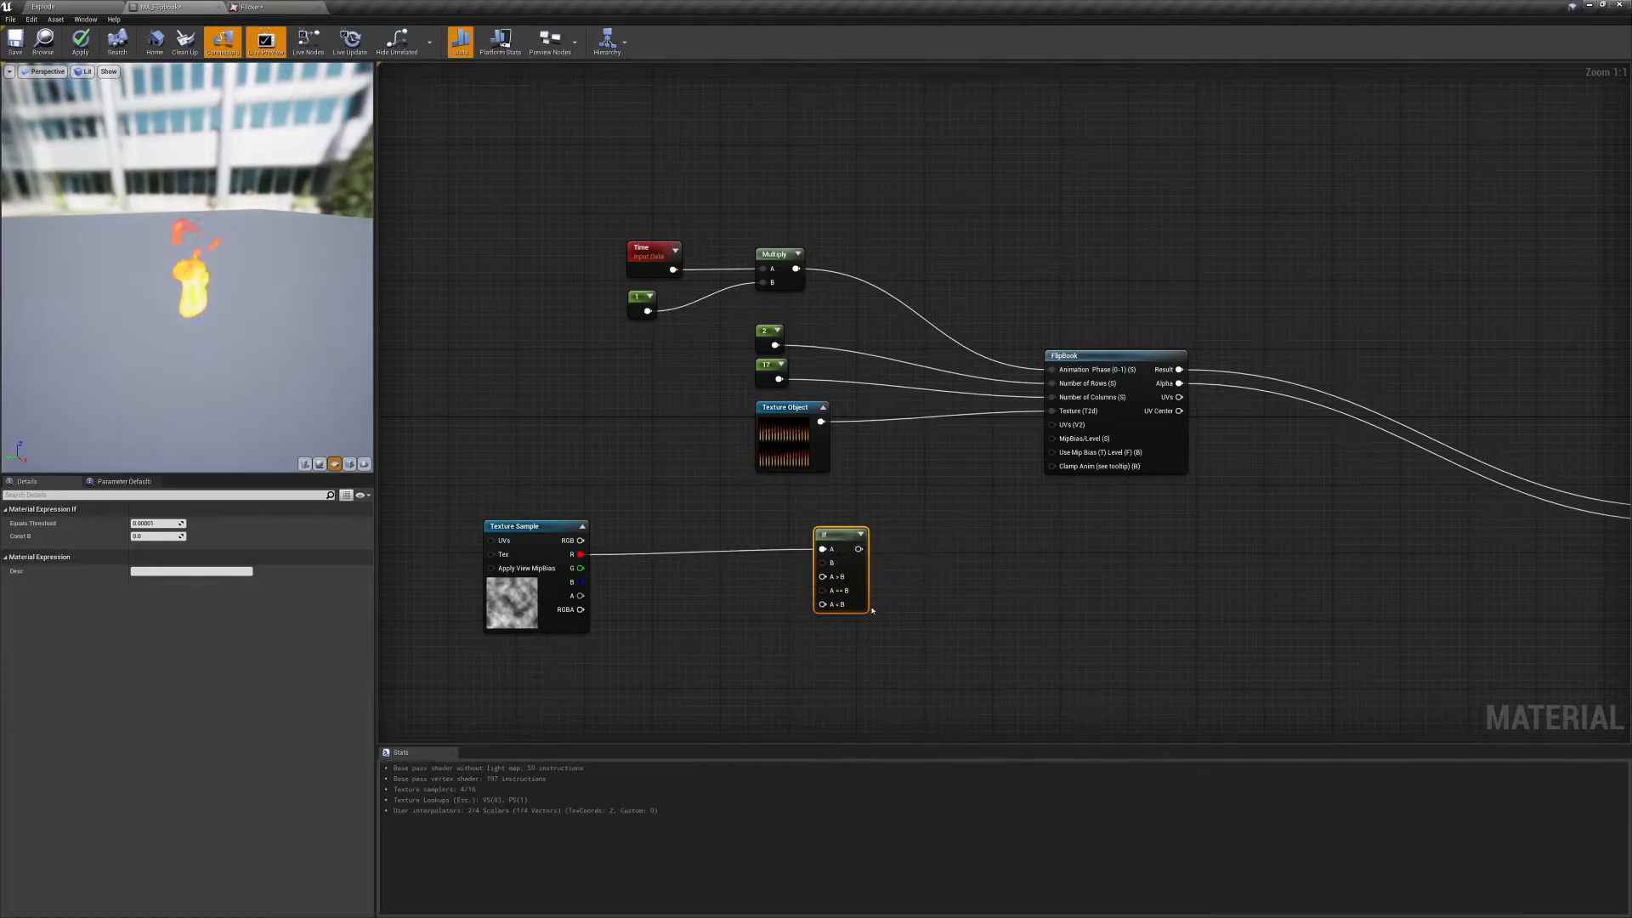
Set the If node's Const B to 0.5 and move the noise Texture Sample up, closer to the Texture Object.
left_click(155, 536)
type("0.5")
key("Return")
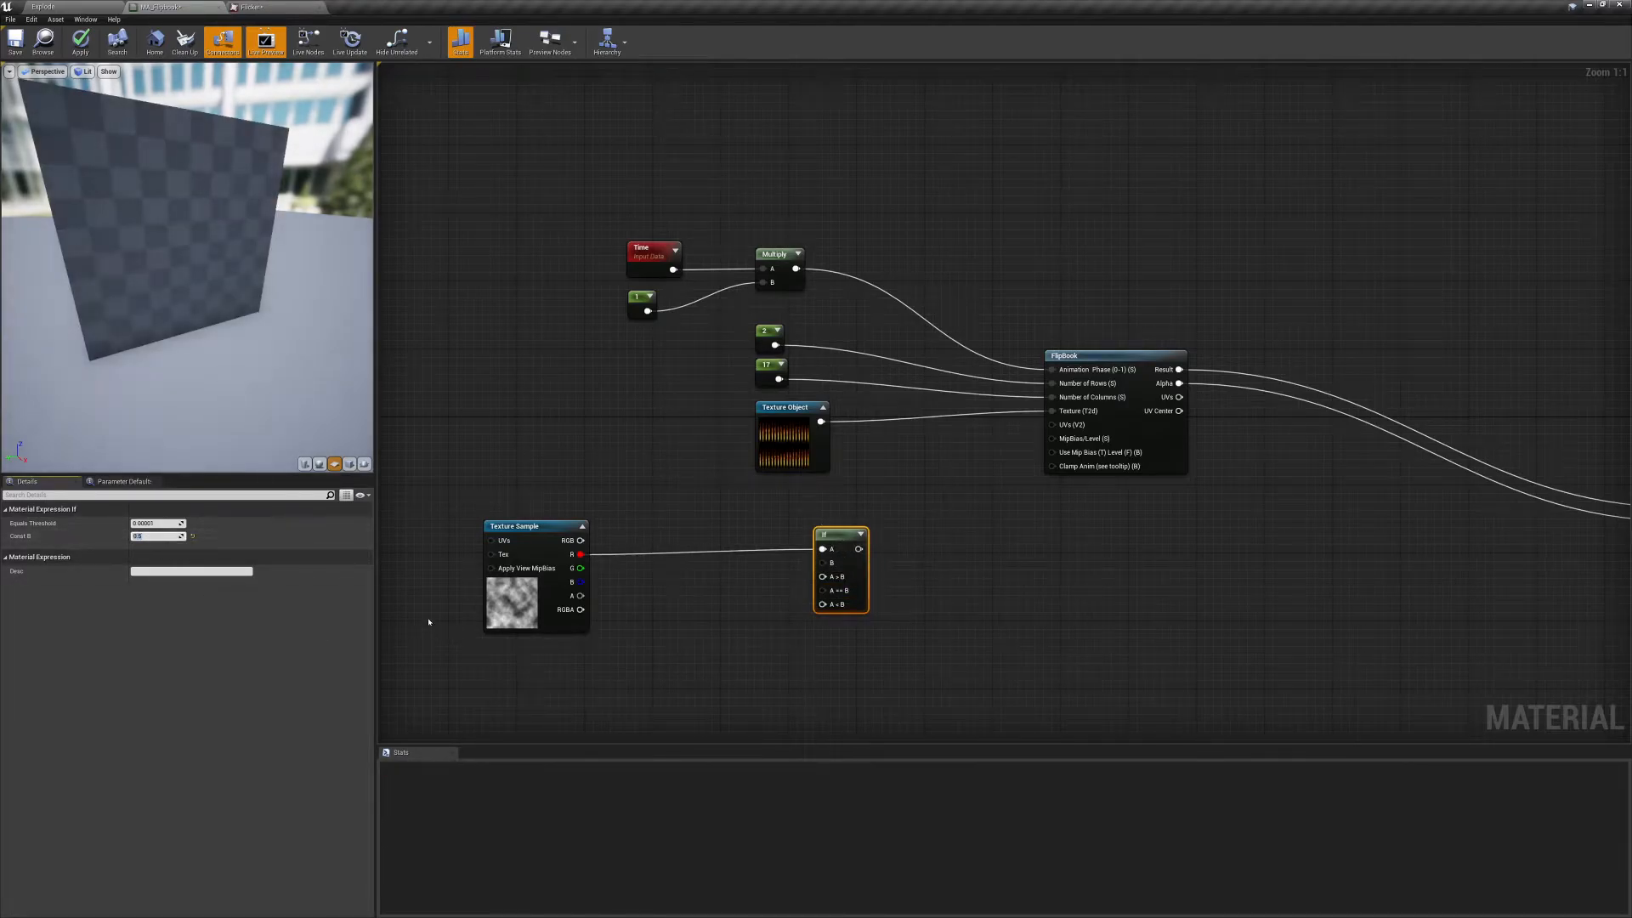
left_click_drag(551, 527, 552, 503)
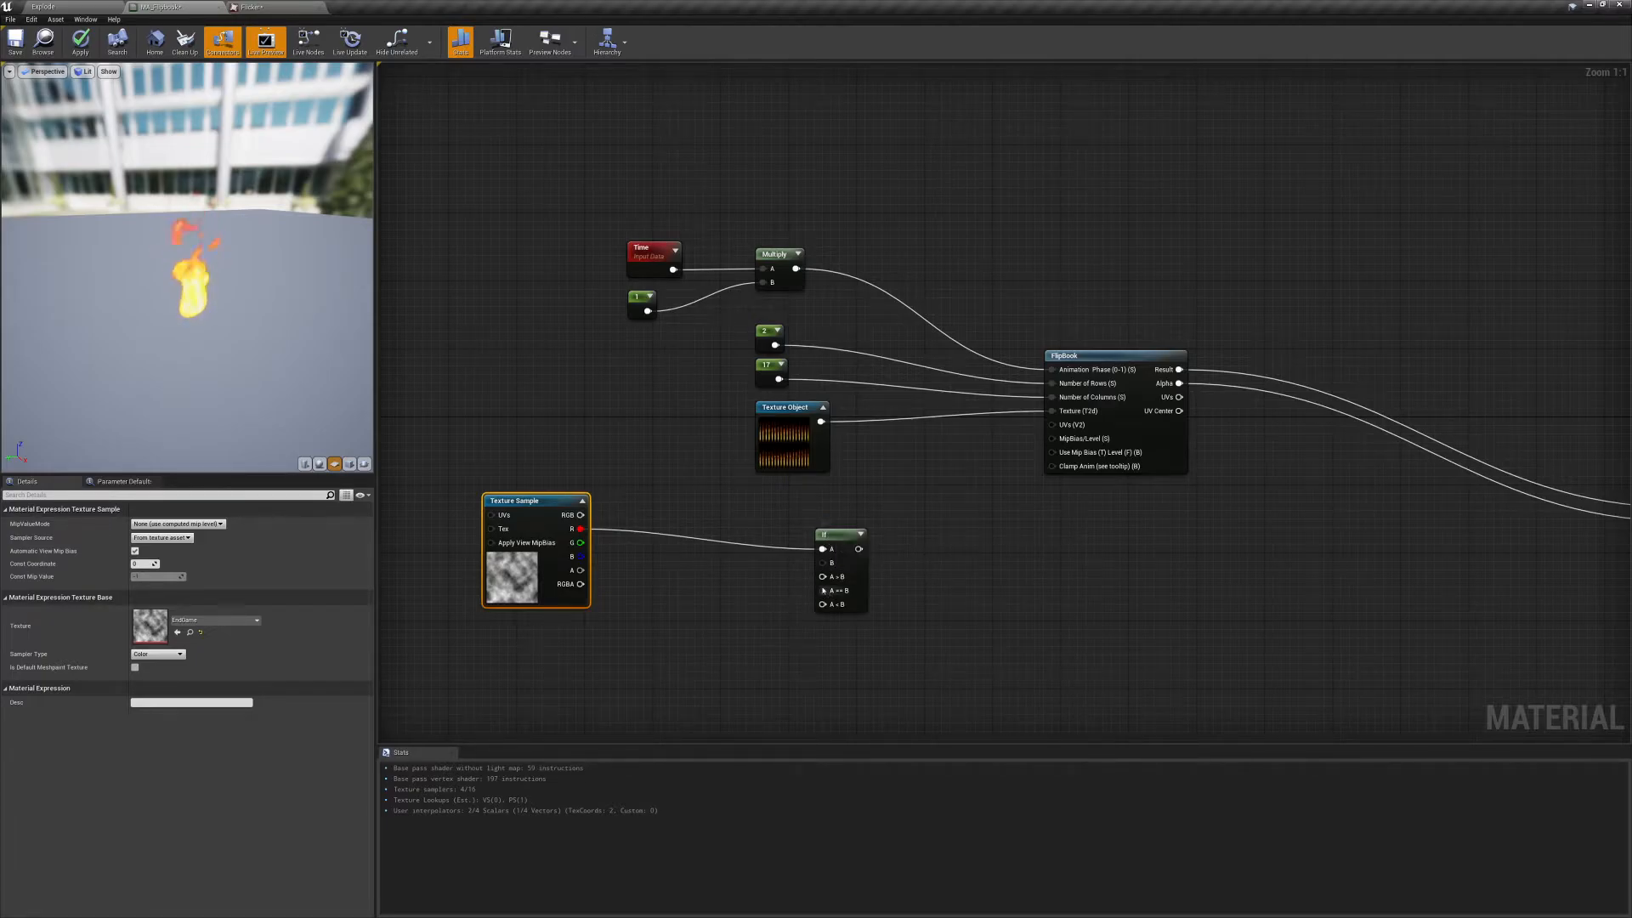
left_click_drag(532, 500, 574, 450)
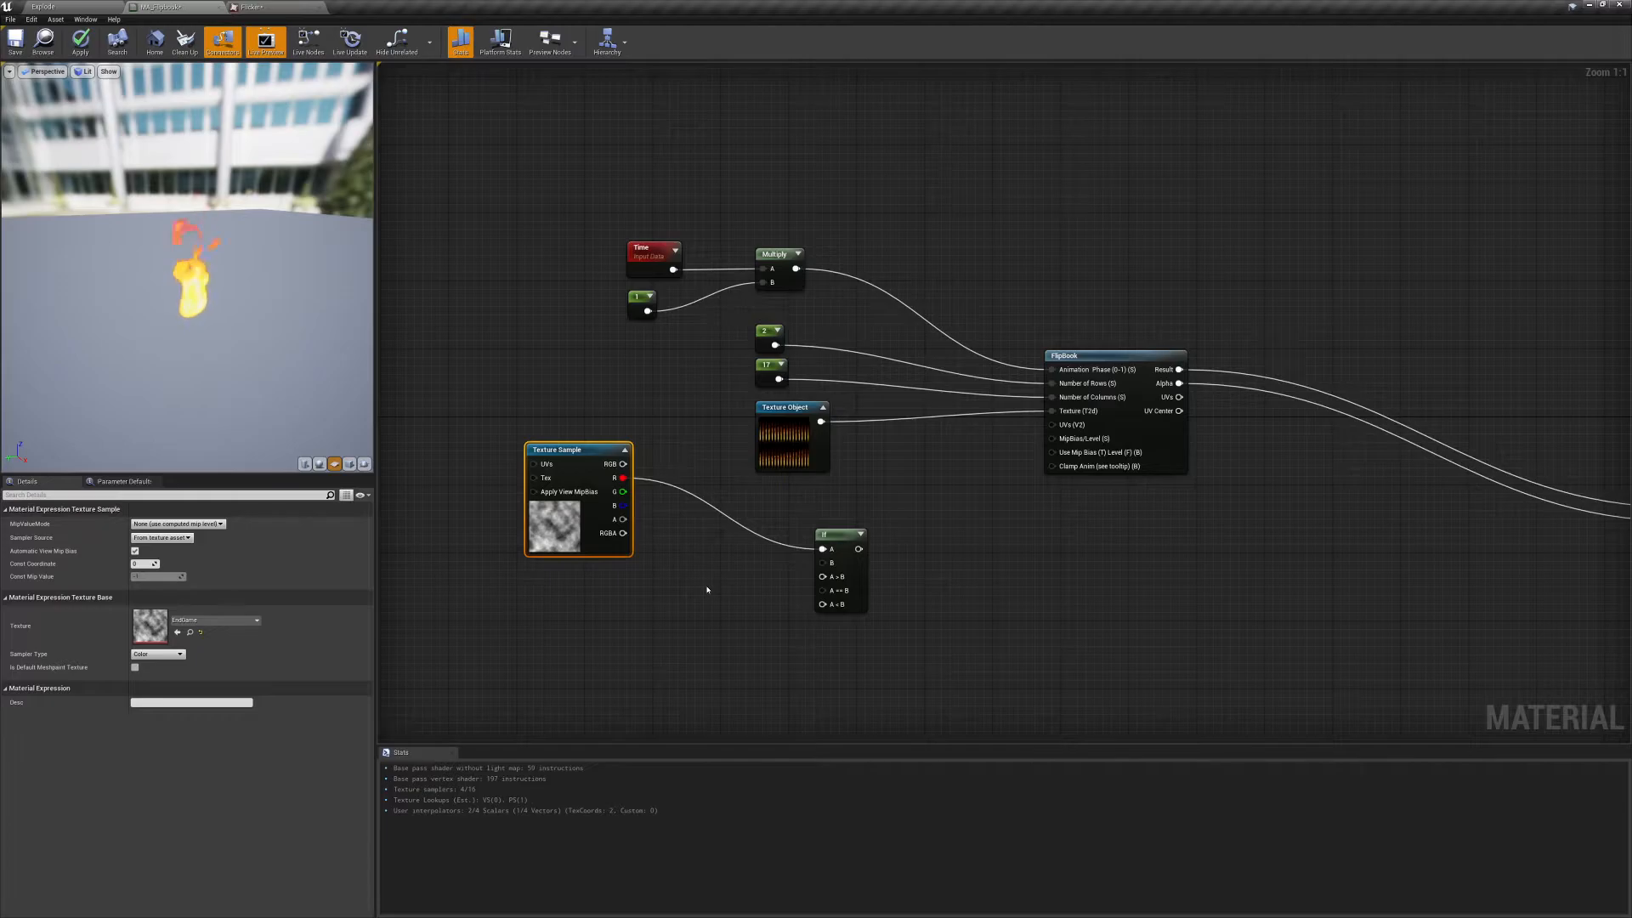
Add two Constant nodes left of the If node and connect the upper one to its A > B input.
left_click(695, 562)
left_click(697, 615)
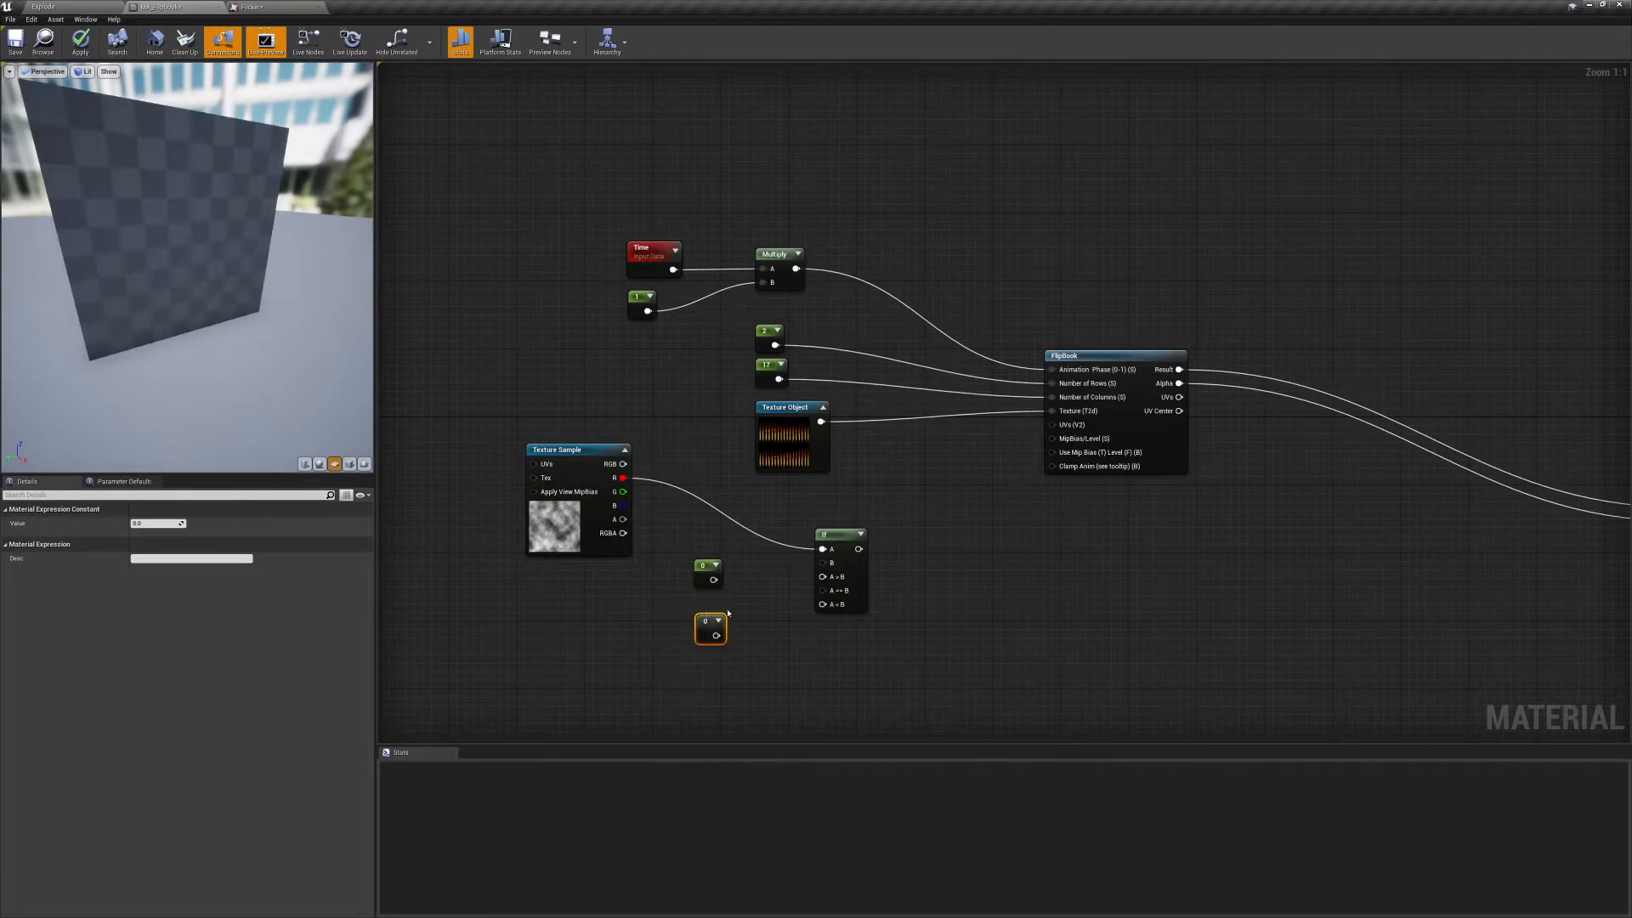
left_click_drag(714, 580, 822, 576)
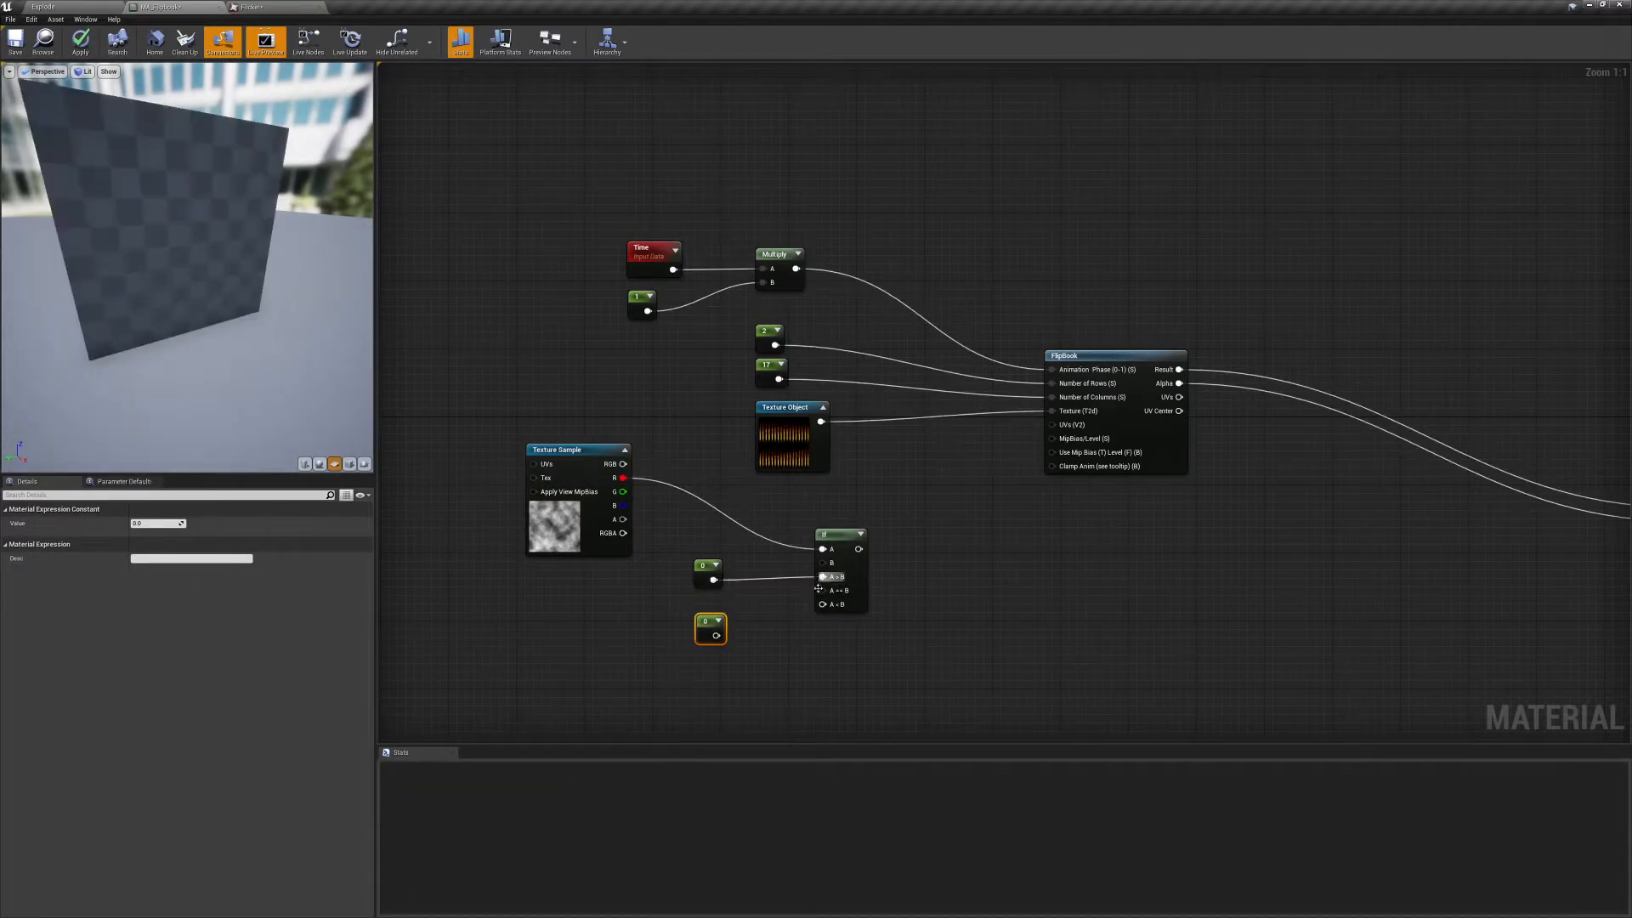
Connect the lower Constant to the If node's A < B input and move it slightly closer to the upper Constant.
left_click_drag(715, 635, 822, 604)
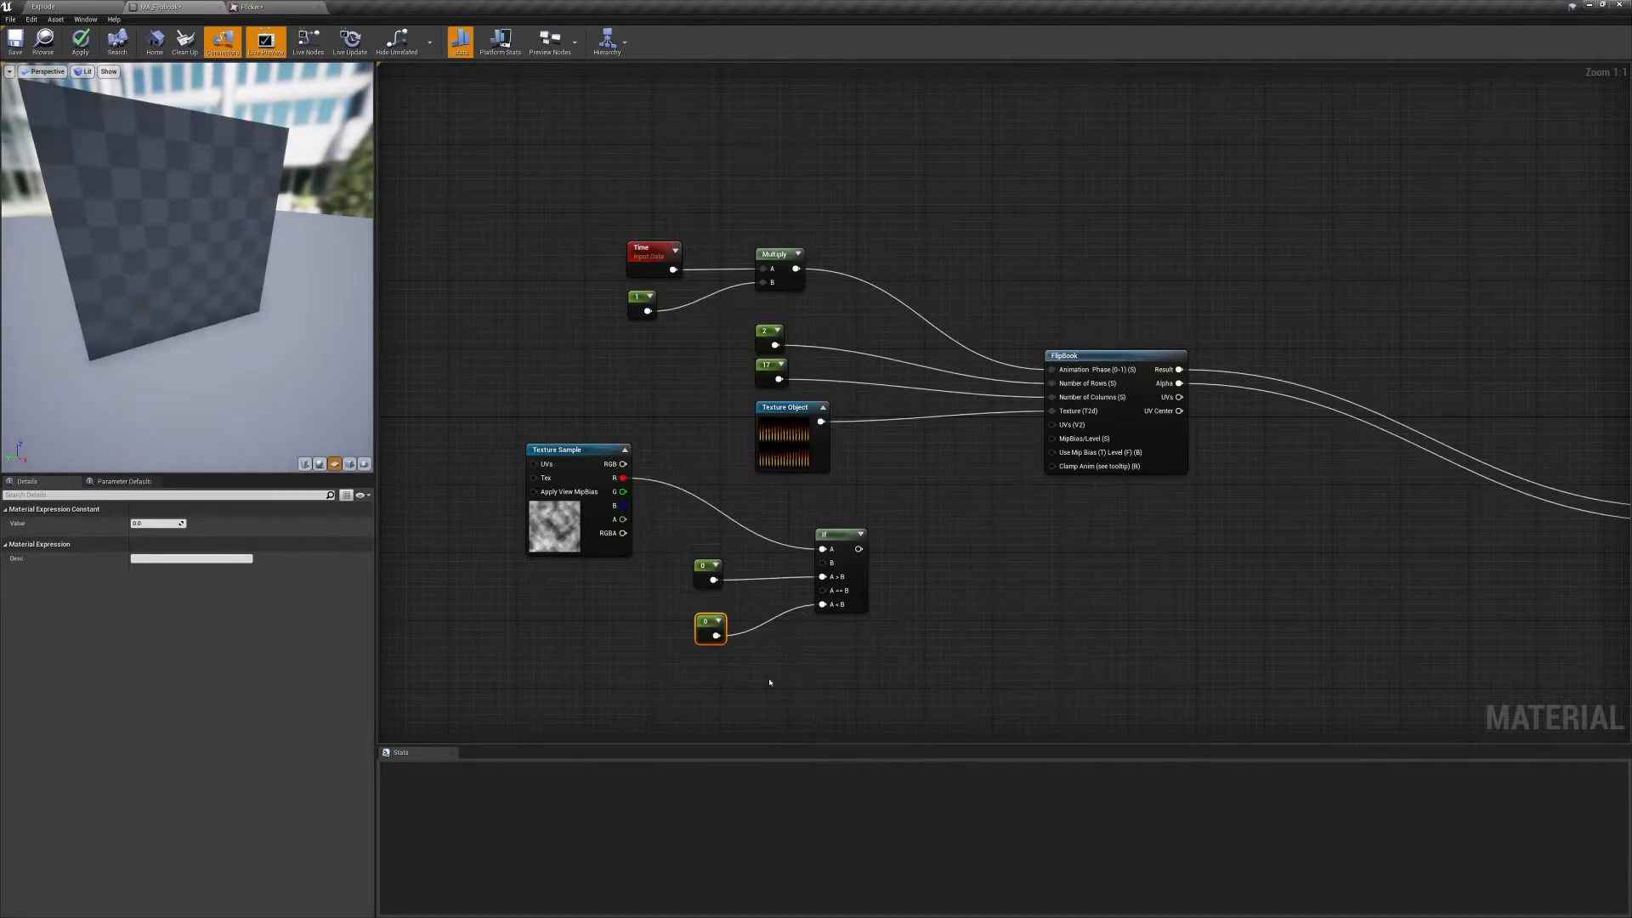
left_click_drag(708, 622, 708, 611)
Set the Constant feeding the If node's A > B input to 0.95 and the one feeding A < B to 0.05.
left_click(704, 568)
left_click(160, 523)
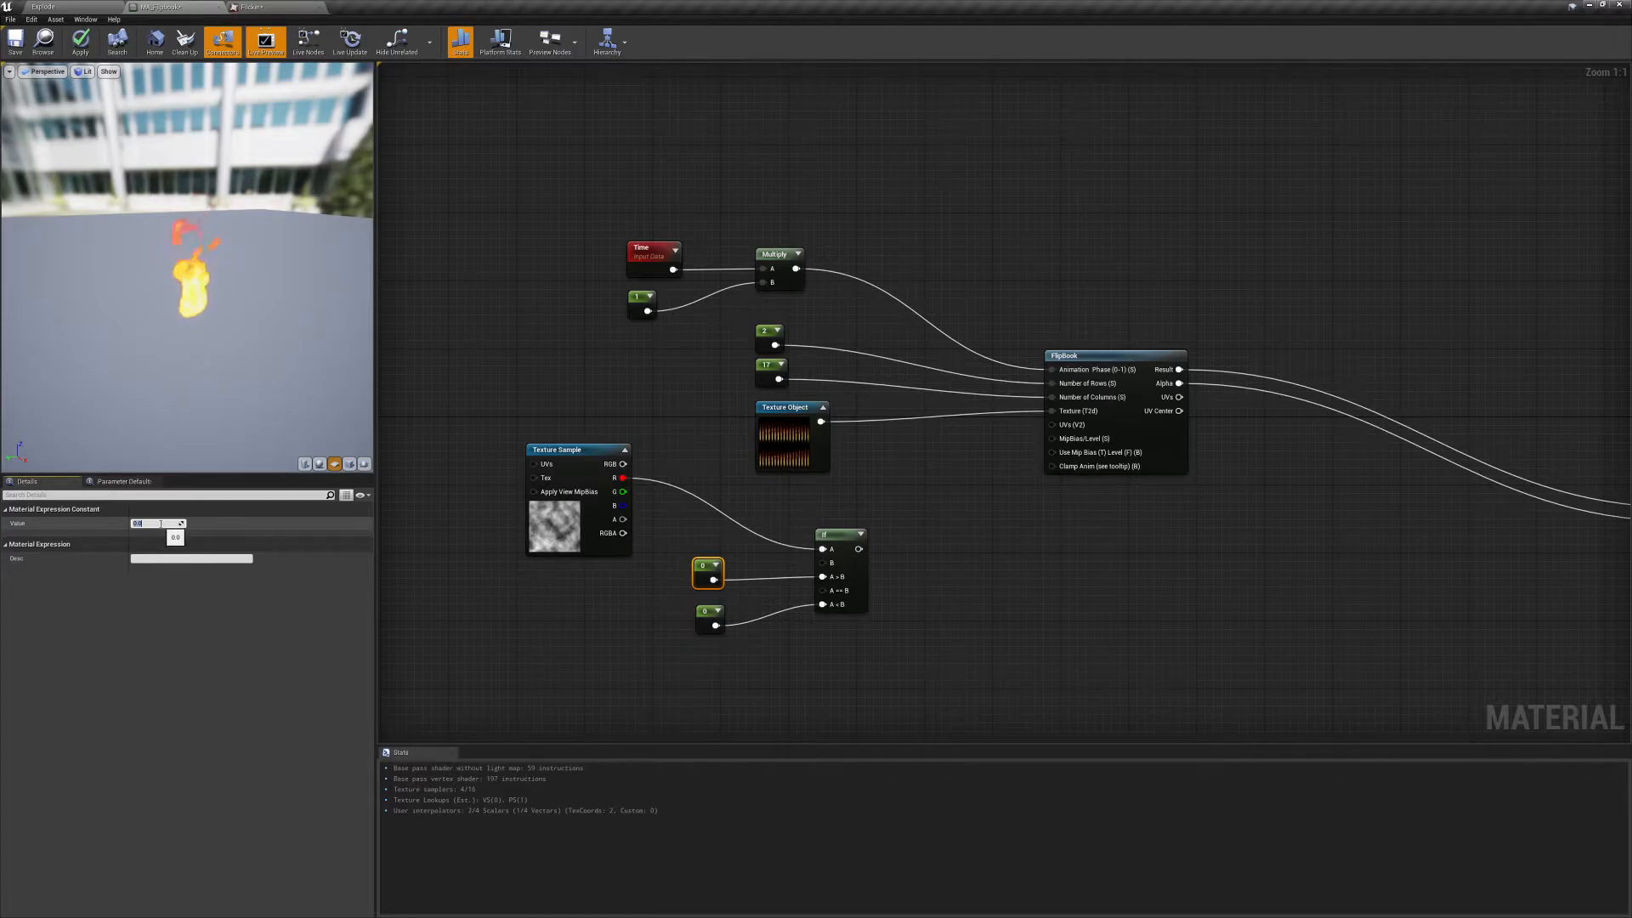
type(".95")
key("Return")
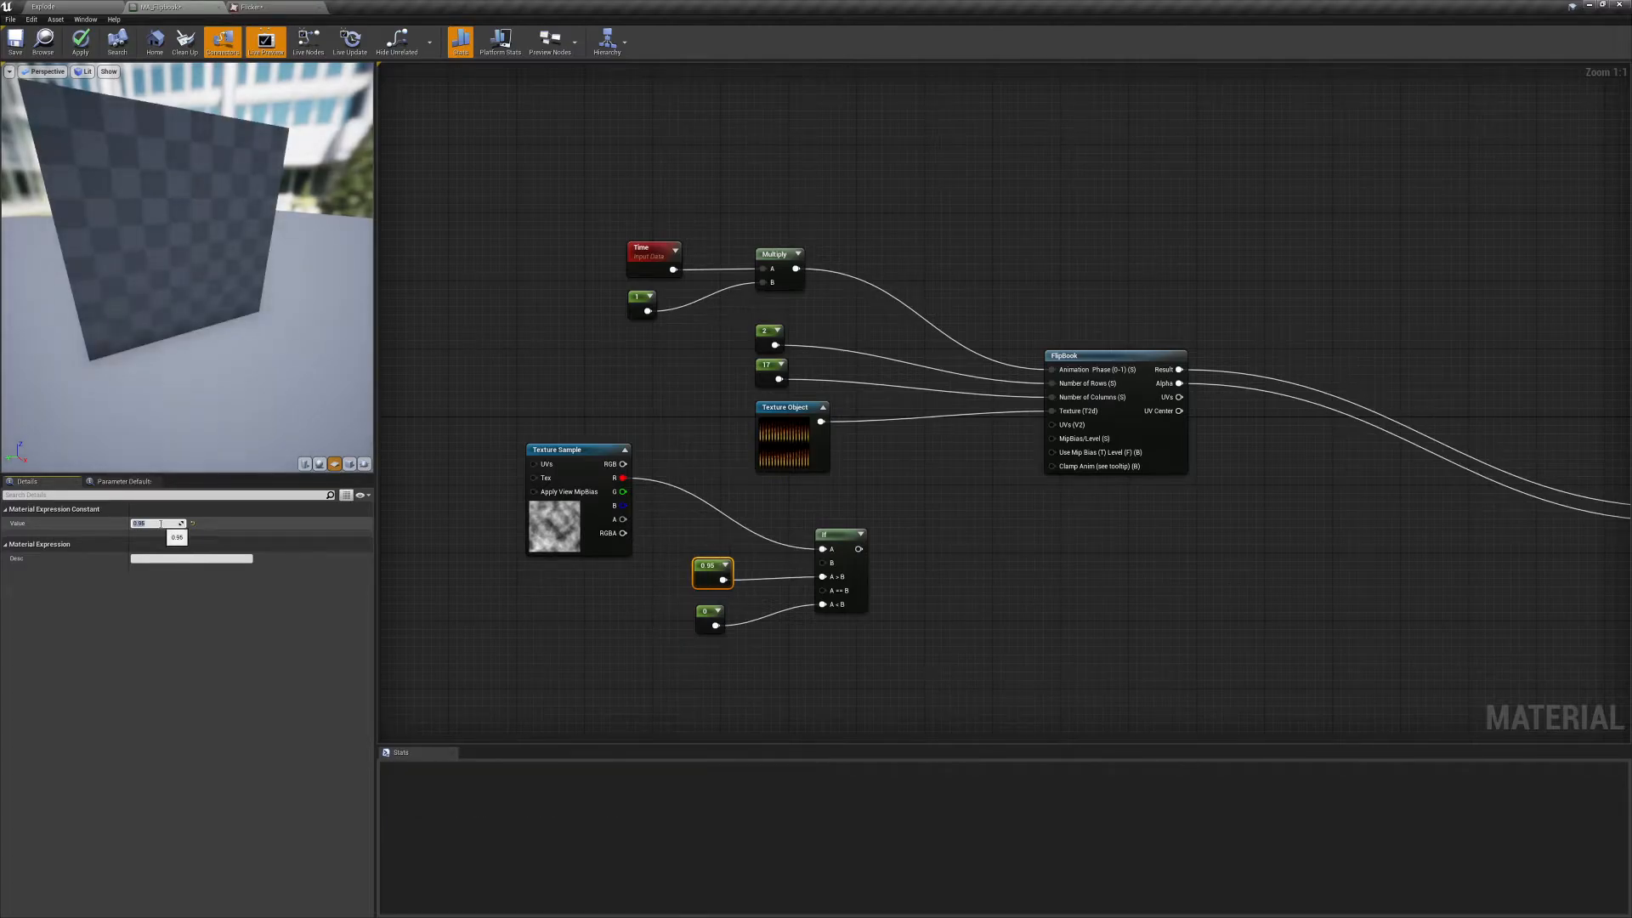
left_click(717, 618)
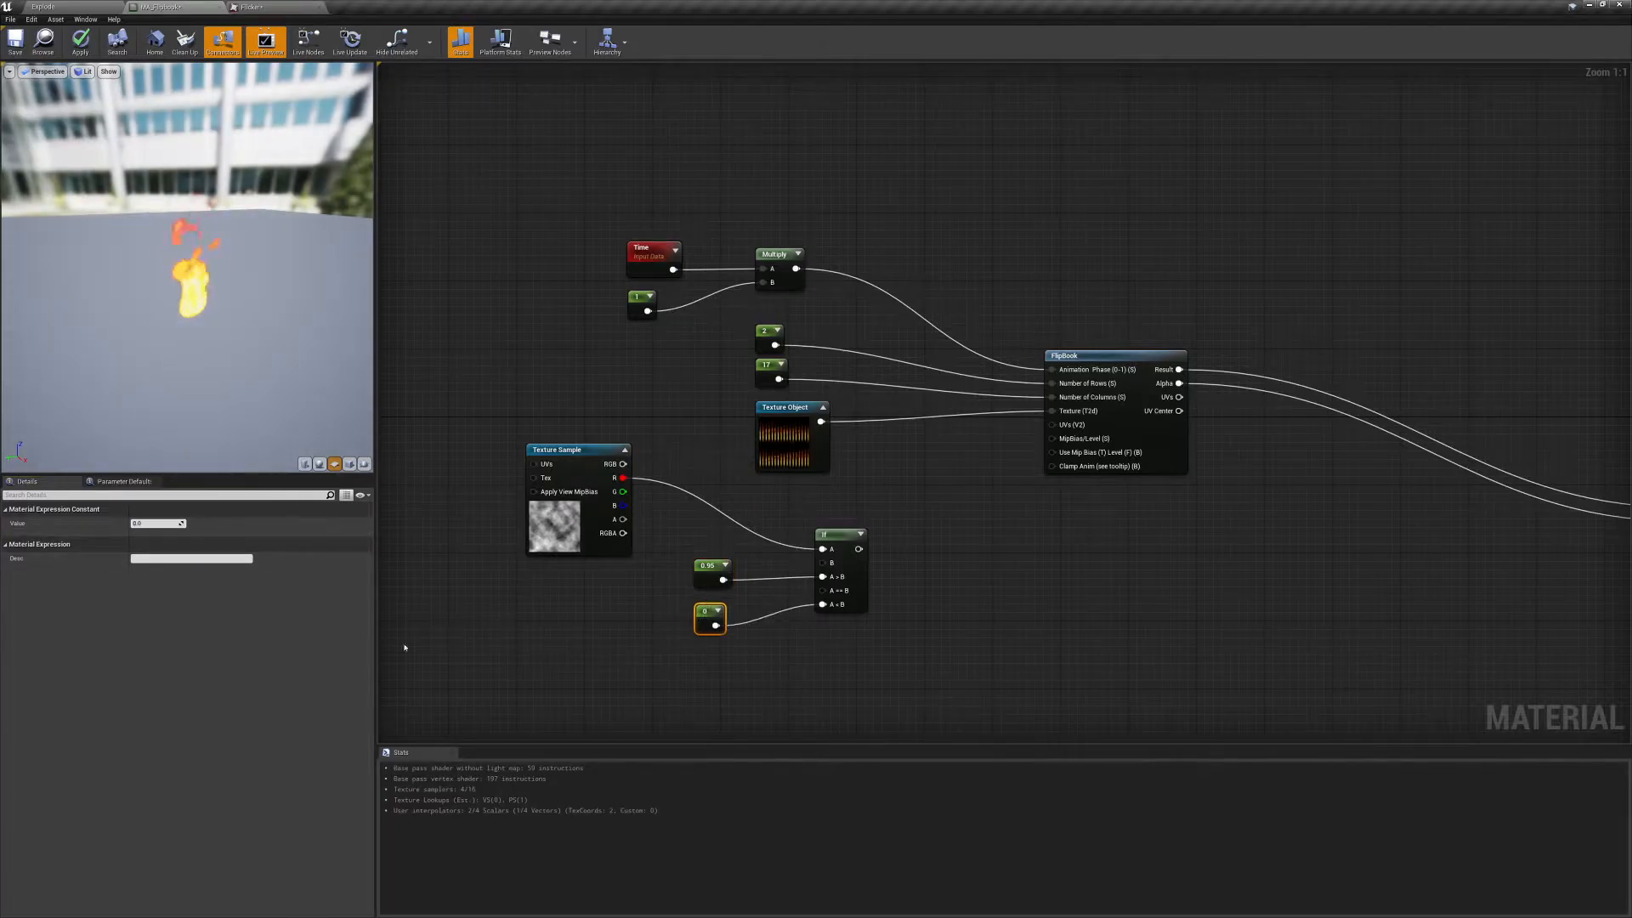
left_click(160, 524)
type(".05")
key("Return")
Add a Panner node beside the noise Texture Sample and connect its output to the sample's UVs input.
right_click_drag(496, 486, 538, 513)
right_click(544, 520)
type("pi")
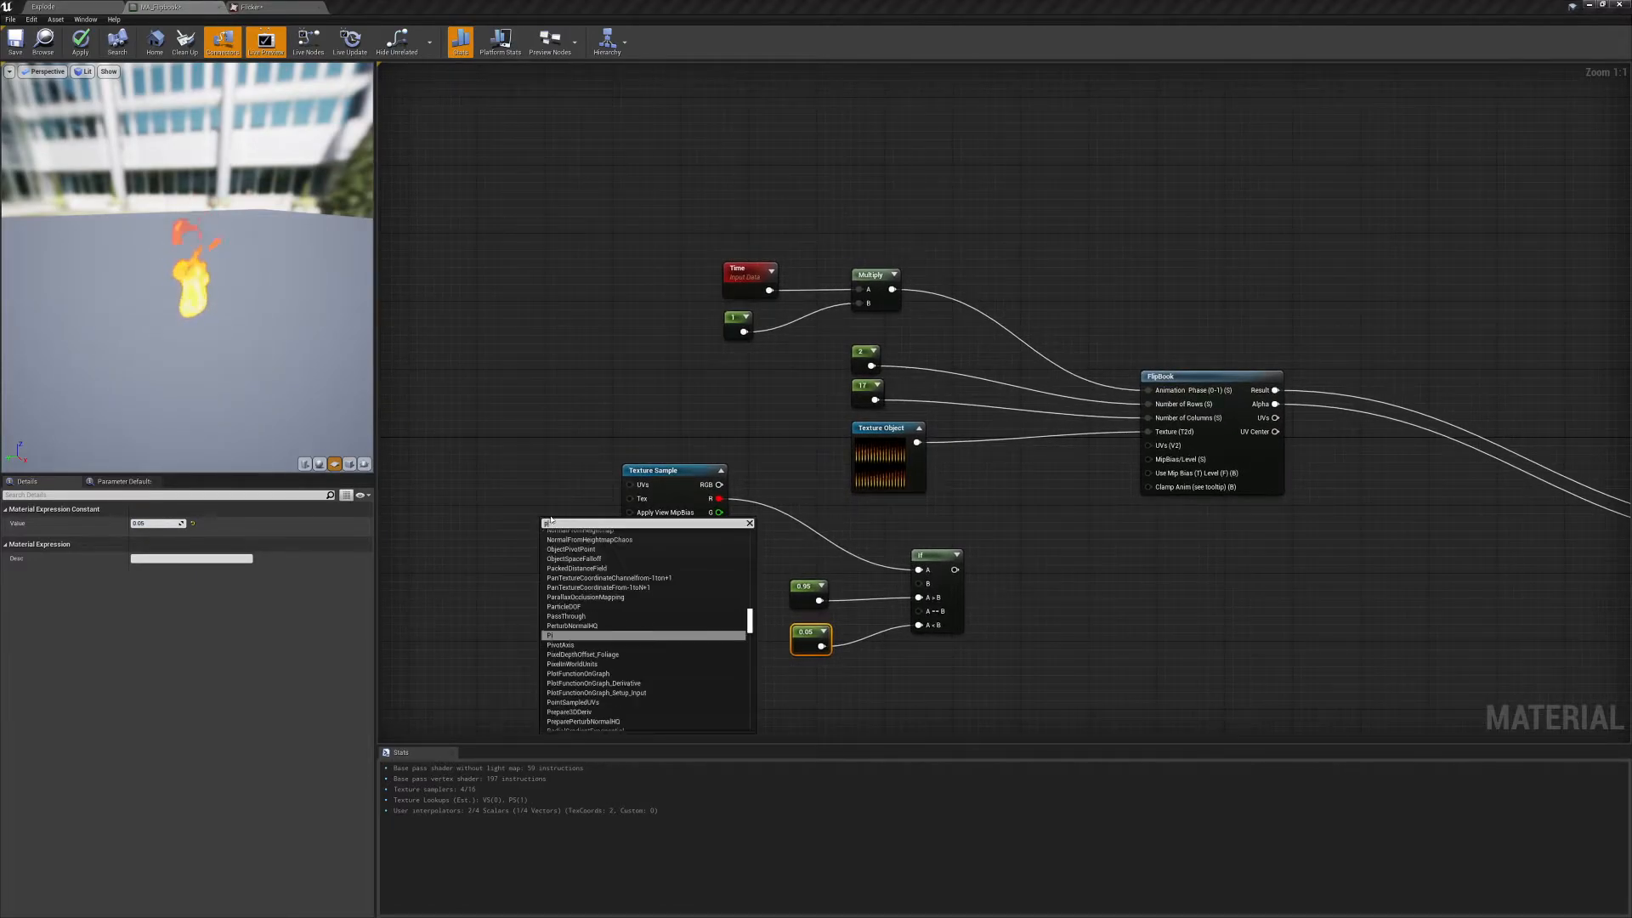
key("BackSpace")
key("BackSpace")
type("panner")
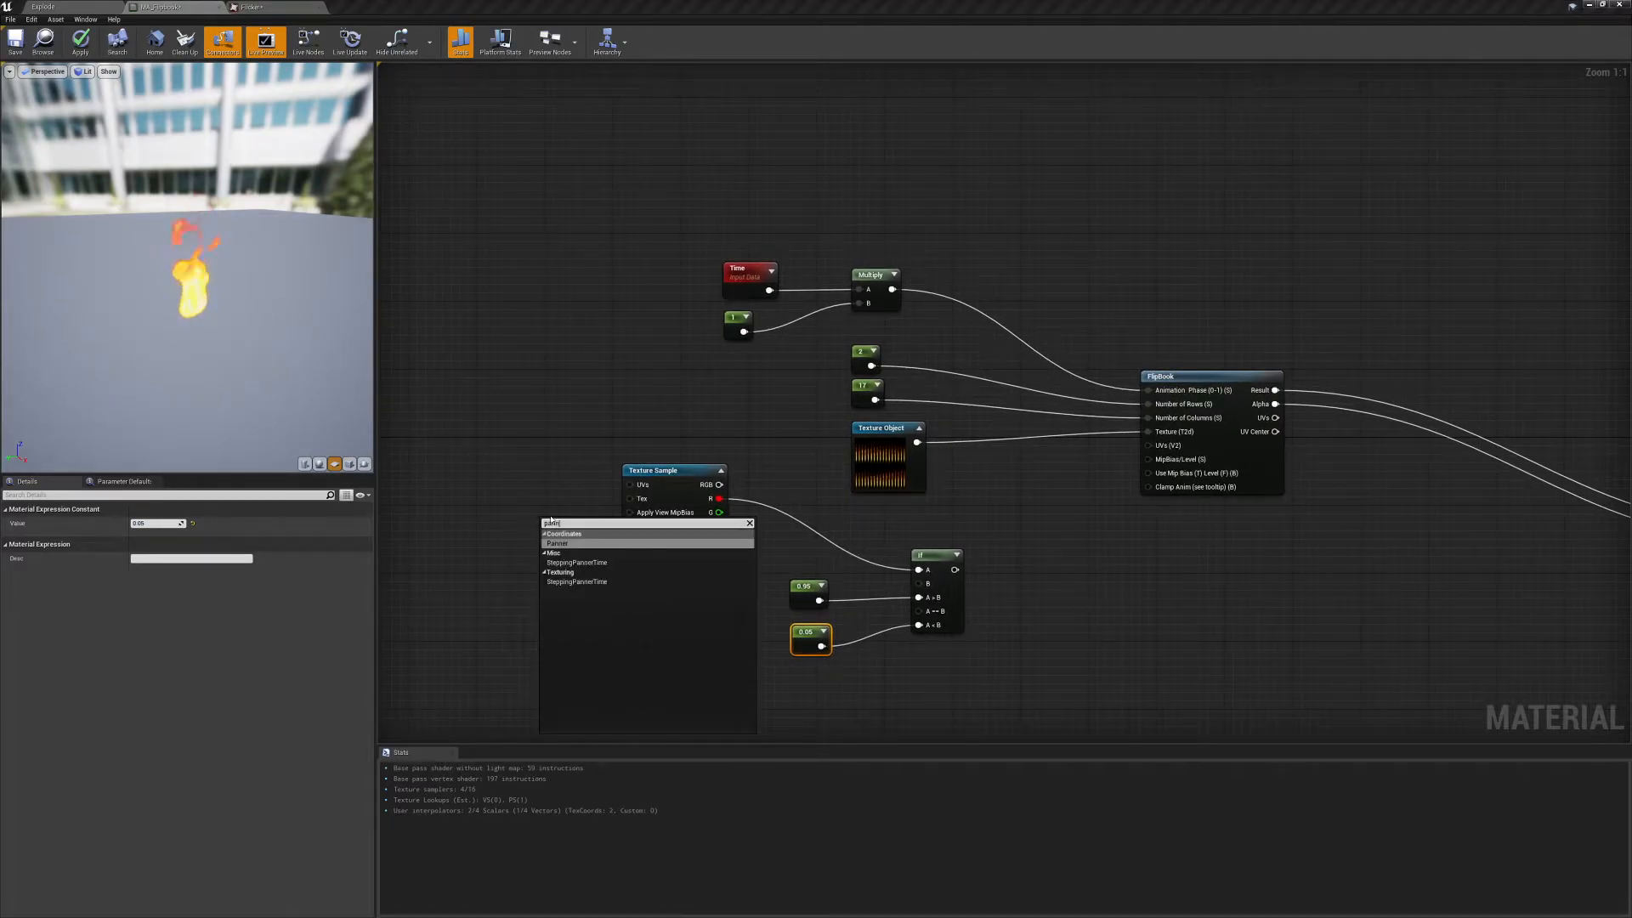
key("Return")
left_click_drag(596, 537, 630, 484)
Turn on Live Nodes and line the Panner up with the noise Texture Sample.
left_click(308, 40)
left_click_drag(559, 523, 539, 470)
left_click(645, 472)
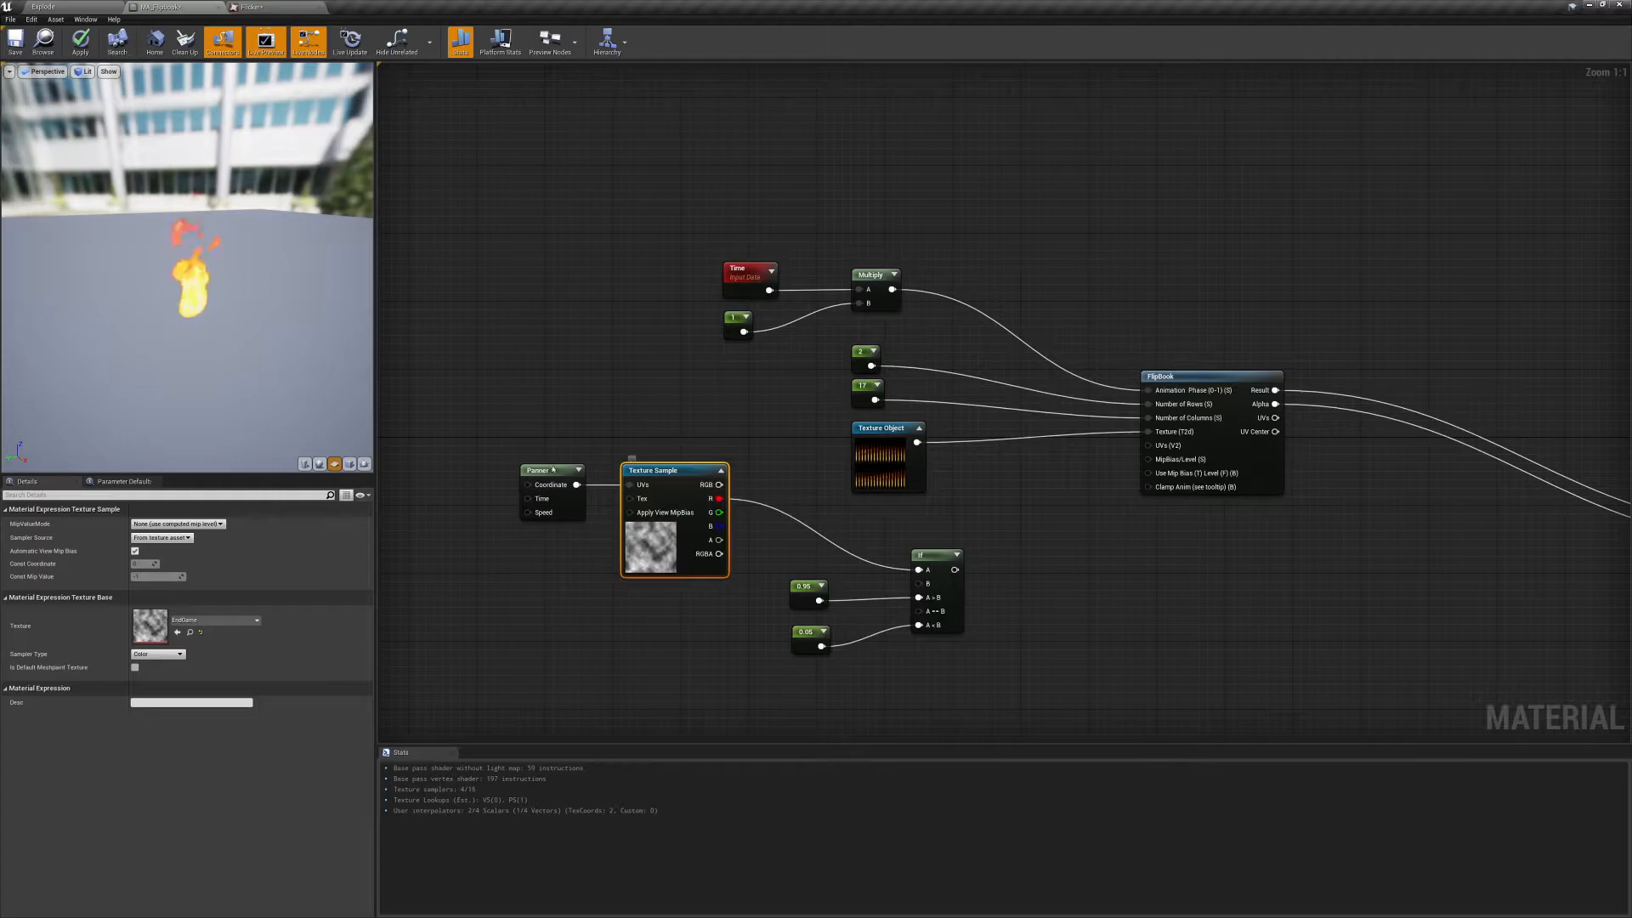
Set the Panner's Speed X to 0.5.
left_click(555, 468)
left_click(154, 522)
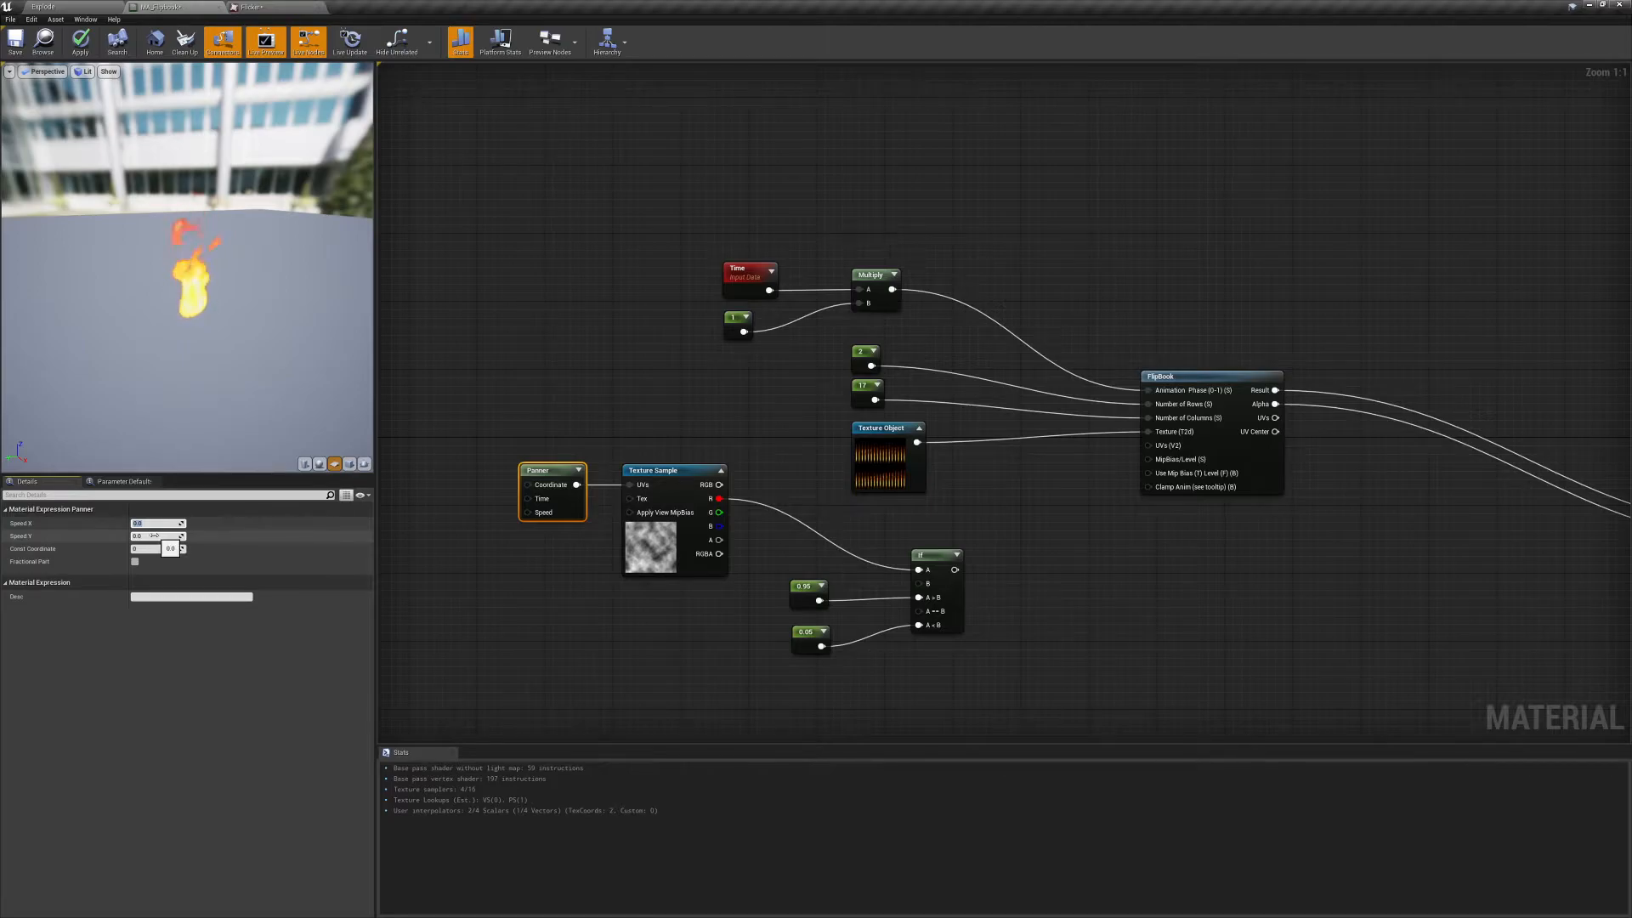
type("0.5")
key("Return")
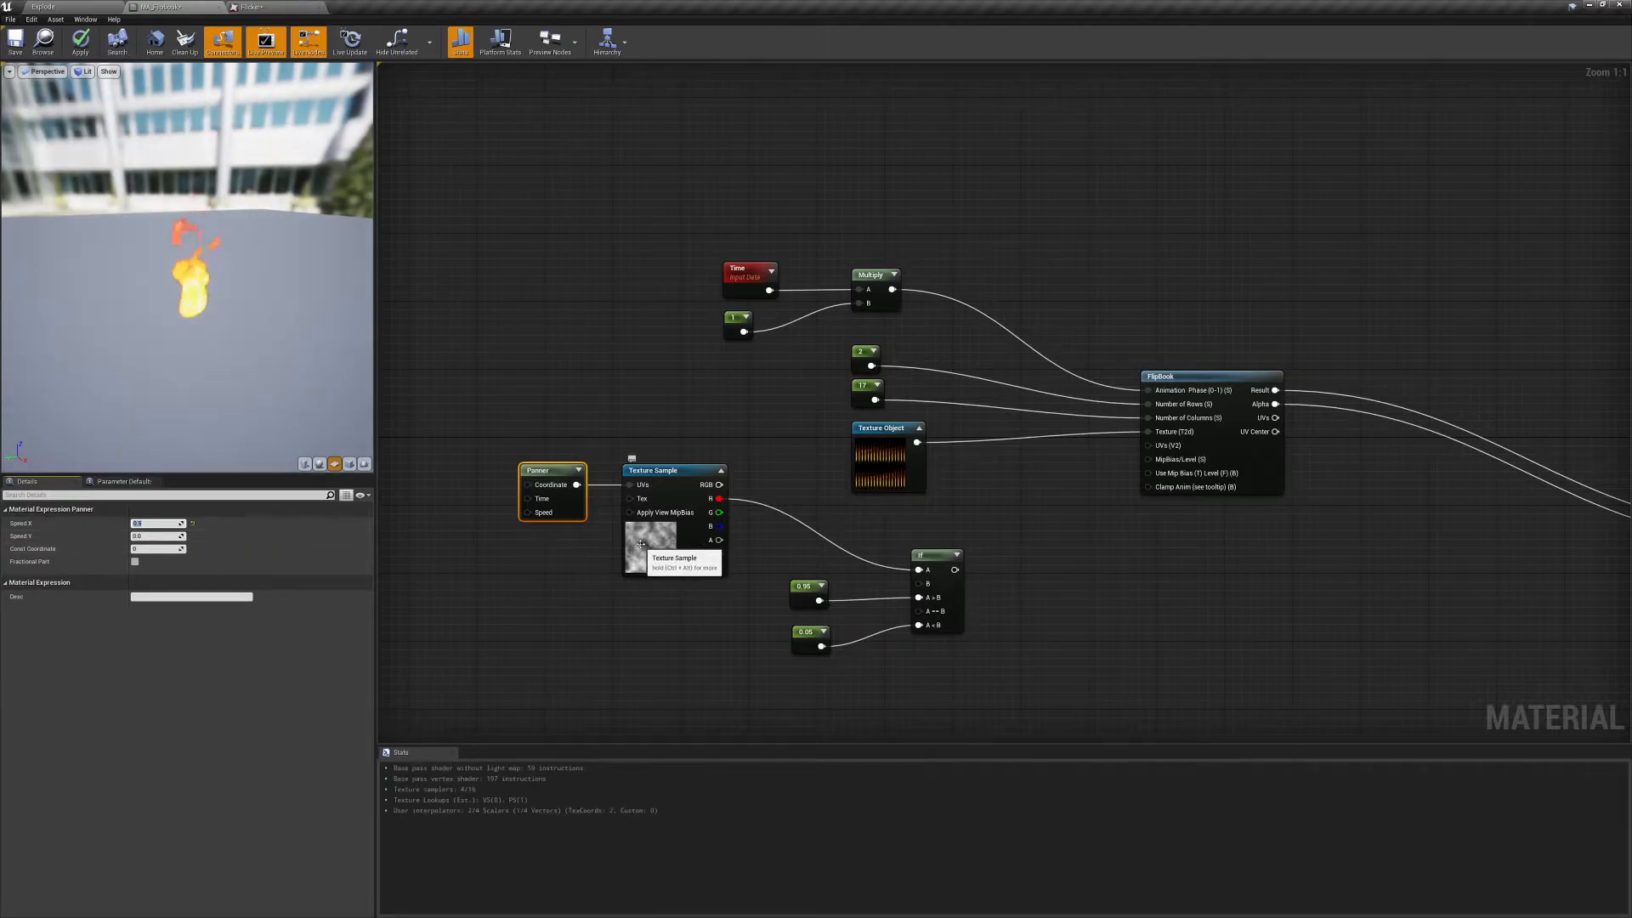
left_click(721, 471)
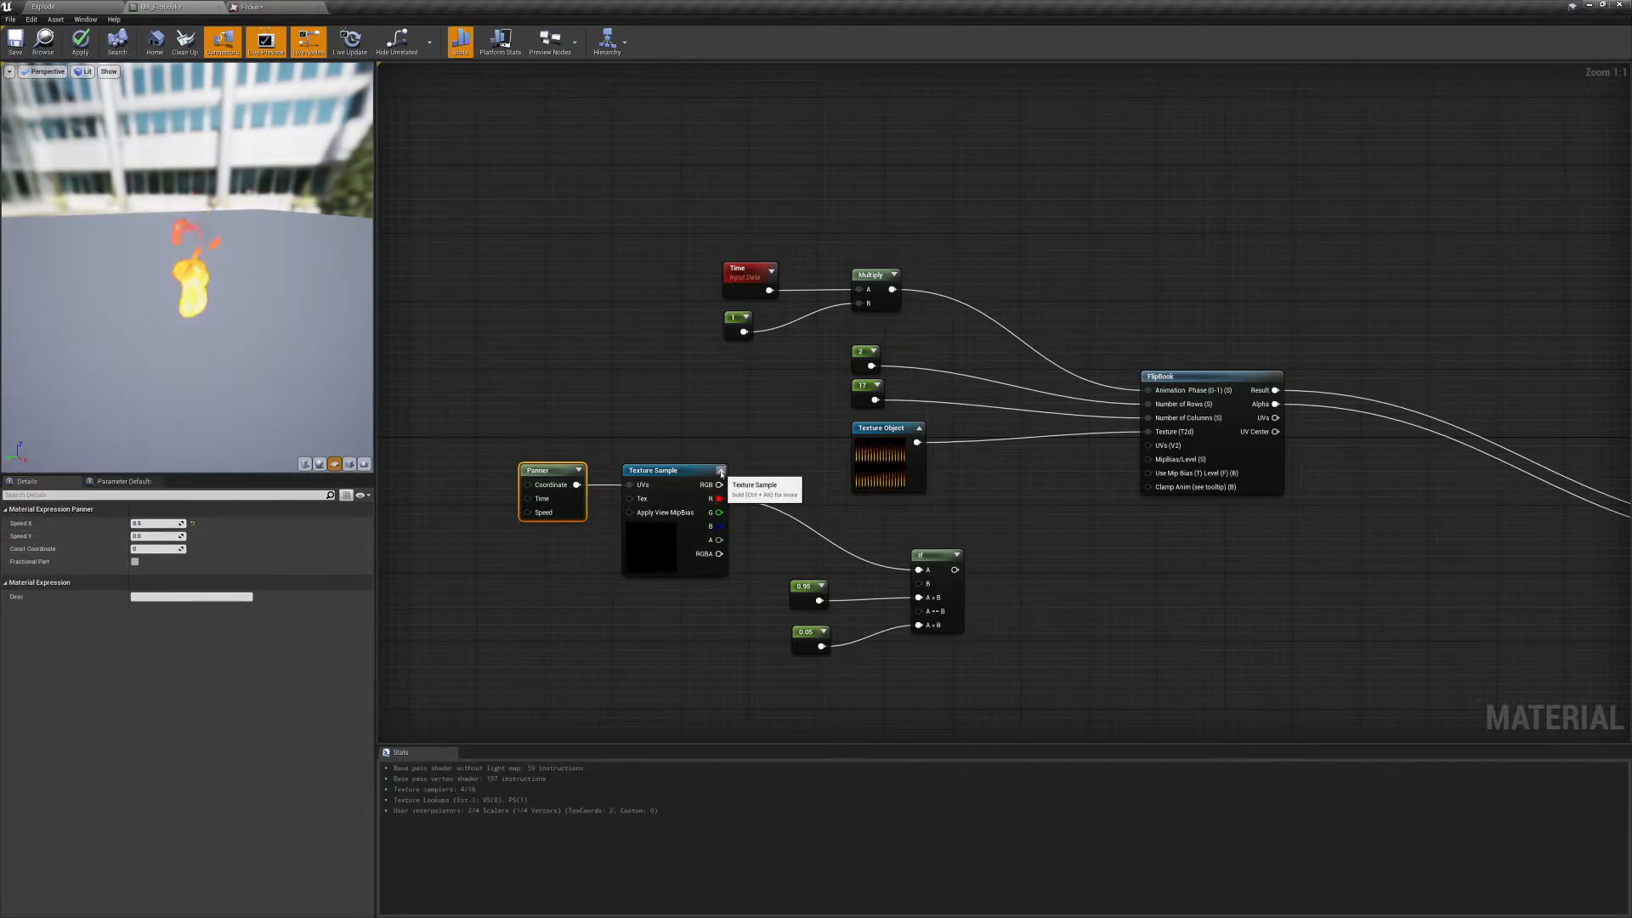
Set the Panner's Speed X to 0.25 and apply the material changes.
left_click(152, 524)
type("0.25")
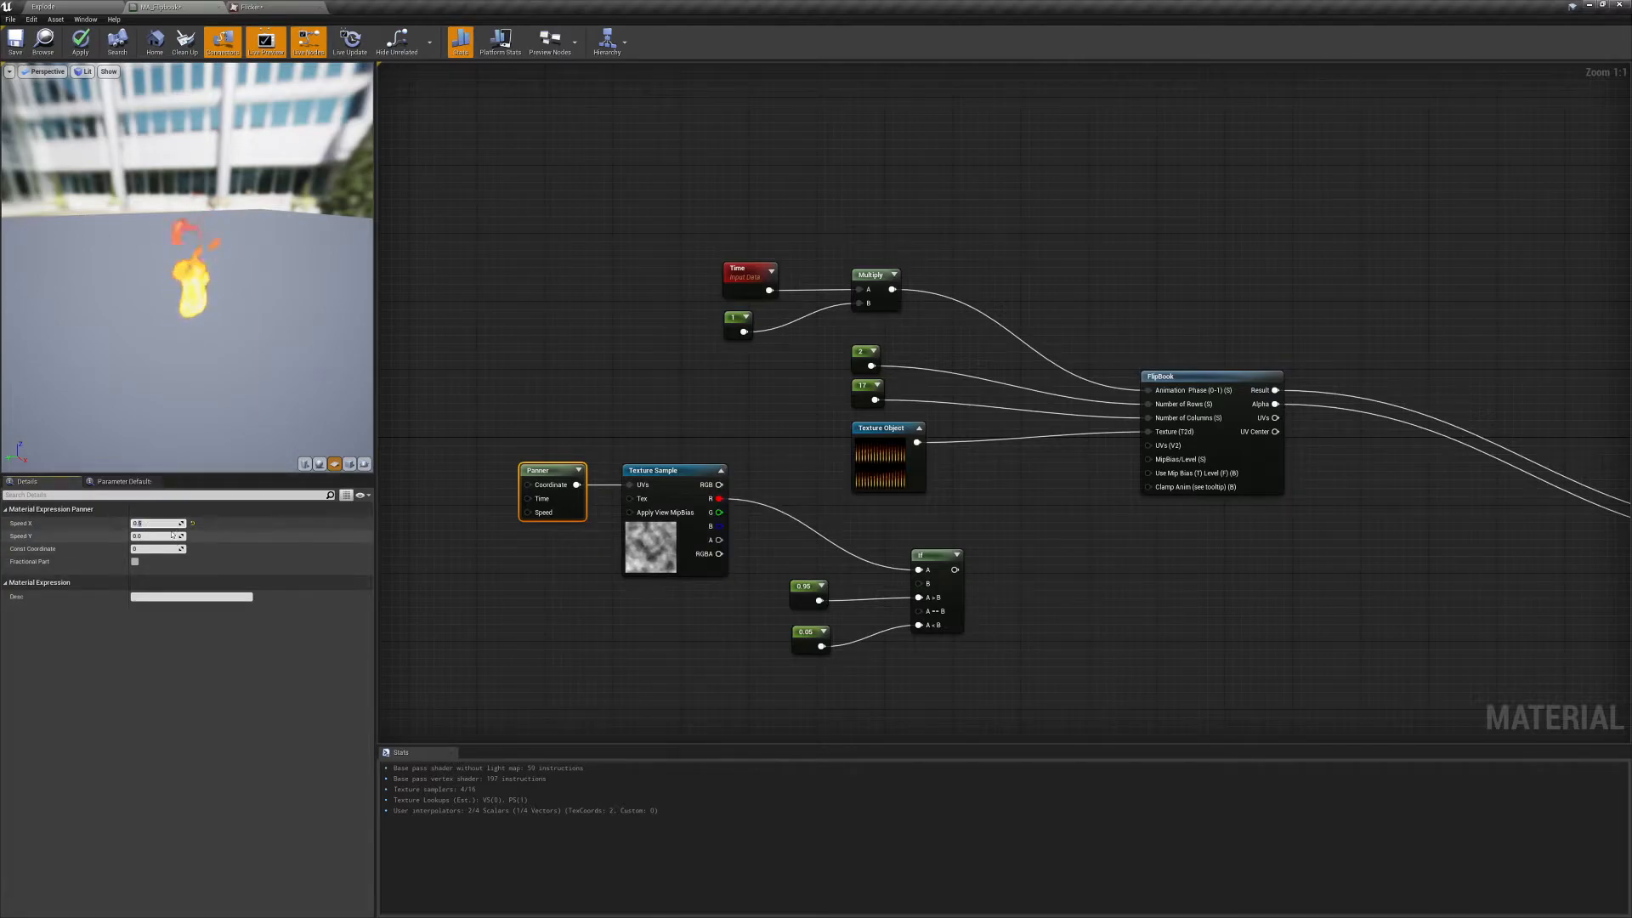
key("Return")
left_click(94, 46)
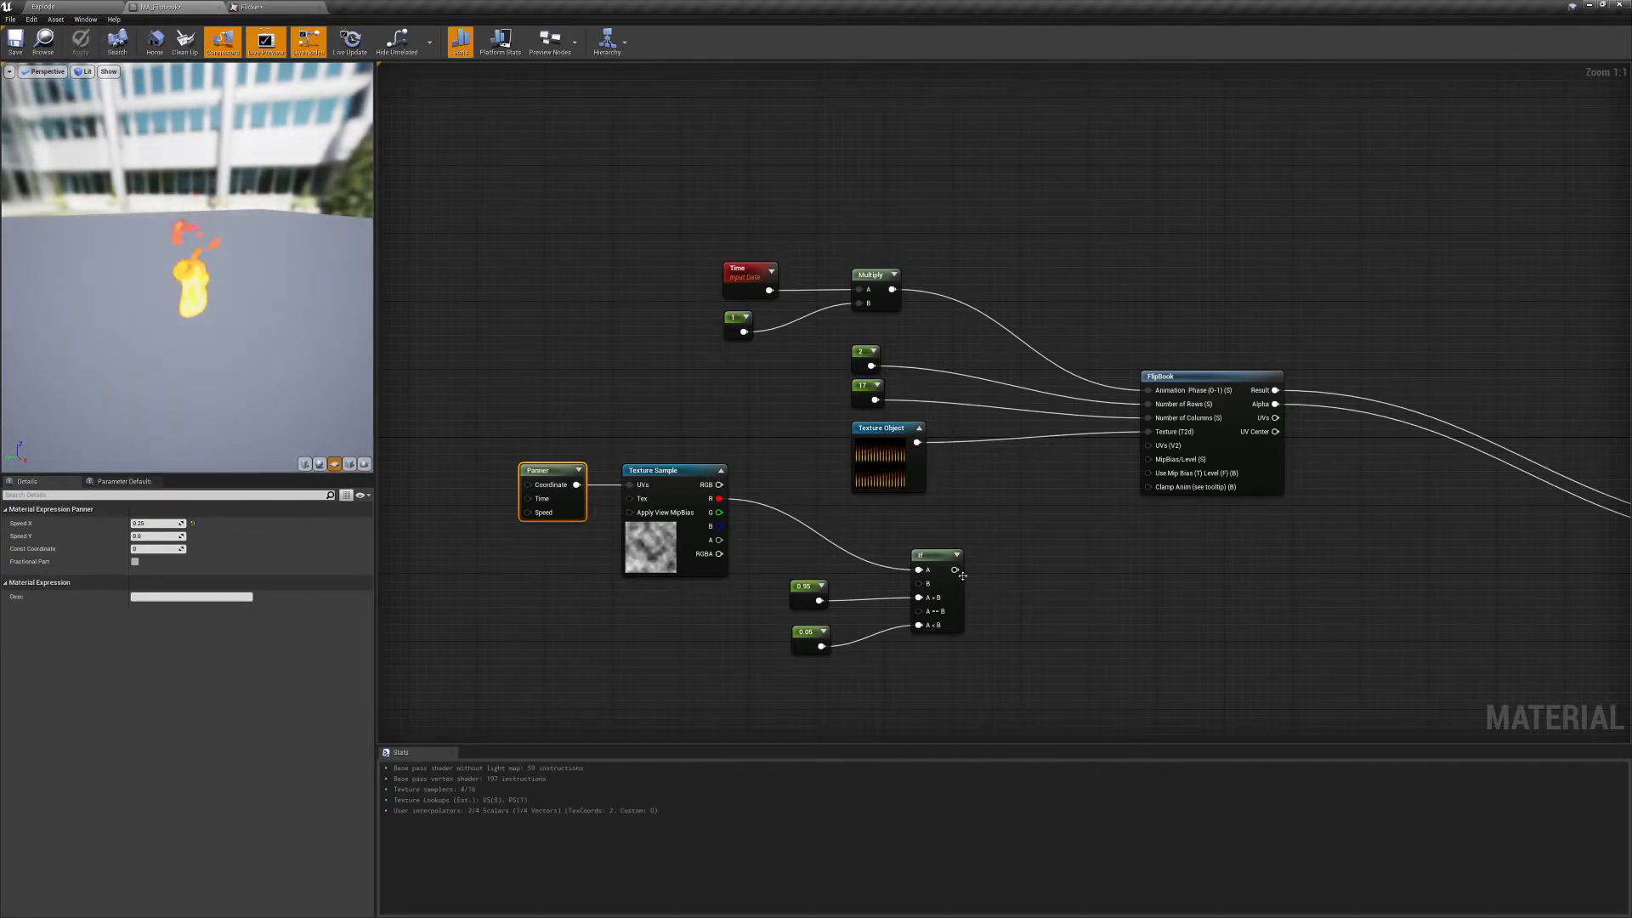
Try feeding the If node's output directly into the FlipBook's UVs input.
left_click_drag(954, 570, 1148, 445)
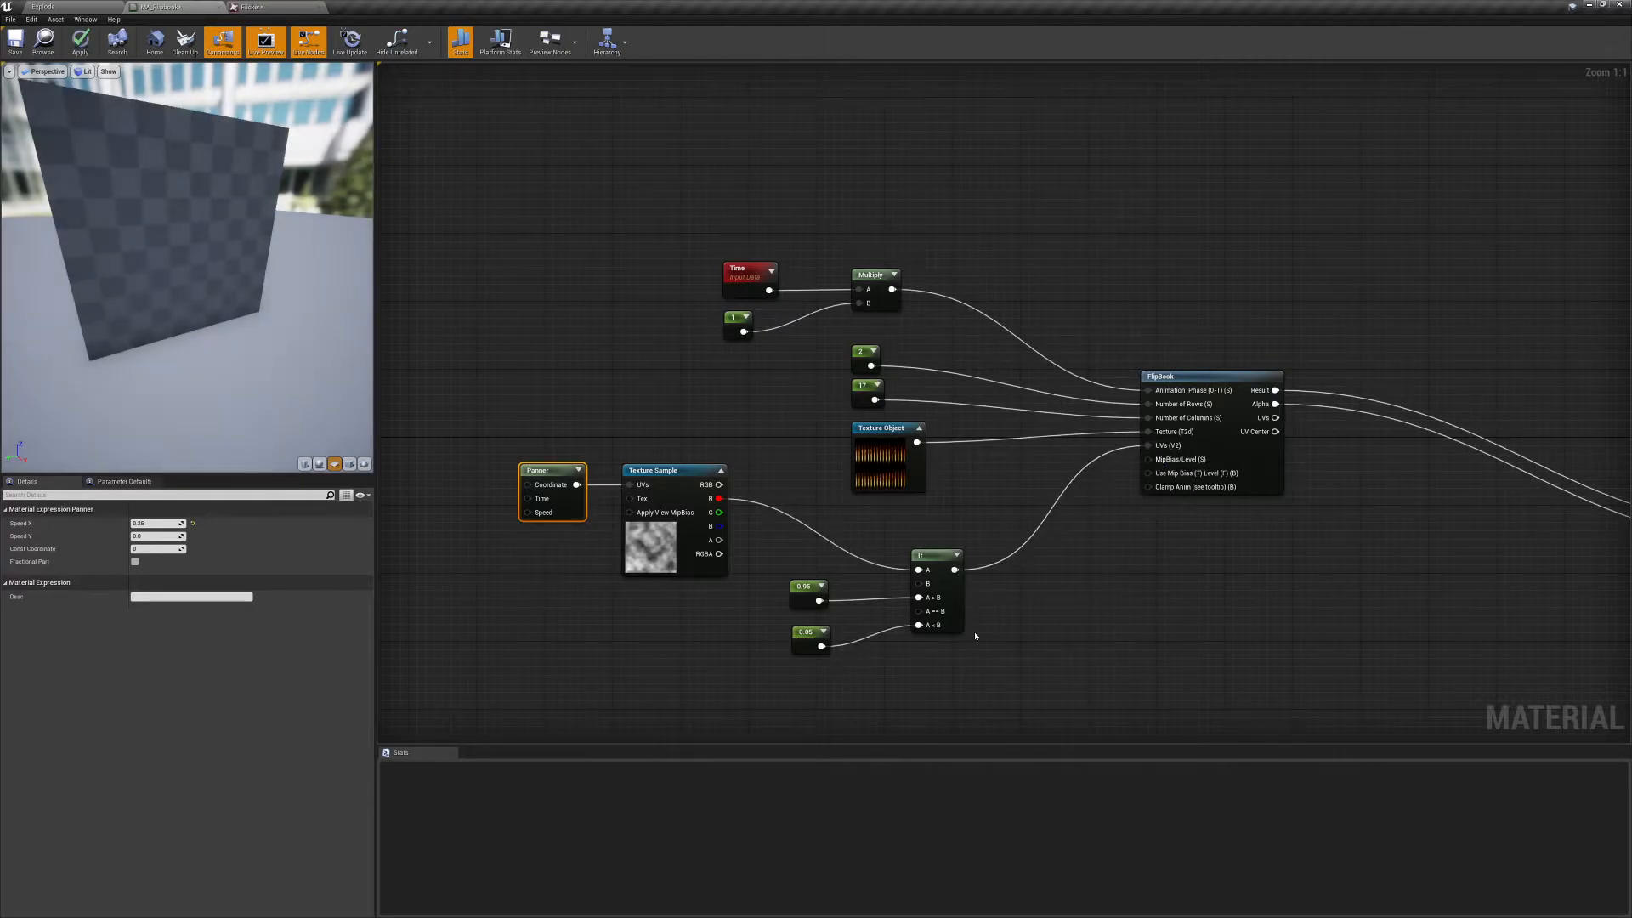
left_click(1147, 446, "alt")
left_click_drag(954, 570, 992, 573)
type("app")
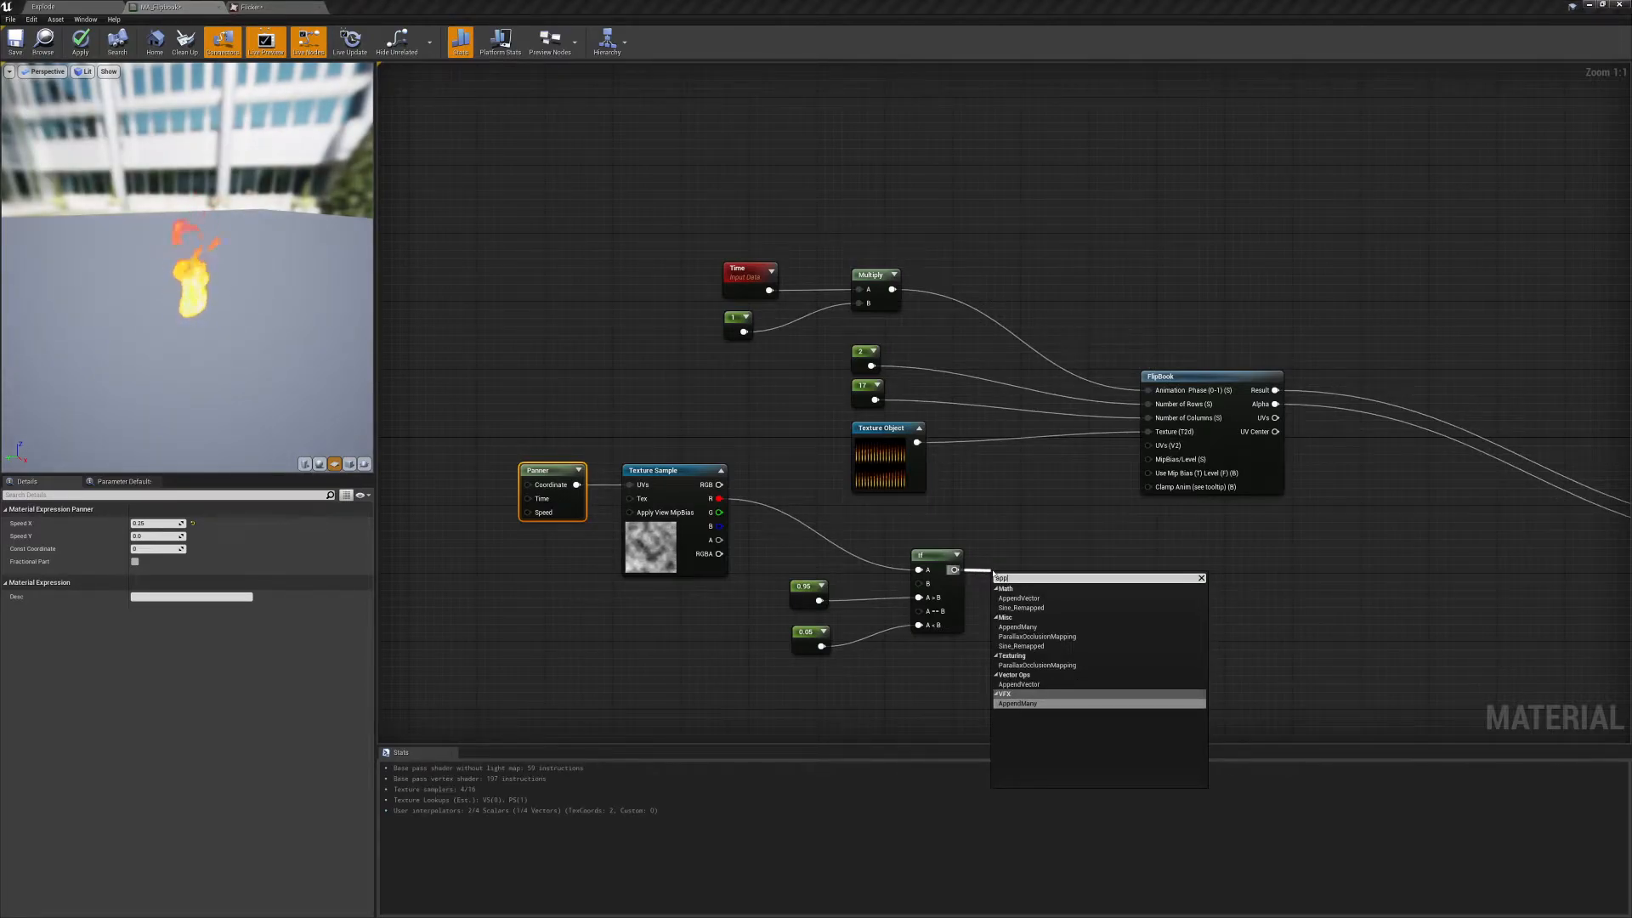
left_click(888, 725)
Create an Add node whose A input is fed by the If node's output.
left_click_drag(955, 569, 985, 588)
type("add")
key("Return")
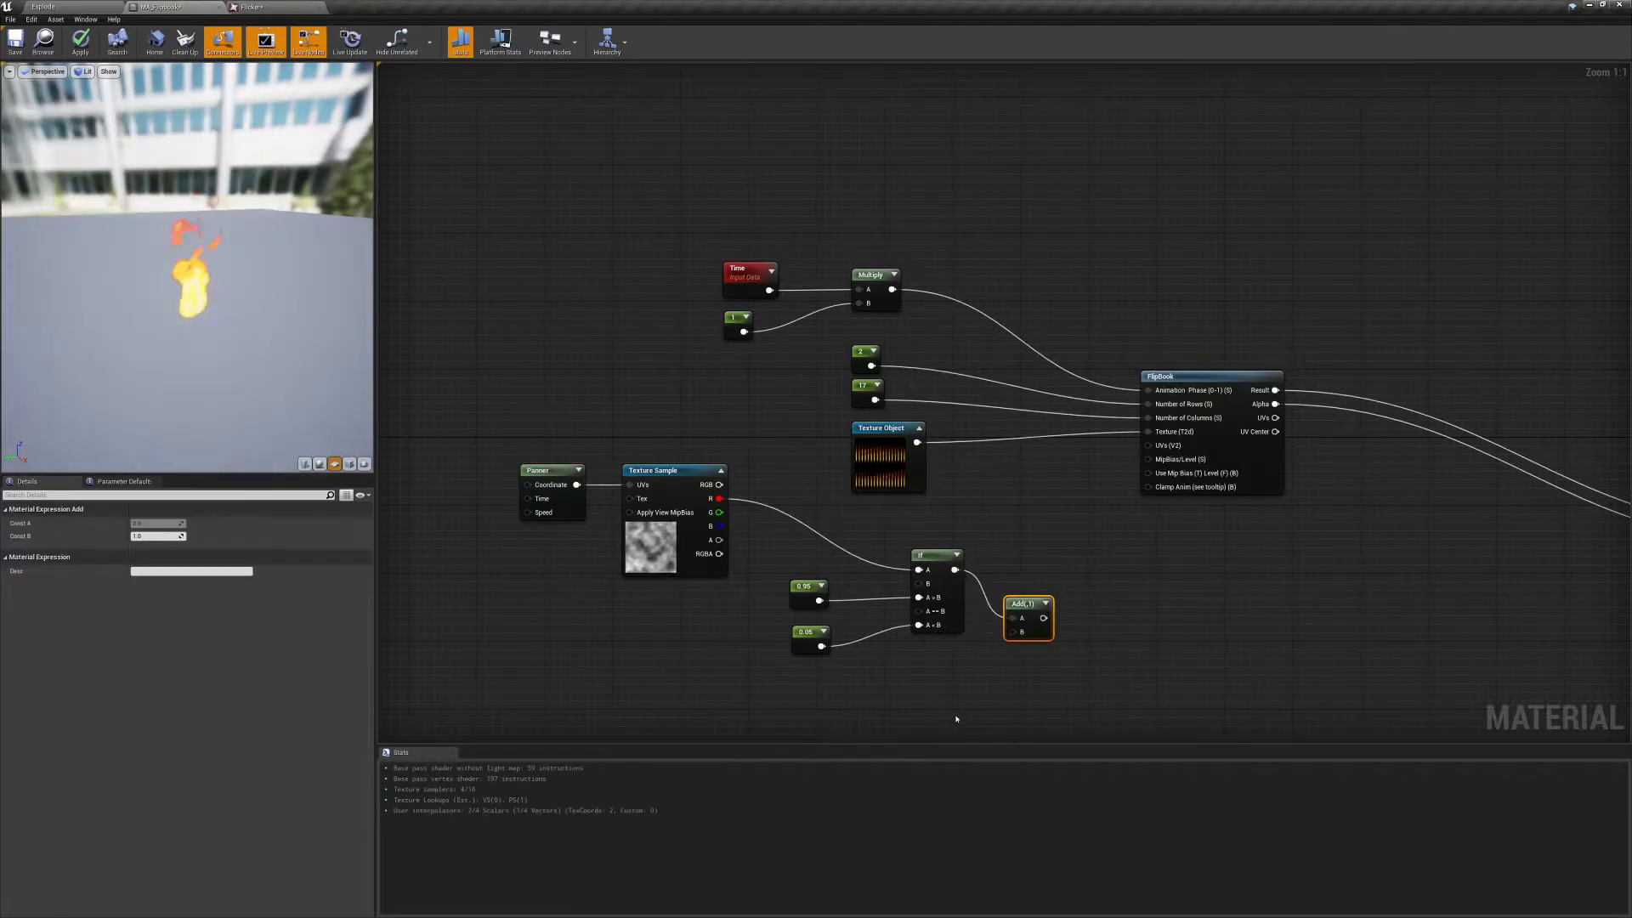
Add a Texture Coordinate node, connect it to the Add node's B input, and link the Add output to the FlipBook's UVs input.
right_click(933, 673)
type("coo")
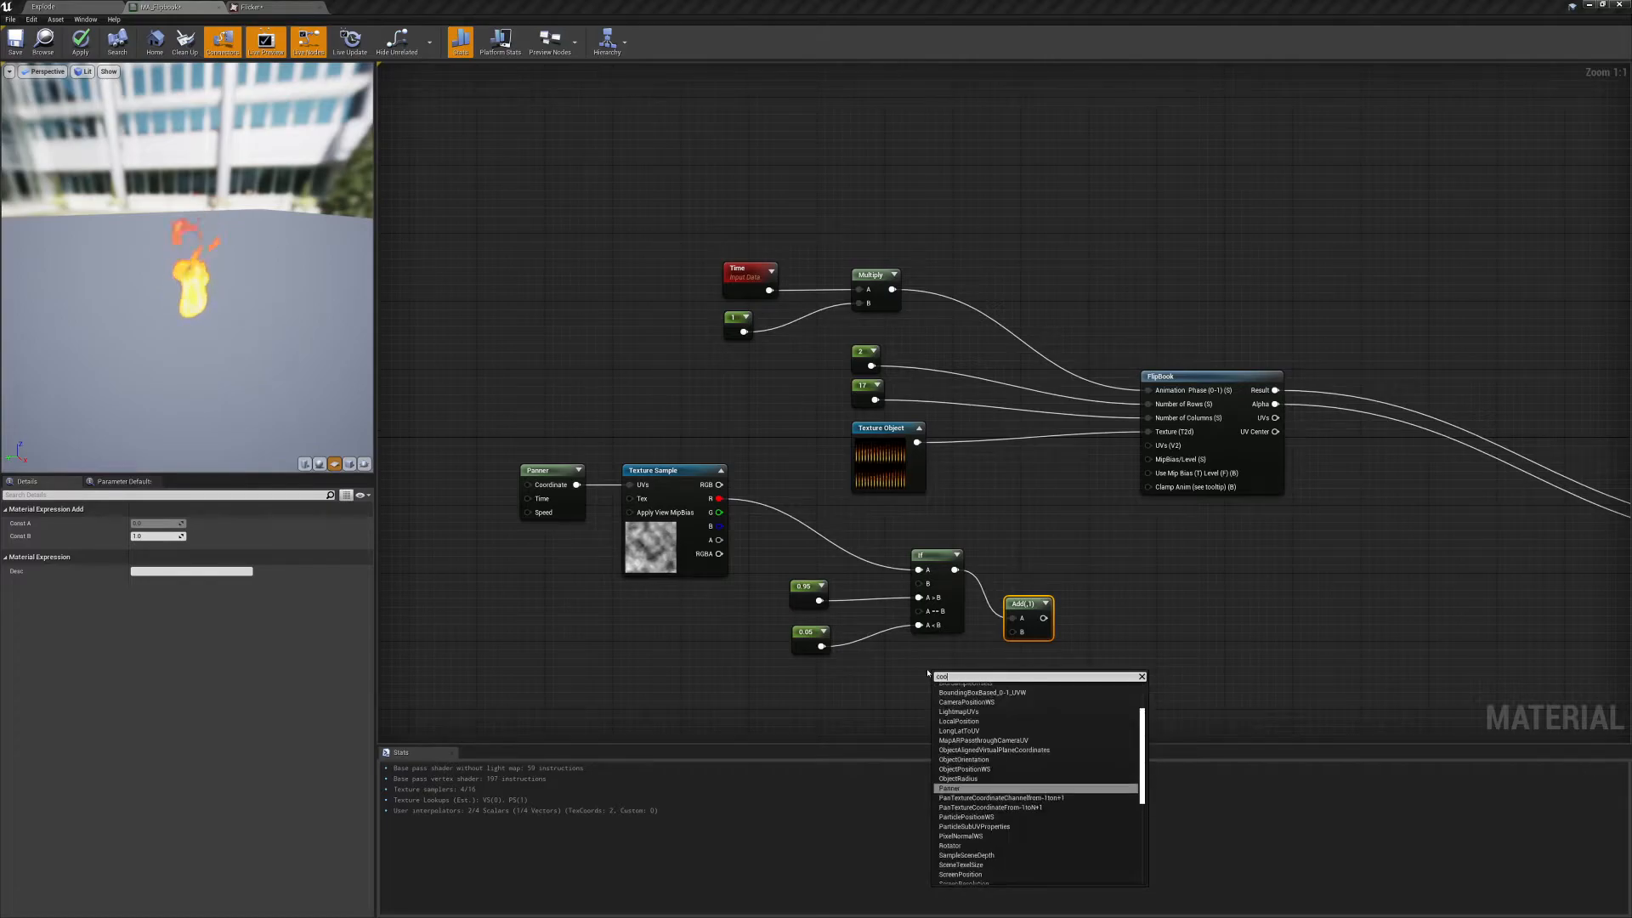
key("BackSpace")
key("BackSpace")
key("BackSpace")
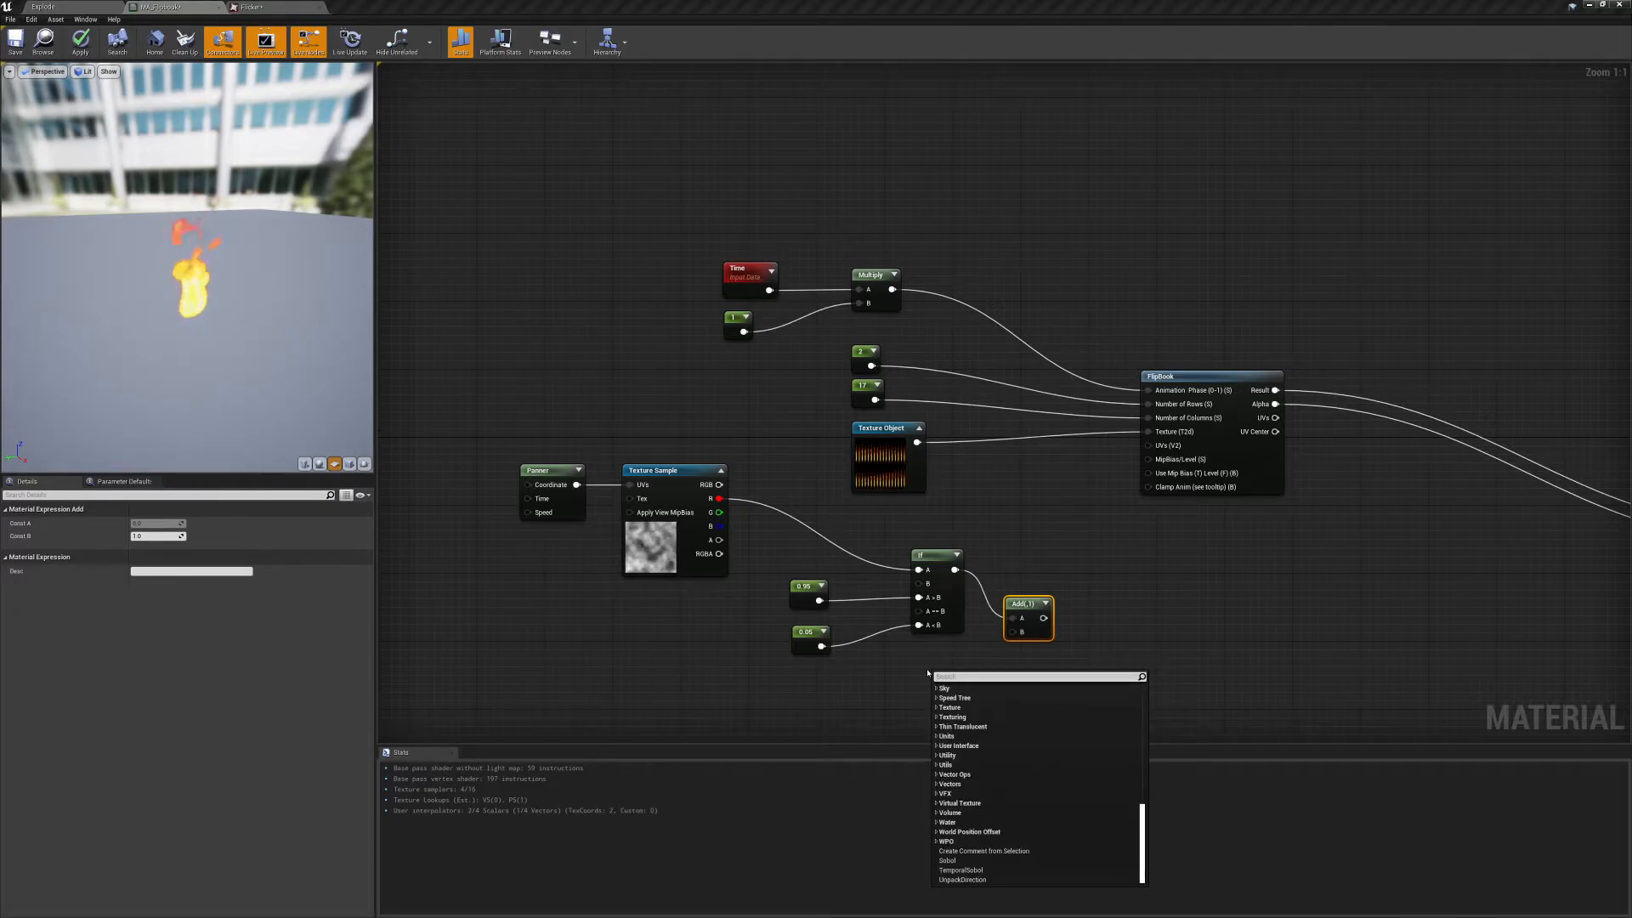
type("tex")
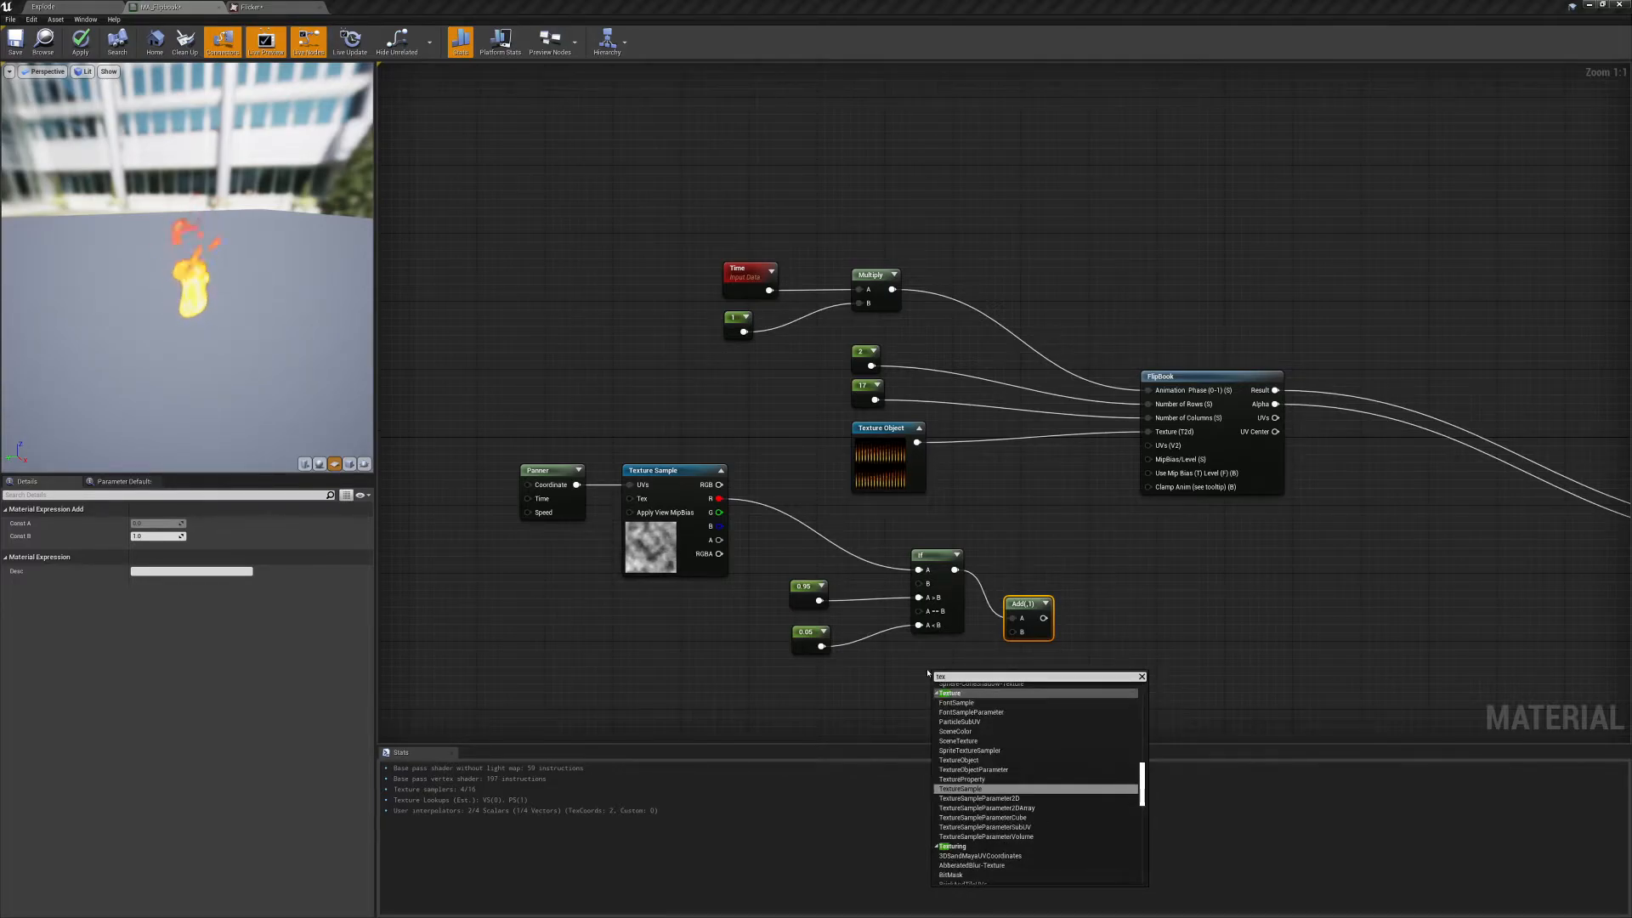
type("ture")
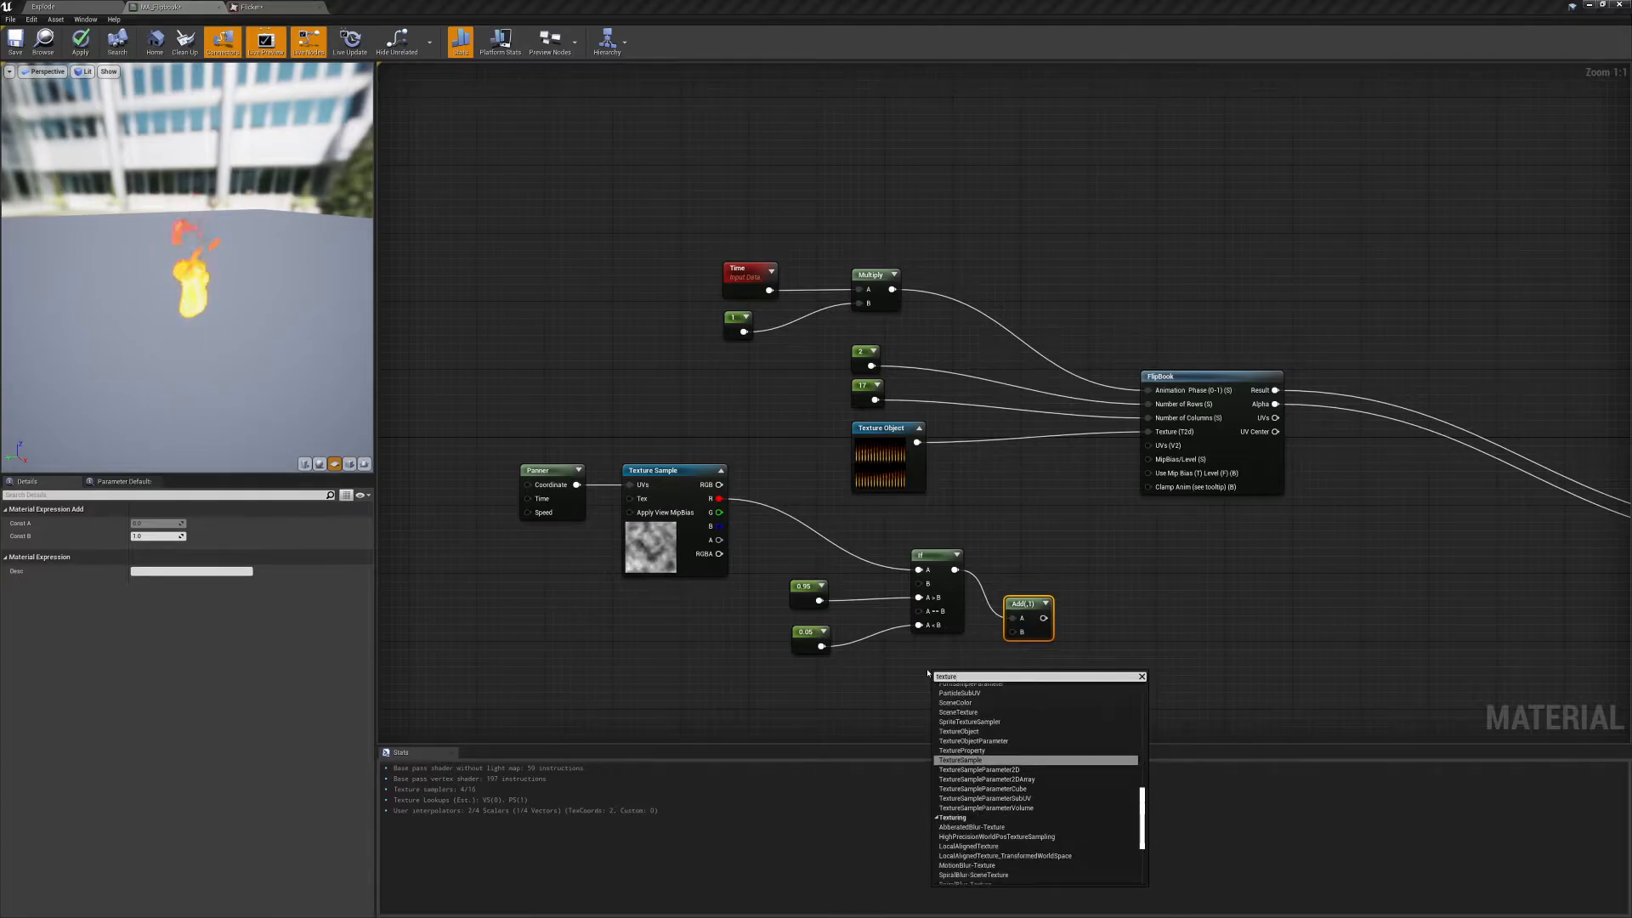
type("c")
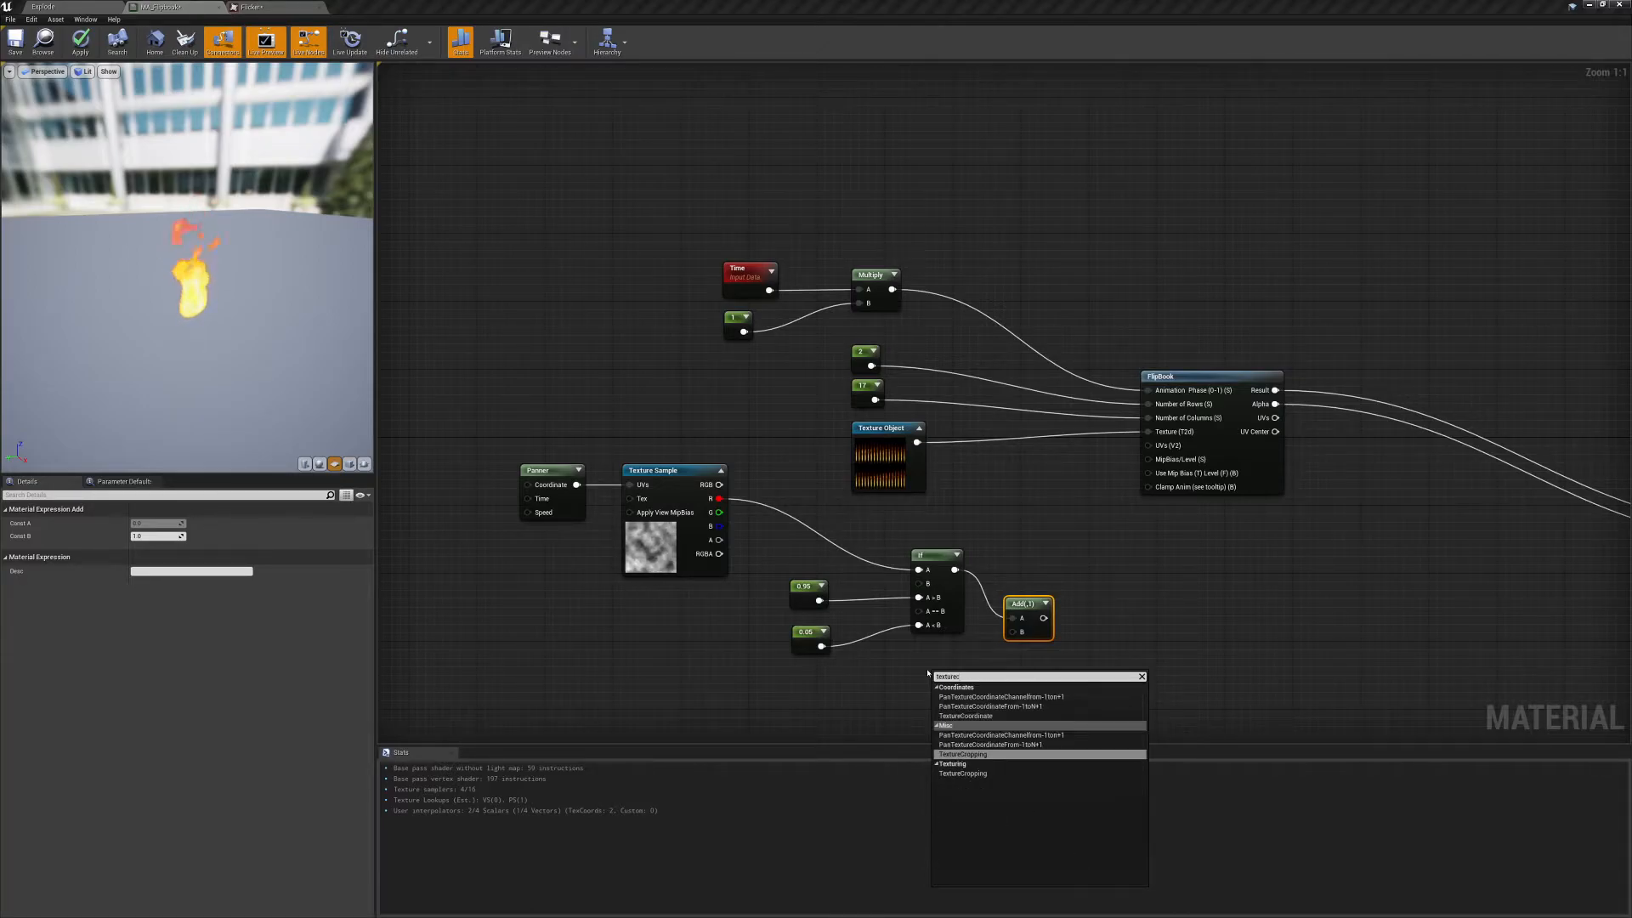
left_click(965, 716)
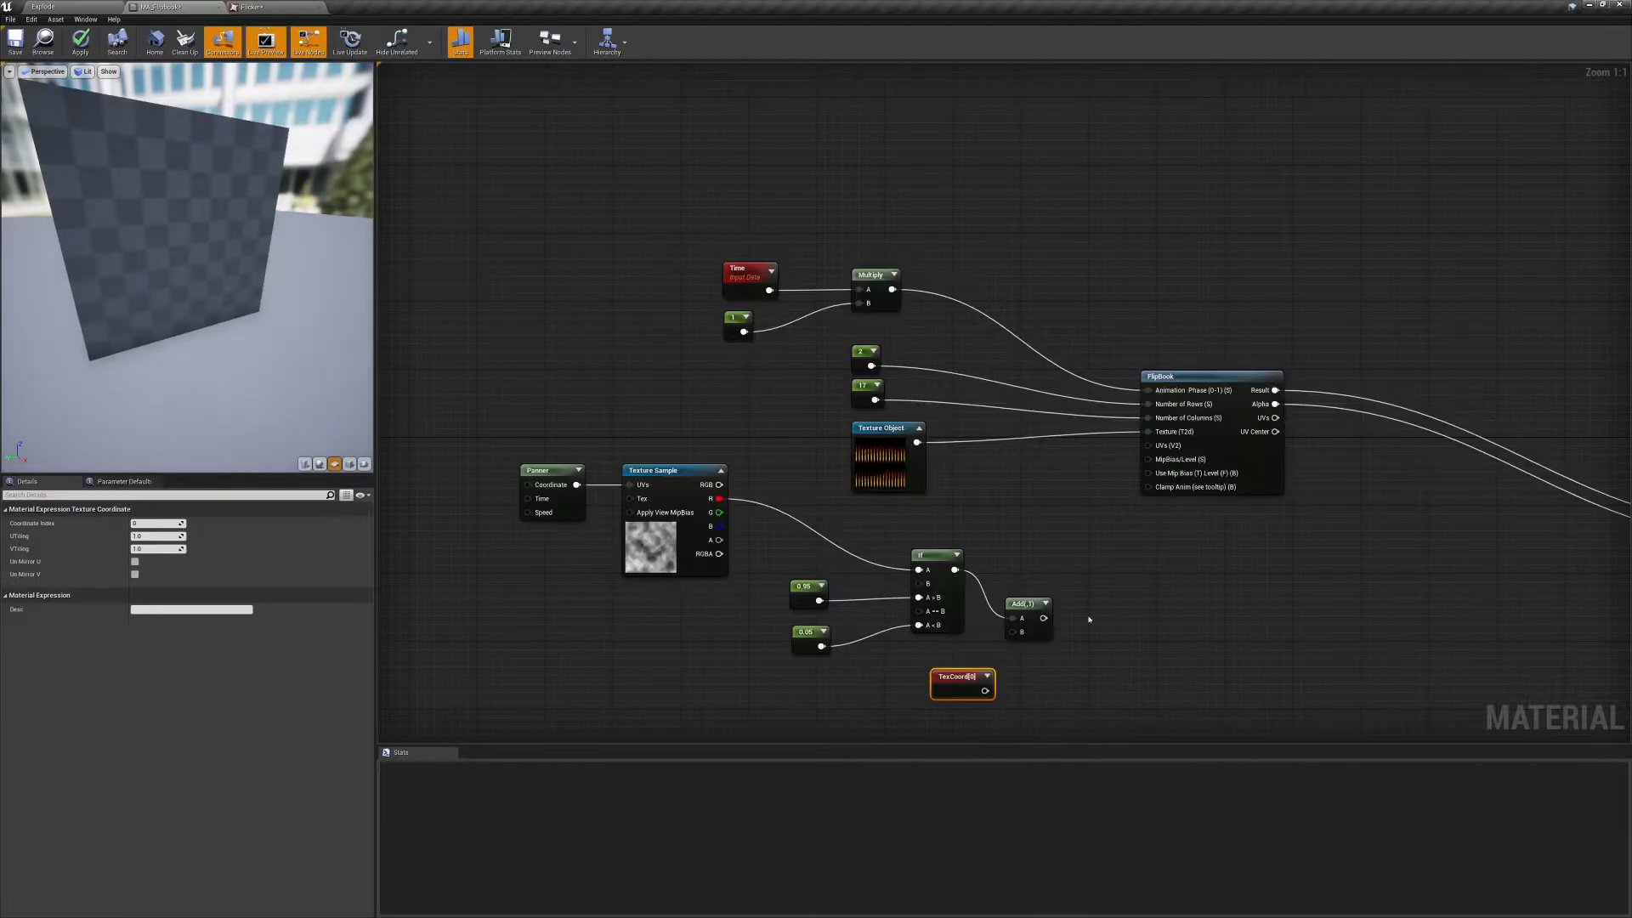
left_click_drag(985, 690, 1148, 446)
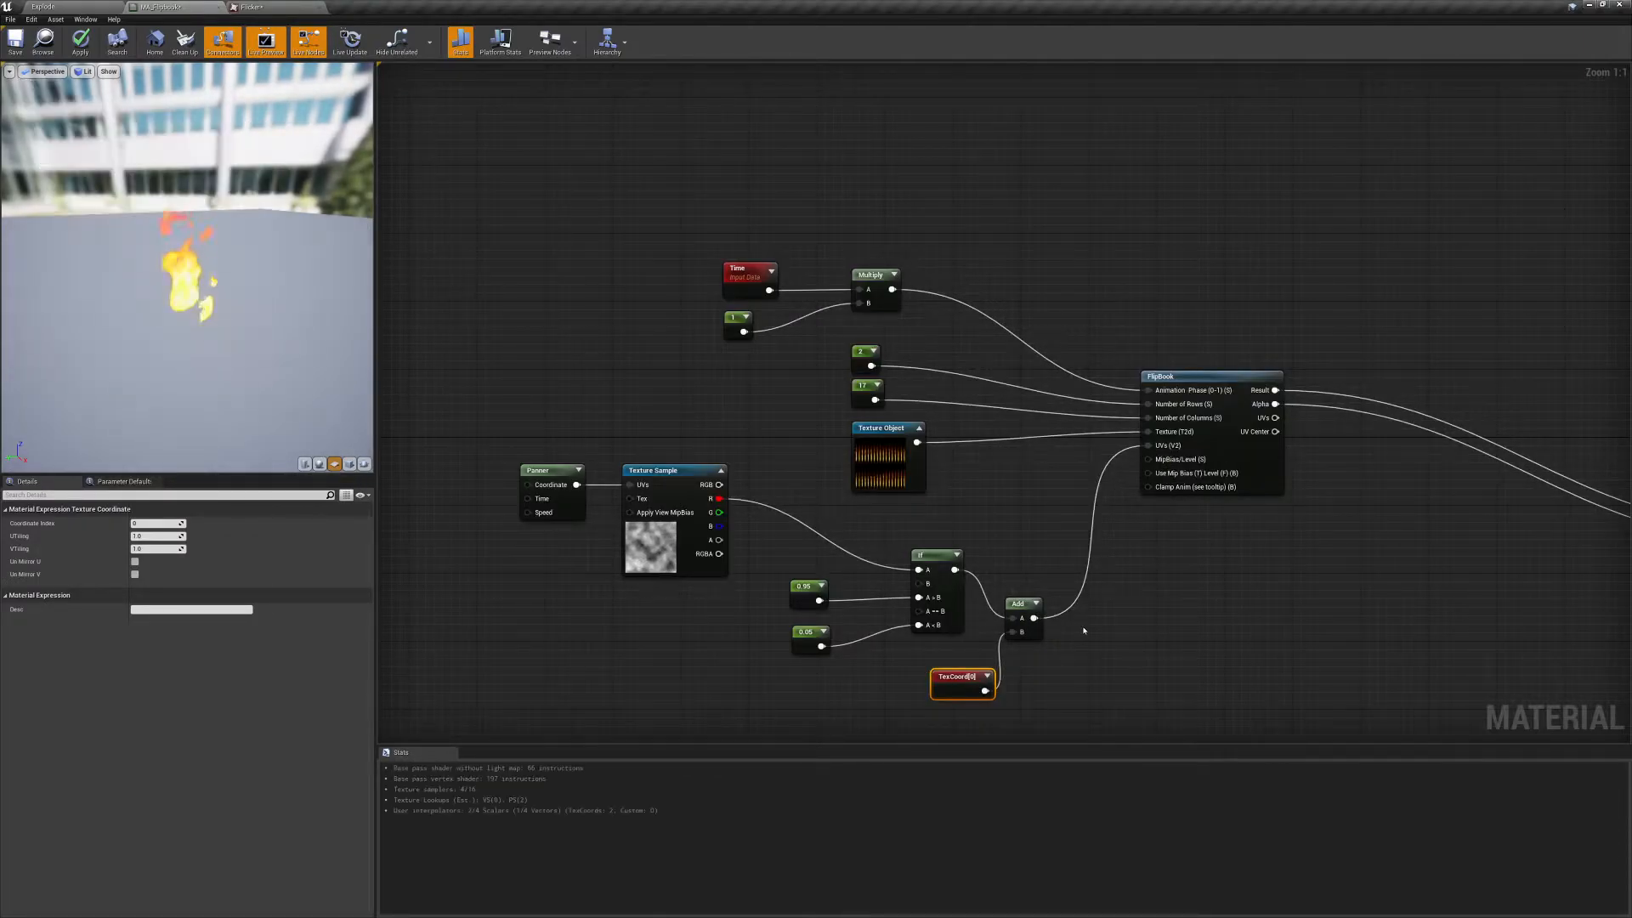
Set the Constant feeding the If node's A < B input to 0.01.
left_click_drag(212, 243, 170, 229)
scroll(213, 242, "up", 5)
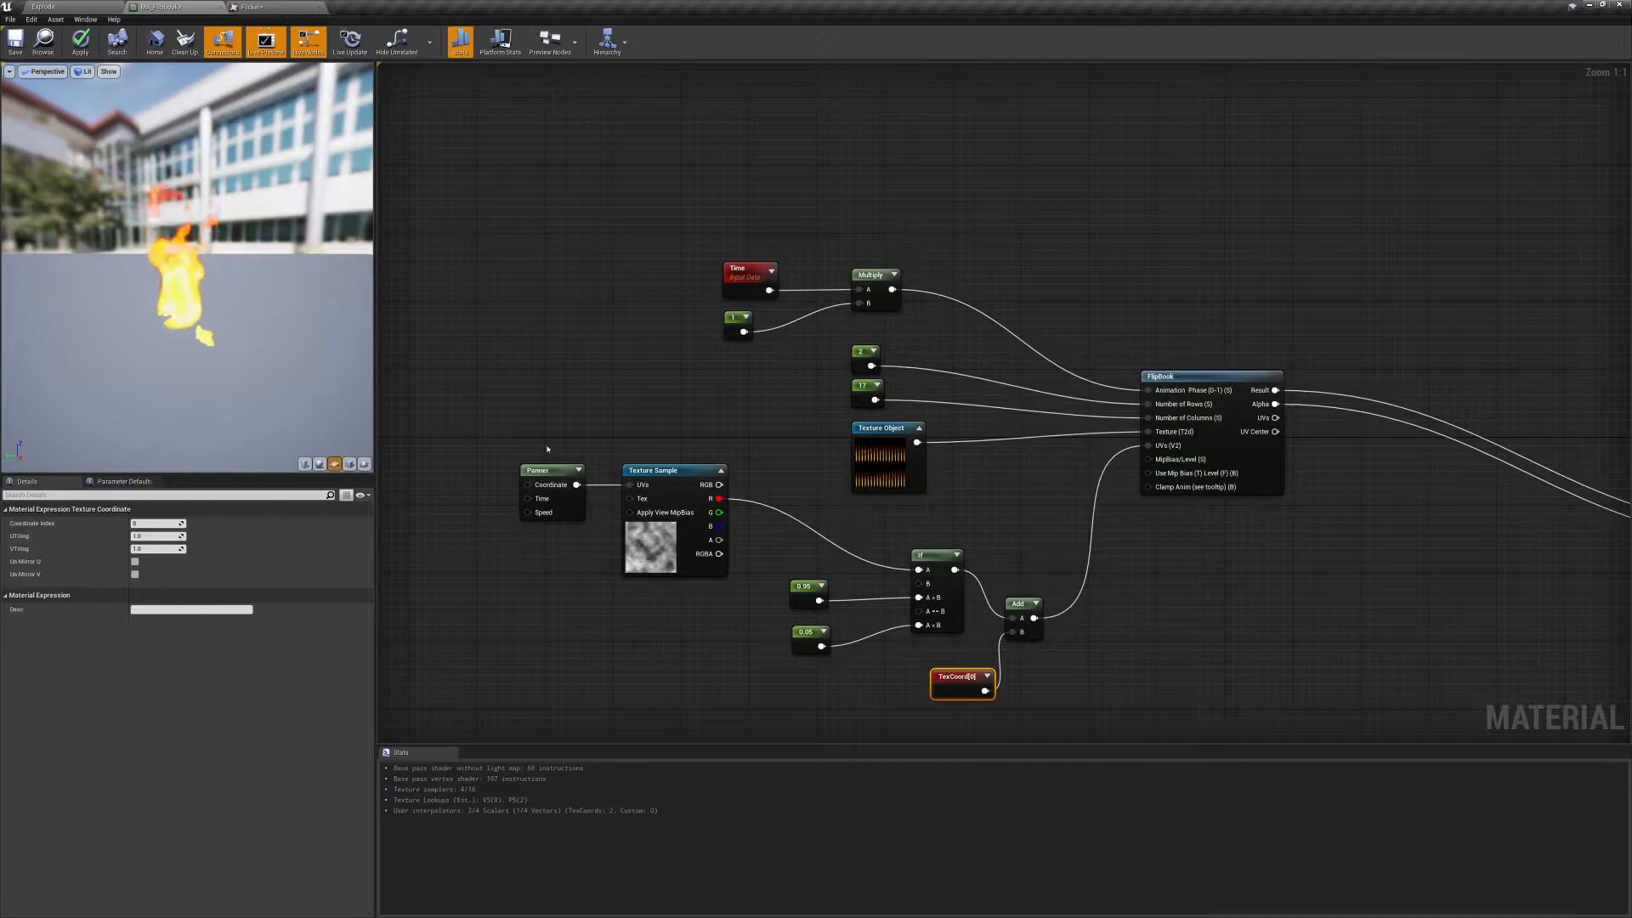
left_click_drag(196, 300, 208, 319)
right_click_drag(209, 319, 208, 264)
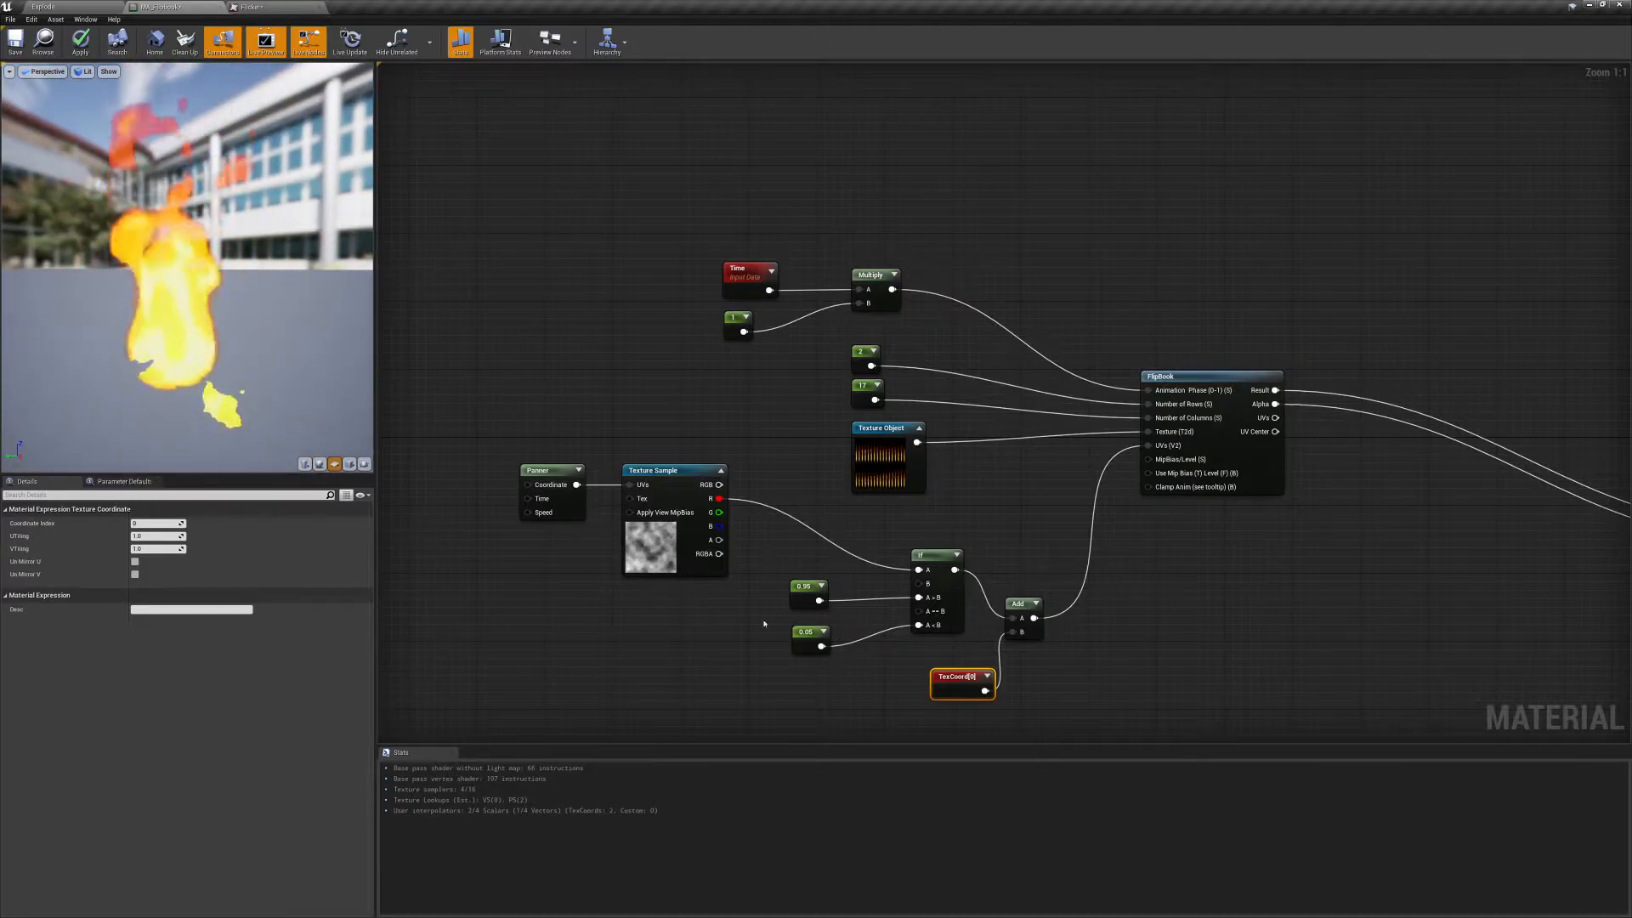
left_click(804, 595)
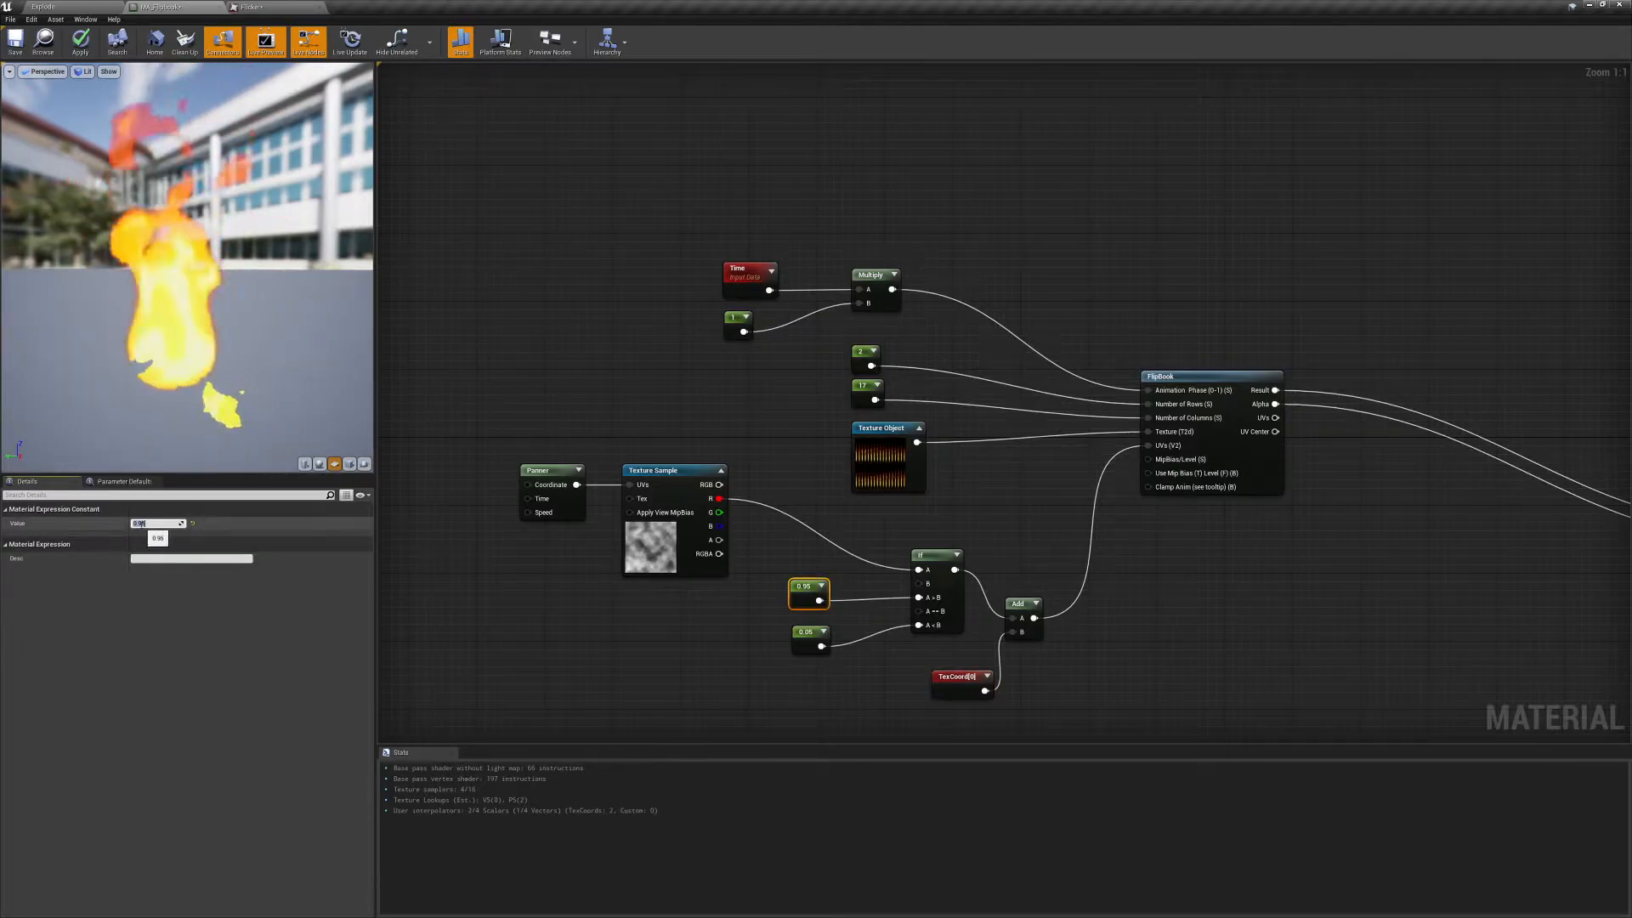
type("5")
key("Return")
left_click(807, 634)
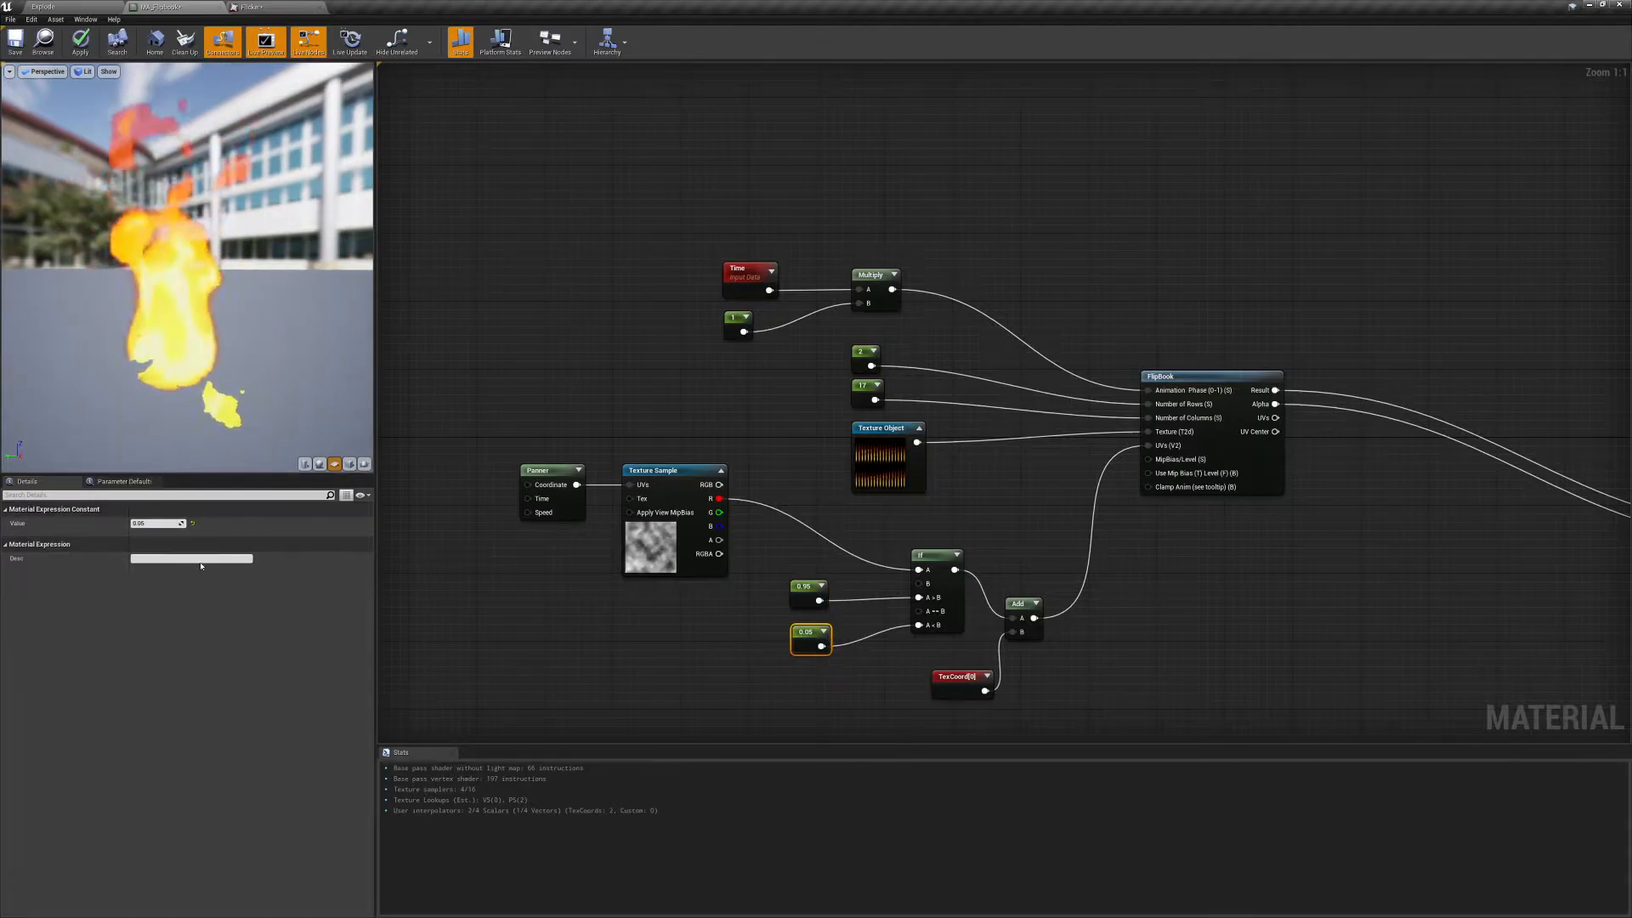
left_click(157, 523)
type("0.01")
key("Return")
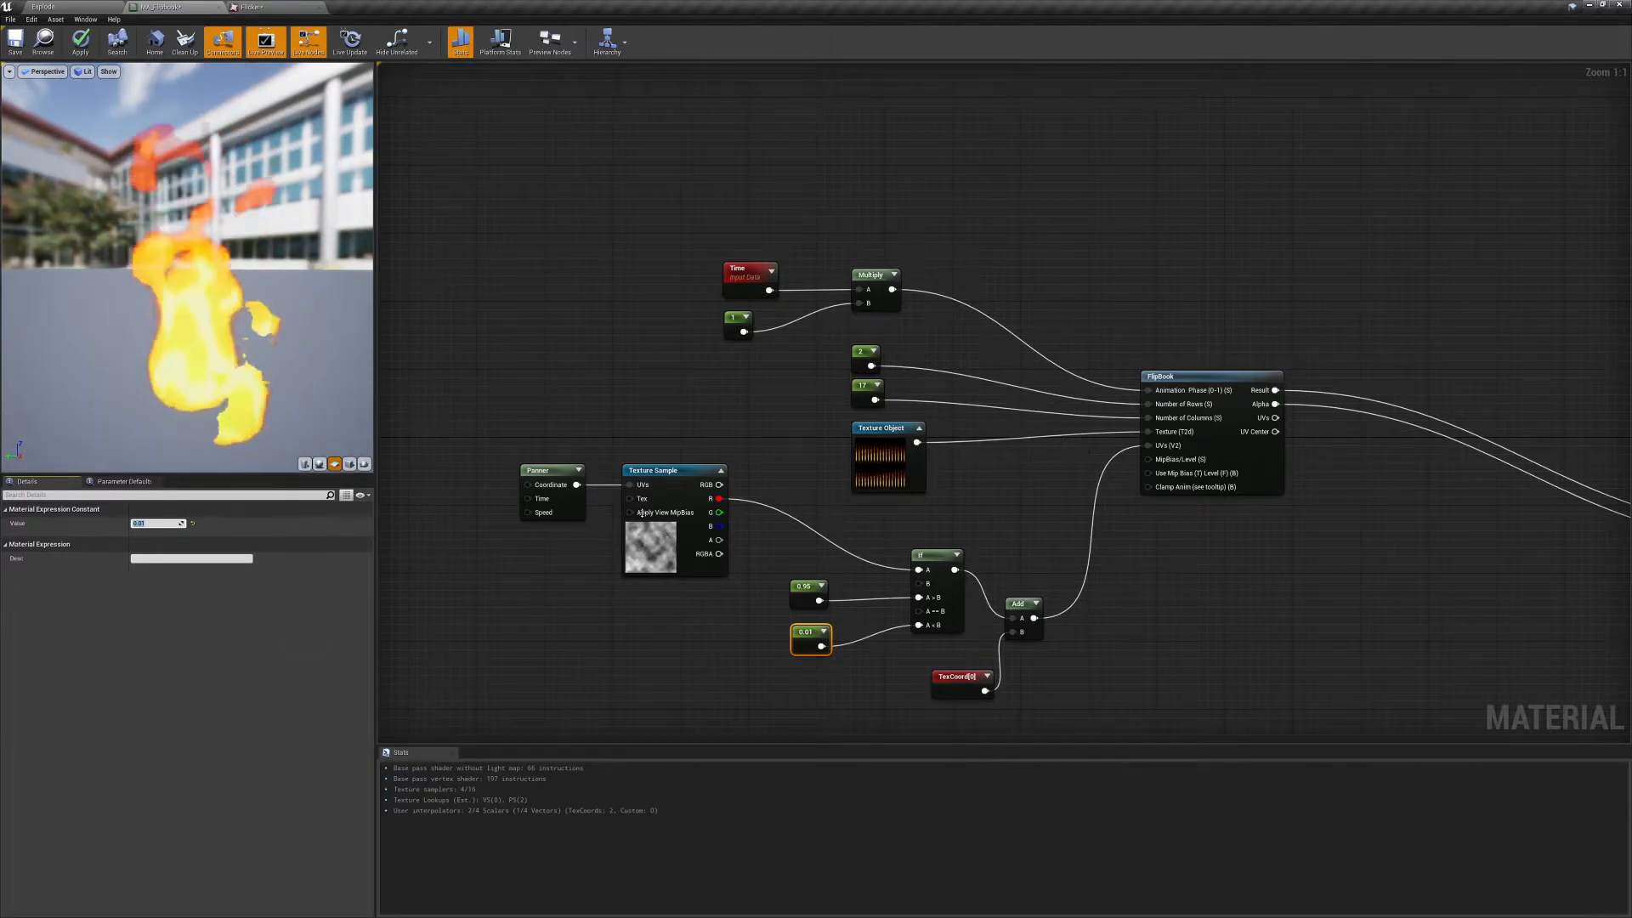
Set the Panner's Speed X to 0.0 and its Speed Y to 0.25.
right_click_drag(220, 330, 219, 281)
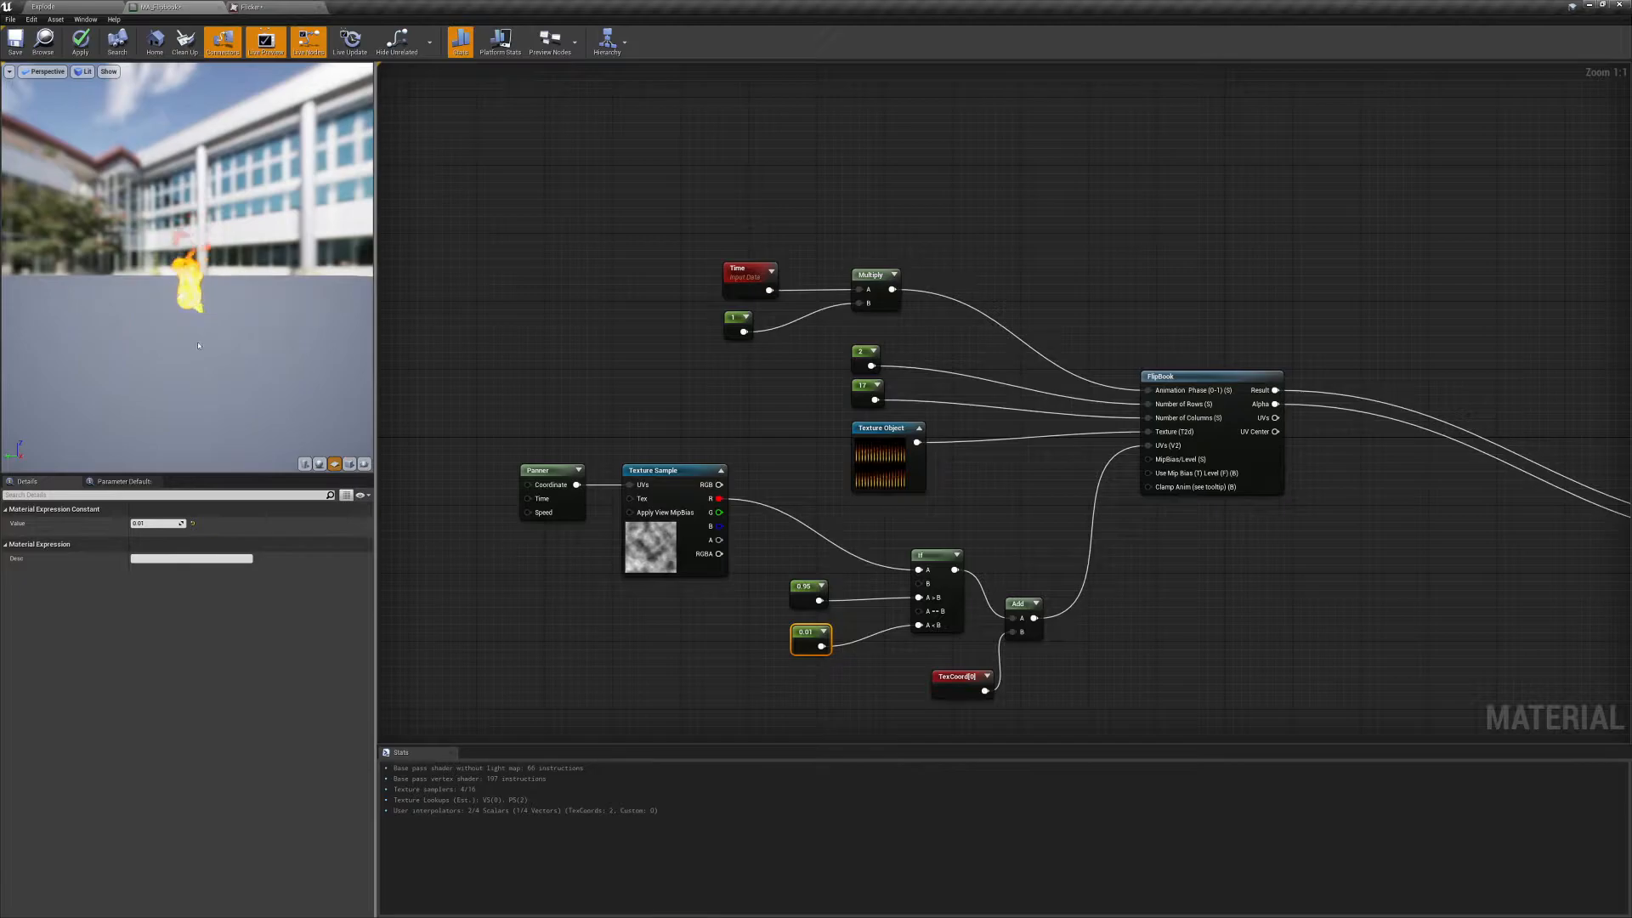
left_click(540, 474)
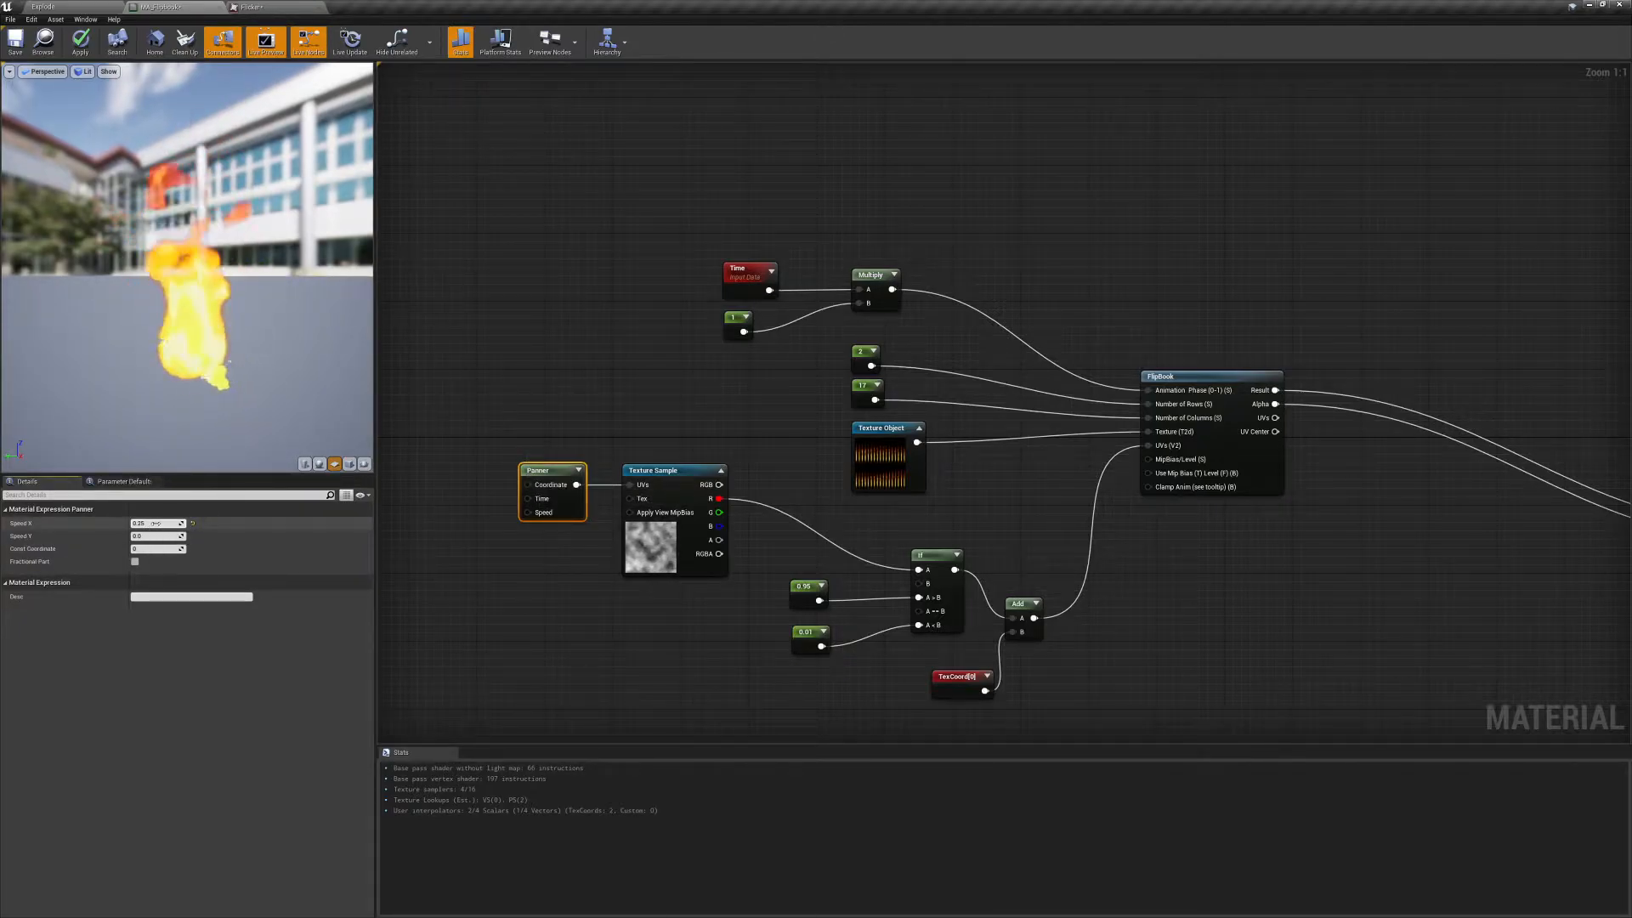
key("Return")
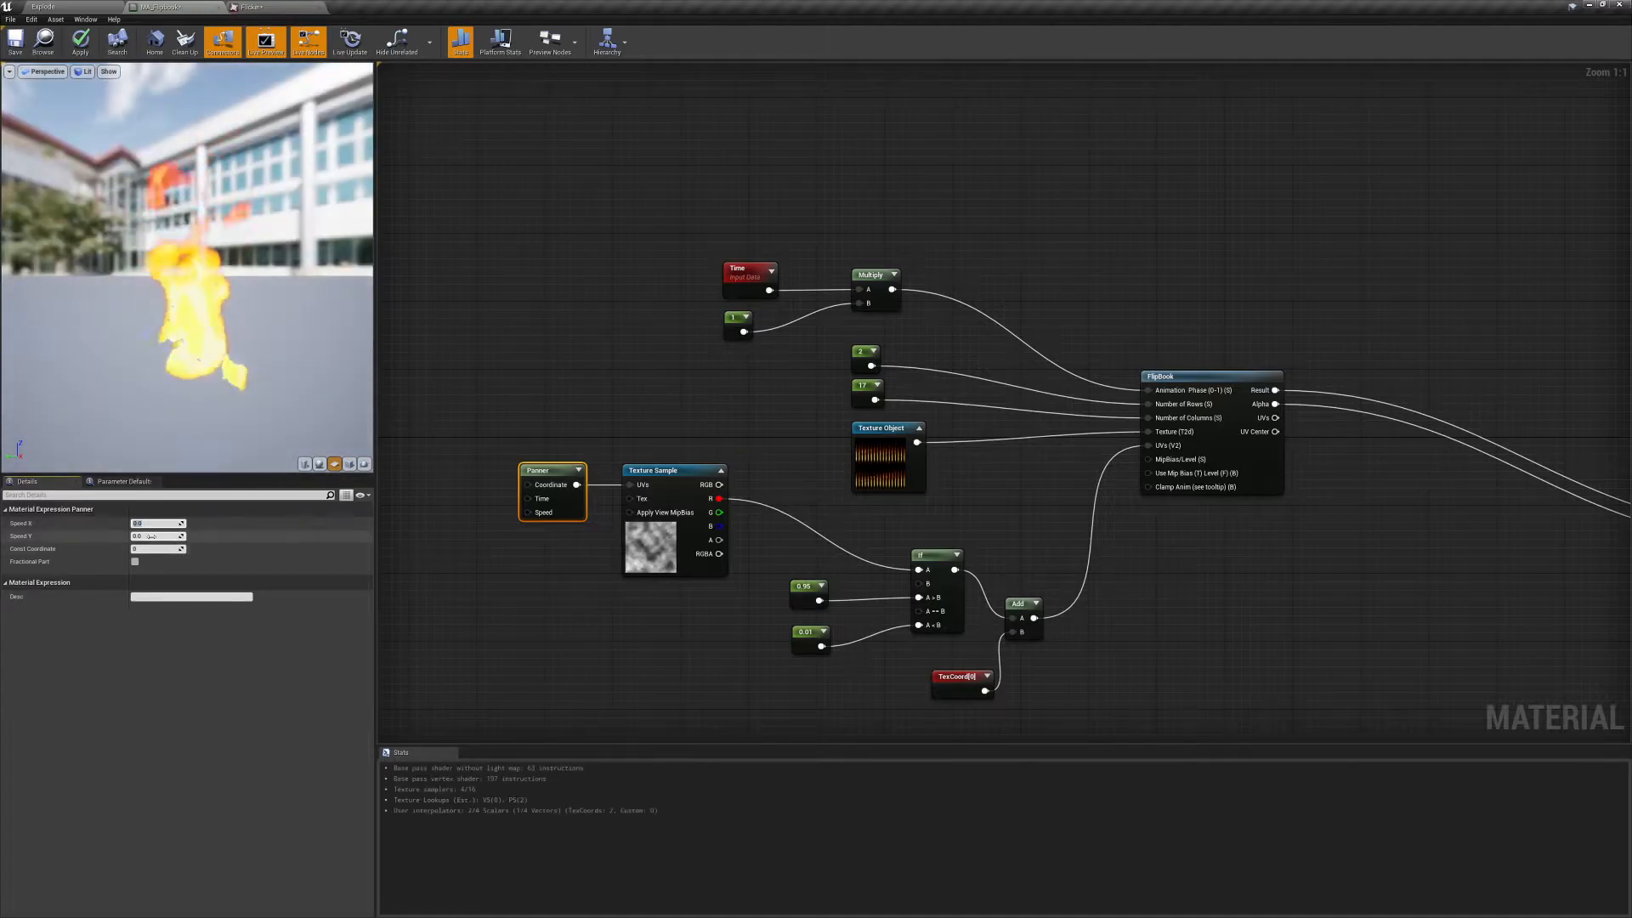
left_click(151, 536)
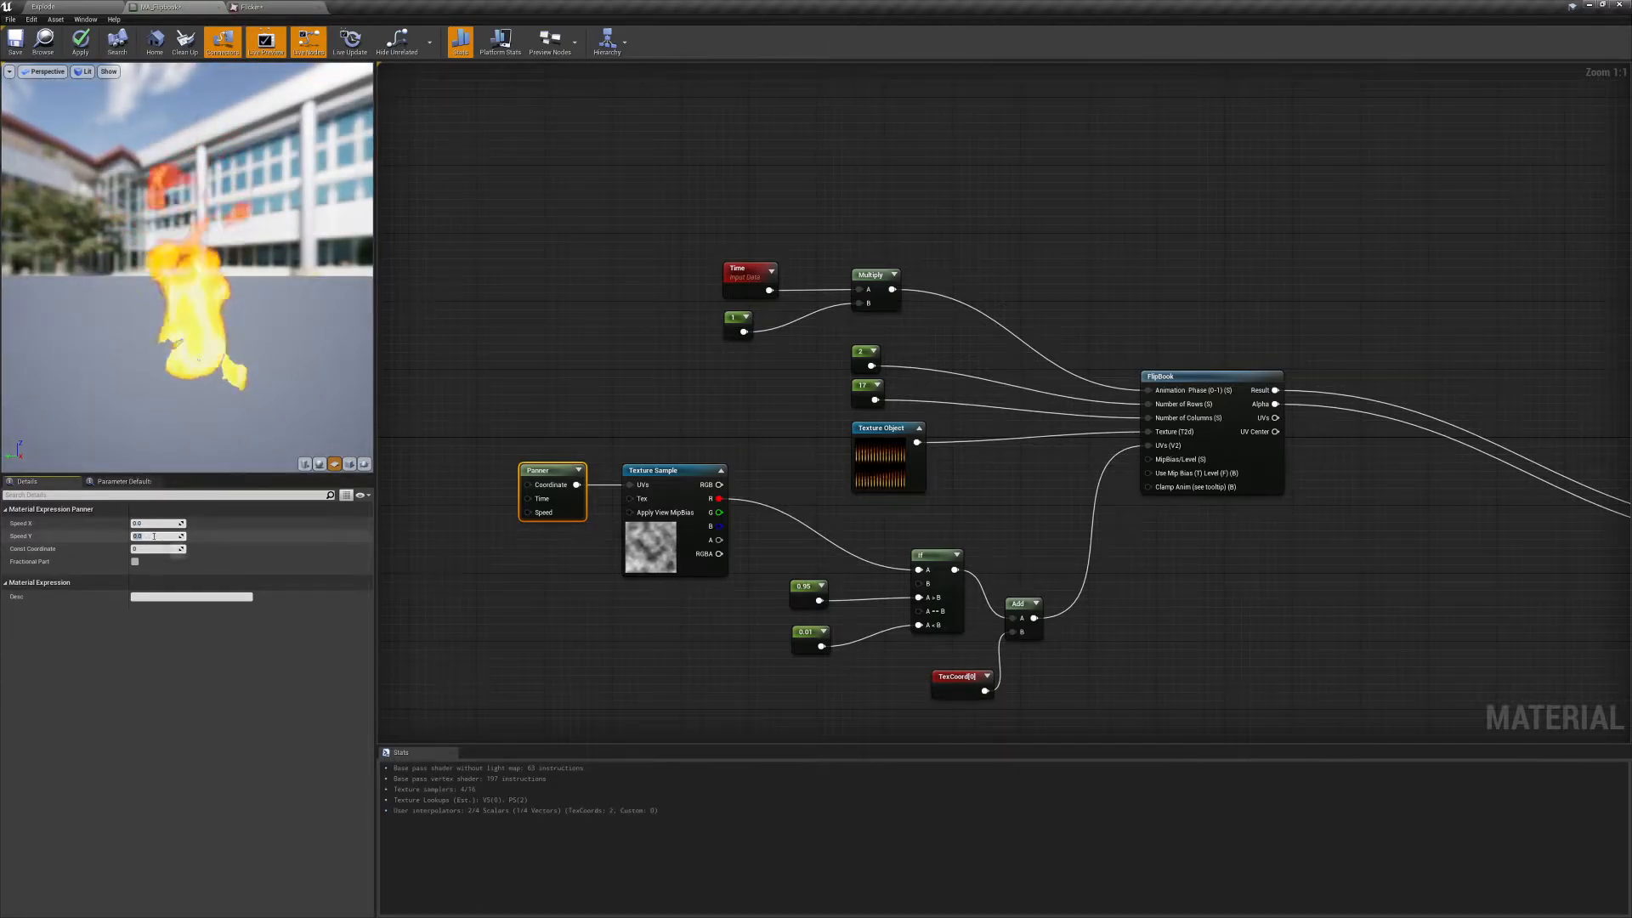
type("0.25")
key("Return")
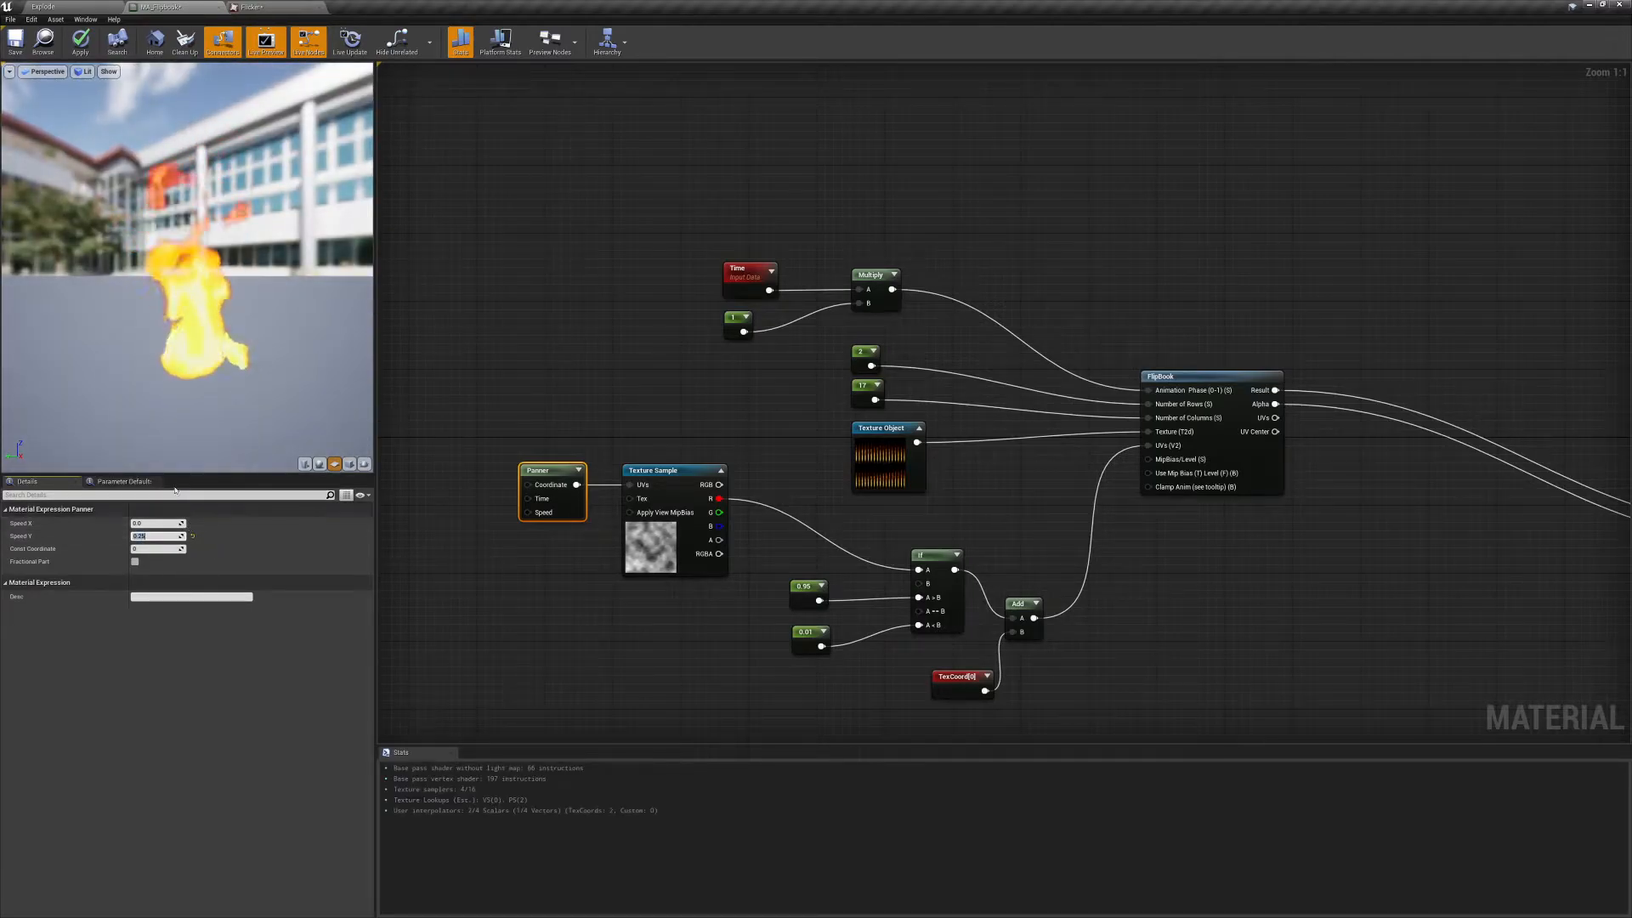
Set the Panner's Speed X to 0.125.
left_click_drag(195, 356, 189, 374)
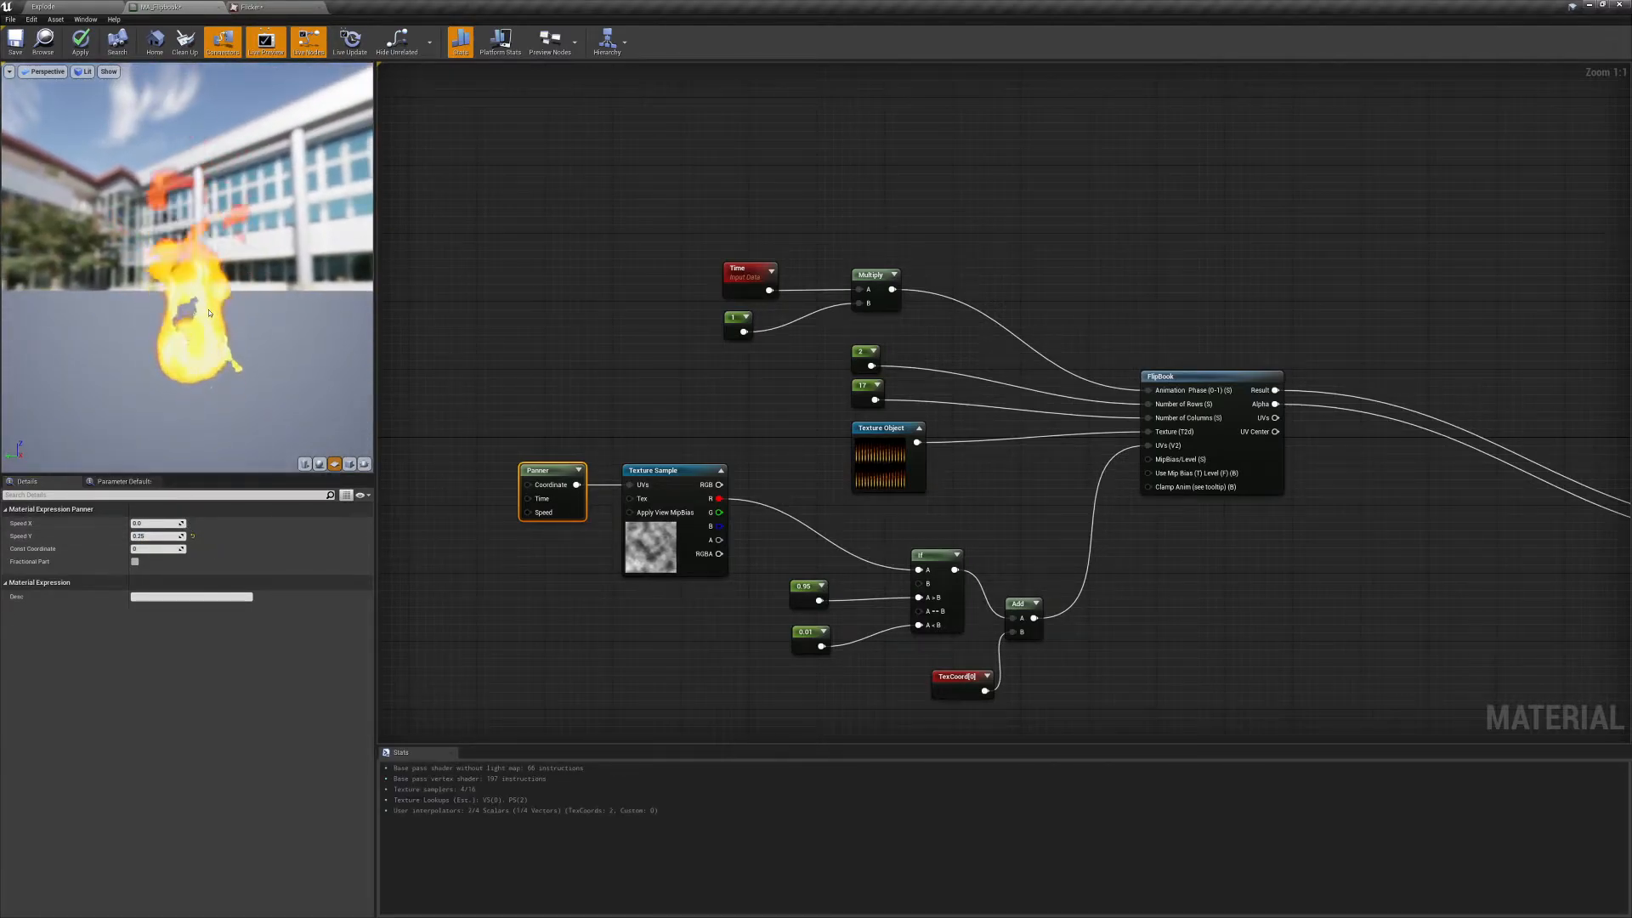
left_click_drag(217, 227, 255, 338)
left_click(152, 524)
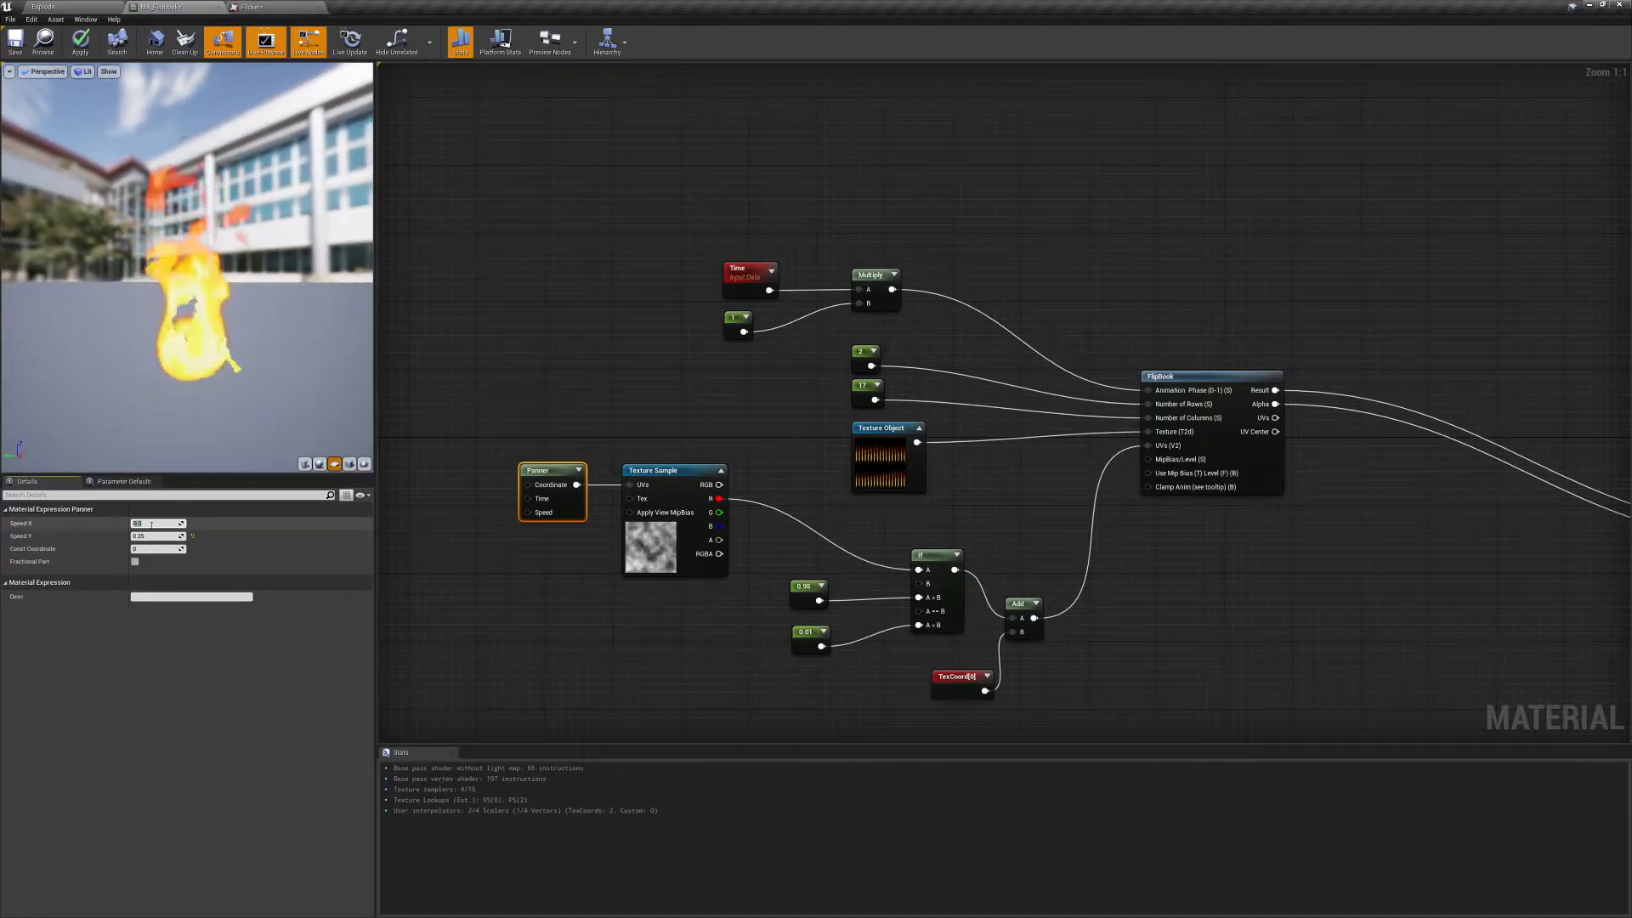
type("0.125")
key("Return")
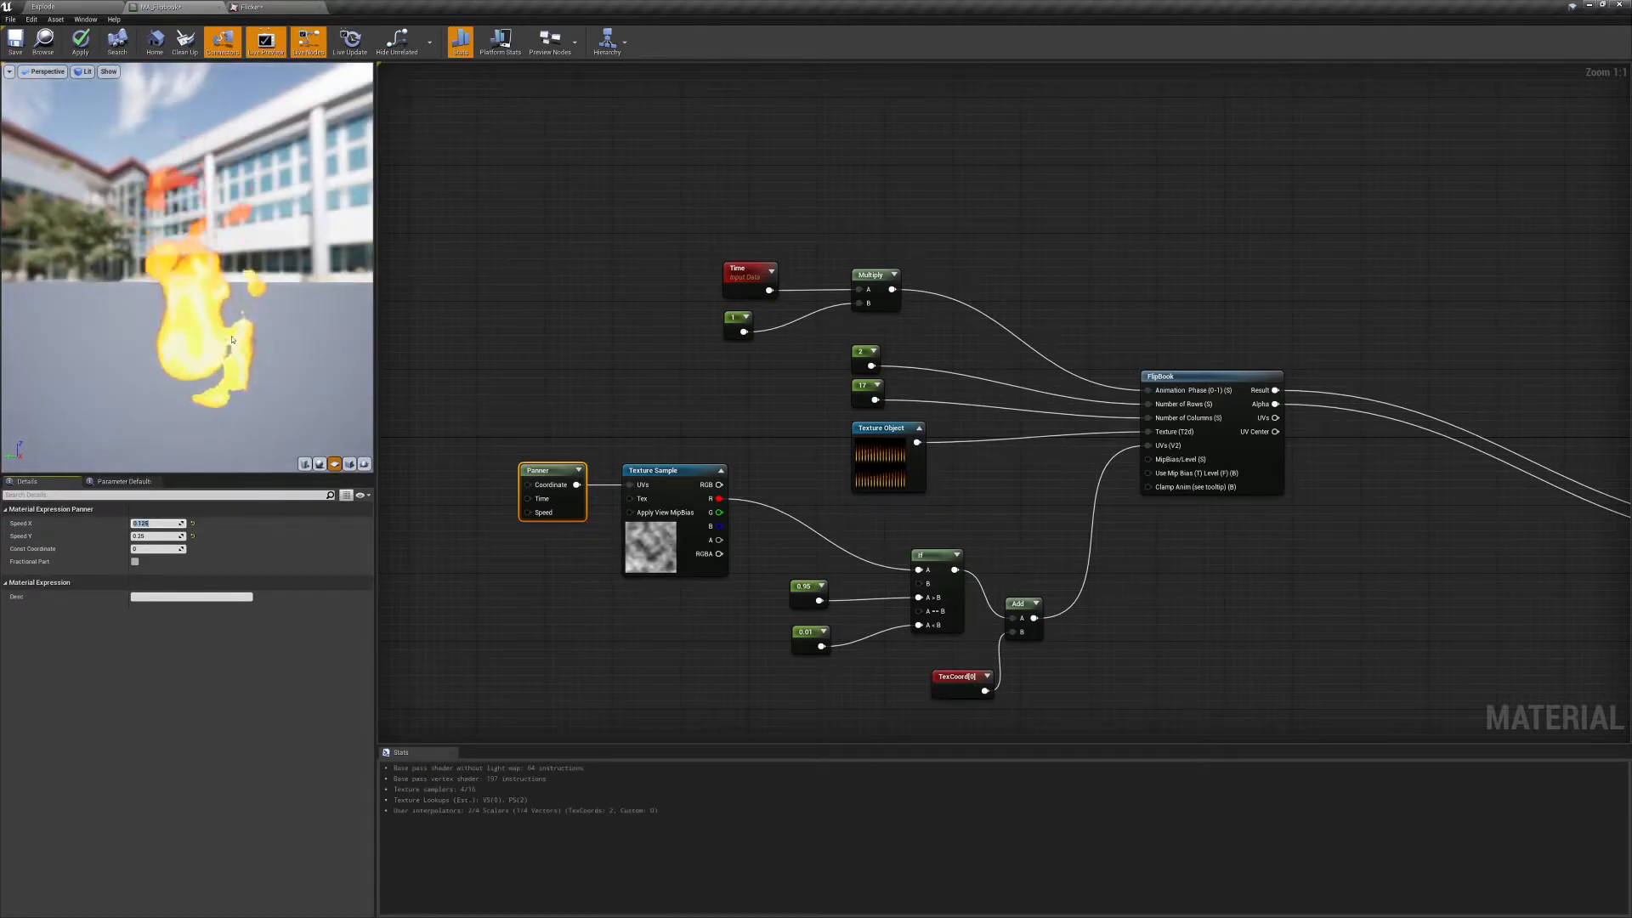
Examine the noise-distorted flame in the material preview from several angles and distances.
right_click_drag(204, 241, 193, 306)
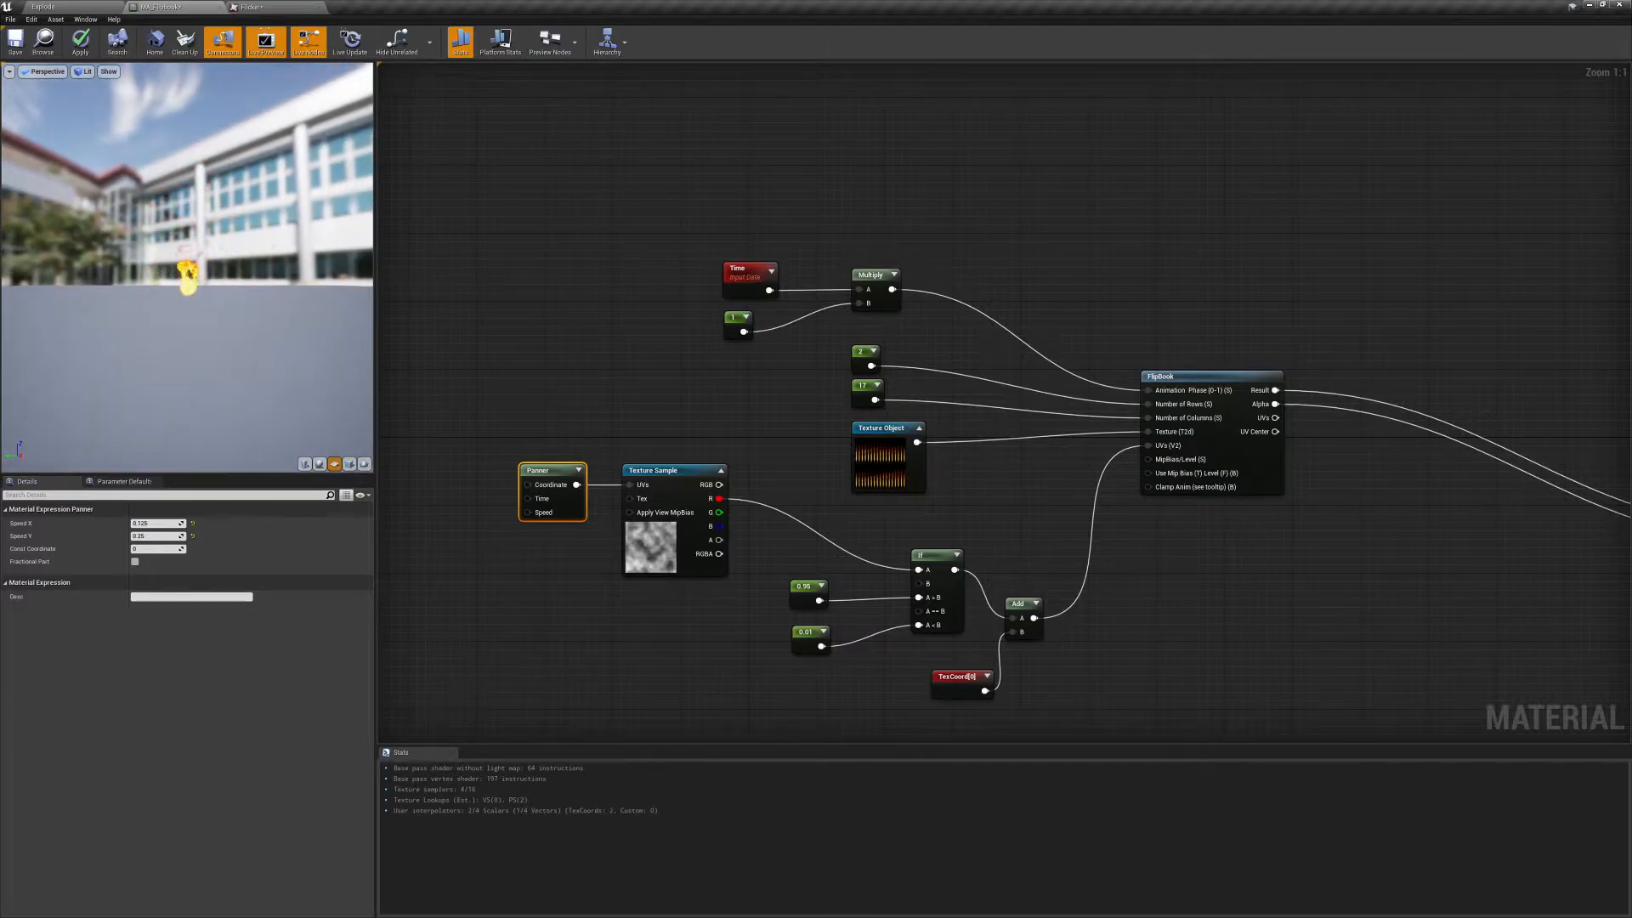
left_click_drag(194, 306, 255, 319)
middle_click_drag(192, 307, 188, 341)
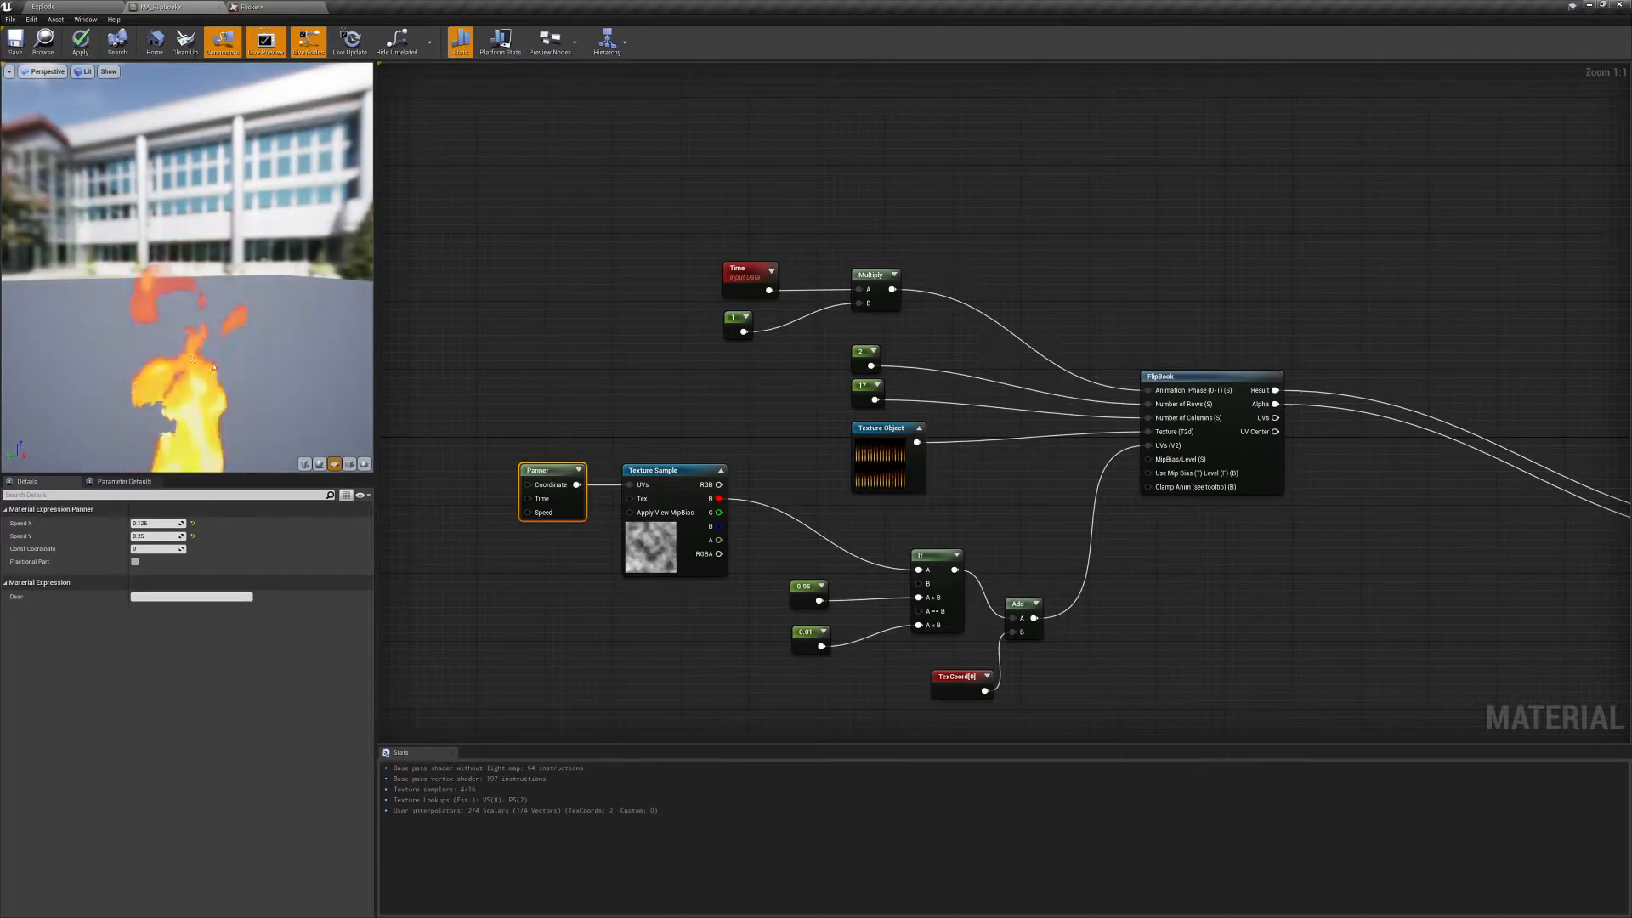
scroll(150, 372, "down", 5)
left_click_drag(150, 372, 101, 355)
scroll(186, 268, "up", 3)
mouse_move(206, 370)
left_mouse_down()
mouse_move(189, 331)
mouse_move(223, 370)
left_mouse_up()
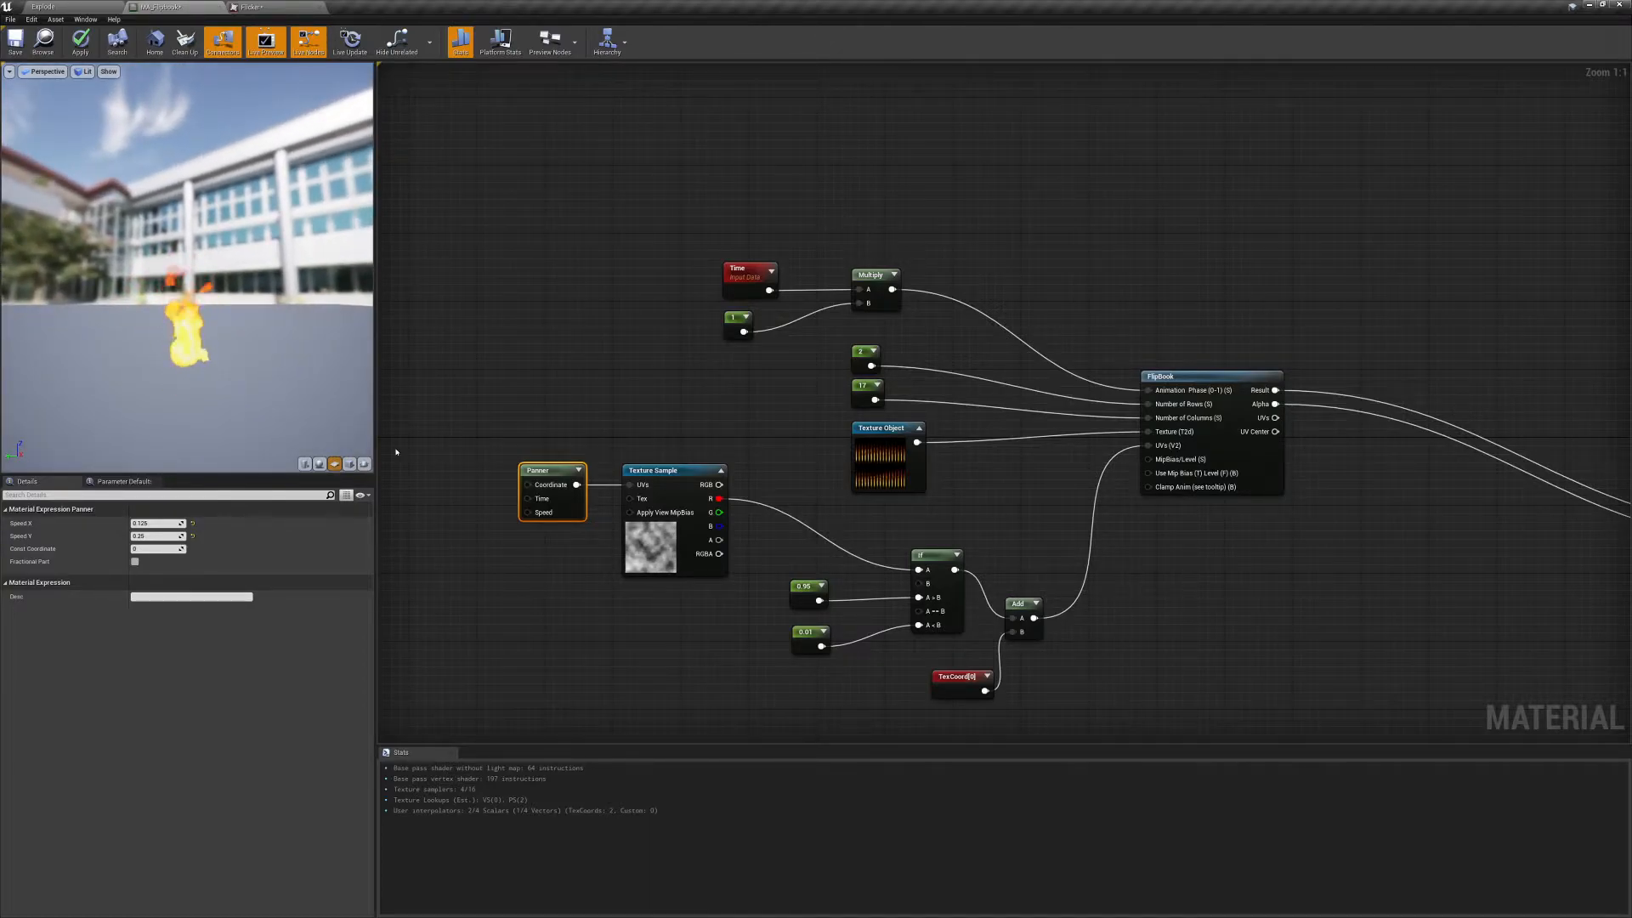
Delete the Panner, noise Texture Sample, If, Add, Texture Coordinate and their Constant nodes, and check the undistorted flame preview.
left_click_drag(484, 502, 1038, 677)
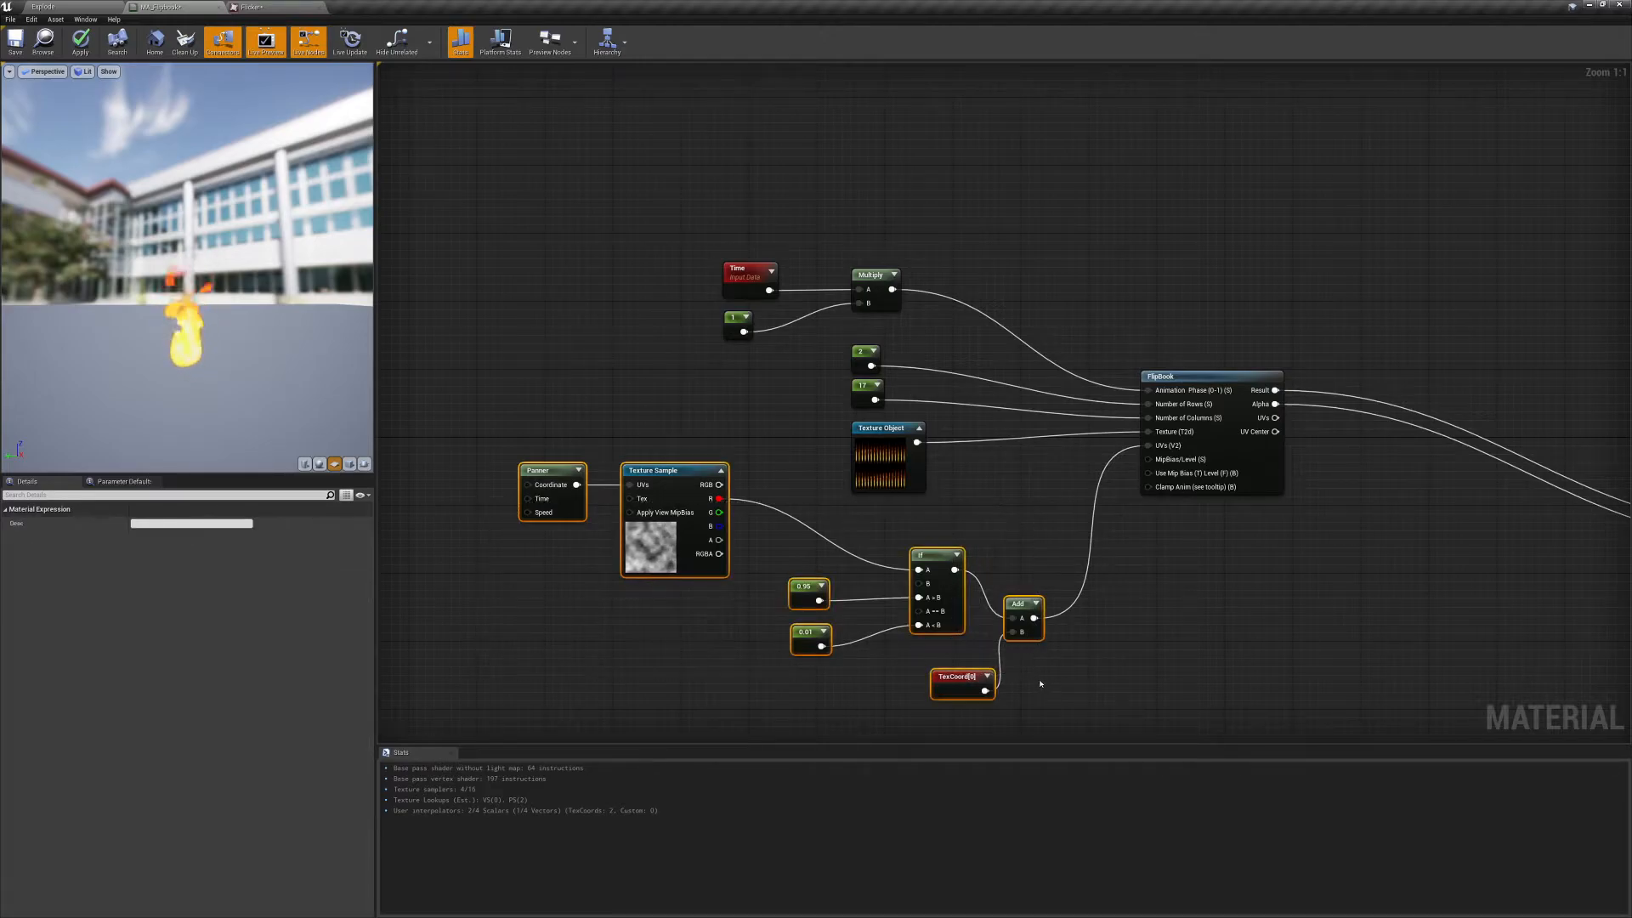
key("Delete")
left_click_drag(258, 270, 315, 265)
scroll(219, 312, "up", 5)
scroll(219, 312, "down", 4)
left_click_drag(684, 219, 749, 265)
left_click_drag(255, 264, 230, 301)
scroll(230, 302, "down", 3)
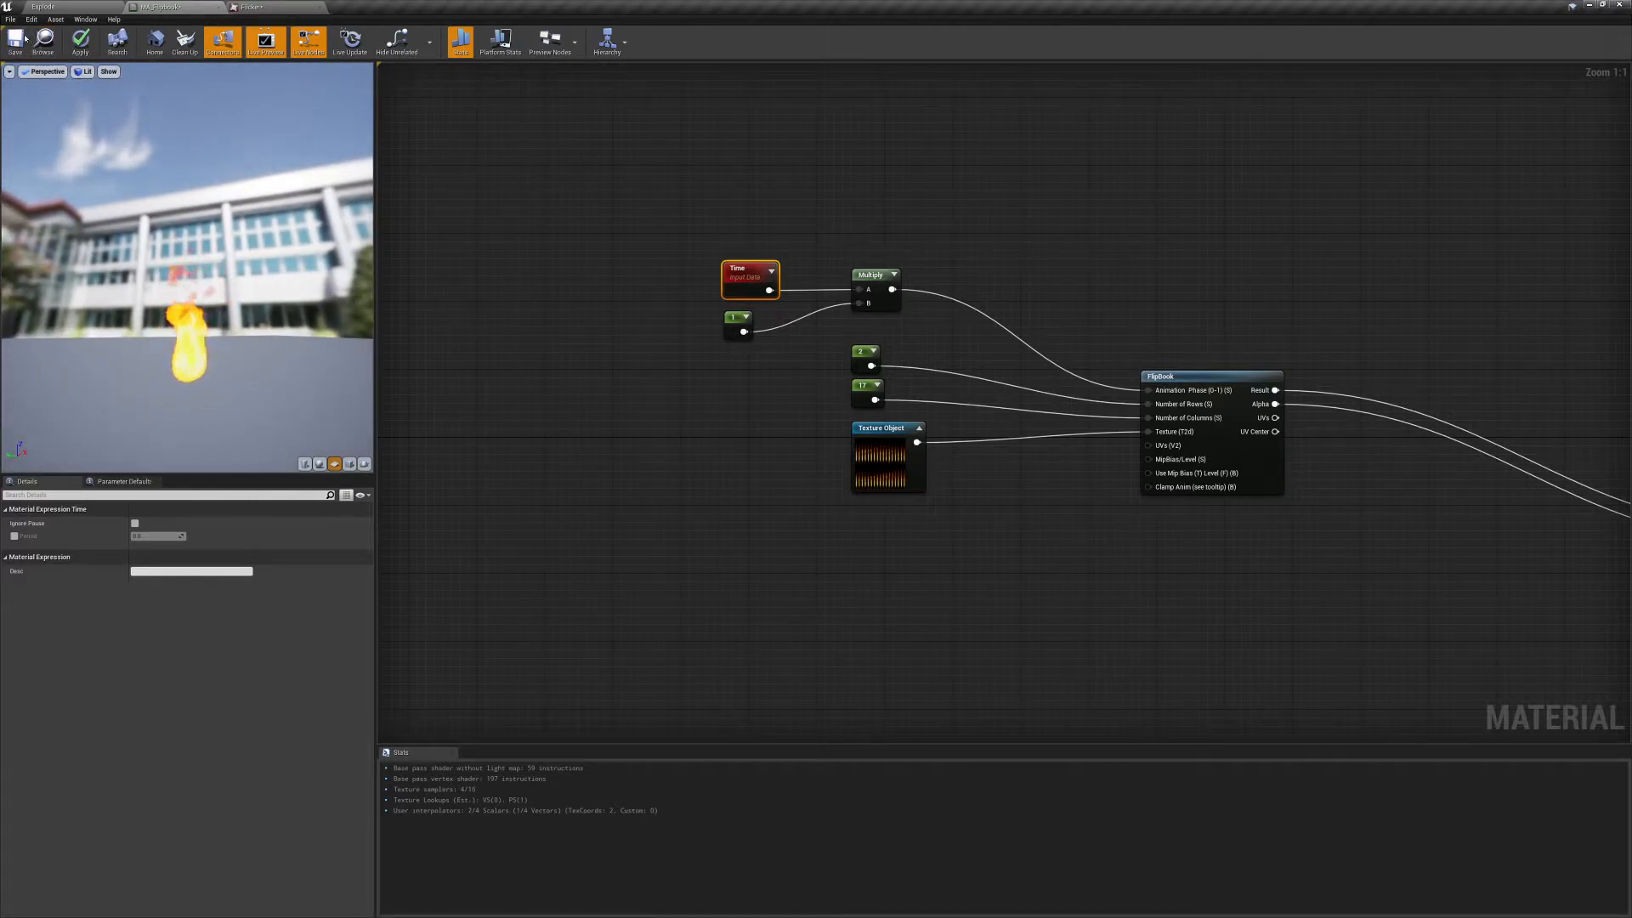
Save the flame material and close the material and Flicker texture editors.
key("ctrl+s")
left_click(219, 8)
left_click(220, 7)
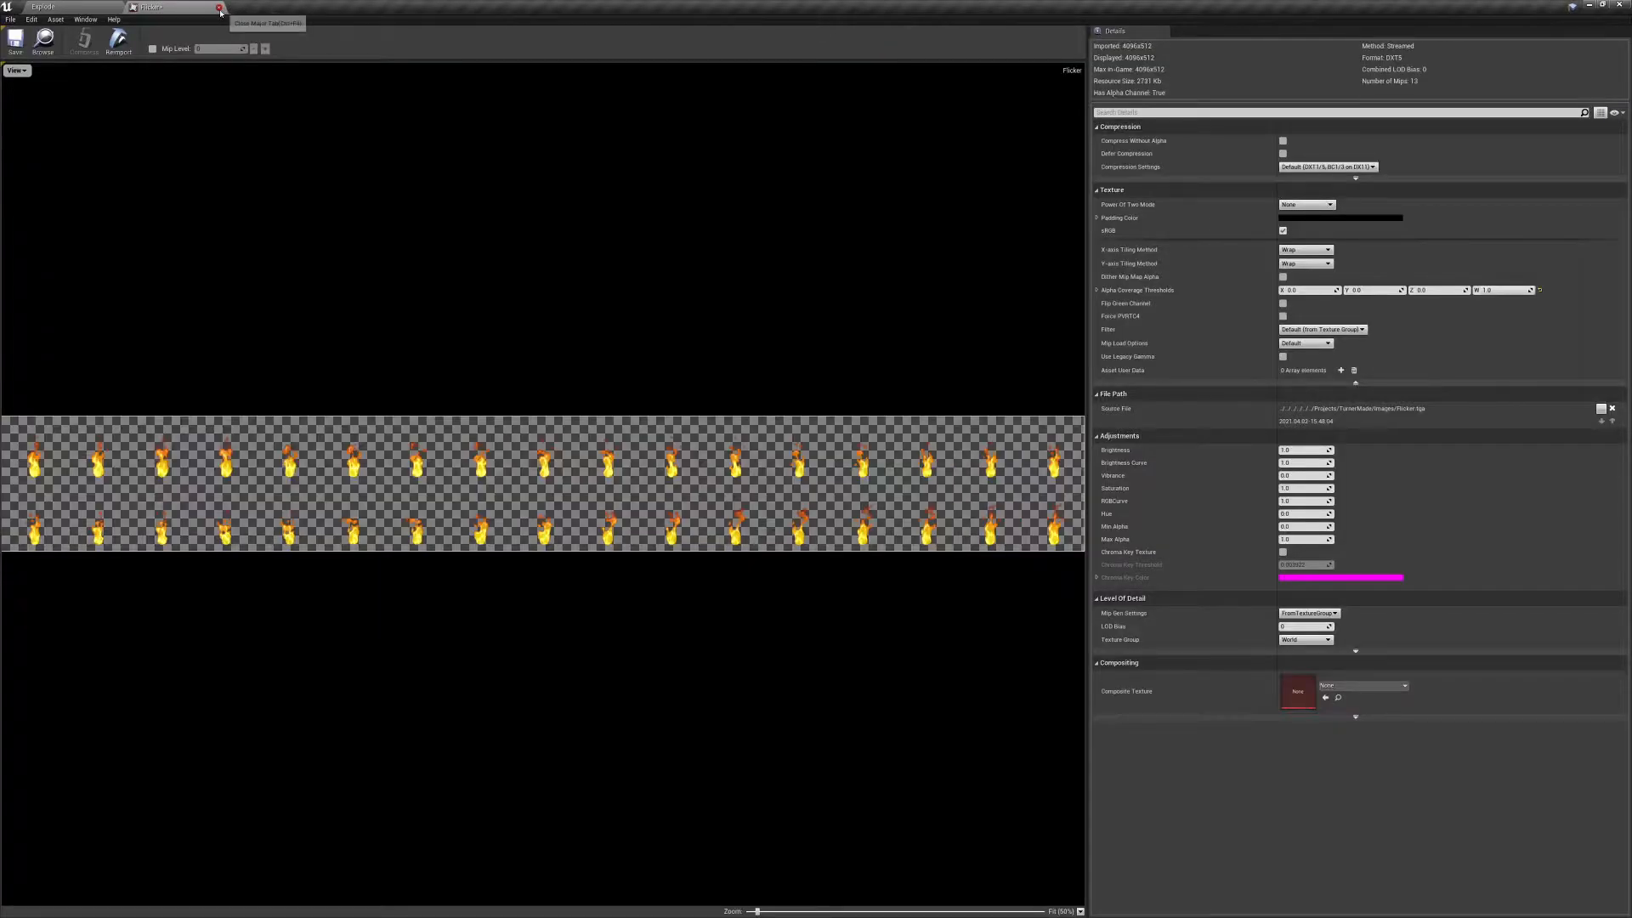
left_click(219, 8)
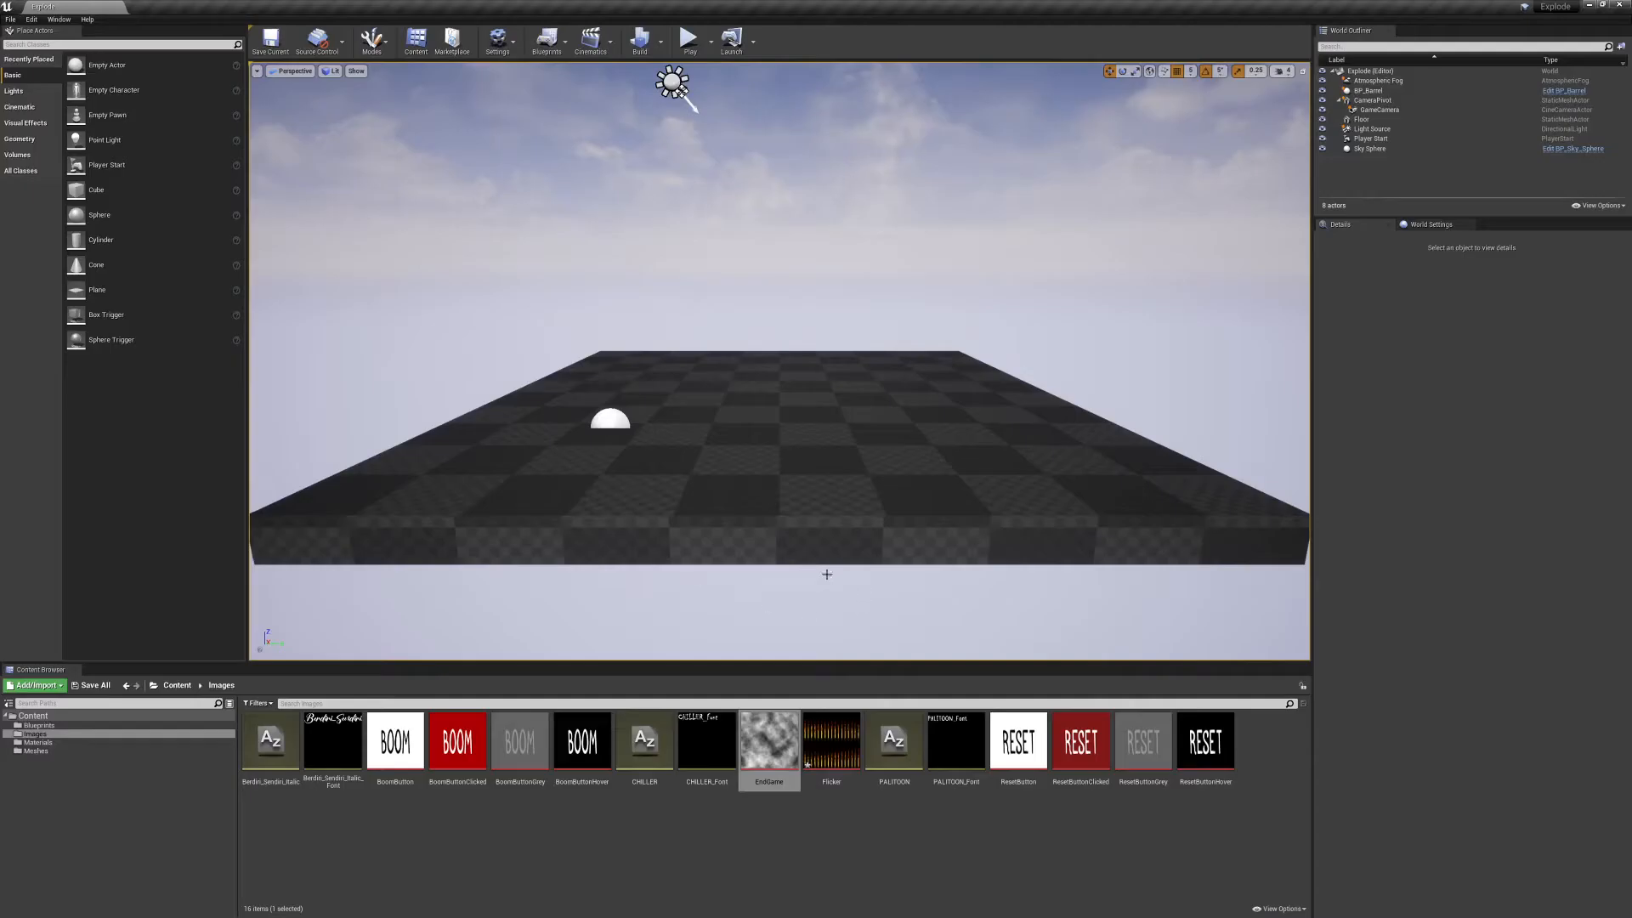
Open the project's Meshes folder, switch to Maya and view the ceiling fan model.
left_click(42, 752)
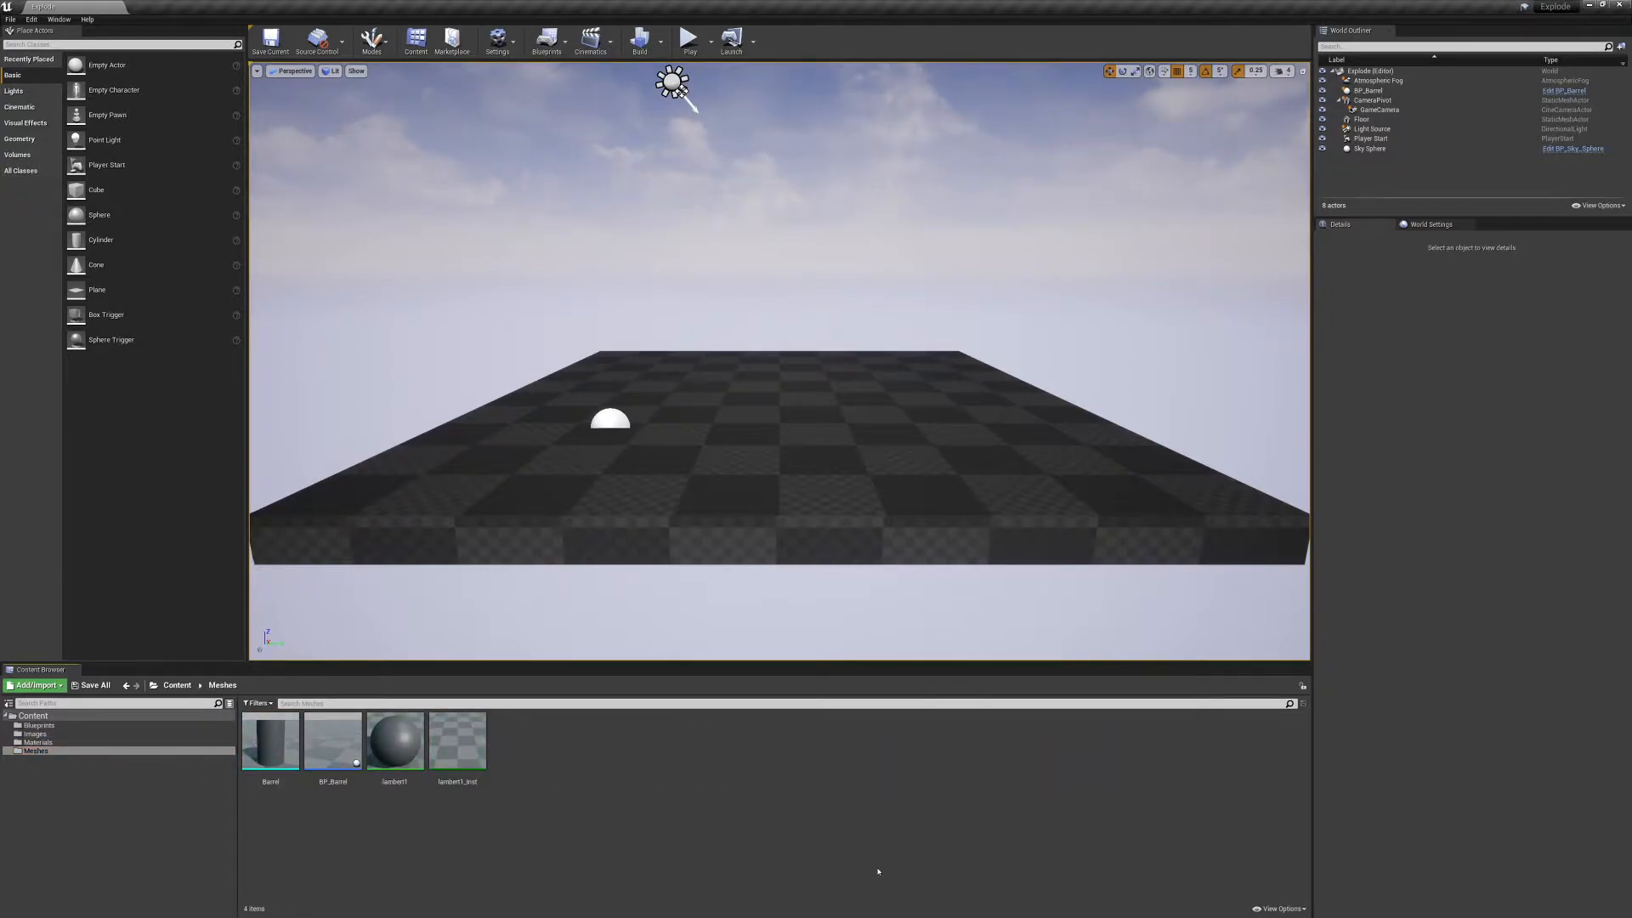
key("super")
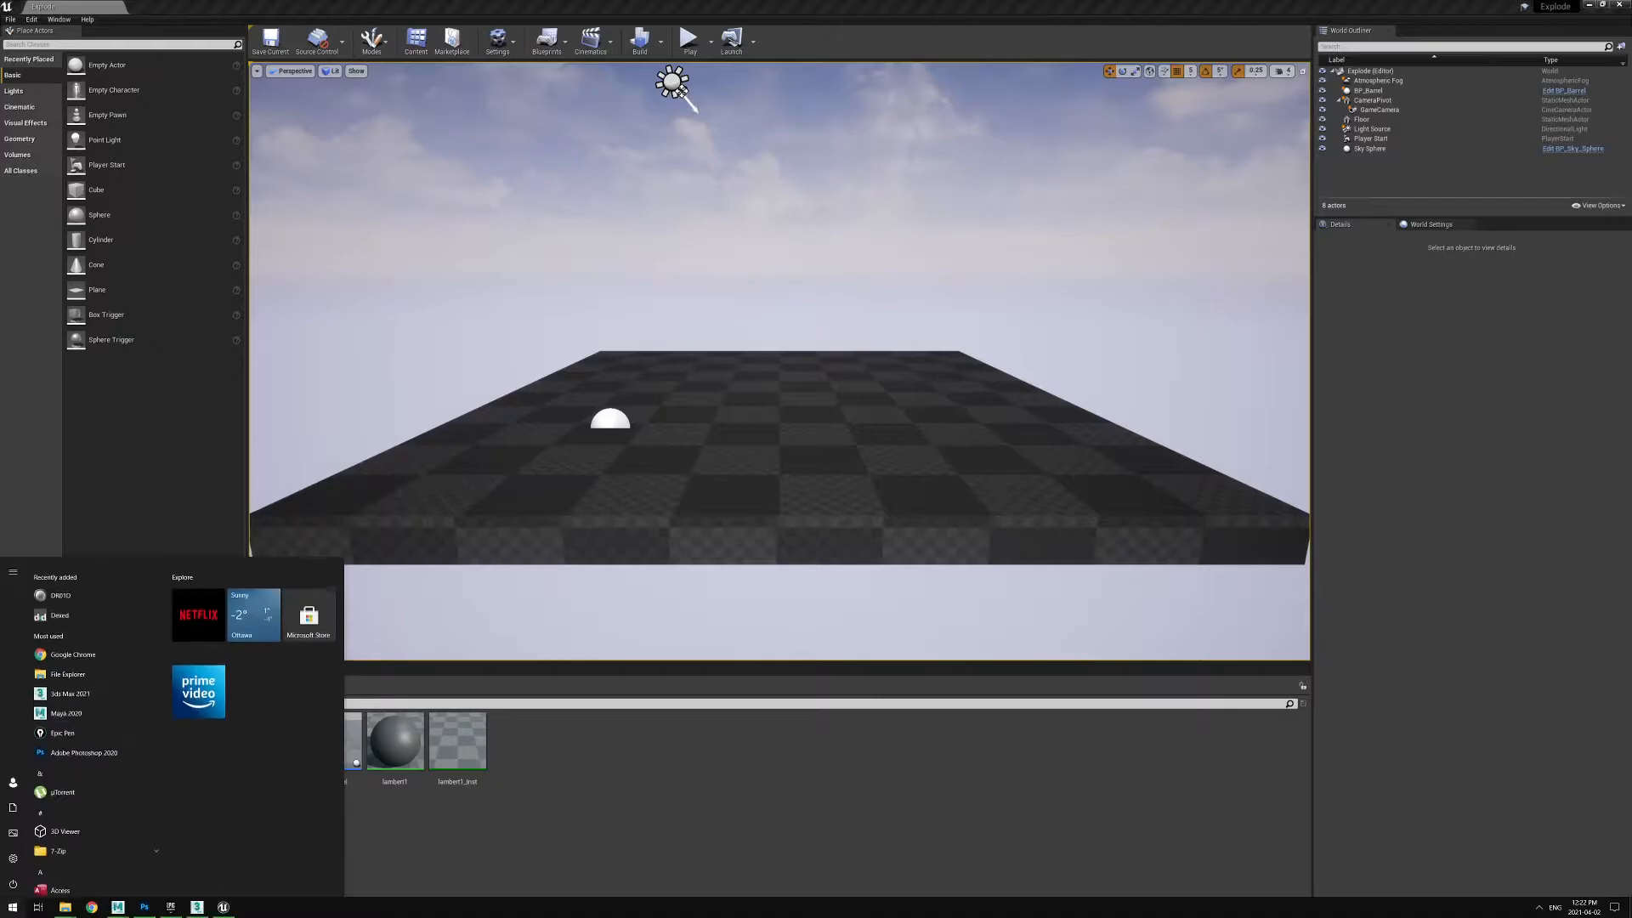
mouse_move(118, 907)
left_click(176, 861)
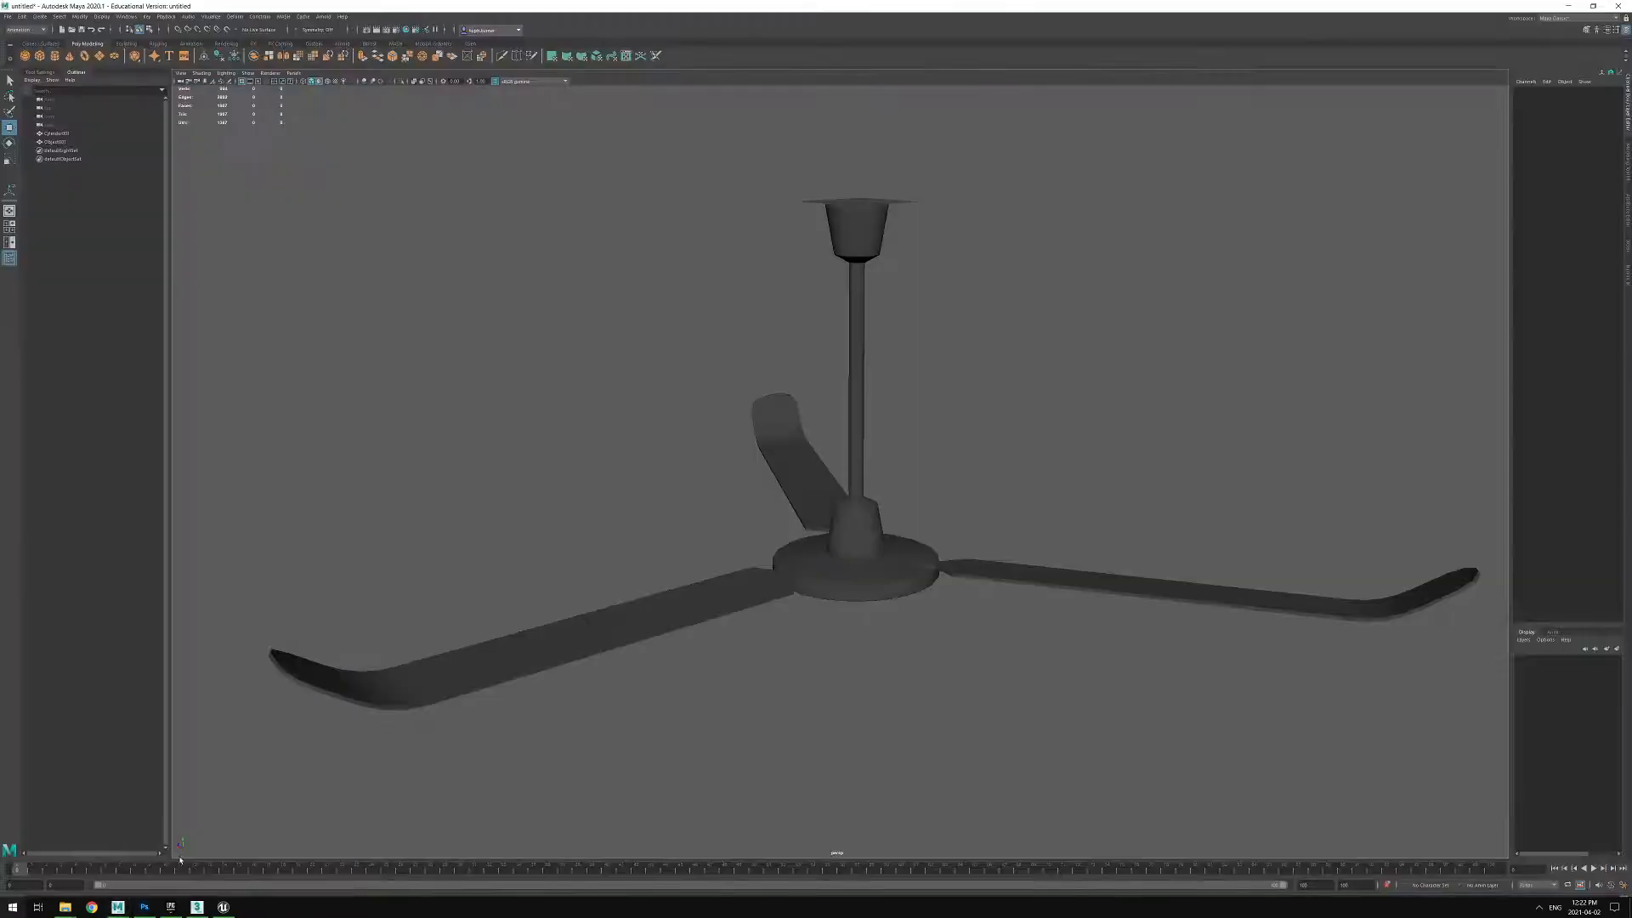
left_click_drag(663, 619, 979, 499, "alt")
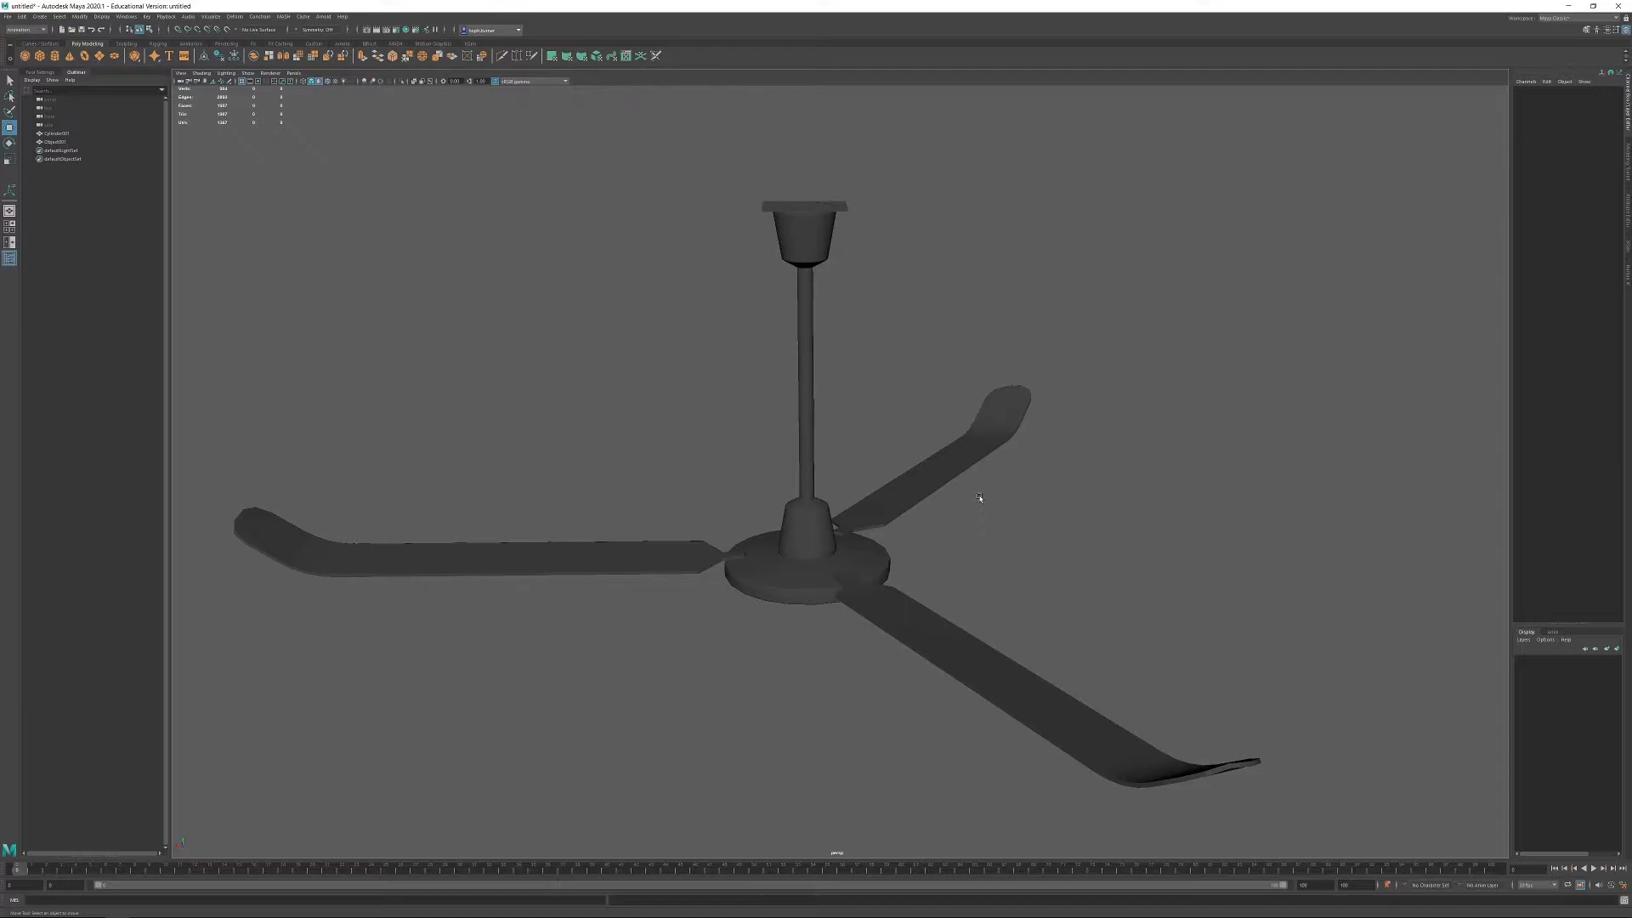
left_click_drag(589, 323, 637, 308, "alt")
Rename the rod-and-blades object as Blades and the ceiling mount object as Base.
left_click(56, 142)
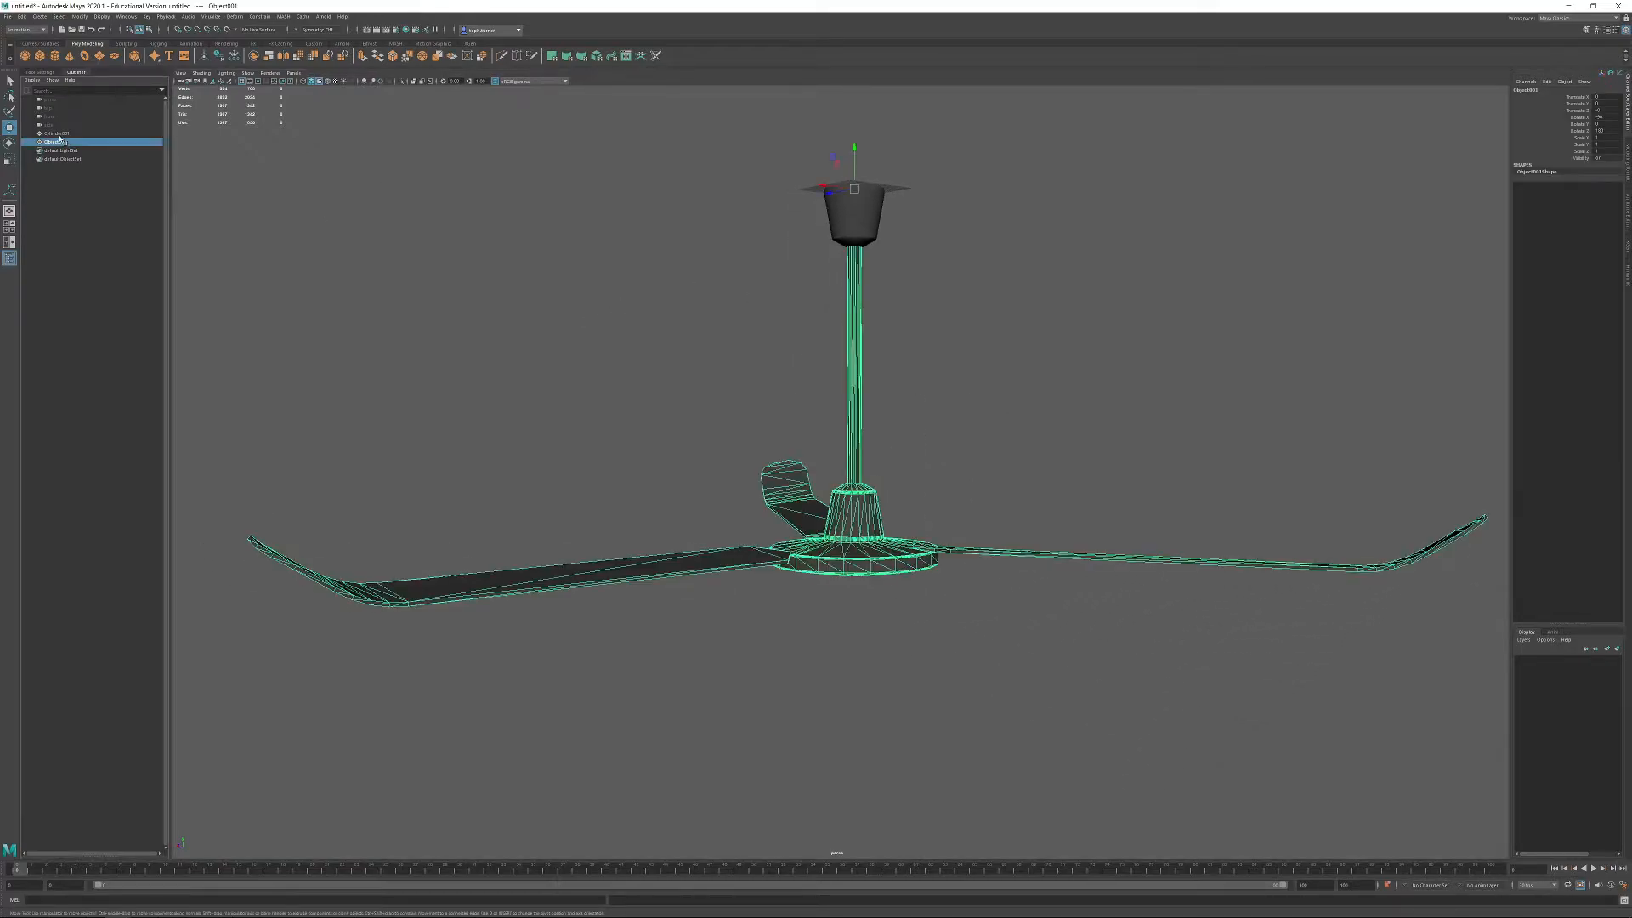
double_click(55, 143)
type("dlades")
key("Return")
double_click(71, 135)
type("Base")
key("Return")
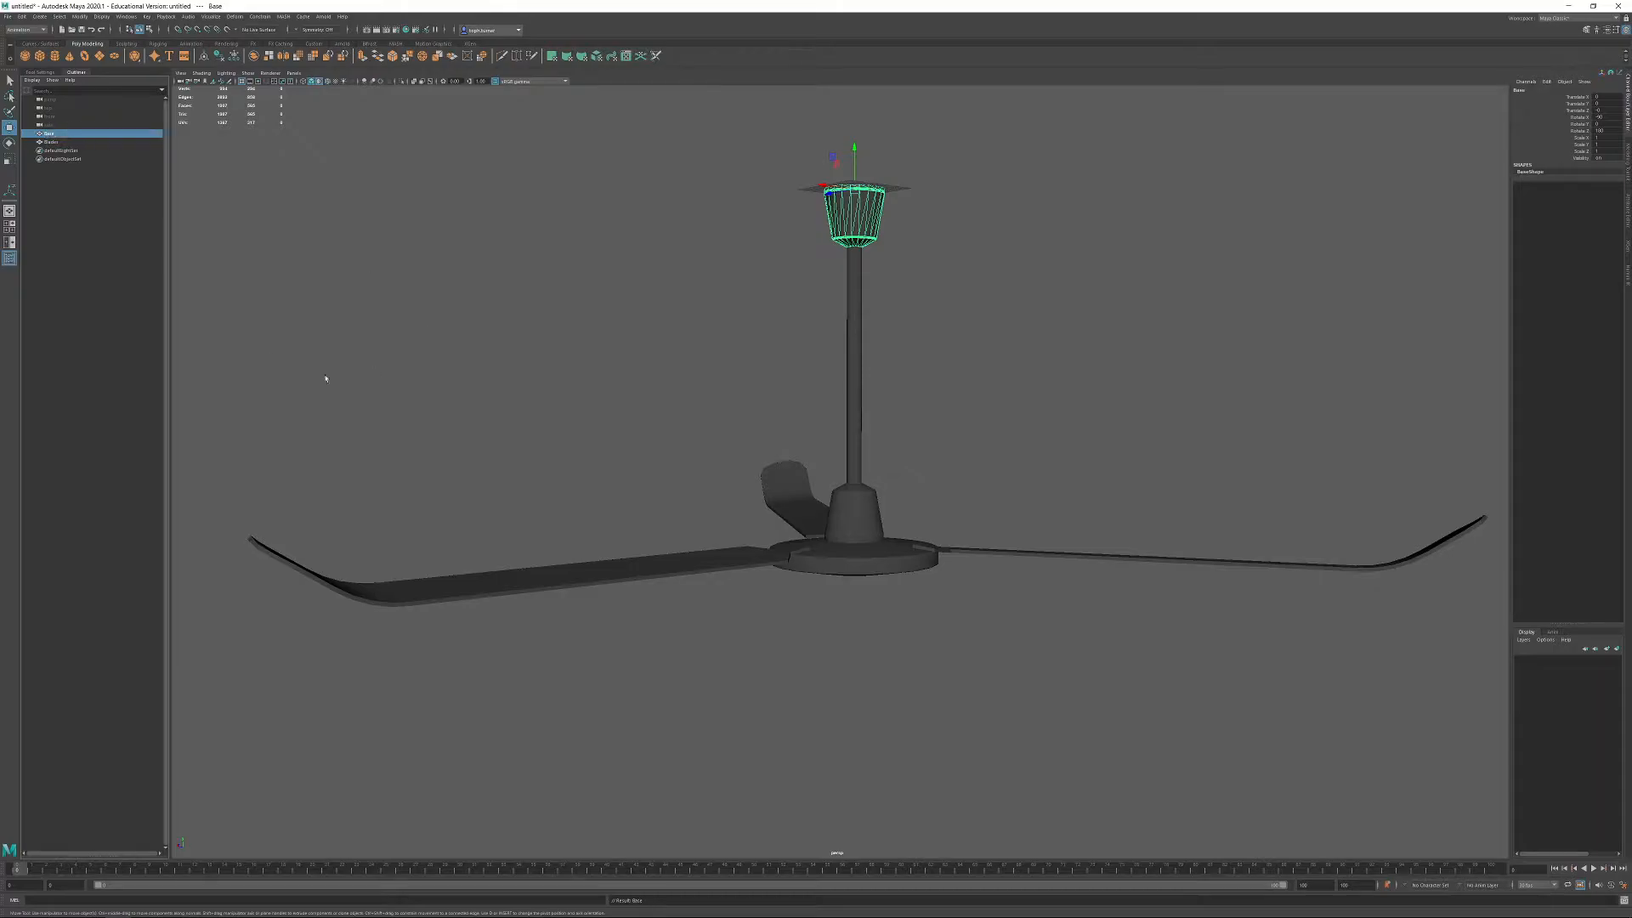
Create an empty group with nothing selected and name it Fan.
left_click(629, 470)
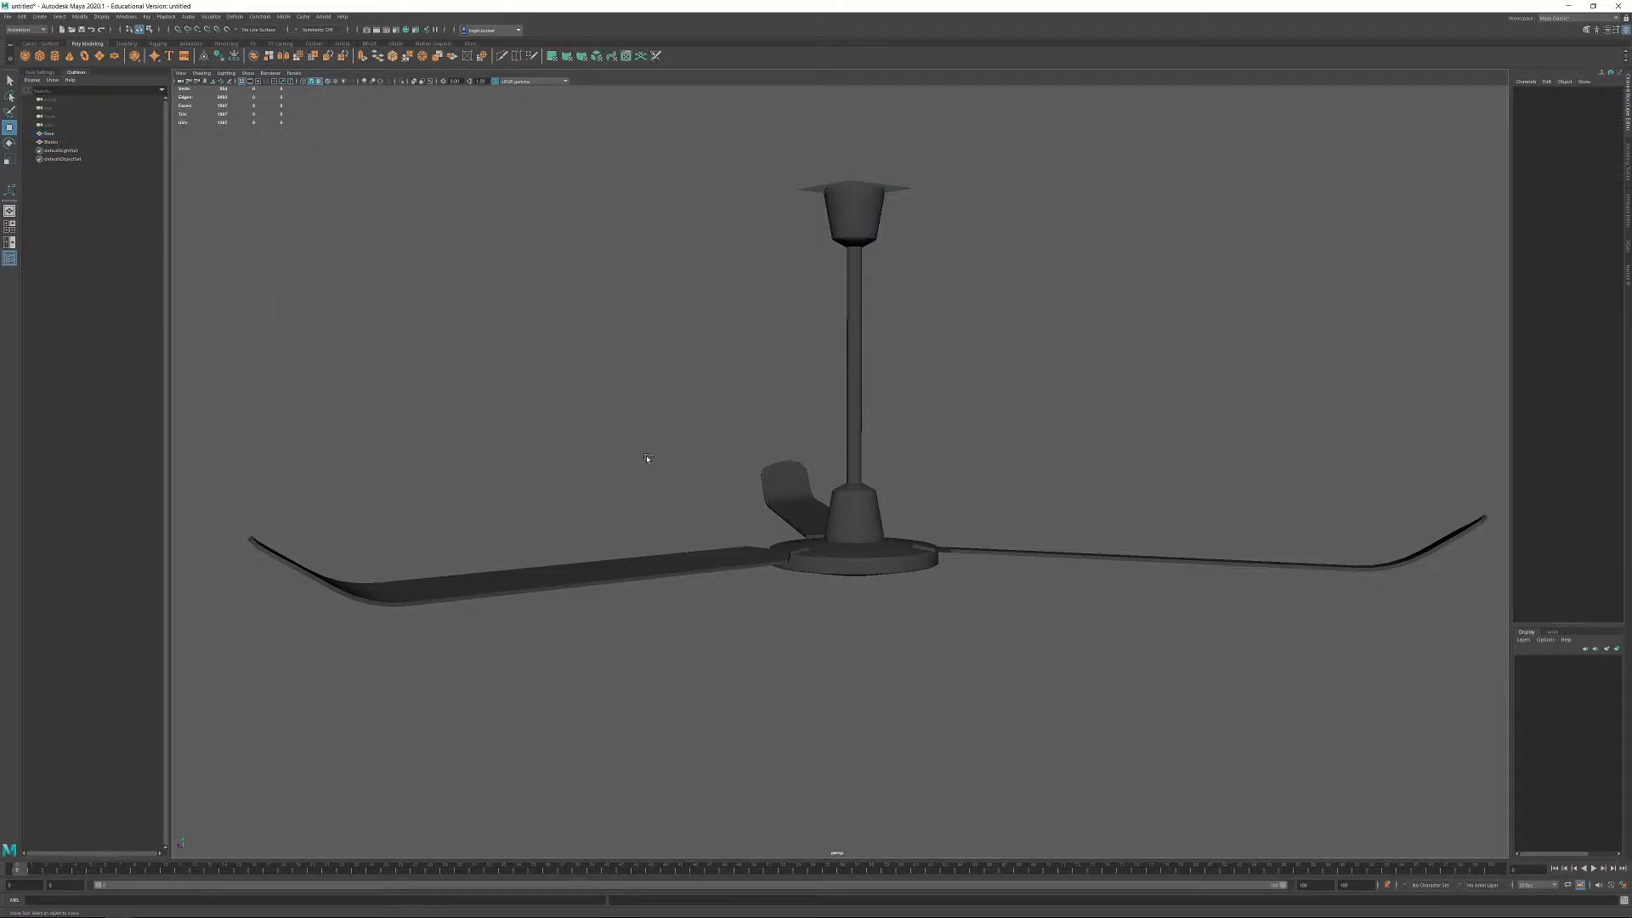
key("ctrl+g")
double_click(49, 150)
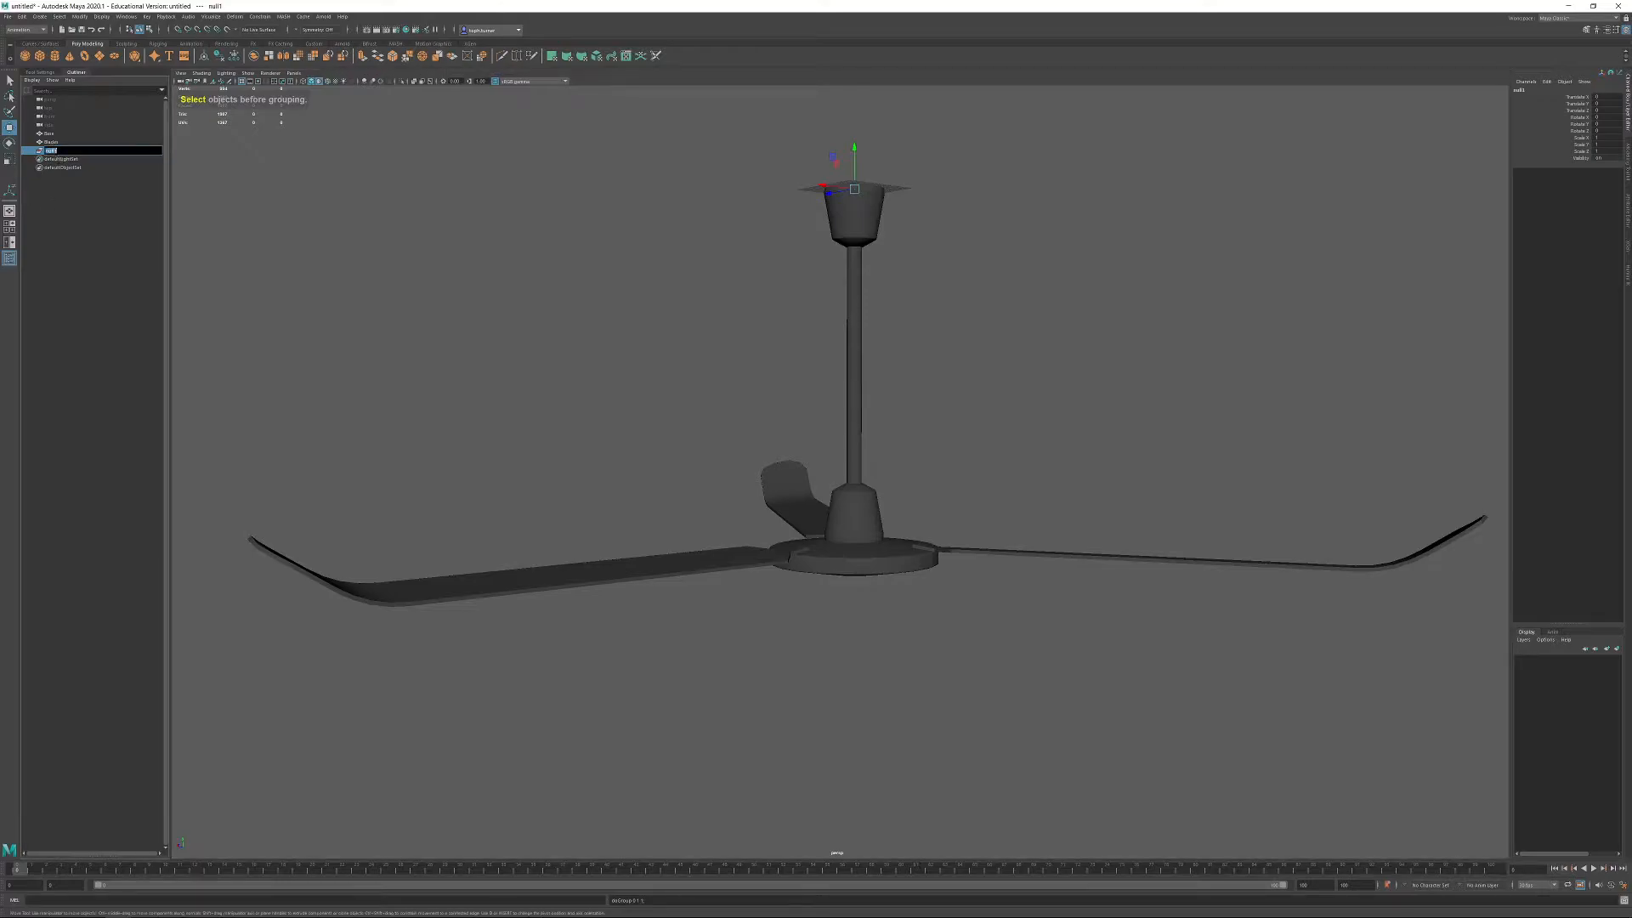
type("Fan")
key("Return")
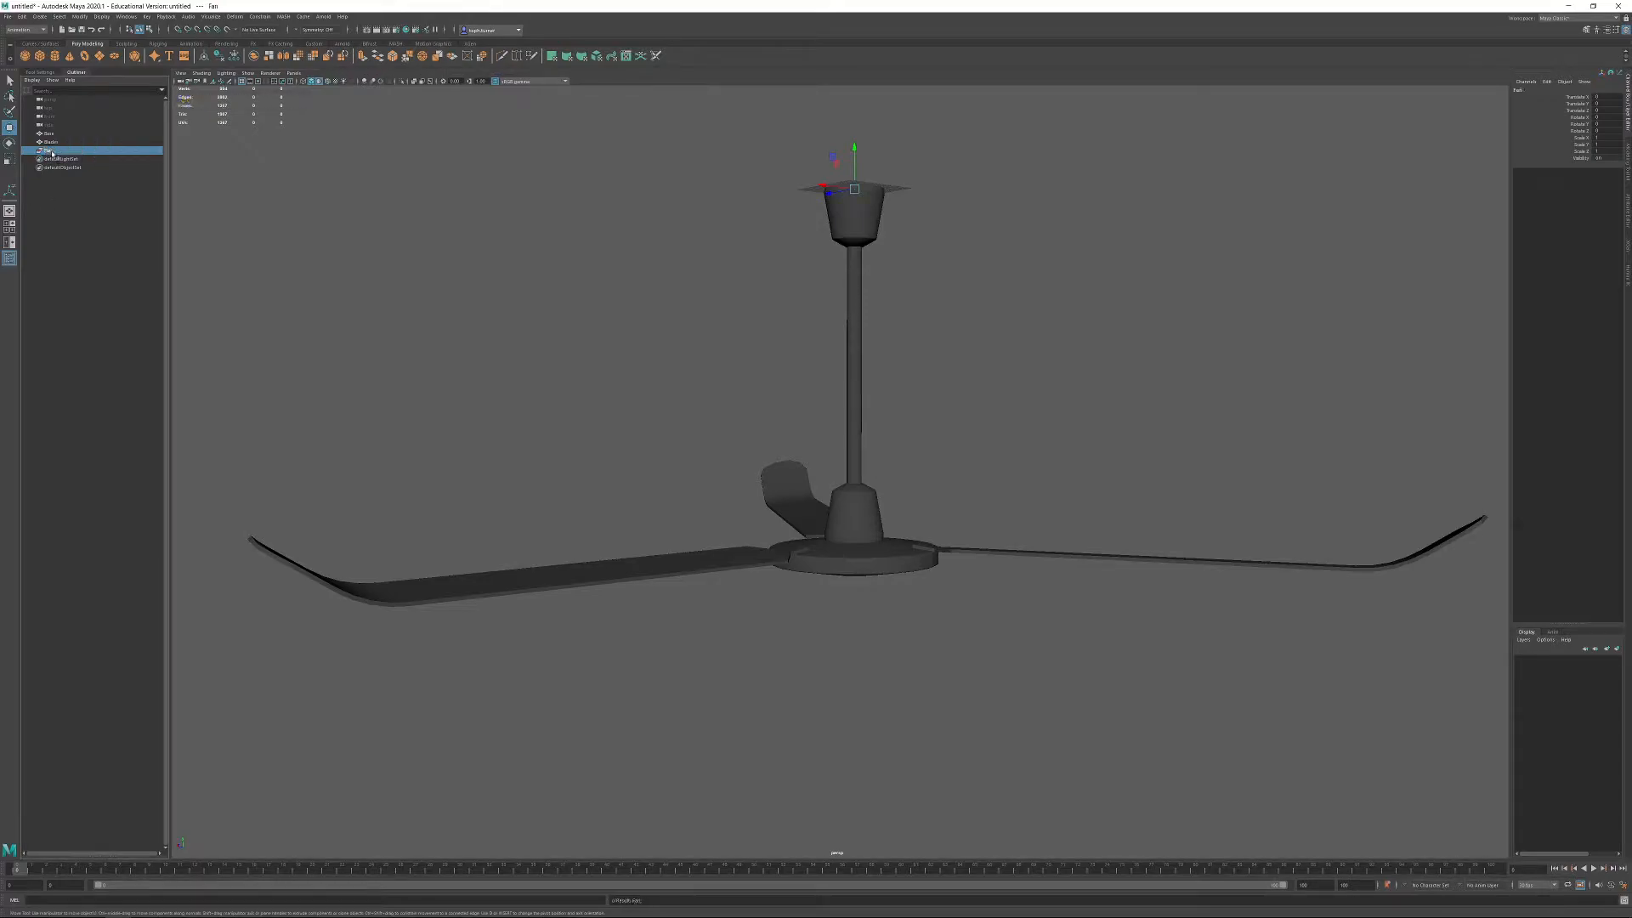
Parent Base and Blades under the Fan group, and check both children in the expanded hierarchy.
left_click(48, 133)
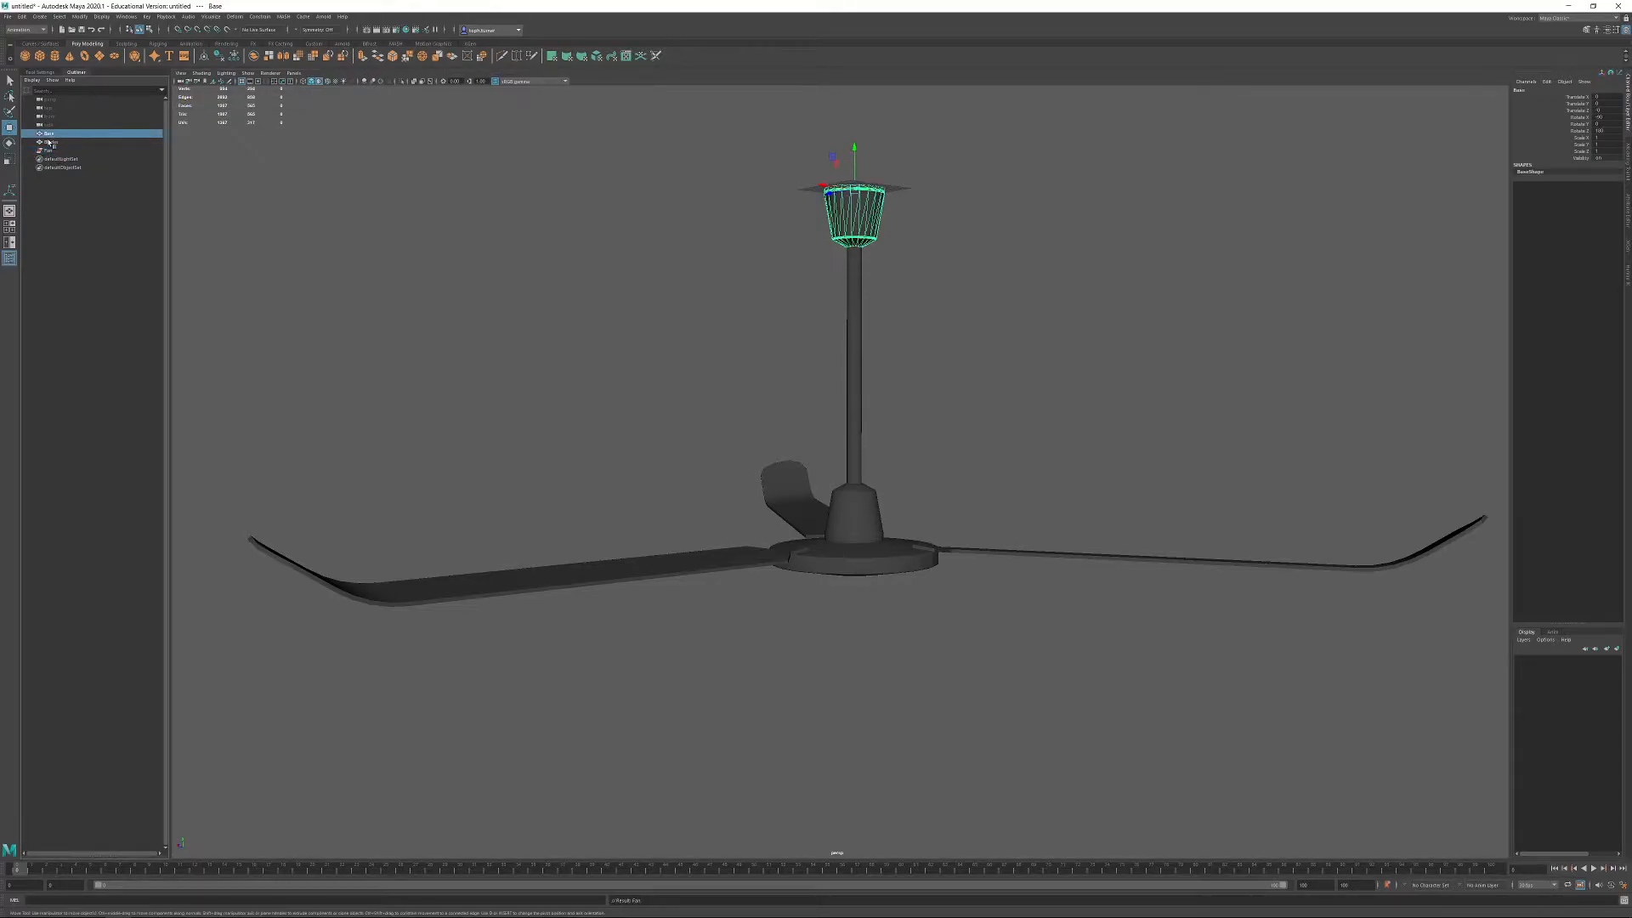
left_click(51, 141, "shift")
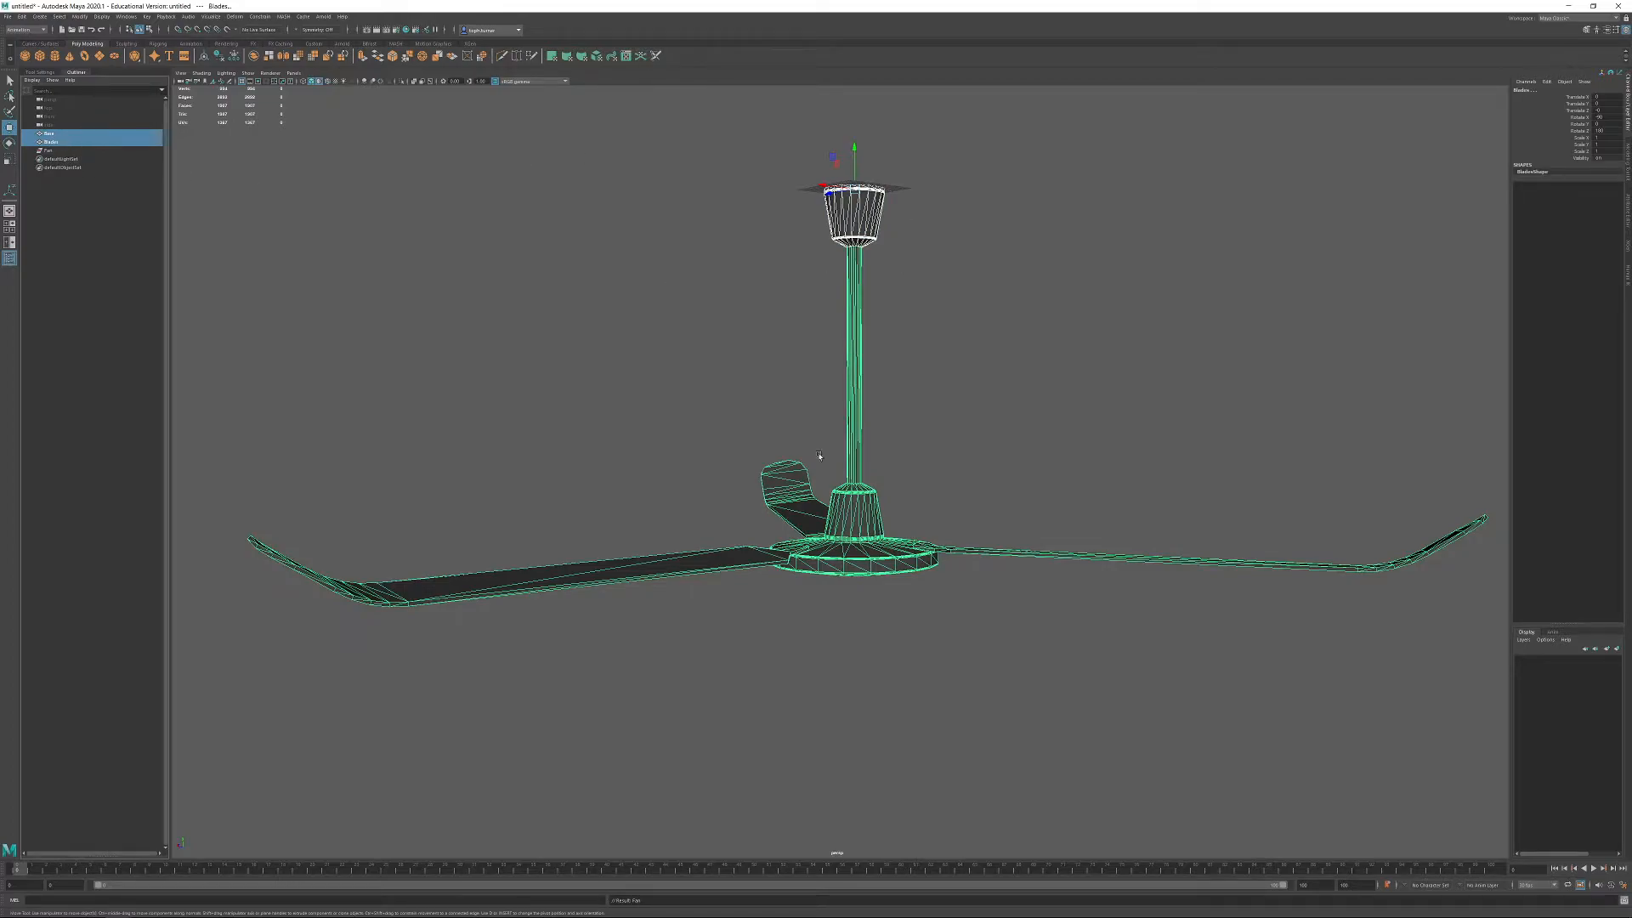
left_click(48, 150, "shift")
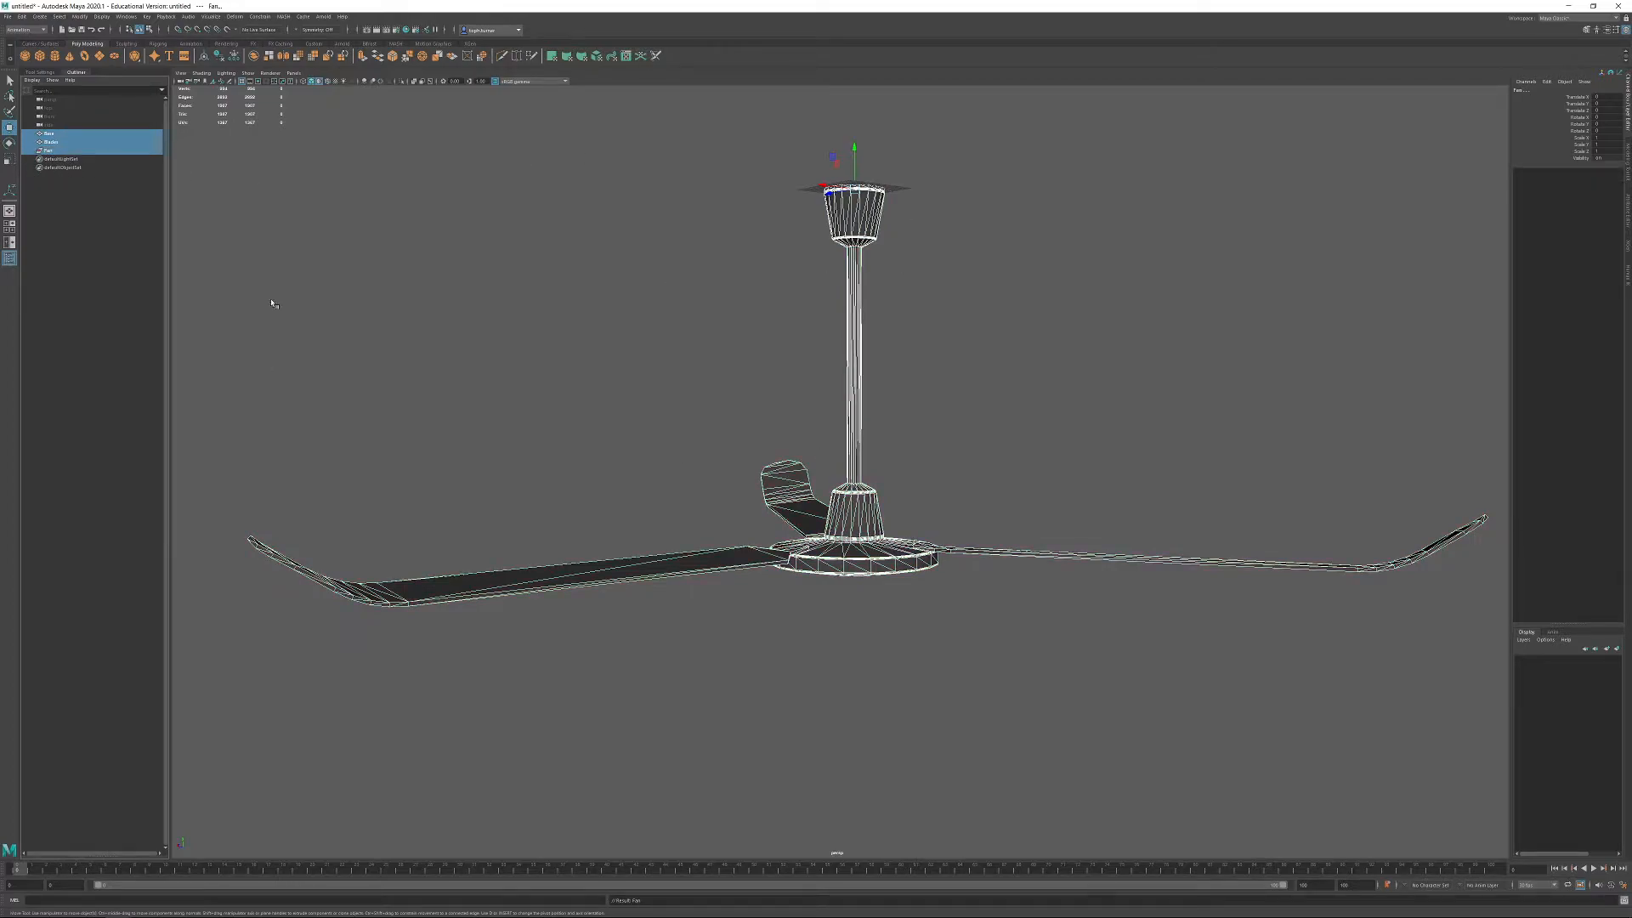
key("p")
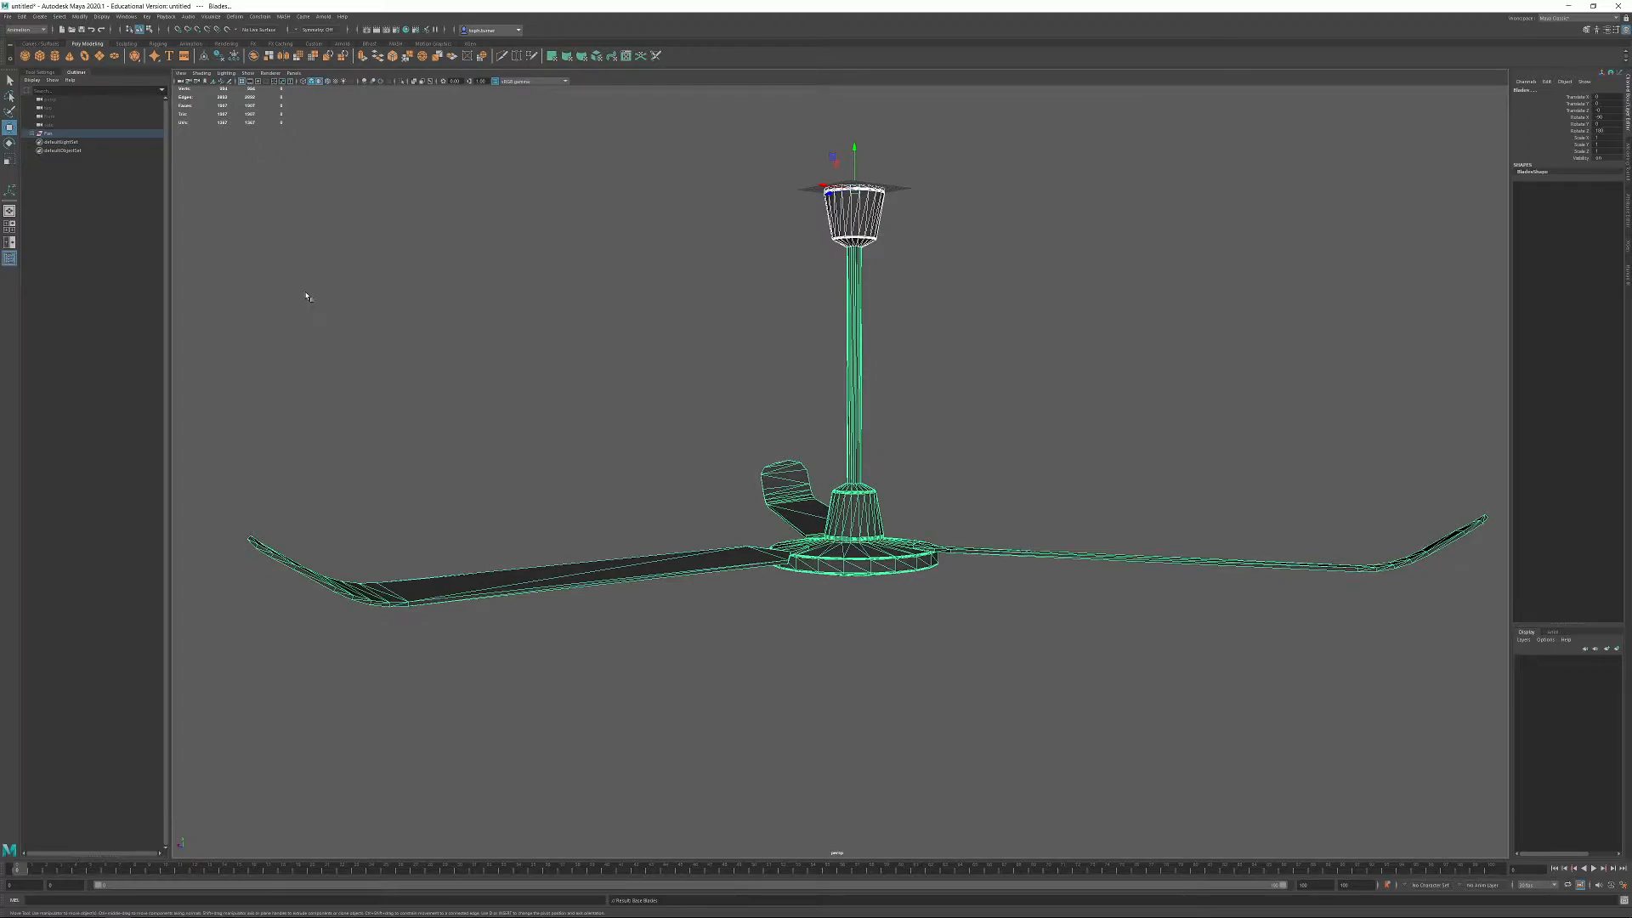
left_click(751, 266)
left_click(38, 133)
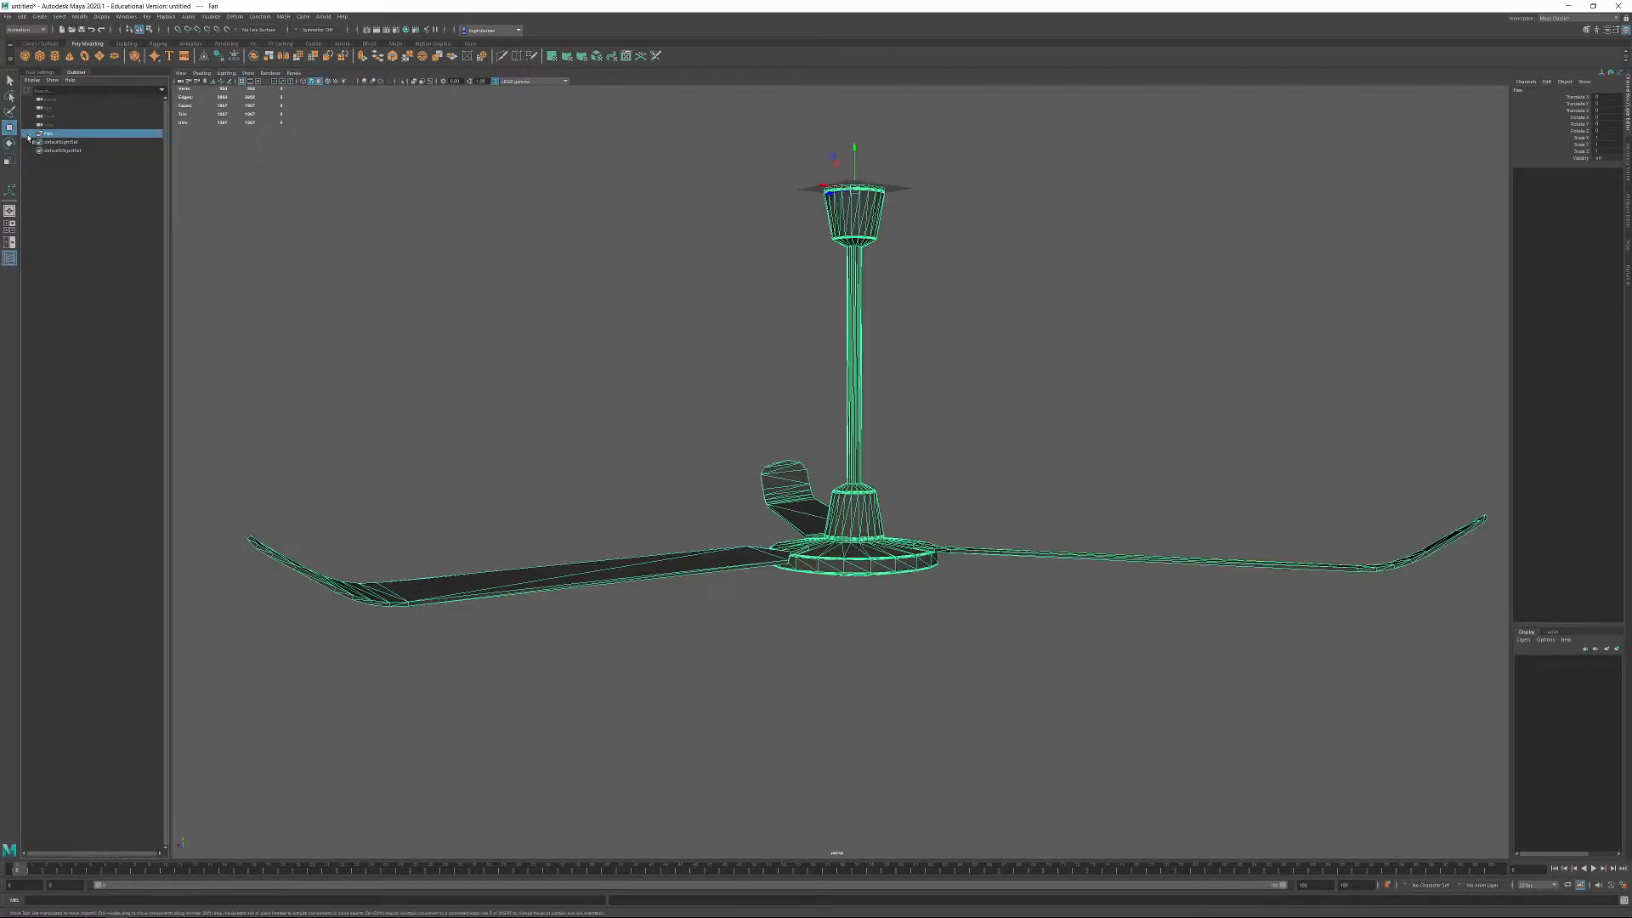
left_click(33, 135)
left_click(58, 150)
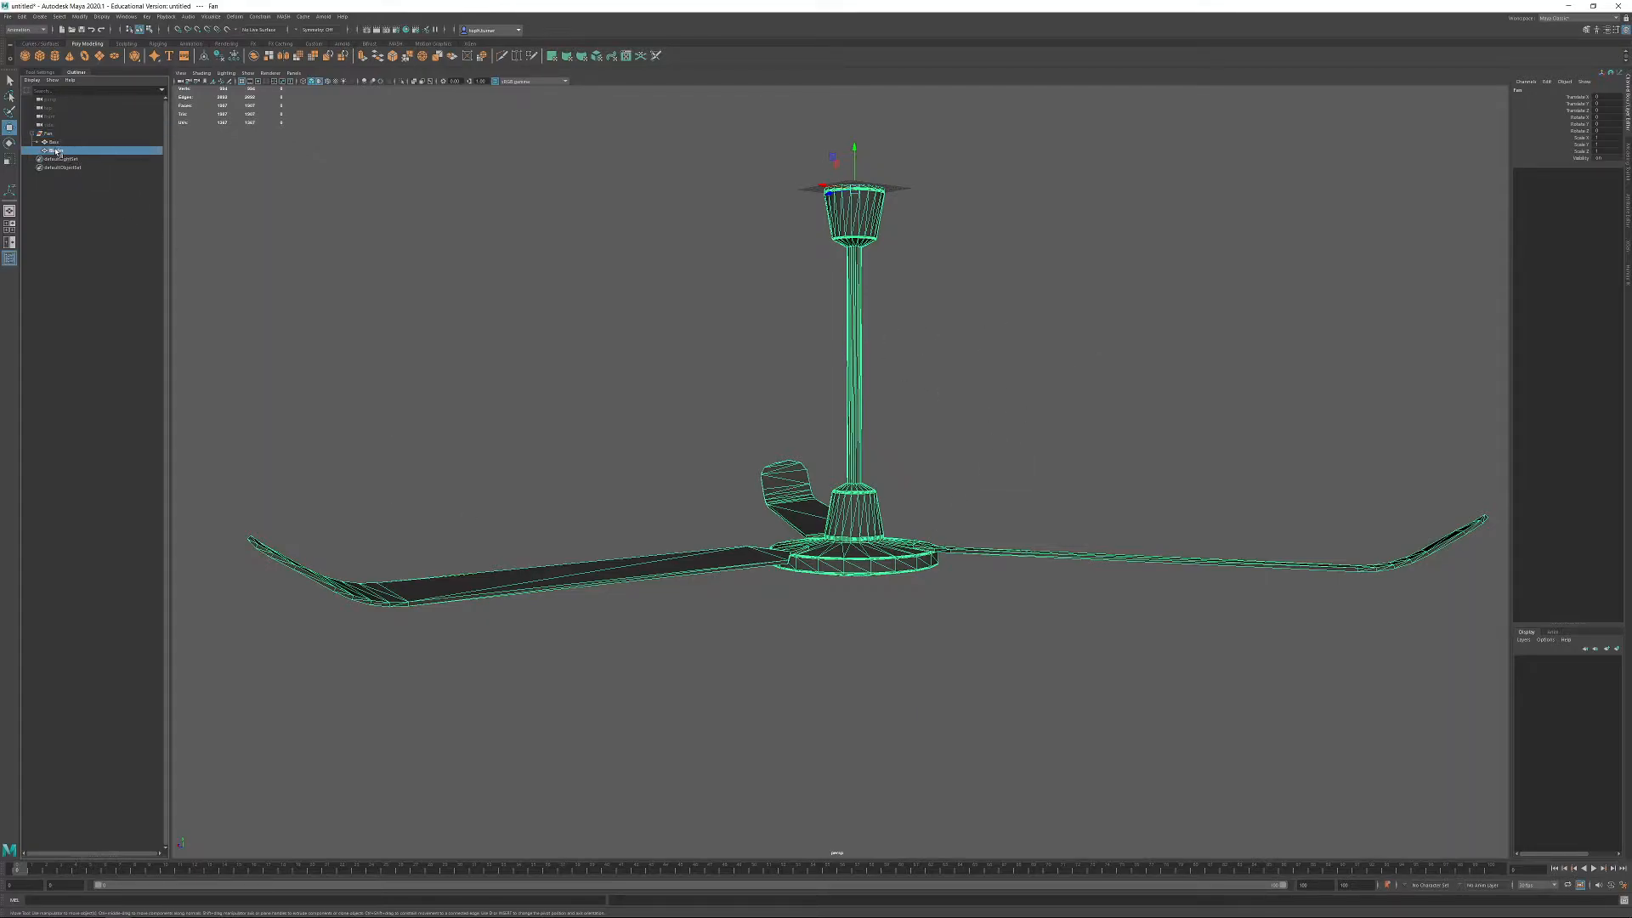
left_click(56, 142, "ctrl")
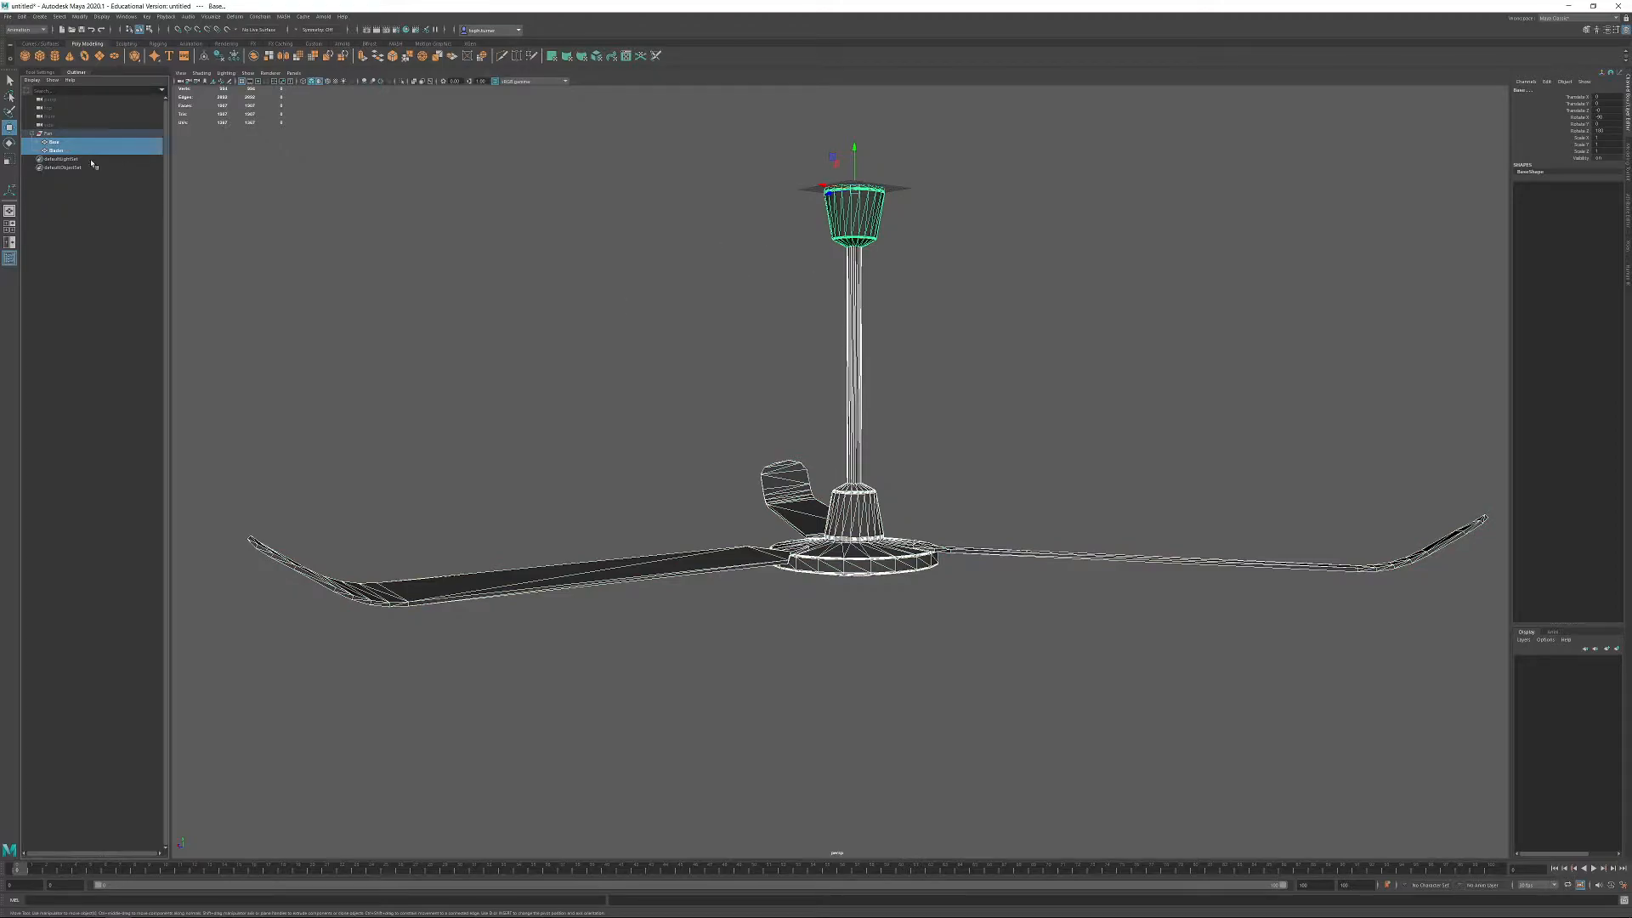
left_click(47, 134)
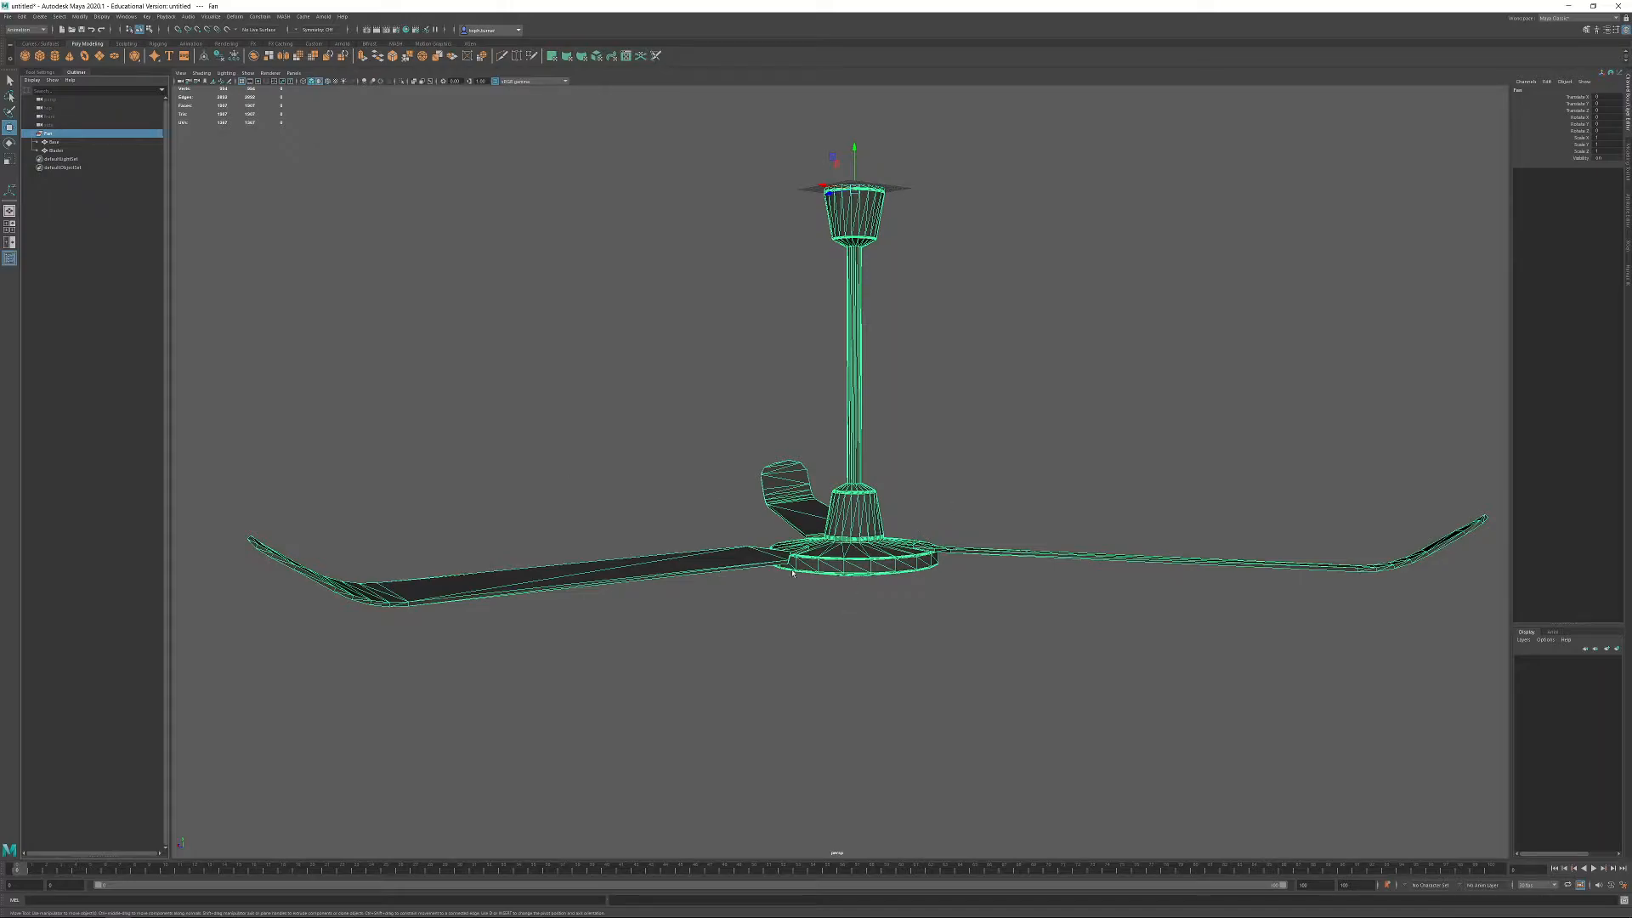
Examine the Fan group's rod, mount and blades up close and from several angles, keeping the group selected.
left_click_drag(900, 366, 869, 353, "alt")
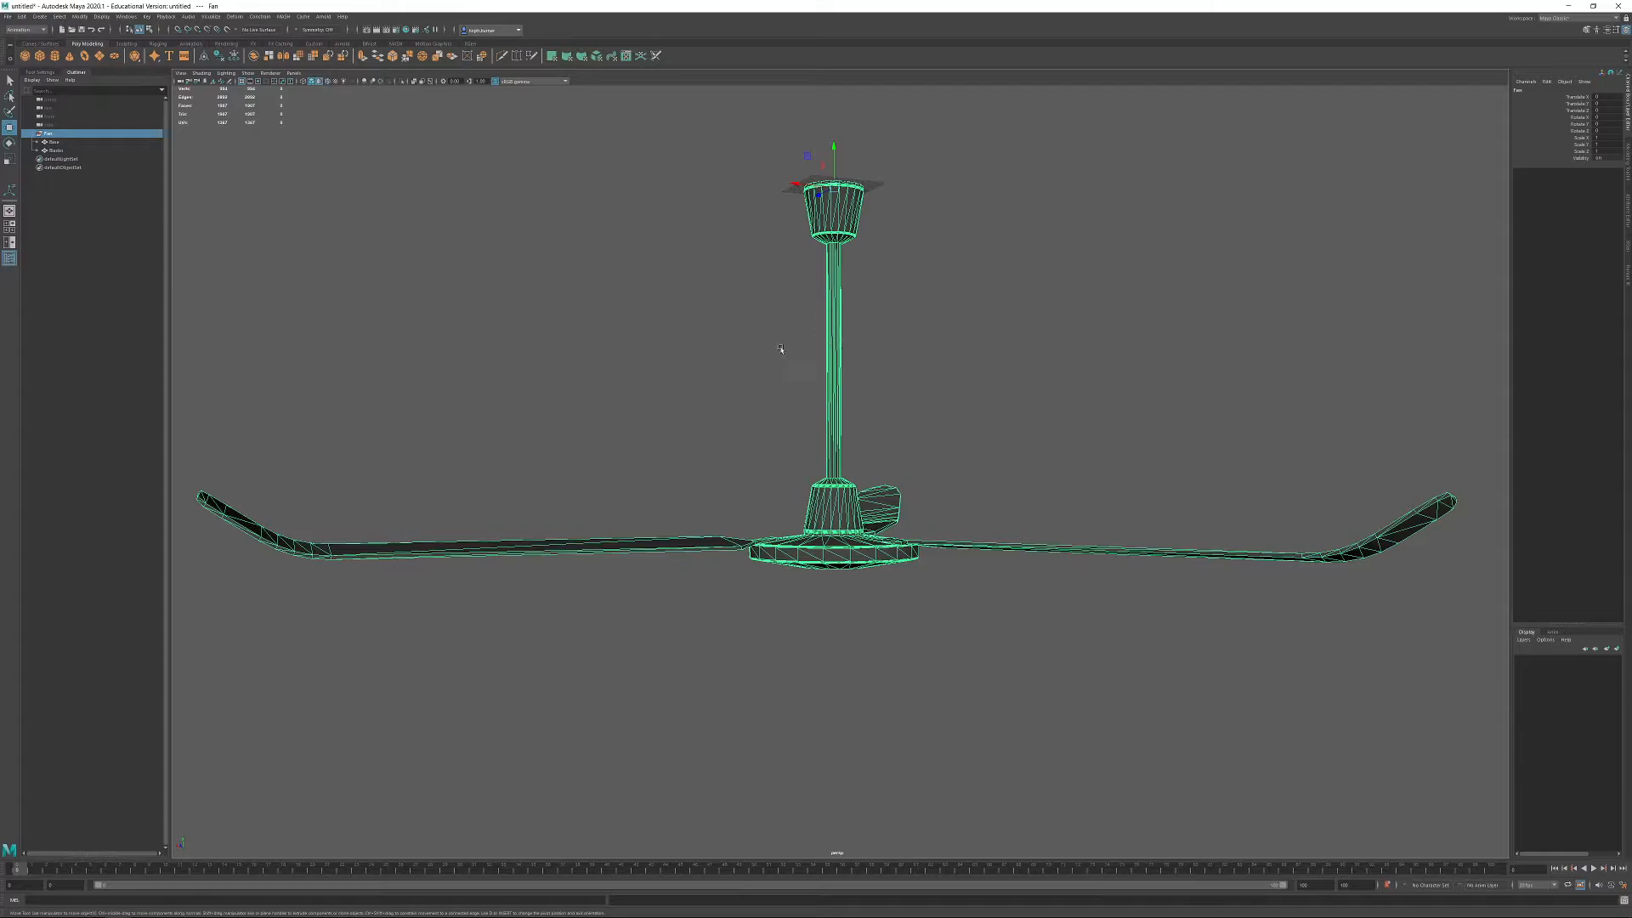
right_click_drag(841, 356, 946, 288, "alt")
left_click_drag(947, 289, 921, 240, "alt")
right_click_drag(922, 240, 1074, 875, "alt")
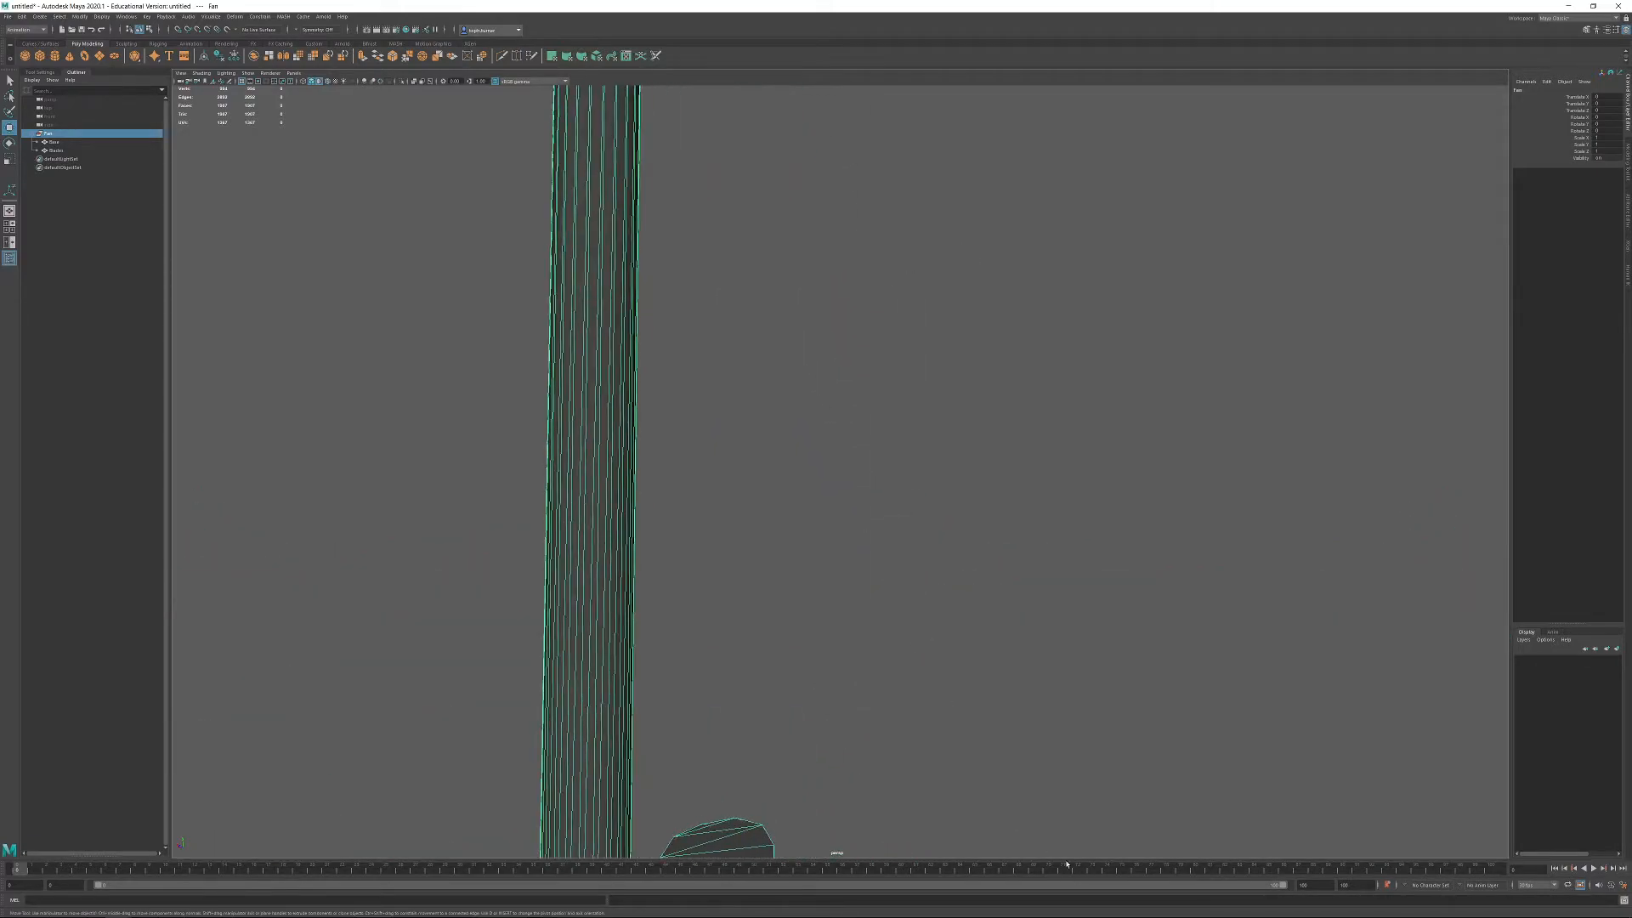
middle_click_drag(1074, 875, 882, 530, "alt")
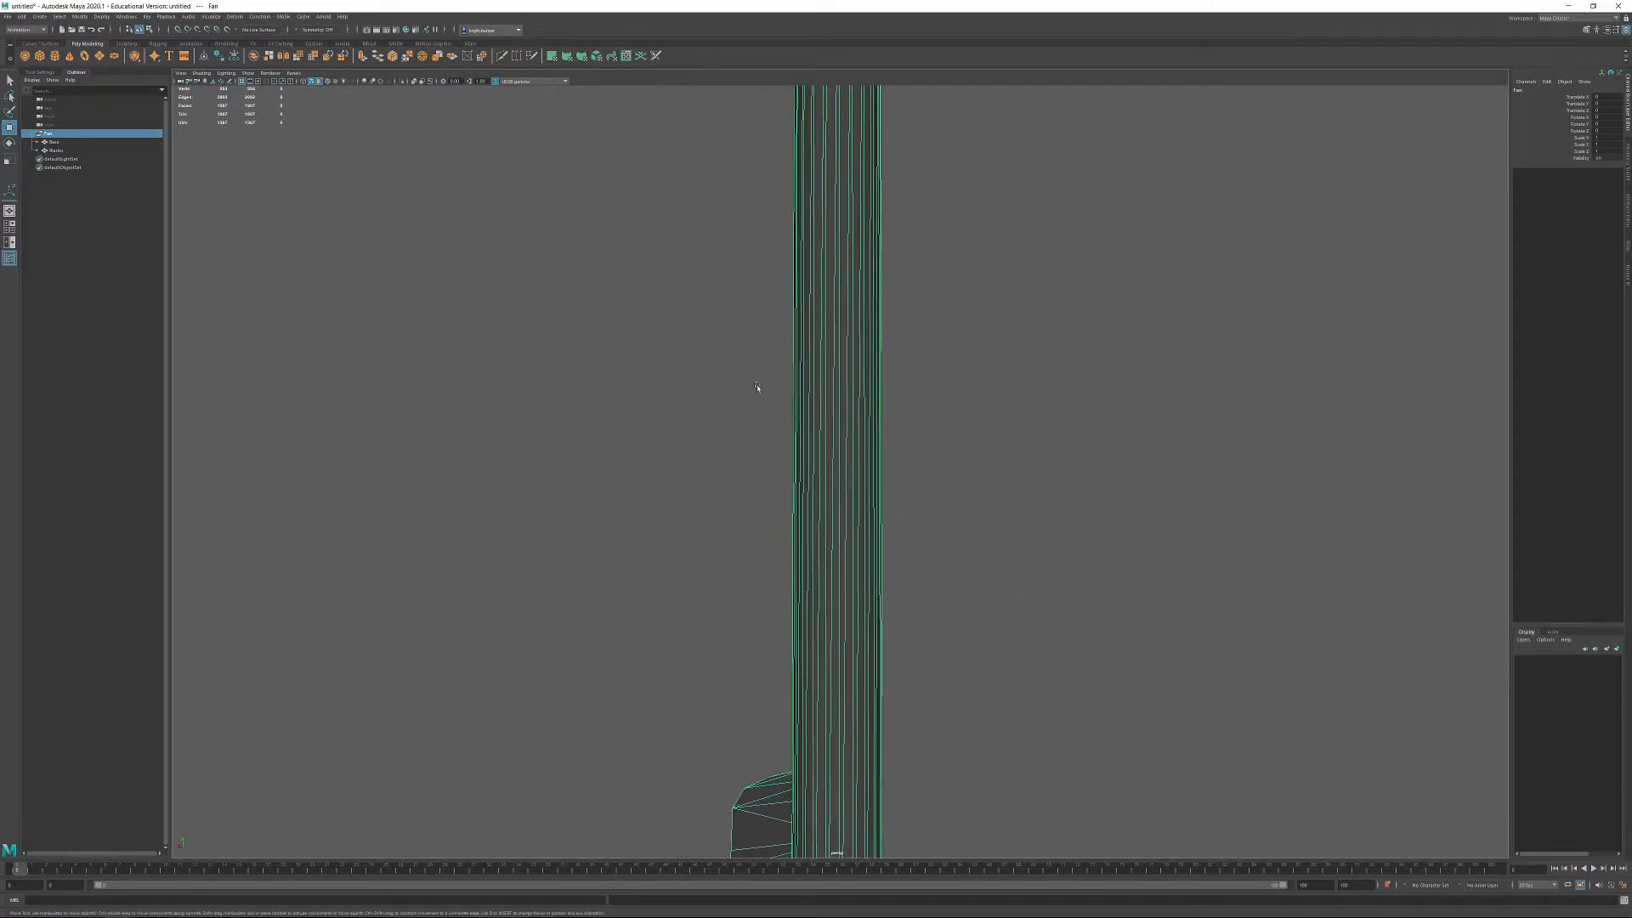
right_click_drag(859, 557, 754, 429, "alt")
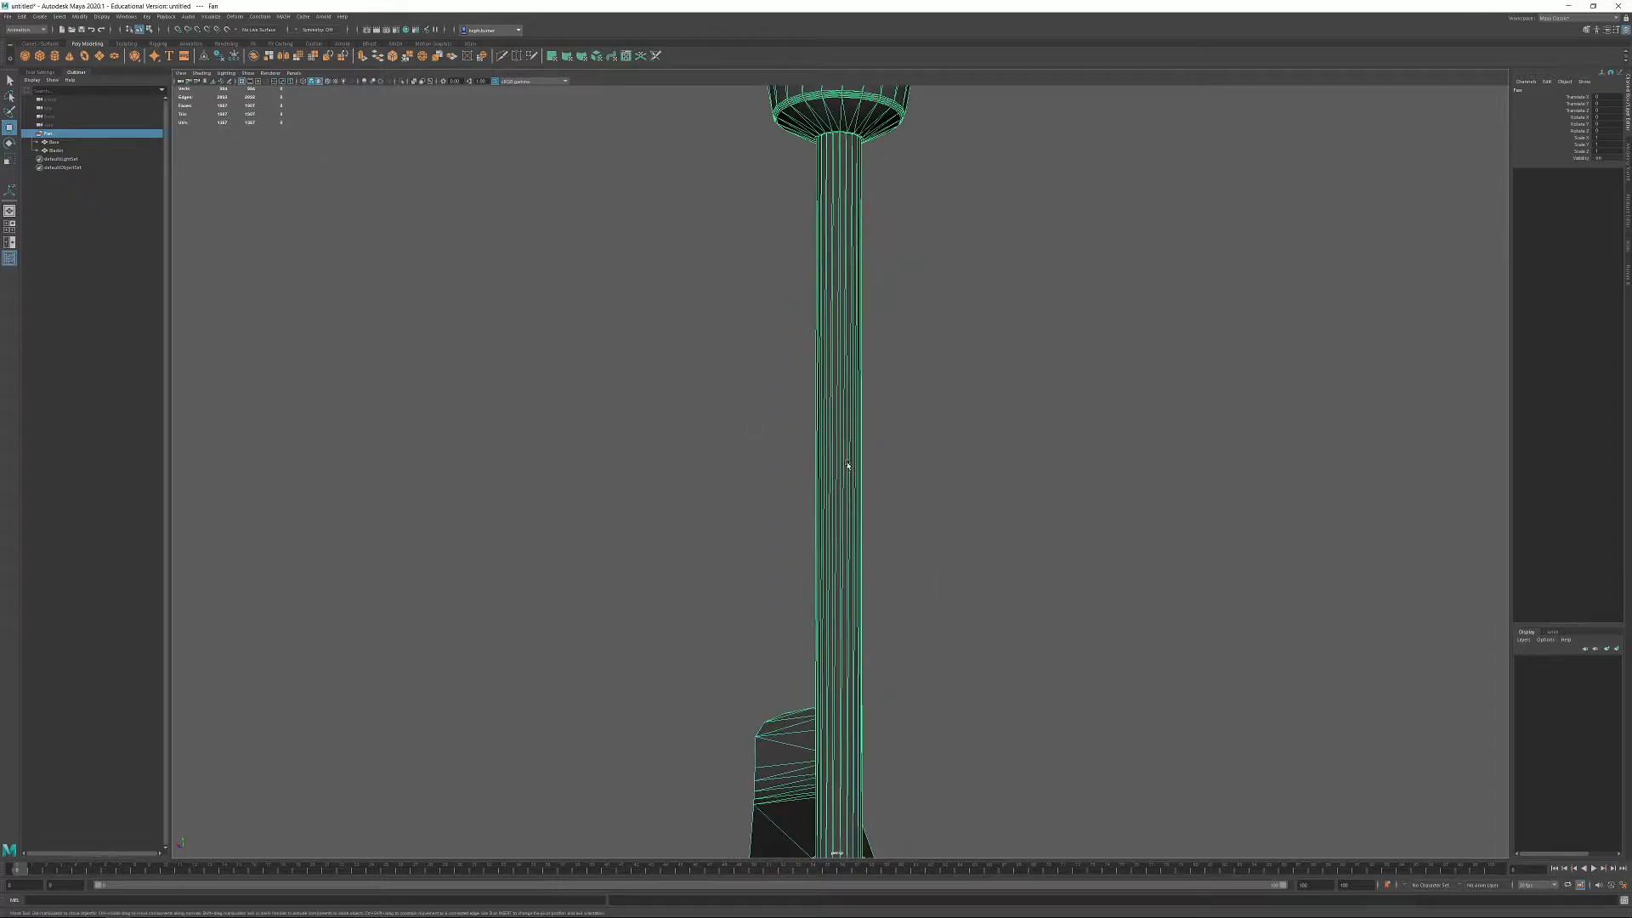
right_click_drag(800, 495, 692, 451, "alt")
left_click_drag(692, 451, 920, 417, "alt")
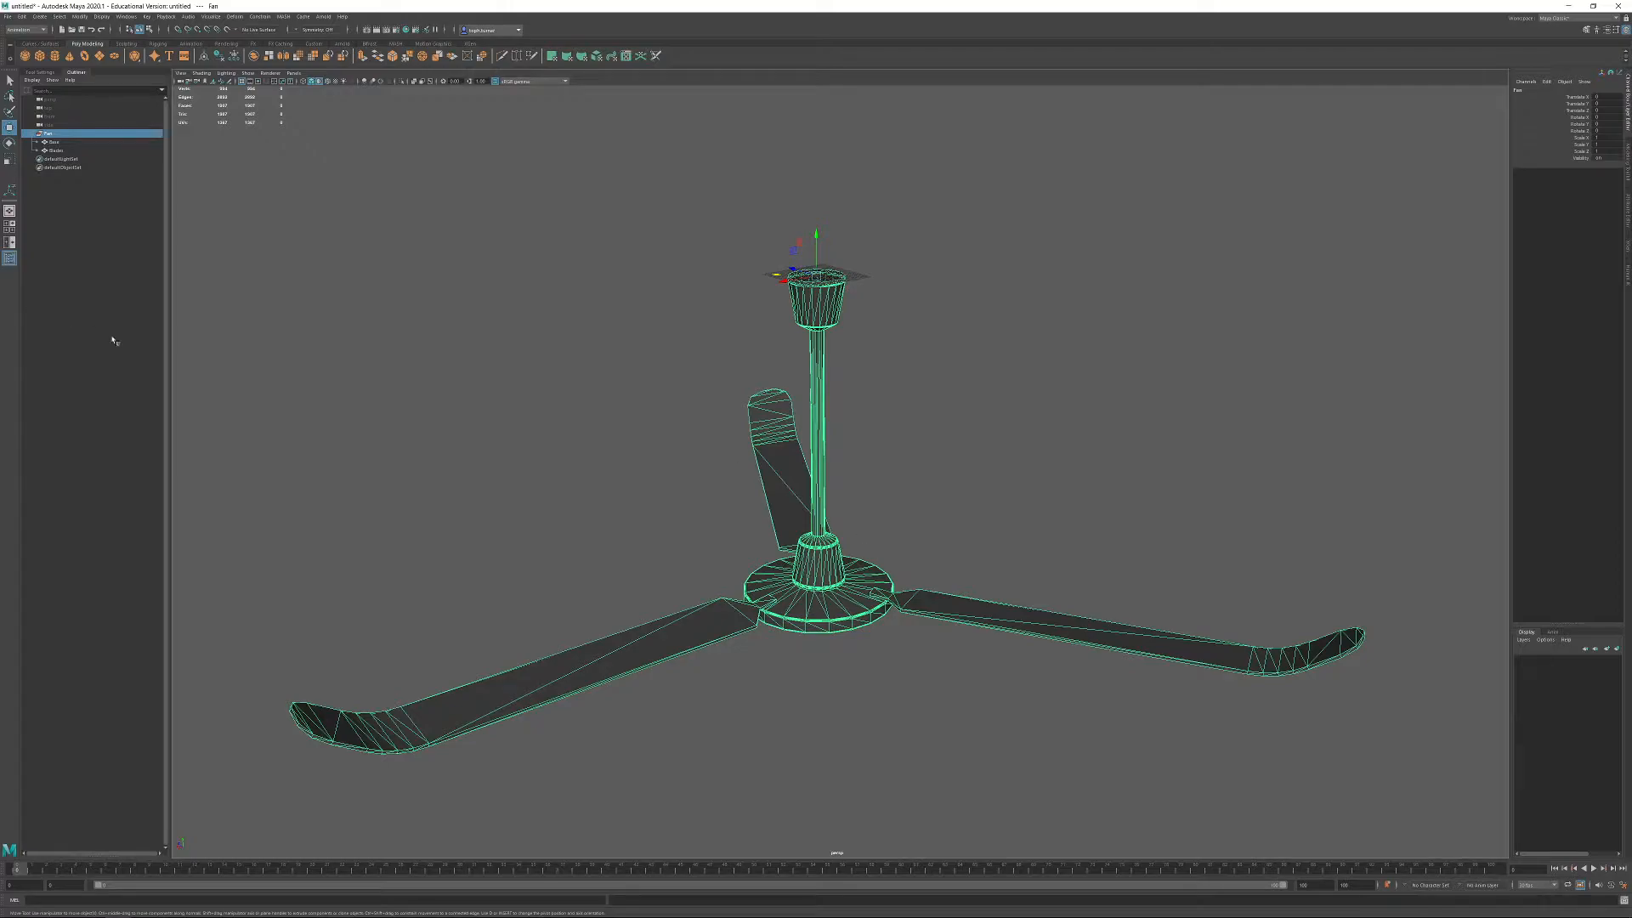
left_click(68, 320)
left_click(50, 133)
left_click_drag(847, 562, 848, 488, "alt")
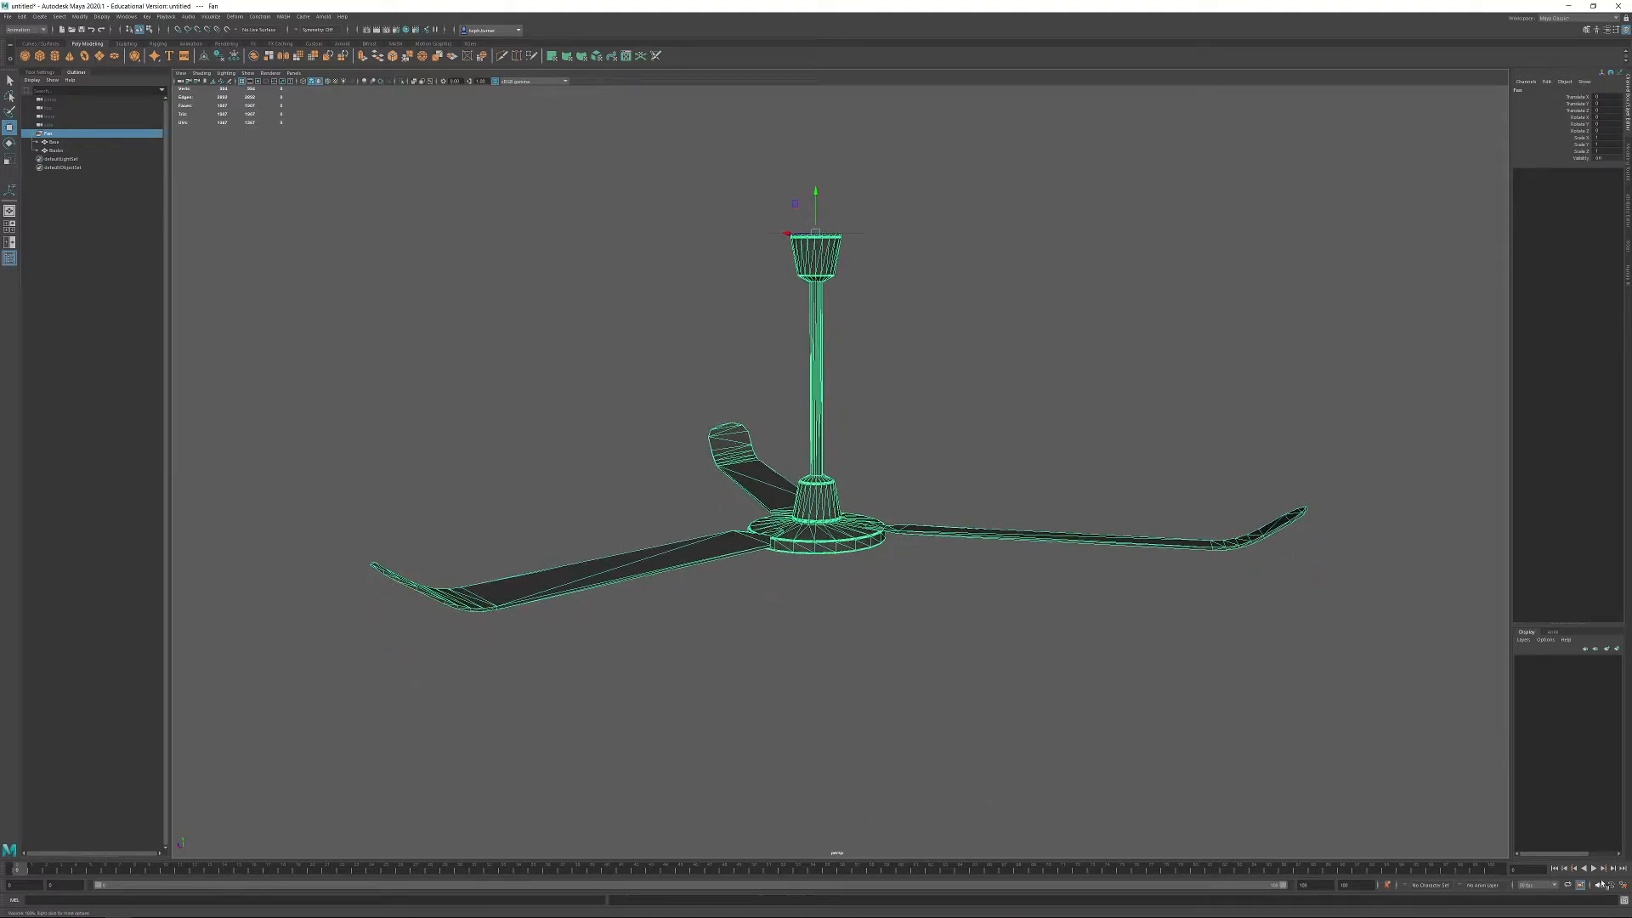
Set both the playback end and the animation end to frame 30 in the Time Slider preferences and save them.
left_click(1623, 887)
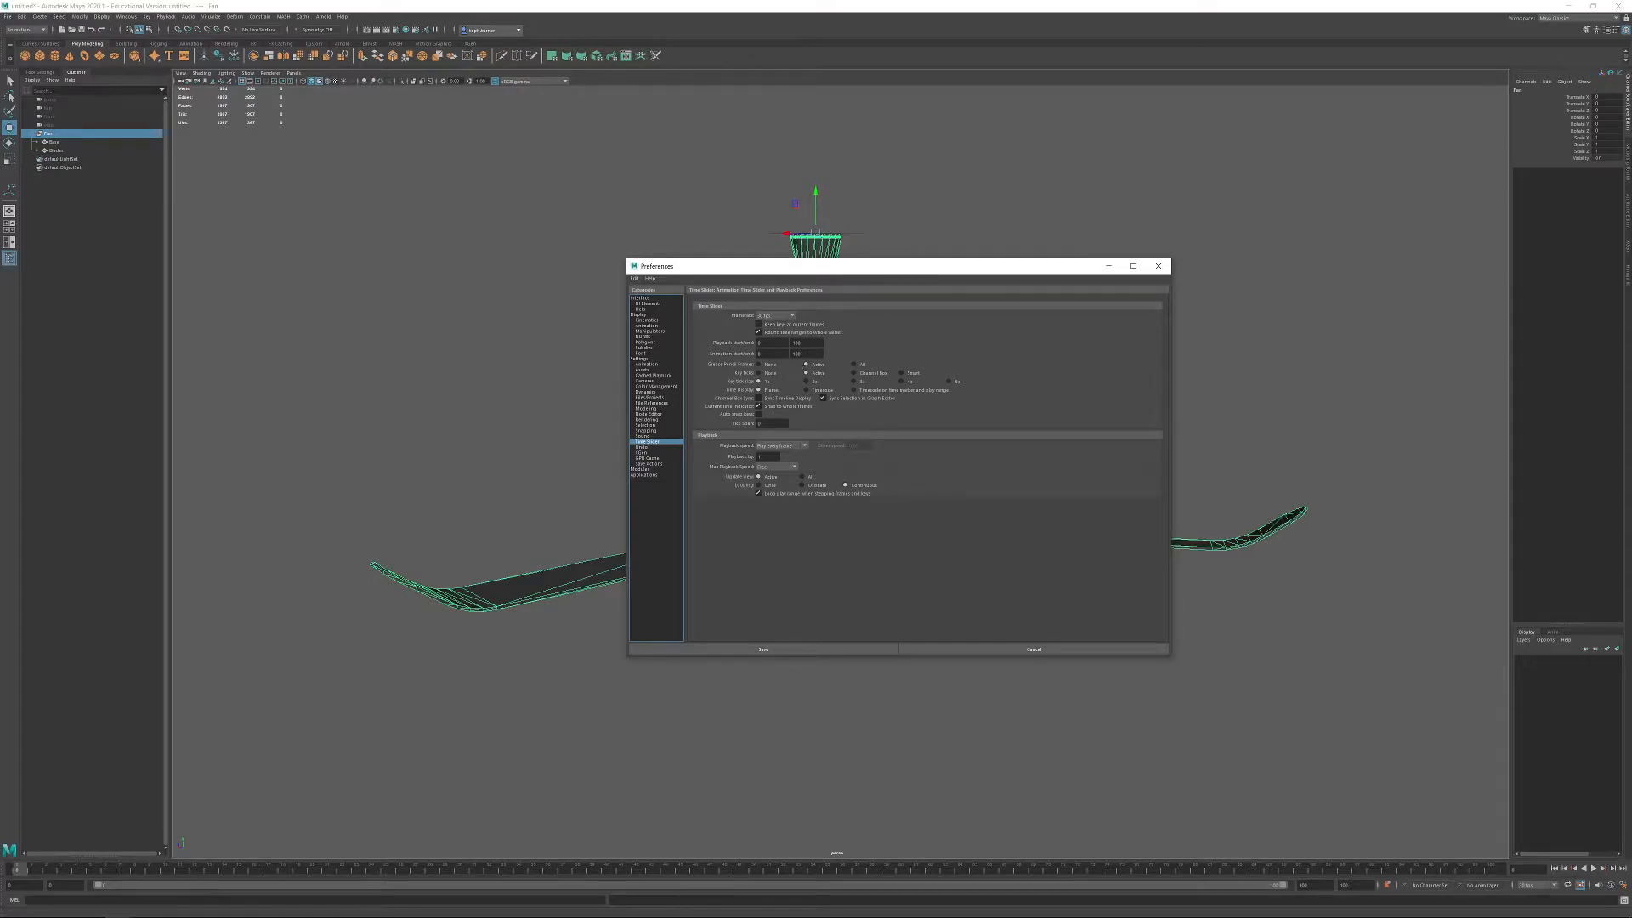
left_click_drag(807, 343, 779, 342)
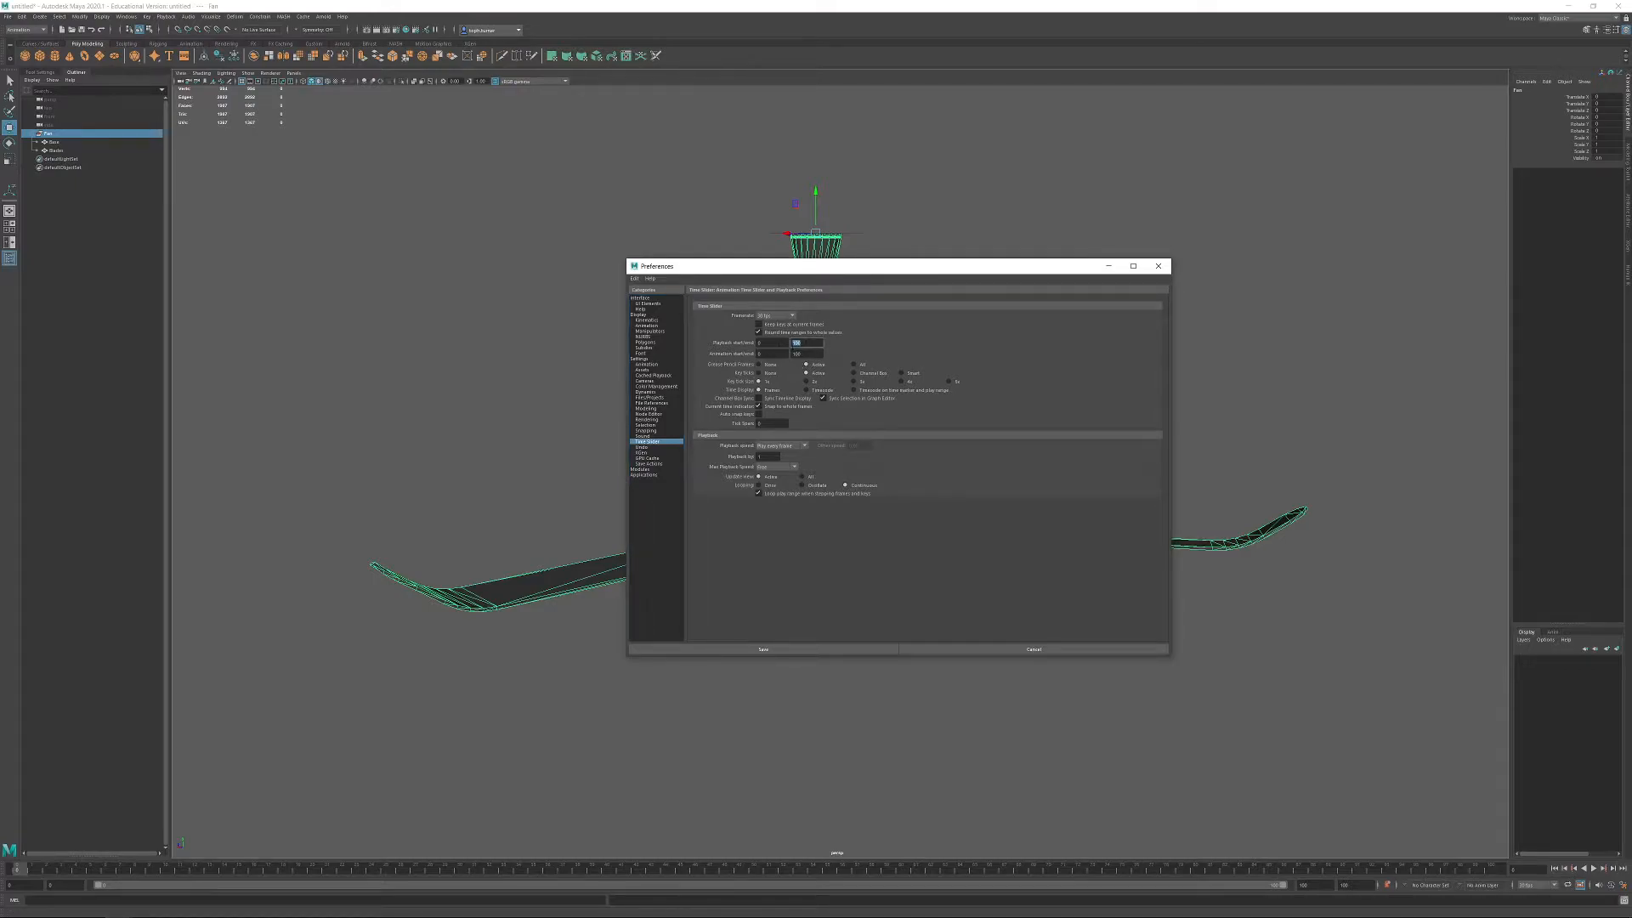
key("Return")
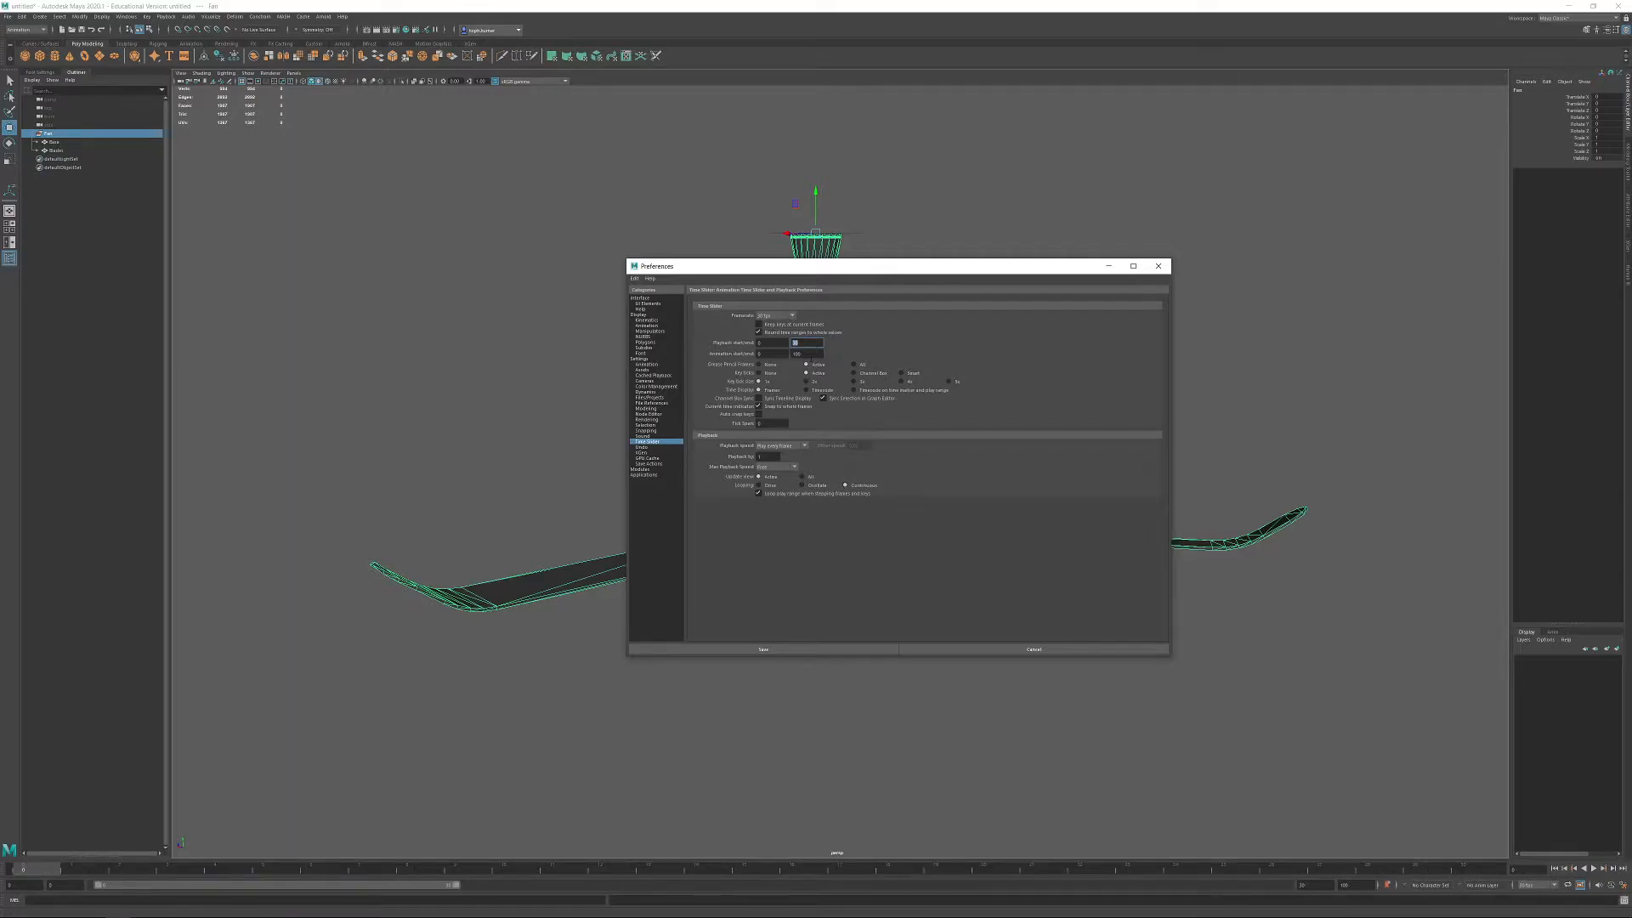
double_click(812, 354)
type("30")
key("Return")
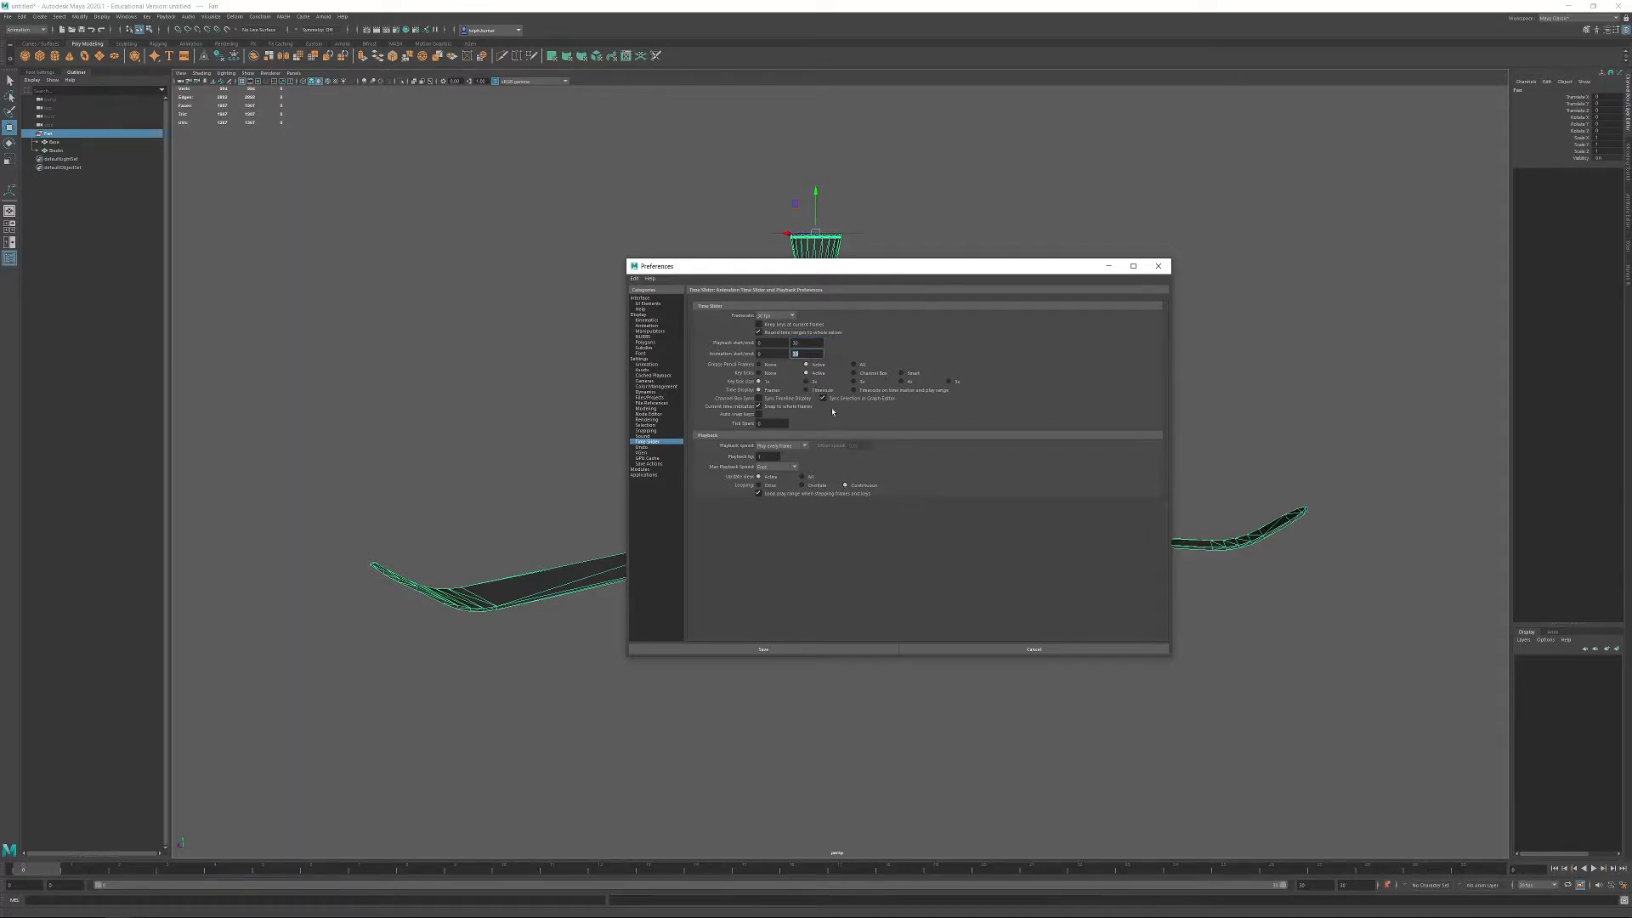
left_click(793, 648)
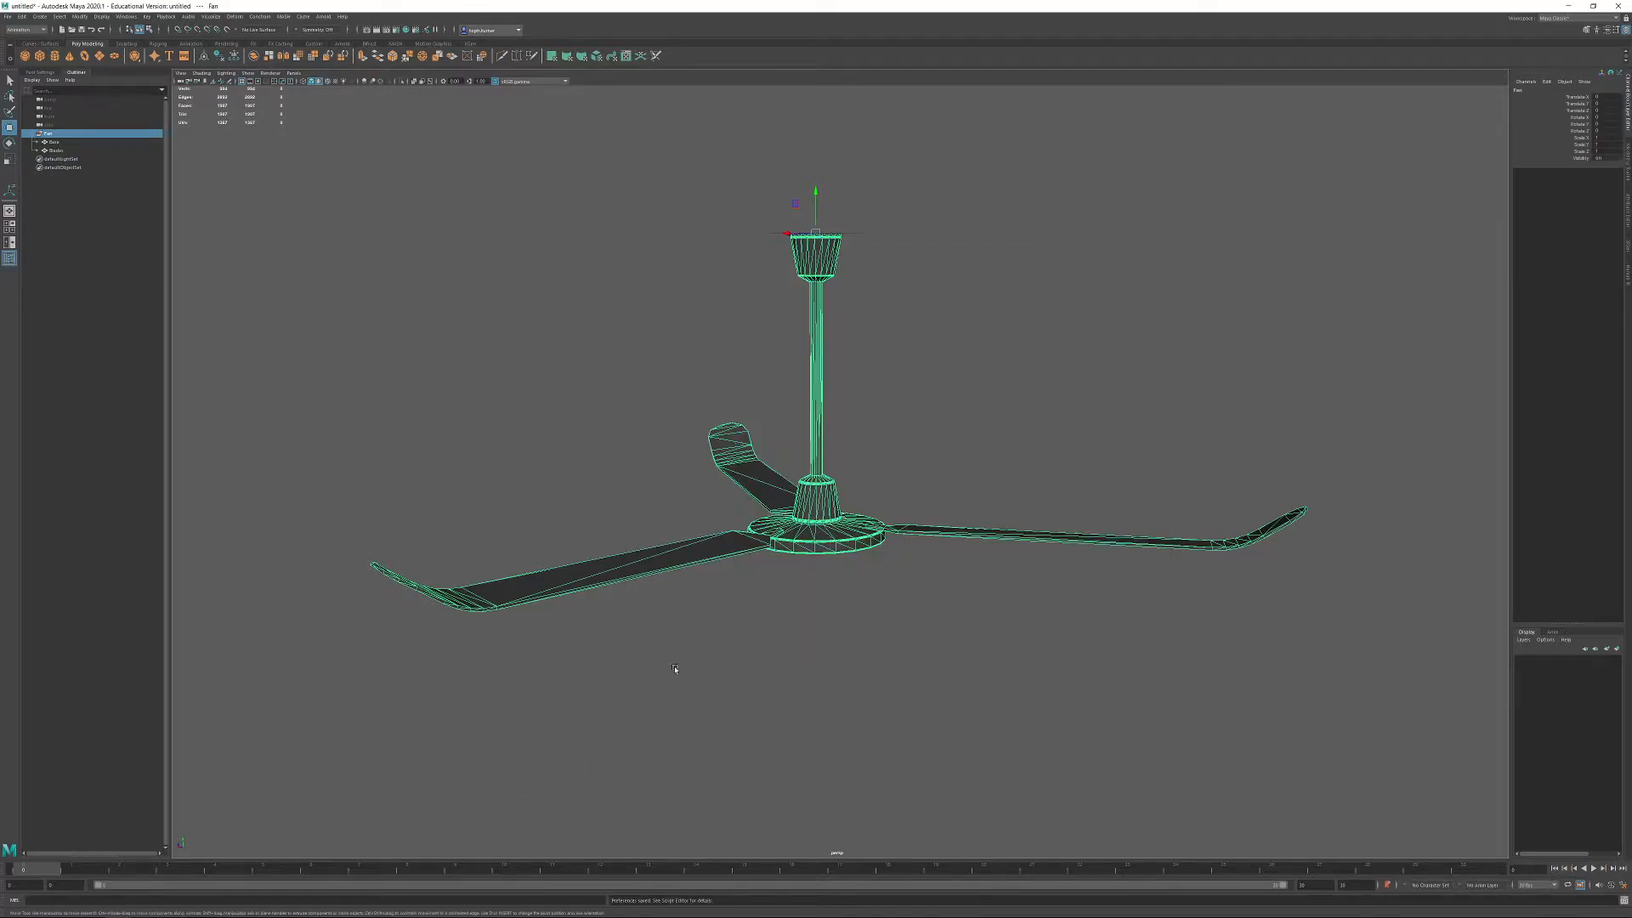
Select the Blades mesh, set a key on it at frame 0, and go to frame 30.
left_click(908, 462)
left_click(819, 466)
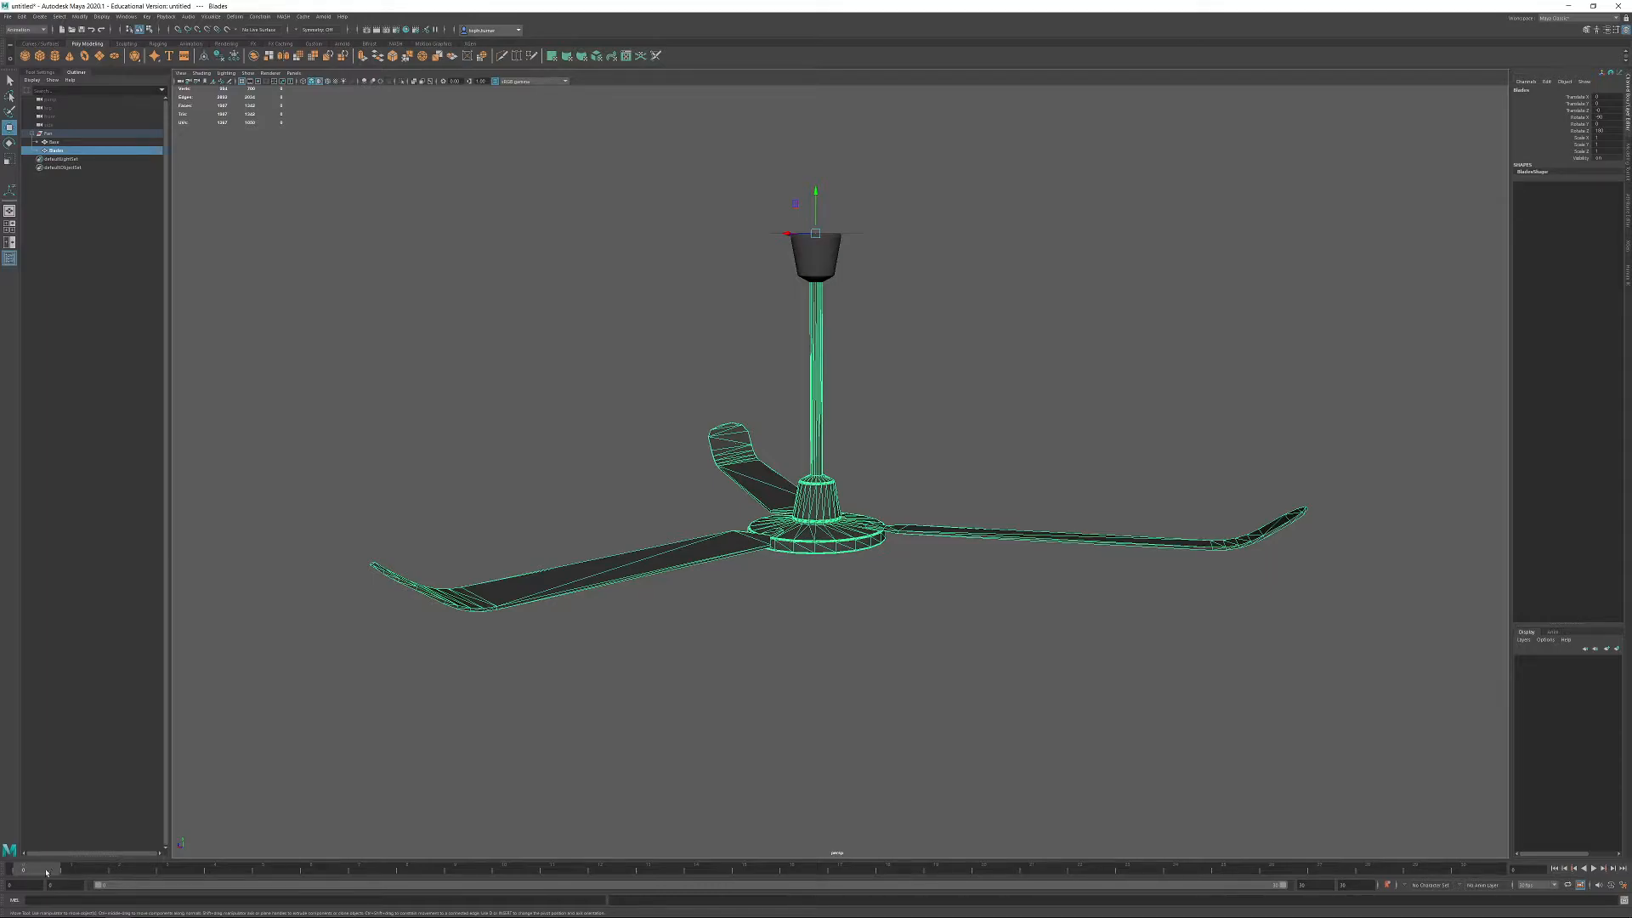
key("s")
mouse_move(25, 868)
left_mouse_down()
mouse_move(131, 868)
mouse_move(1, 850)
left_mouse_up()
left_click_drag(561, 869, 648, 869)
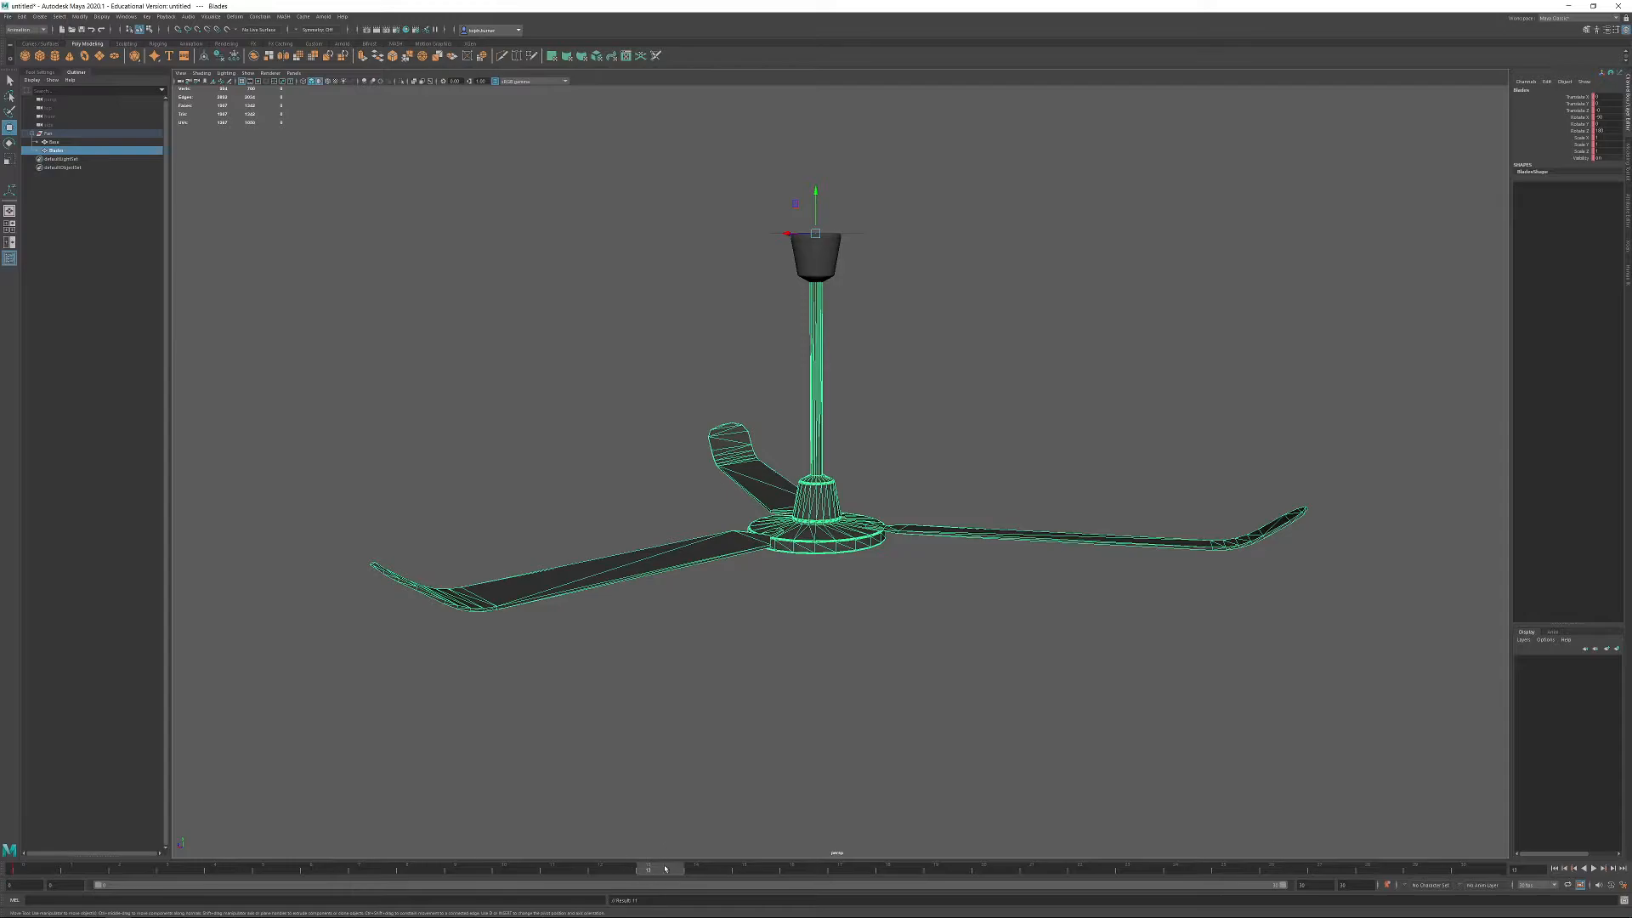
left_click(1478, 872)
Try rotating the Blades at frame 30, and undo the rotation.
left_click_drag(901, 266, 800, 355, "alt")
key("e")
key("ctrl+z")
key("ctrl+z")
double_click(1613, 119)
left_click_drag(1216, 450, 1224, 298, "alt")
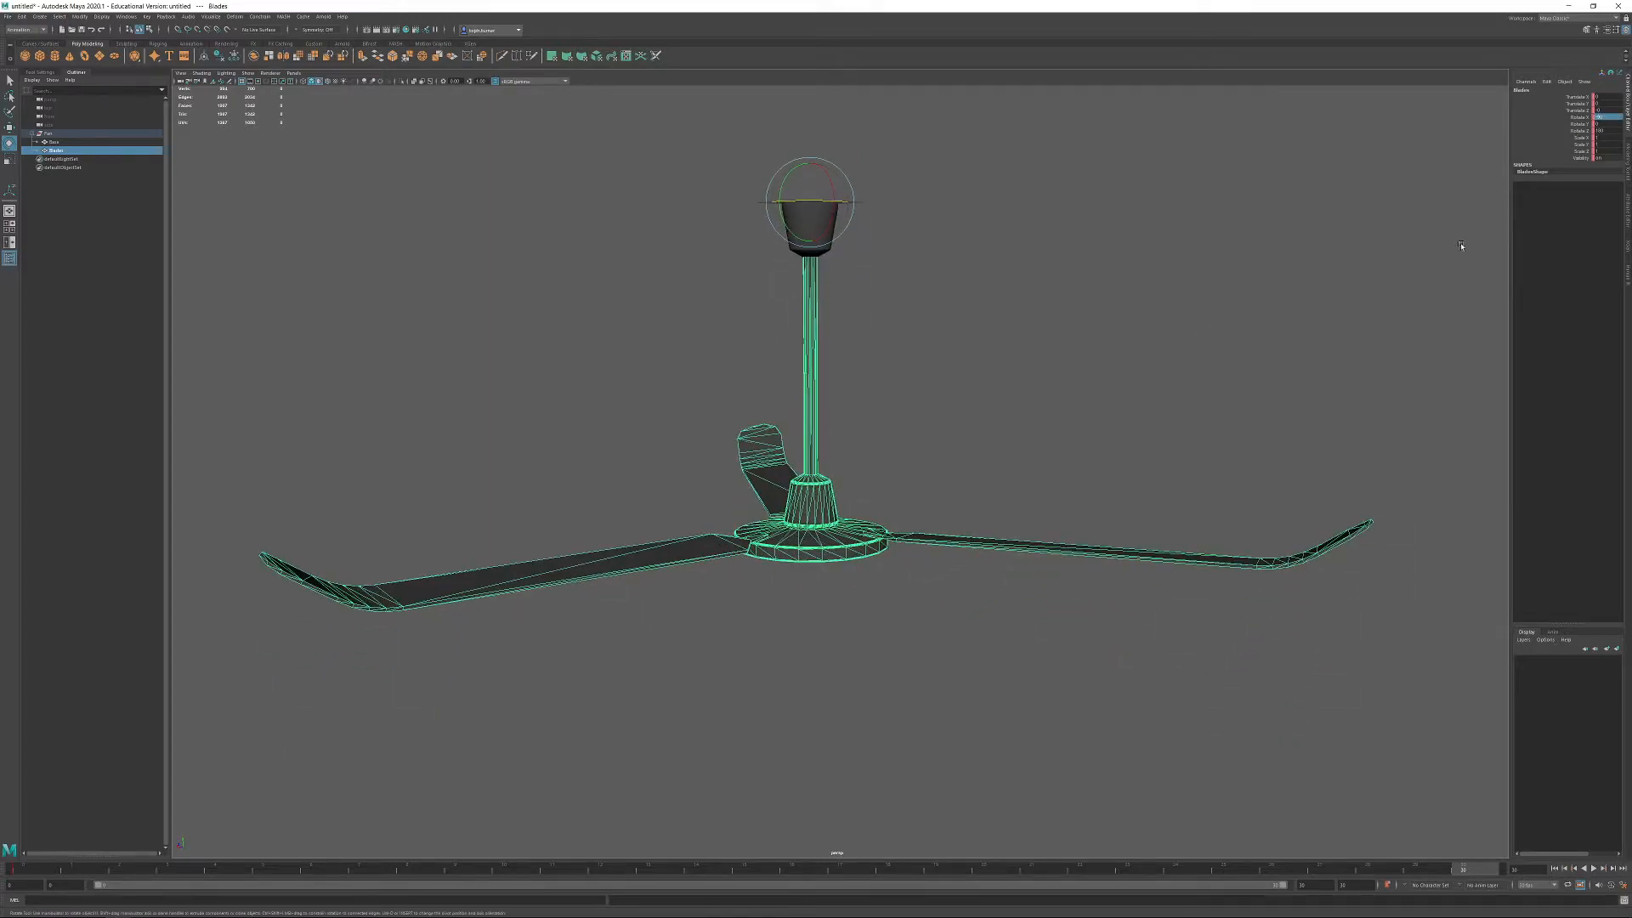
Try setting the Blades' Rotate Z to 0 at frame 30, and undo the change.
double_click(1612, 131)
type("0")
key("Return")
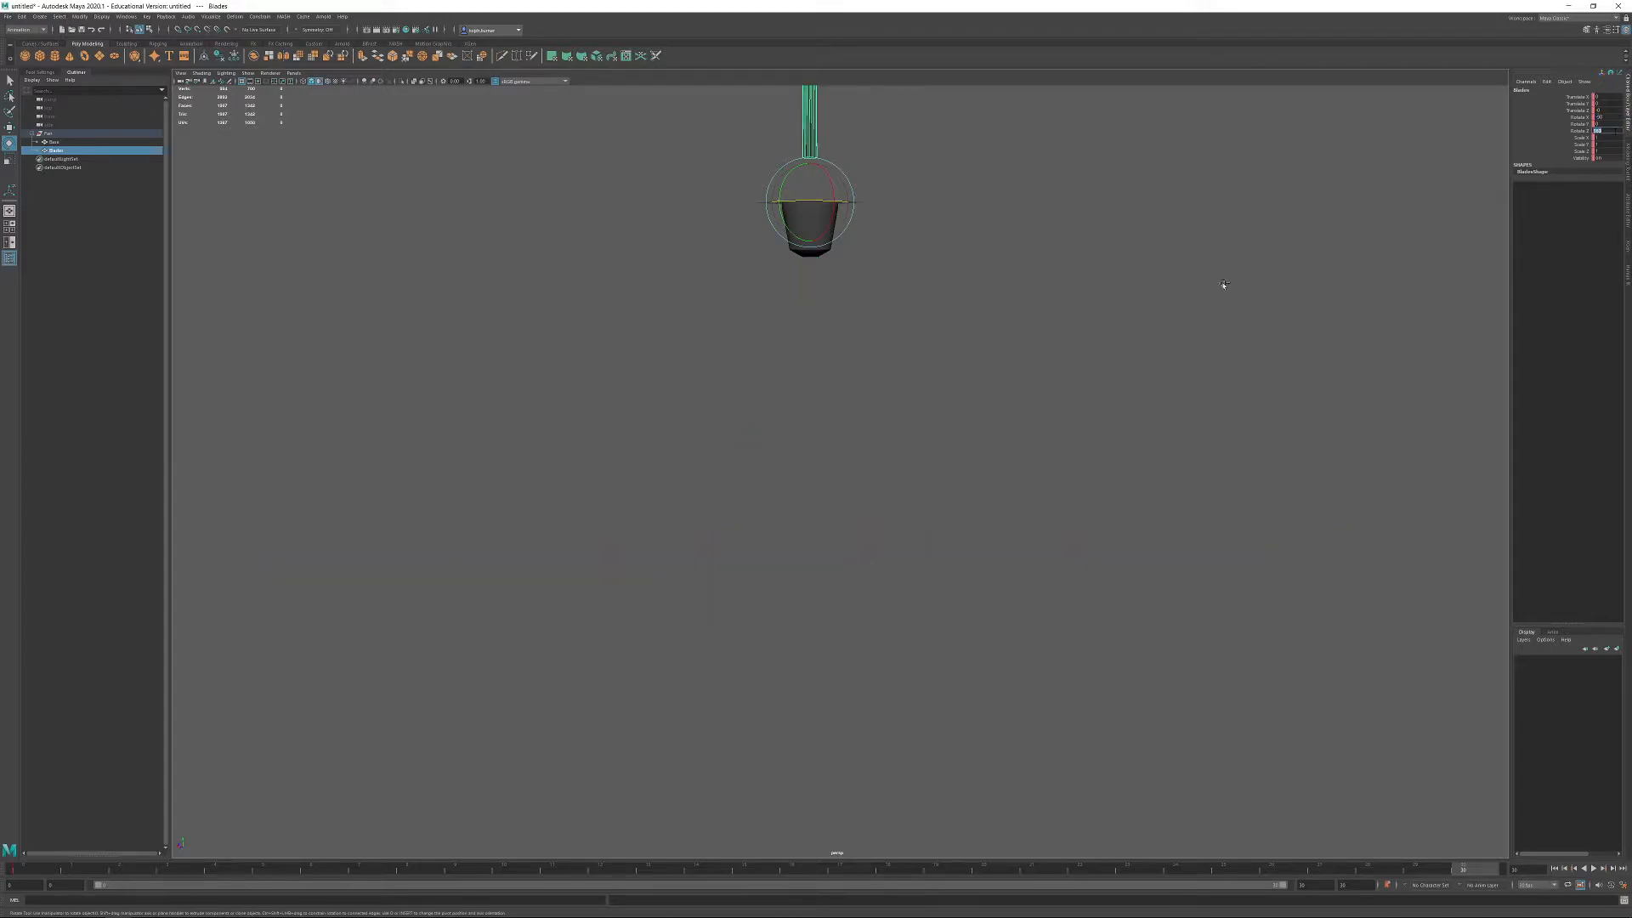
key("ctrl+z")
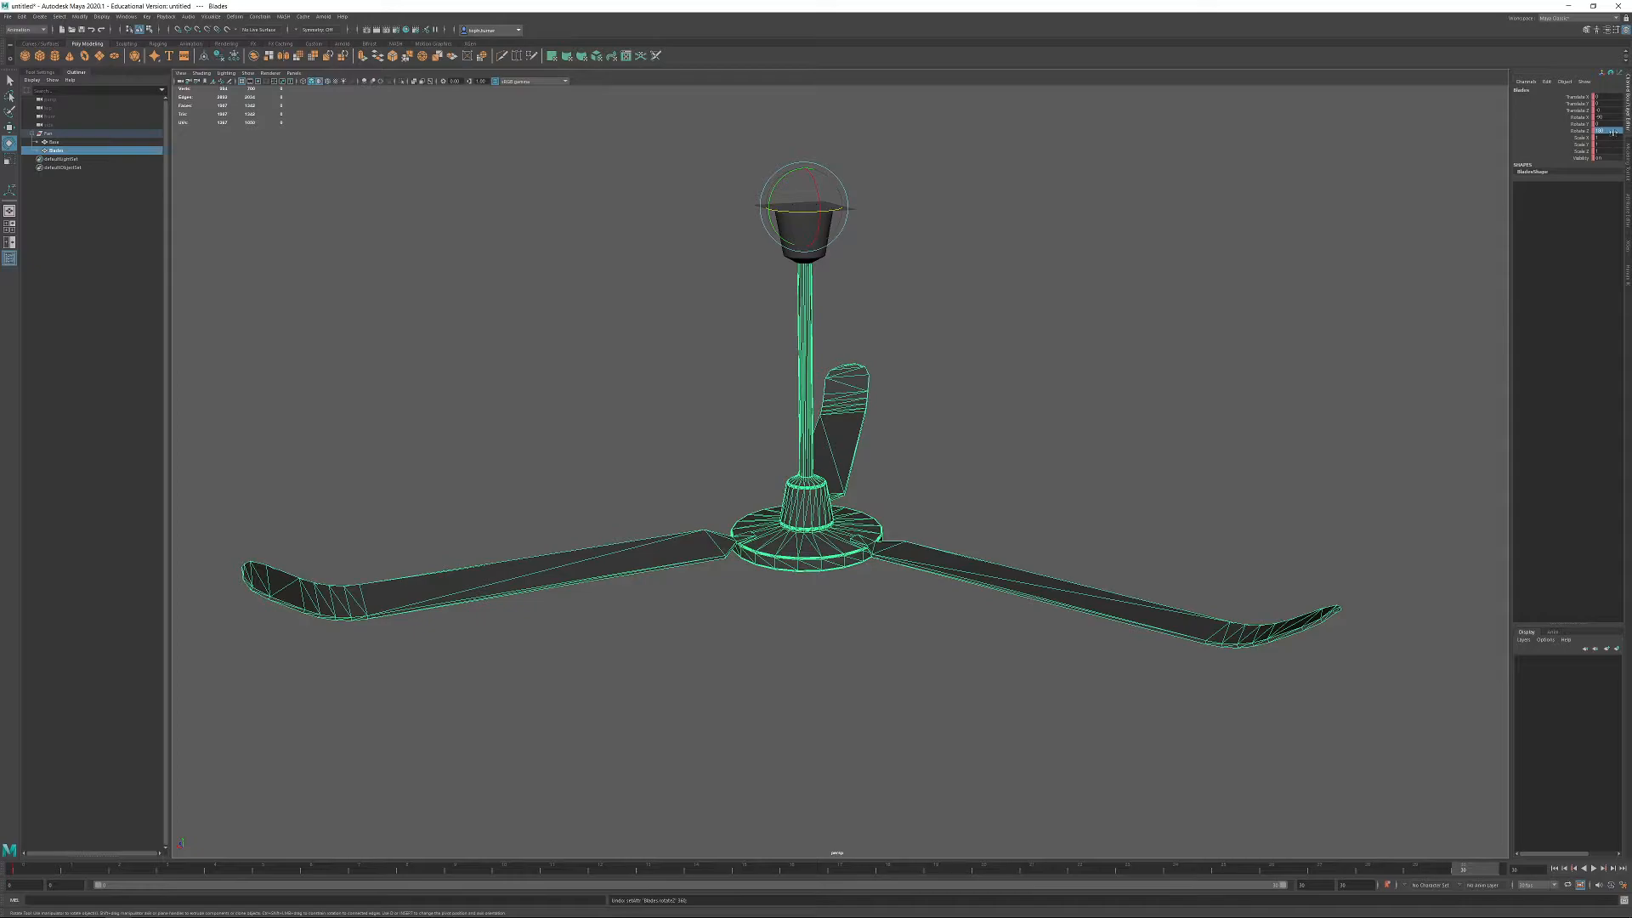
key("ctrl+z")
Scrub from frame 0 back to frame 30, try a Rotate Z of 0 on the Blades again, and undo it.
left_click(1604, 130)
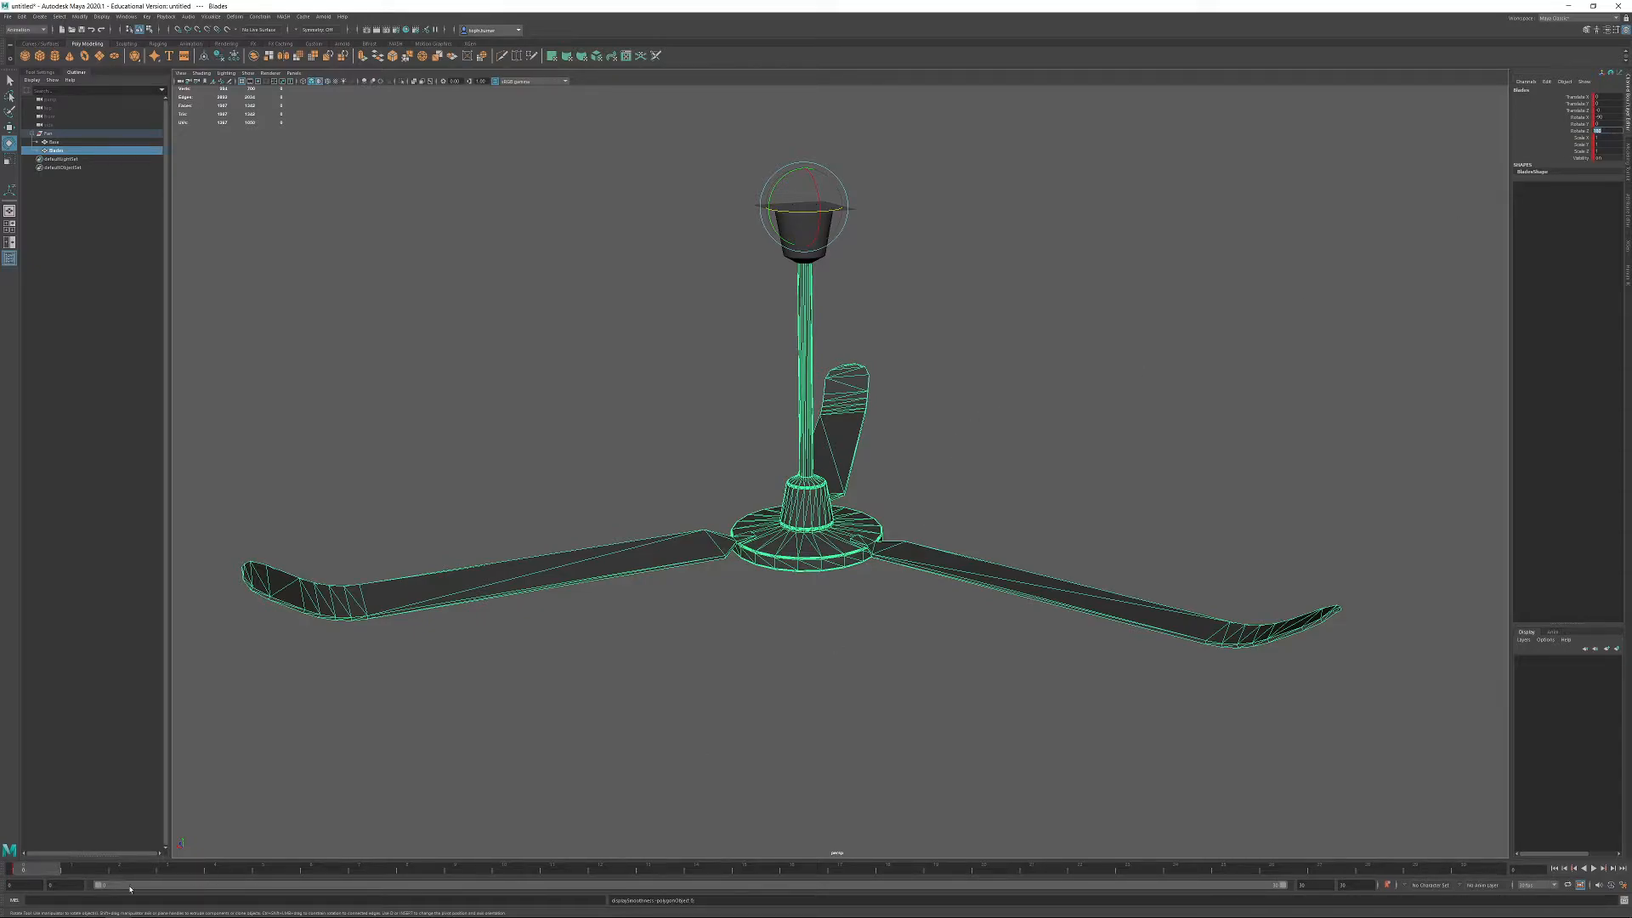
left_click_drag(145, 869, 1537, 912)
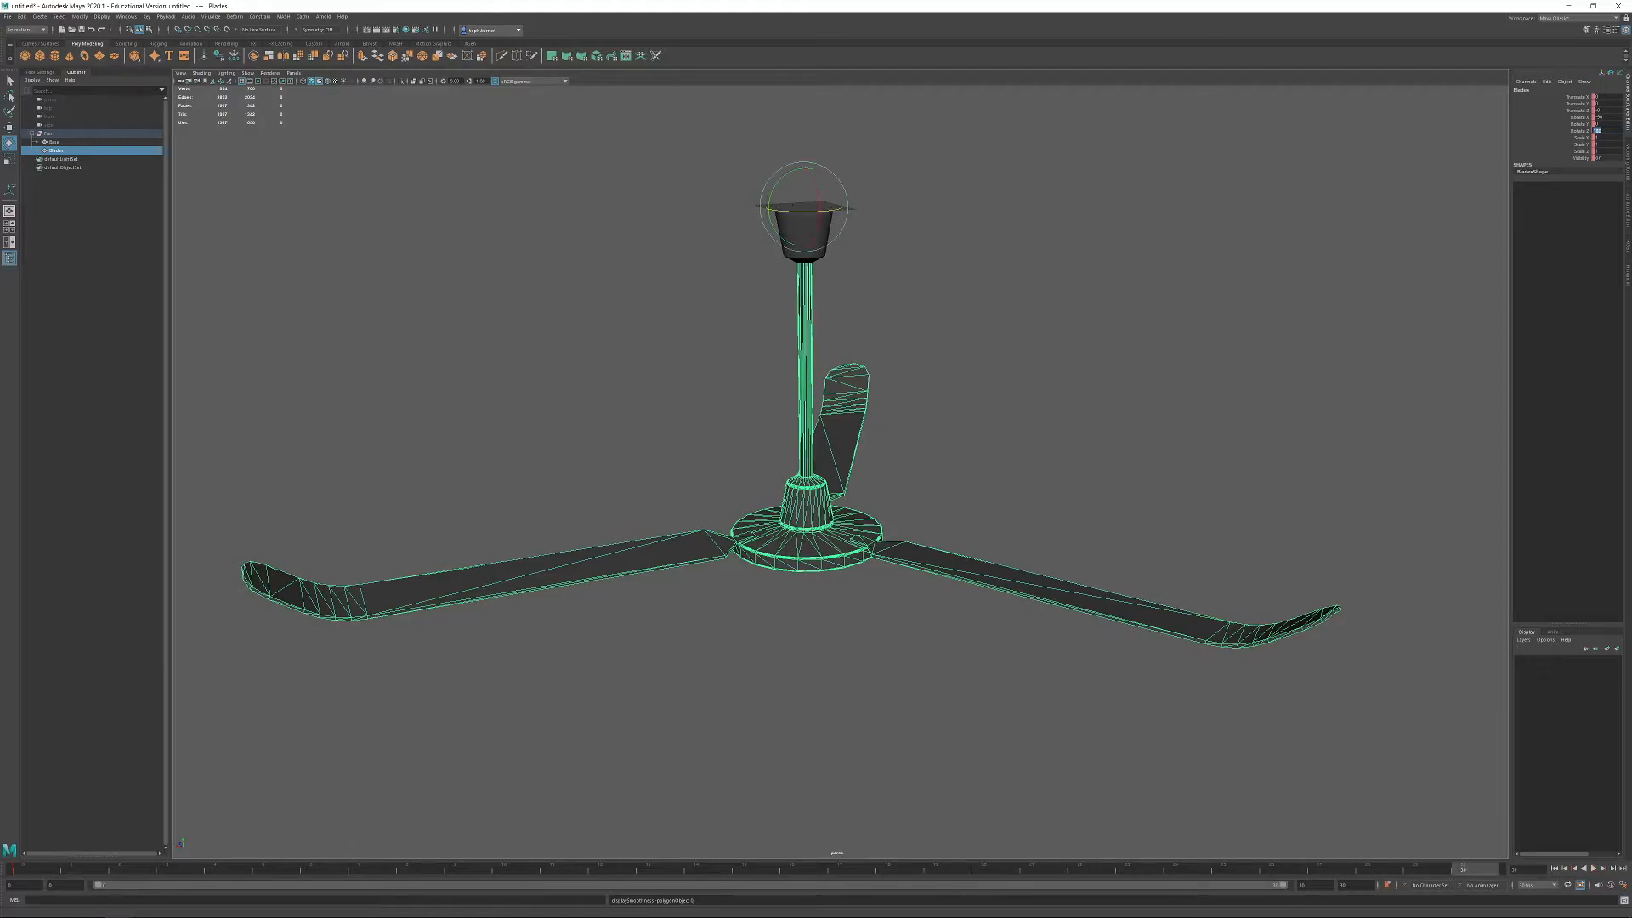
left_click(1578, 126)
left_click(1605, 133)
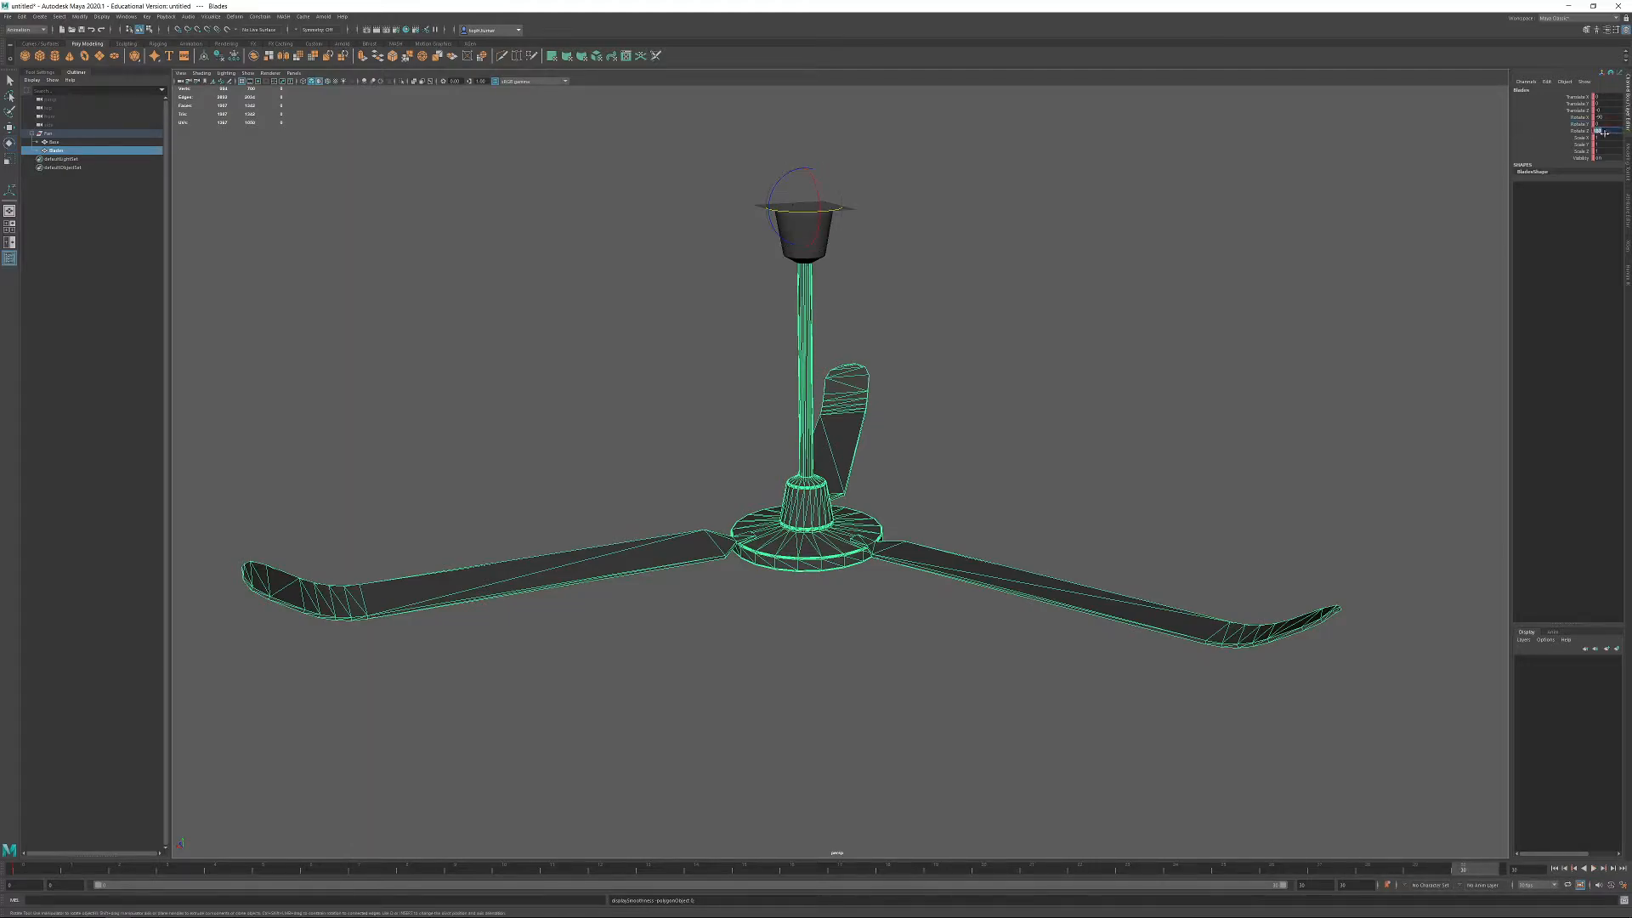
type("0")
key("Return")
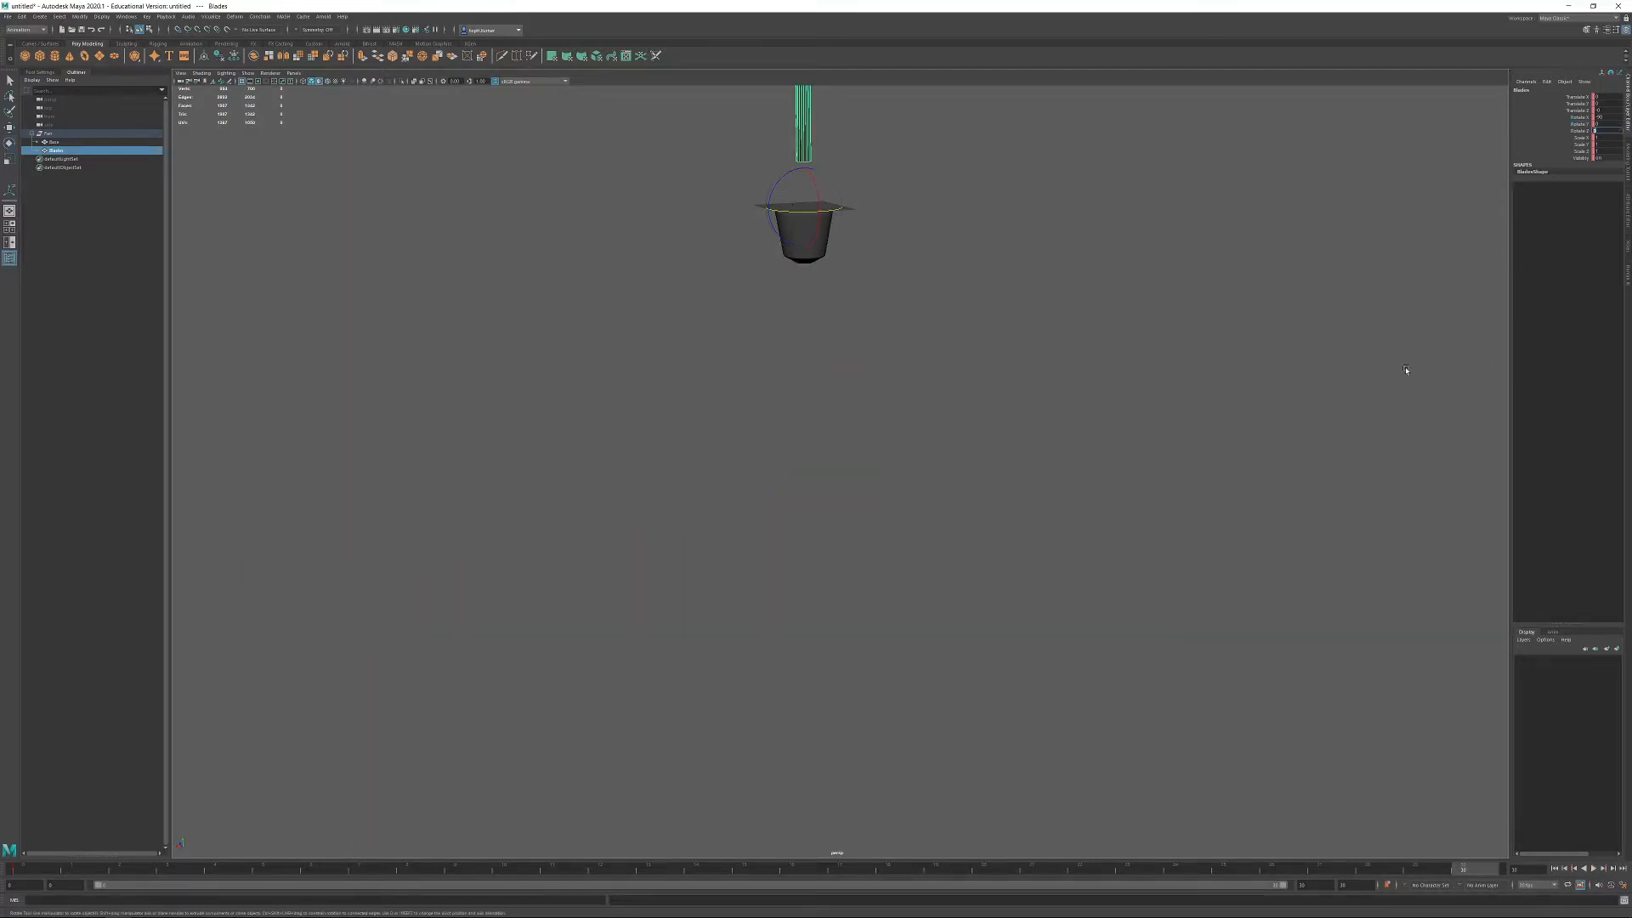
left_click_drag(1018, 381, 997, 390, "alt")
key("ctrl+z")
key("ctrl+z")
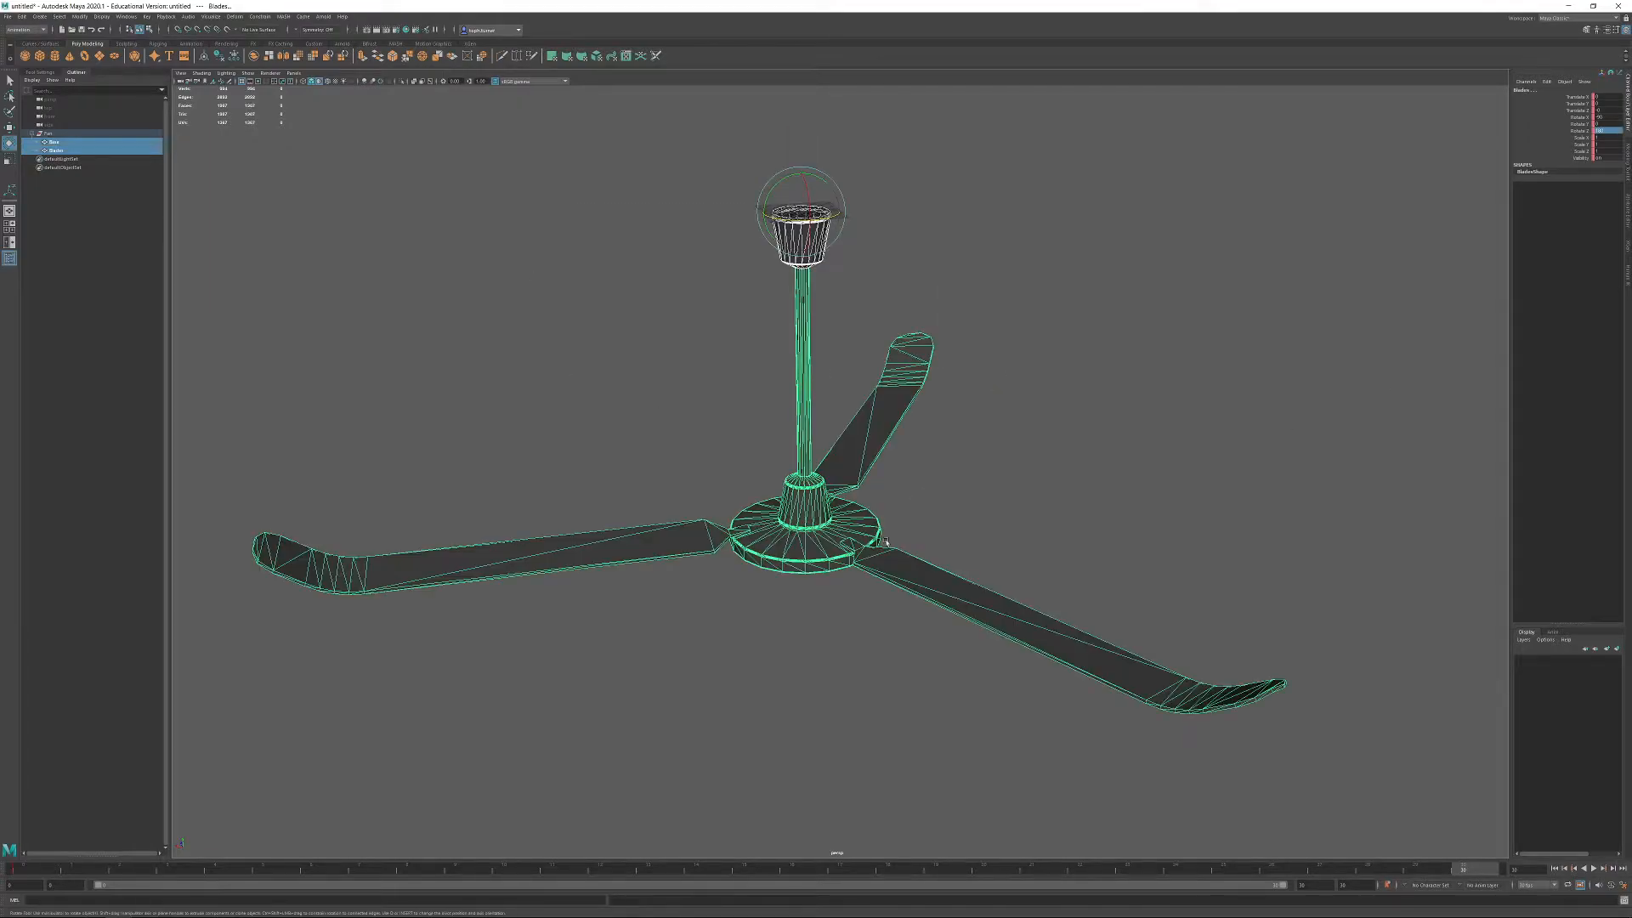
Try to delete the key at the start of the timeline.
left_click(15, 872)
right_click(14, 873)
left_click(39, 848)
right_click(39, 870)
left_click(74, 733)
Select Base and Blades, try to freeze their transformations, and close the VLC media player.
left_click_drag(736, 499, 751, 492, "alt")
right_click_drag(750, 492, 743, 459, "alt")
left_click_drag(685, 188, 1144, 648)
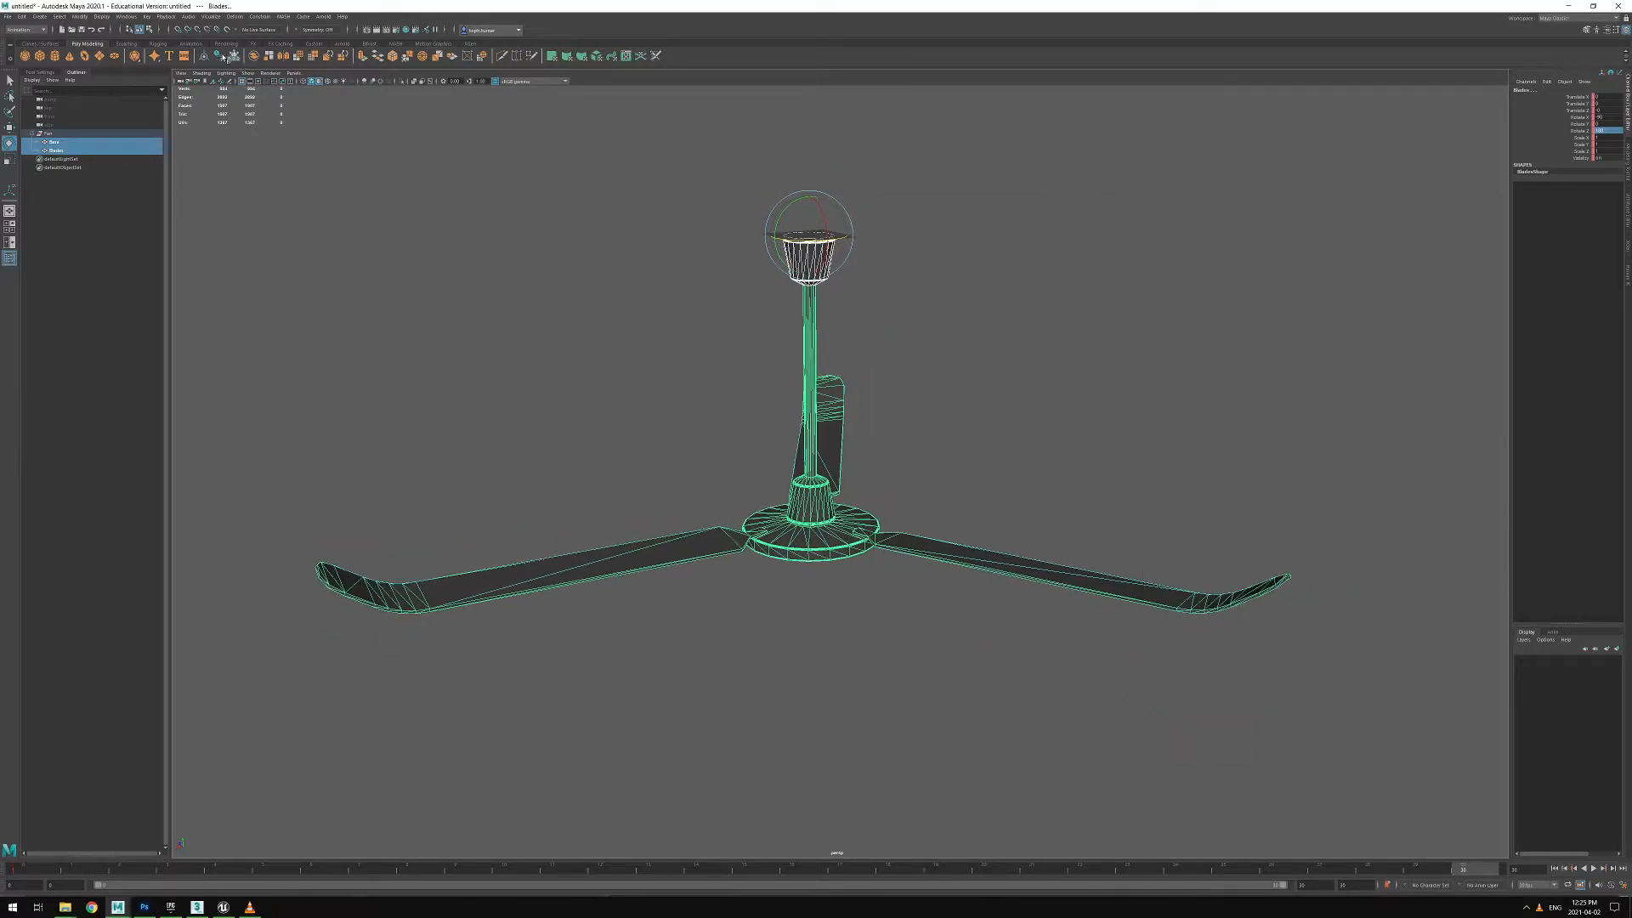
right_click(249, 906)
left_click(223, 884)
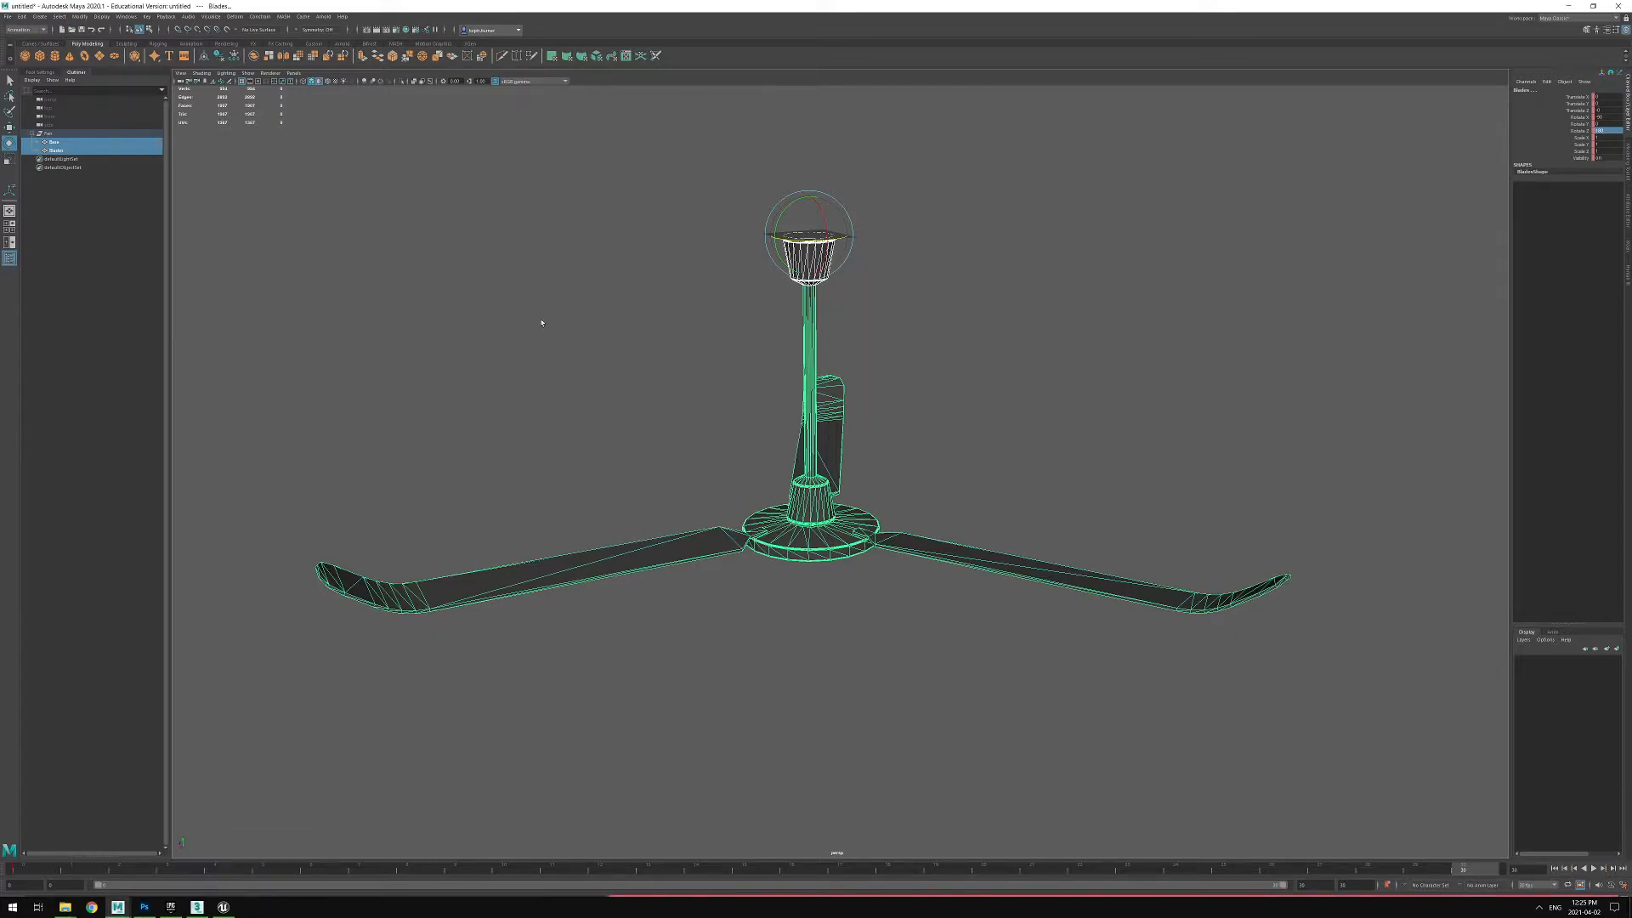
Delete the key at frame 0 with Base and Blades selected, and clear the selection.
left_click(31, 870)
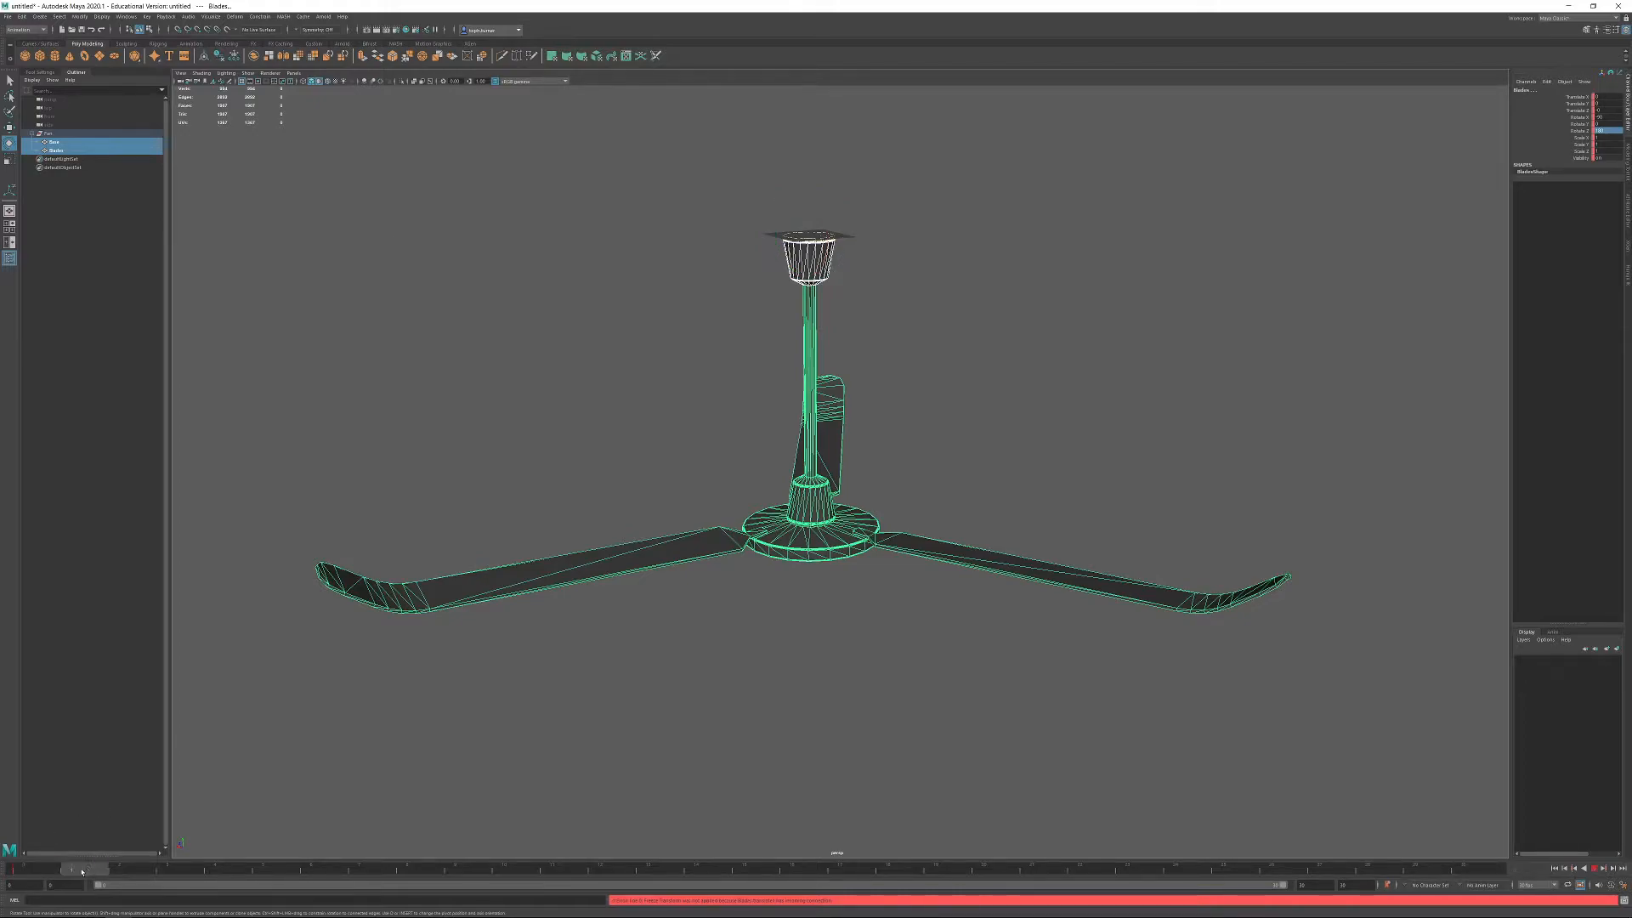
left_click(448, 764)
left_click_drag(737, 138, 1027, 620)
right_click(47, 872)
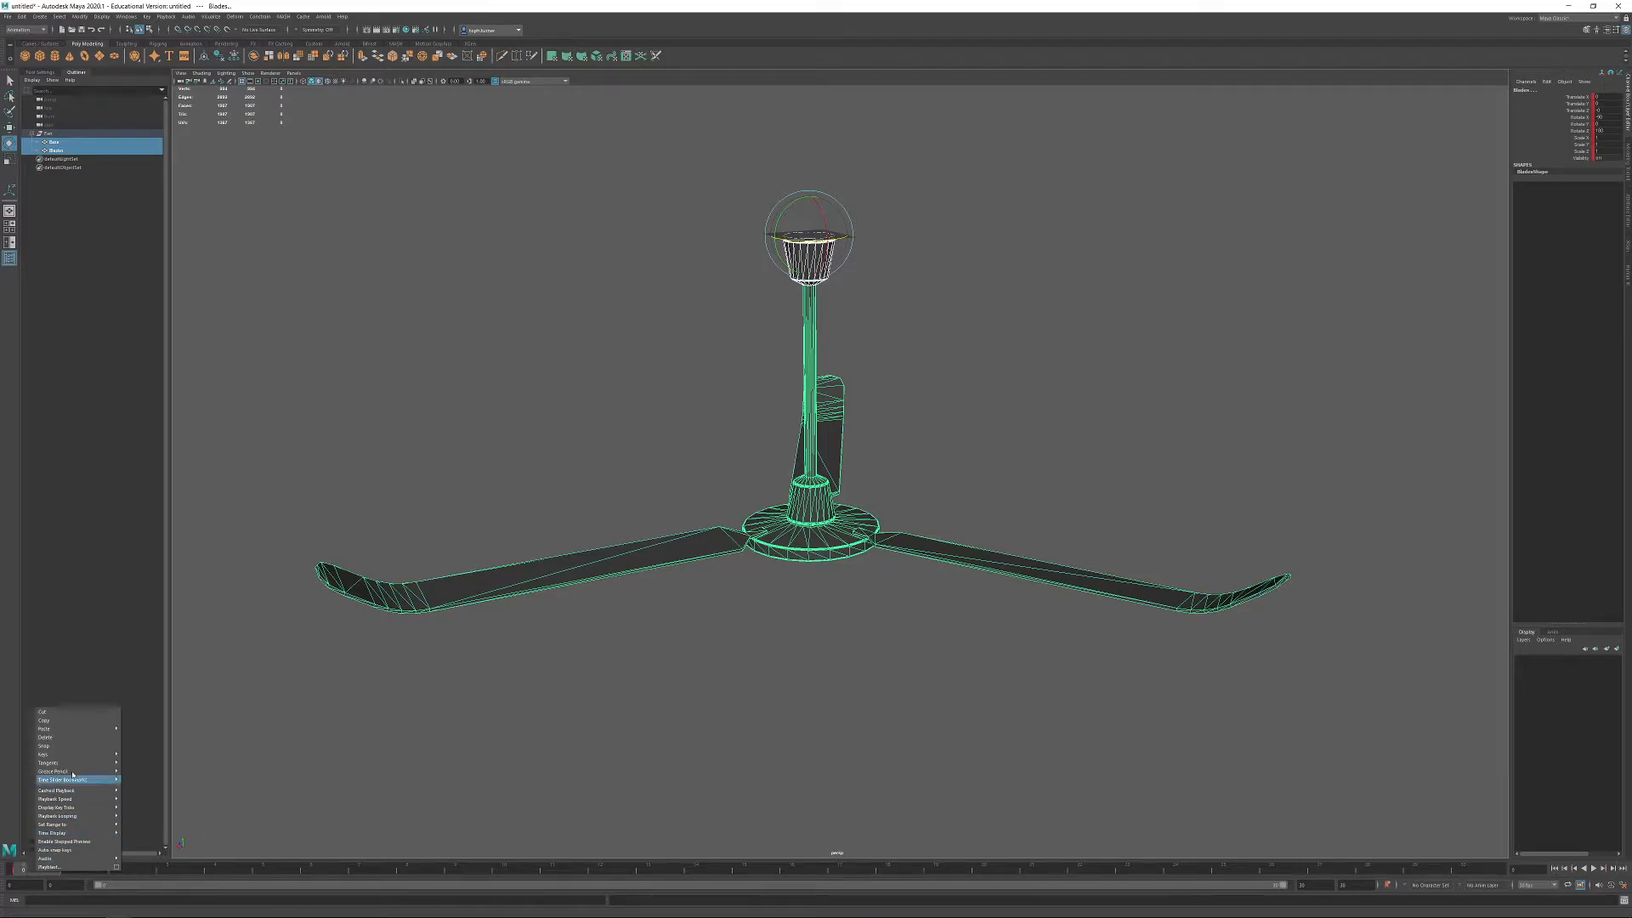
left_click(75, 739)
left_click(454, 727)
Freeze the transformations of Base and Blades and delete their construction history.
left_click_drag(681, 200, 1088, 529)
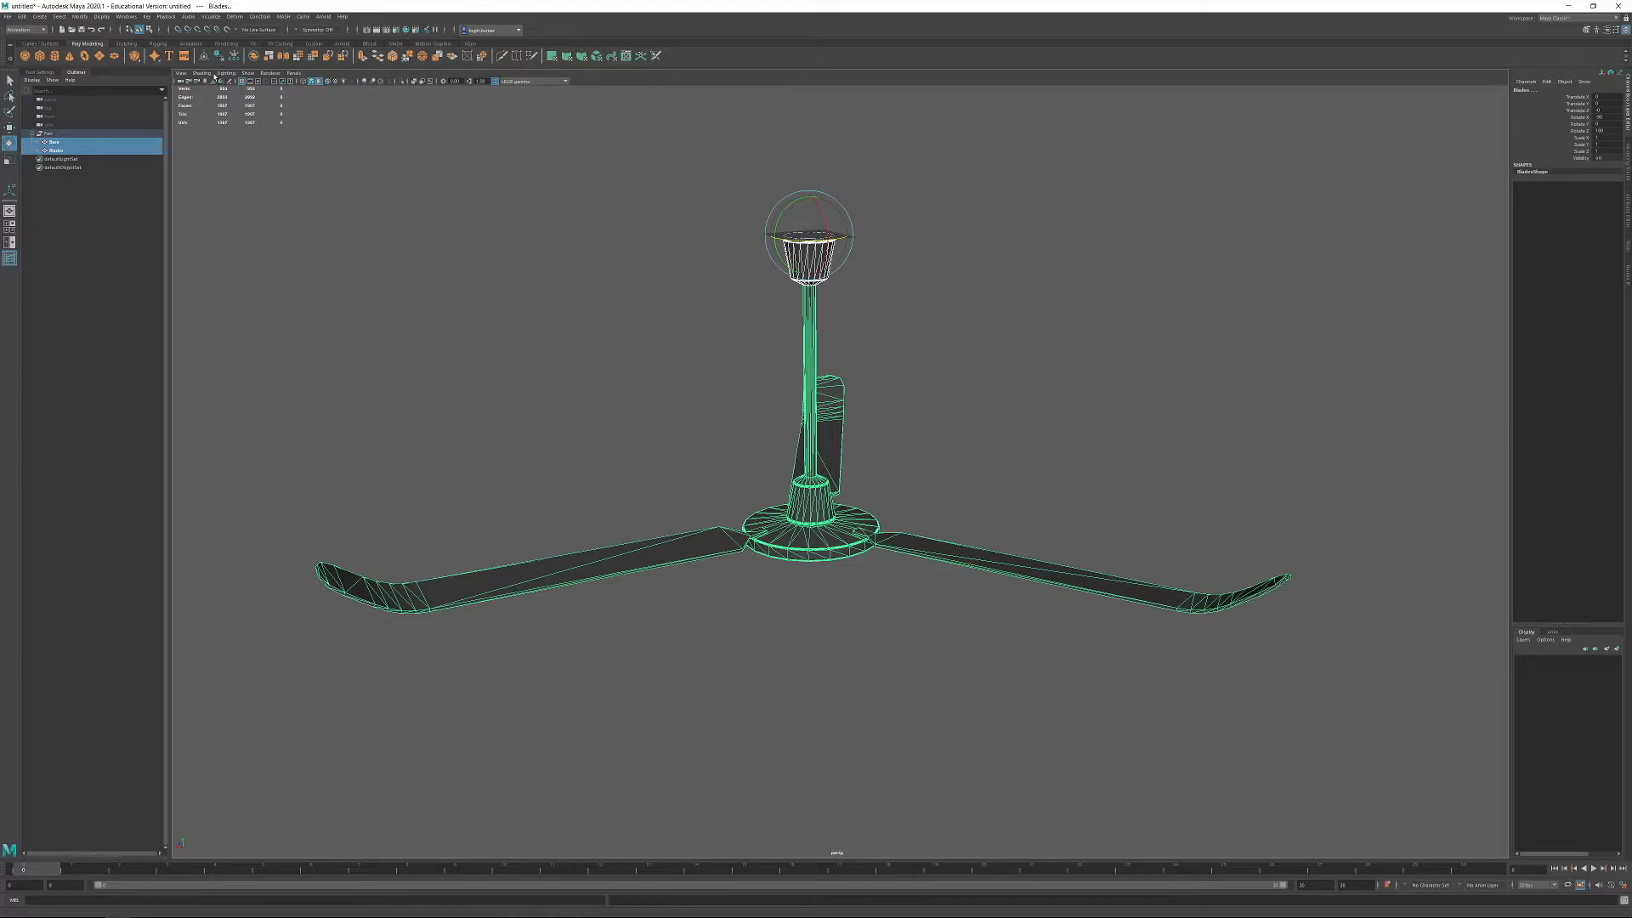
left_click(235, 57)
left_click(218, 56)
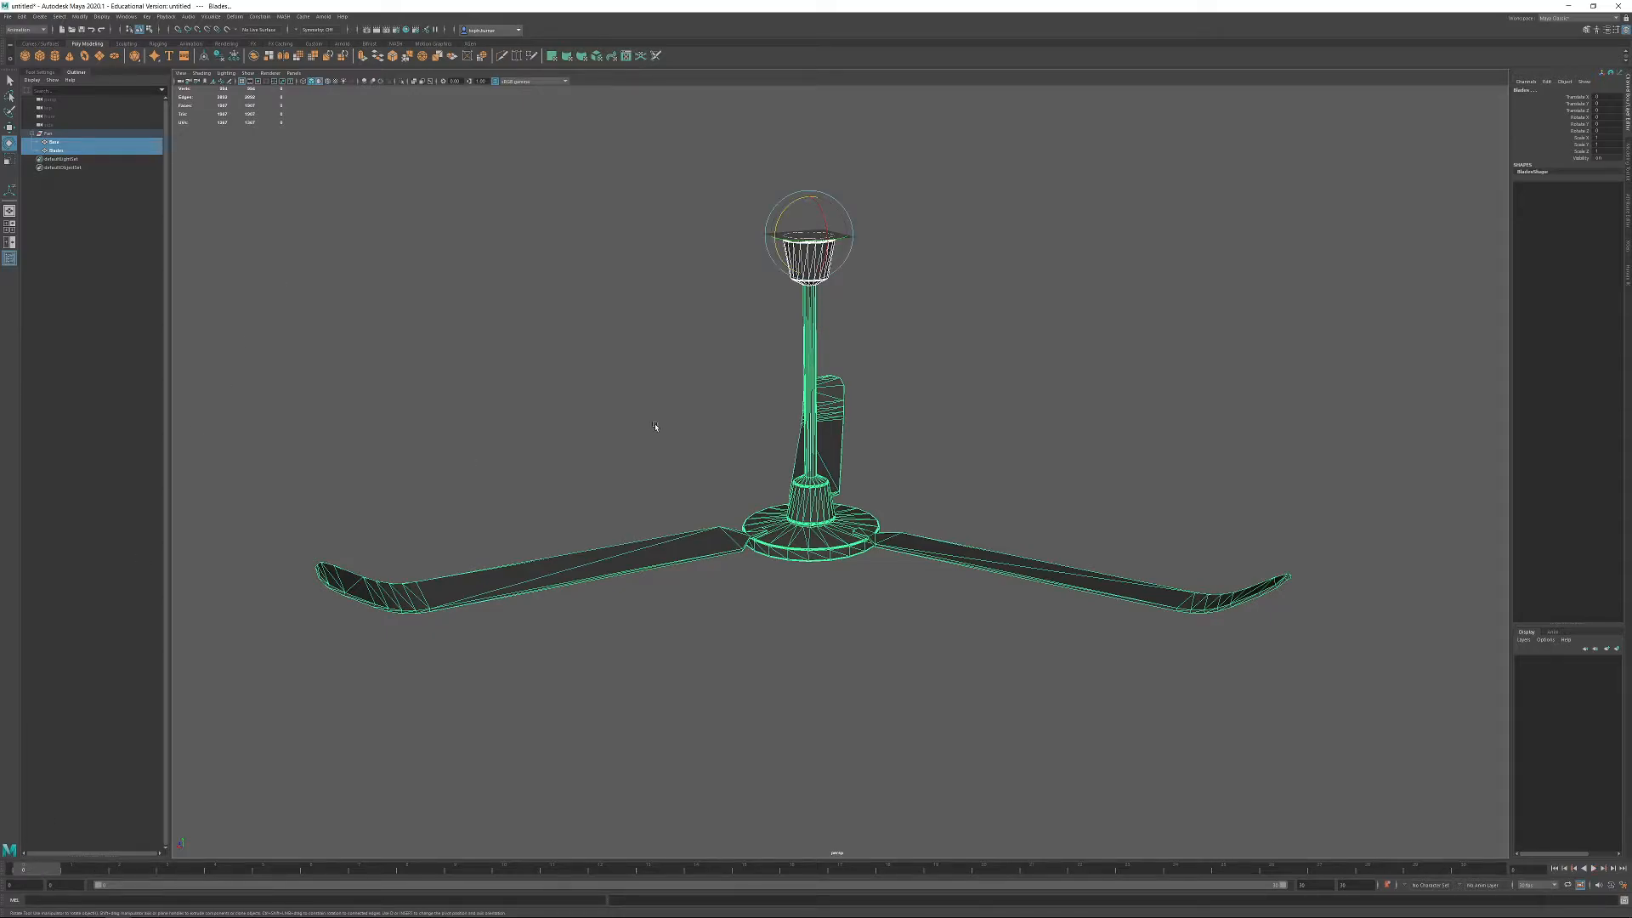
Set a key on the Blades alone at frame 0 and move the current time to frame 30.
left_click(864, 504)
key("s")
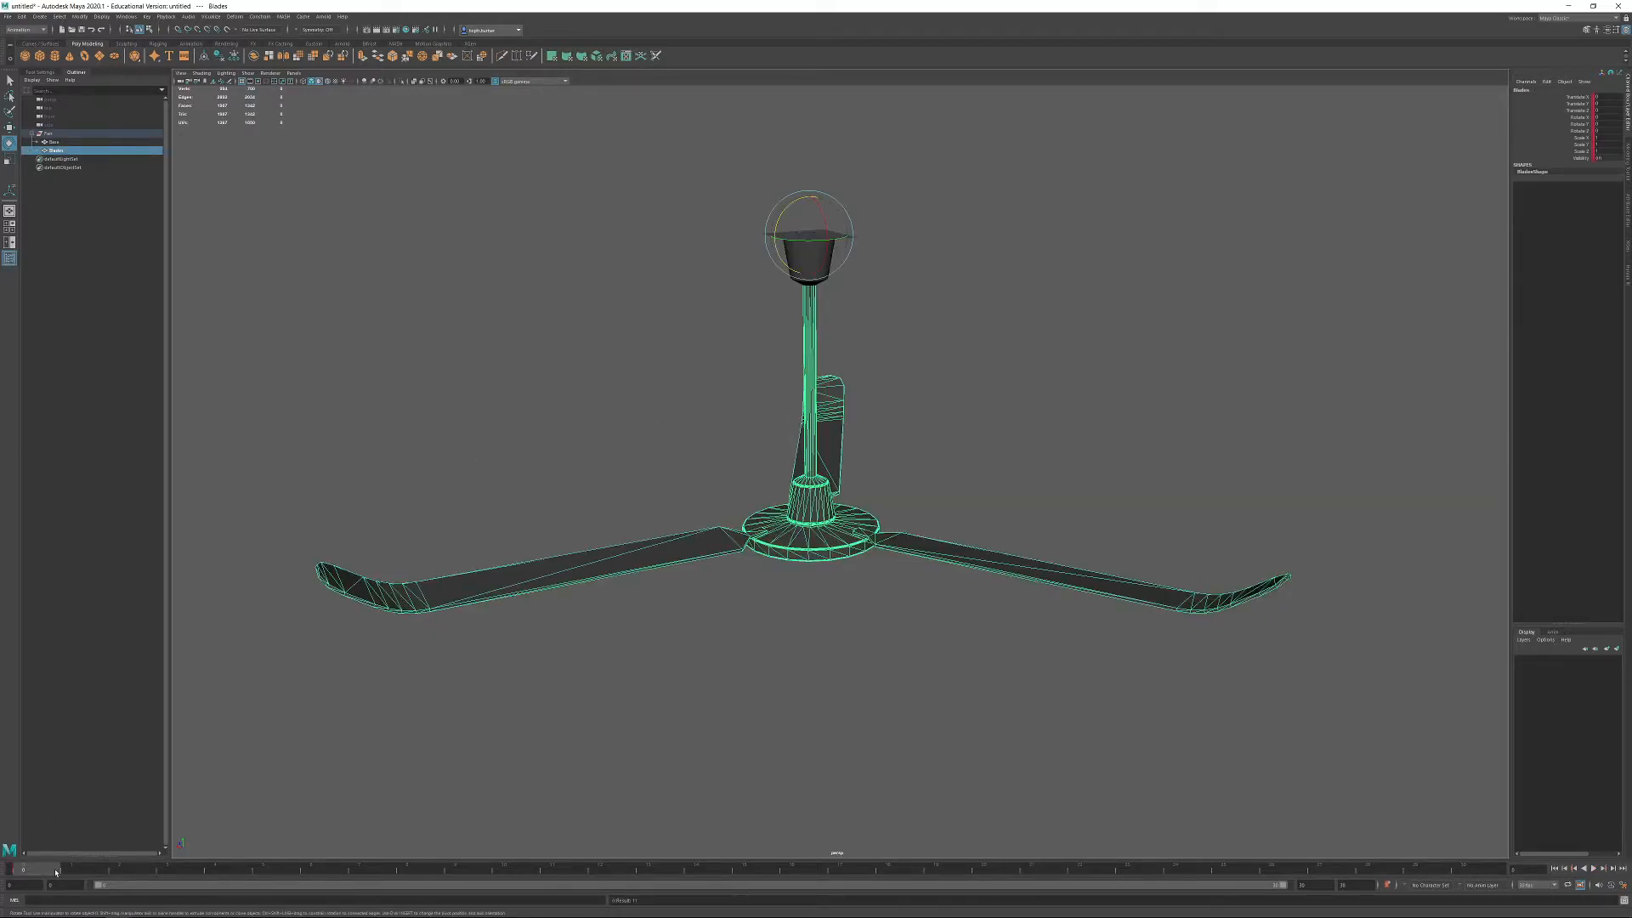
left_click_drag(28, 874, 1463, 870)
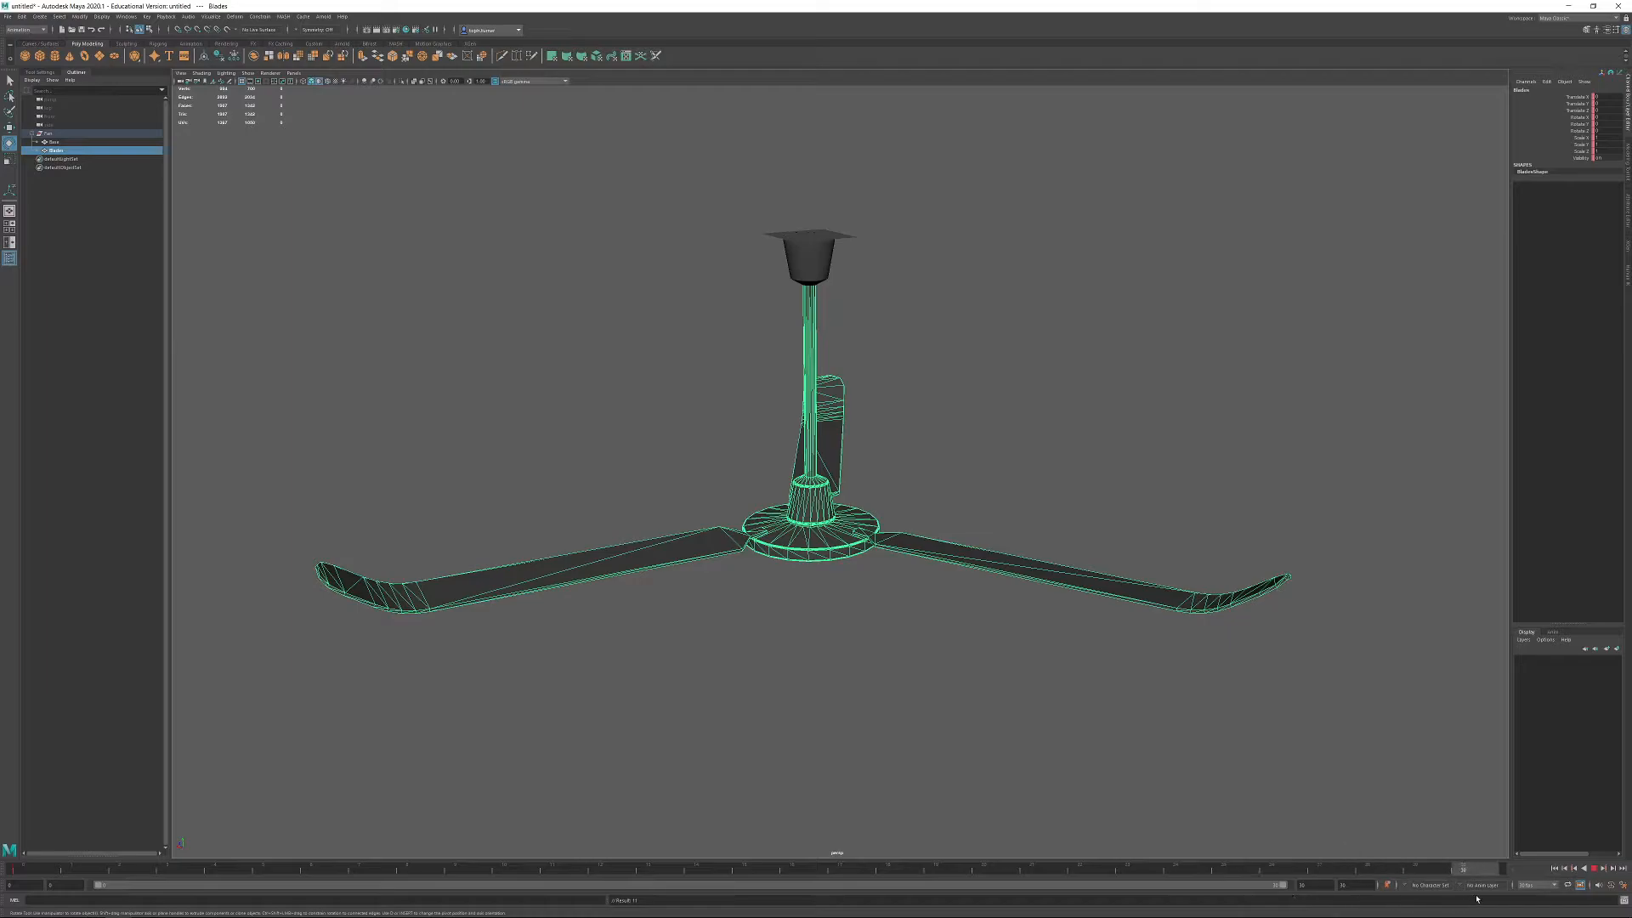
Set the Blades' Rotate Y to 360 at frame 30 and key it.
left_click_drag(798, 241, 1357, 195)
double_click(1601, 124)
type("360")
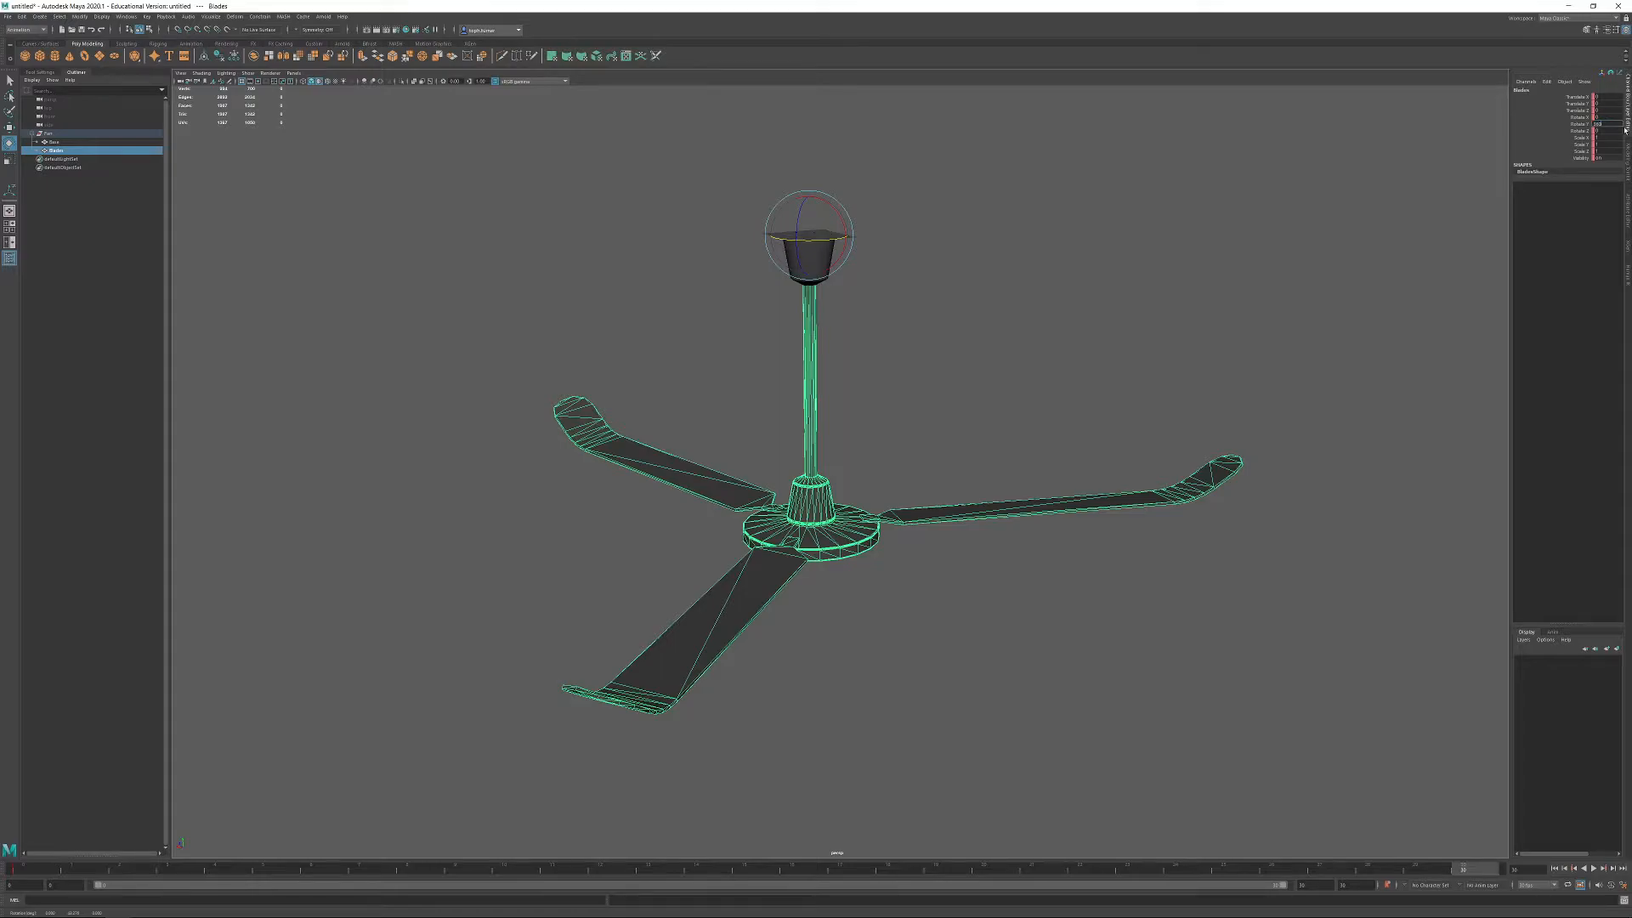
key("Return")
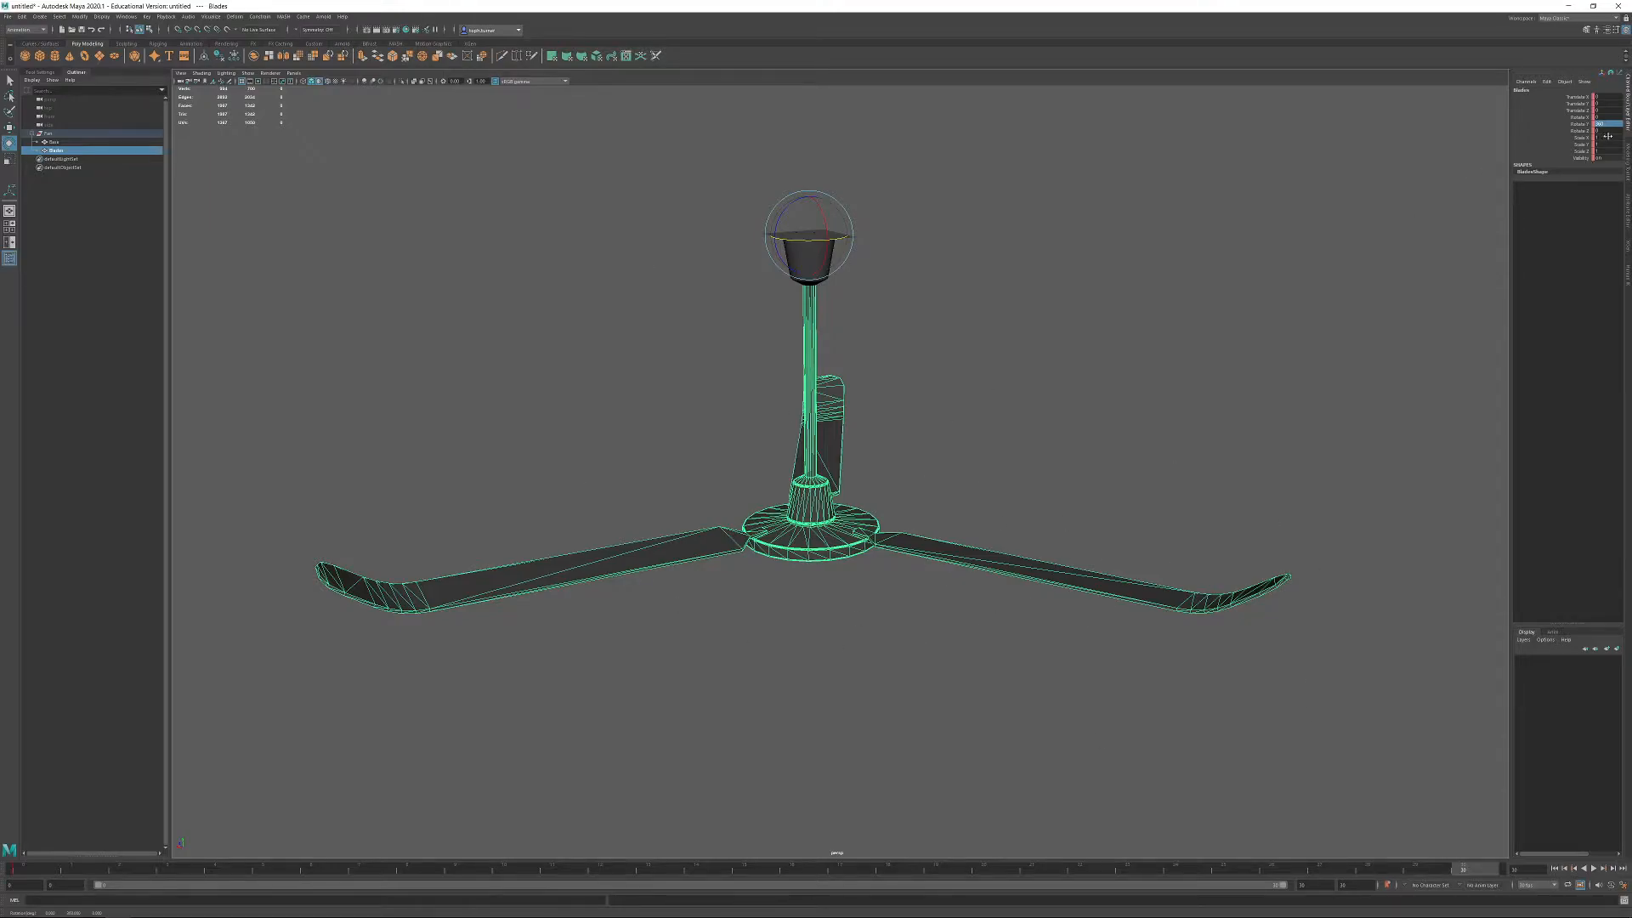
key("s")
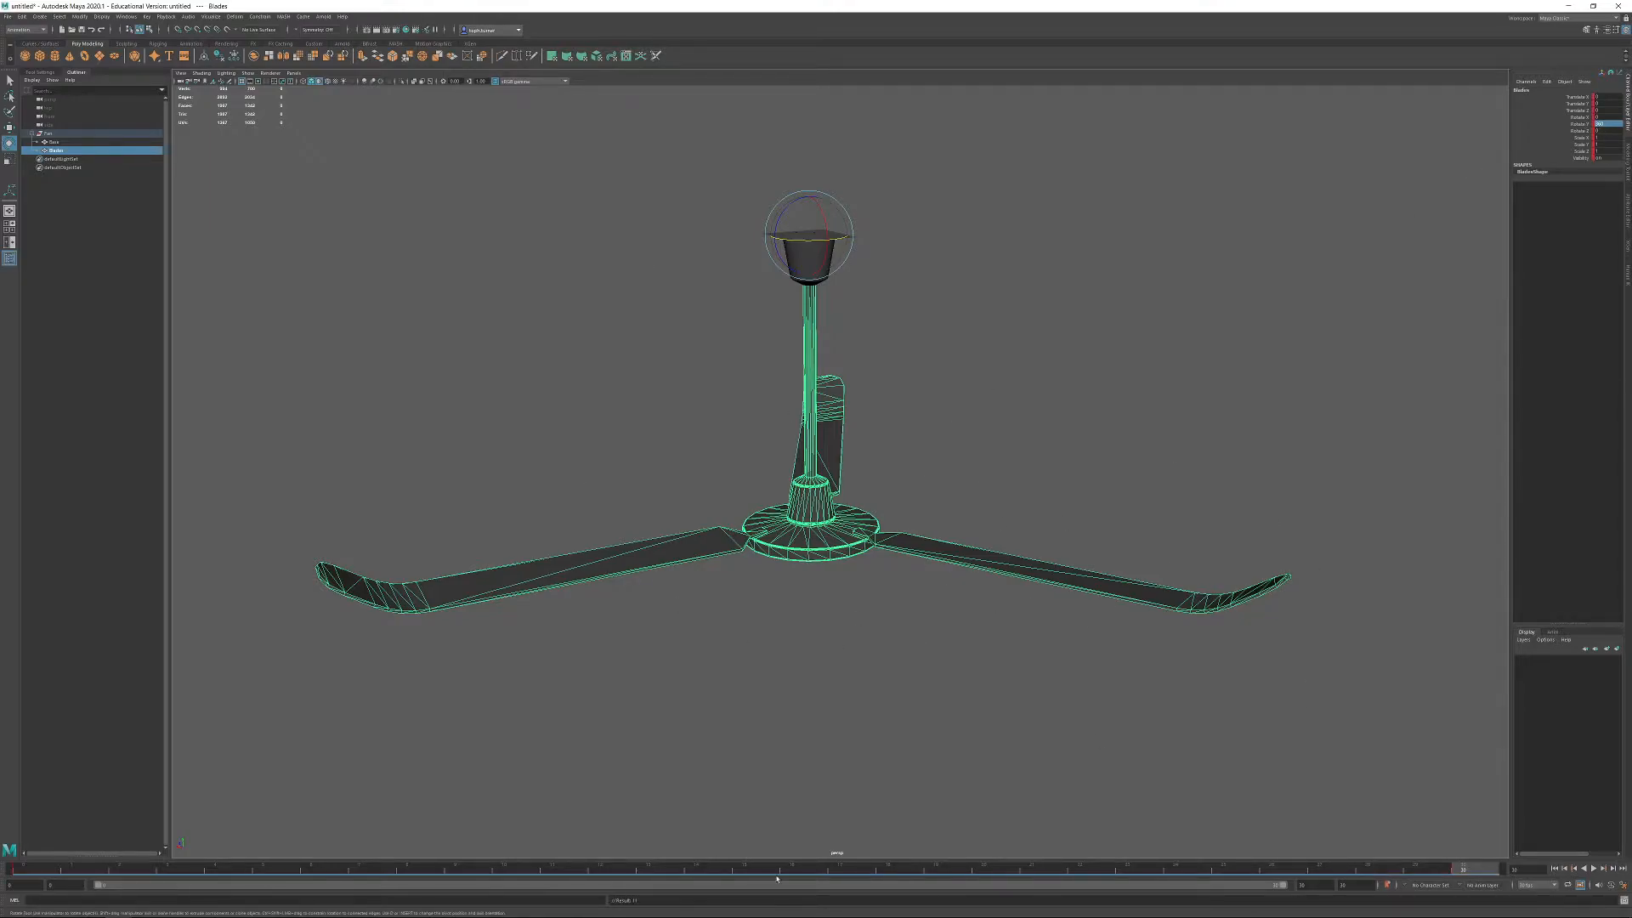
Play the blade rotation from the first frame, examine it from above and from the side, and stop playback.
left_click(1554, 868)
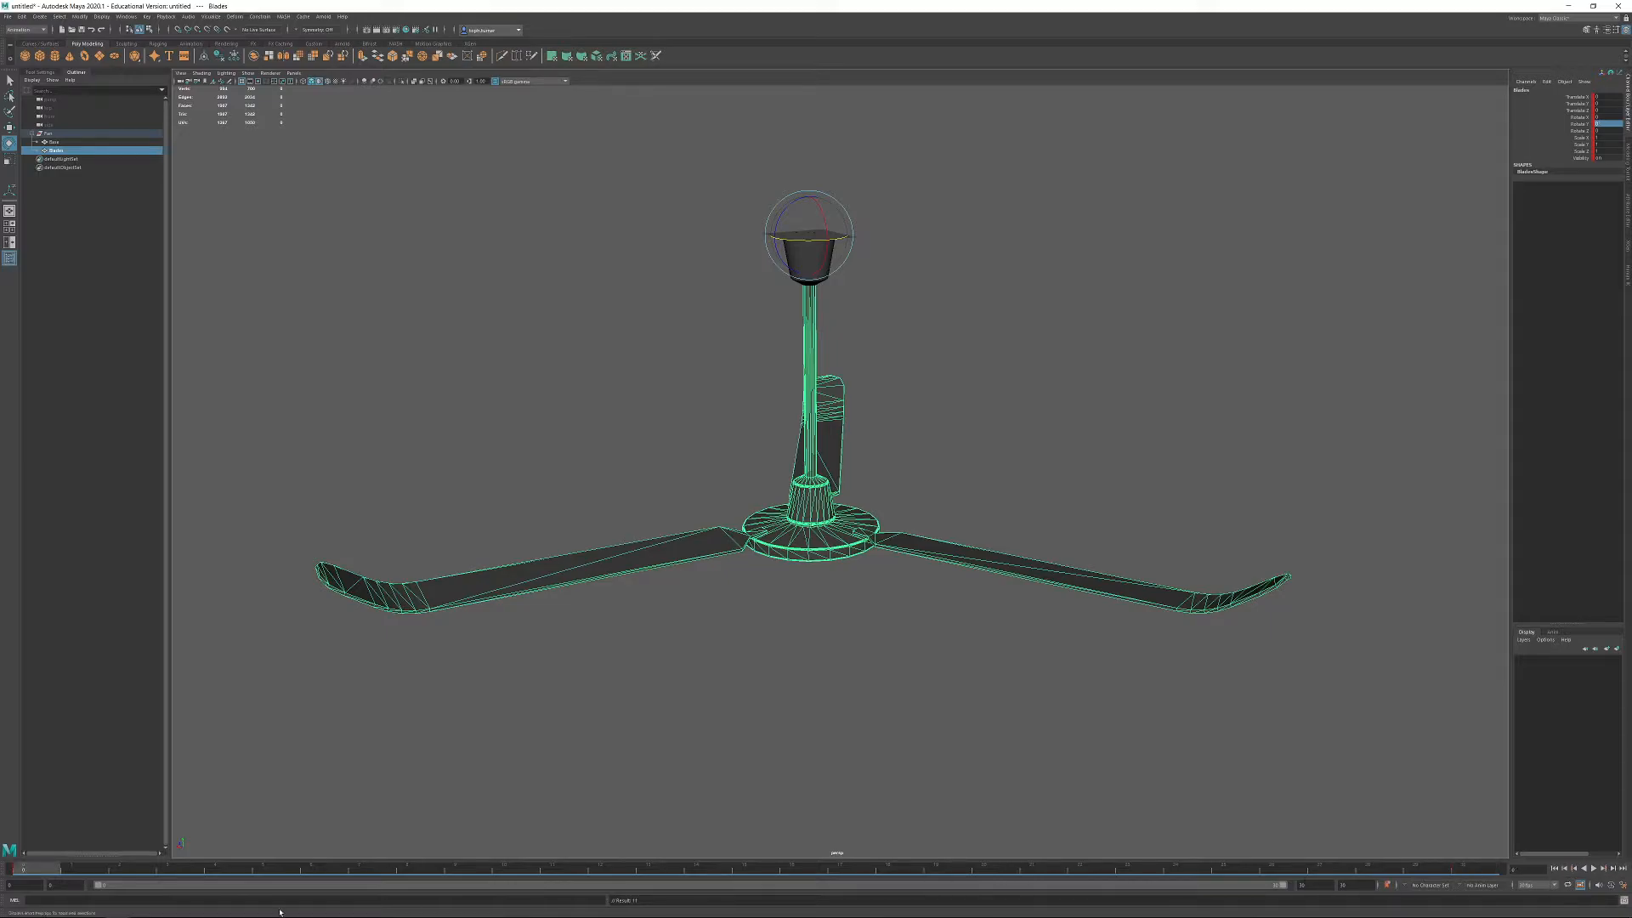
key("alt+v")
left_click(1593, 869)
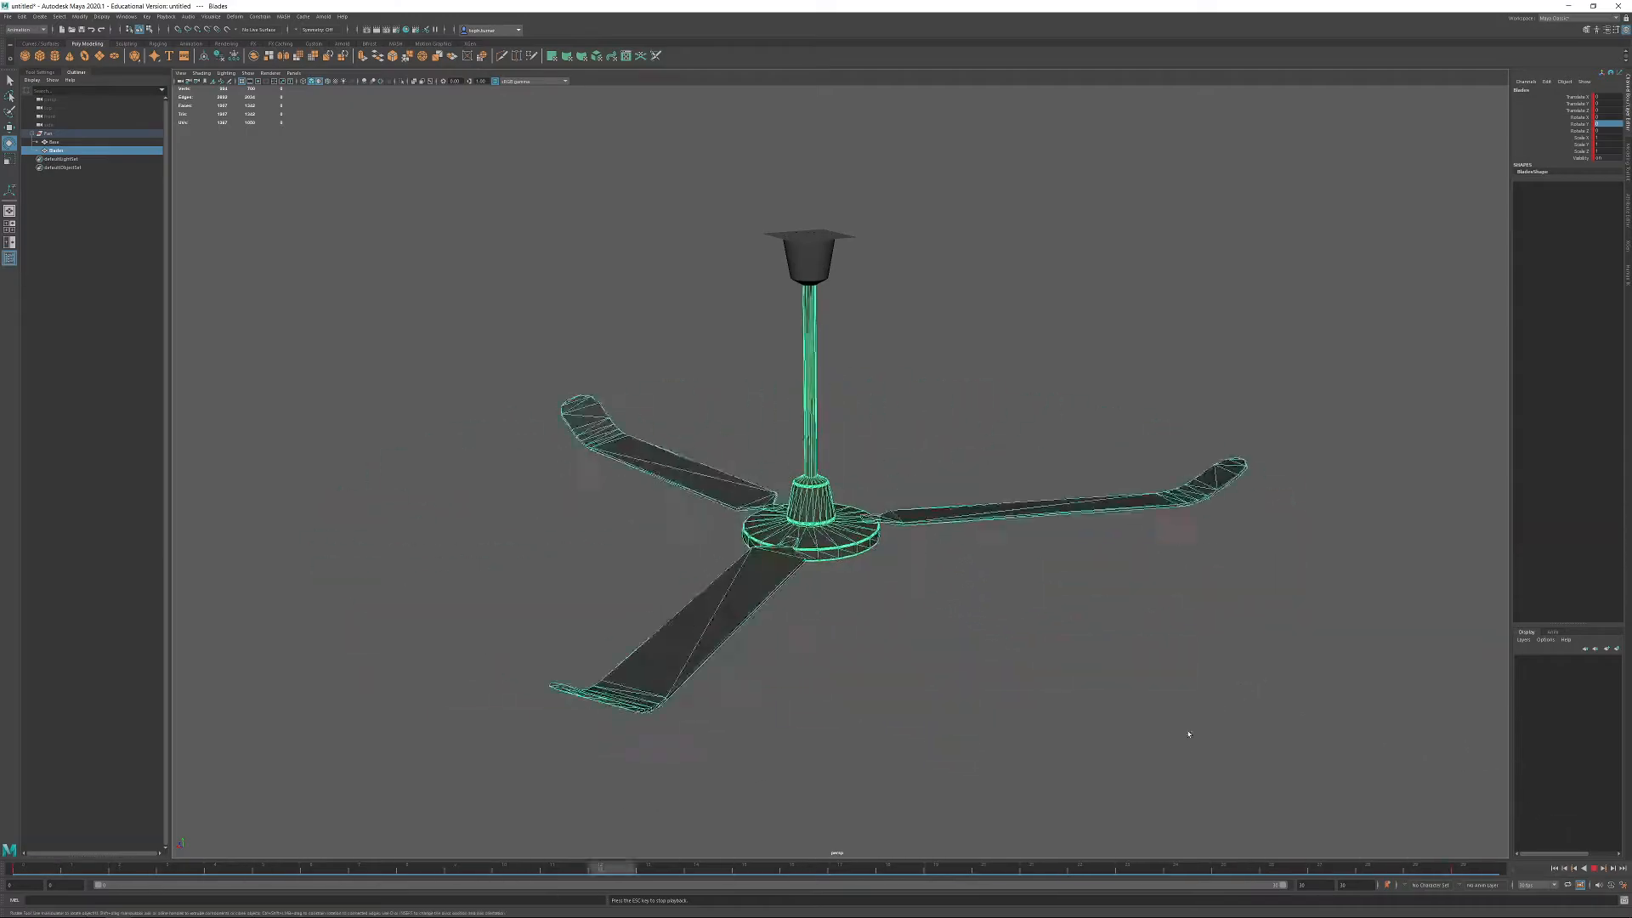
left_click_drag(1187, 739, 1176, 650, "alt")
right_click_drag(1161, 652, 1020, 544, "alt")
left_click_drag(1019, 544, 976, 645, "alt")
right_click_drag(977, 645, 994, 732, "alt")
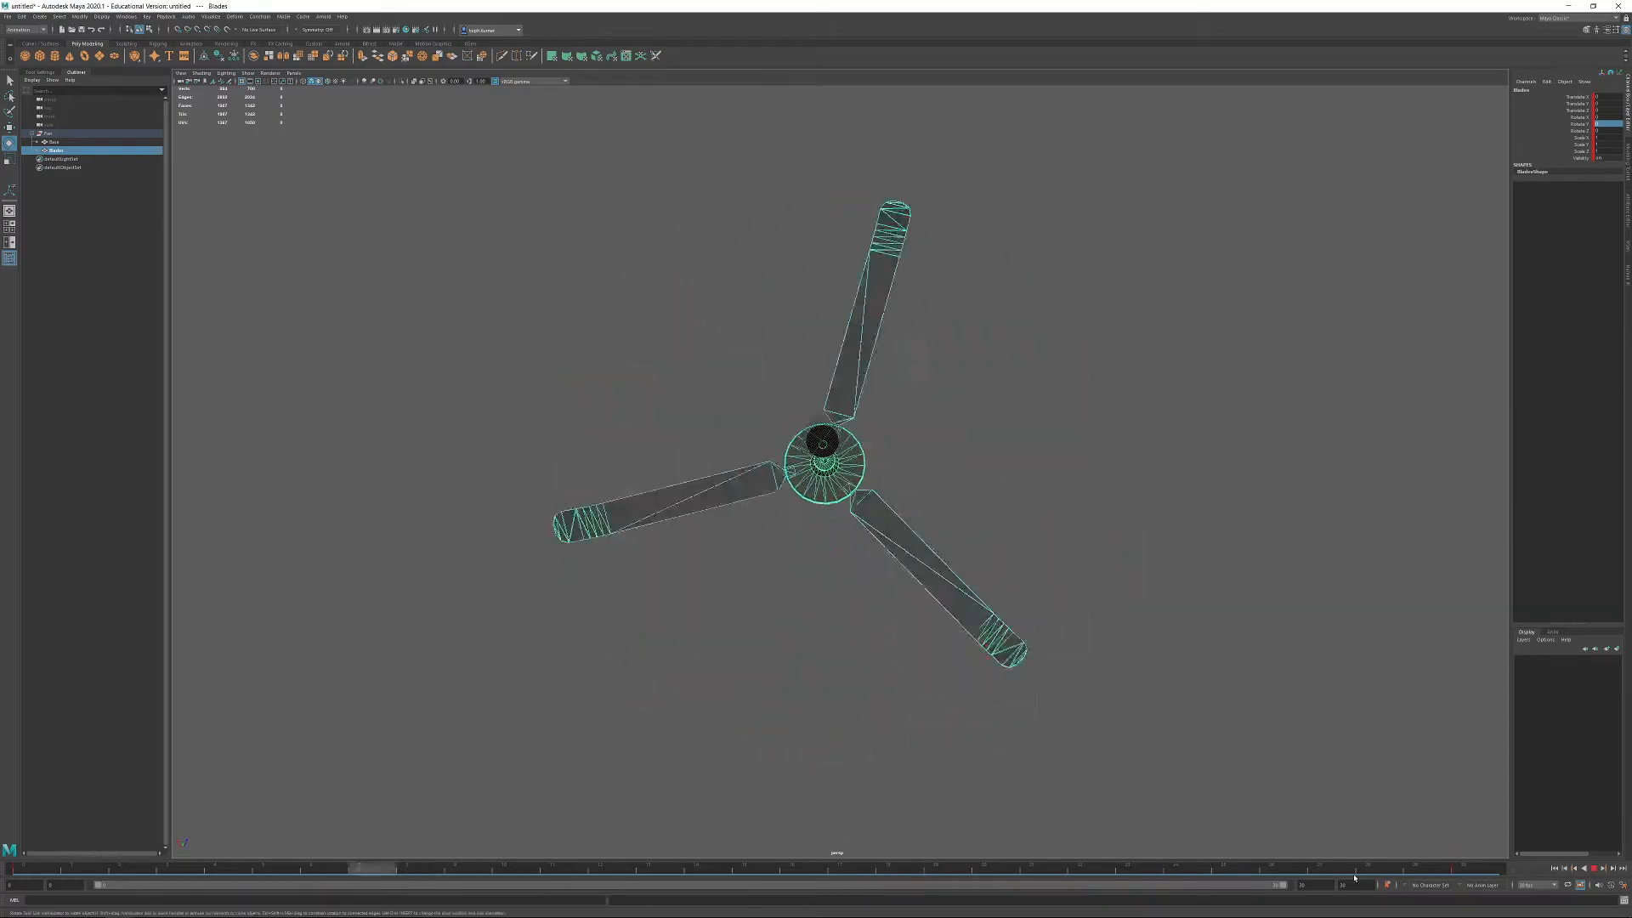
left_click(1593, 868)
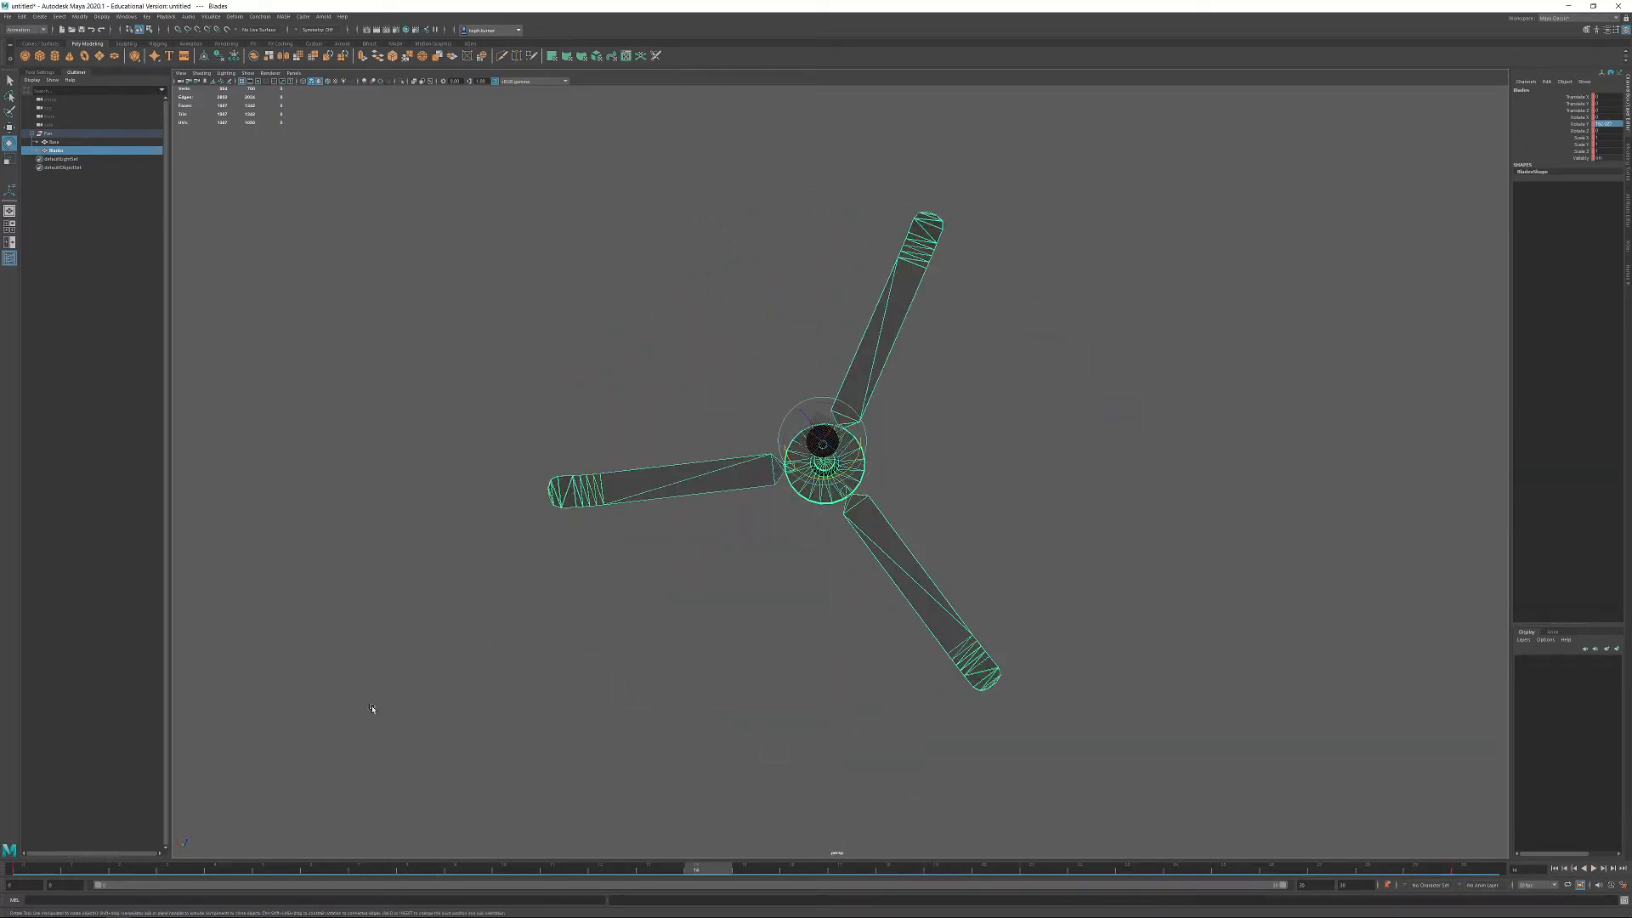
left_click_drag(853, 646, 746, 427, "alt")
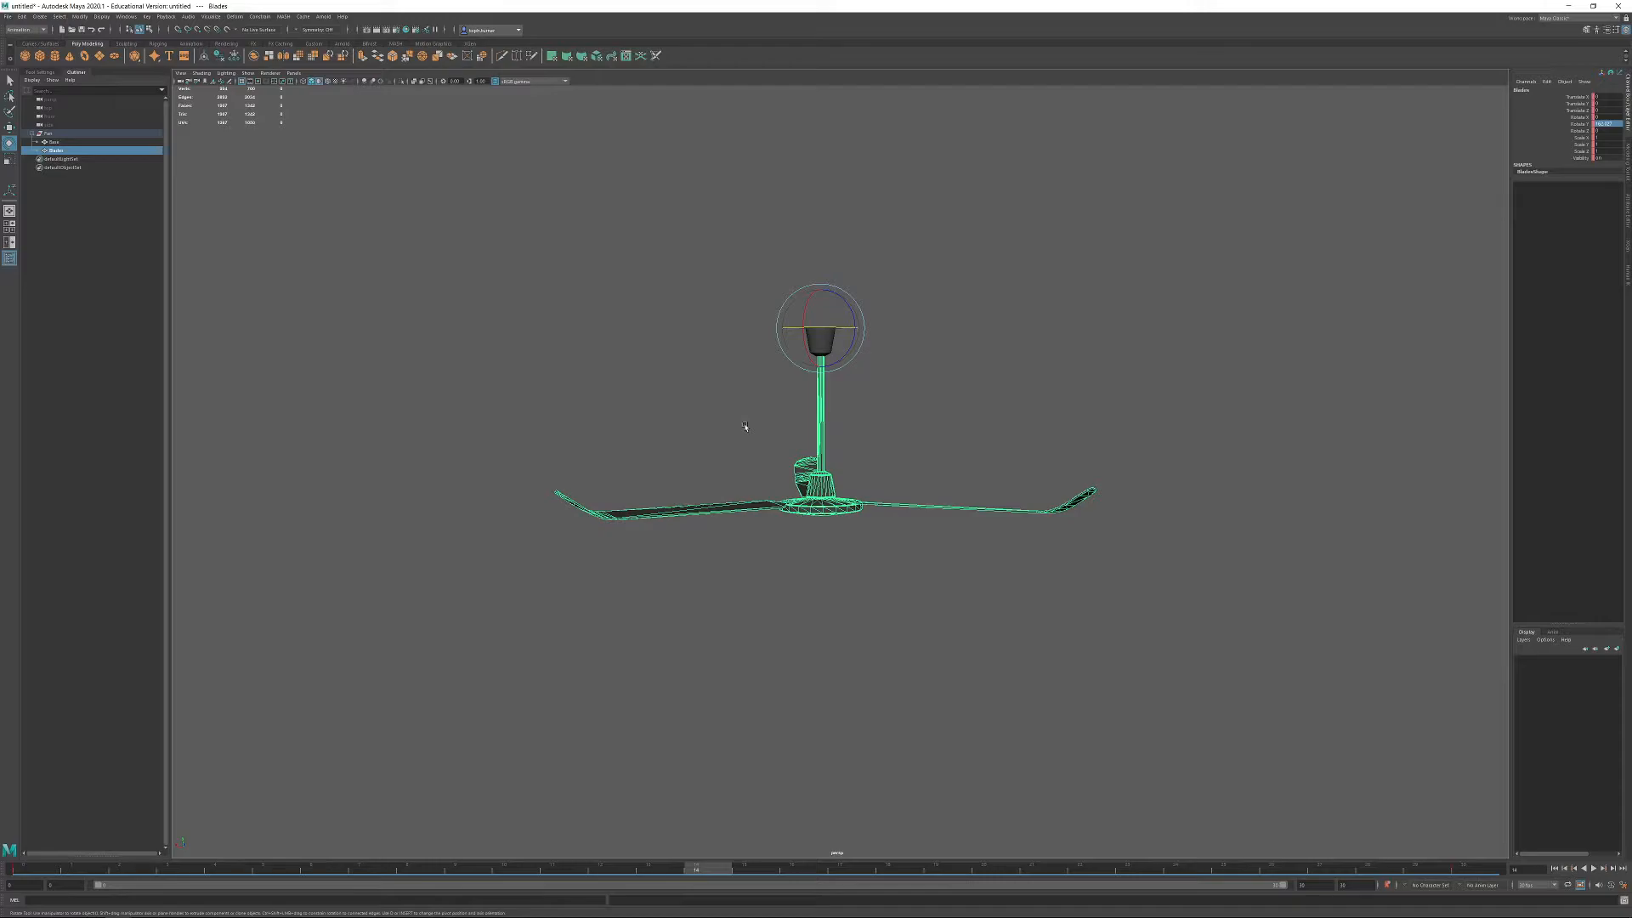
left_click_drag(757, 426, 833, 405, "alt")
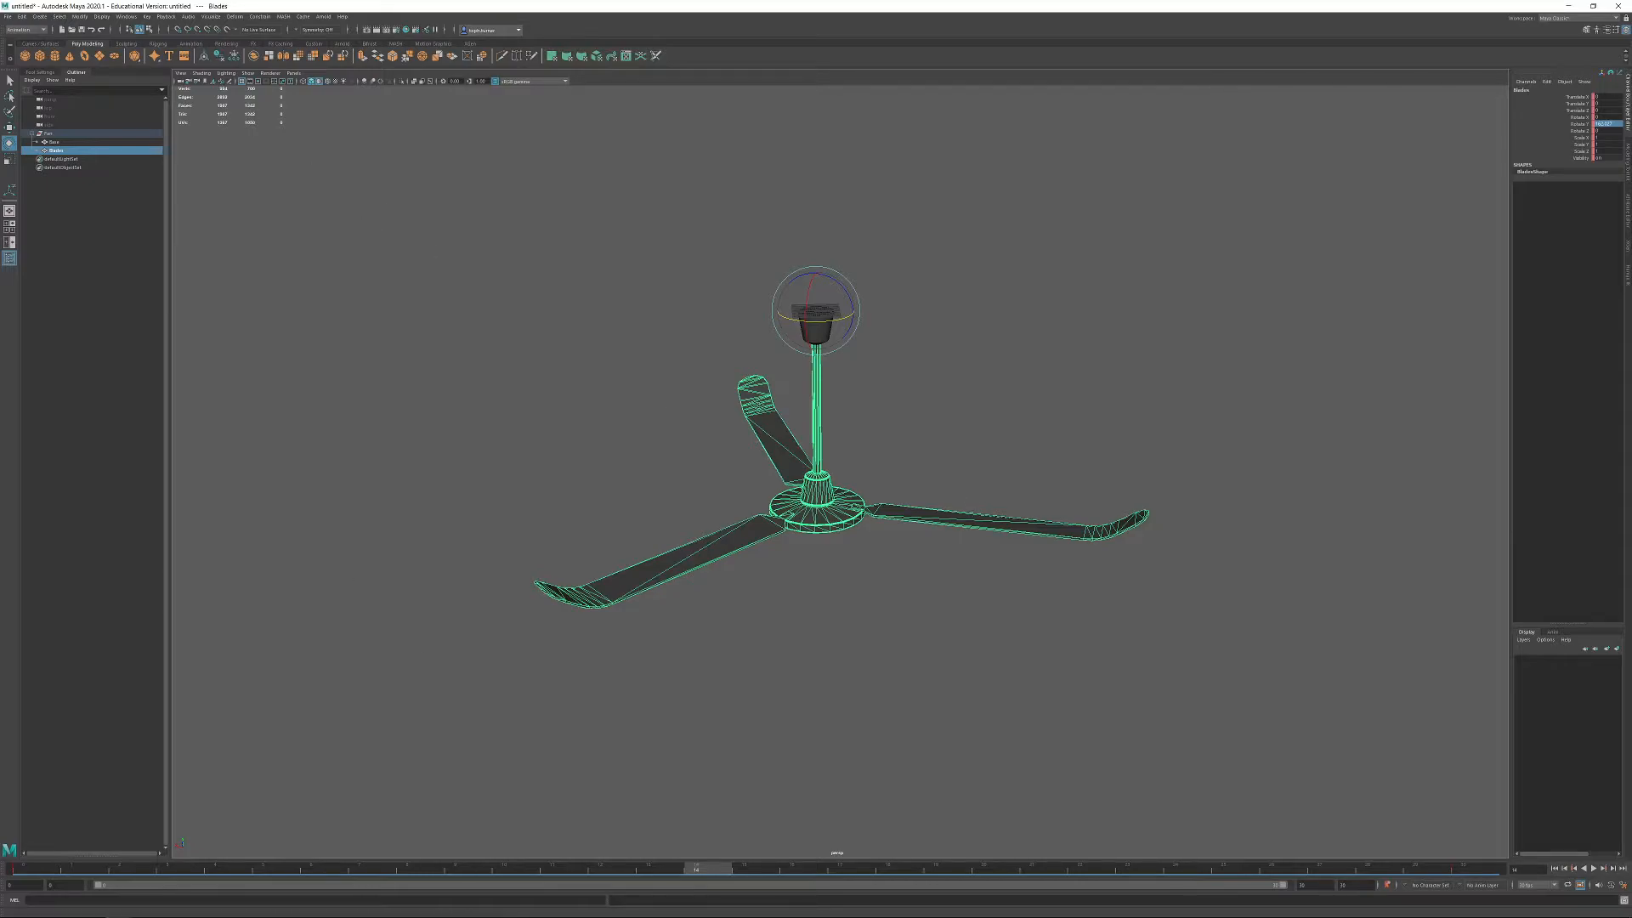
Return to frame 0, give all of the Blades' animation keys linear tangents in the Graph Editor, and close the editor.
left_click(55, 870)
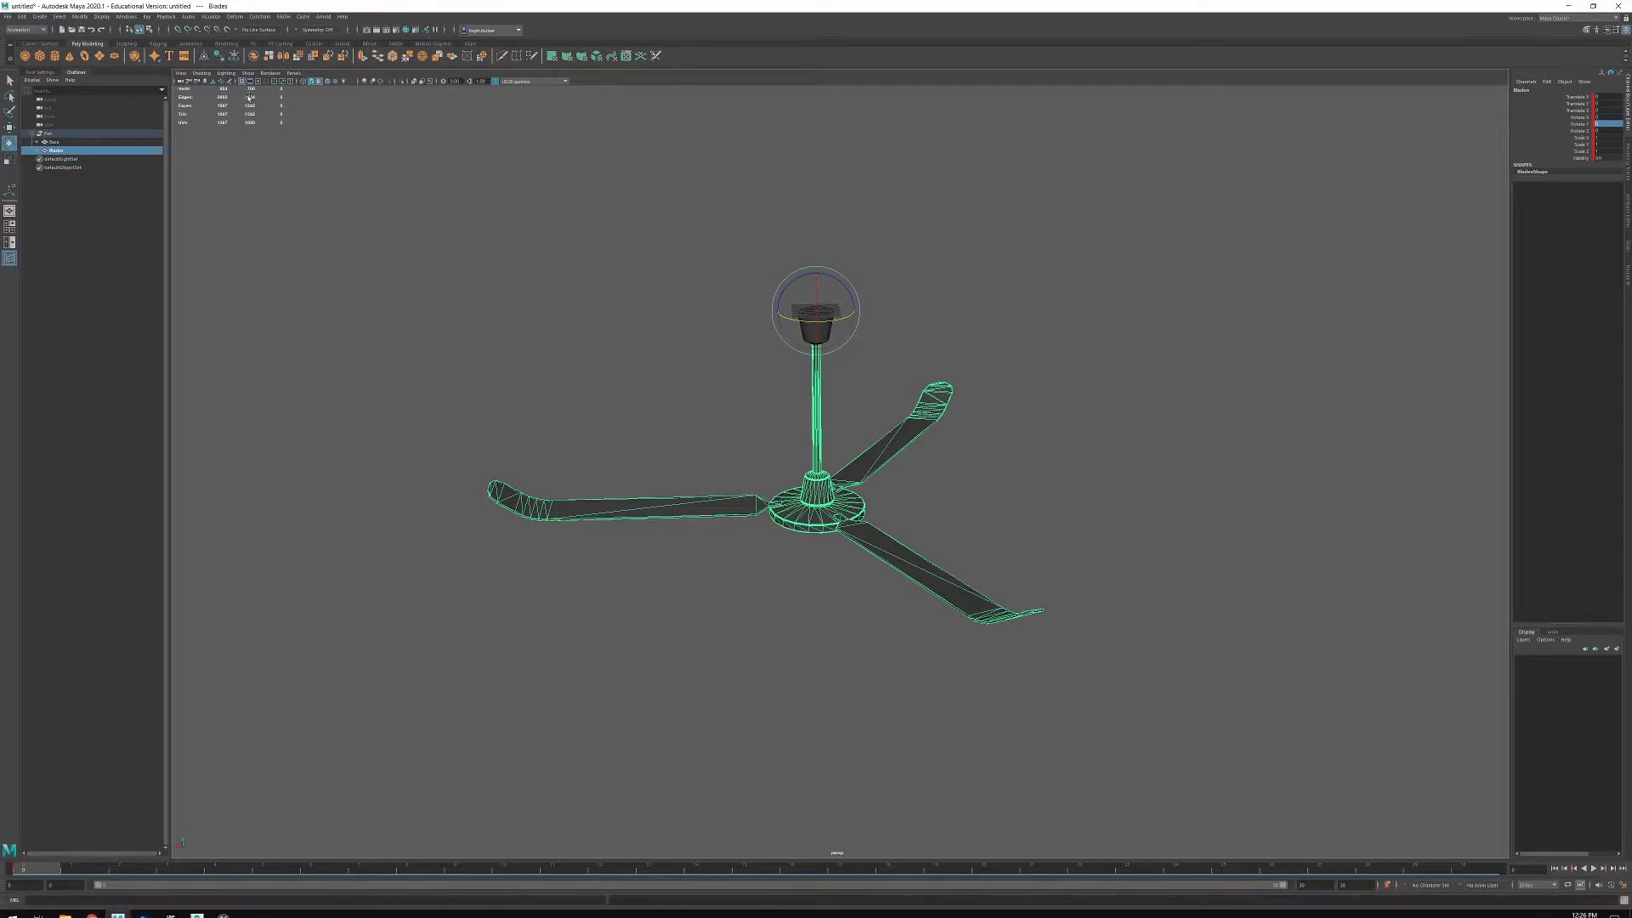
left_click(125, 16)
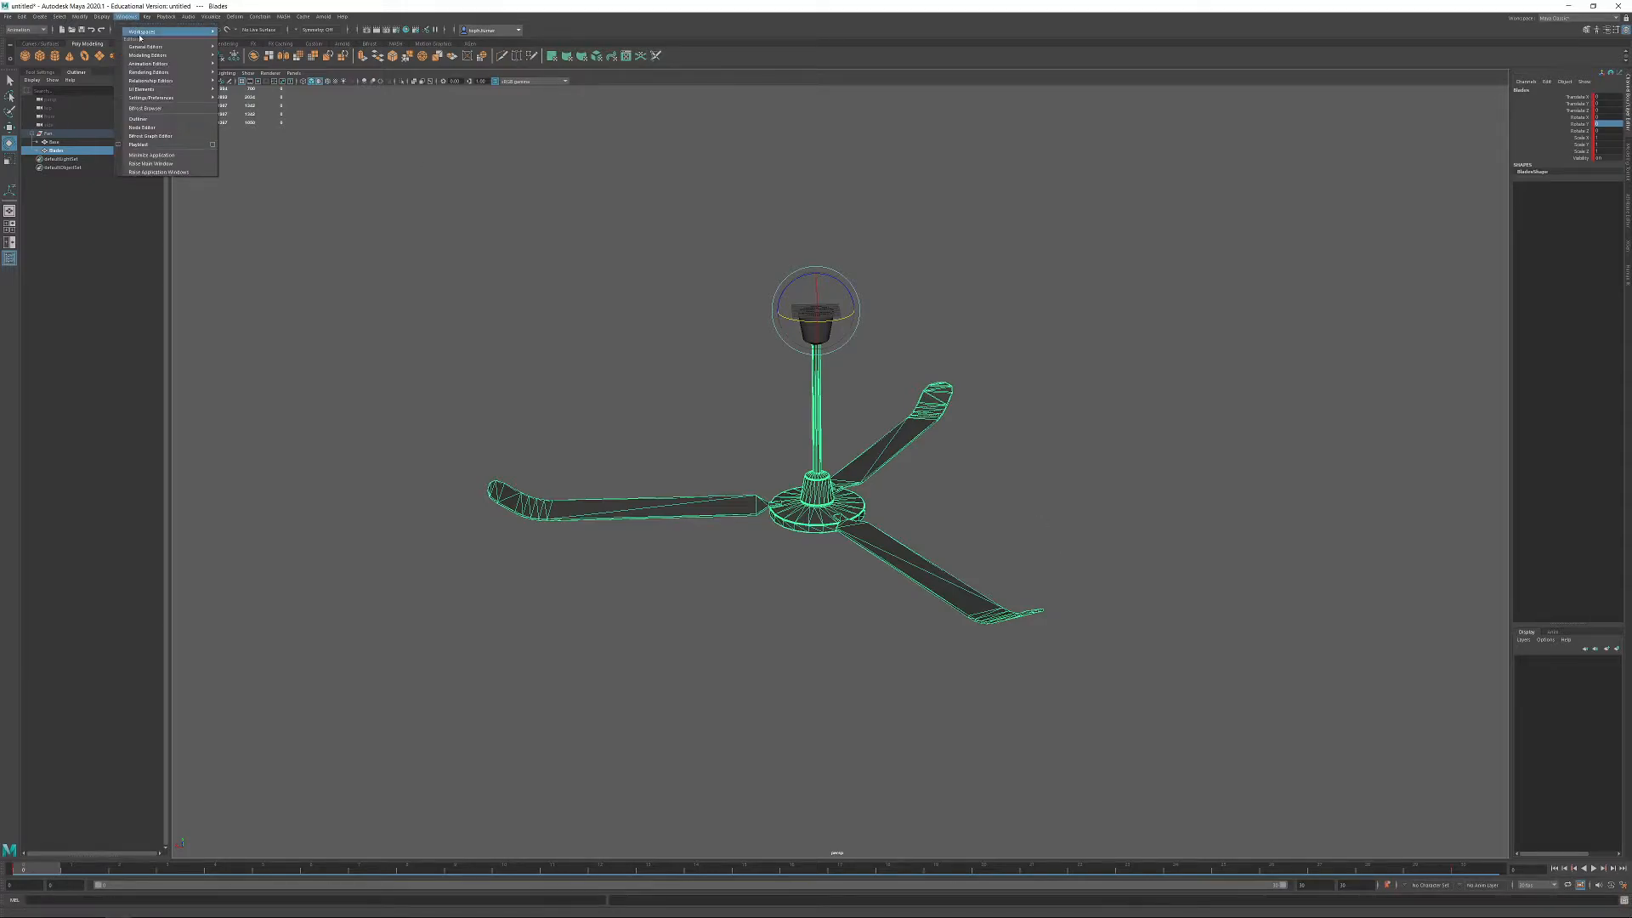
mouse_move(153, 64)
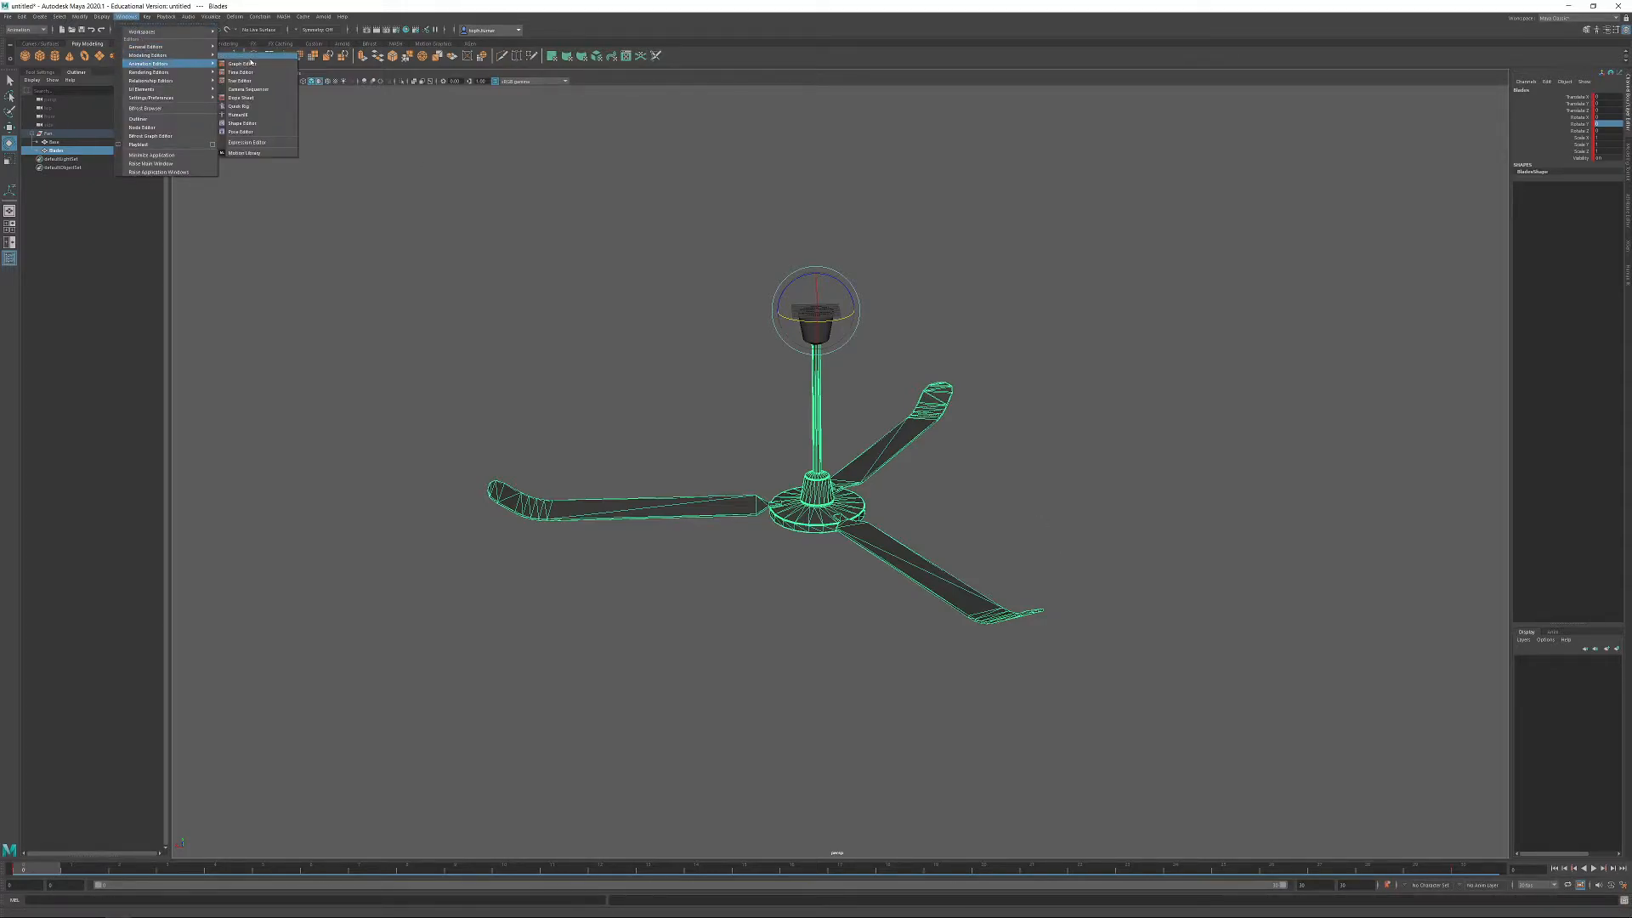
left_click(242, 64)
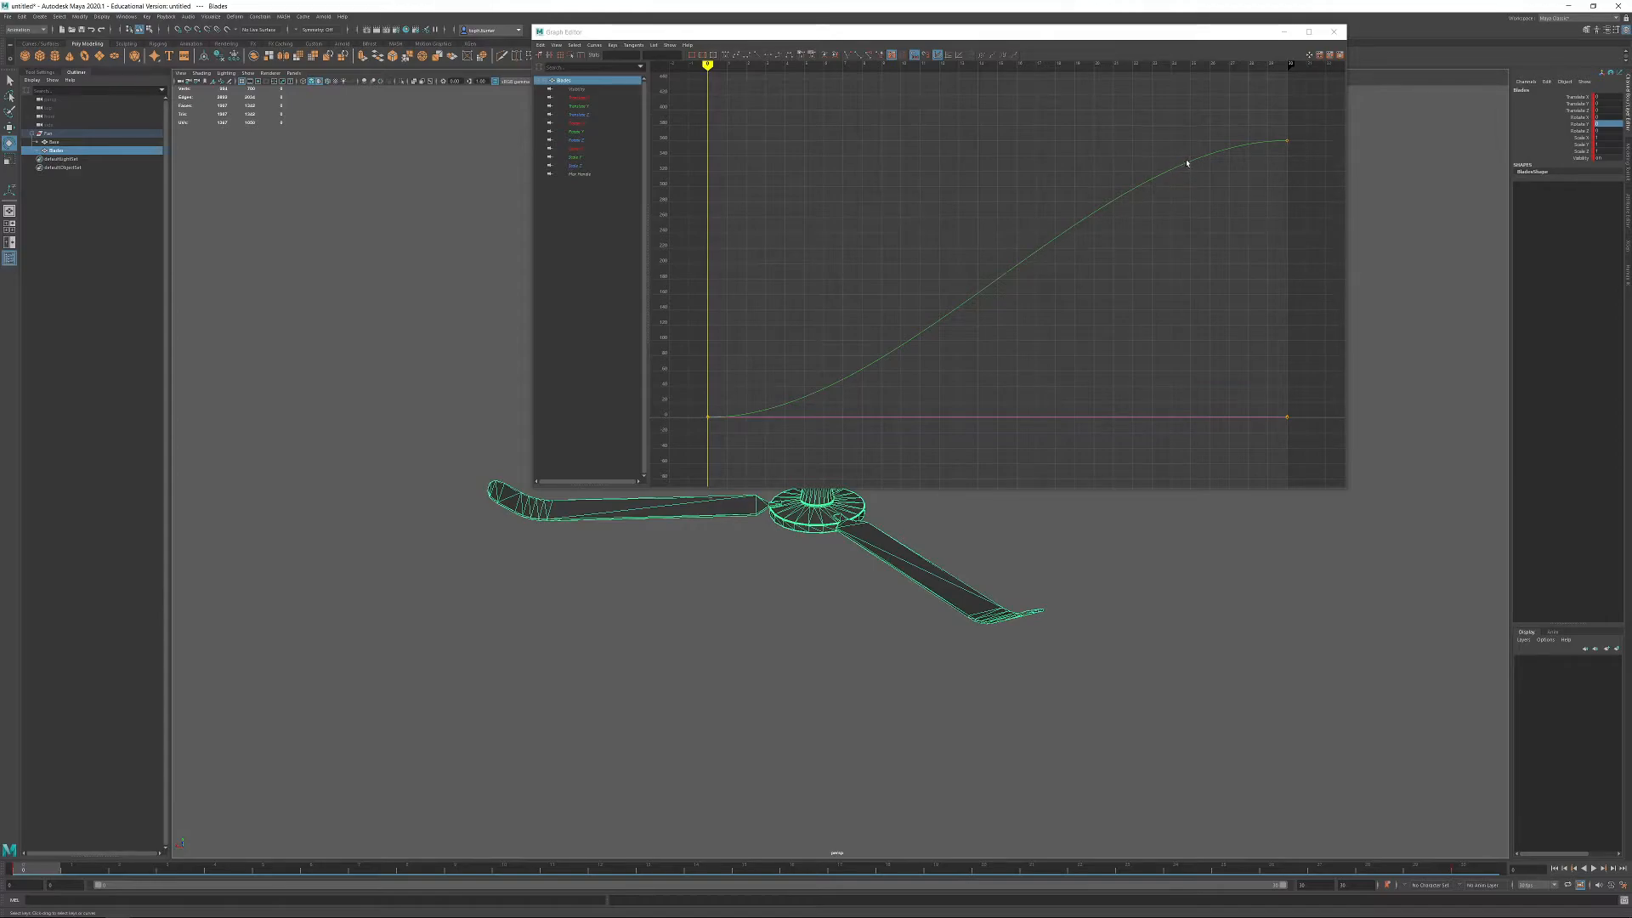
left_click_drag(1304, 127, 696, 472)
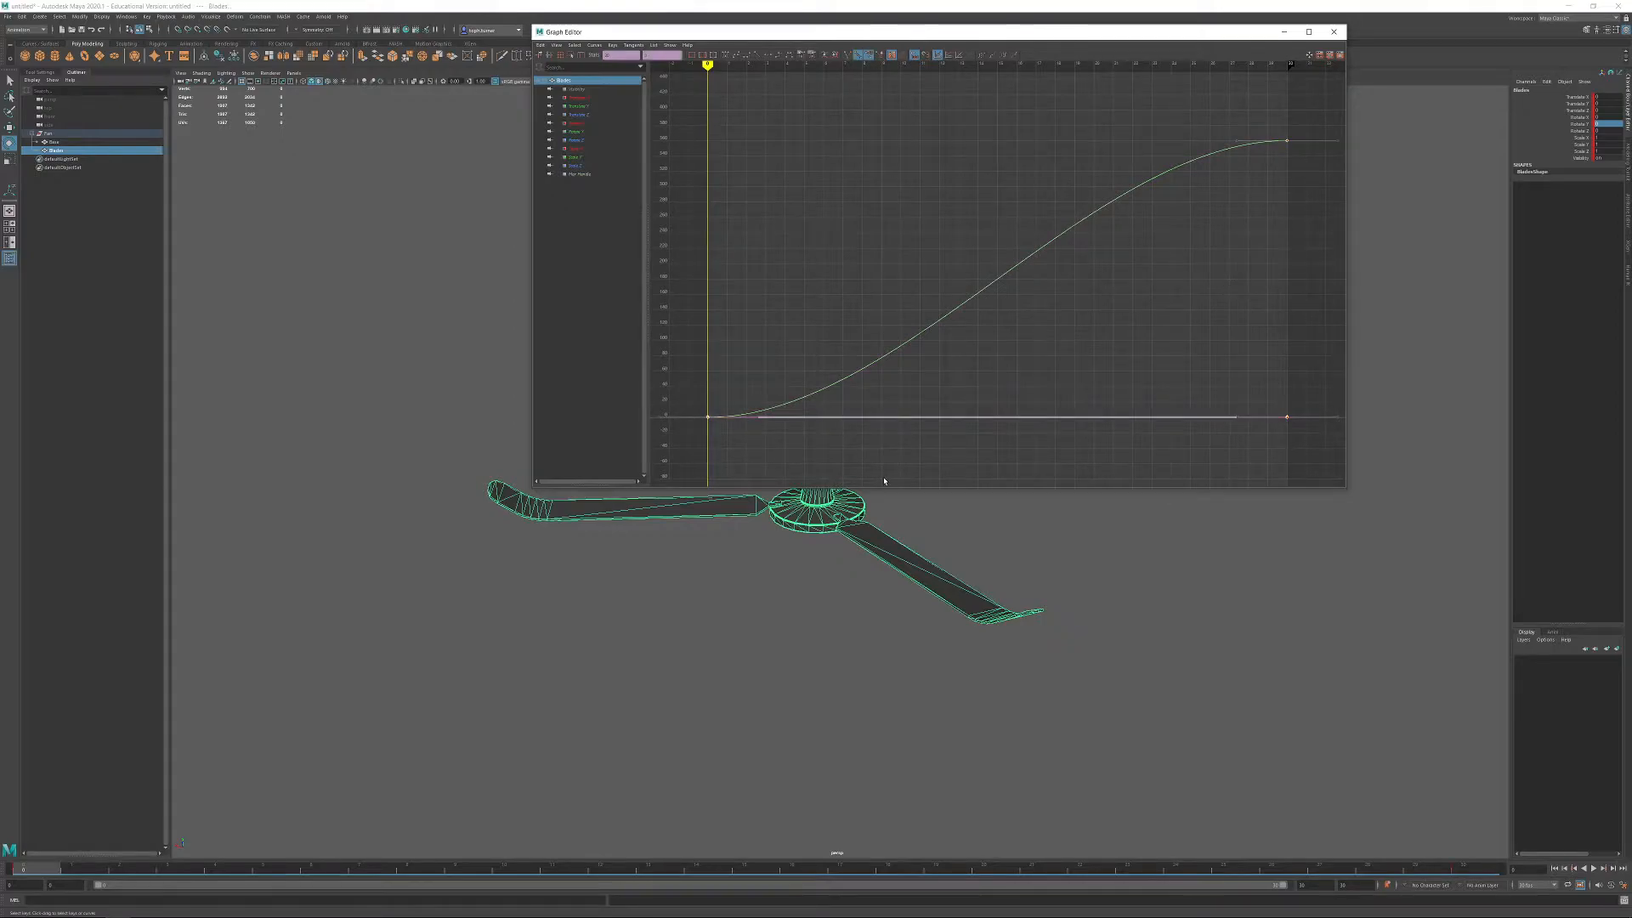
left_click(757, 56)
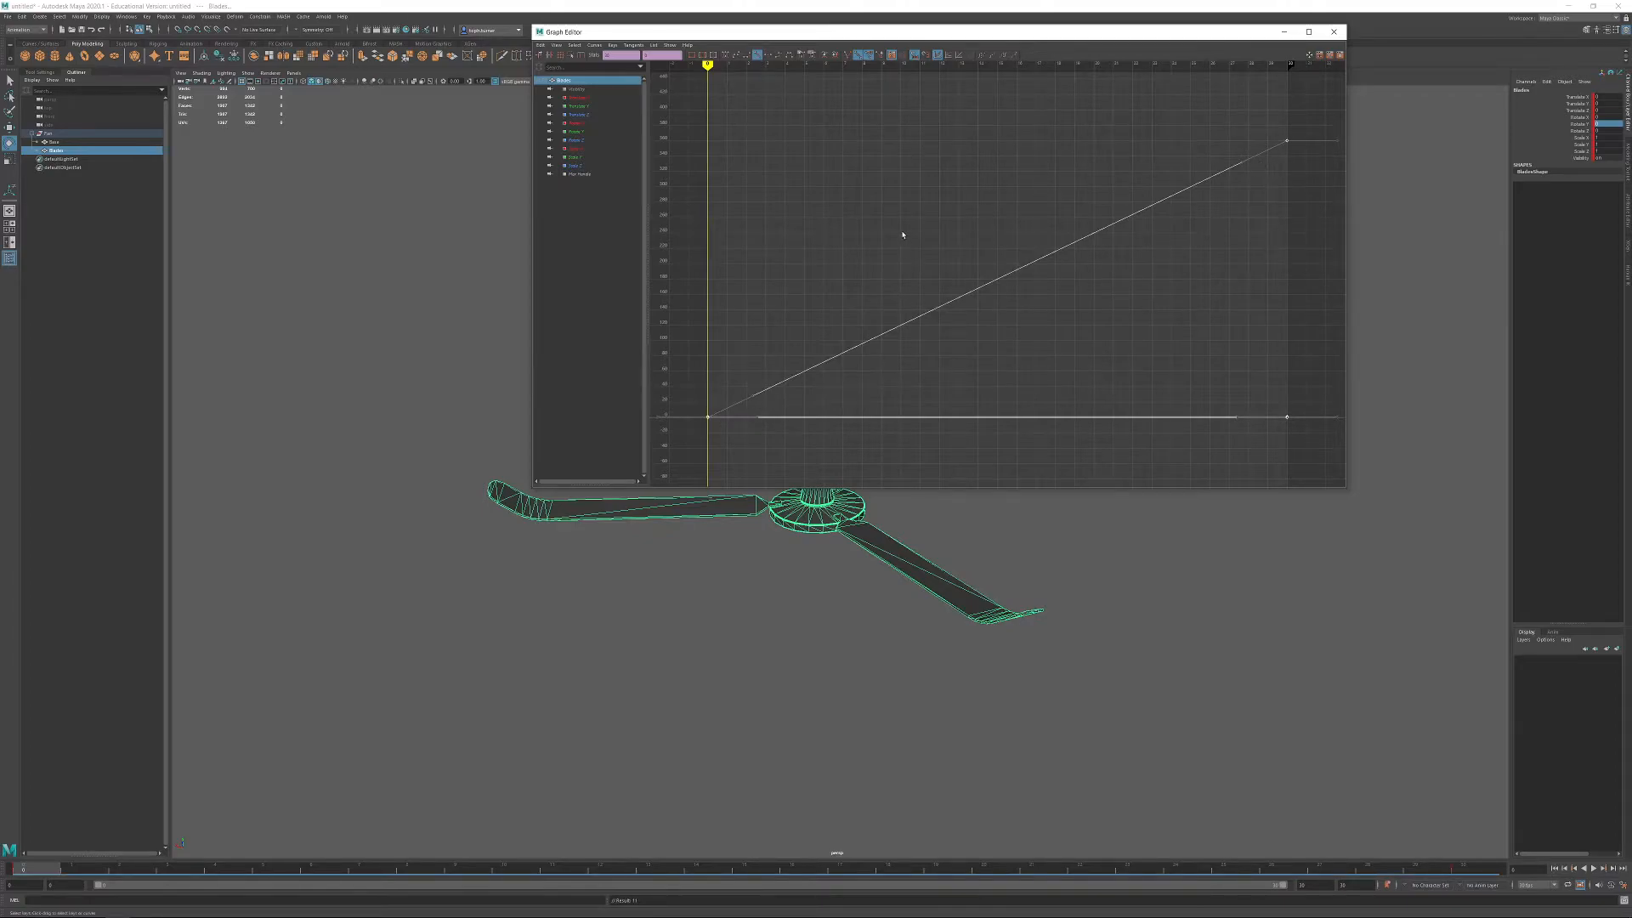
left_click(1233, 264)
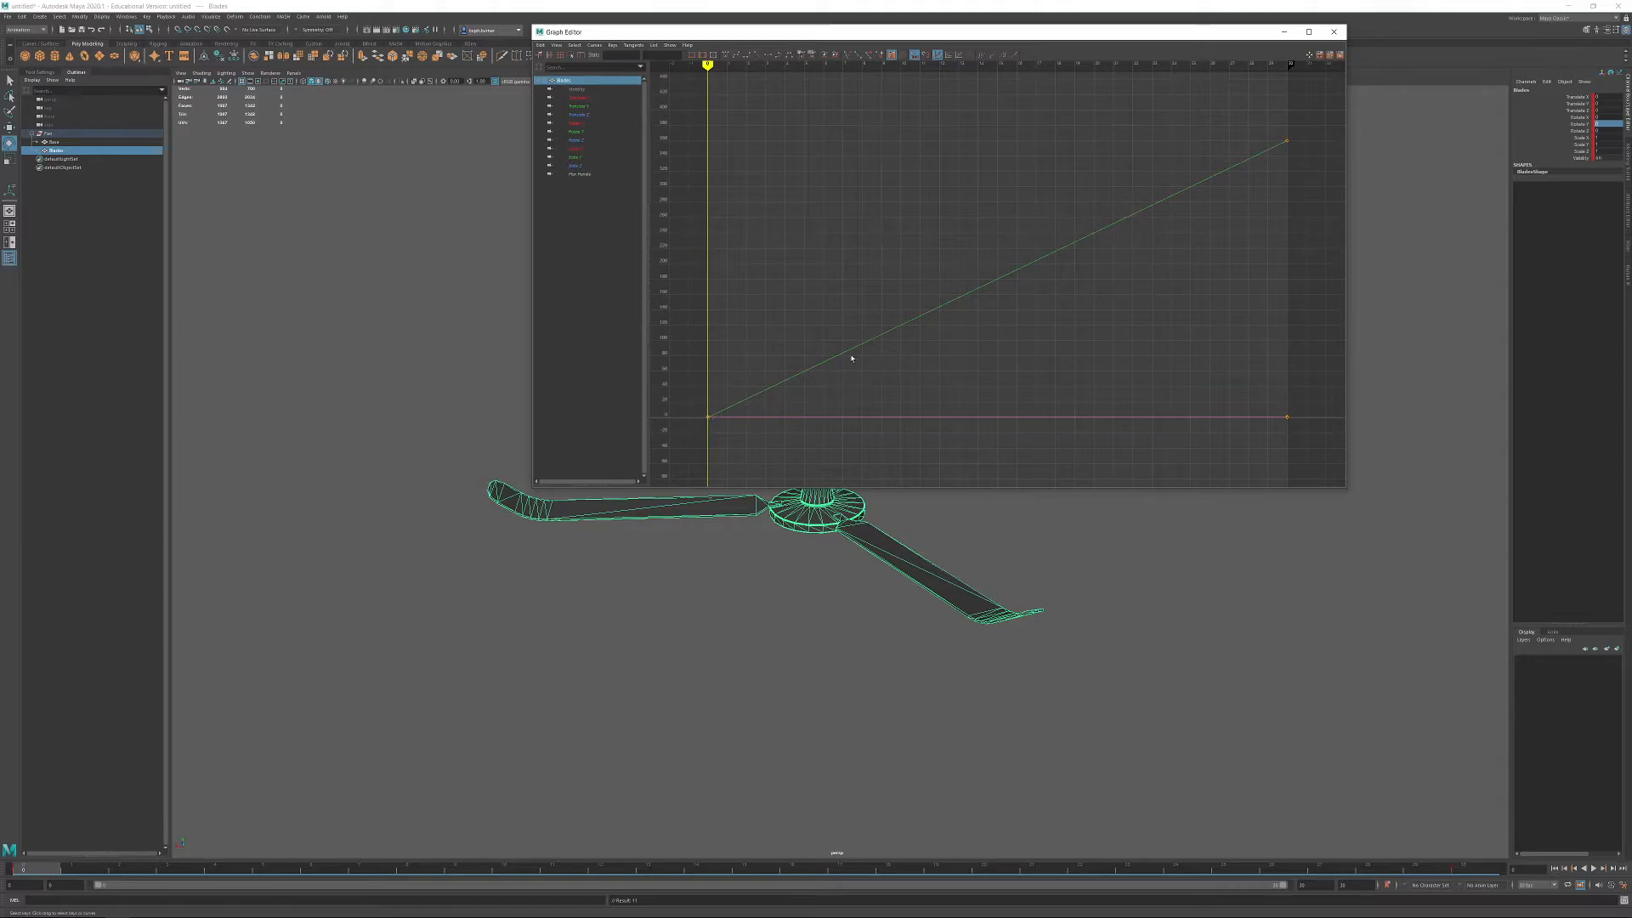
left_click(1333, 32)
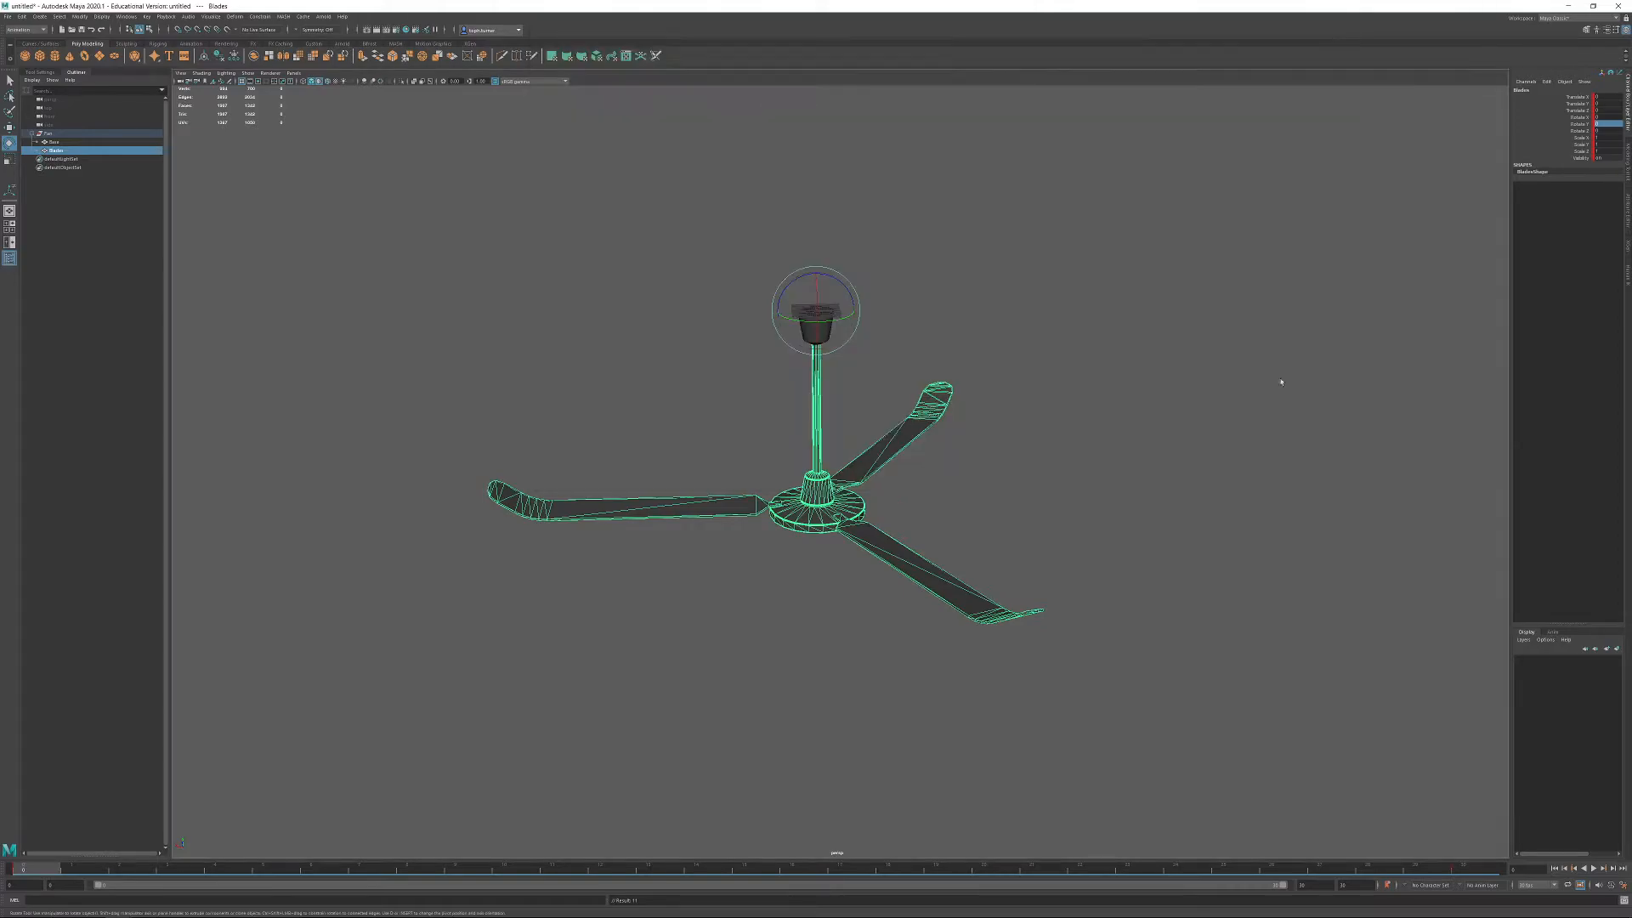
Play the linear blade rotation, examine it from above and from below, and stop playback.
left_click(1592, 868)
left_click_drag(1134, 408, 1128, 529, "alt")
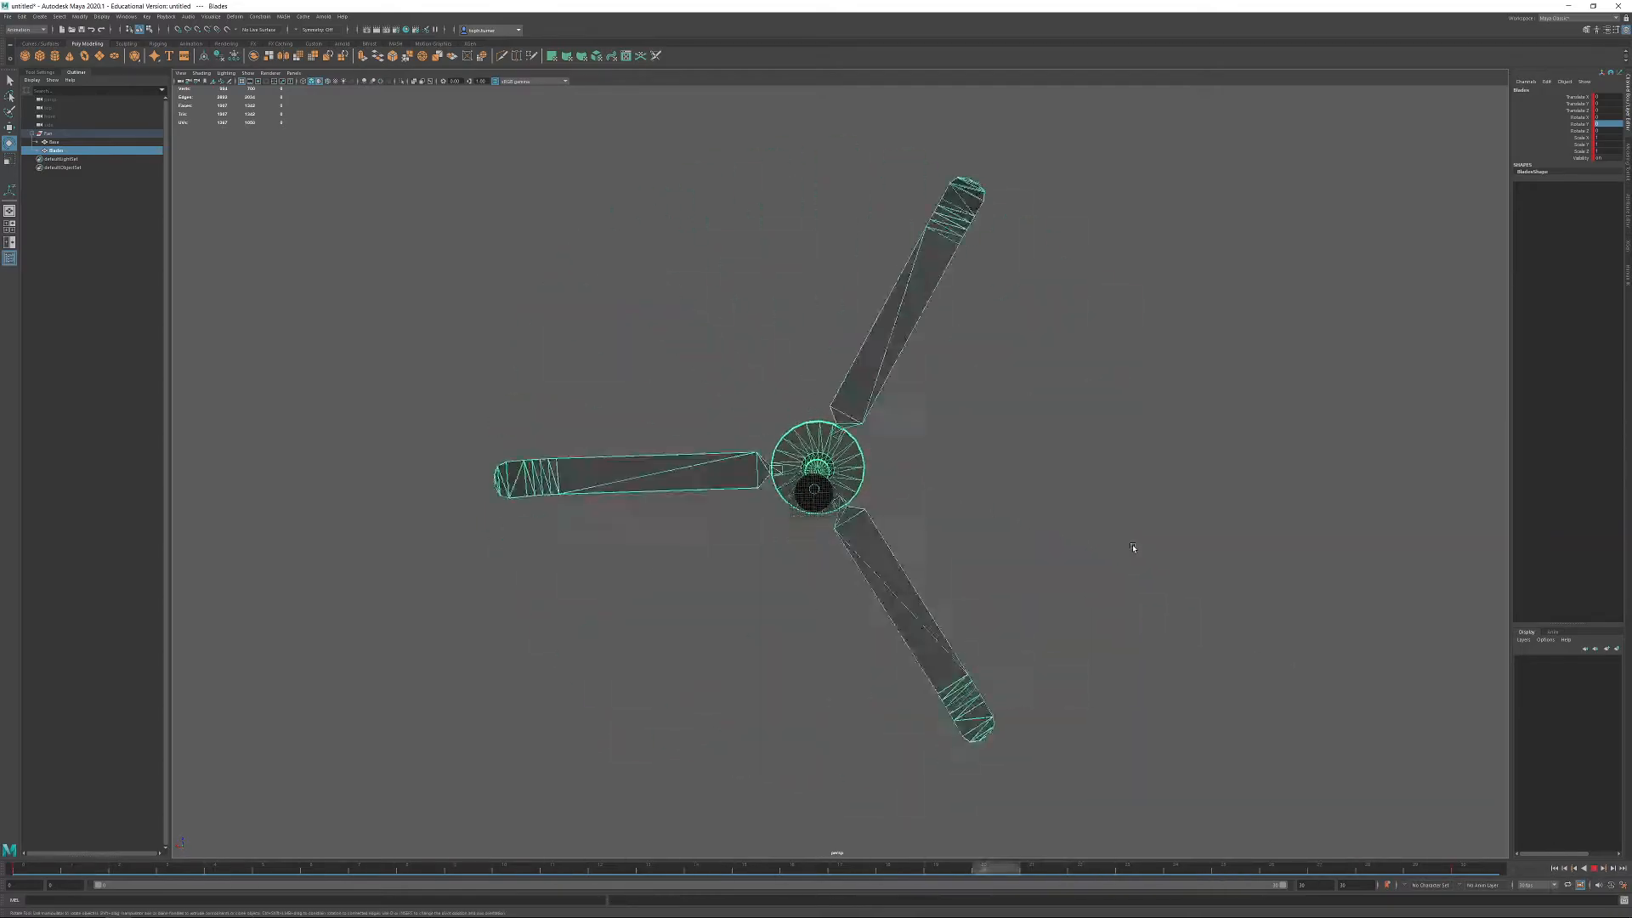
left_click_drag(1151, 713, 1272, 757, "alt")
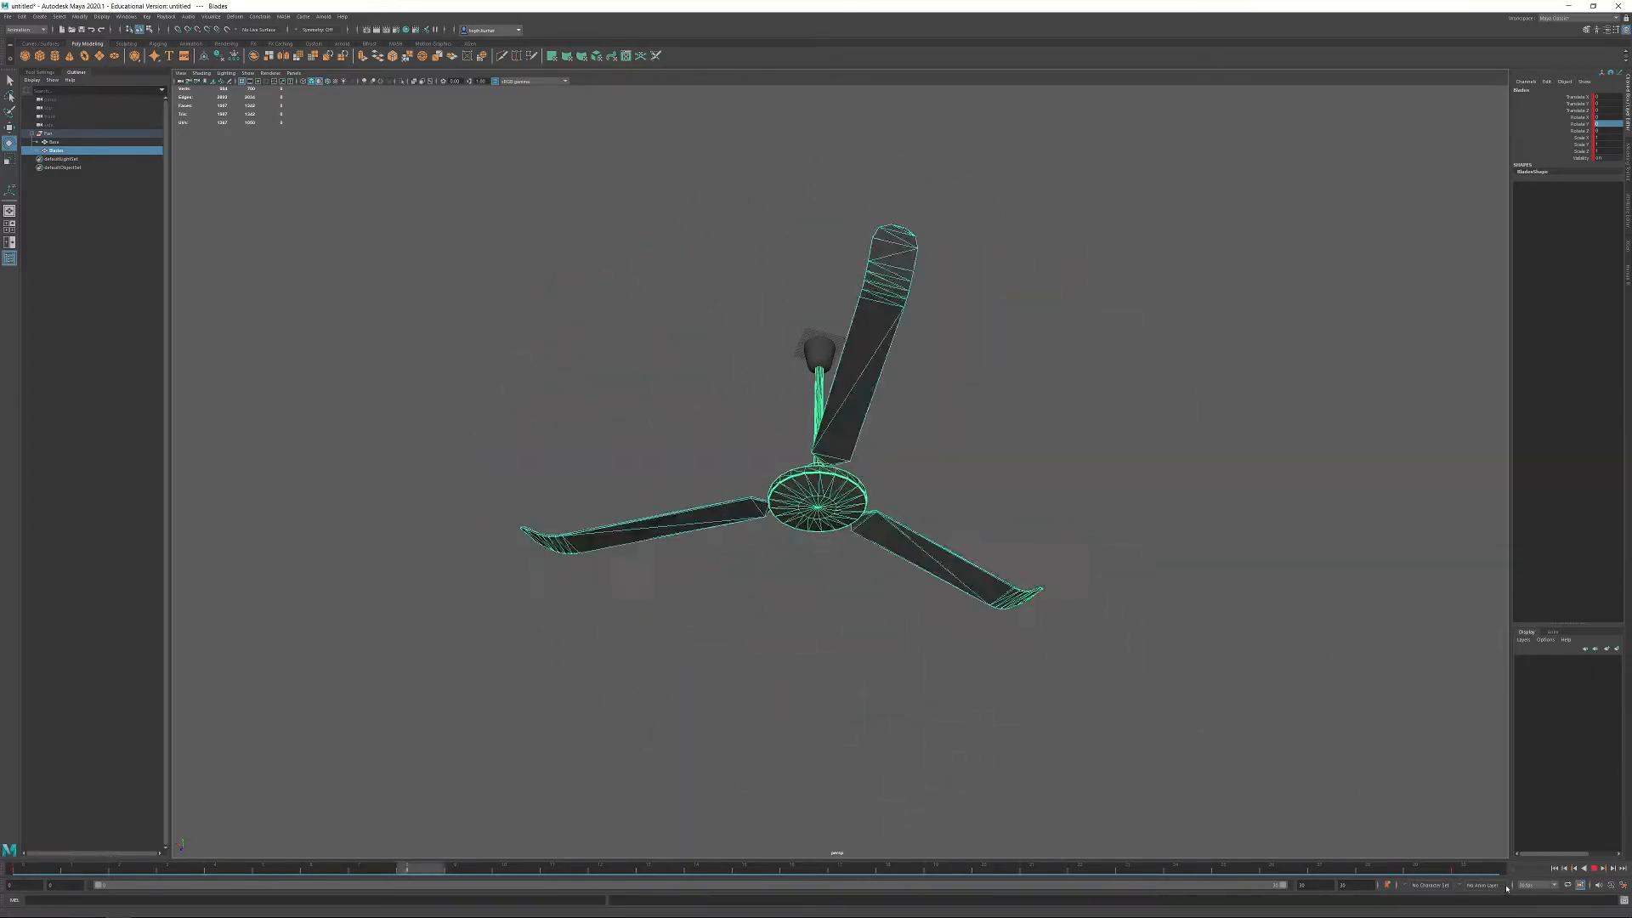
left_click(1591, 872)
Select the whole Fan group and export the selection as Fan.fbx in the Meshes folder, replacing the existing file.
left_click_drag(645, 317, 710, 332, "alt")
left_click_drag(587, 257, 1094, 608)
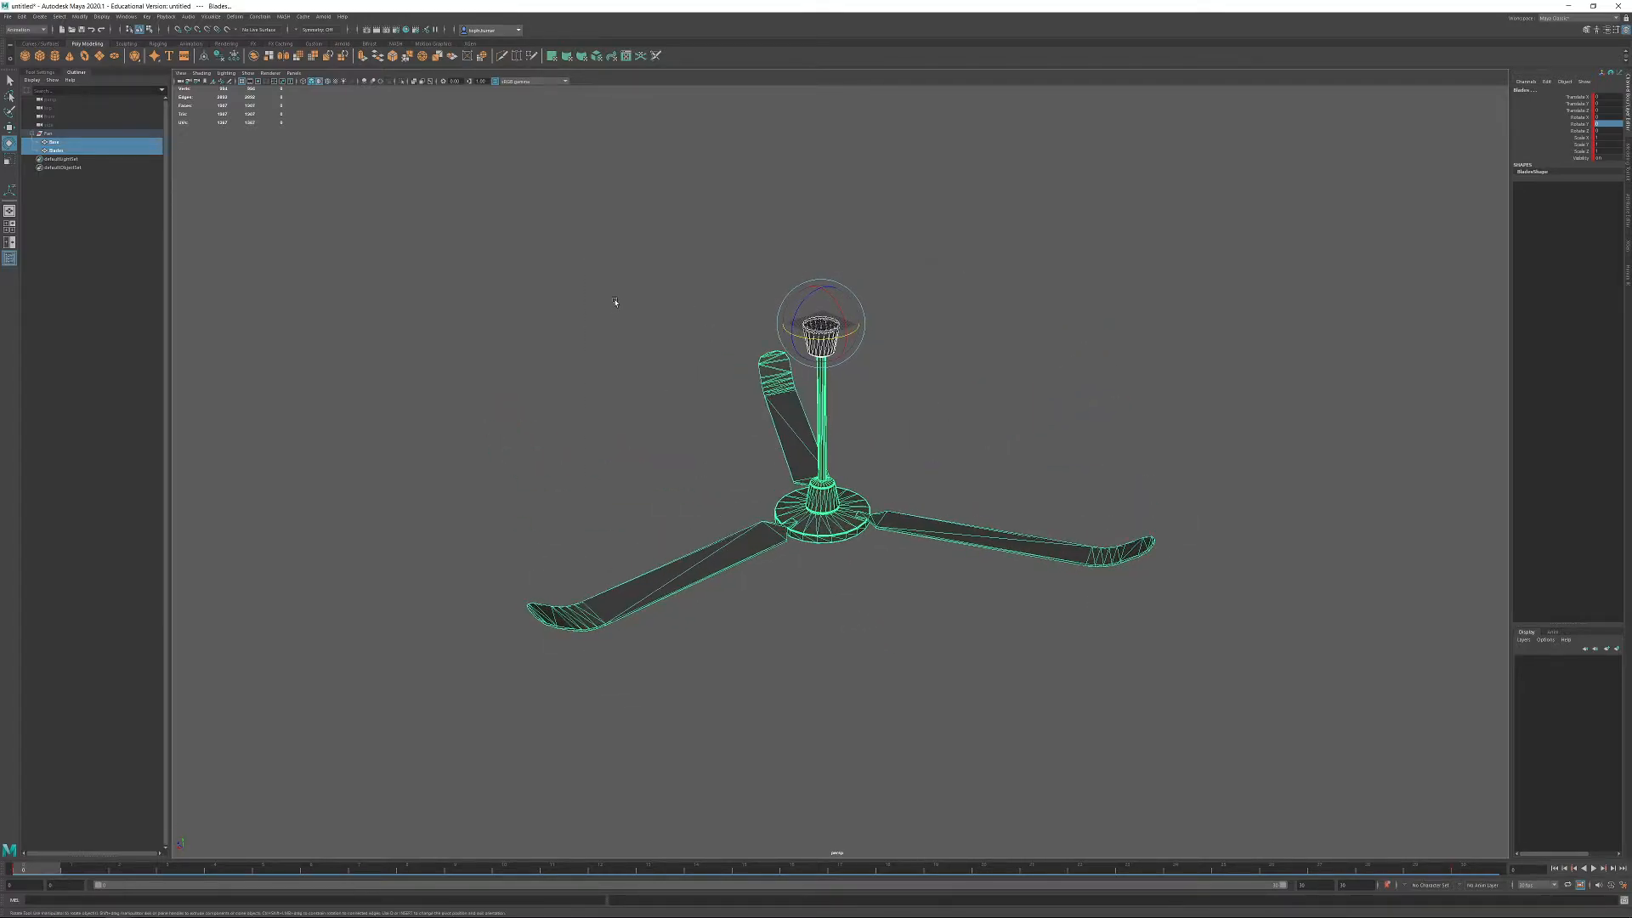
left_click(287, 355)
left_click(48, 133)
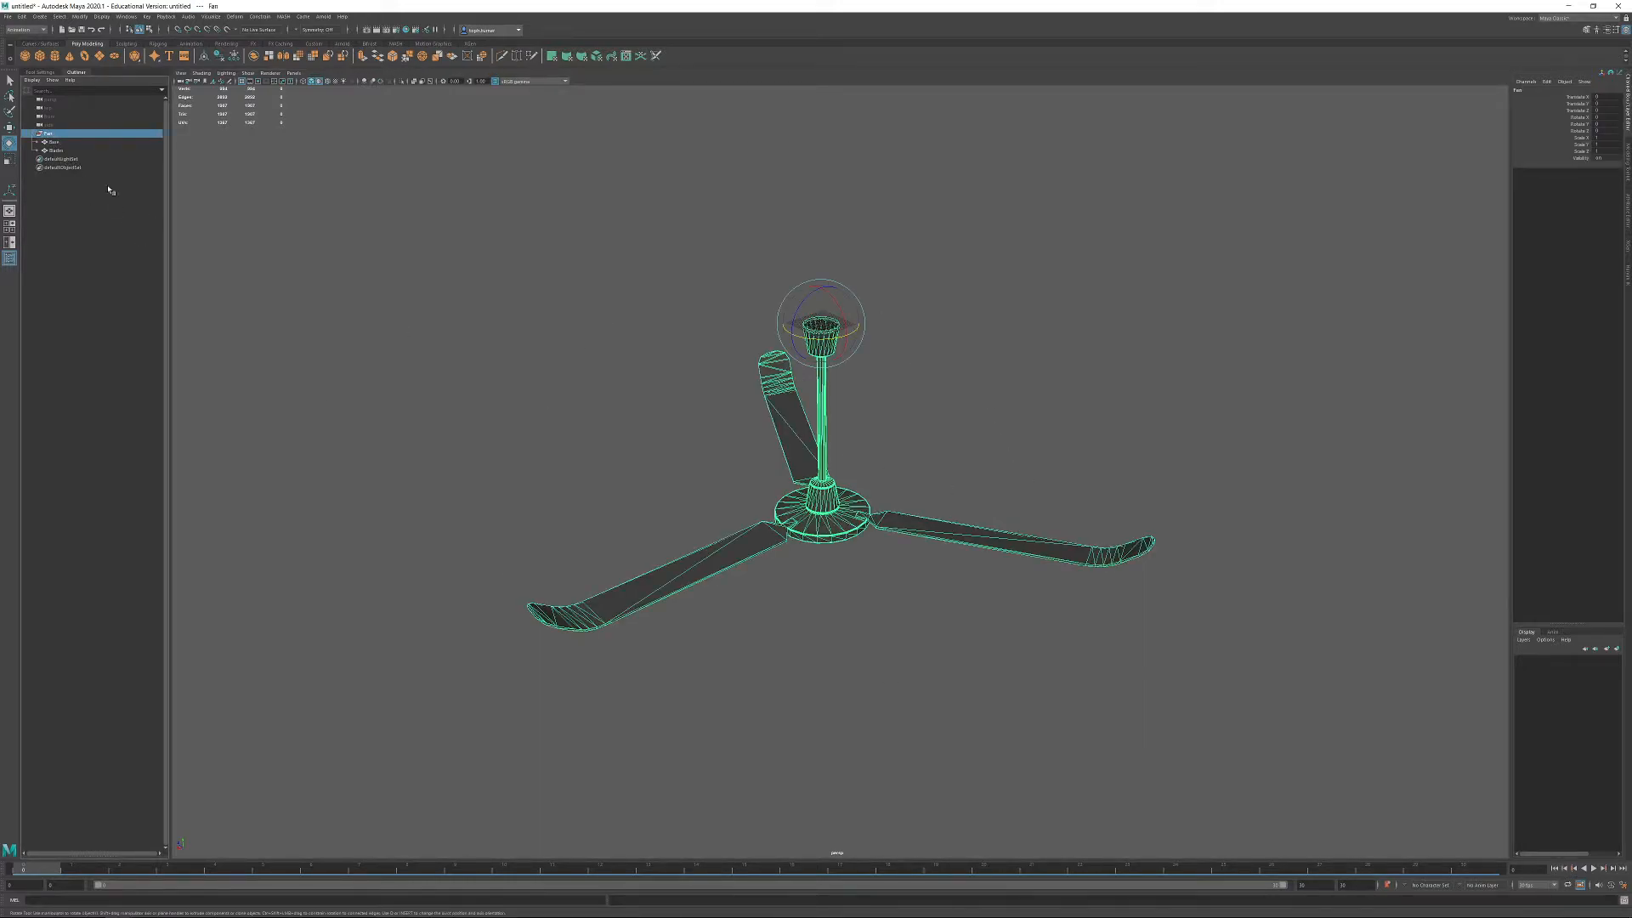
left_click(7, 16)
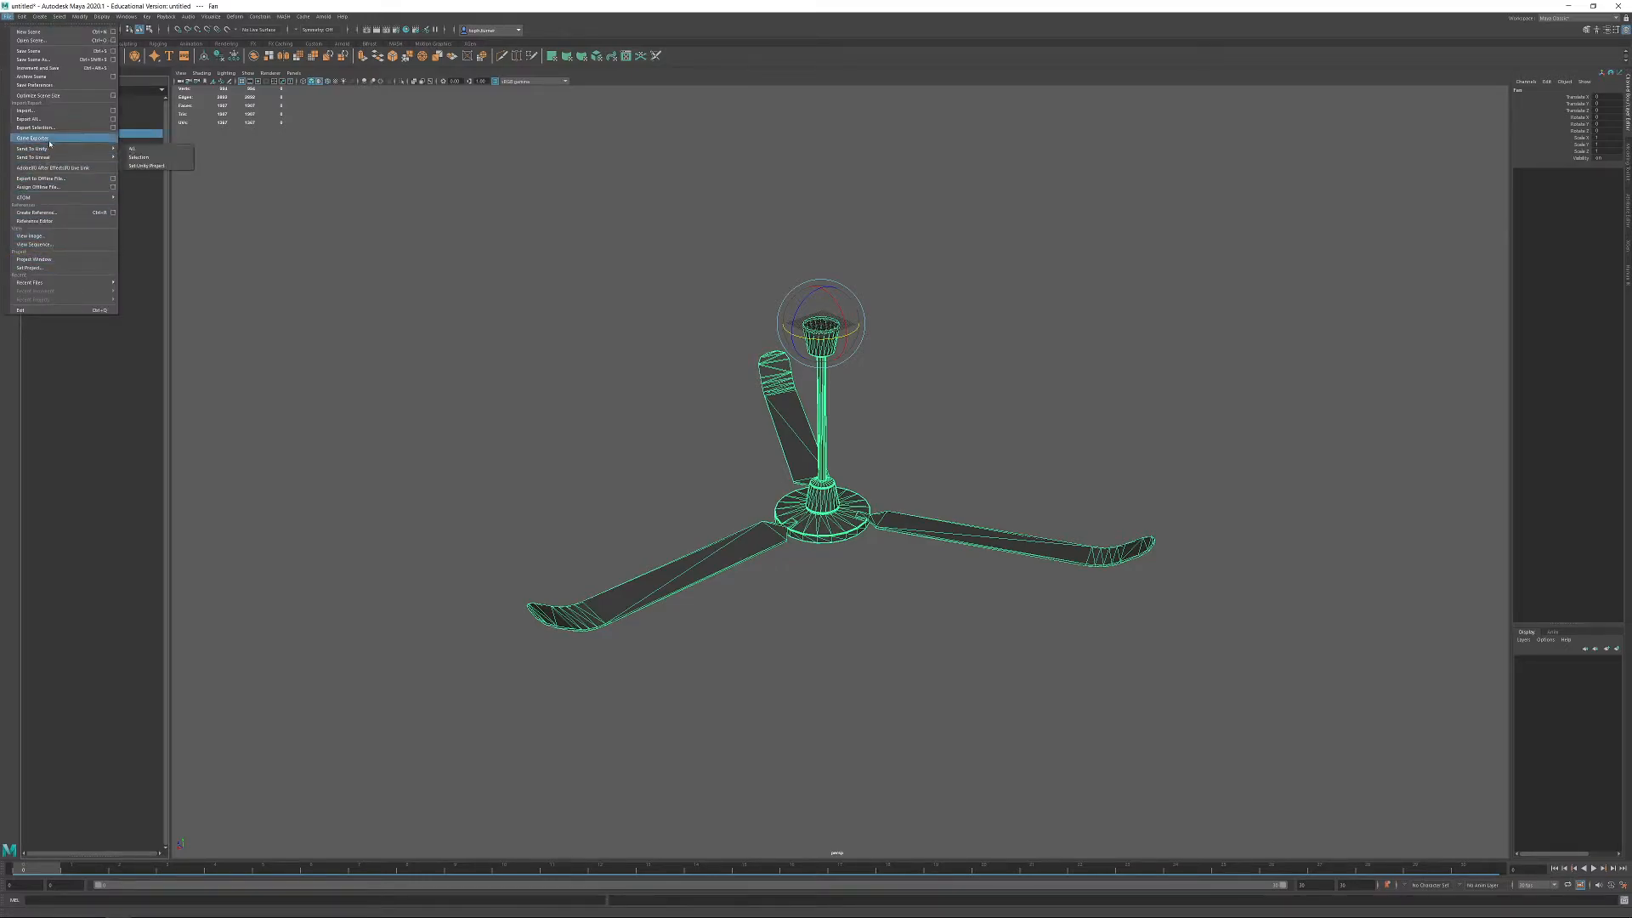
left_click(38, 127)
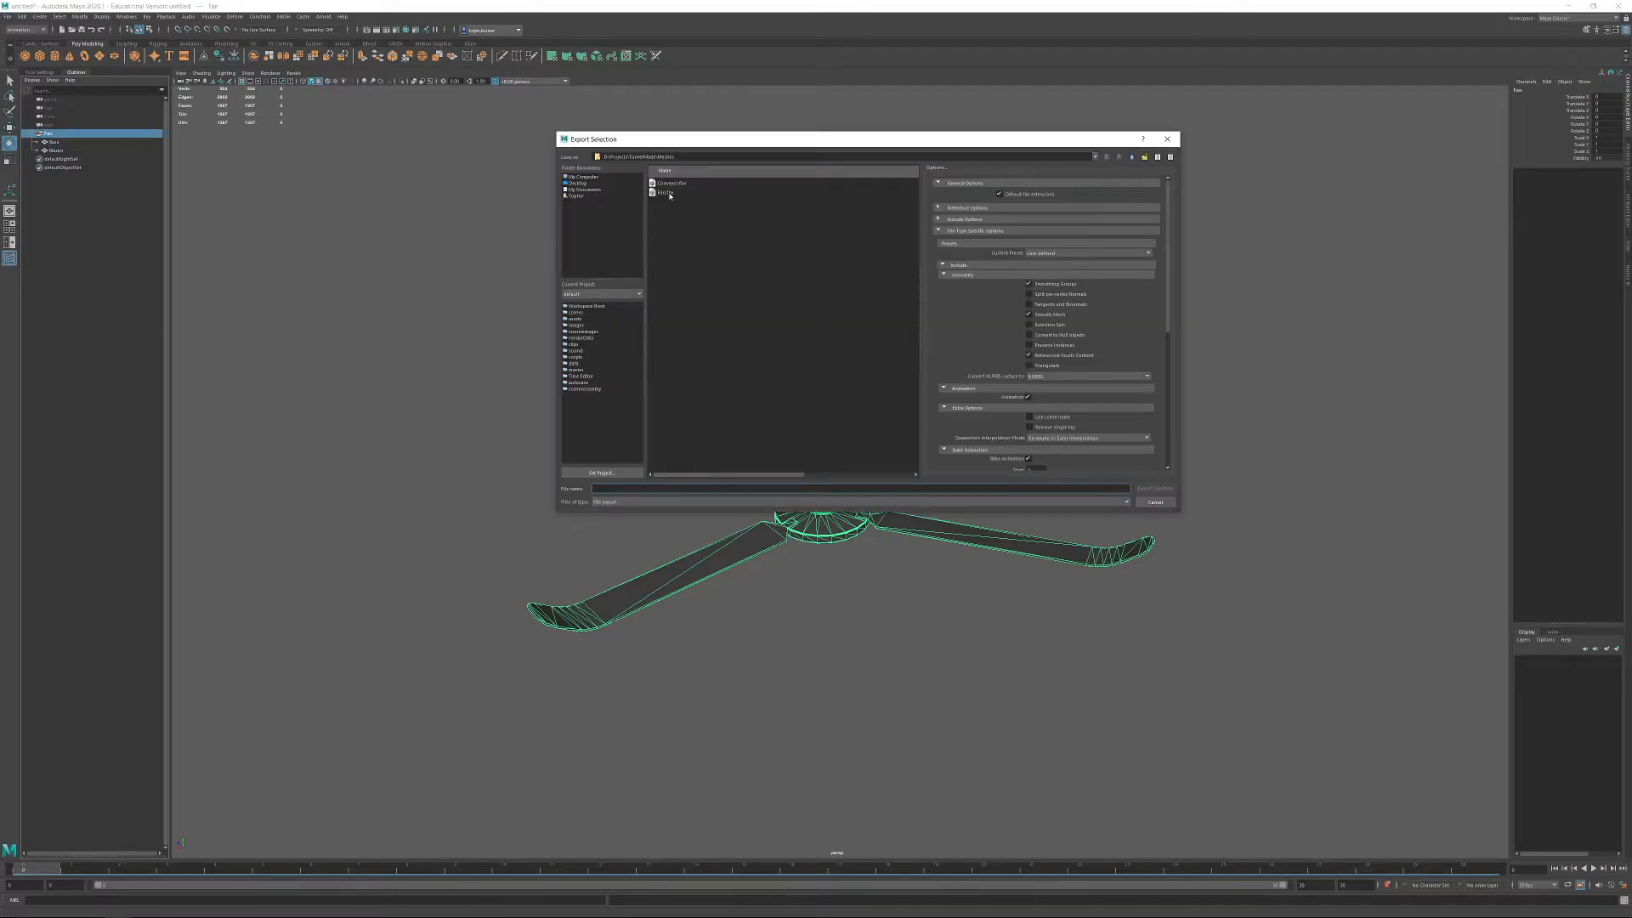
left_click_drag(682, 143, 708, 186)
left_click(690, 235)
left_click(1180, 530)
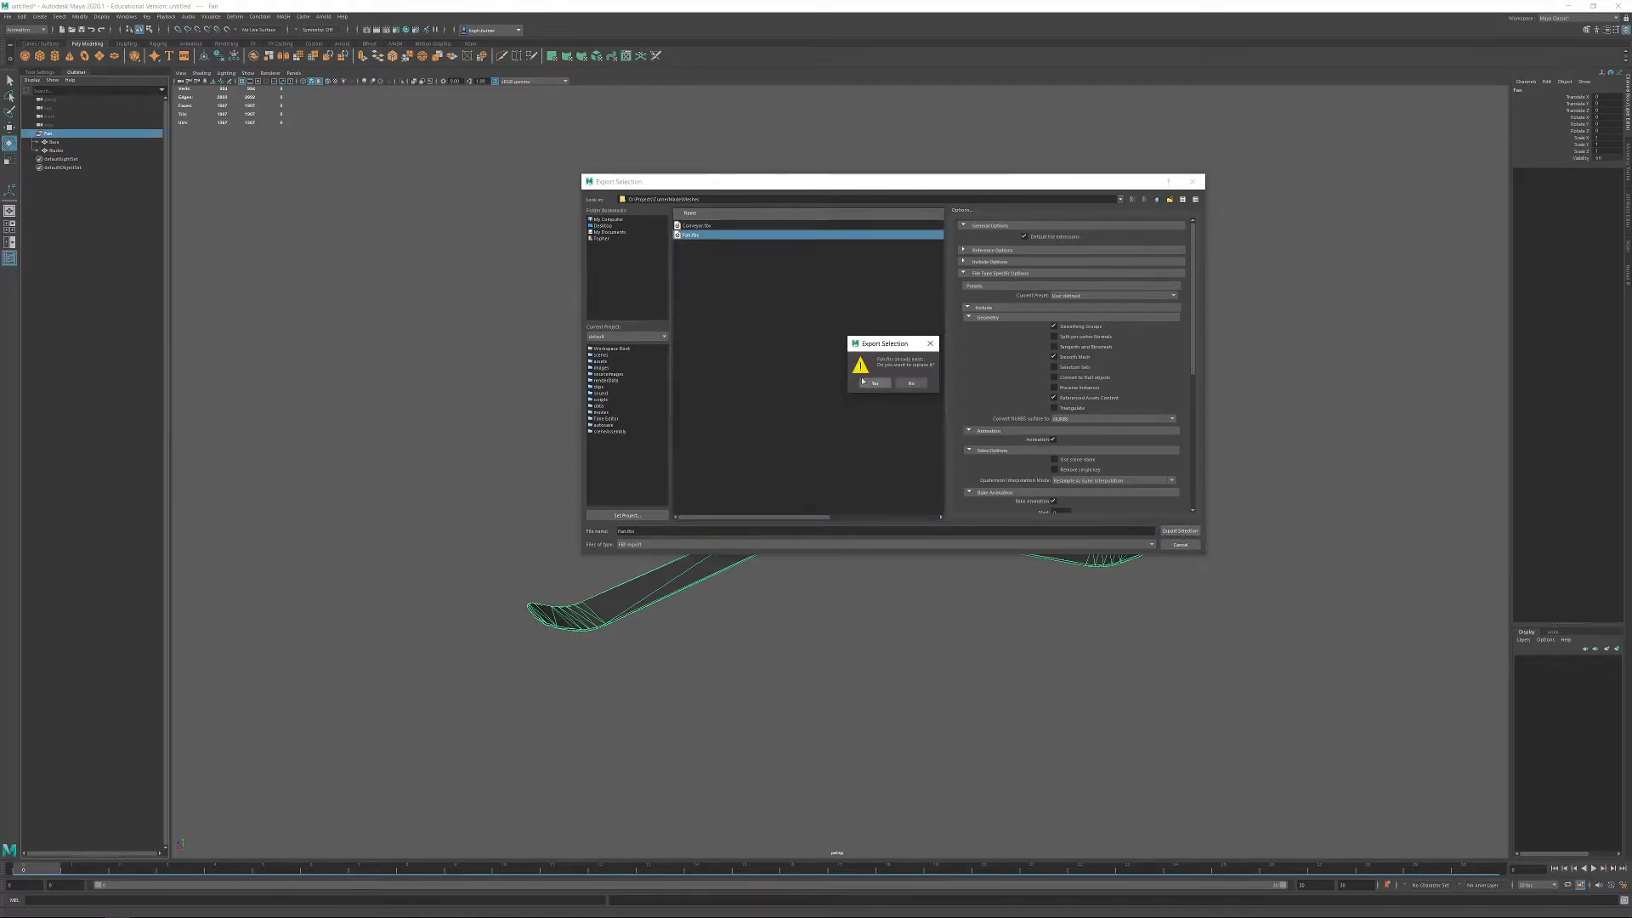
left_click(868, 383)
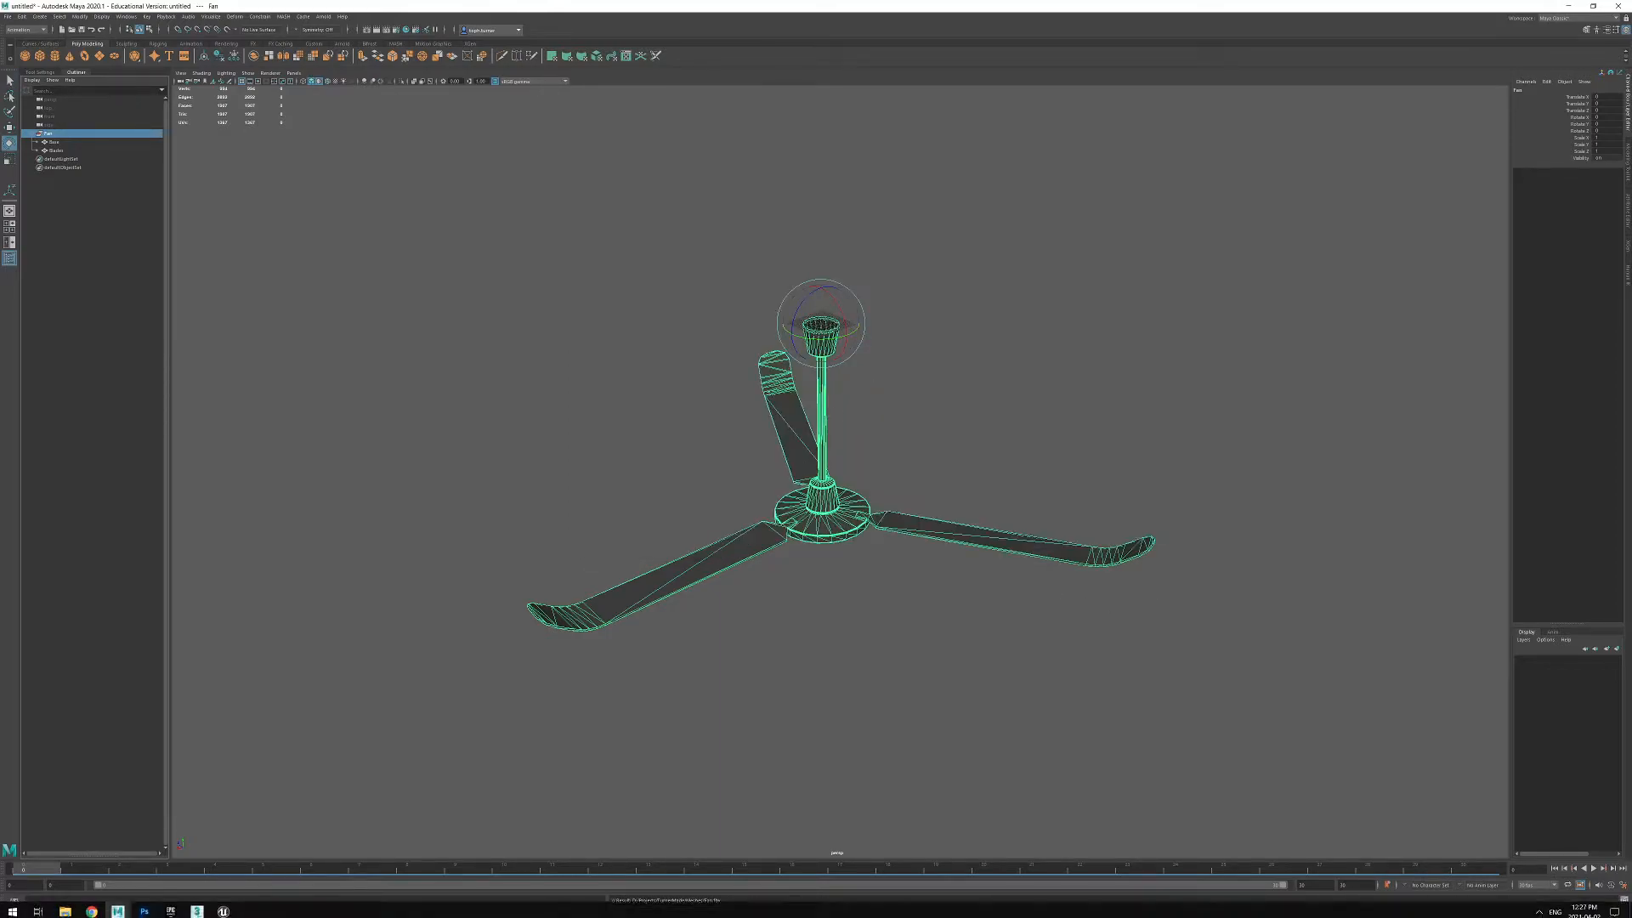
Switch to Unreal Engine and choose Fan.fbx from the project's Meshes folder for import into Content/Meshes.
left_click(222, 907)
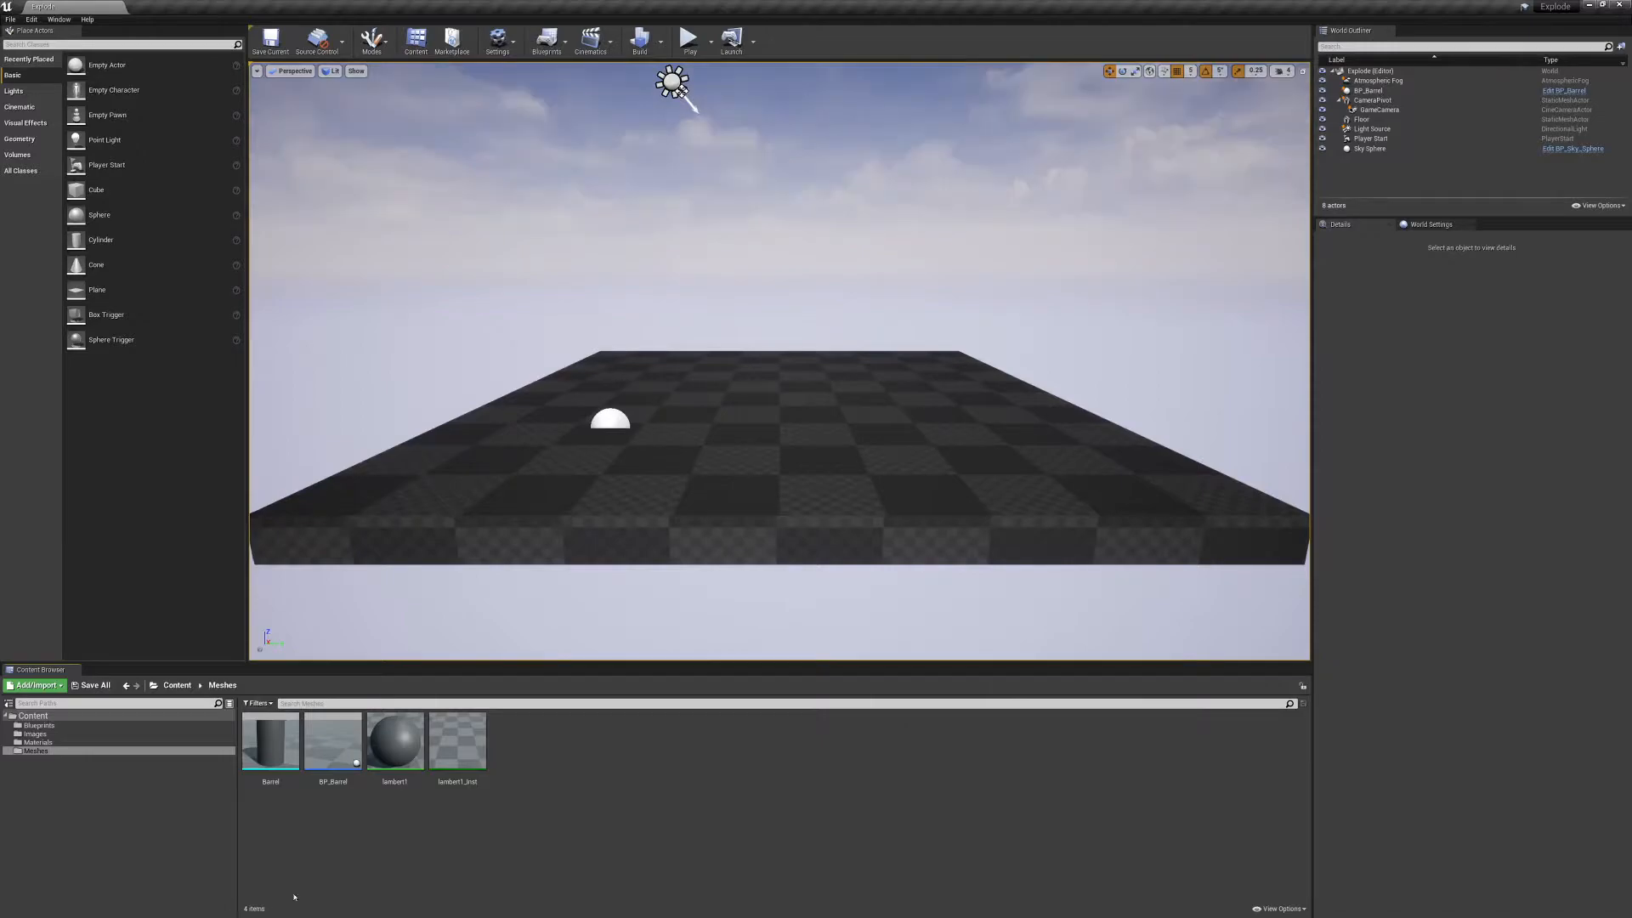
right_click(586, 801)
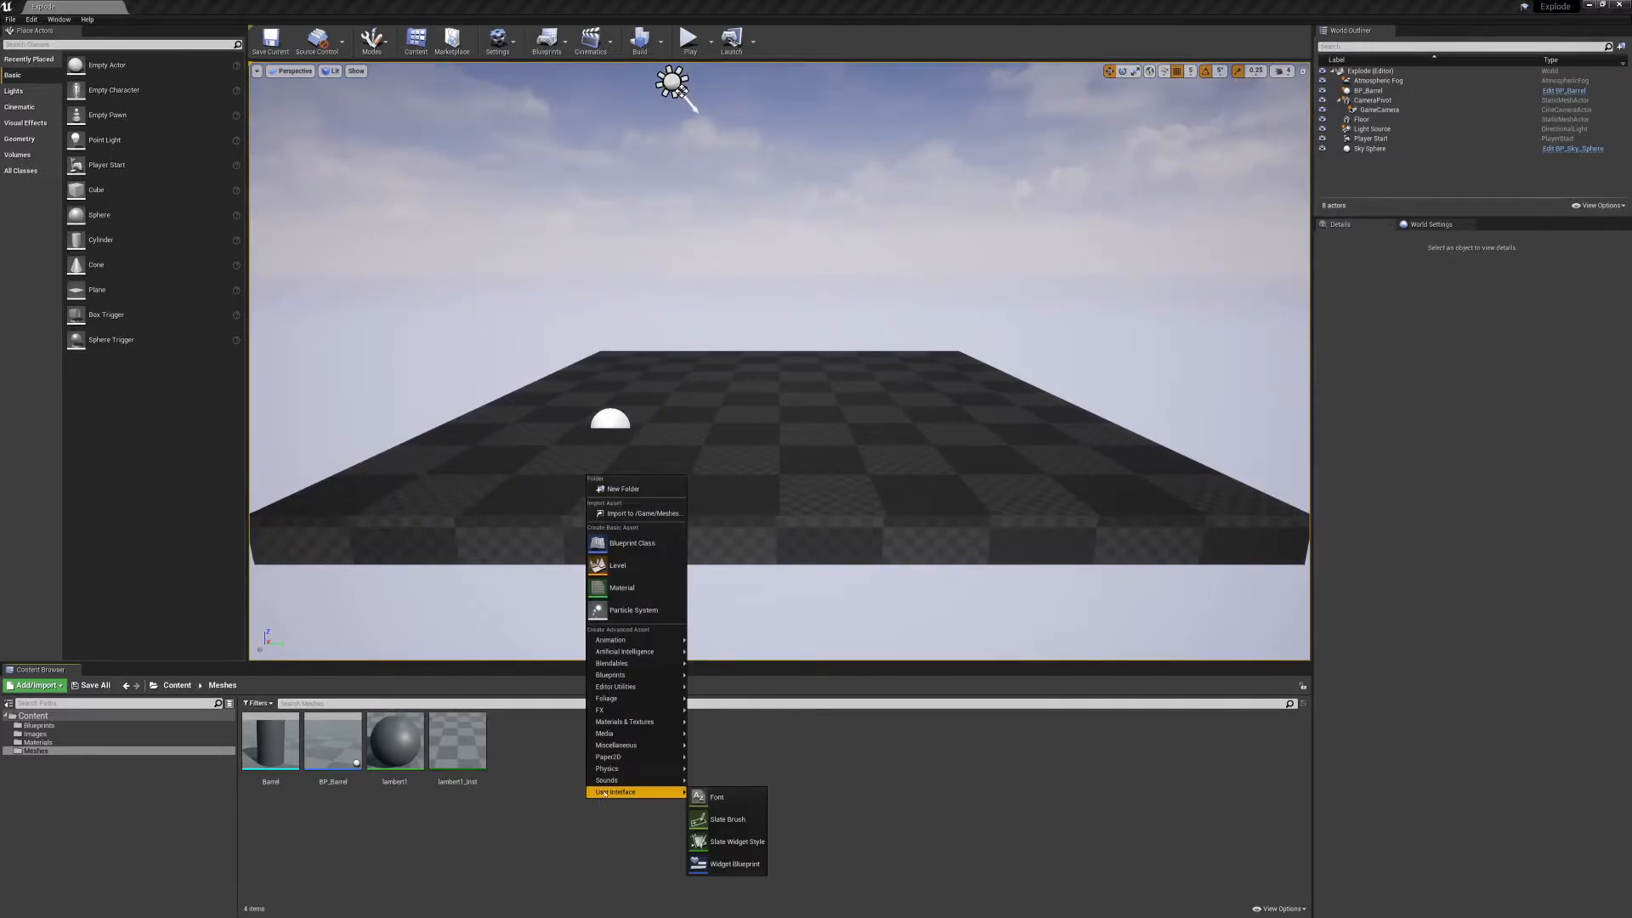
left_click(631, 513)
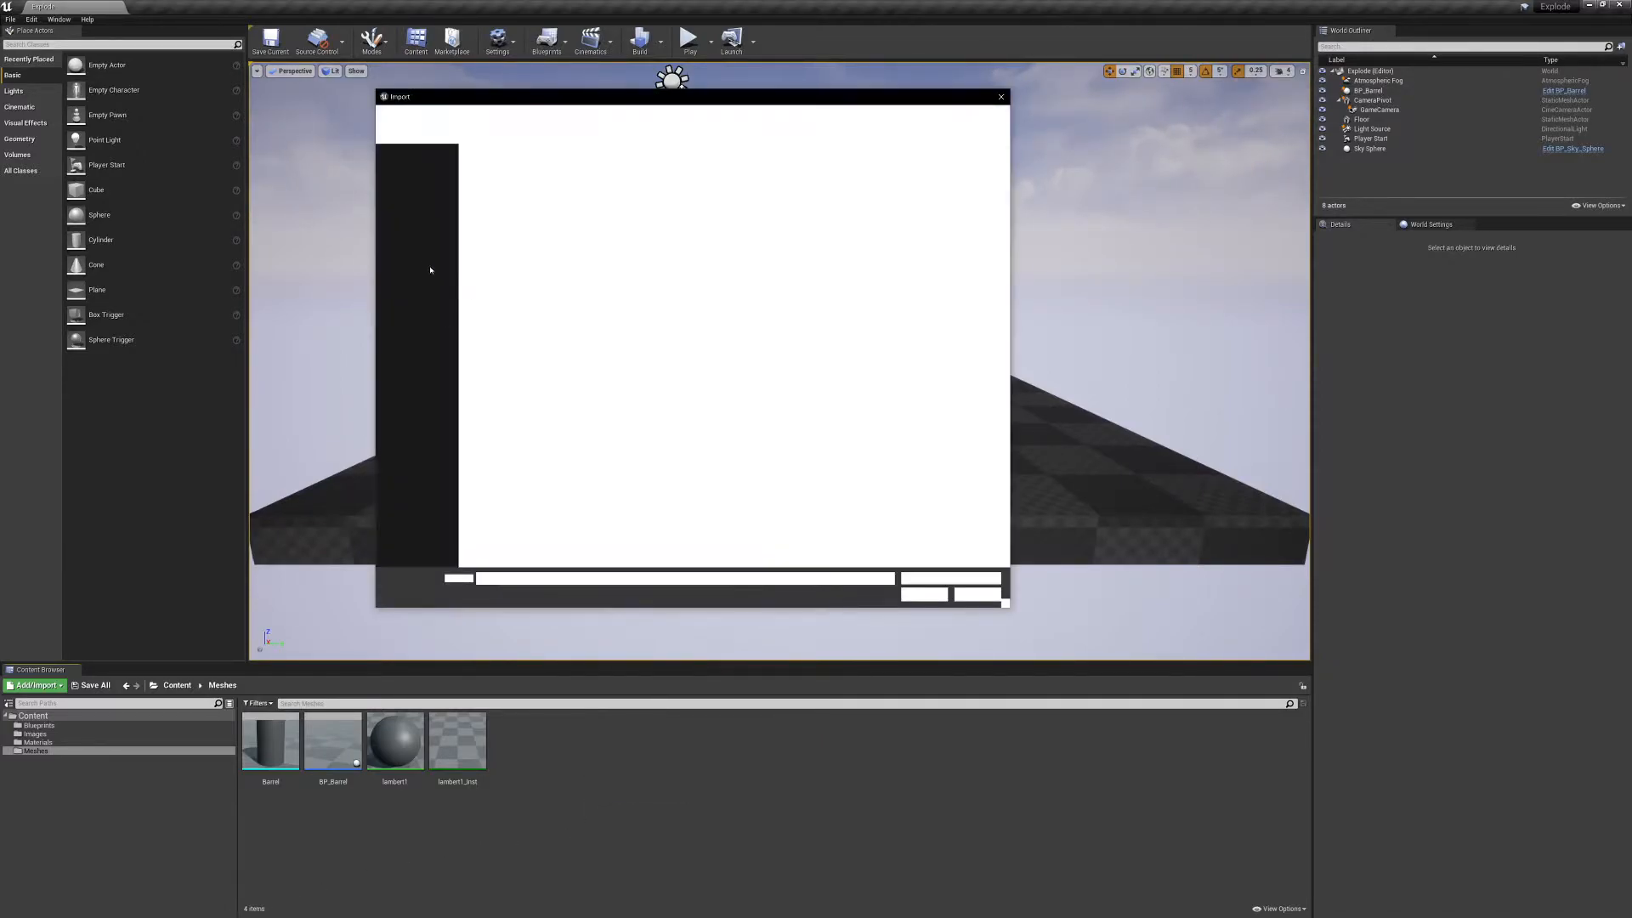
left_click(592, 115)
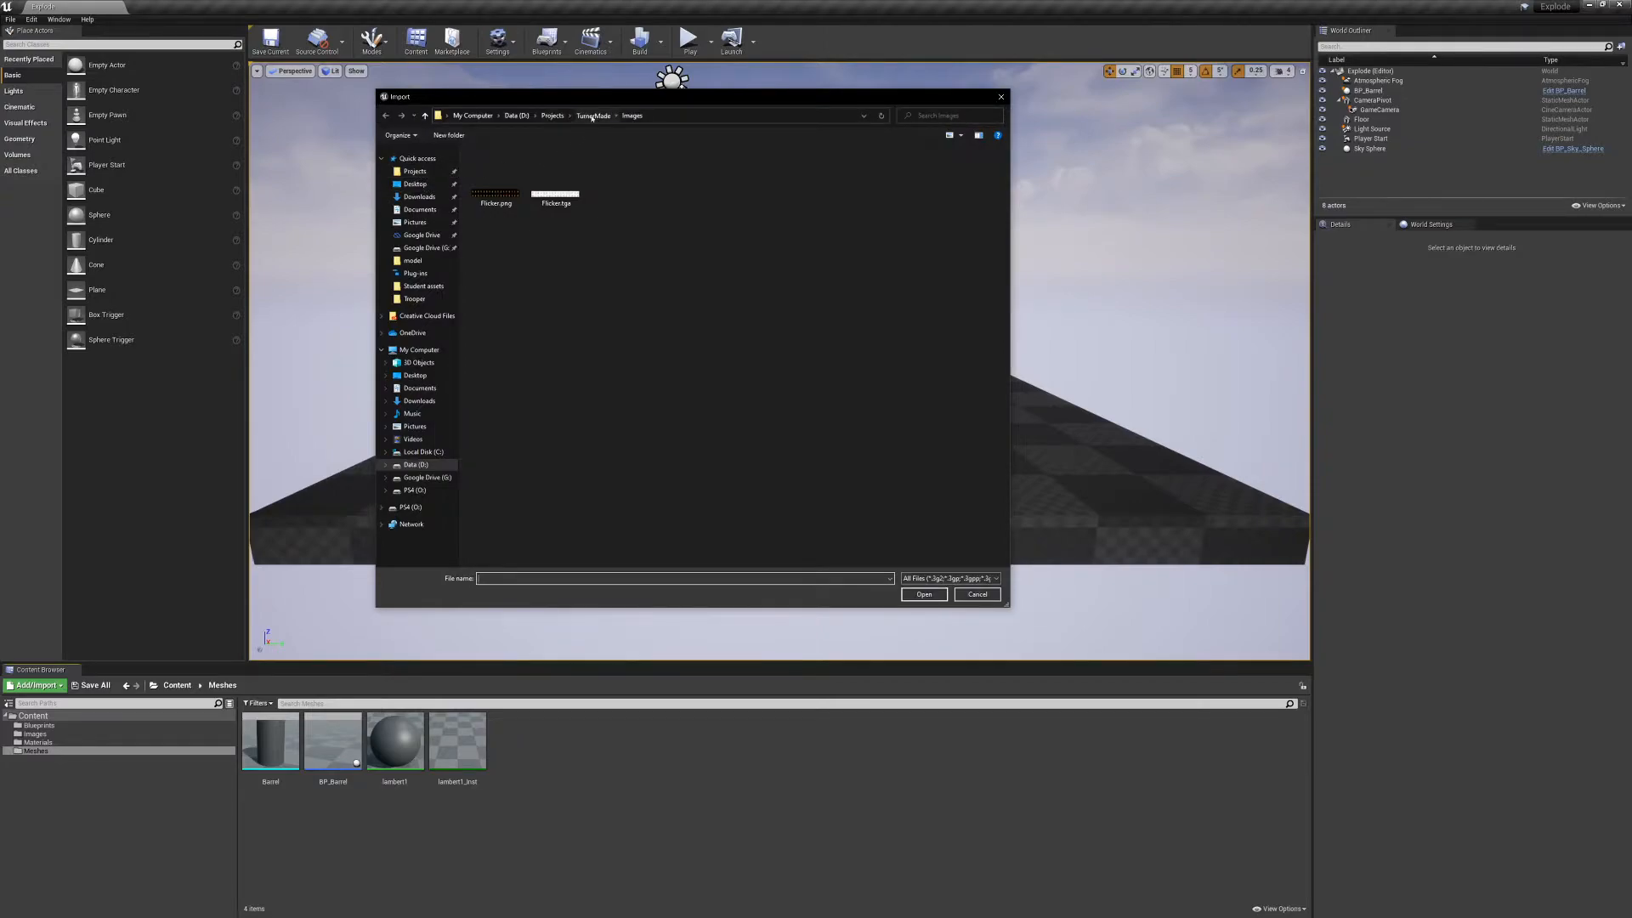
double_click(496, 177)
left_click(497, 179)
left_click(925, 595)
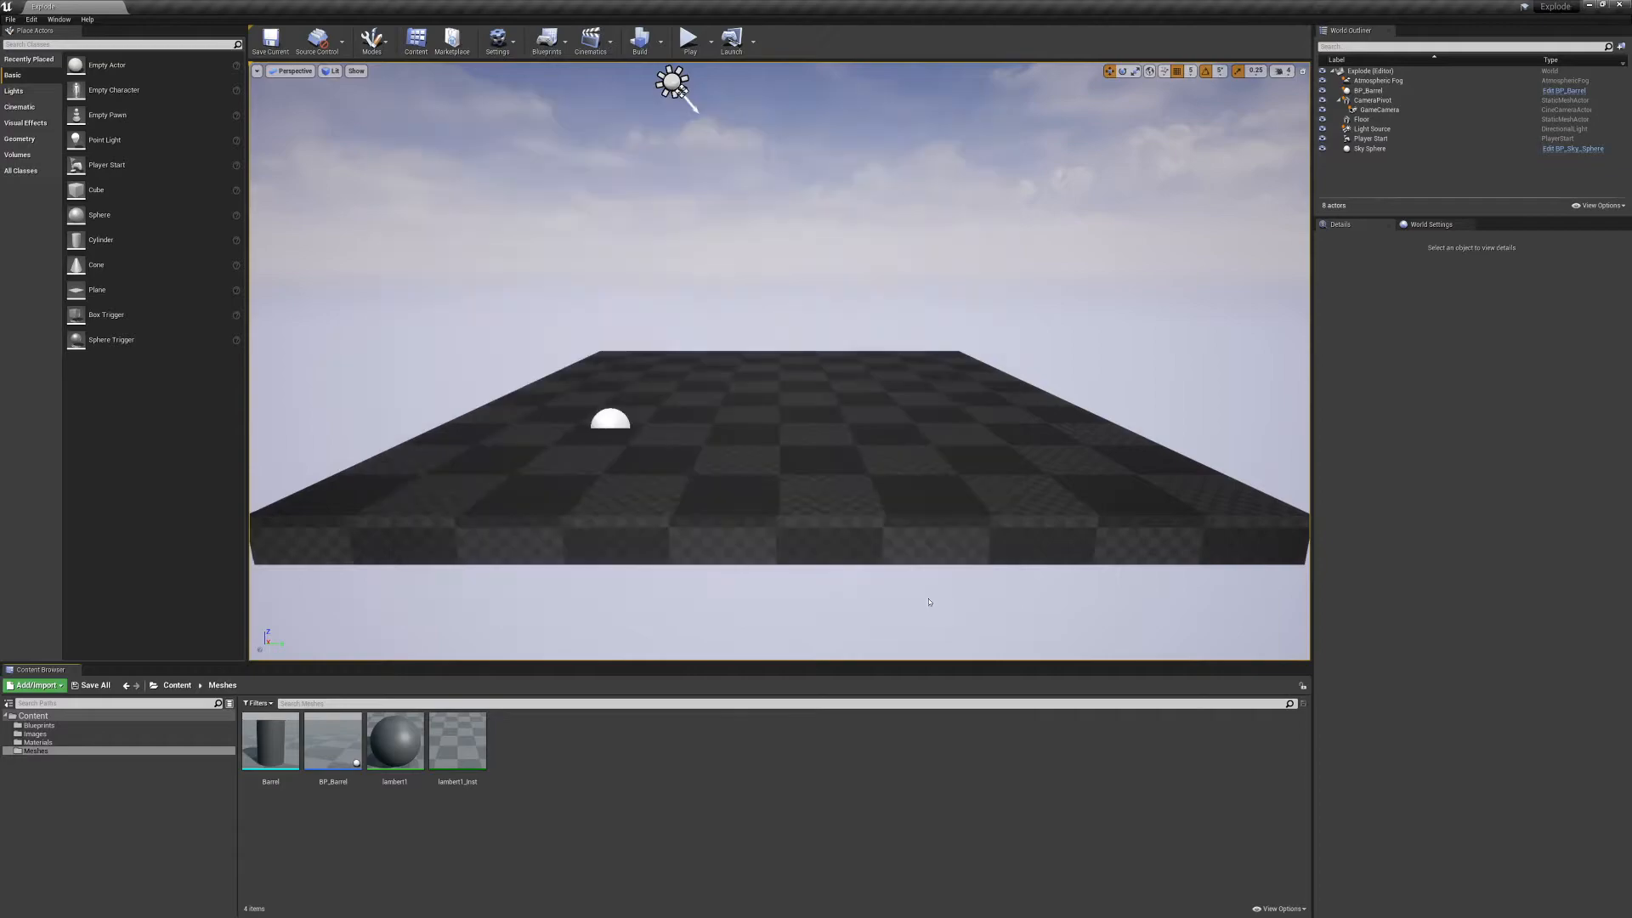
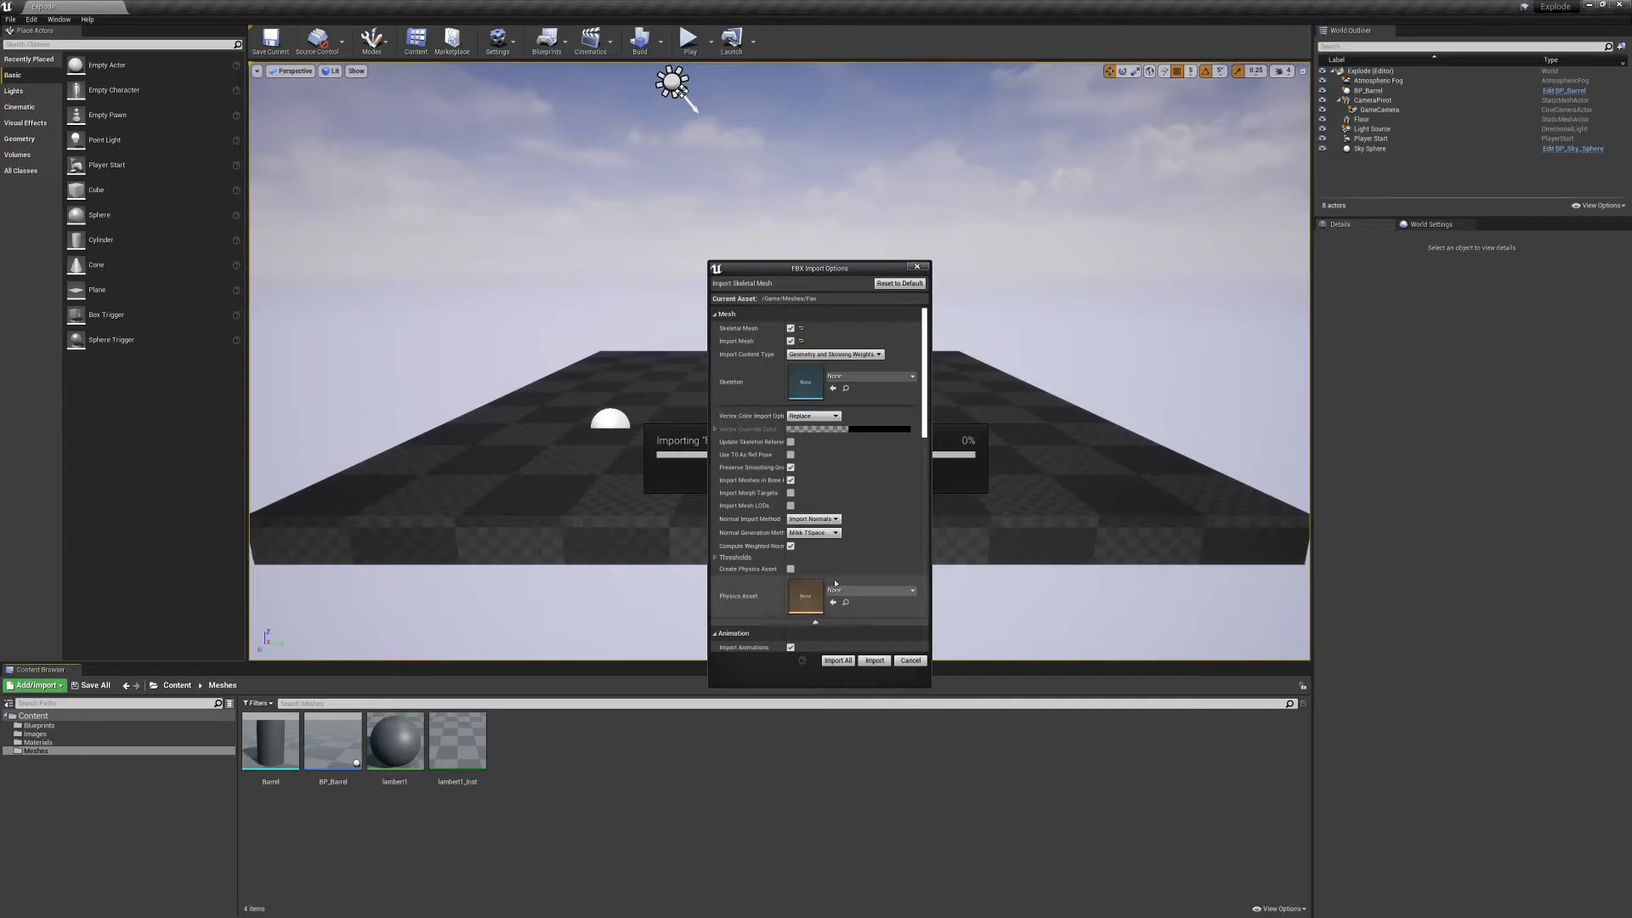
Import the fan as a skeletal mesh with its animations enabled and close the message log.
scroll(895, 587, "down", 1)
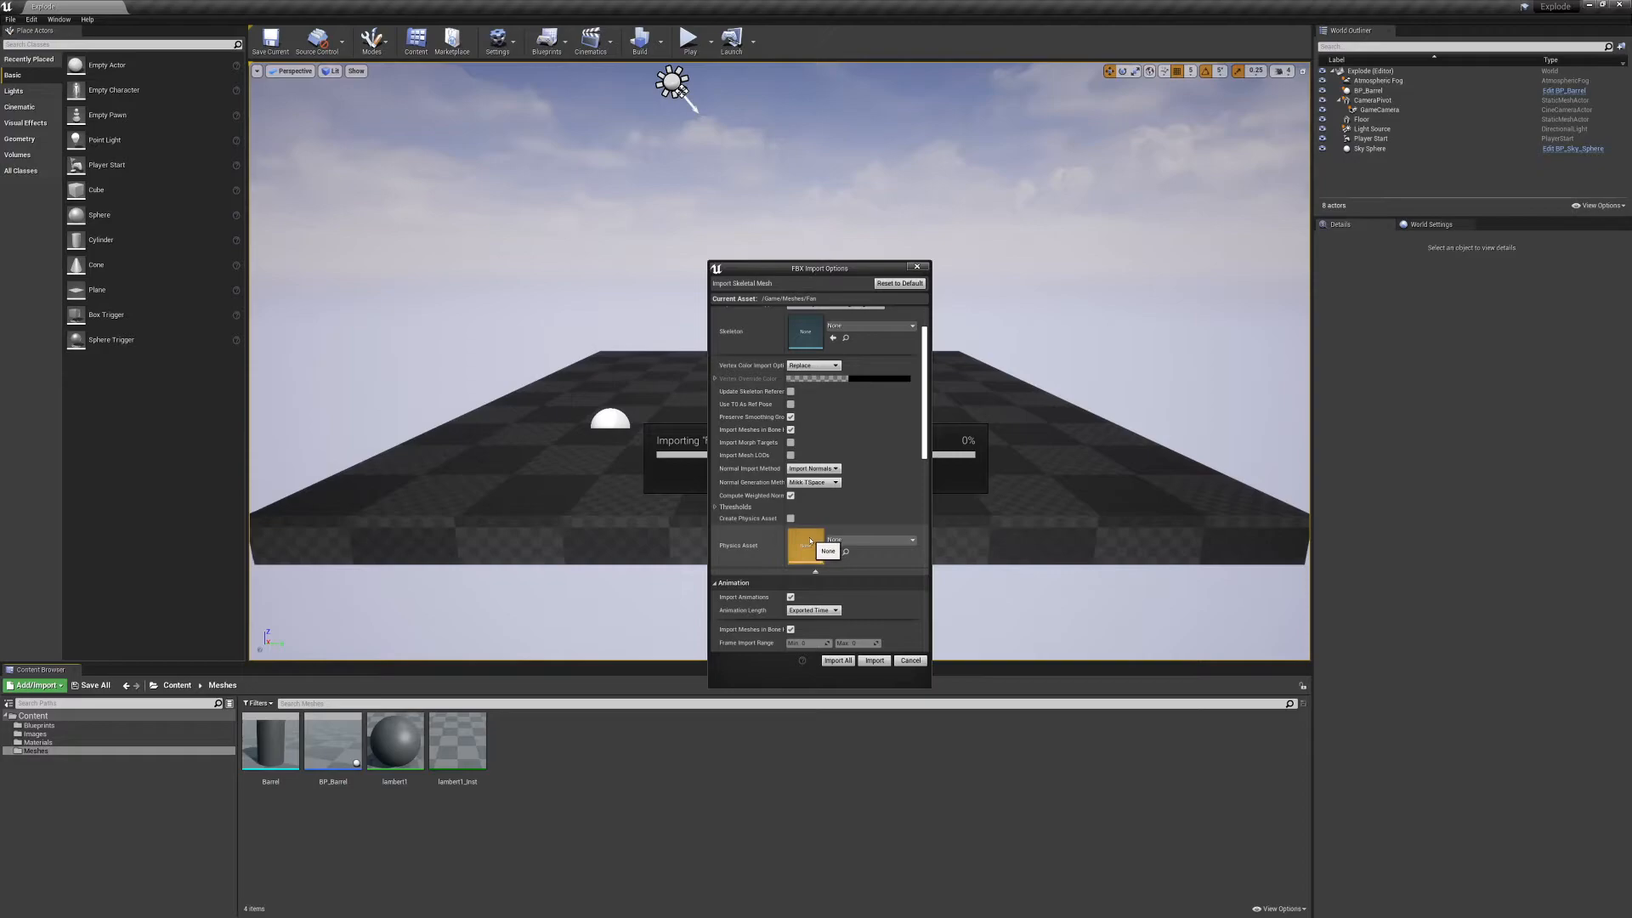
left_click(715, 507)
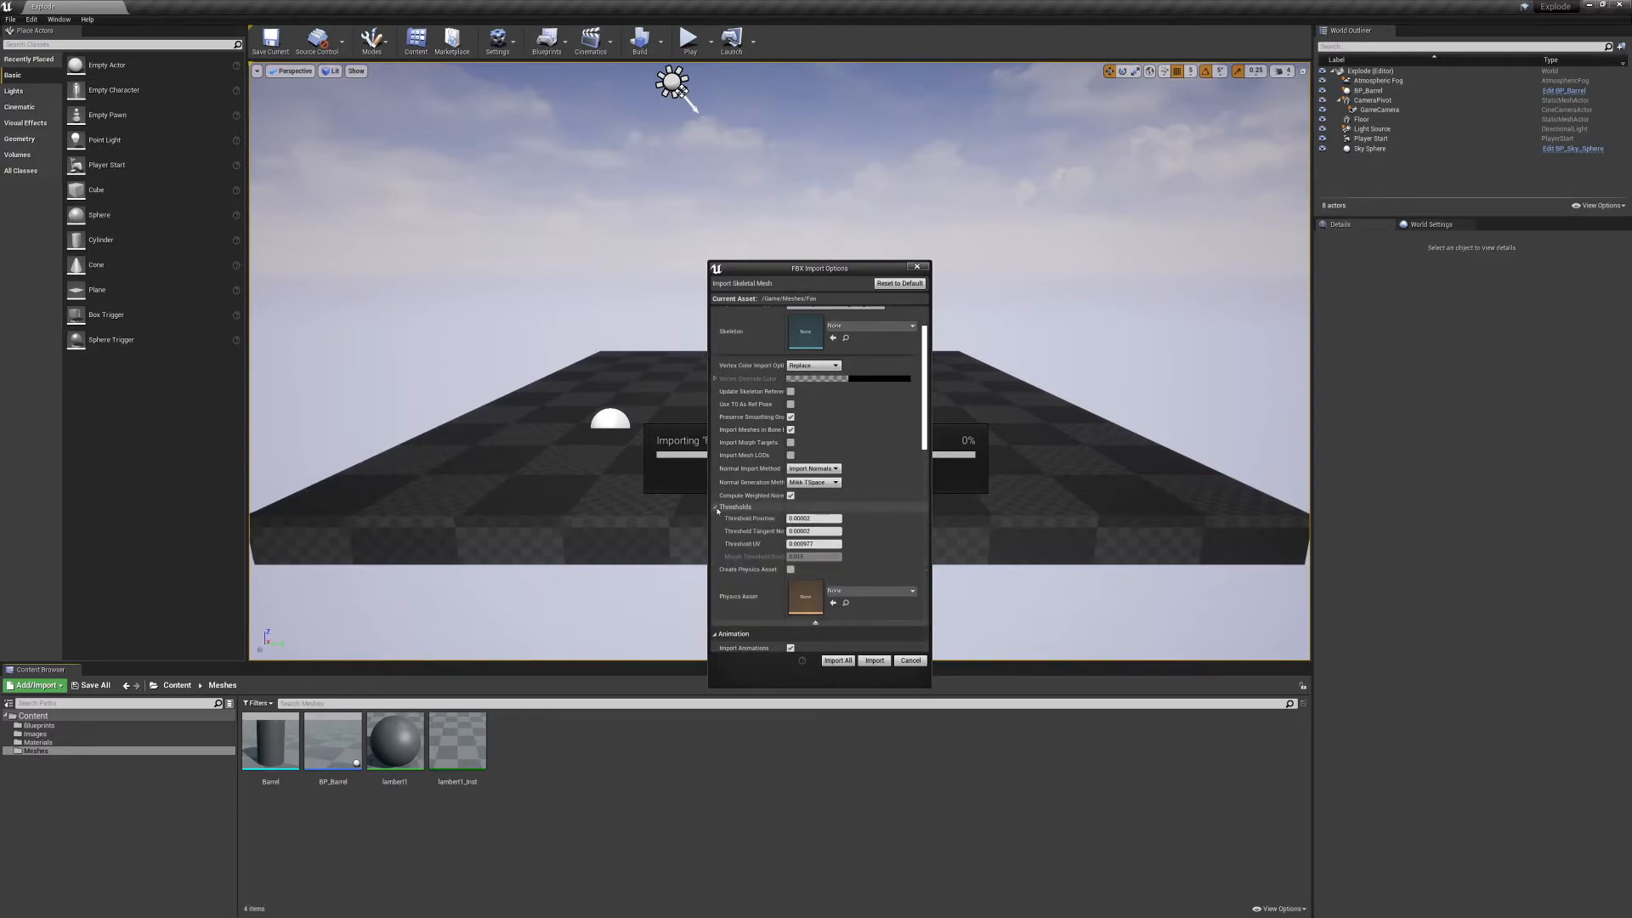
left_click(715, 507)
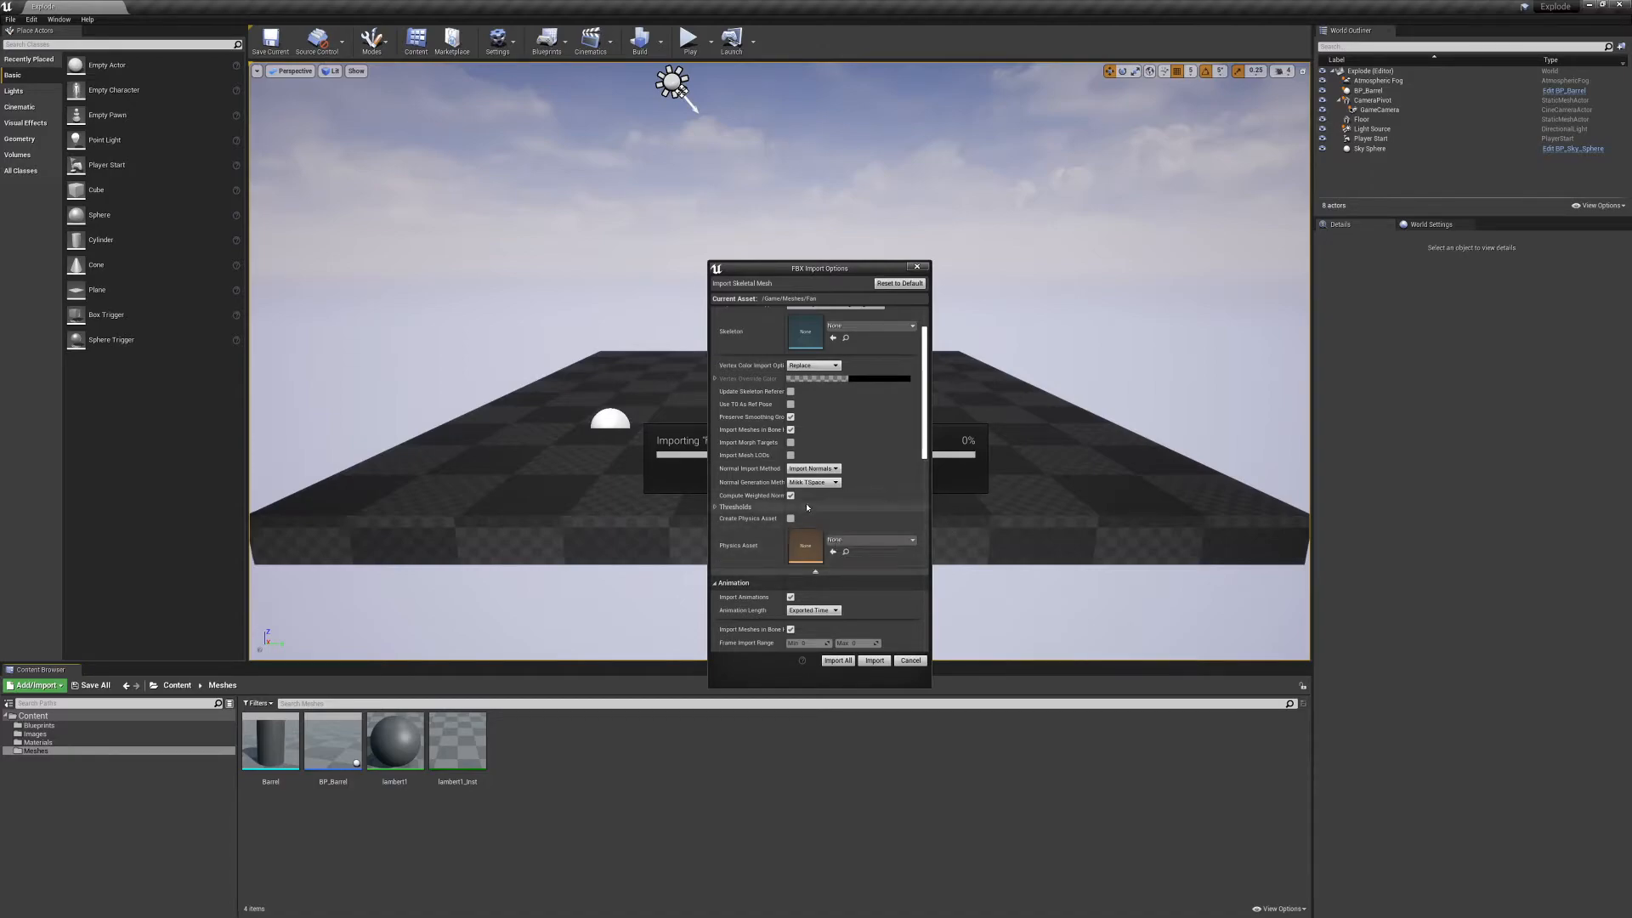
left_click(875, 661)
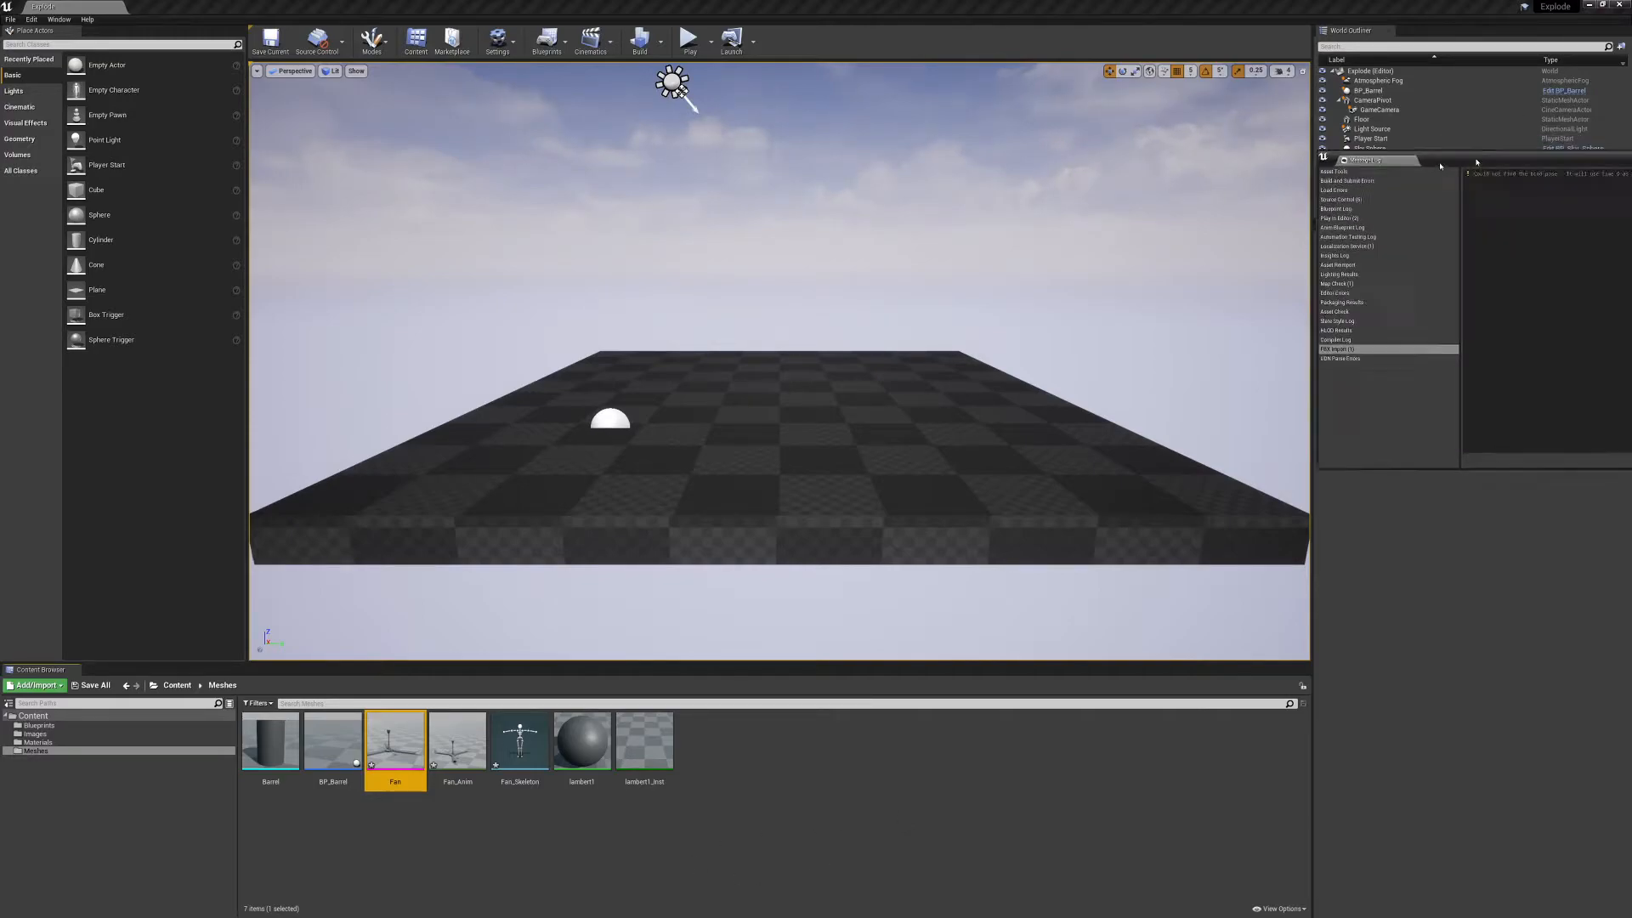
left_click(614, 274)
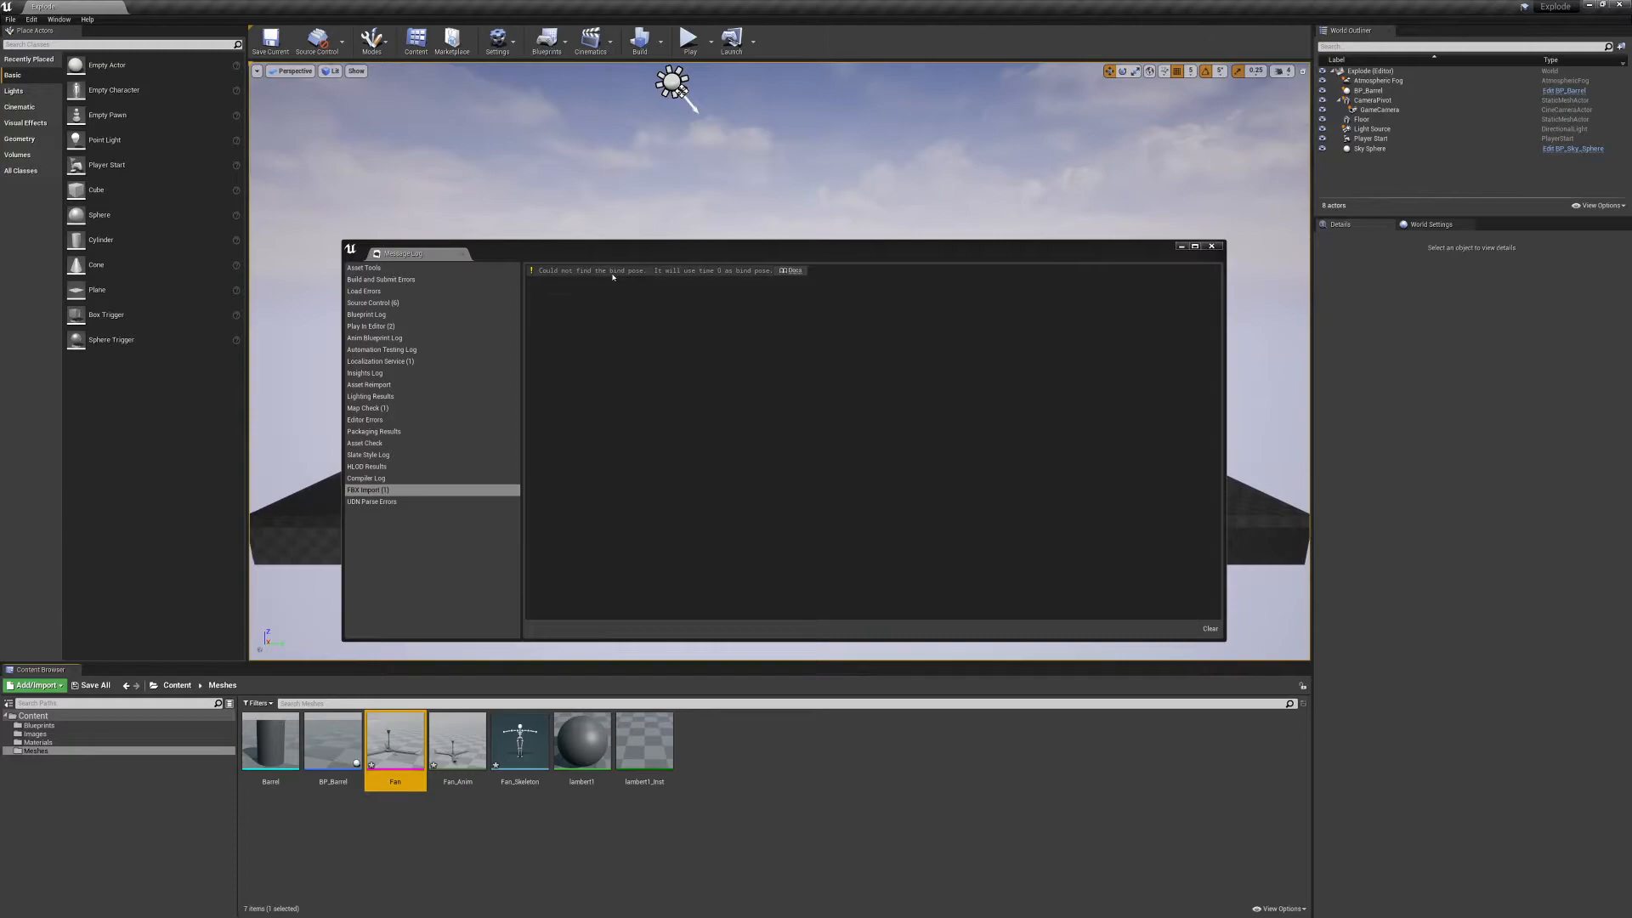
left_click(1210, 245)
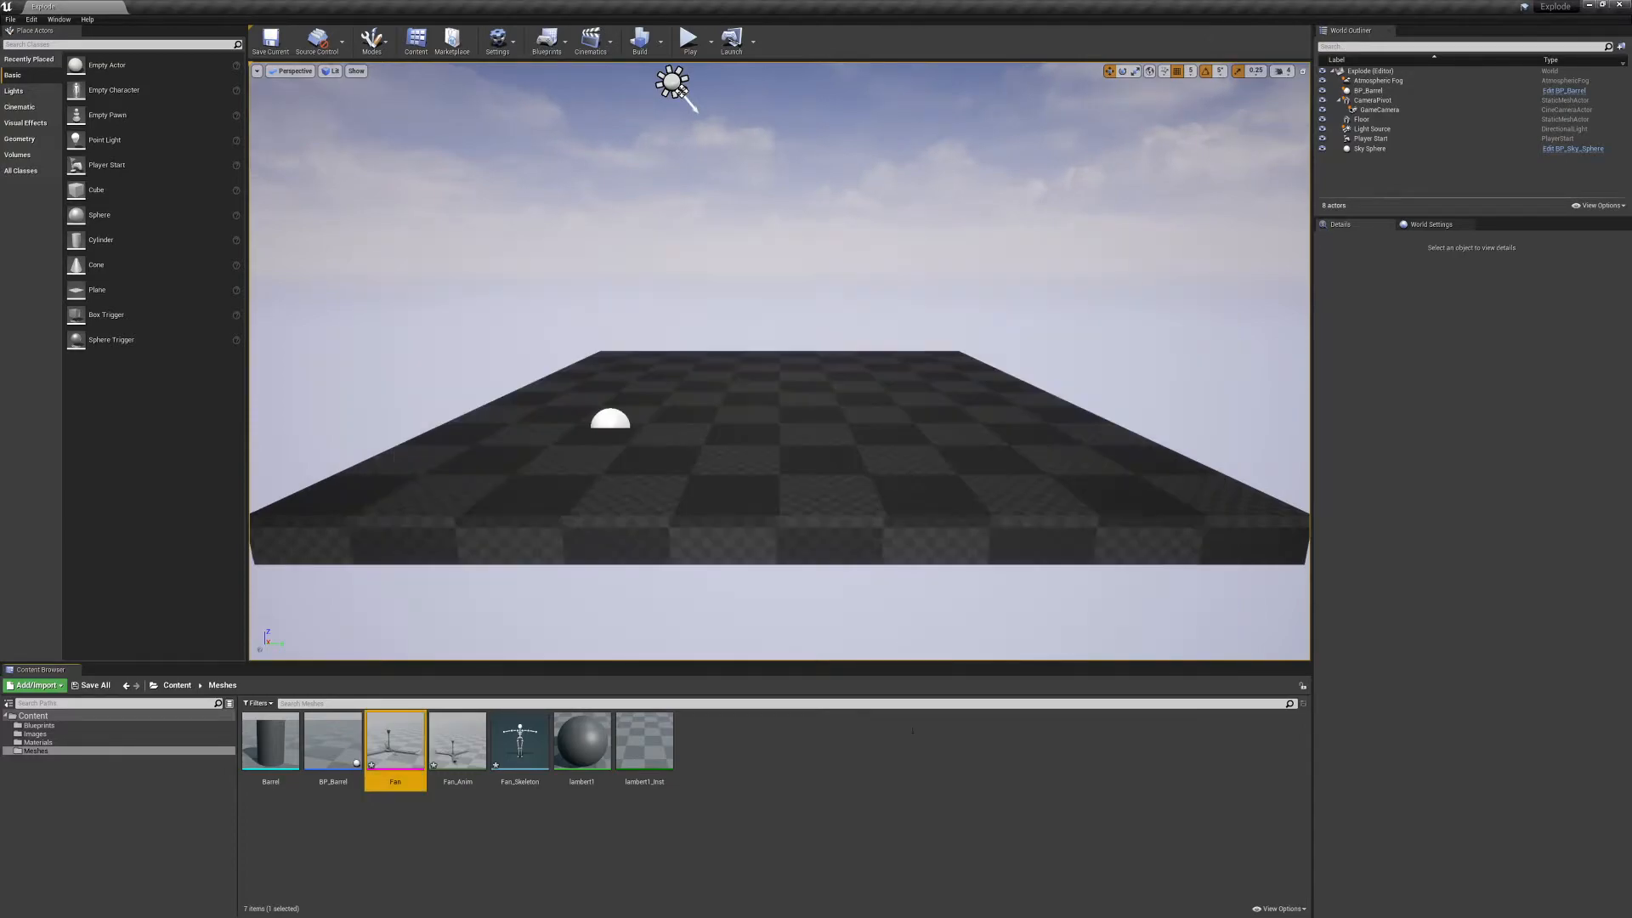
left_click(665, 845)
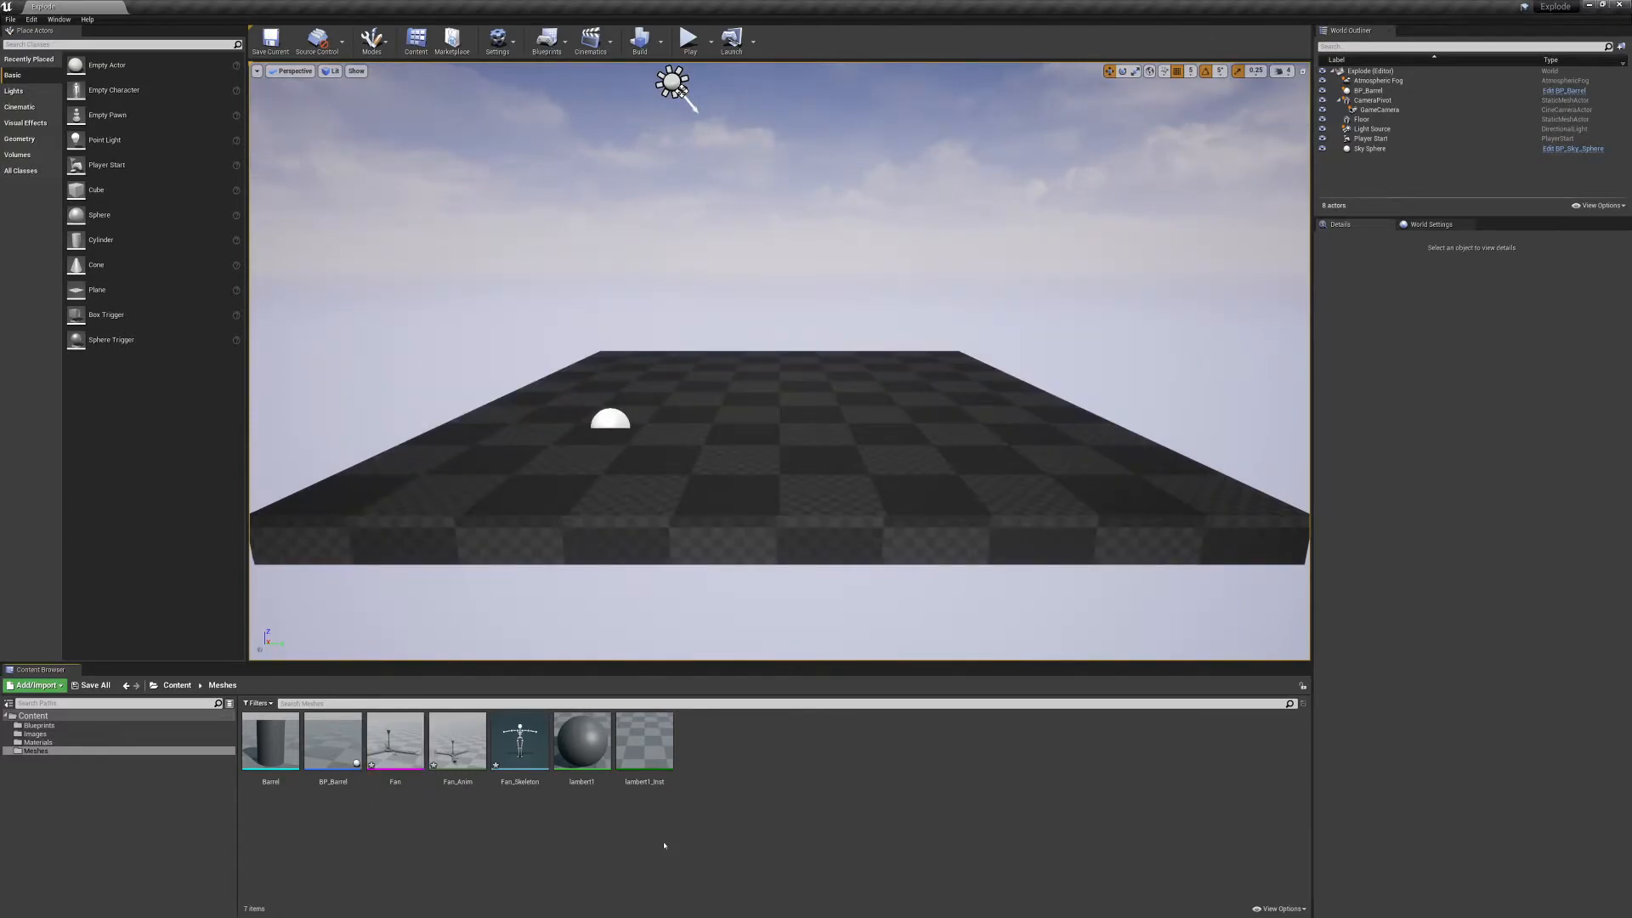
Check the imported Fan skeletal mesh, Fan_Anim animation and Fan_Skeleton assets in the Meshes folder.
left_click(406, 783)
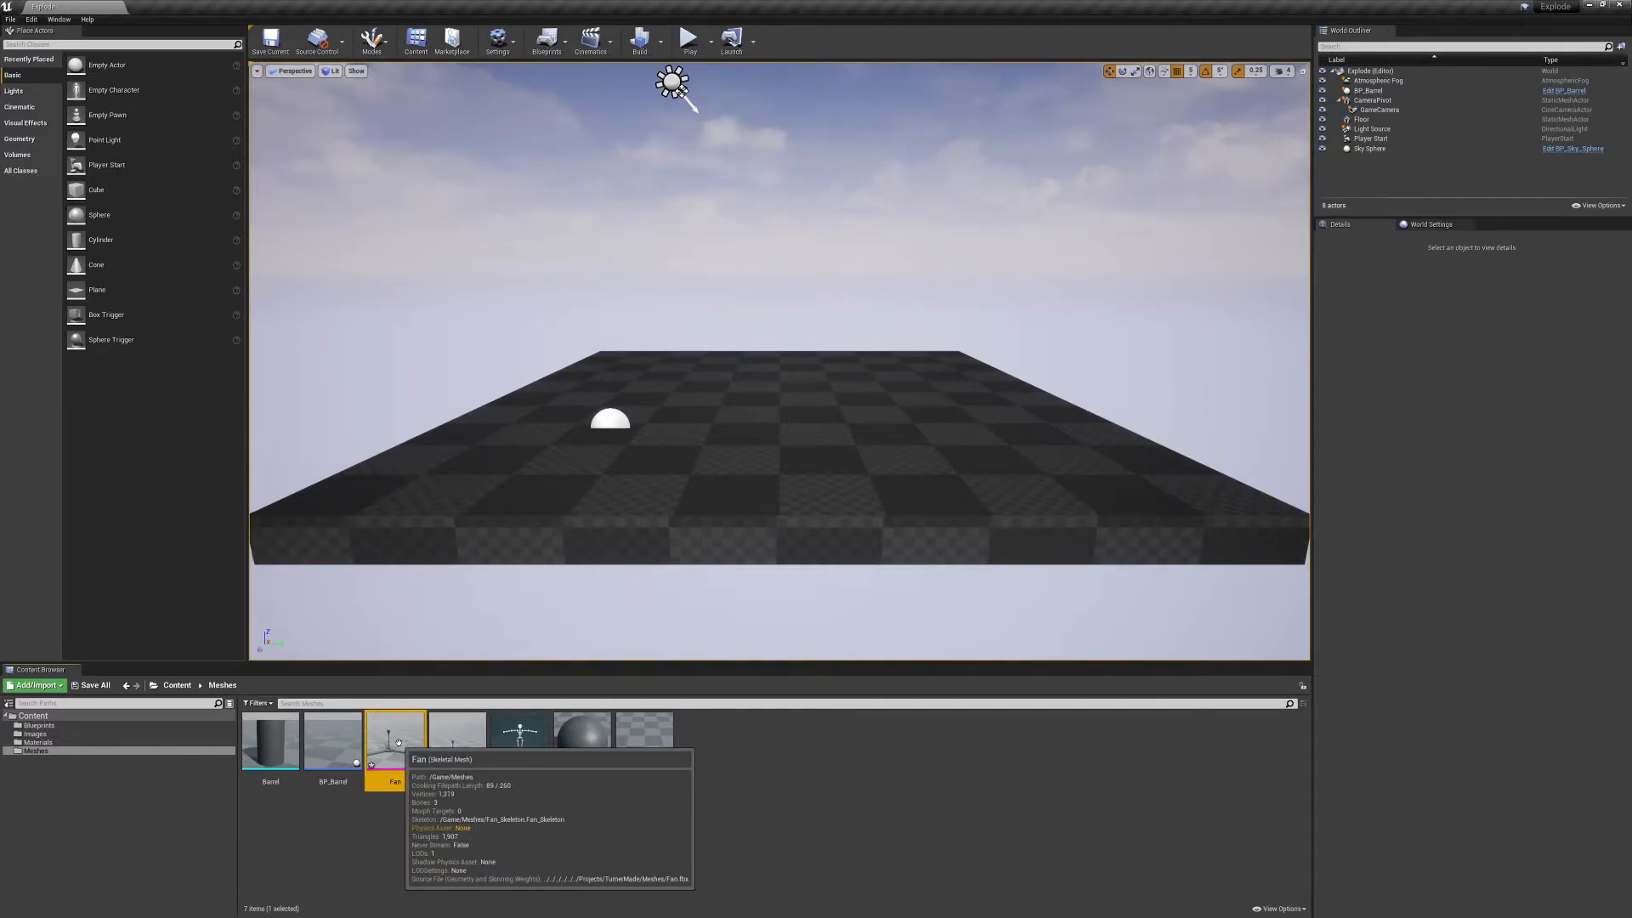
left_click(448, 748)
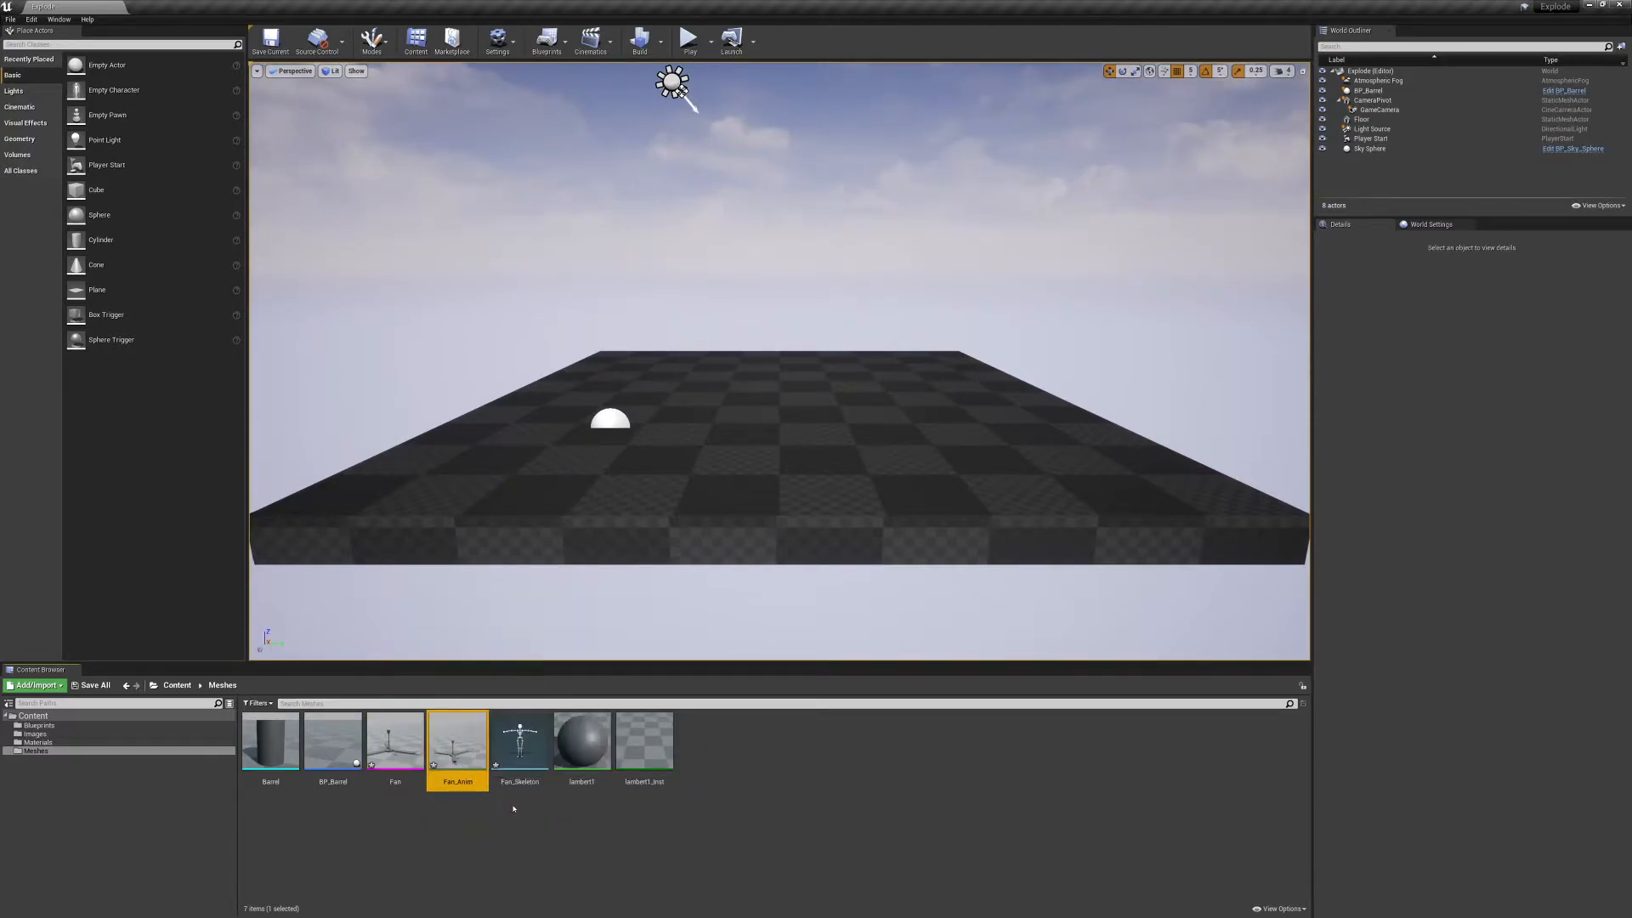
left_click(500, 775)
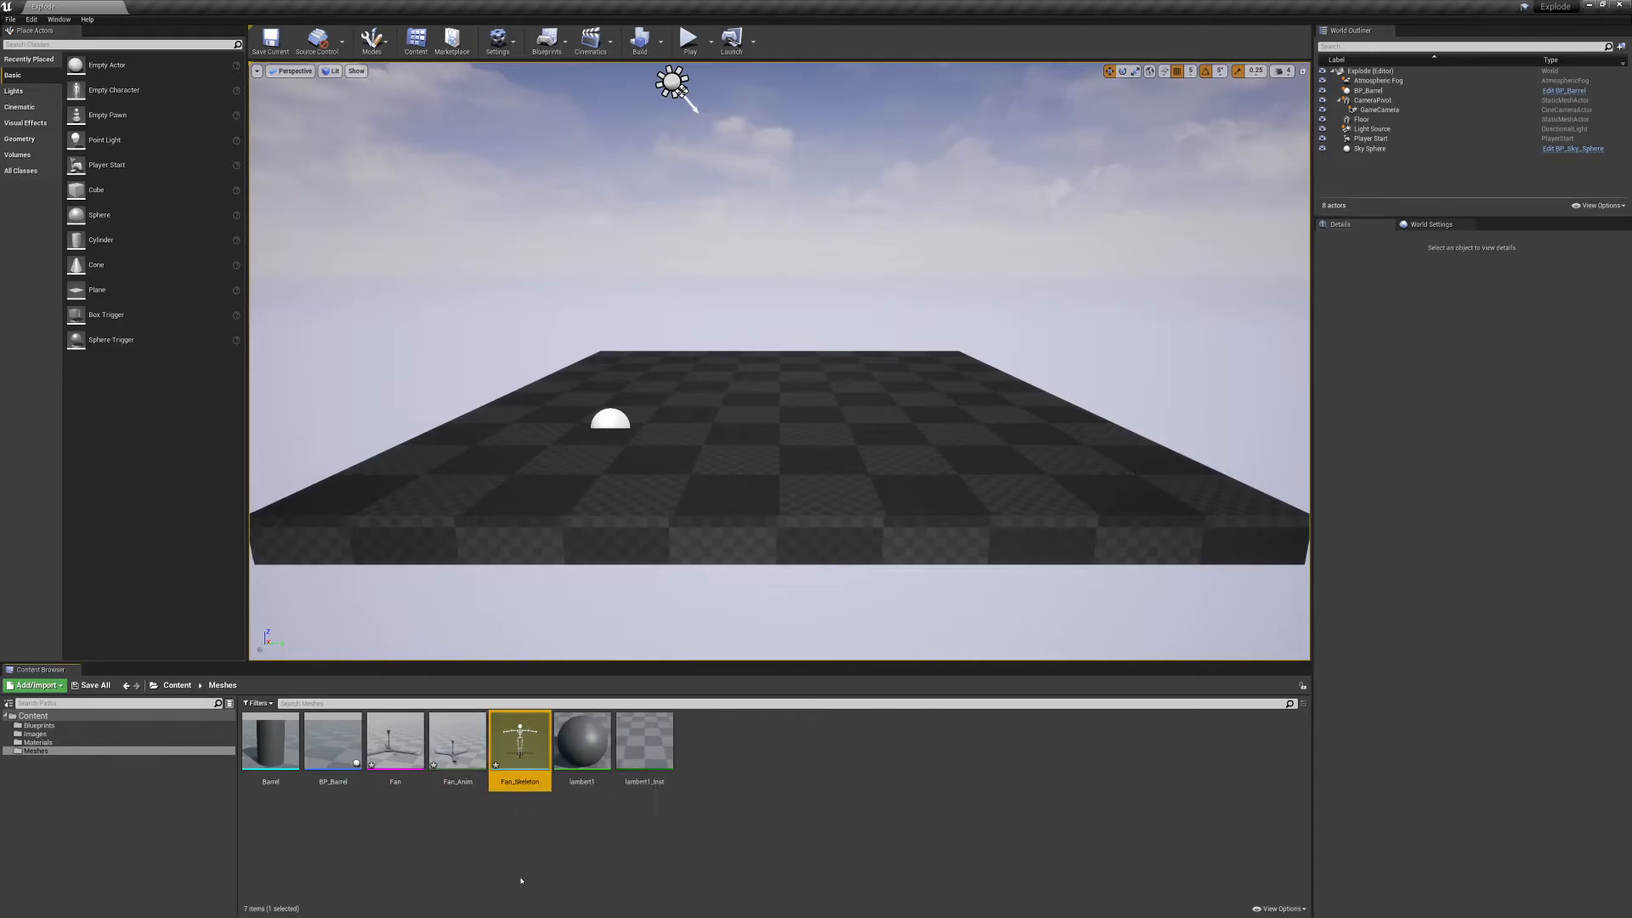
Open the Fan skeletal mesh, inspect its skeleton and its playing animation from several angles, and close the asset editors.
left_click(405, 736)
double_click(405, 736)
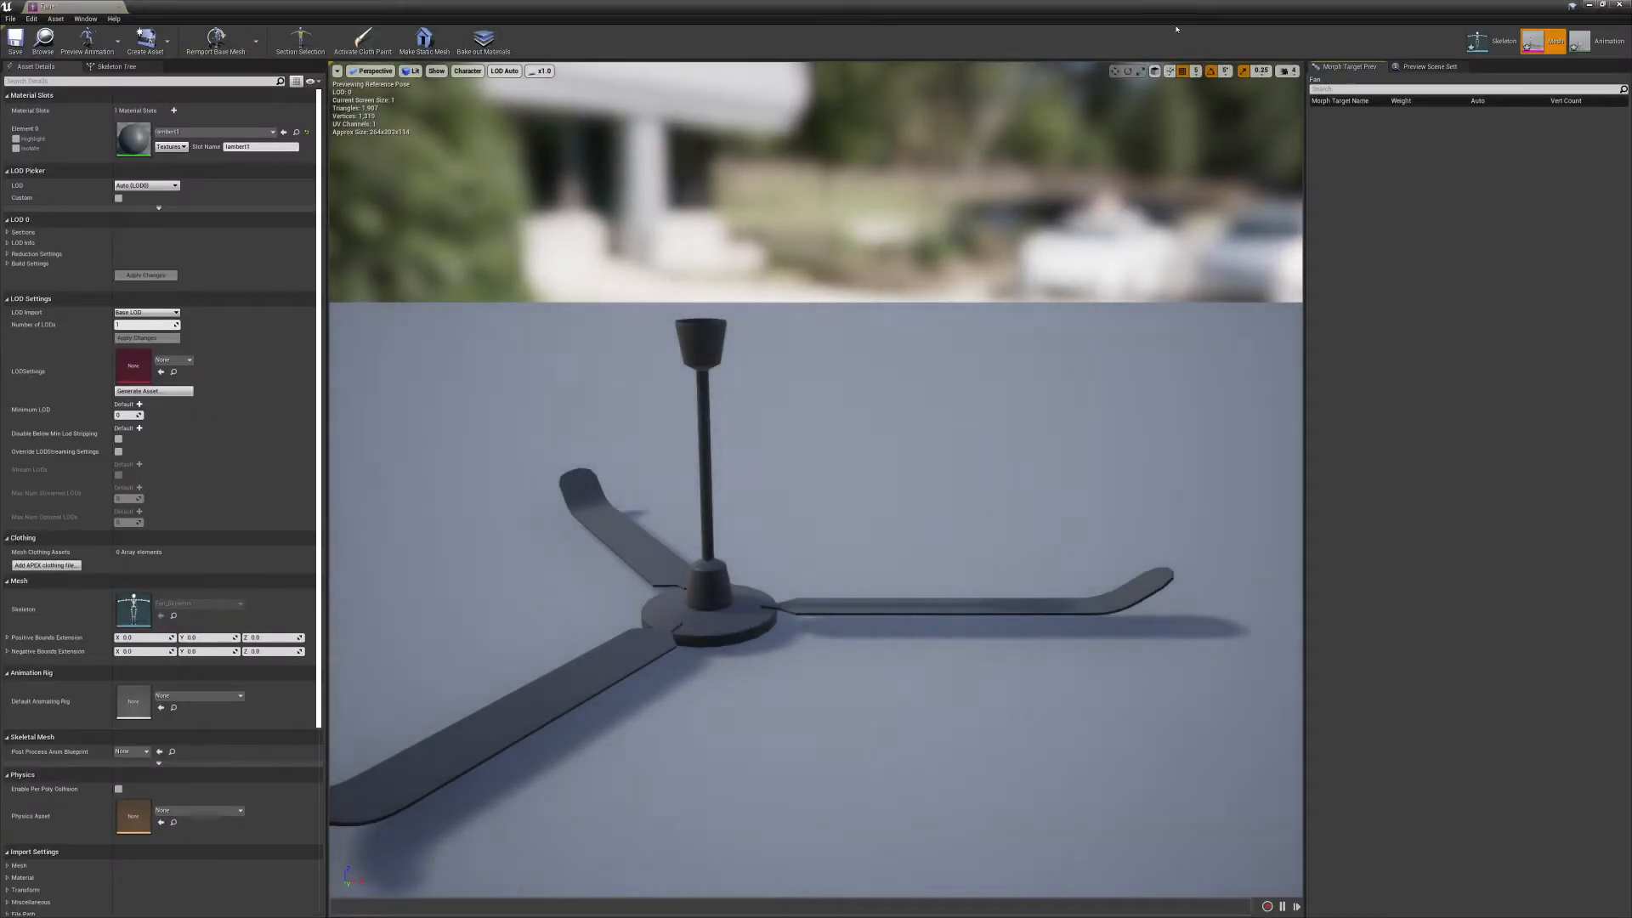
left_click(1505, 44)
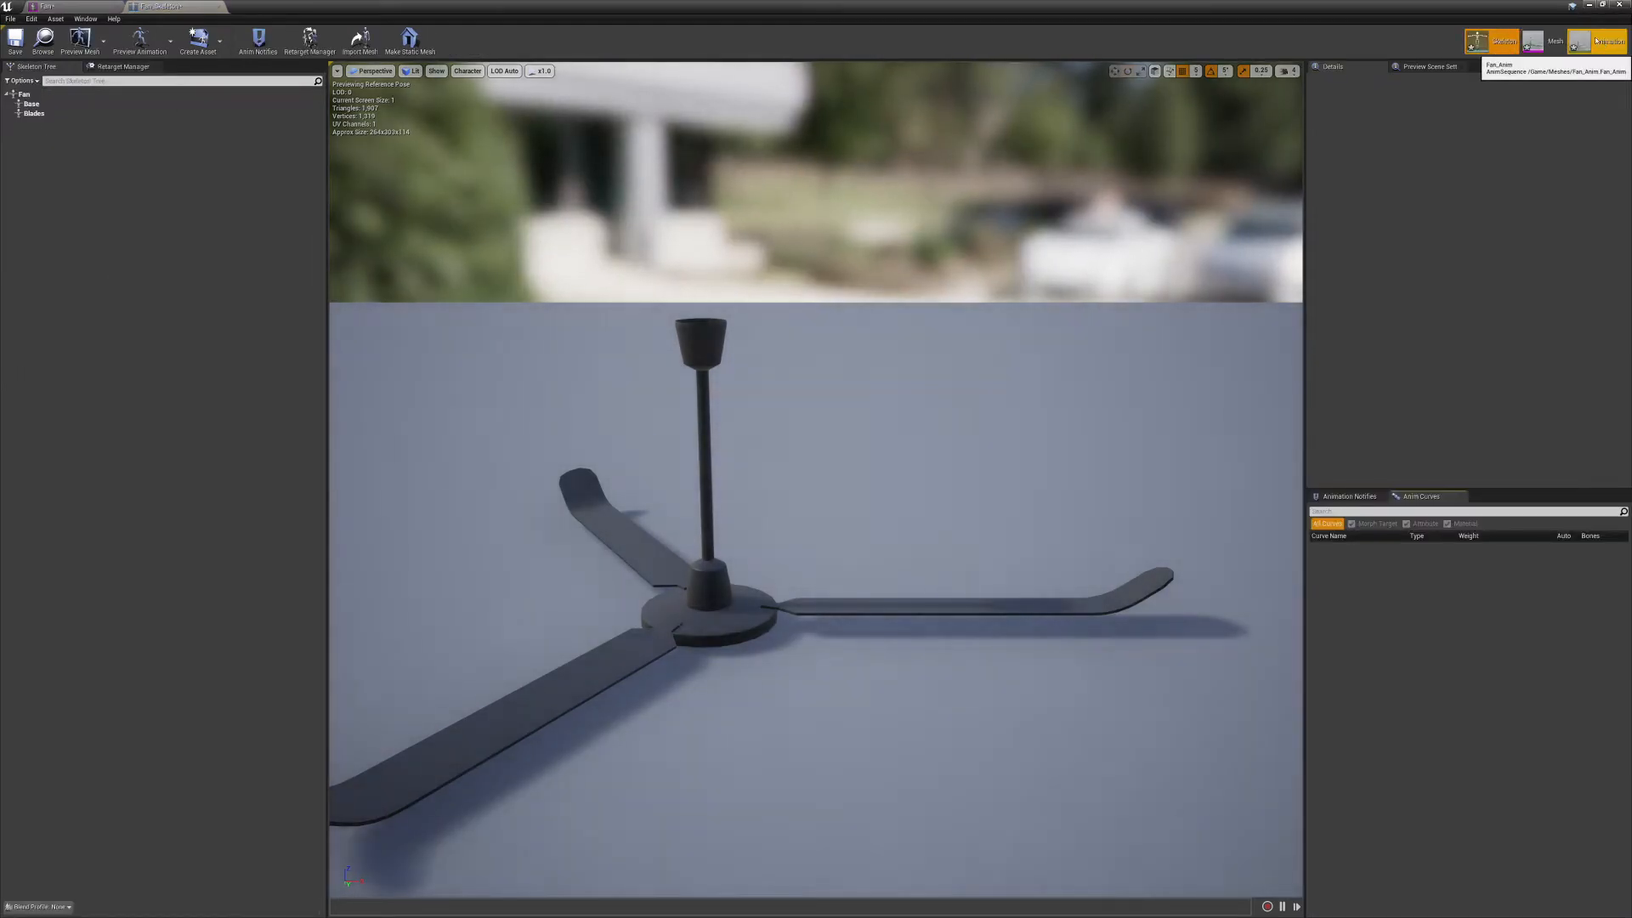
left_click(1594, 41)
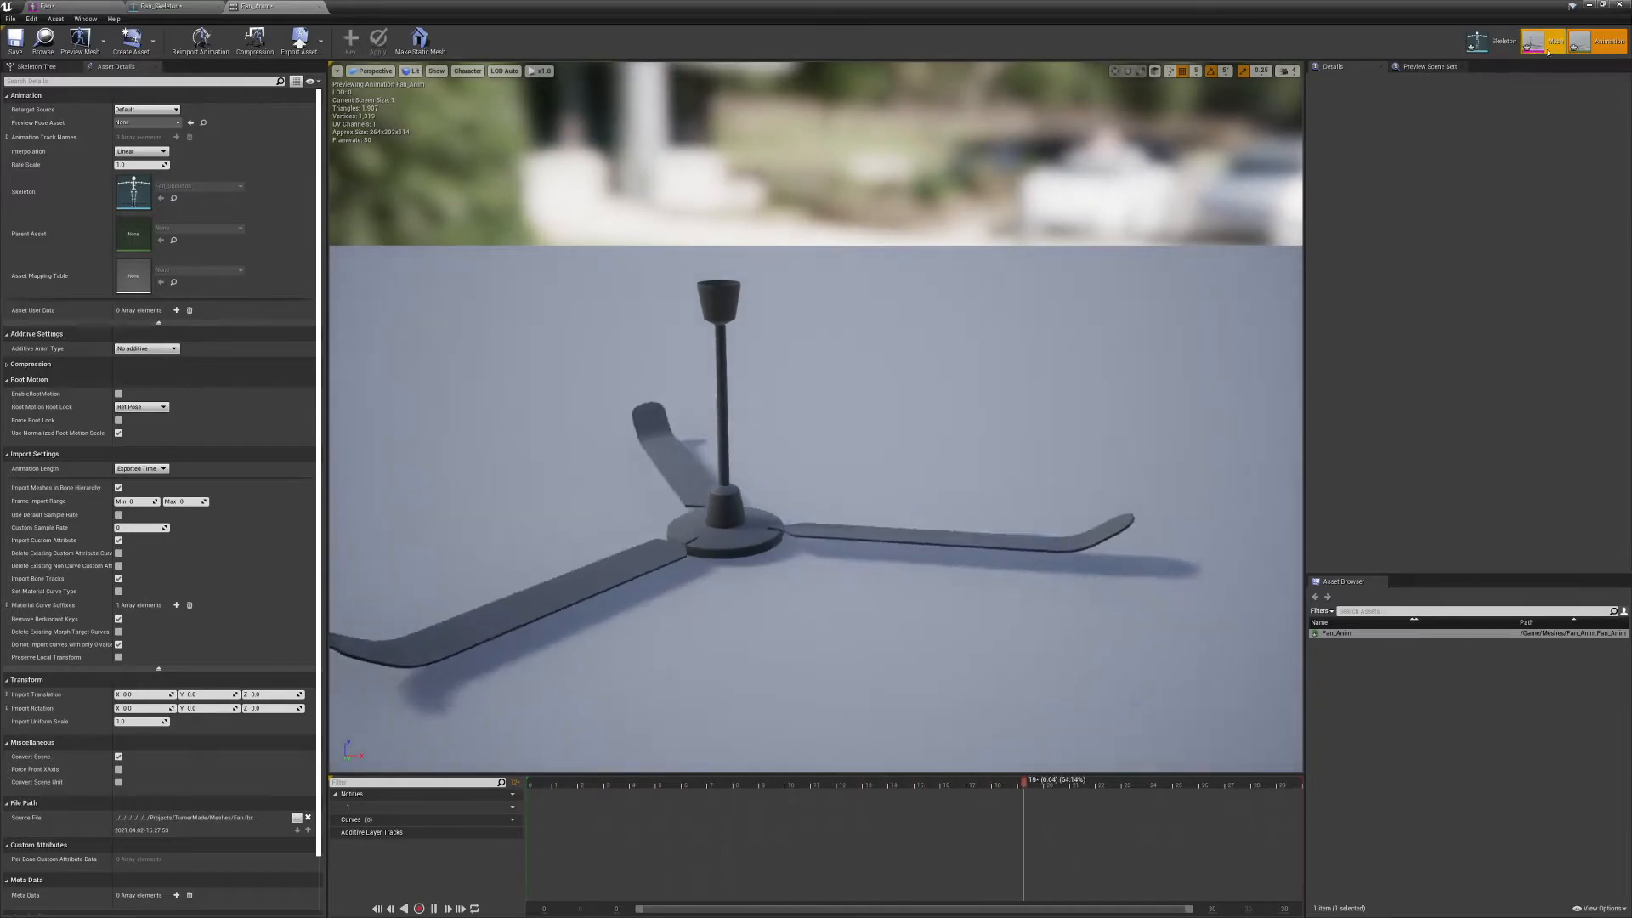
right_click_drag(1035, 408, 850, 408)
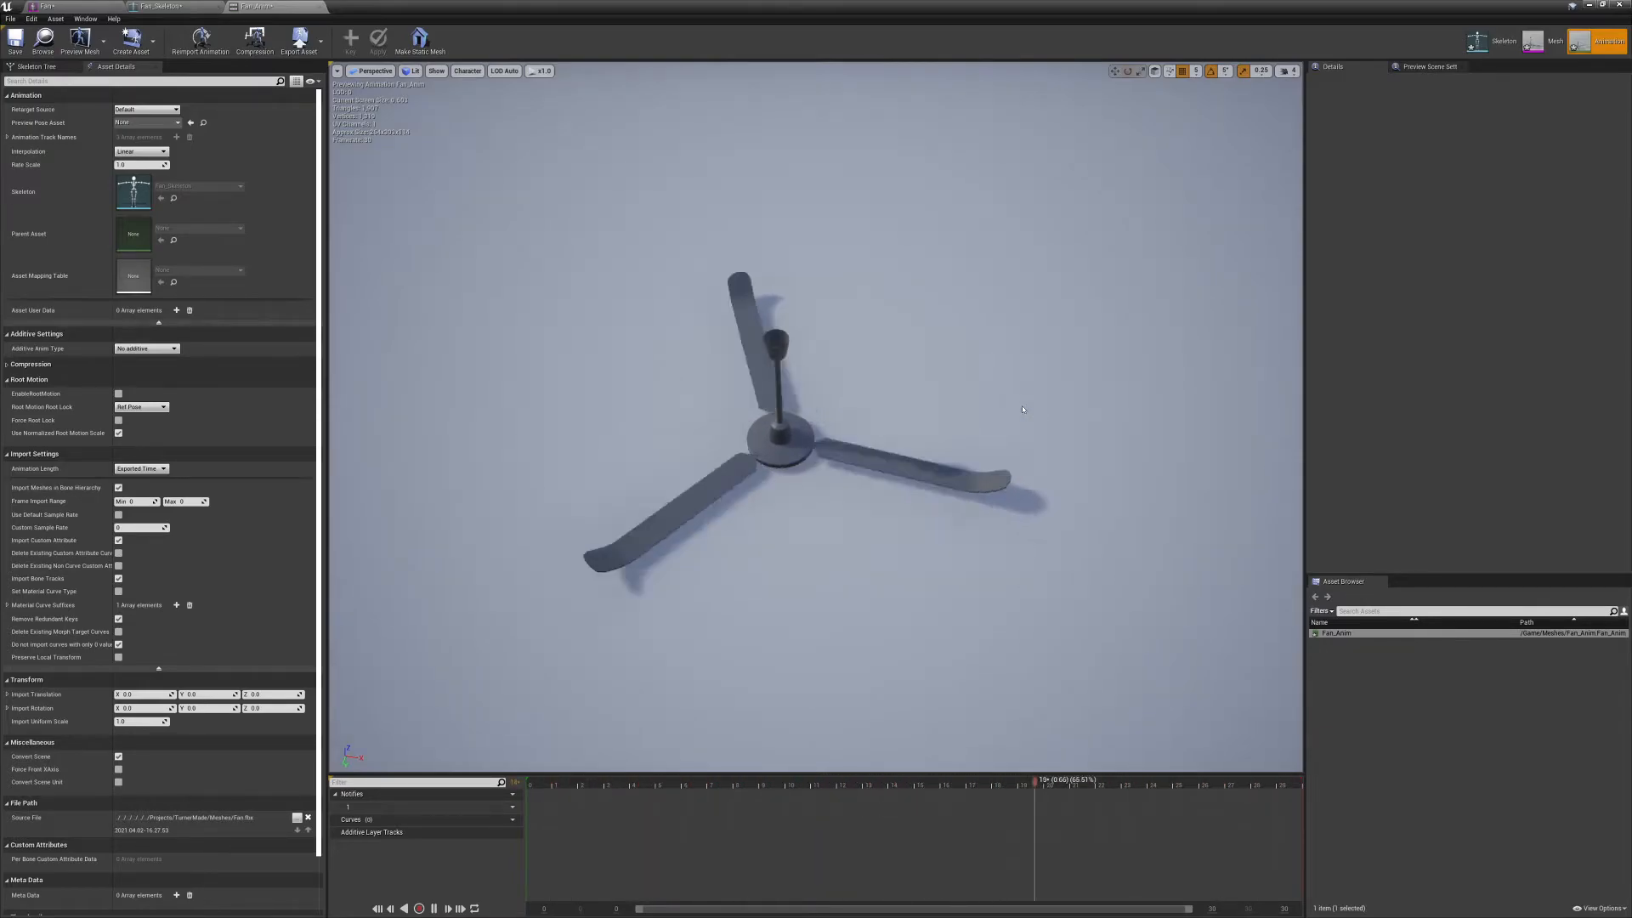
right_click_drag(1023, 409, 1037, 229)
mouse_move(977, 483)
right_mouse_down()
mouse_move(977, 594)
mouse_move(976, 458)
mouse_move(976, 483)
right_mouse_up()
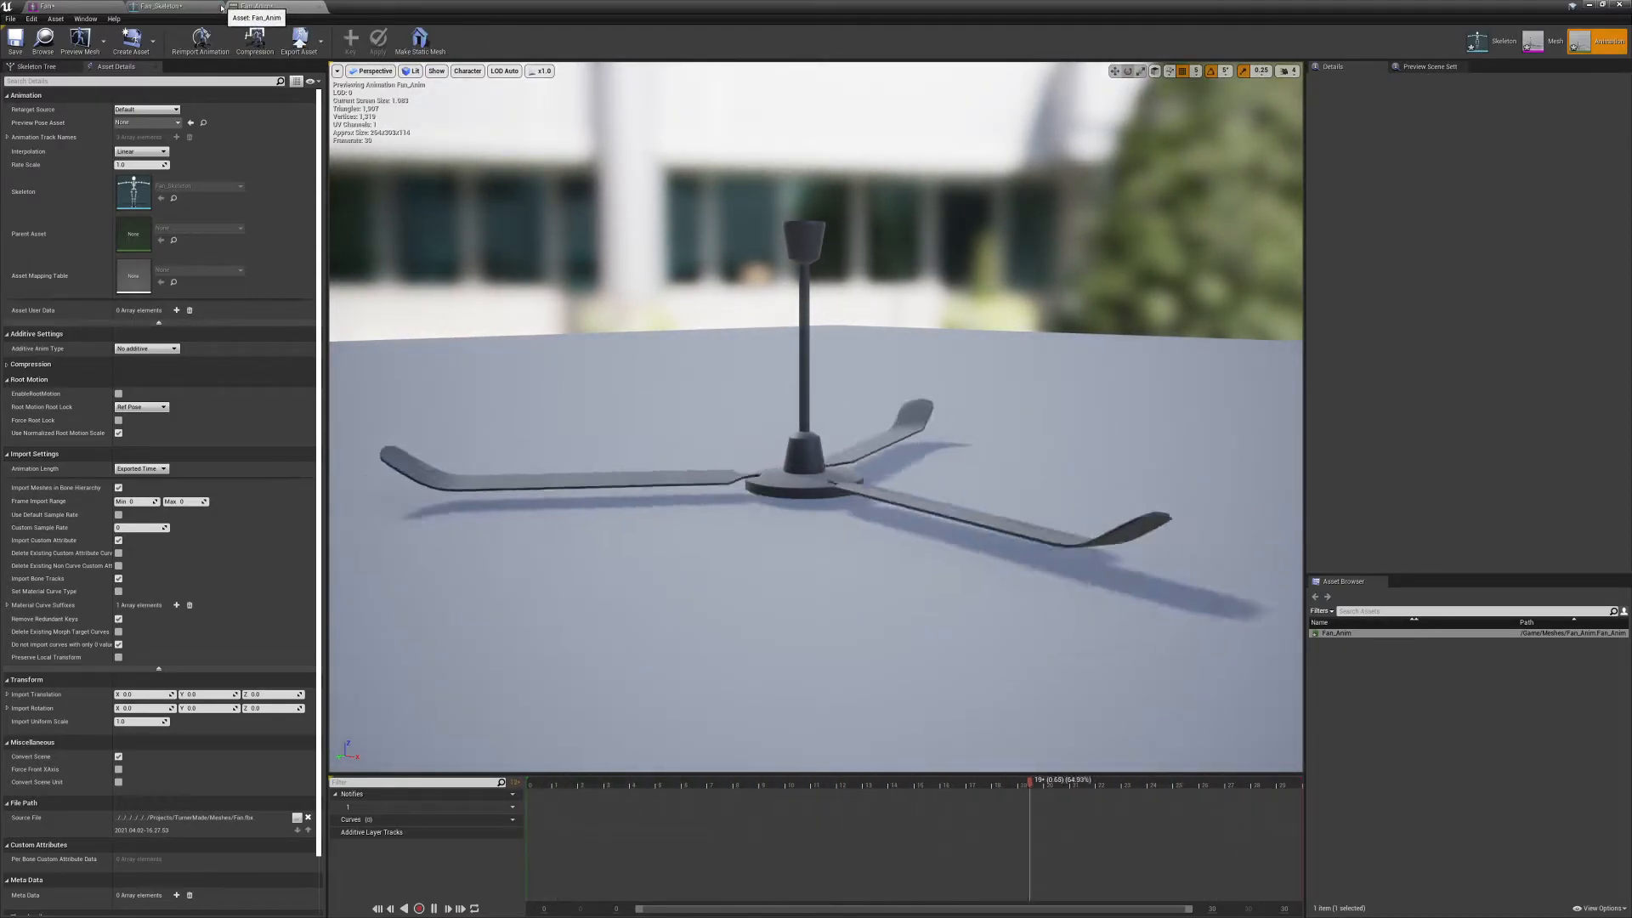
left_click(219, 6)
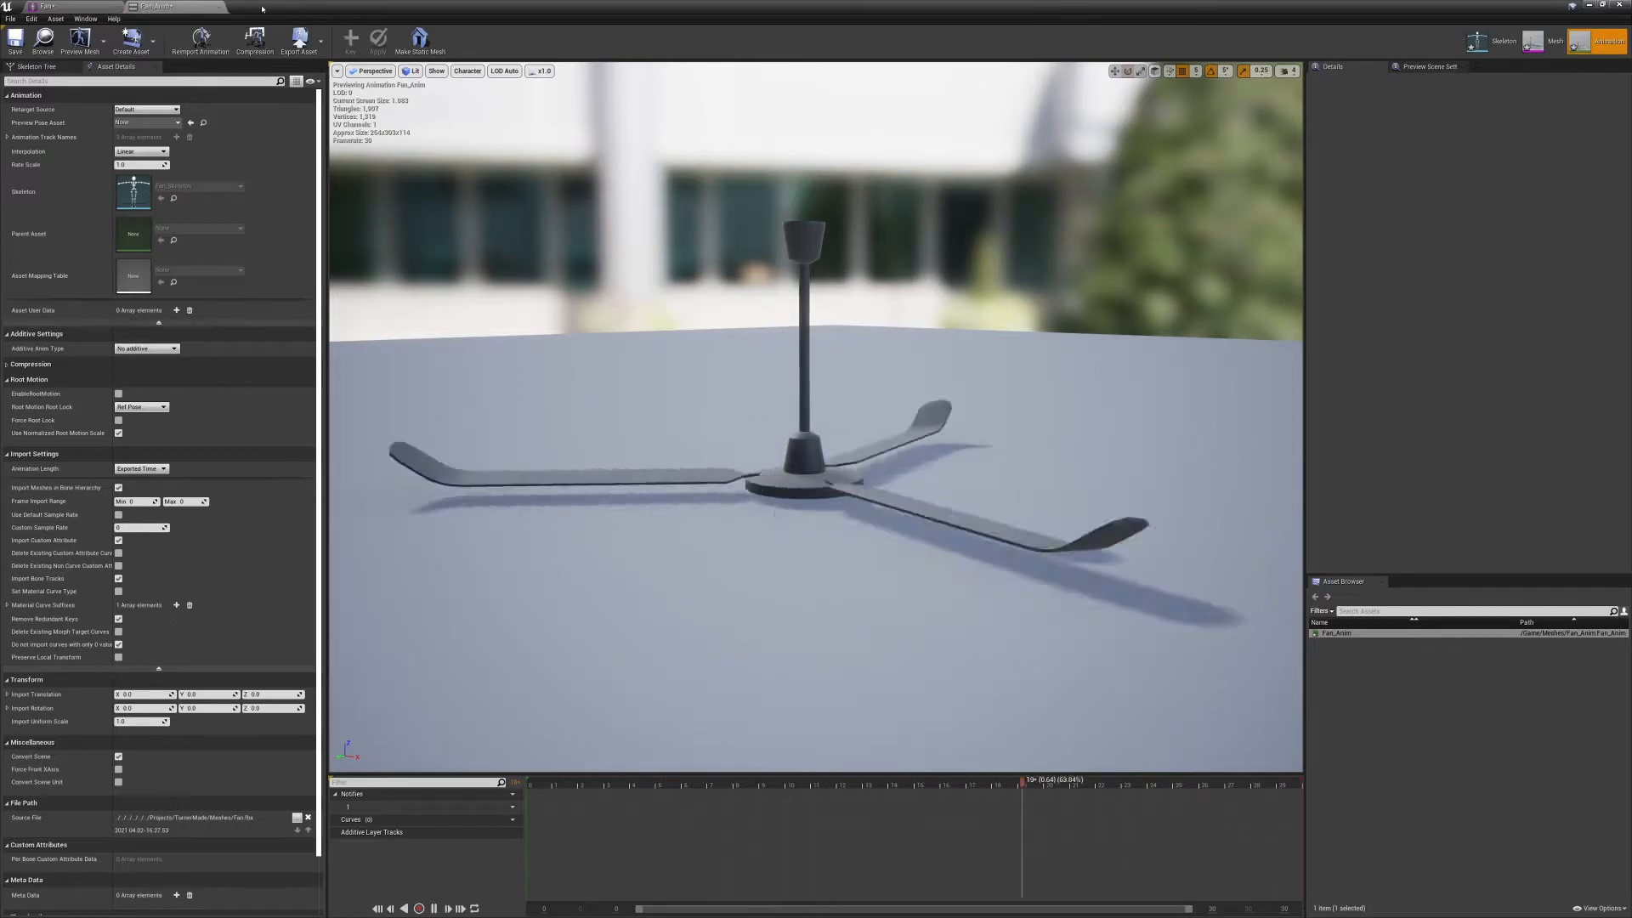
left_click(219, 7)
left_click(121, 6)
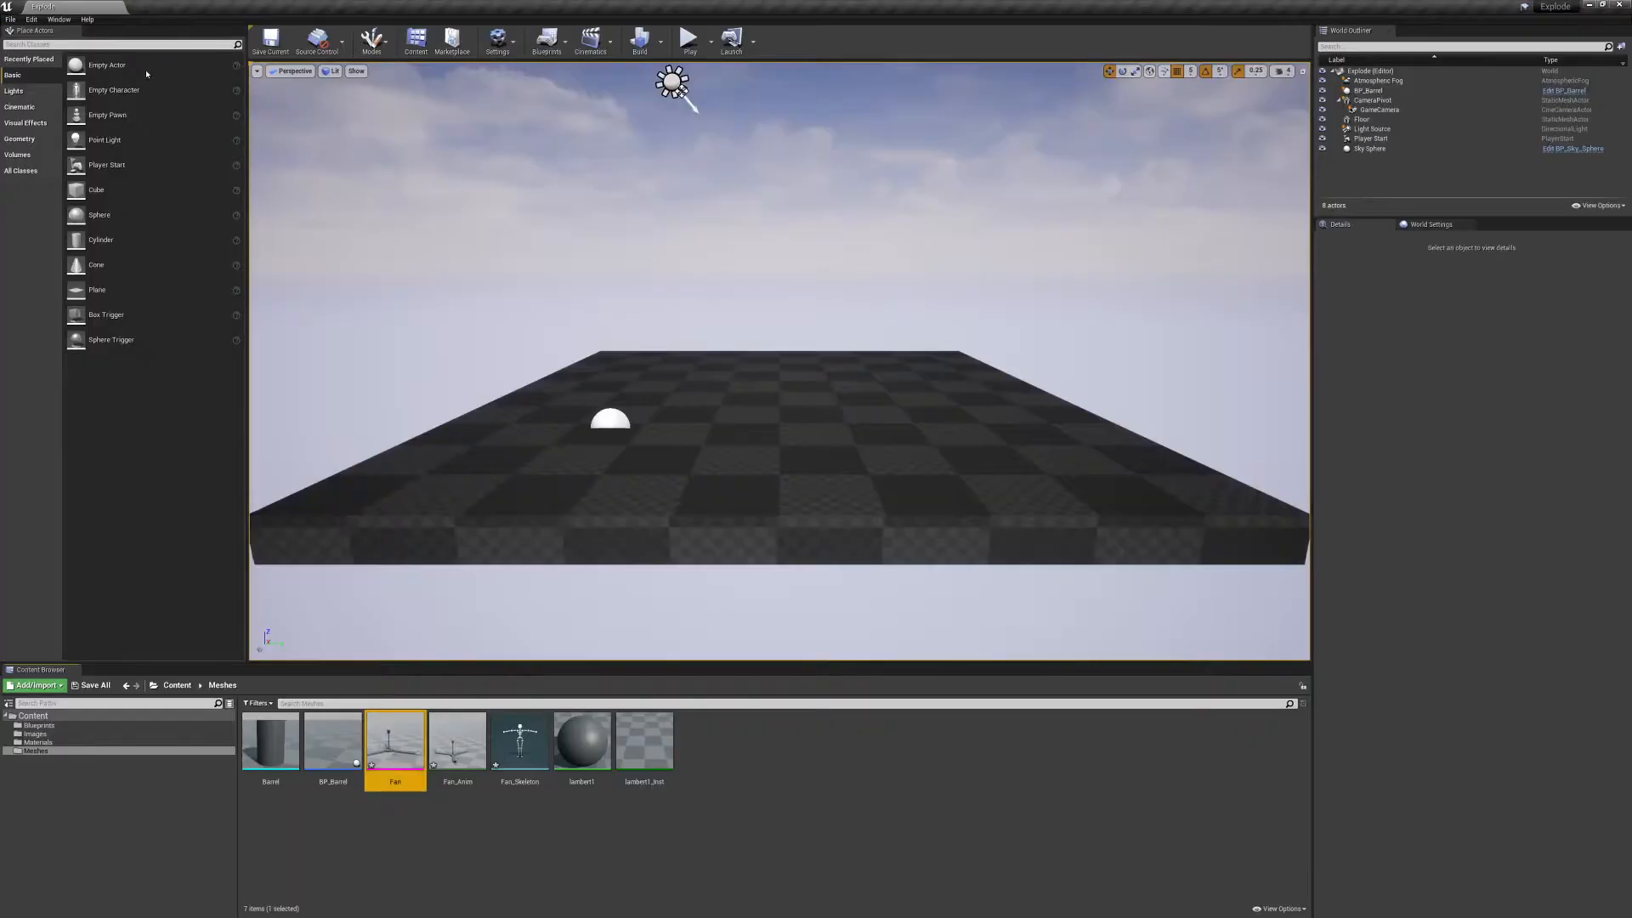
left_click(474, 806)
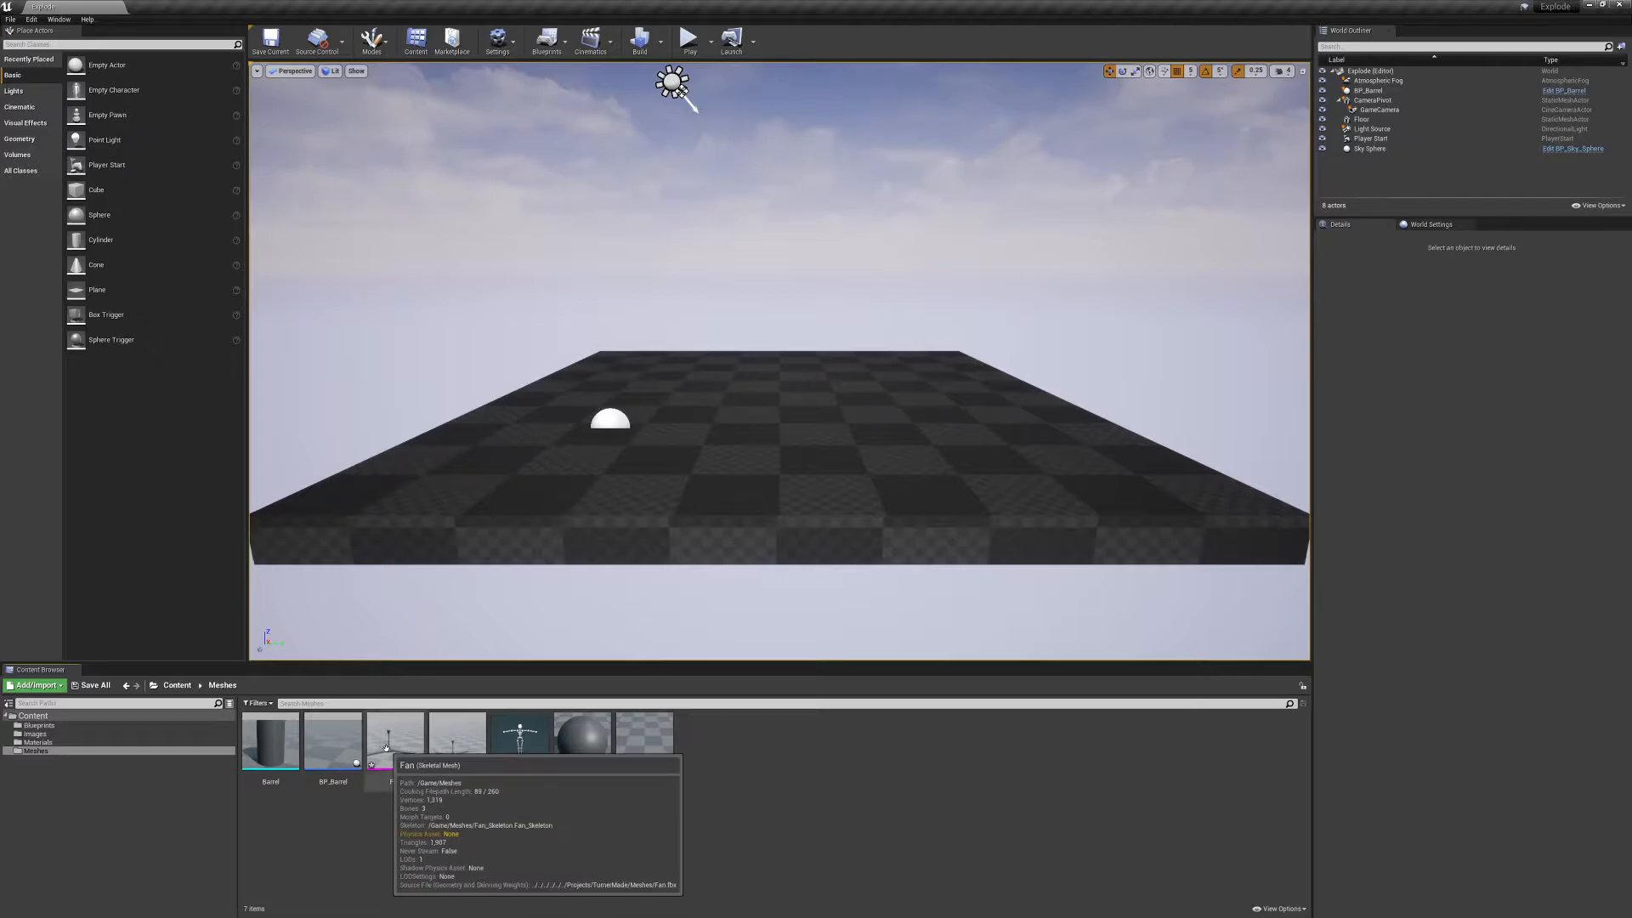
Place the Fan skeletal mesh in the level above the centre of the floor and raise it high overhead.
left_click_drag(399, 762, 779, 379)
right_click_drag(779, 367, 842, 303)
key("q")
key("e")
left_click_drag(704, 474, 706, 244)
right_click_drag(706, 244, 651, 219)
key("a")
key("w")
key("s")
Play the level briefly, stop it, and lower the fan closer to the floor.
key("alt+p")
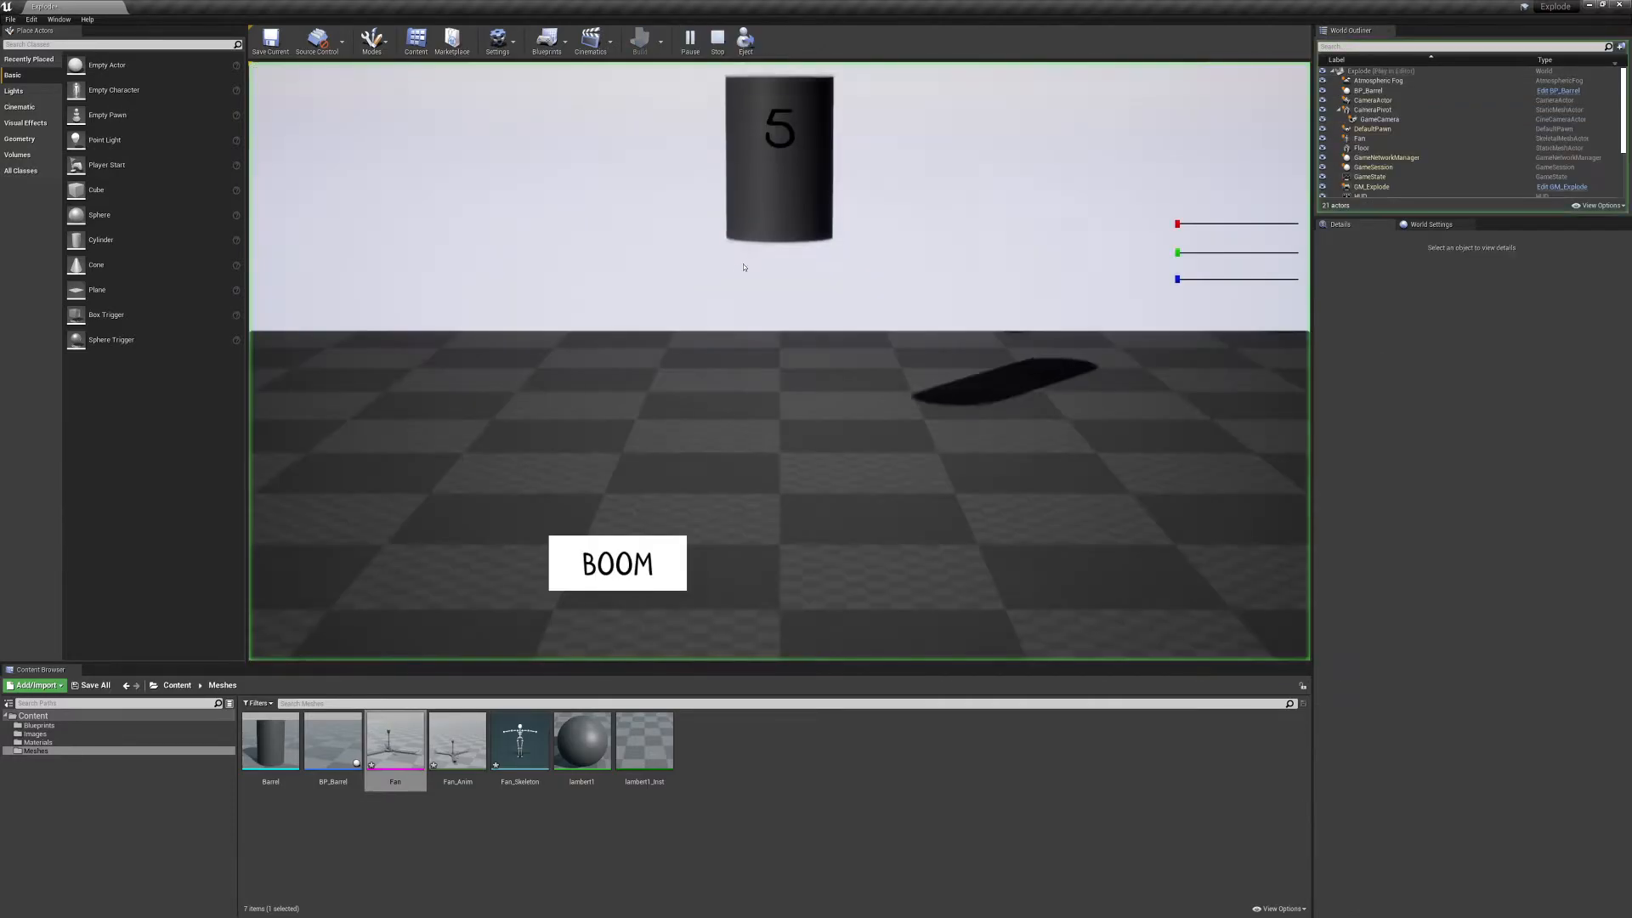
key("Escape")
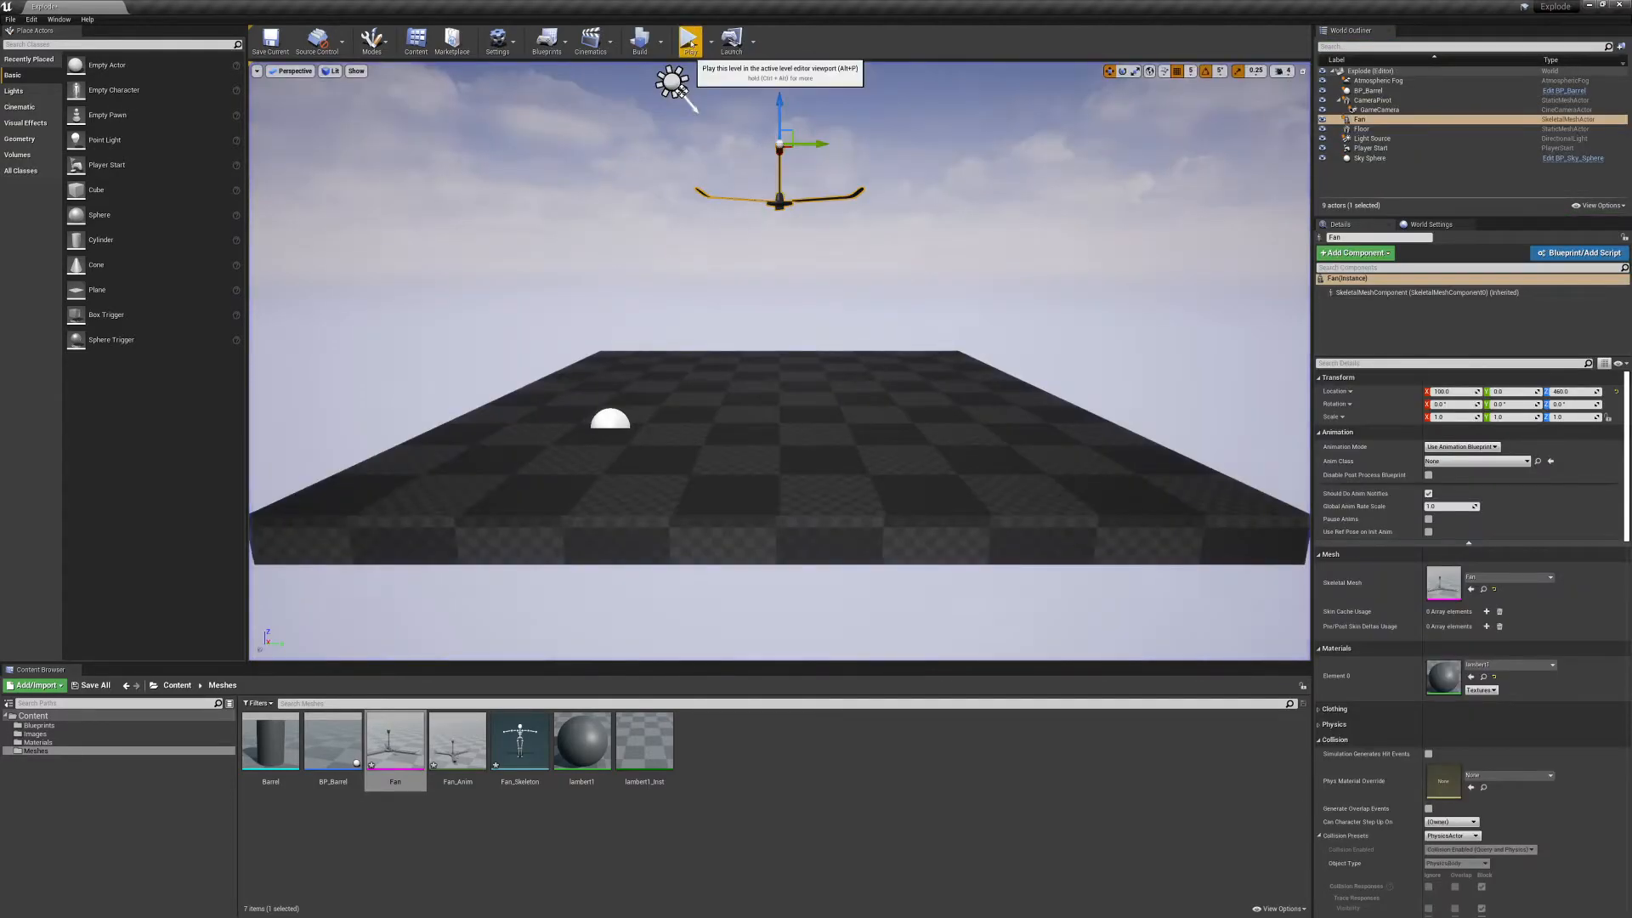
left_click_drag(780, 111, 780, 224)
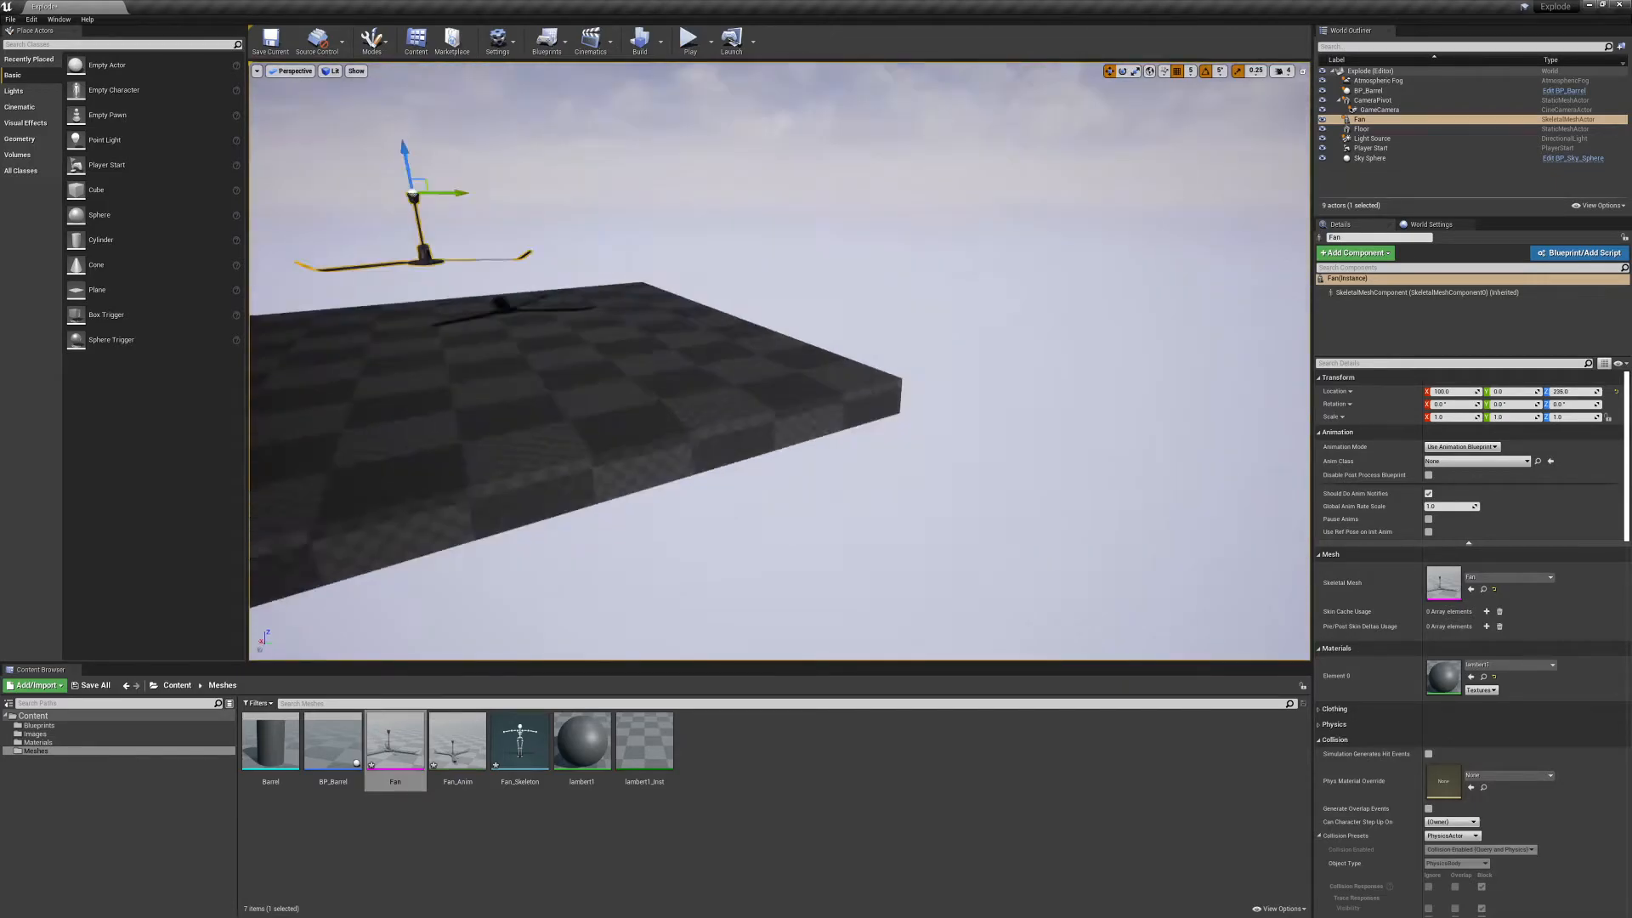
Play the level briefly to check how the lowered fan looks from the game camera, and stop it.
key("f")
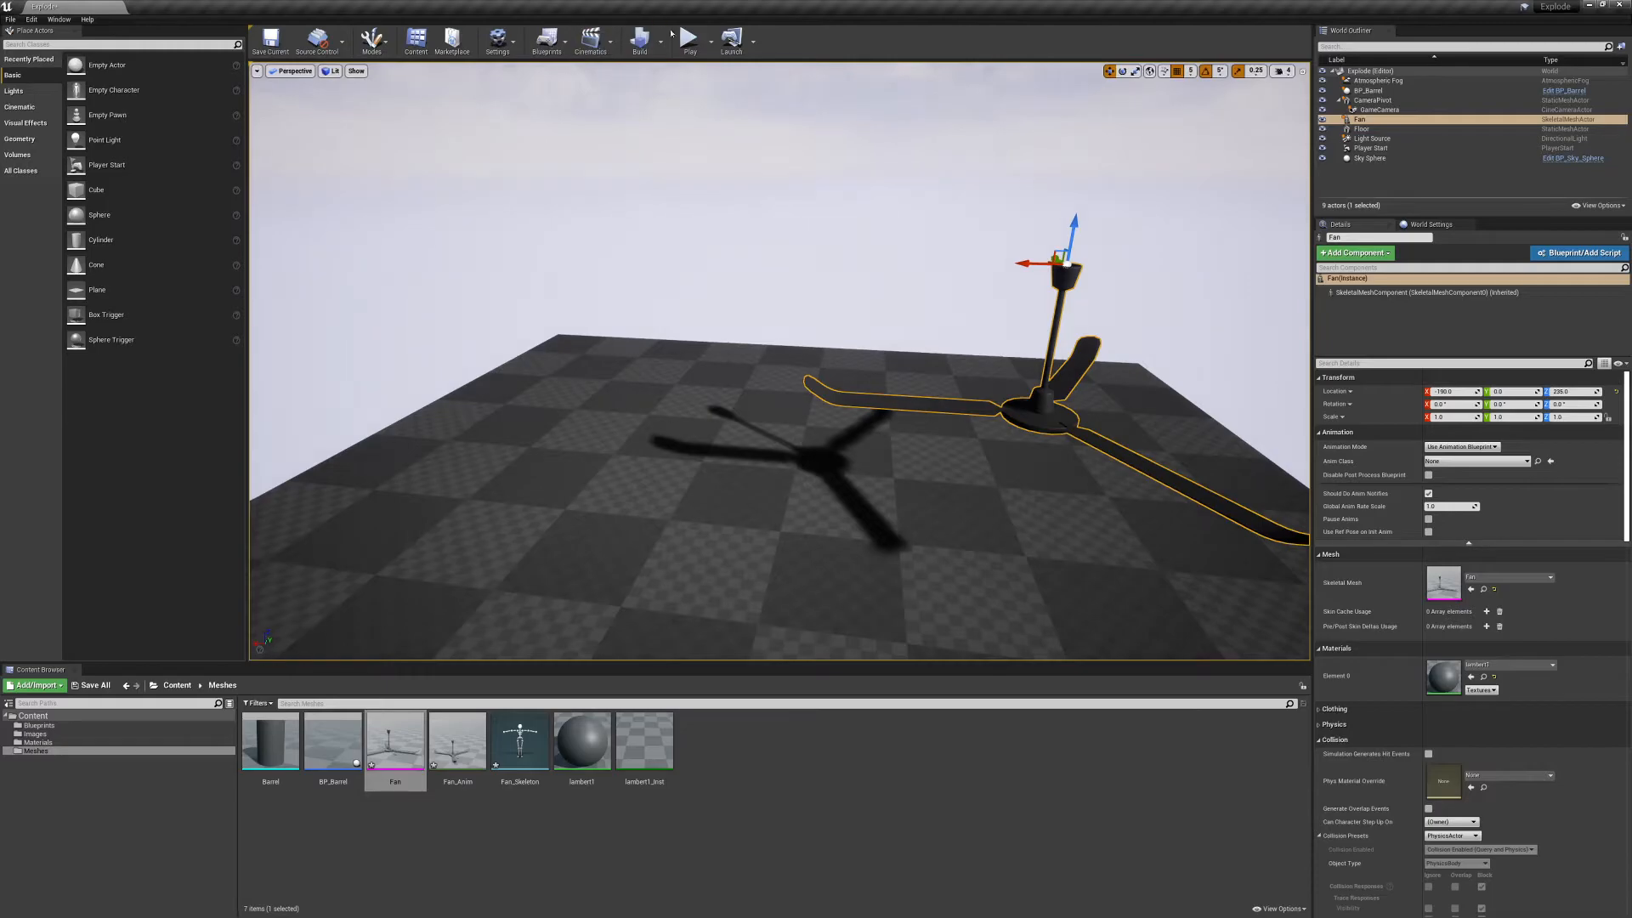
left_click(689, 38)
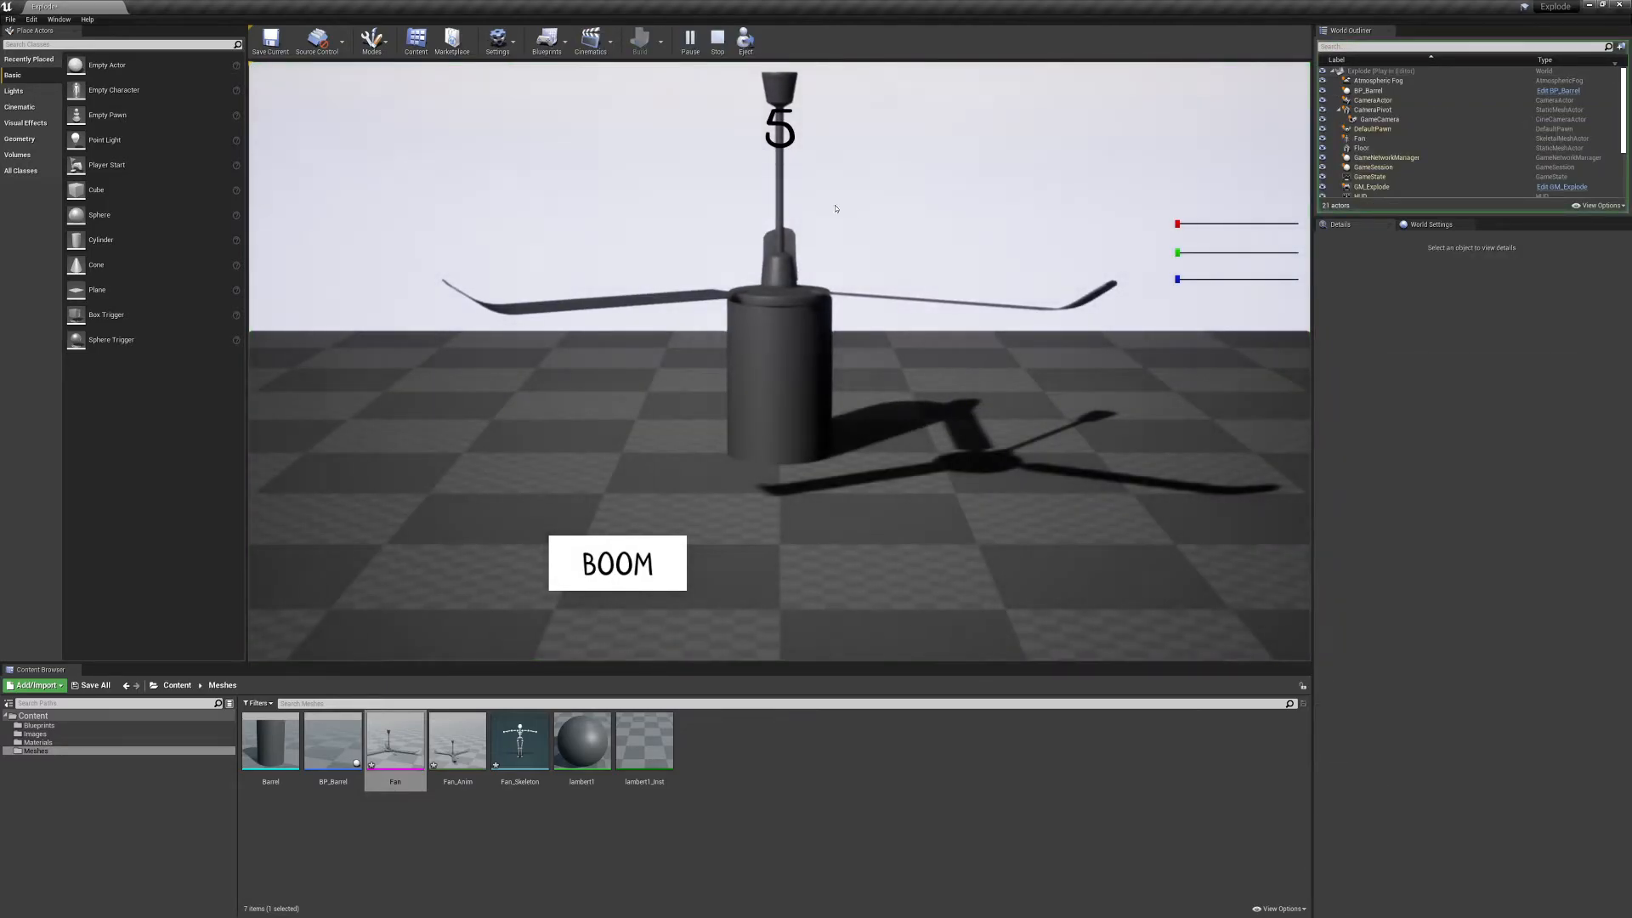
key("Escape")
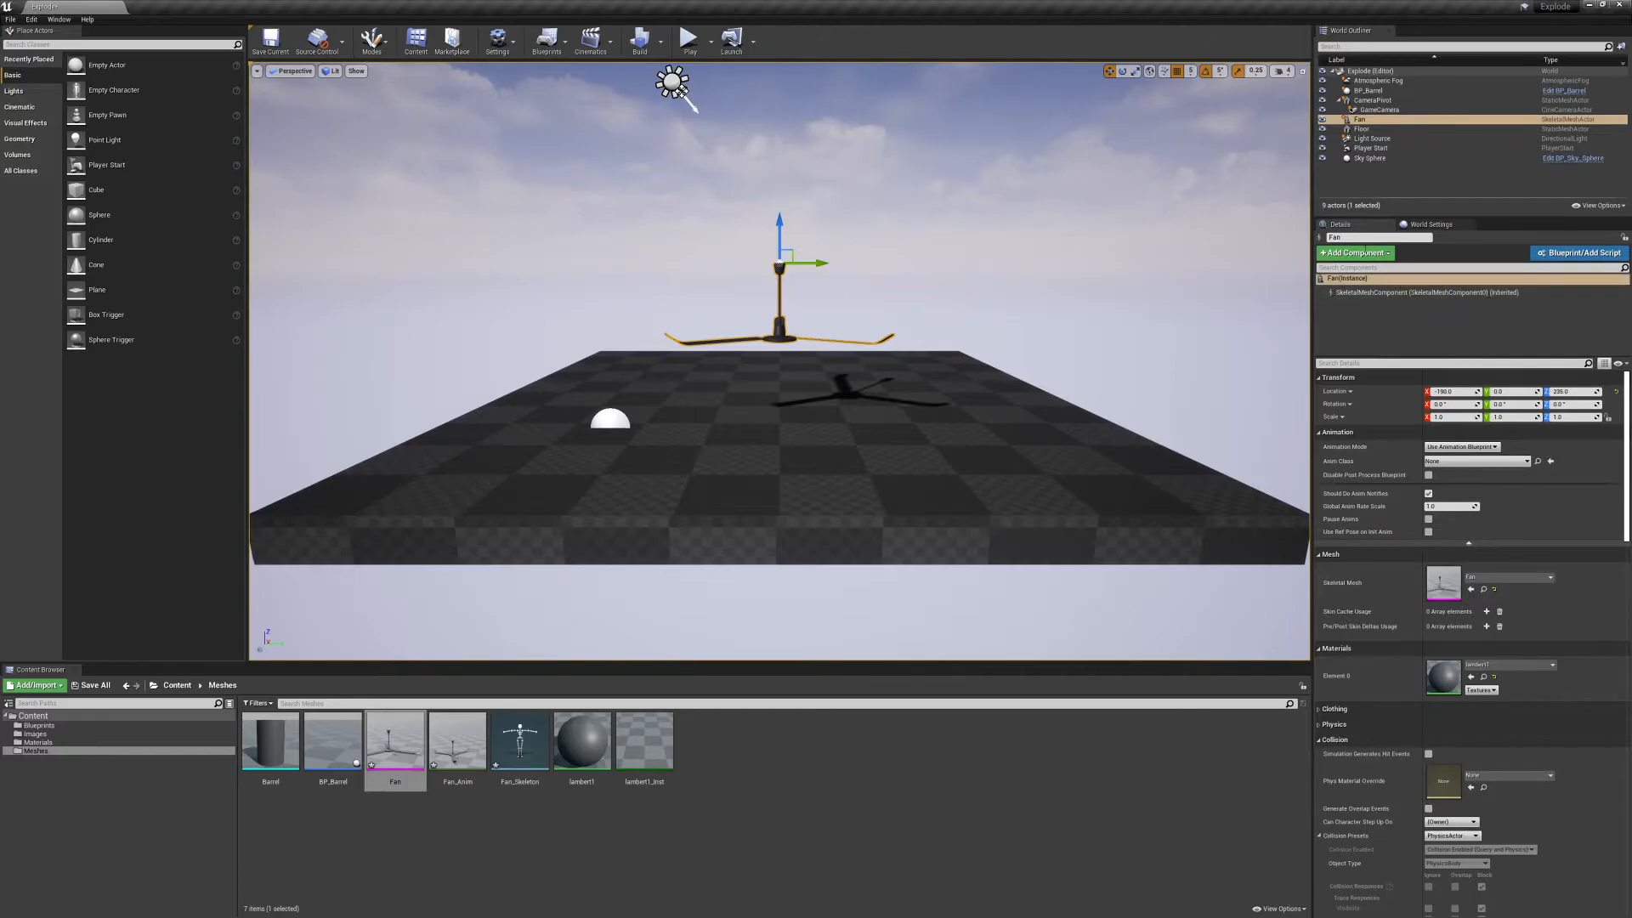
Set the fan's Animation Mode to Use Animation Asset with Fan_Anim as the animation to play, and play-test the level.
left_click(1470, 463)
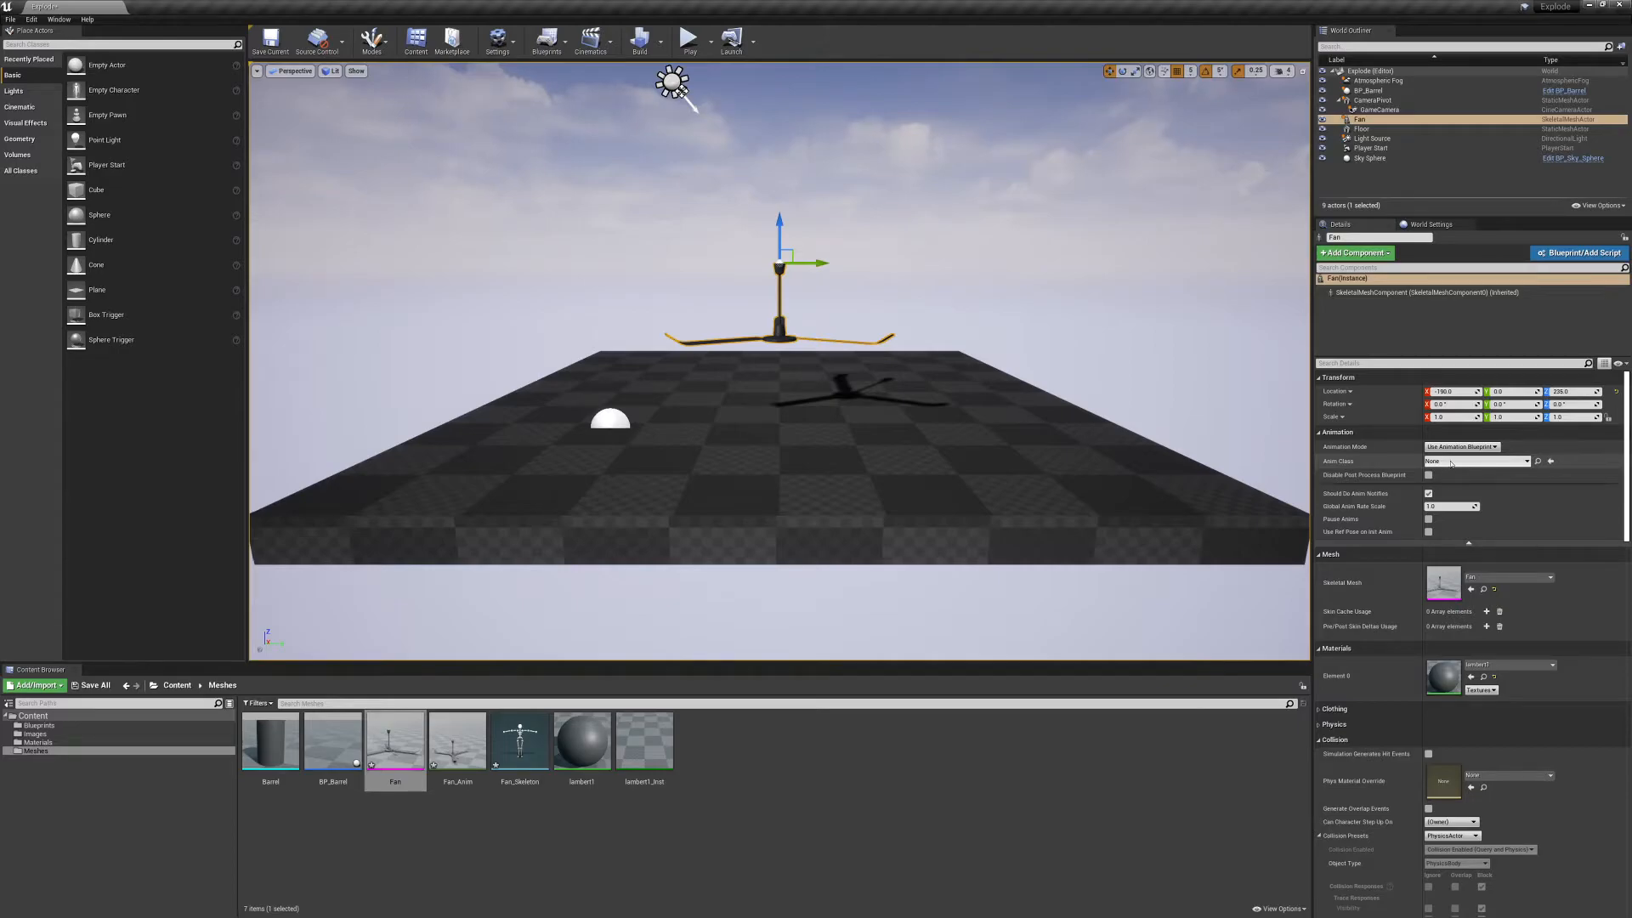
left_click(1493, 447)
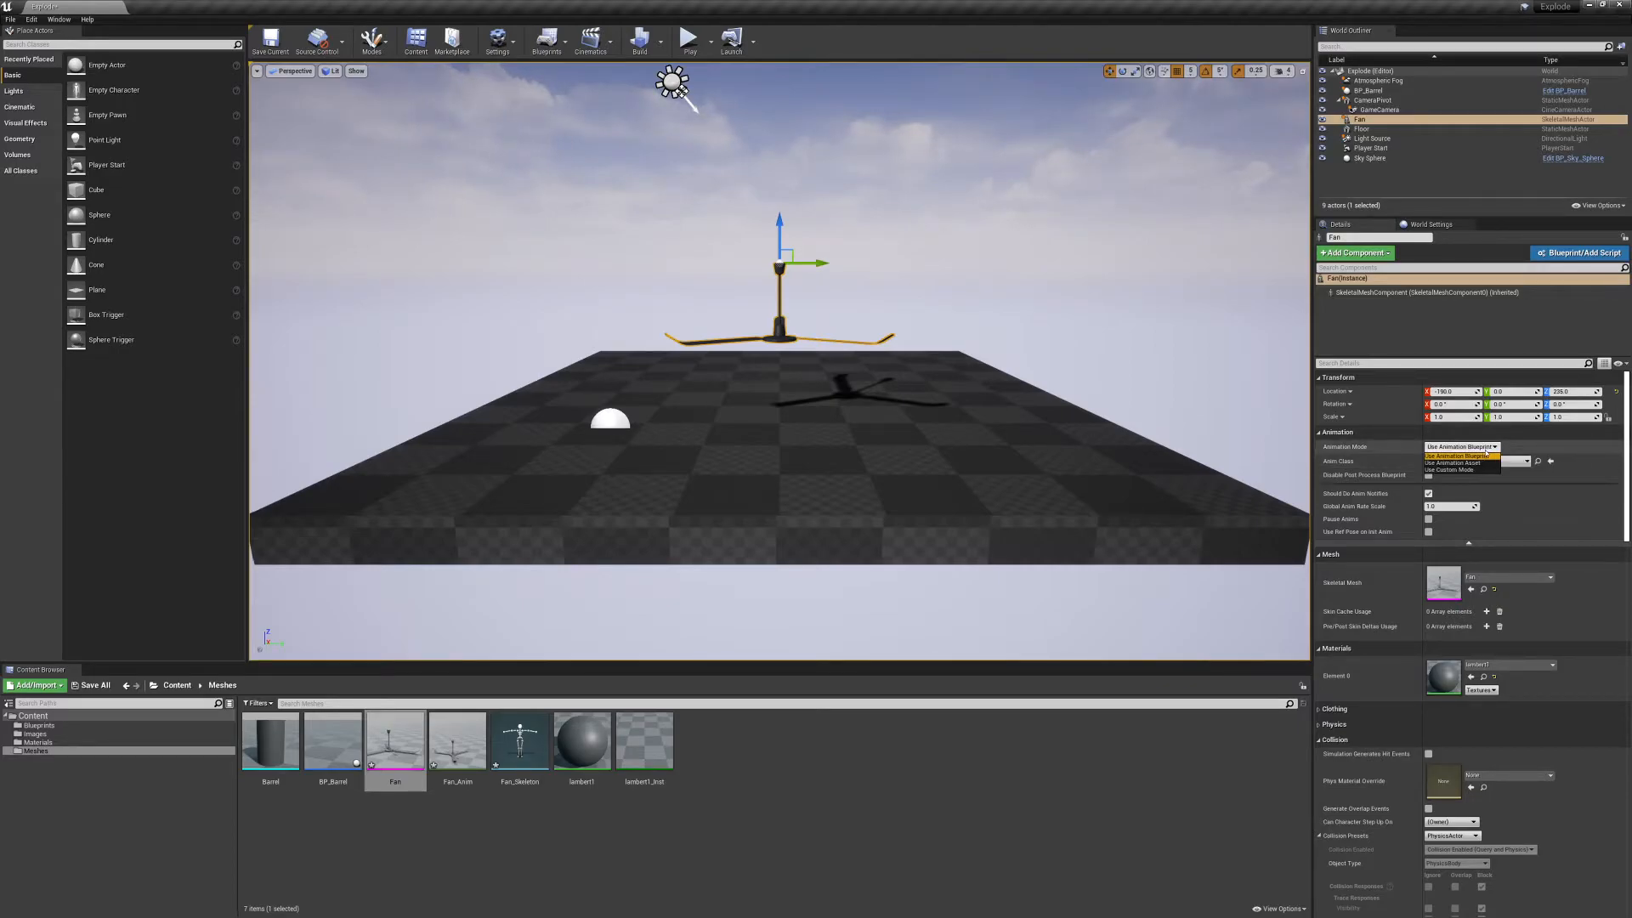
left_click(1457, 463)
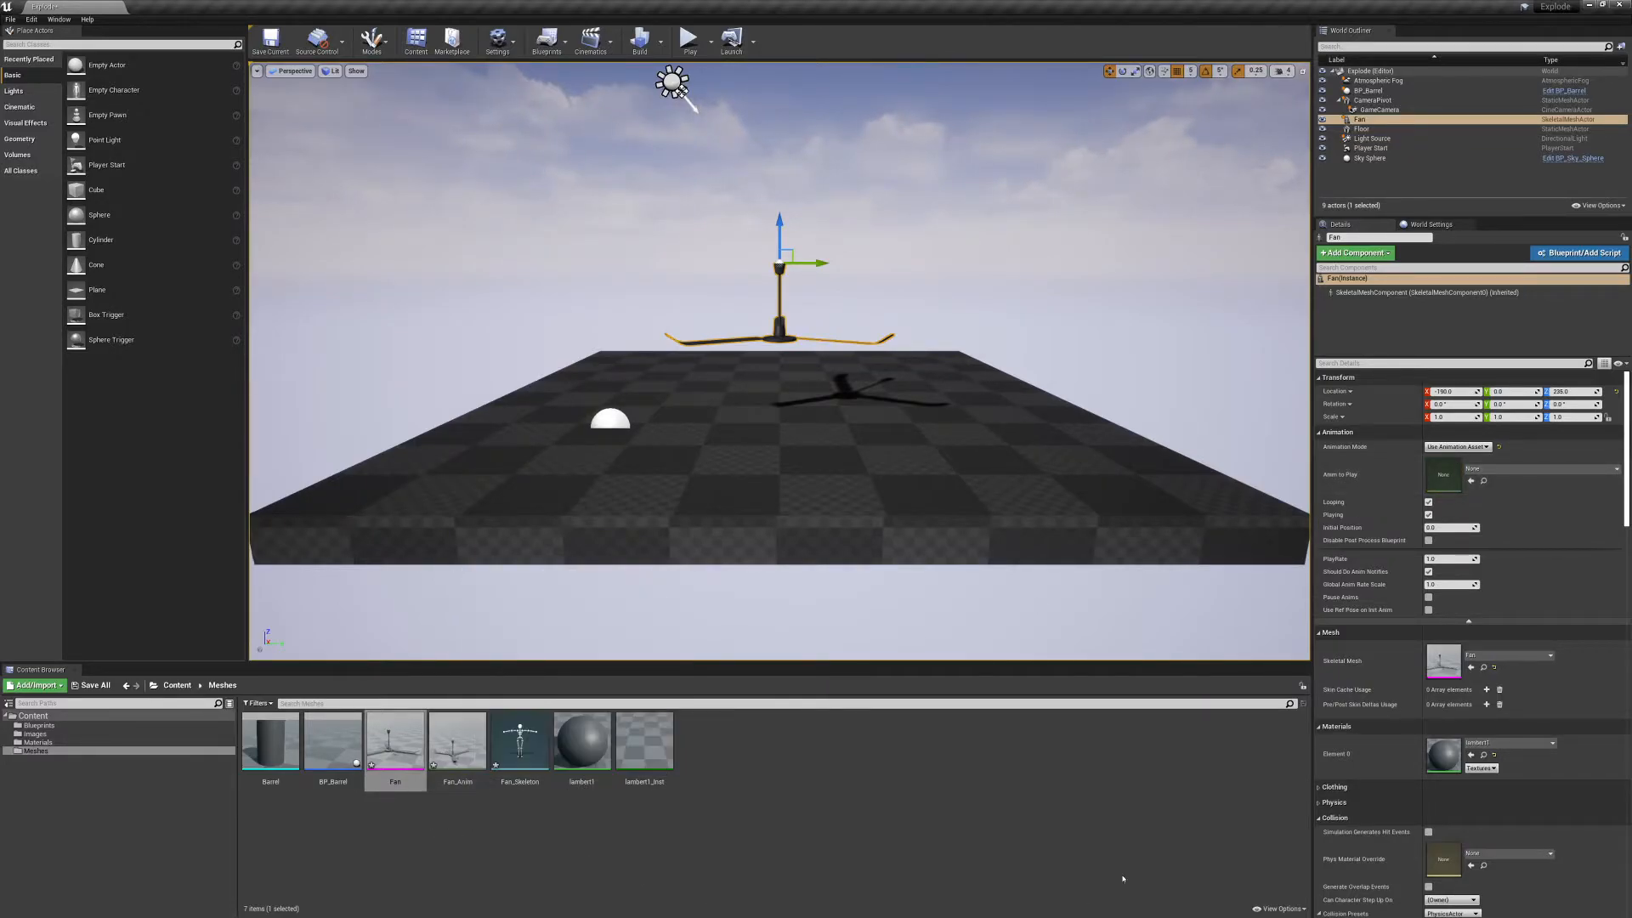
left_click(1524, 469)
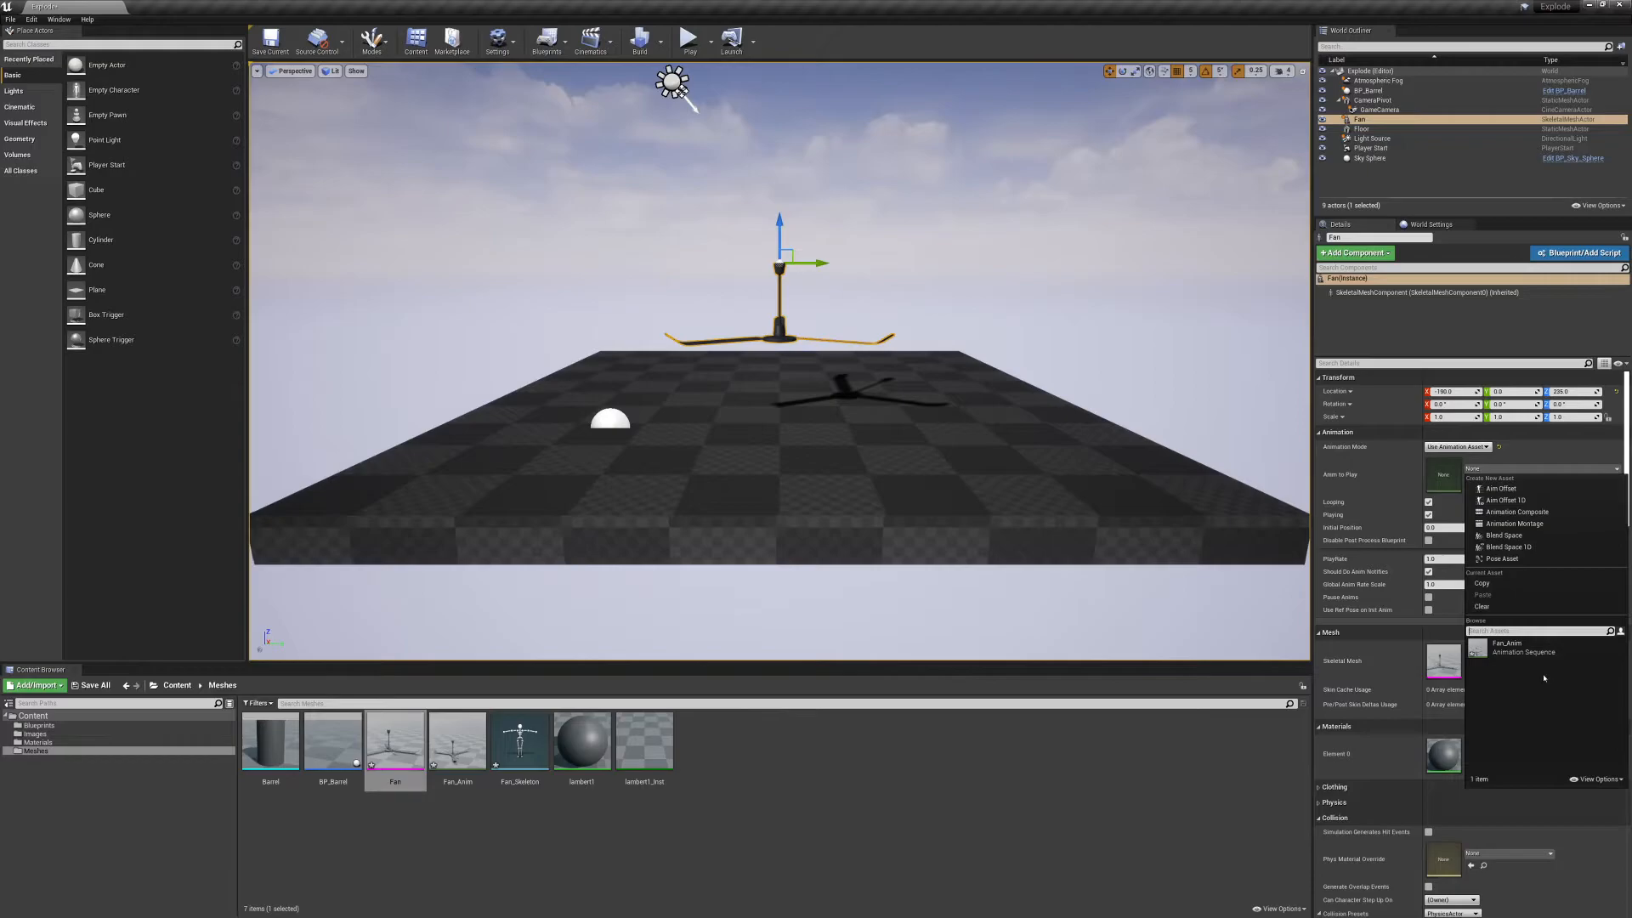
left_click(835, 848)
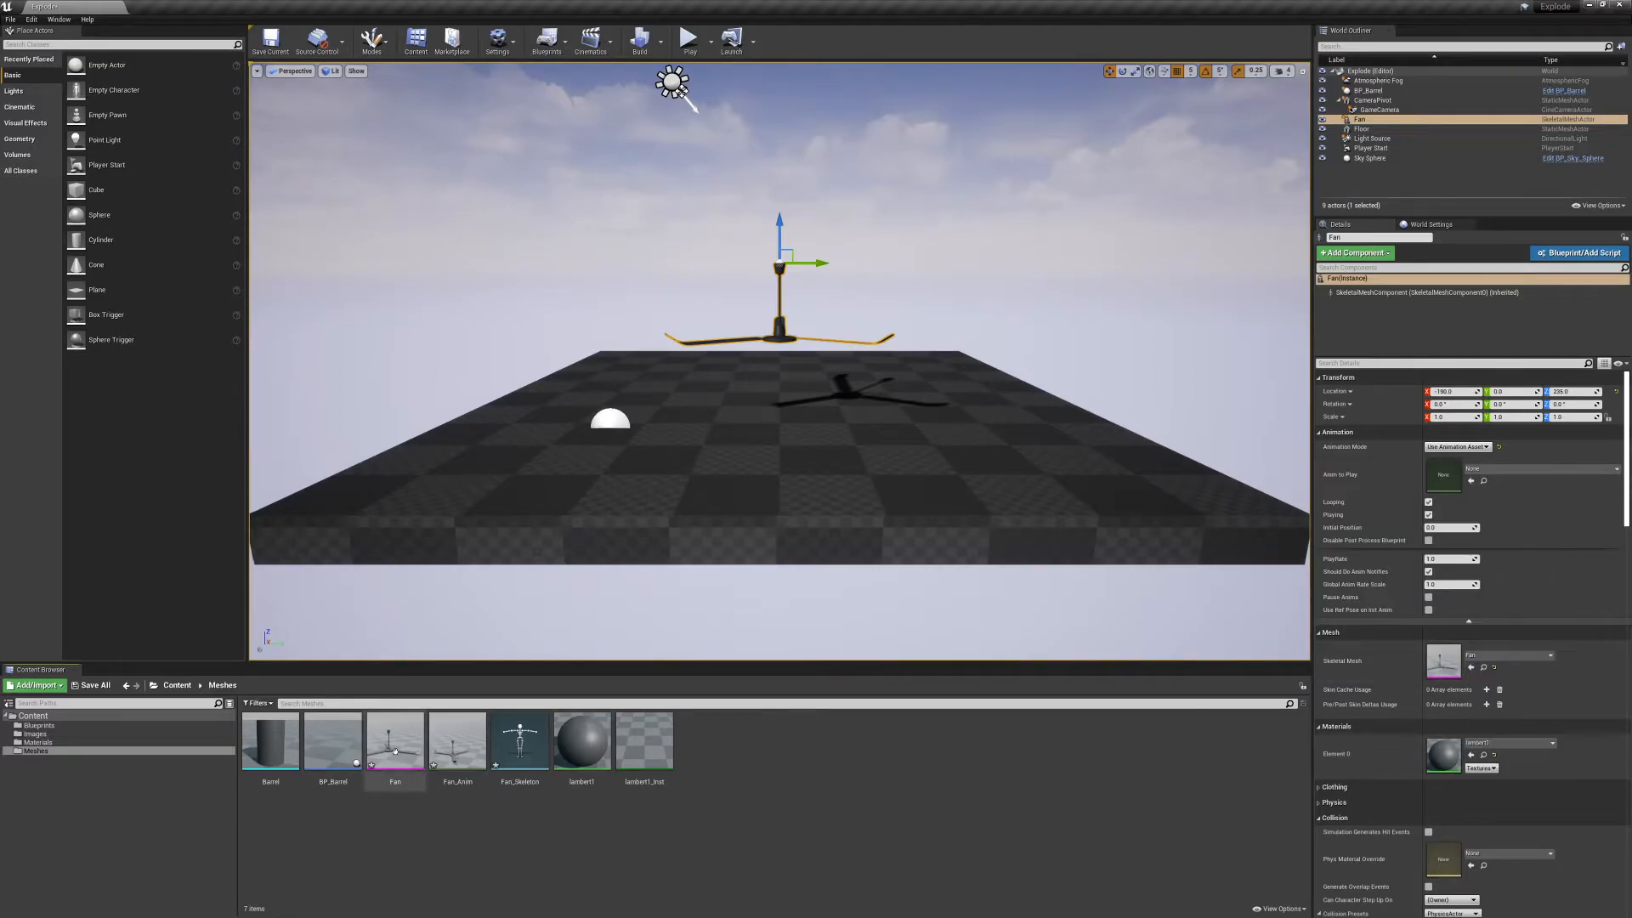
left_click_drag(452, 732, 1451, 476)
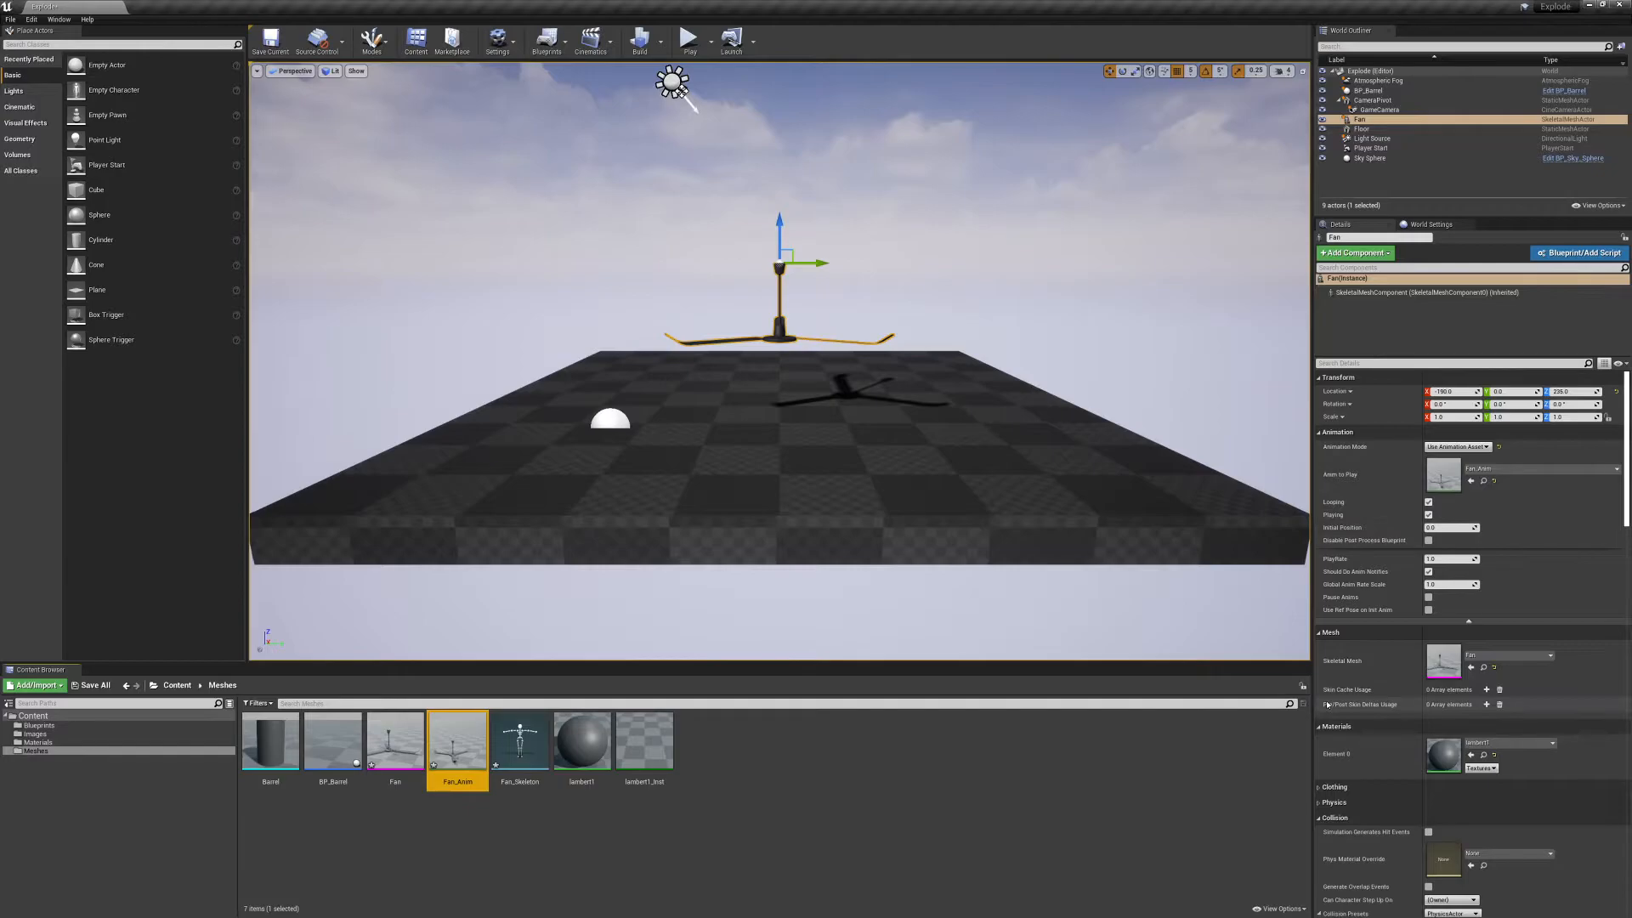
left_click(691, 38)
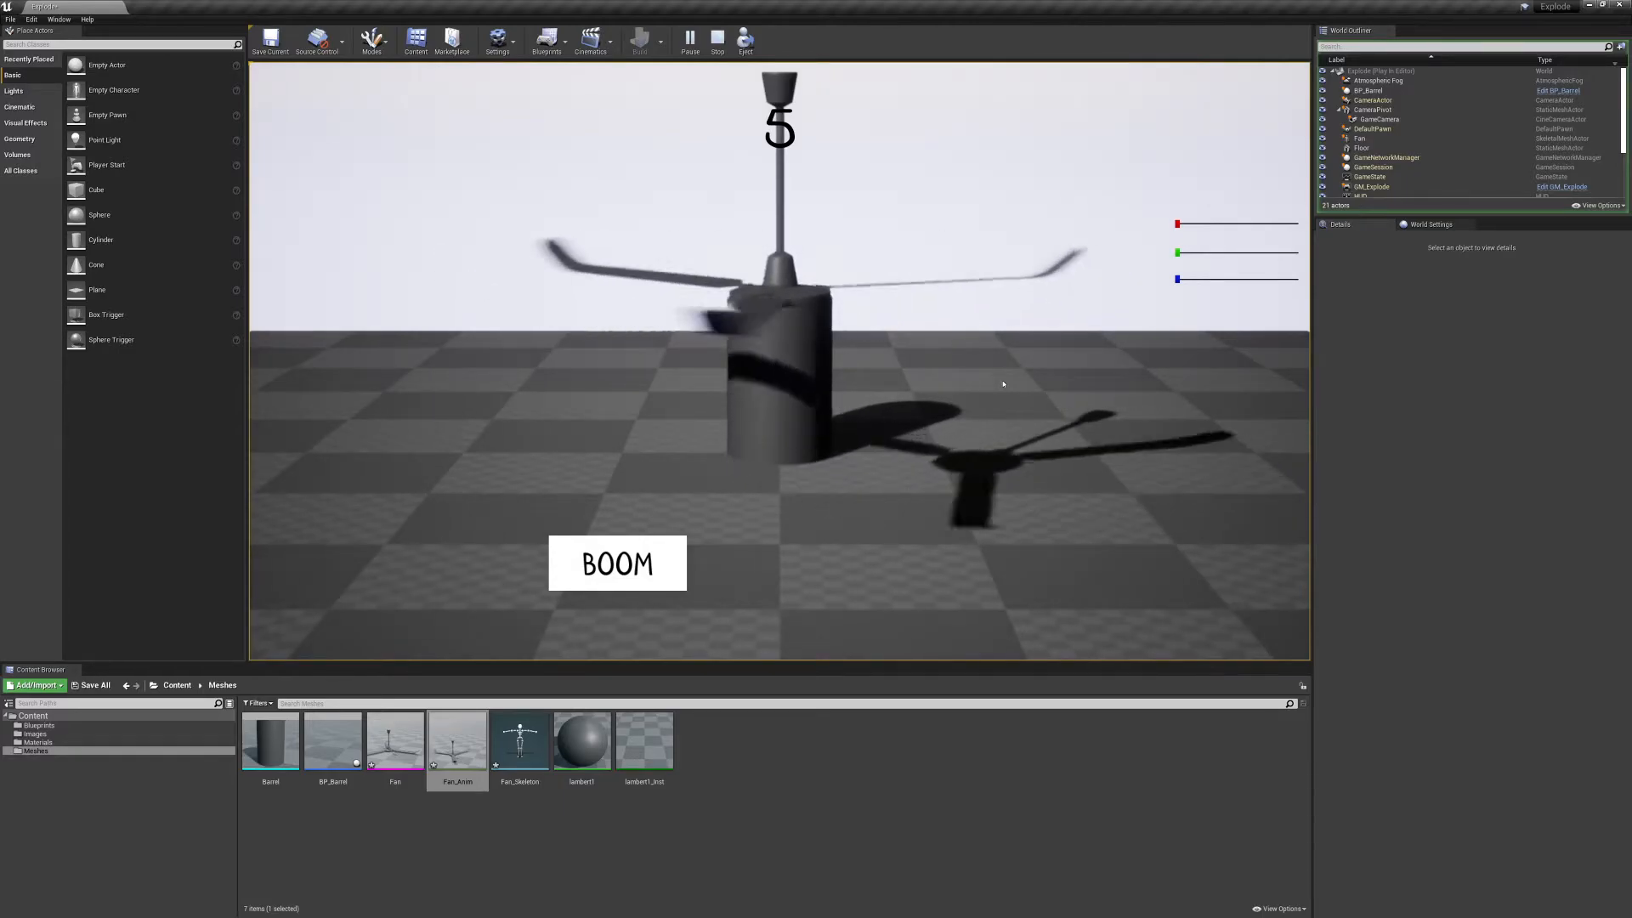
key("Escape")
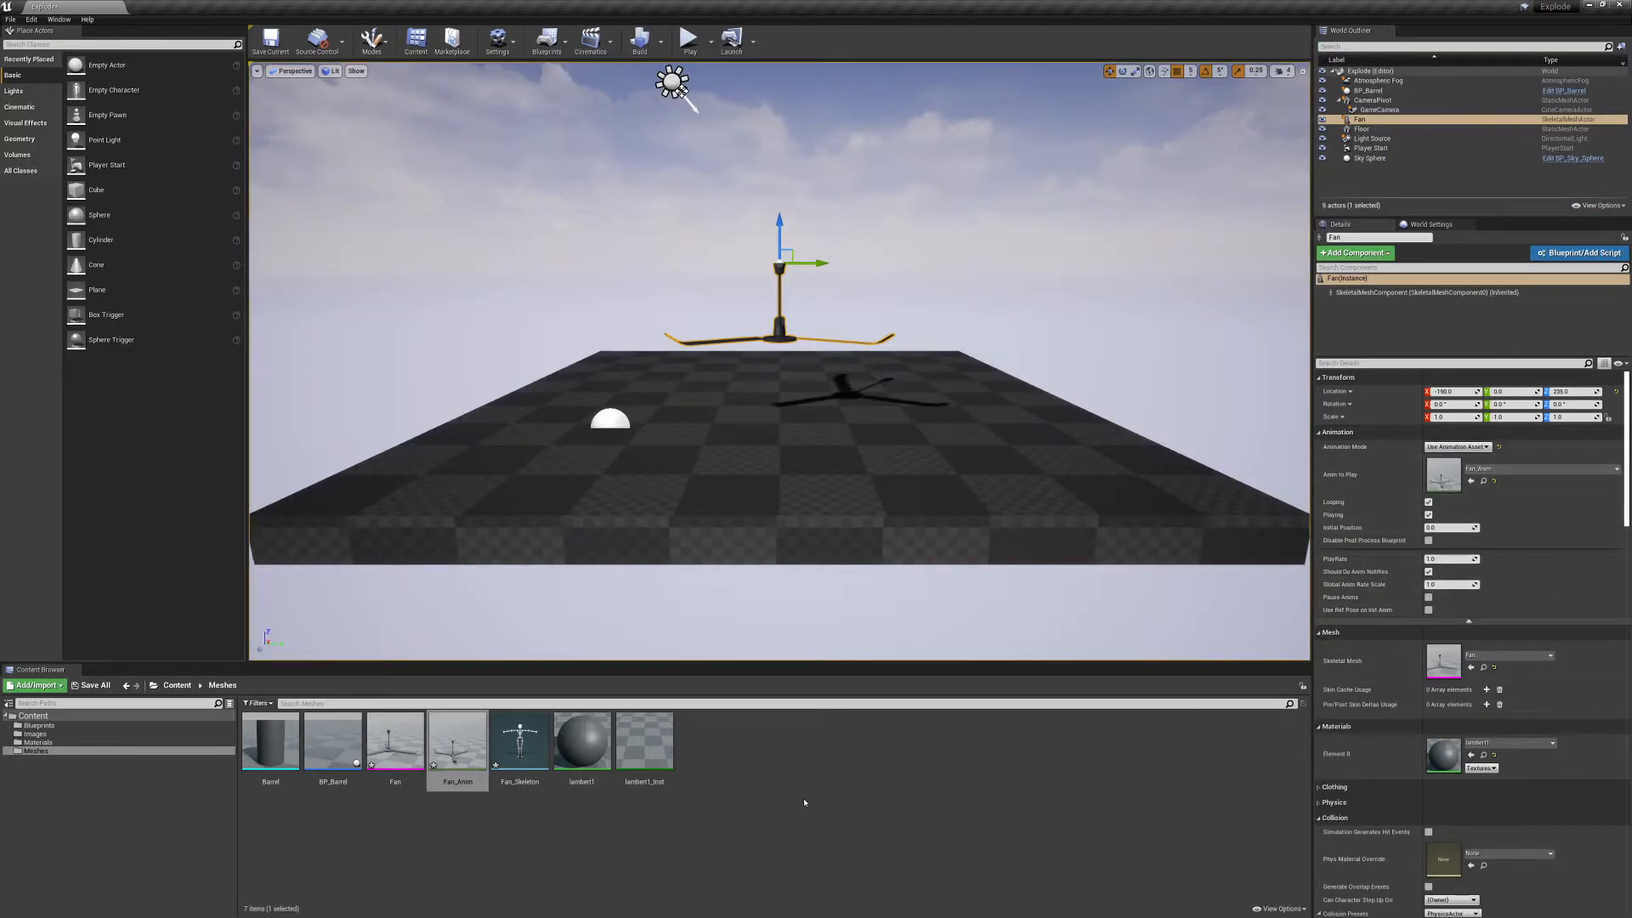
Open the Fan_Anim animation asset, set its Rate Scale to 5, and watch the preview.
double_click(459, 736)
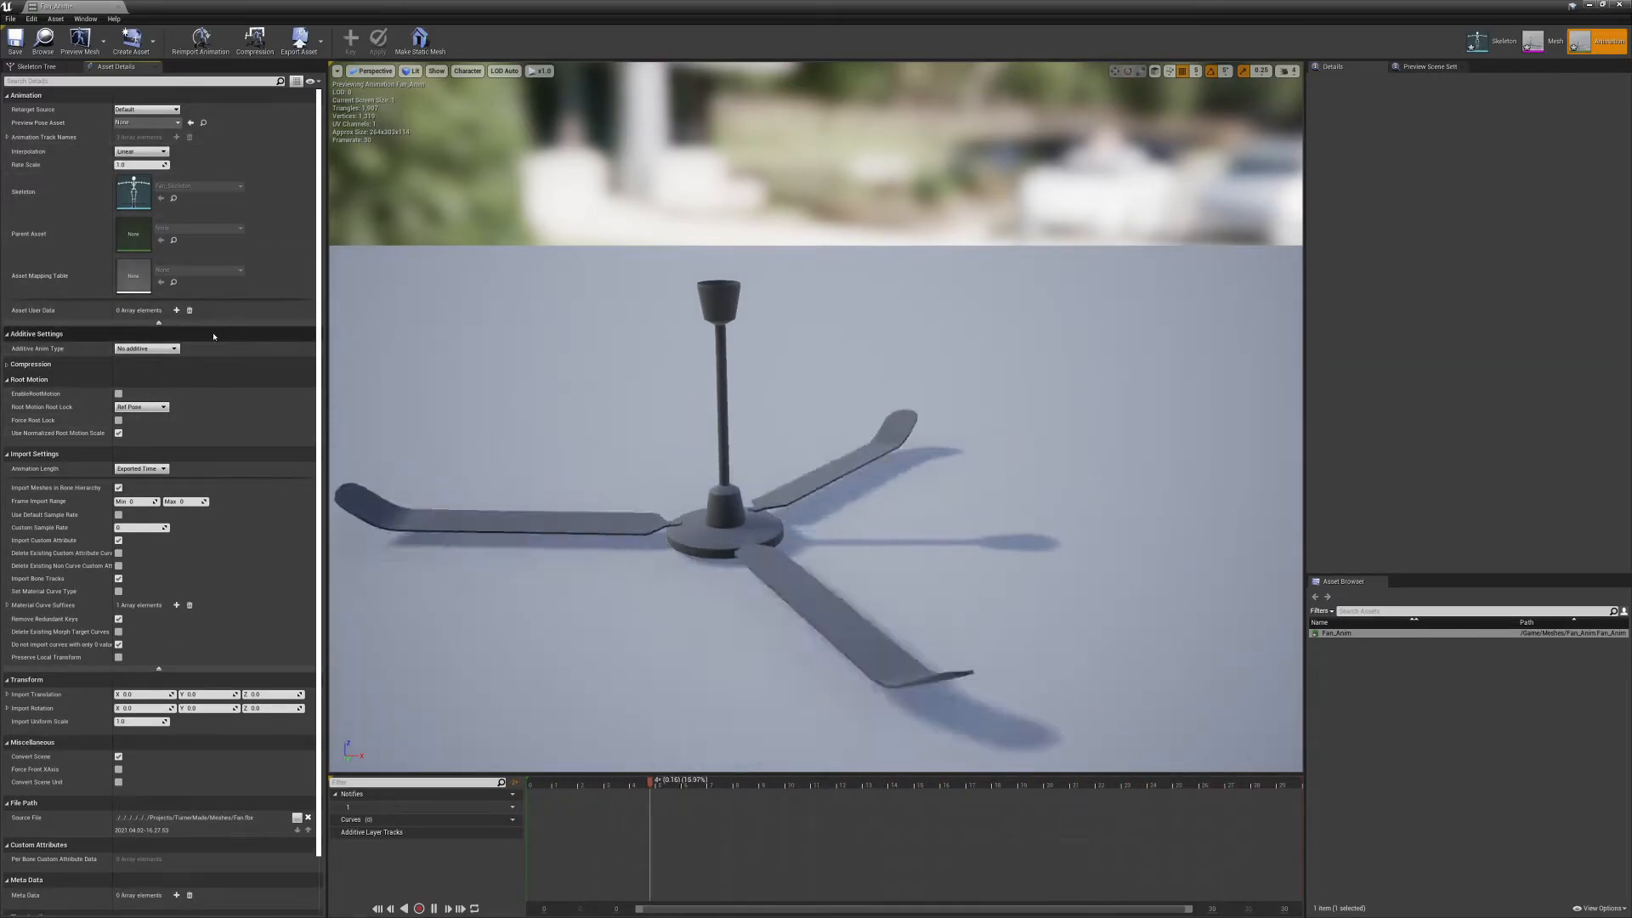
left_click(159, 323)
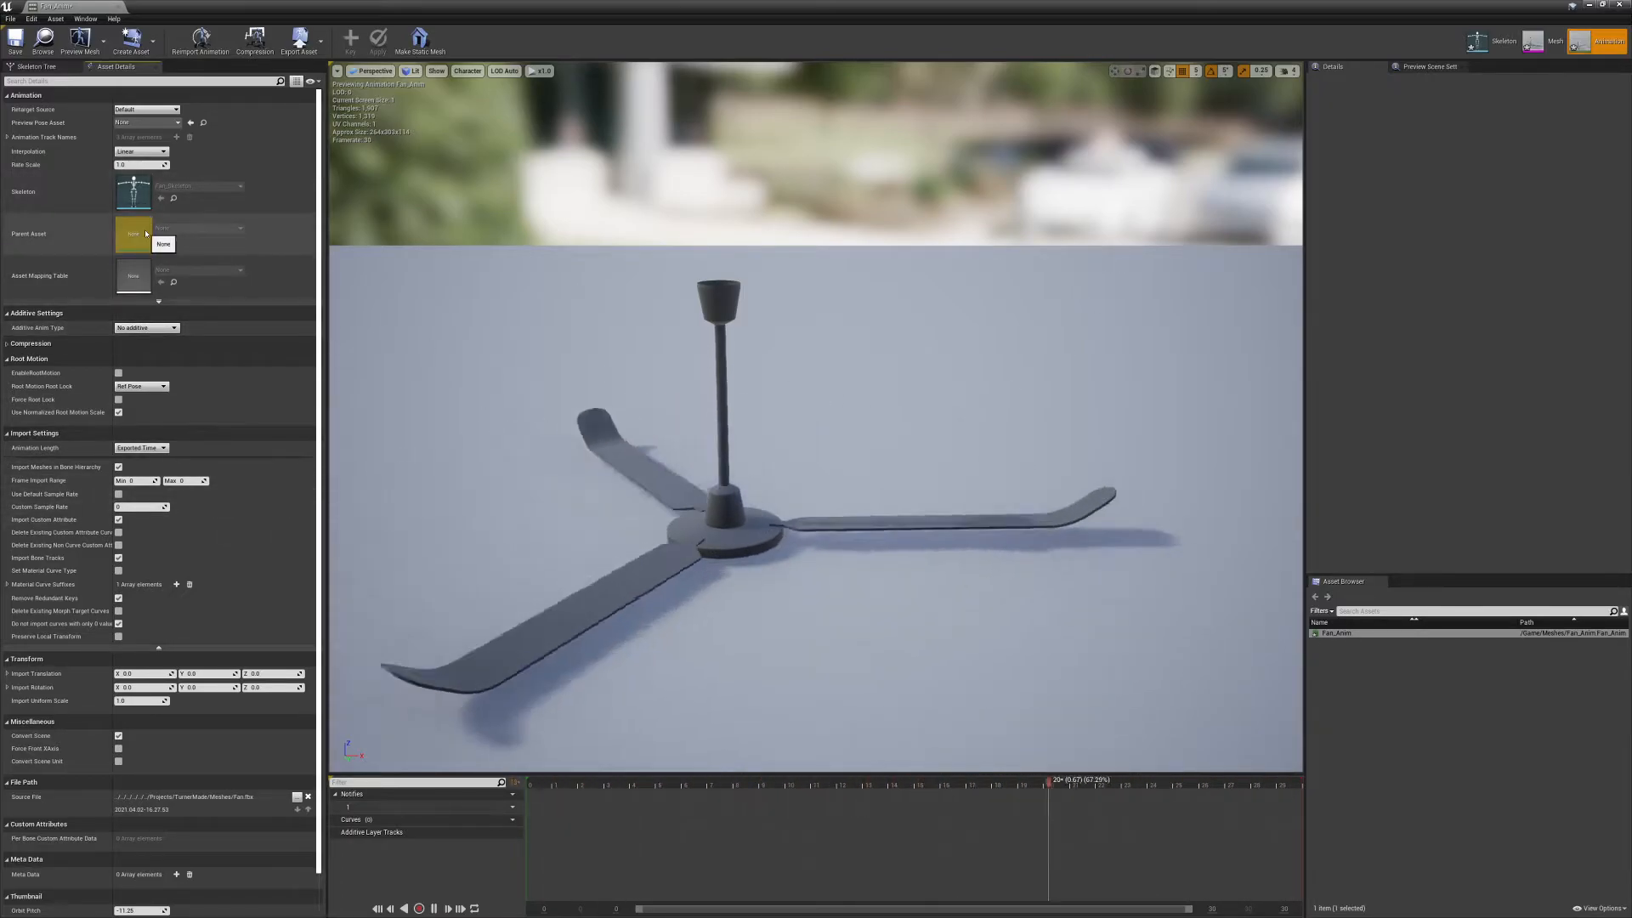
left_click(9, 137)
left_click(9, 138)
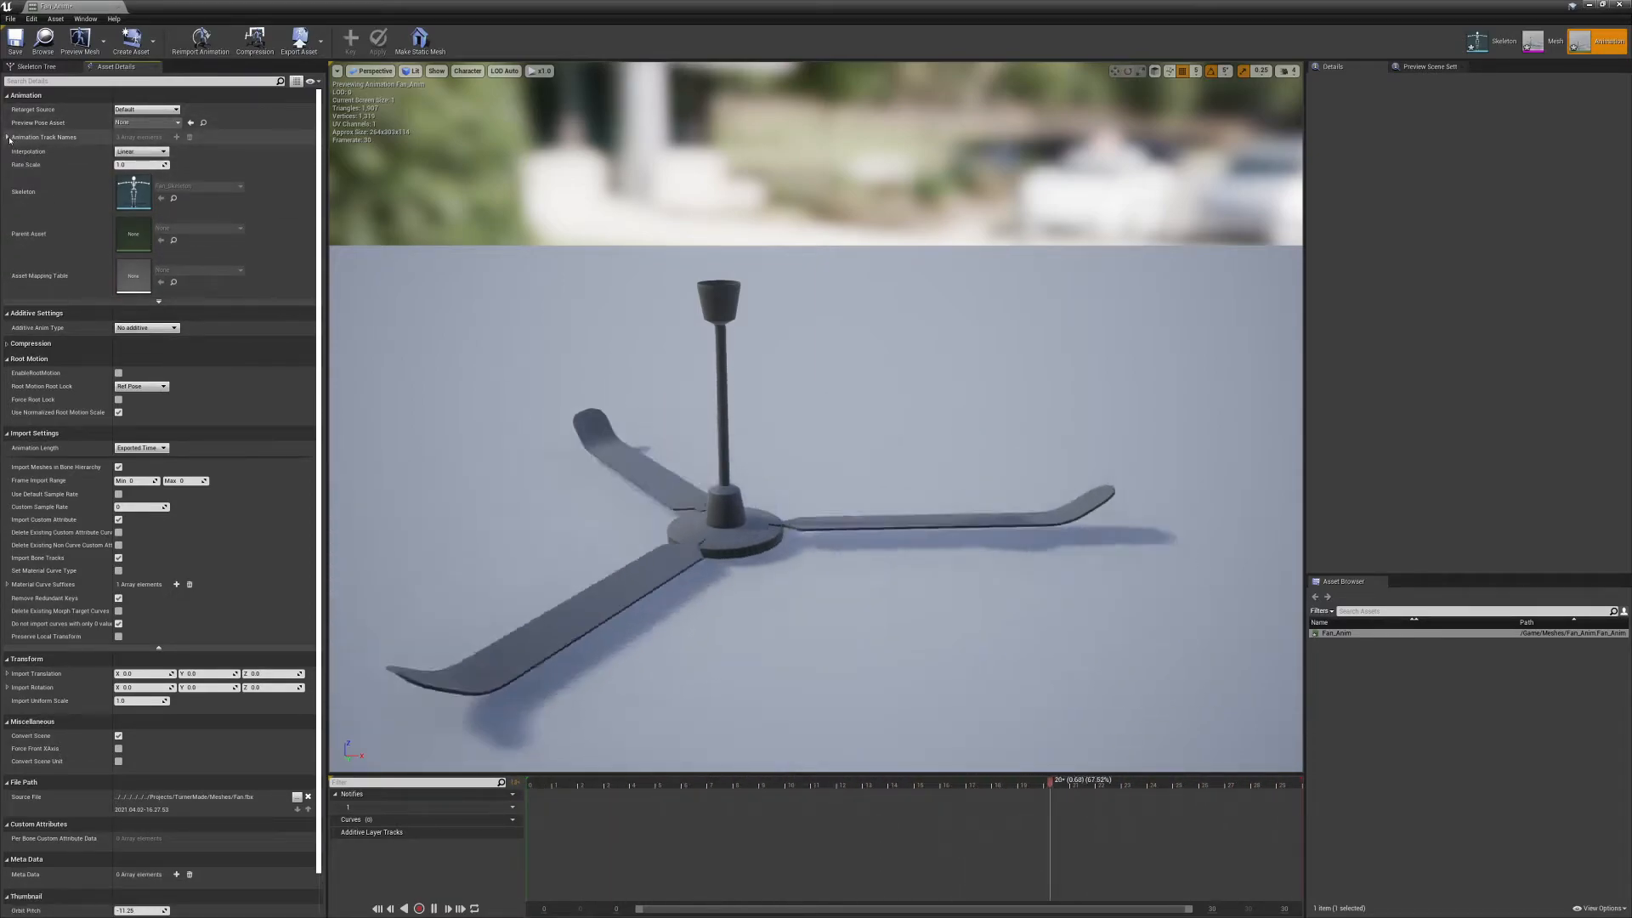
left_click(9, 137)
left_click(9, 137)
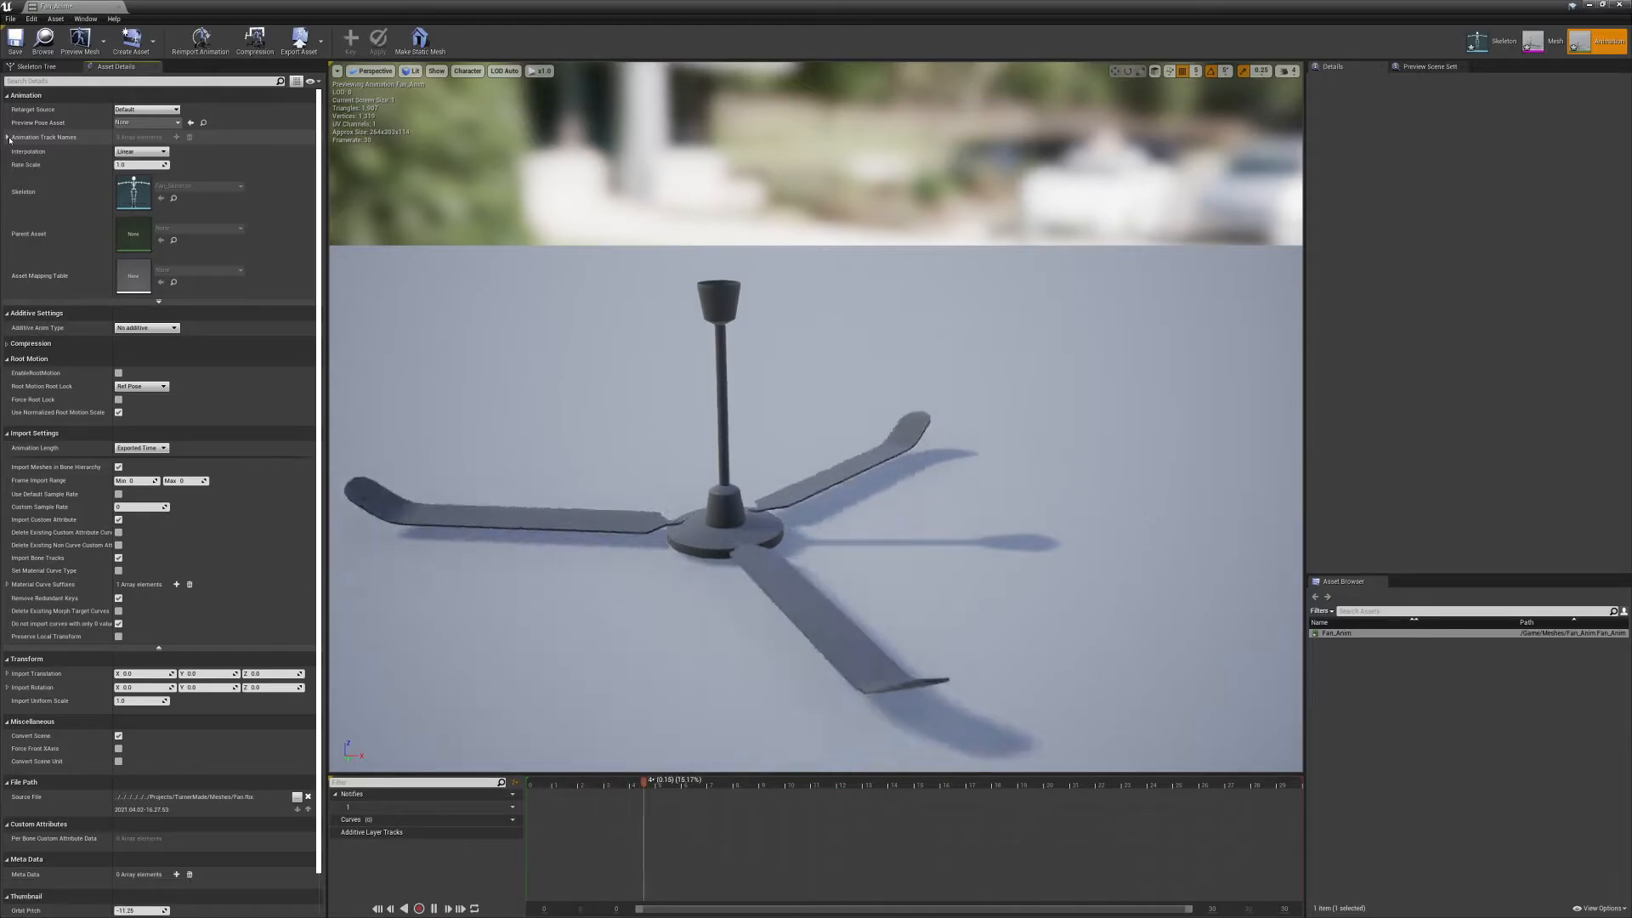
left_click(136, 165)
type("5")
key("Return")
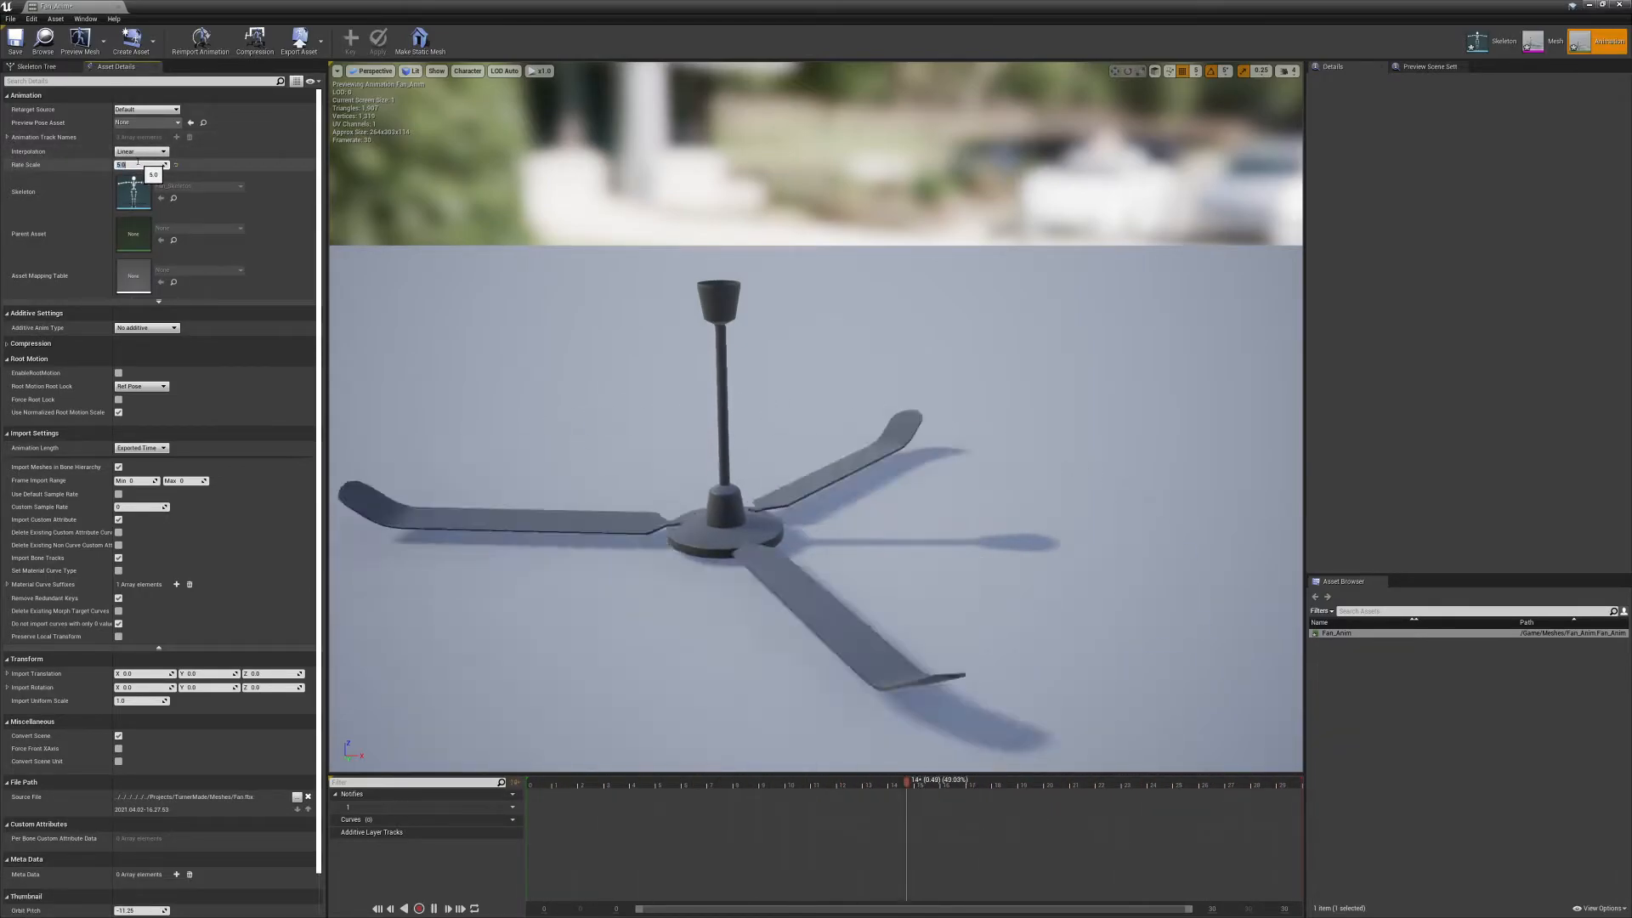
right_click_drag(730, 416, 739, 382)
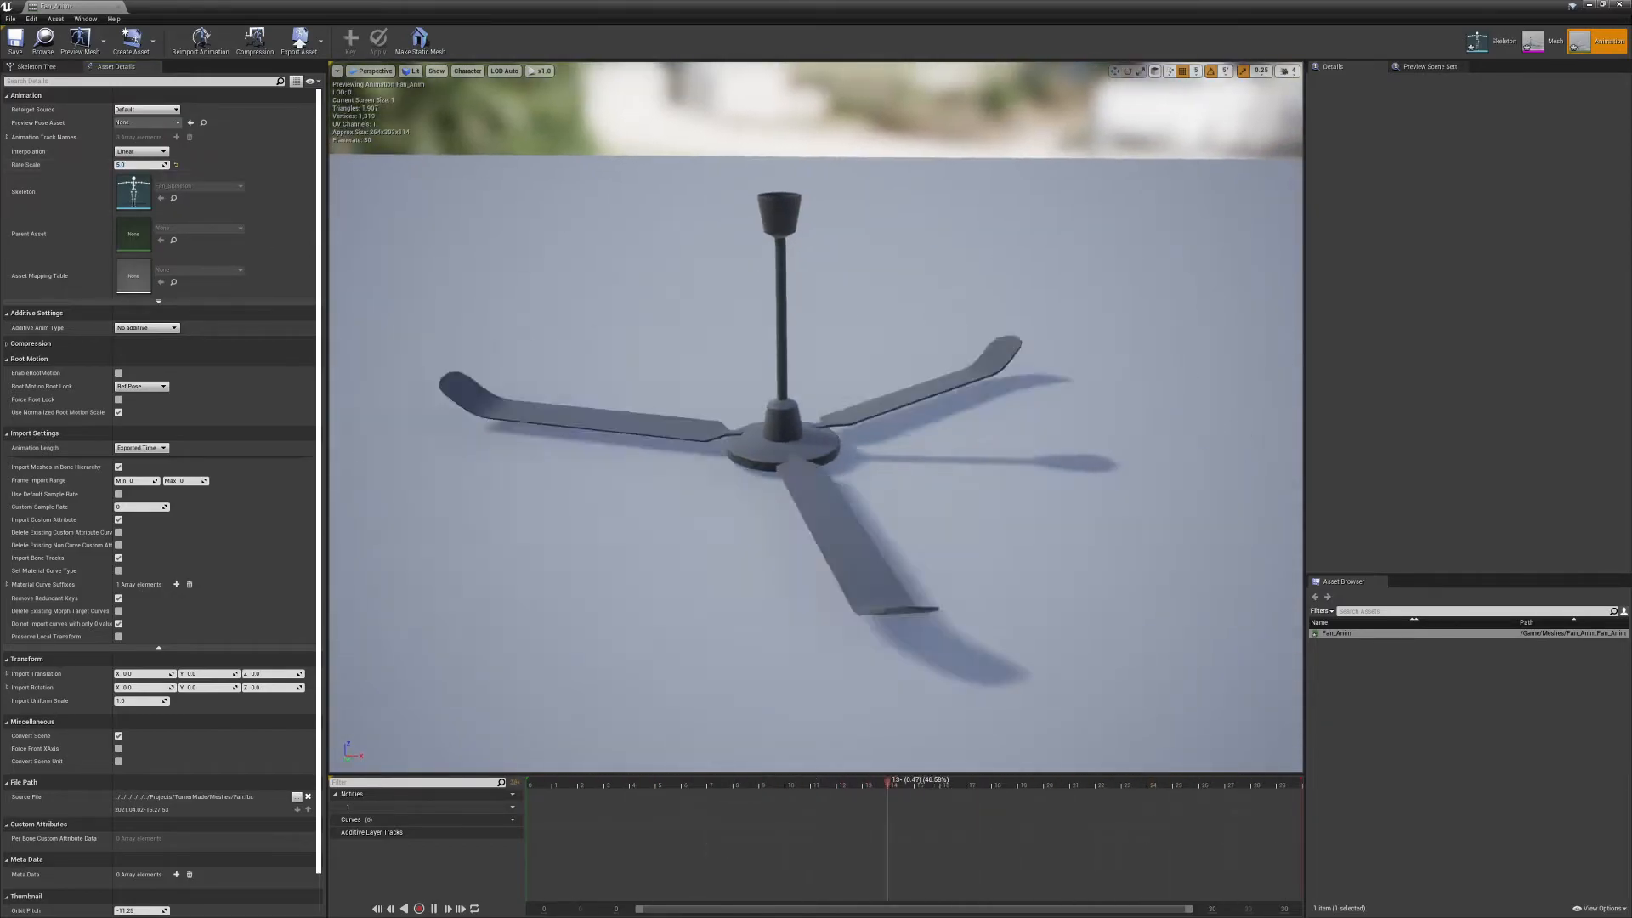
Try Rate Scale values of 50 and 150 for the animation, inspecting the spinning fan from several angles.
left_click(136, 167)
type("50")
key("Return")
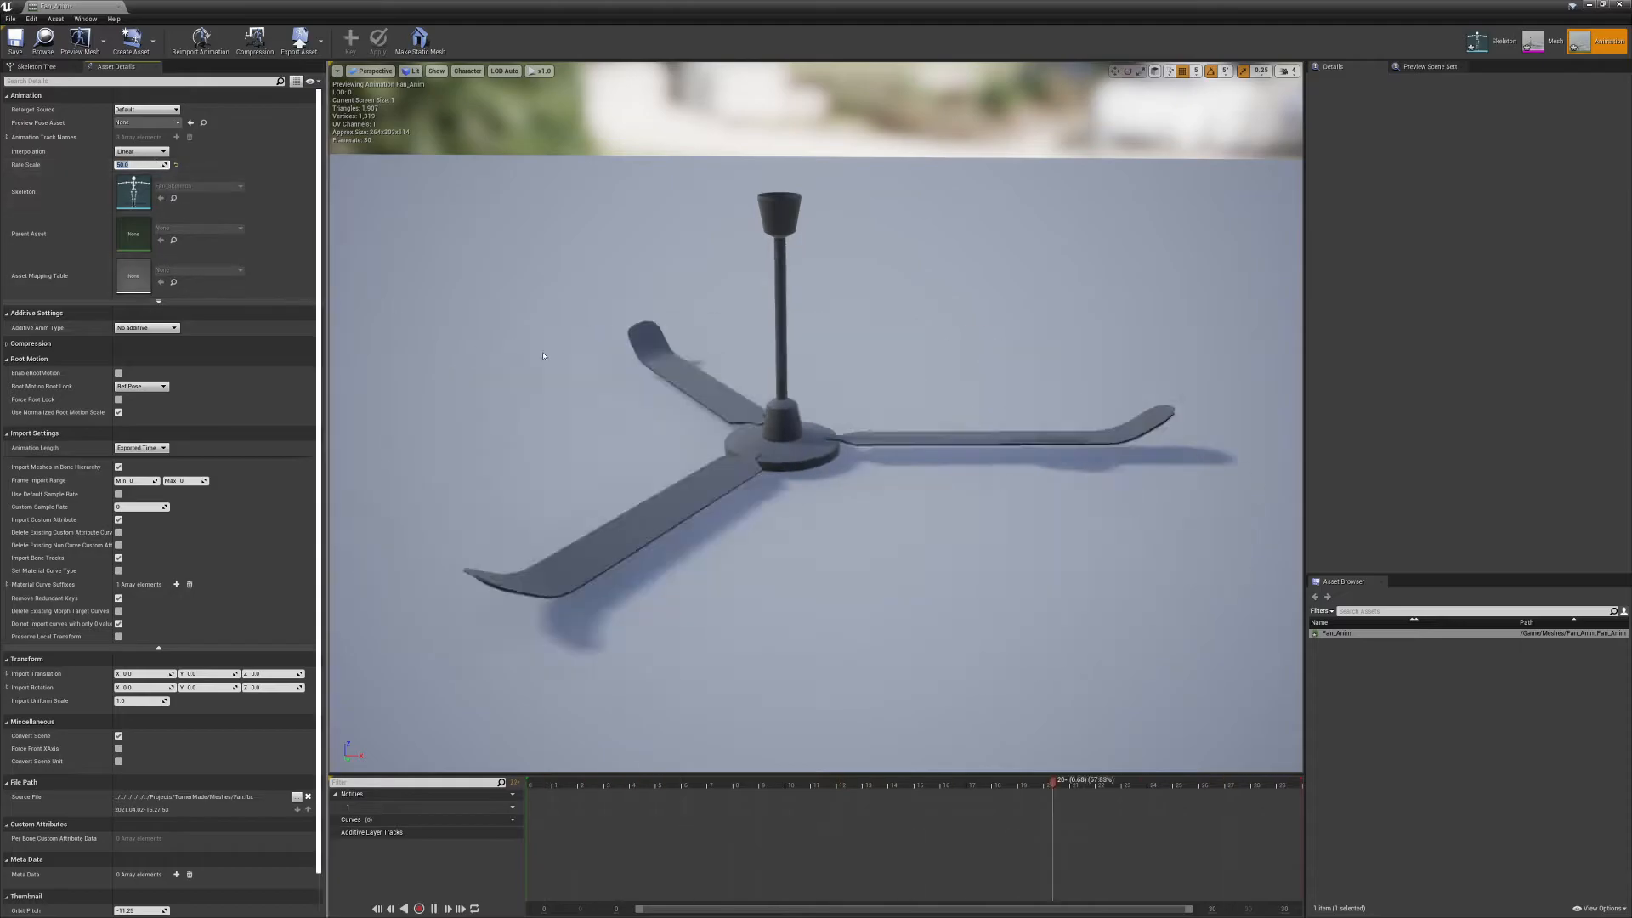
right_click_drag(736, 400, 712, 518)
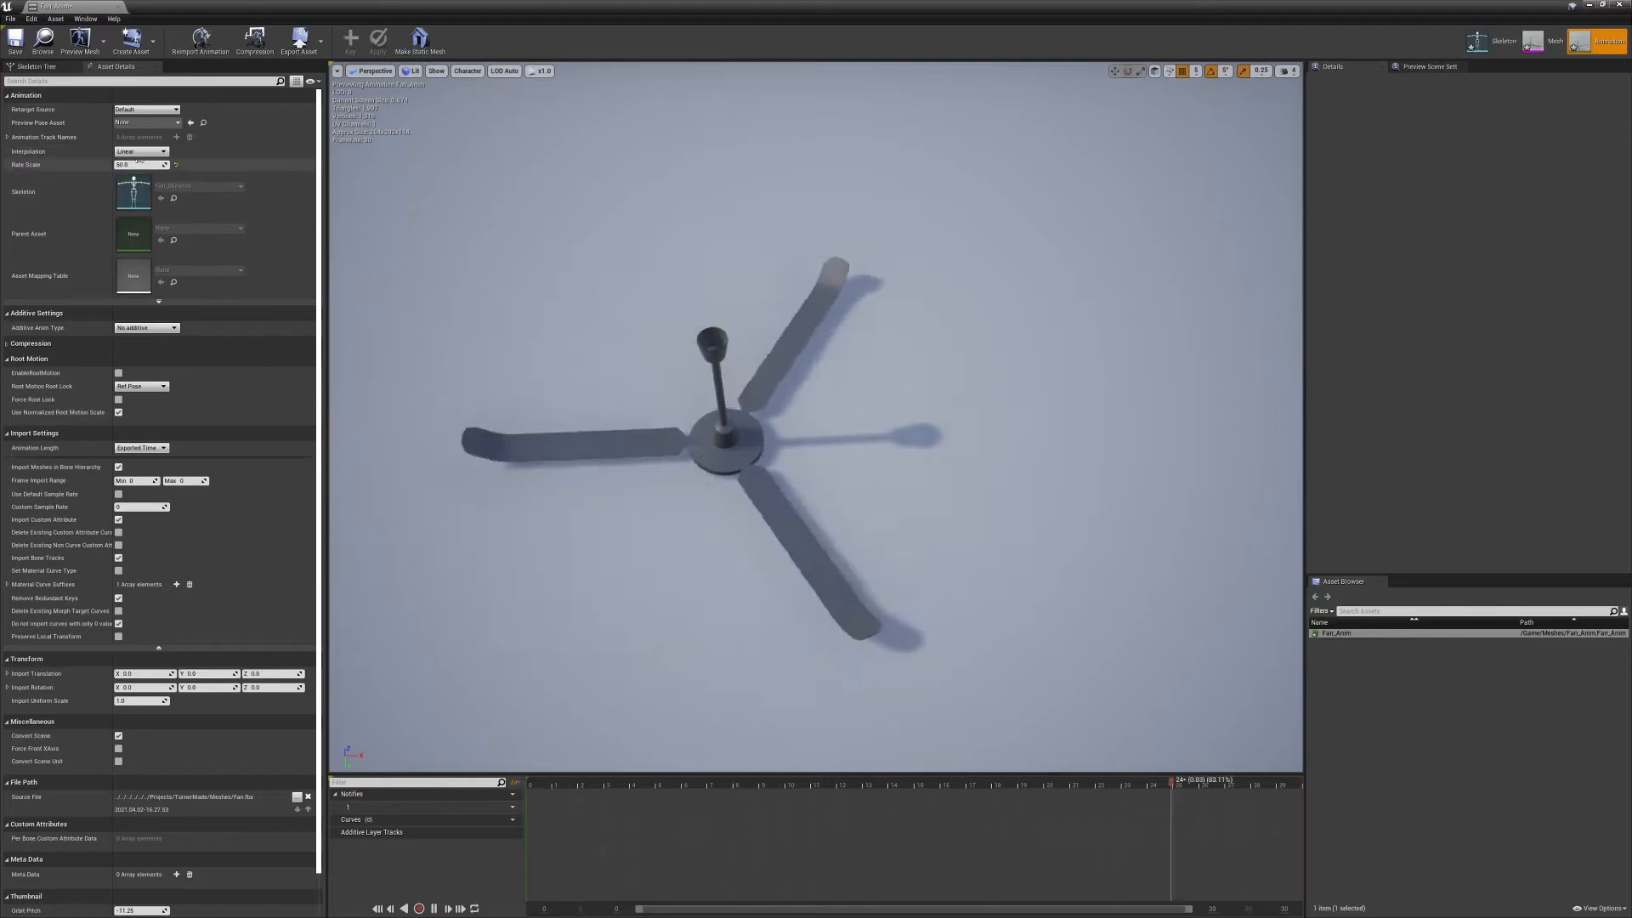
type("150")
key("Return")
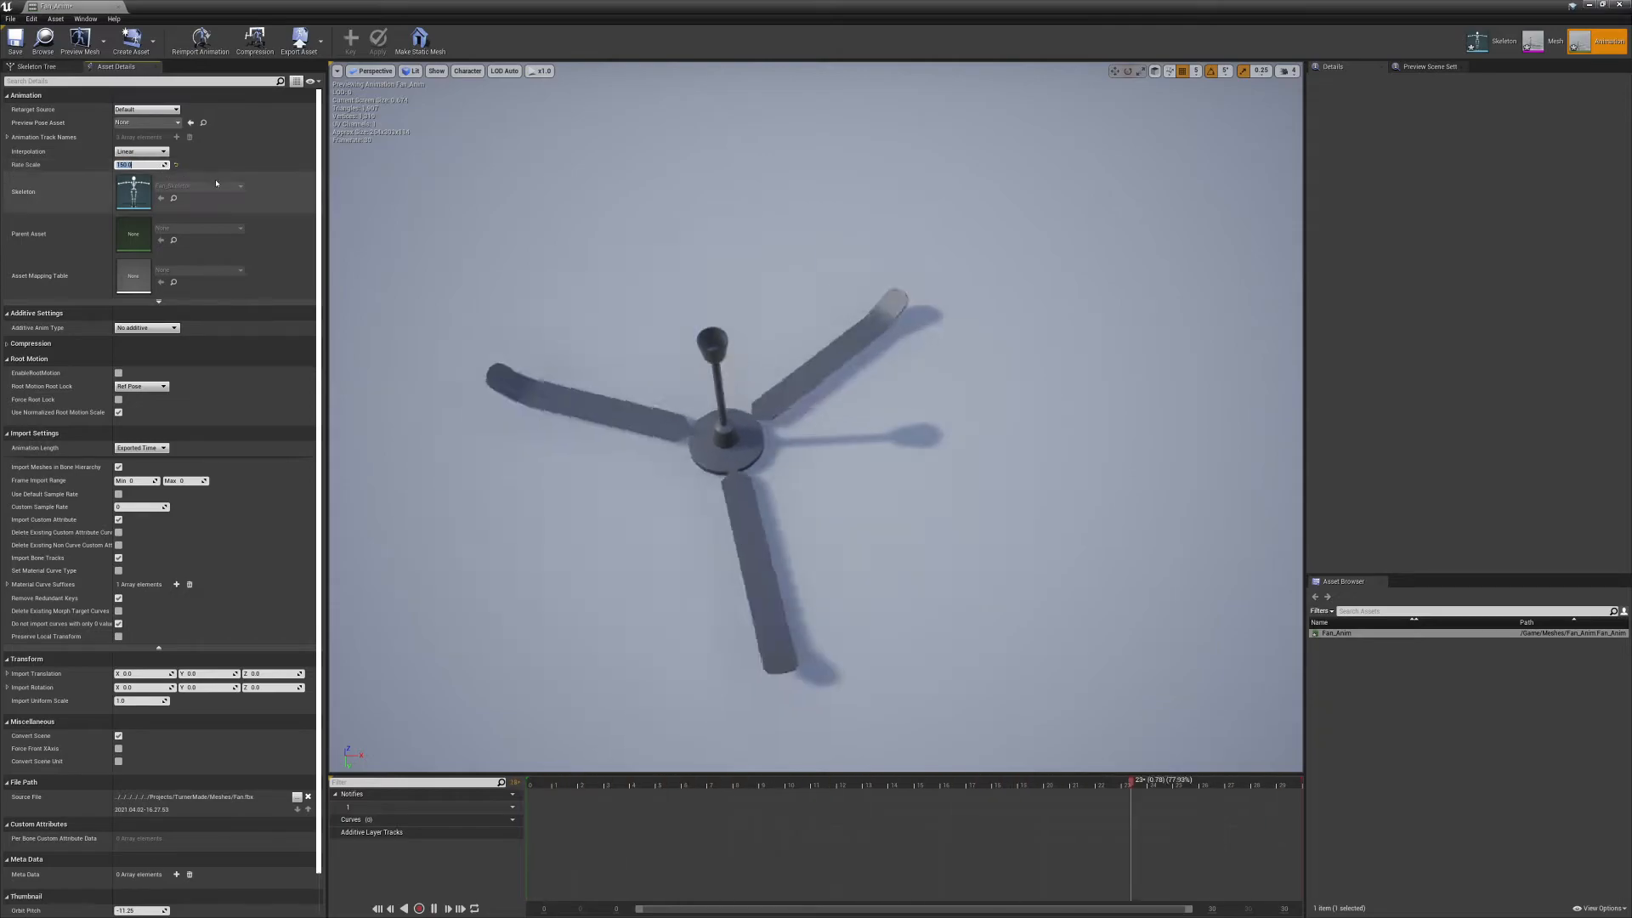
left_click(337, 70)
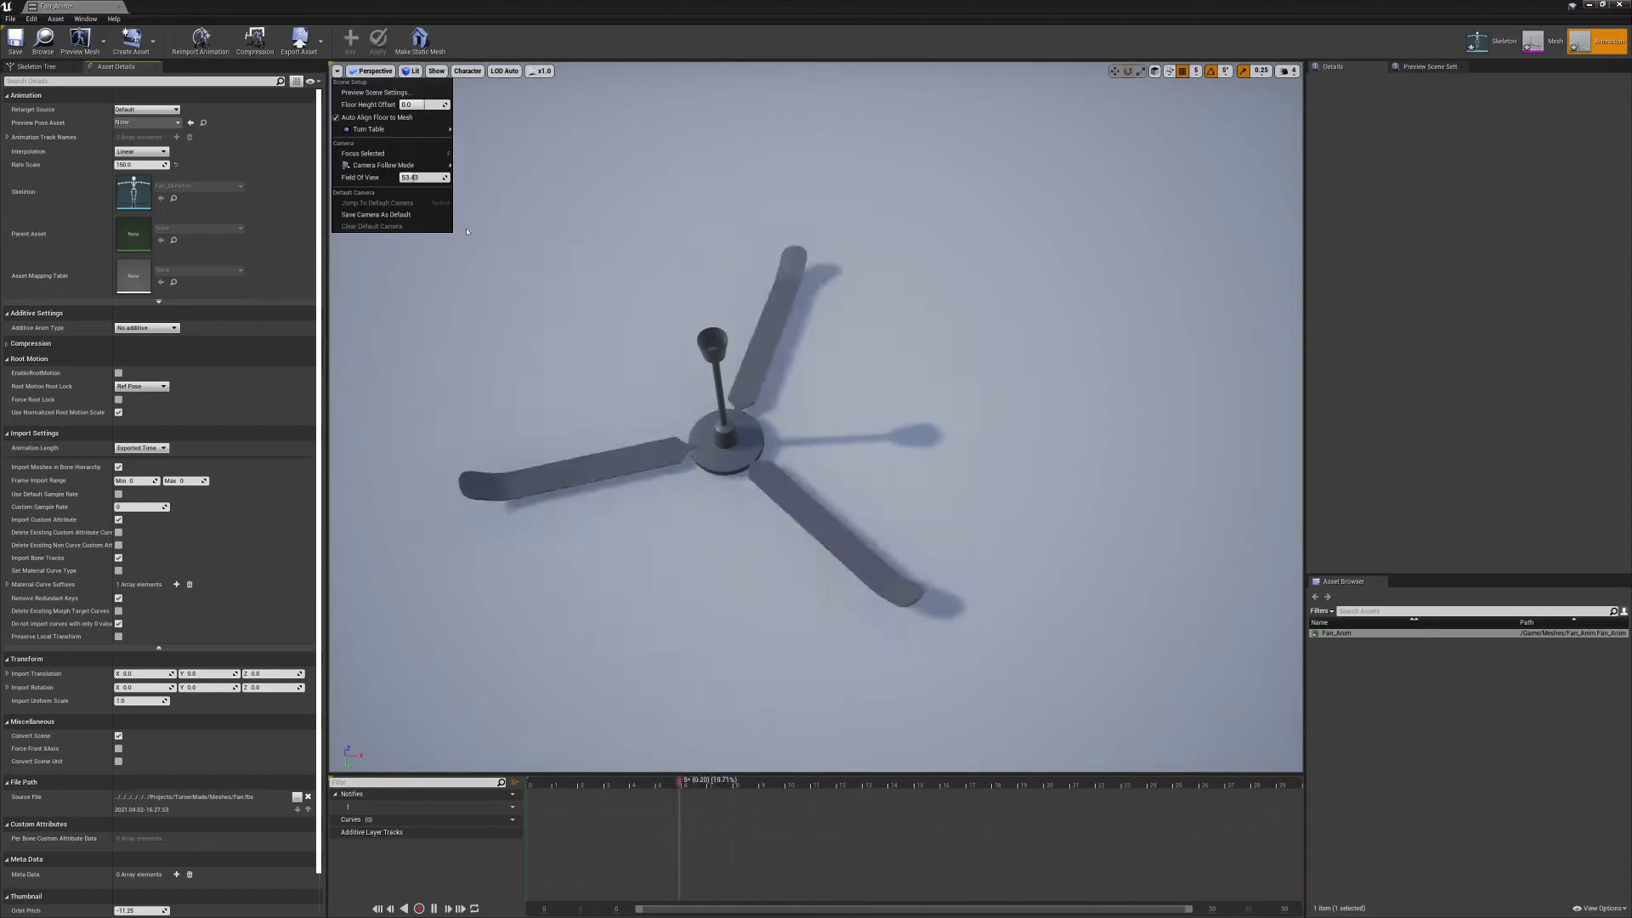
right_click_drag(620, 284, 886, 235)
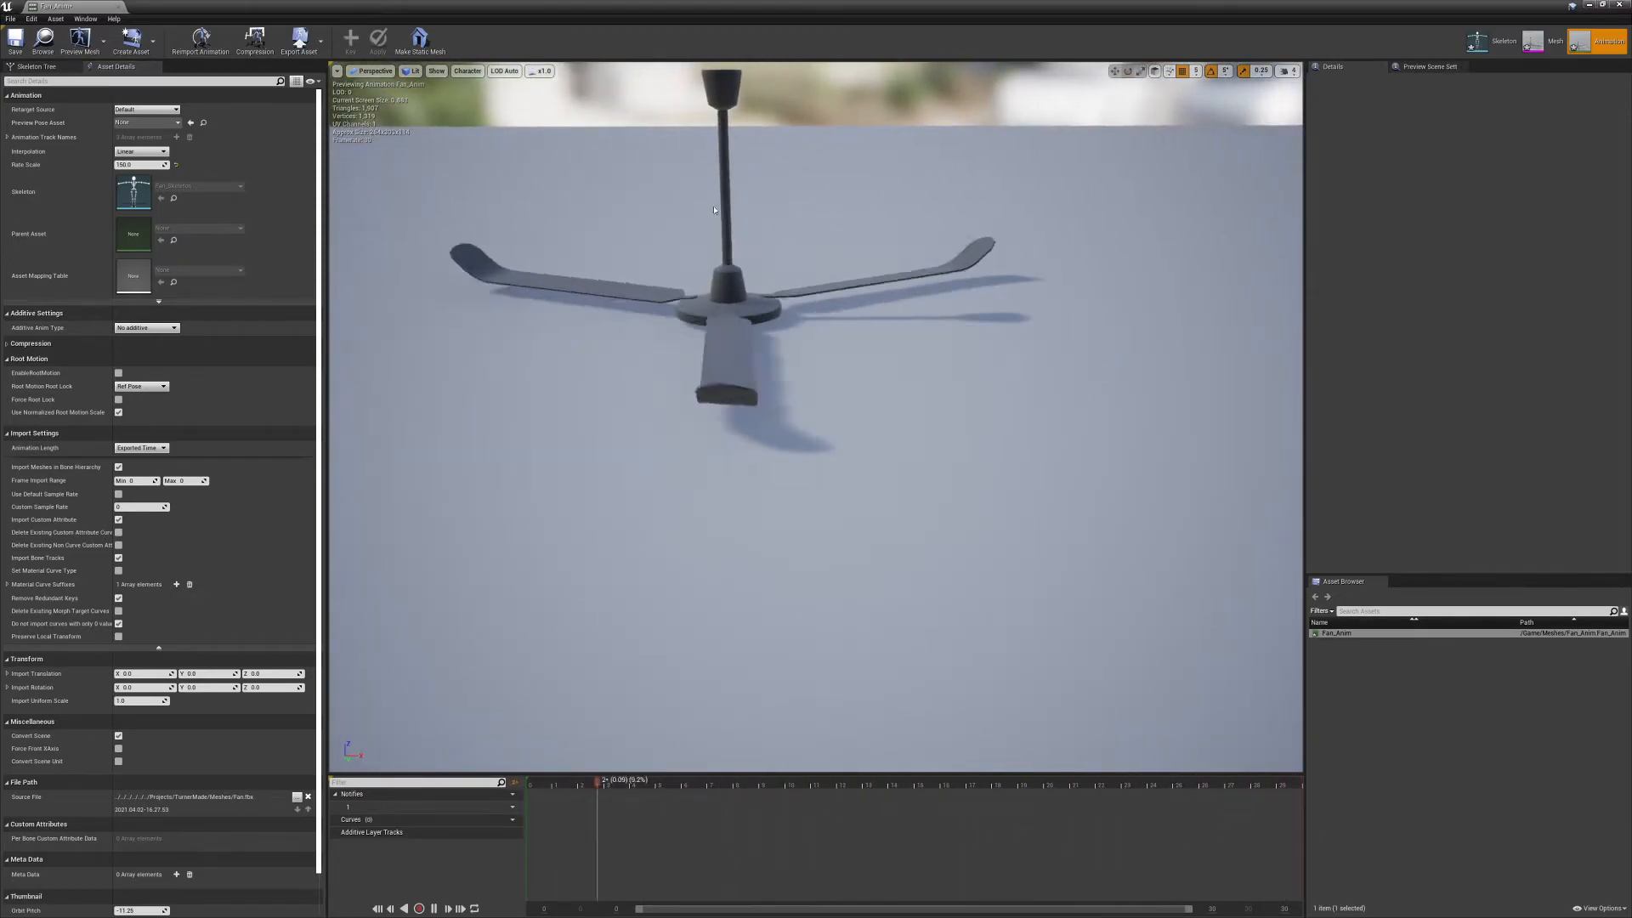
Try lower Rate Scale values for Fan_Anim, including 12, close its editor, and play-test the fan in the level.
left_click(146, 165)
type("52")
key("Return")
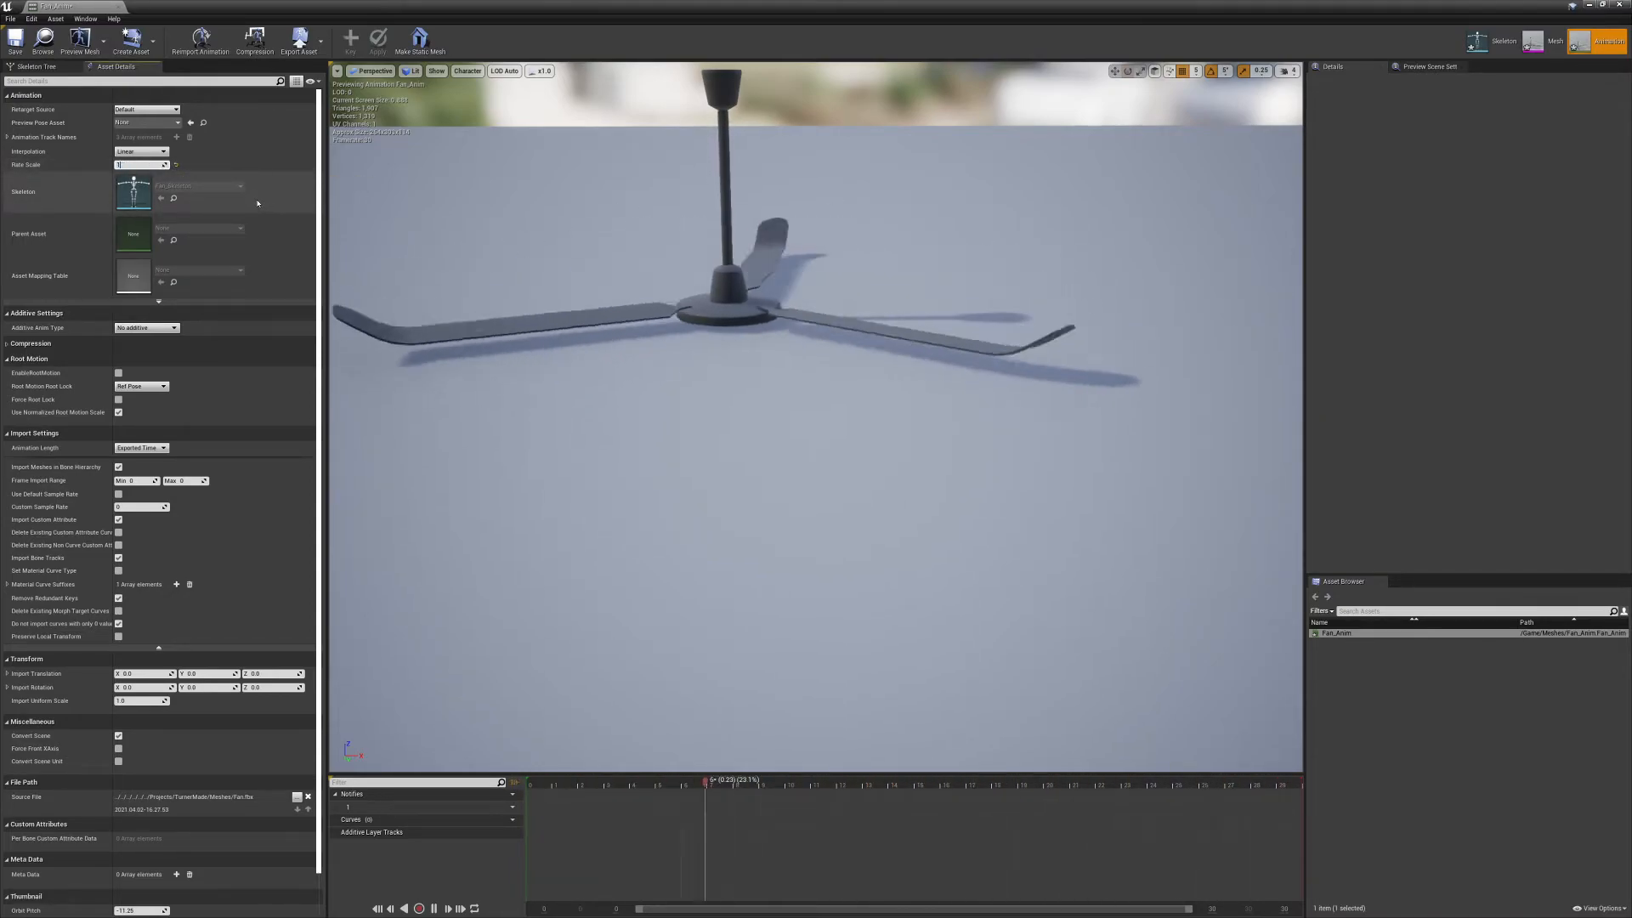
mouse_move(798, 311)
right_mouse_down()
mouse_move(798, 425)
mouse_move(798, 289)
mouse_move(798, 311)
right_mouse_up()
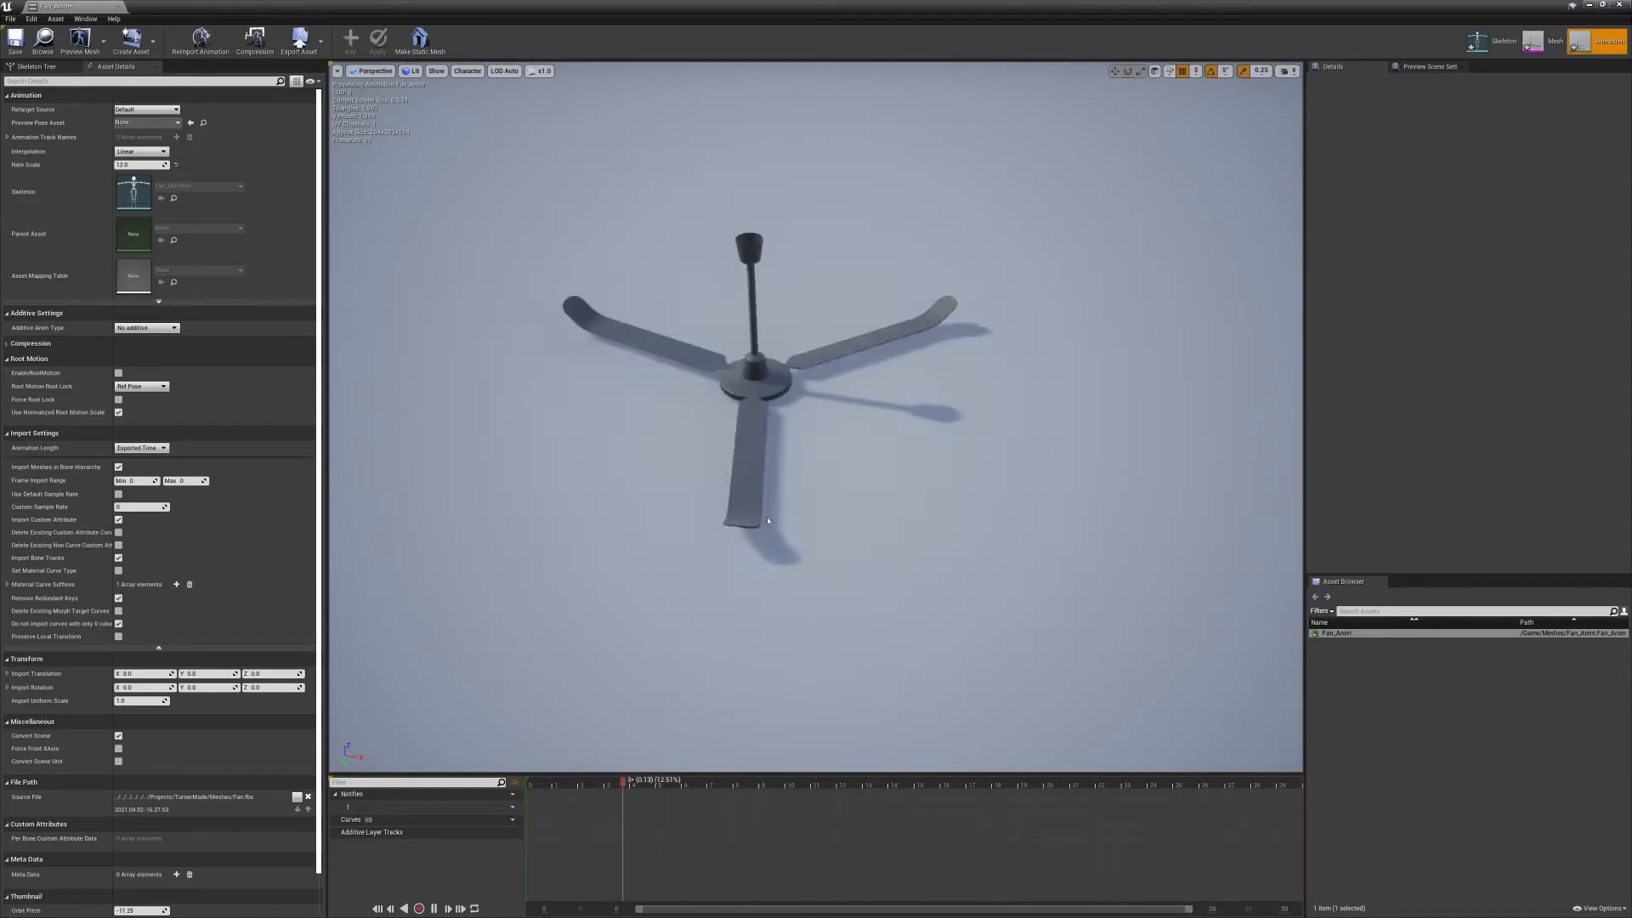
left_click_drag(138, 165, 111, 165)
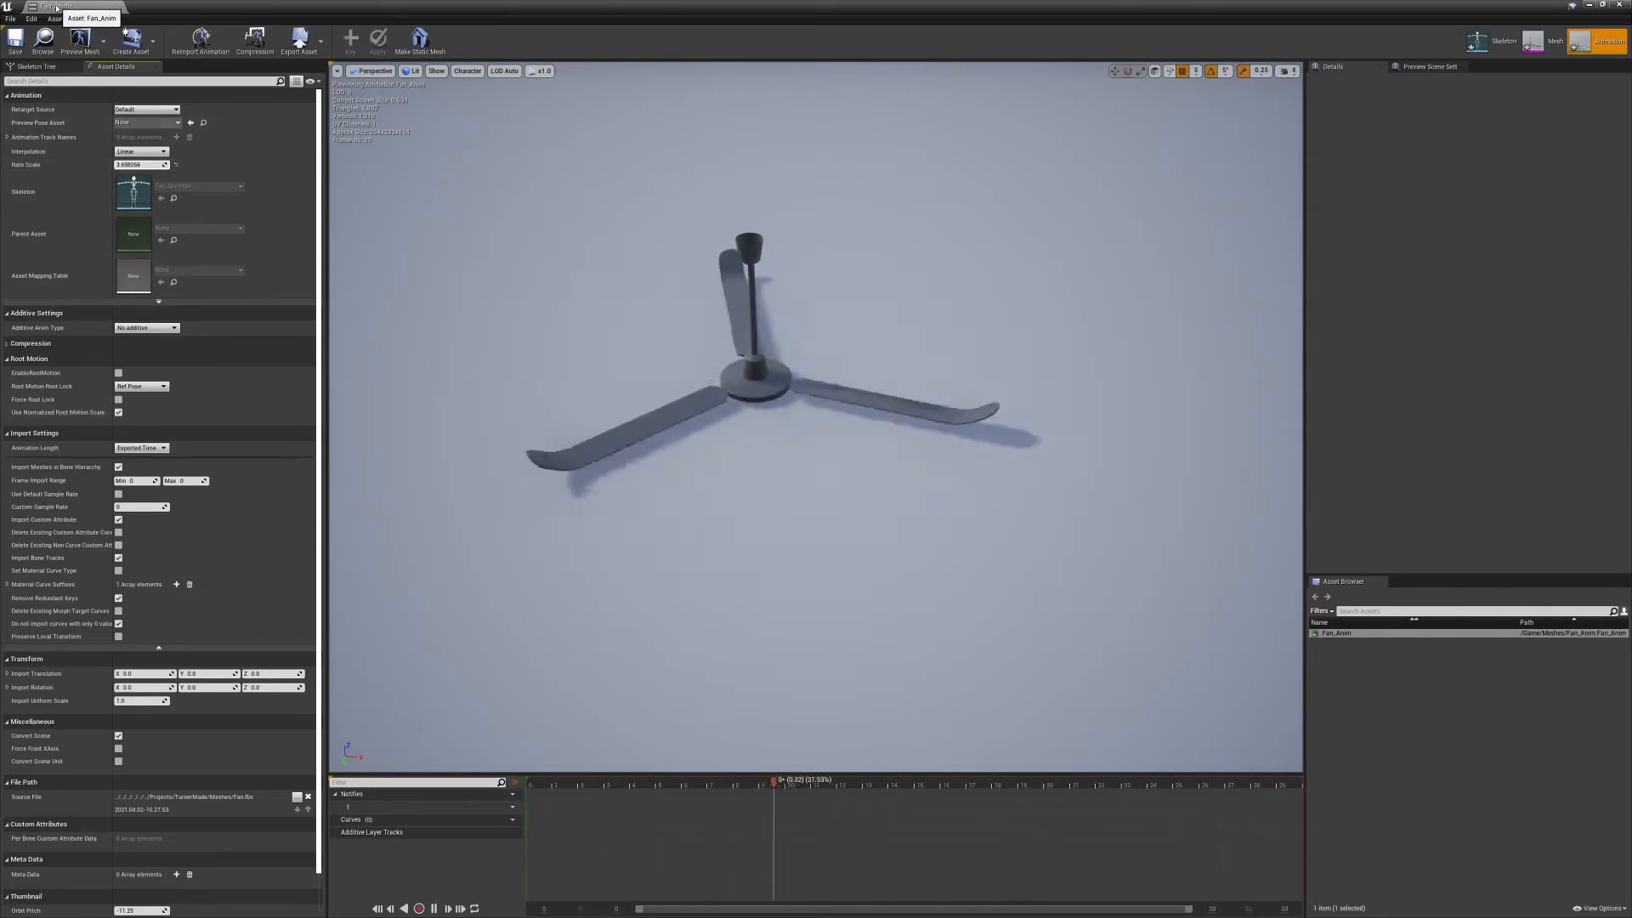
left_click(119, 7)
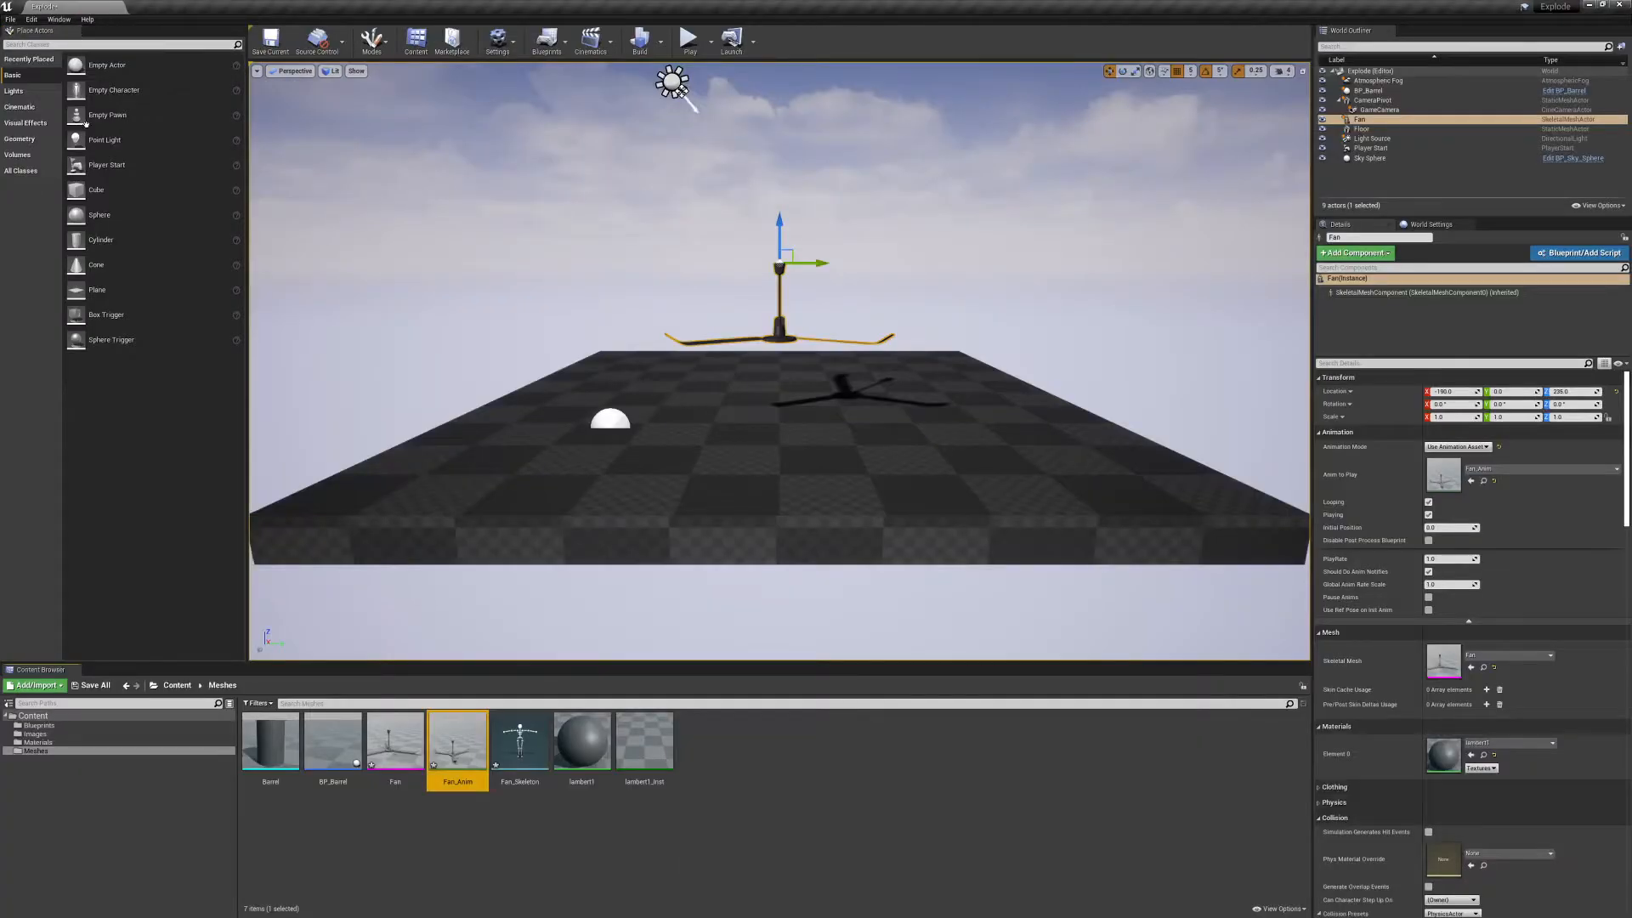
left_click(689, 41)
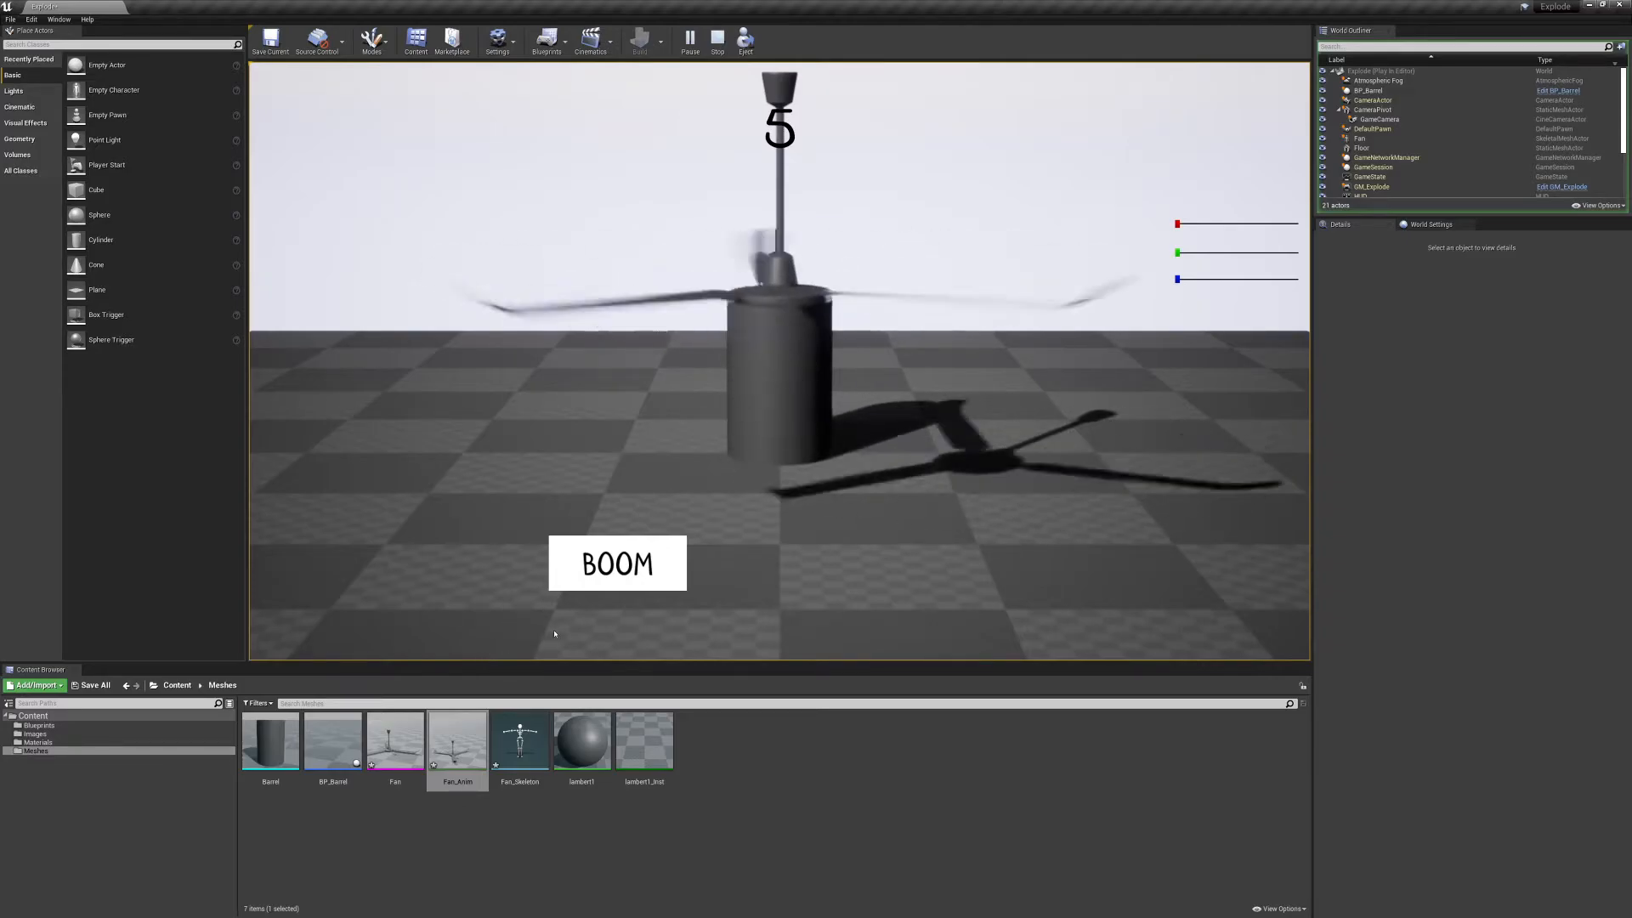
key("Escape")
Reopen Fan_Anim, set its Rate Scale to 25, save it, and play-test the fan in the level.
double_click(456, 739)
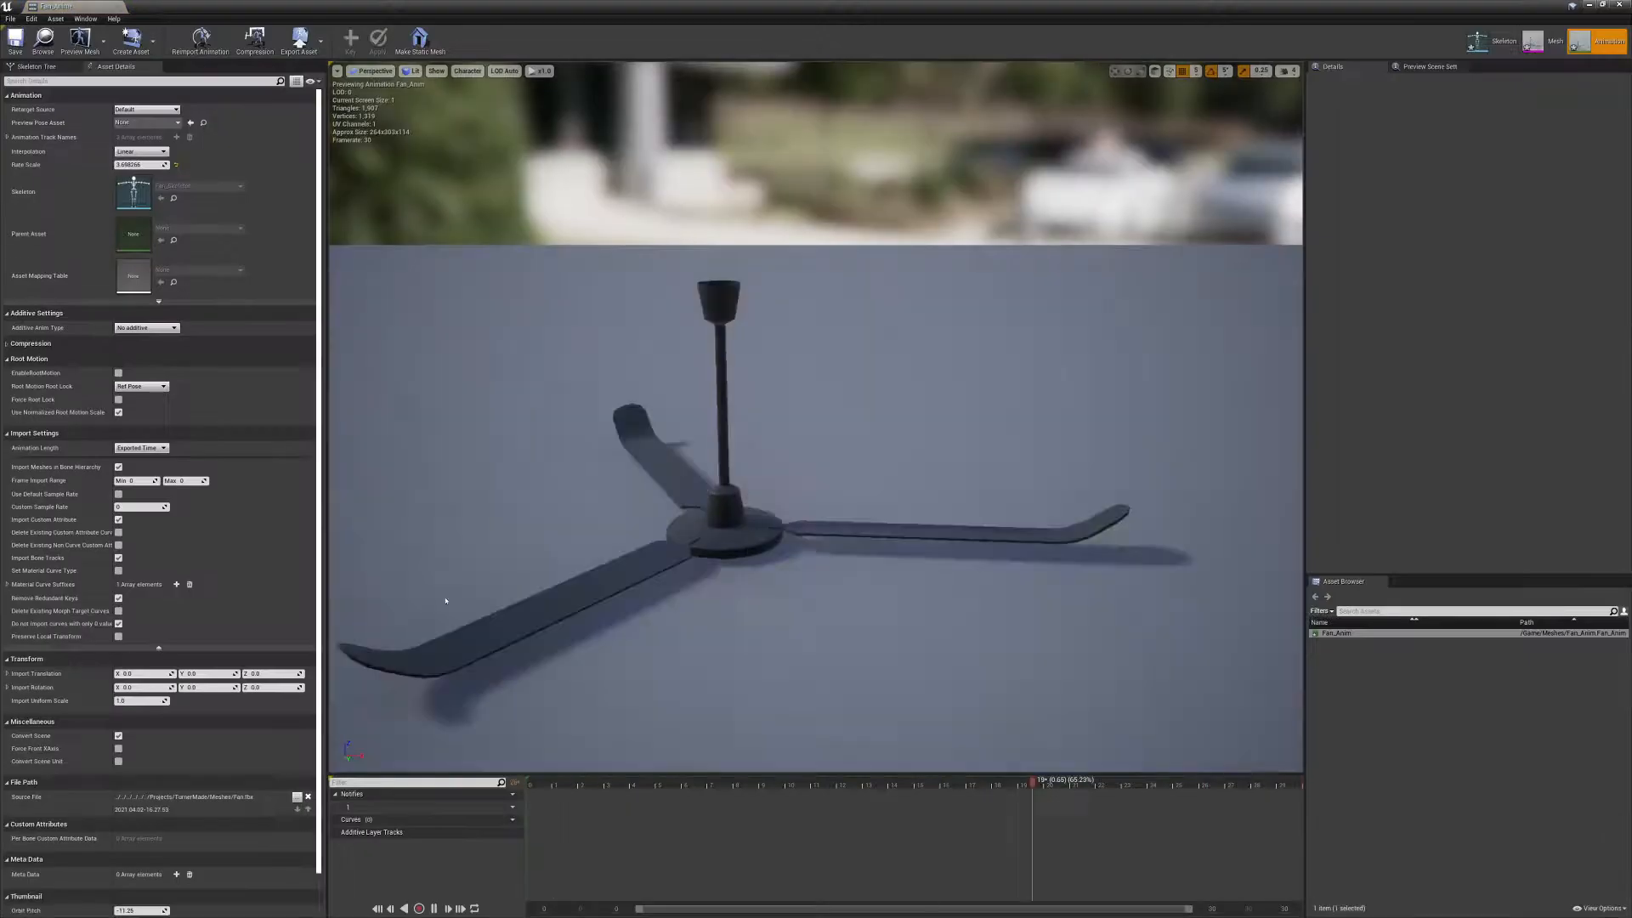
left_click(136, 164)
type("25")
key("Return")
left_click(14, 40)
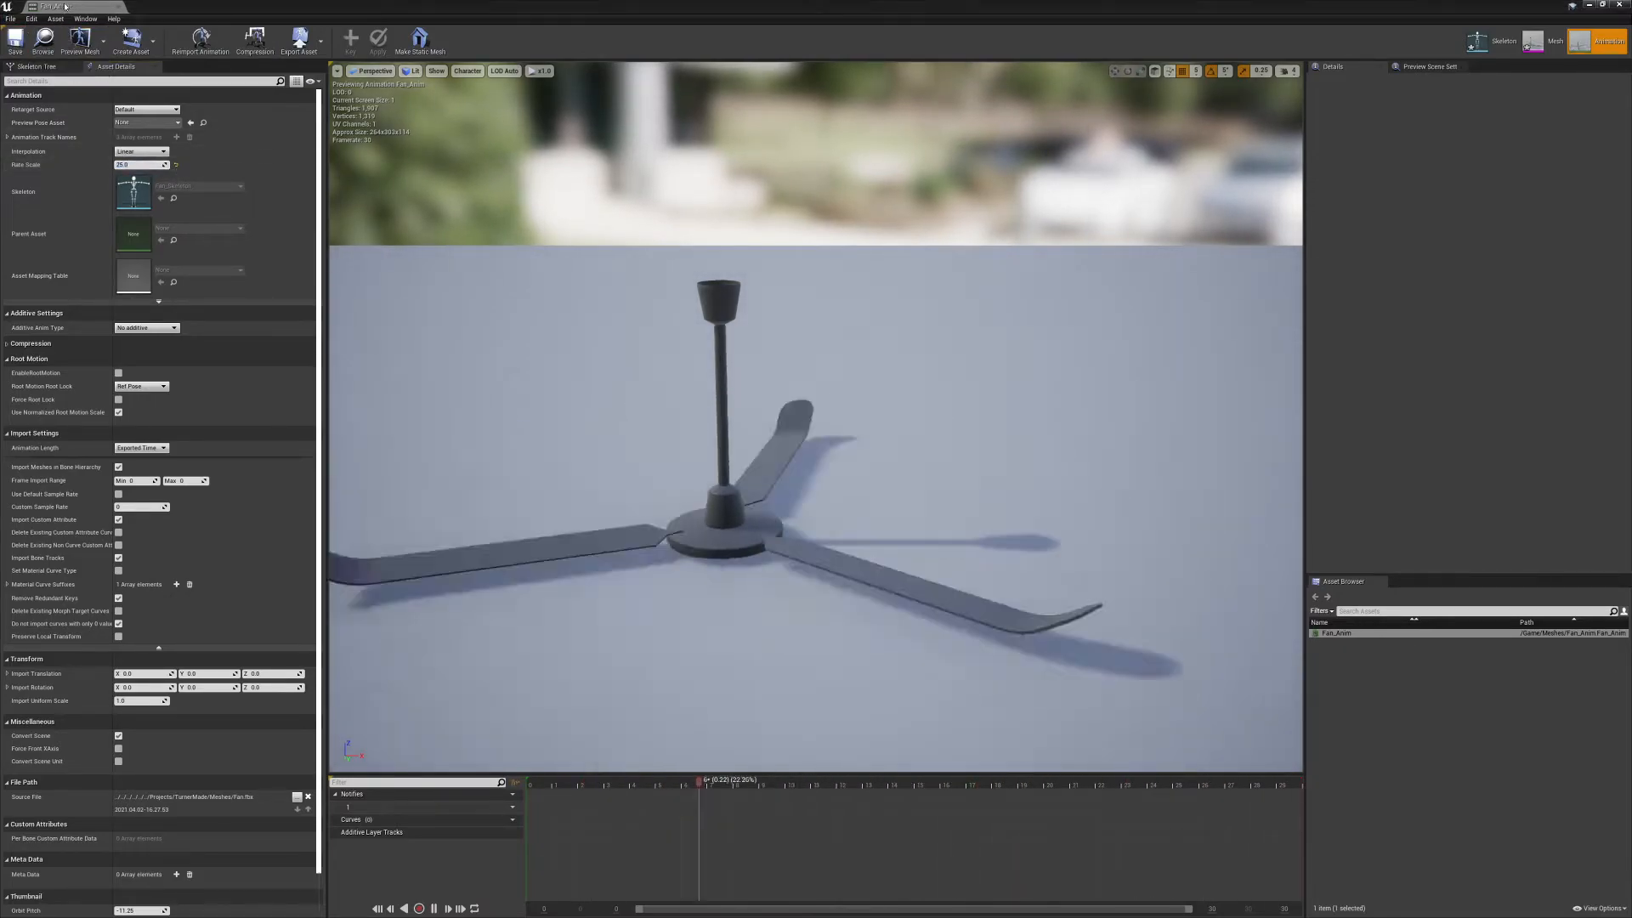
left_click(118, 6)
left_click(690, 38)
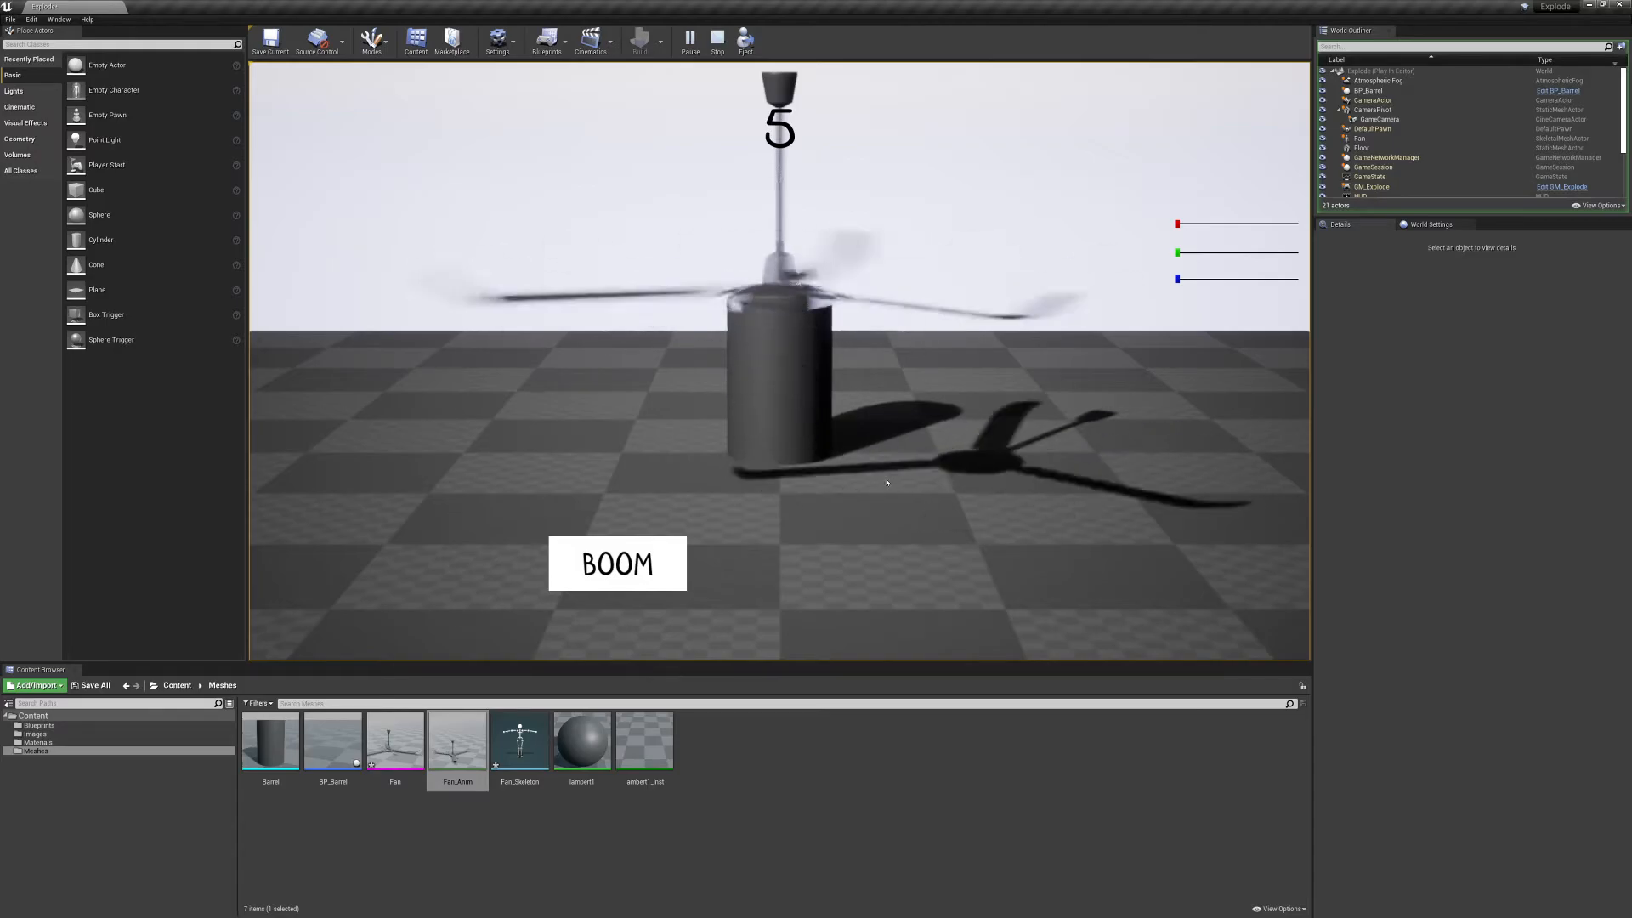
key("Escape")
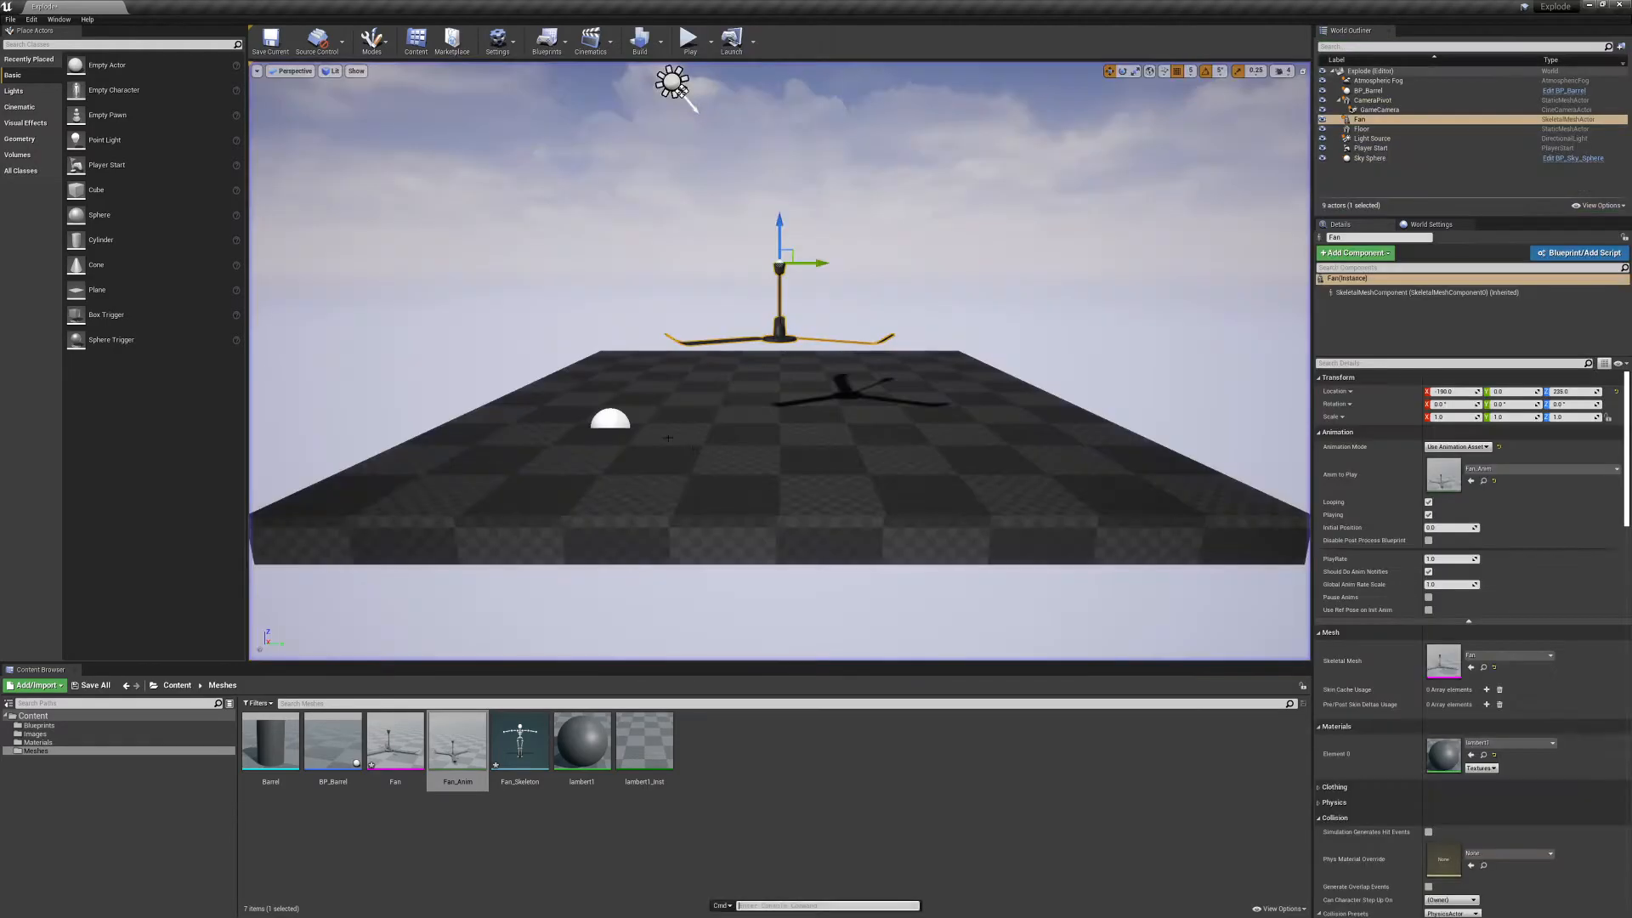
Reopen Fan_Anim, try Rate Scale values of 1.5, 2 and 3, and settle on 2.5.
double_click(457, 740)
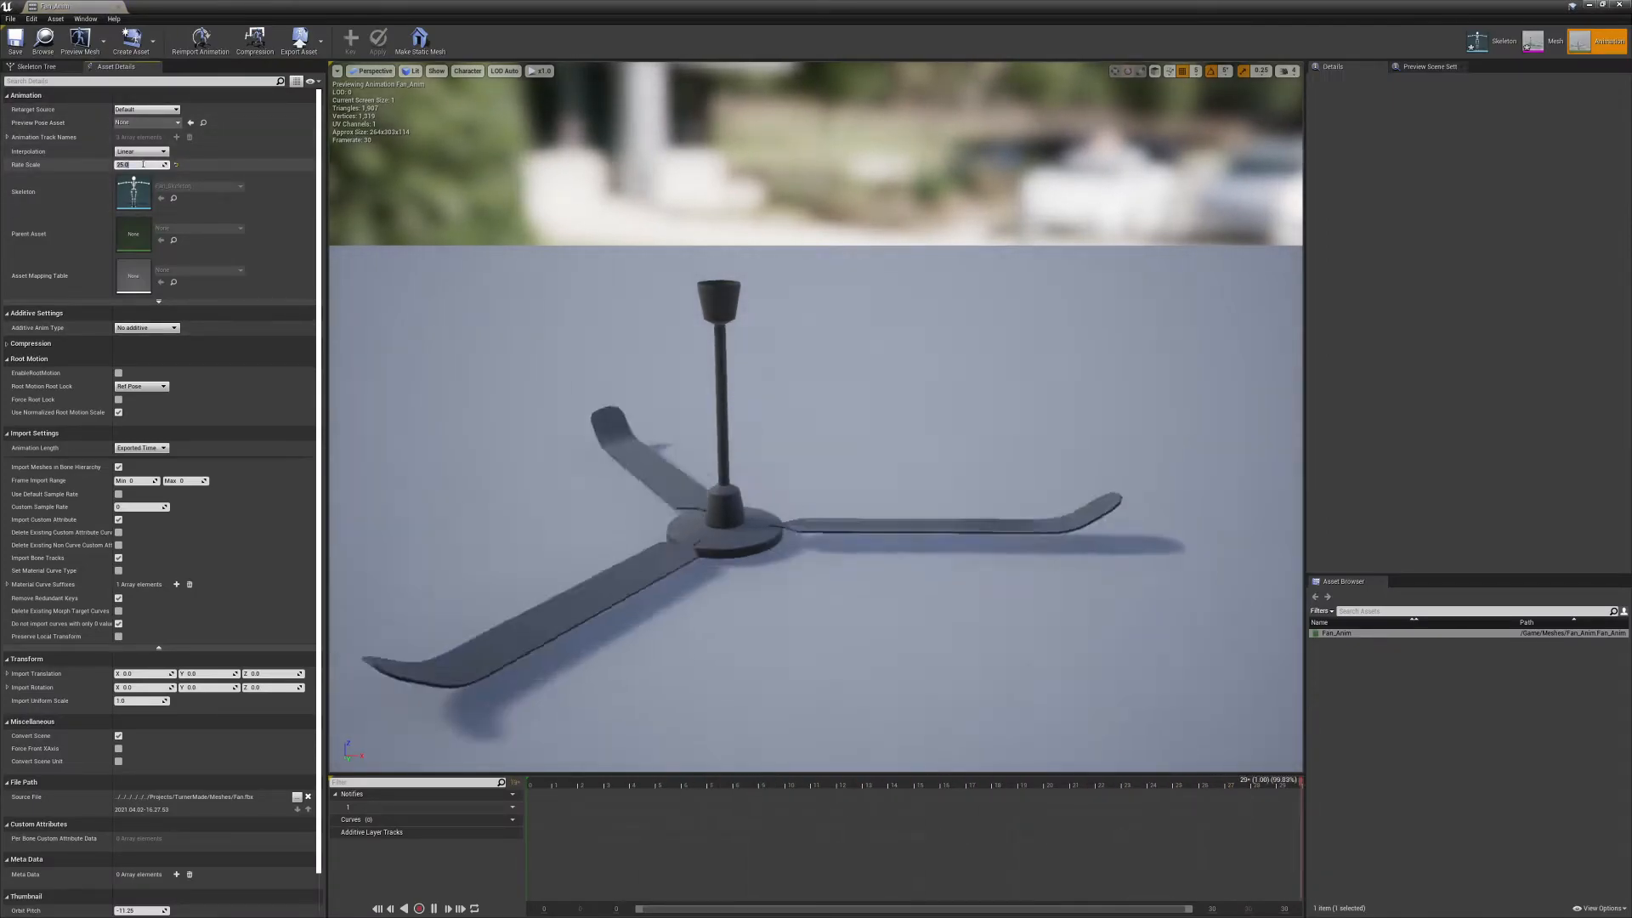
type("1.5")
key("Return")
right_click_drag(816, 417, 795, 446)
left_click(150, 164)
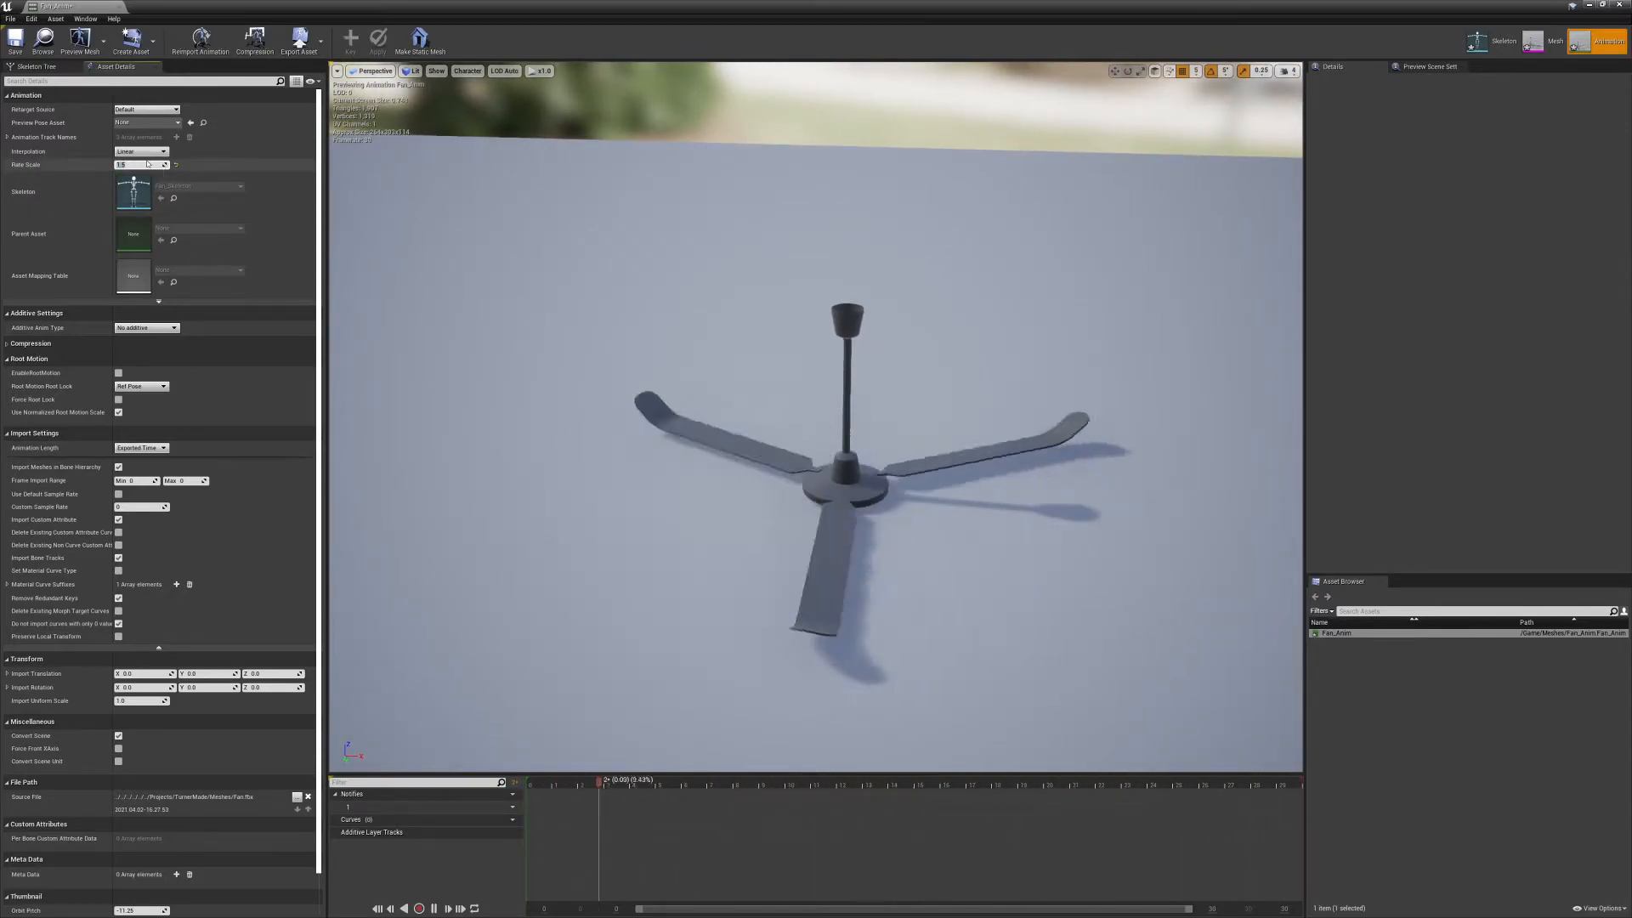
type("2")
key("Return")
type("3")
key("Return")
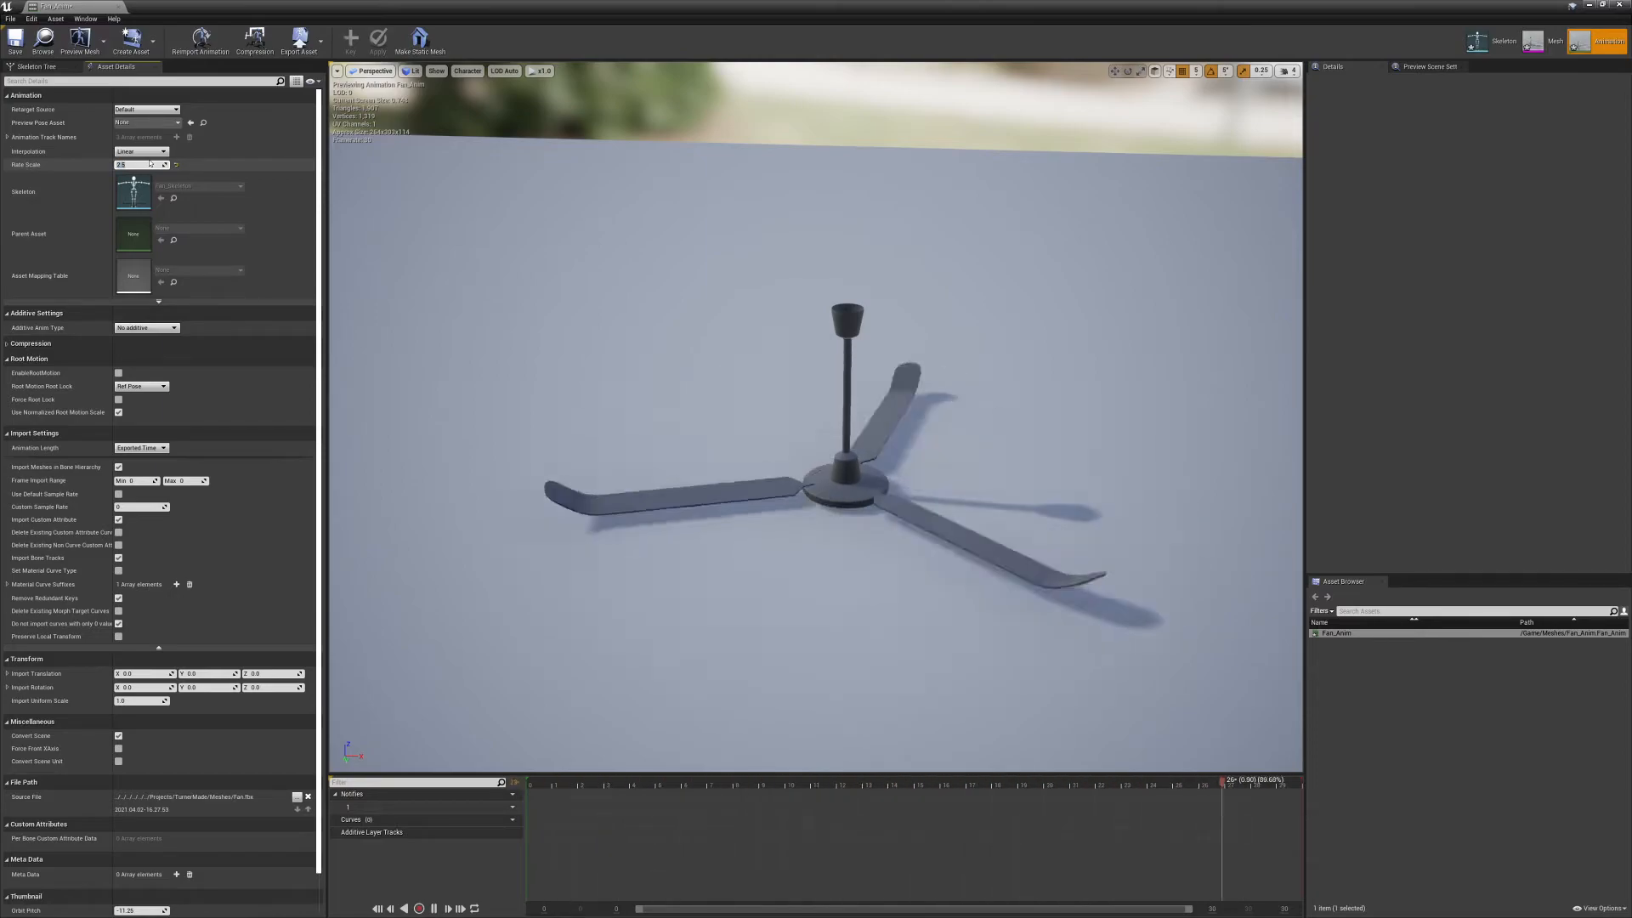
type("2.5")
key("Return")
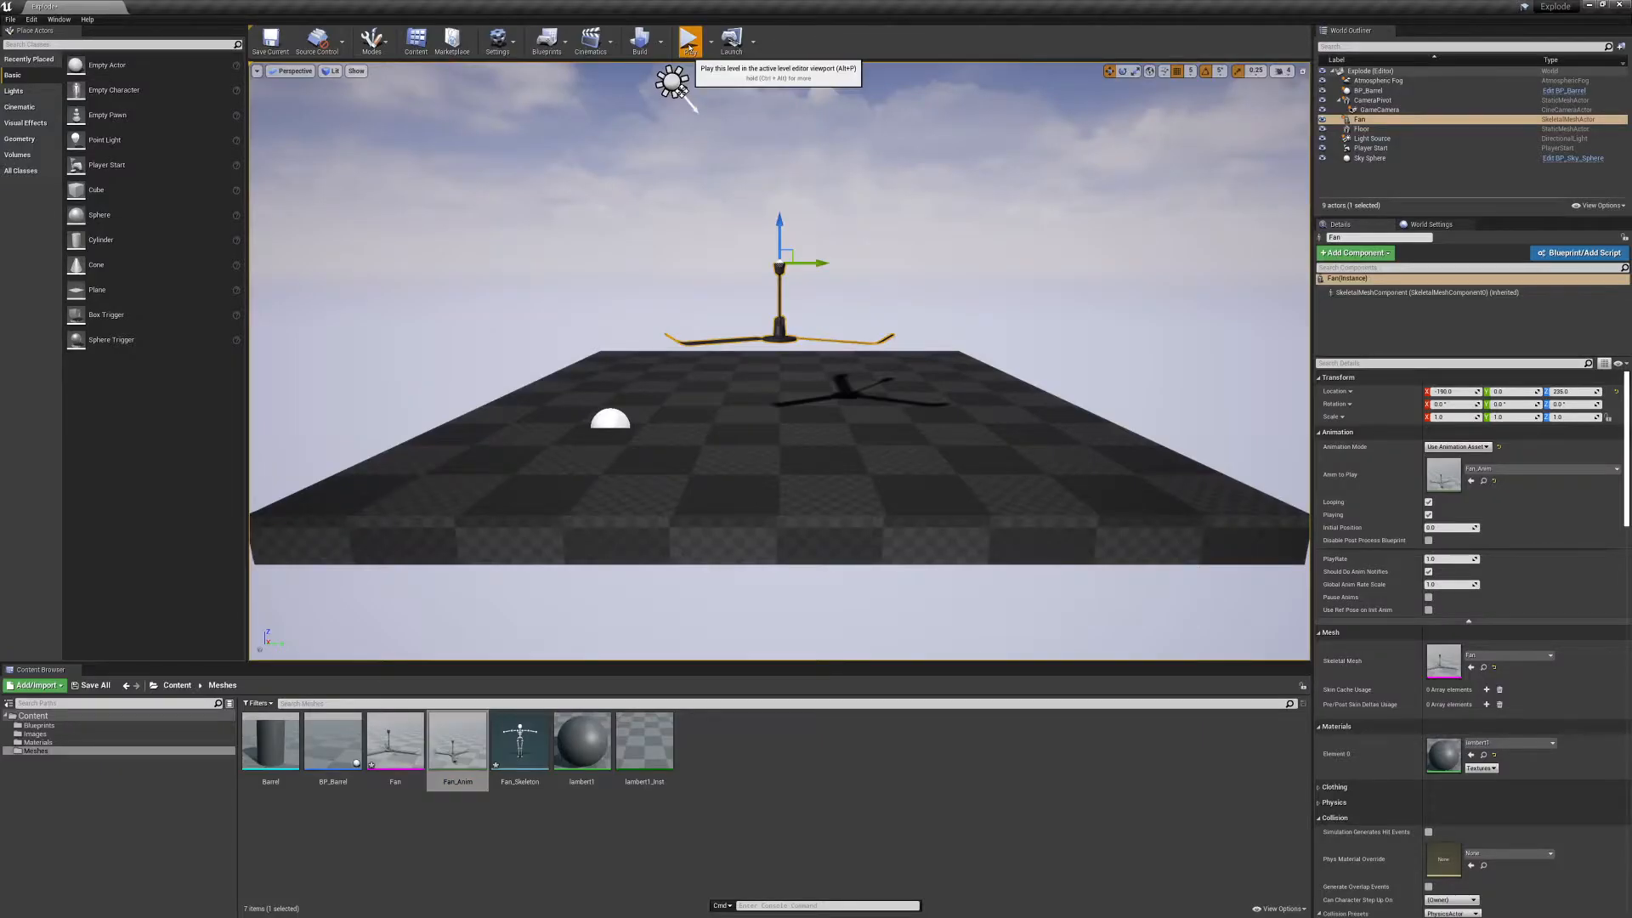
Play-test the fan in the level, stop the session, and raise the fan to a Z location of about 400.
left_click(688, 43)
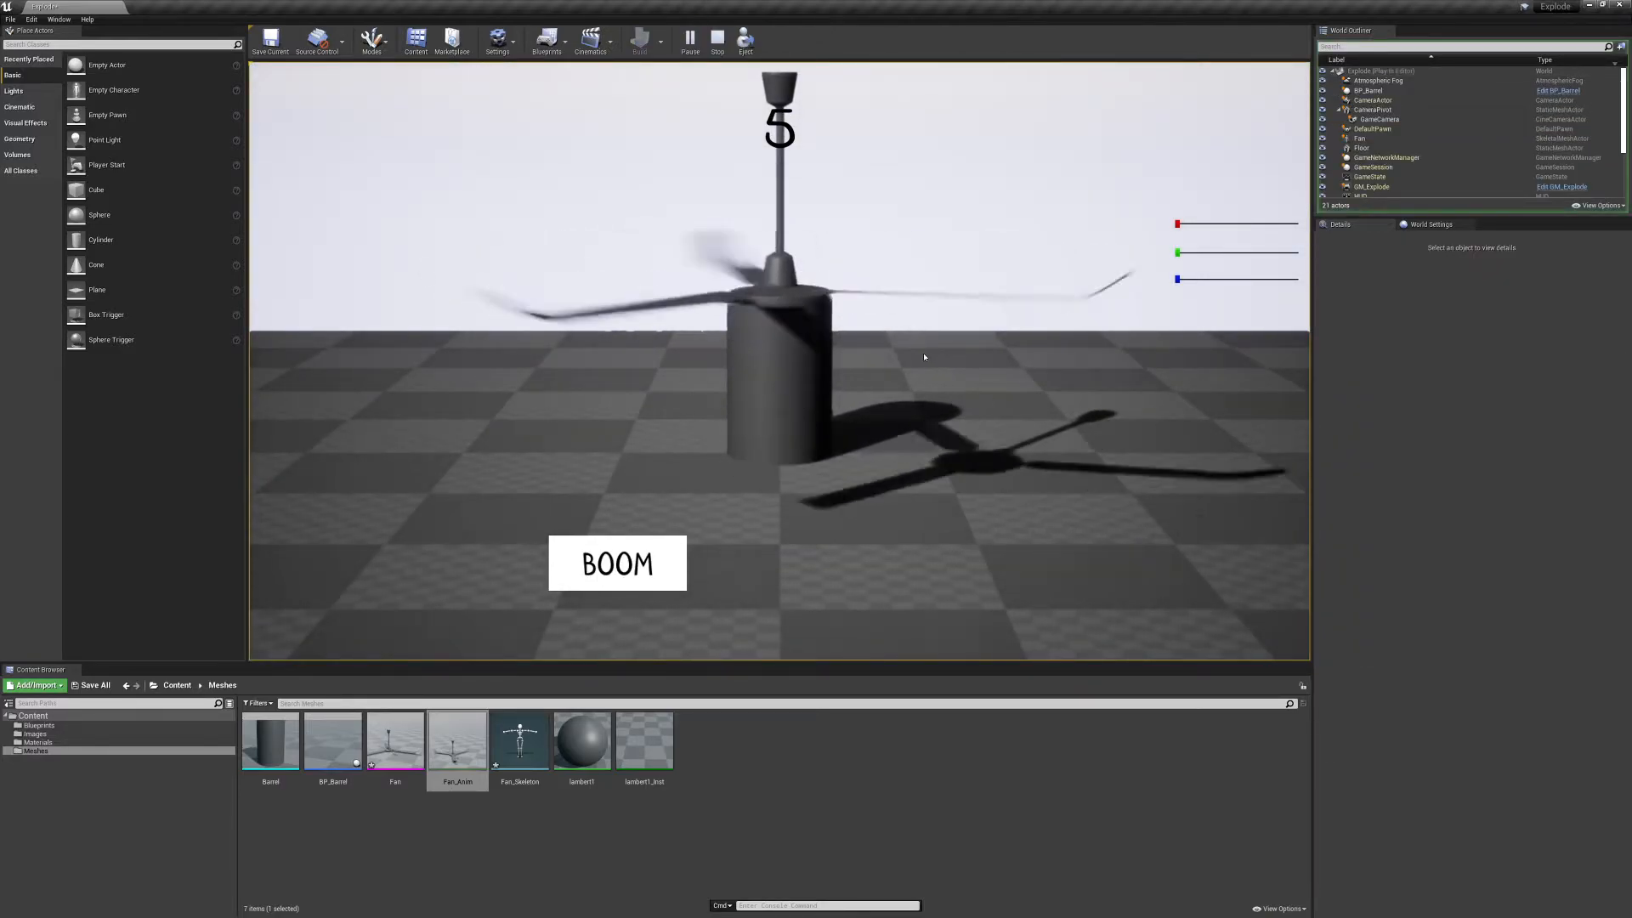
key("Escape")
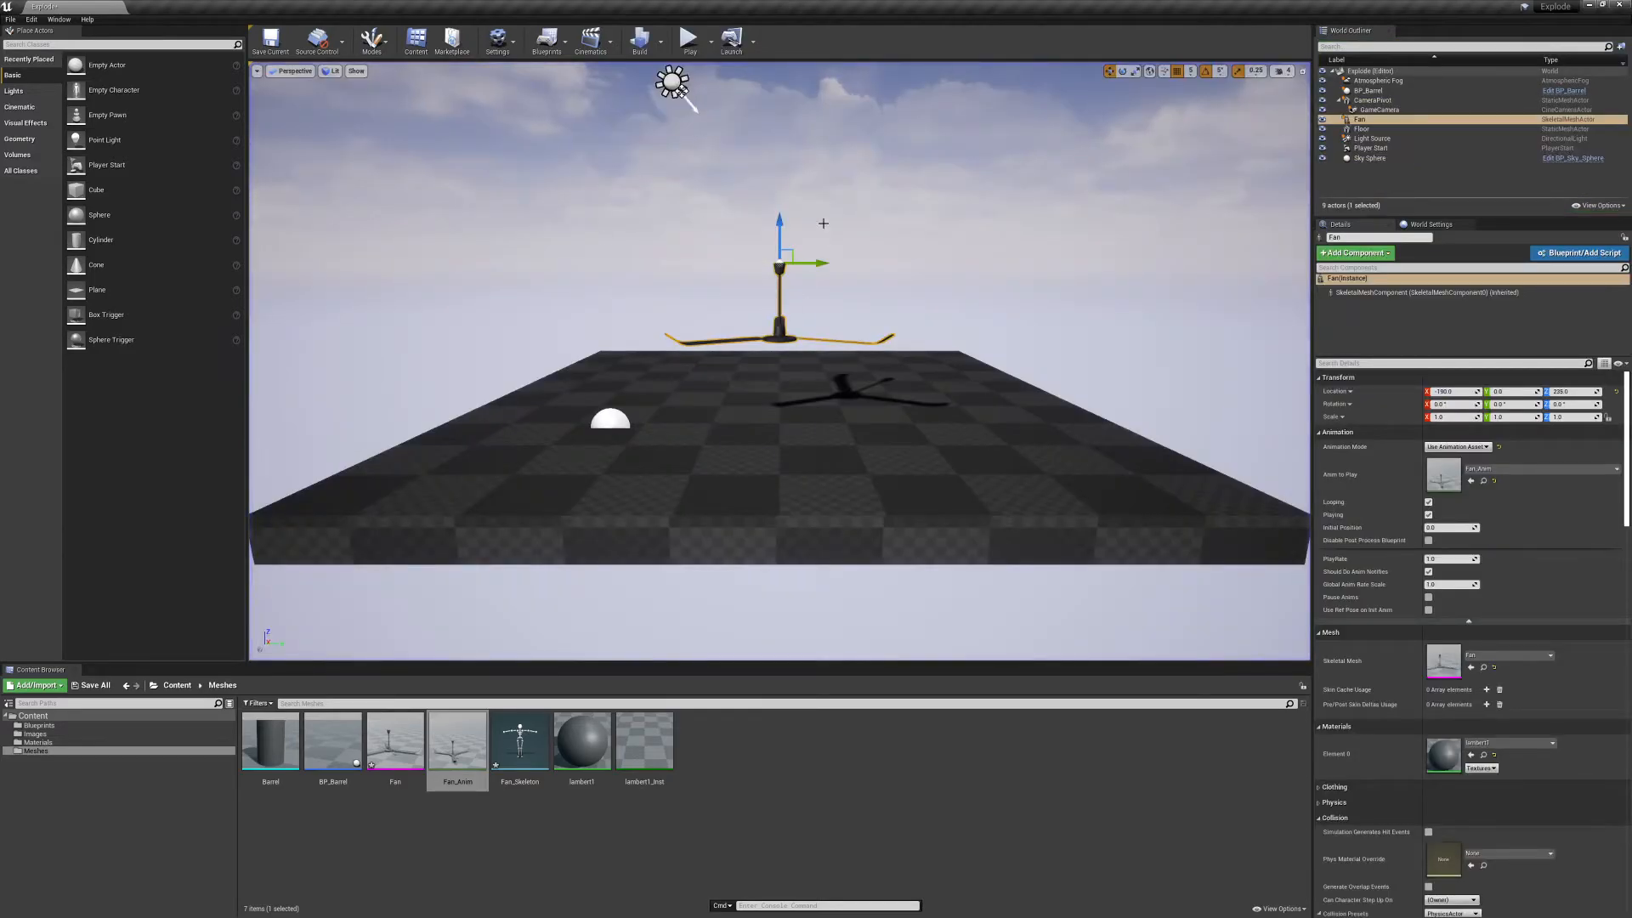
left_click_drag(784, 228, 801, 73)
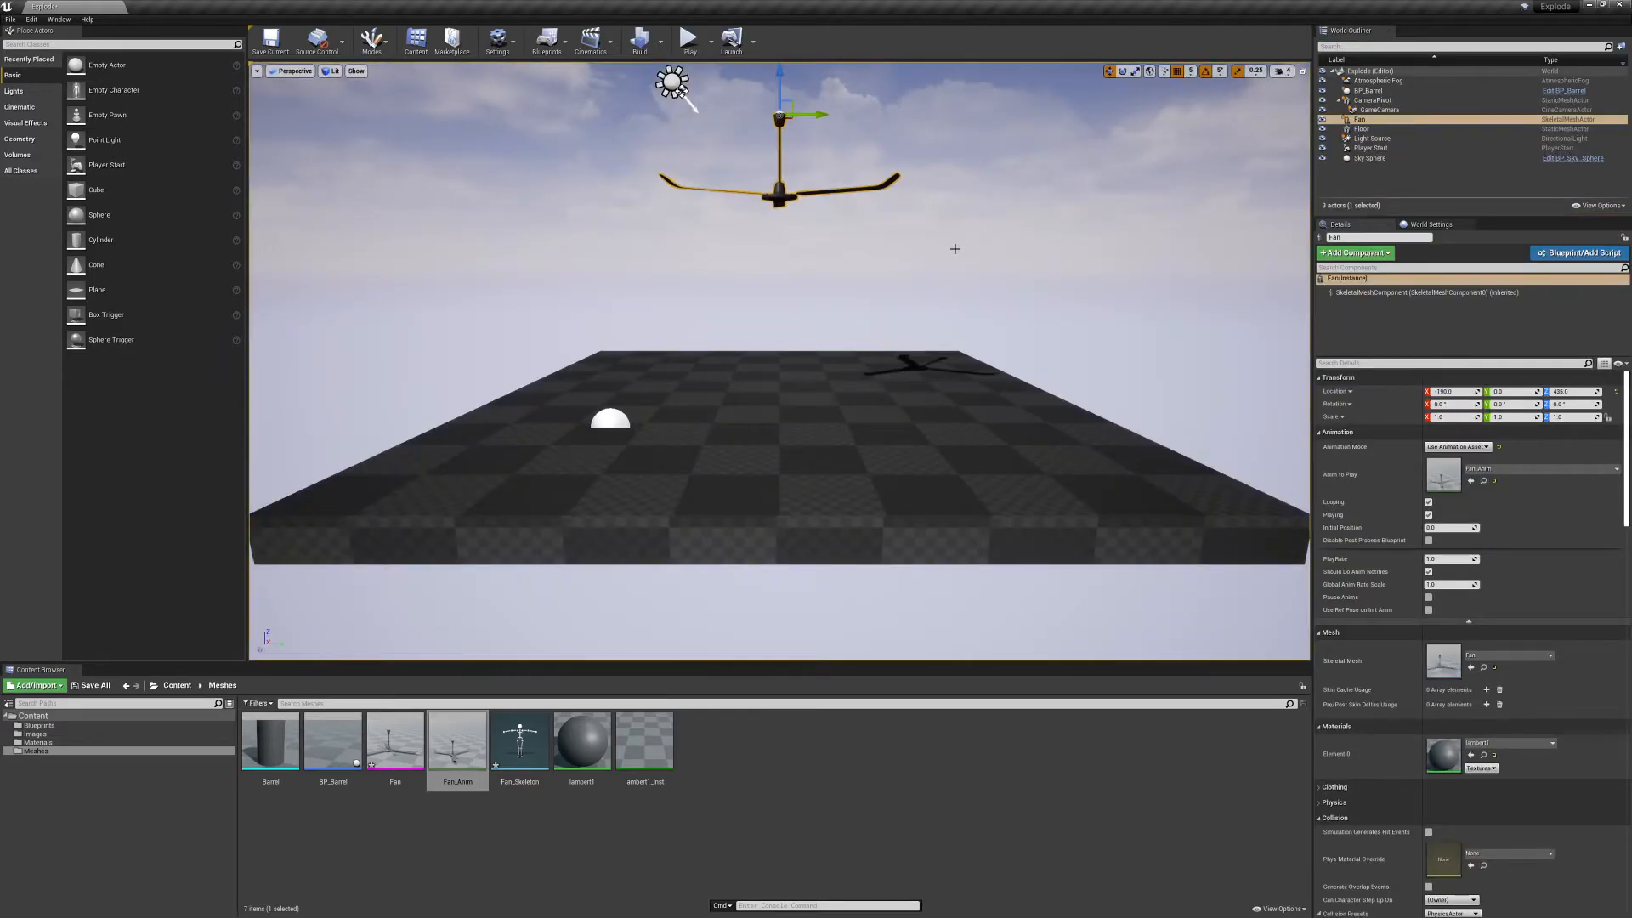
key("grave")
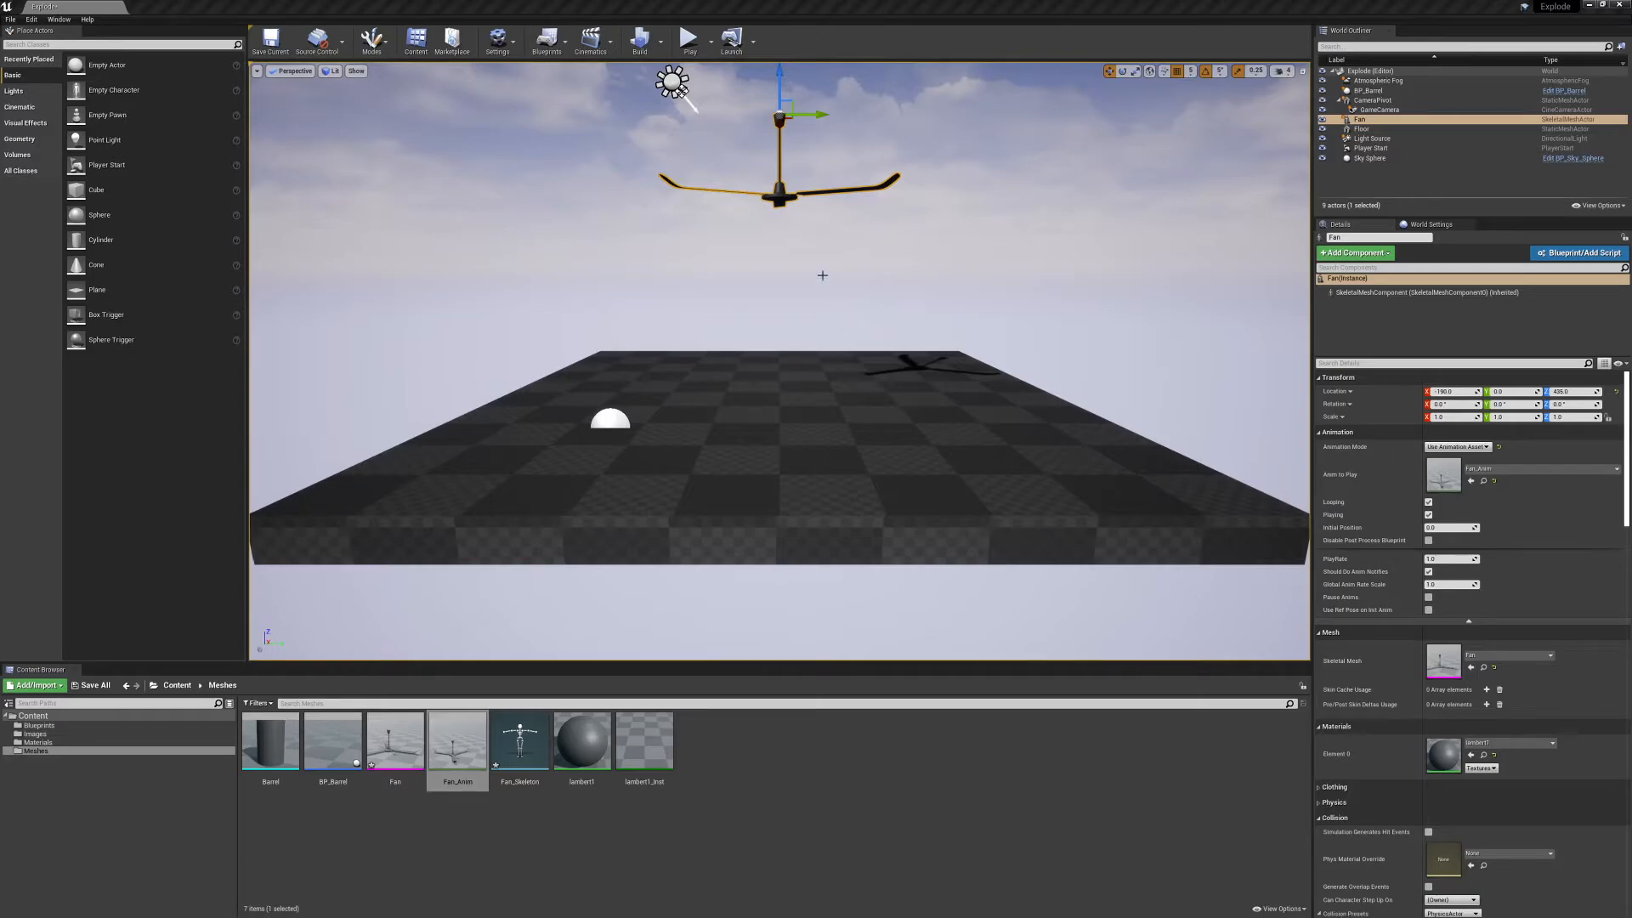
Move the fan along the Y axis to about -540 and play-test how its shadow falls in the level.
left_click_drag(814, 115, 421, 114)
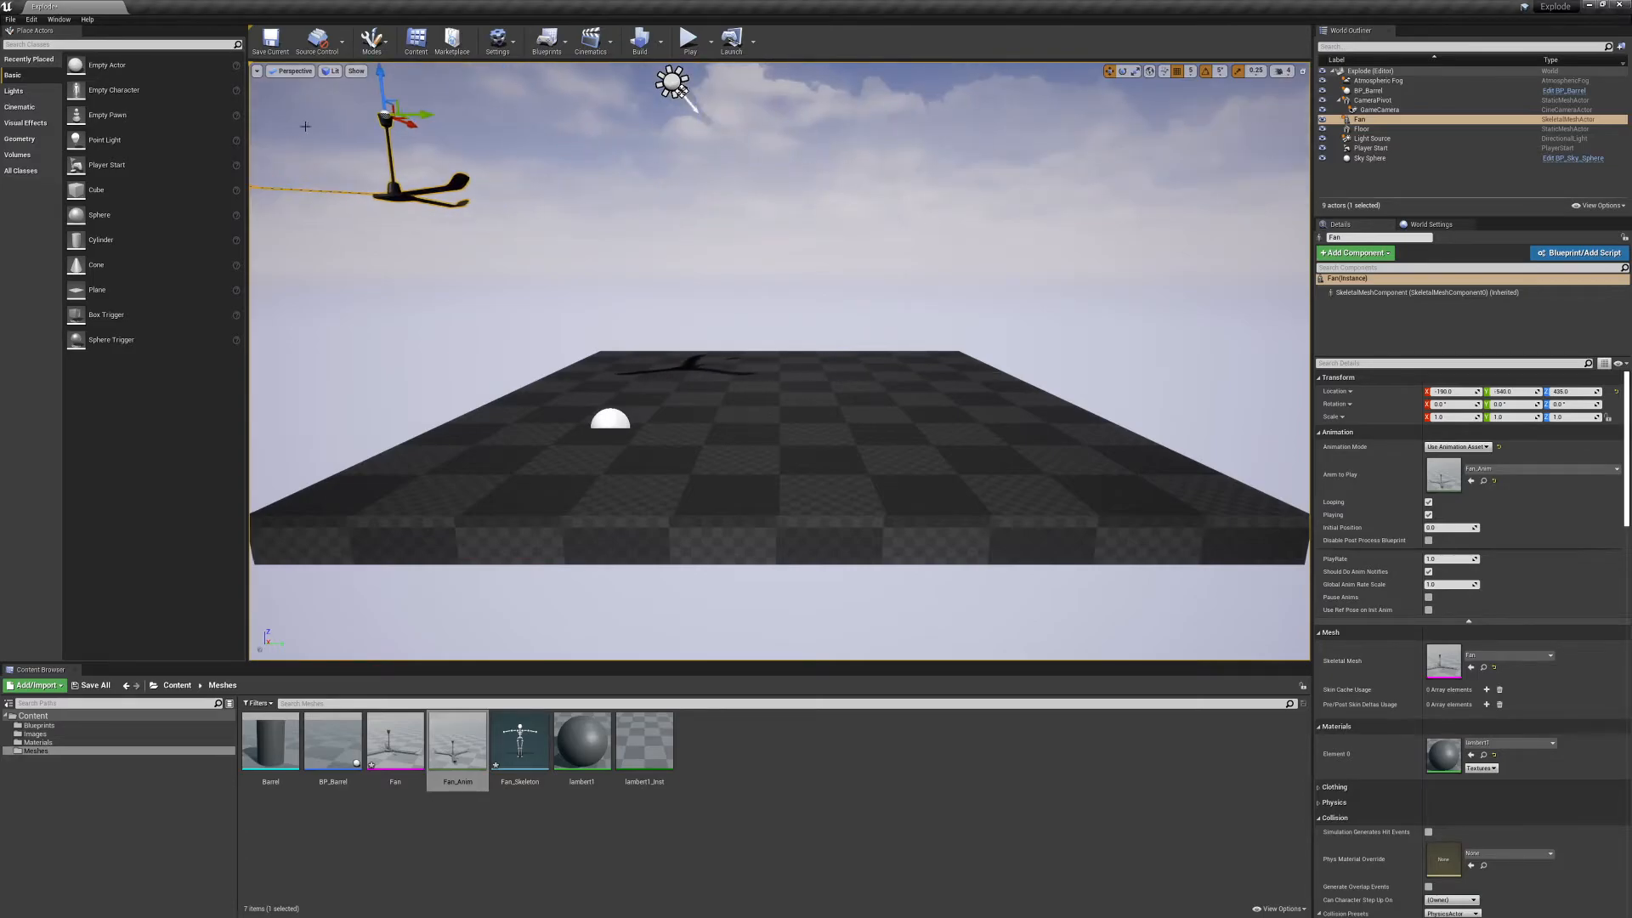
left_click(690, 42)
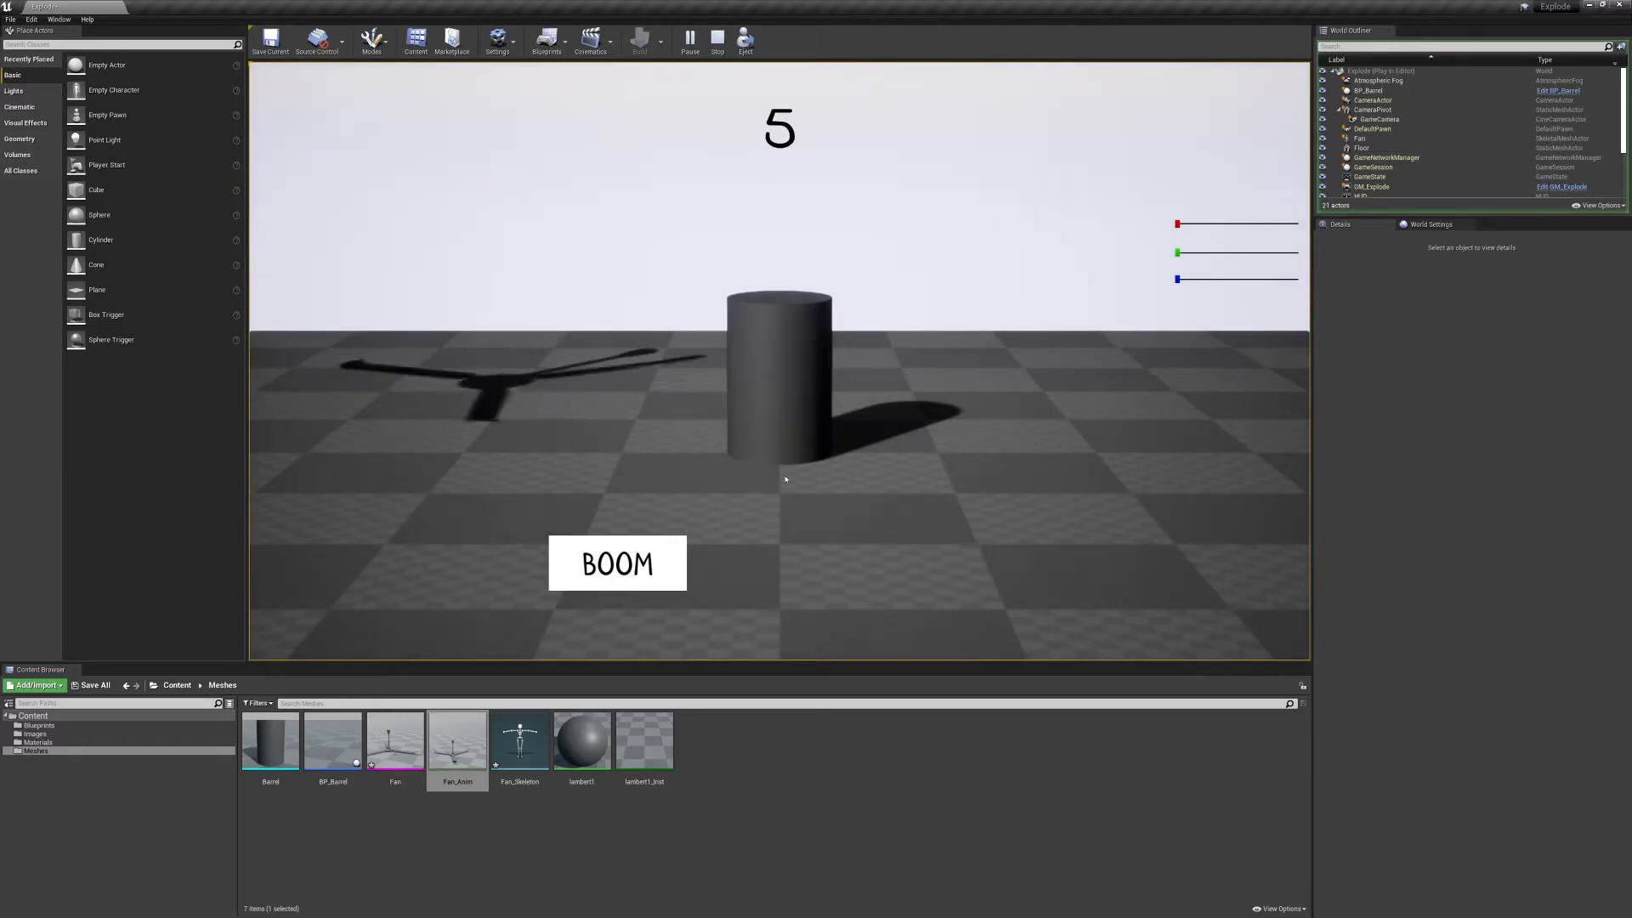
key("Escape")
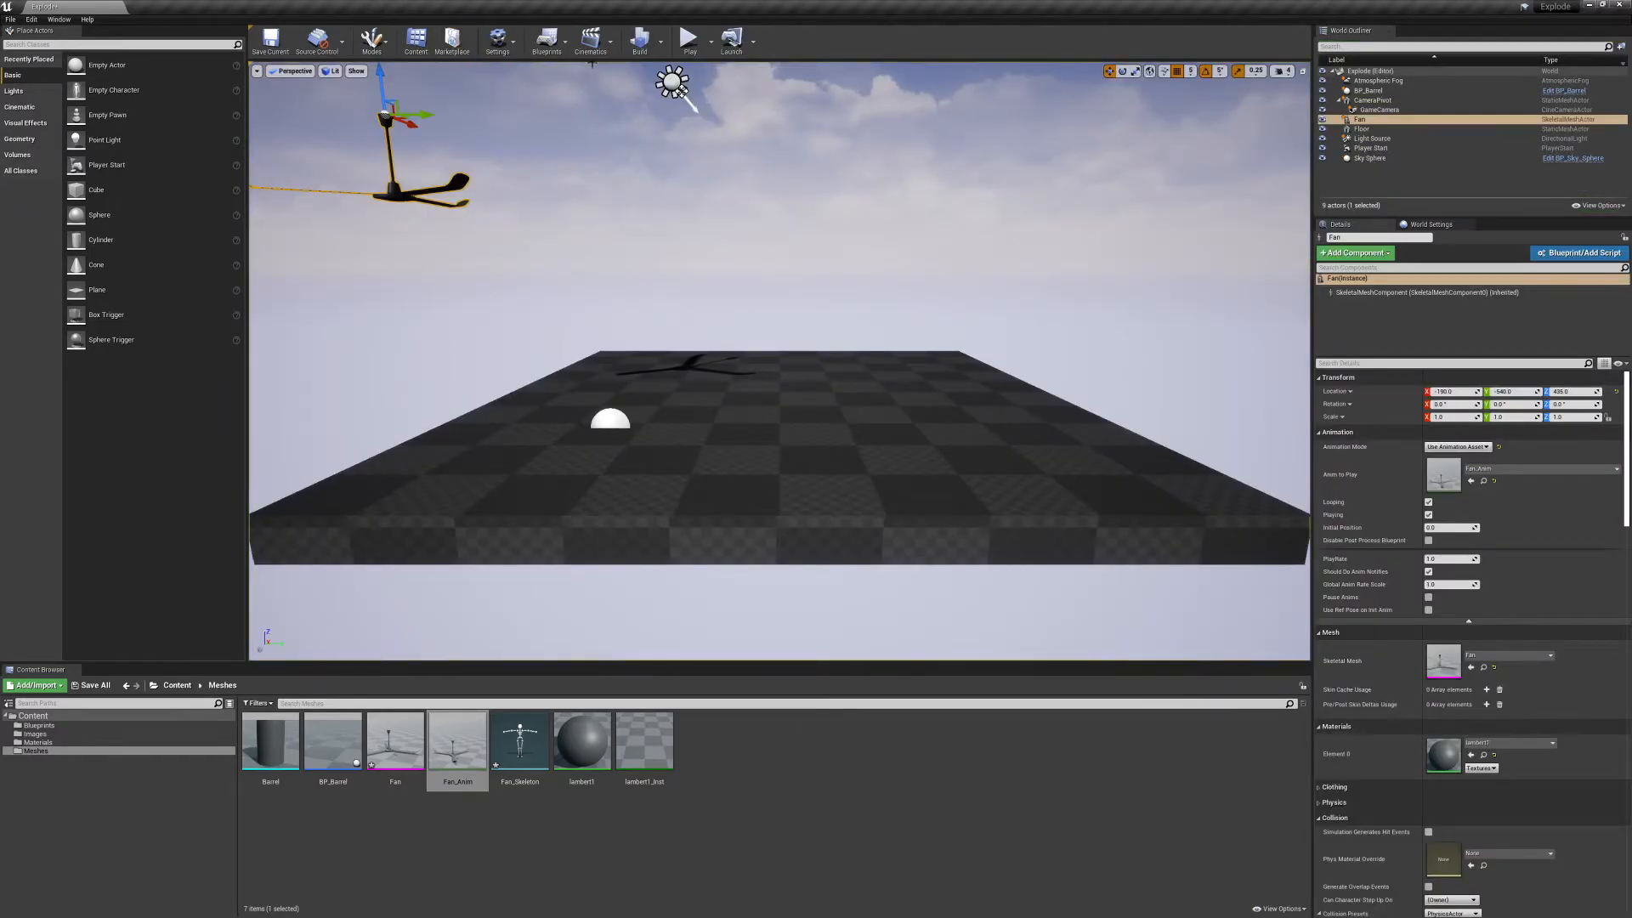
Open the Level Blueprint and bring up the SpawnActor Static Mesh Actor node with its spawn transform settings.
left_click(546, 40)
left_click(576, 123)
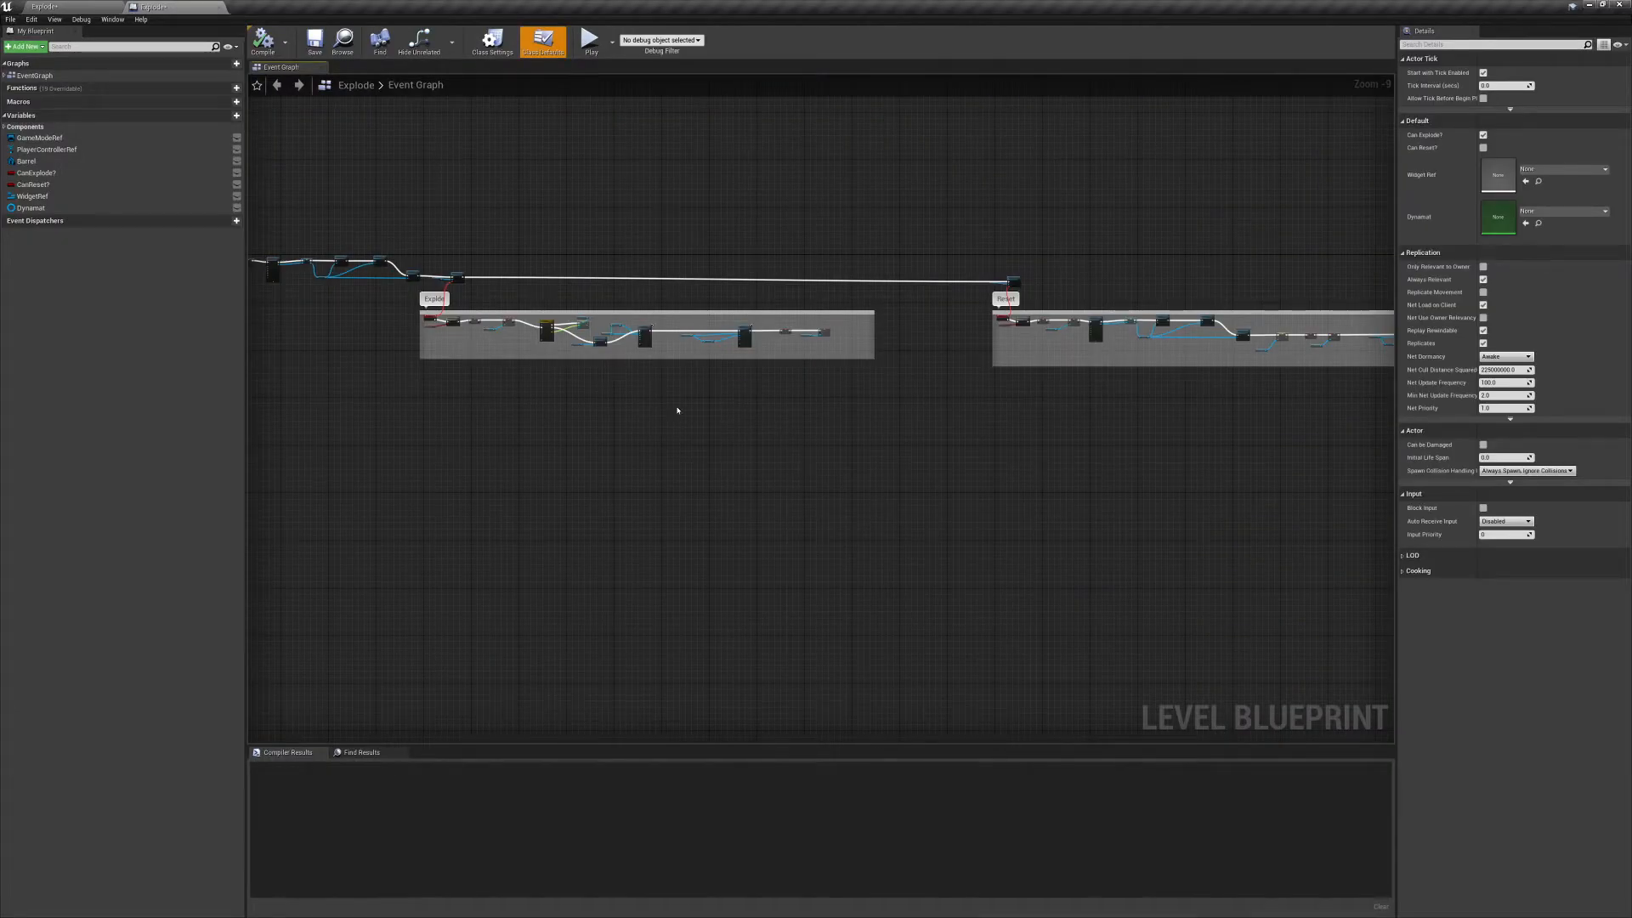
right_click_drag(556, 368, 1286, 510)
scroll(1024, 442, "up", 9)
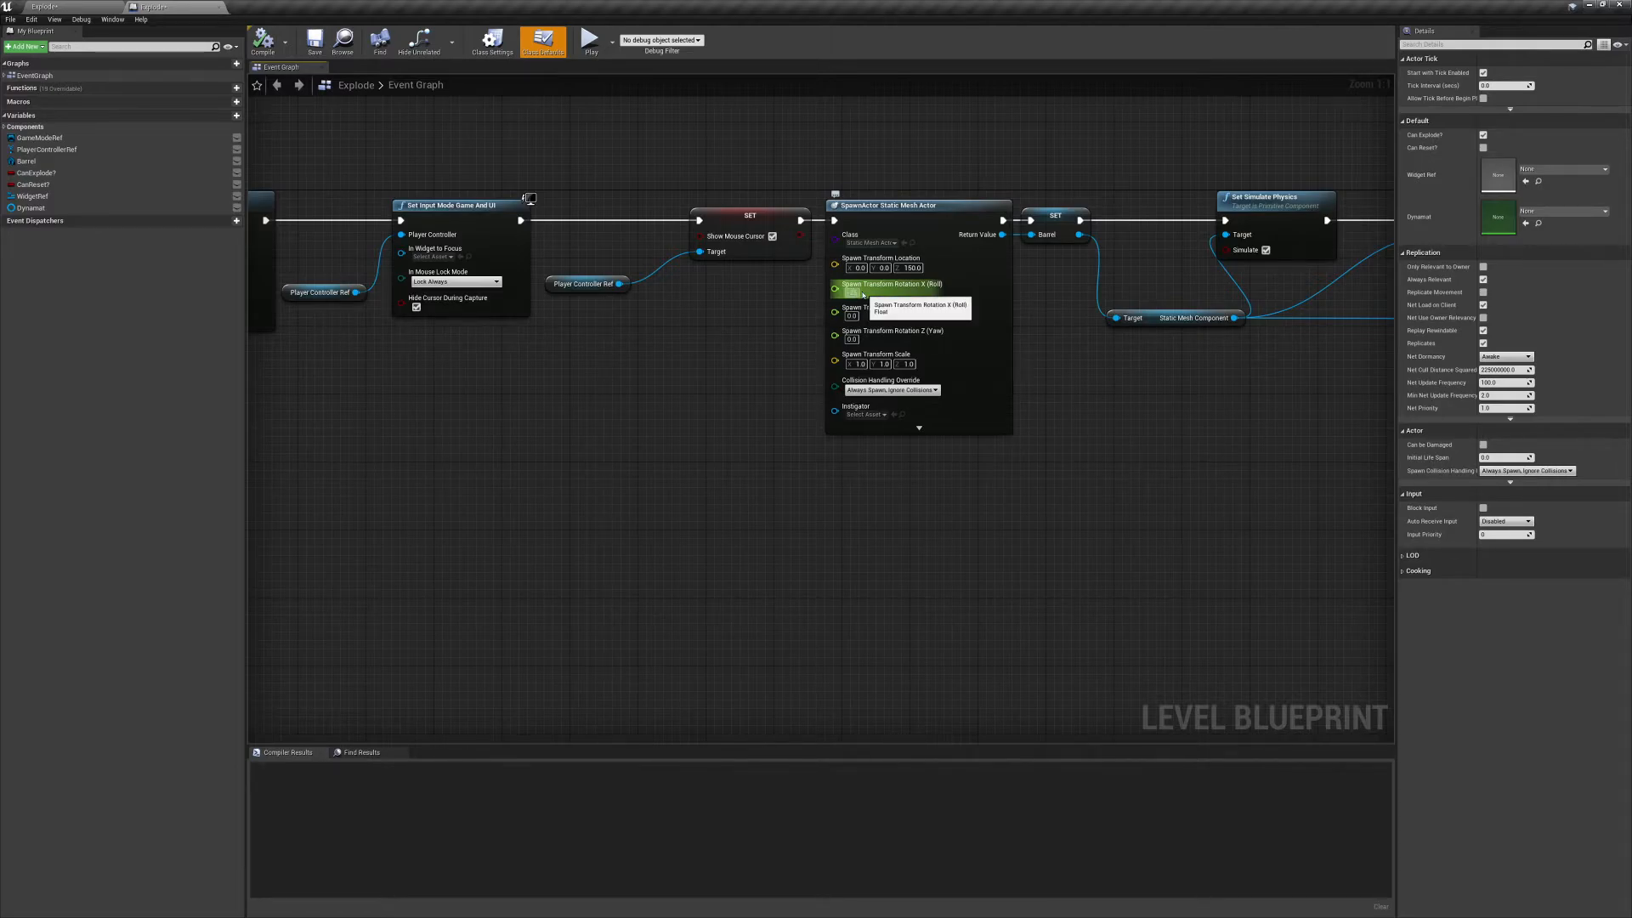
Set the X spawn location of the SpawnActor Static Mesh Actor node to -25, then compile and play the level.
left_click(860, 267)
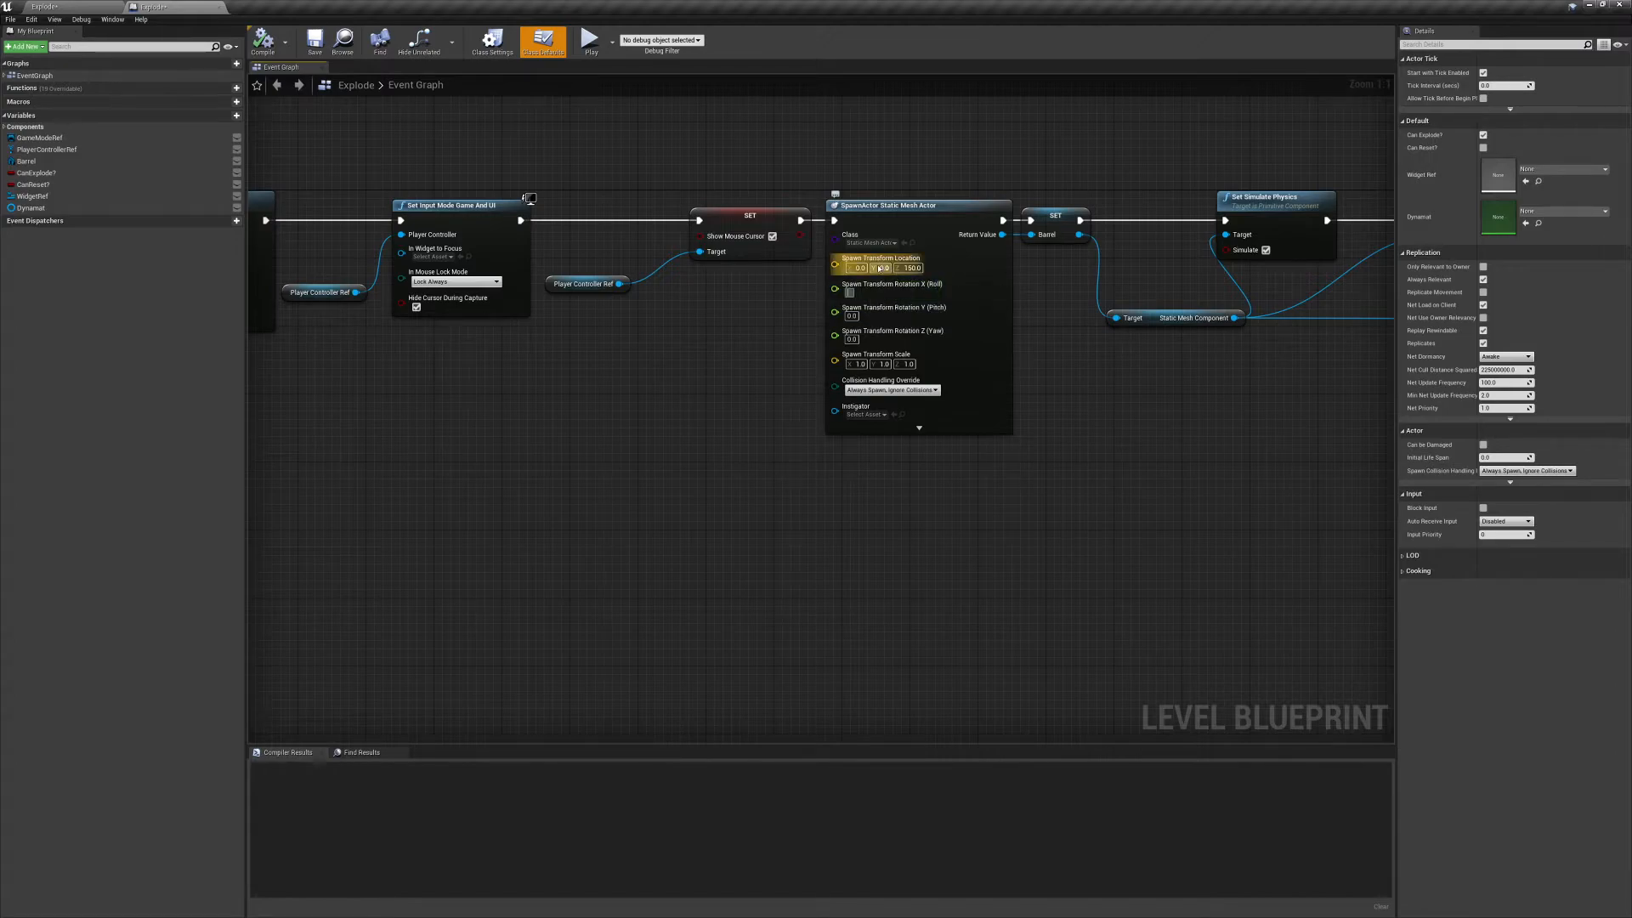
type("-25")
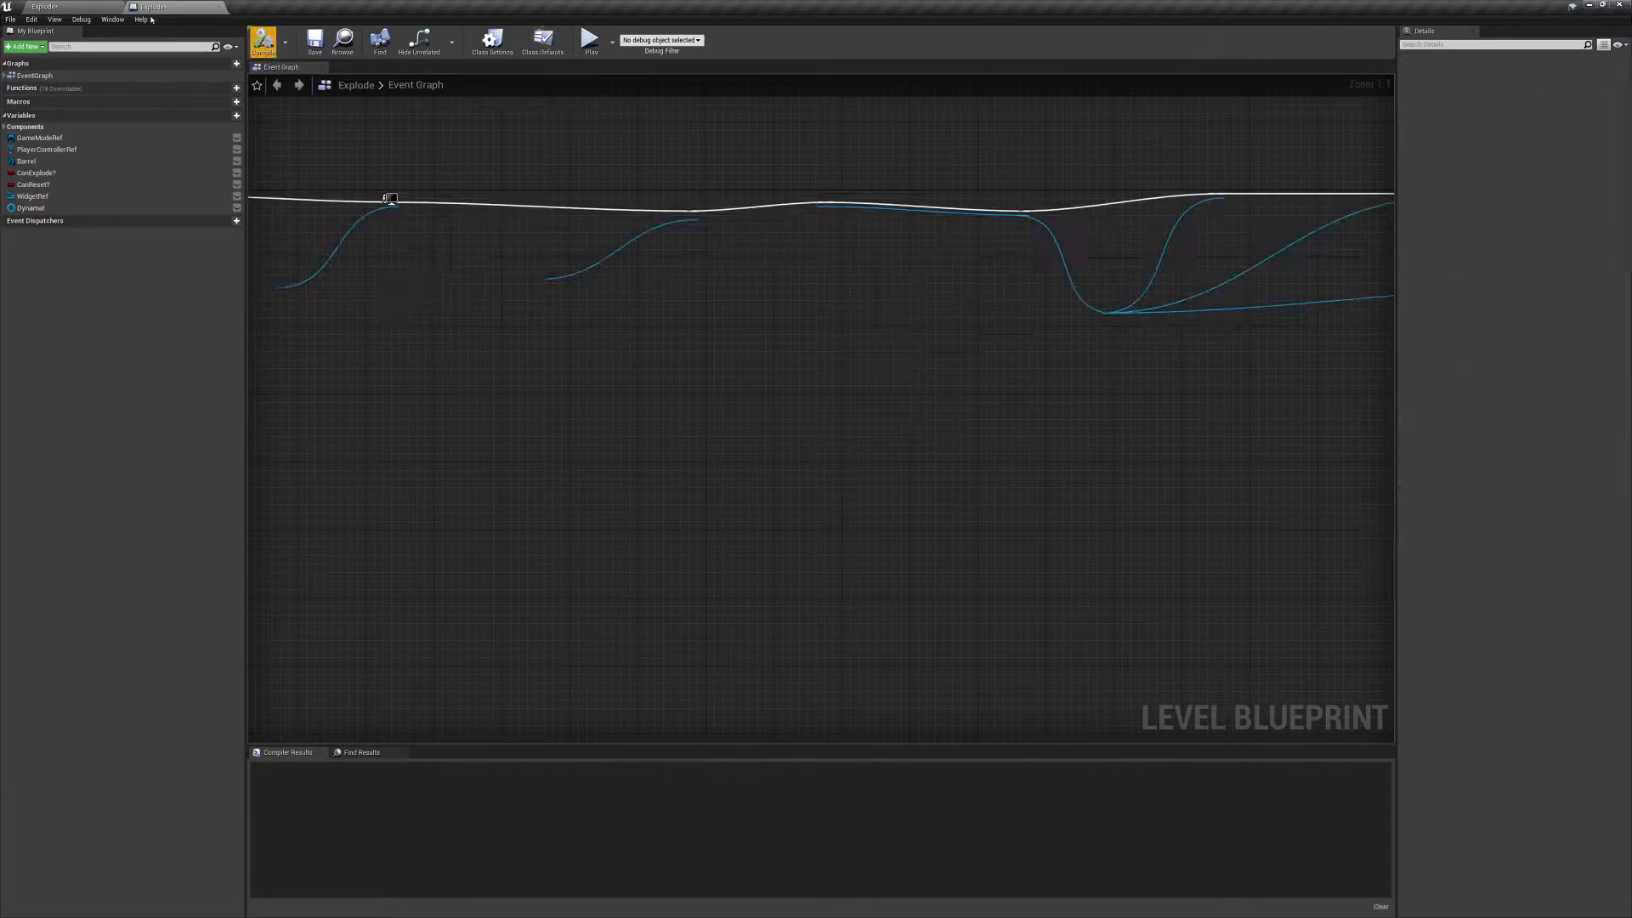
left_click(263, 40)
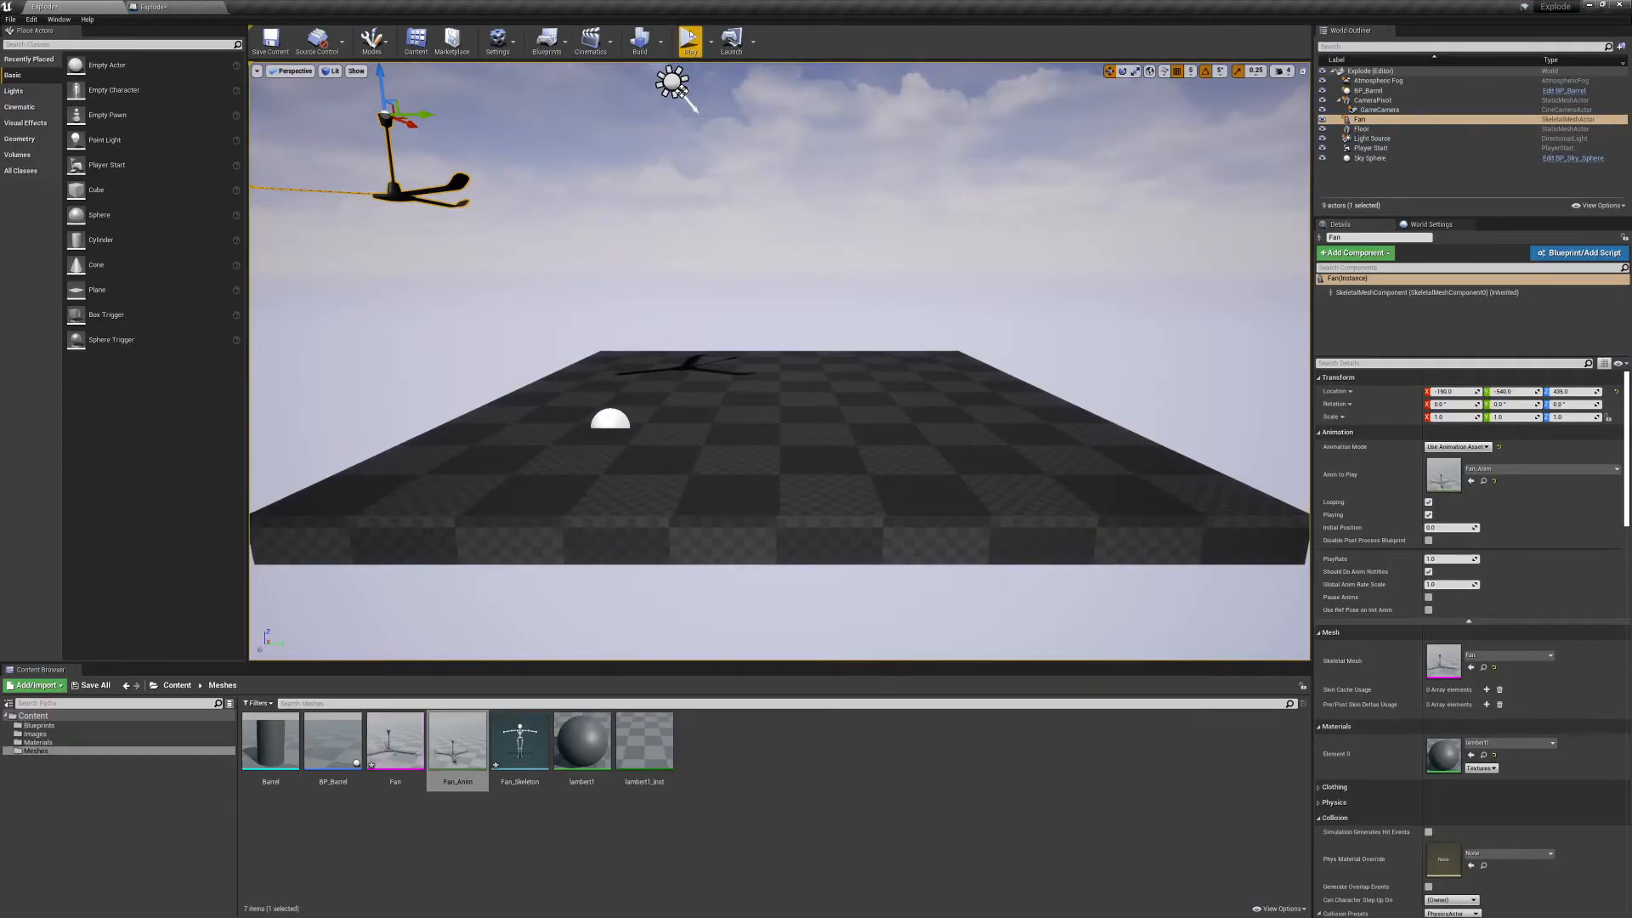
left_click(690, 38)
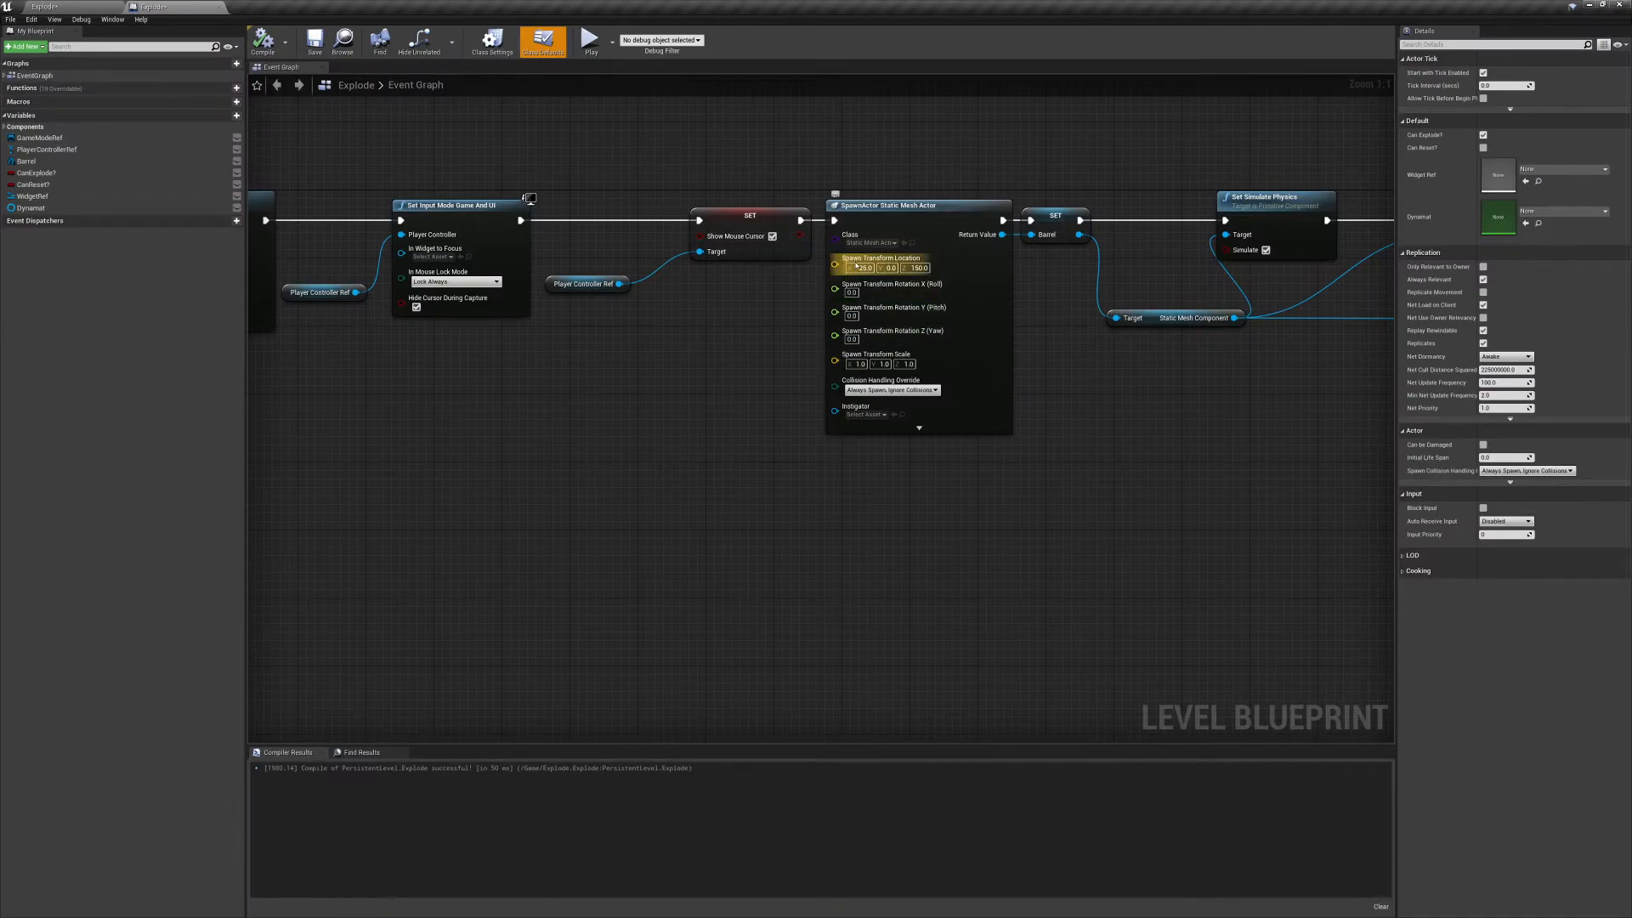
Set the barrel's X spawn location to -250, compile the Level Blueprint and test the position in play mode.
left_click(858, 268)
type("-250")
key("Return")
left_click(263, 38)
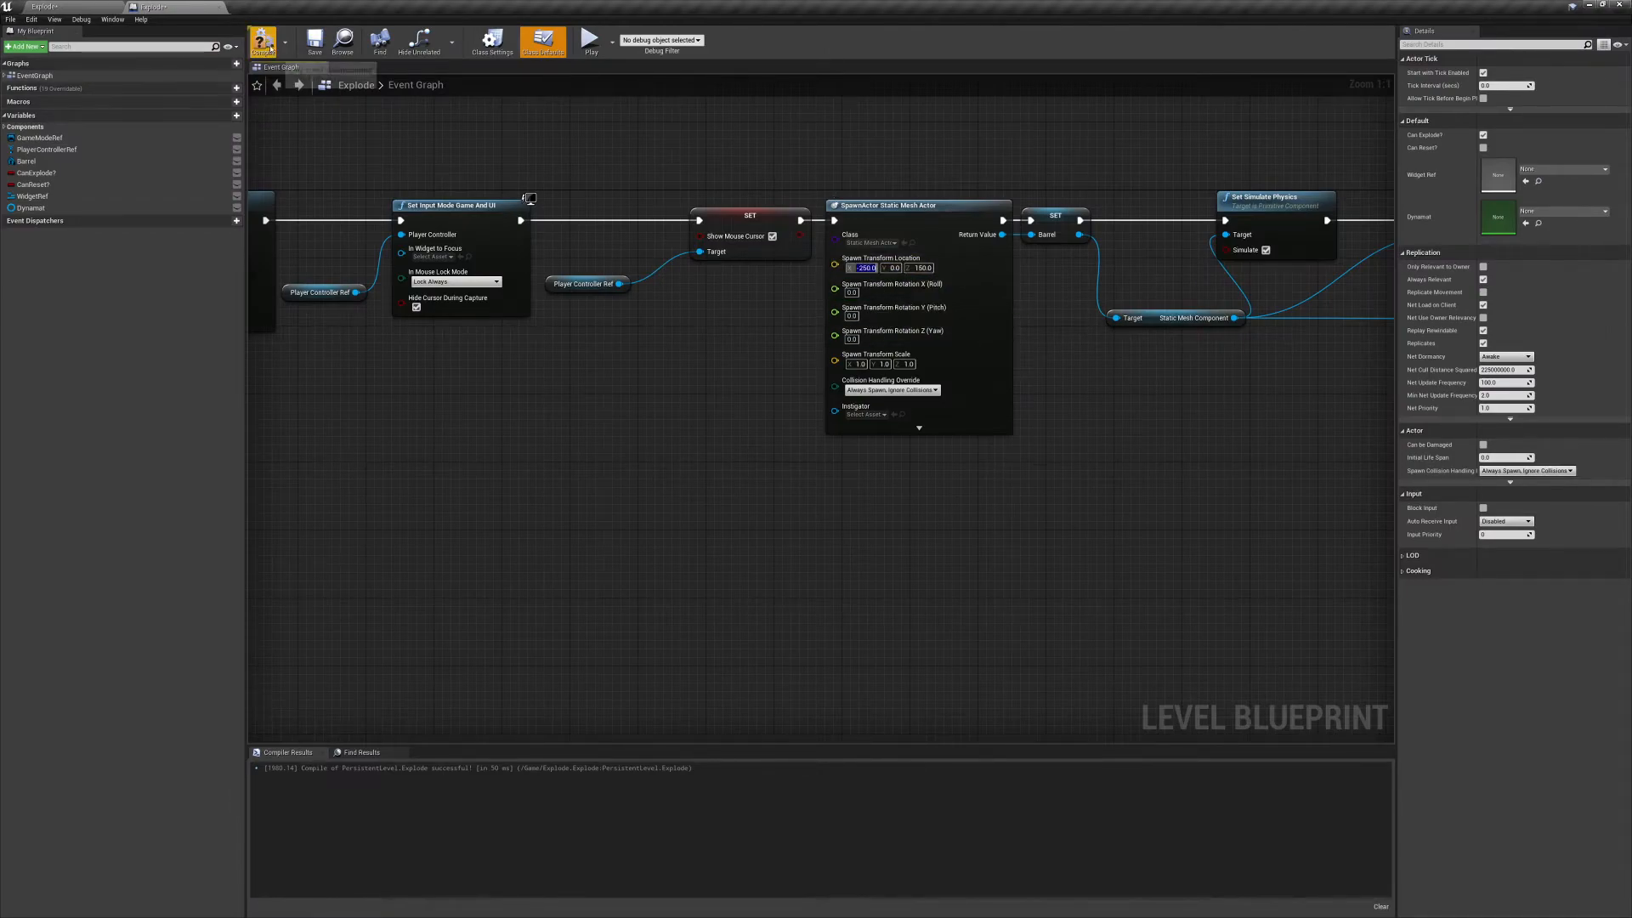
left_click(110, 4)
left_click(676, 41)
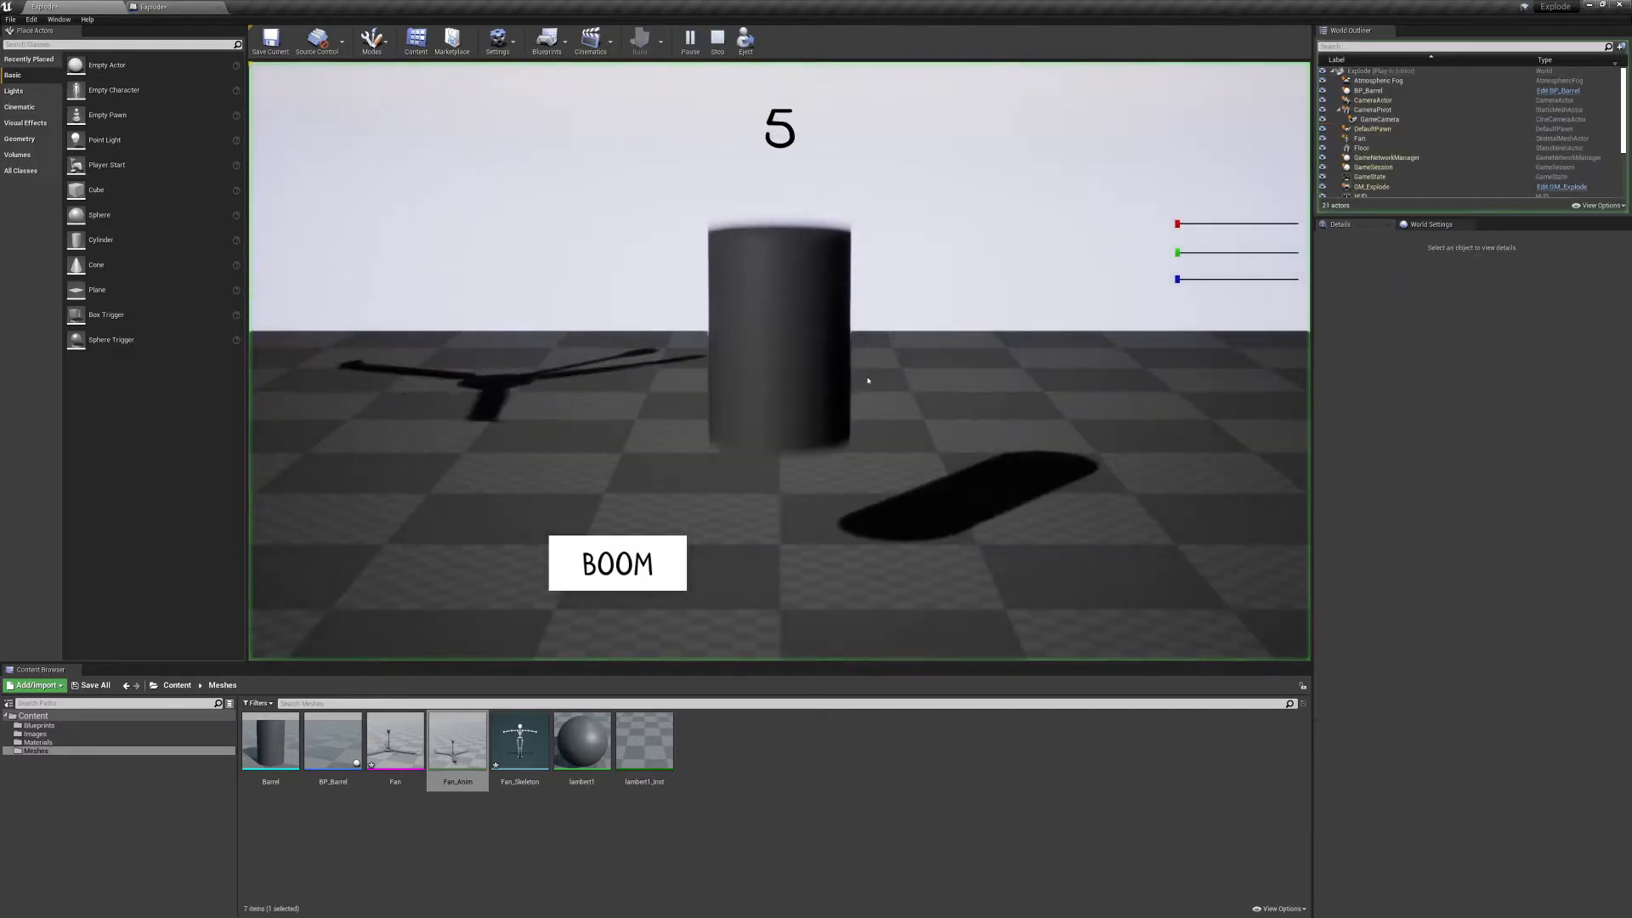
left_click(718, 37)
left_click(162, 6)
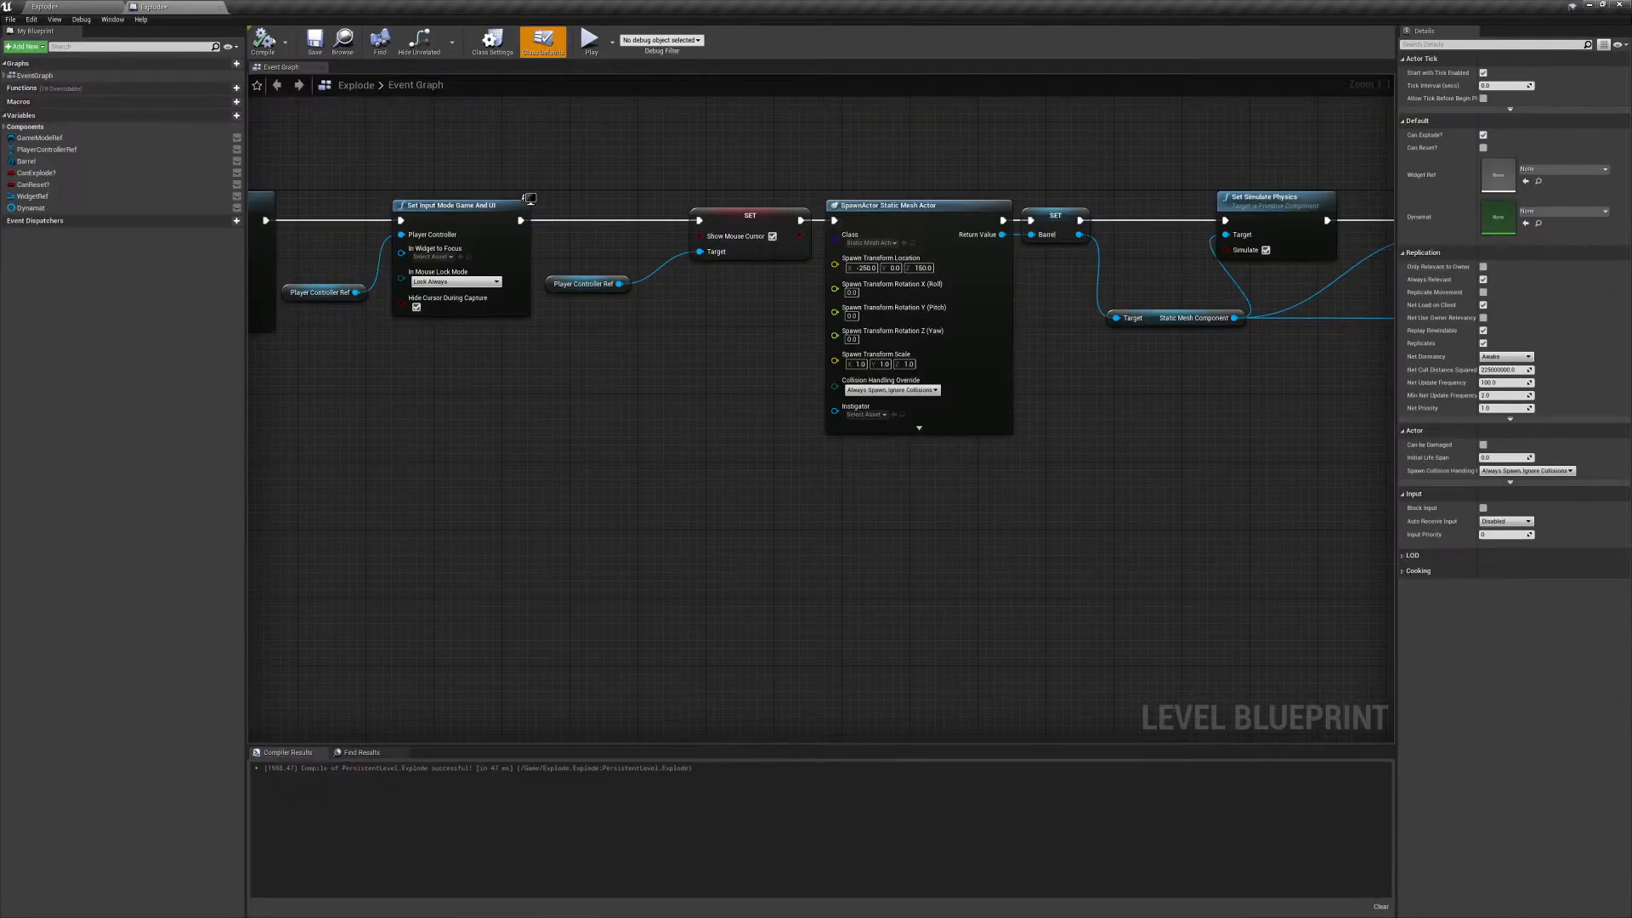
Make the barrel's X spawn location positive at 250 and test the level.
left_click(859, 268)
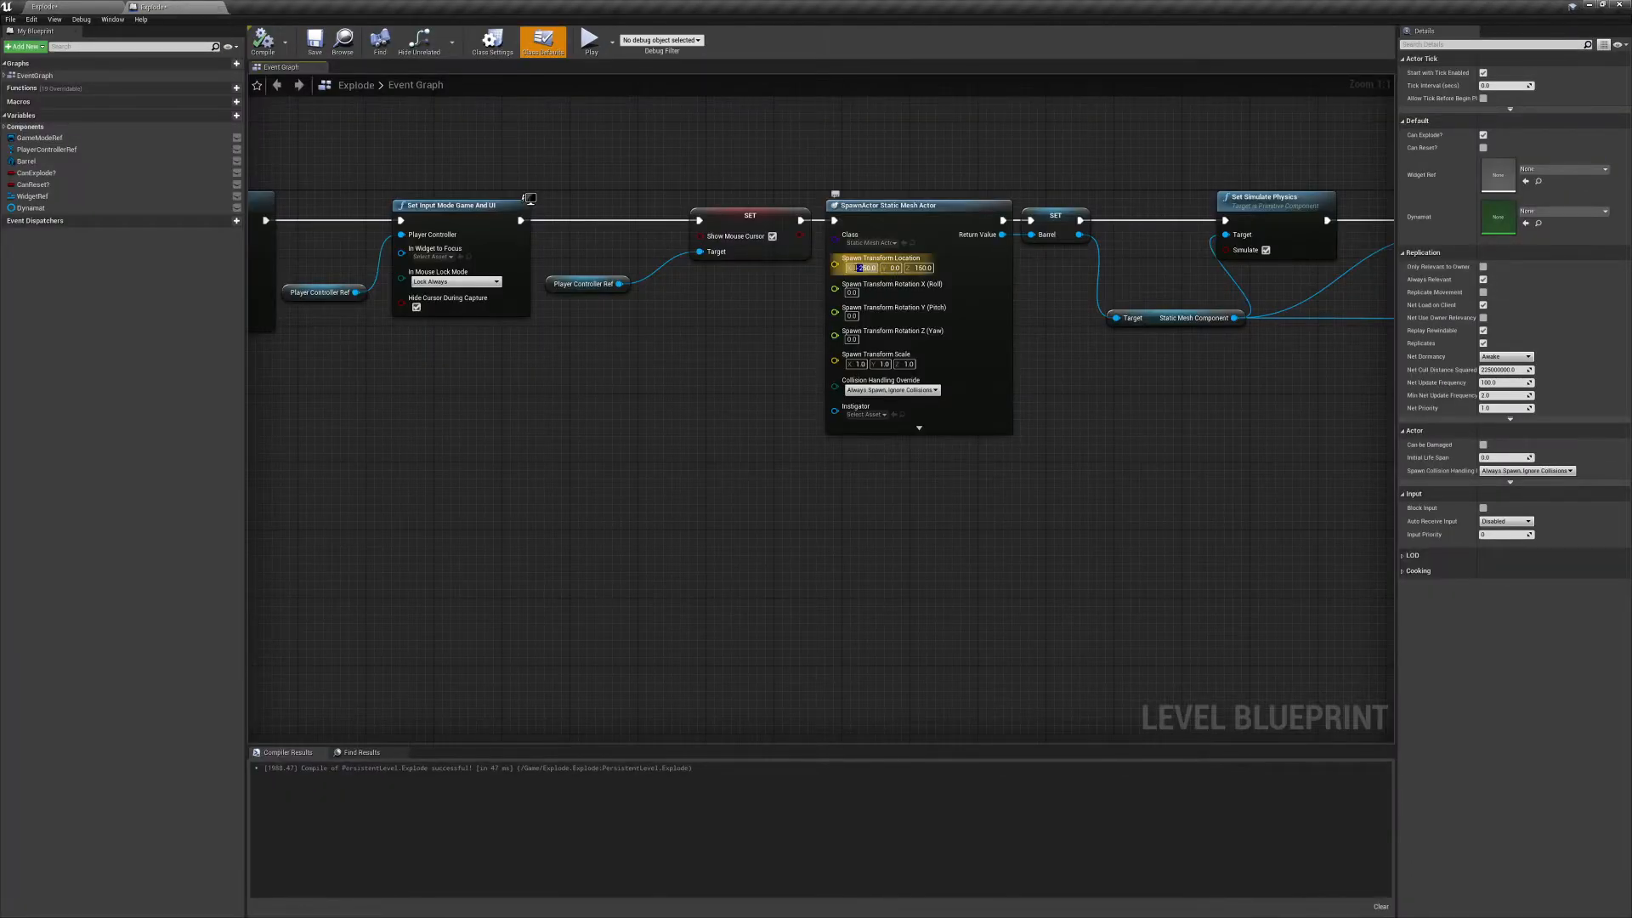
key("BackSpace")
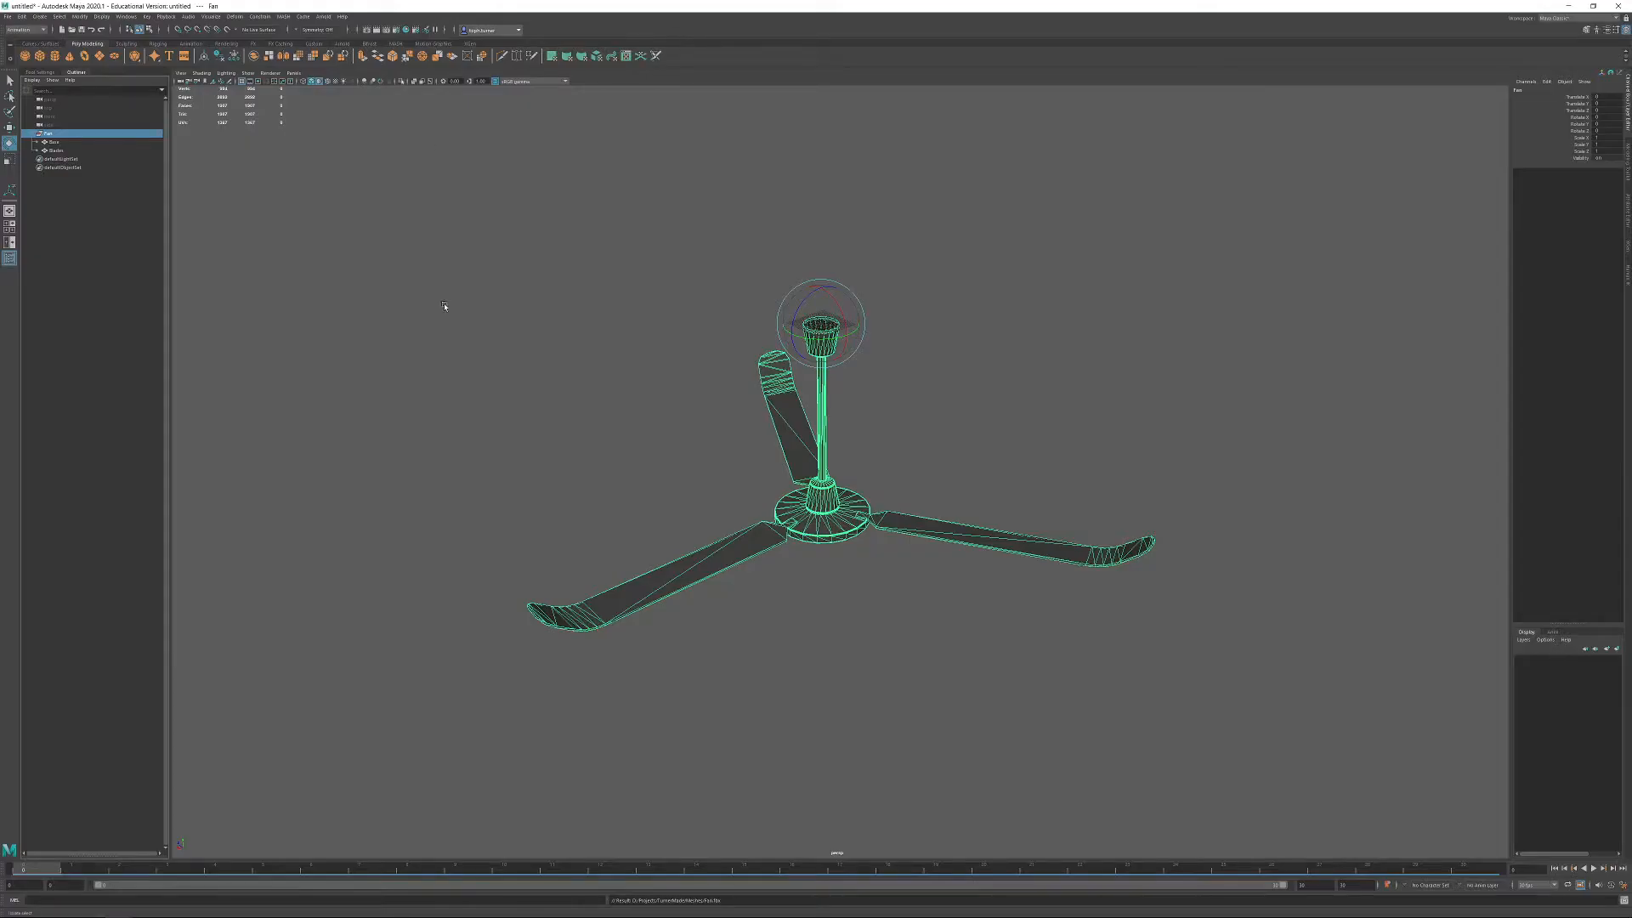
mouse_move(358, 877)
left_click(223, 907)
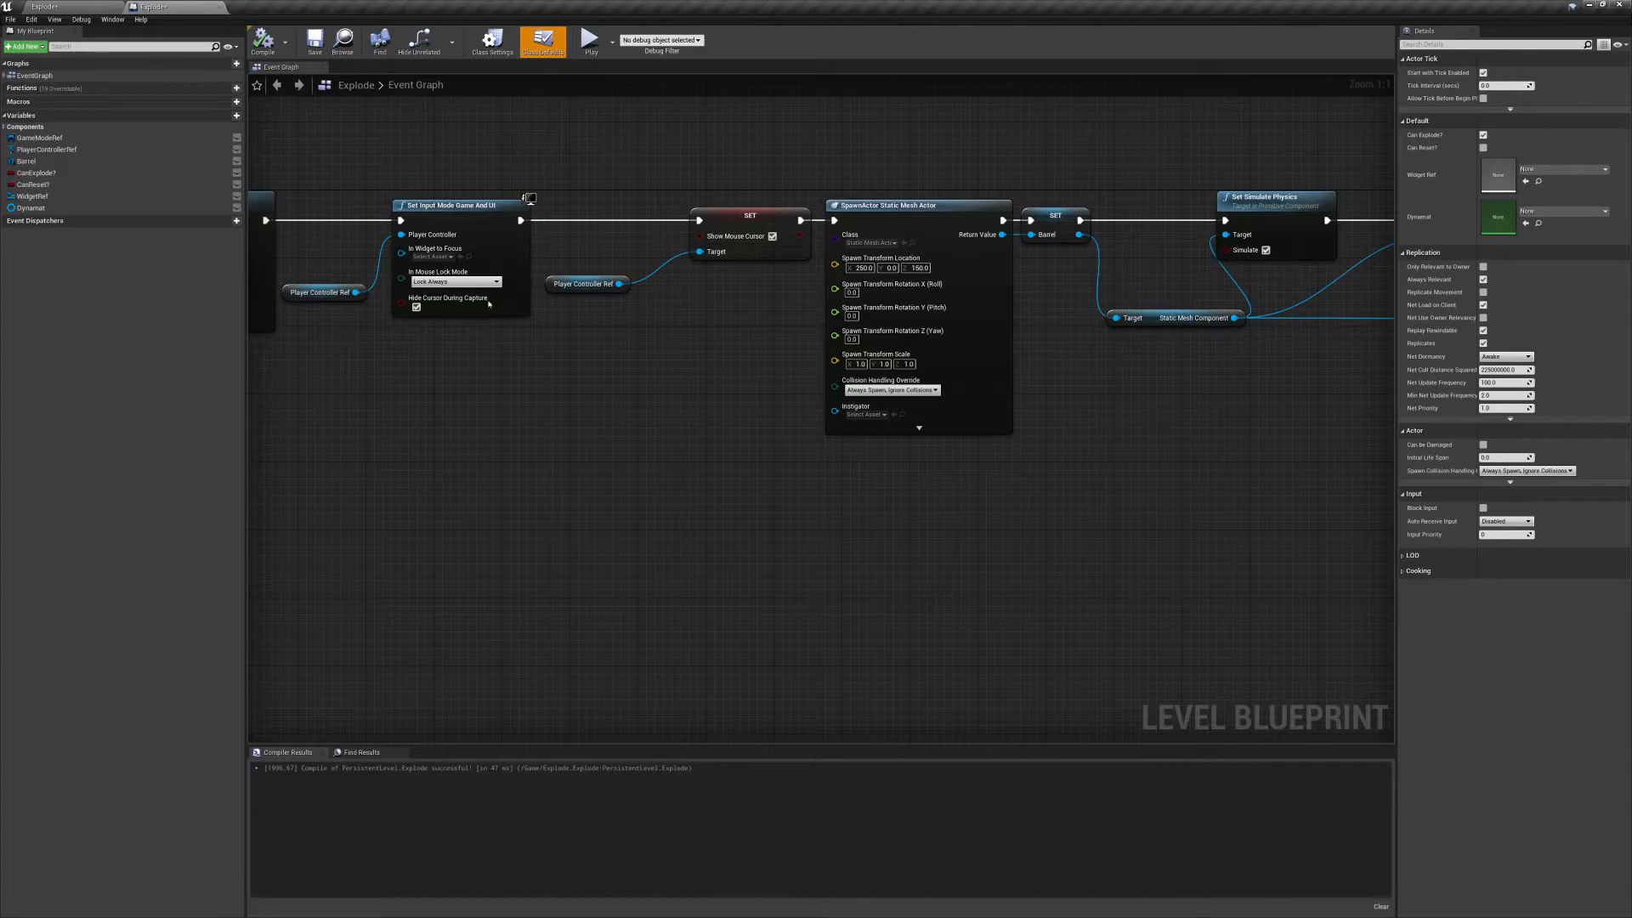
left_click(76, 7)
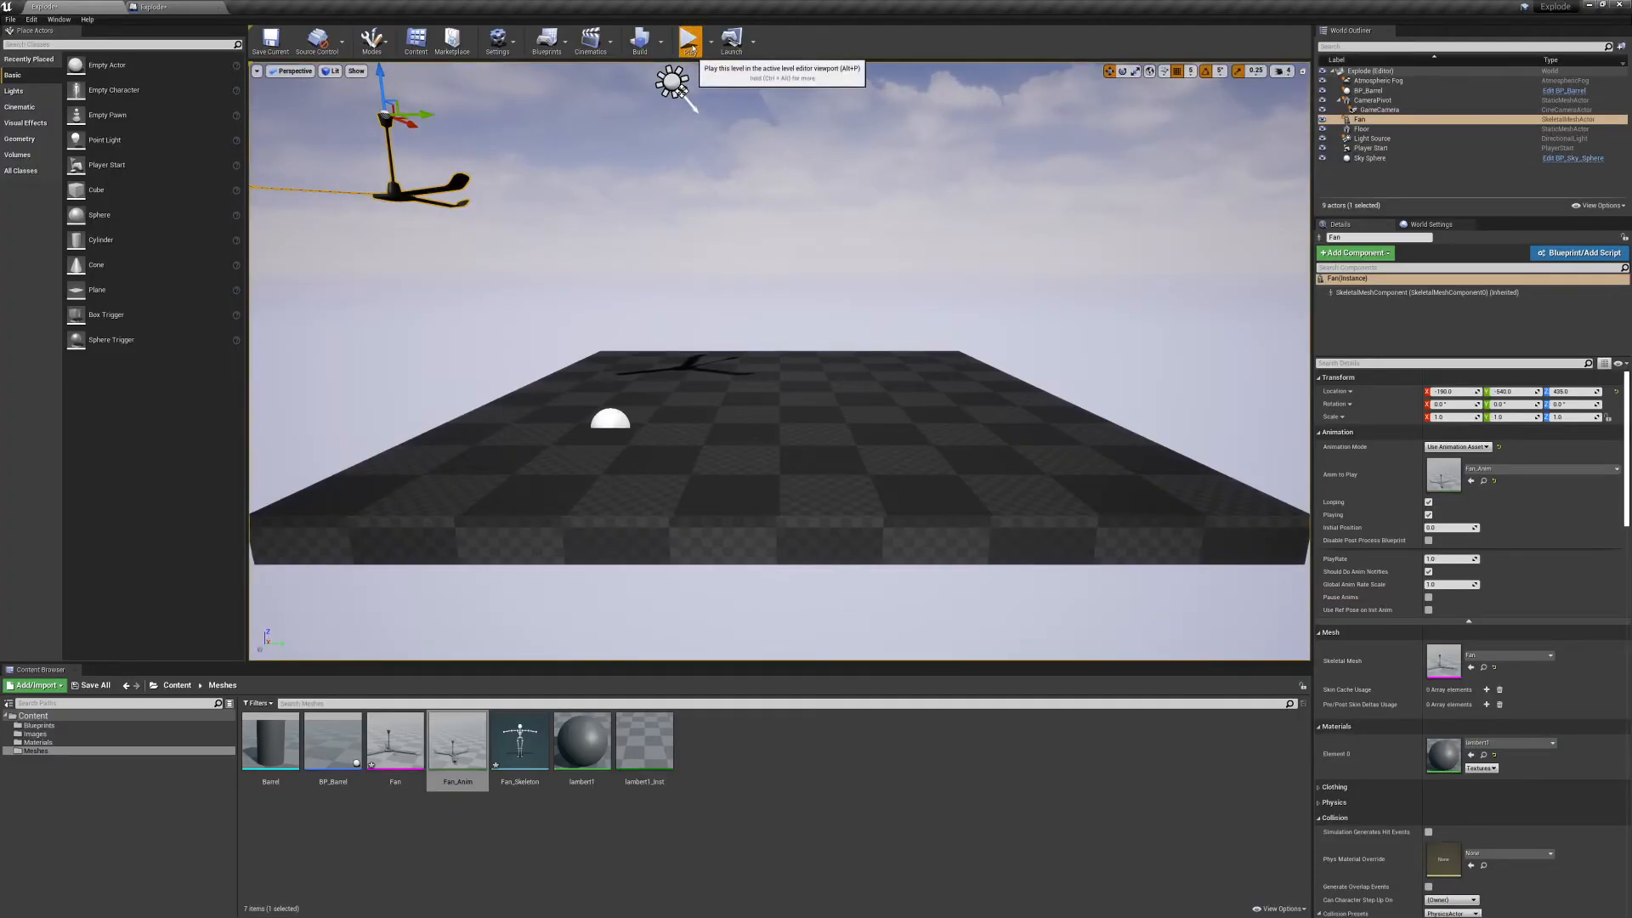
left_click(690, 43)
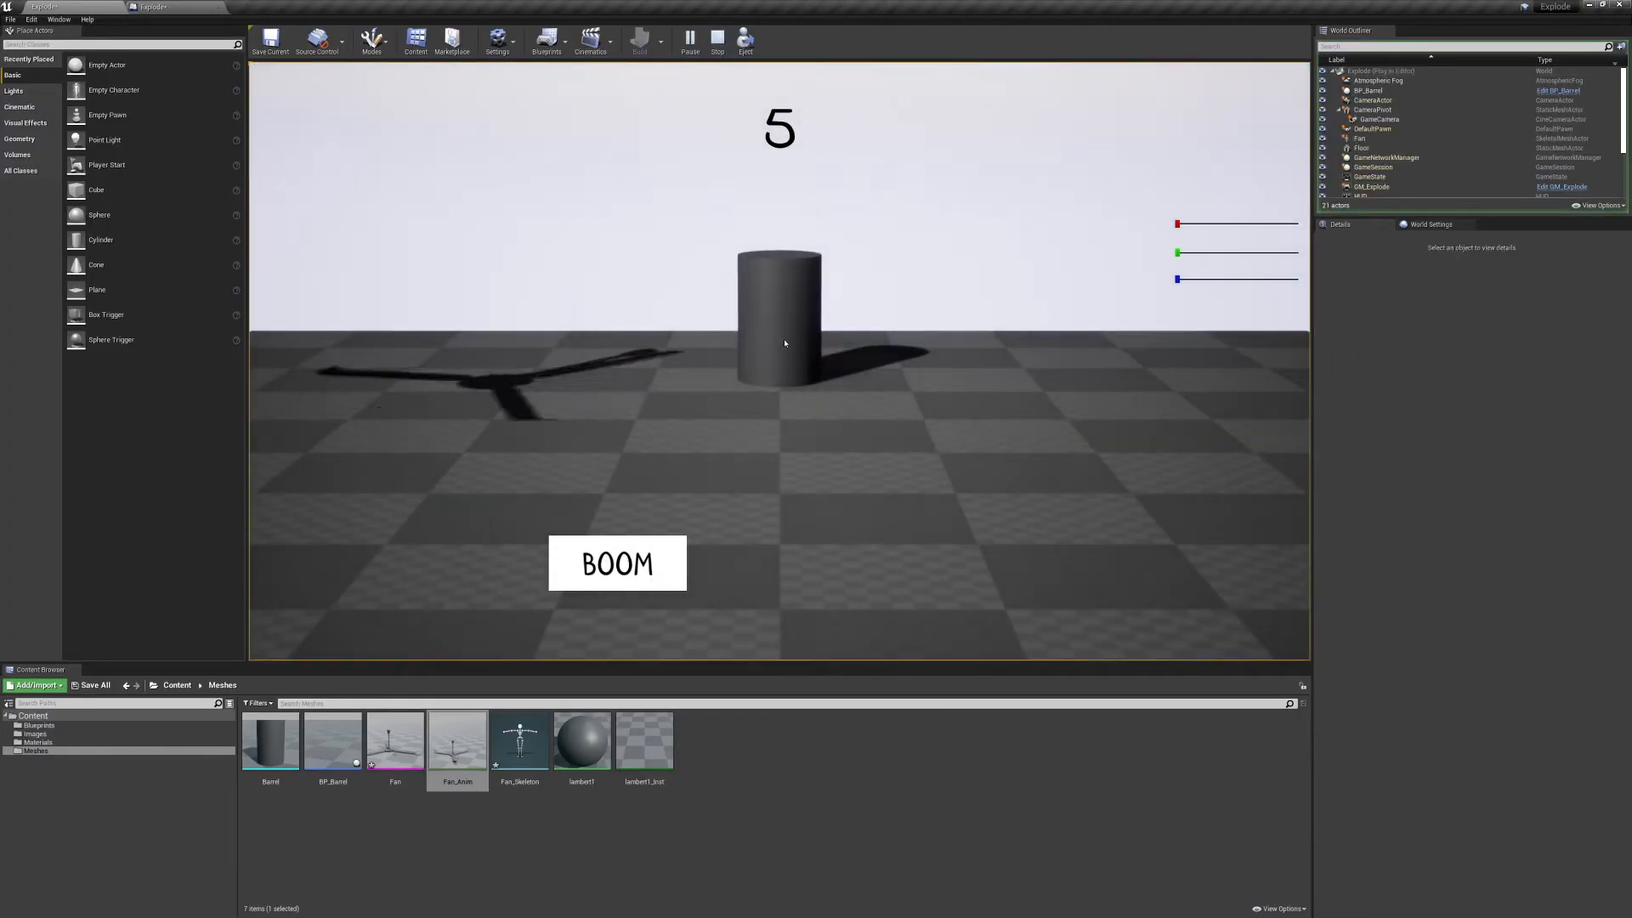
key("Escape")
Set the barrel's X spawn location to 450 in the Level Blueprint, compile it and test the level.
left_click(172, 6)
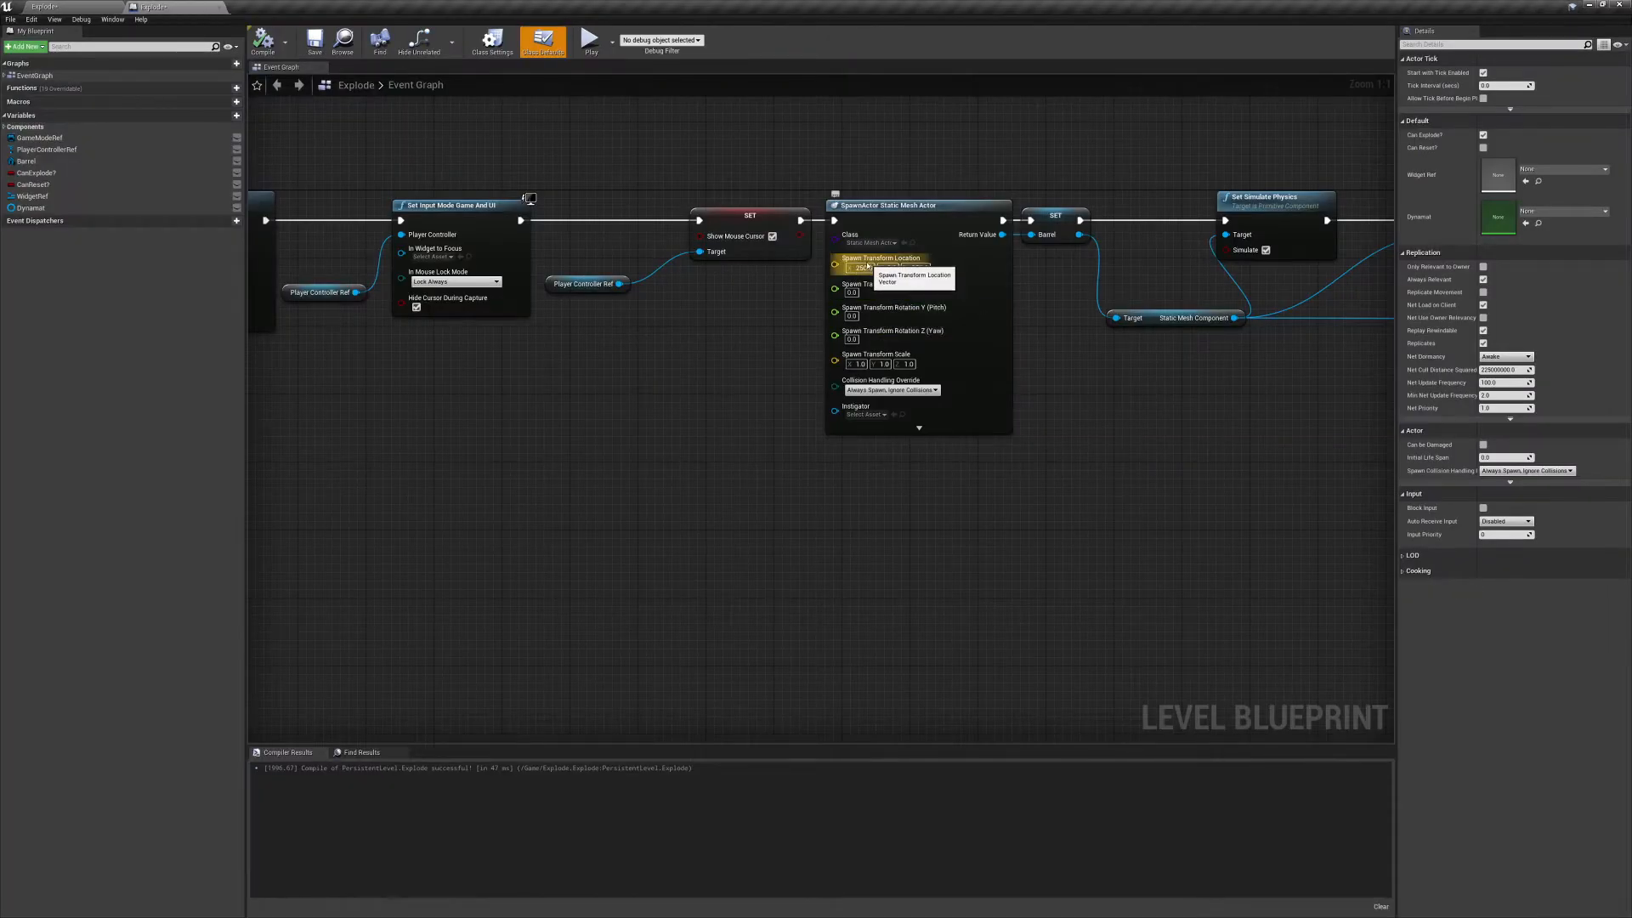
left_click(858, 268)
type("450")
key("Return")
left_click(259, 42)
left_click(44, 6)
left_click(690, 38)
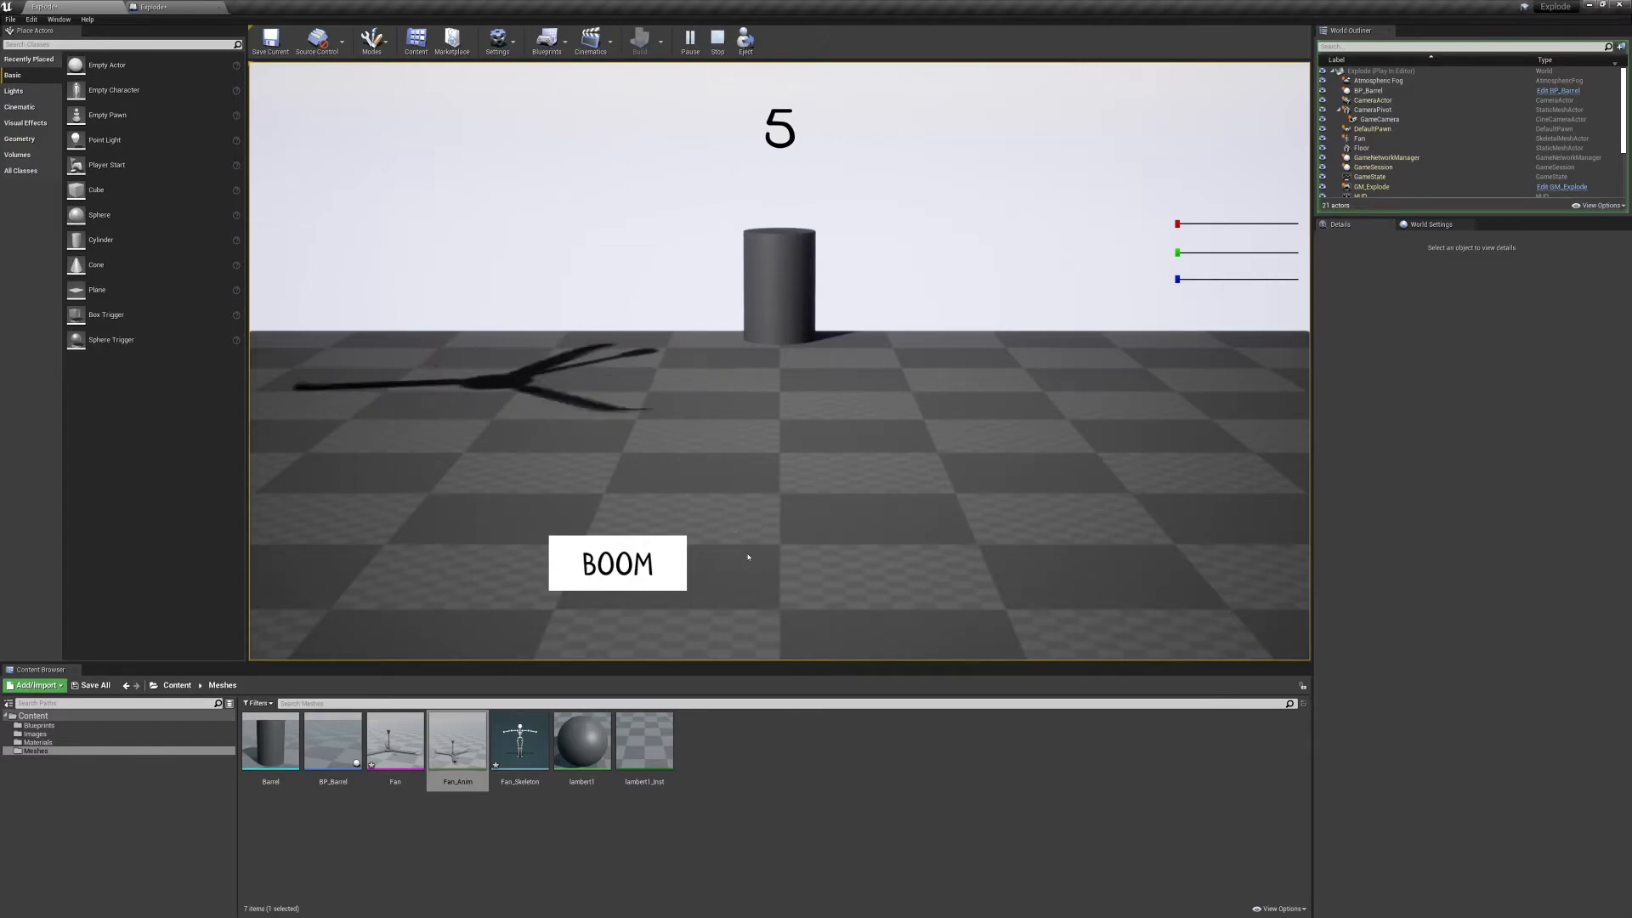
key("Escape")
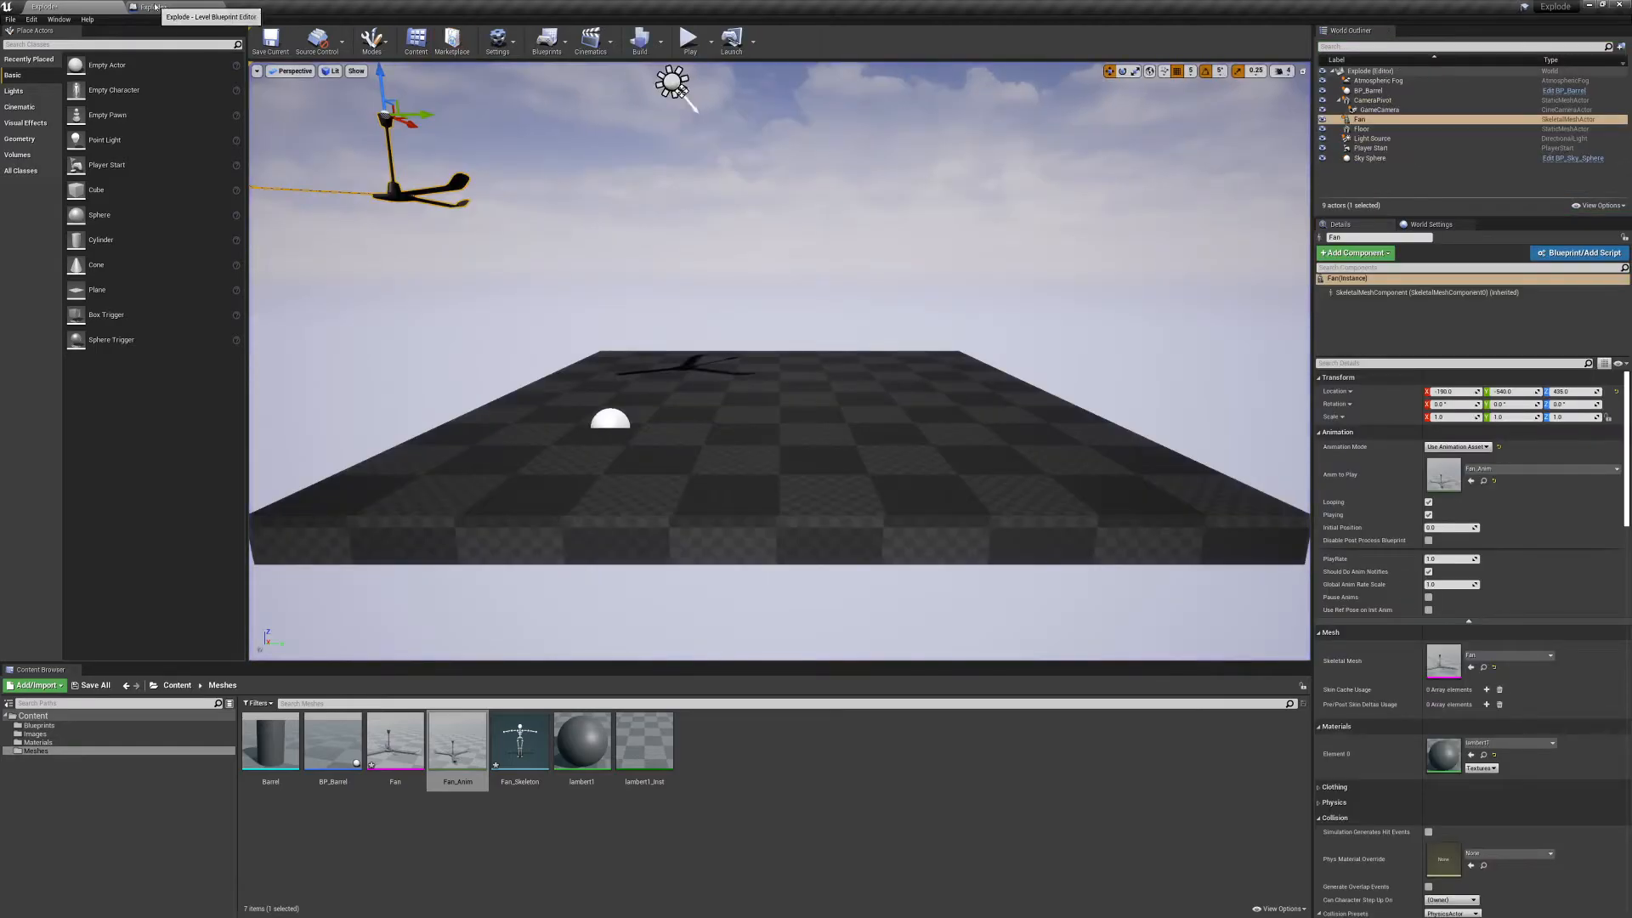
Create an Actor Blueprint named BP_Conveyor in the Meshes folder and open it docked beside the other editors.
left_click(777, 760)
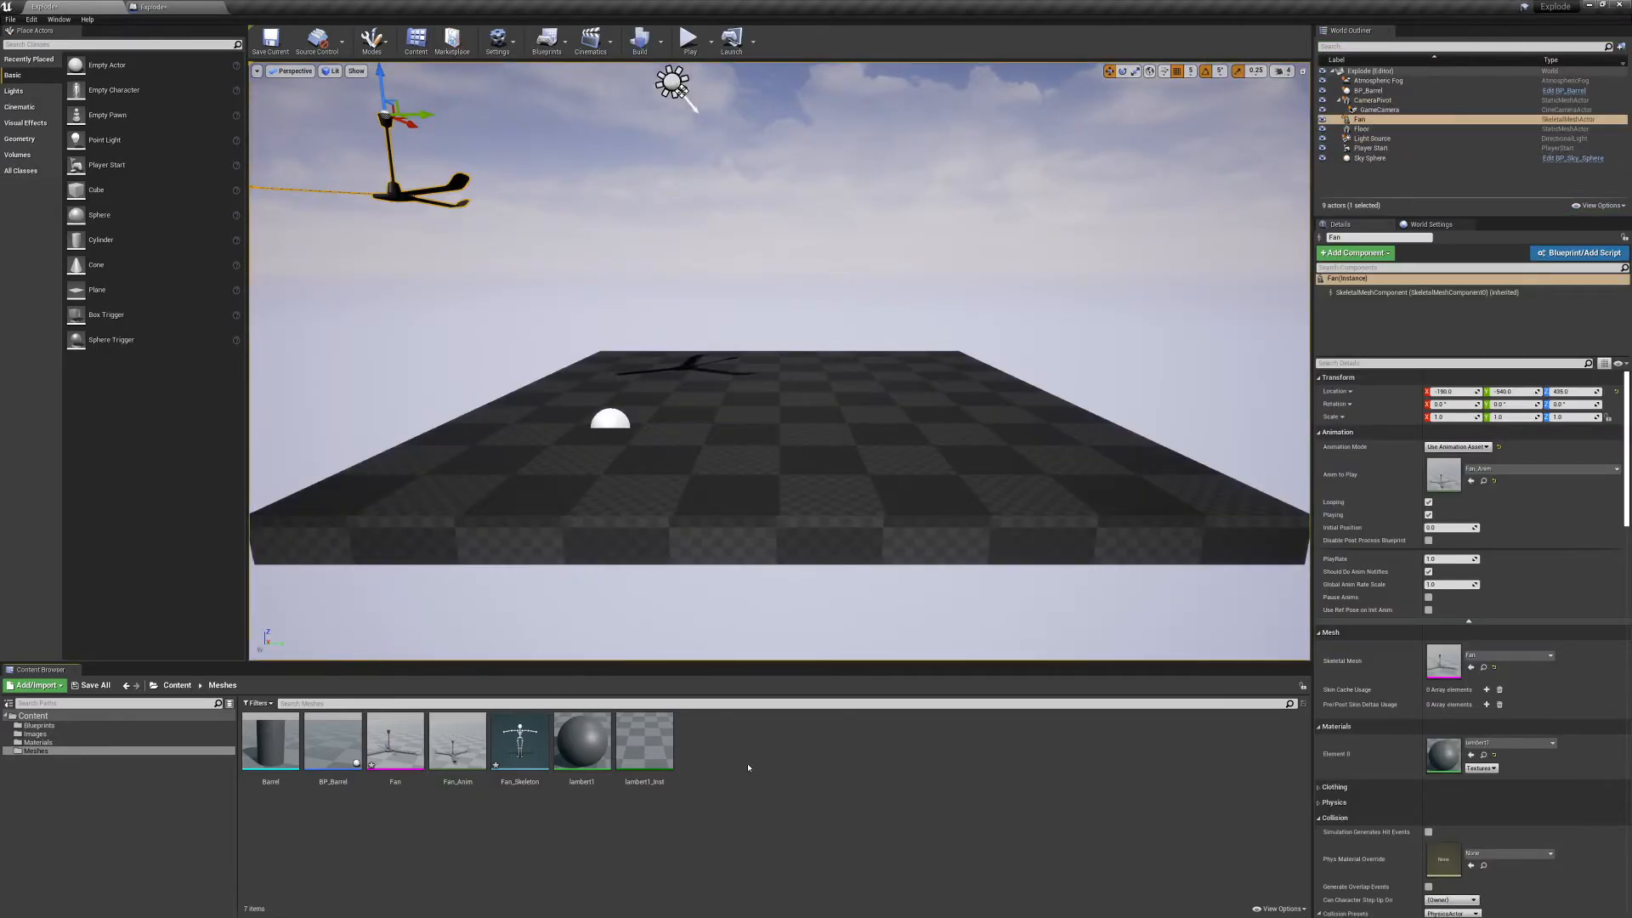
right_click(748, 767)
left_click(768, 510)
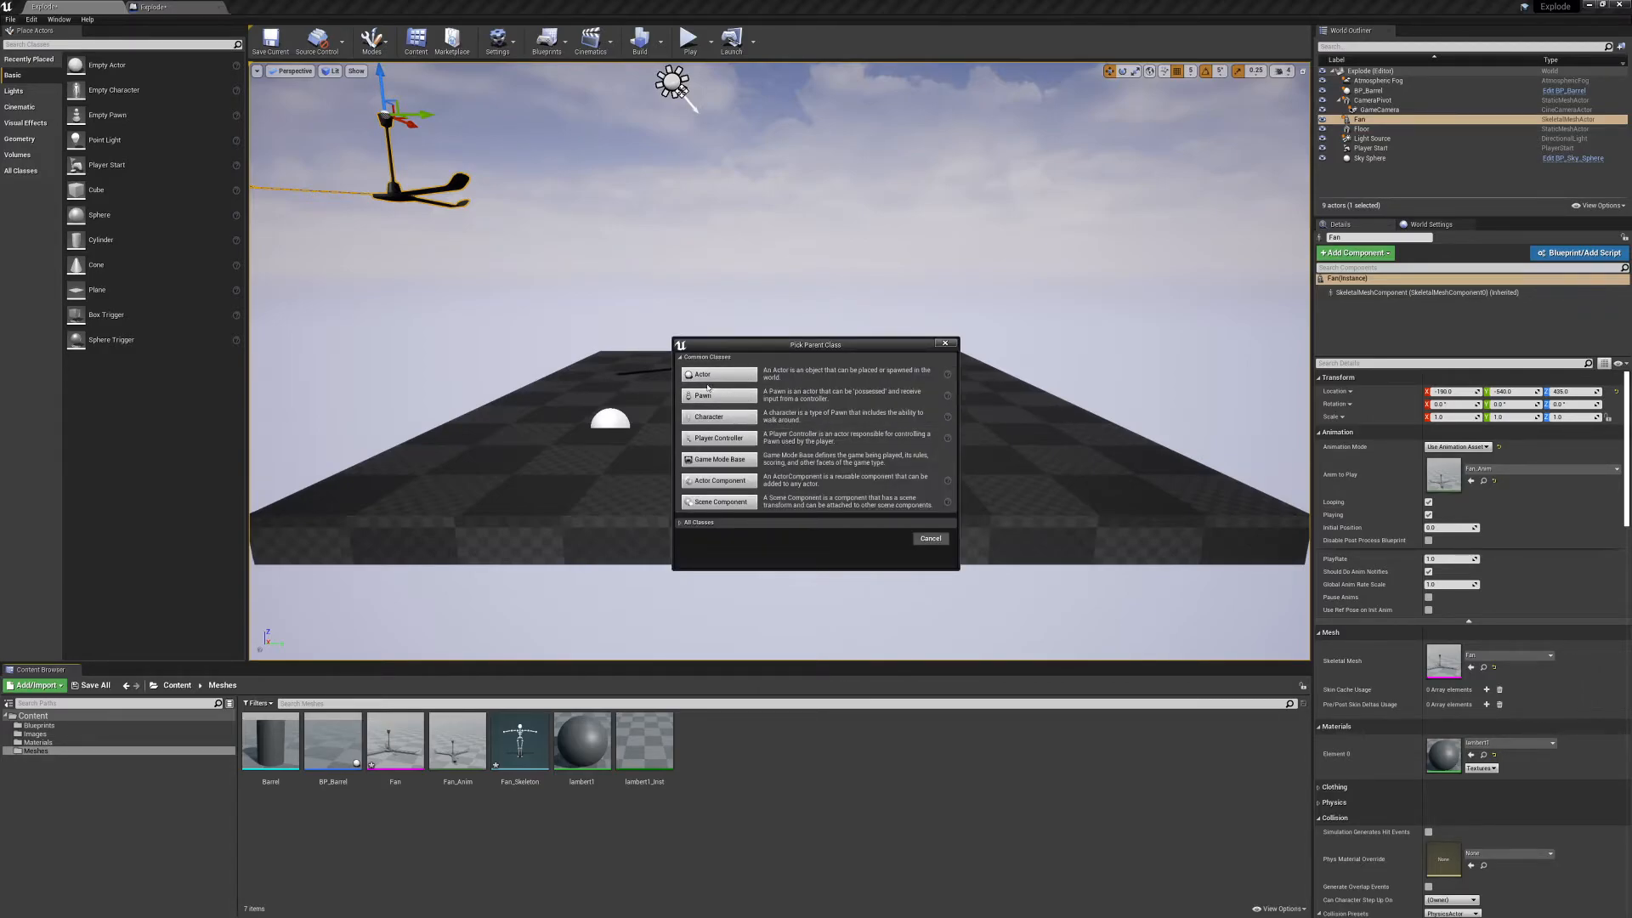
left_click(719, 374)
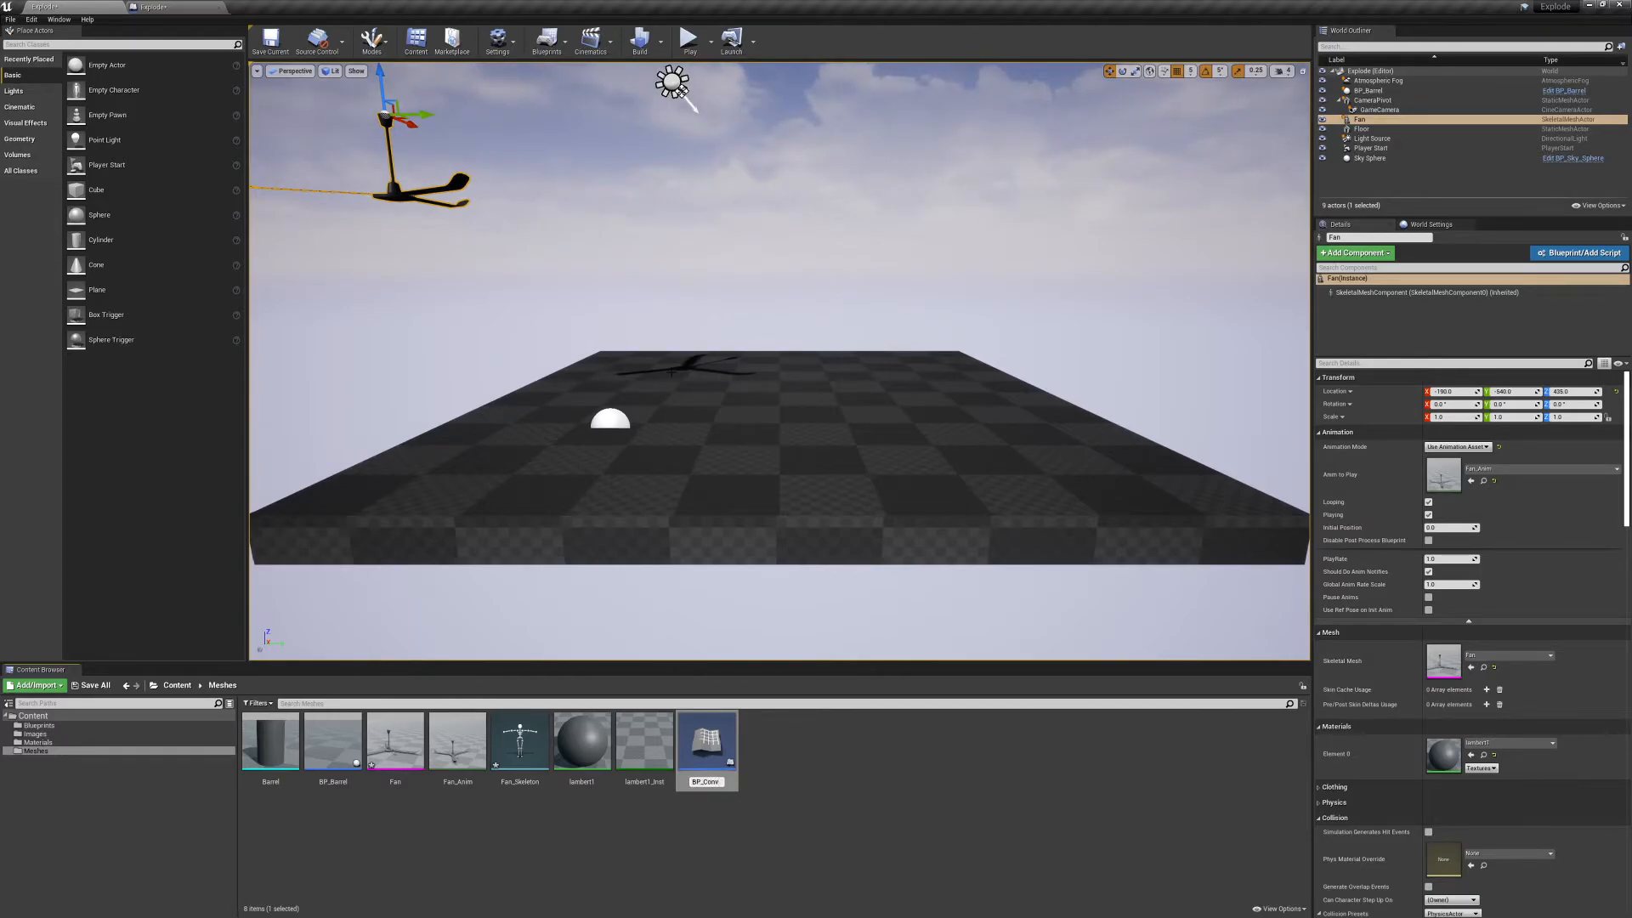
type("BP_Conveyor")
key("Return")
key("Return")
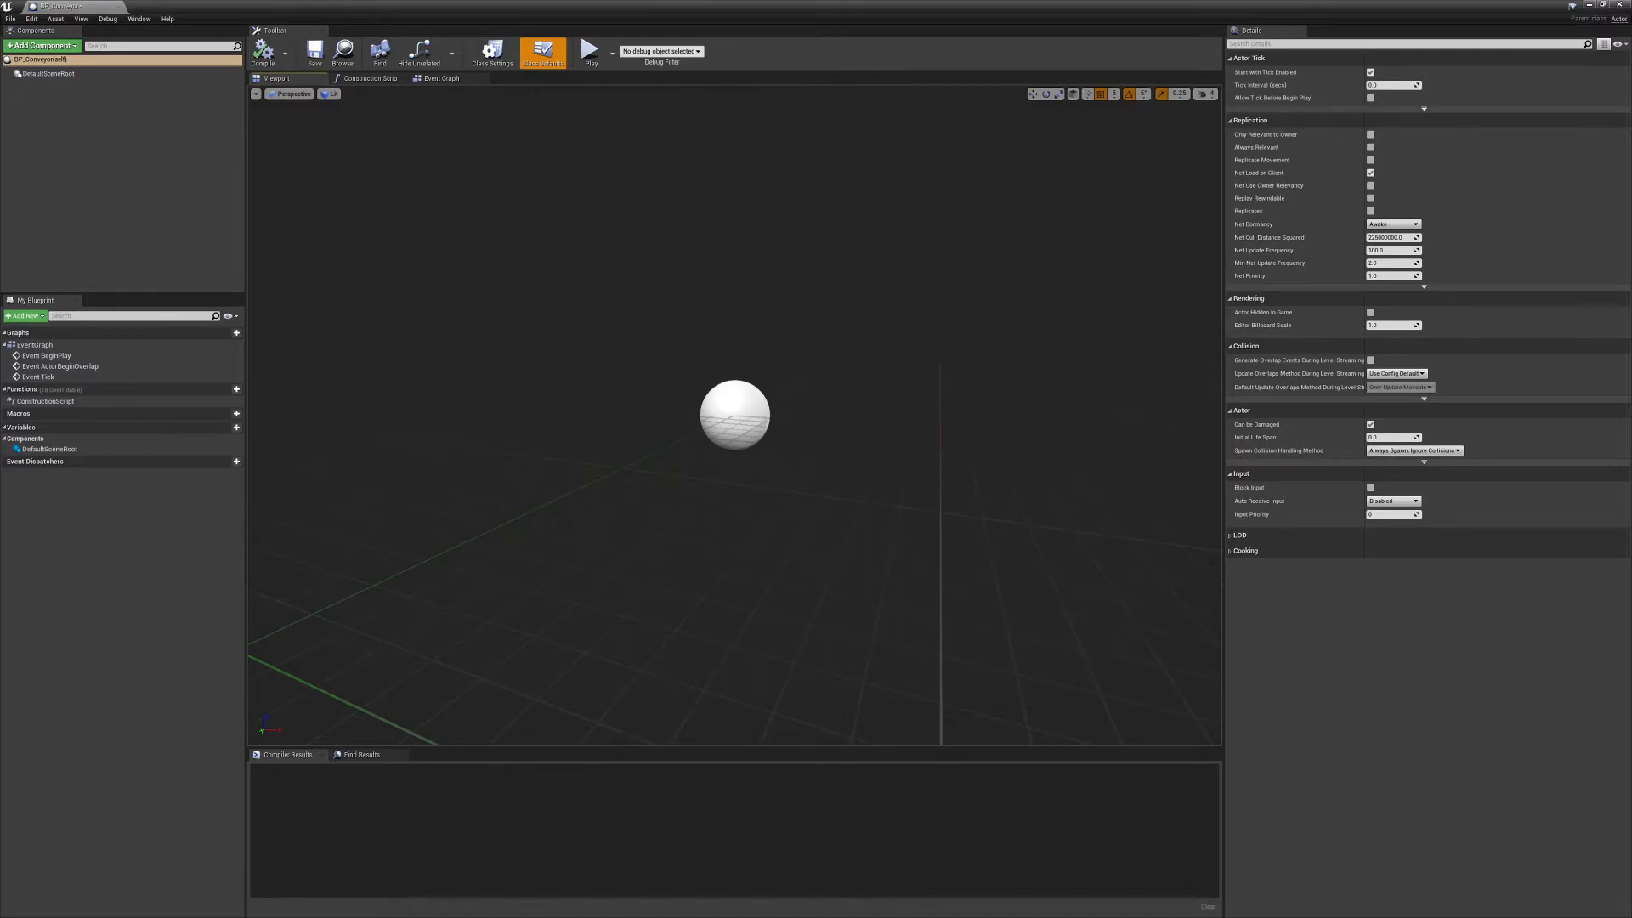
left_click_drag(95, 7, 325, 16)
Set the X spawn location to 450 on the Reset section's SpawnActor node in the Level Blueprint and play-test the level.
left_click(170, 7)
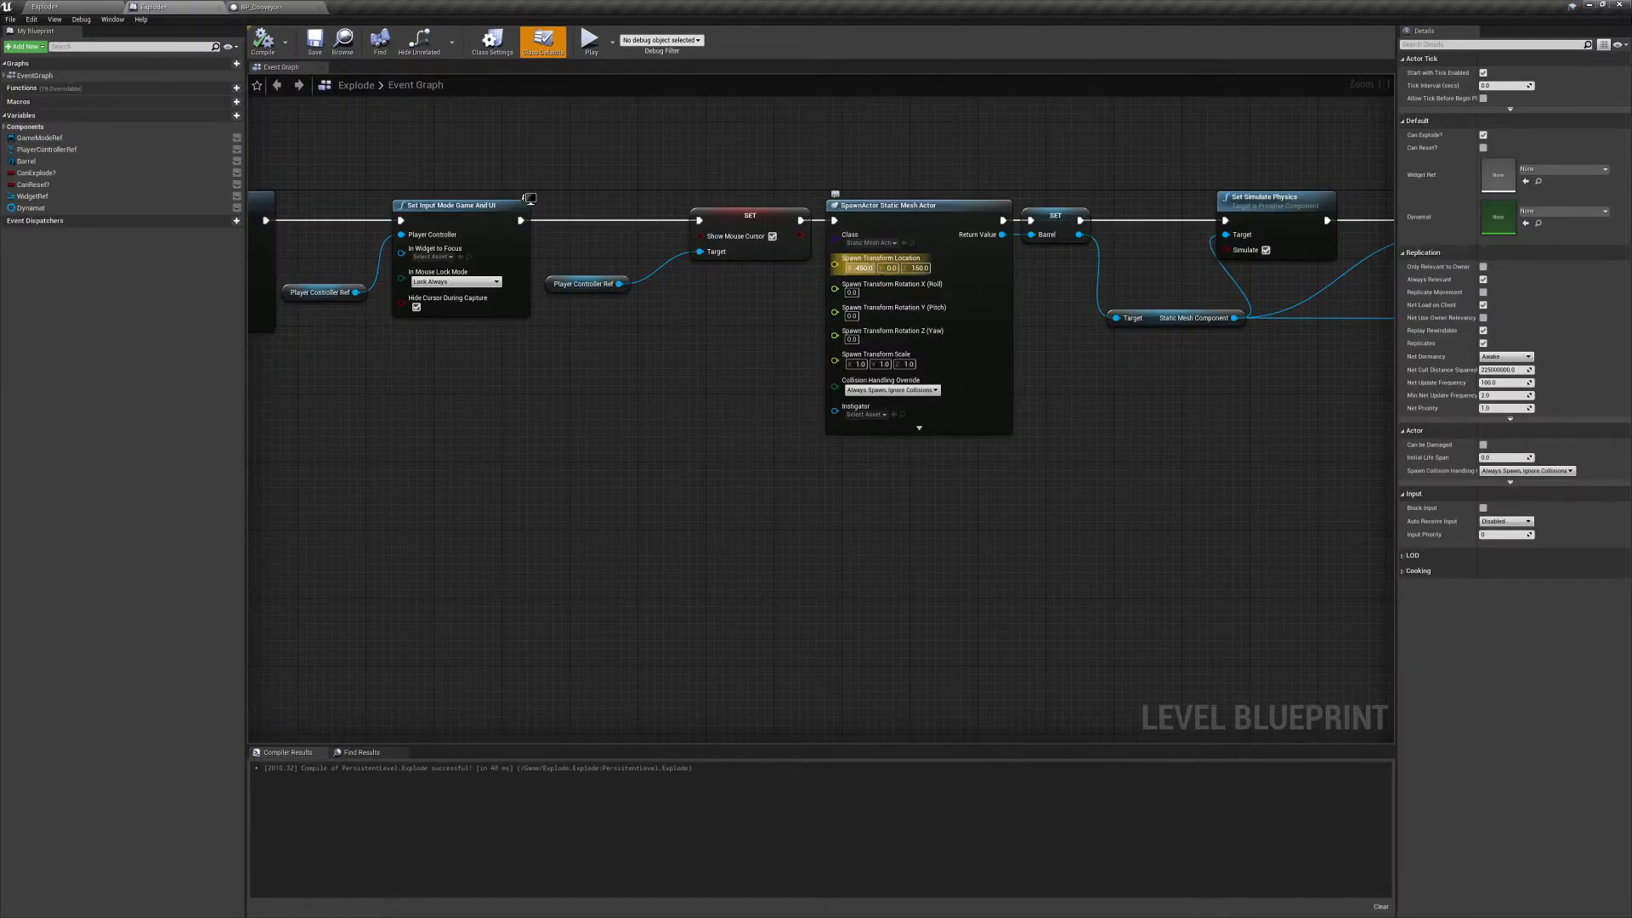
scroll(847, 498, "down", 9)
right_click_drag(847, 498, 255, 412)
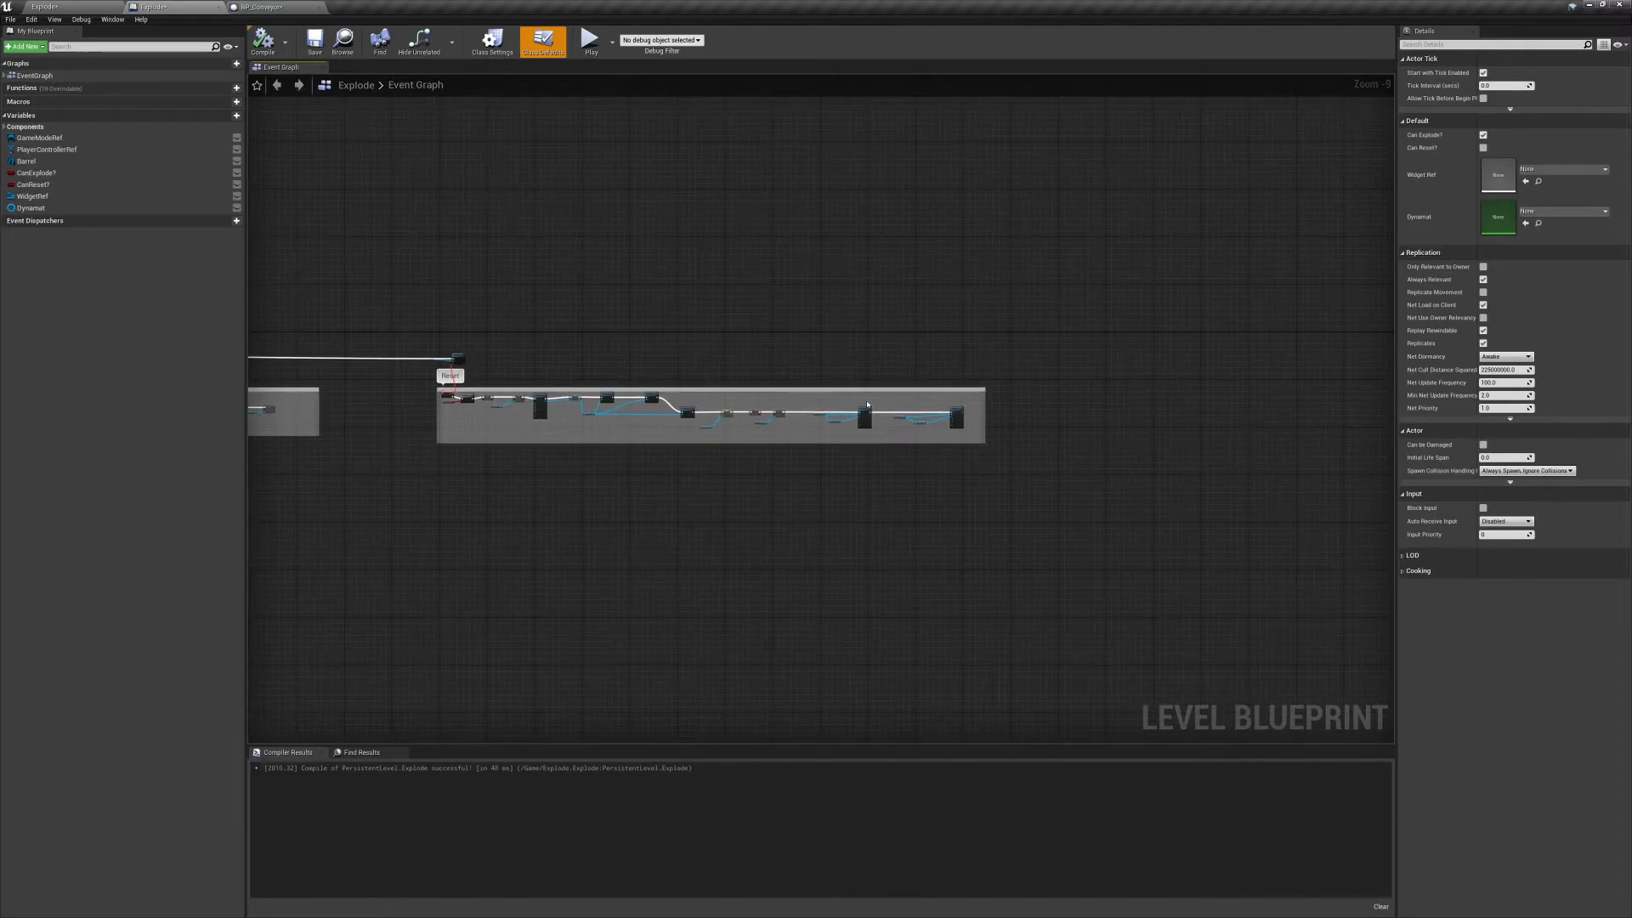
scroll(866, 404, "up", 9)
right_click_drag(856, 450, 883, 445)
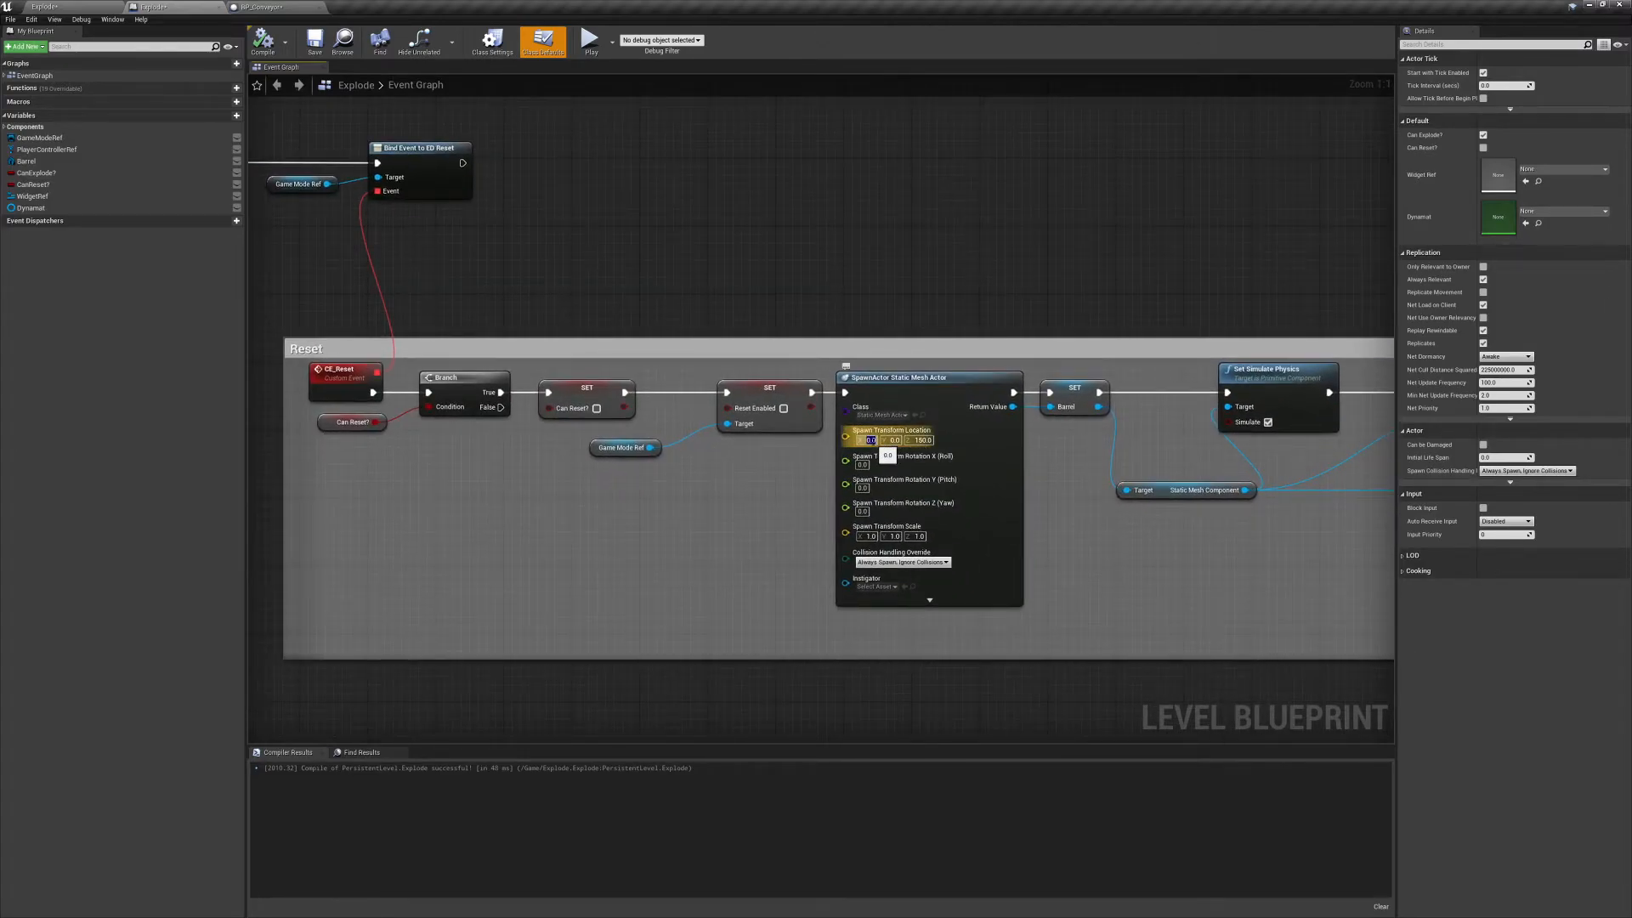
type("450")
key("Return")
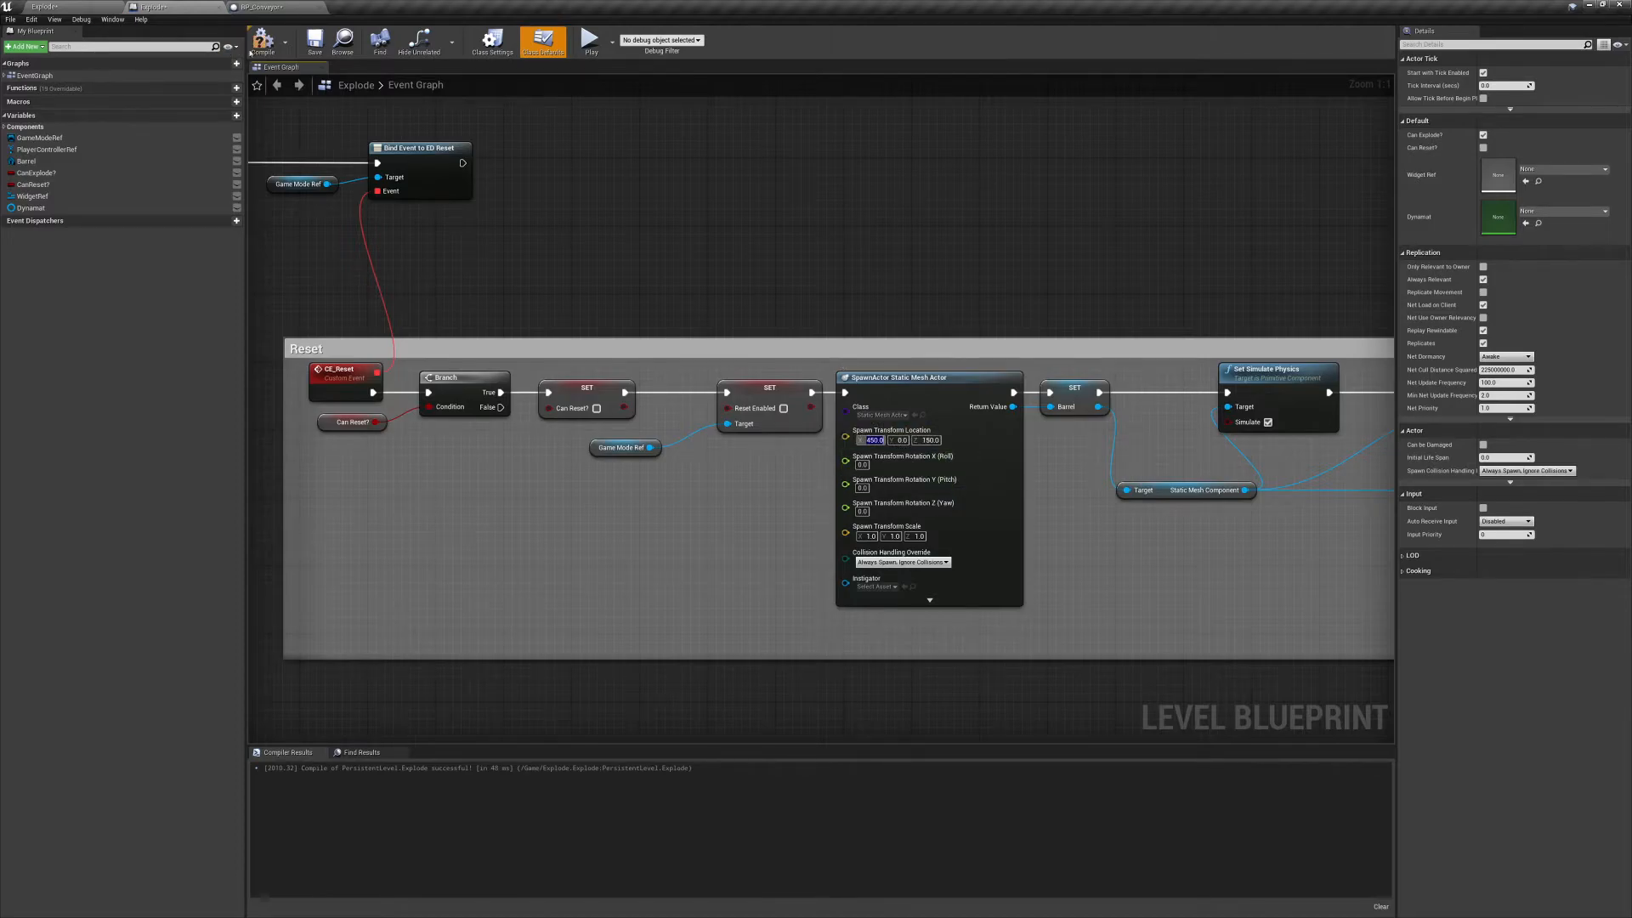
left_click(219, 7)
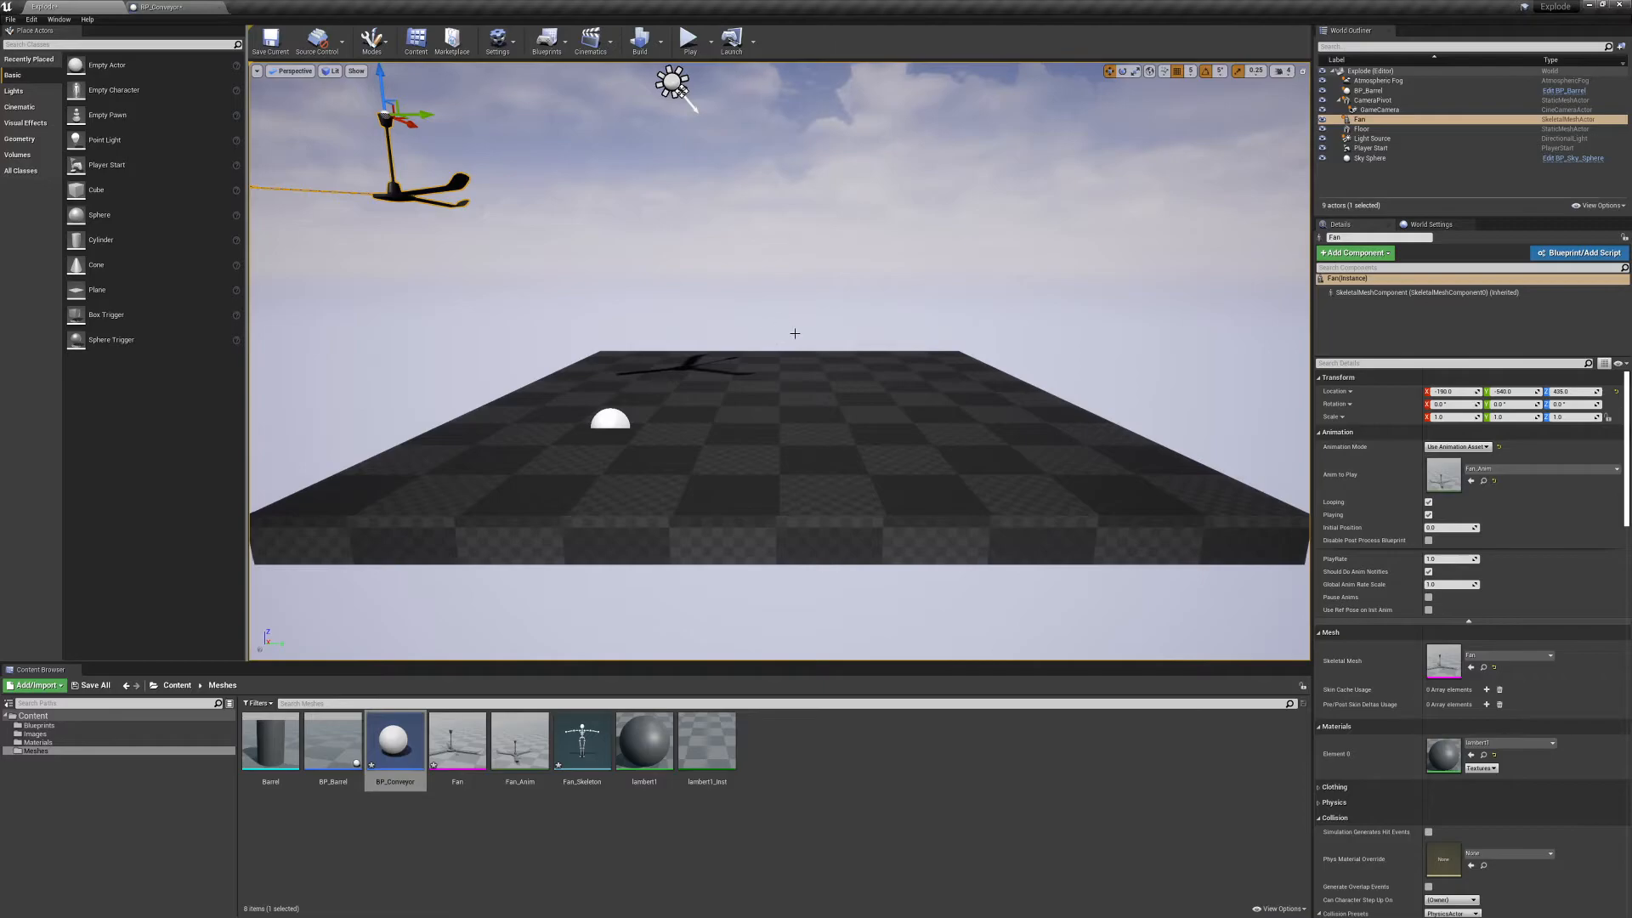
left_click(688, 38)
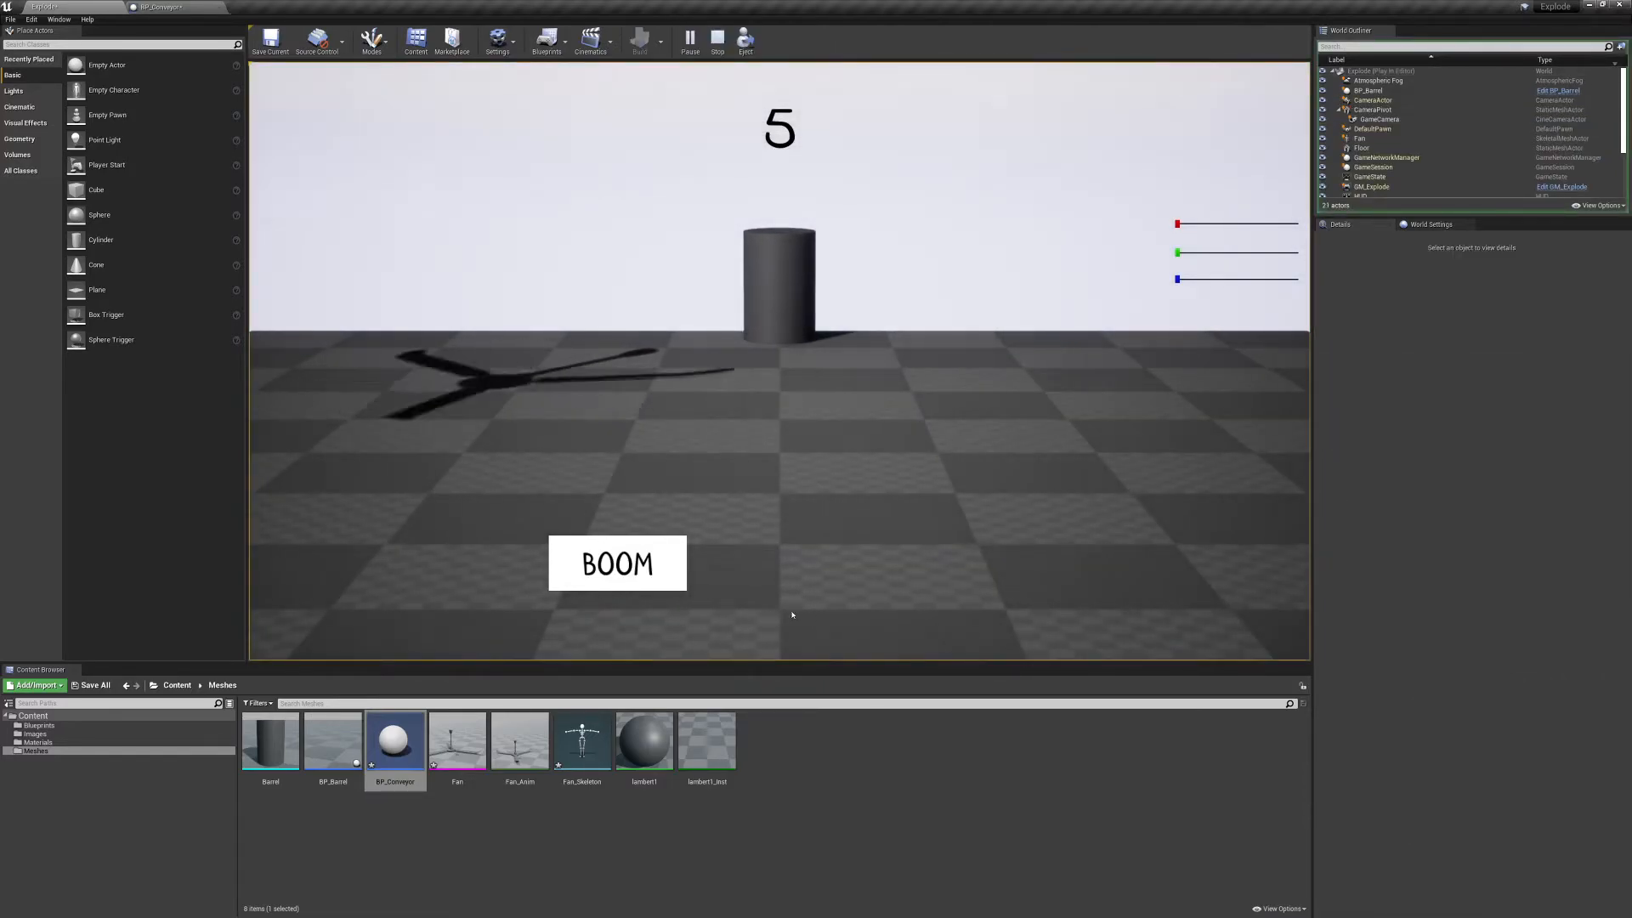
key("Escape")
Add a Box Collision component to BP_Conveyor, keeping the default name, and compile the Blueprint.
left_click(174, 7)
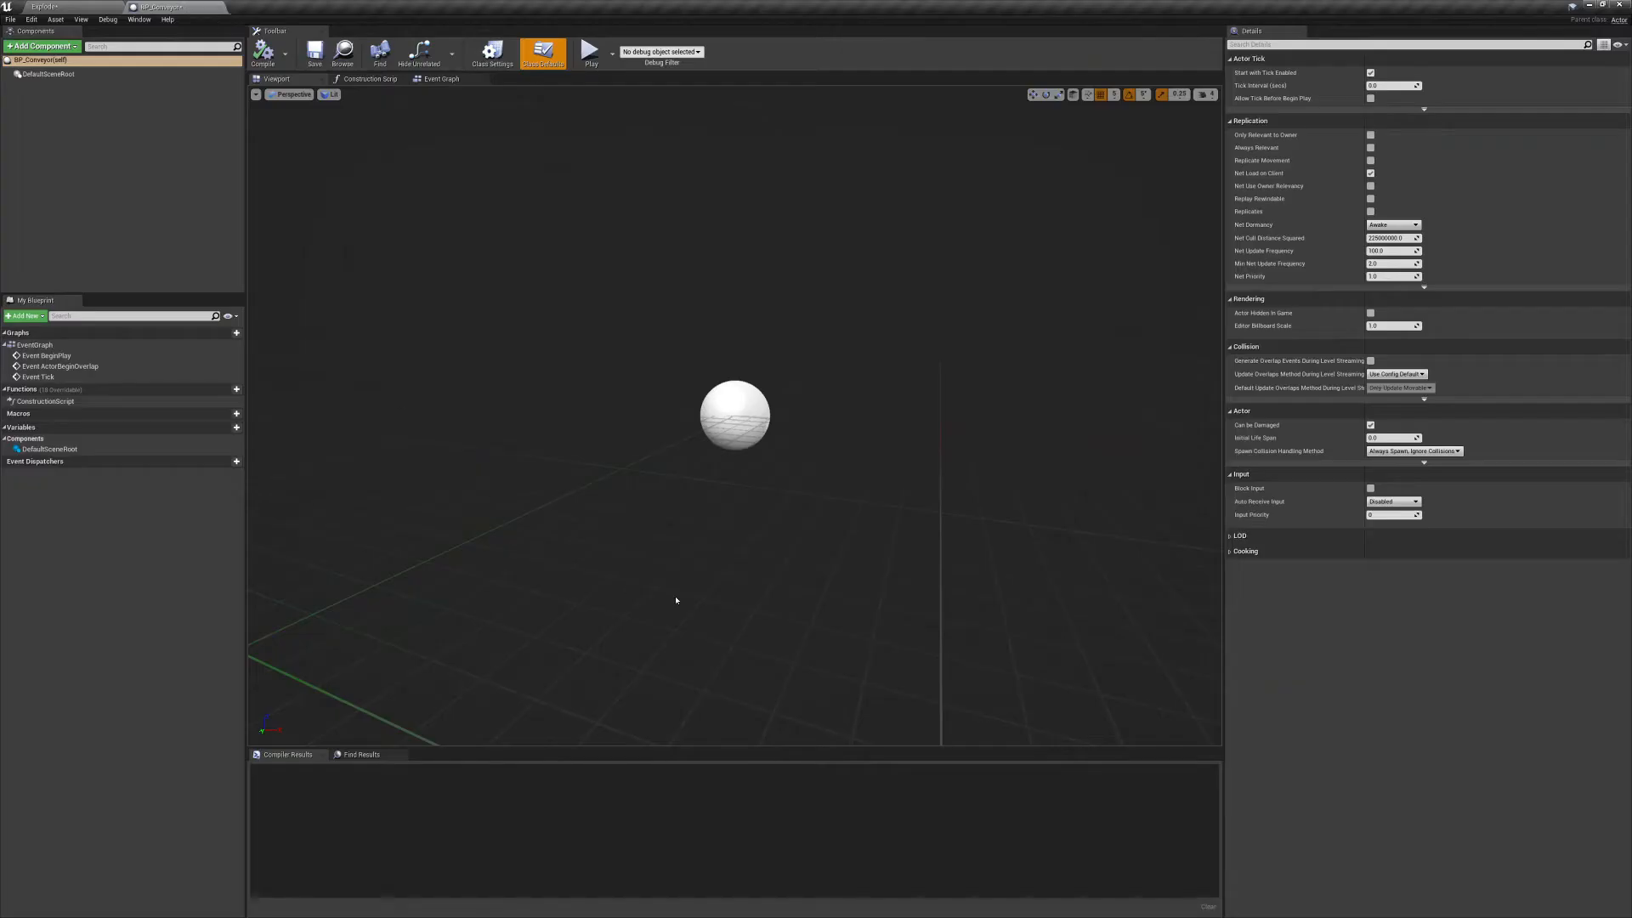
left_click(81, 131)
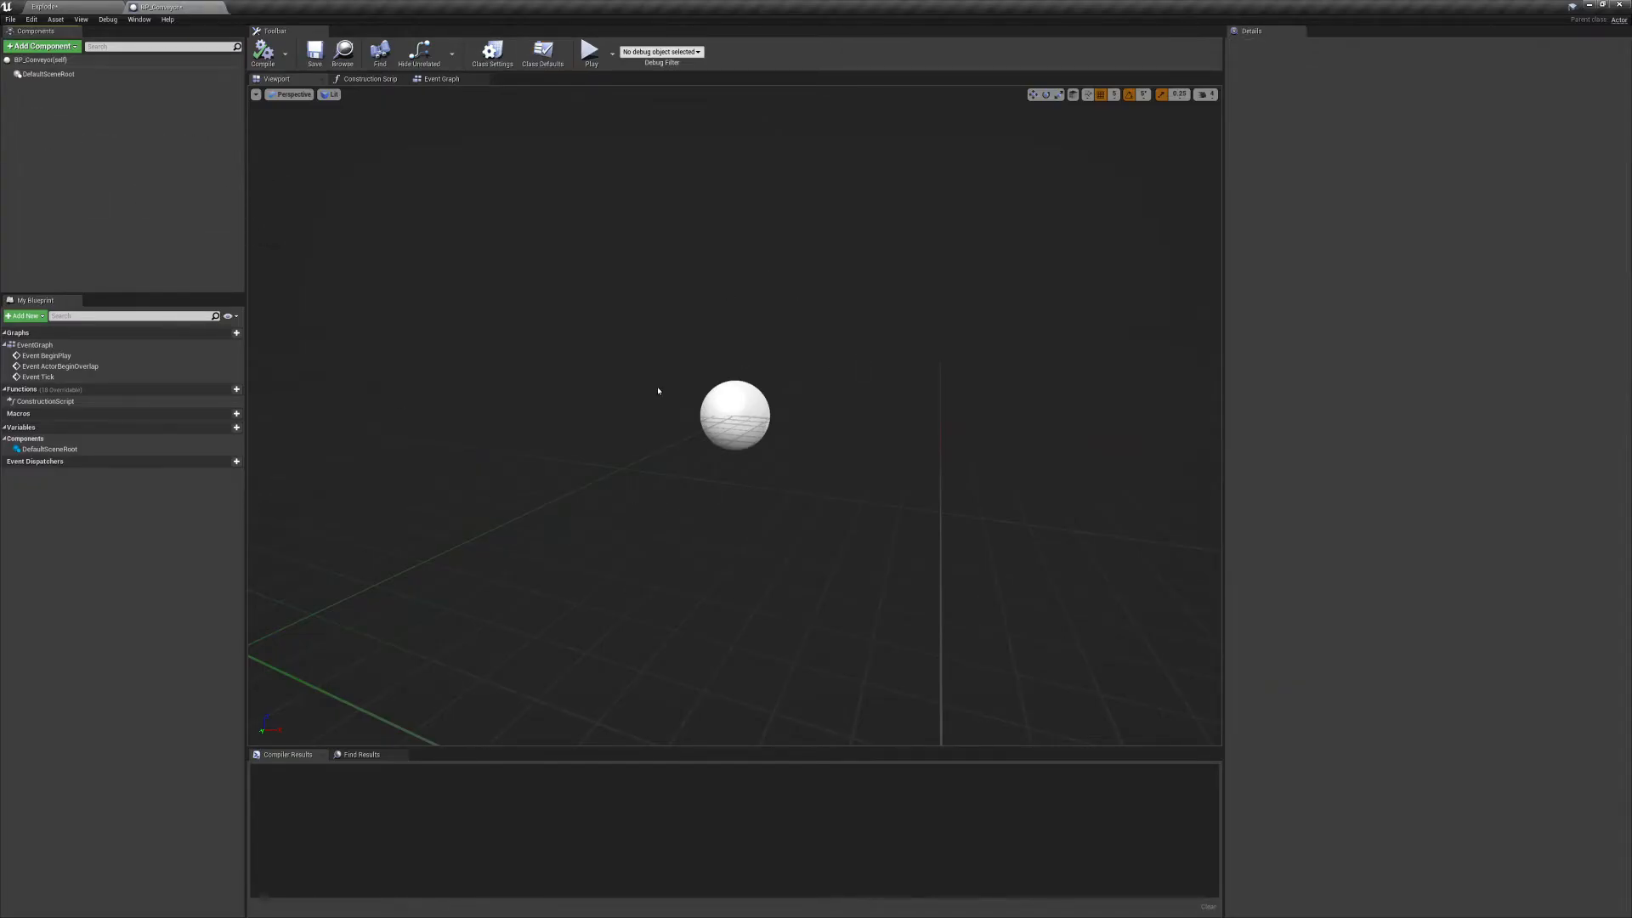
left_click(36, 47)
type("box")
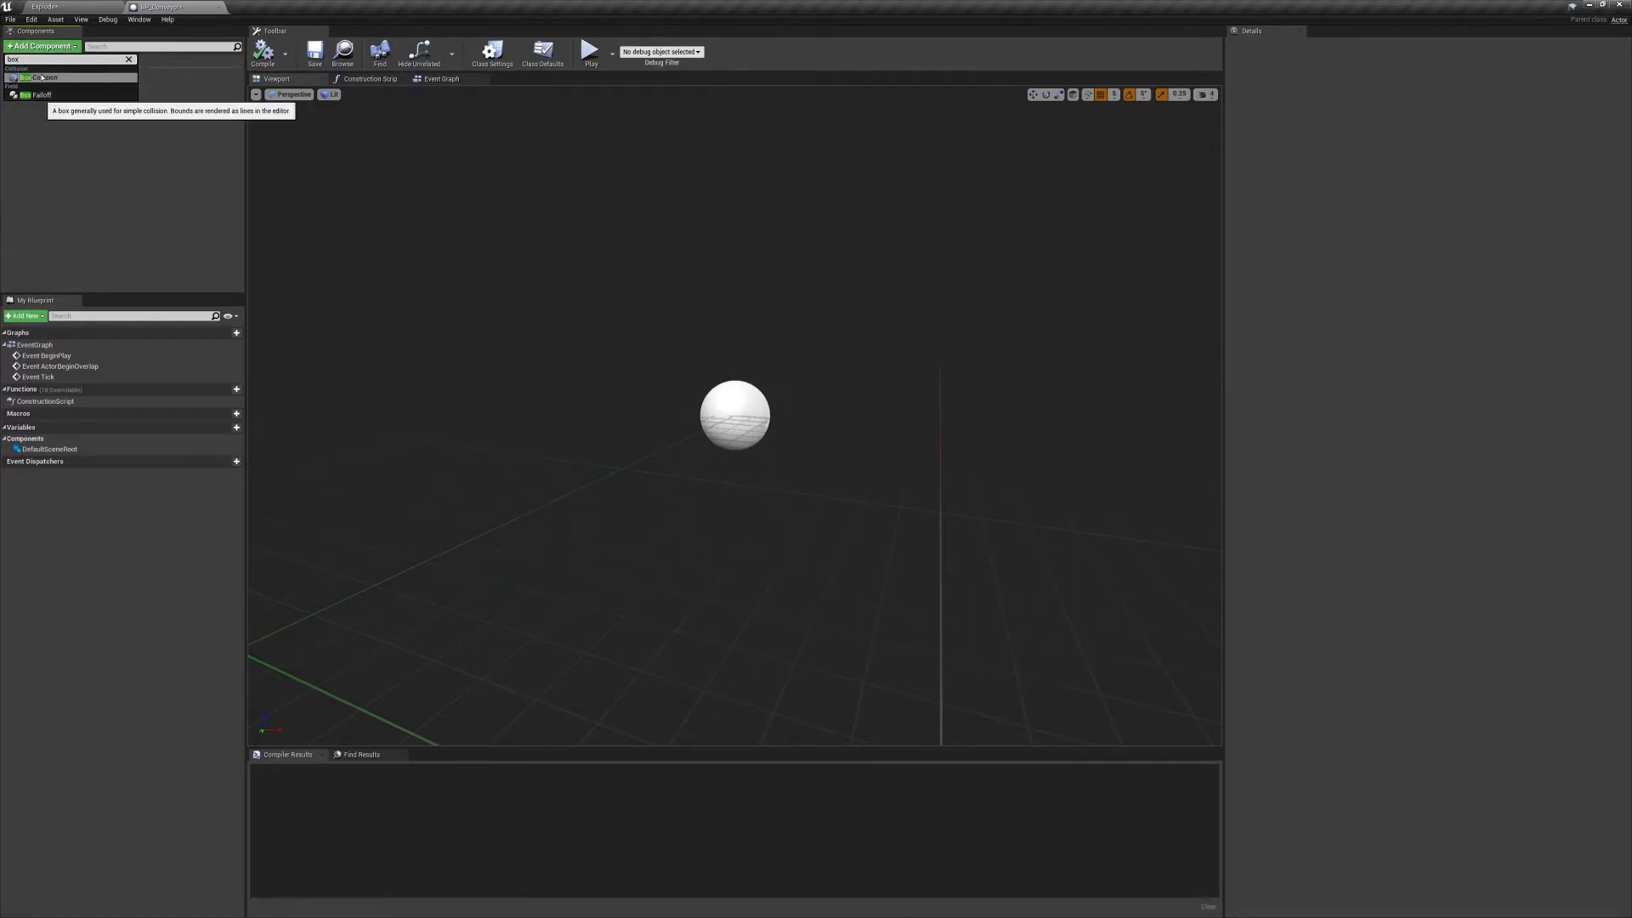
left_click(37, 78)
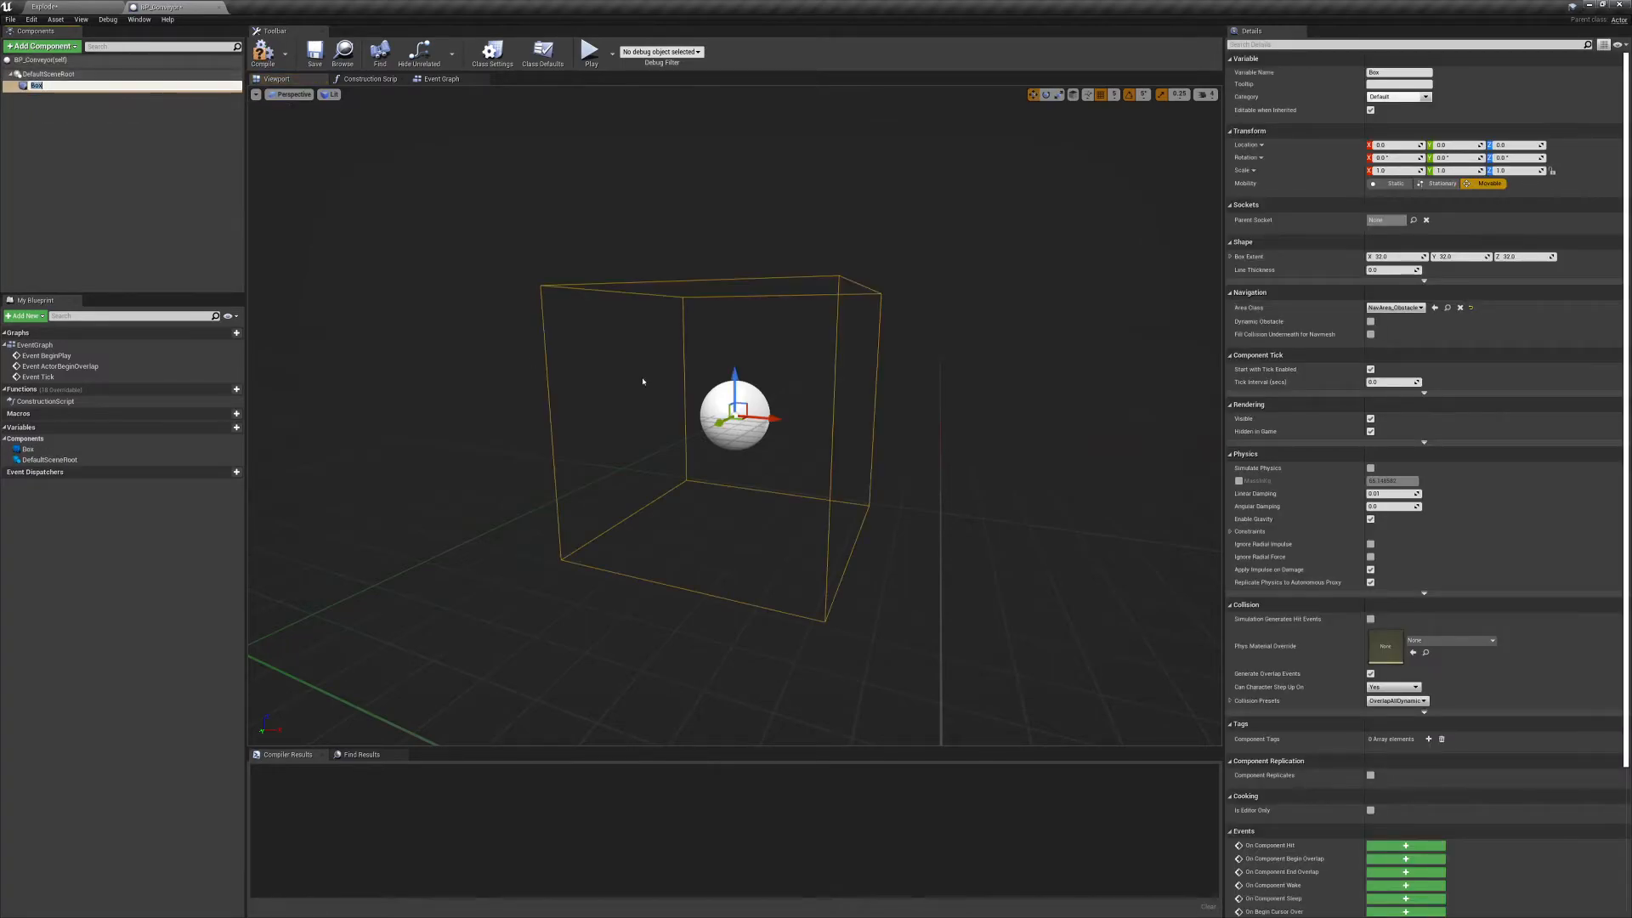
key("Return")
right_click_drag(725, 344, 416, 233)
key("s")
right_click_drag(570, 270, 921, 374)
key("w")
right_click_drag(597, 217, 646, 255)
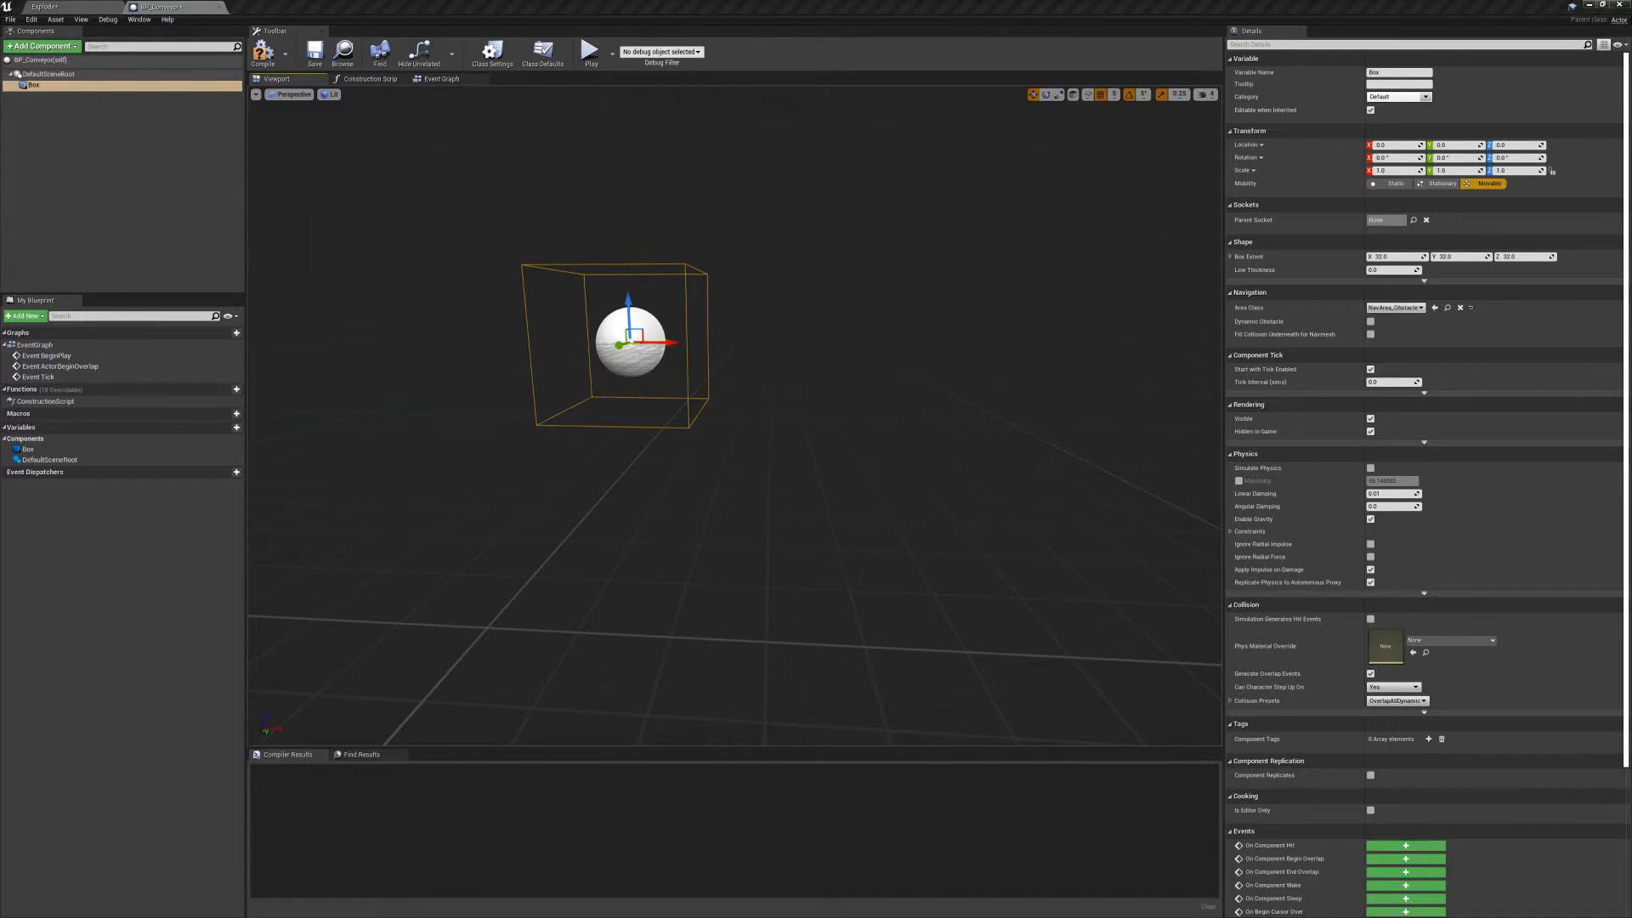
left_click(265, 51)
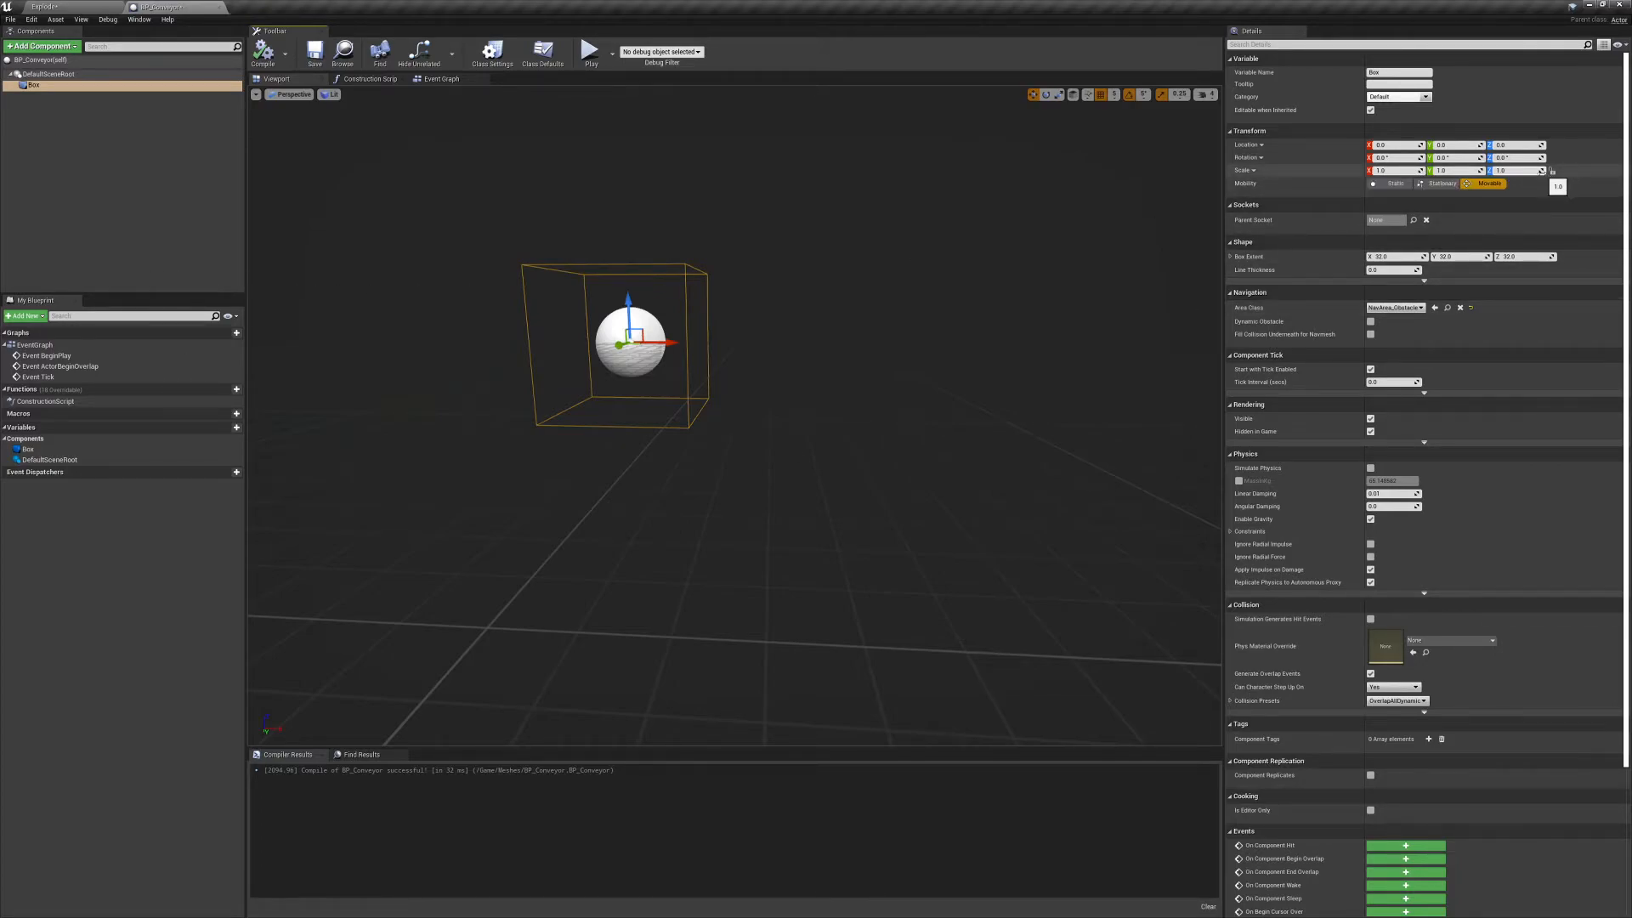
Flatten the box collision by setting its Z scale to 0.1.
left_click(1540, 170)
type("0.1")
key("Return")
middle_click_drag(803, 350, 670, 337)
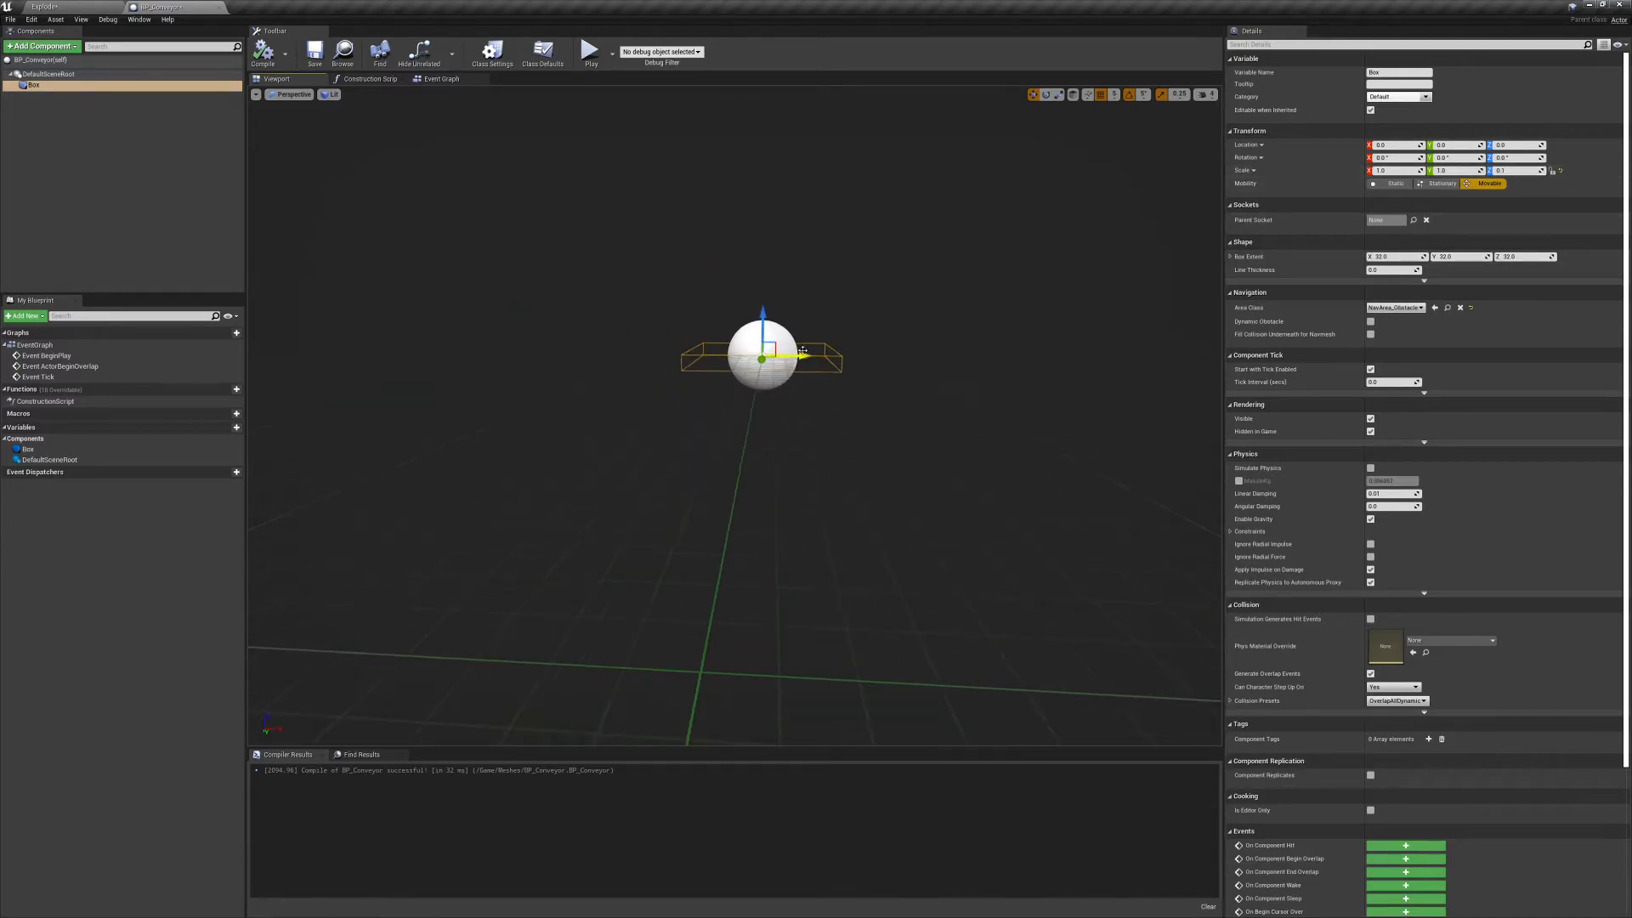
Try an X scale of 450 on the box collision and inspect its length.
left_click(1390, 170)
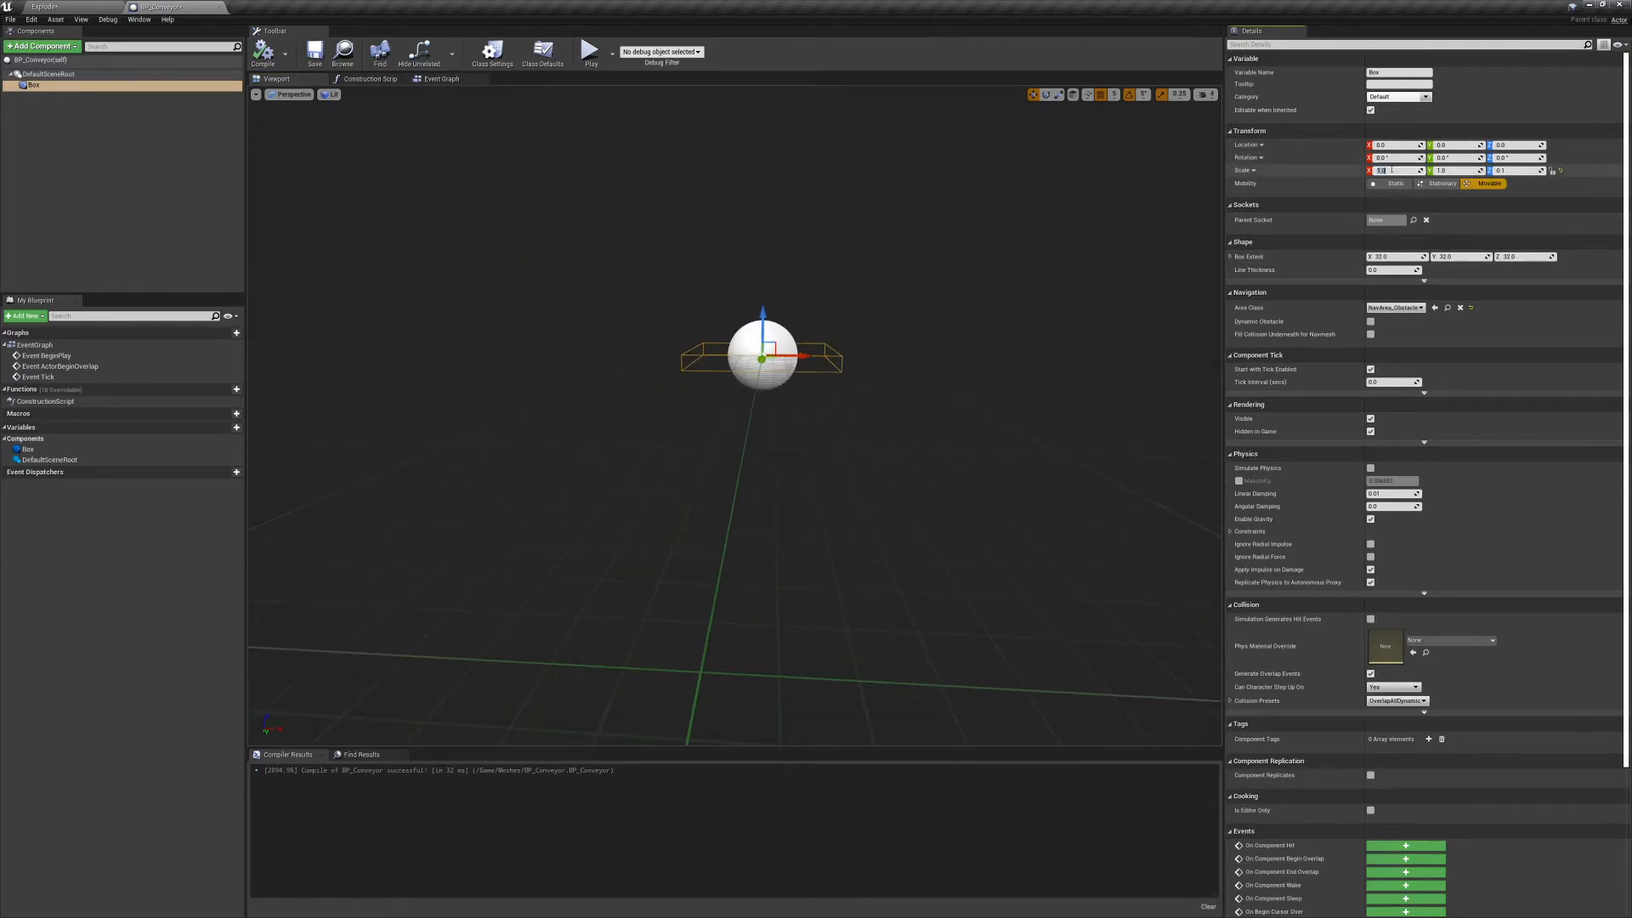
type("450")
key("Return")
right_click_drag(896, 346, 850, 370)
key("s")
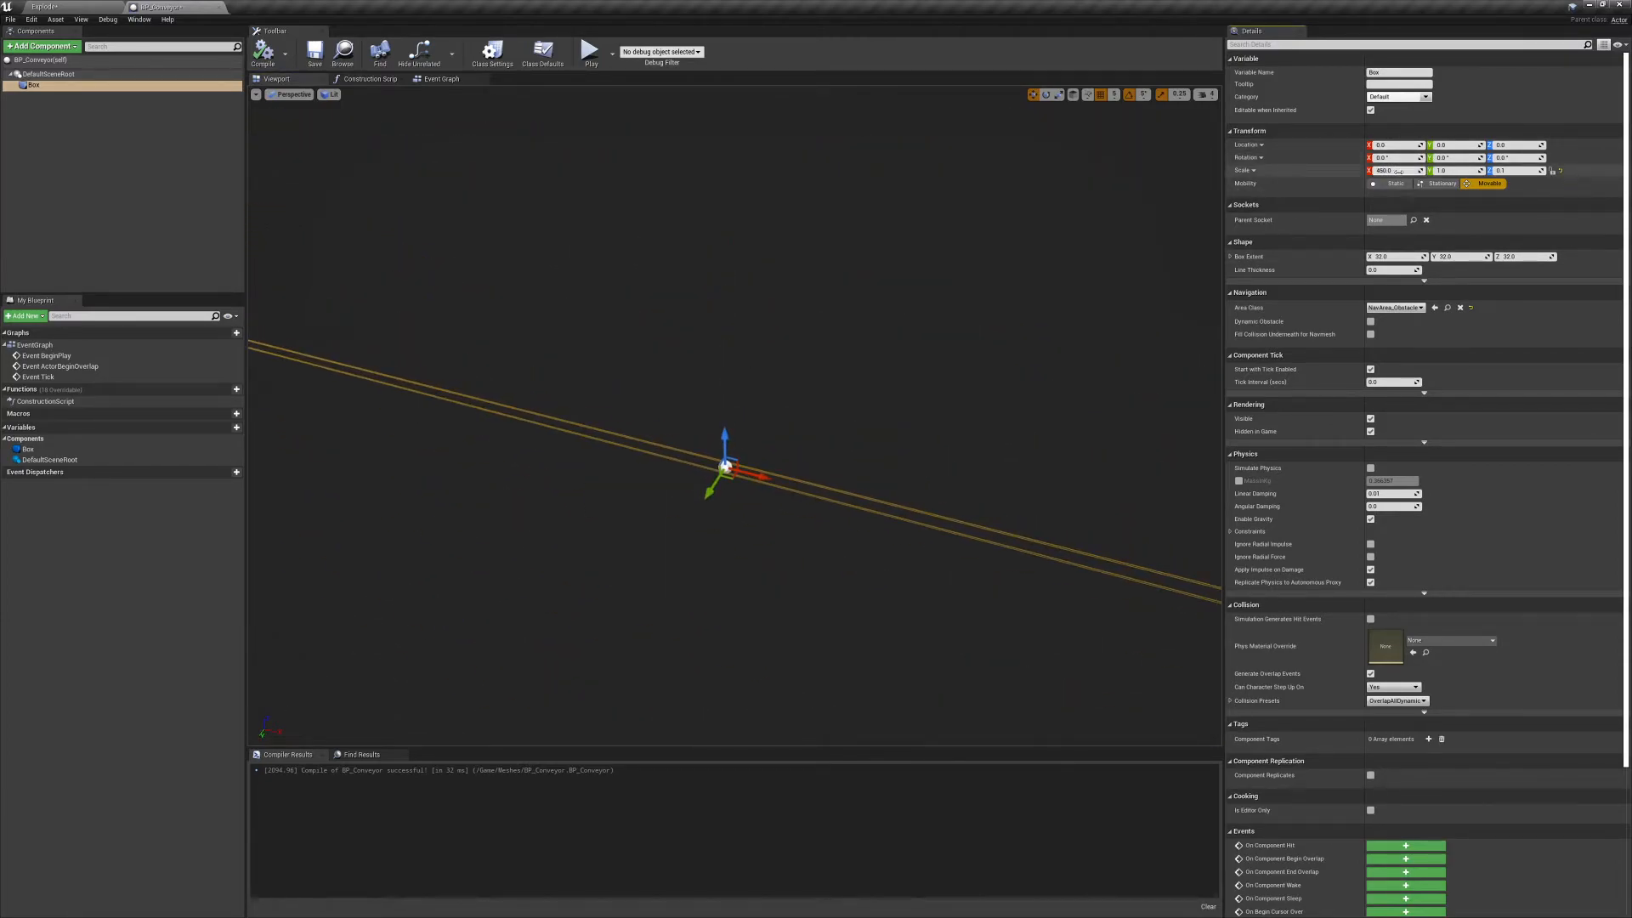
Set the box collision's X scale to 12.
type("12")
key("Return")
middle_click_drag(1085, 320, 1003, 586)
right_click_drag(734, 416, 255, 628)
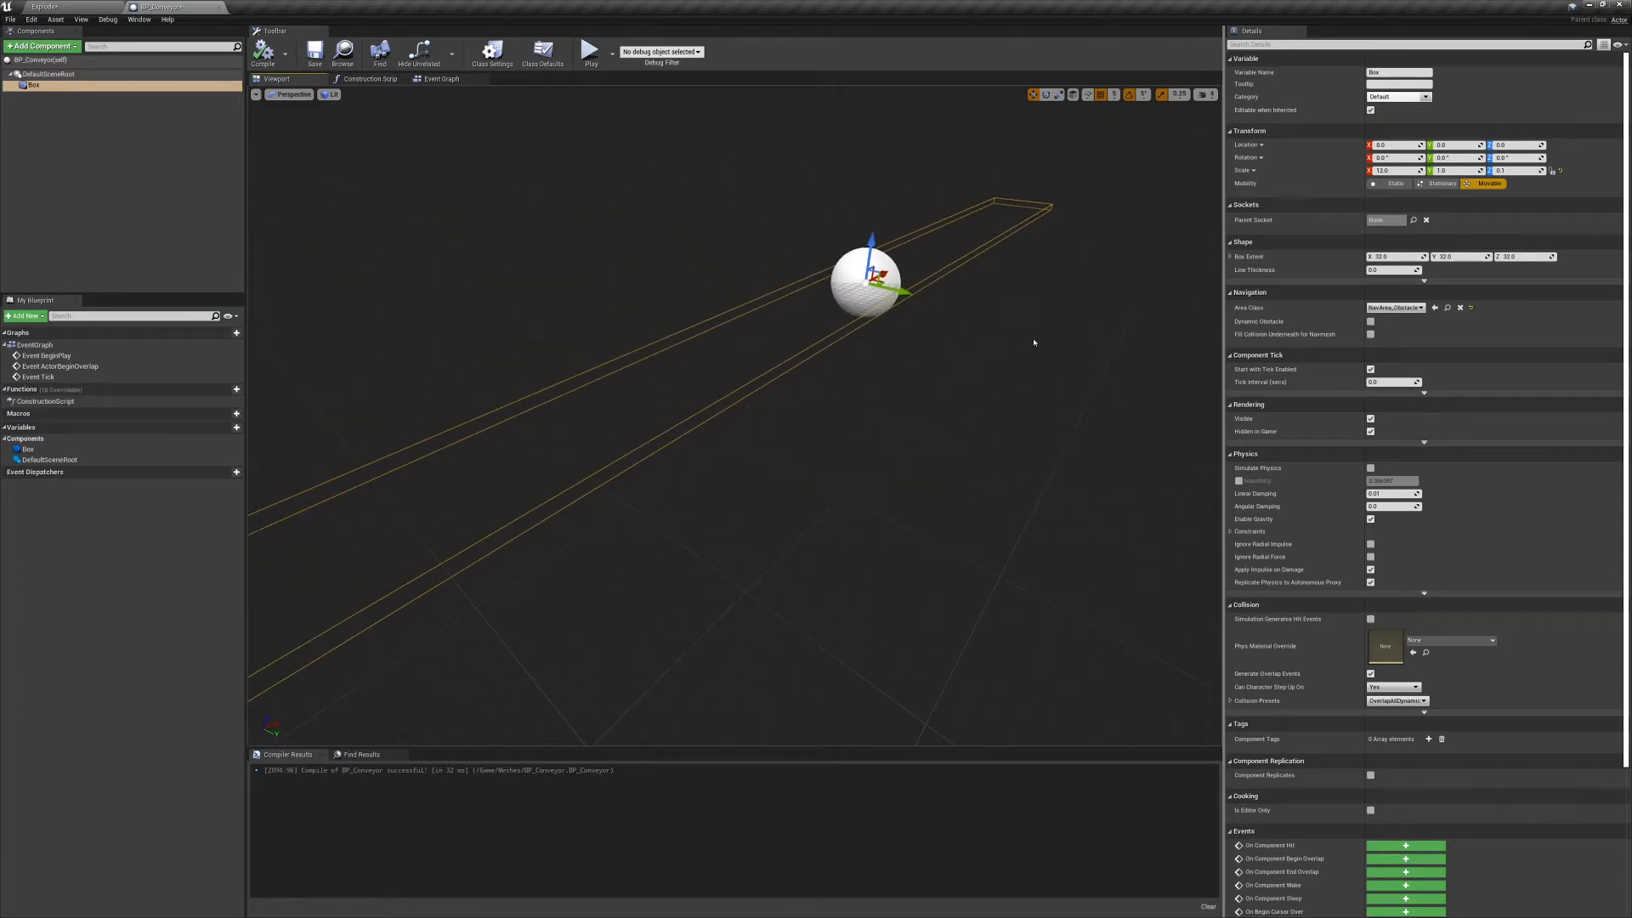
Raise the box collision slightly along the Z axis.
right_click_drag(1033, 339, 539, 244)
mouse_move(858, 369)
right_mouse_down()
mouse_move(1173, 446)
mouse_move(859, 369)
right_mouse_up()
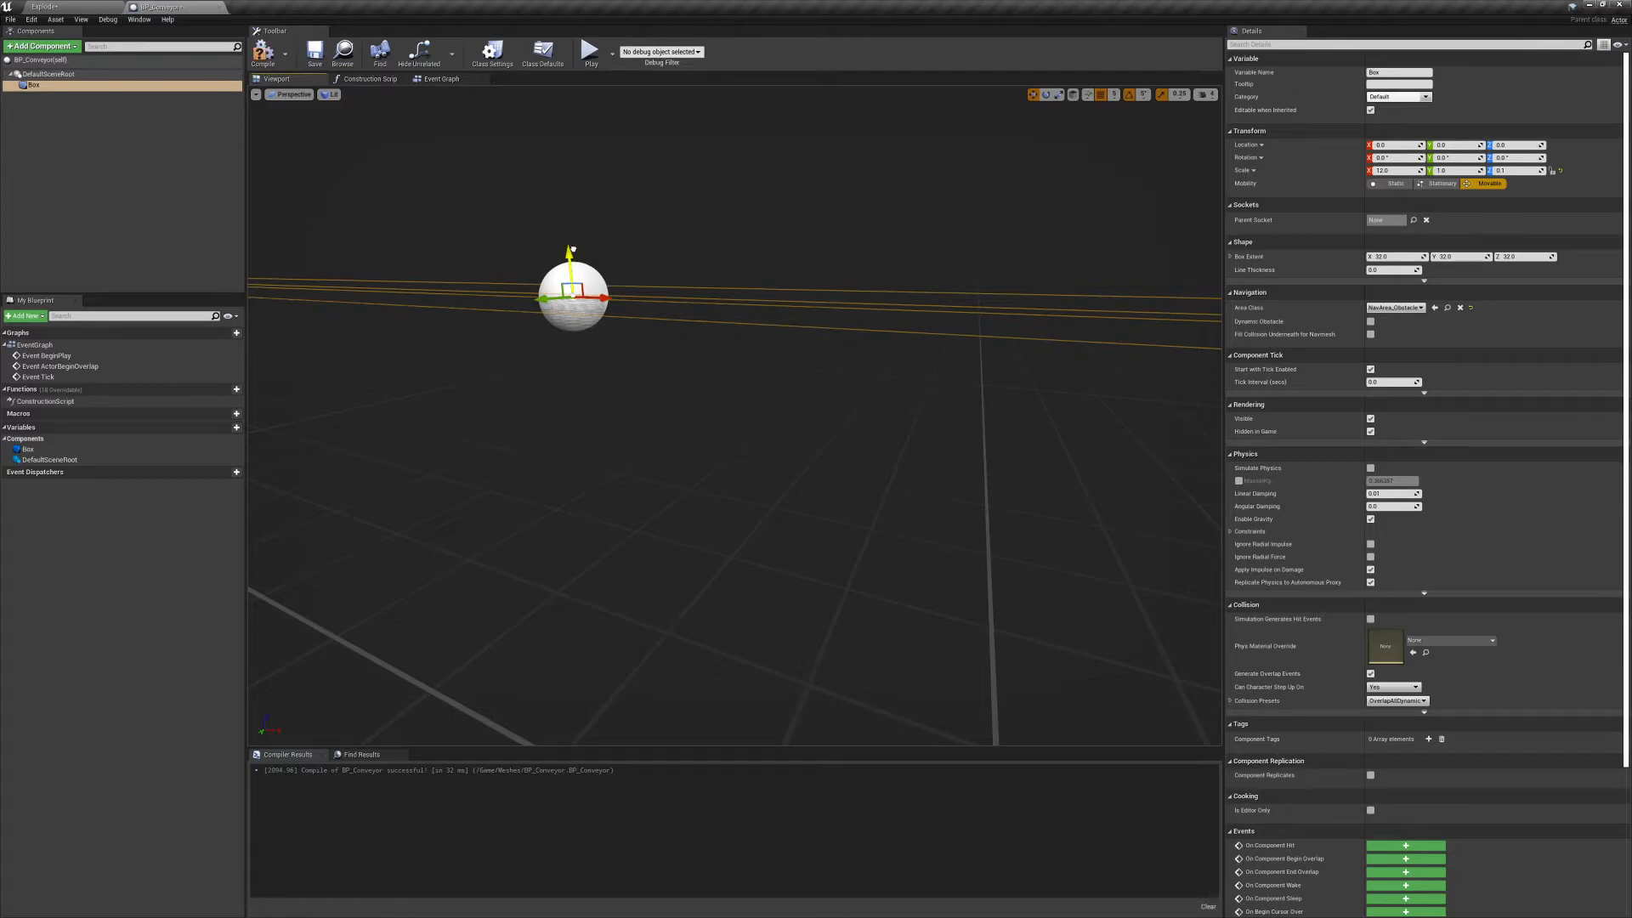
left_click_drag(573, 249, 576, 237)
right_click_drag(747, 419, 544, 281)
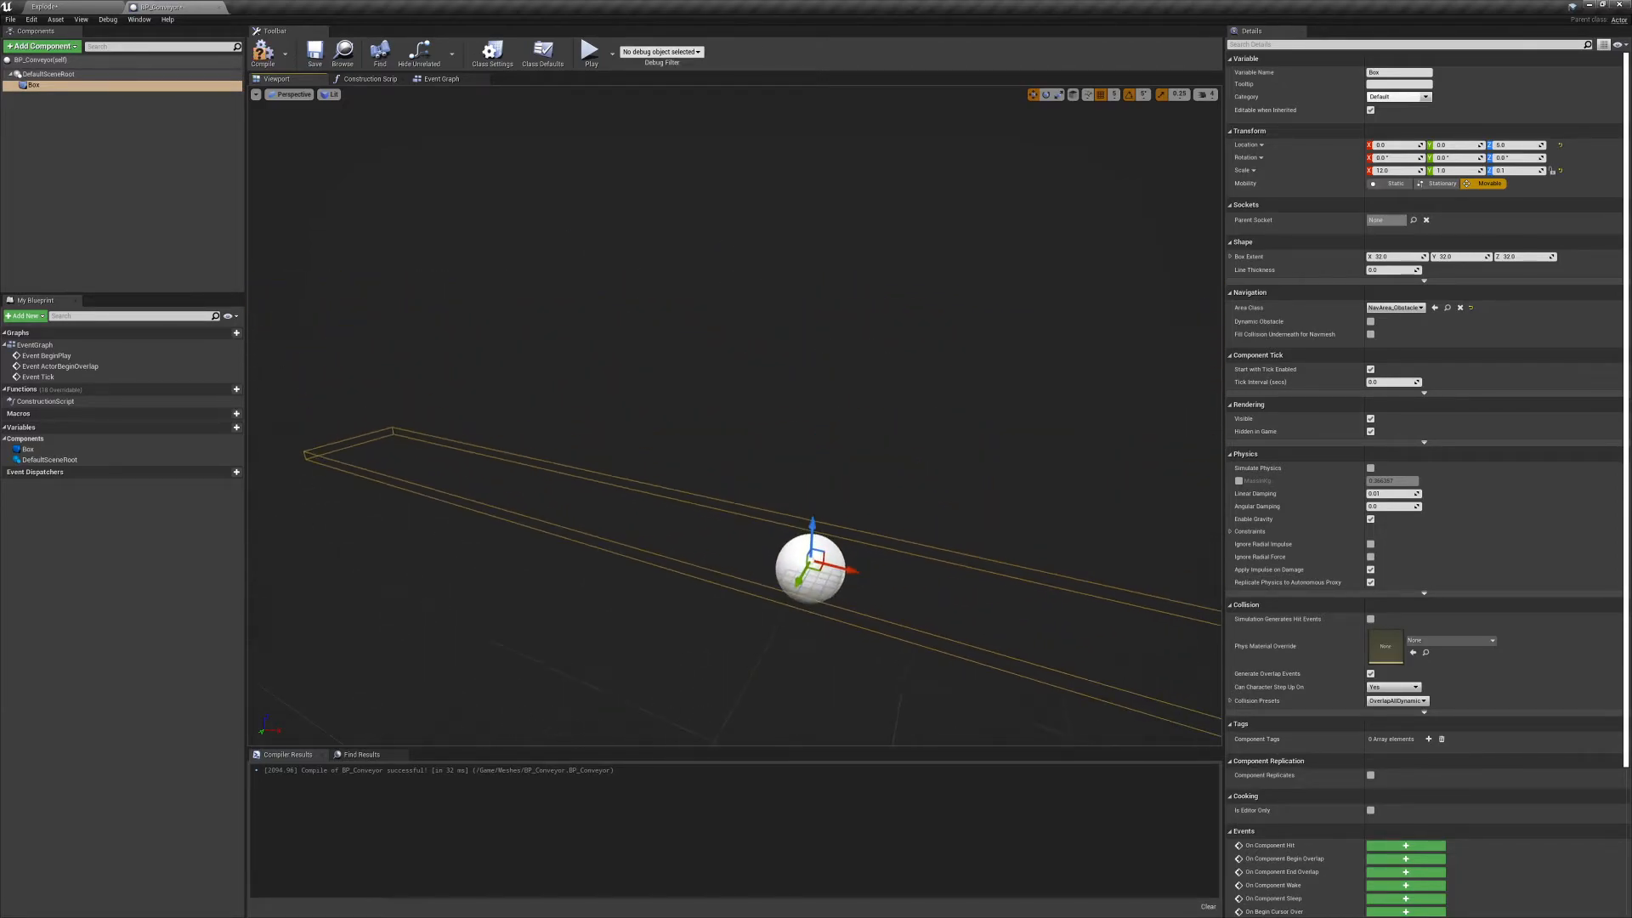
Add a Cube component beneath the box collision in the component hierarchy.
left_click(40, 47)
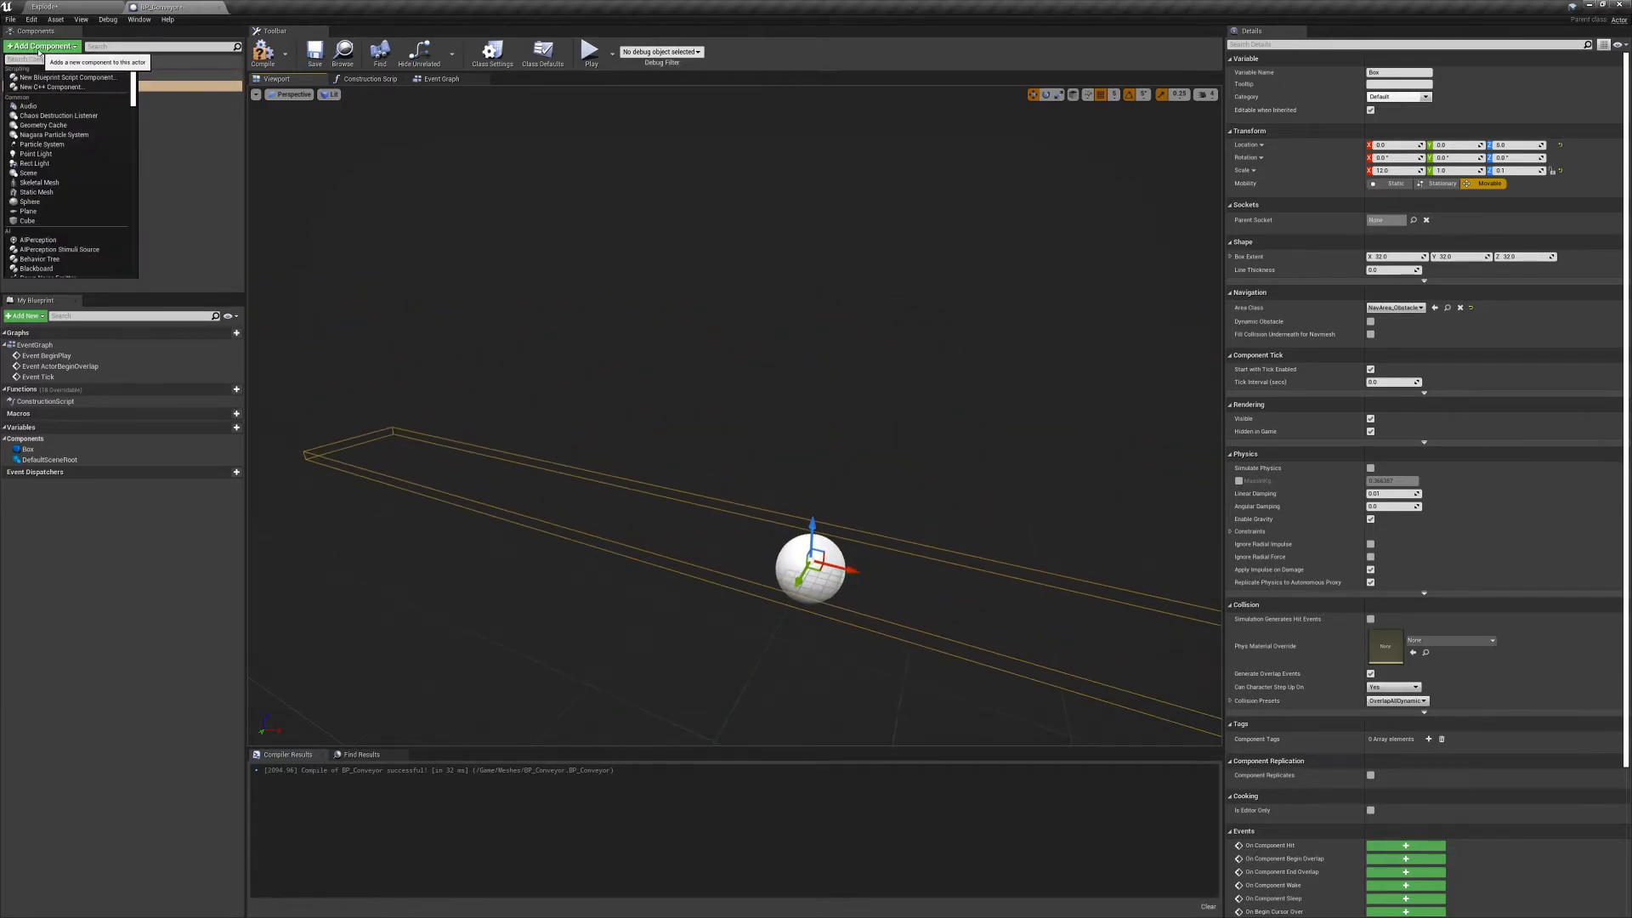
type("box")
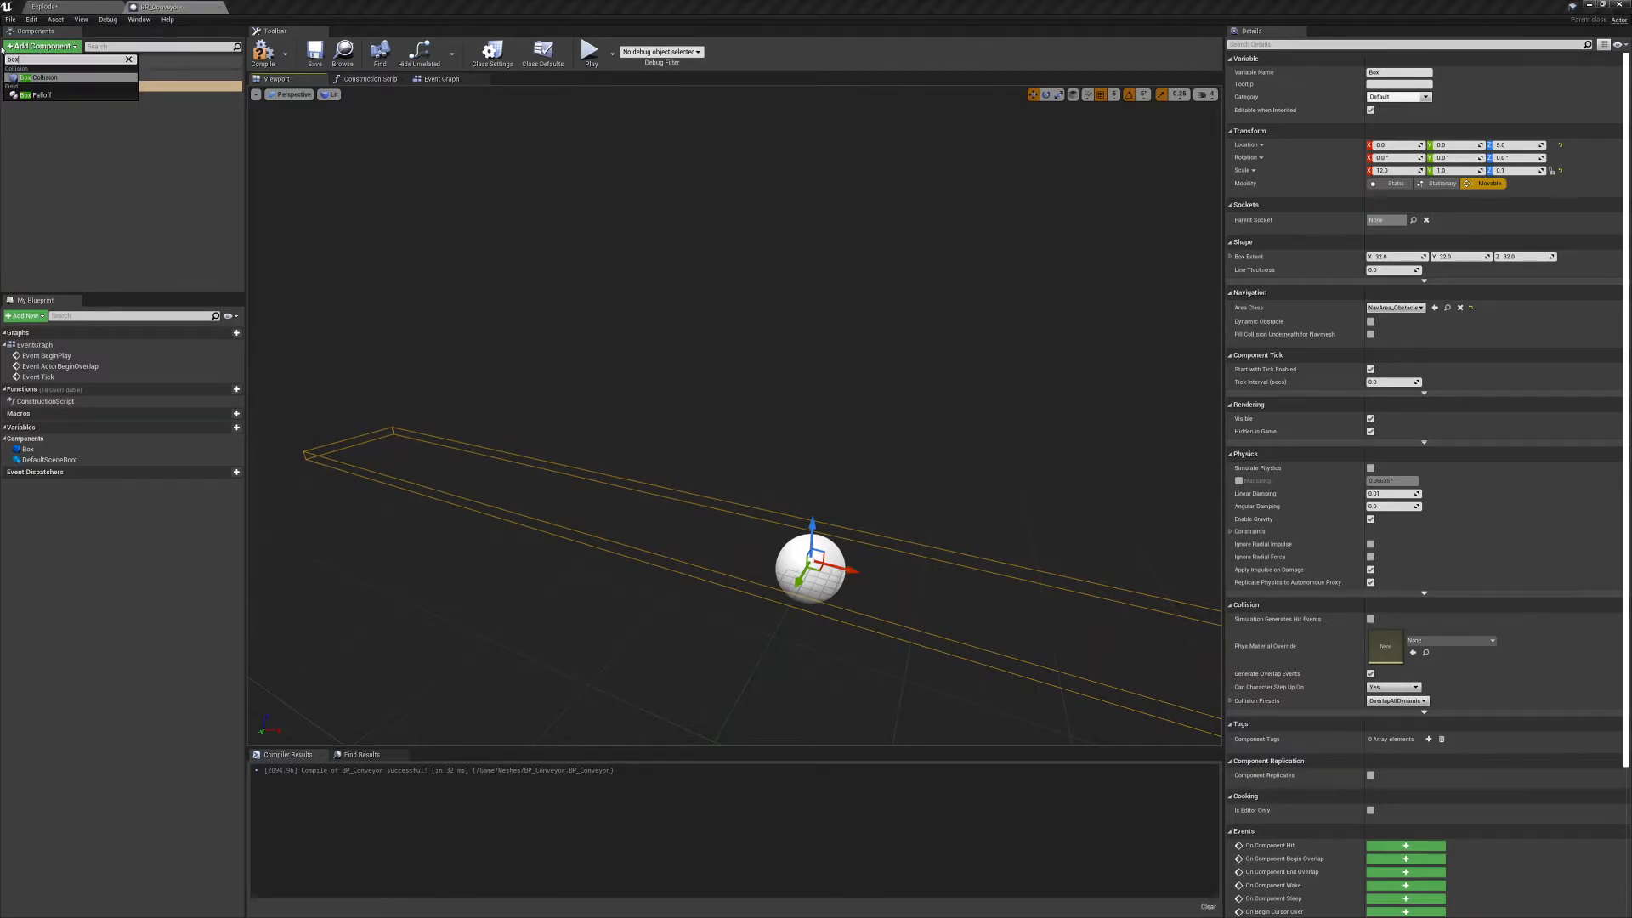
key("BackSpace")
key("BackSpace")
key("BackSpace")
type("cube")
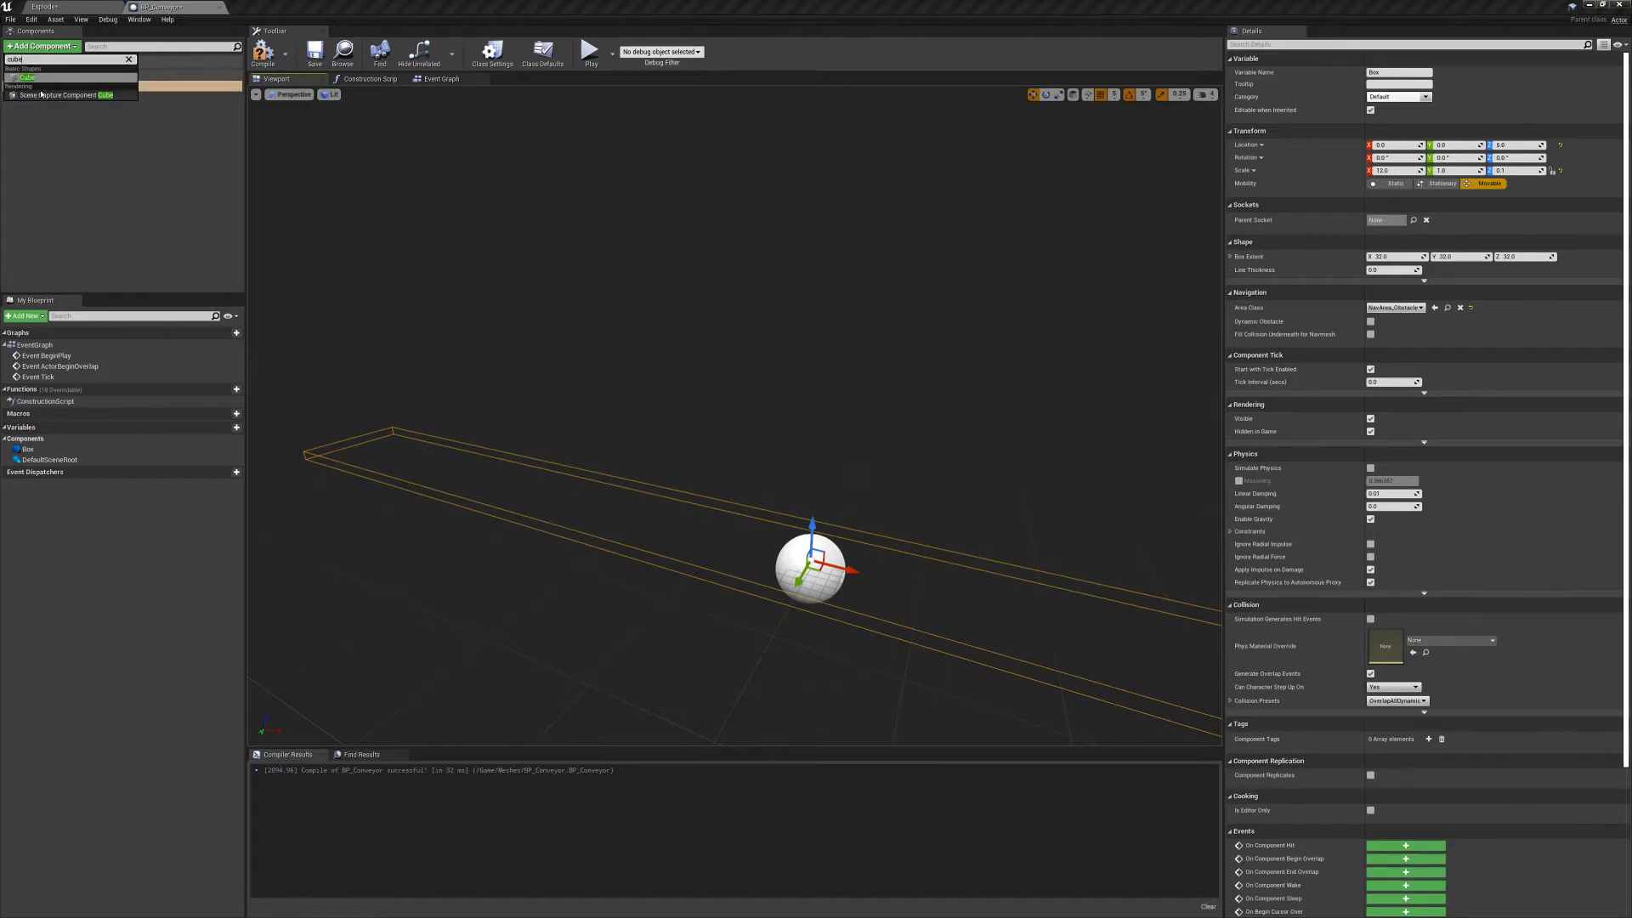
left_click(34, 77)
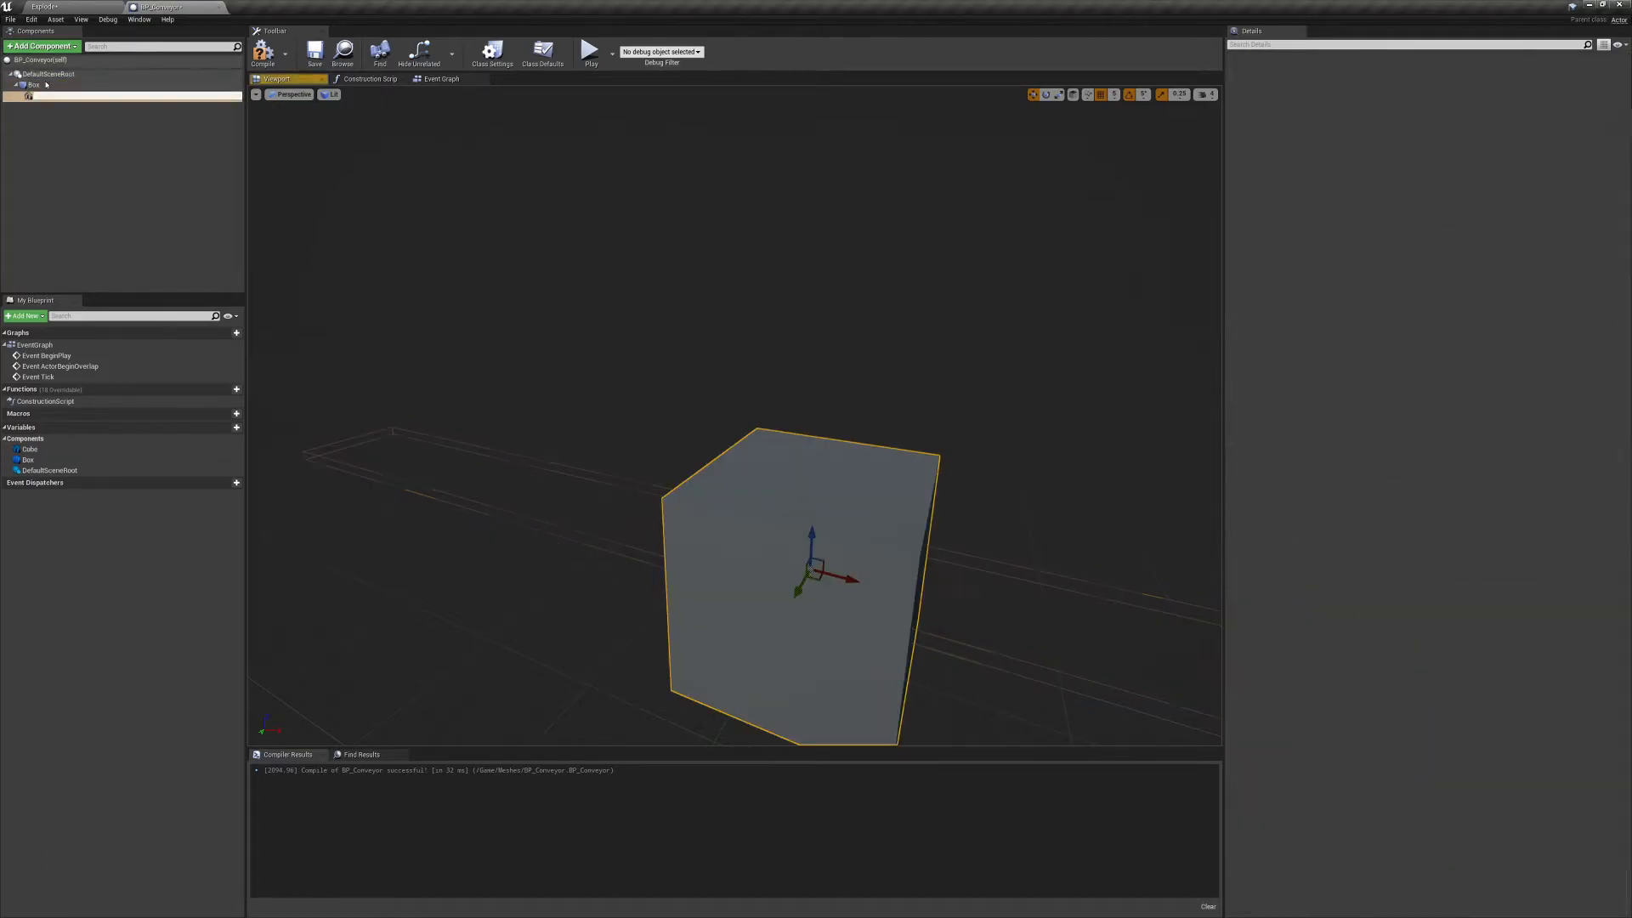
Set the cube's Z scale to 0.1.
right_click_drag(735, 416, 697, 425)
left_click(1521, 170)
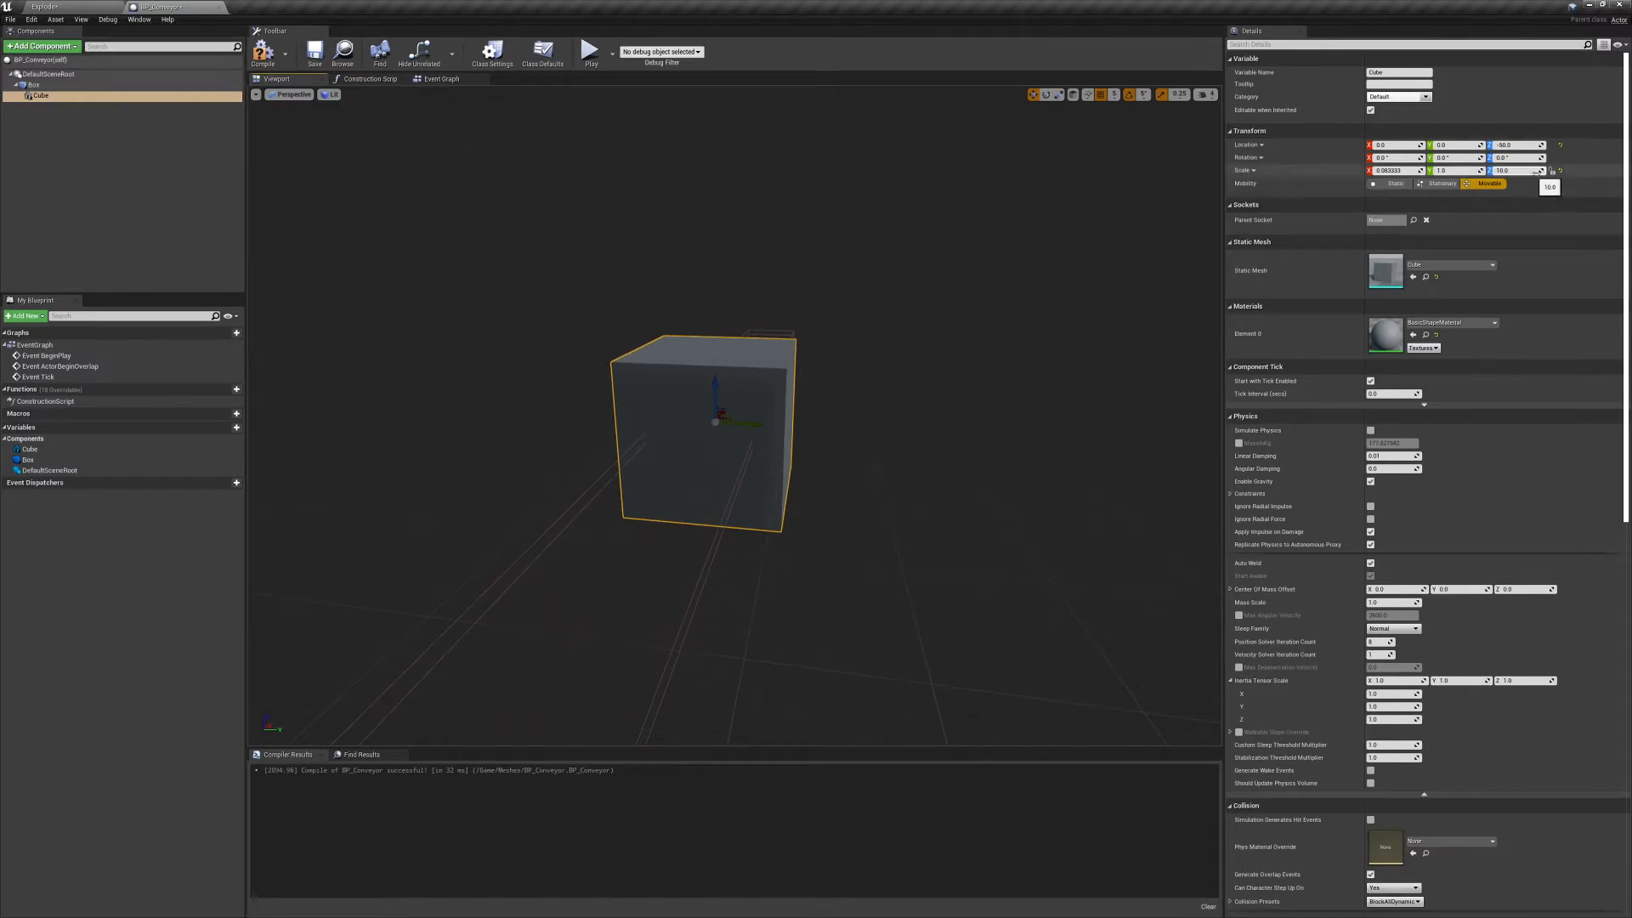
type("0.1")
key("Return")
Try repositioning the cube away from the box collision and bring both components into view.
right_click_drag(1012, 263, 850, 356)
left_click_drag(1049, 251, 779, 381)
right_click_drag(898, 366, 946, 306)
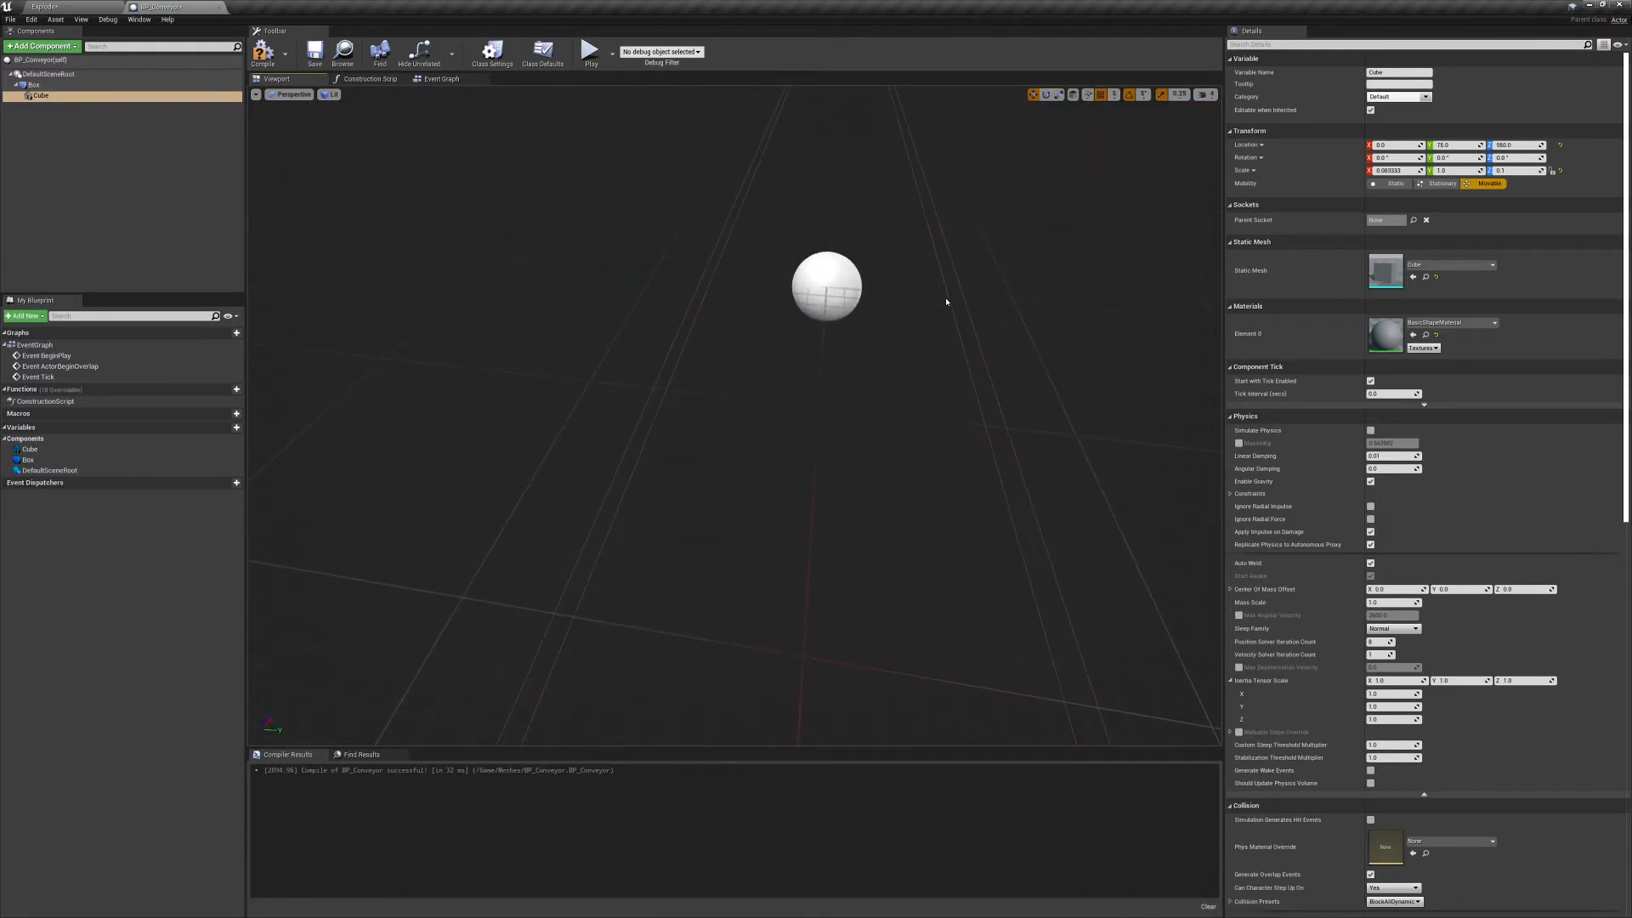
left_click(39, 85)
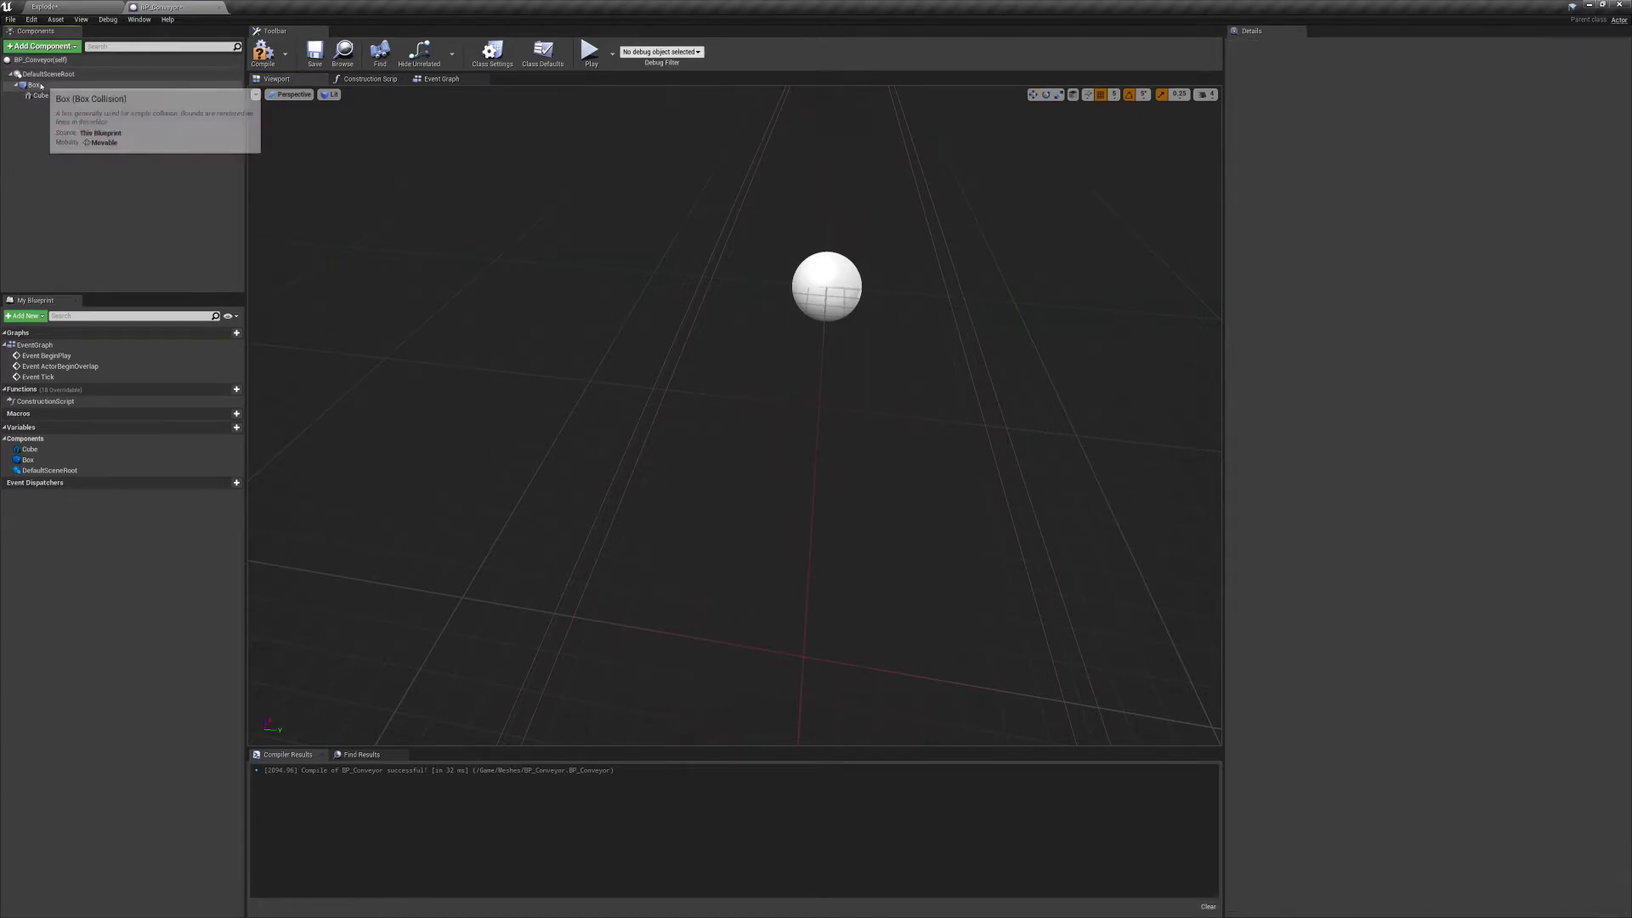
left_click(49, 96)
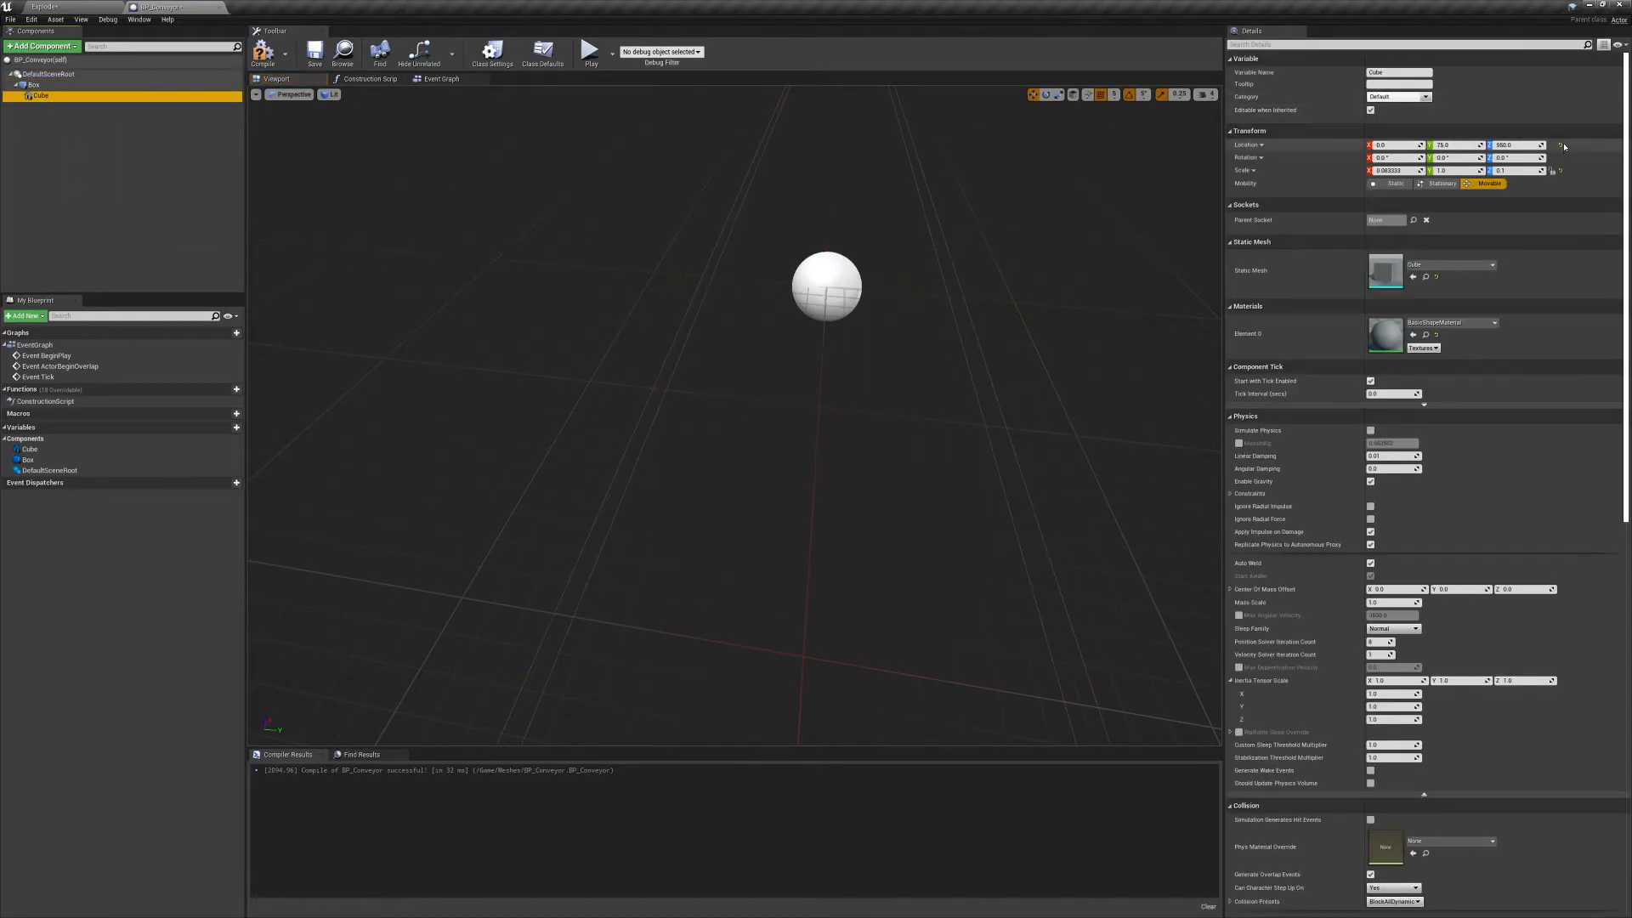
right_click_drag(955, 371, 1206, 246)
key("f")
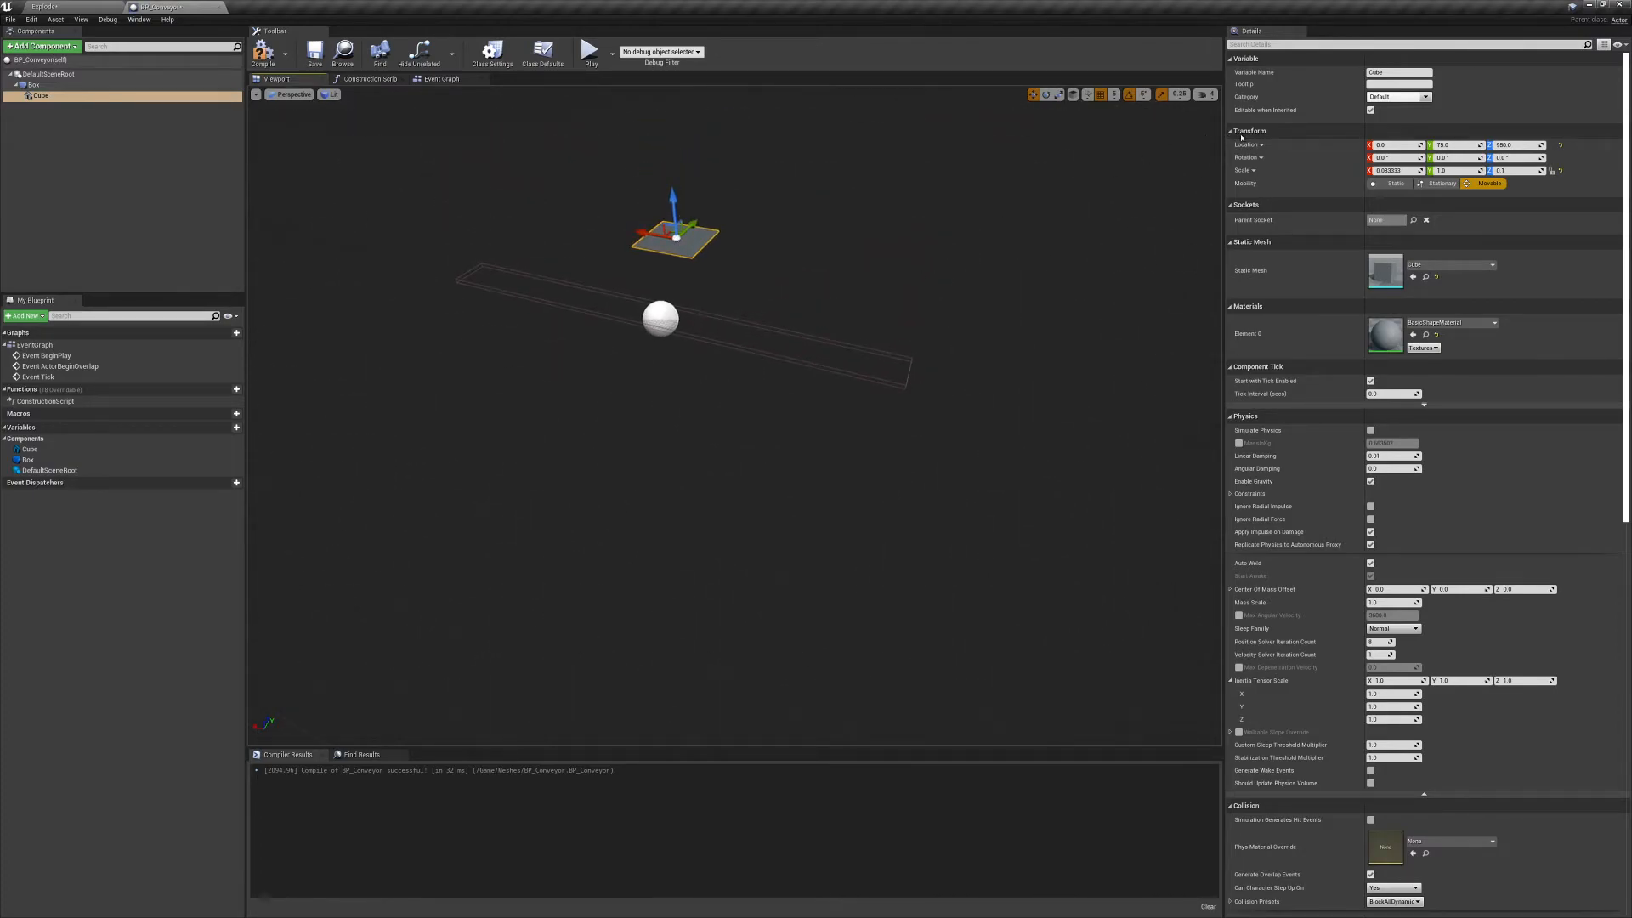
Try X scales of 12 and 3 on the cube while it is parented to the box collision.
left_click(1409, 170)
type("0")
key("Return")
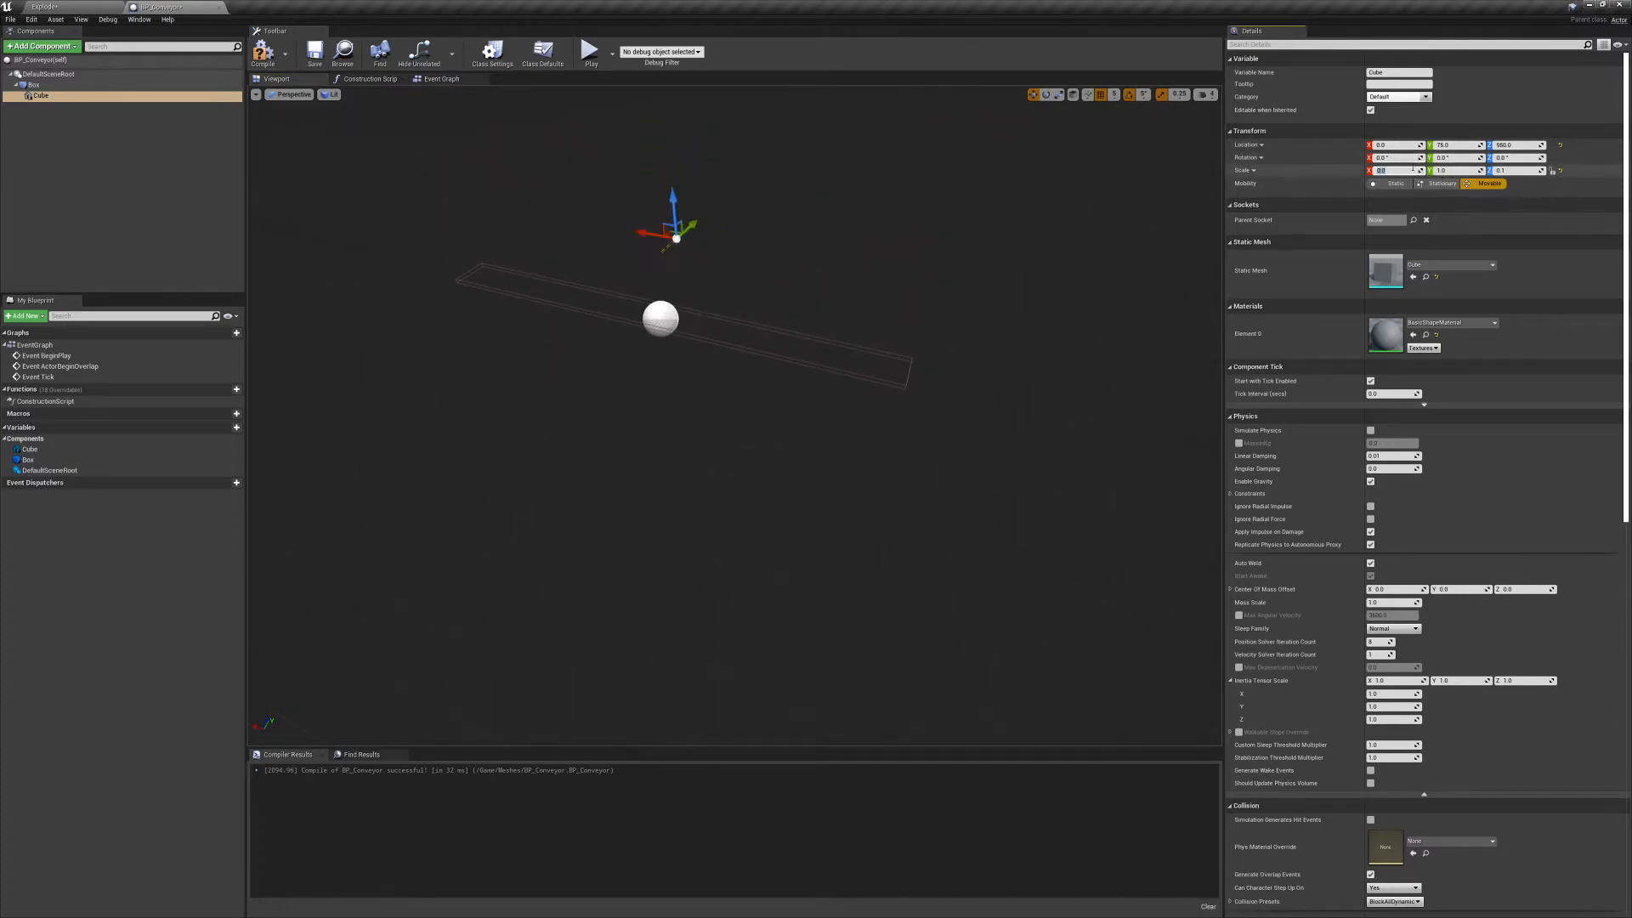
type("12")
key("Return")
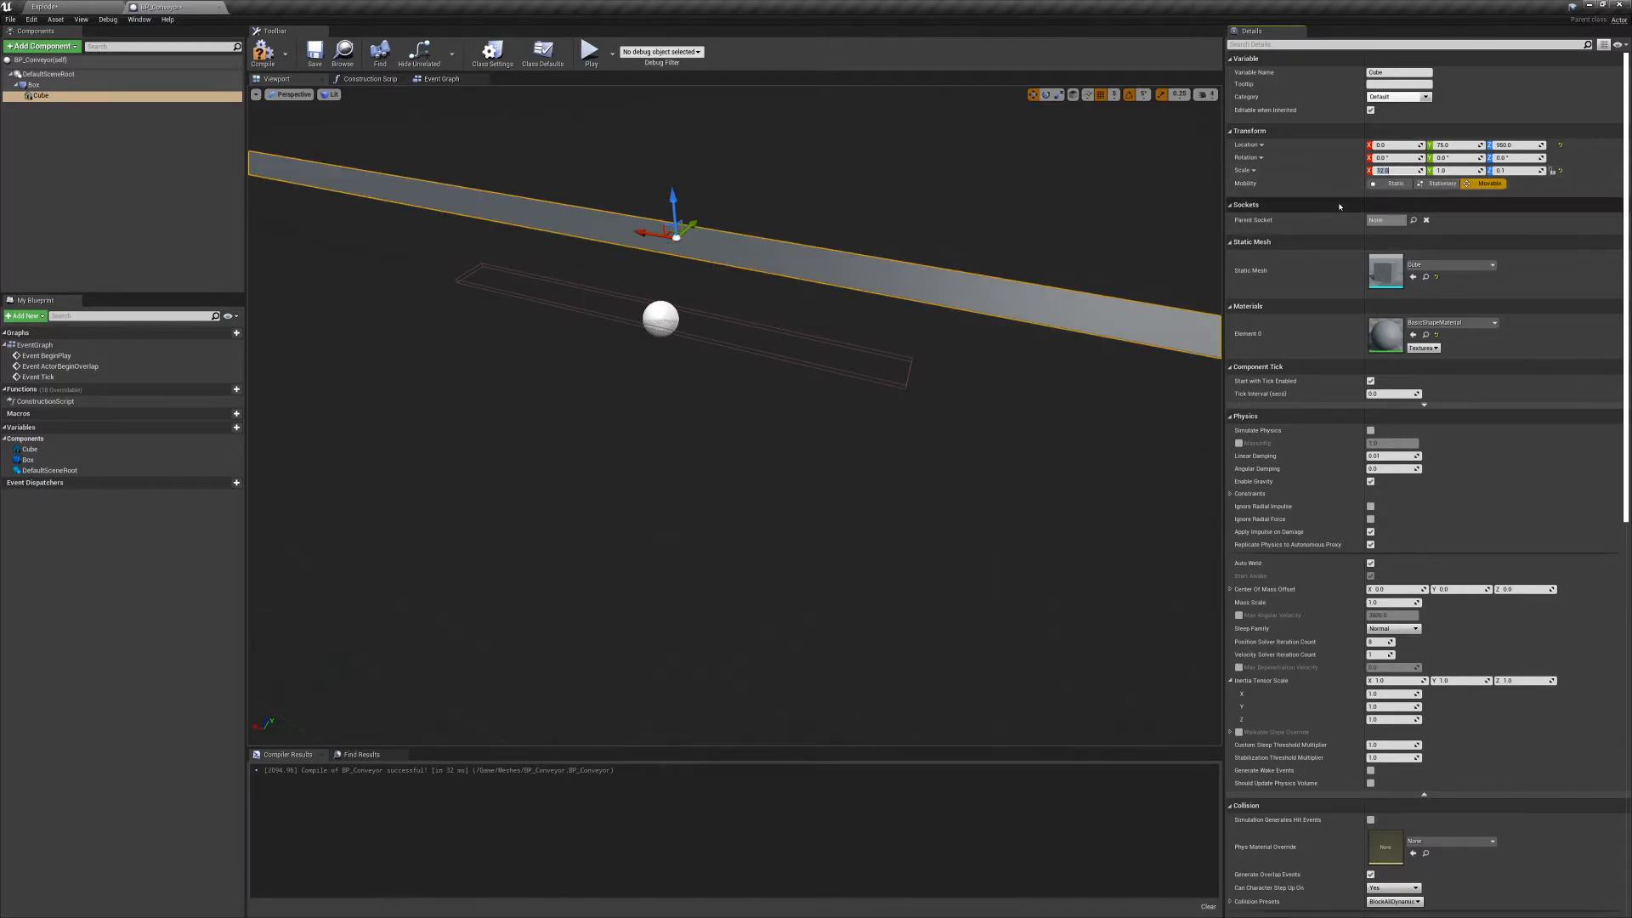
key("Return")
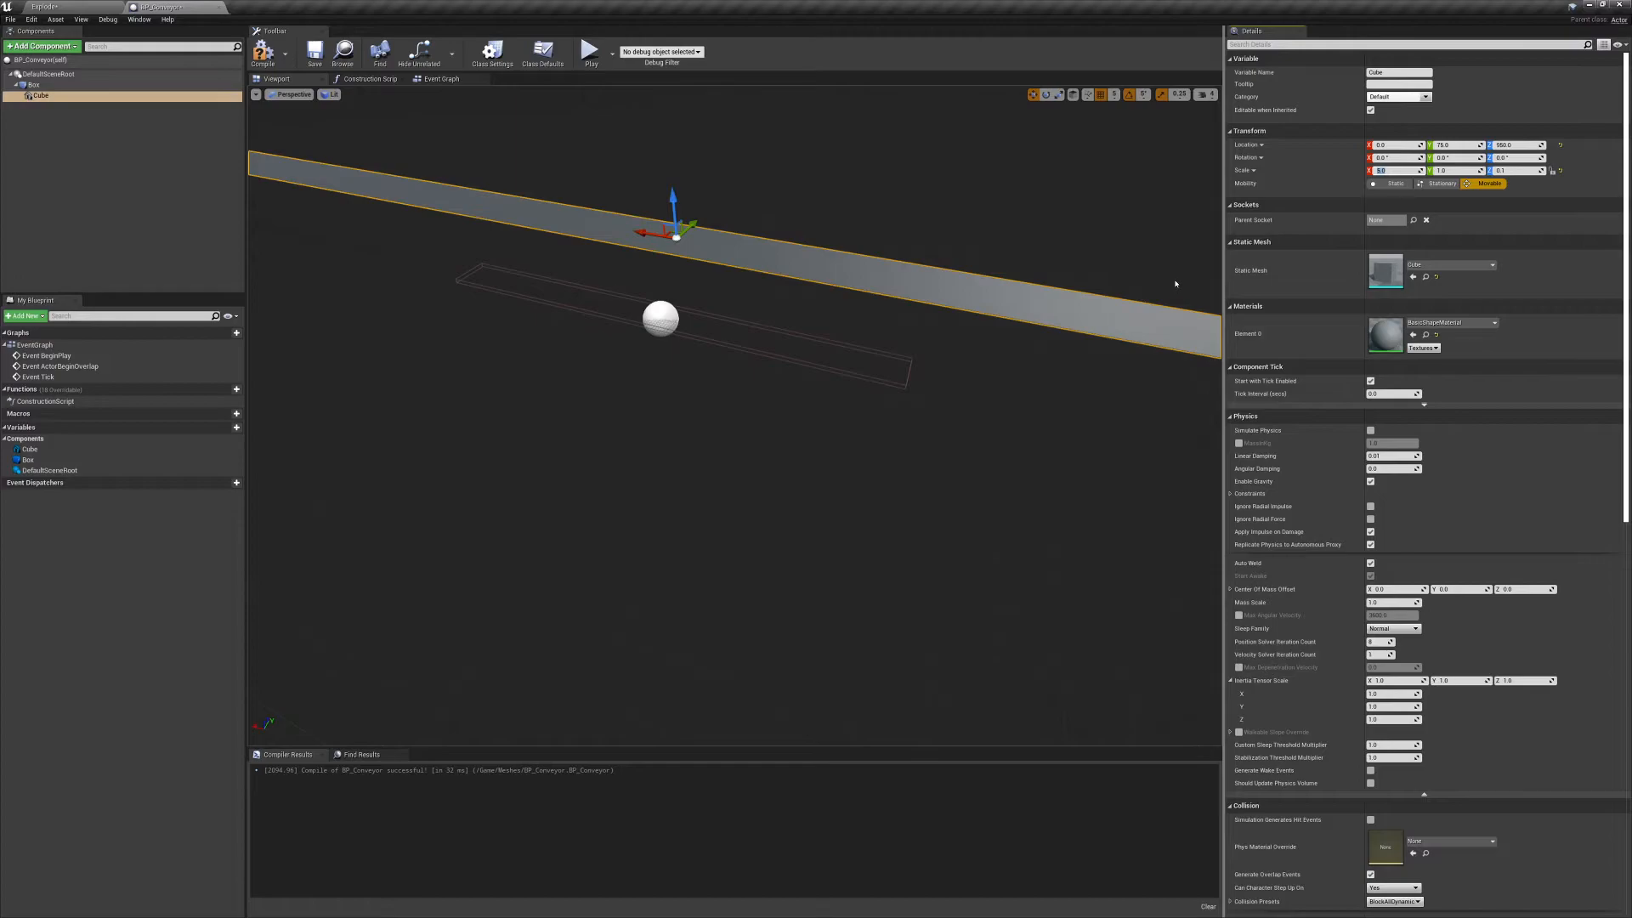
Reparent the cube from the box collision to DefaultSceneRoot.
right_click_drag(1175, 281, 1148, 178)
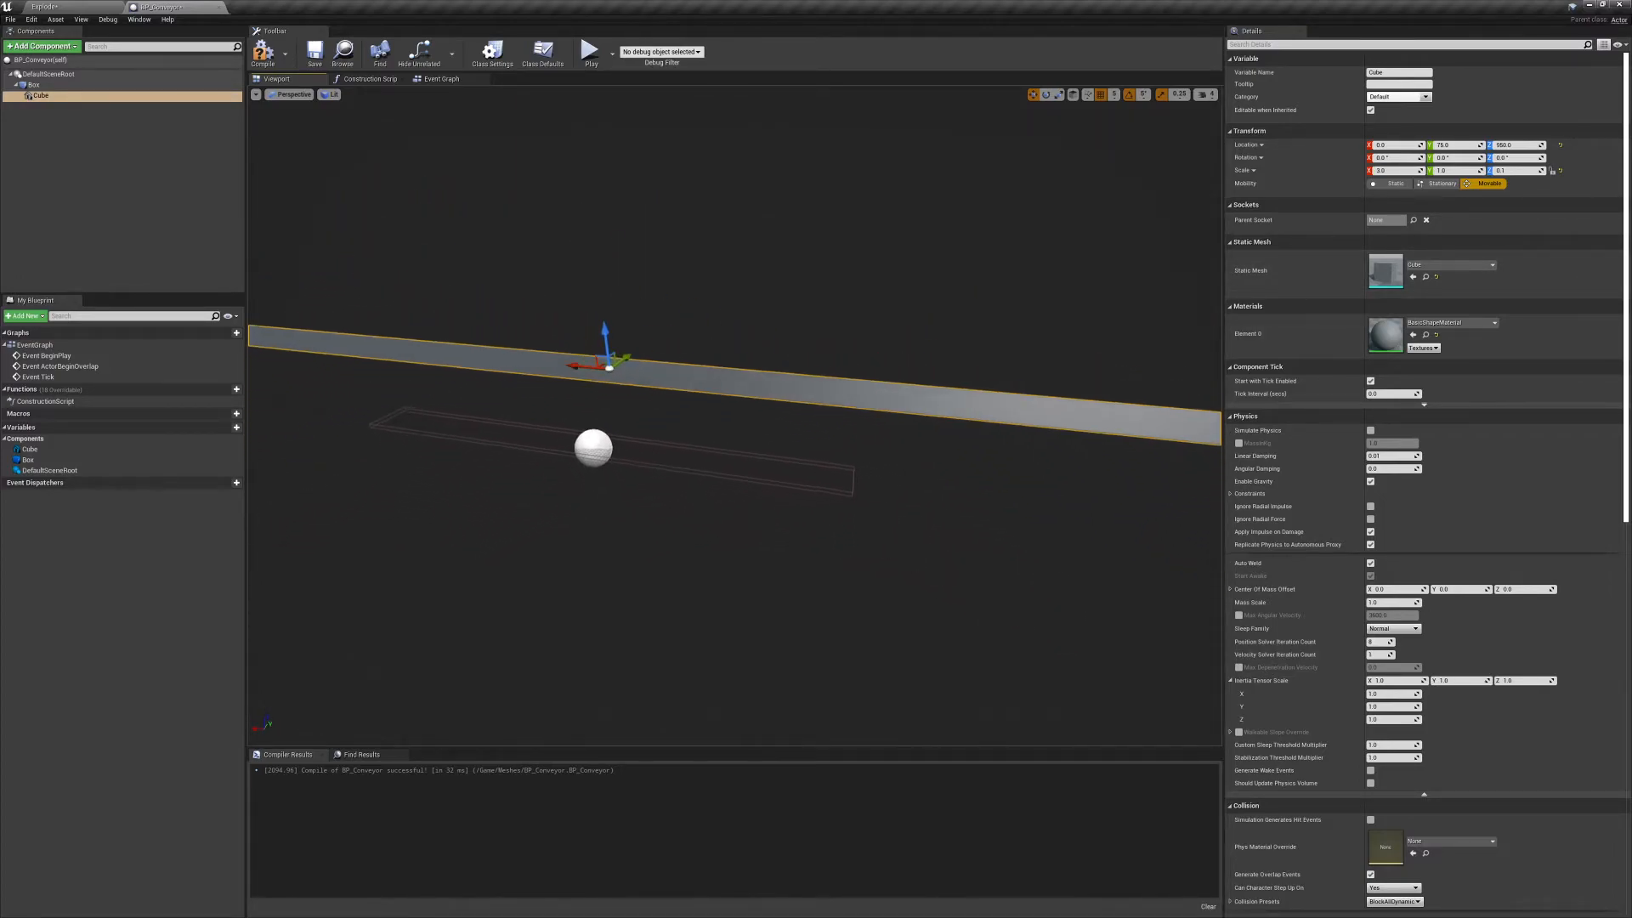
right_click_drag(651, 249, 652, 266)
left_click(51, 95)
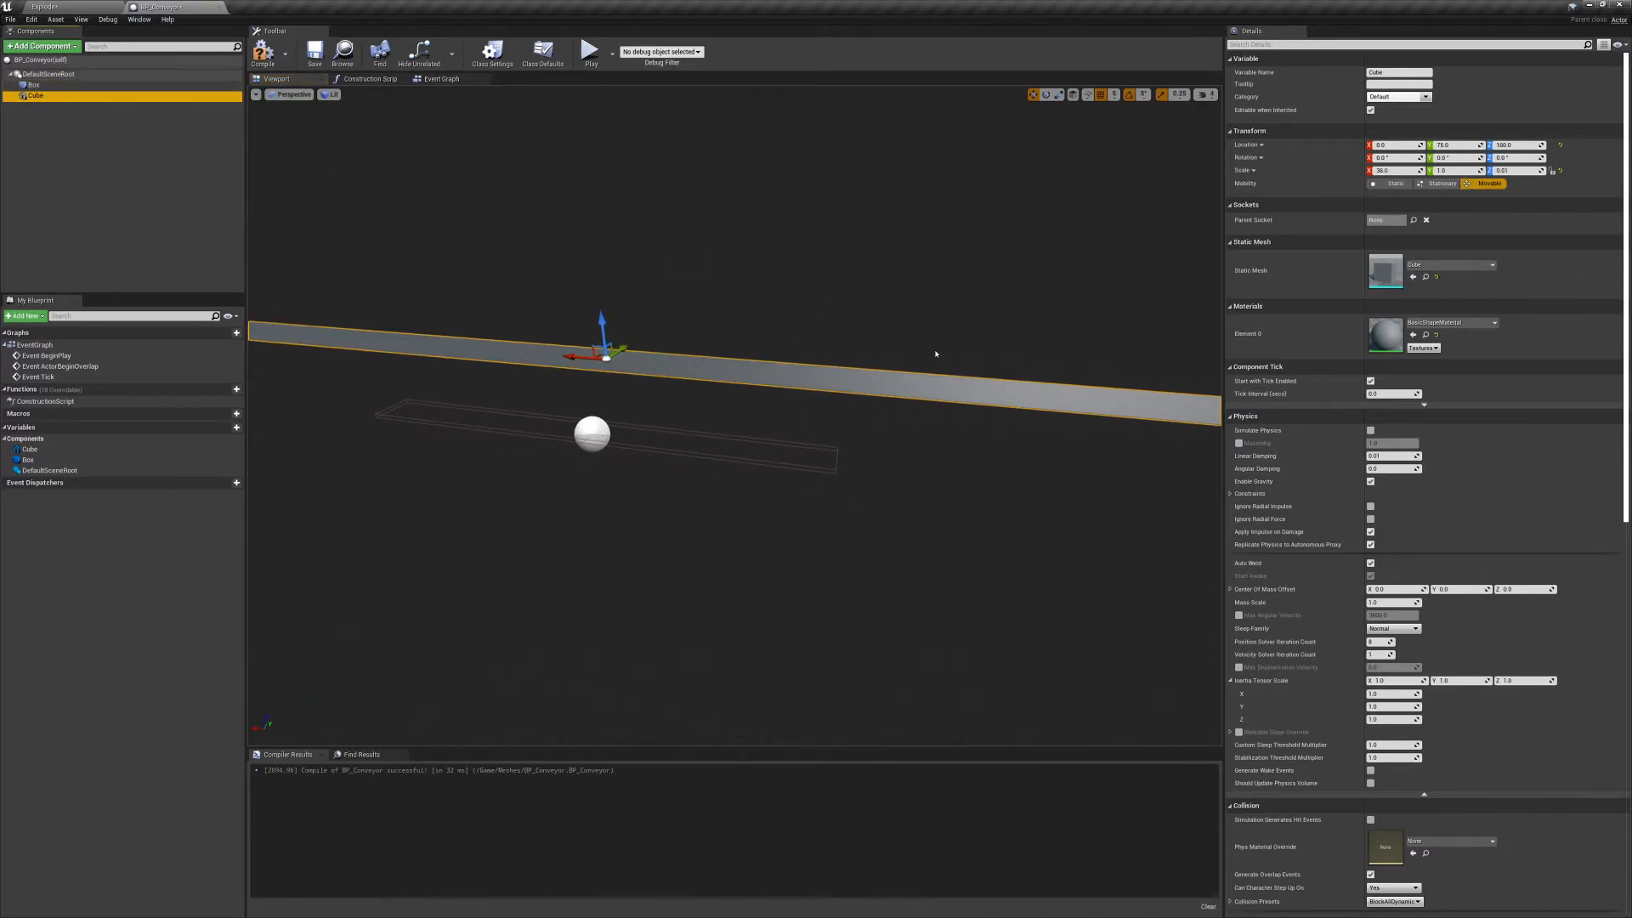
Set the cube's X scale to 3 and reset its location to the origin.
left_click(1383, 171)
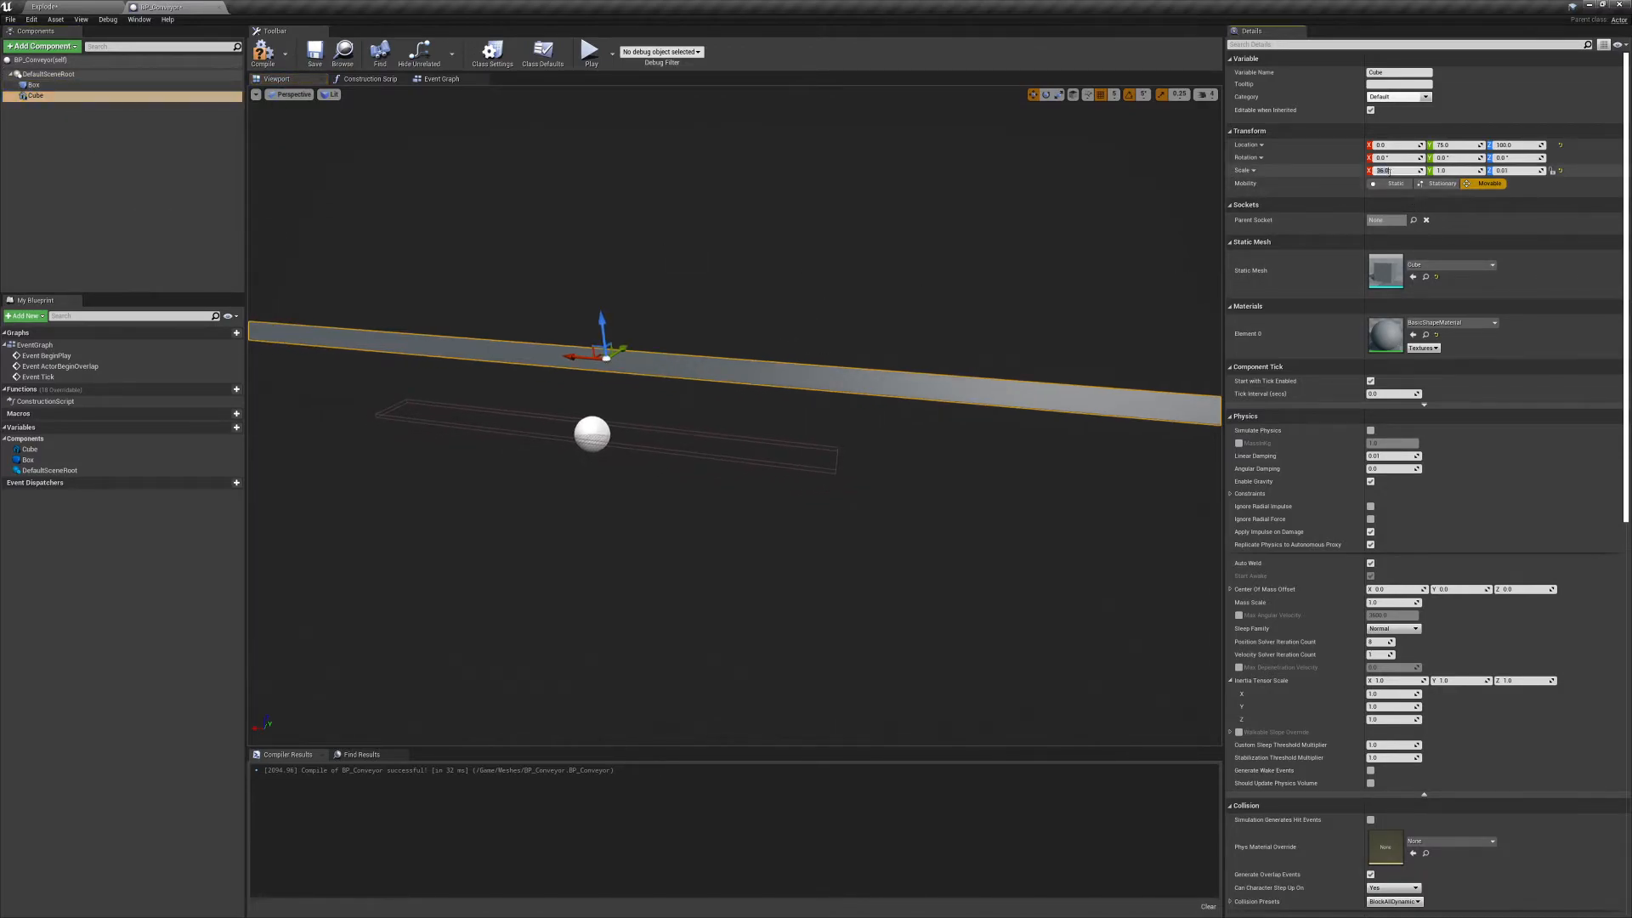
type("5")
key("Return")
mouse_move(696, 383)
right_mouse_down()
mouse_move(740, 366)
mouse_move(707, 383)
right_mouse_up()
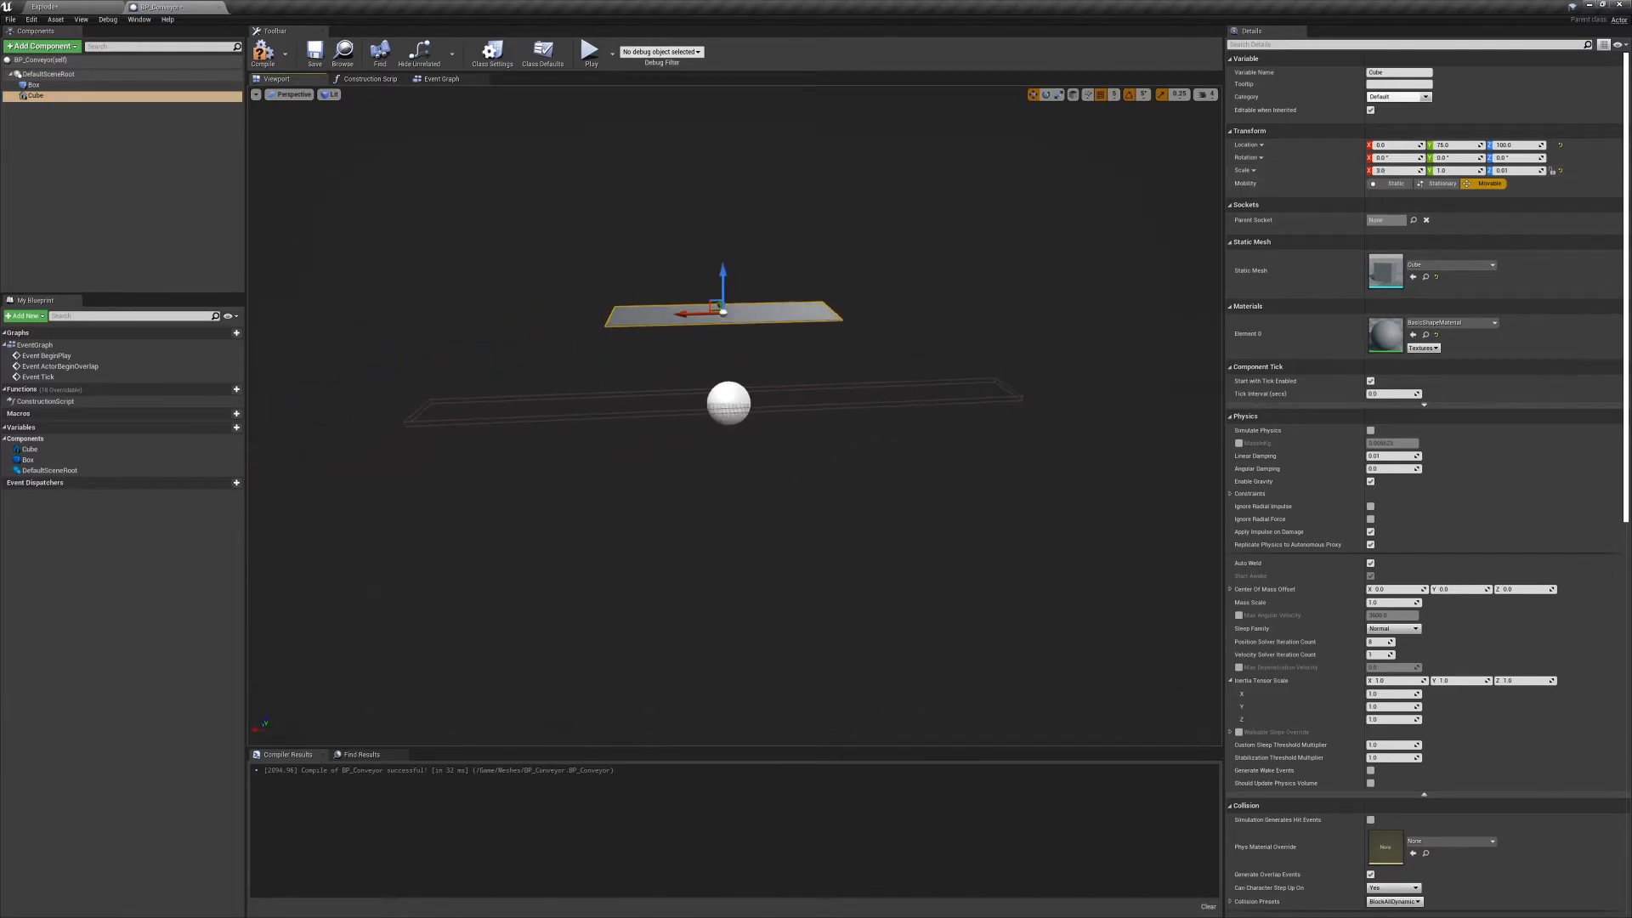
left_click(1561, 145)
mouse_move(734, 399)
right_mouse_down()
mouse_move(816, 399)
mouse_move(679, 408)
mouse_move(752, 425)
right_mouse_up()
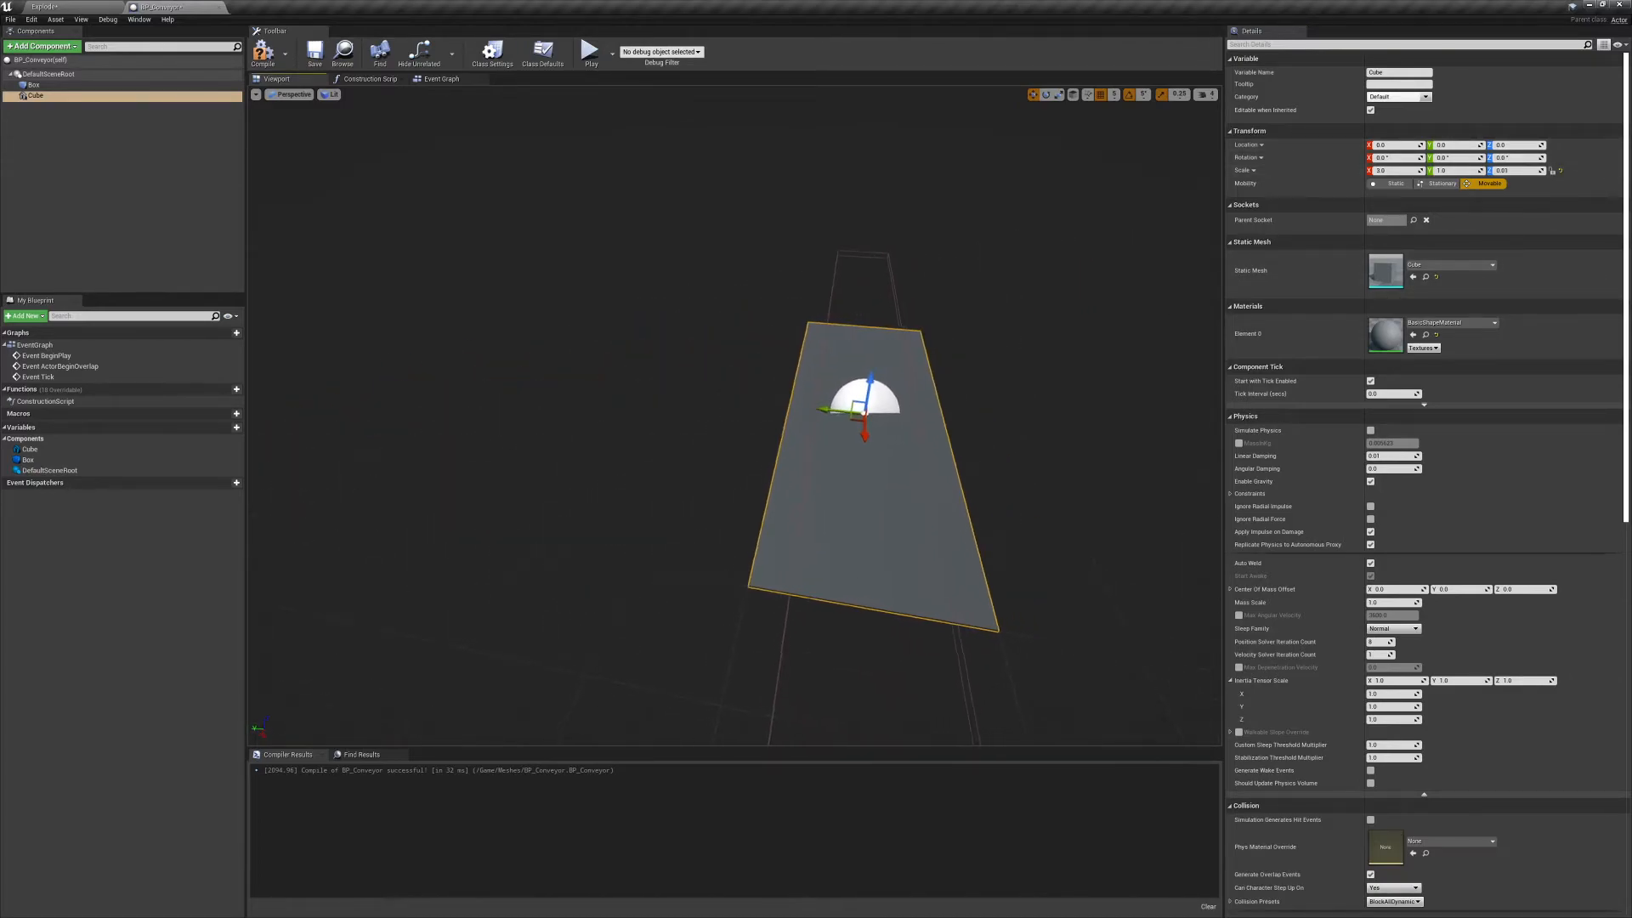
Narrow the cube to match the box collision by setting its Y scale to 0.7.
key("r")
left_click_drag(837, 421, 850, 418)
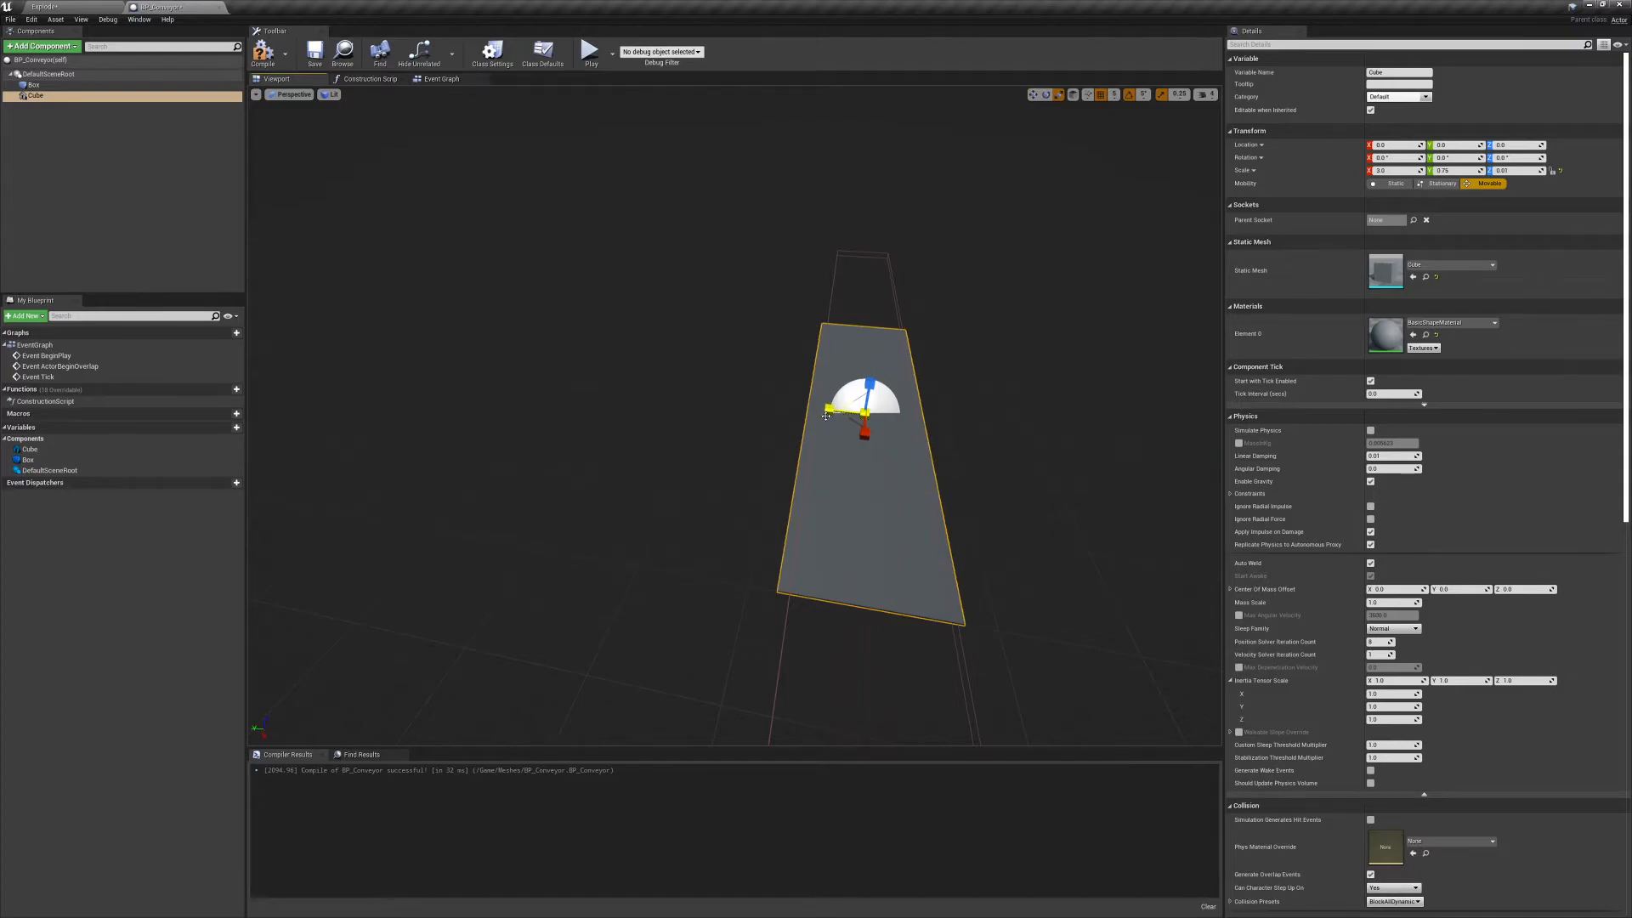
right_click_drag(1032, 292, 1088, 292)
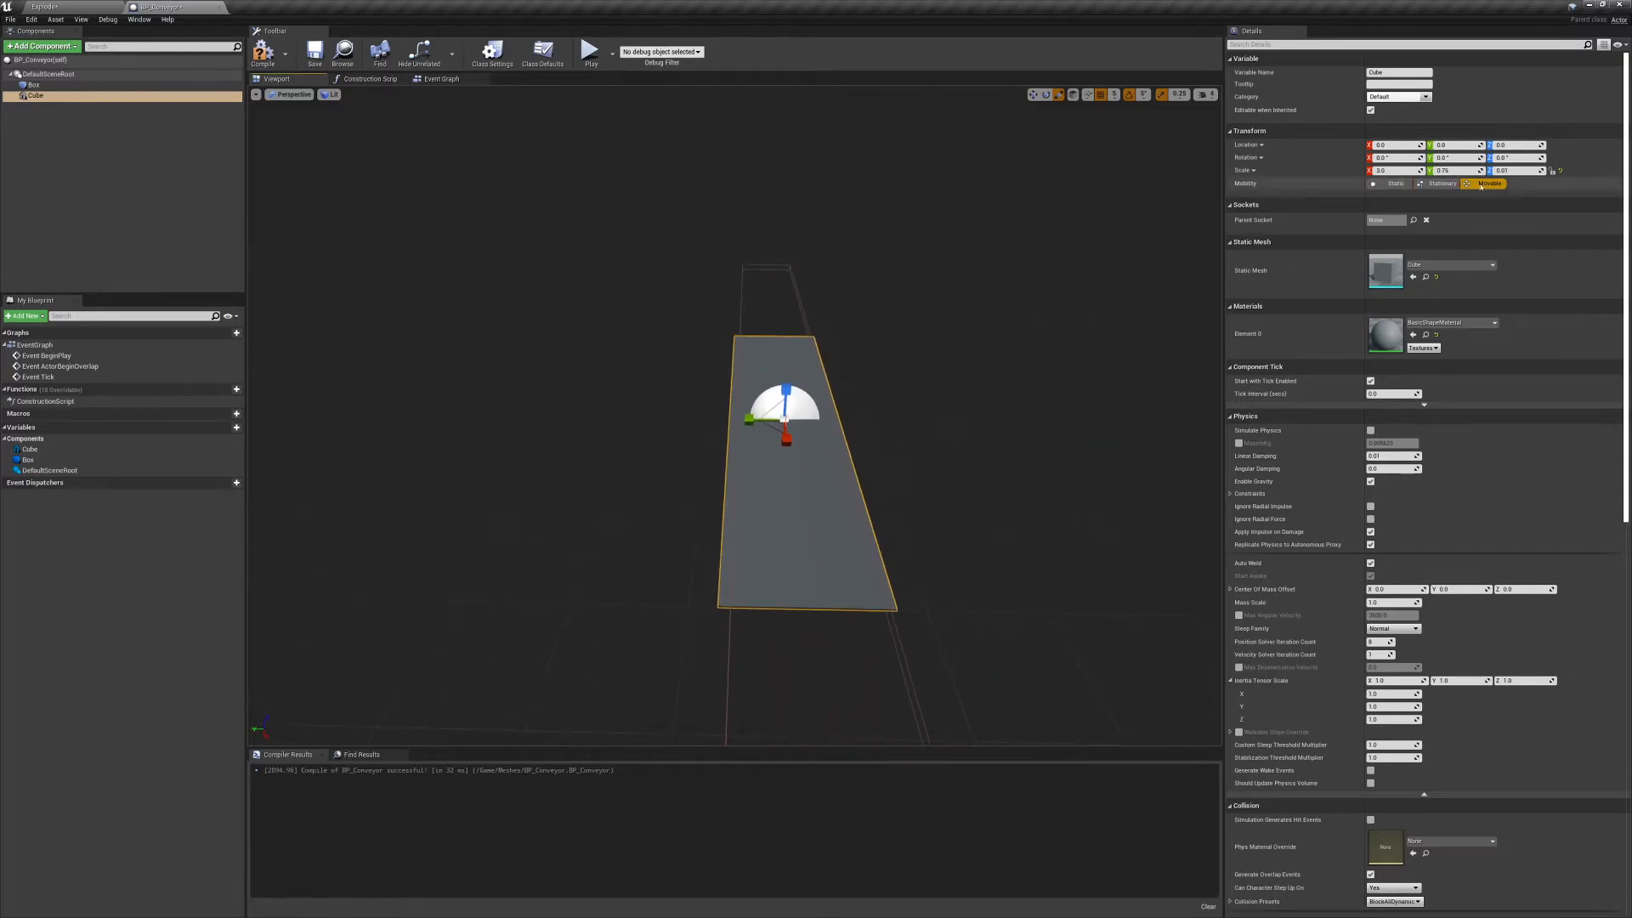
type("0.7")
key("Return")
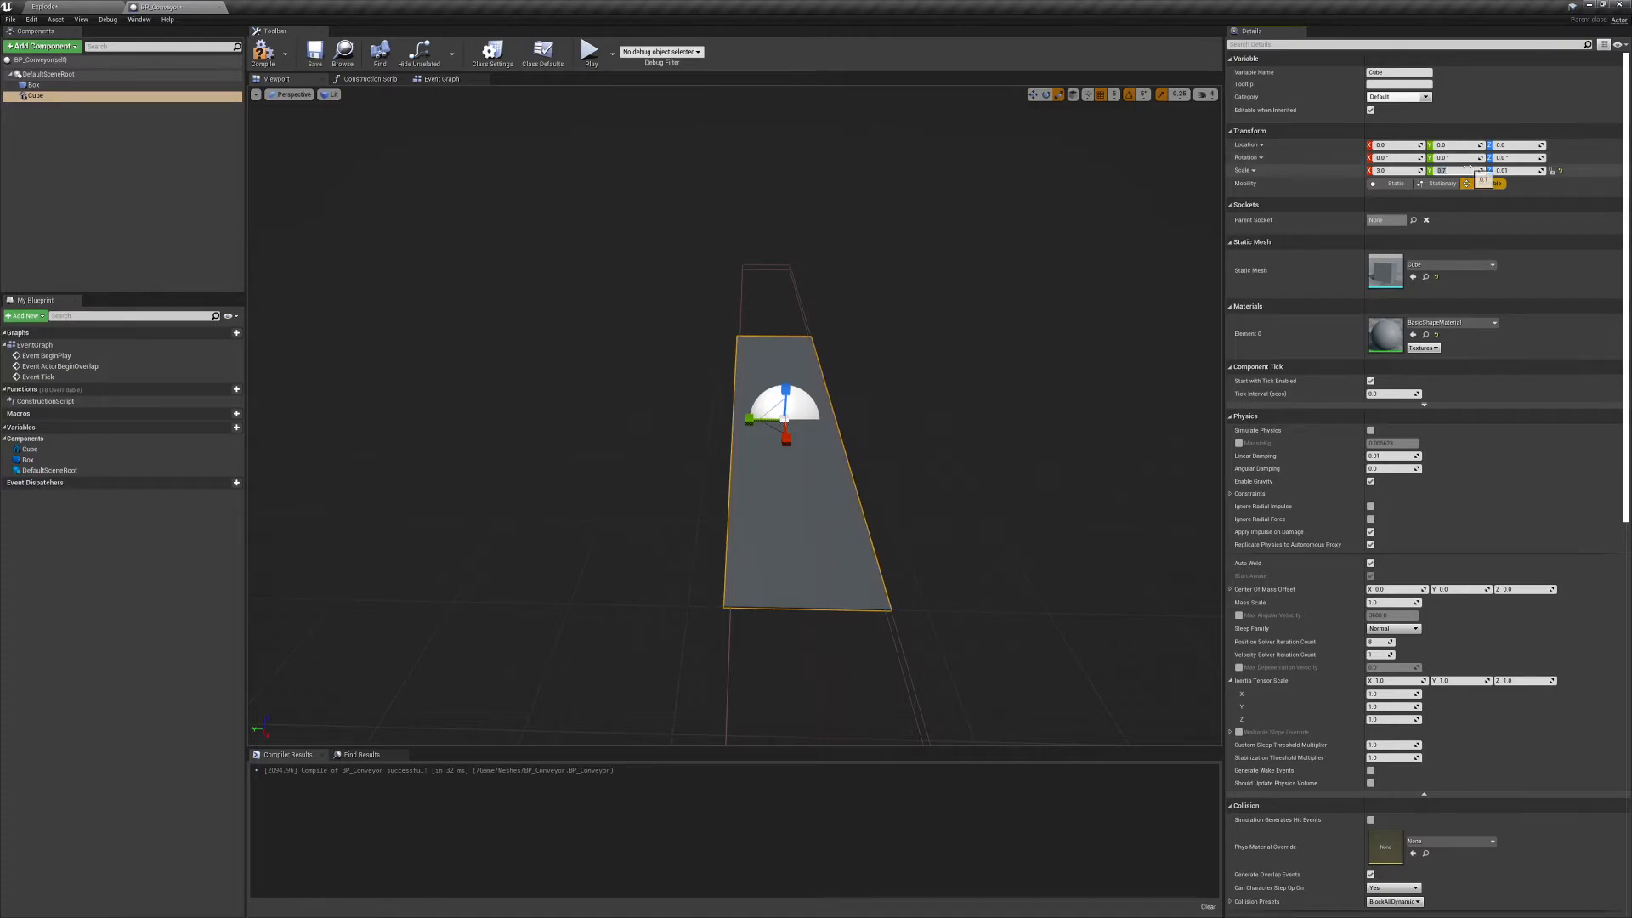
Stretch the cube along the box collision to an X scale of 7.75 and set its Z scale to 0.1.
mouse_move(896, 393)
right_mouse_down()
mouse_move(790, 394)
mouse_move(886, 396)
right_mouse_up()
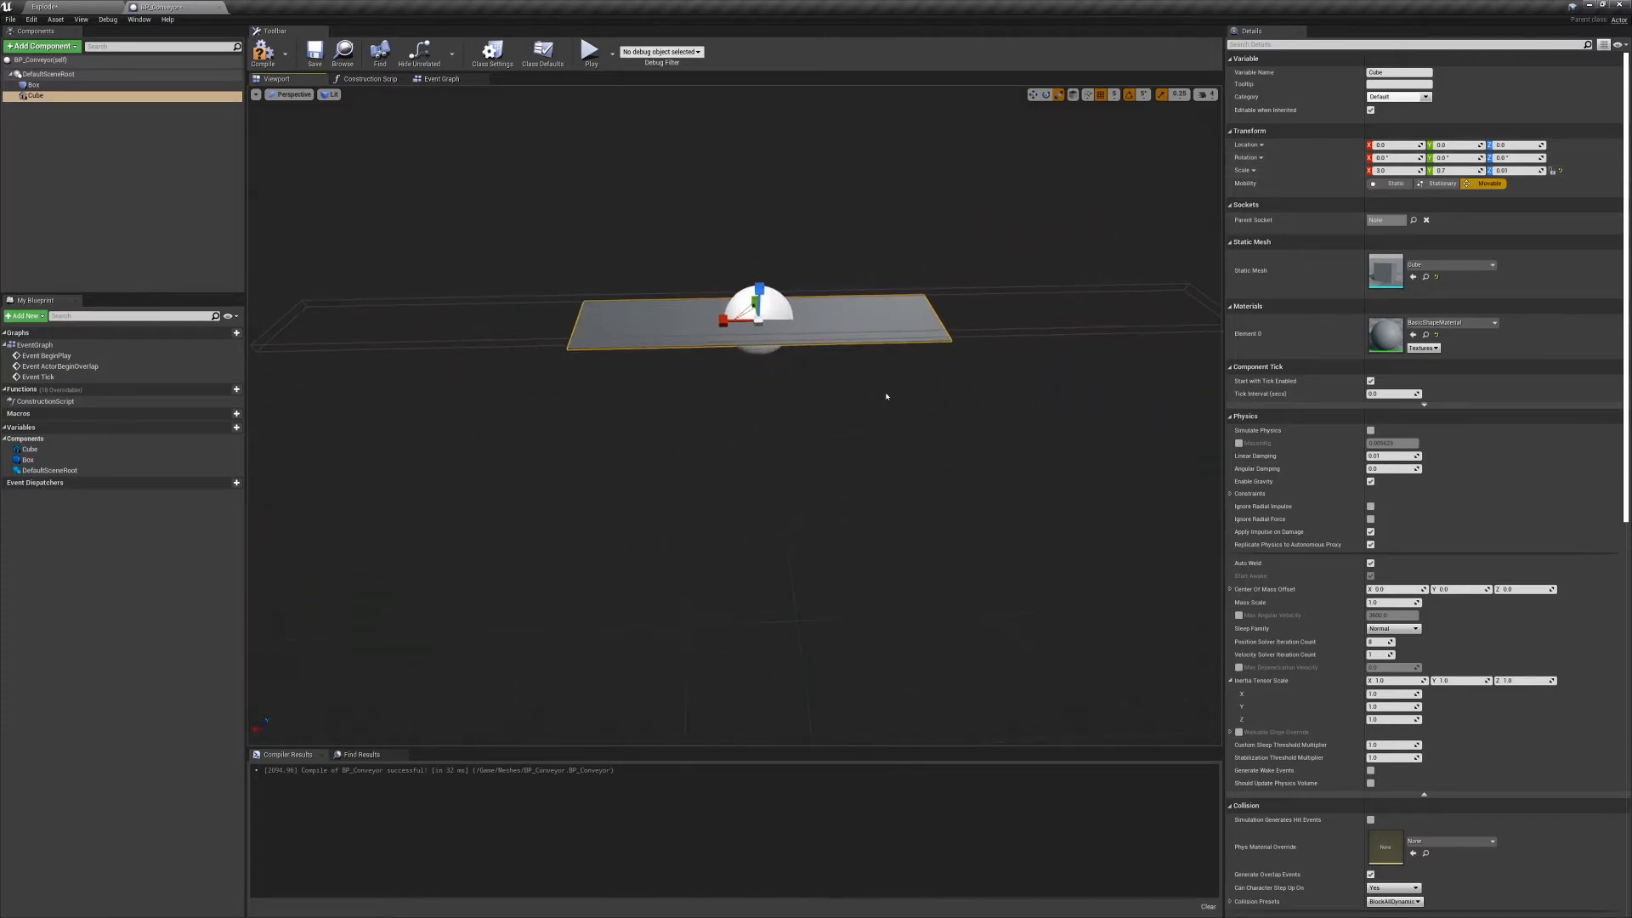
left_click_drag(722, 315, 659, 317)
right_click_drag(659, 316, 799, 332)
left_click(1532, 170)
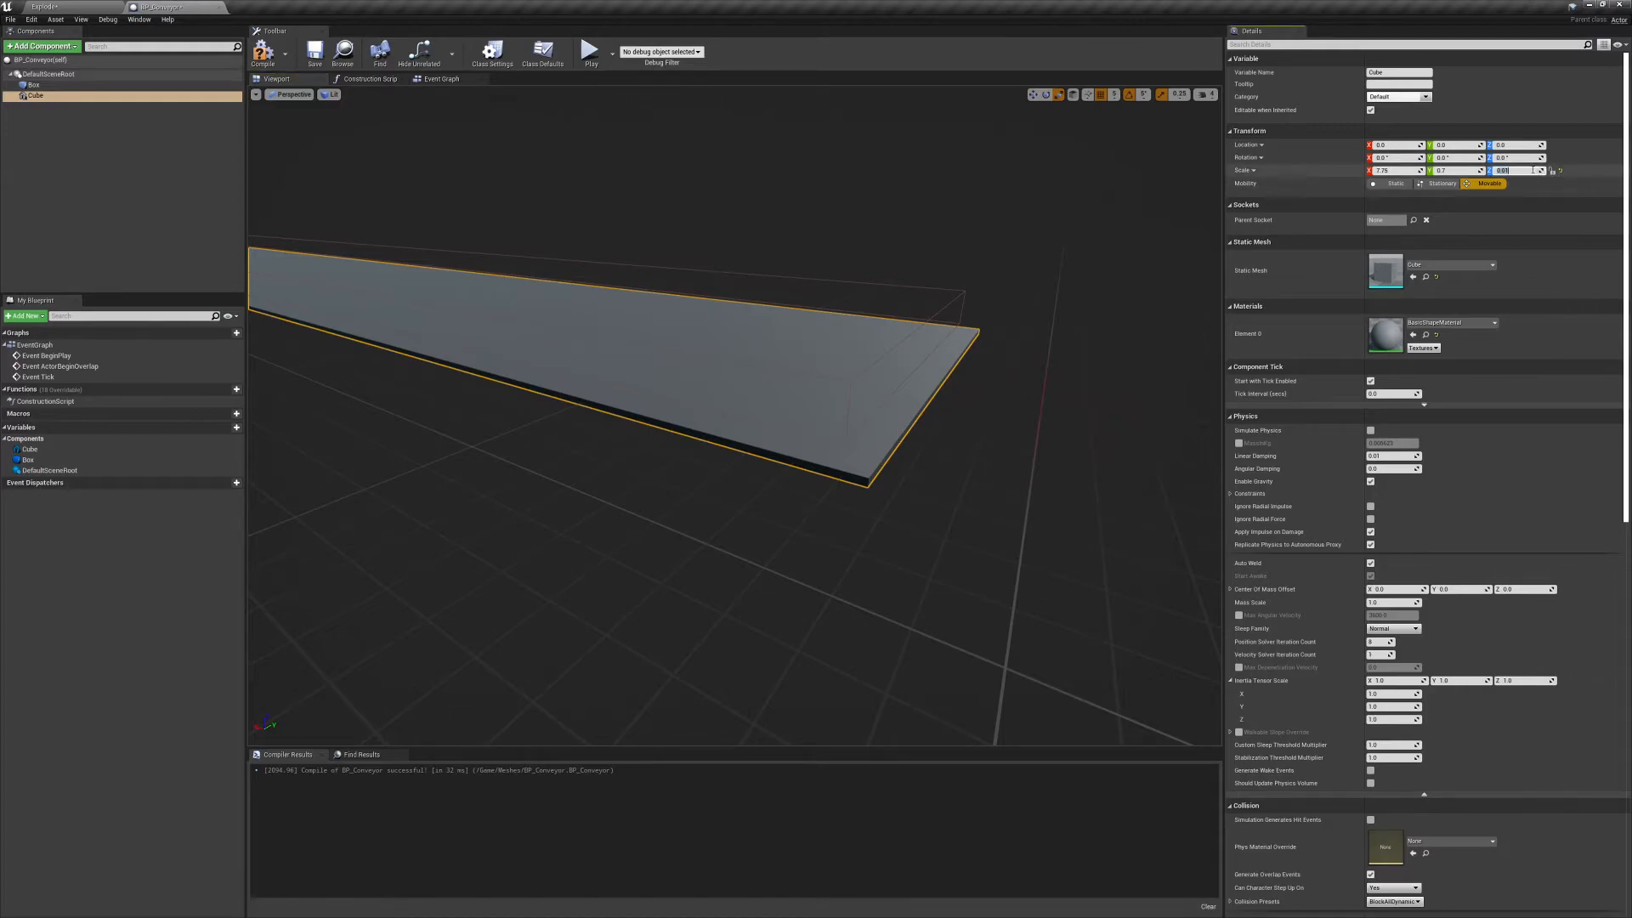
type("0.1")
key("Return")
Turn off grid snapping and lower the cube slightly beneath the box collision.
scroll(636, 375, "down", 3)
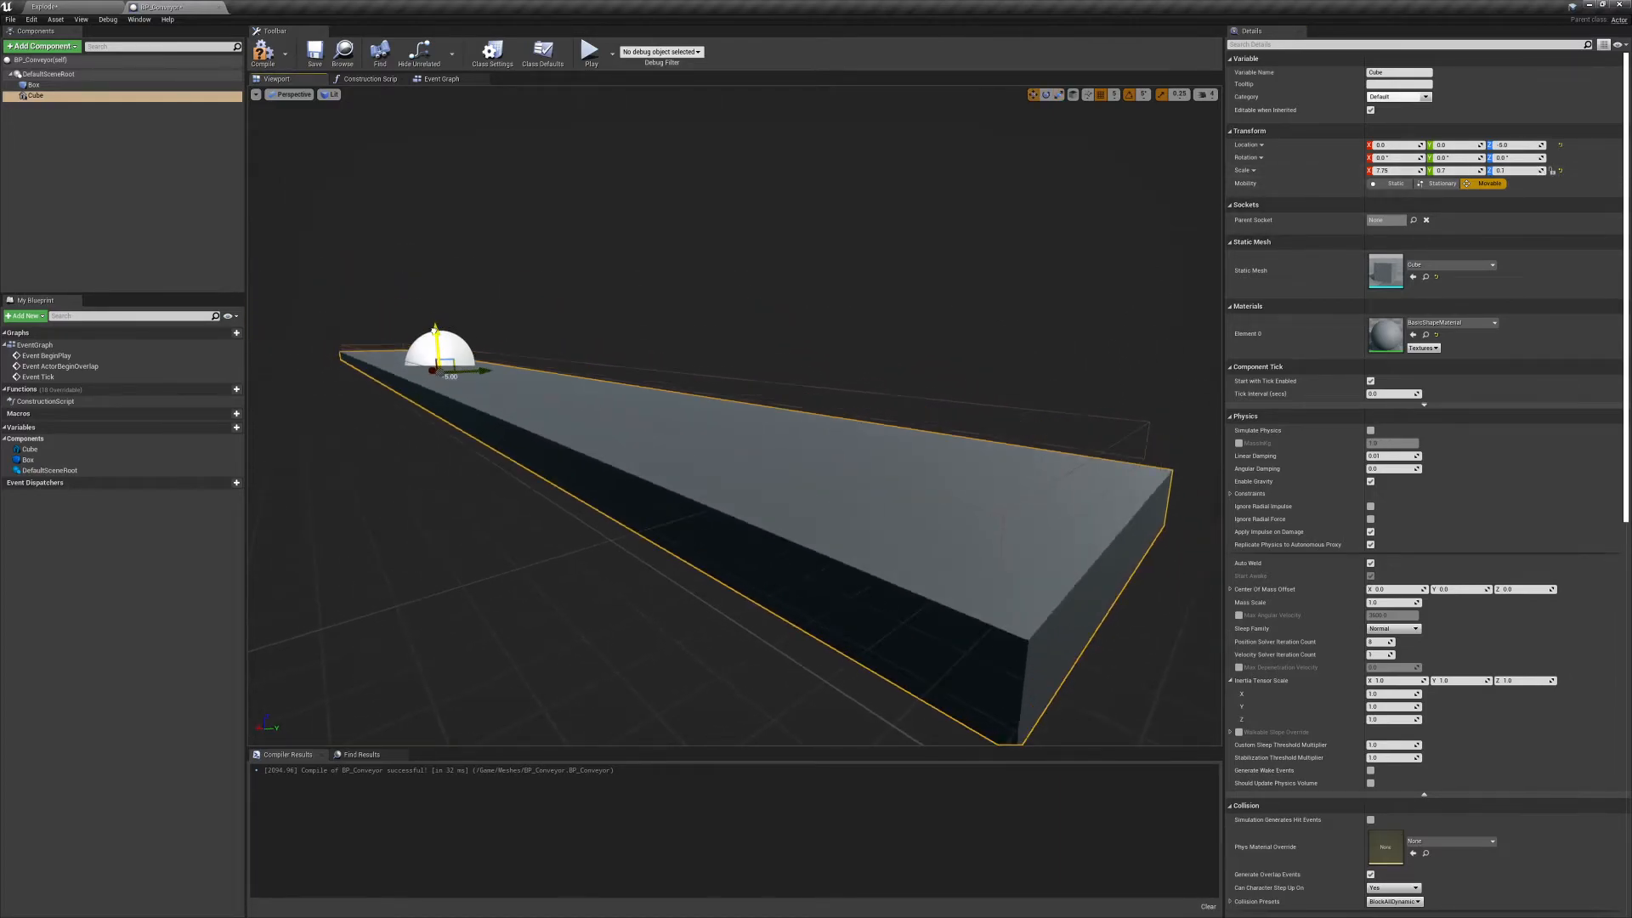
right_click_drag(614, 359, 663, 349)
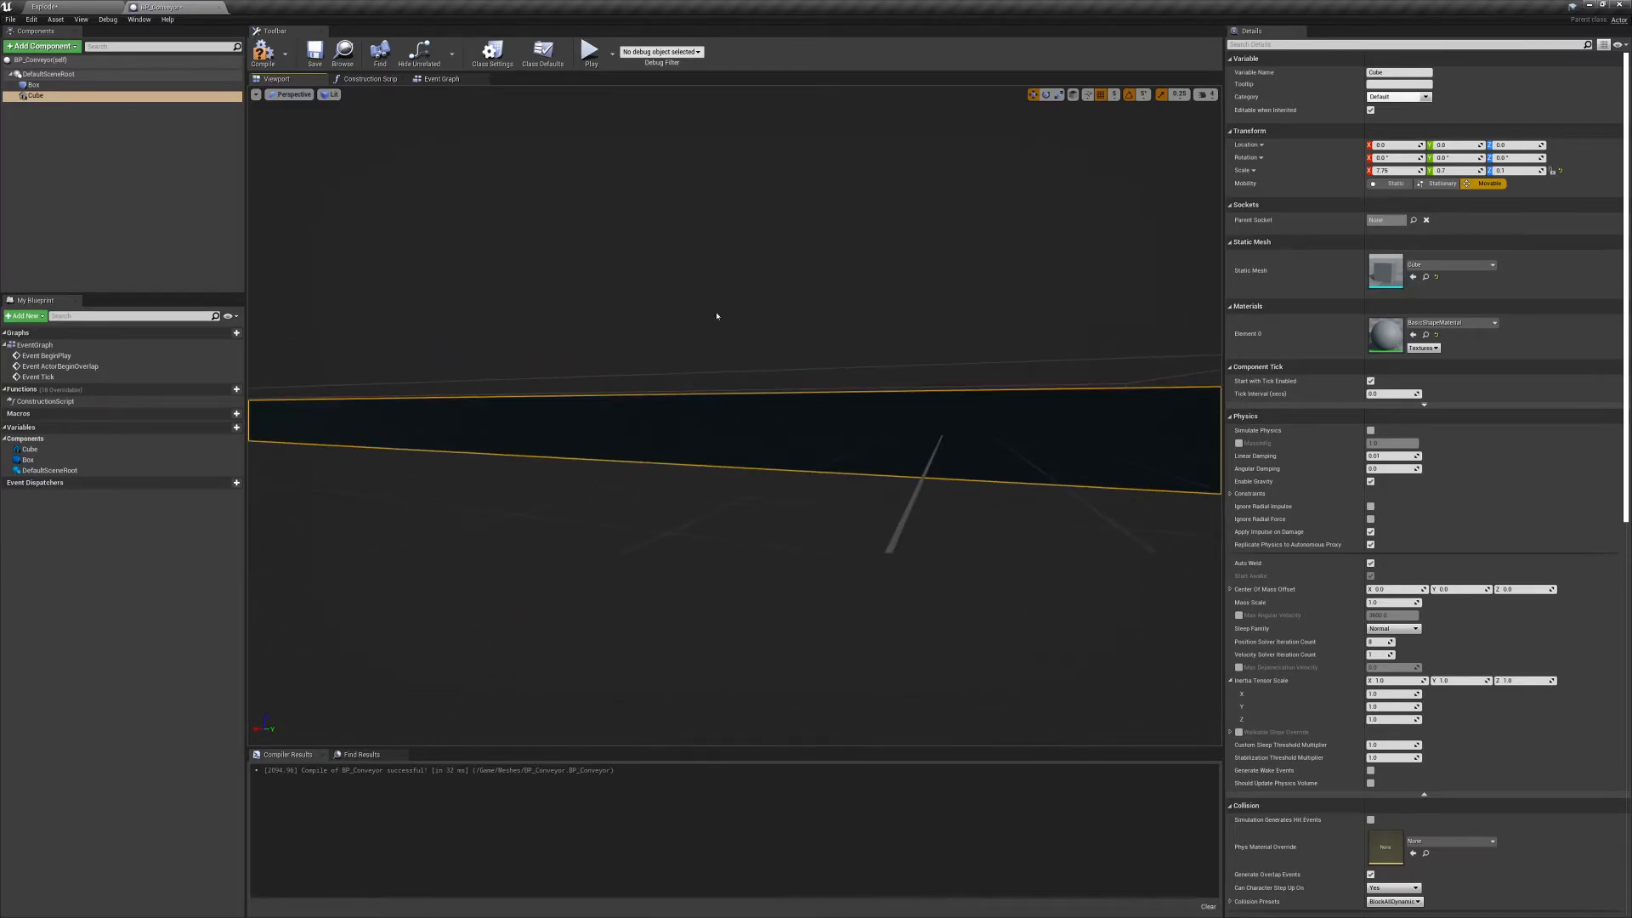
right_click_drag(830, 255, 765, 228)
left_click_drag(344, 425, 425, 419)
right_click_drag(507, 415, 671, 403)
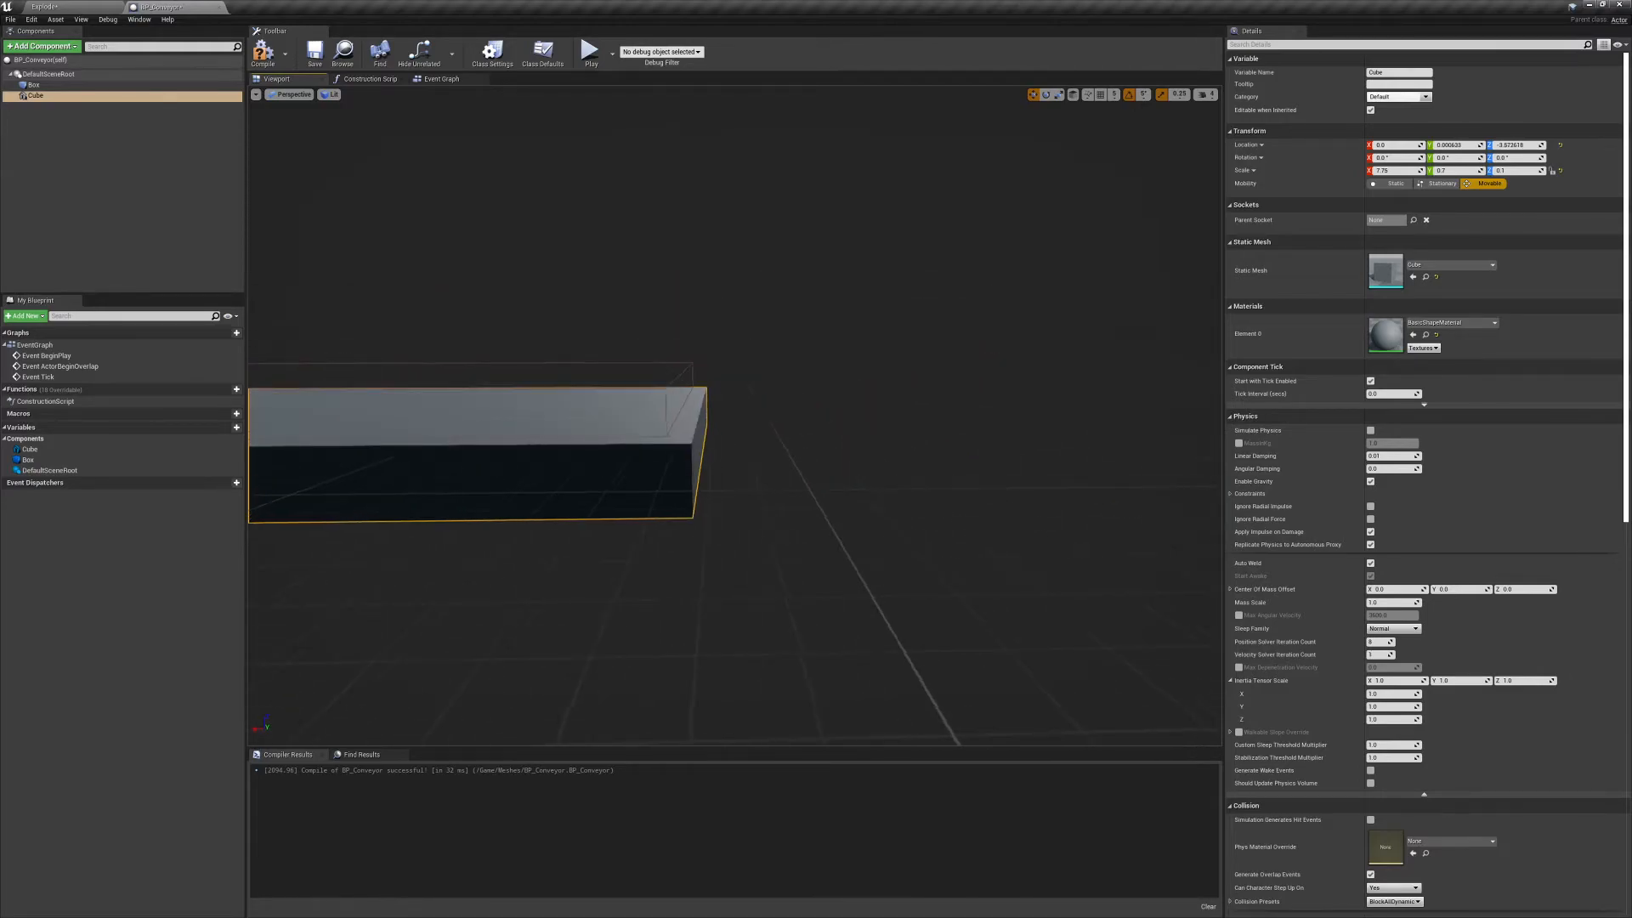
In the Right orthographic view, align the cube's top face with the underside of the box collision and compile the Blueprint.
left_click(289, 94)
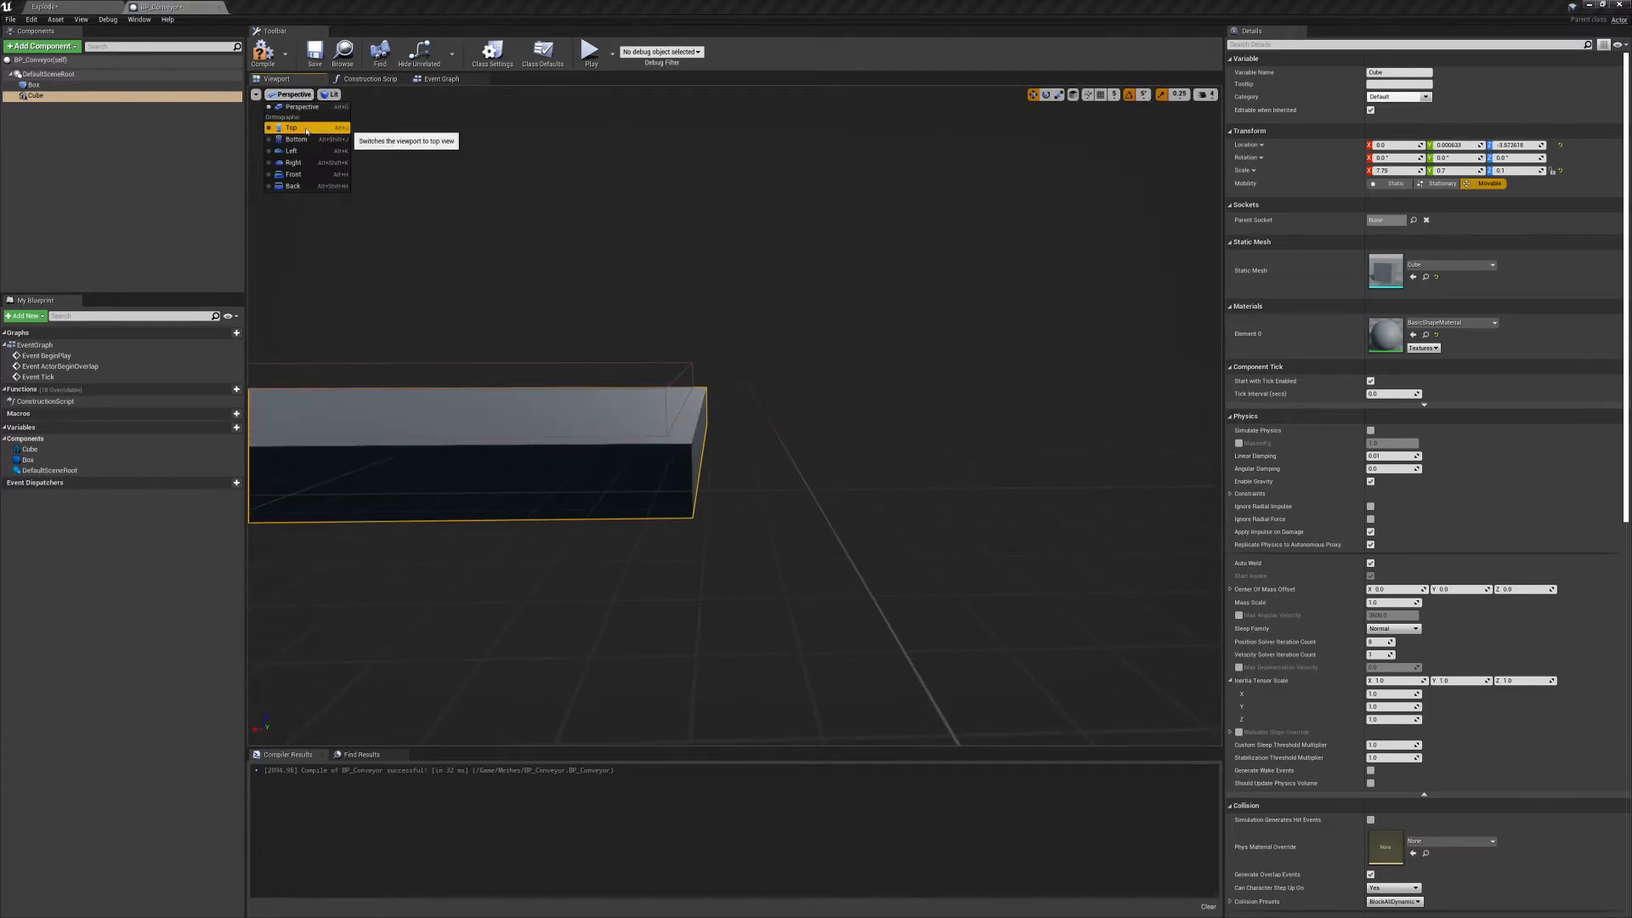
left_click(314, 162)
scroll(612, 430, "up", 8)
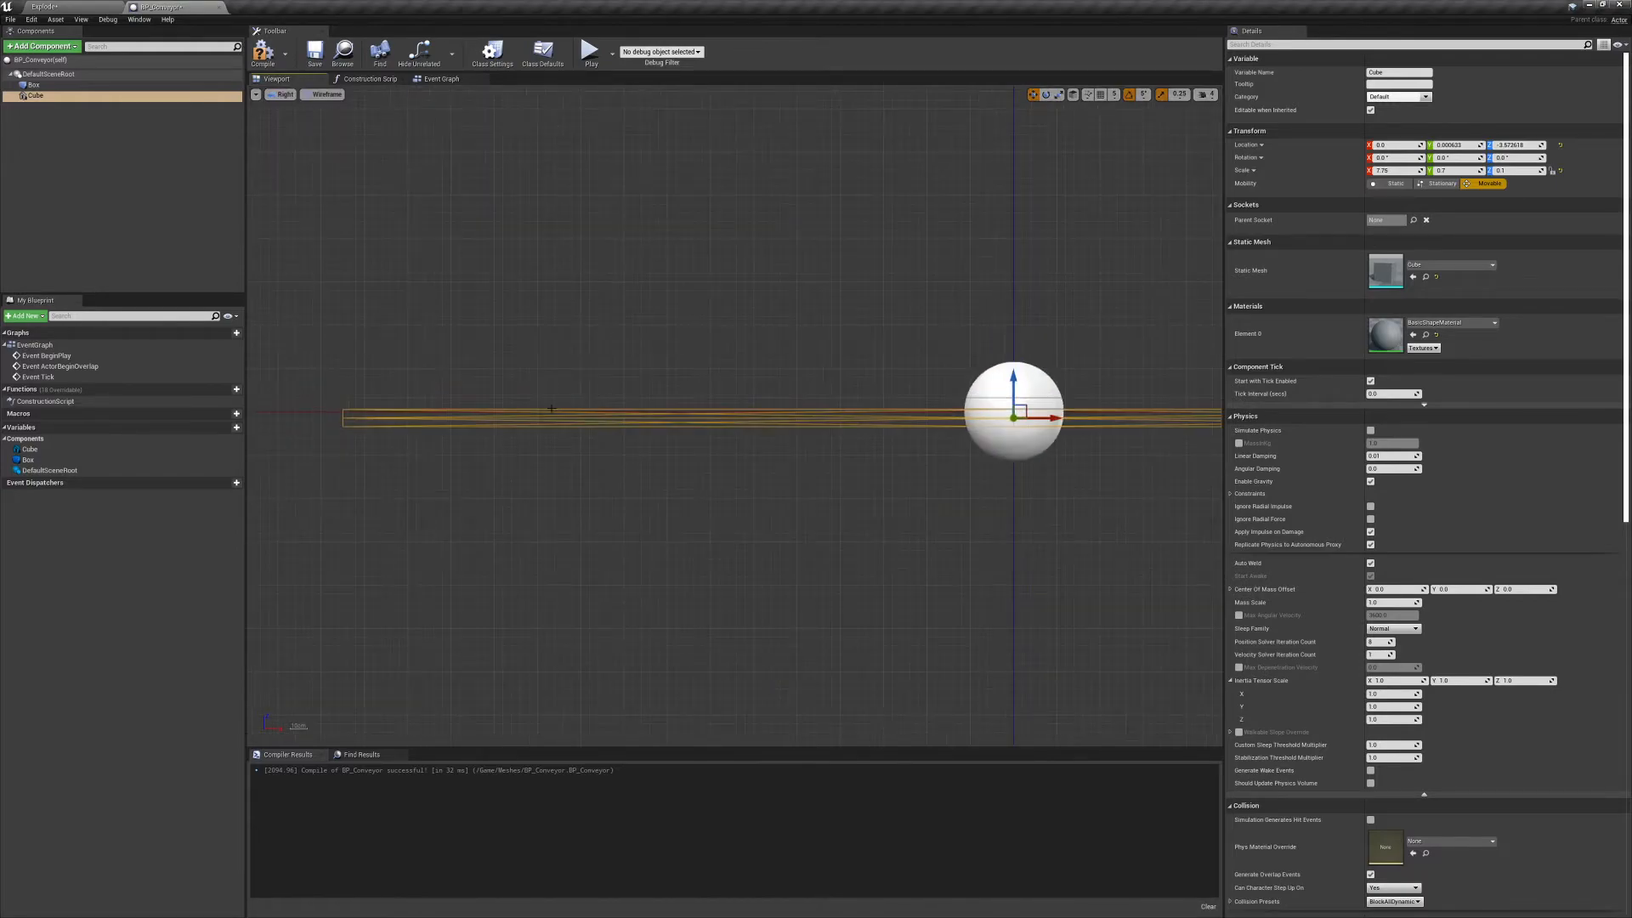
right_click_drag(327, 322, 717, 328)
scroll(619, 441, "up", 10)
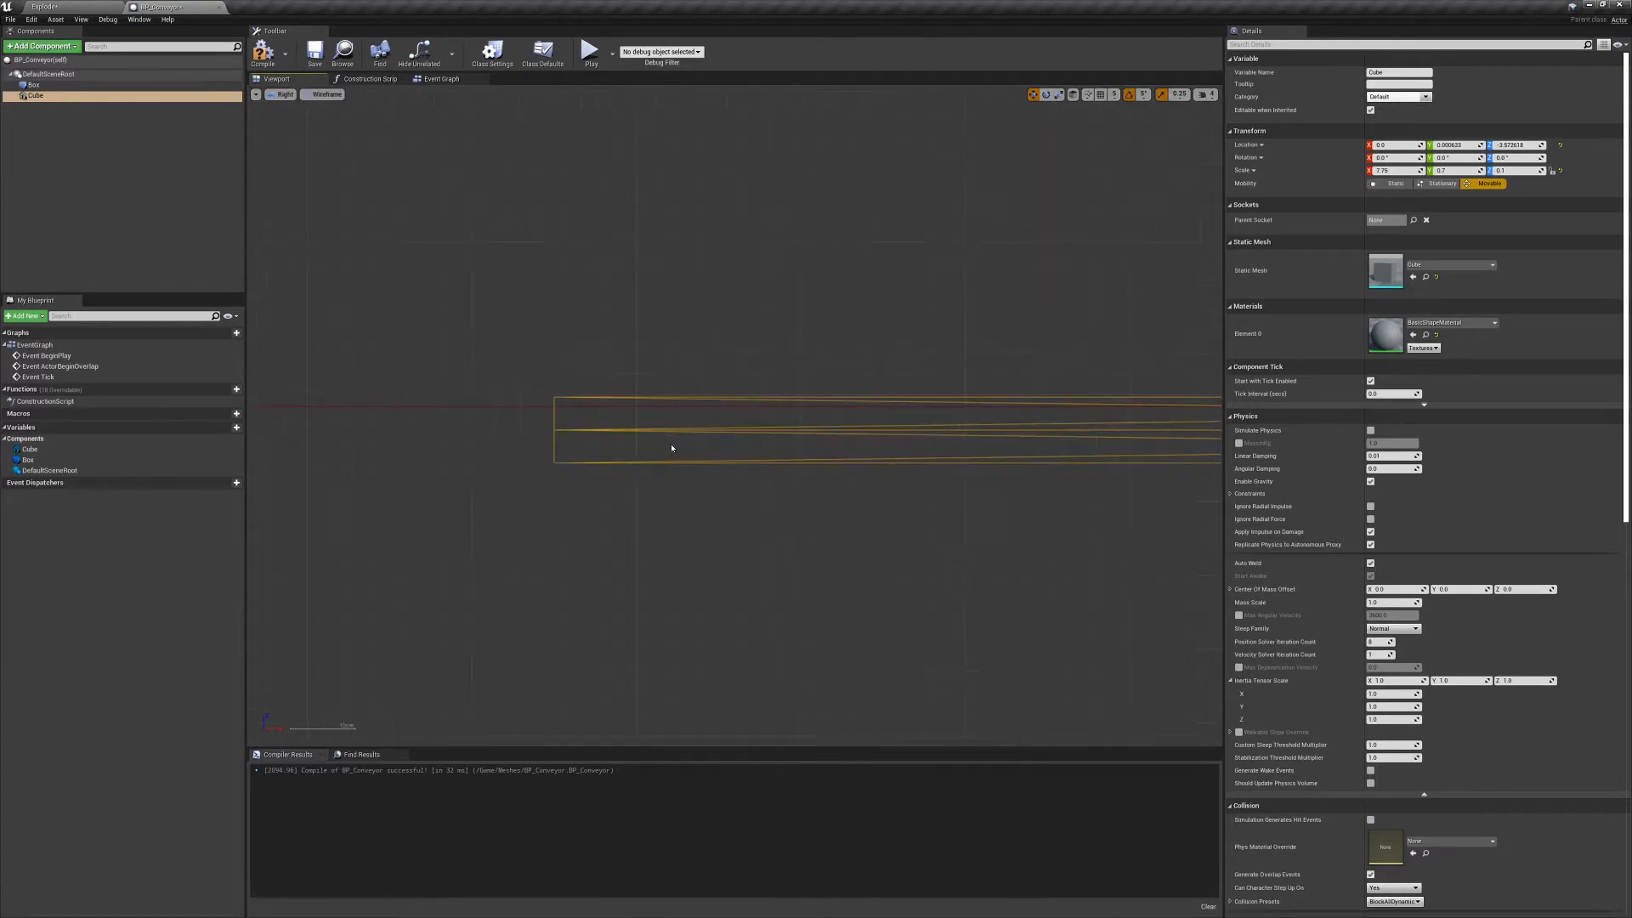
scroll(665, 371, "down", 2)
scroll(665, 371, "down", 12)
right_click_drag(1007, 357, 166, 444)
scroll(655, 441, "up", 6)
scroll(686, 470, "up", 5)
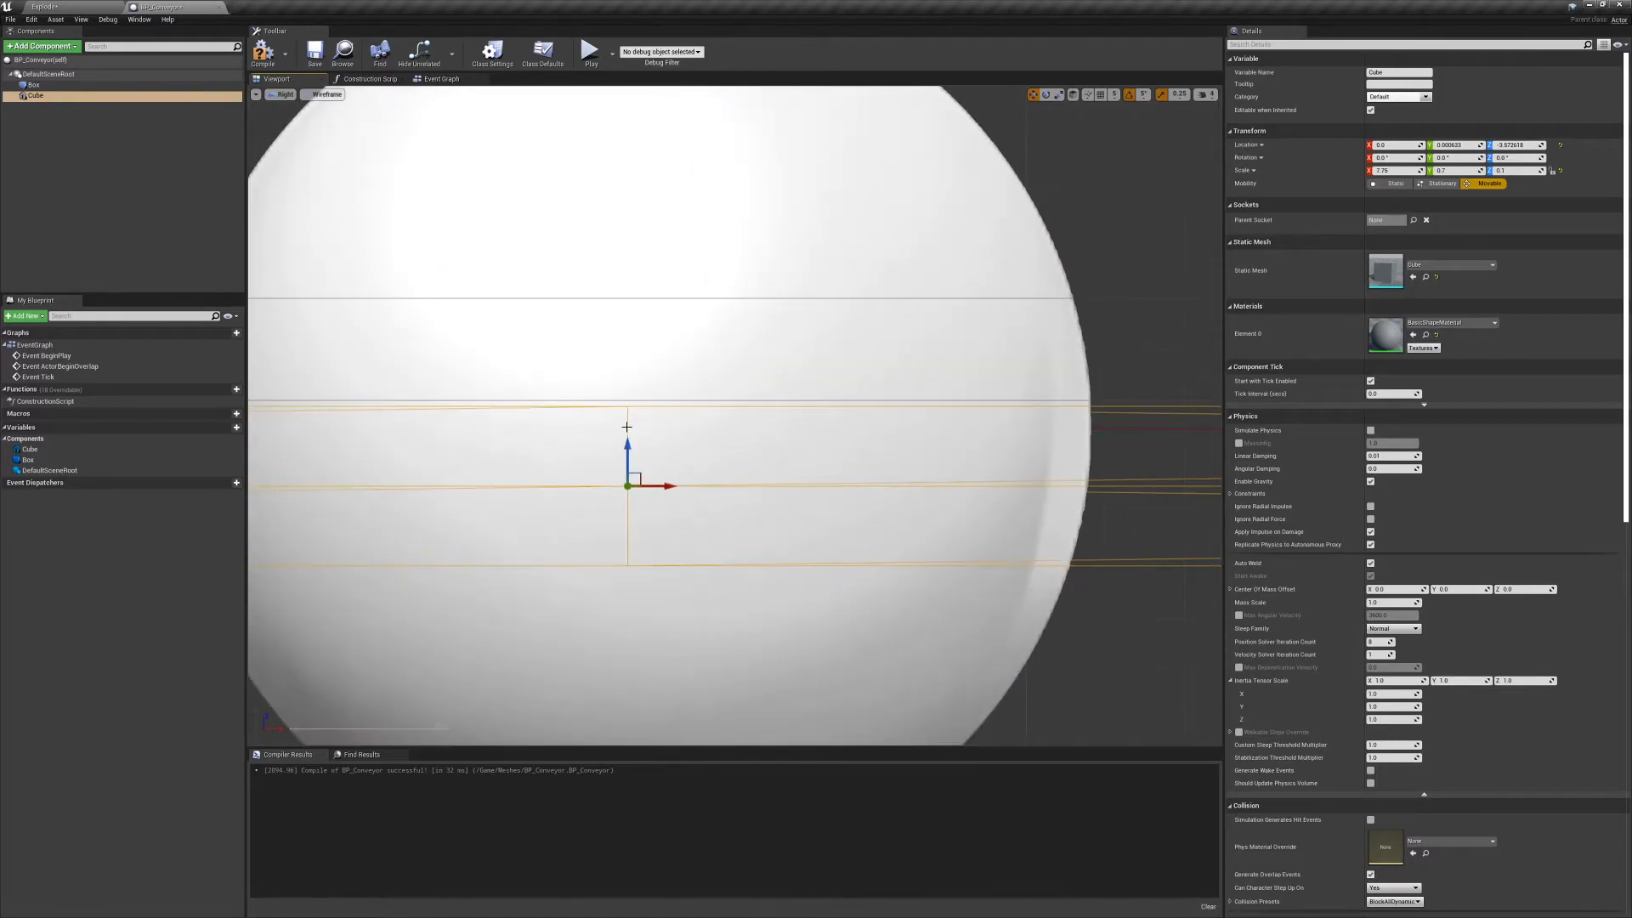
left_click_drag(634, 448, 646, 445)
left_click(262, 52)
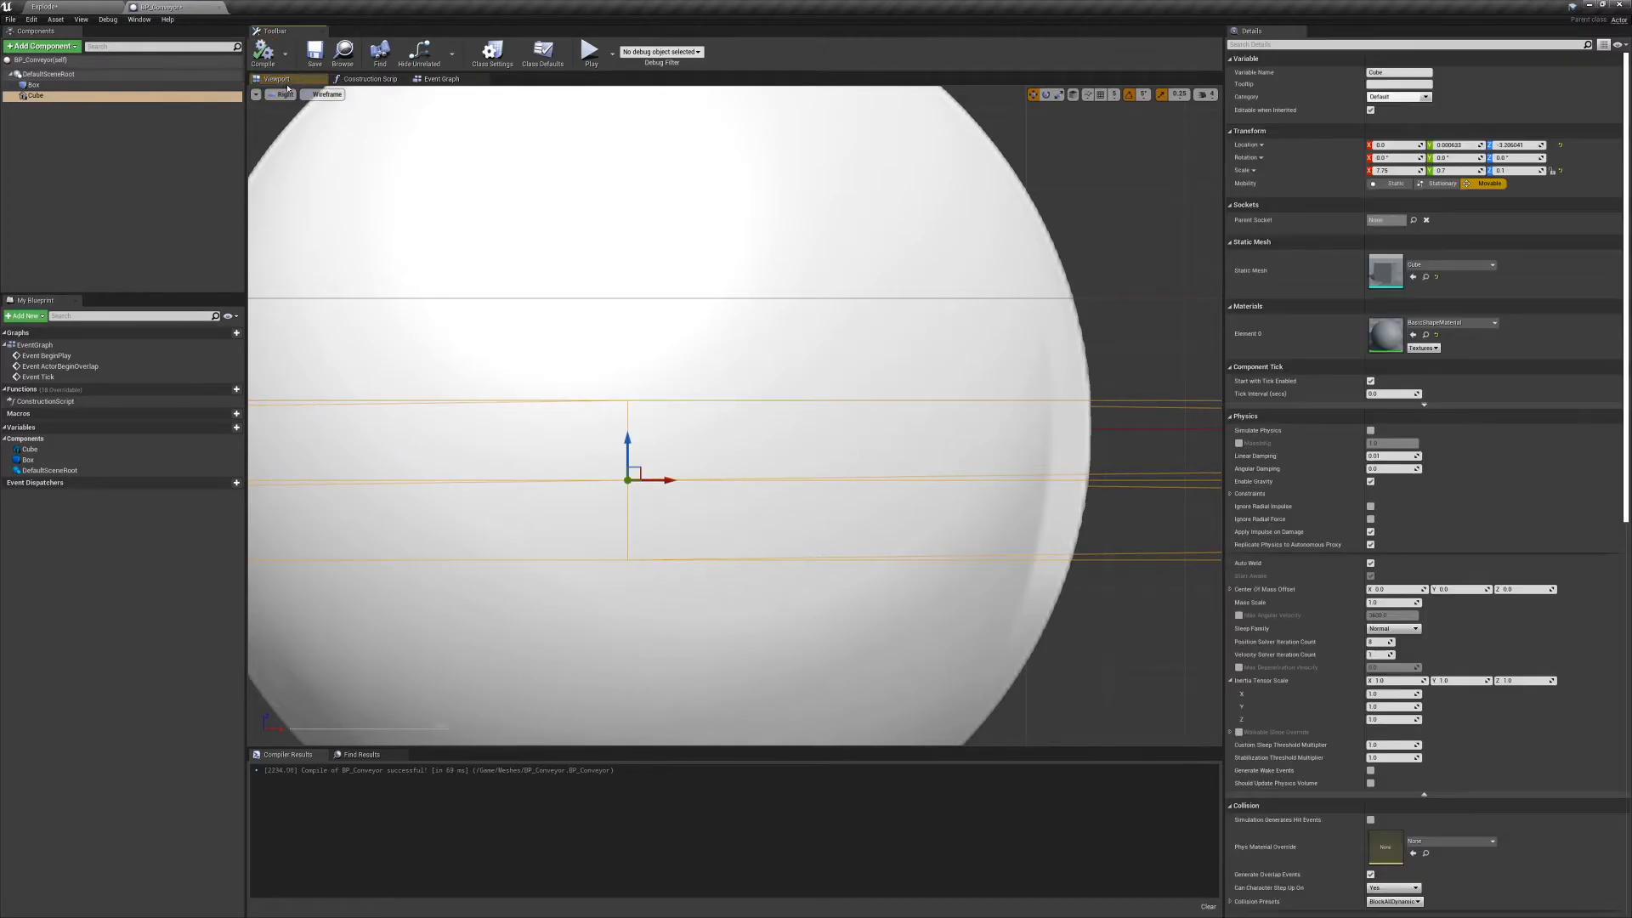
Return to the Perspective view, inspect the finished conveyor shape from several angles, and open the Blueprint's Event Graph.
left_click(286, 96)
left_click(297, 109)
right_click_drag(747, 390, 1159, 421)
right_click_drag(935, 433, 751, 419)
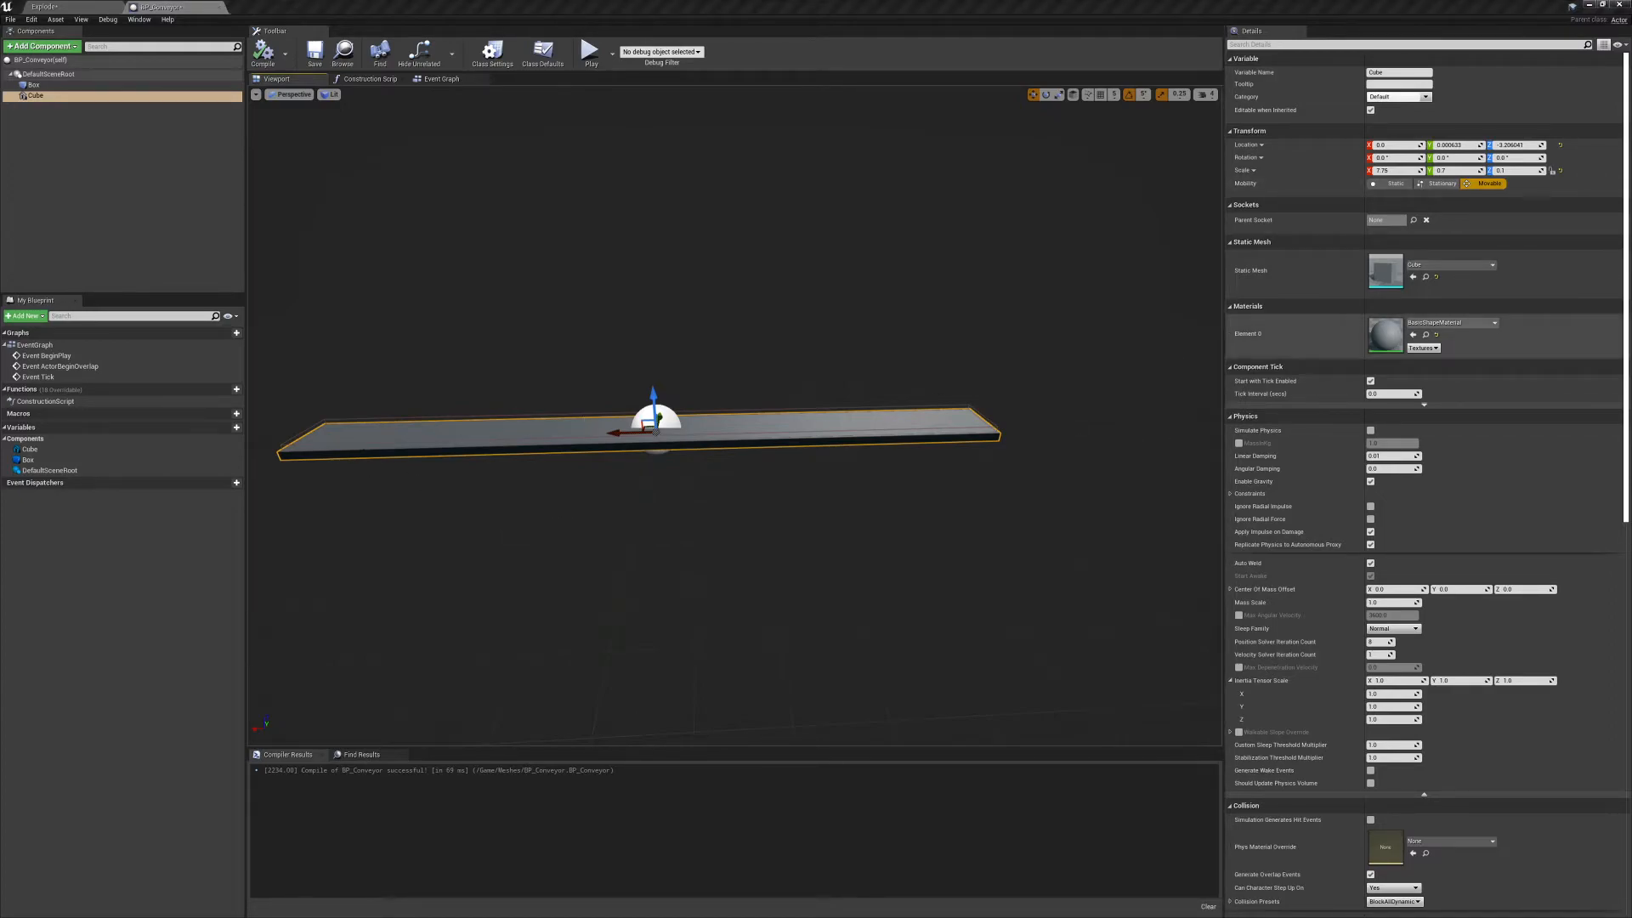
right_click_drag(629, 494, 485, 527)
key("d")
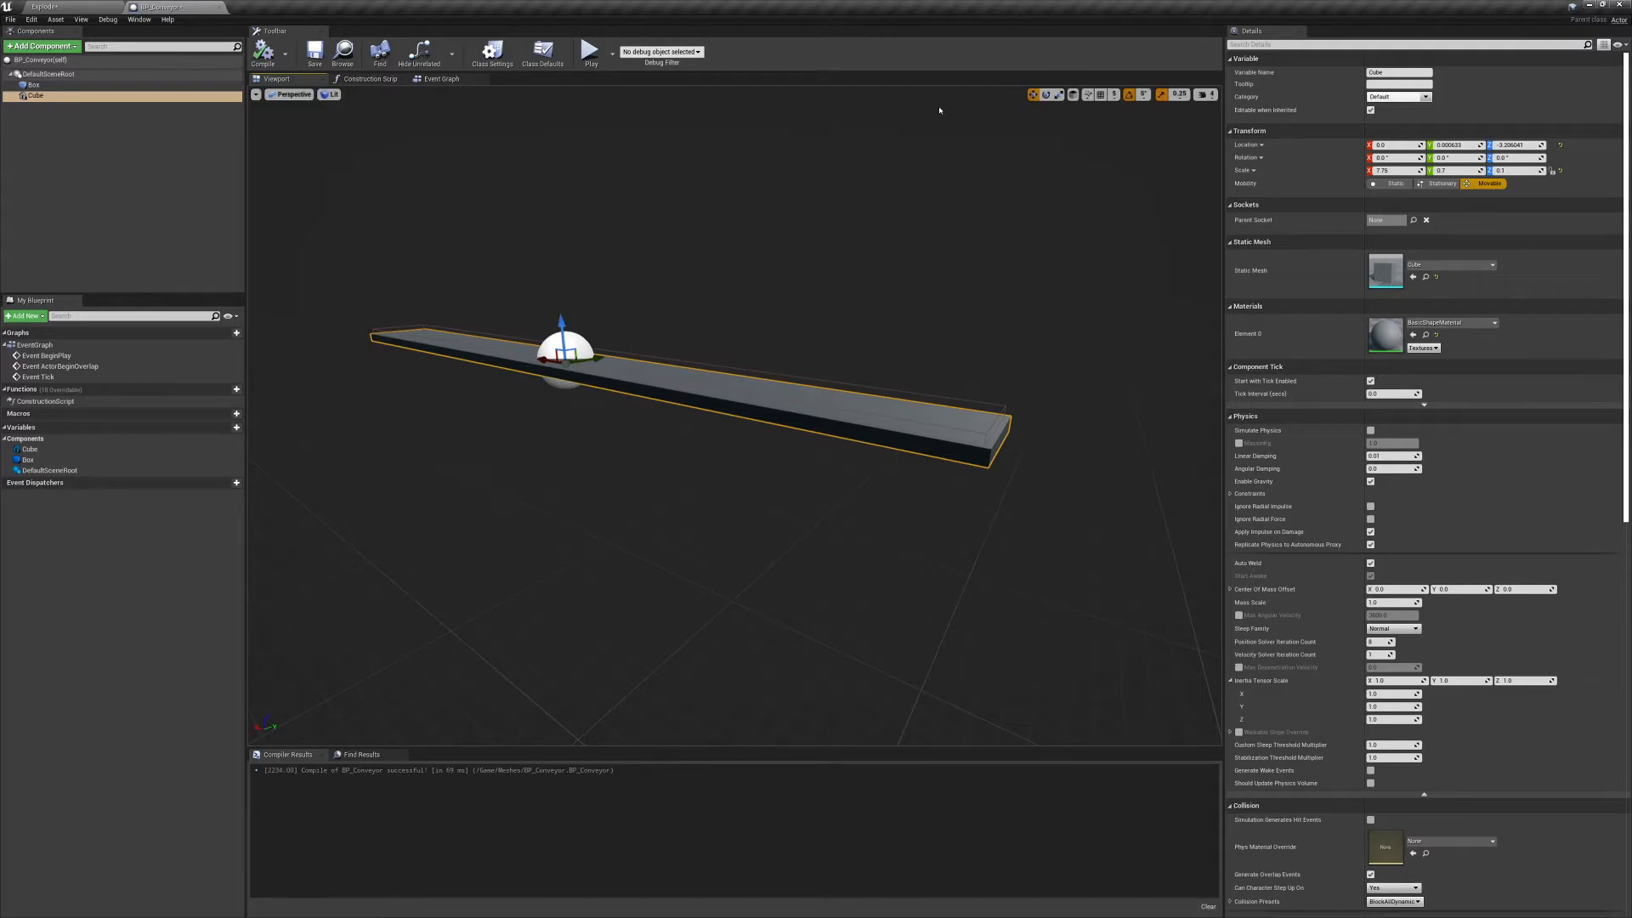
left_click(439, 78)
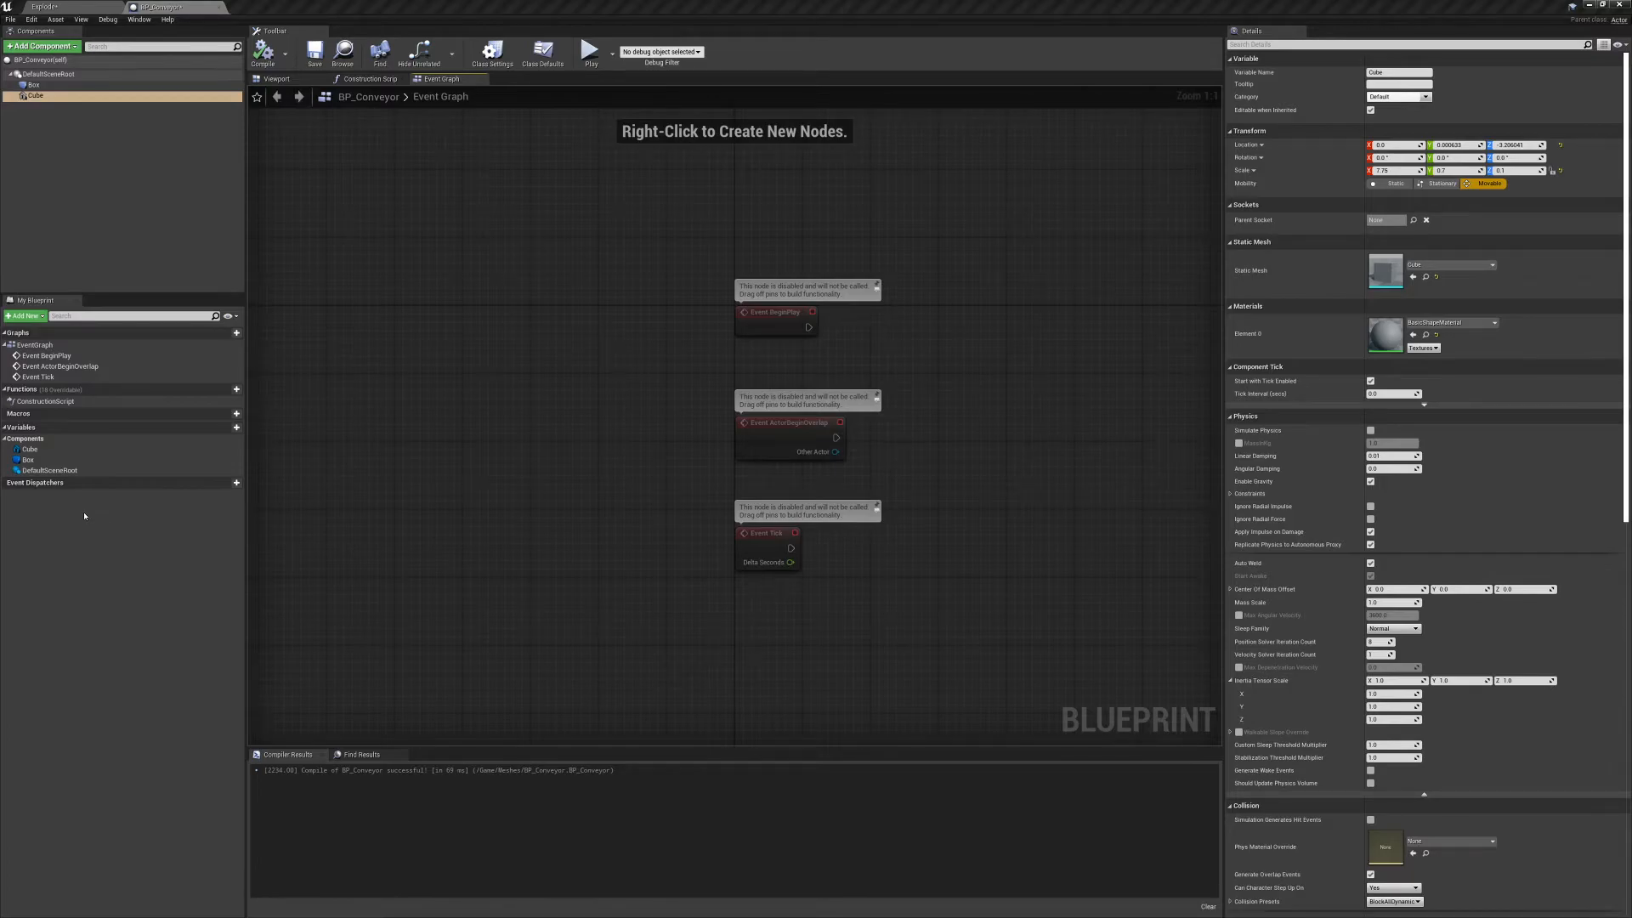
Add On Component Begin Overlap and On Component End Overlap events for the Box component to the Event Graph.
left_click(43, 86)
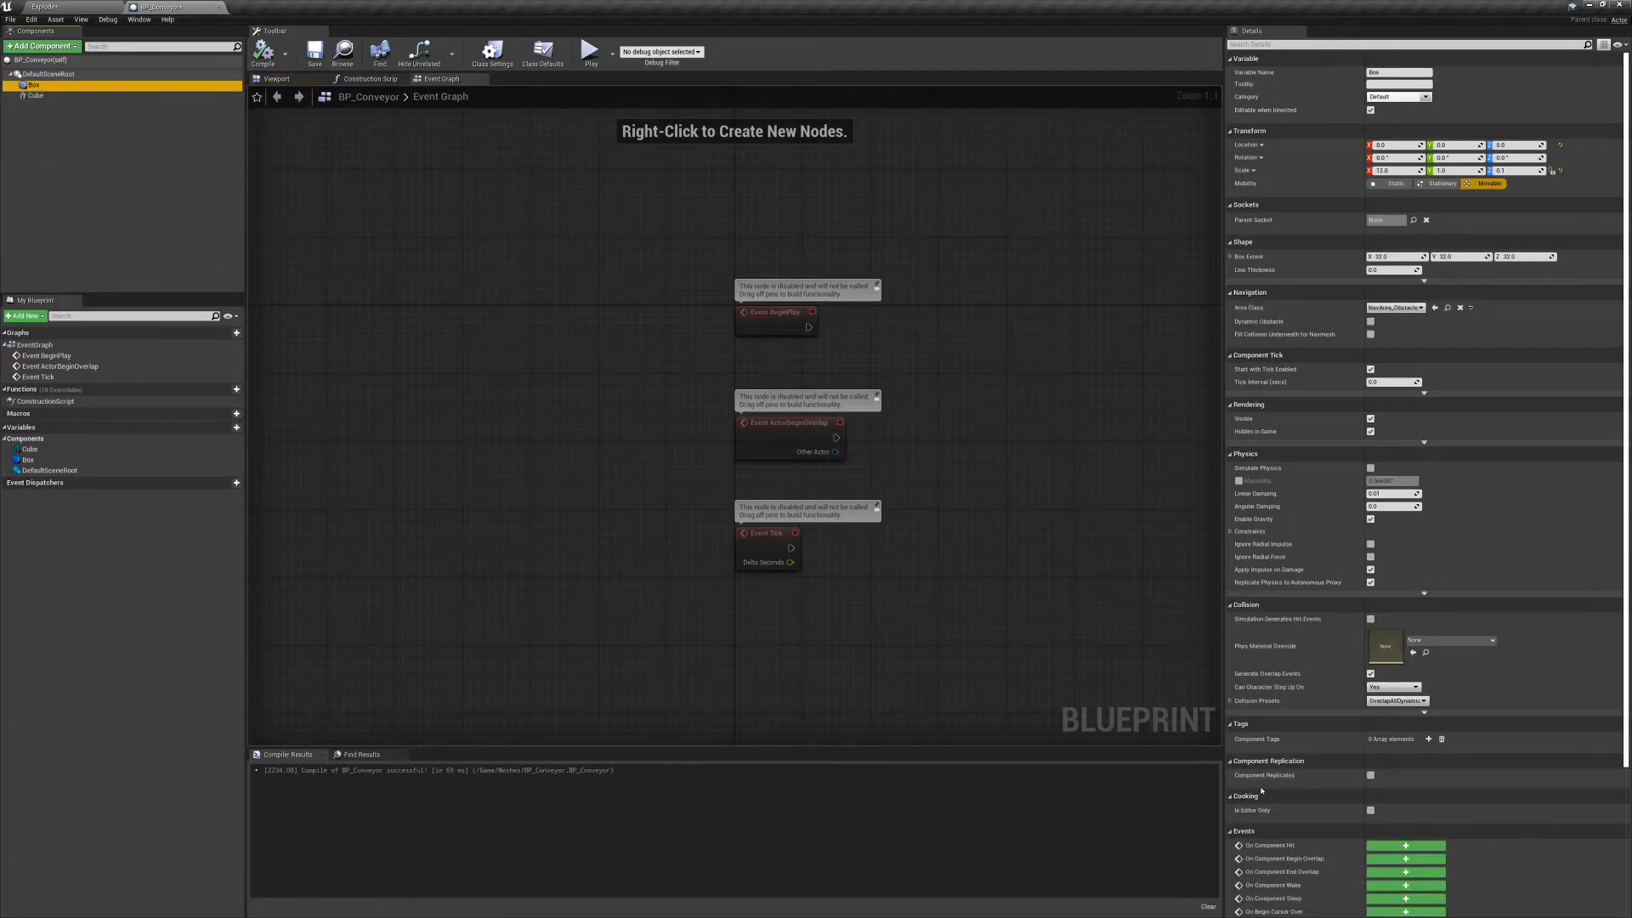
scroll(1261, 791, "down", 5)
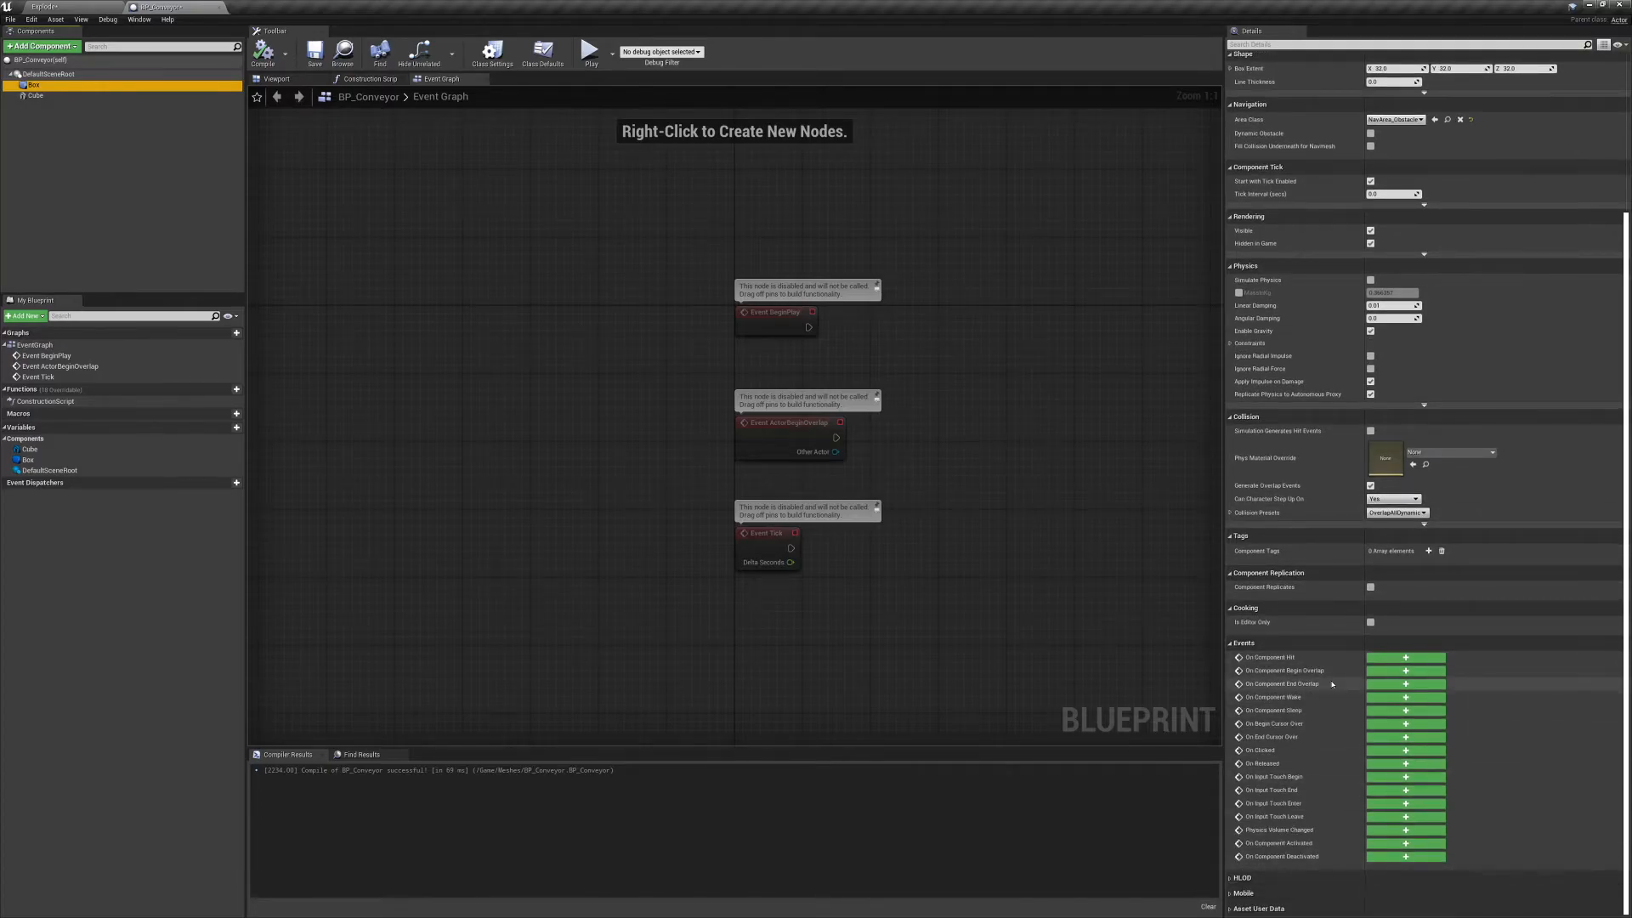
left_click(1398, 671)
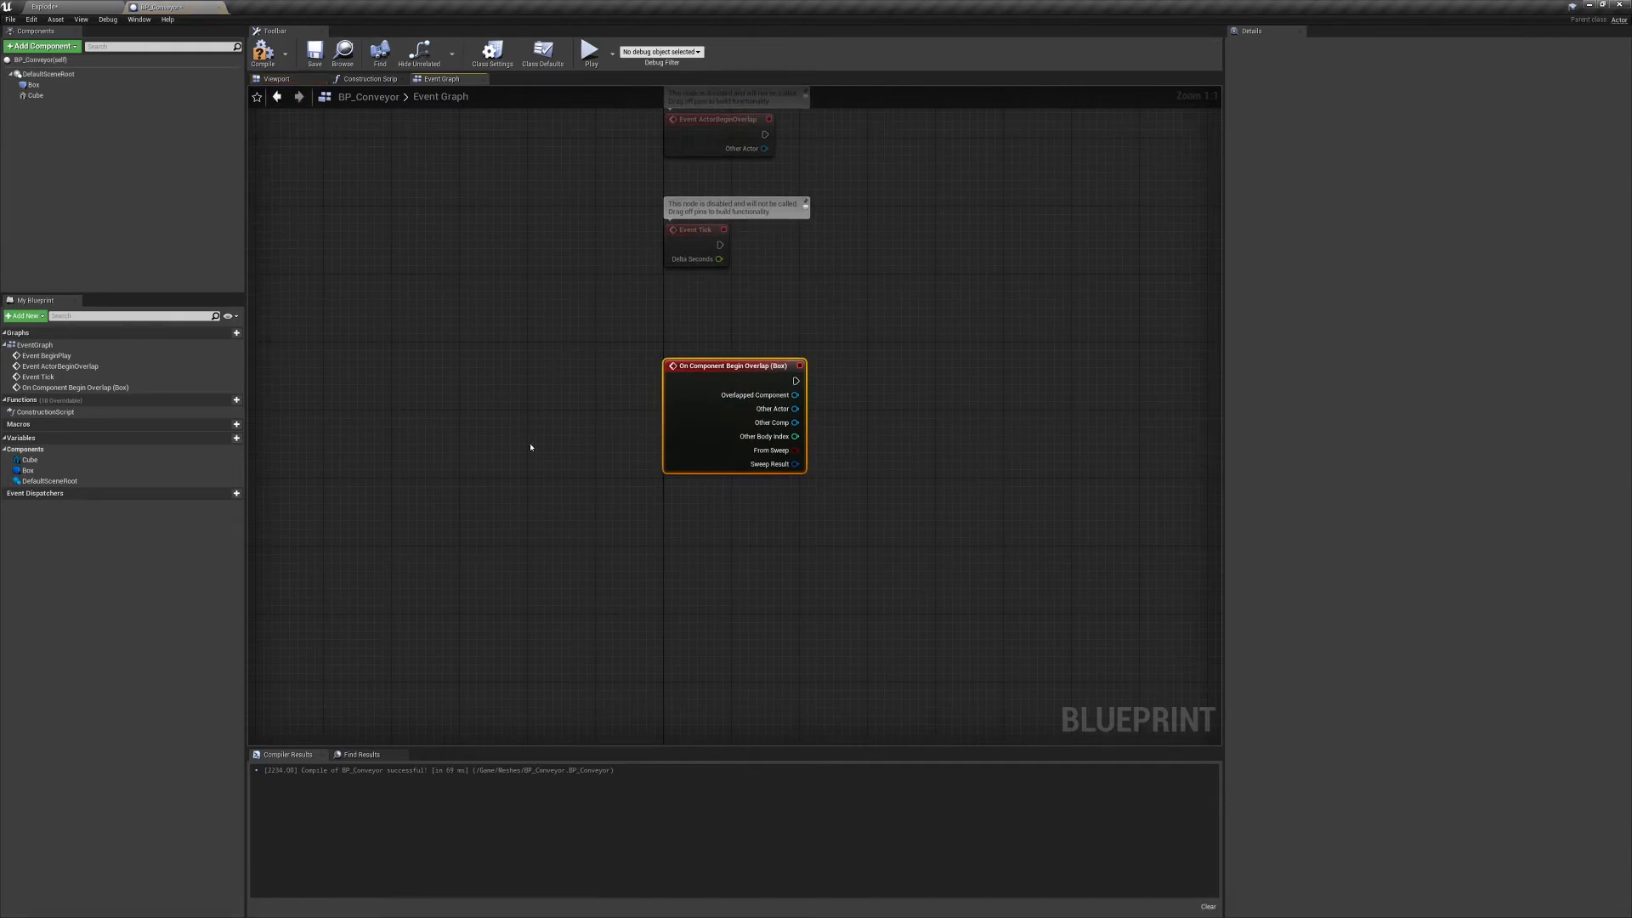
left_click(38, 74)
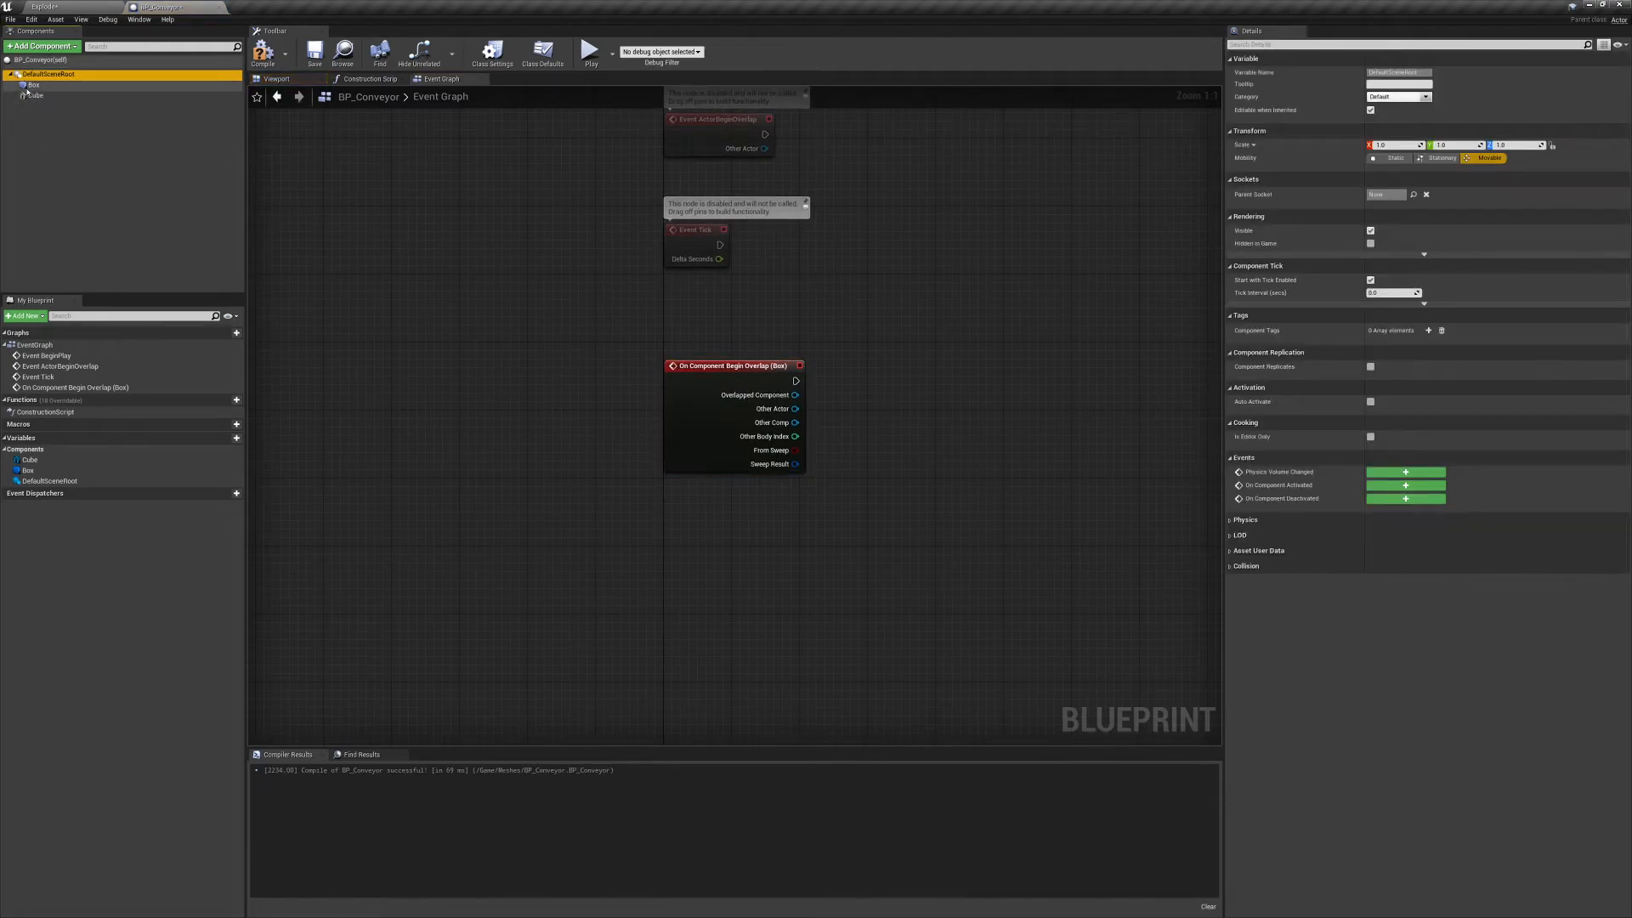
left_click(31, 86)
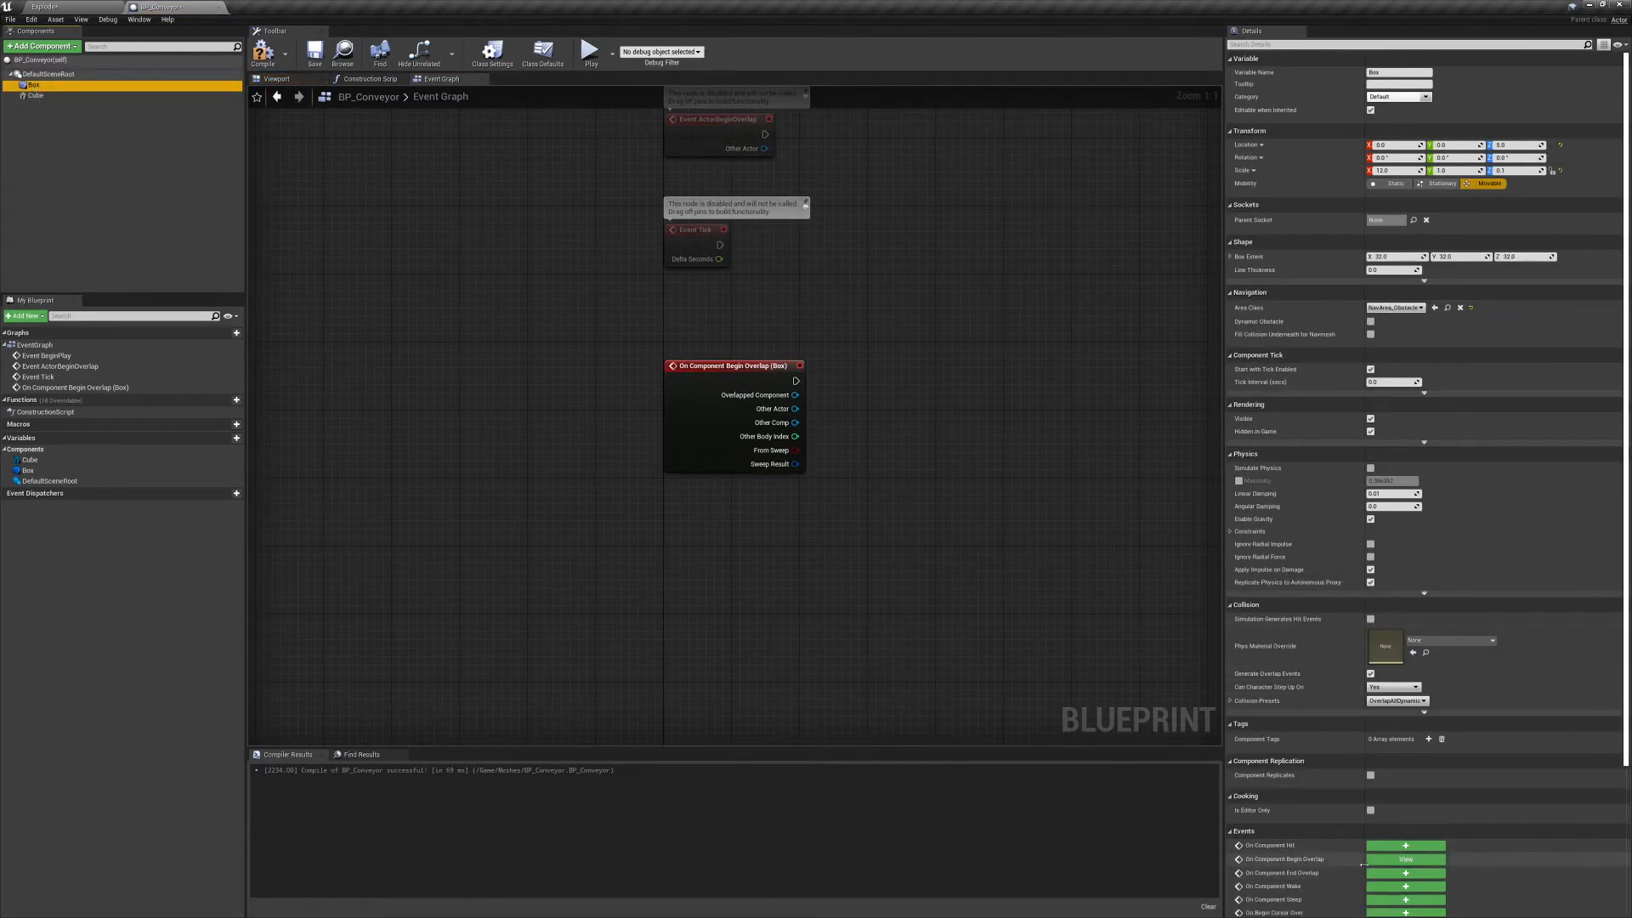
left_click(1406, 873)
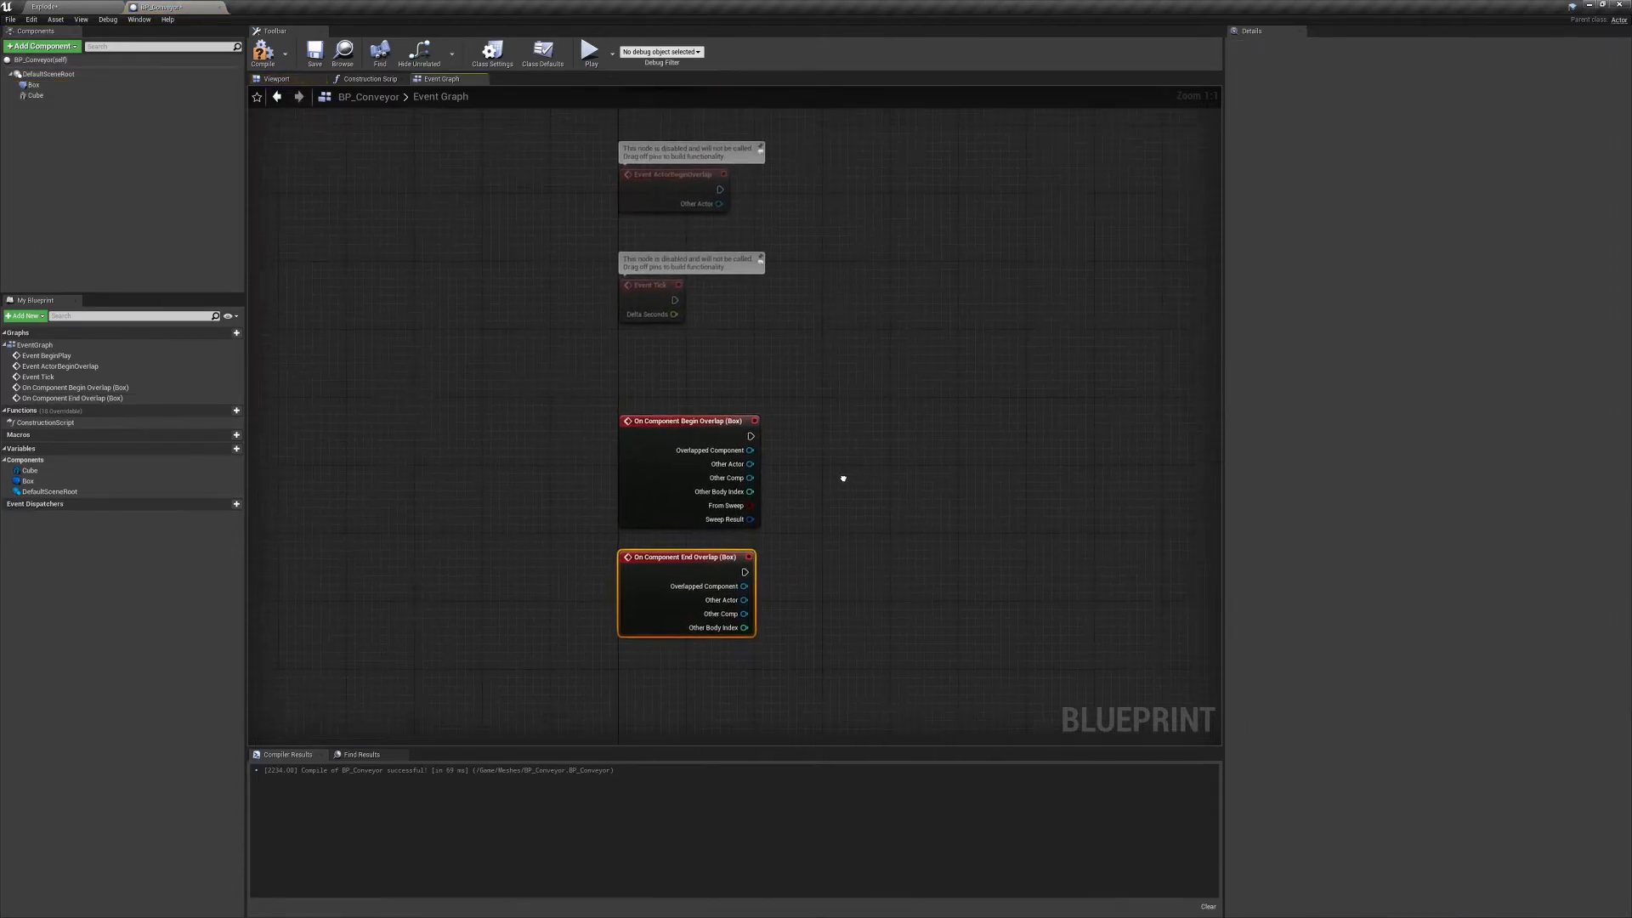
Look over the default event nodes and the two Box overlap events in the Event Graph.
right_click_drag(844, 474, 751, 584)
left_click_drag(481, 365, 626, 456)
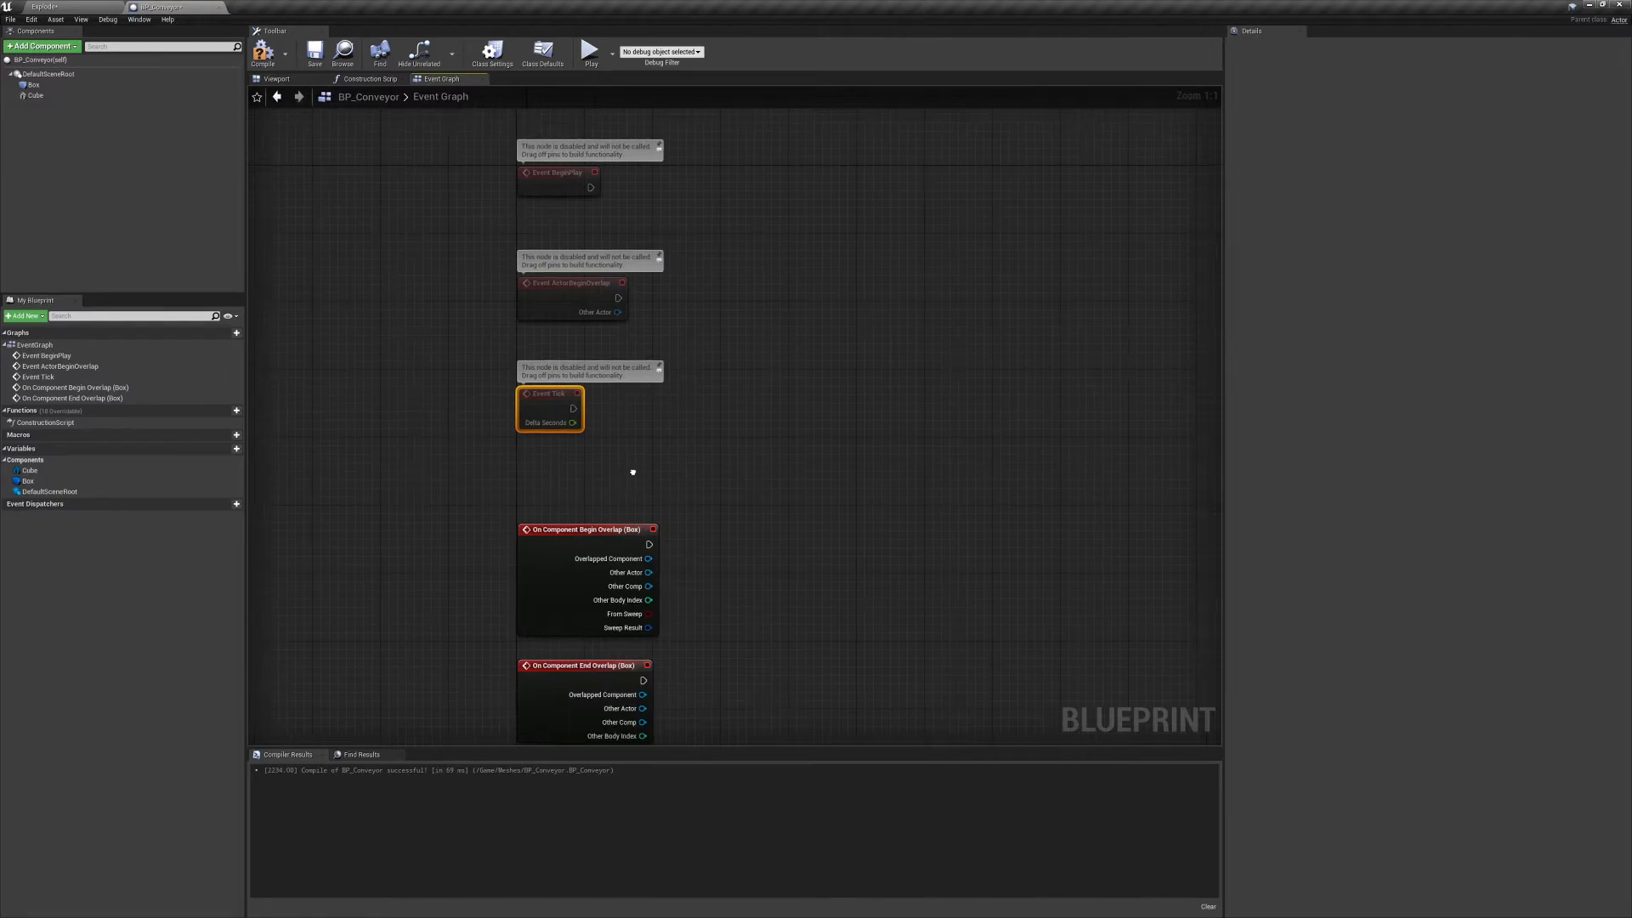
right_click_drag(634, 467, 575, 446)
left_click_drag(354, 510, 595, 673)
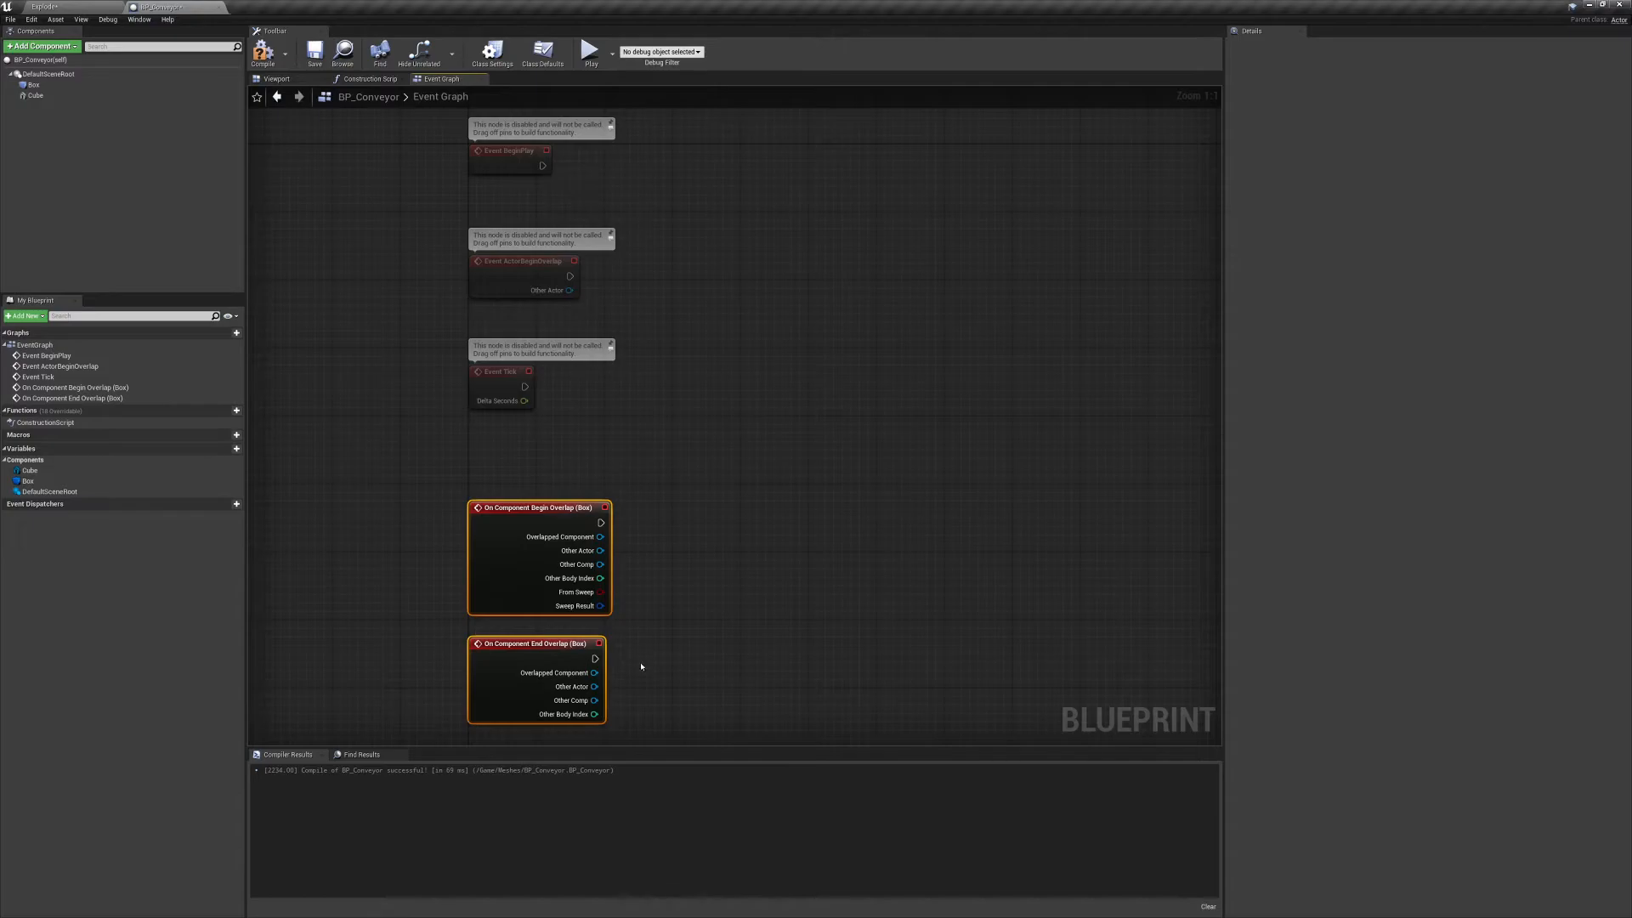
left_click_drag(446, 422, 510, 370)
right_click_drag(603, 322, 597, 423)
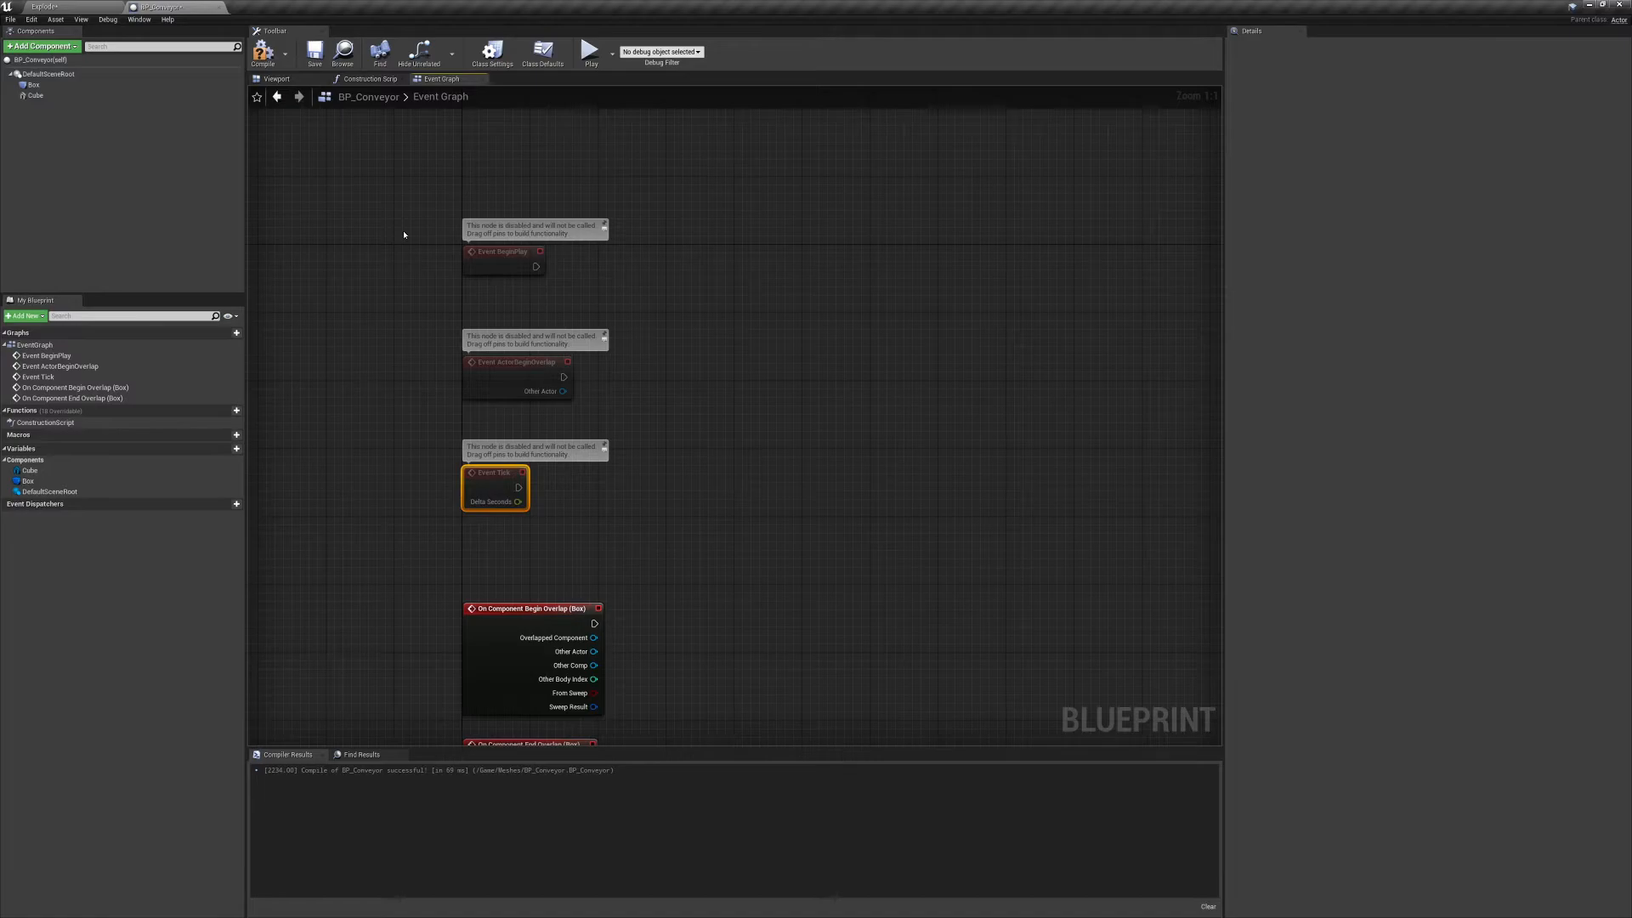
right_click_drag(633, 451, 678, 266)
left_click_drag(401, 404, 755, 634)
right_click_drag(715, 443, 668, 605)
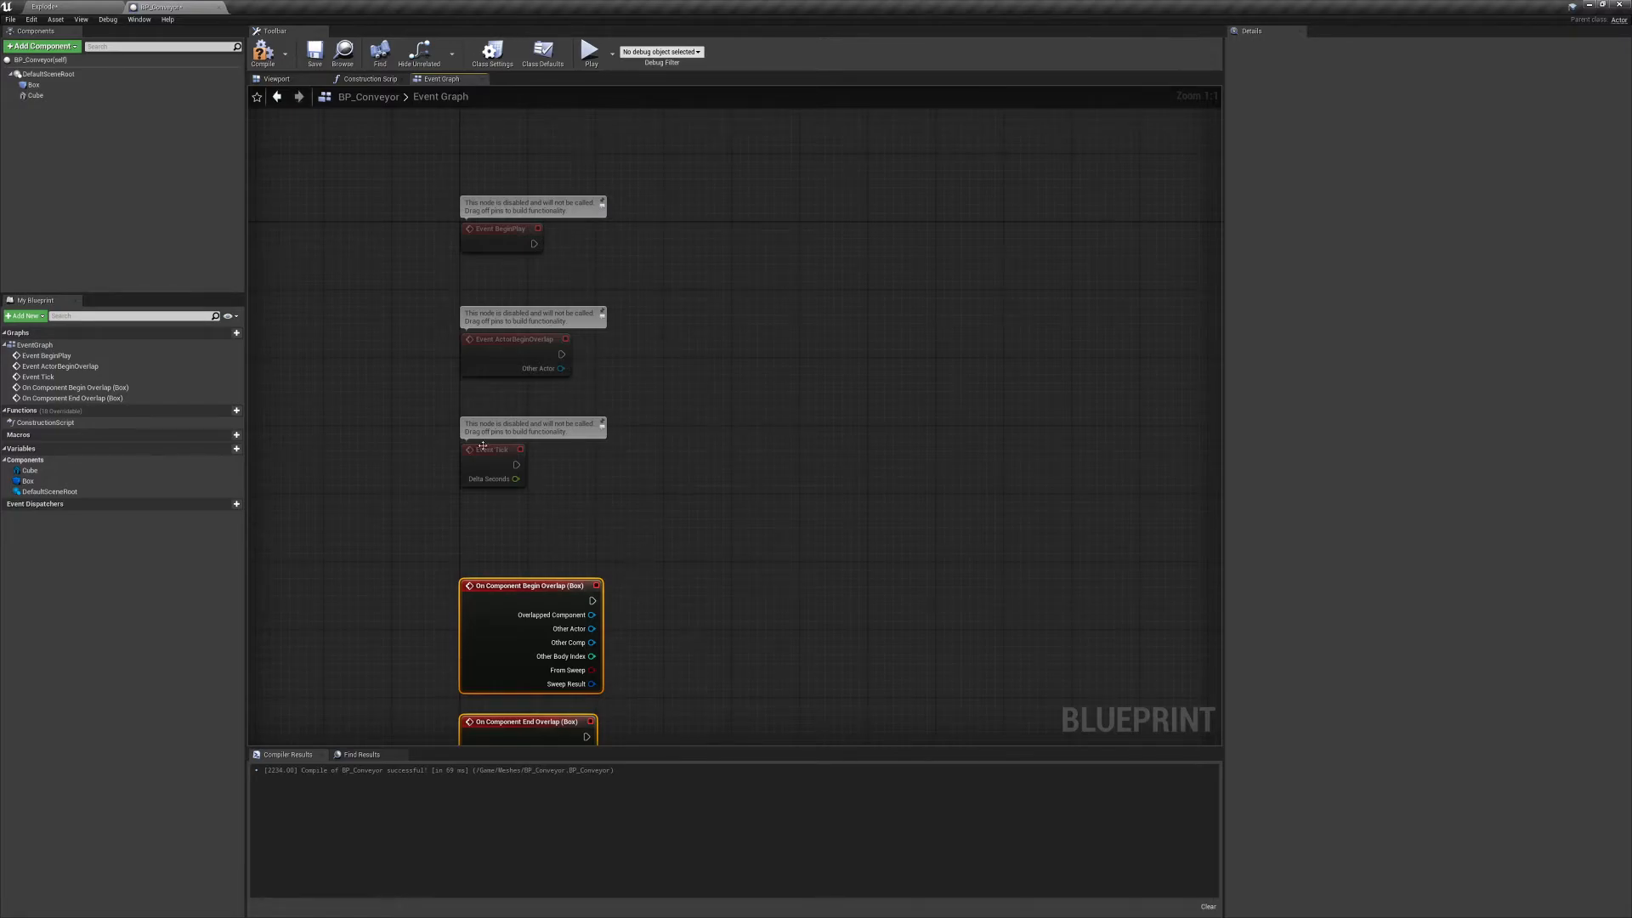
right_click_drag(737, 714, 790, 458)
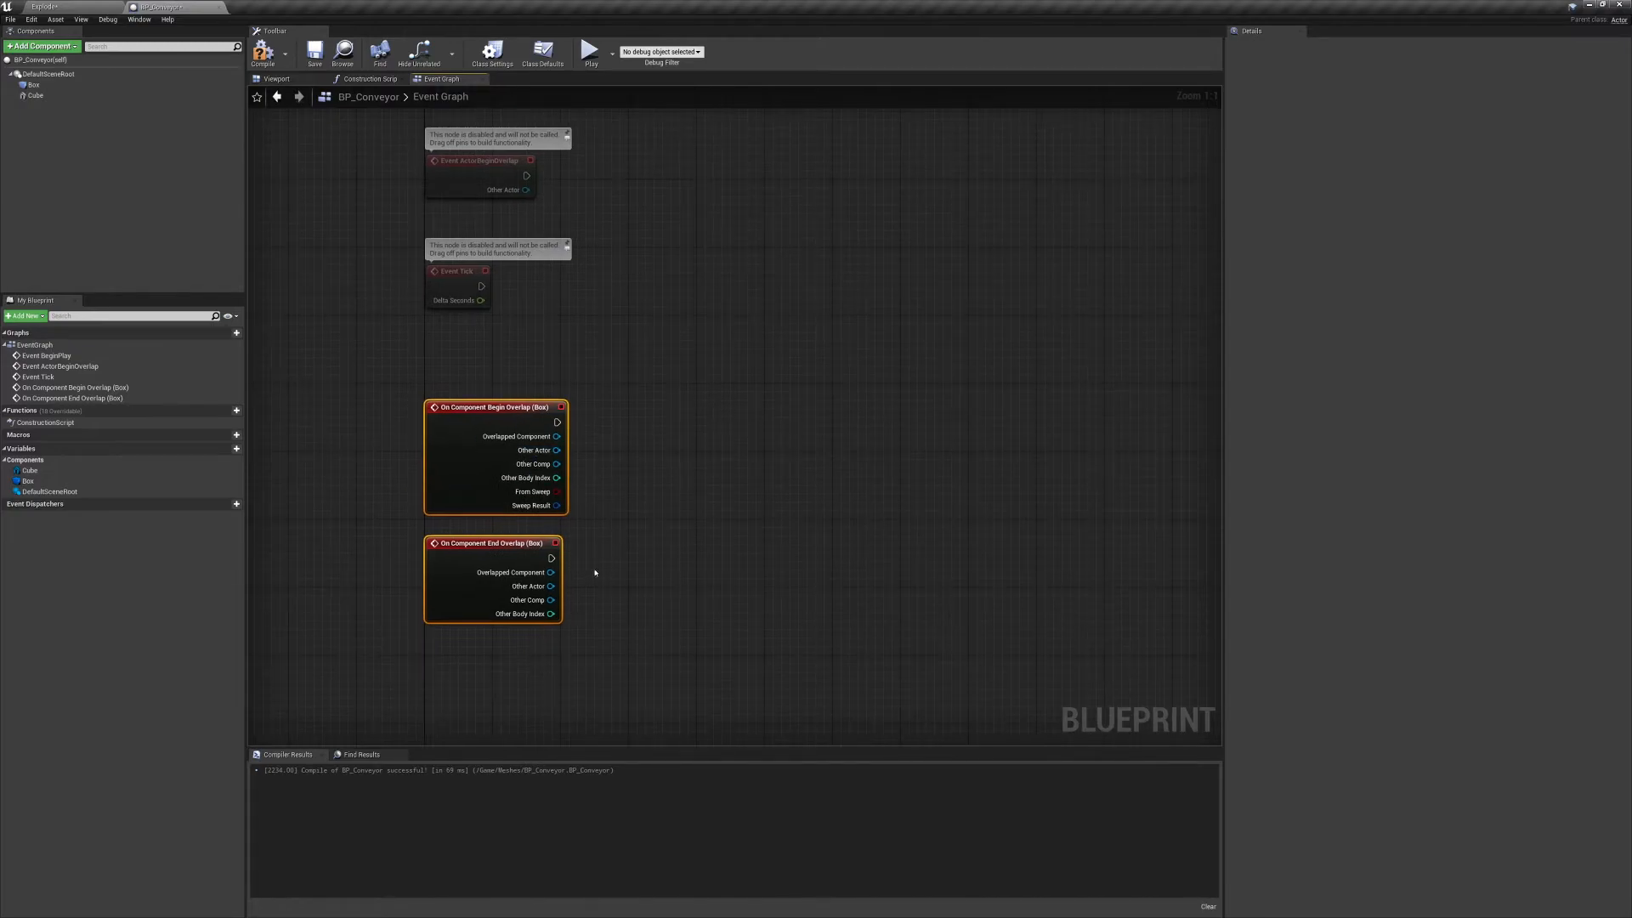
right_click_drag(596, 562, 603, 597)
left_click(686, 535)
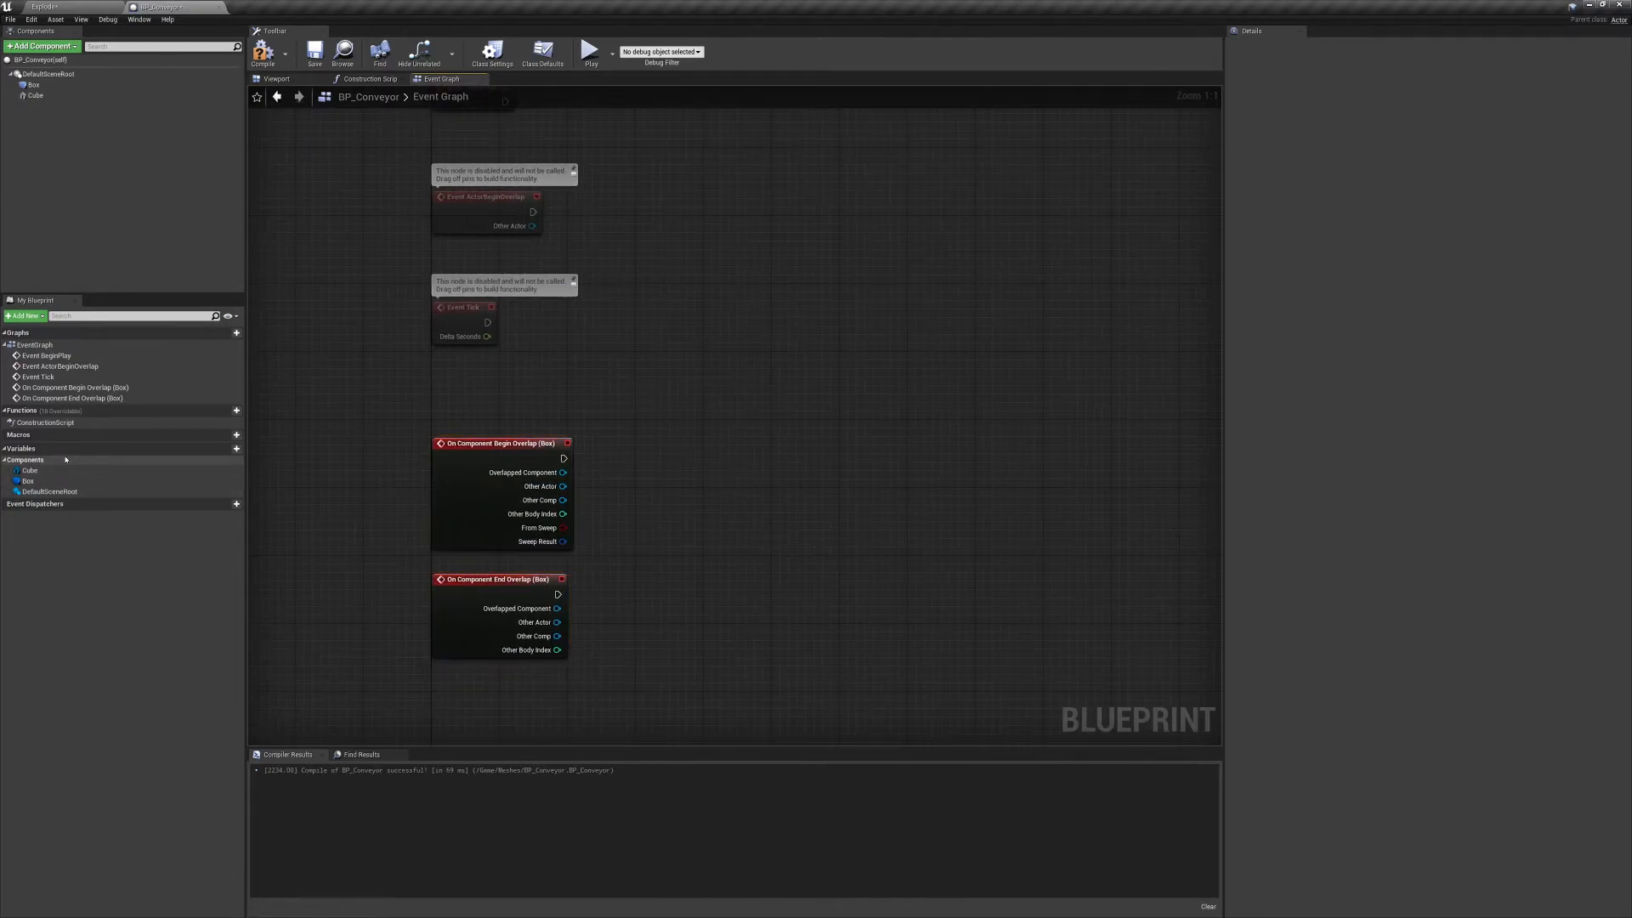
Create a Boolean variable named CanMove?
left_click(236, 448)
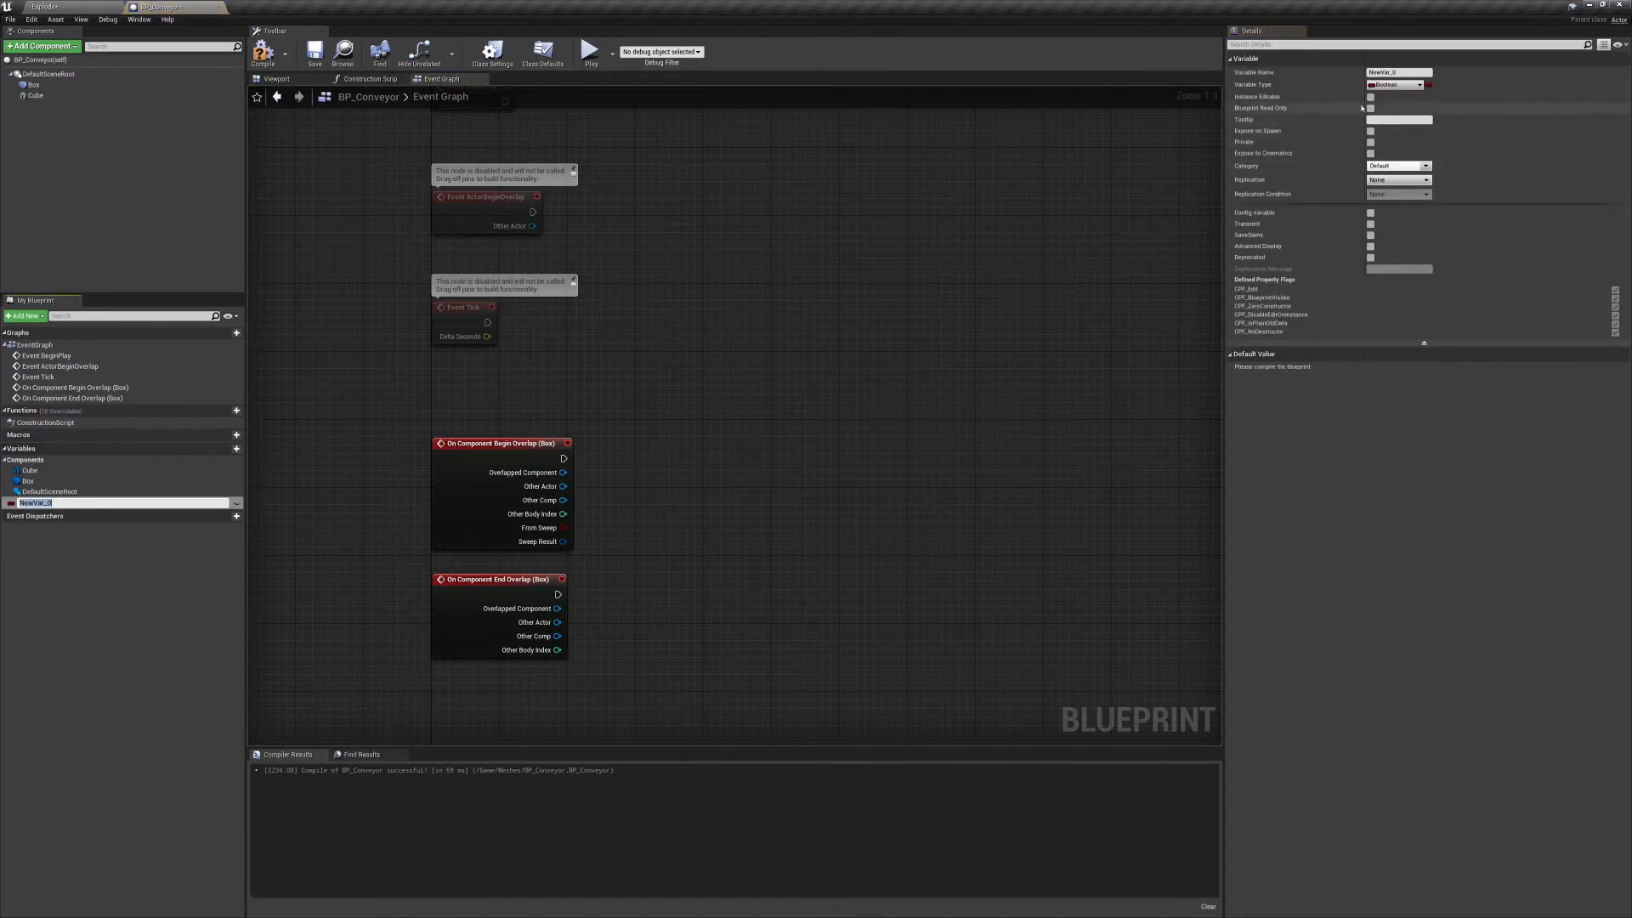
left_click(1397, 73)
double_click(1398, 73)
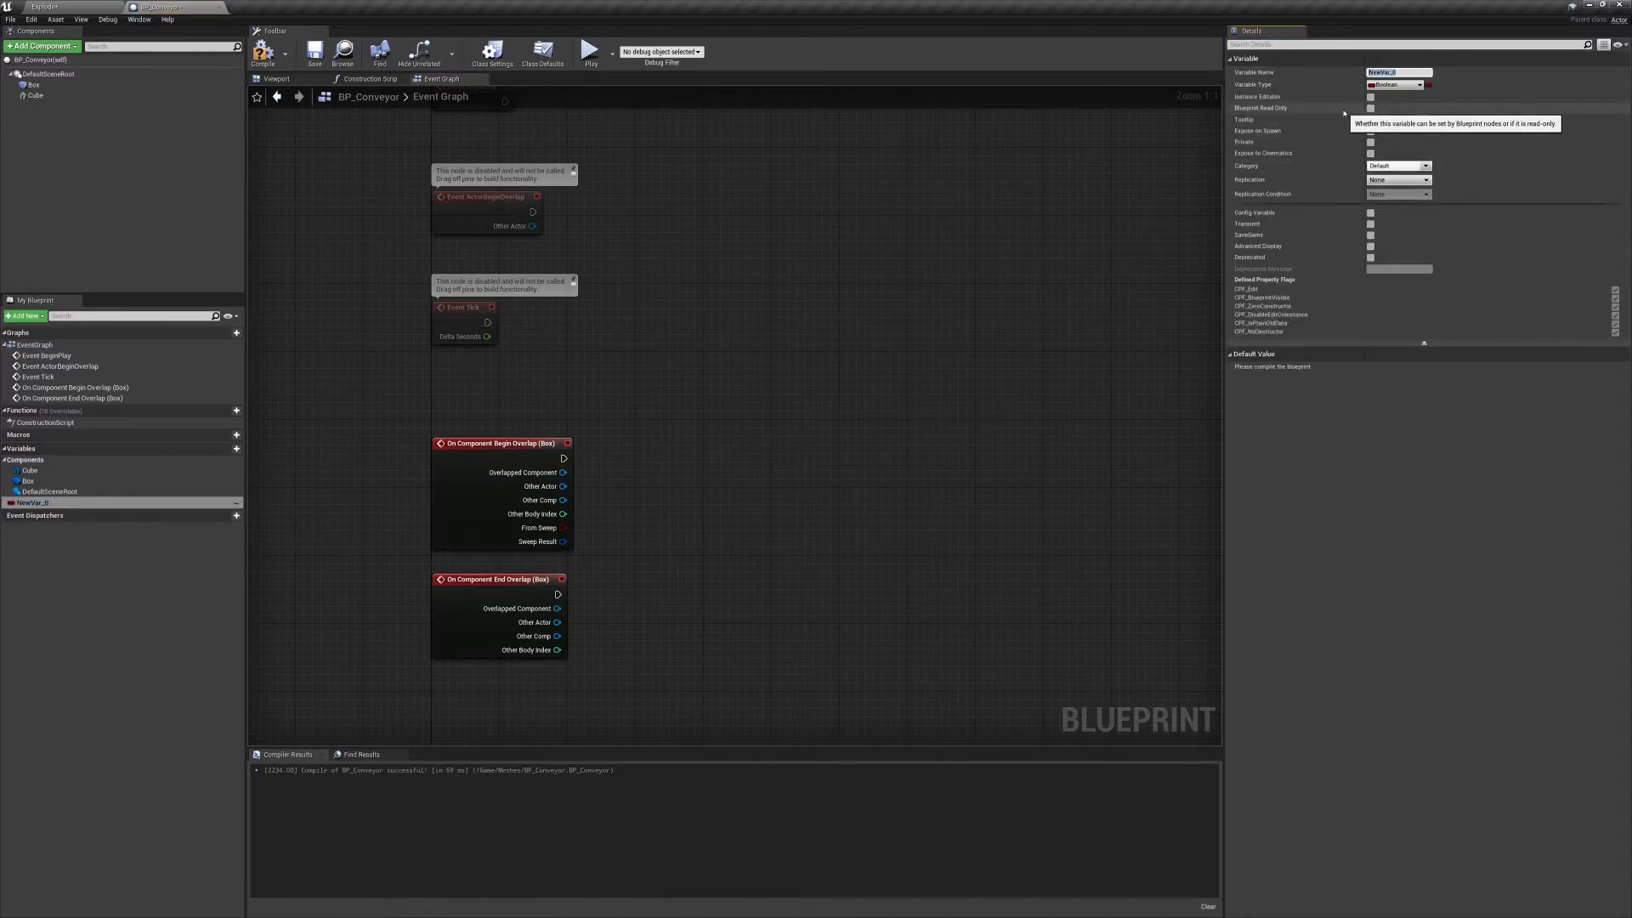
type("Ca")
key("Return")
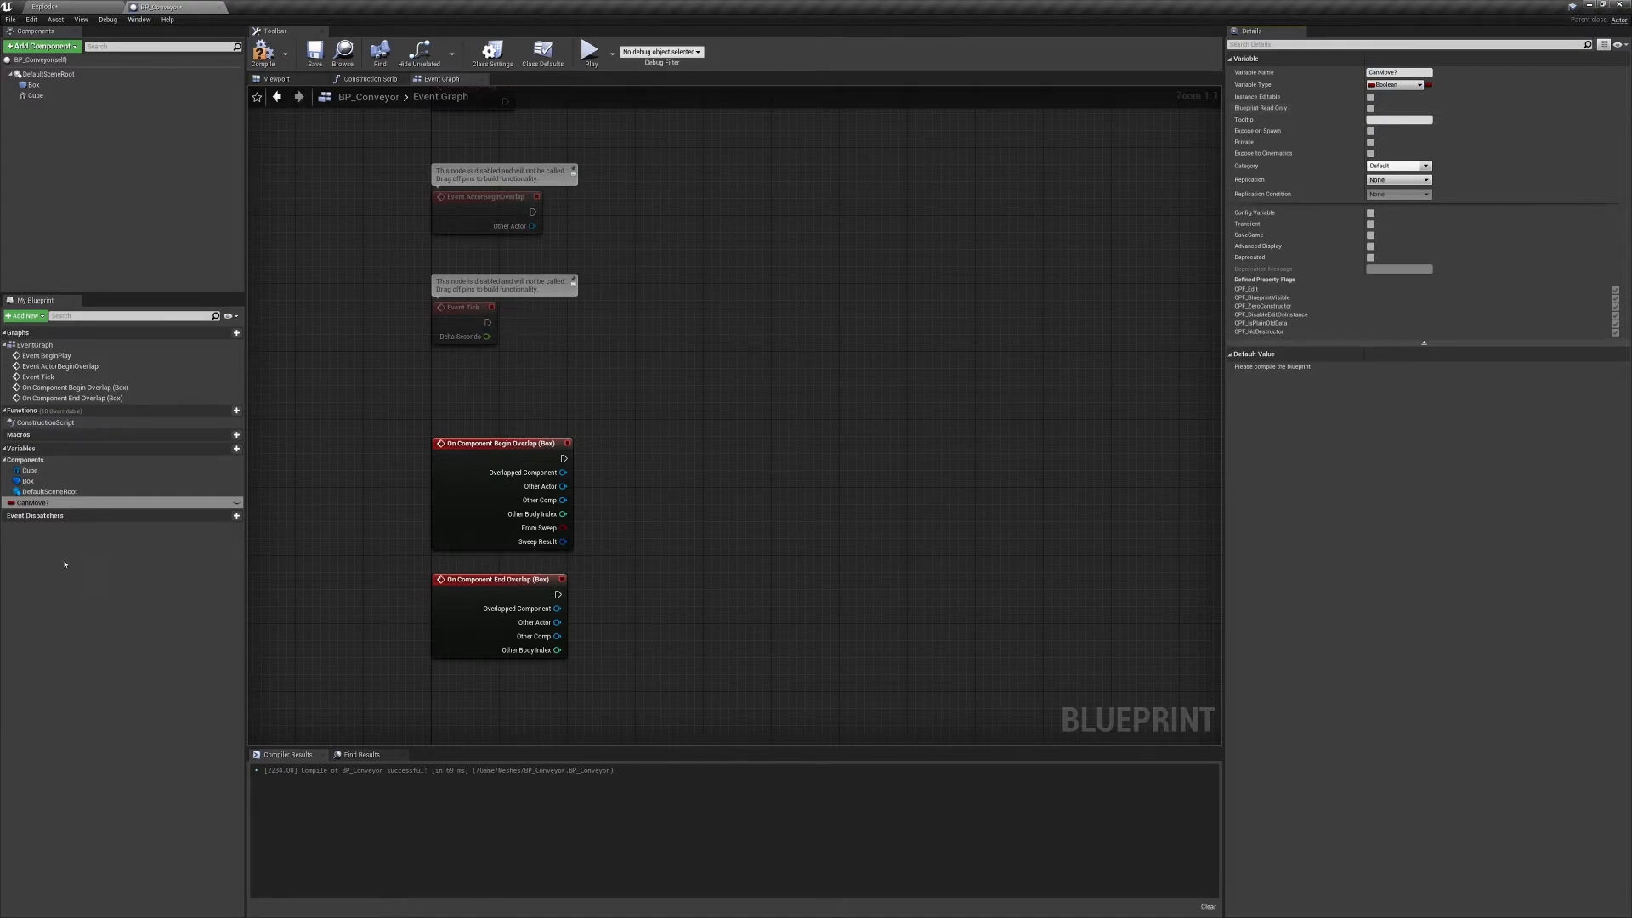
Set CanMove? to true from the Box begin overlap event, align the Set node beside it, and compile.
left_click_drag(43, 503, 563, 458, "alt")
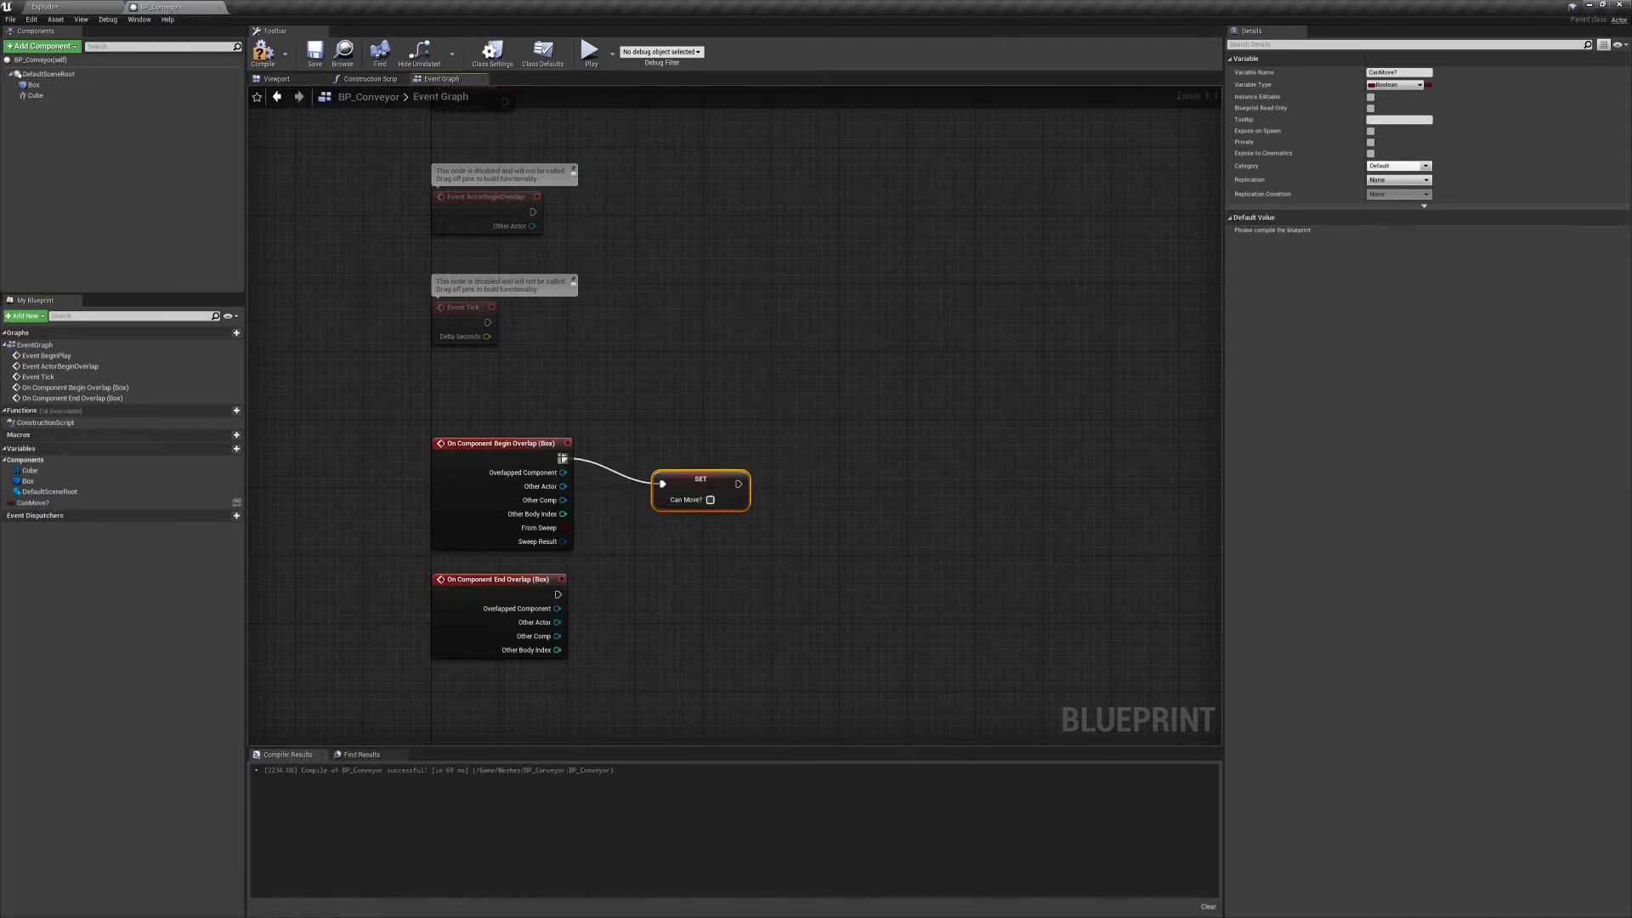
left_click_drag(690, 472, 646, 446)
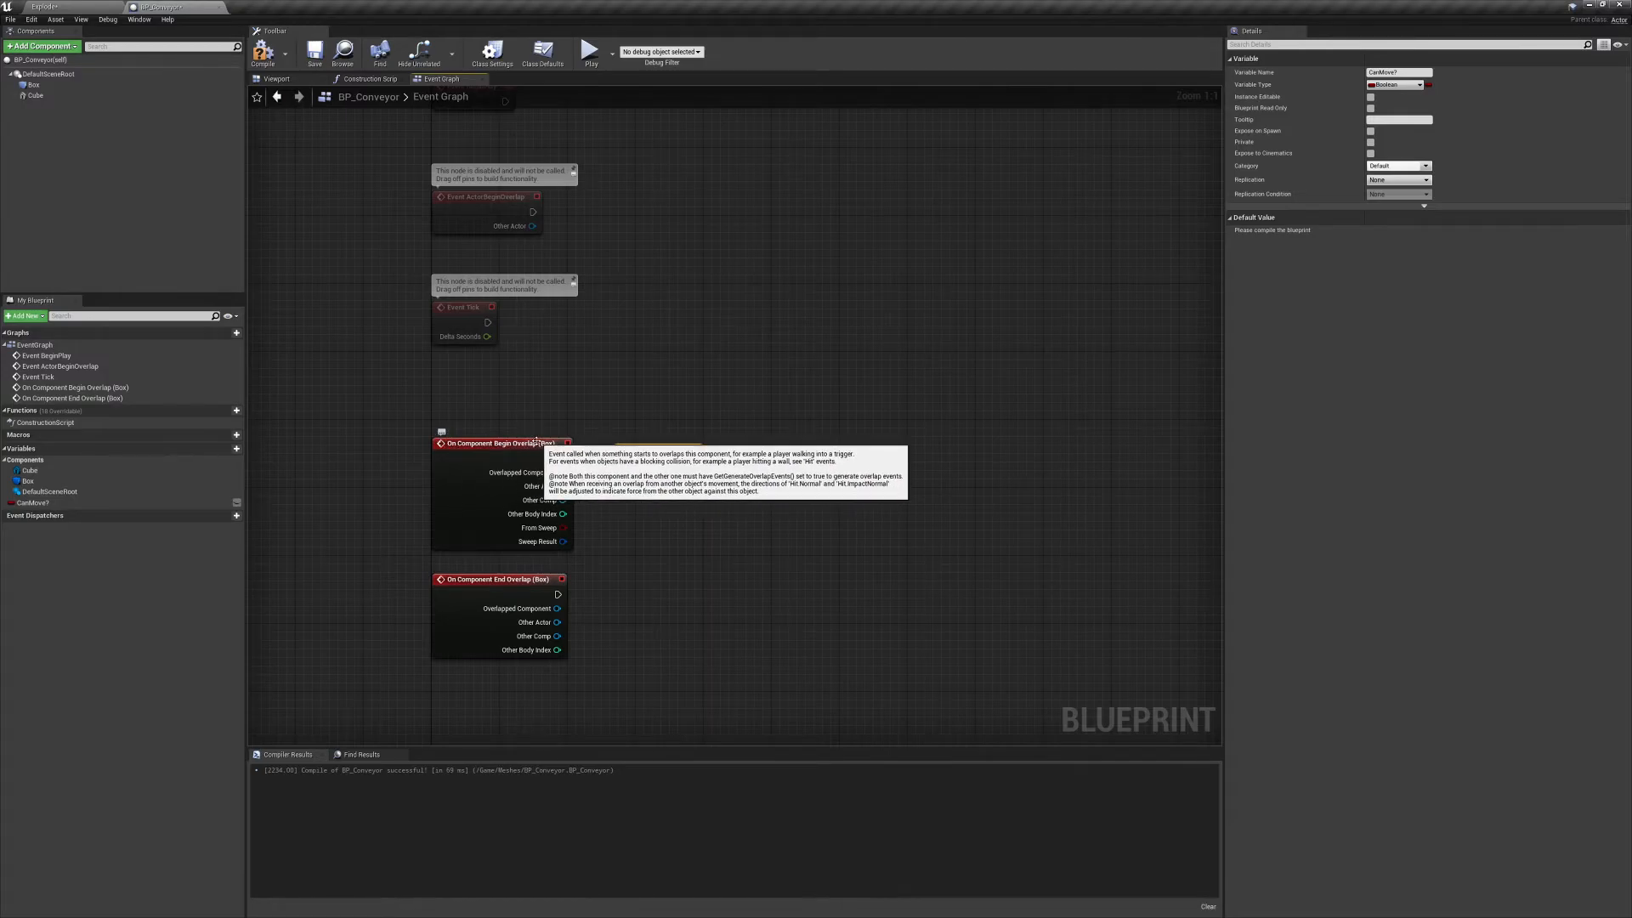
left_click(667, 474)
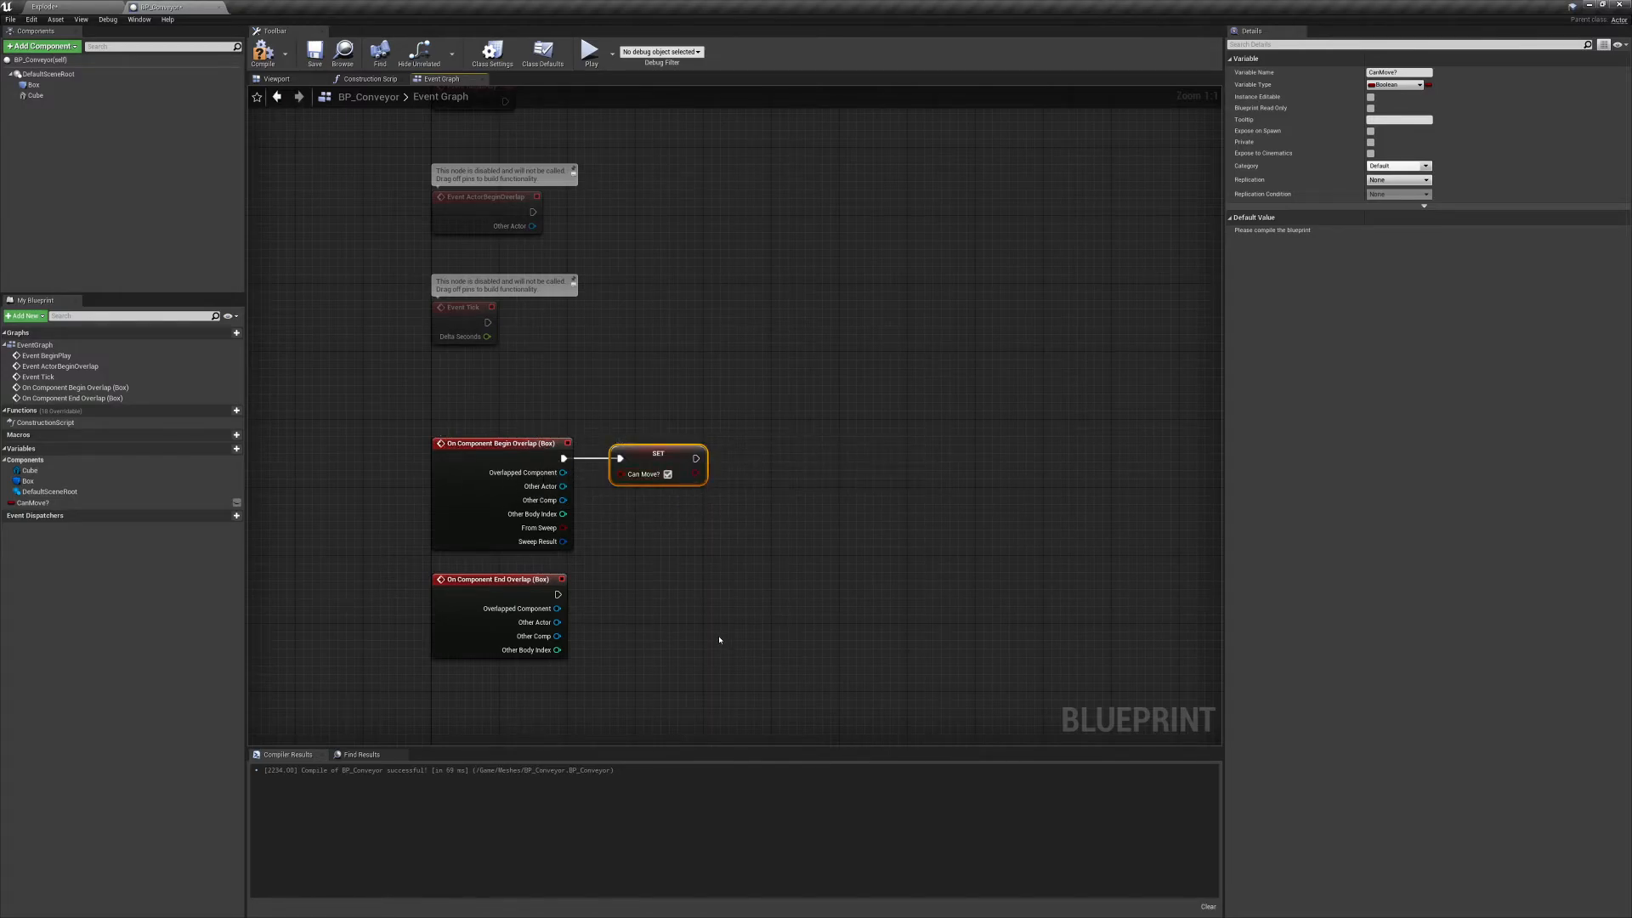
left_click(263, 53)
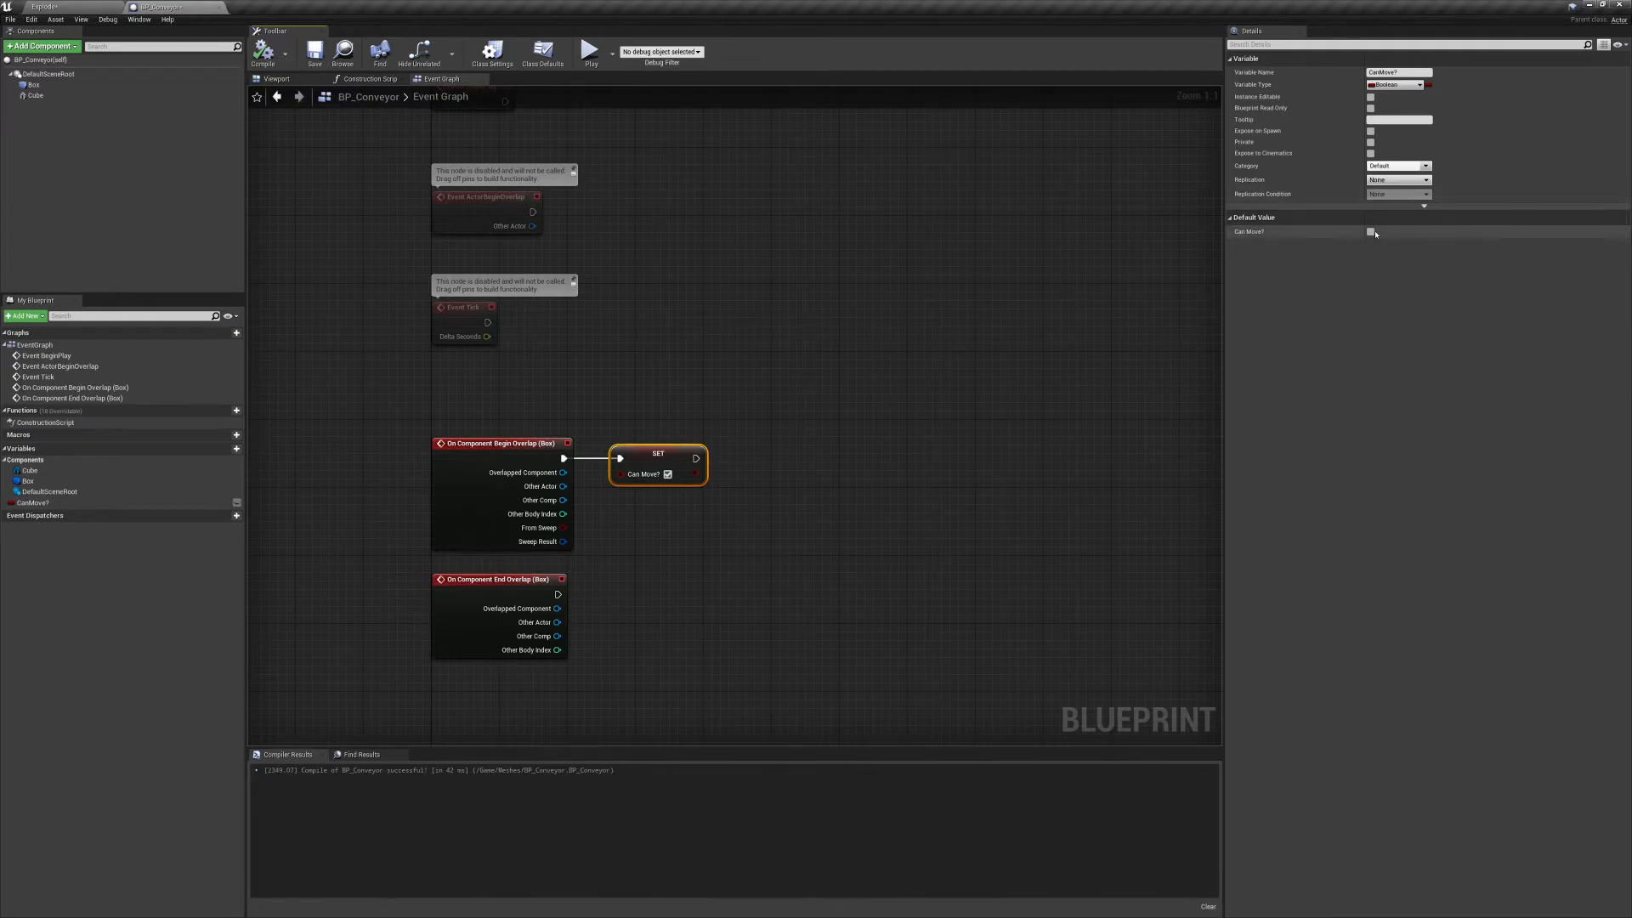
Set CanMove? to false from the Box end overlap event and compile the Blueprint.
left_click_drag(32, 502, 635, 593)
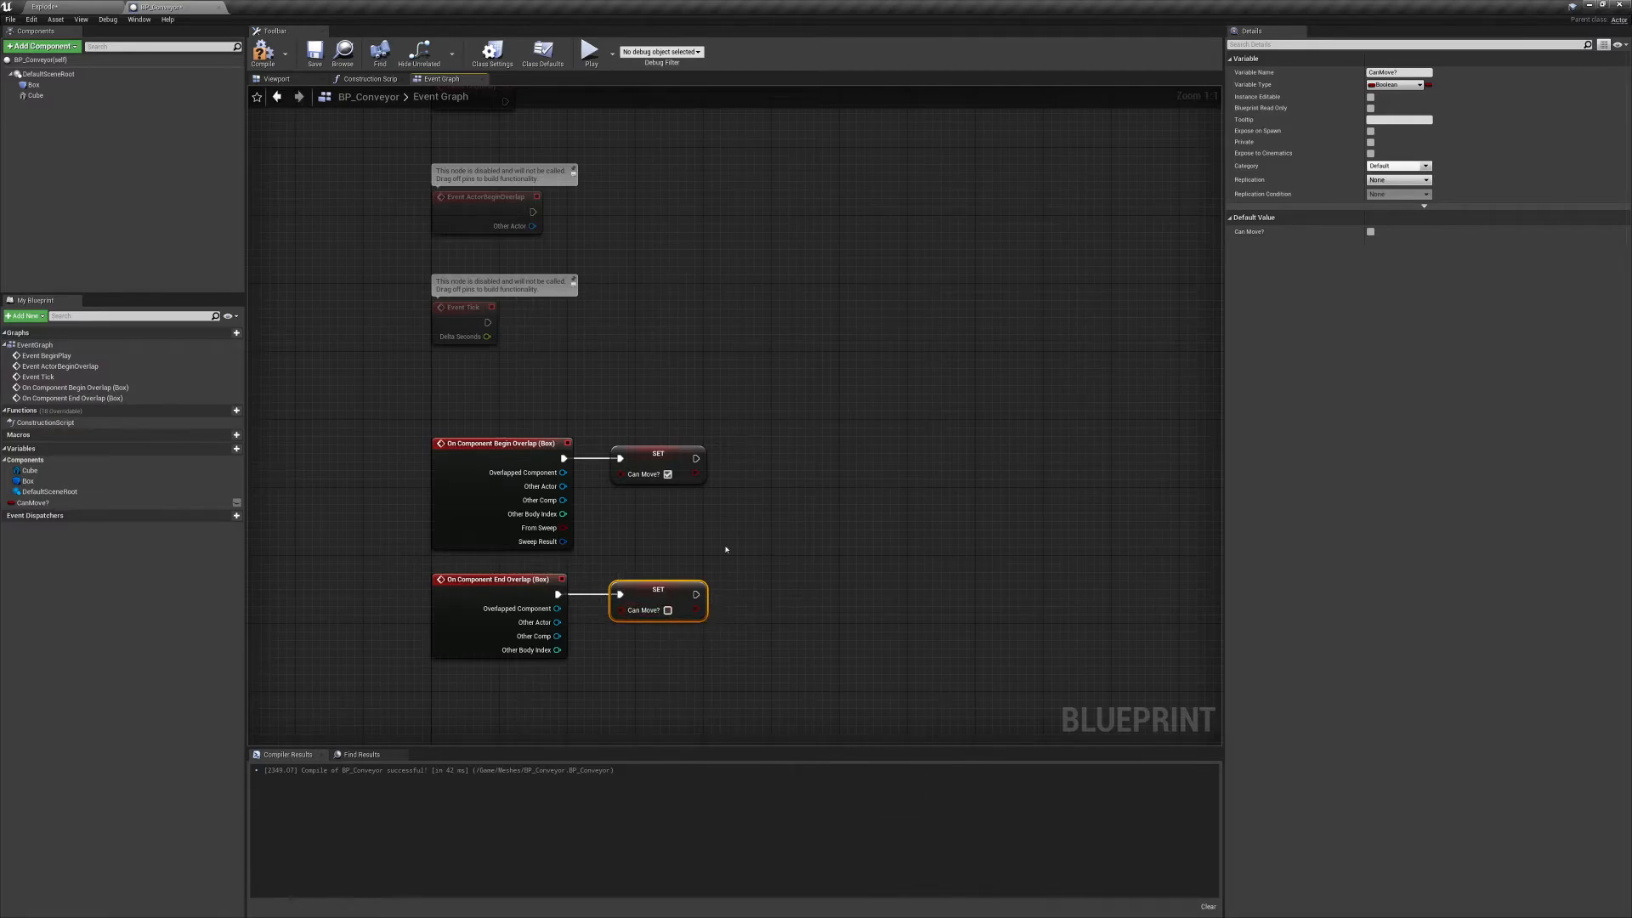
left_click(263, 53)
left_click_drag(376, 422, 787, 528)
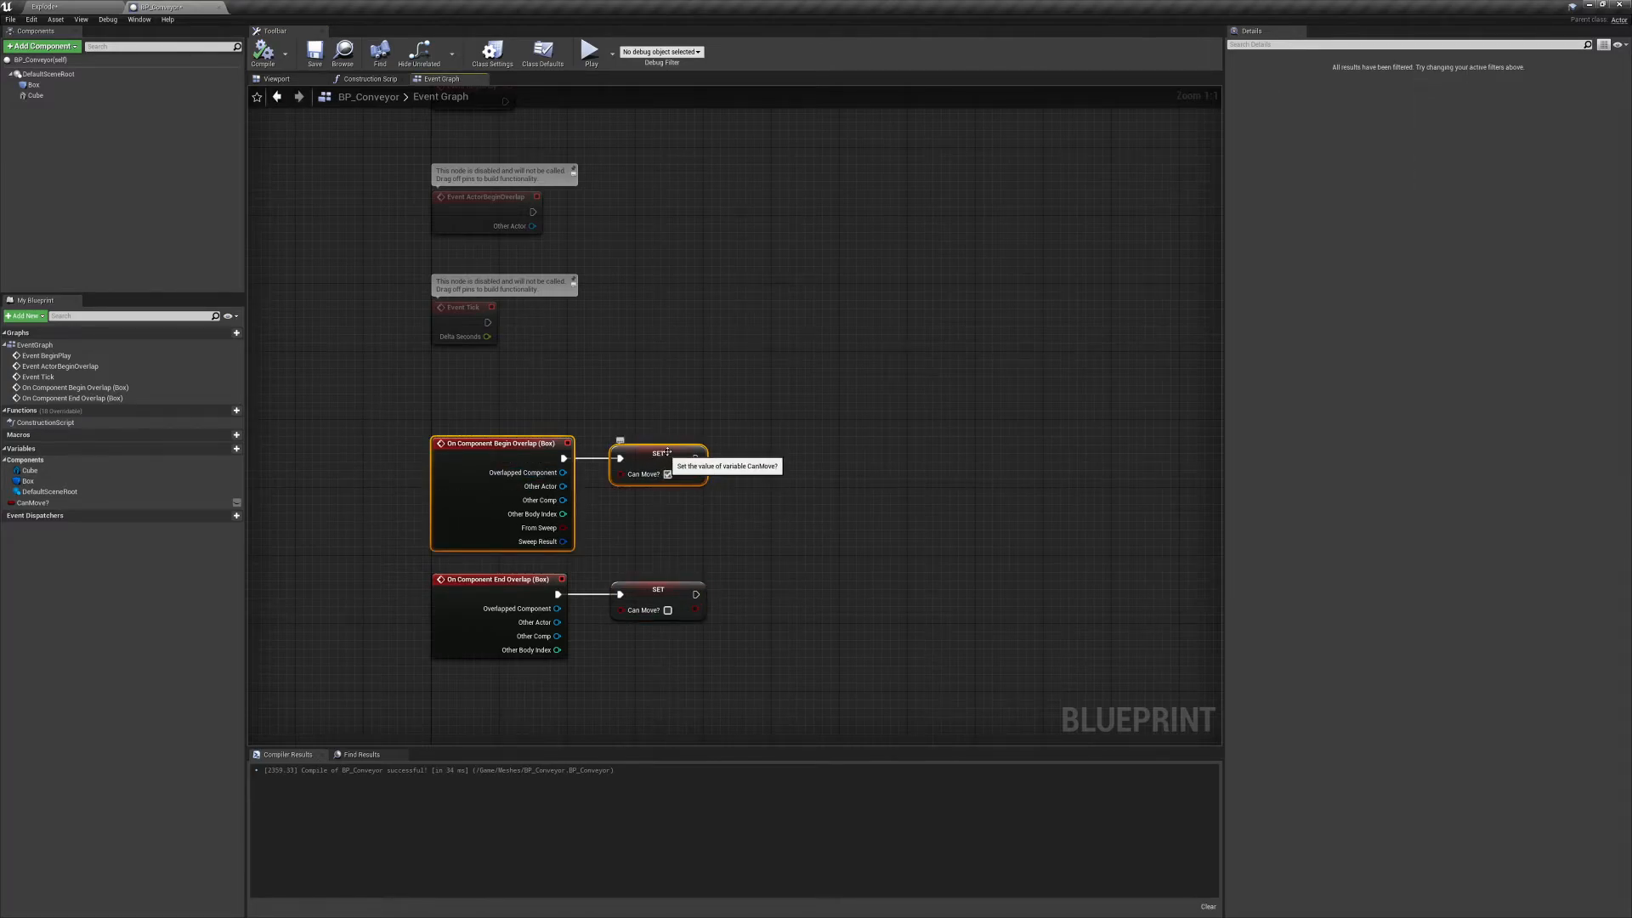
left_click_drag(389, 577, 686, 647)
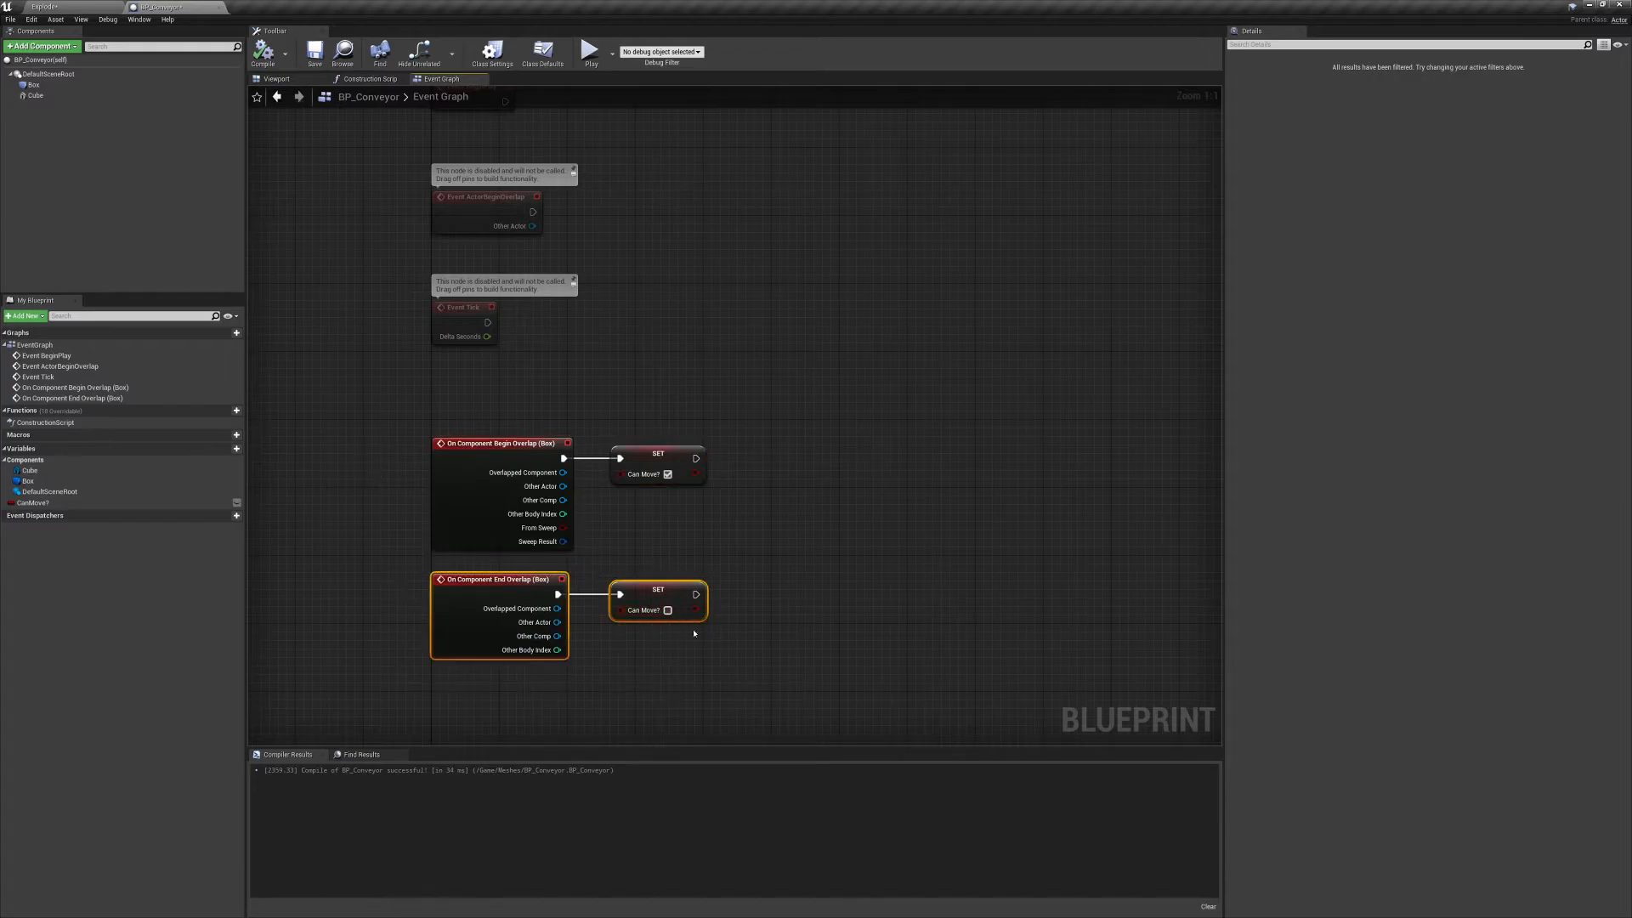
Delete the unused Event BeginPlay and Event ActorBeginOverlap nodes.
right_click_drag(713, 497, 767, 714)
left_click_drag(361, 259, 598, 443)
key("Delete")
left_click(586, 494)
right_click_drag(586, 494, 589, 354)
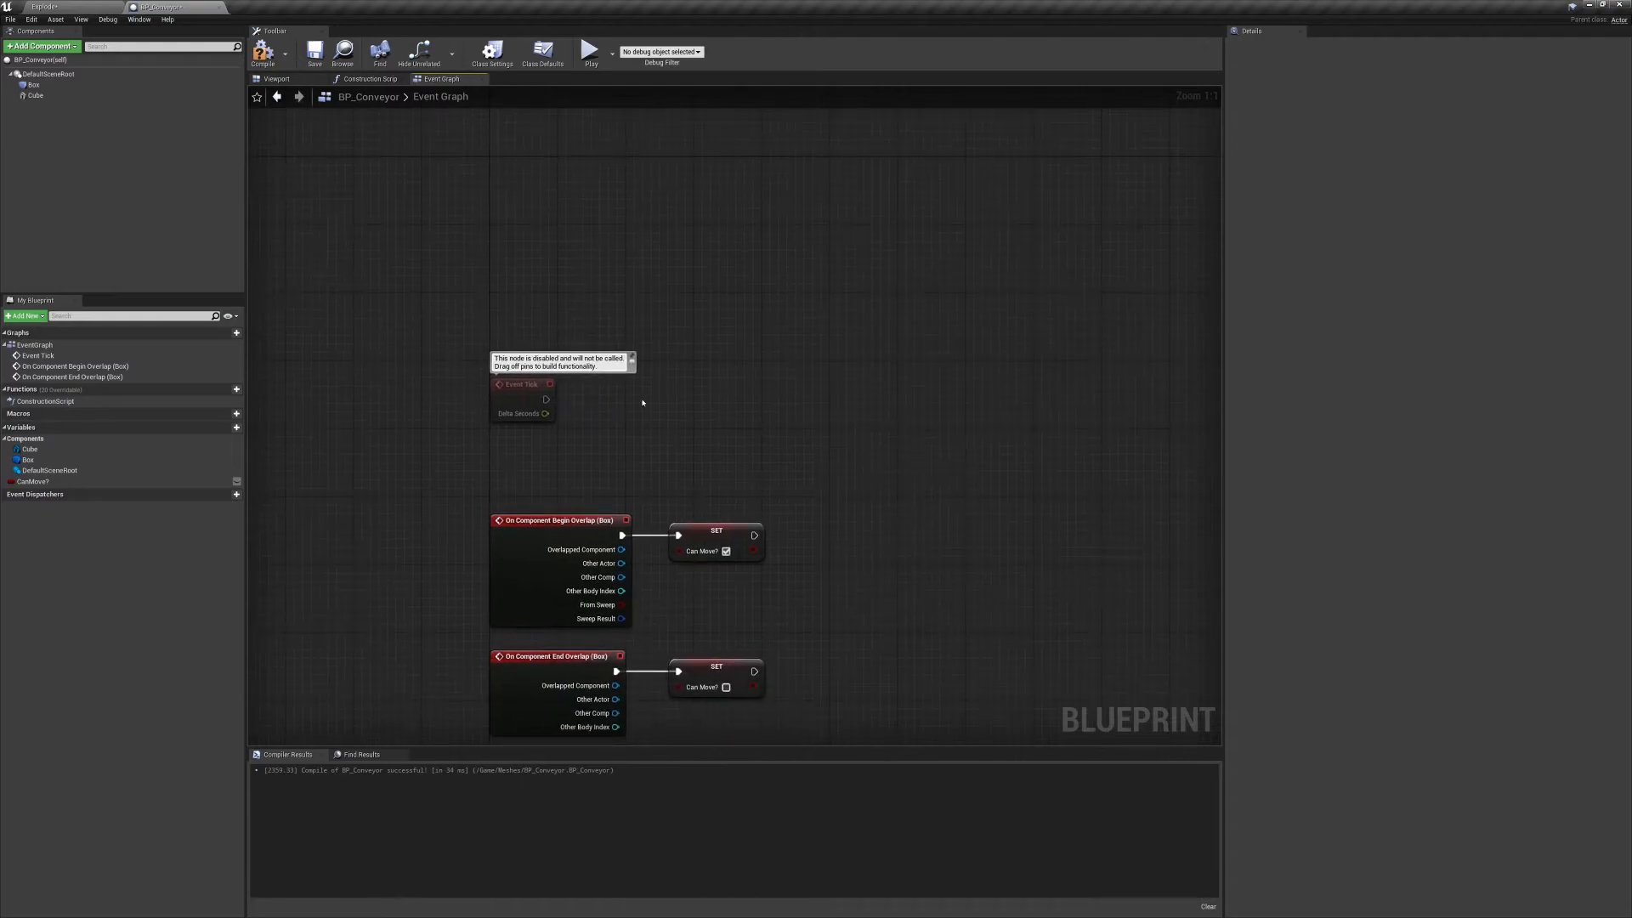
Connect Event Tick to a Branch node with CanMove? as its condition, and place Event Tick above the variable node.
left_click(644, 403)
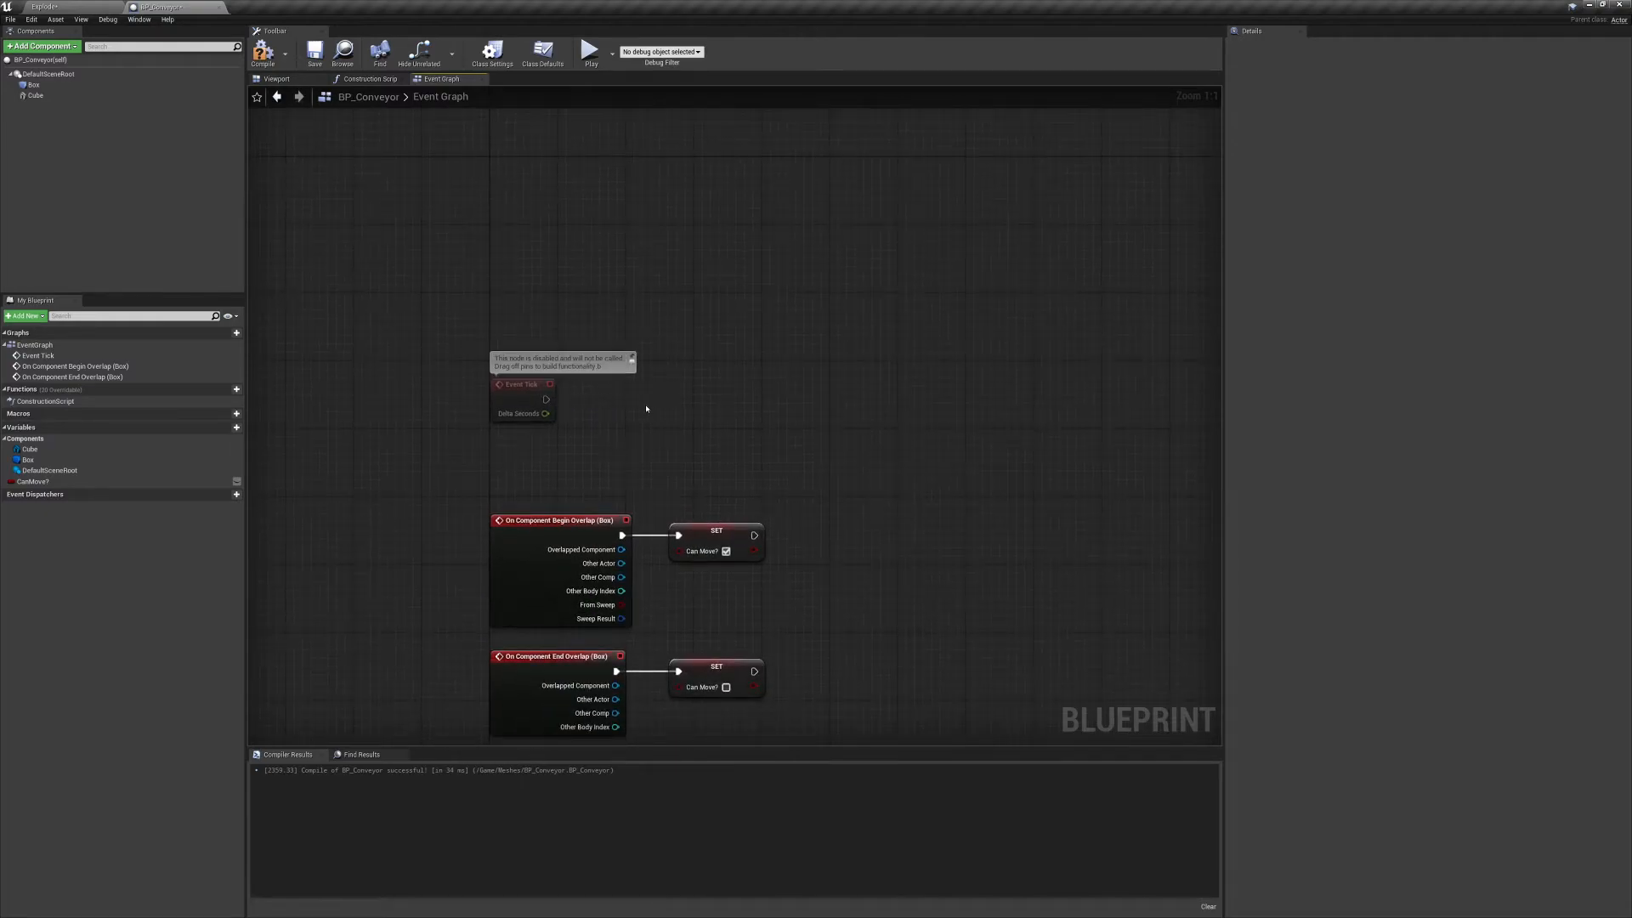
left_click(618, 397)
left_click_drag(547, 400, 618, 408)
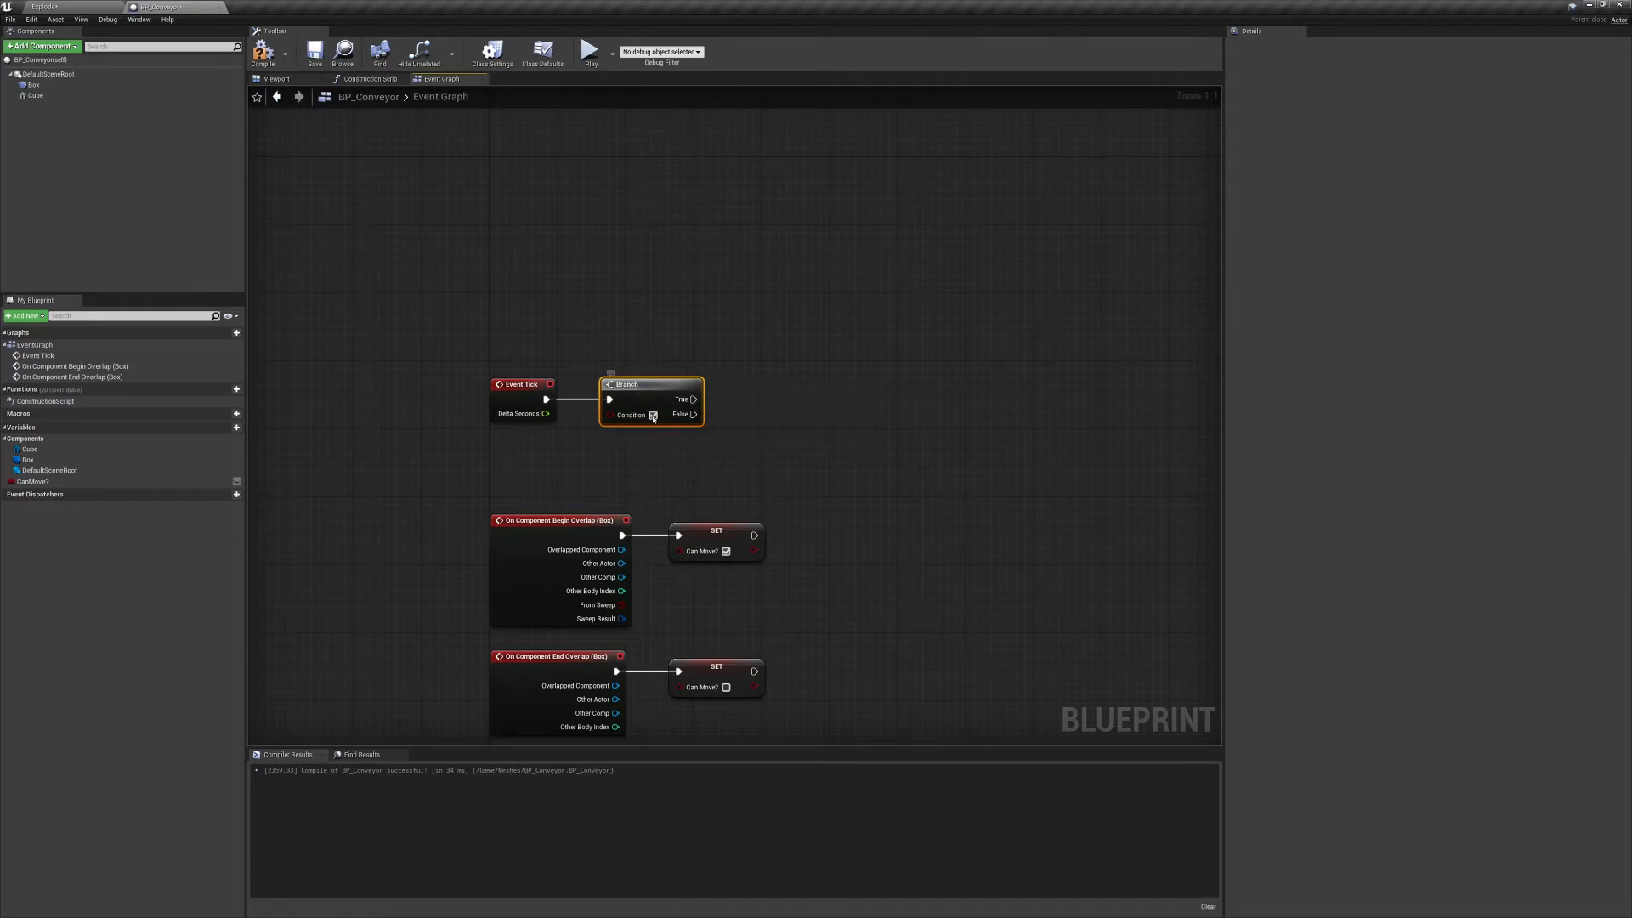
left_click(12, 481)
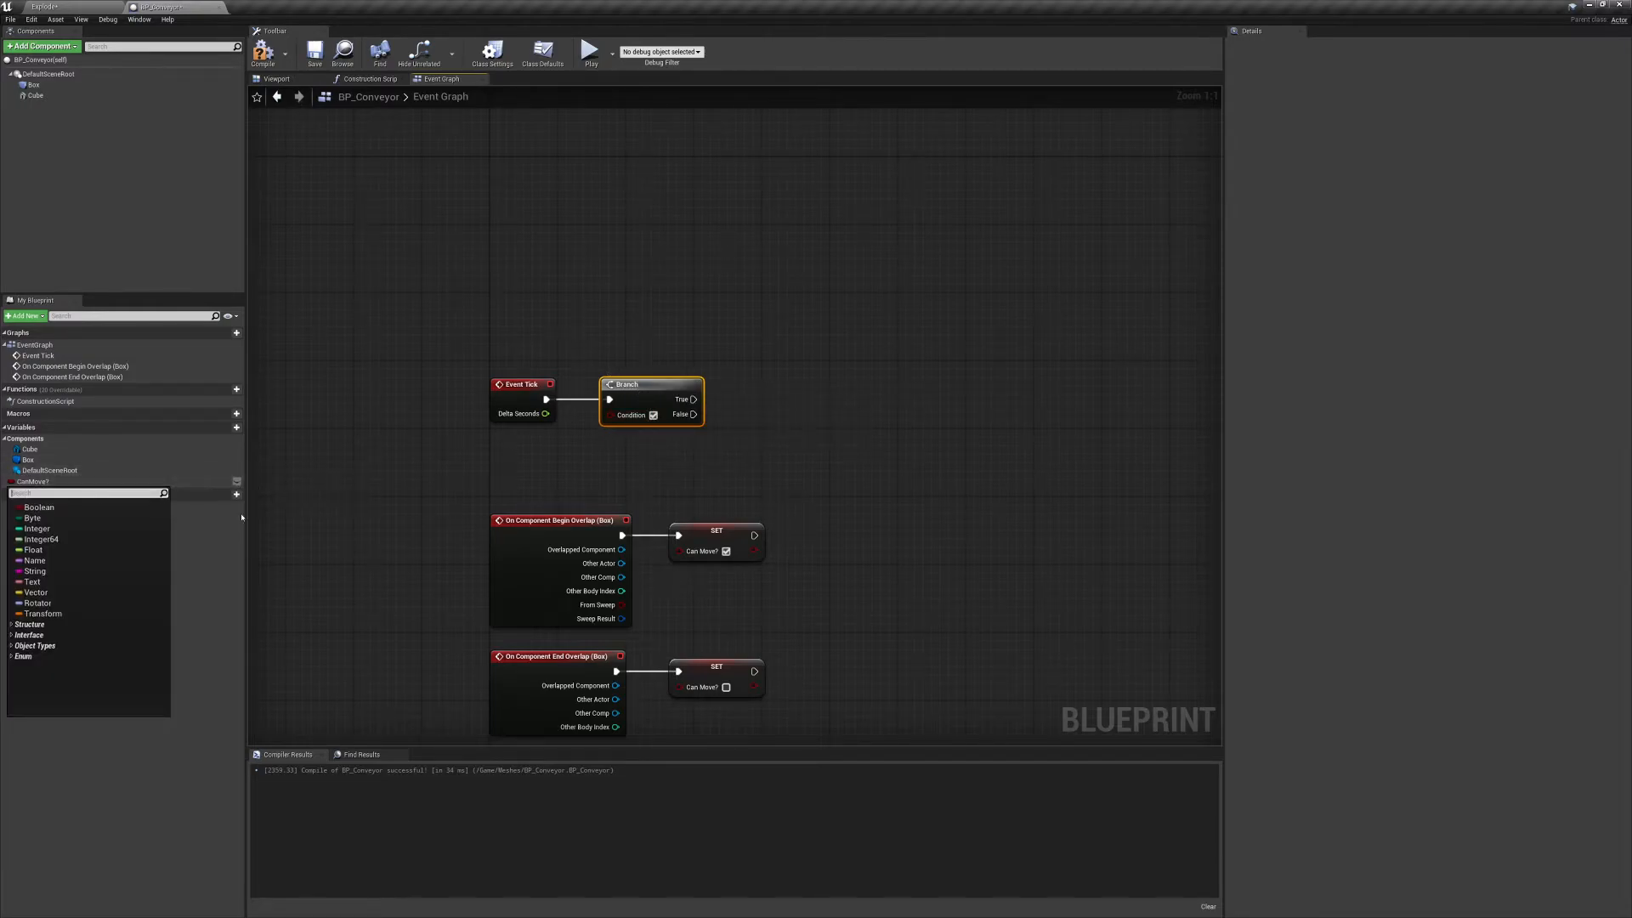
left_click(62, 509)
left_click_drag(34, 483, 609, 415)
left_click_drag(513, 385, 610, 398)
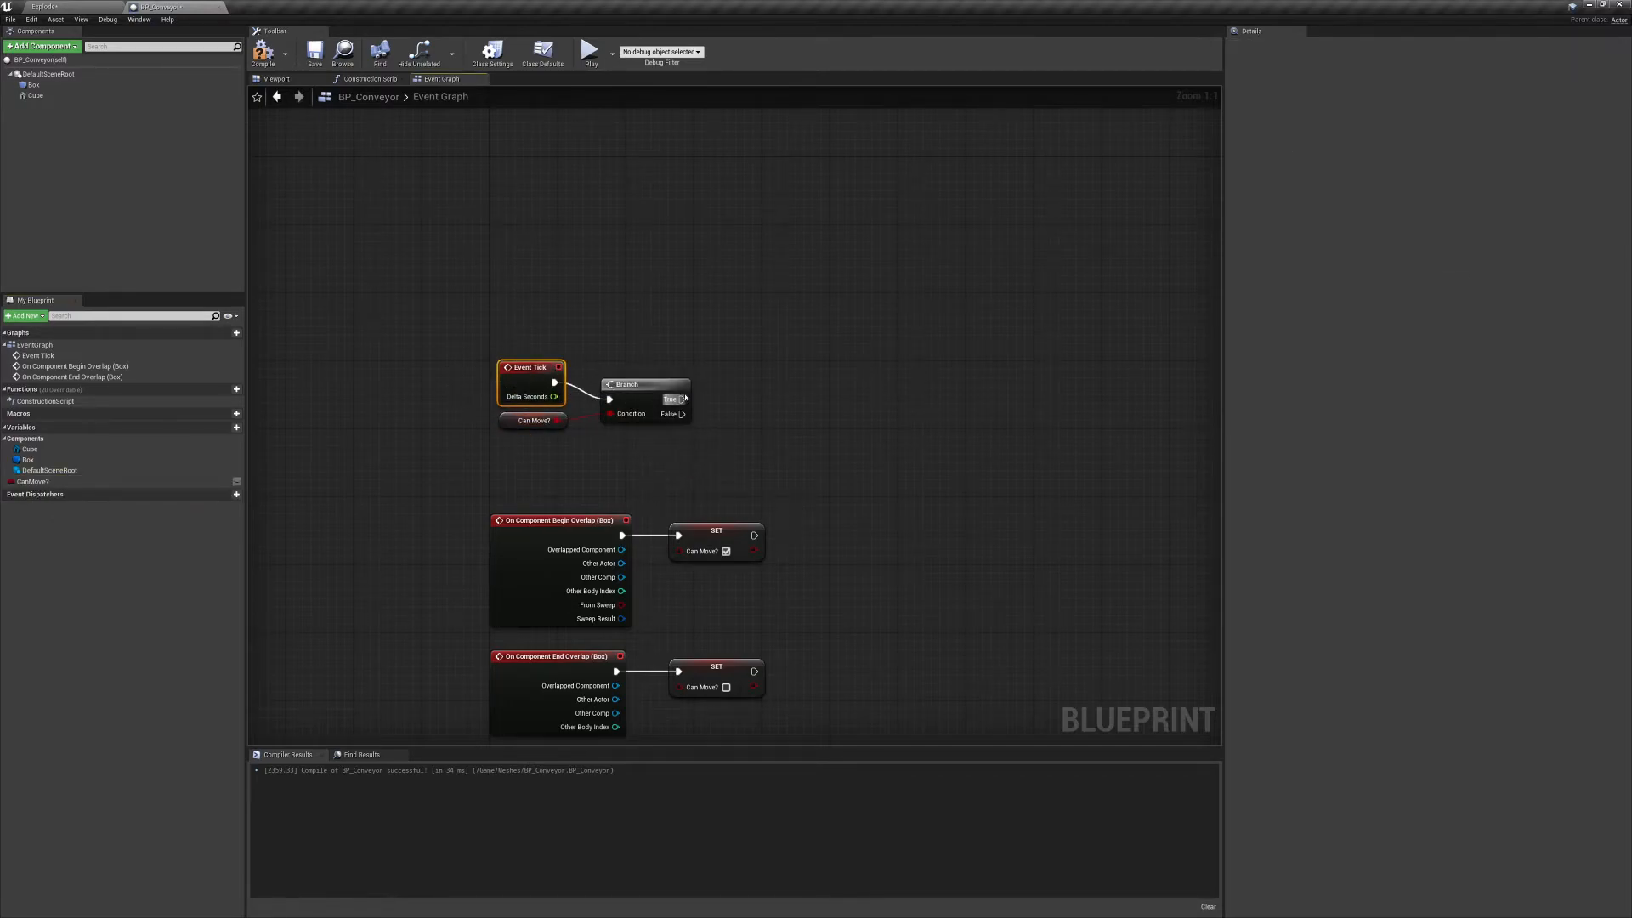
Review the Event Tick branch together with the begin and end overlap chains that set CanMove?
left_click_drag(790, 495, 538, 702)
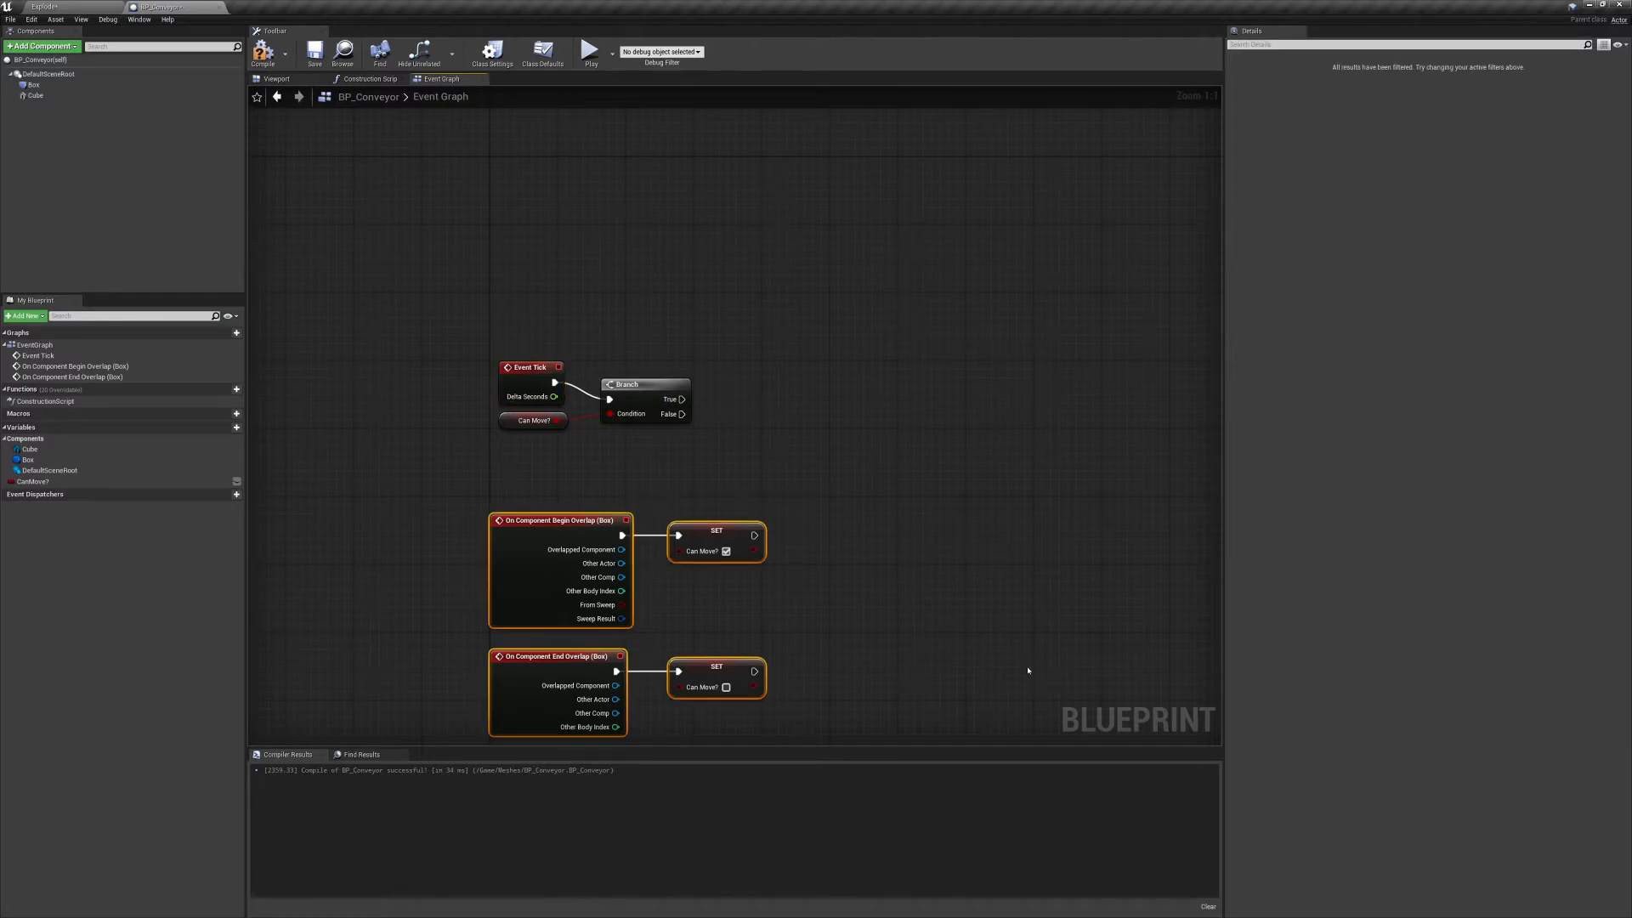
left_click_drag(665, 328, 685, 492)
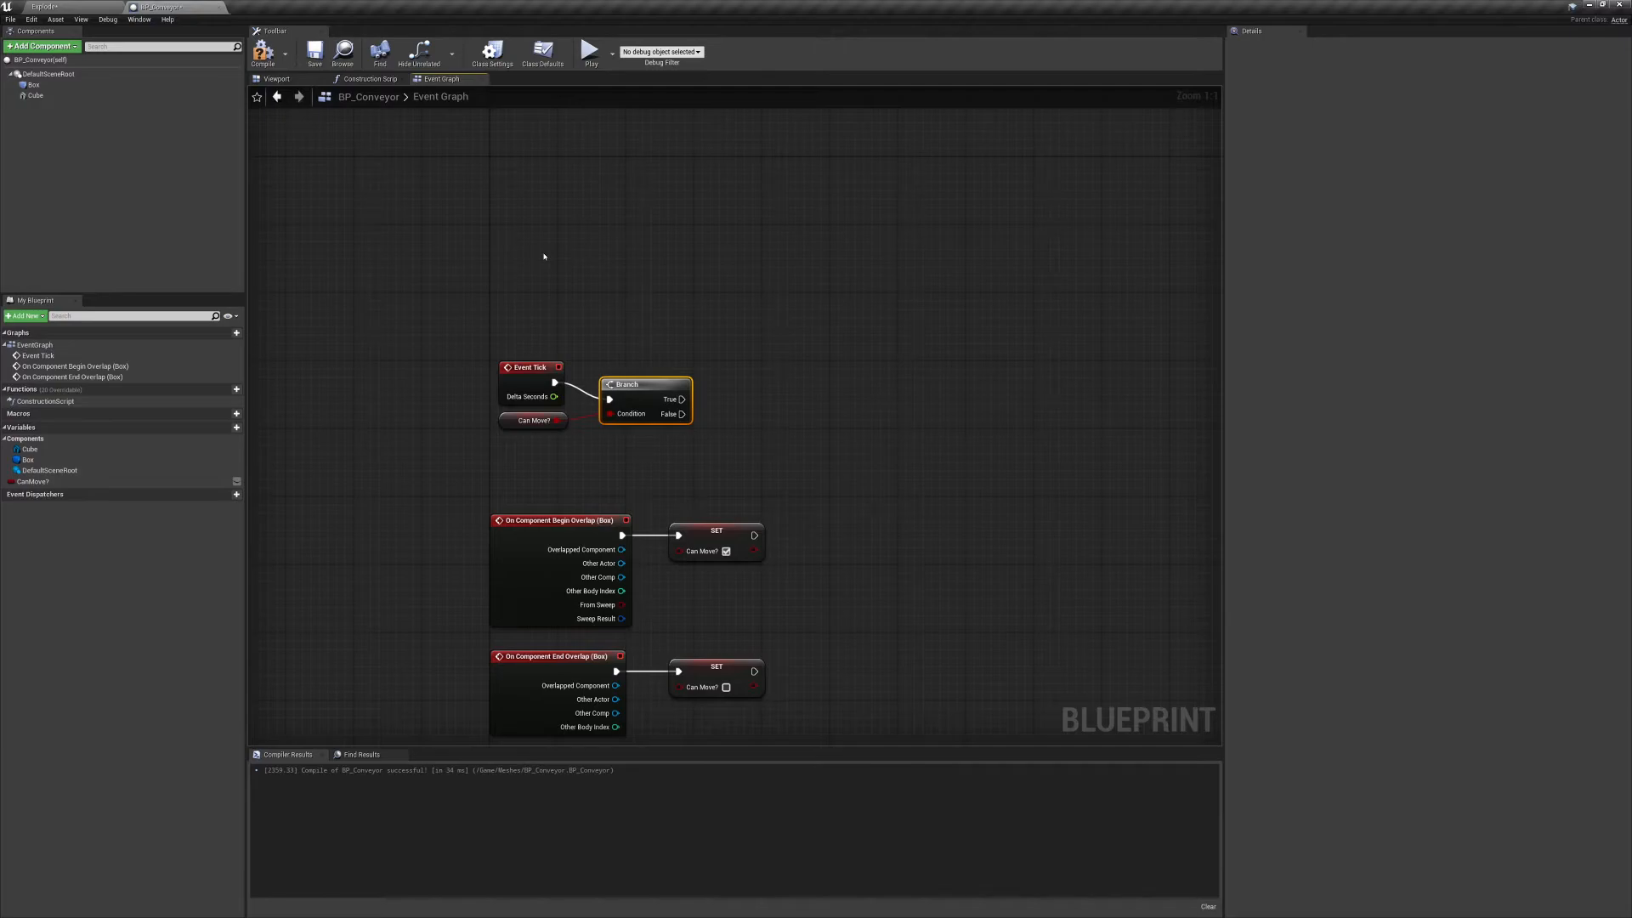
left_click_drag(465, 359, 588, 444, "shift")
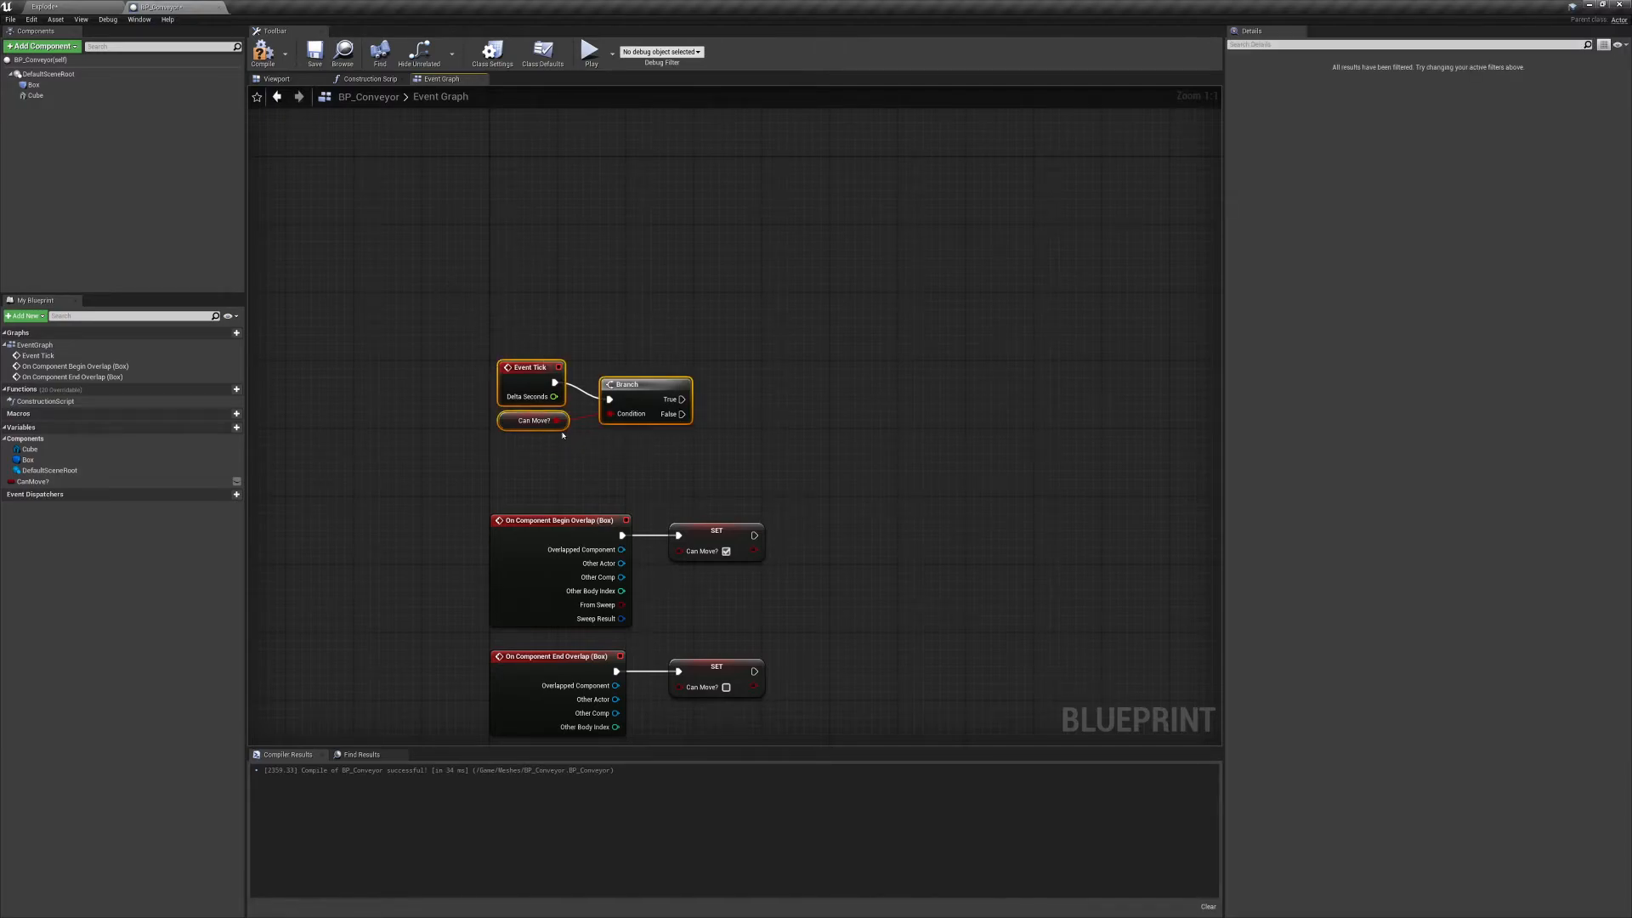
left_click_drag(488, 353, 714, 481)
right_click_drag(708, 498, 696, 502)
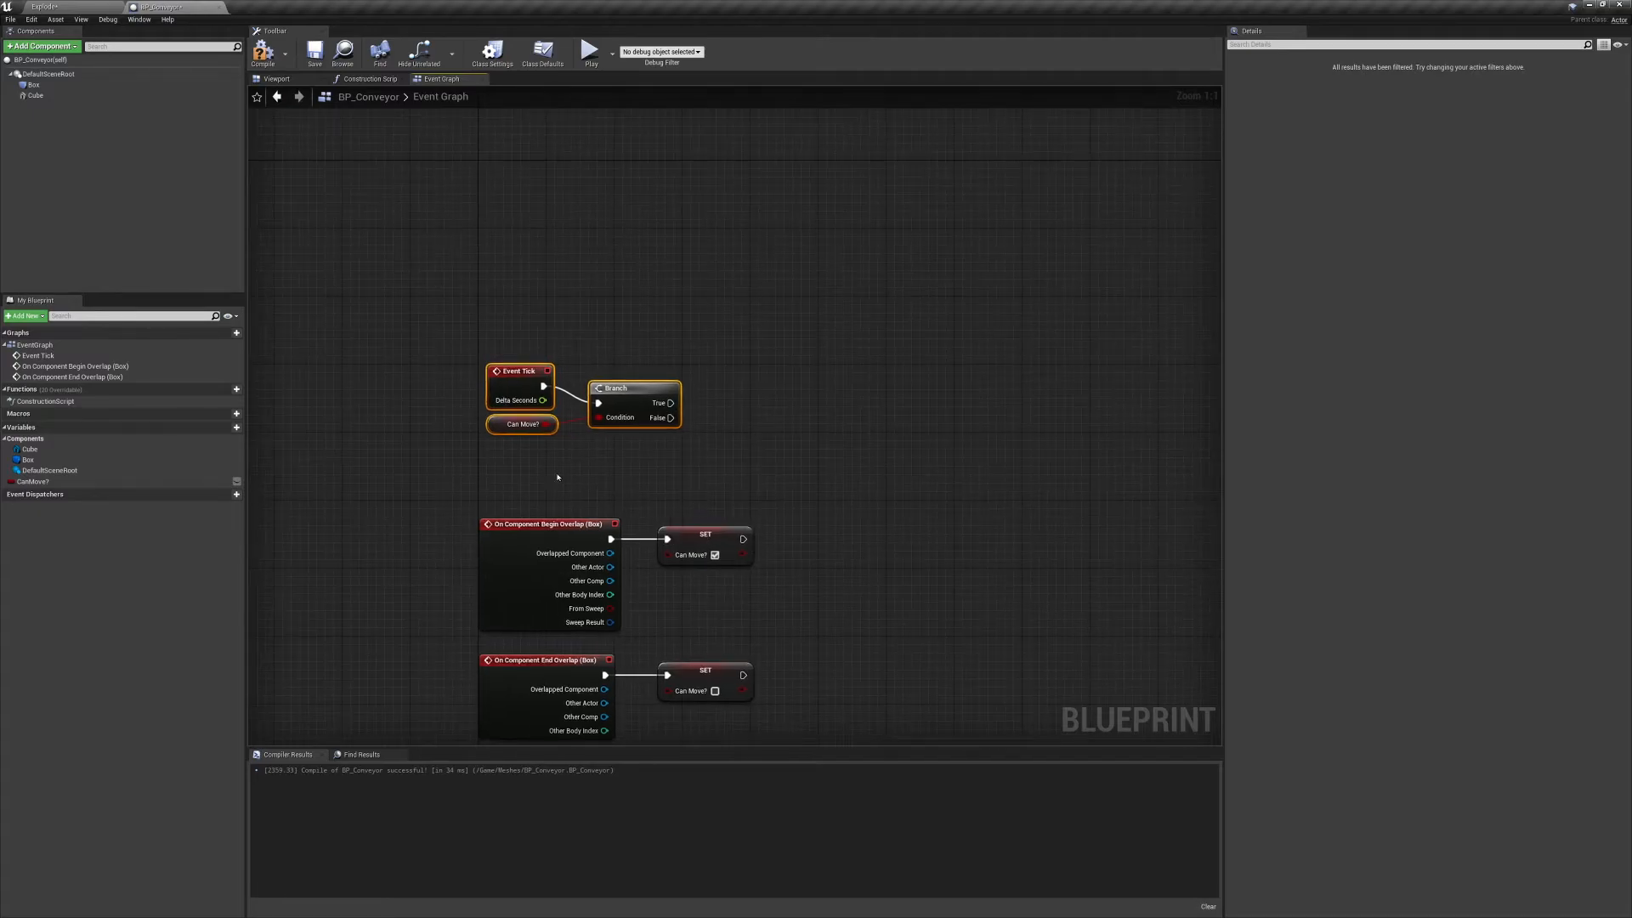
left_click_drag(394, 499, 757, 677)
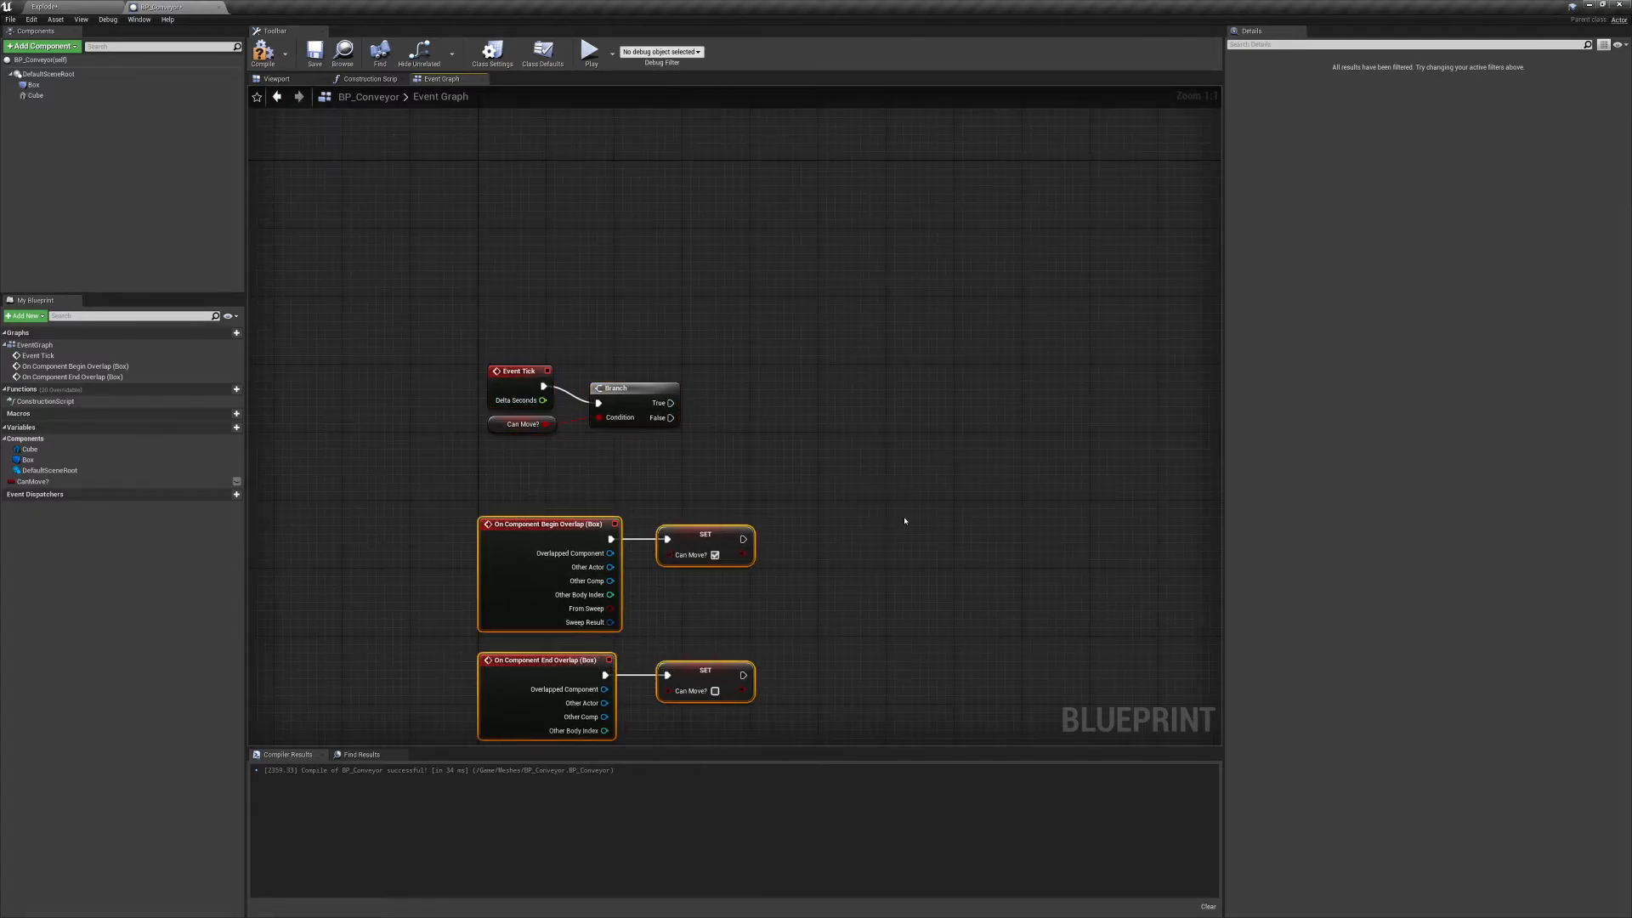
left_click_drag(429, 463, 770, 559)
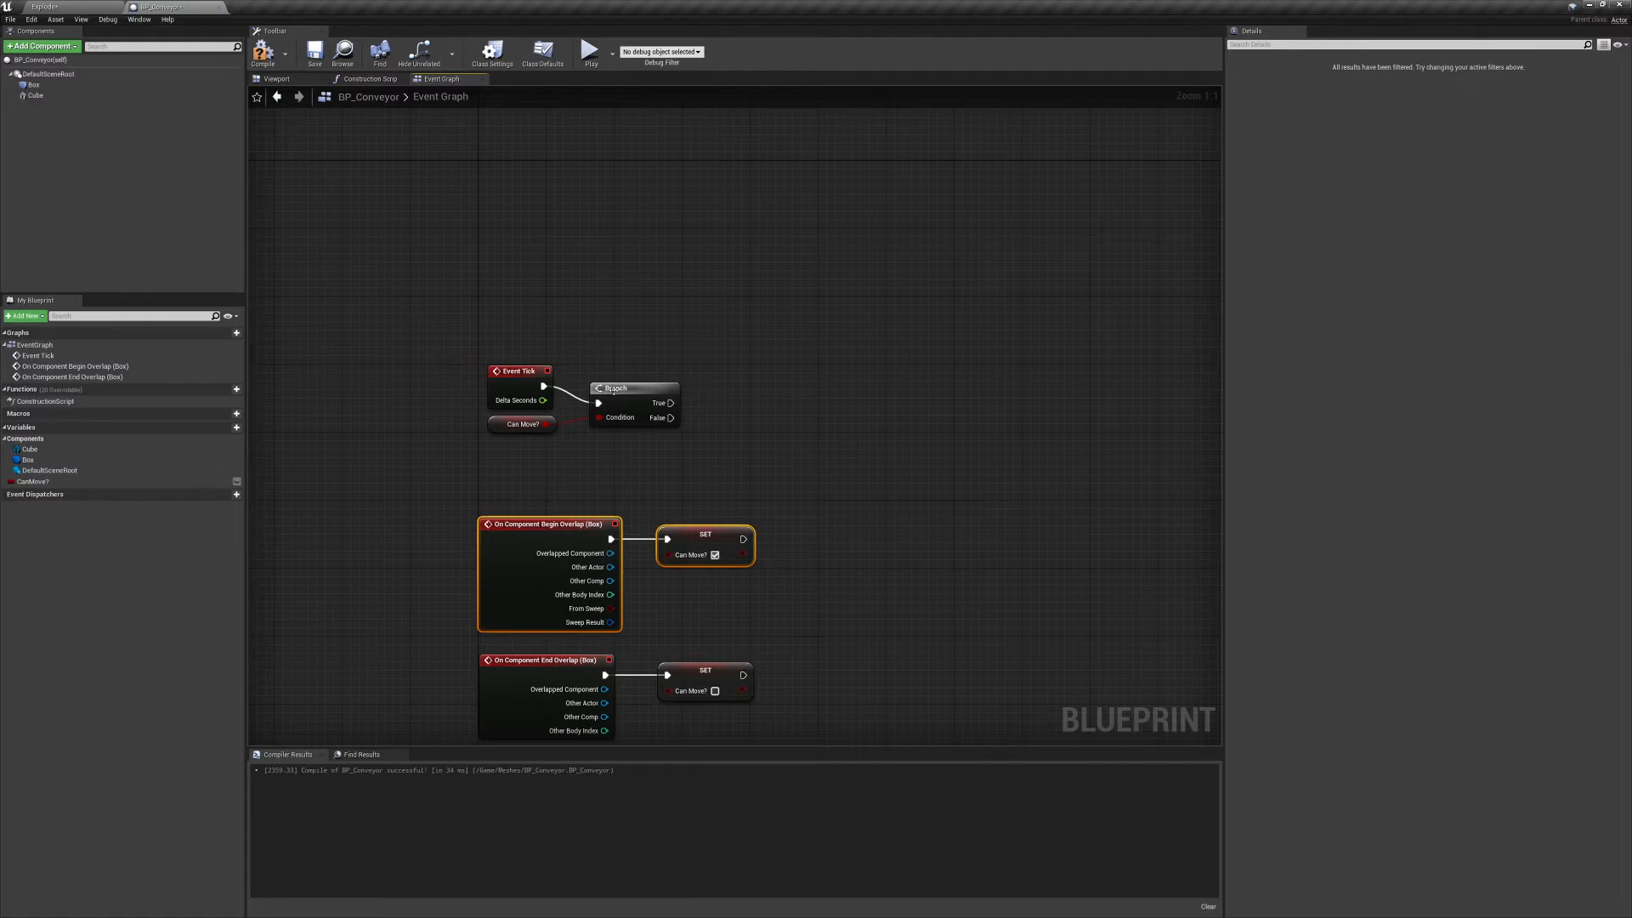
left_click_drag(671, 402, 751, 452)
left_click(683, 431)
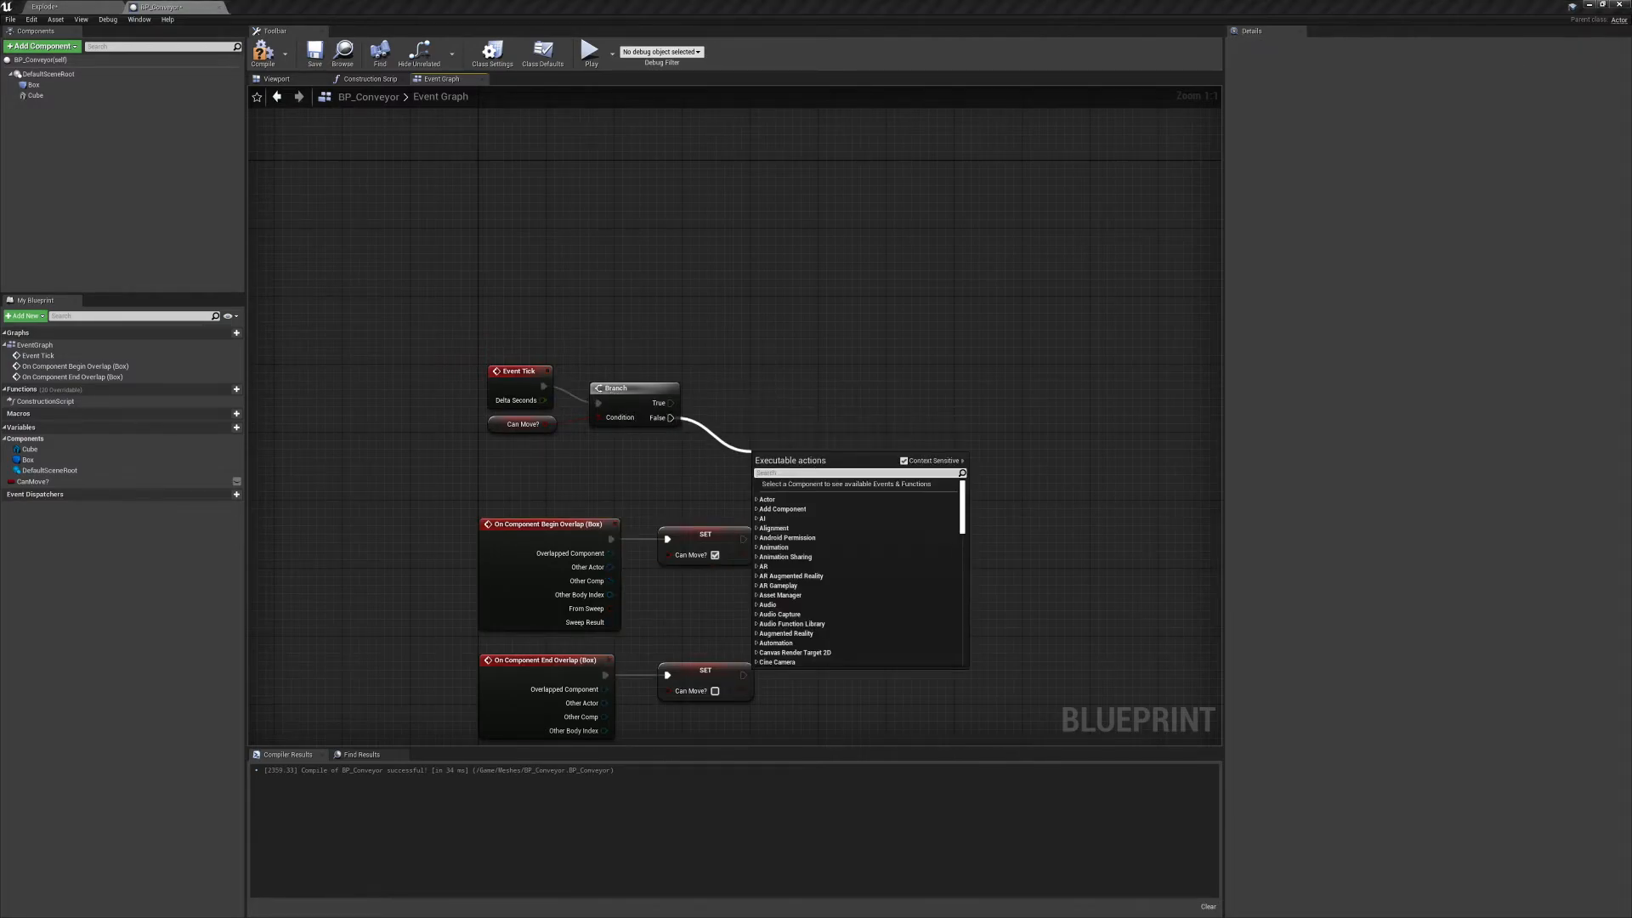
key("Escape")
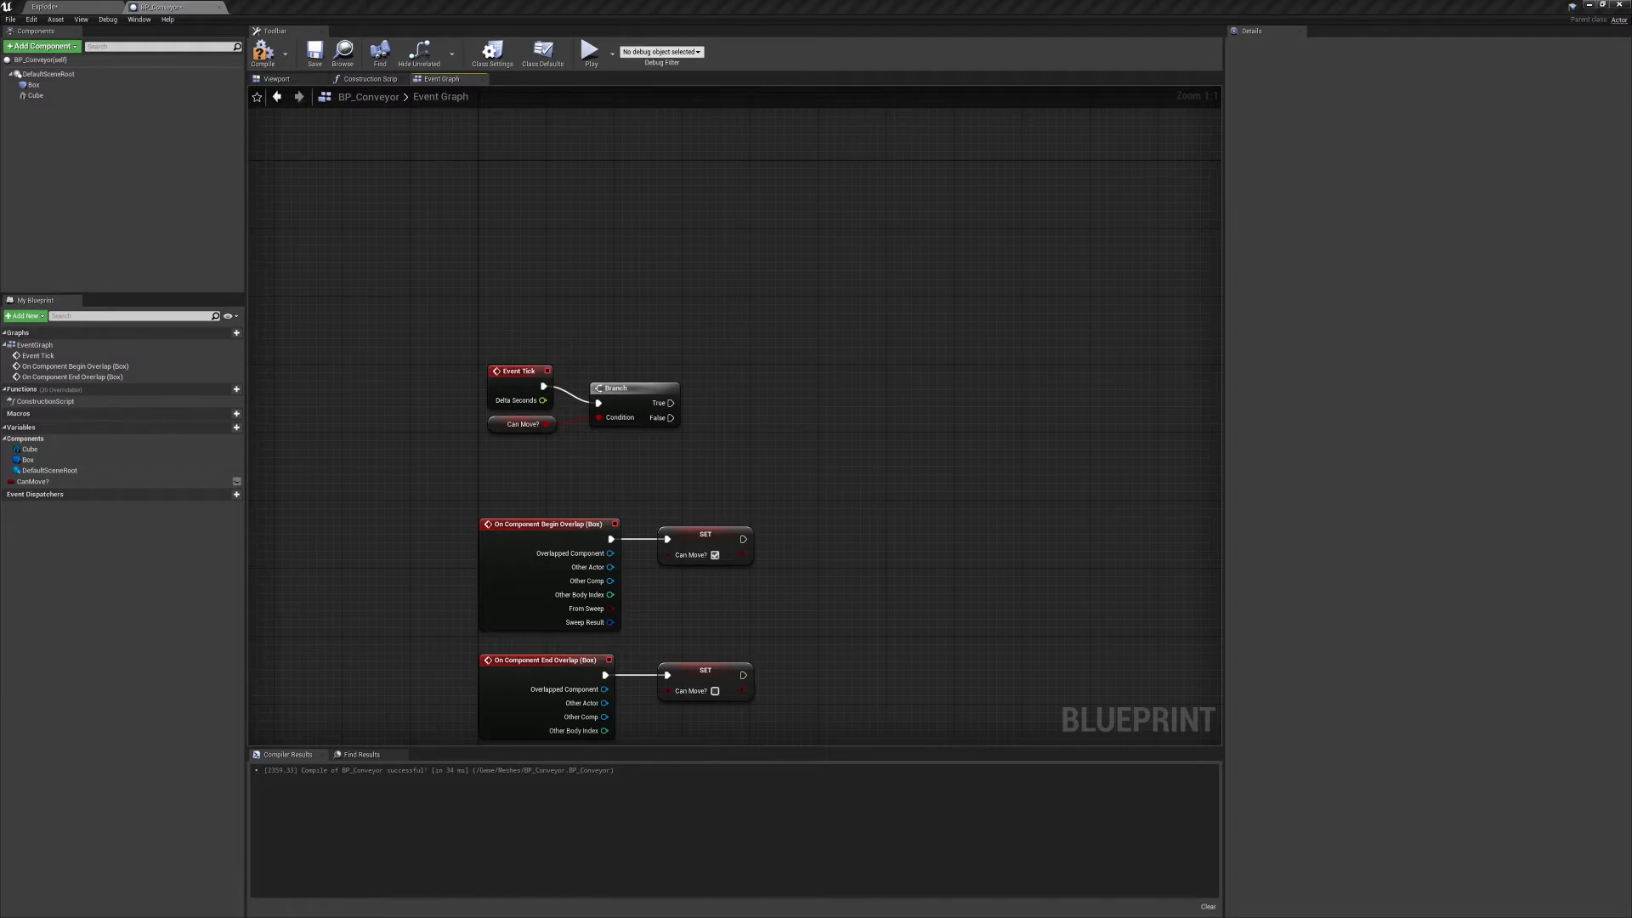
Move the Event Tick, Can Move? and Branch nodes up, well clear of the overlap event chains.
left_click_drag(644, 435, 619, 183)
right_click_drag(646, 290, 639, 505)
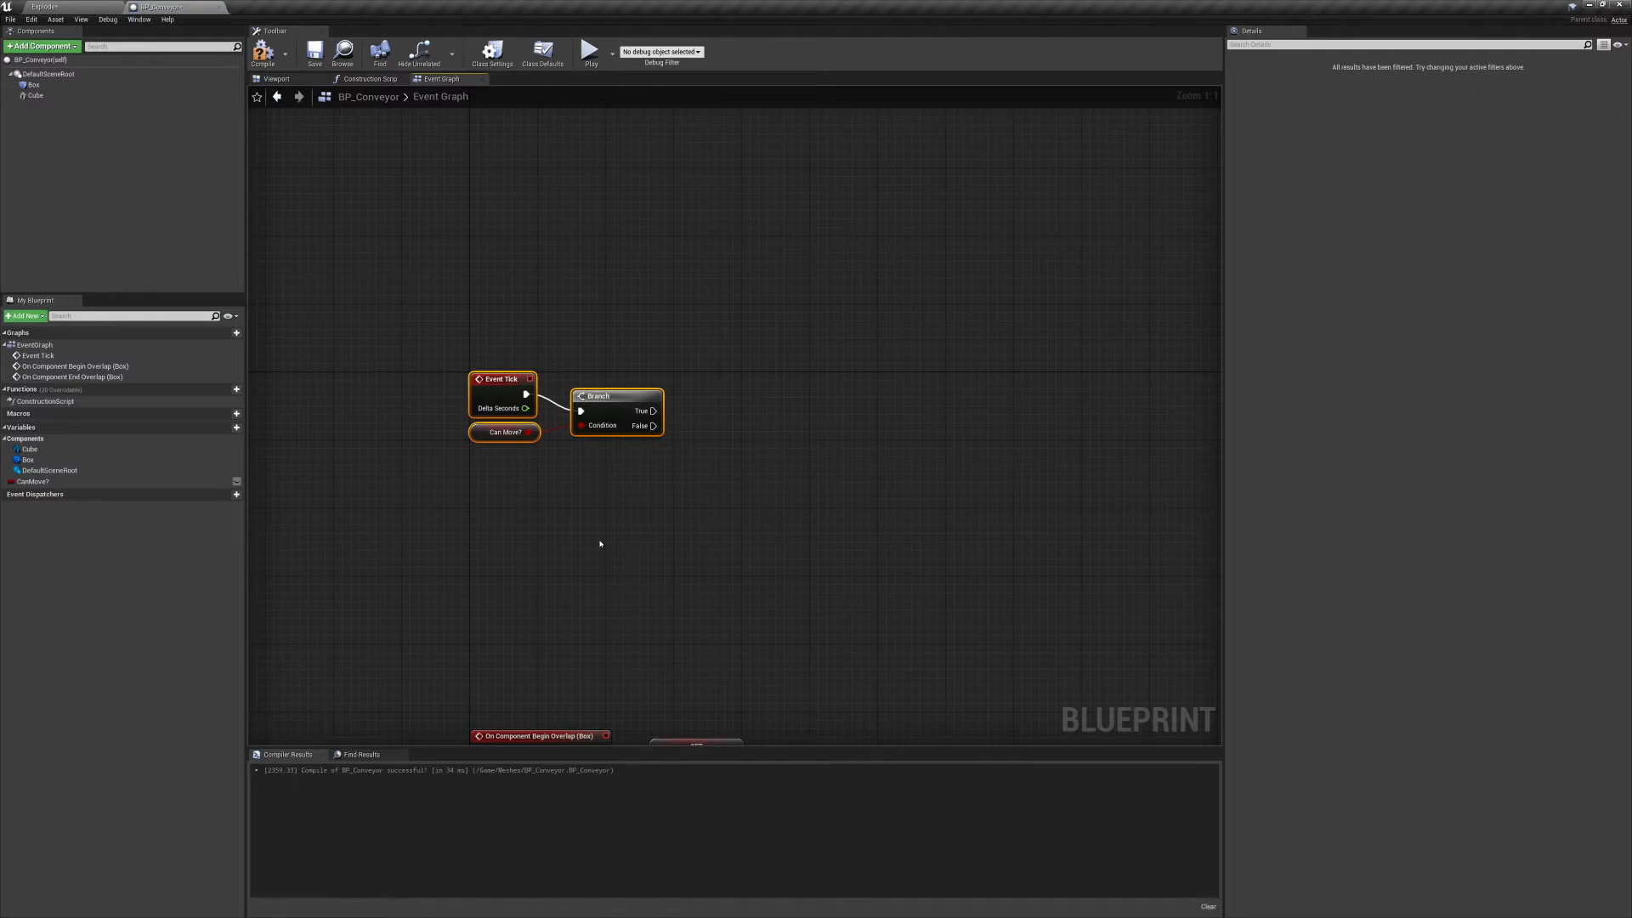
right_click_drag(600, 544, 648, 528)
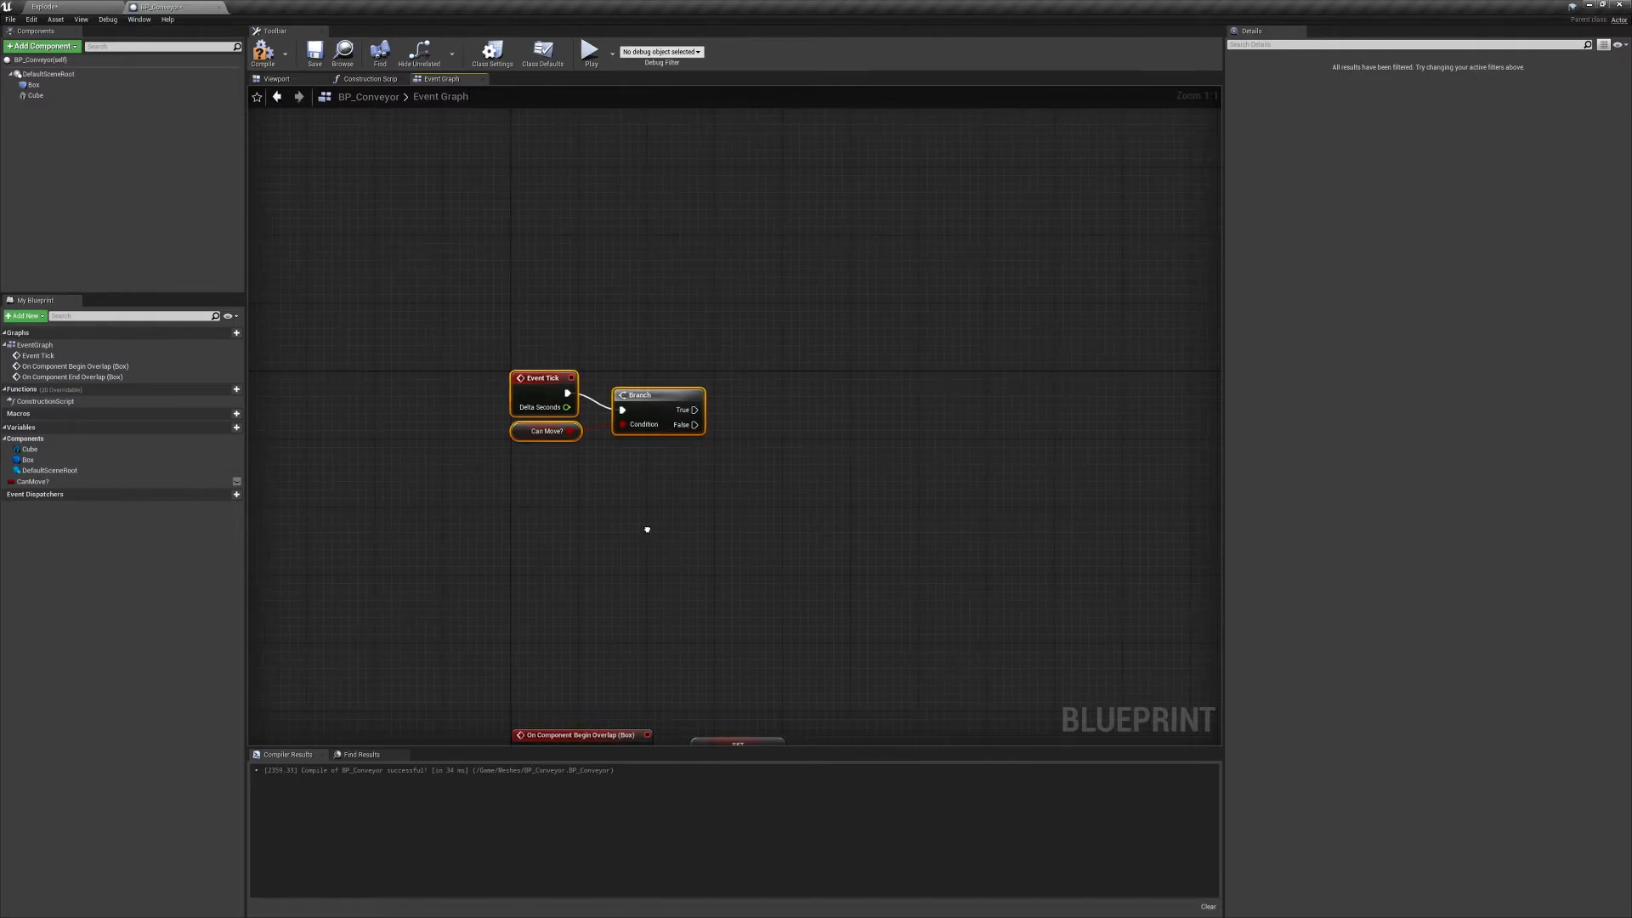
Inspect the Box collision volume on the conveyor in the 3D preview and return to the event graph.
left_click(299, 79)
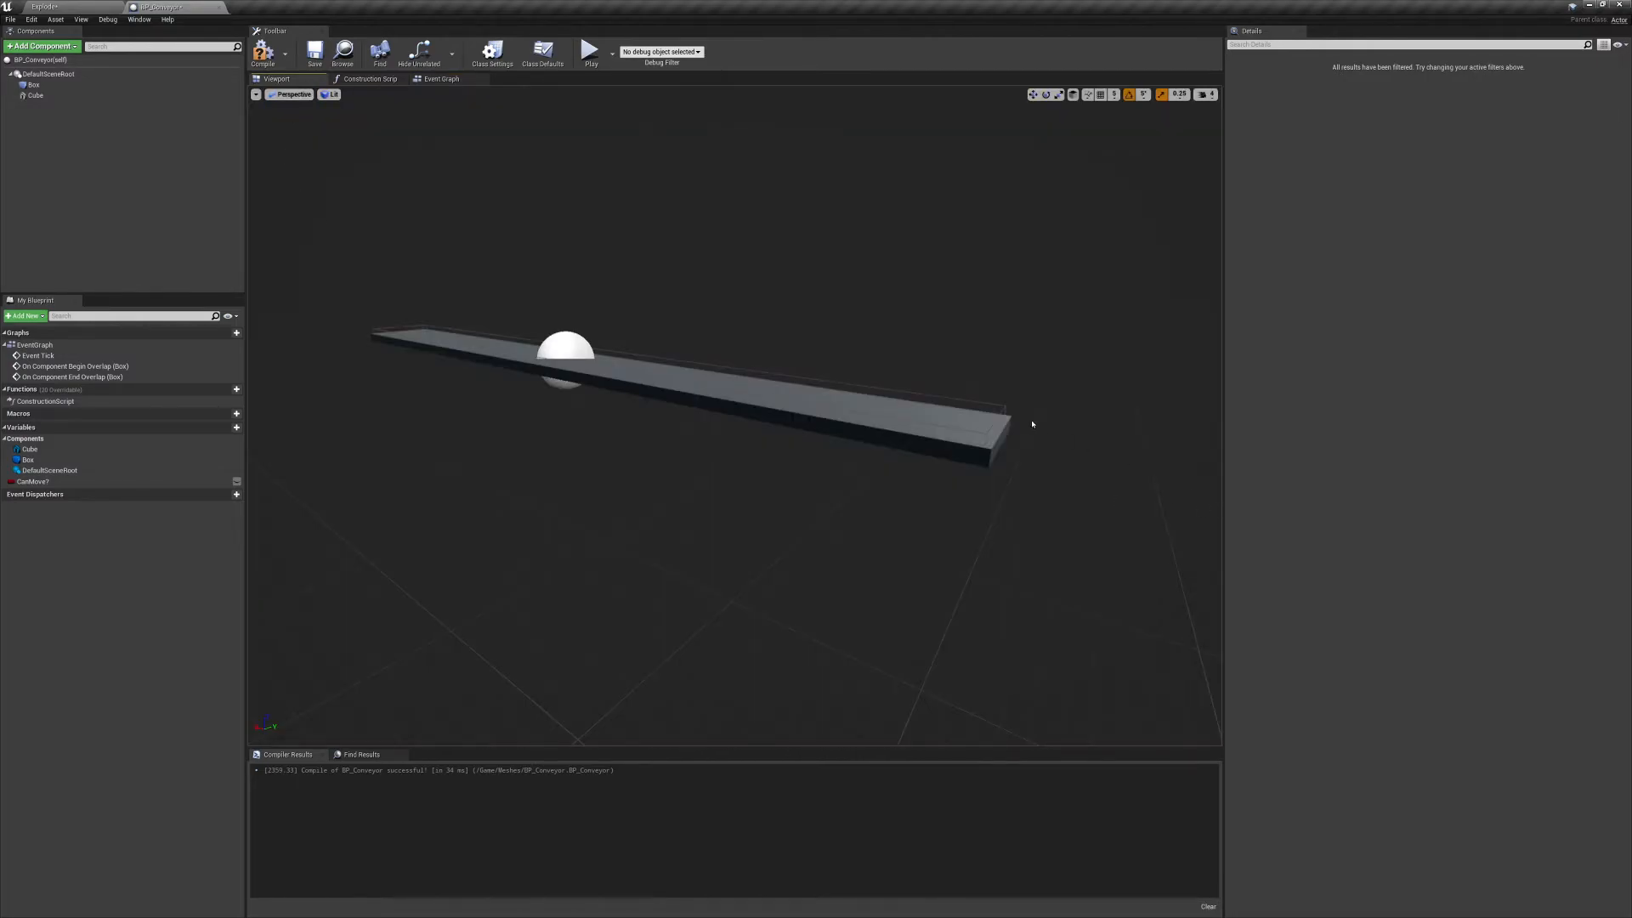
right_click_drag(1036, 425, 1039, 425)
left_click(765, 382)
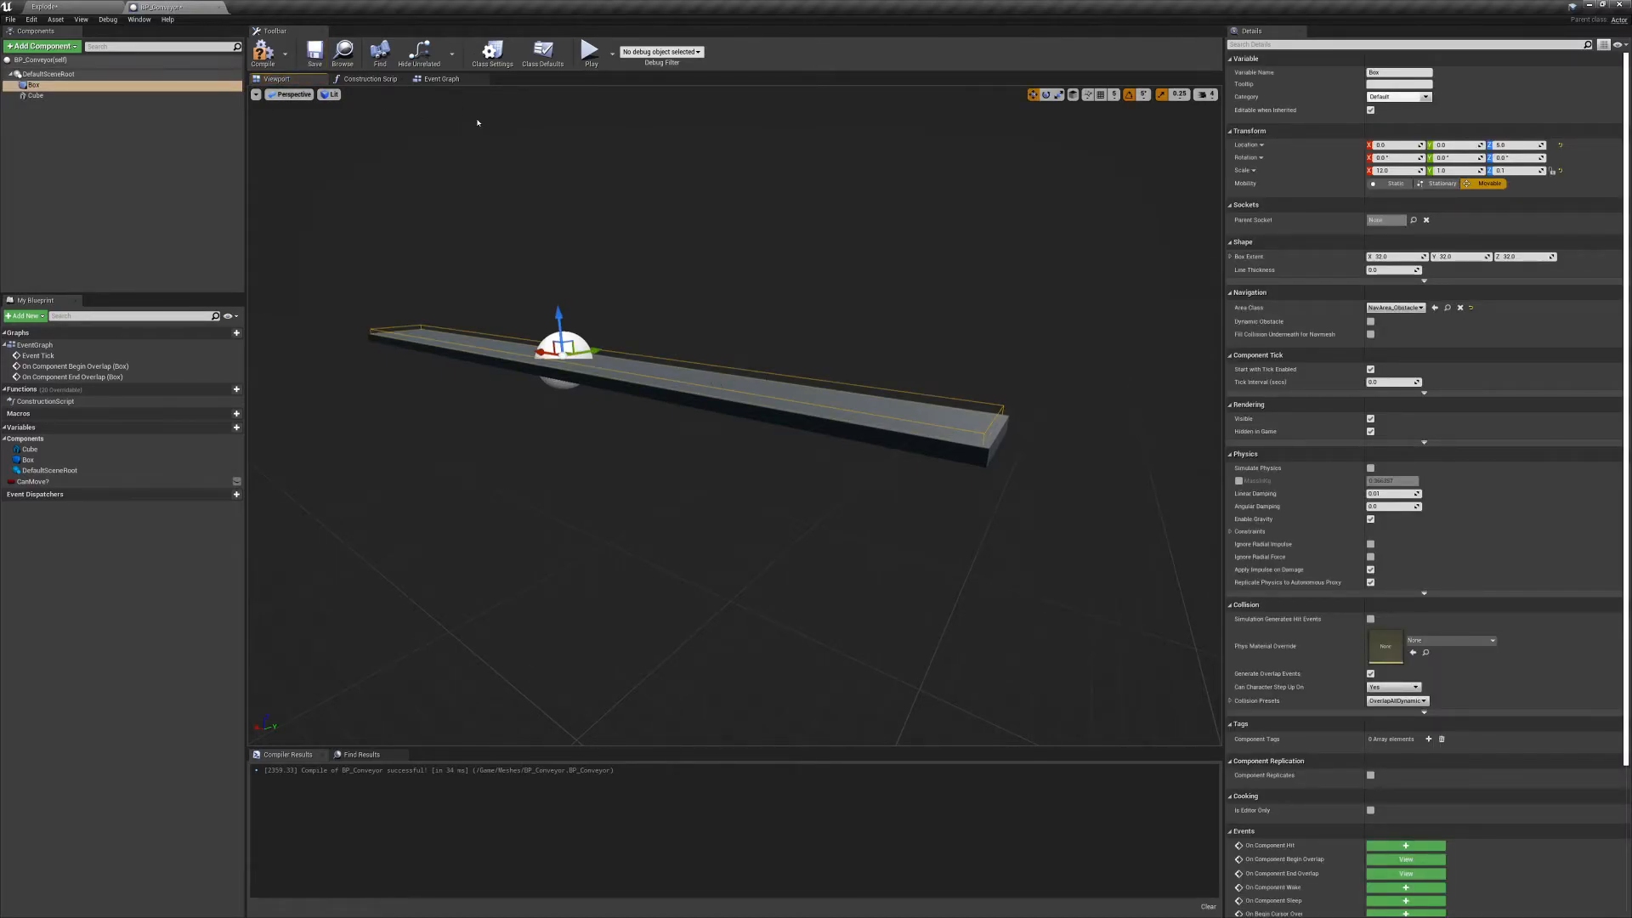
left_click(440, 80)
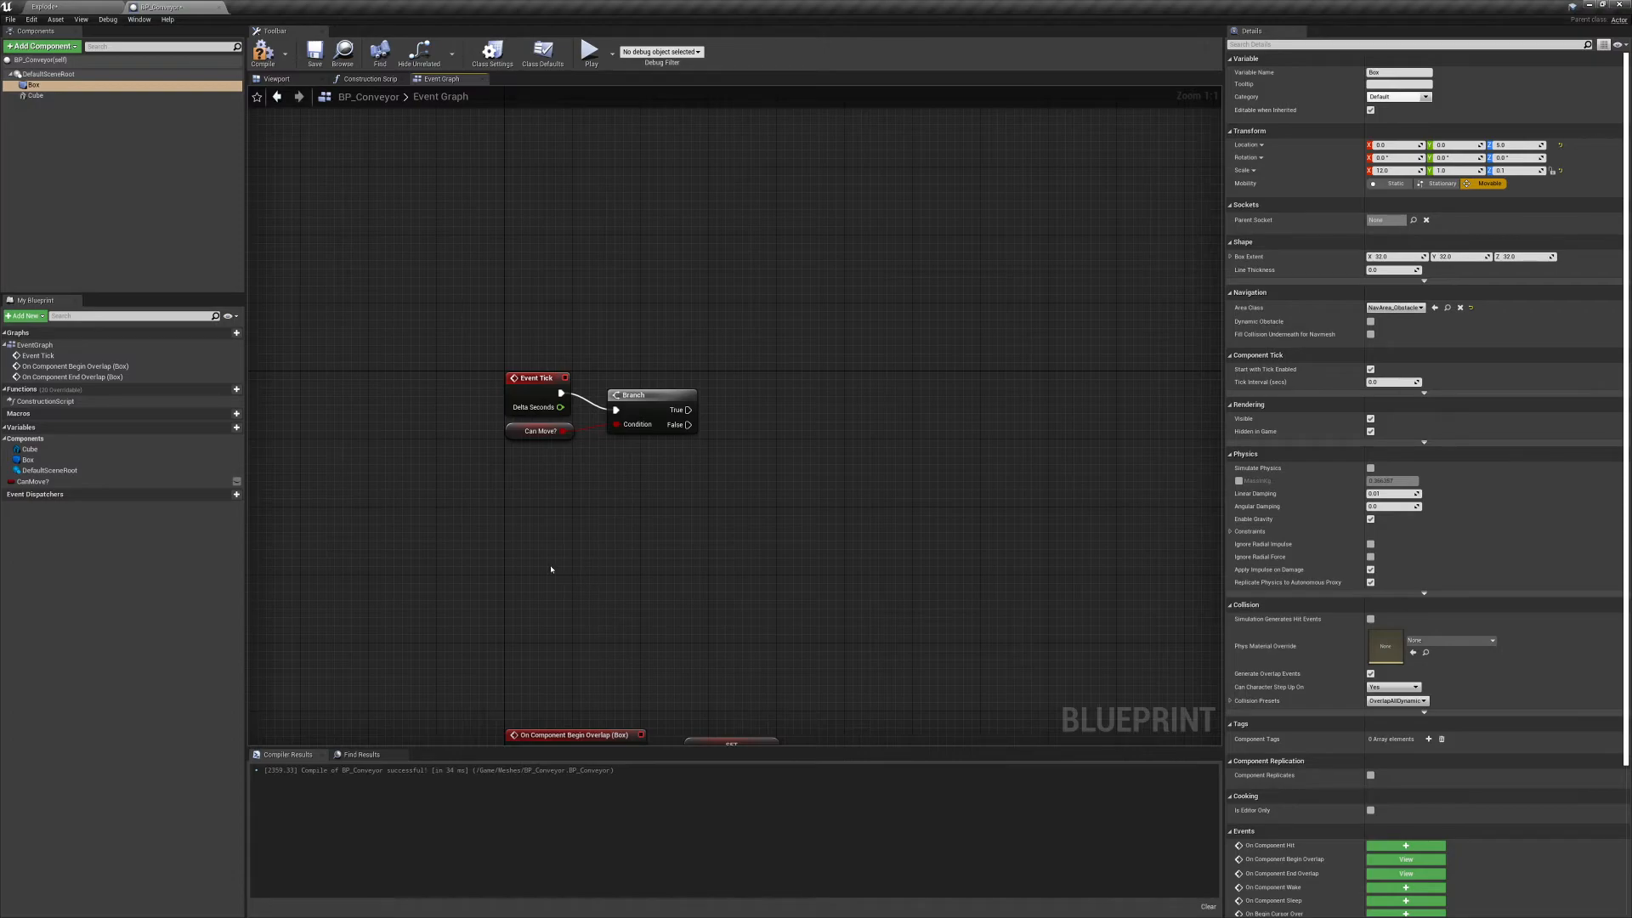
Add a Get Overlapping Actors node targeting self and place it below the Event Tick branch.
right_click(537, 525)
type("getover")
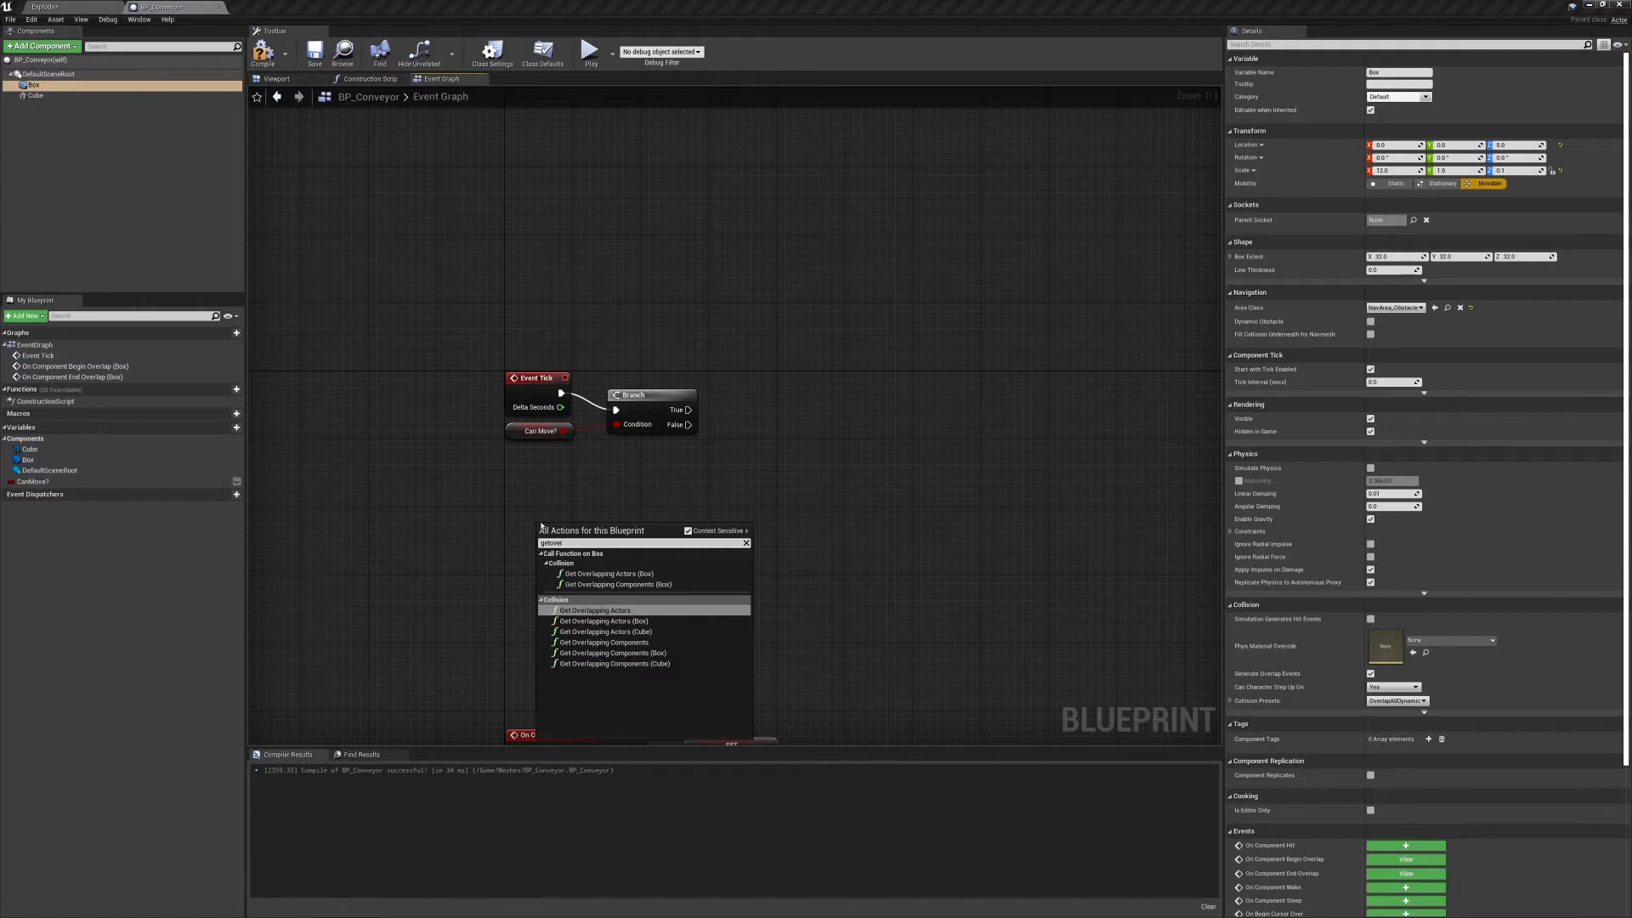
key("Return")
left_click_drag(621, 550, 620, 492)
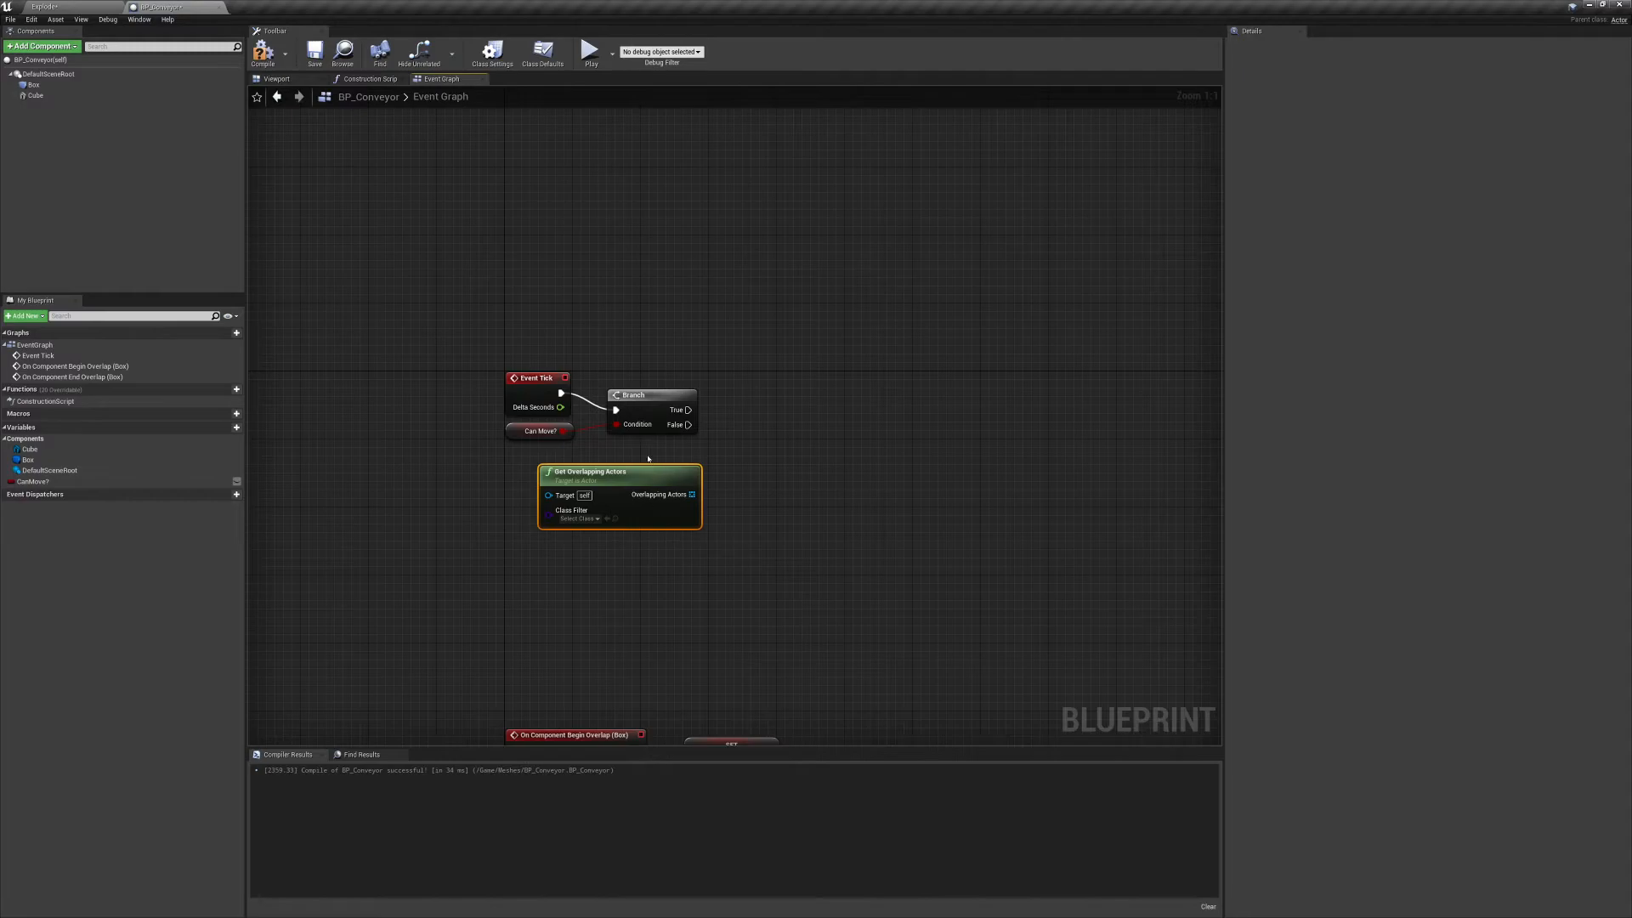
Feed Overlapping Actors into a For Each Loop, run it from the Branch's True output, and align it with the Branch.
left_click_drag(692, 494, 775, 480)
type("for")
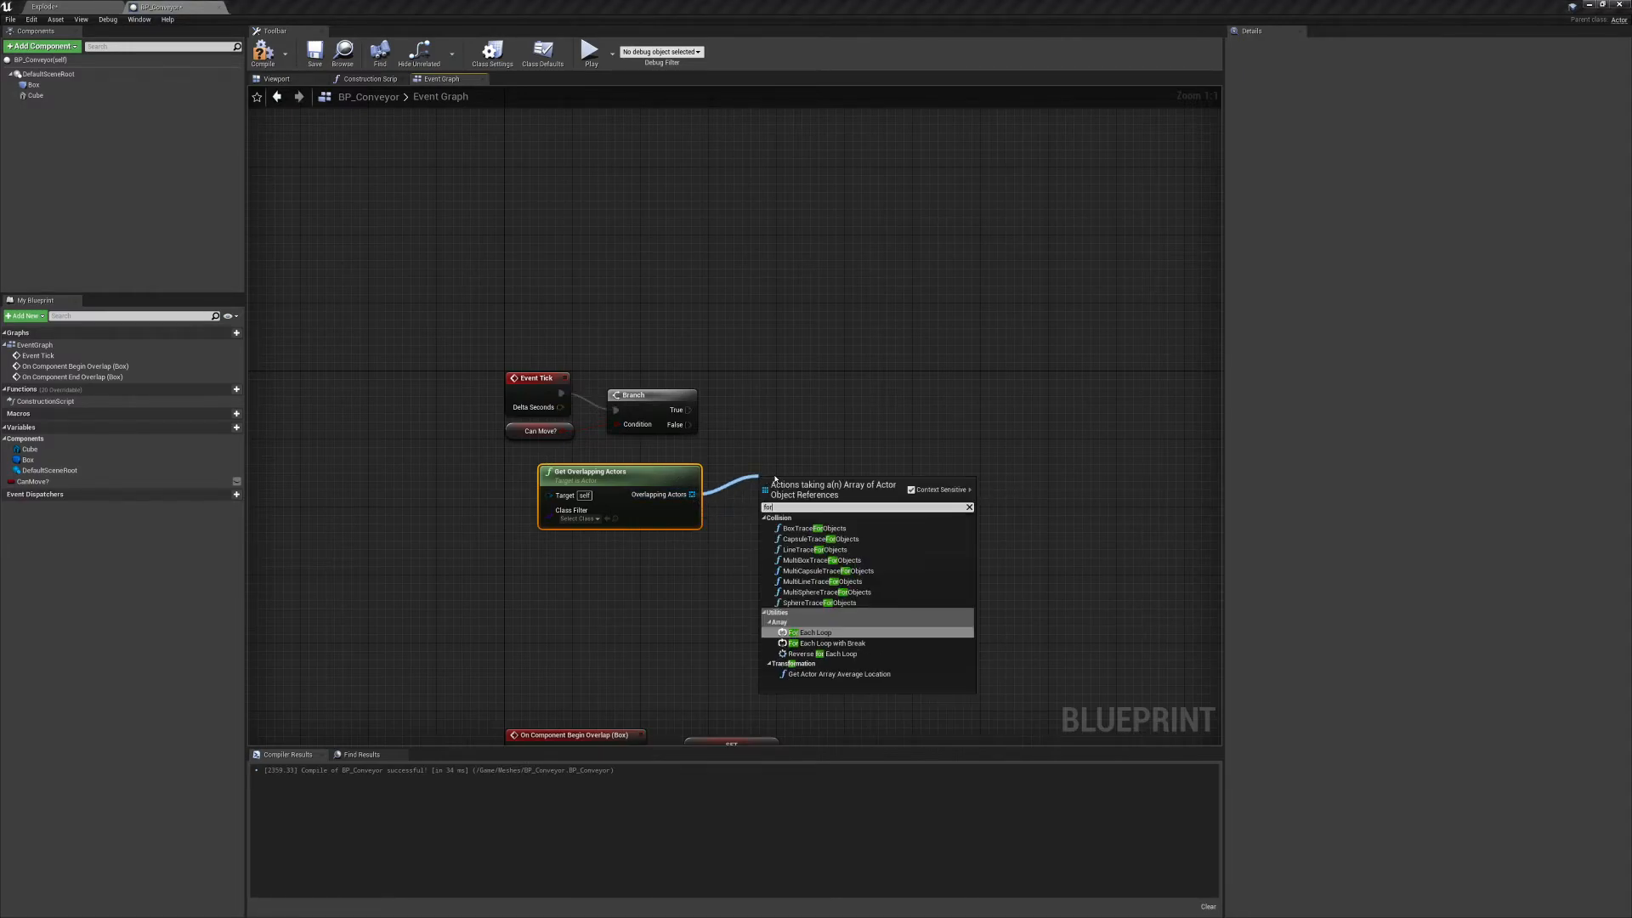
key("Return")
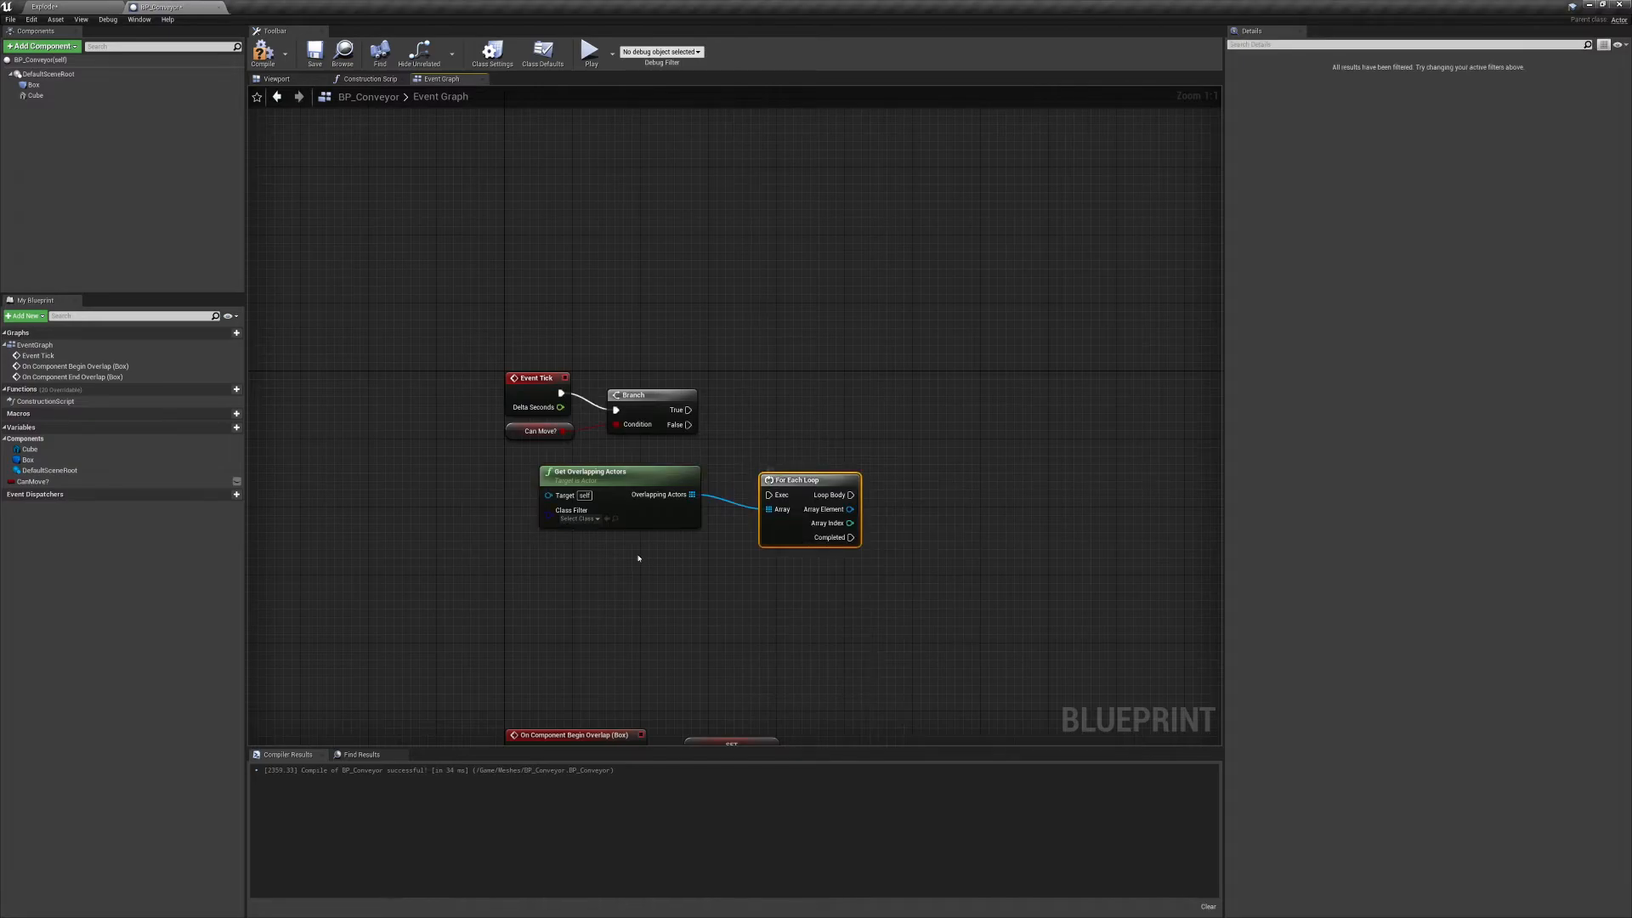
left_click(642, 520)
left_click_drag(824, 491, 689, 410)
left_click_drag(808, 413, 807, 396)
left_click_drag(462, 322, 559, 437)
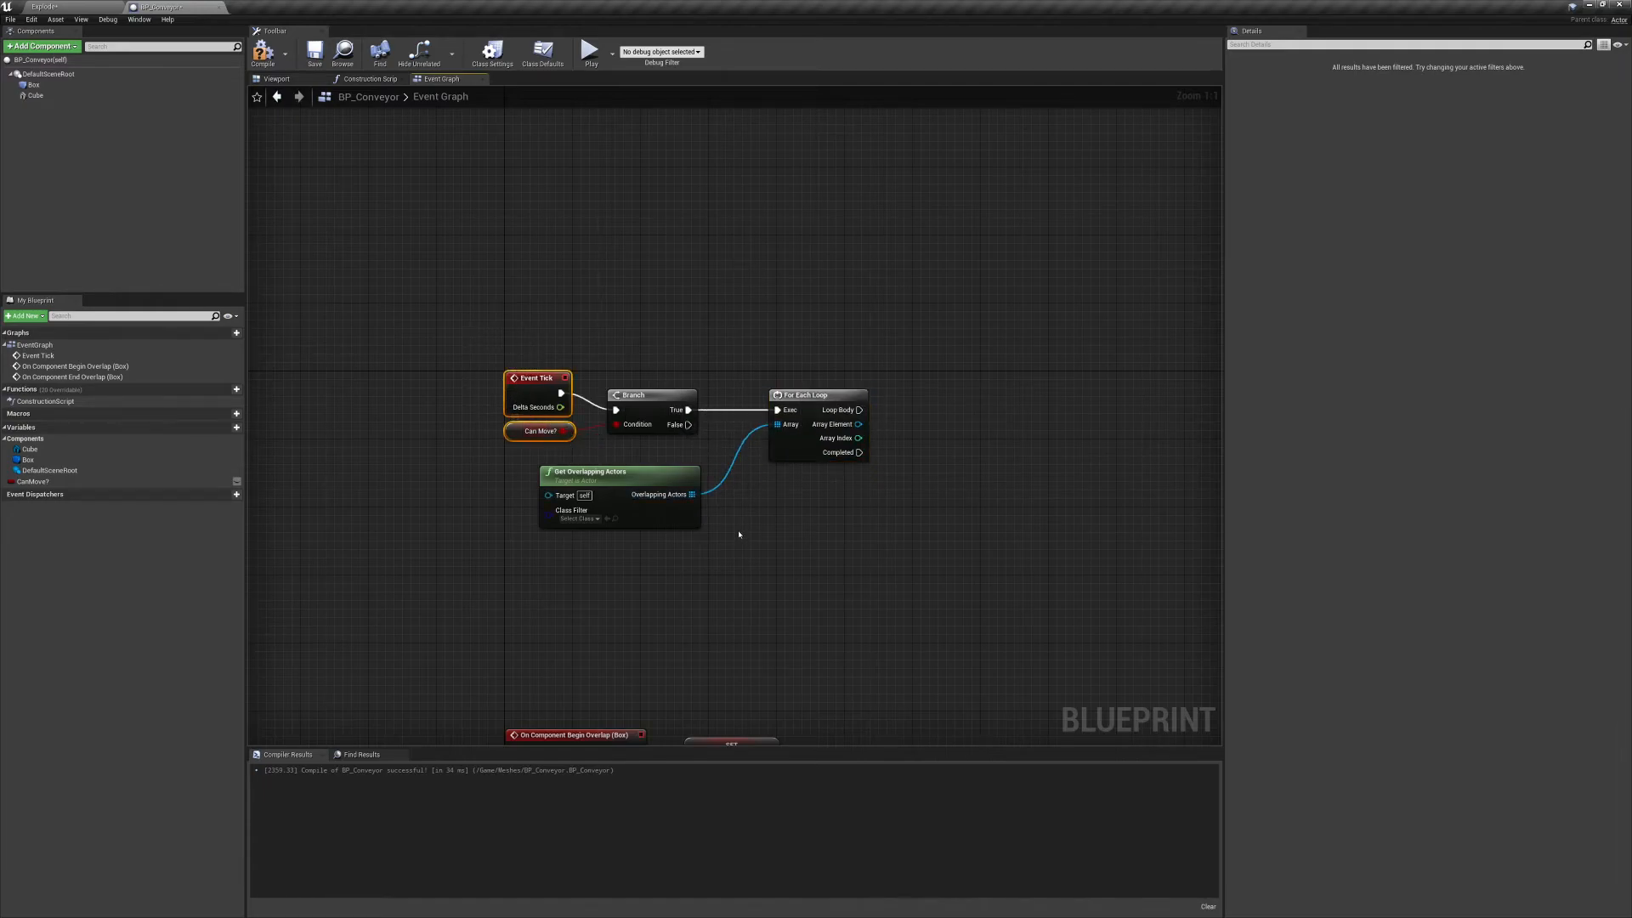
left_click(711, 354)
left_click_drag(459, 311, 570, 435)
left_click(803, 442)
left_click(566, 495)
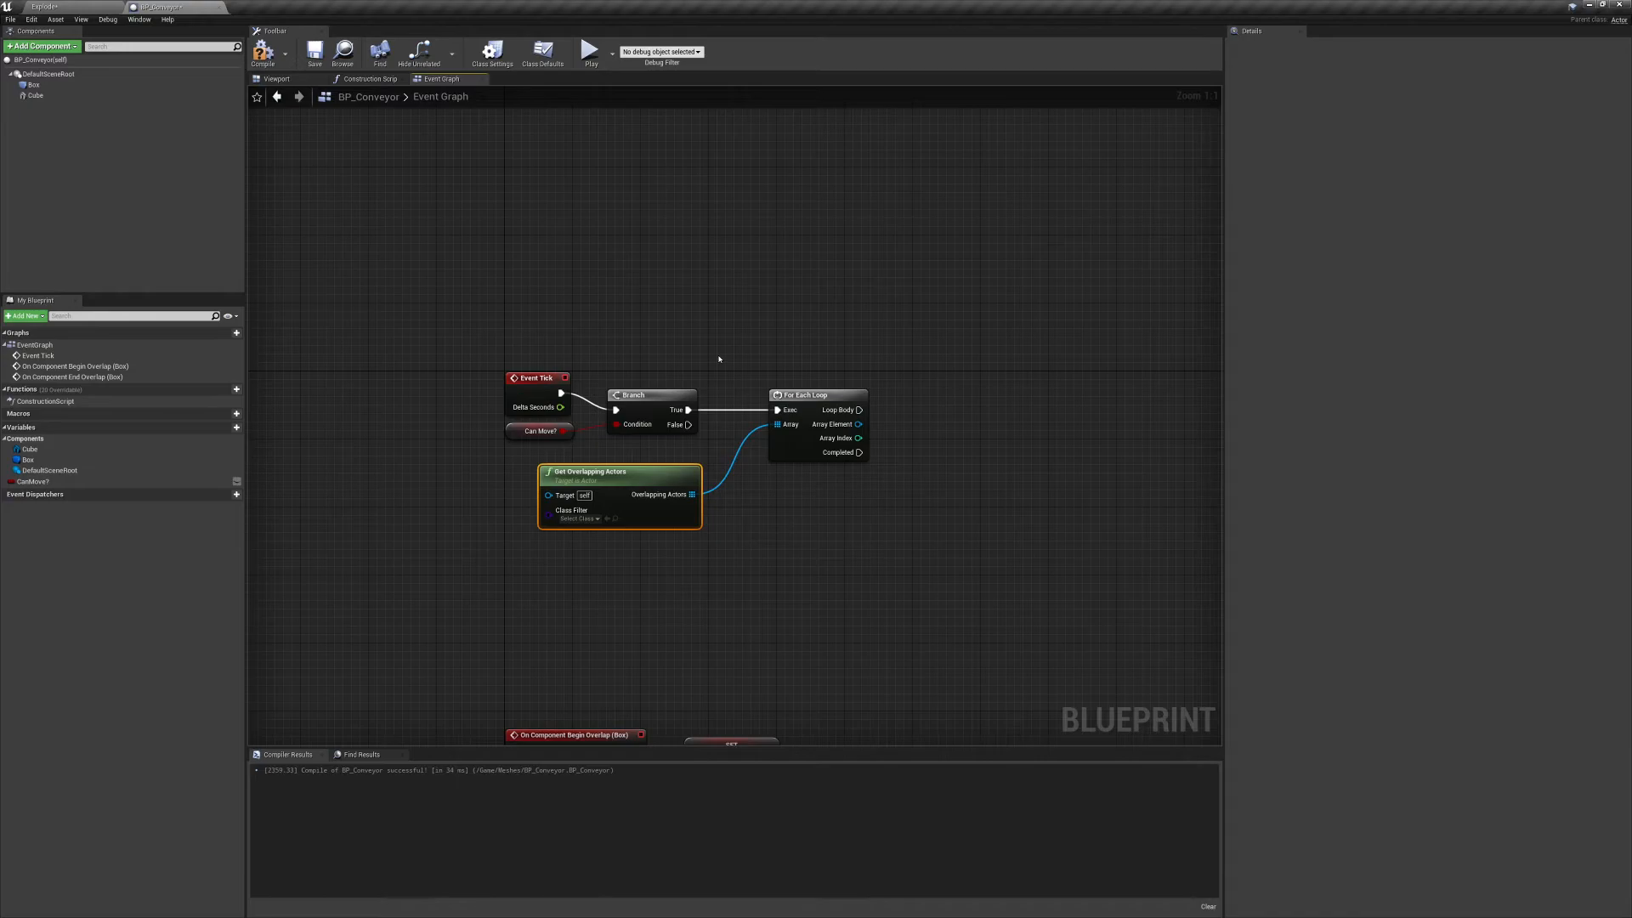
left_click(828, 432)
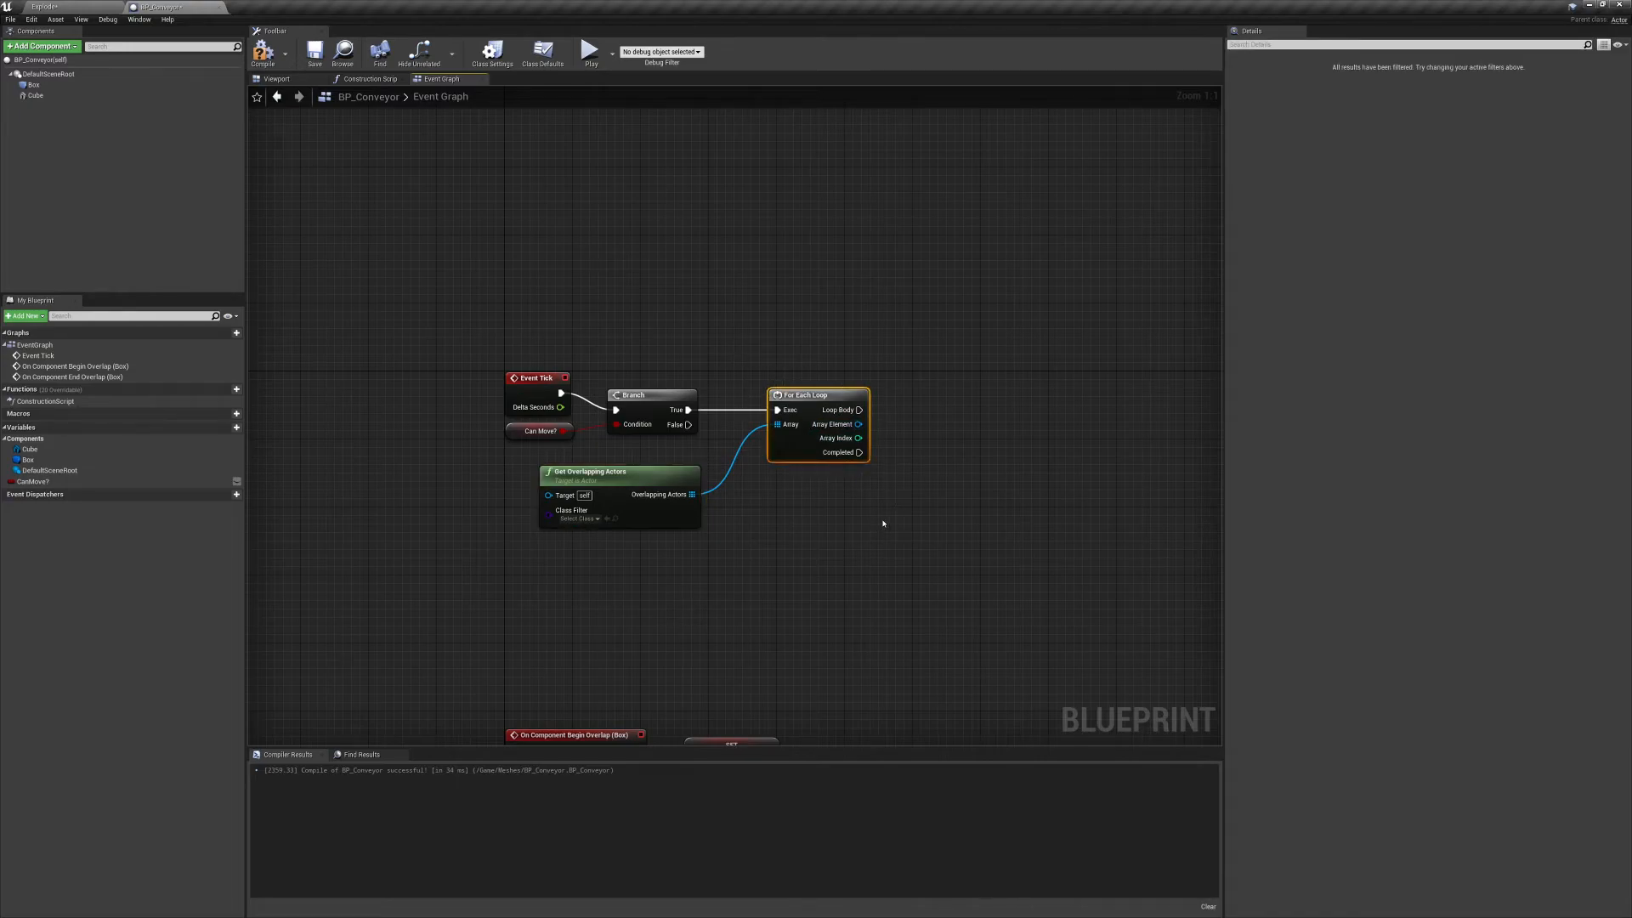
Add an AddActorWorldOffset node targeting the loop's Array Element, and run it from the Loop Body output.
right_click_drag(883, 523, 717, 560)
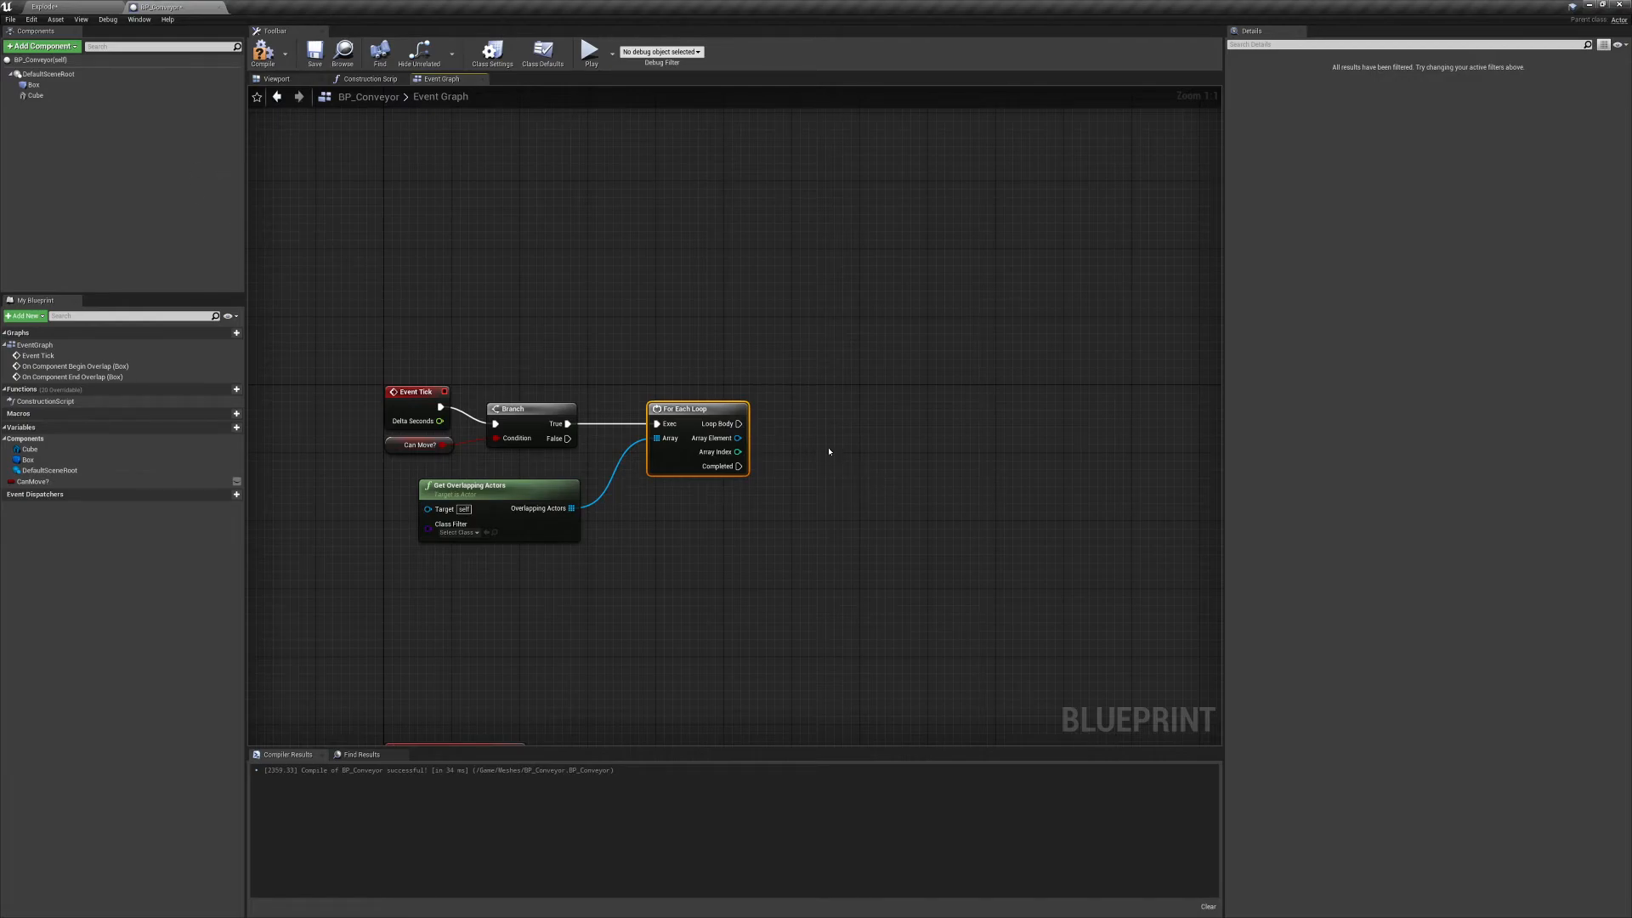
left_click_drag(738, 438, 855, 442)
type("addactor")
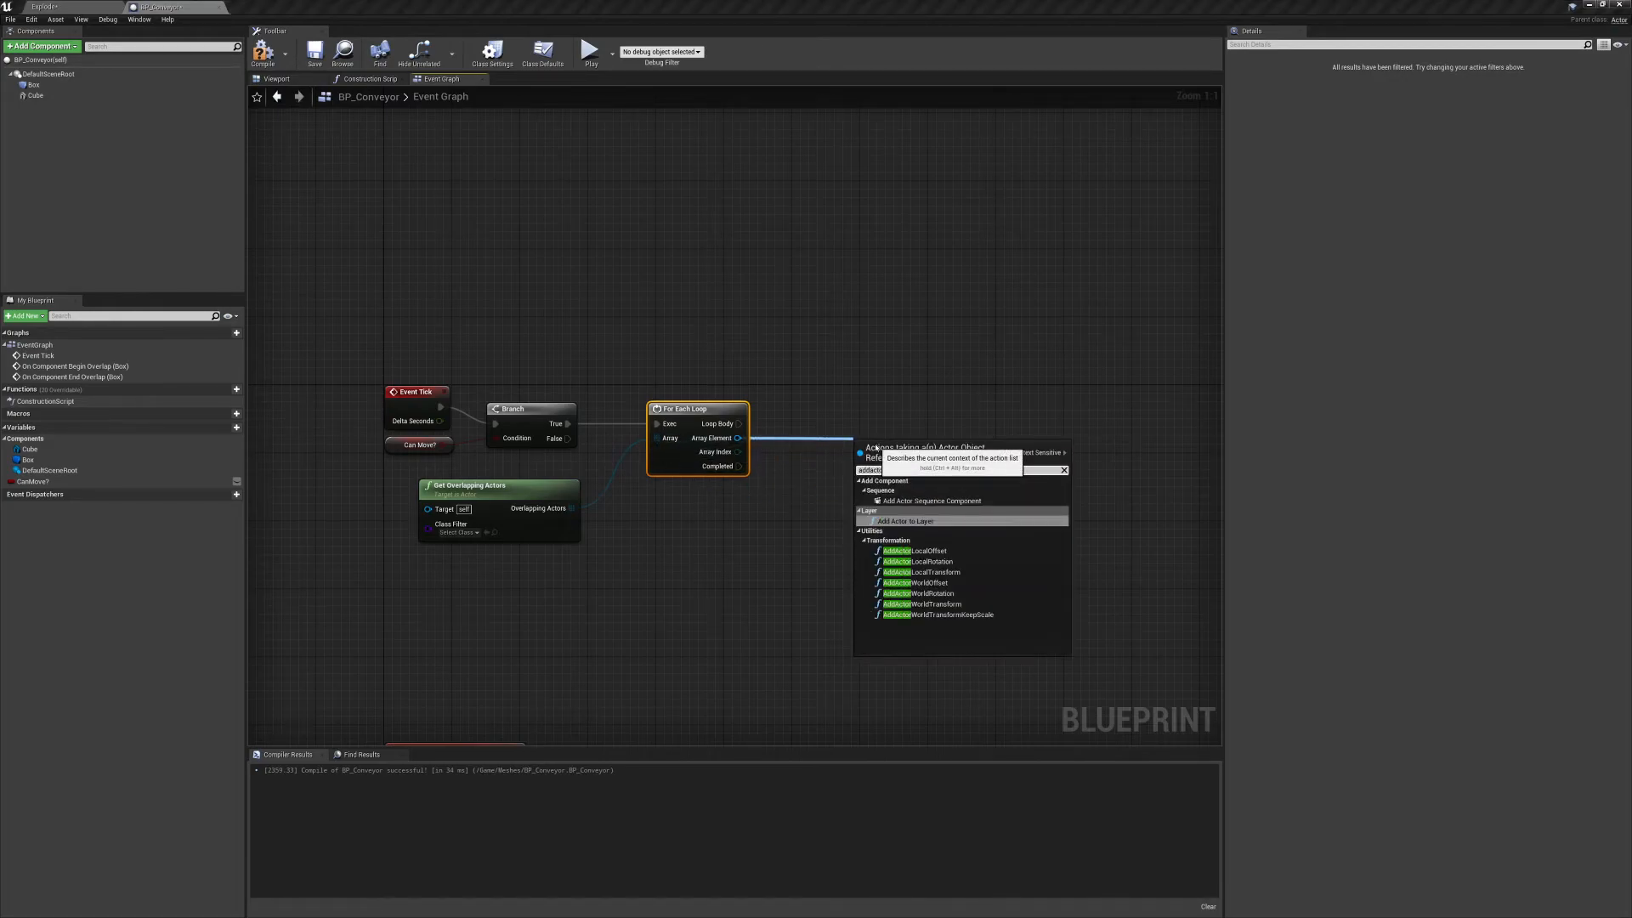
key("Down")
key("Down")
key("Down")
key("Down")
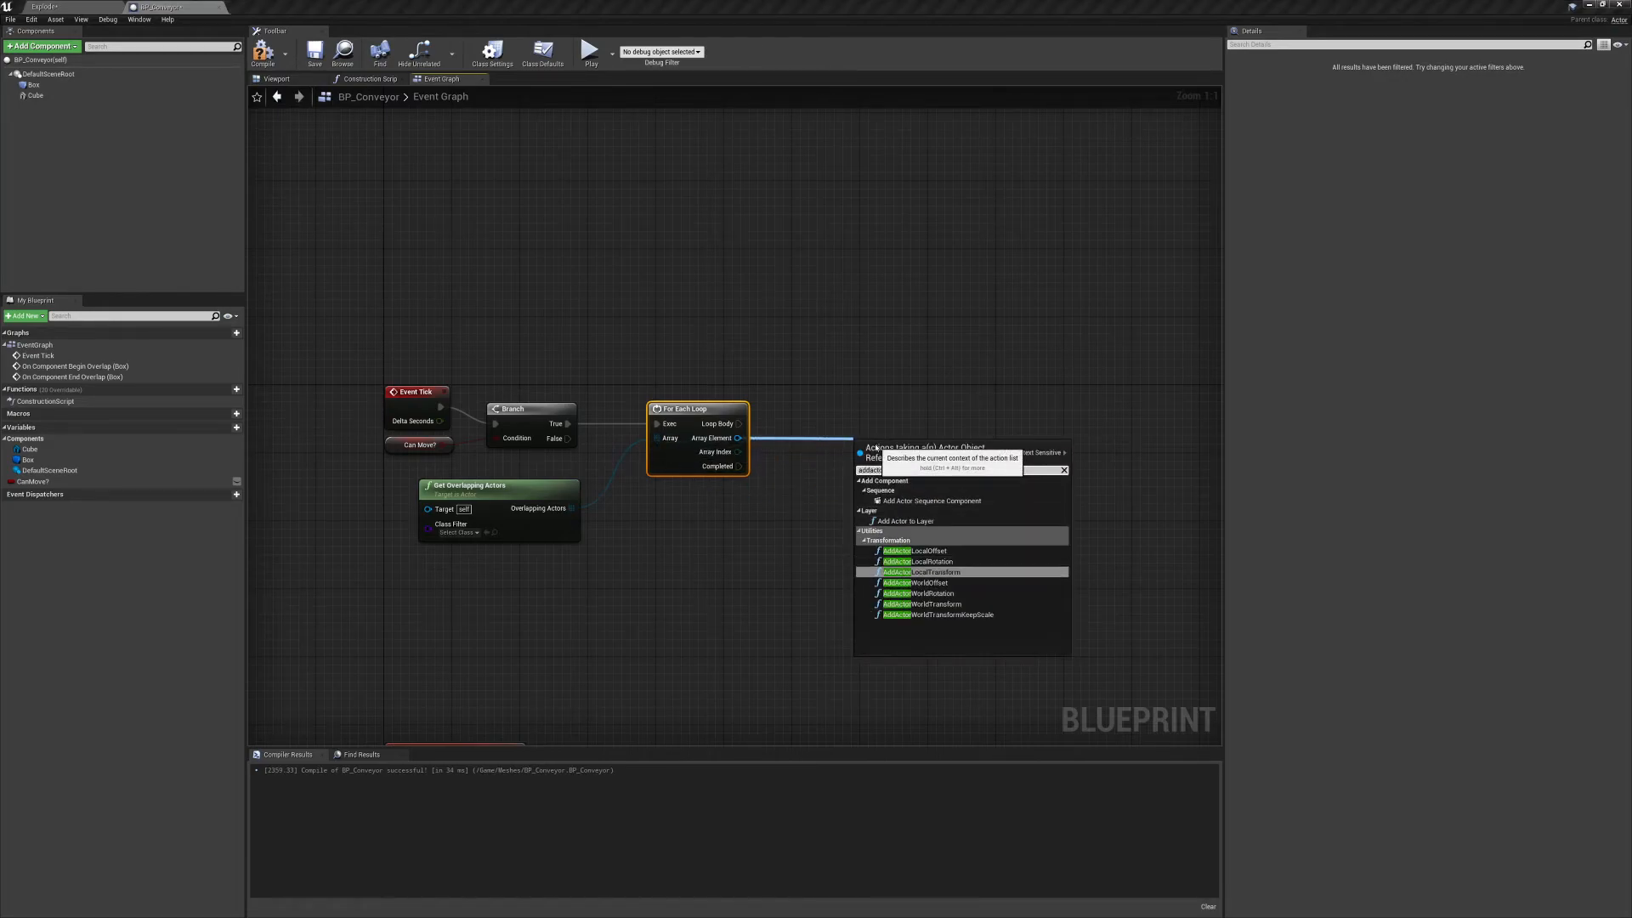
key("Return")
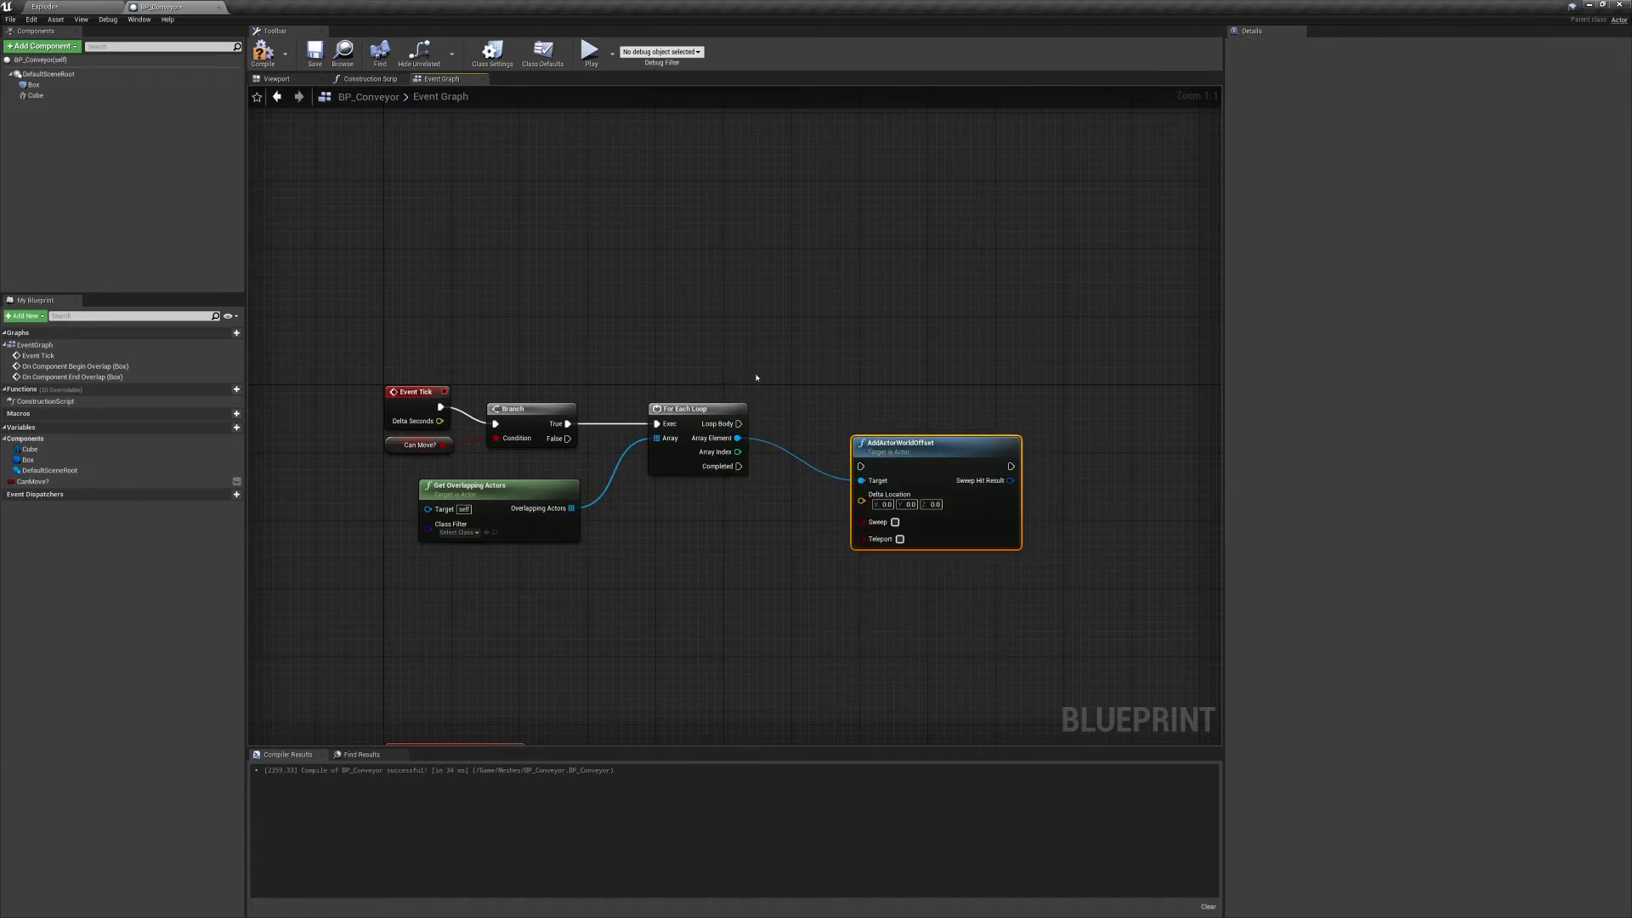
left_click_drag(892, 443, 867, 392)
left_click_drag(738, 423, 860, 414)
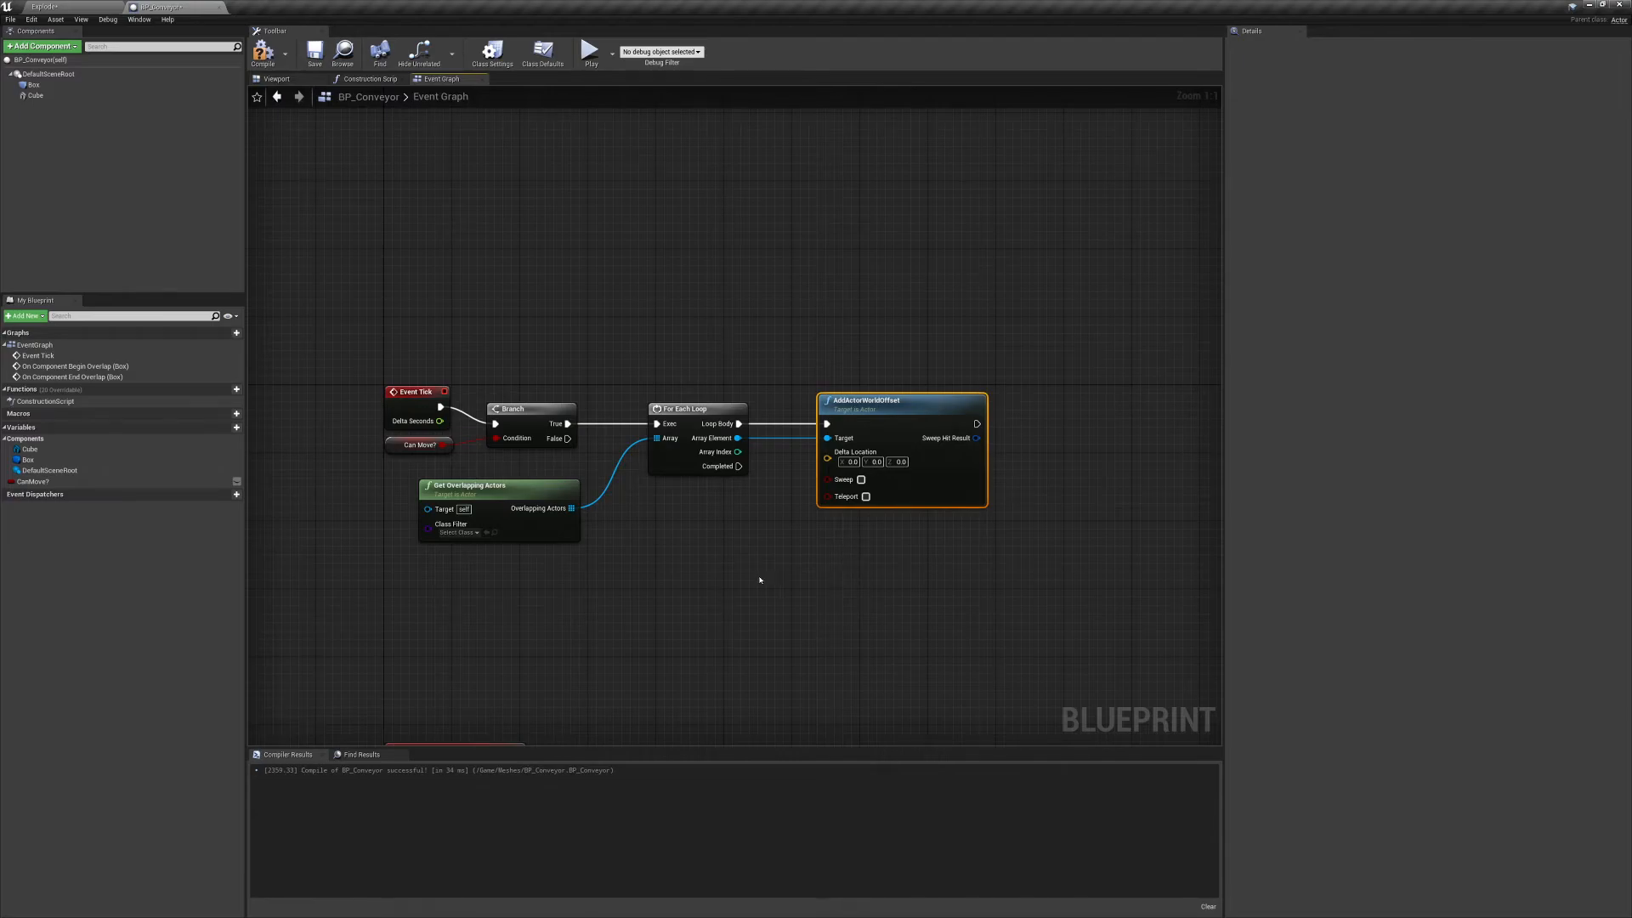
Move the whole Event Tick chain, including Get Overlapping Actors, farther above the overlap event chains.
right_click_drag(666, 666, 724, 492)
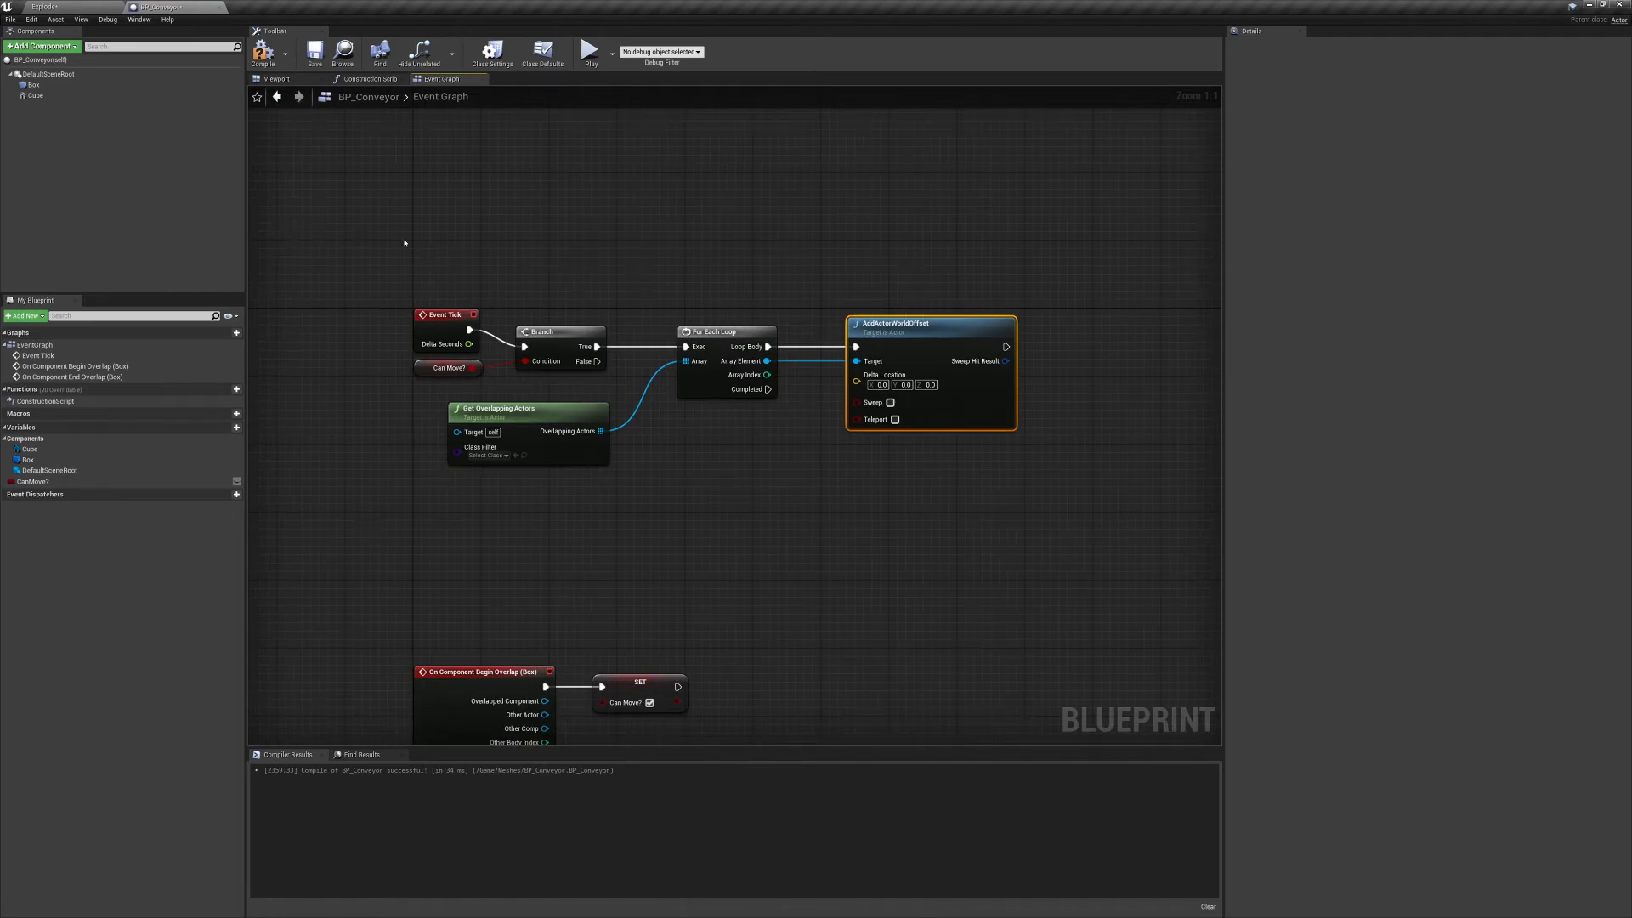
left_click_drag(412, 247, 940, 451)
left_click_drag(900, 345, 906, 216)
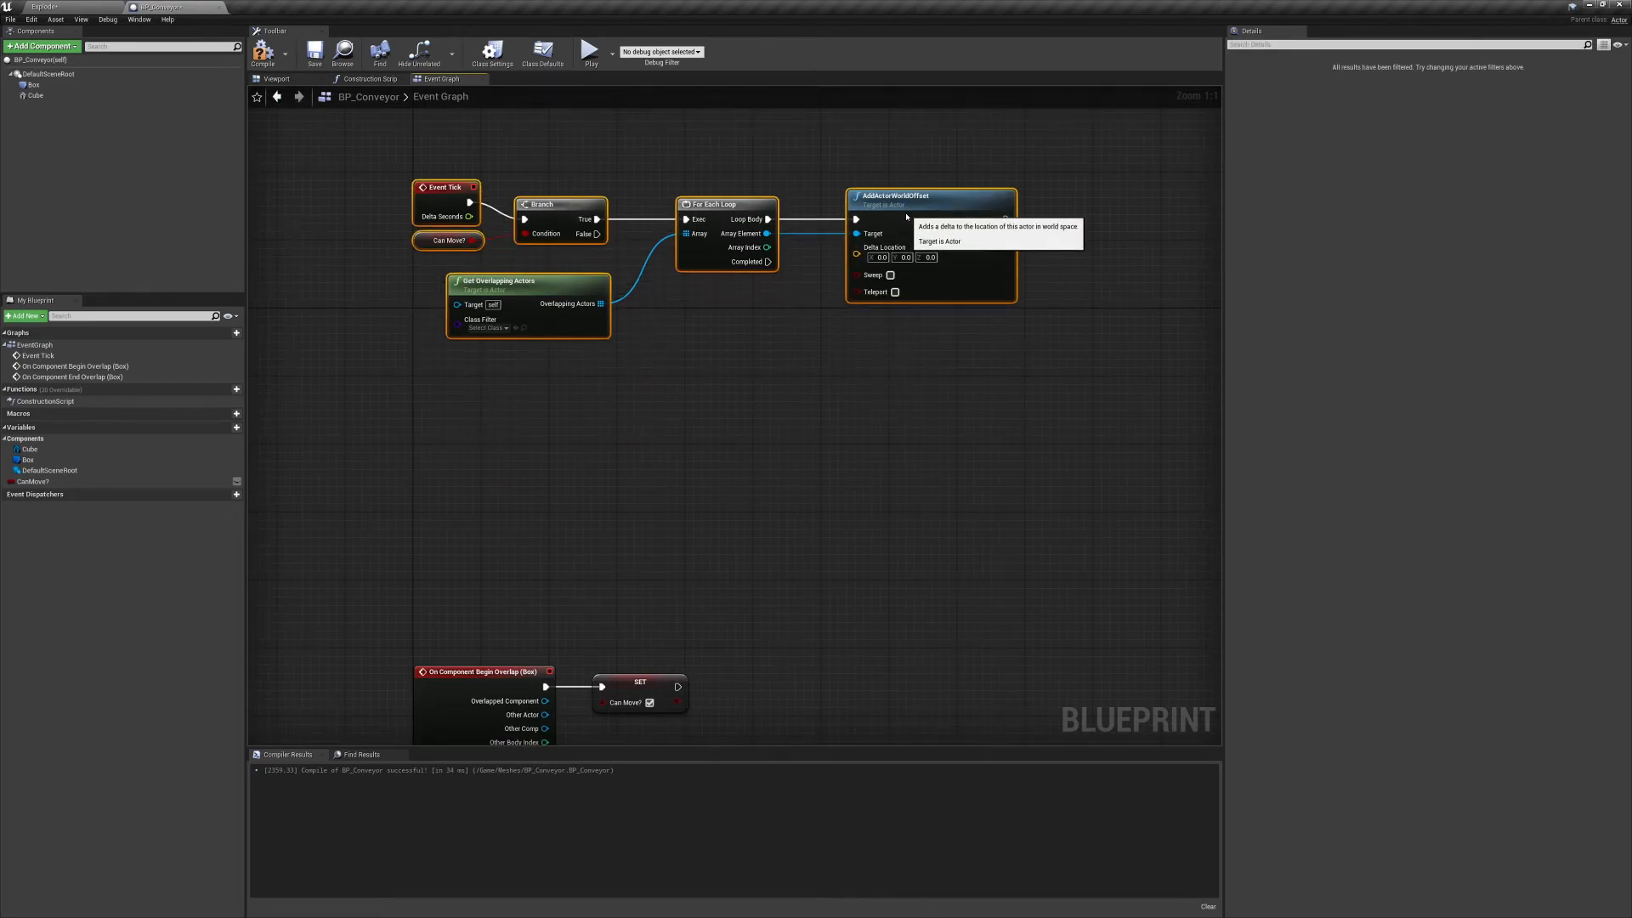
right_click_drag(840, 356, 821, 537)
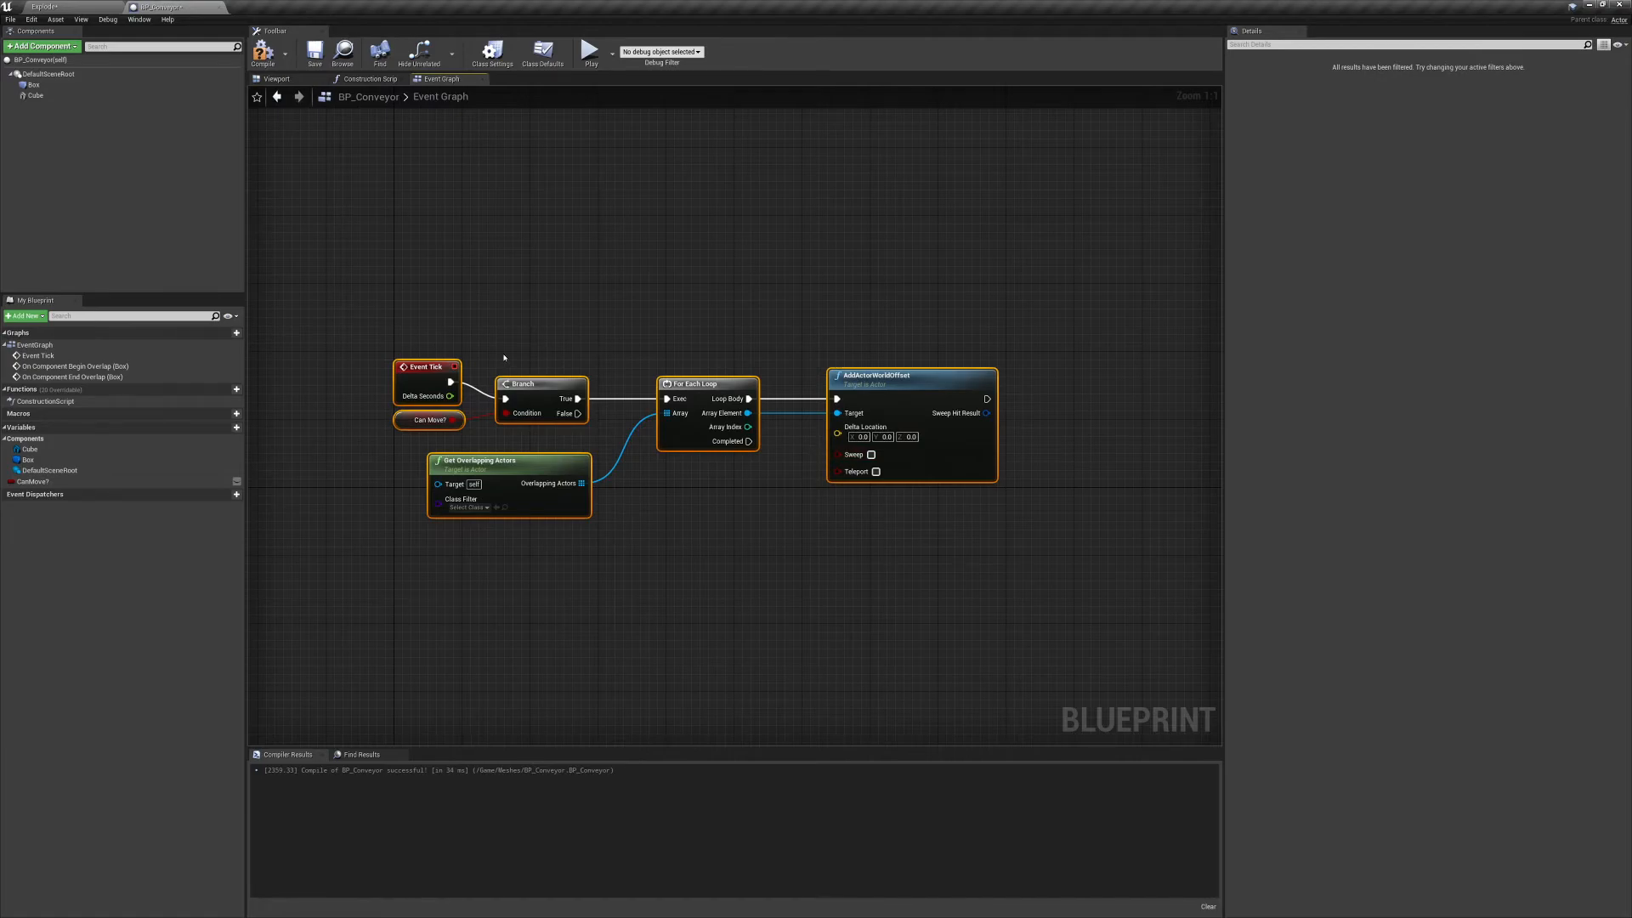
left_click(504, 359)
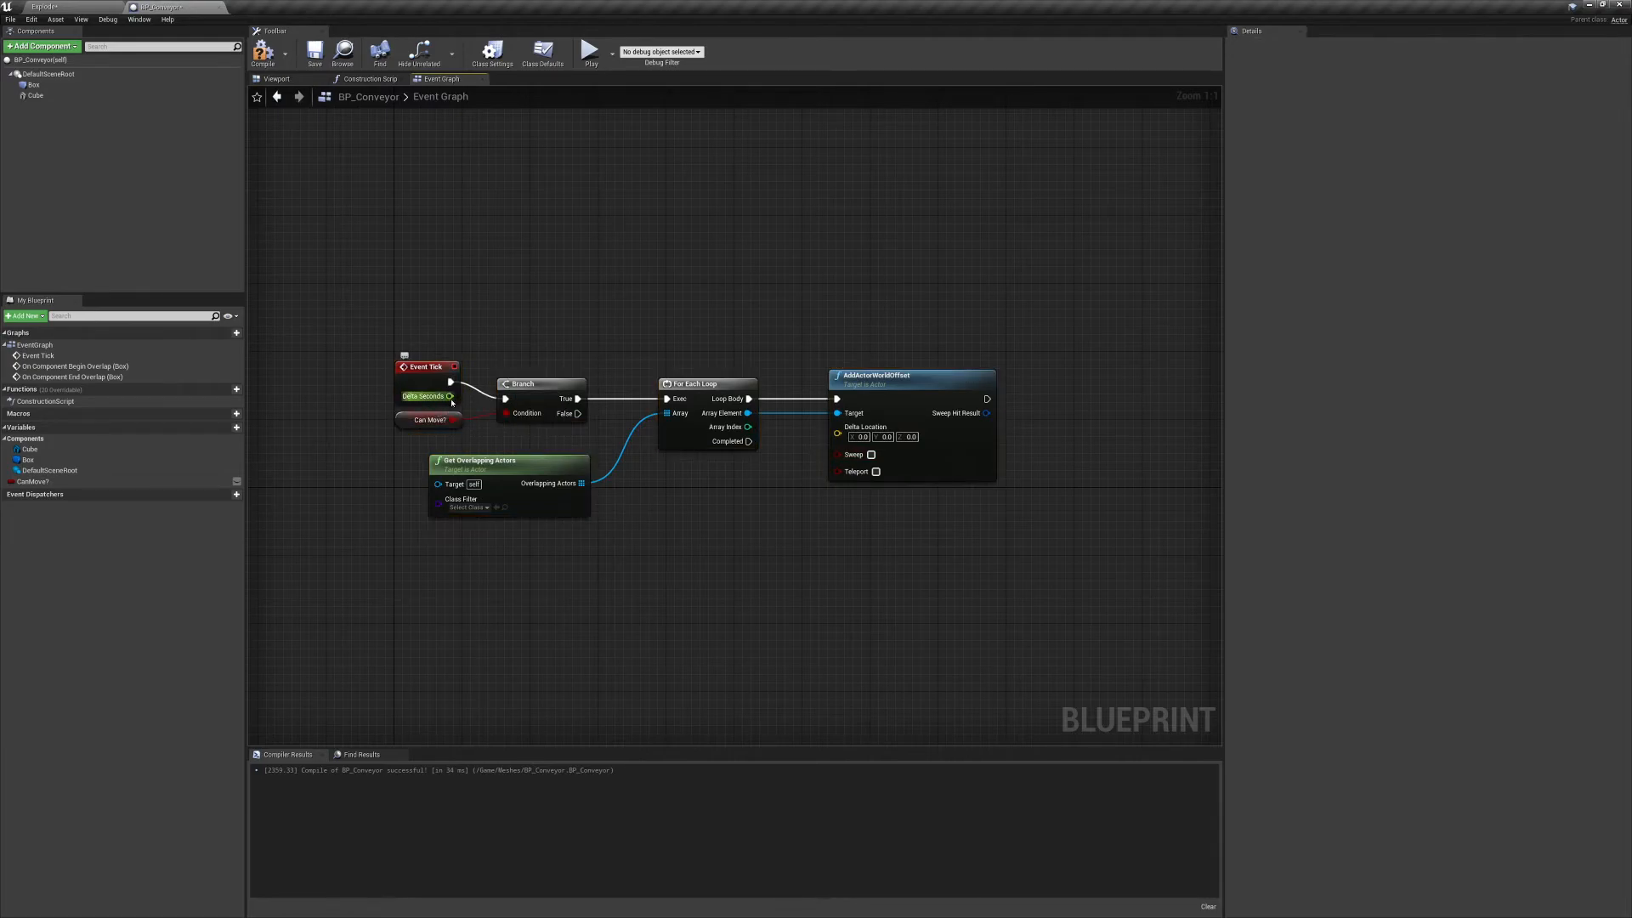
Add a float * float multiplication node fed by Event Tick's Delta Seconds, below the tick chain.
left_click_drag(450, 396, 633, 589)
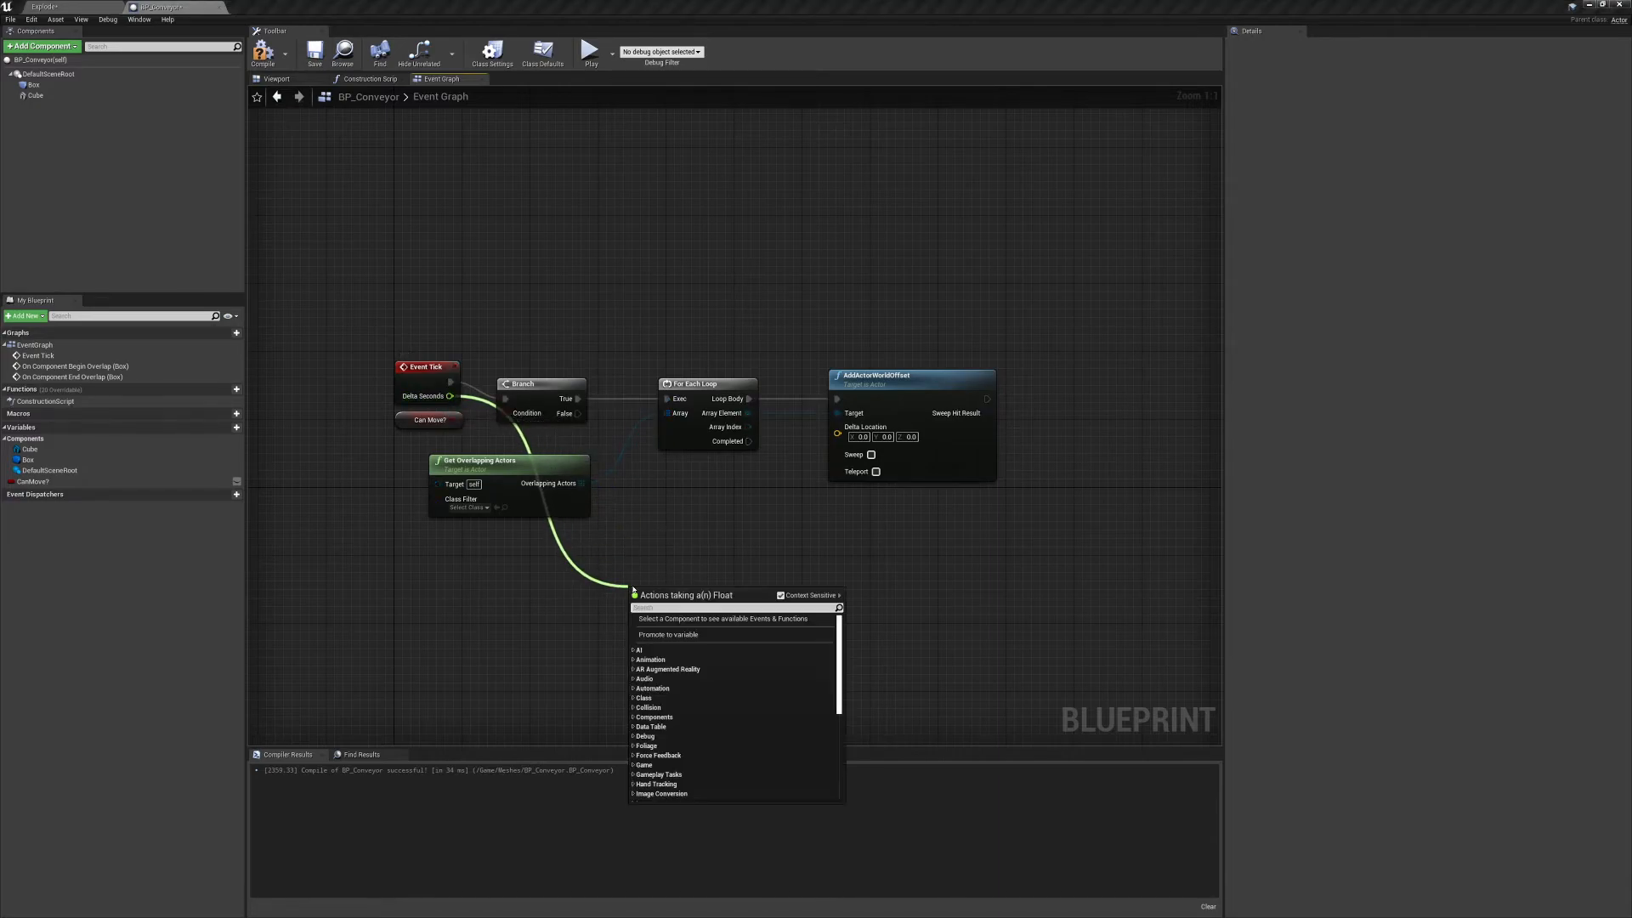
type("*")
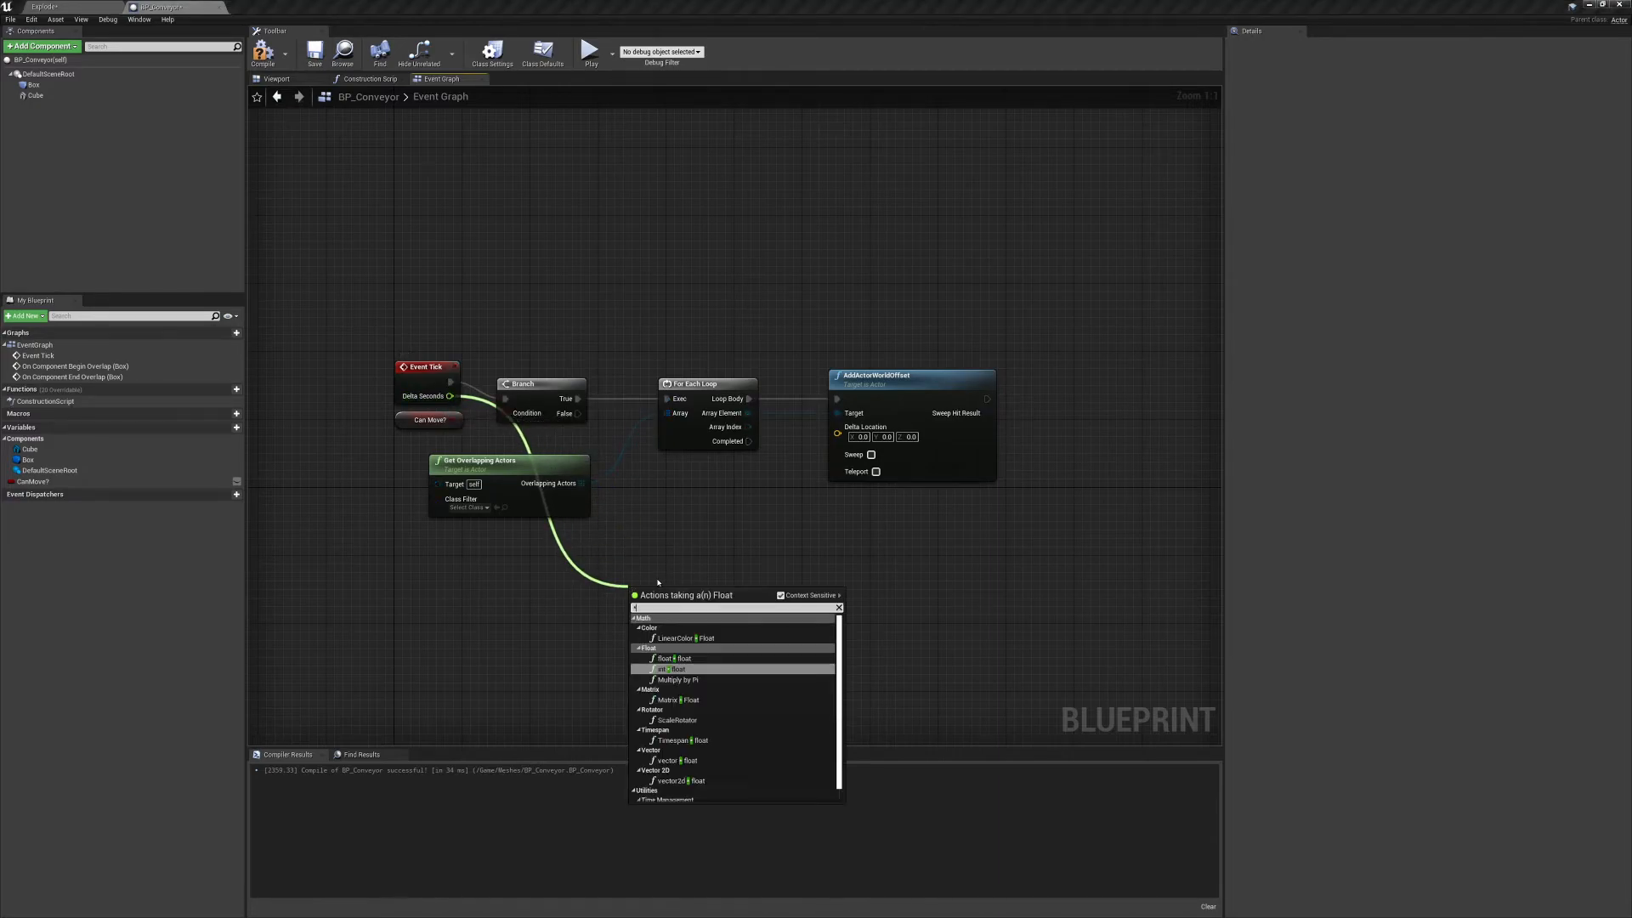
left_click(696, 660)
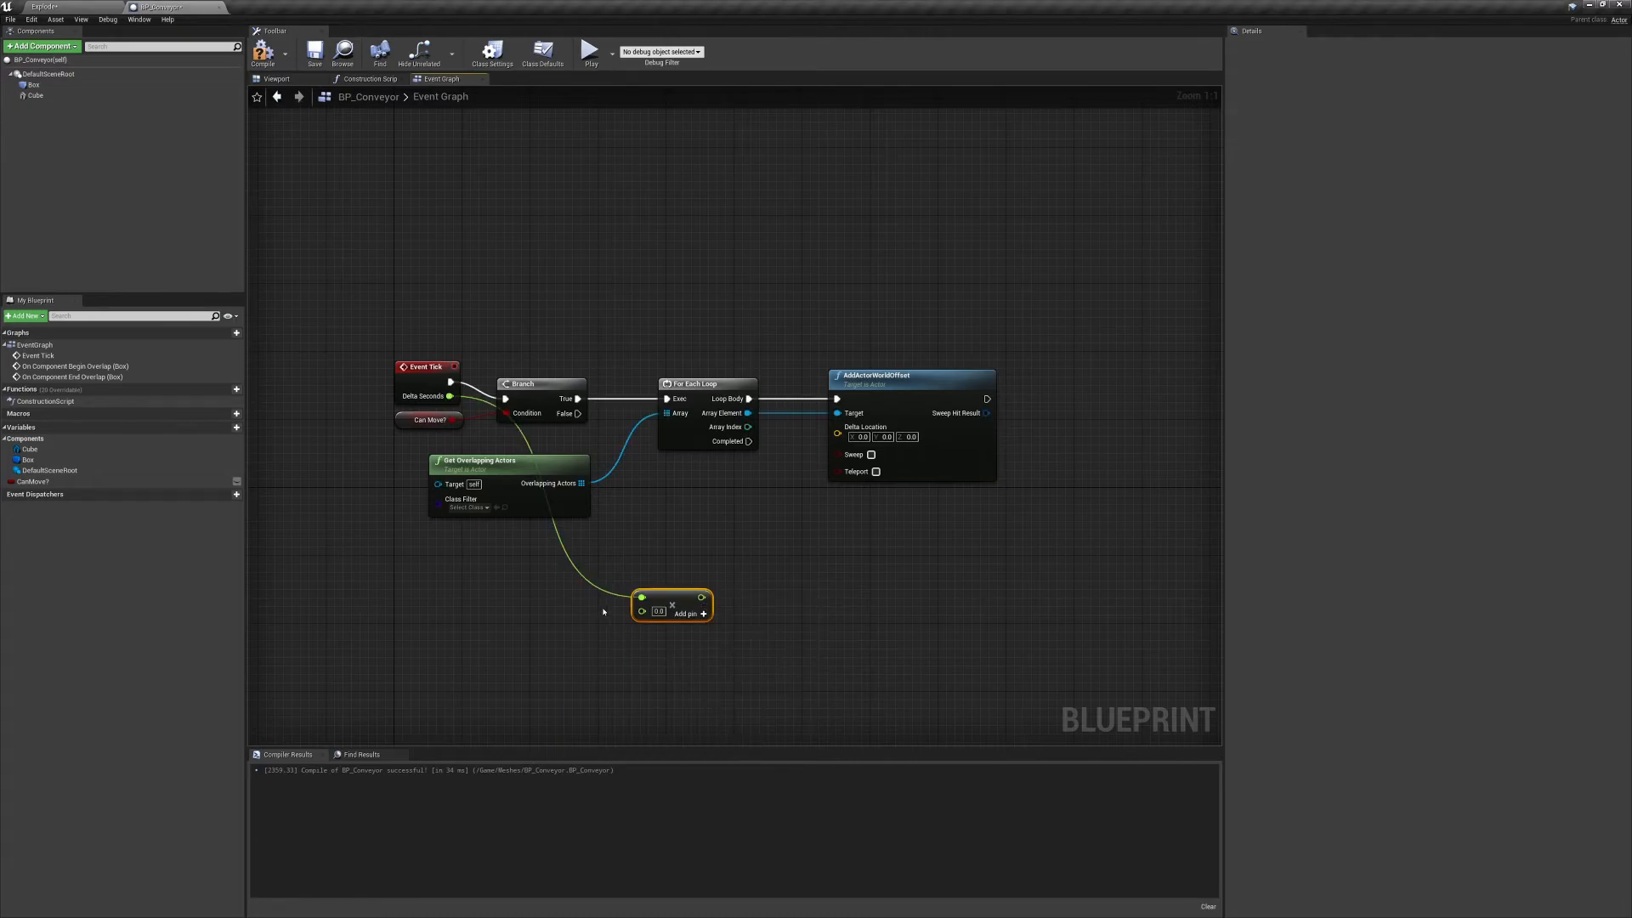
Promote the multiplication's second input to a float variable named Speed, and position its node beside the multiplication.
right_click(642, 612)
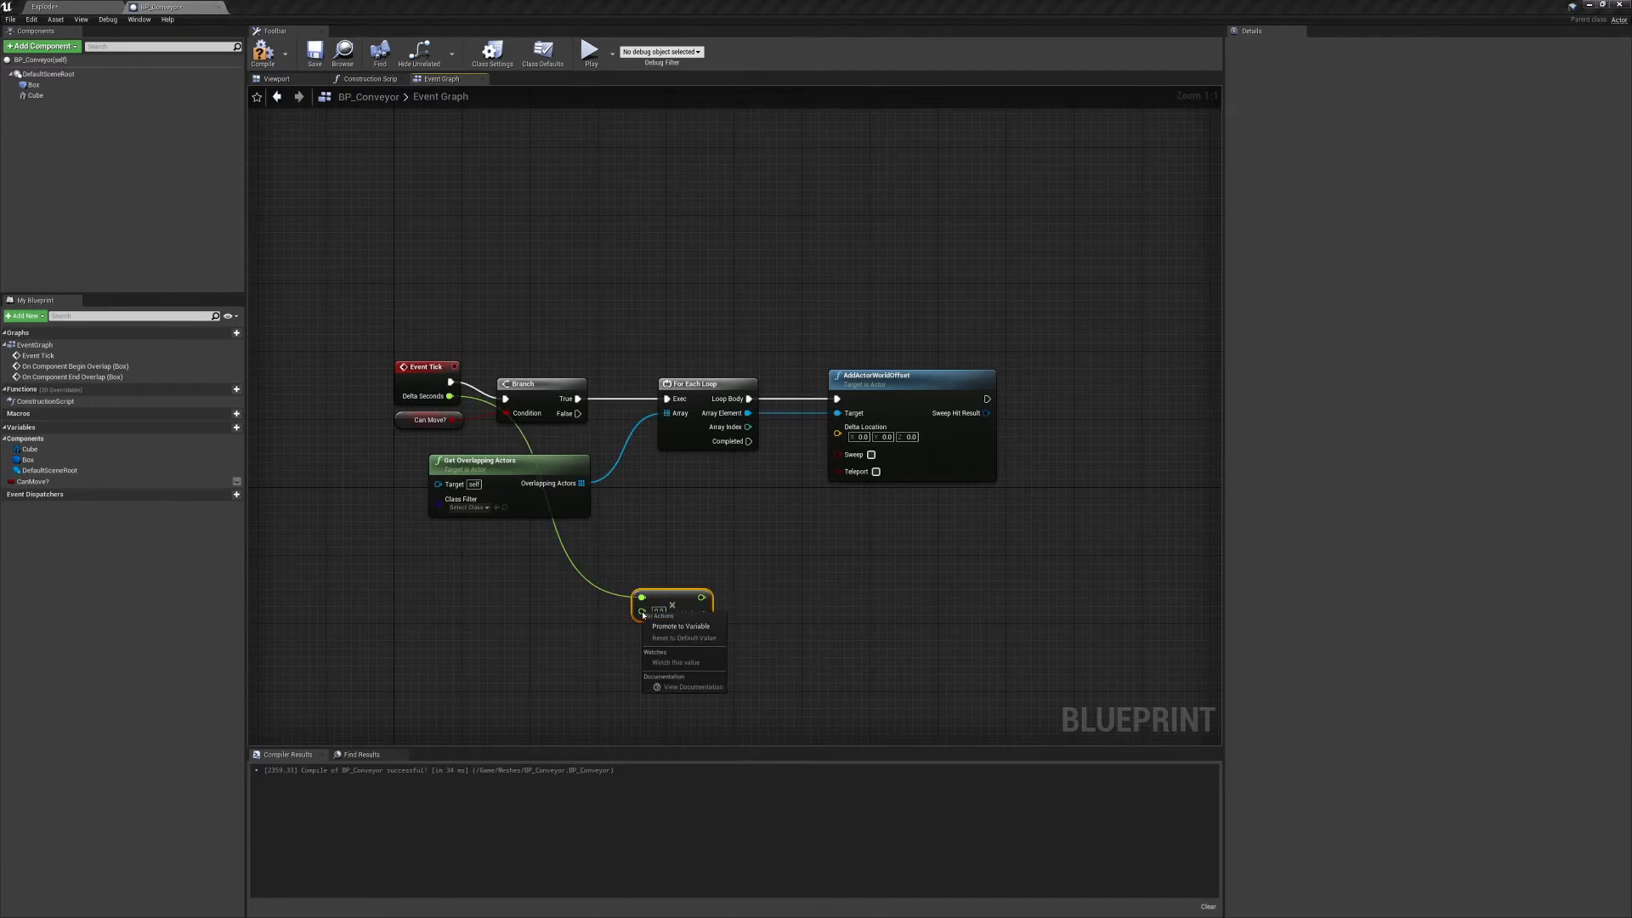
left_click(680, 626)
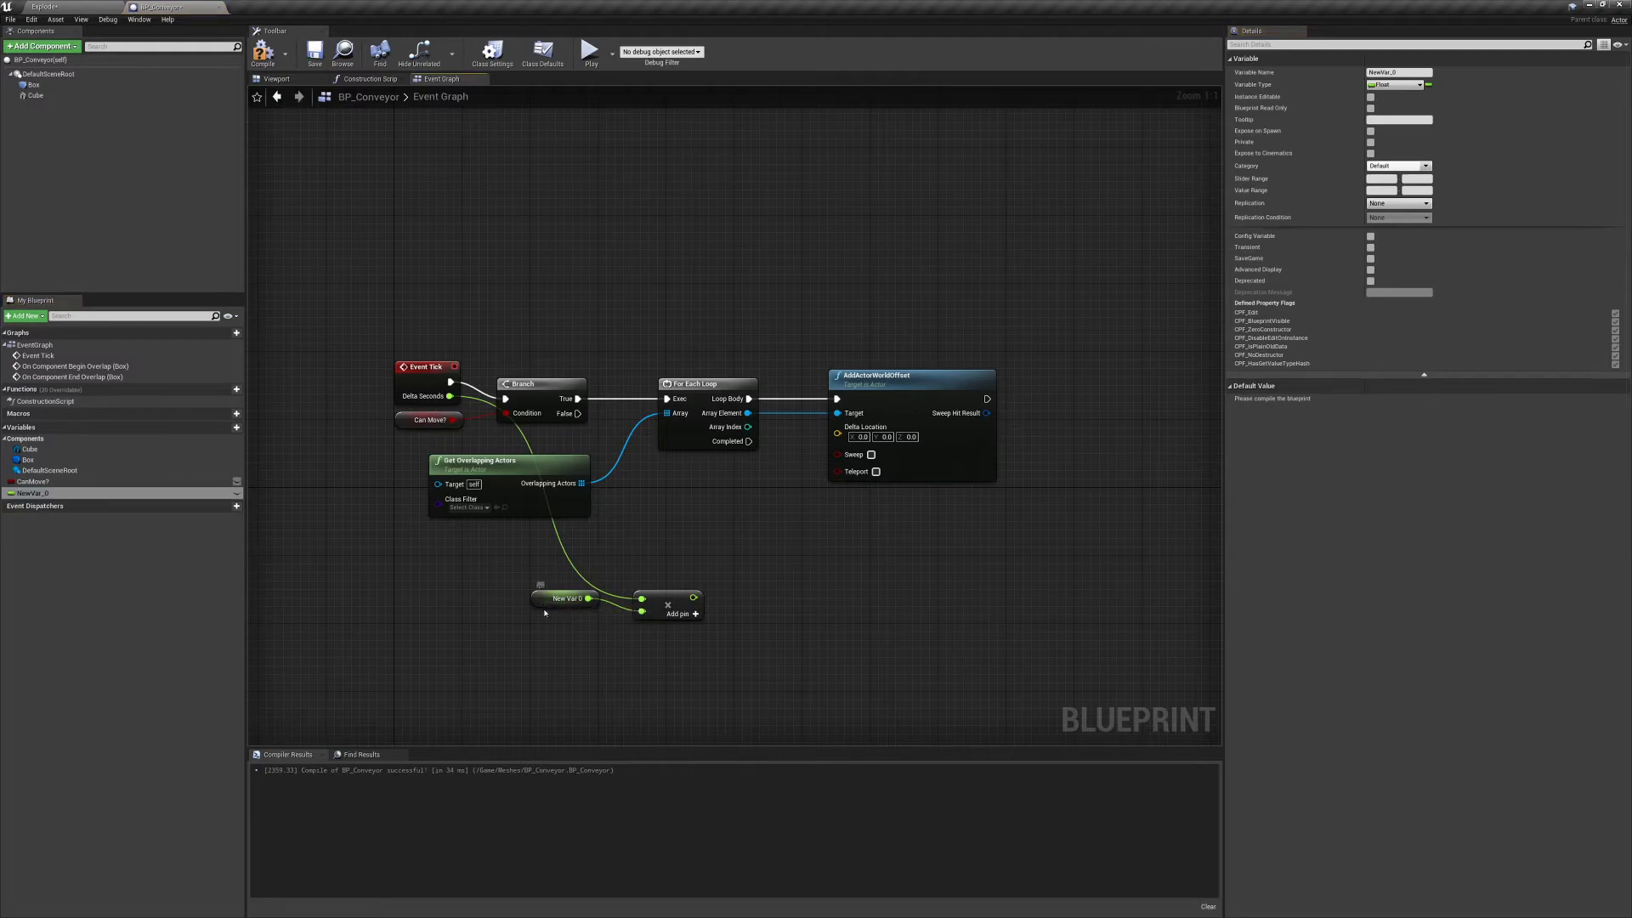
left_click_drag(545, 611, 545, 620)
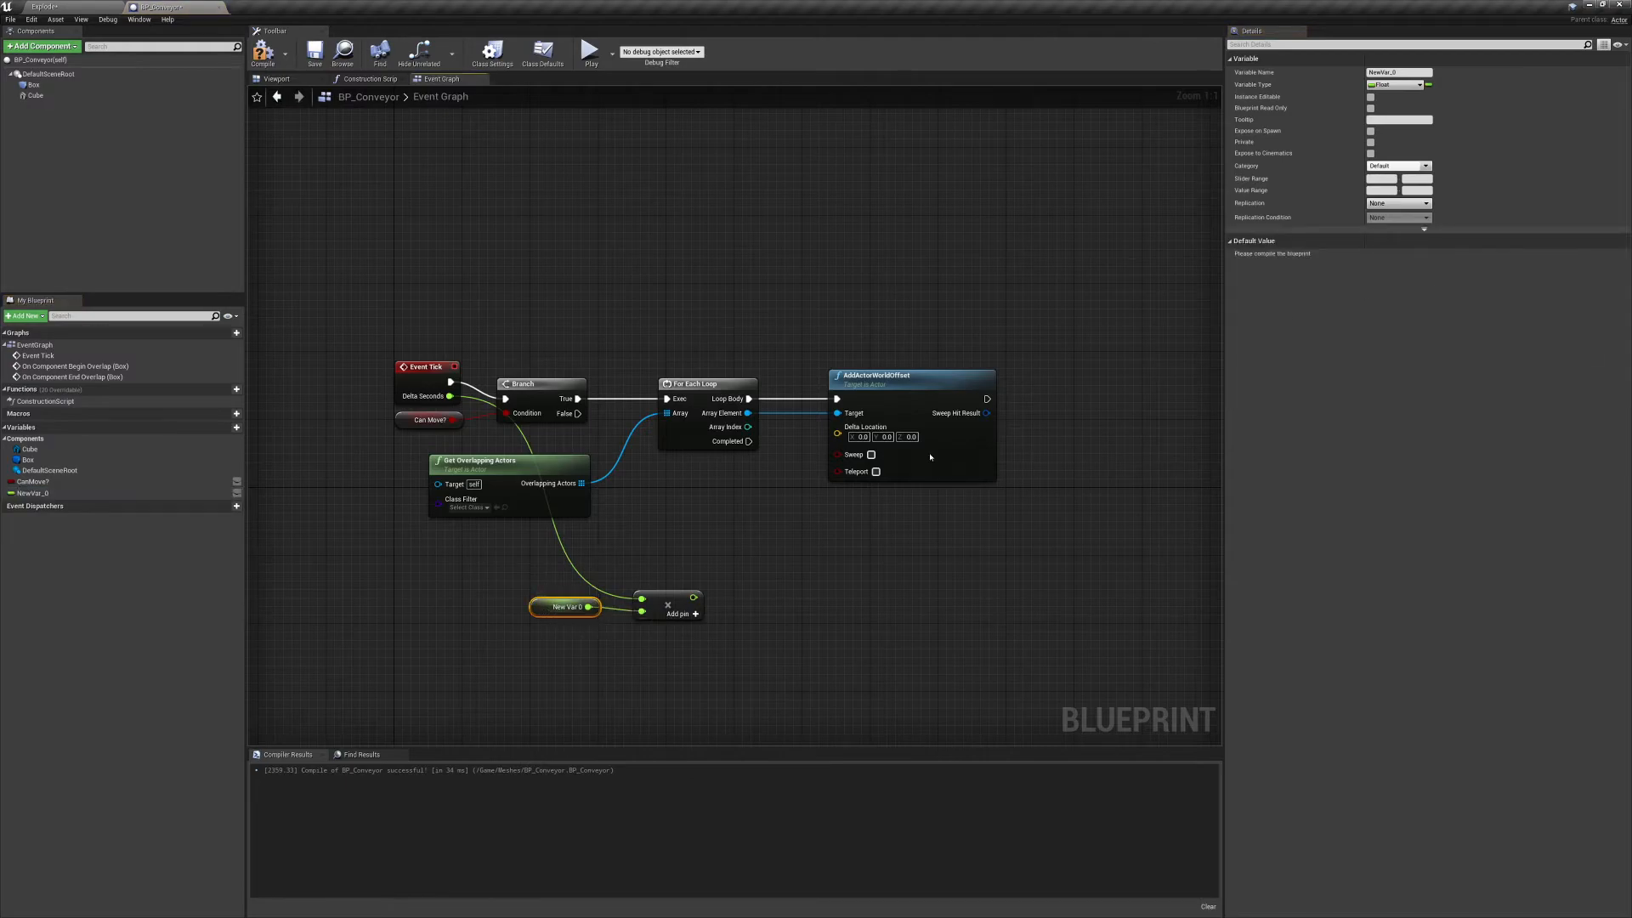
left_click(1402, 72)
type("Speed")
key("Return")
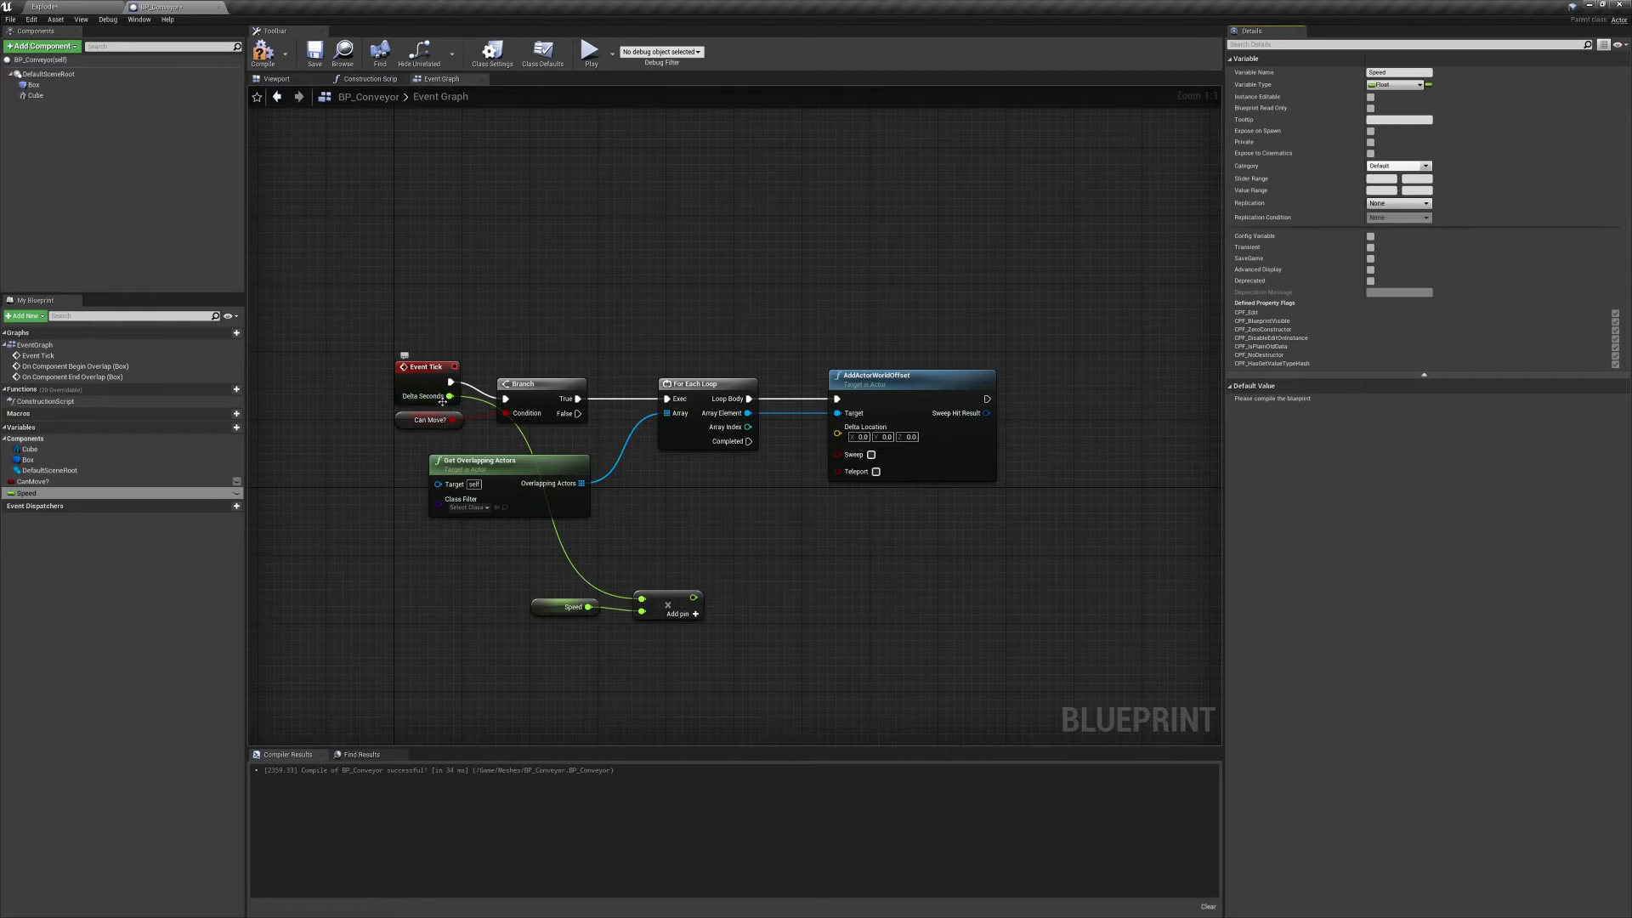
left_click_drag(546, 602, 546, 613)
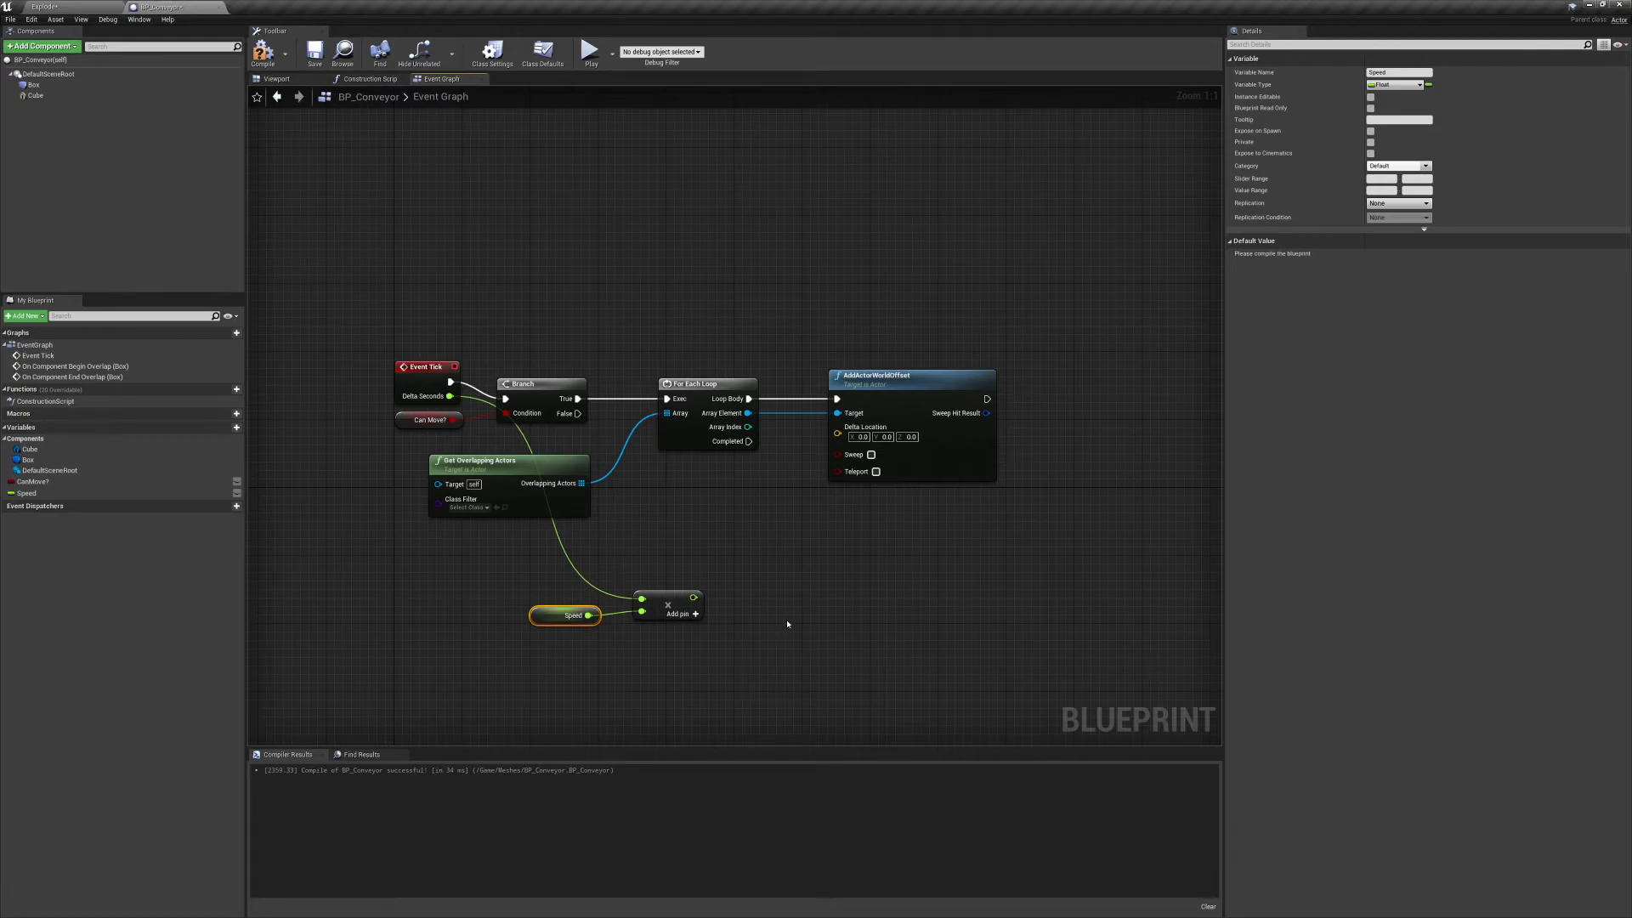
left_click_drag(508, 583, 700, 639)
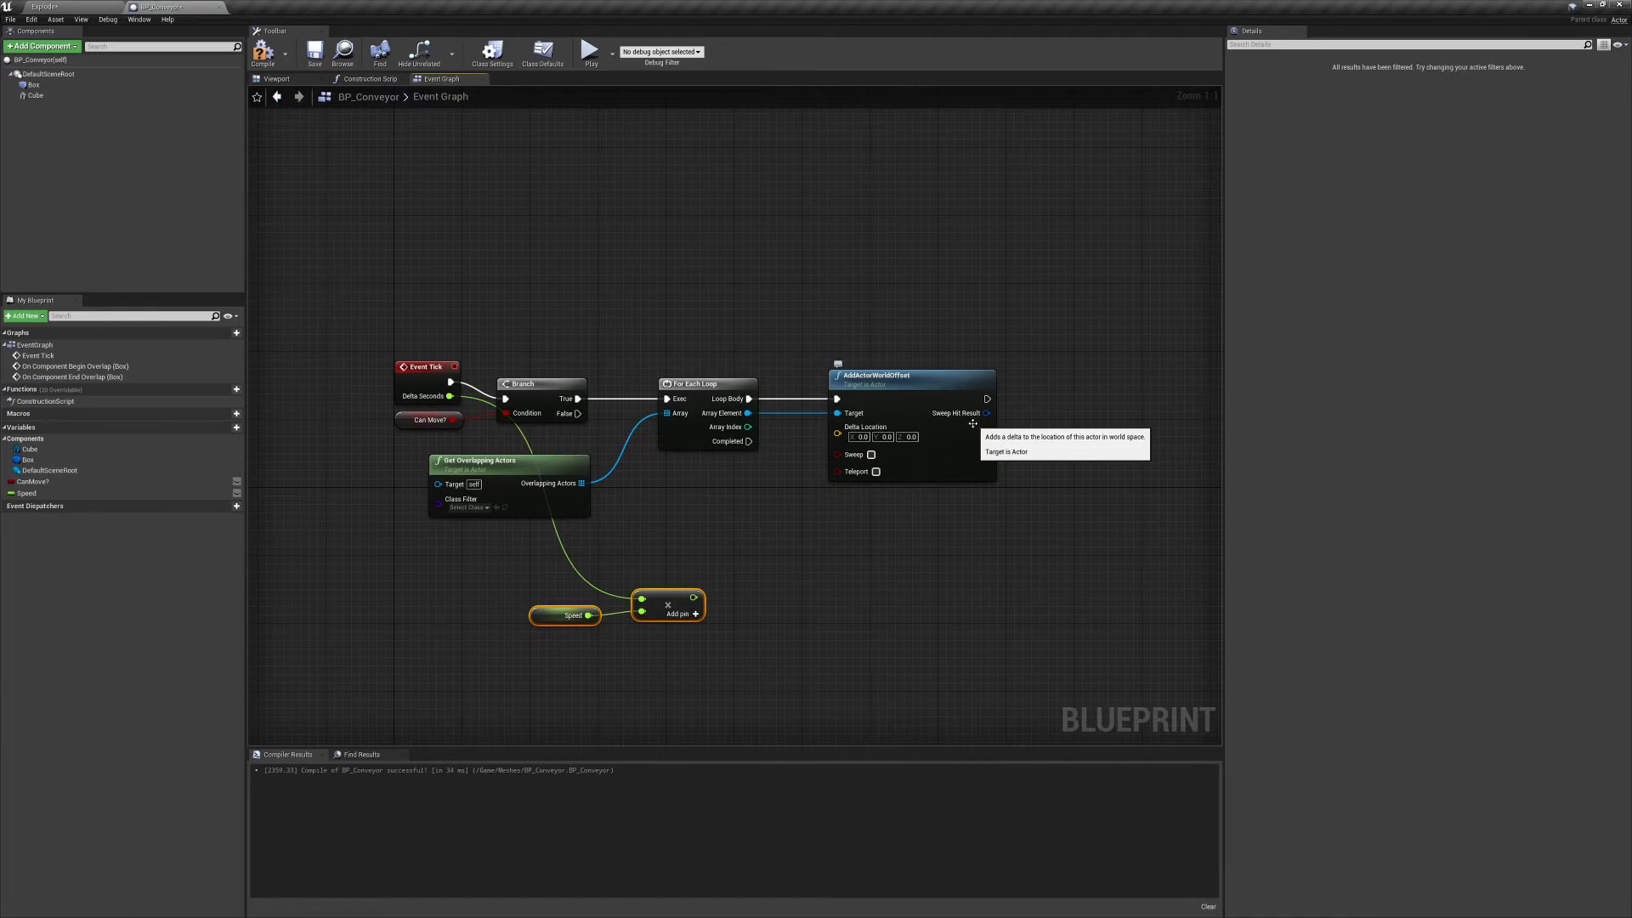
left_click_drag(405, 301, 747, 508)
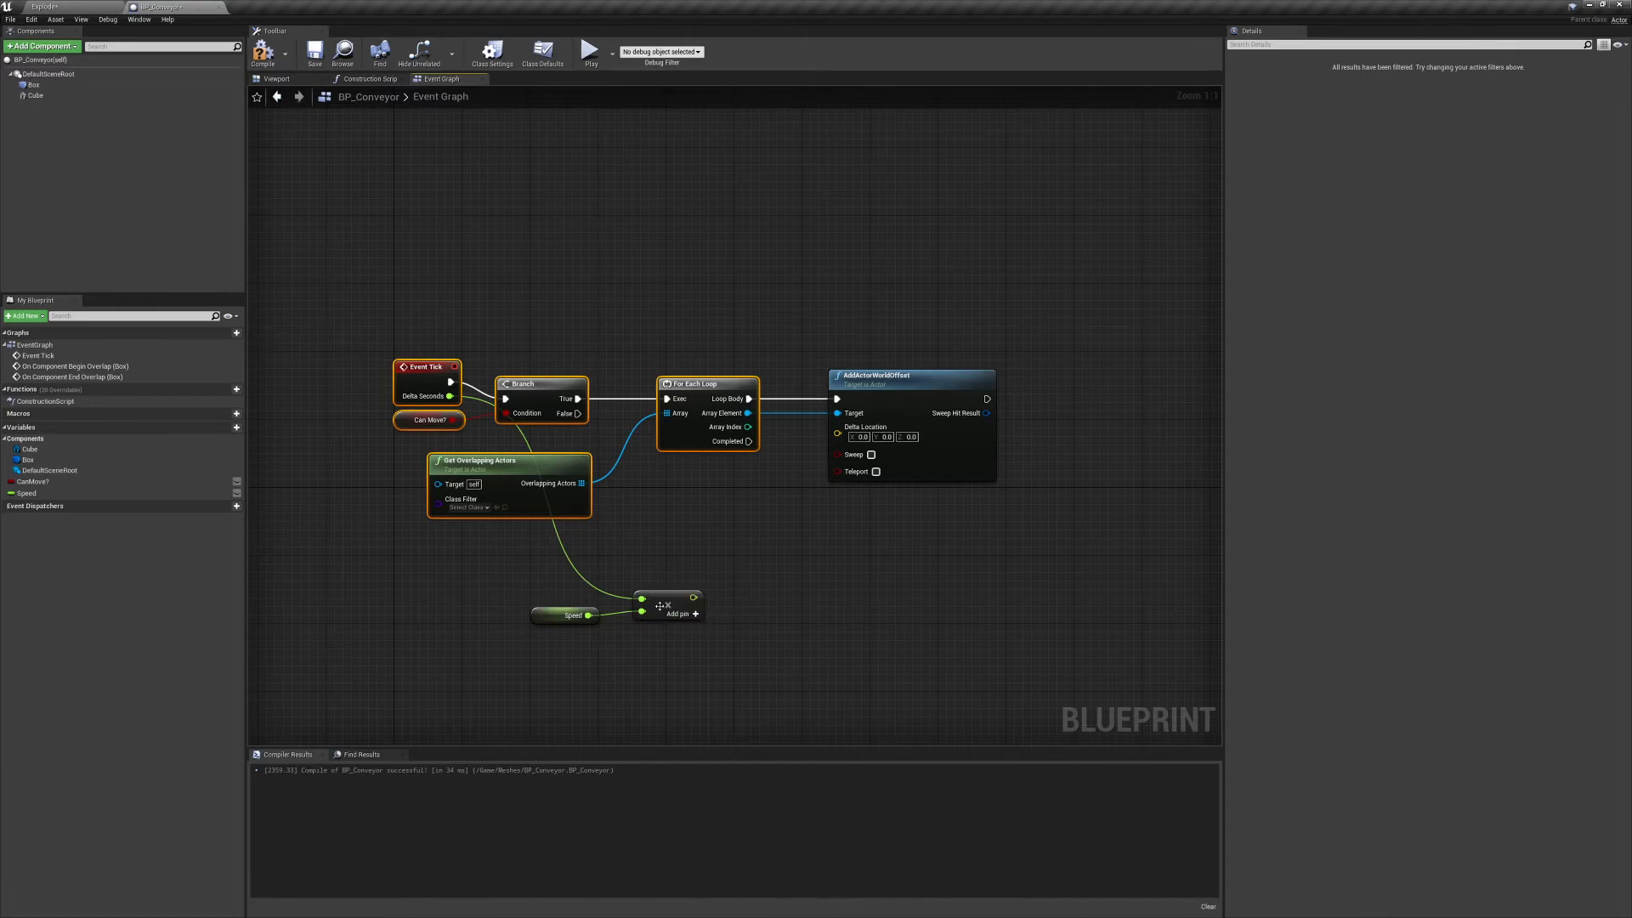
Add a GetActorRotation node targeting self and place it directly below Get Overlapping Actors.
right_click(450, 553)
type("getactor")
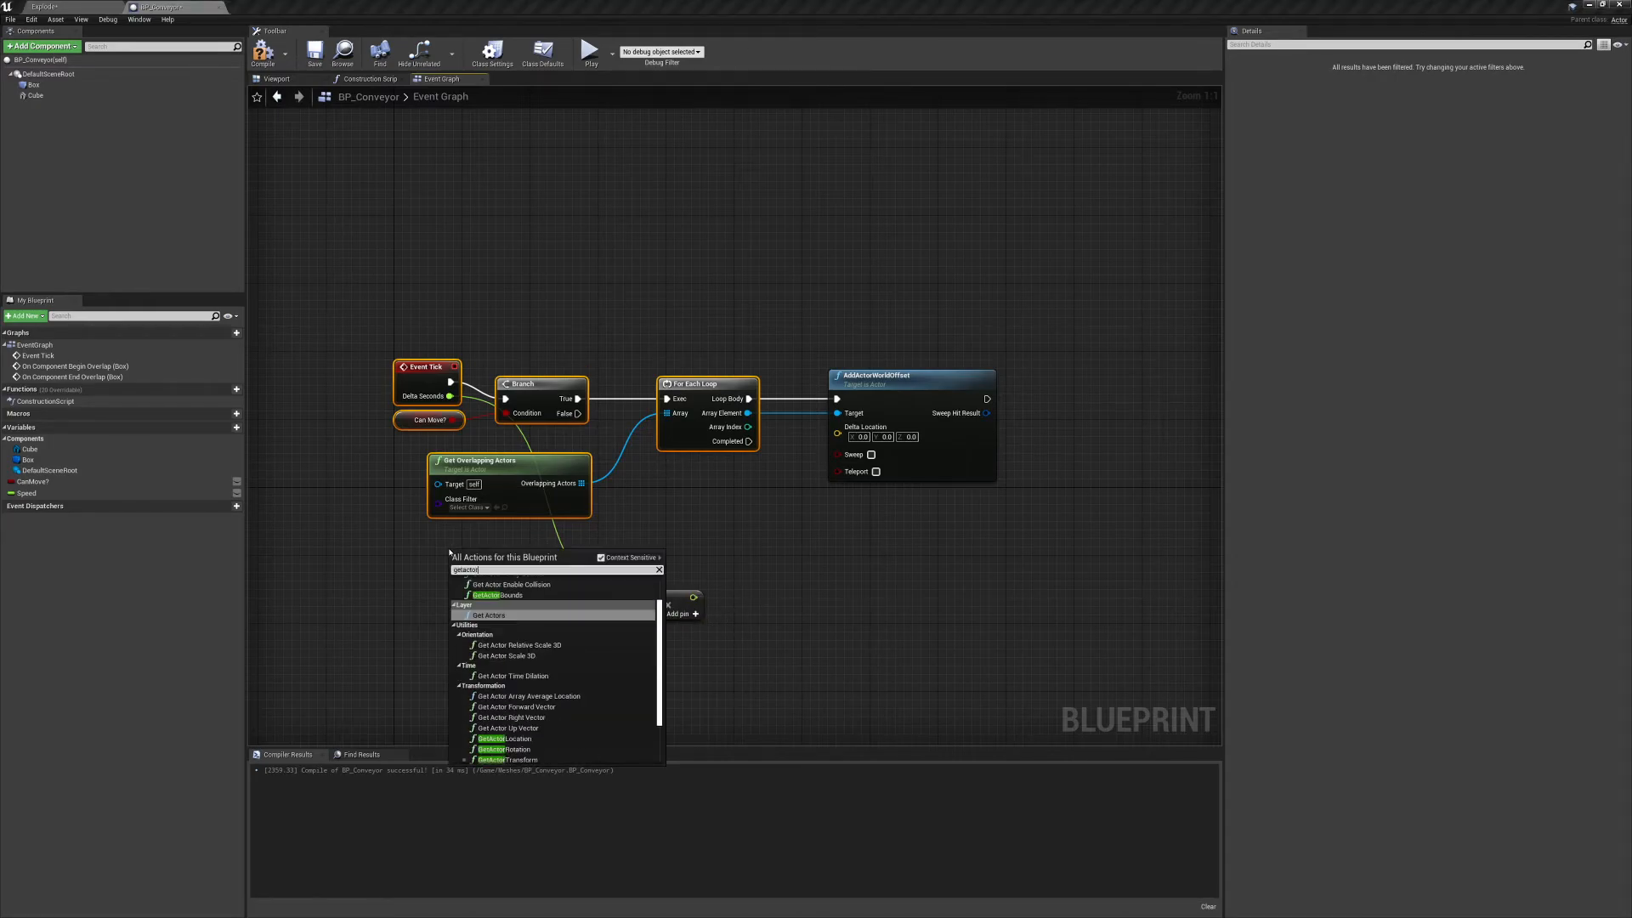
key("Down")
key("Down")
key("Down")
key("Down")
key("Down")
key("Down")
key("Down")
key("Down")
key("Down")
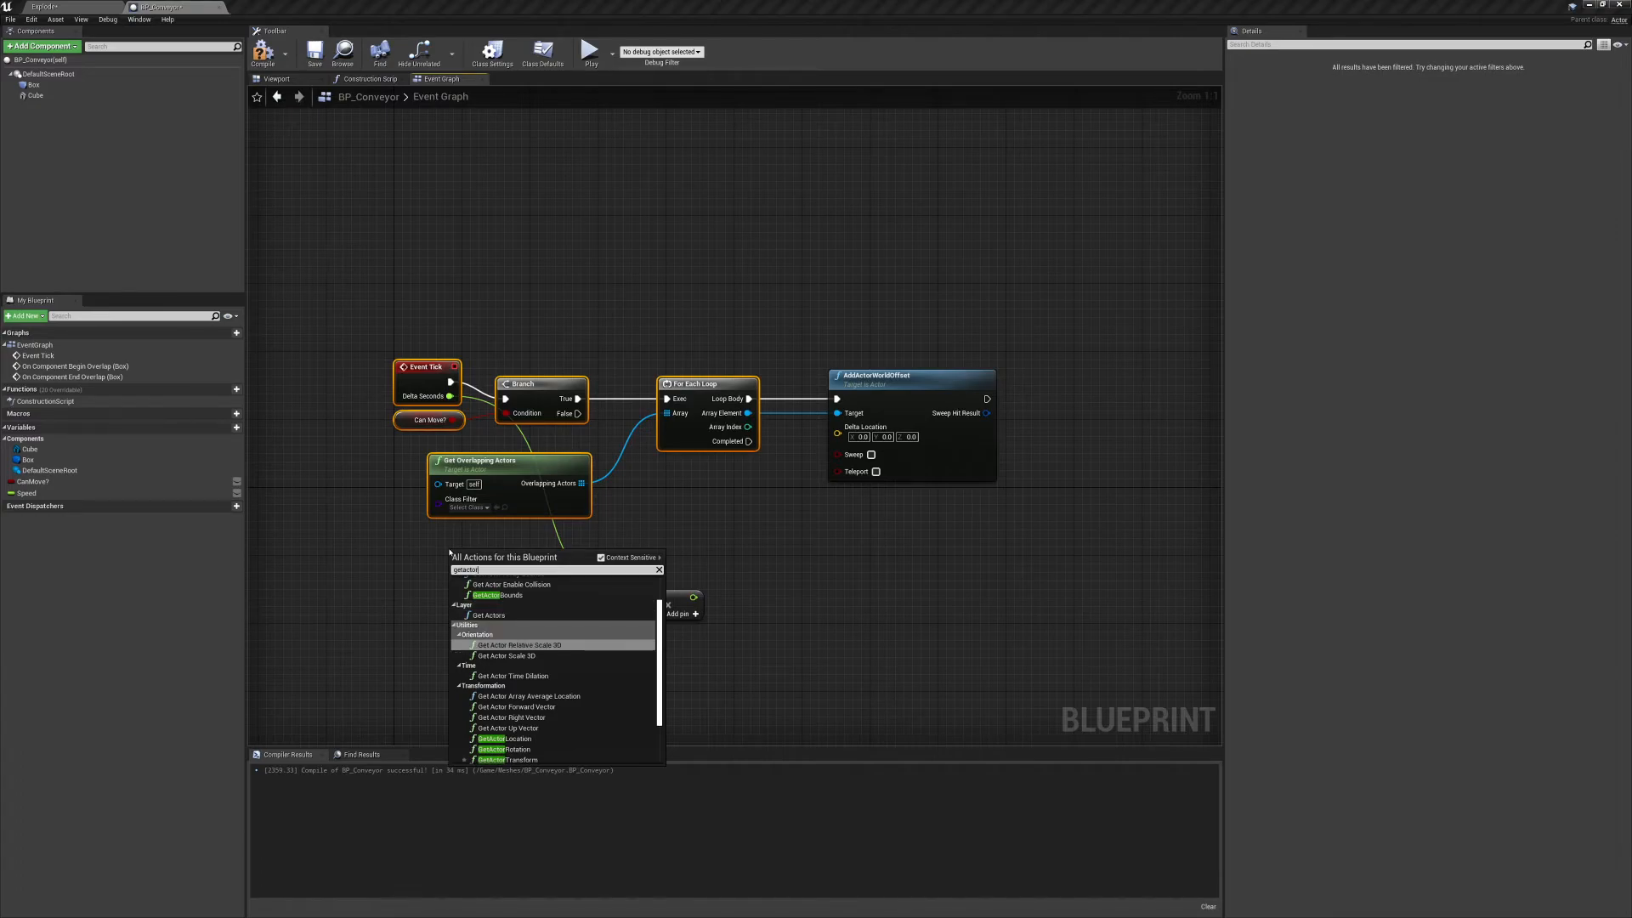
key("Return")
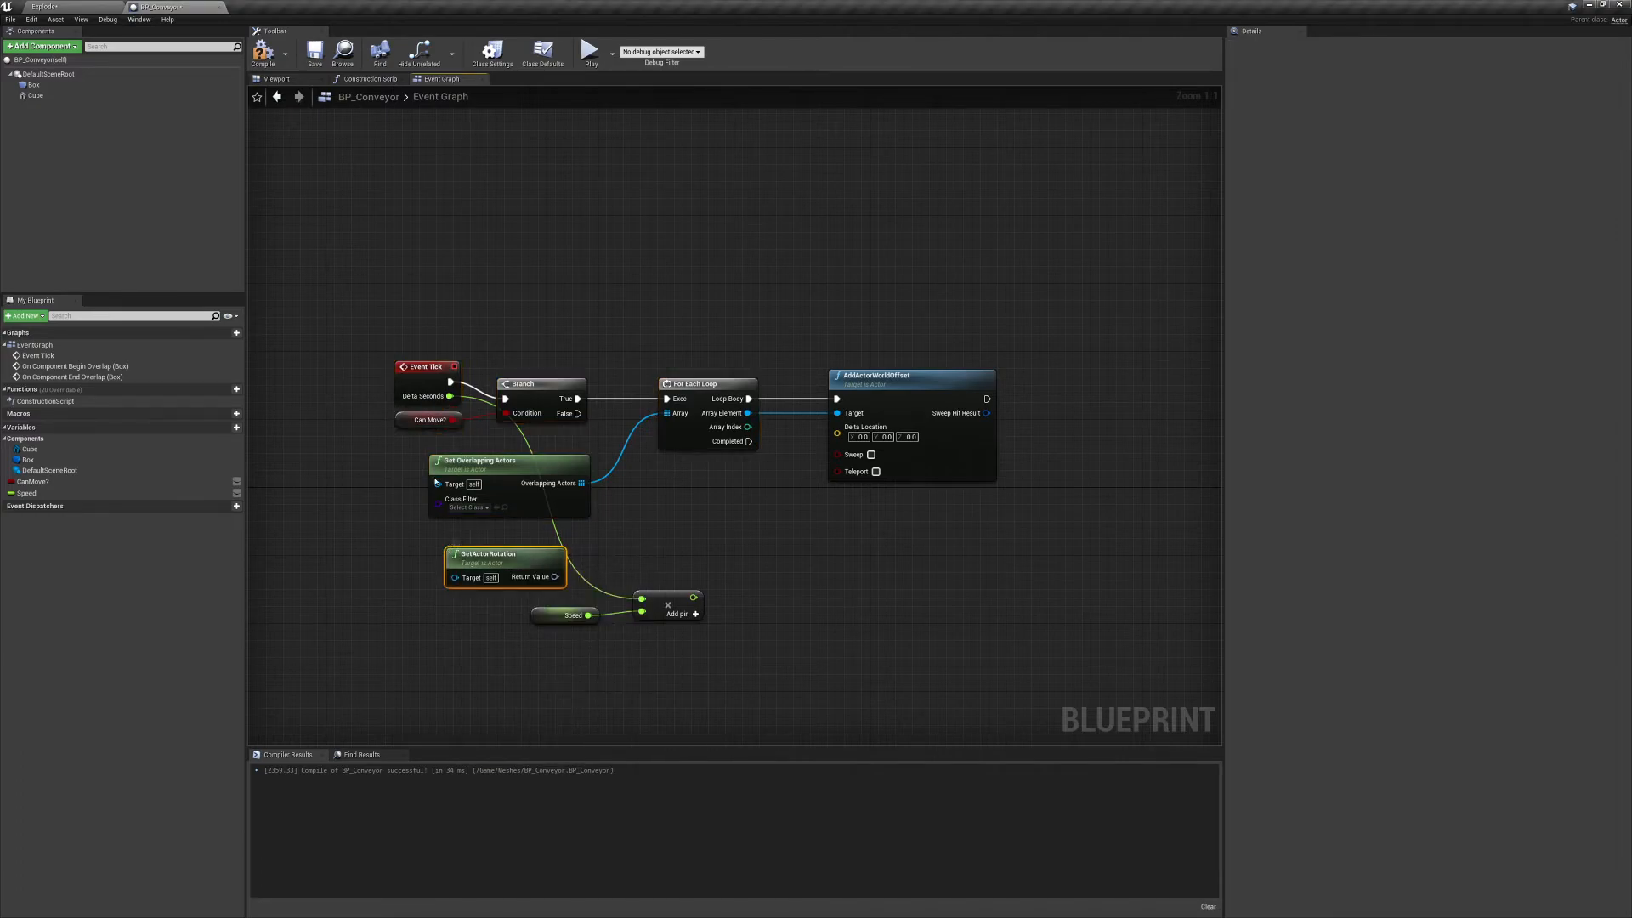
left_click_drag(448, 550, 459, 533)
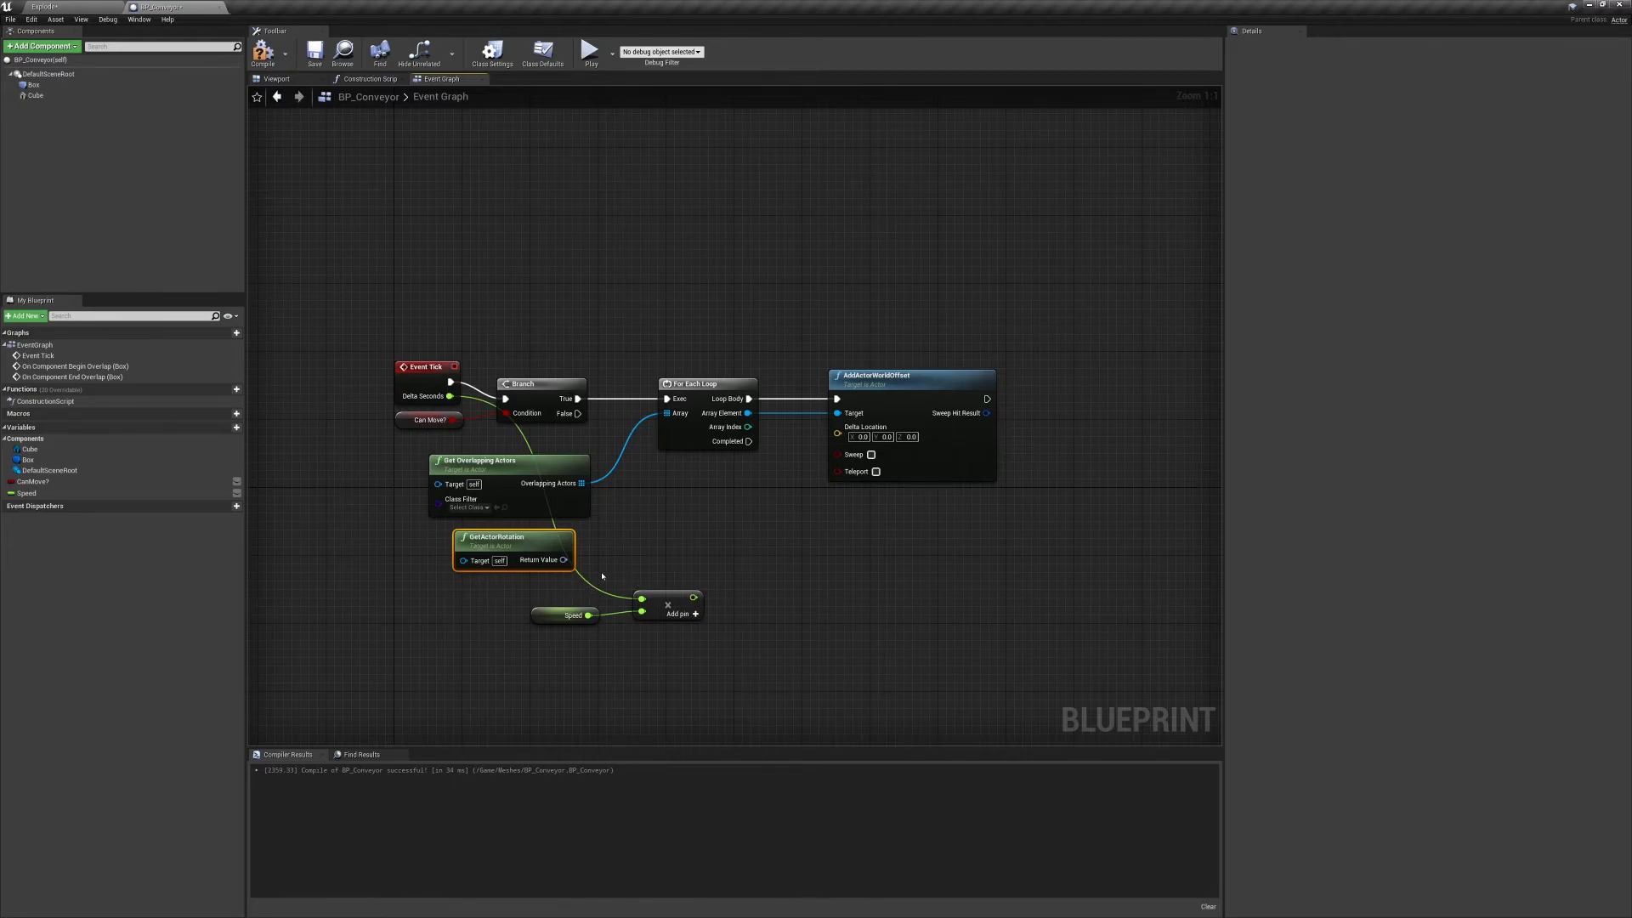
Add a Get Forward Vector node fed by GetActorRotation's Return Value and place it directly beside that node.
left_click_drag(564, 560, 635, 563)
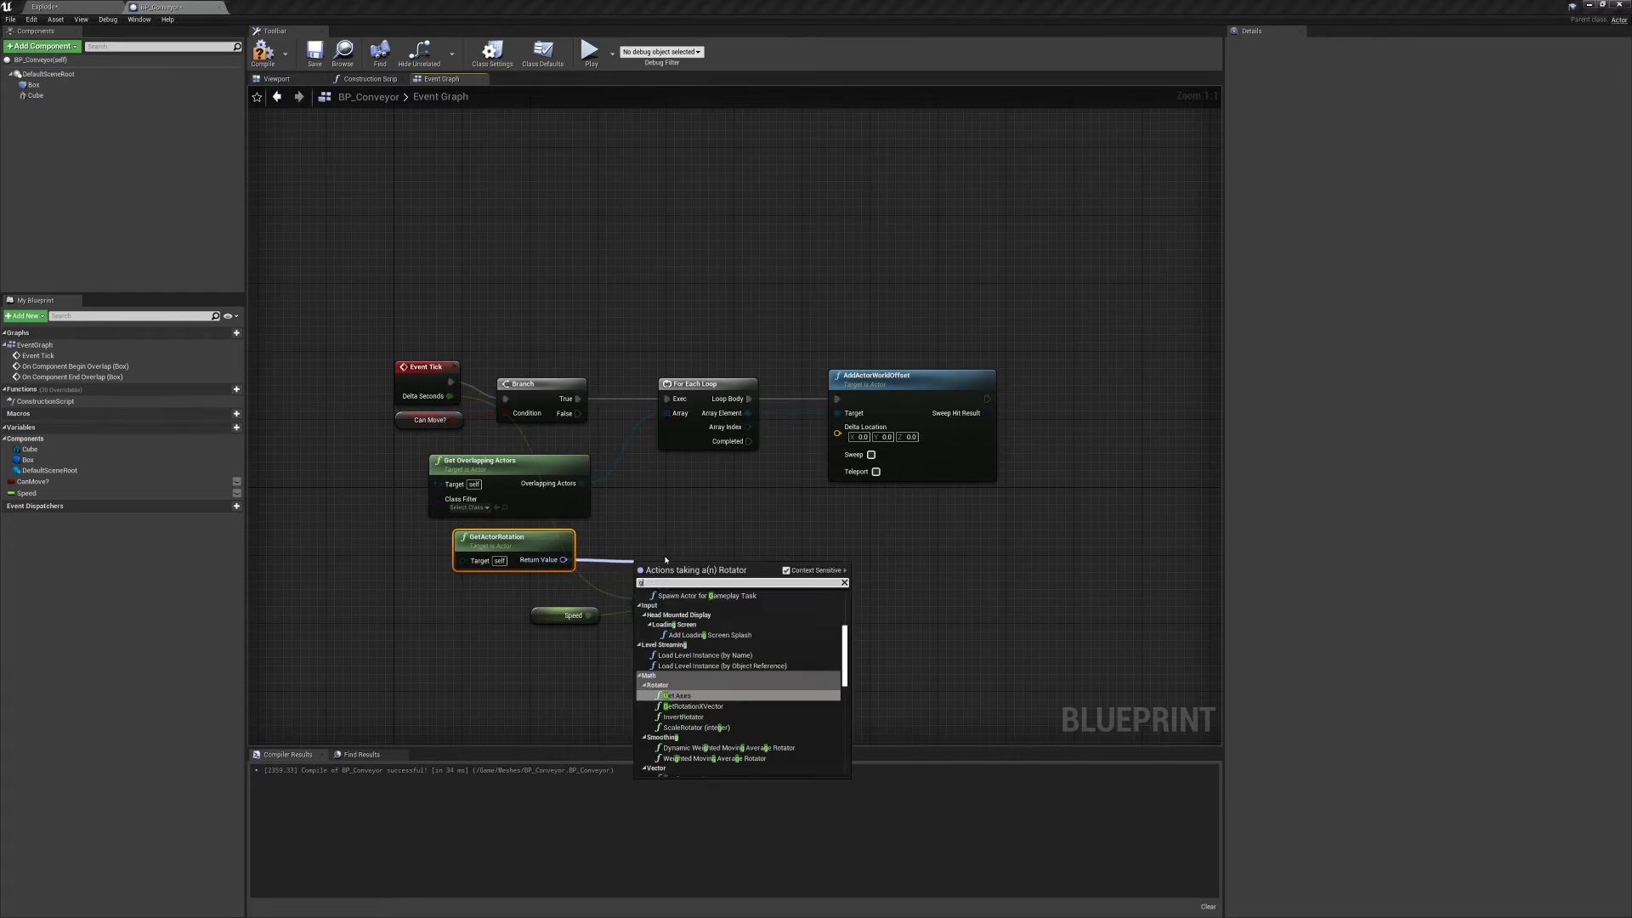
type("getfor")
key("Return")
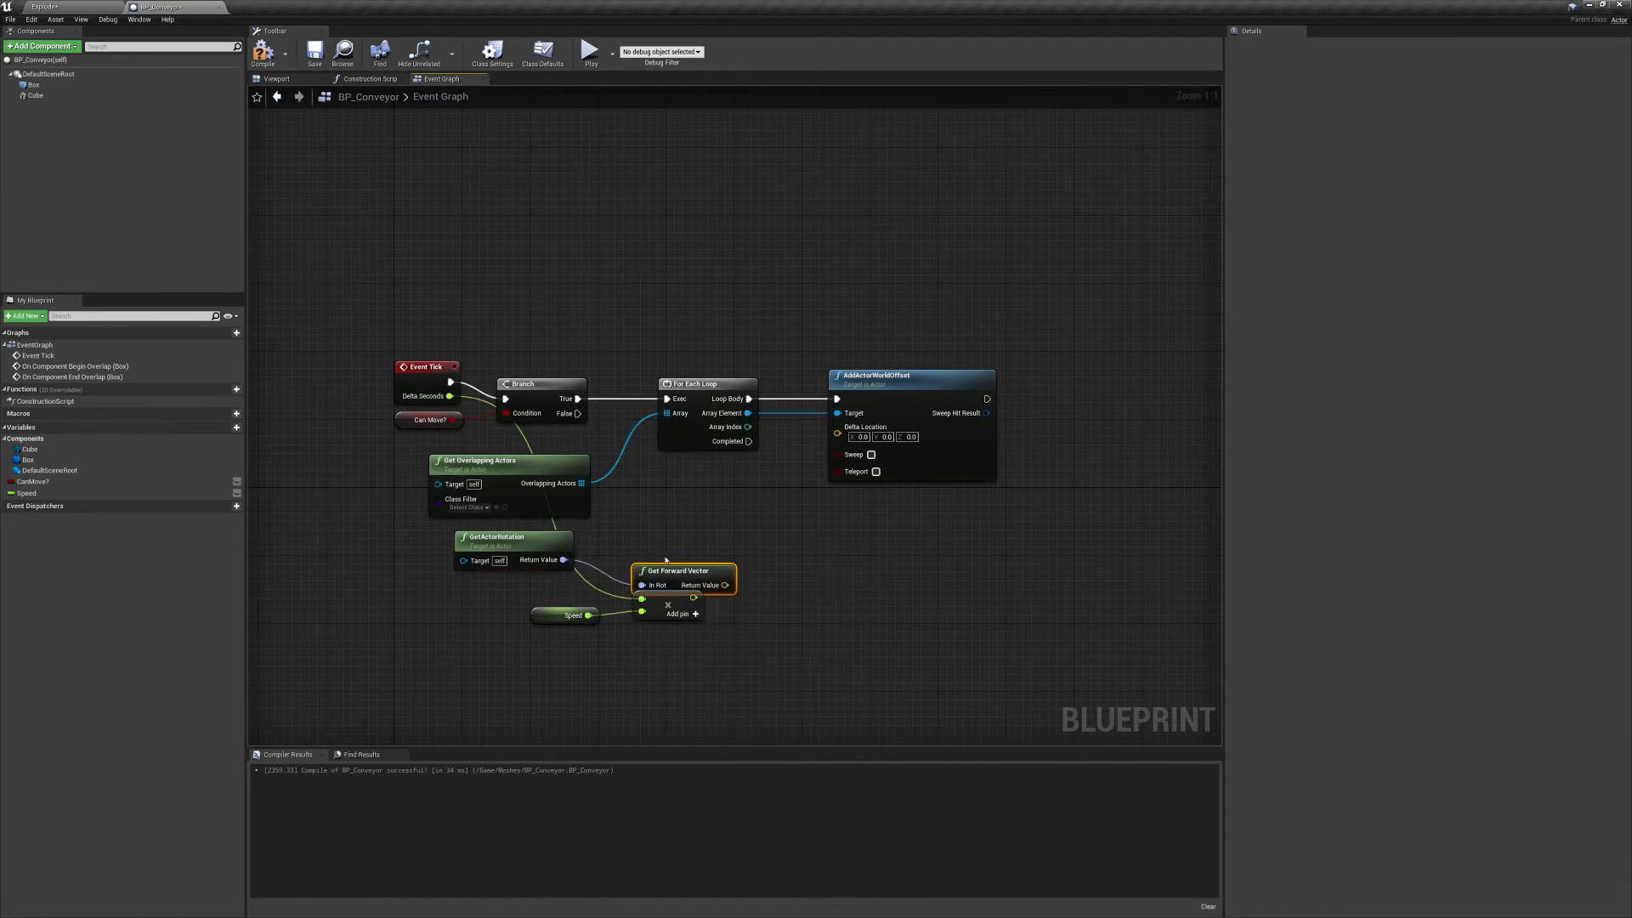
left_click_drag(664, 577, 646, 553)
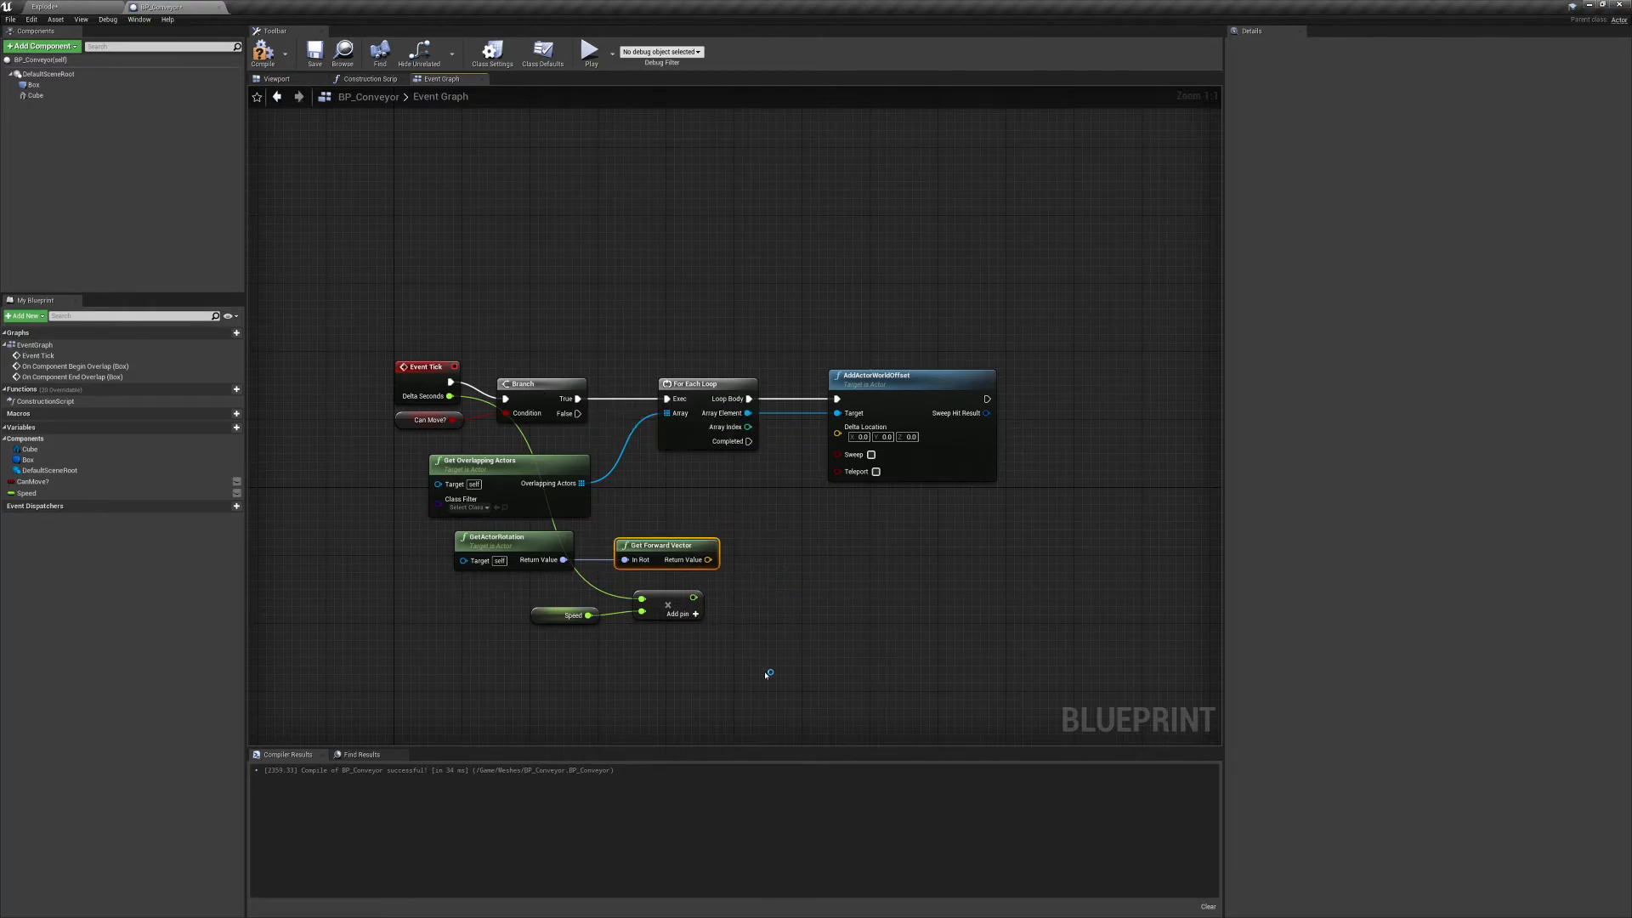
Multiply the forward vector by the Speed product using a vector * float node, feeding AddActorWorldOffset's Delta Location.
left_click_drag(694, 598, 794, 581)
type("+")
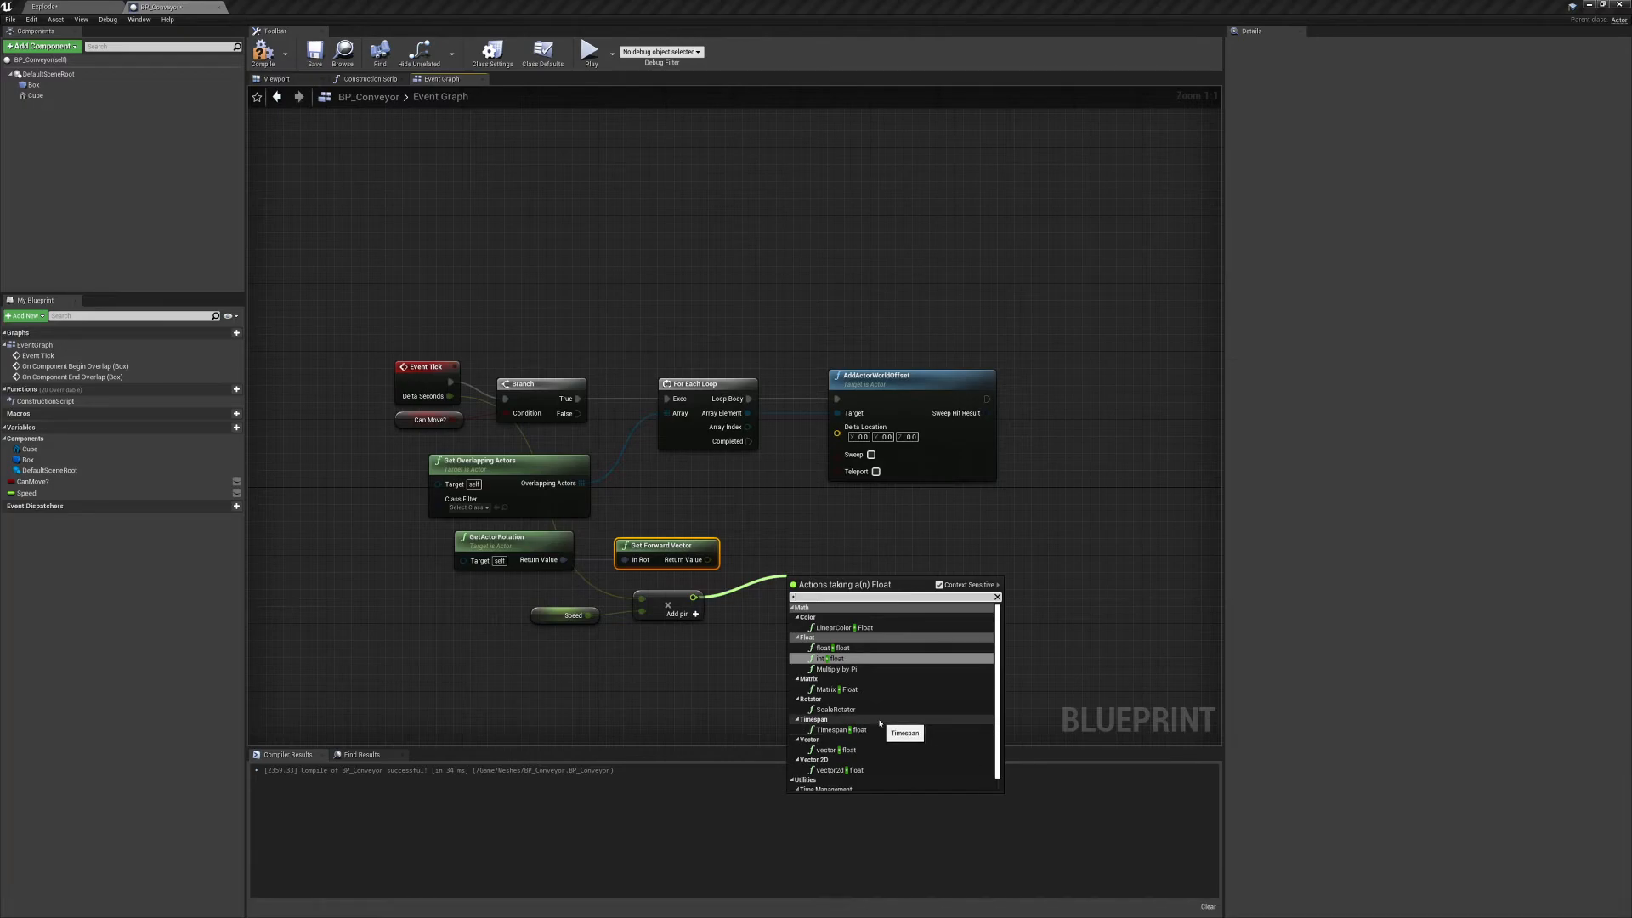
left_click(828, 749)
left_click_drag(795, 583, 838, 433)
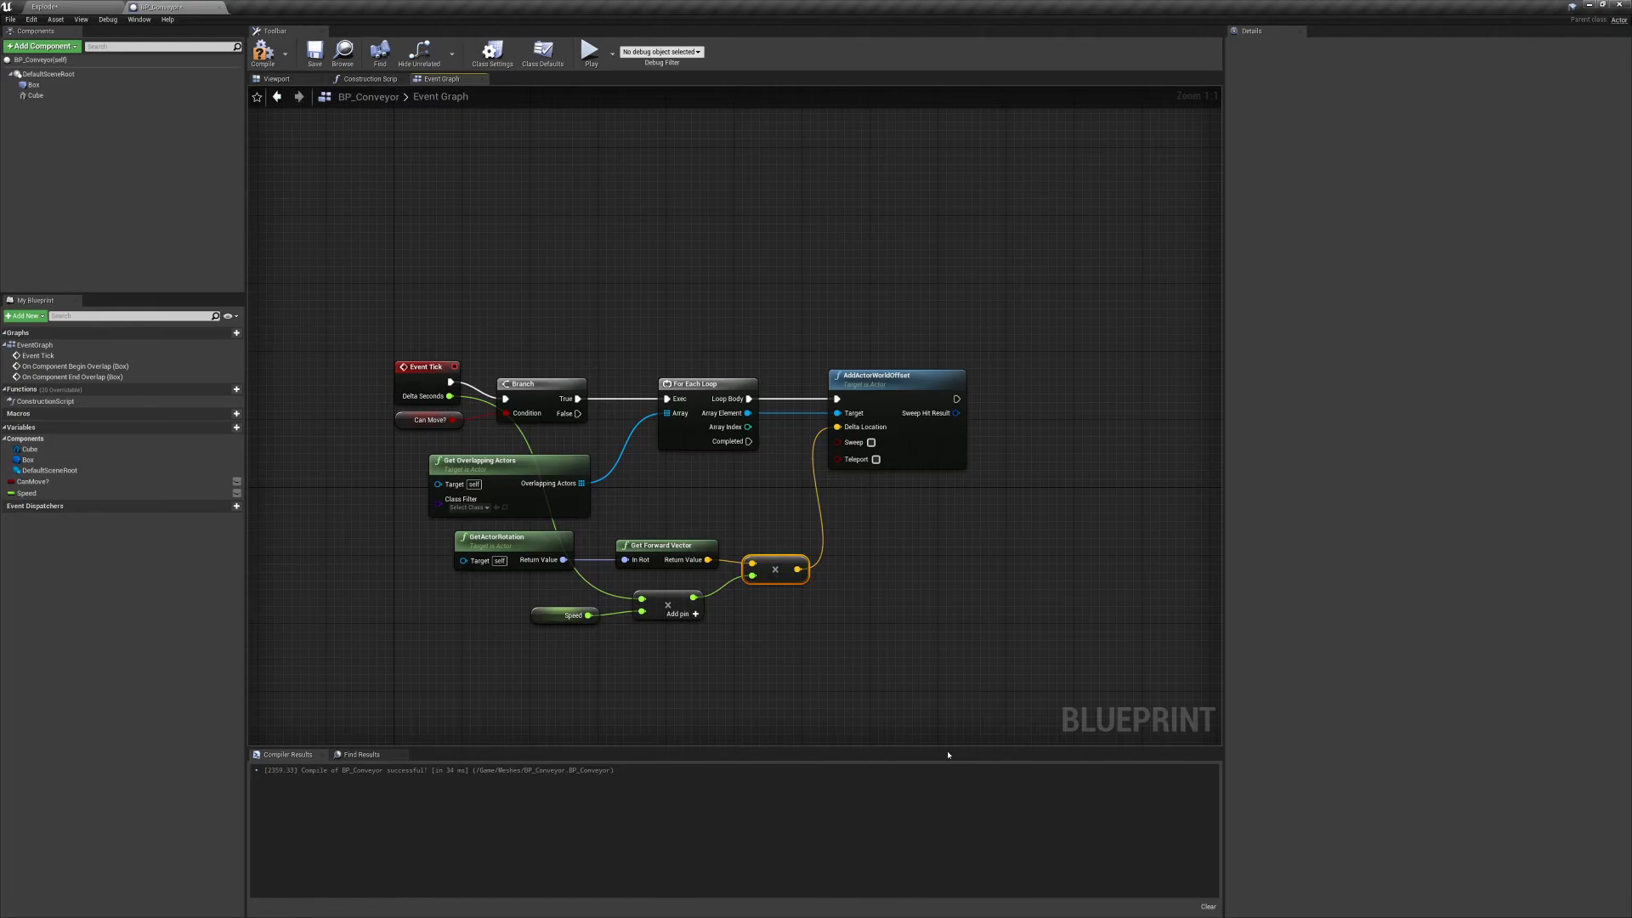
Move both Box overlap event chains up closer beneath the Event Tick chain and compile the Blueprint.
left_click_drag(319, 251, 940, 677)
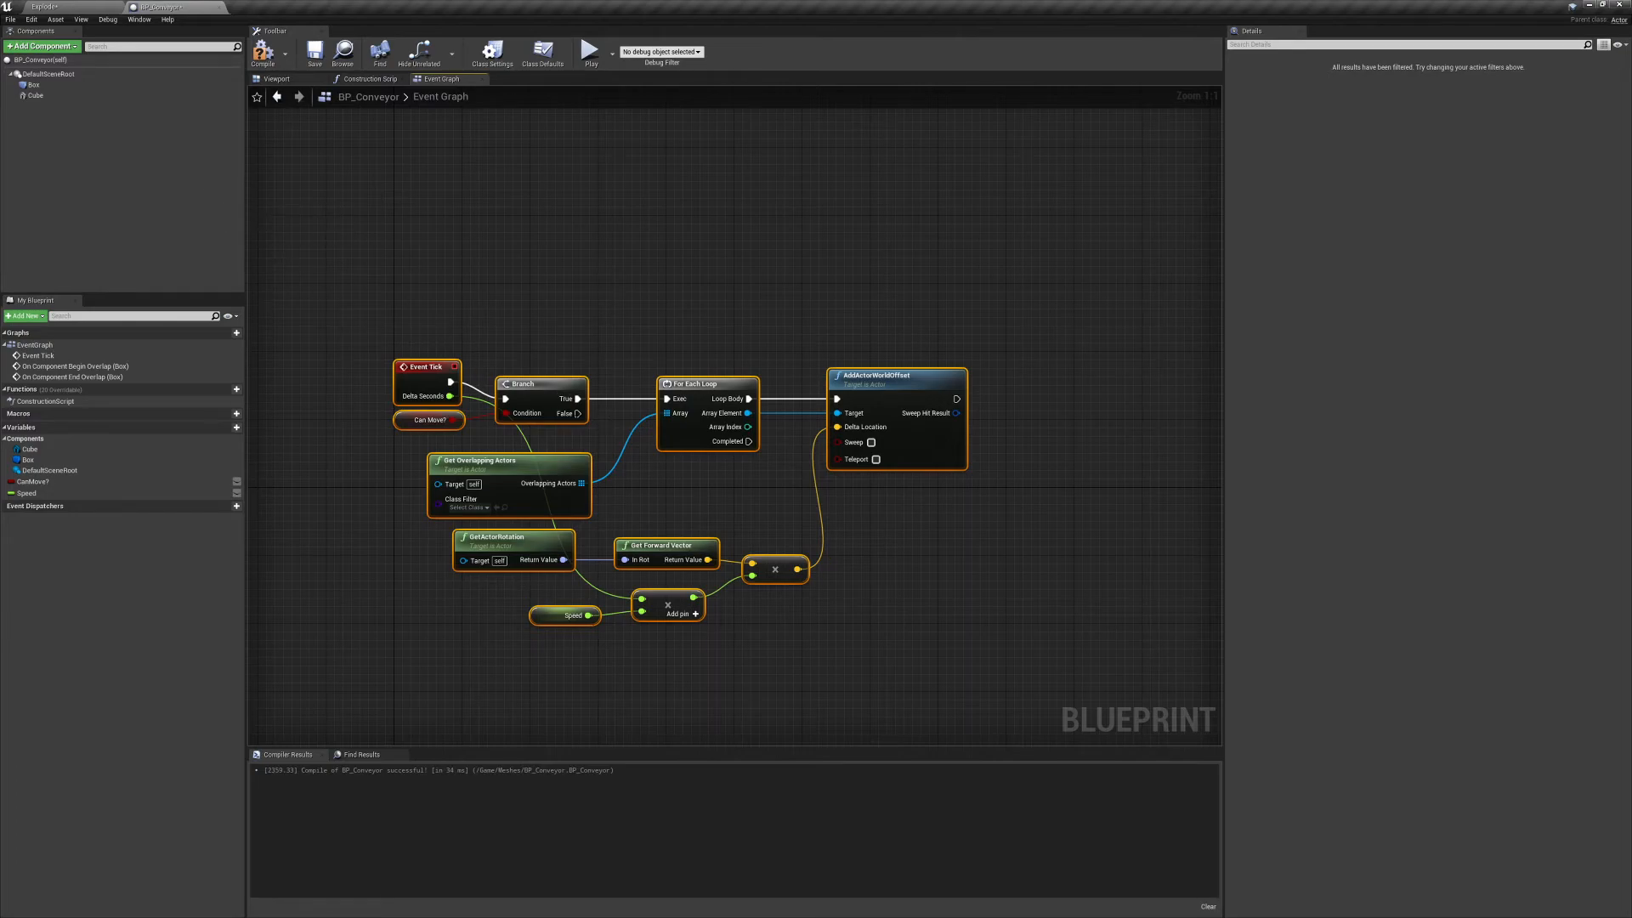
right_click_drag(481, 523, 527, 289)
scroll(530, 276, "down", 2)
left_click_drag(467, 510, 685, 662)
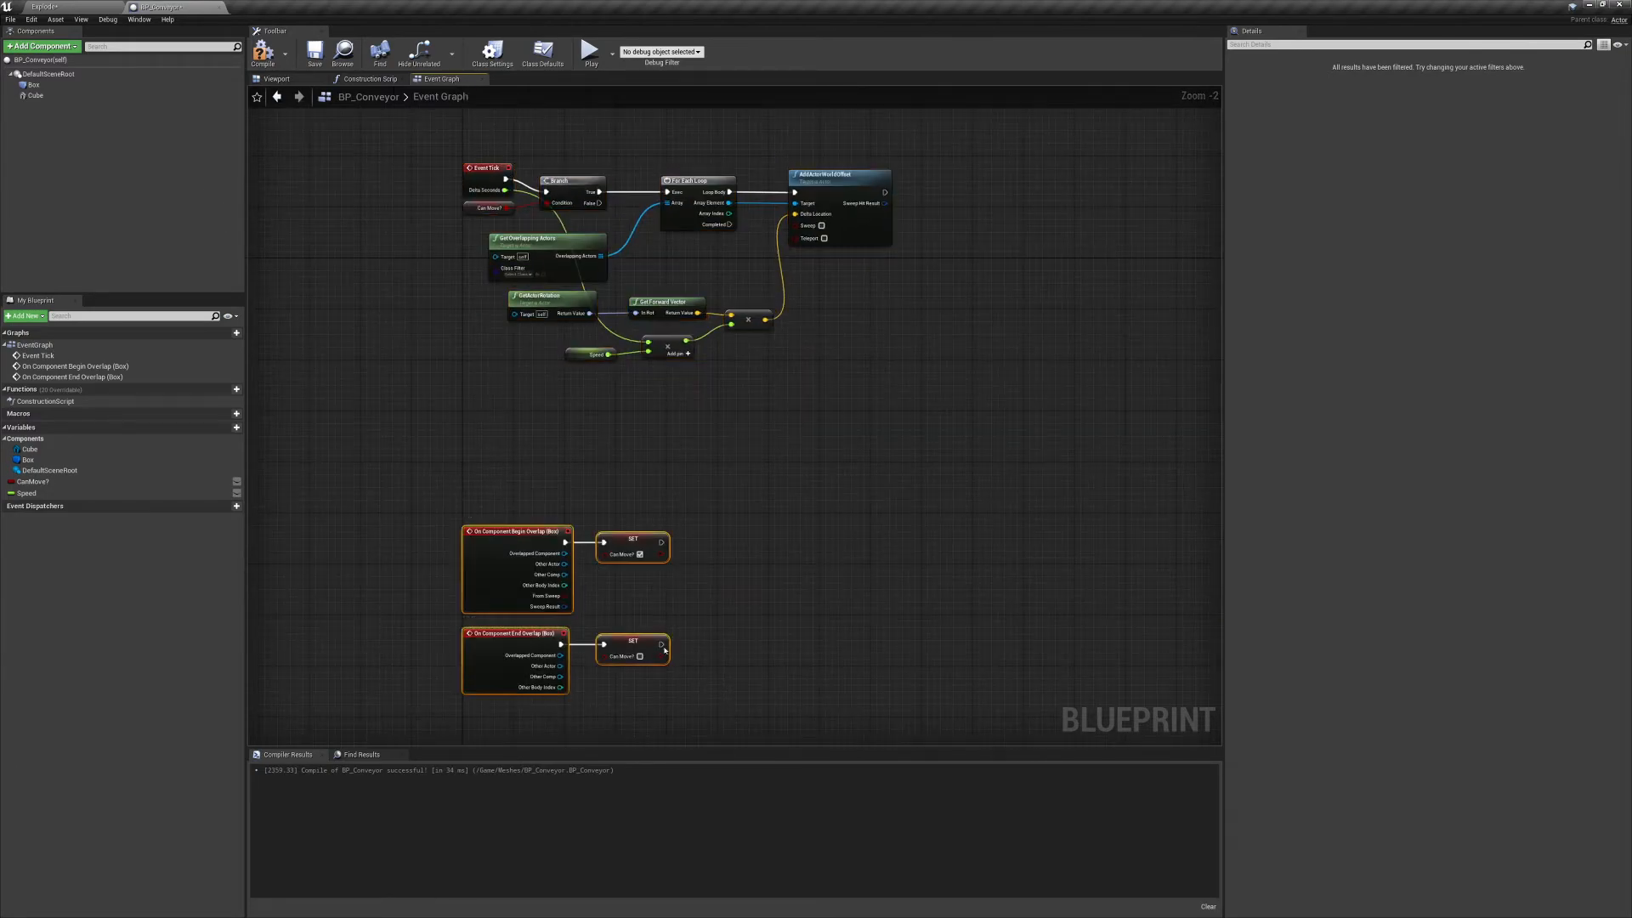
left_click_drag(525, 530, 525, 510)
right_click_drag(525, 510, 541, 552)
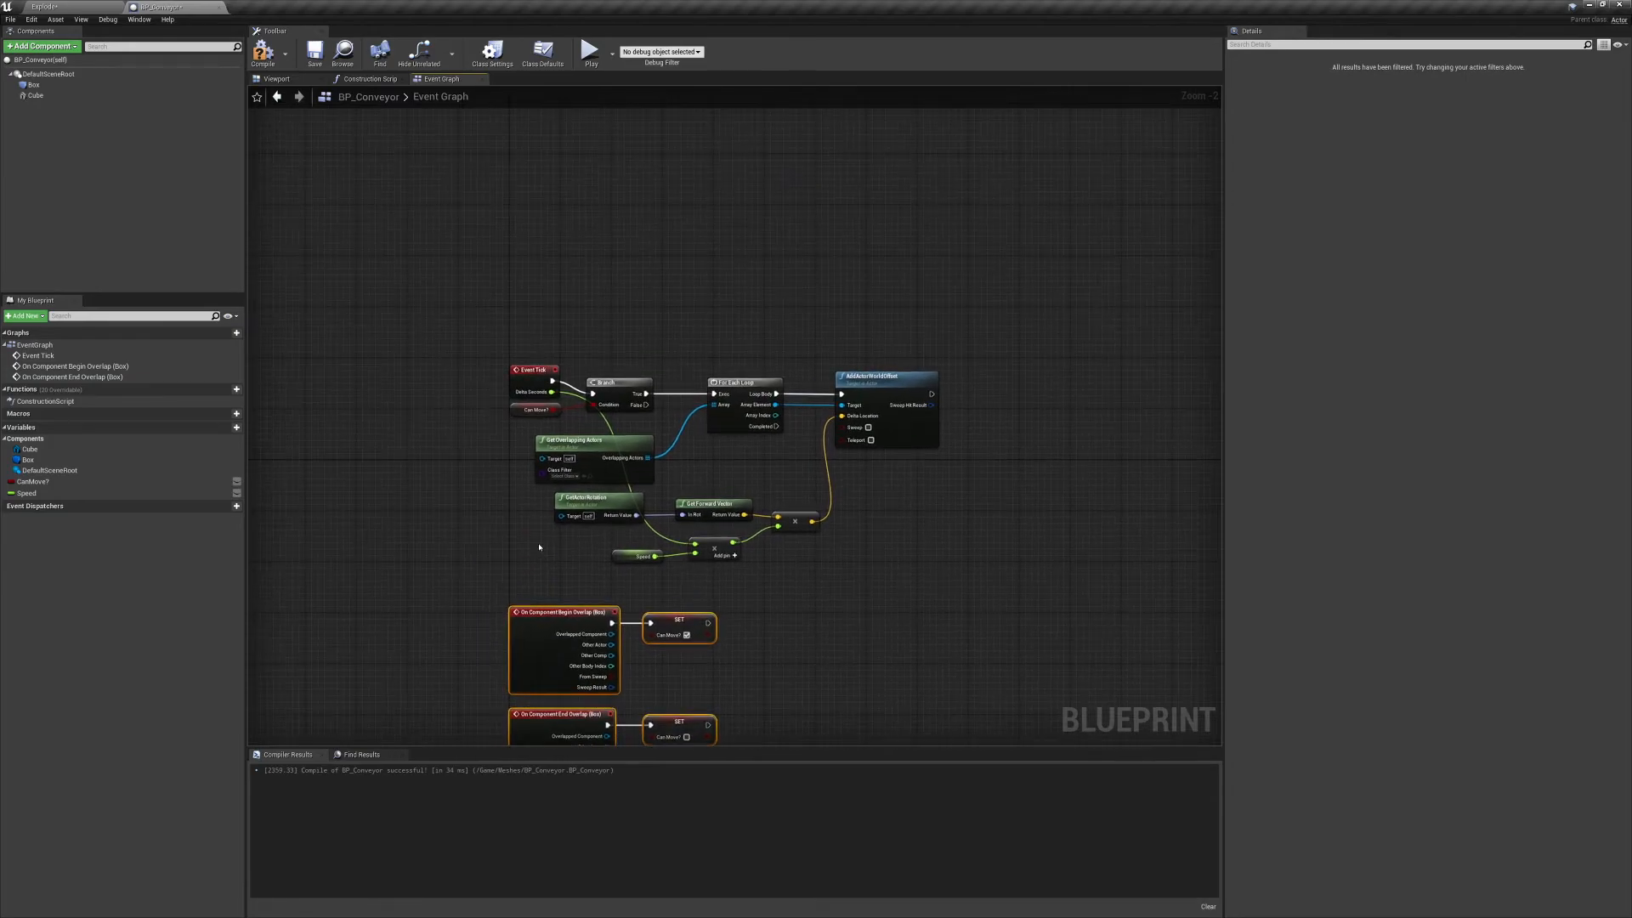
key("F7")
Place BP_Conveyor in the level, reset its location, and move it so it runs out from beneath the barrel.
left_click(44, 7)
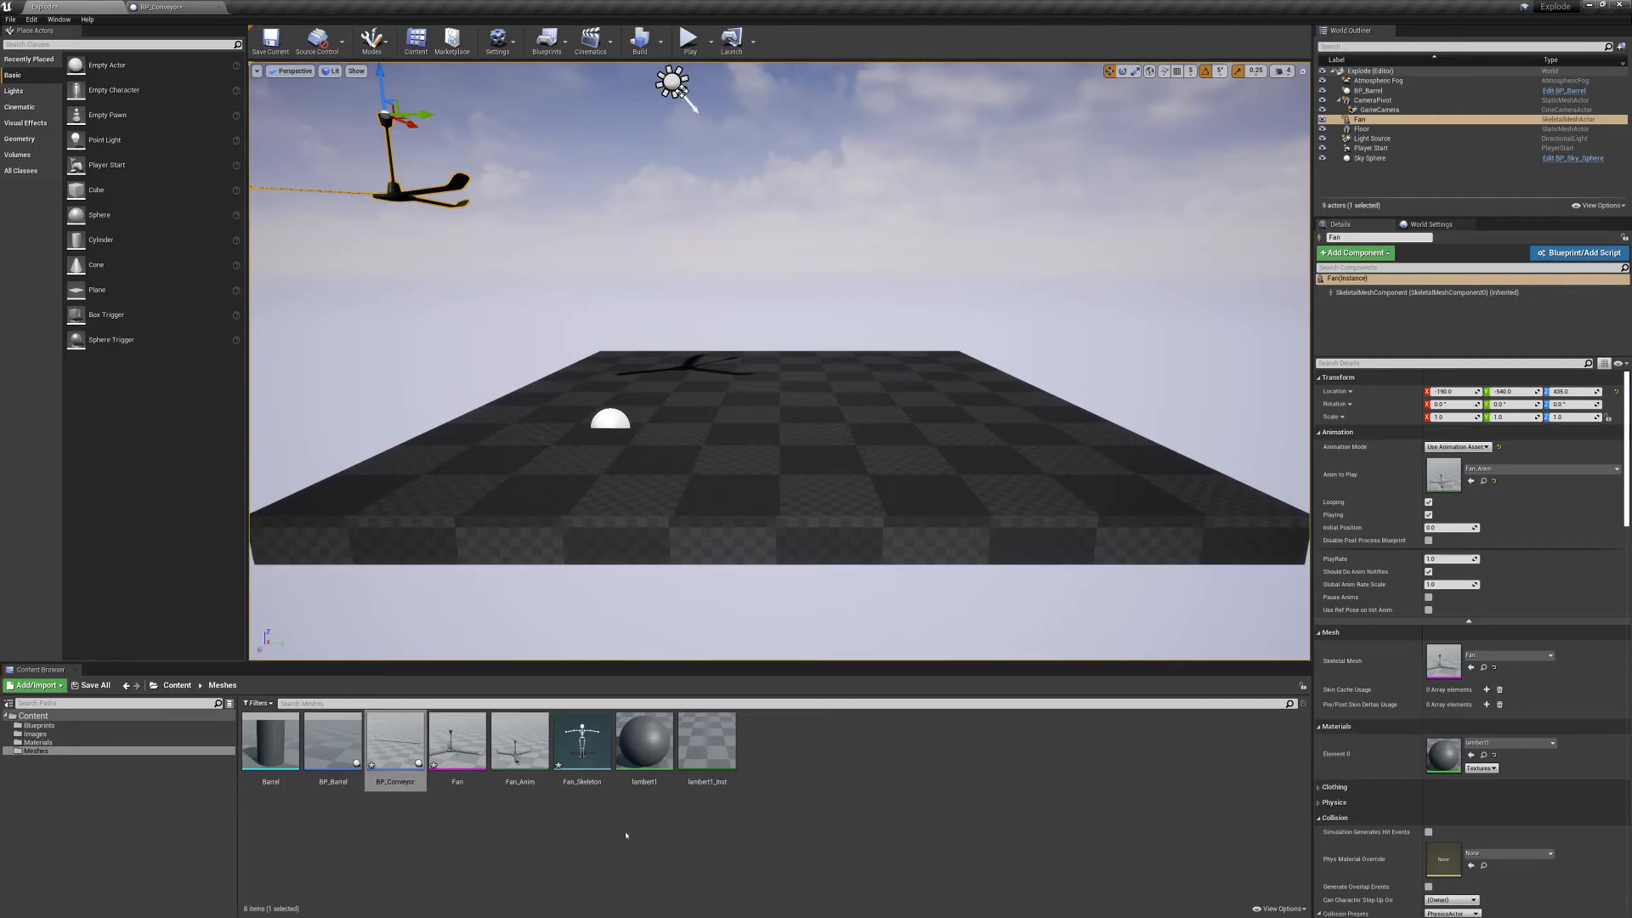
left_click(395, 741)
left_click_drag(689, 559, 779, 395)
right_click_drag(779, 394, 1130, 437)
left_click(1617, 391)
key("a")
left_click_drag(801, 440, 720, 392)
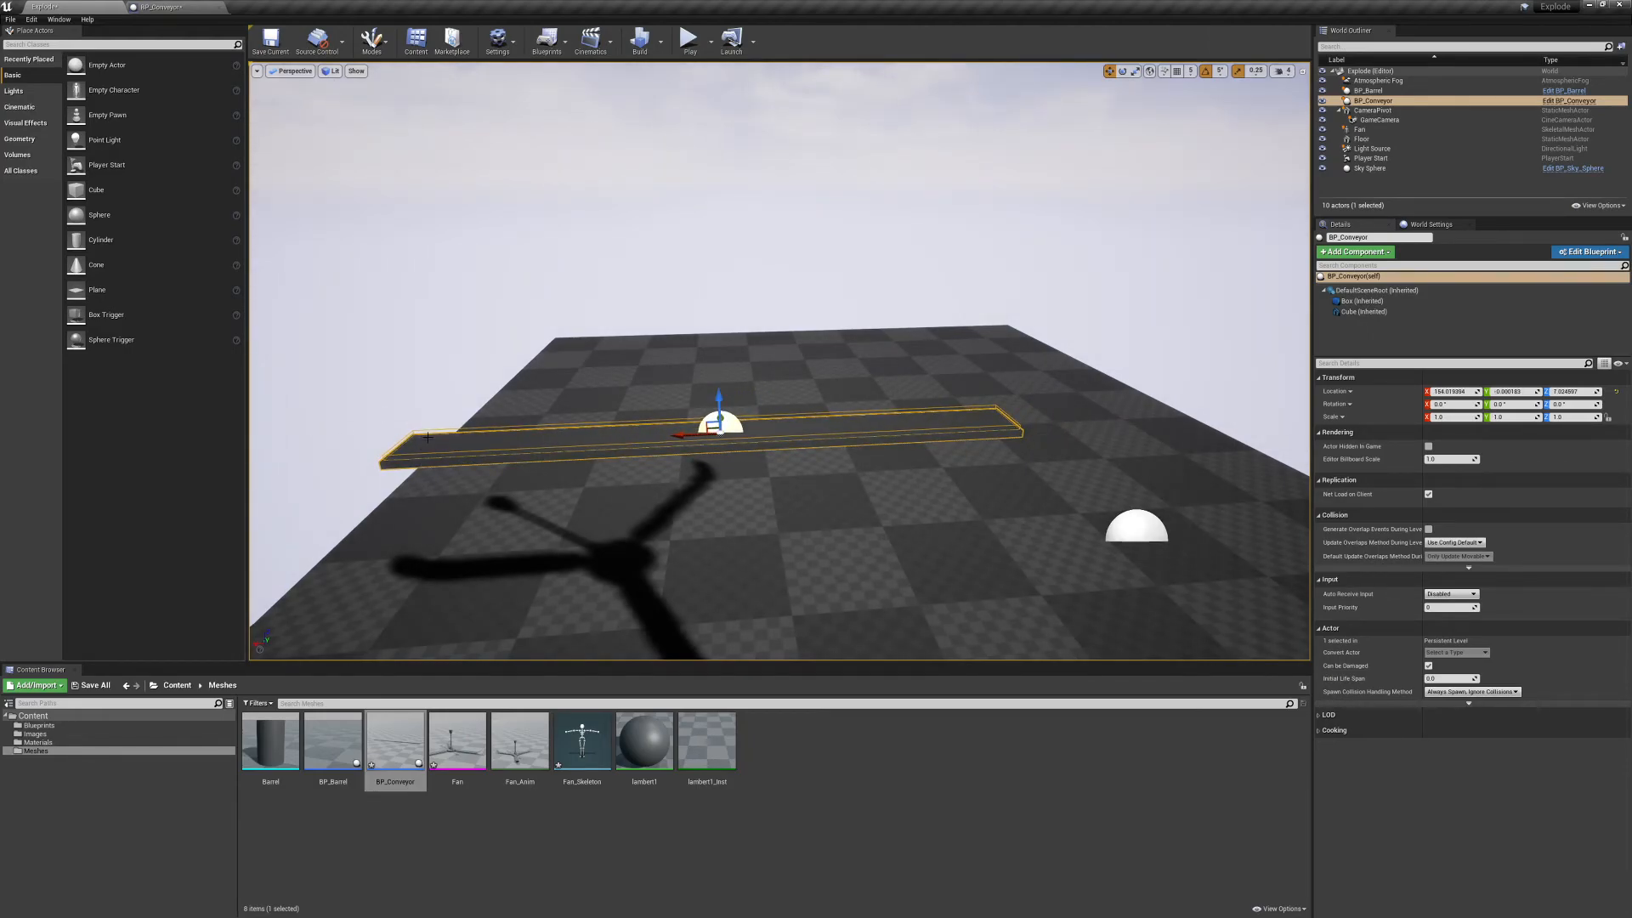
left_click(534, 310)
right_click_drag(854, 520, 561, 510)
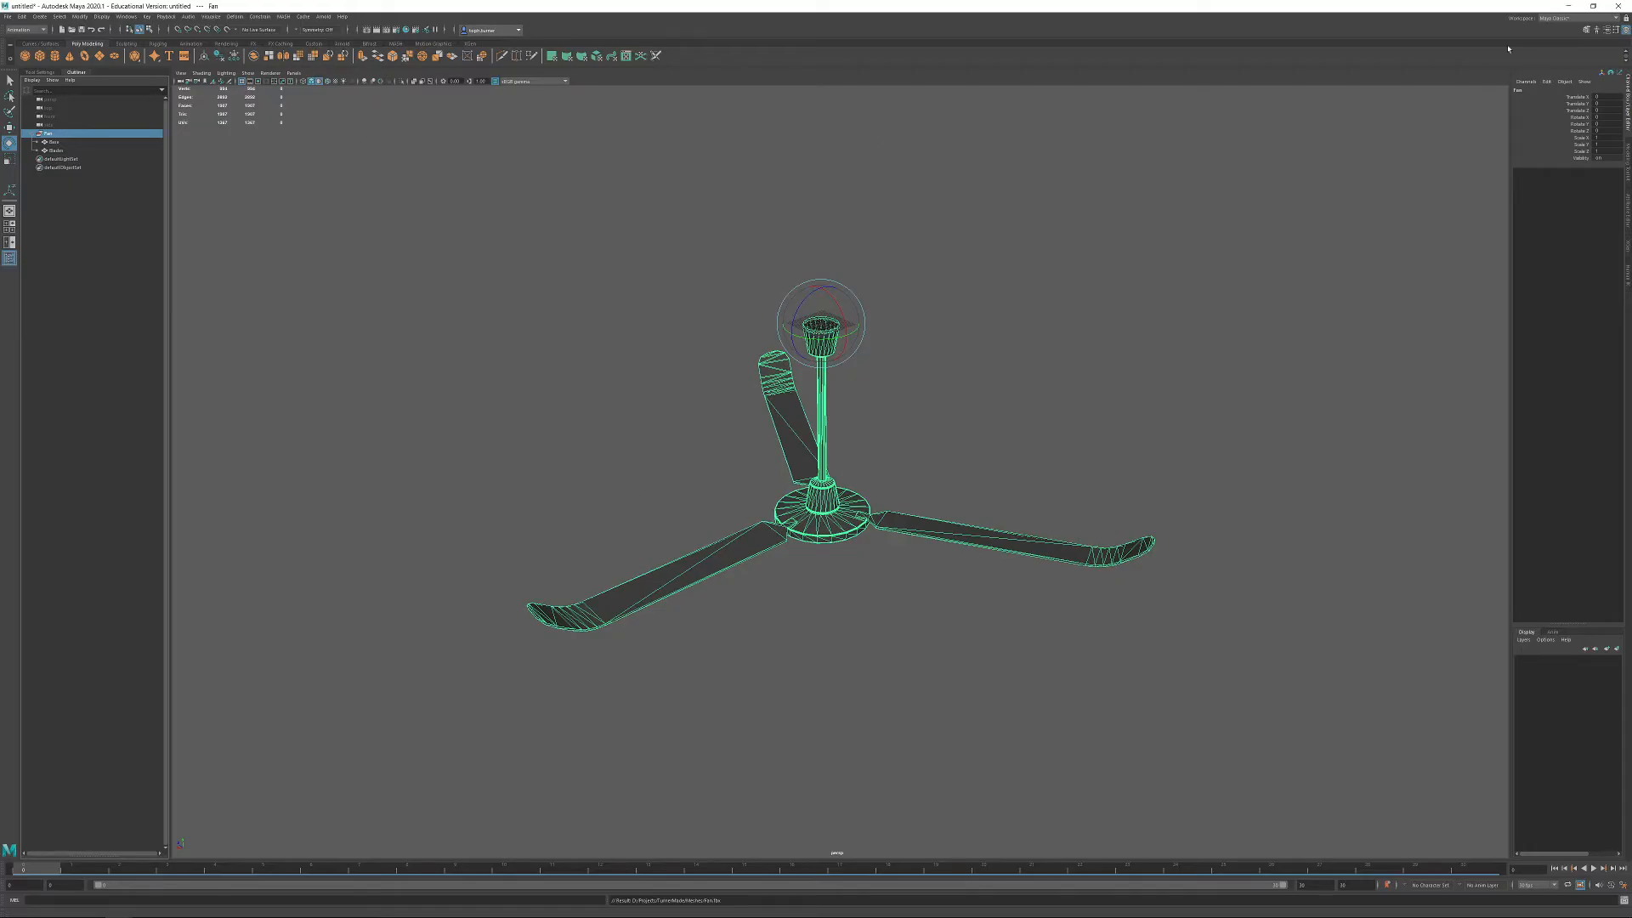
Return to the BP_Conveyor Blueprint and check the Box component's overlap and collision settings.
left_click(1568, 5)
left_click(162, 6)
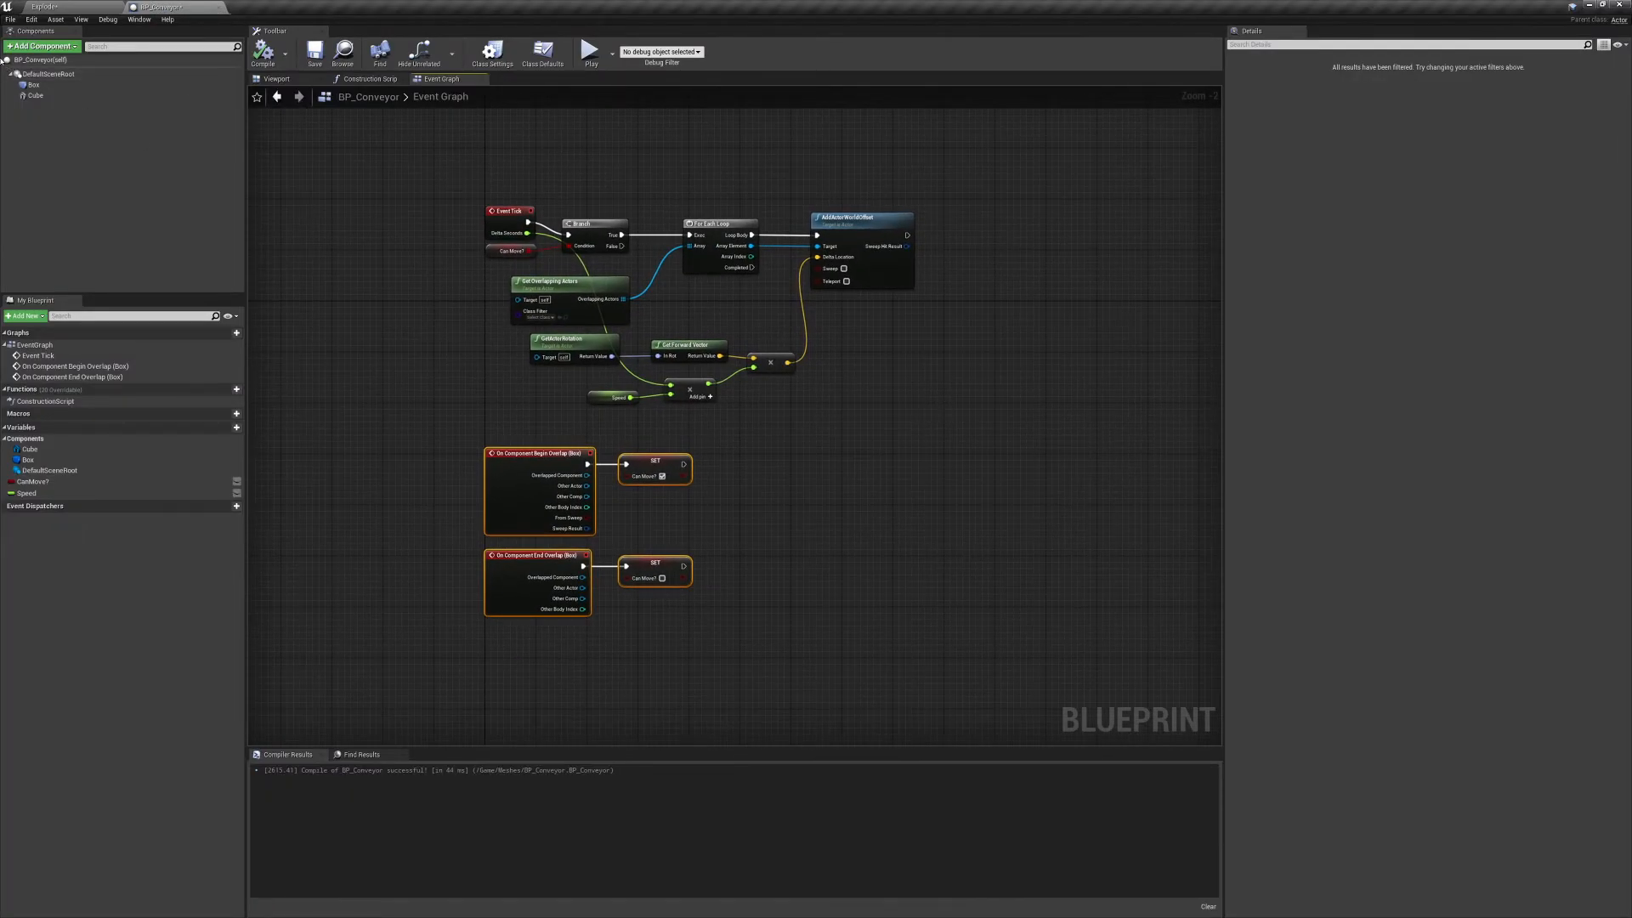
left_click(43, 86)
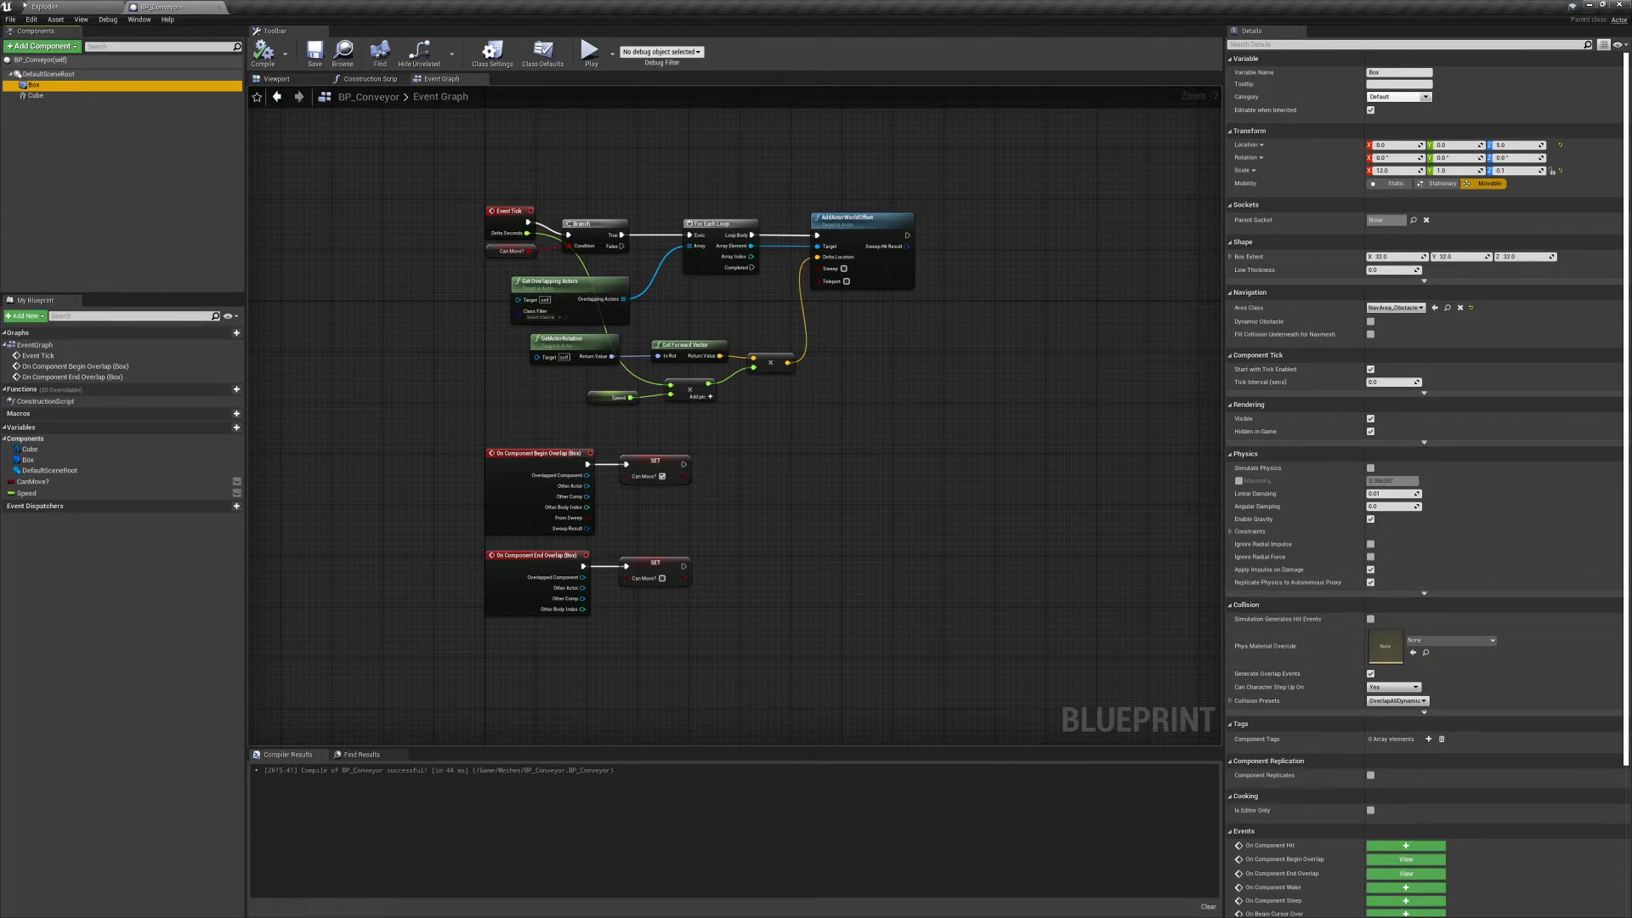
Open the Barrel static mesh, examine its collision presets, search its details for "over", and close it.
left_click(46, 7)
left_click(271, 739)
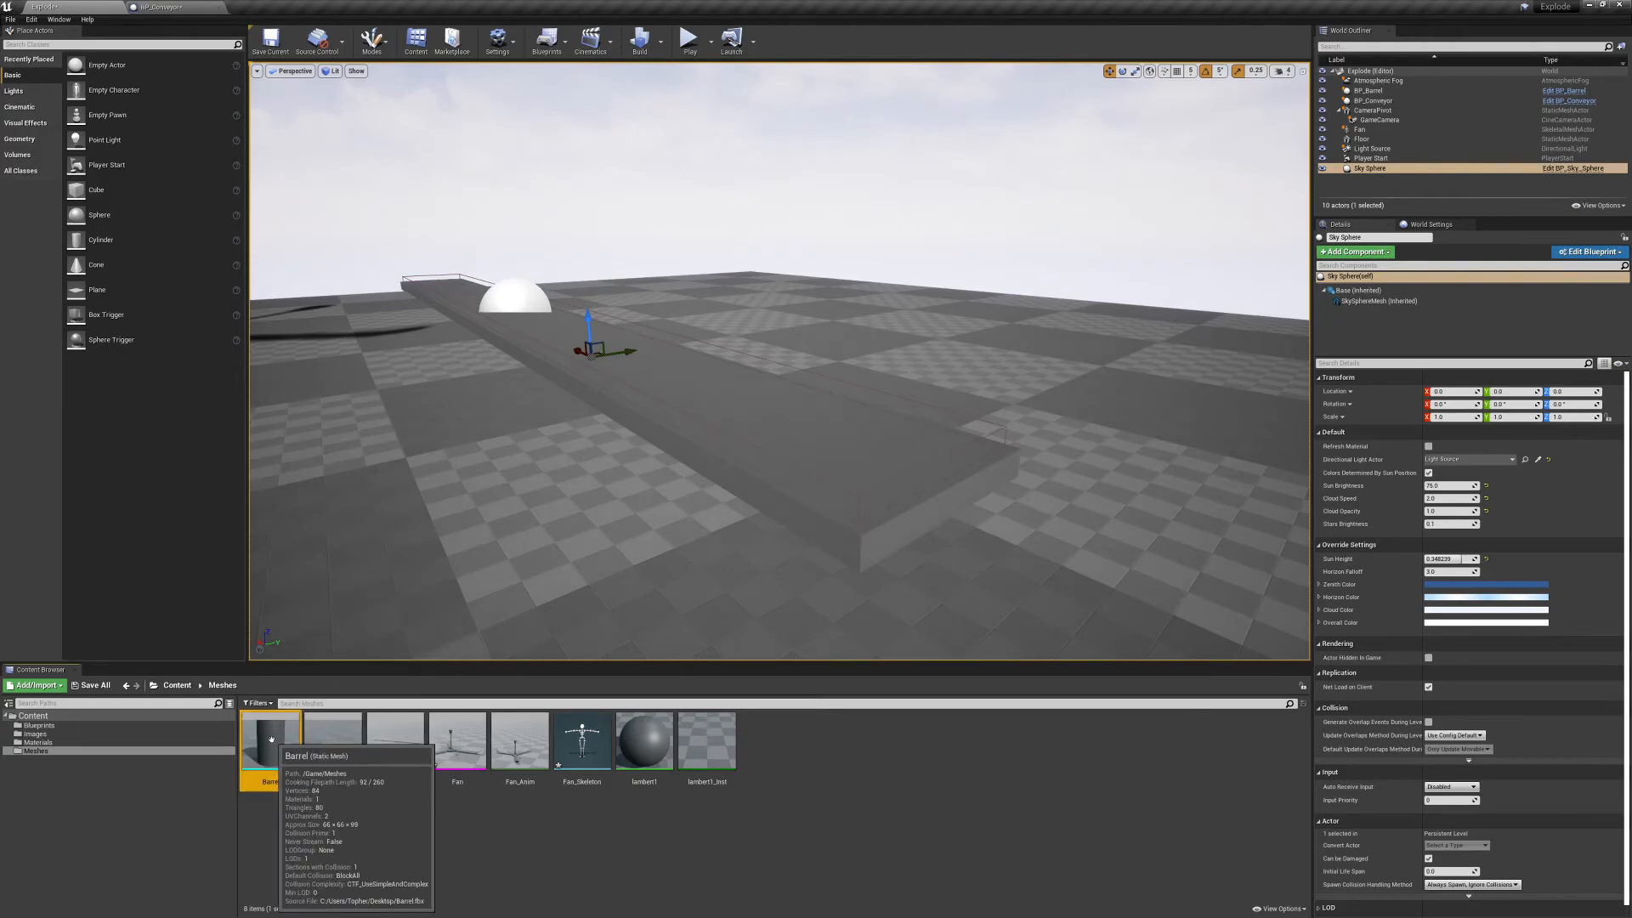
double_click(271, 739)
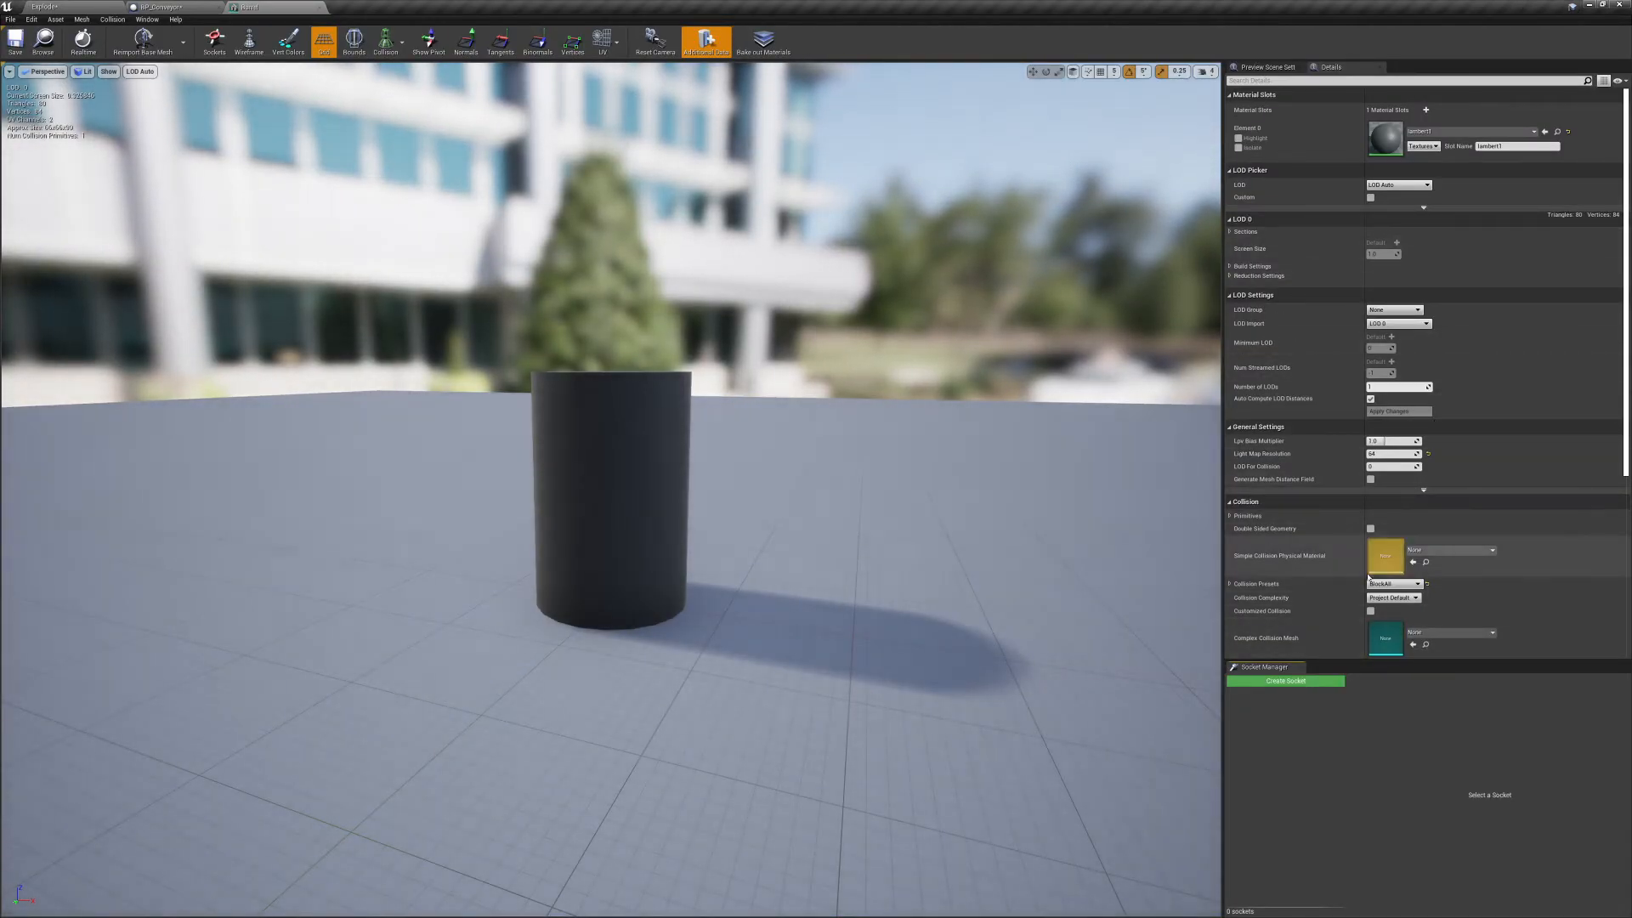
scroll(1369, 577, "down", 3)
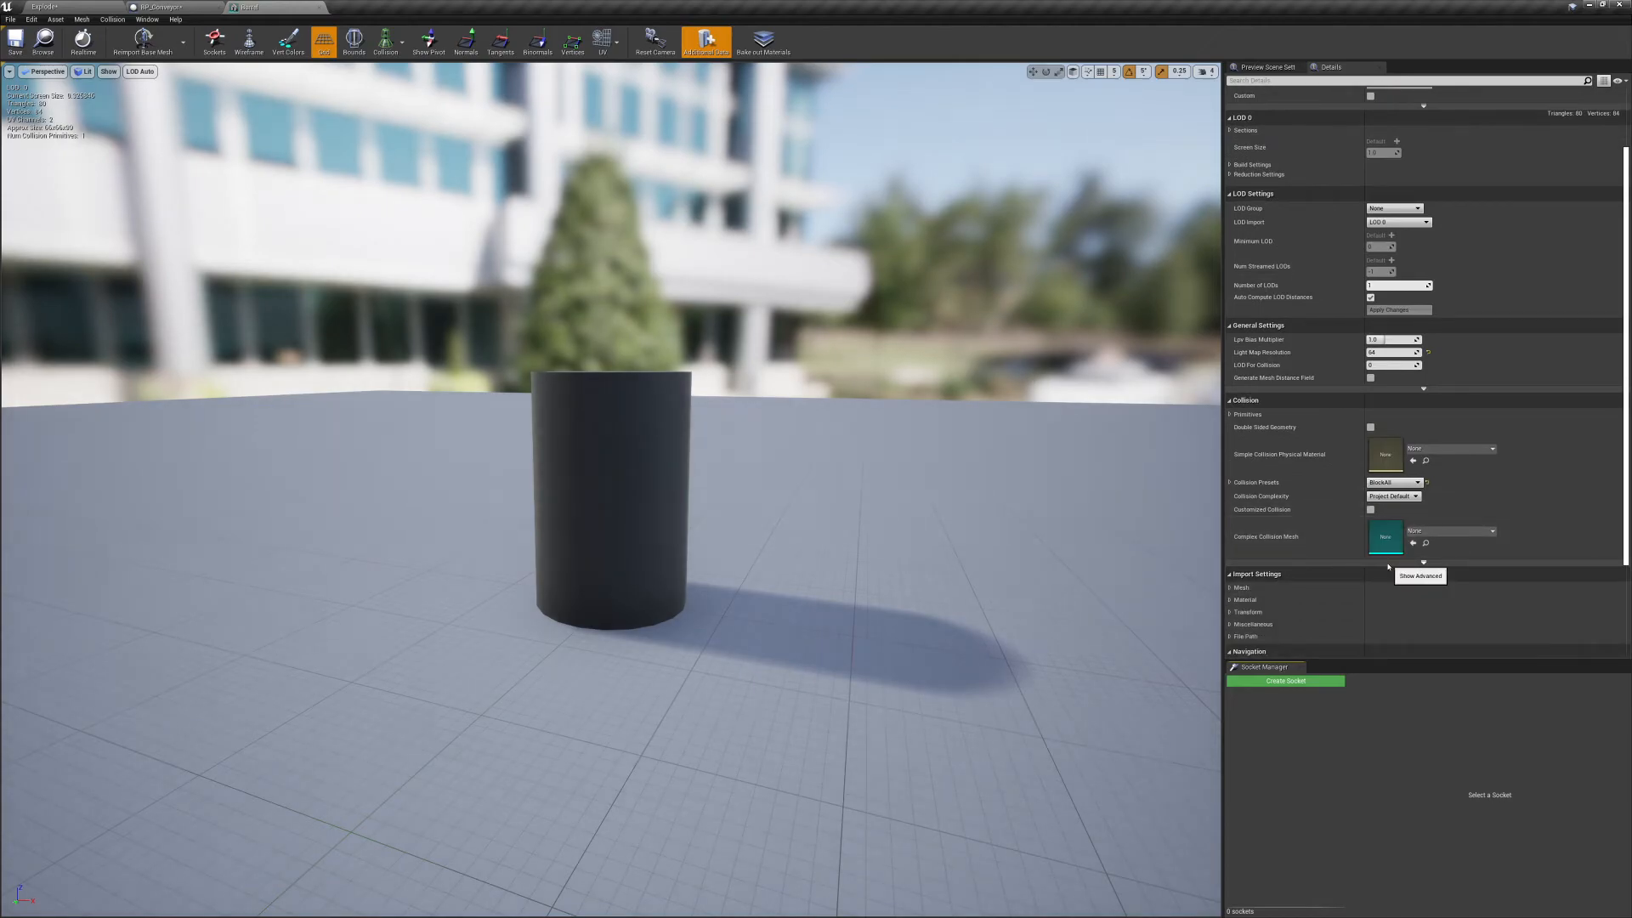
left_click(1229, 482)
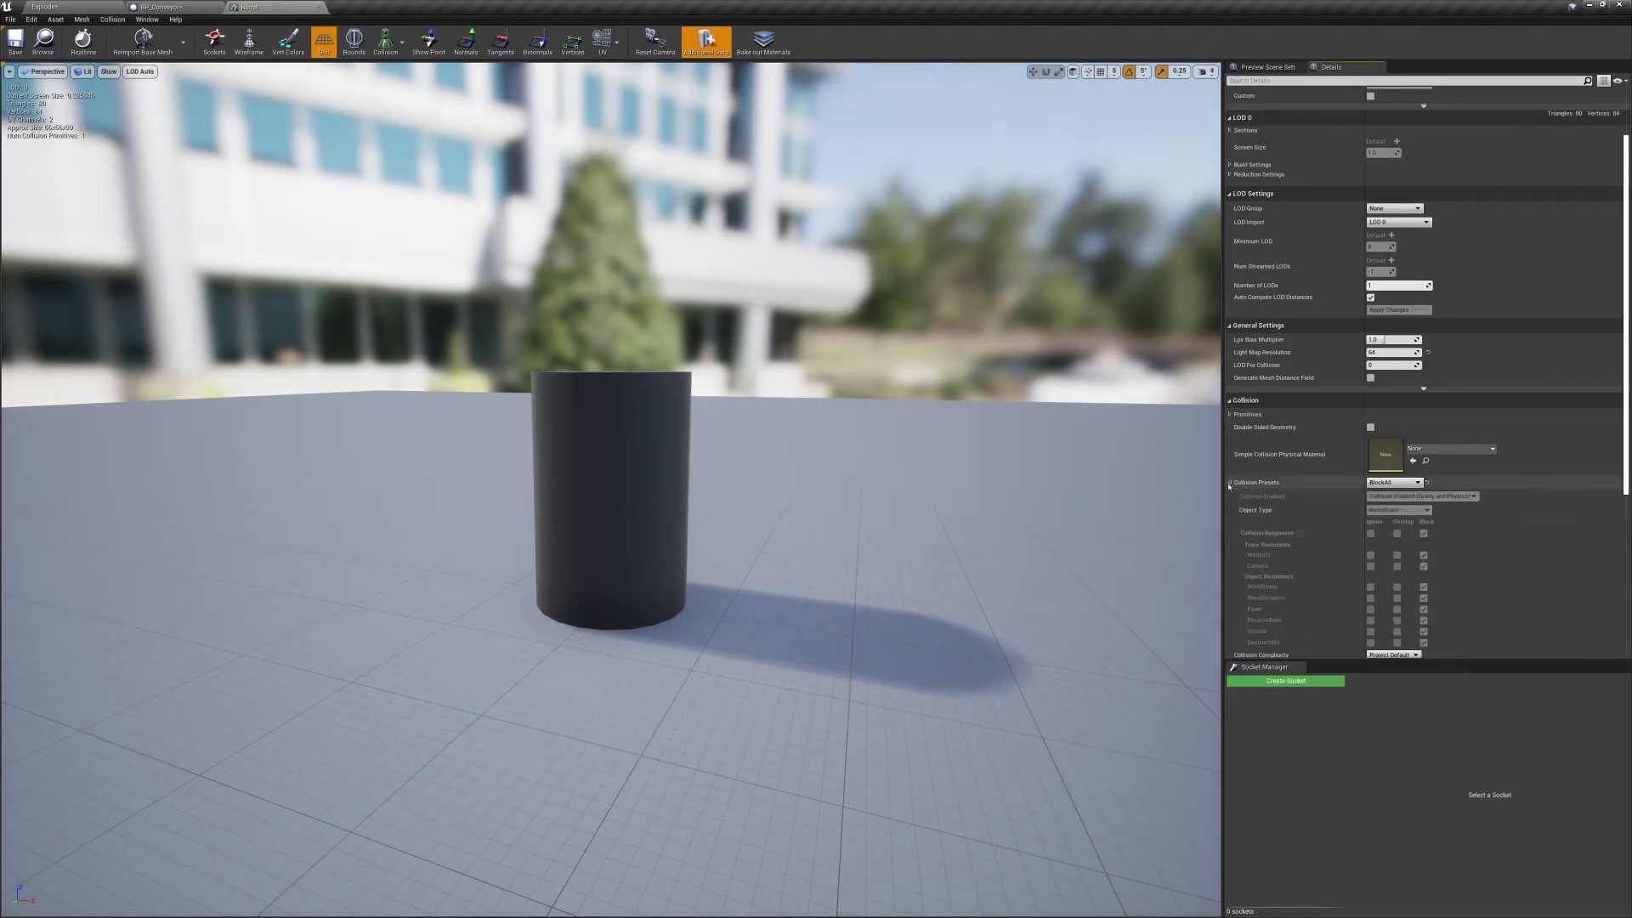
scroll(1265, 515, "down", 1)
scroll(1266, 517, "down", 2)
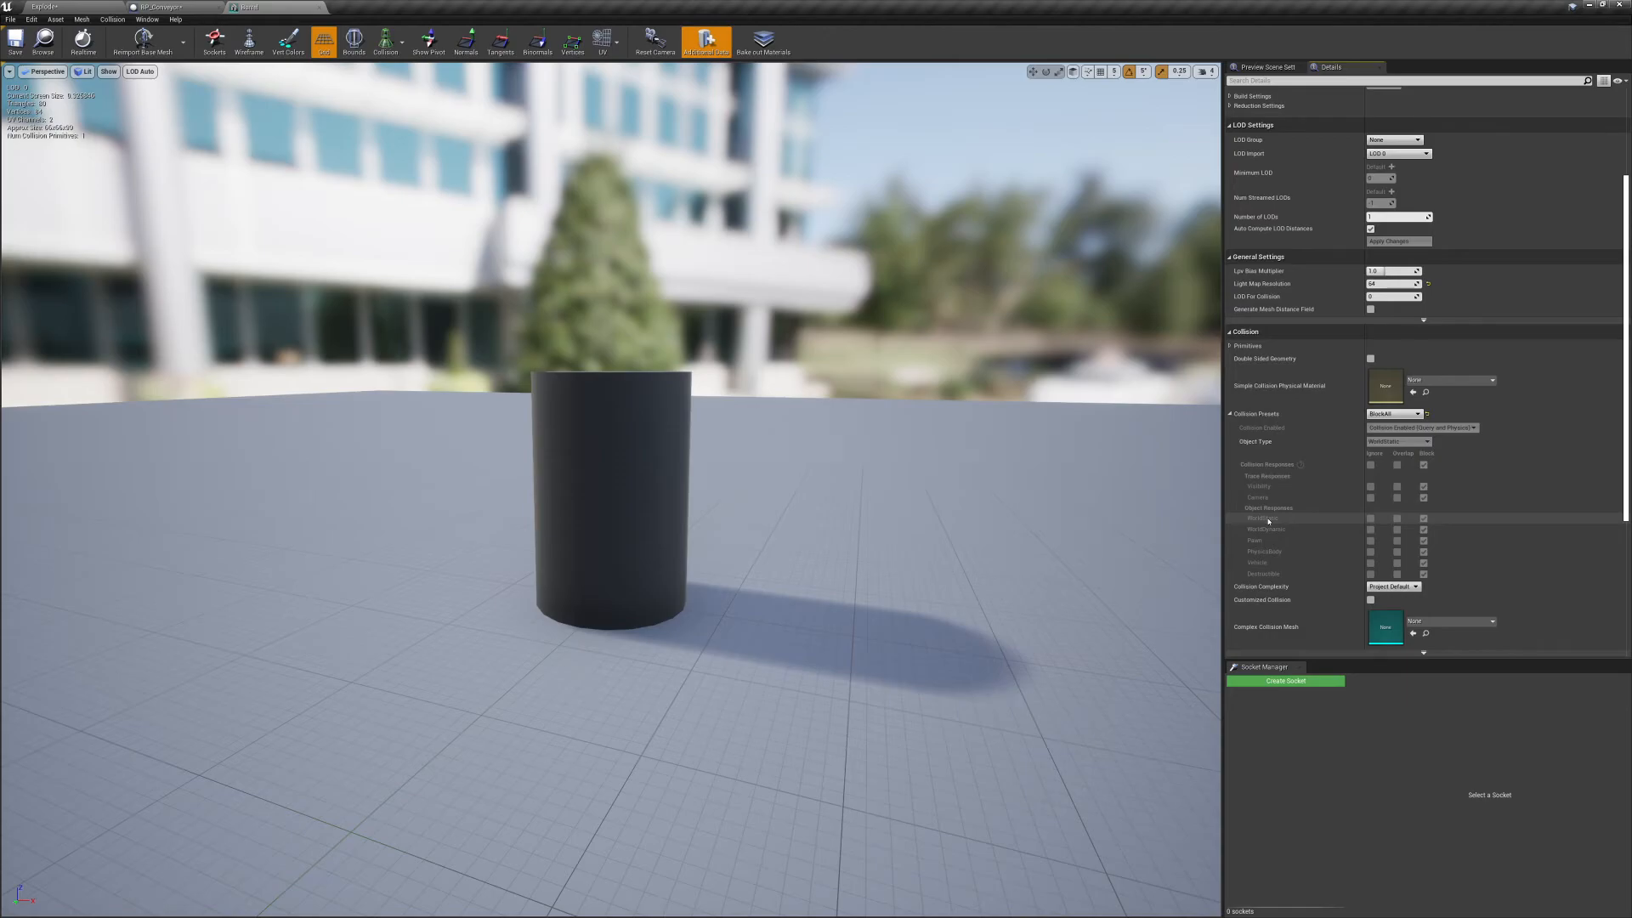
scroll(1268, 521, "up", 1)
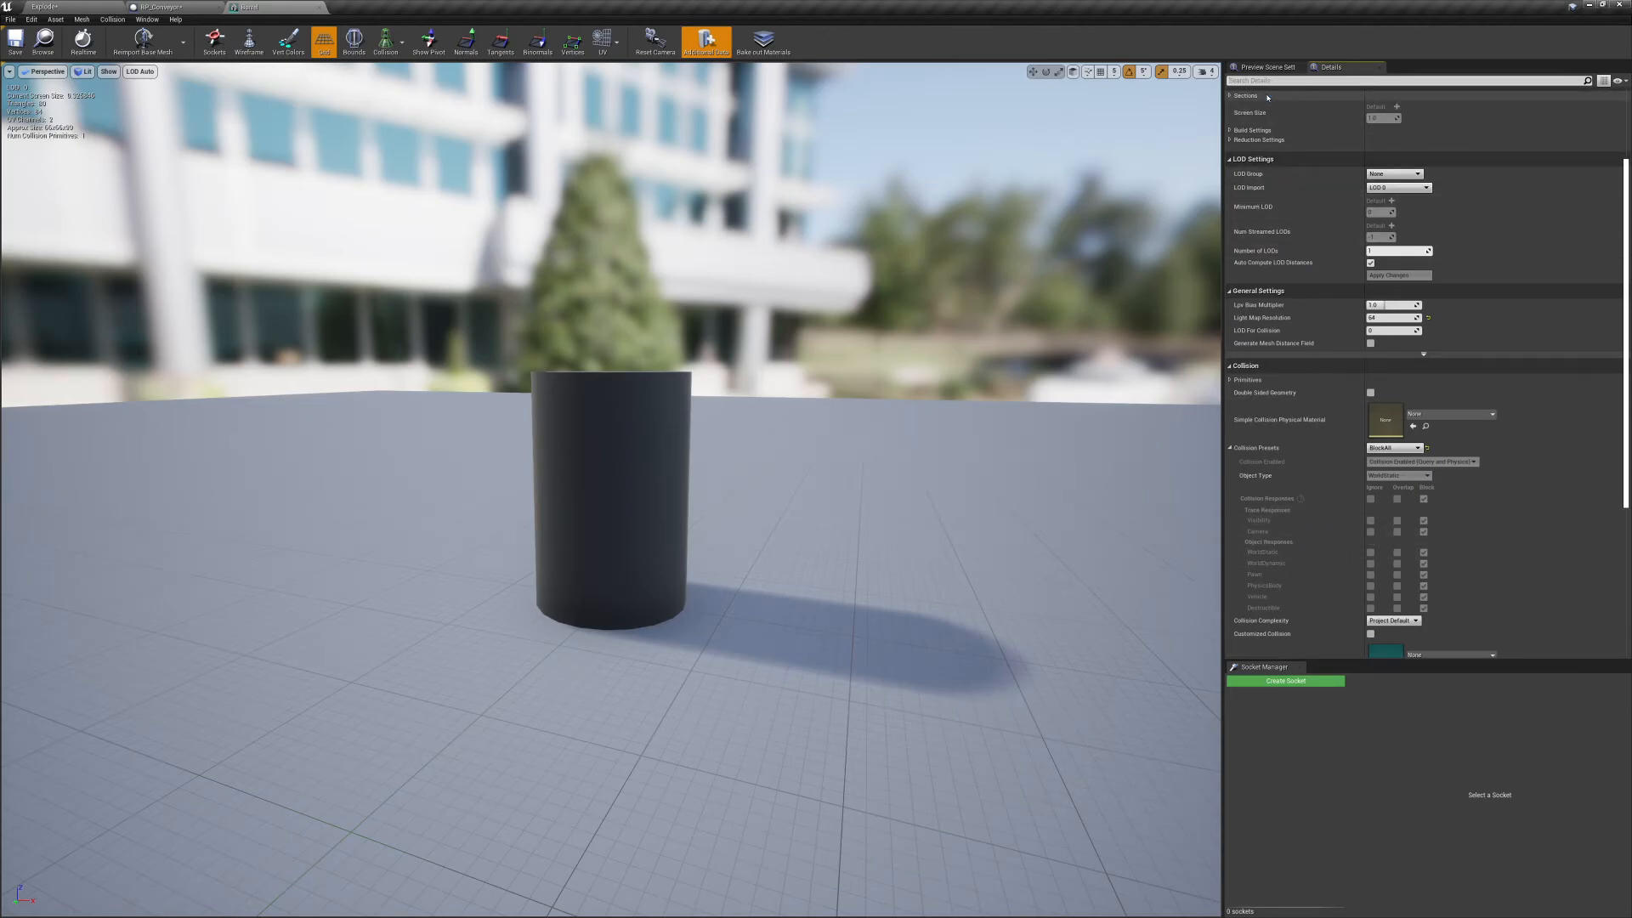
type("over")
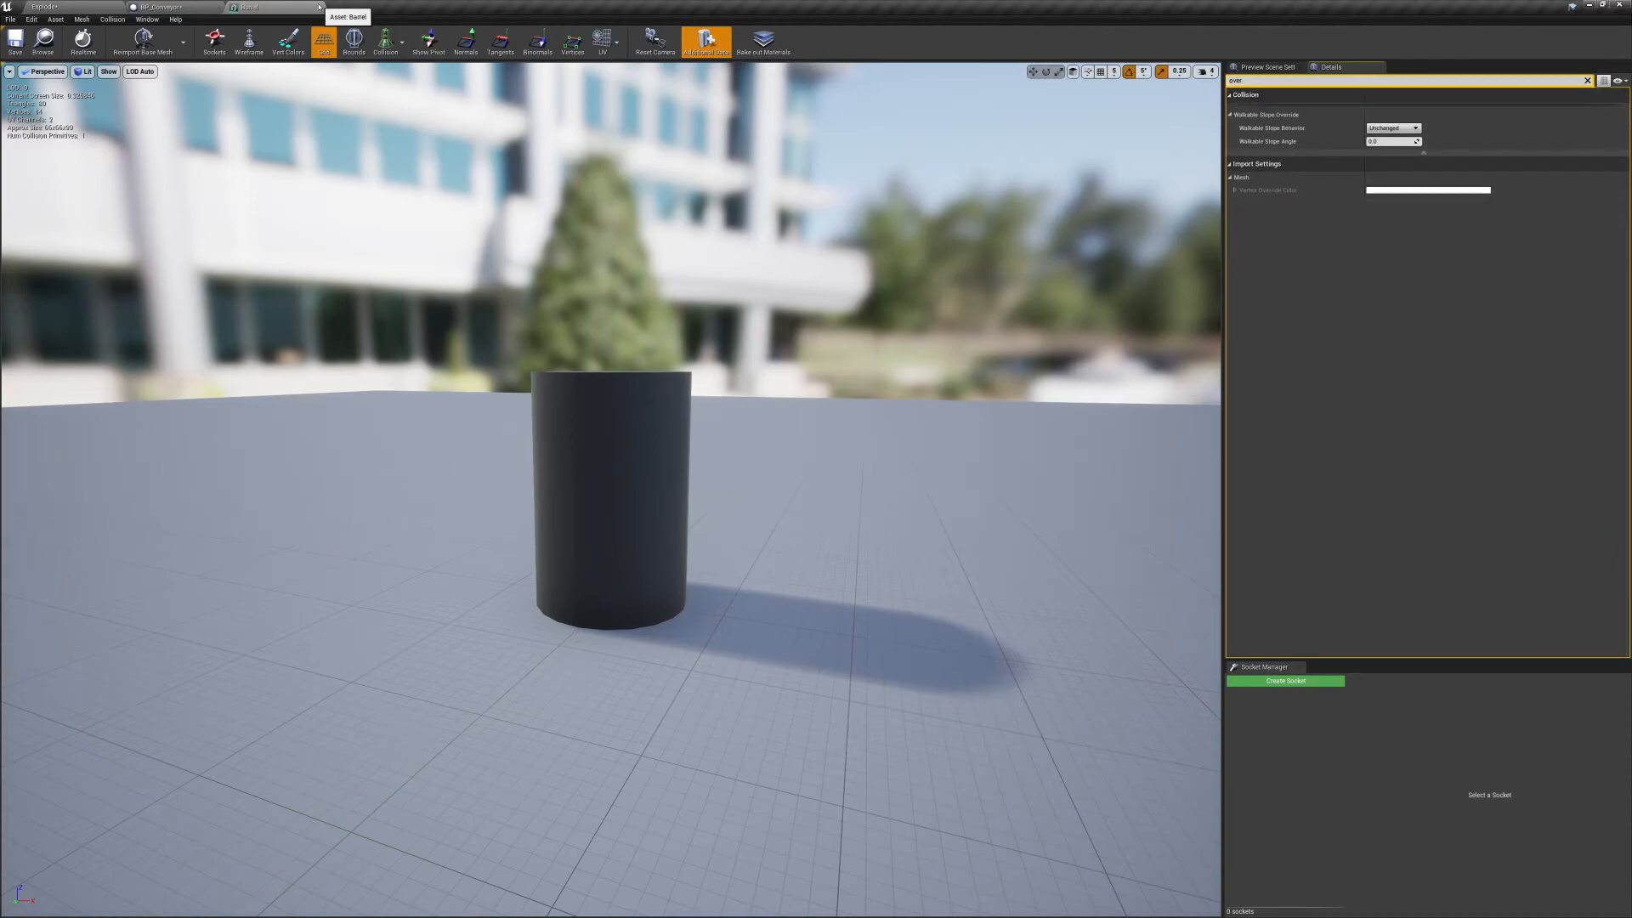
left_click(320, 7)
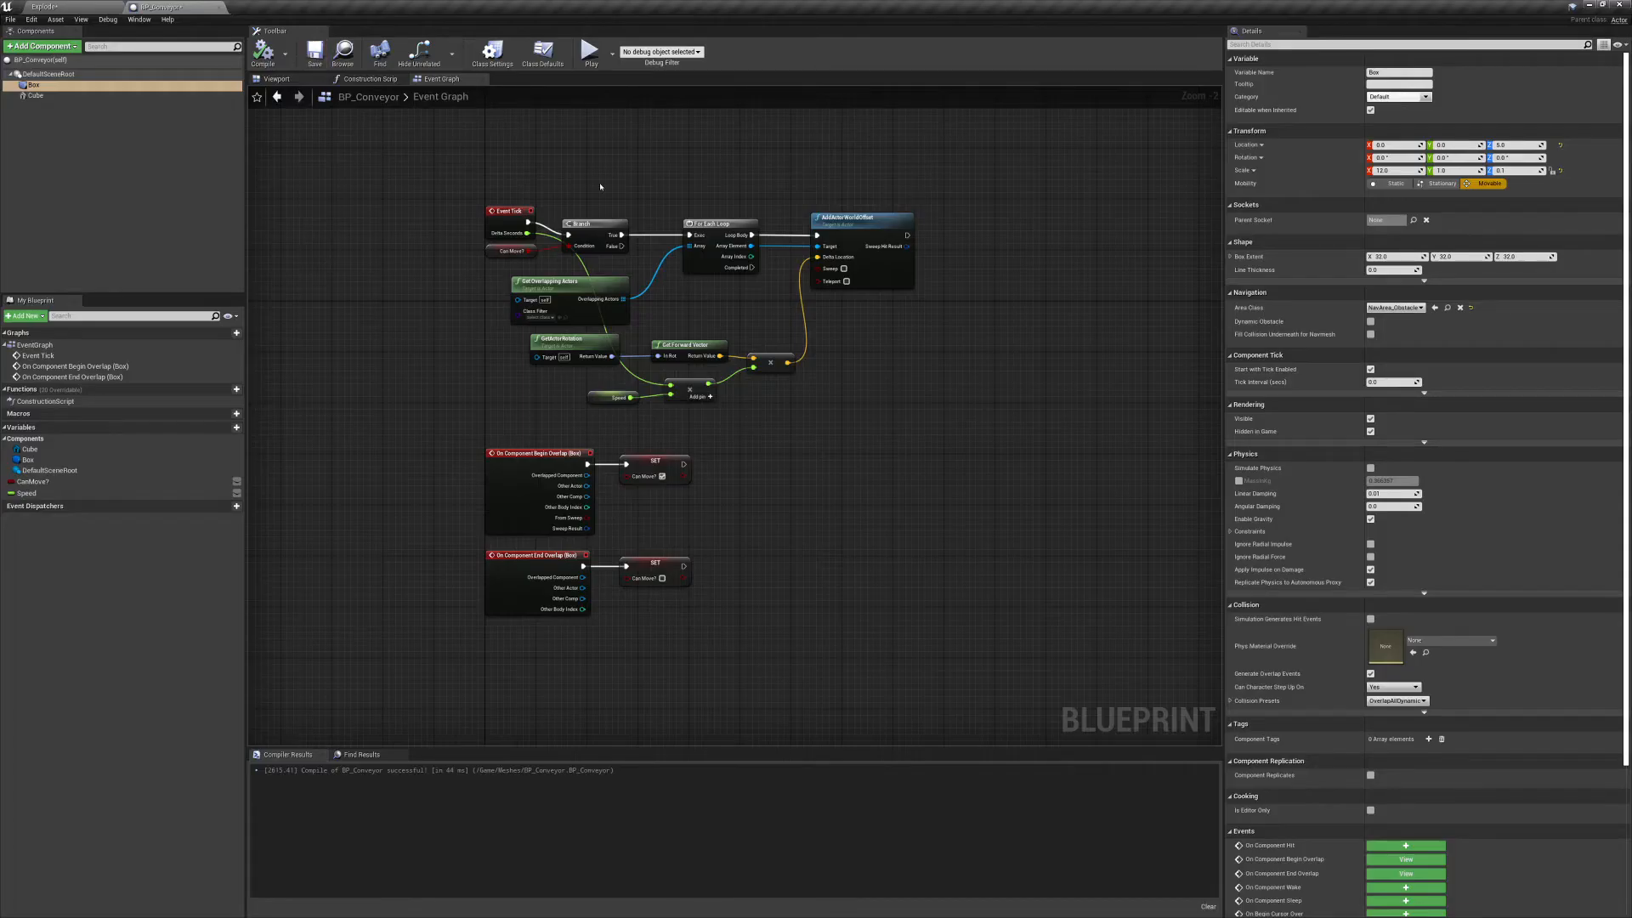
Play-test the level to check whether the conveyor moves the barrel, and stop the session.
left_click(97, 9)
left_click(690, 38)
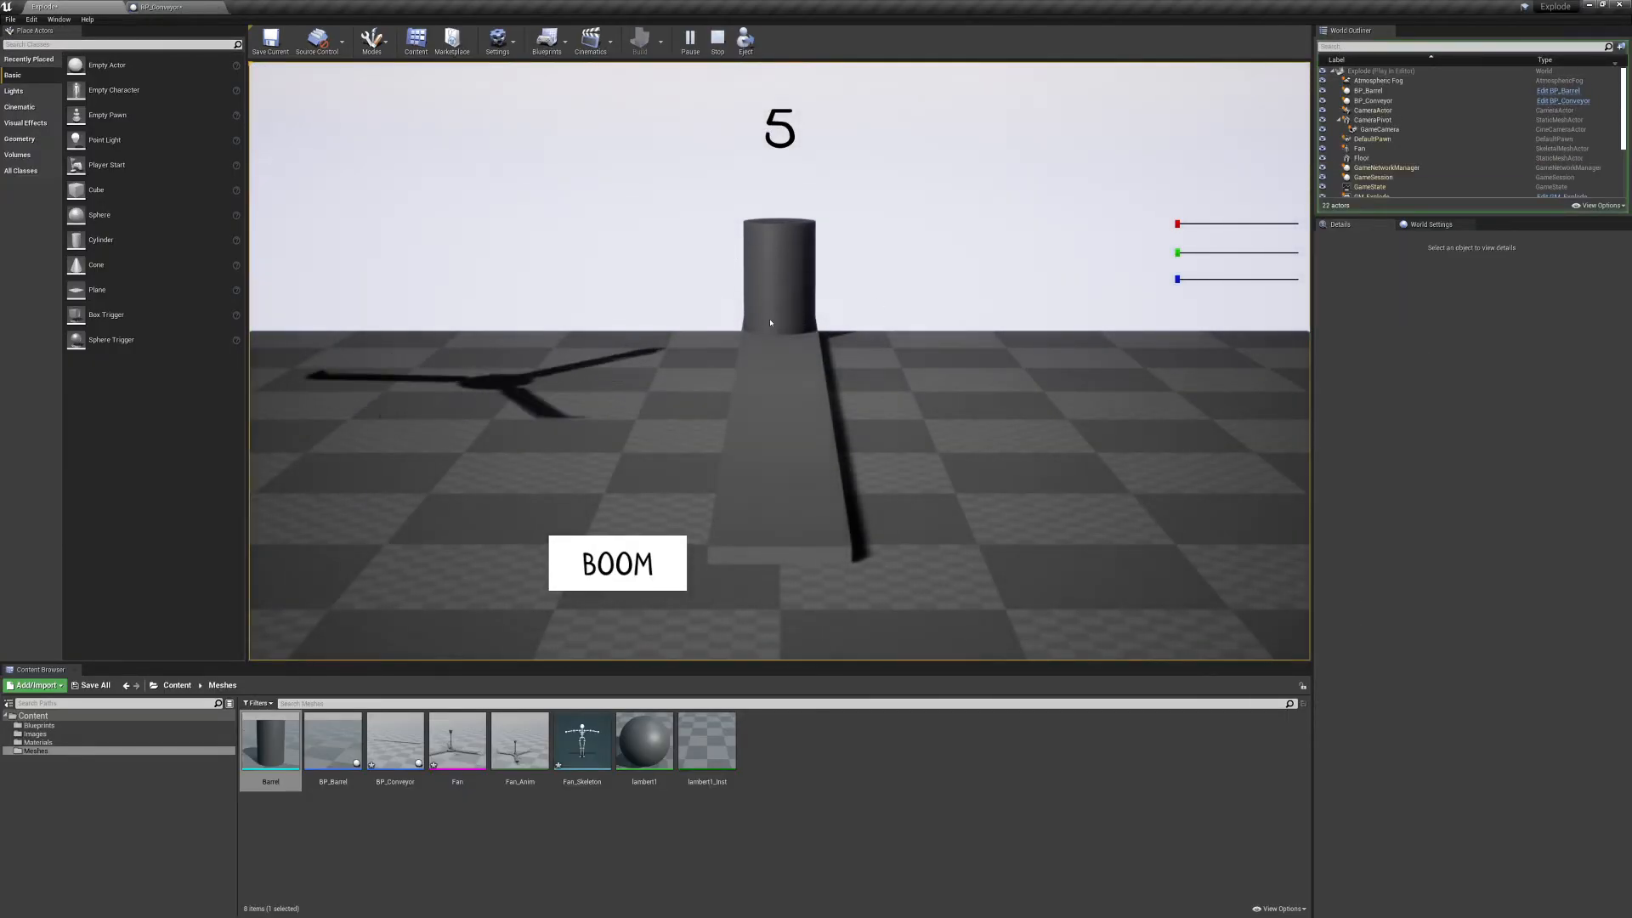
key("Escape")
Set the Speed variable's default value to 200 in BP_Conveyor.
left_click(180, 6)
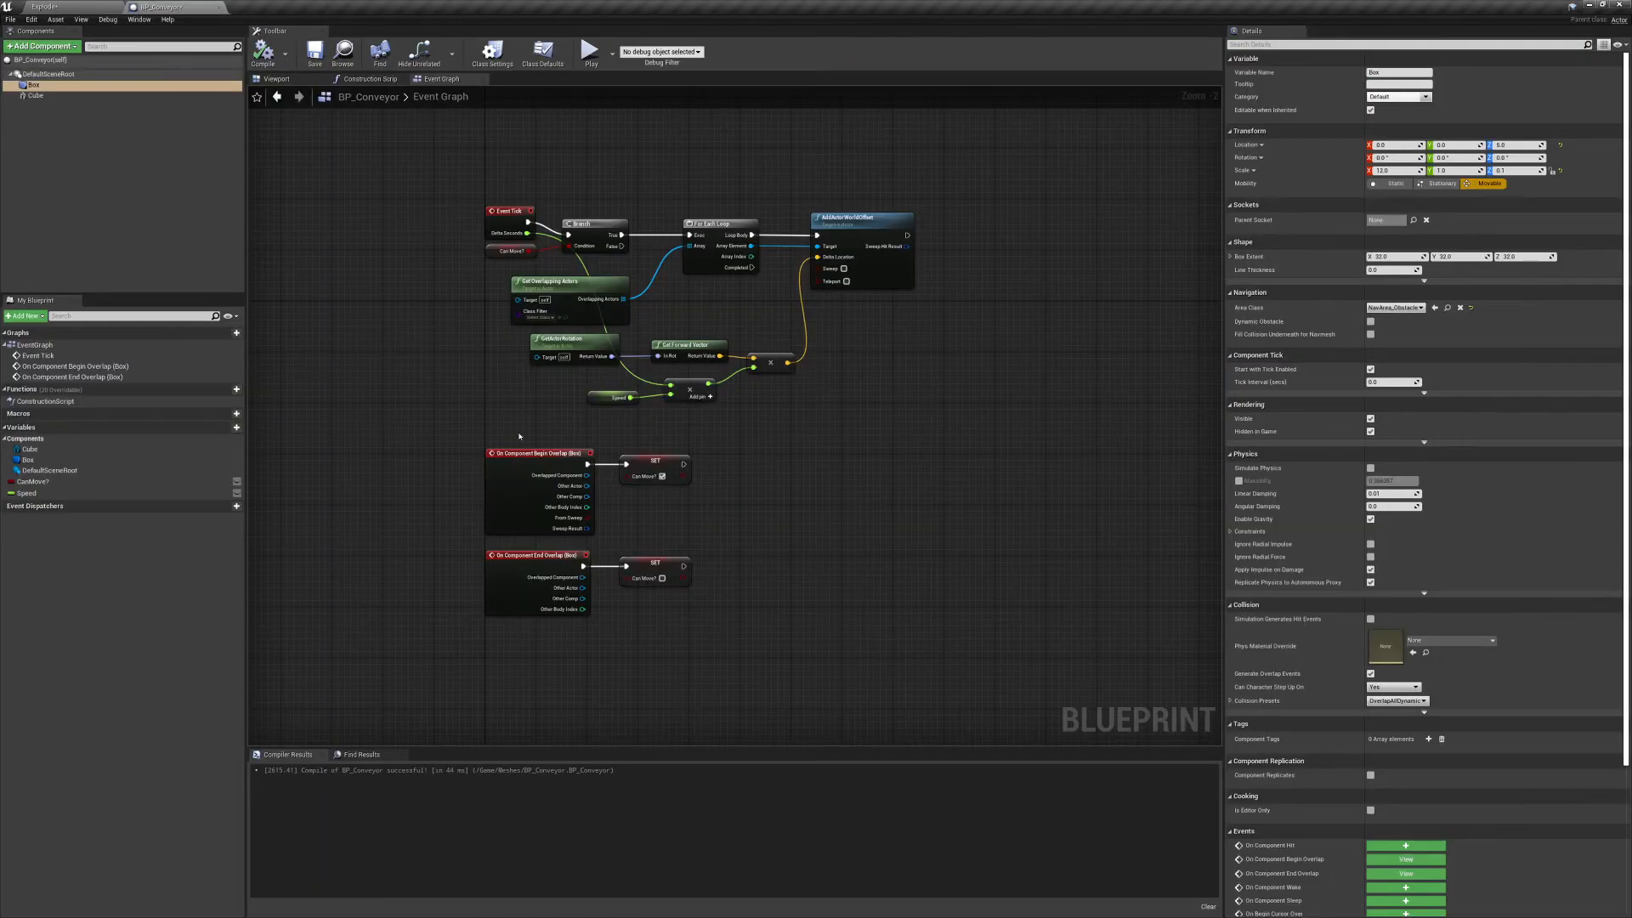
right_click_drag(773, 500, 798, 584)
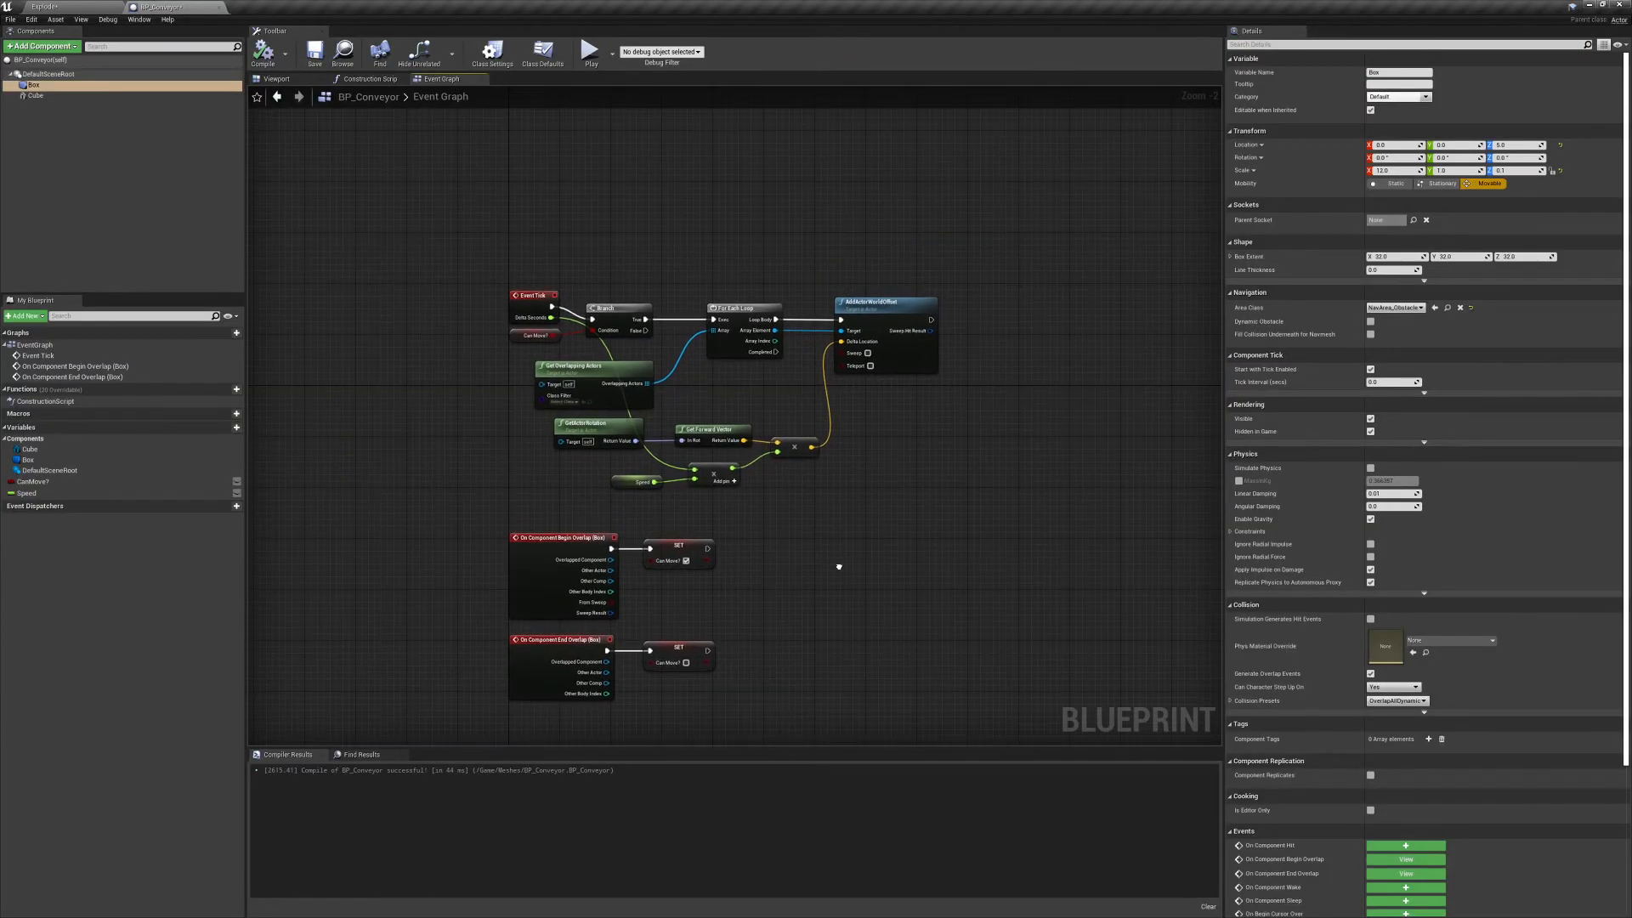
left_click(637, 481)
left_click(1385, 254)
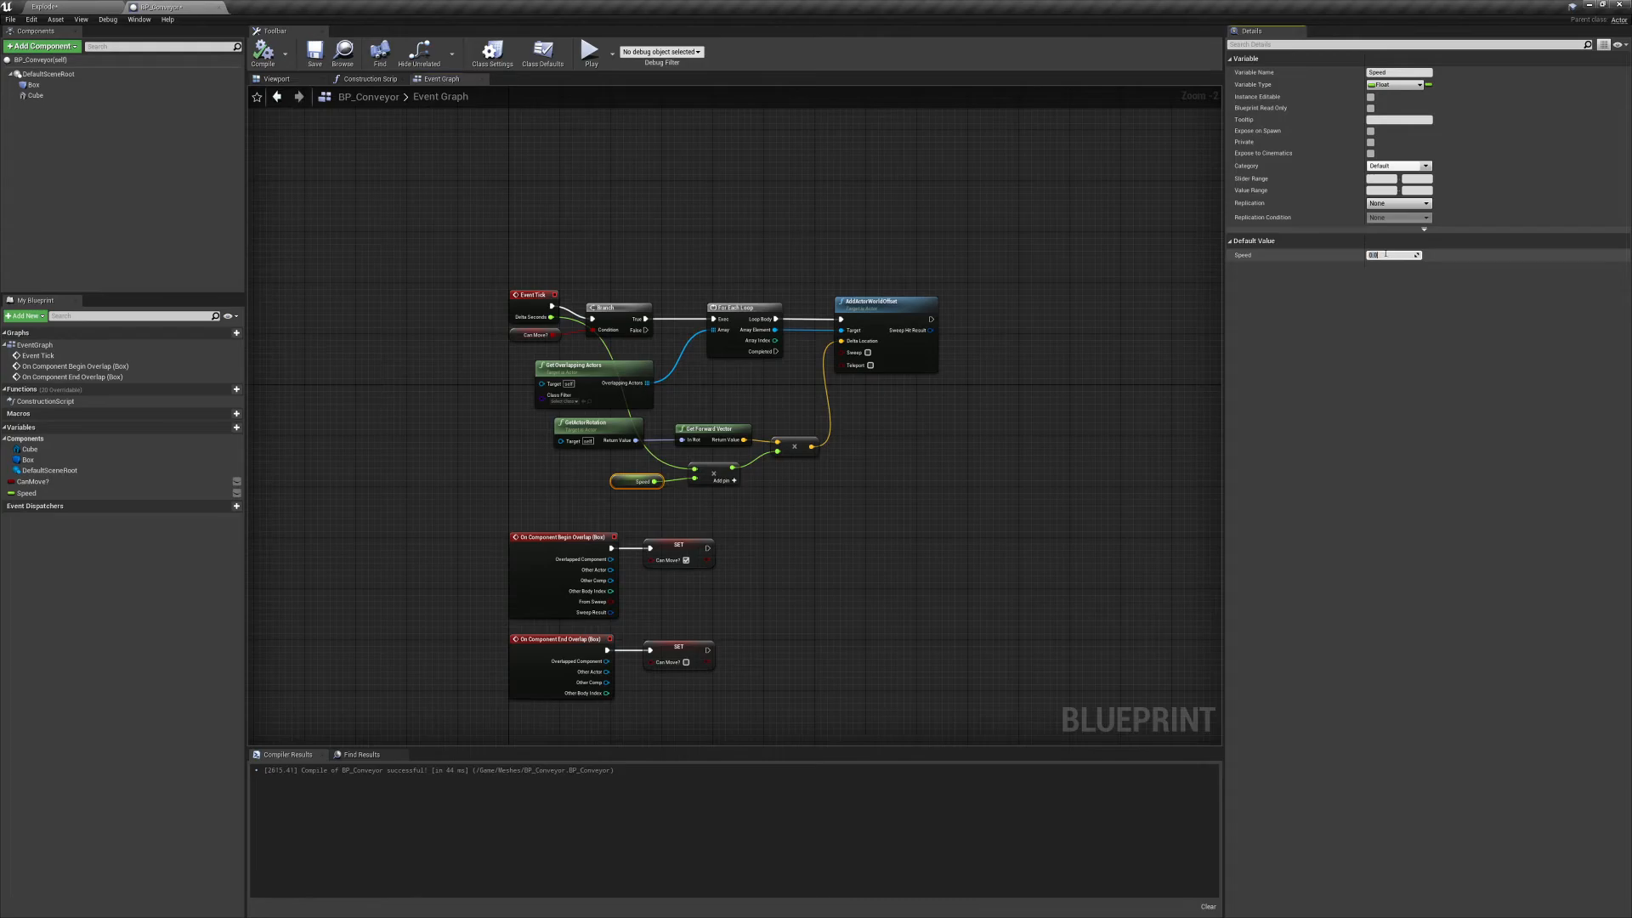
type("200")
key("Return")
Compile BP_Conveyor and run a play-test of the level with the new speed, ending it after checking the barrel.
left_click(263, 53)
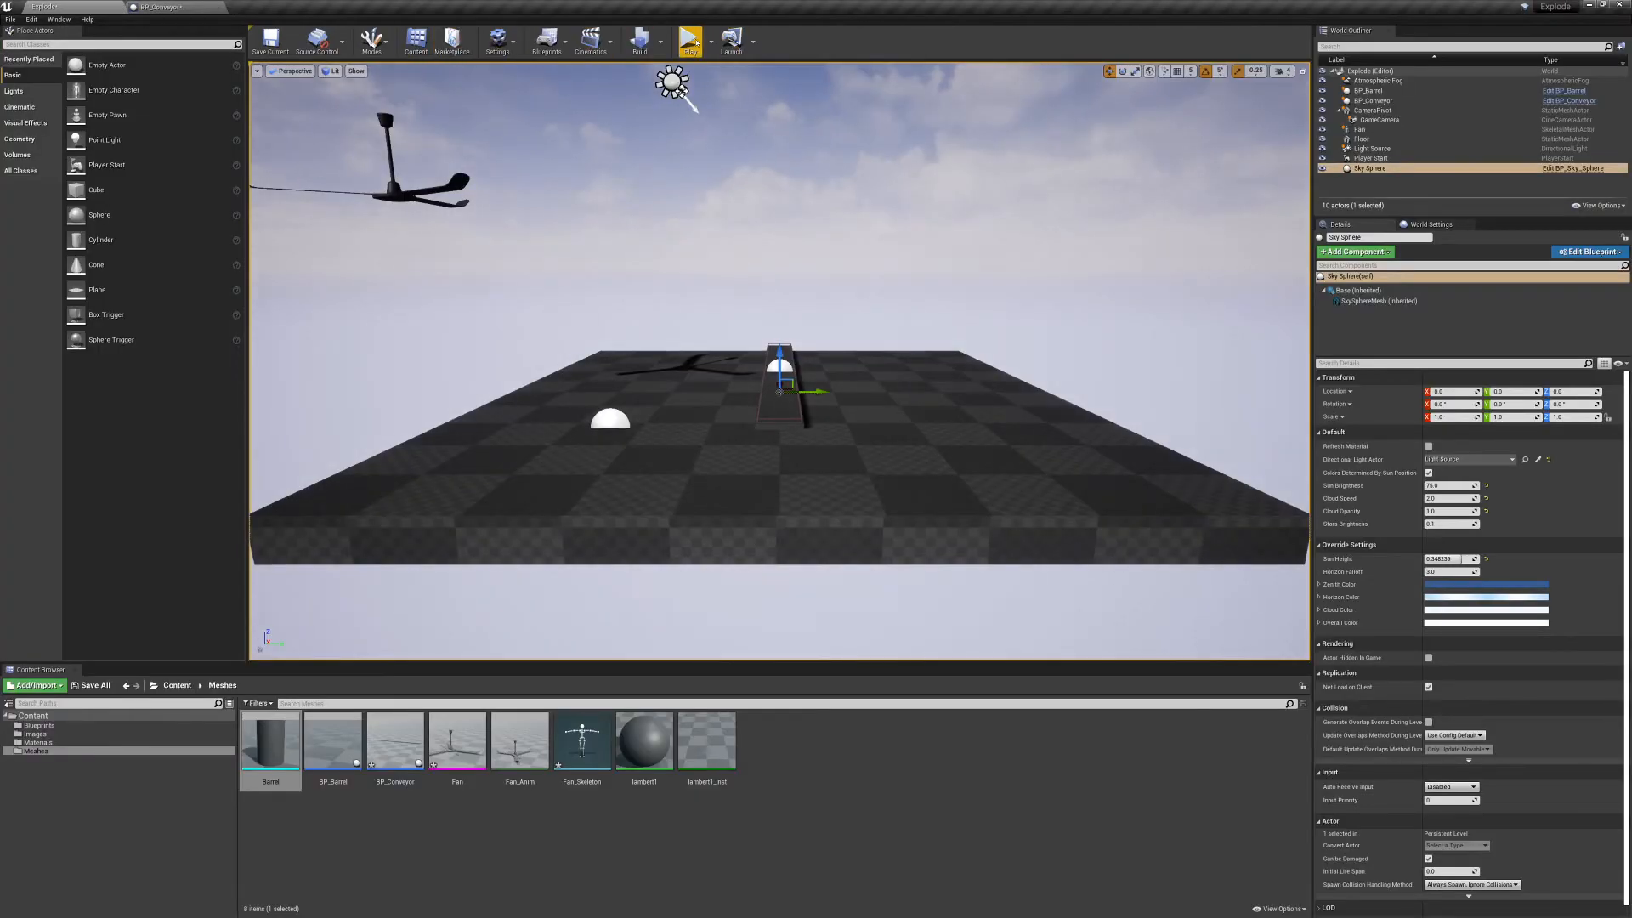
left_click(691, 40)
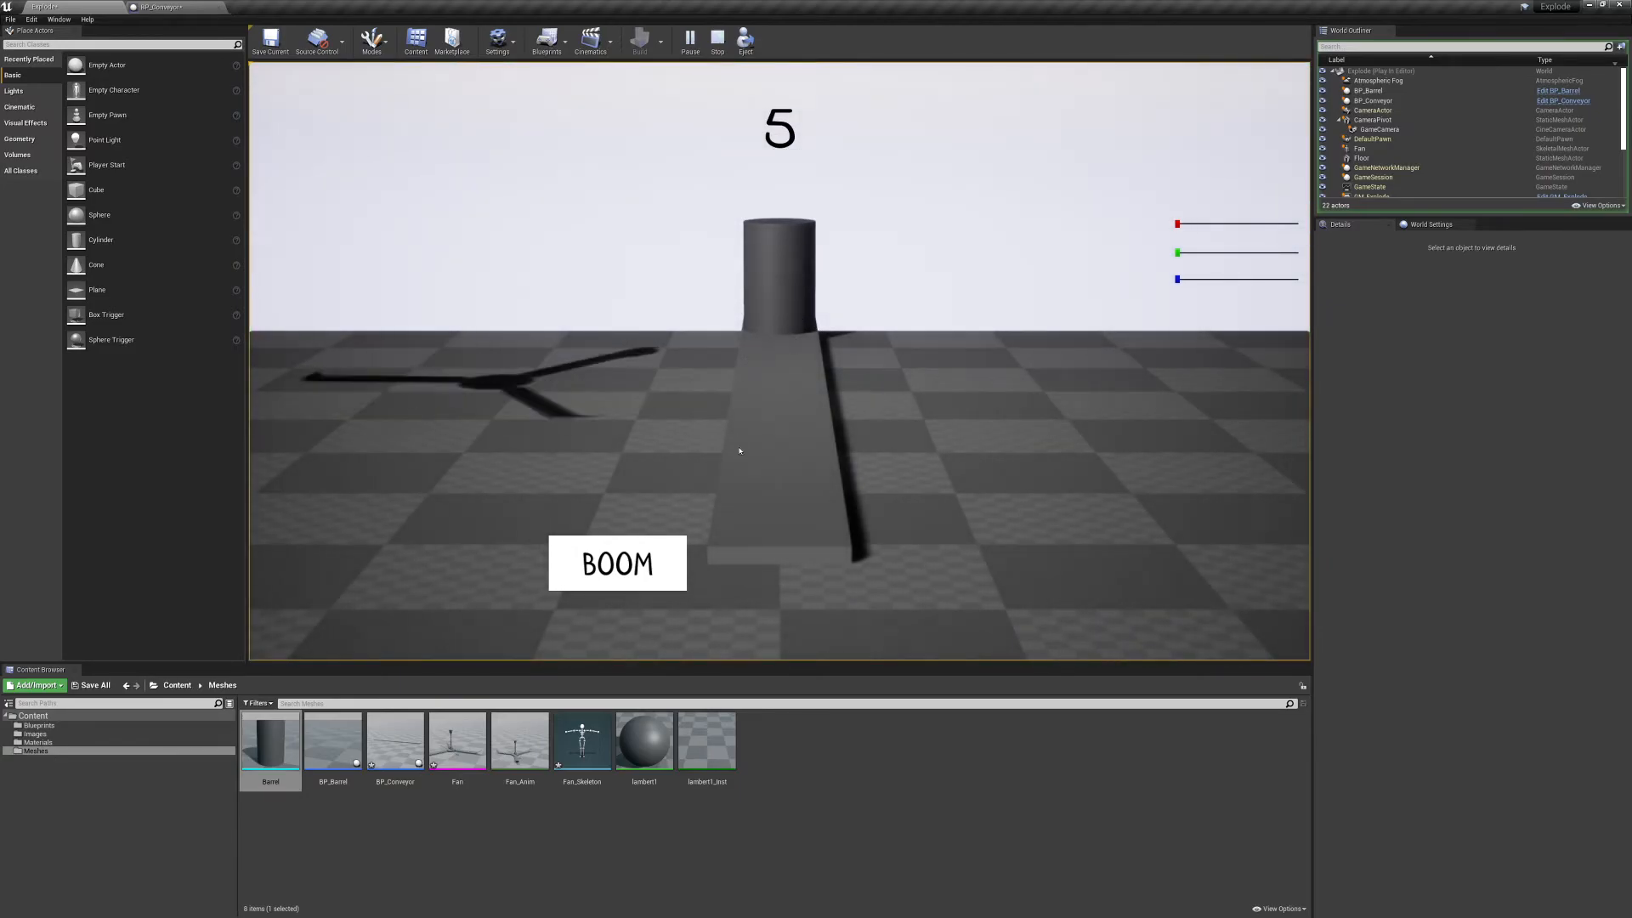
left_click(717, 40)
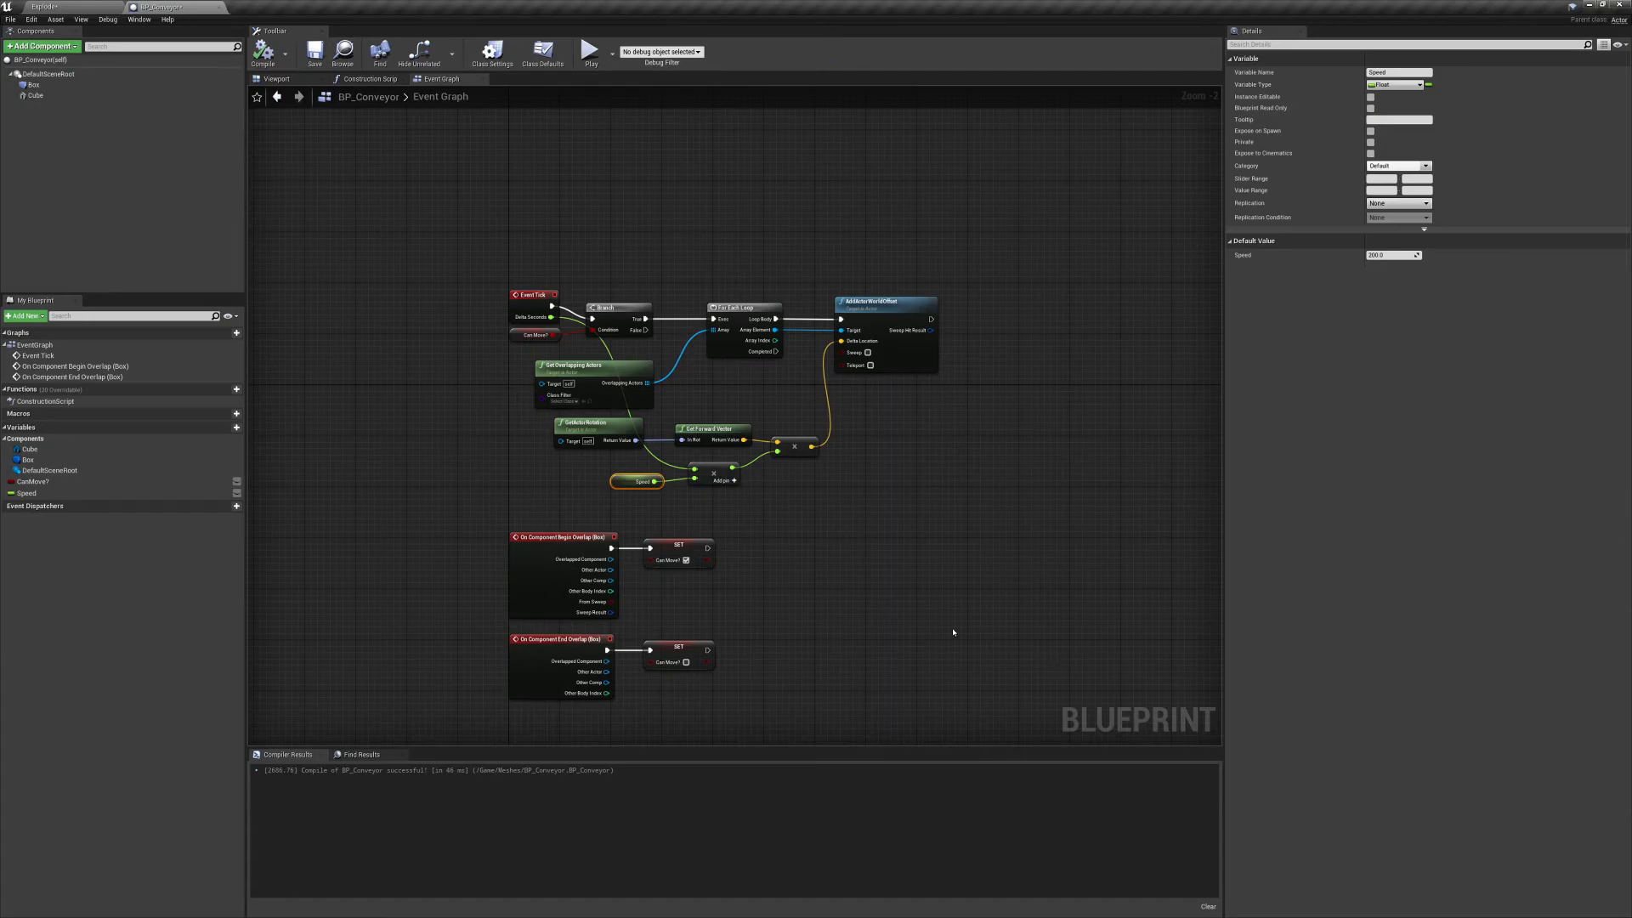
Add a Print String node, connect it after AddActorWorldOffset, and position it below and beyond that node.
right_click_drag(829, 561, 722, 613)
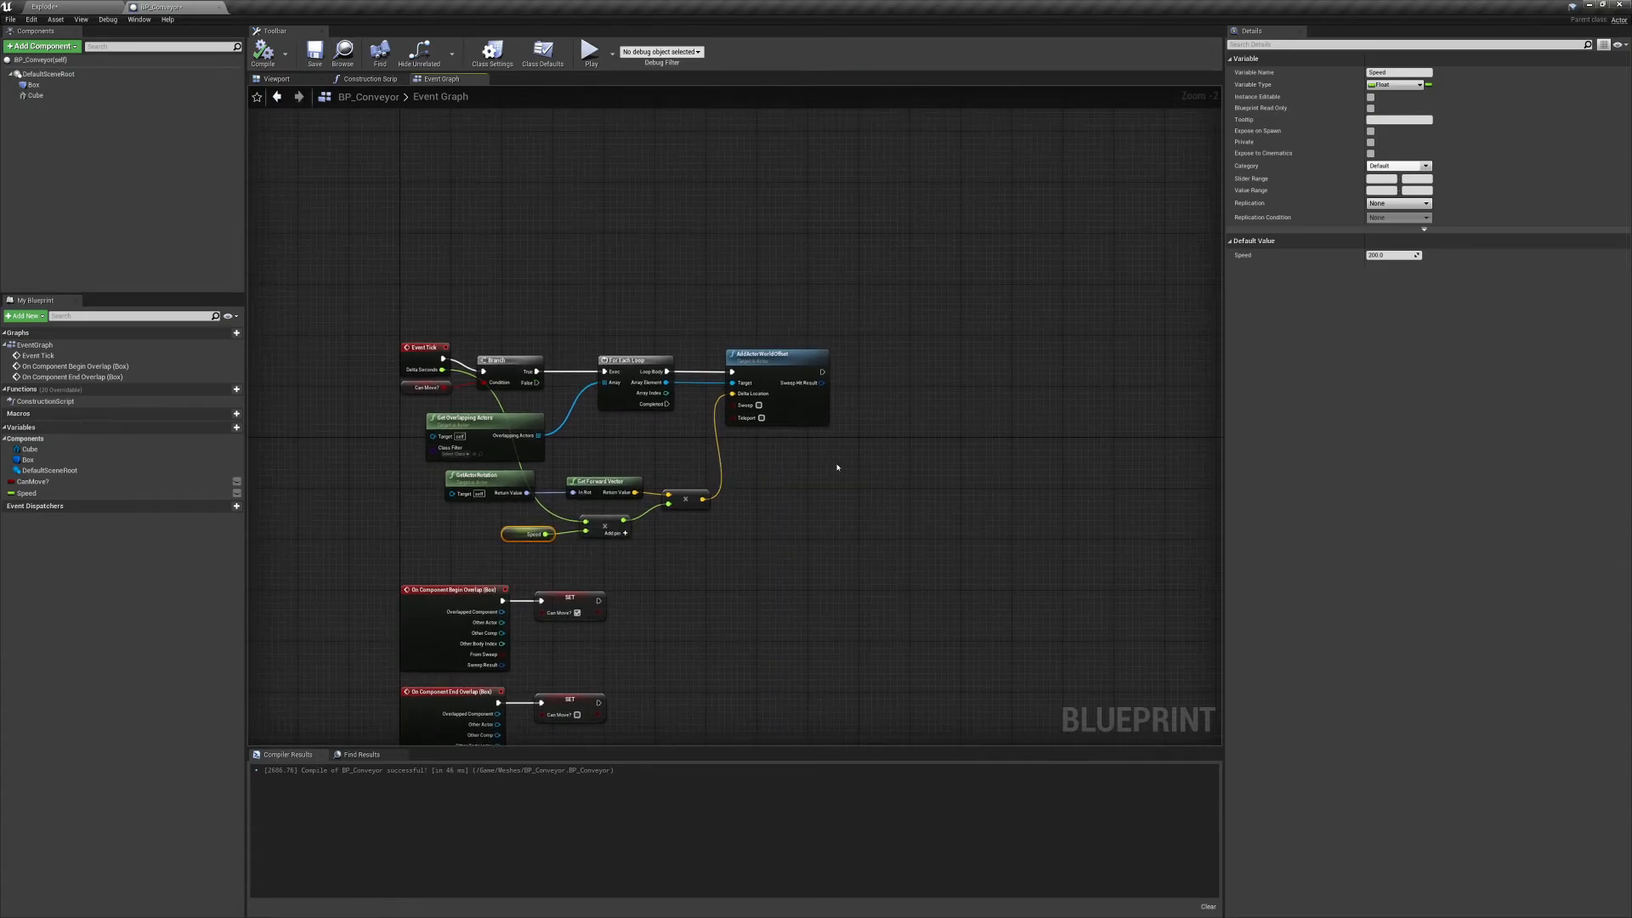
right_click(837, 467)
type("print string")
key("Return")
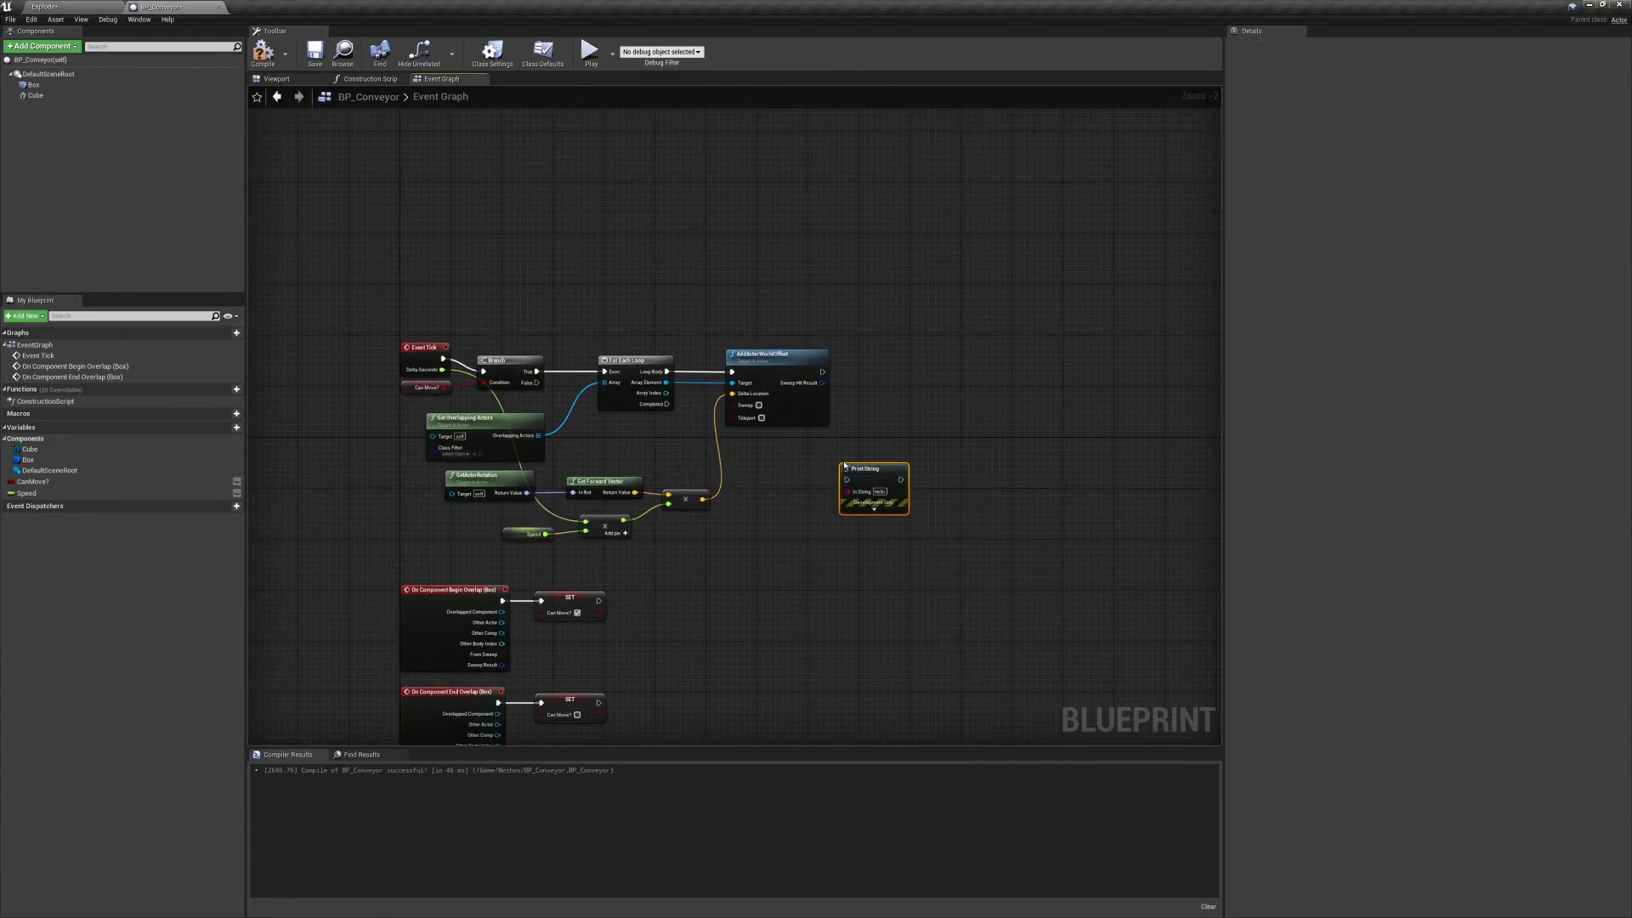
left_click_drag(821, 371, 846, 479)
right_click_drag(849, 456, 936, 401)
scroll(850, 466, "up", 2)
right_click_drag(844, 466, 802, 501)
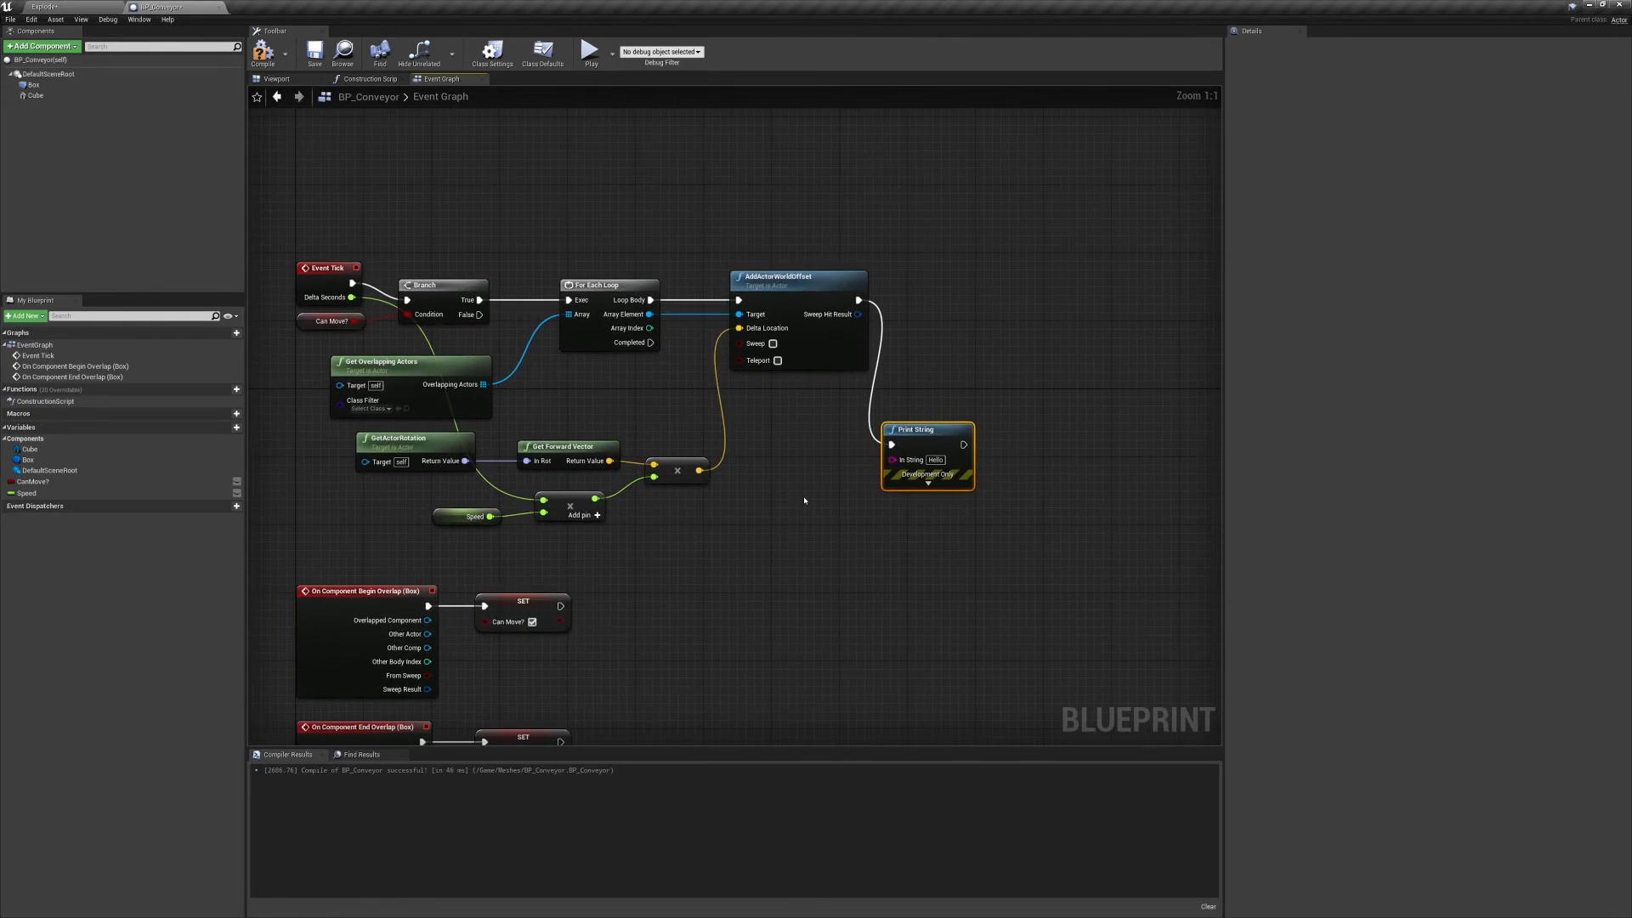
left_click_drag(921, 430, 963, 430)
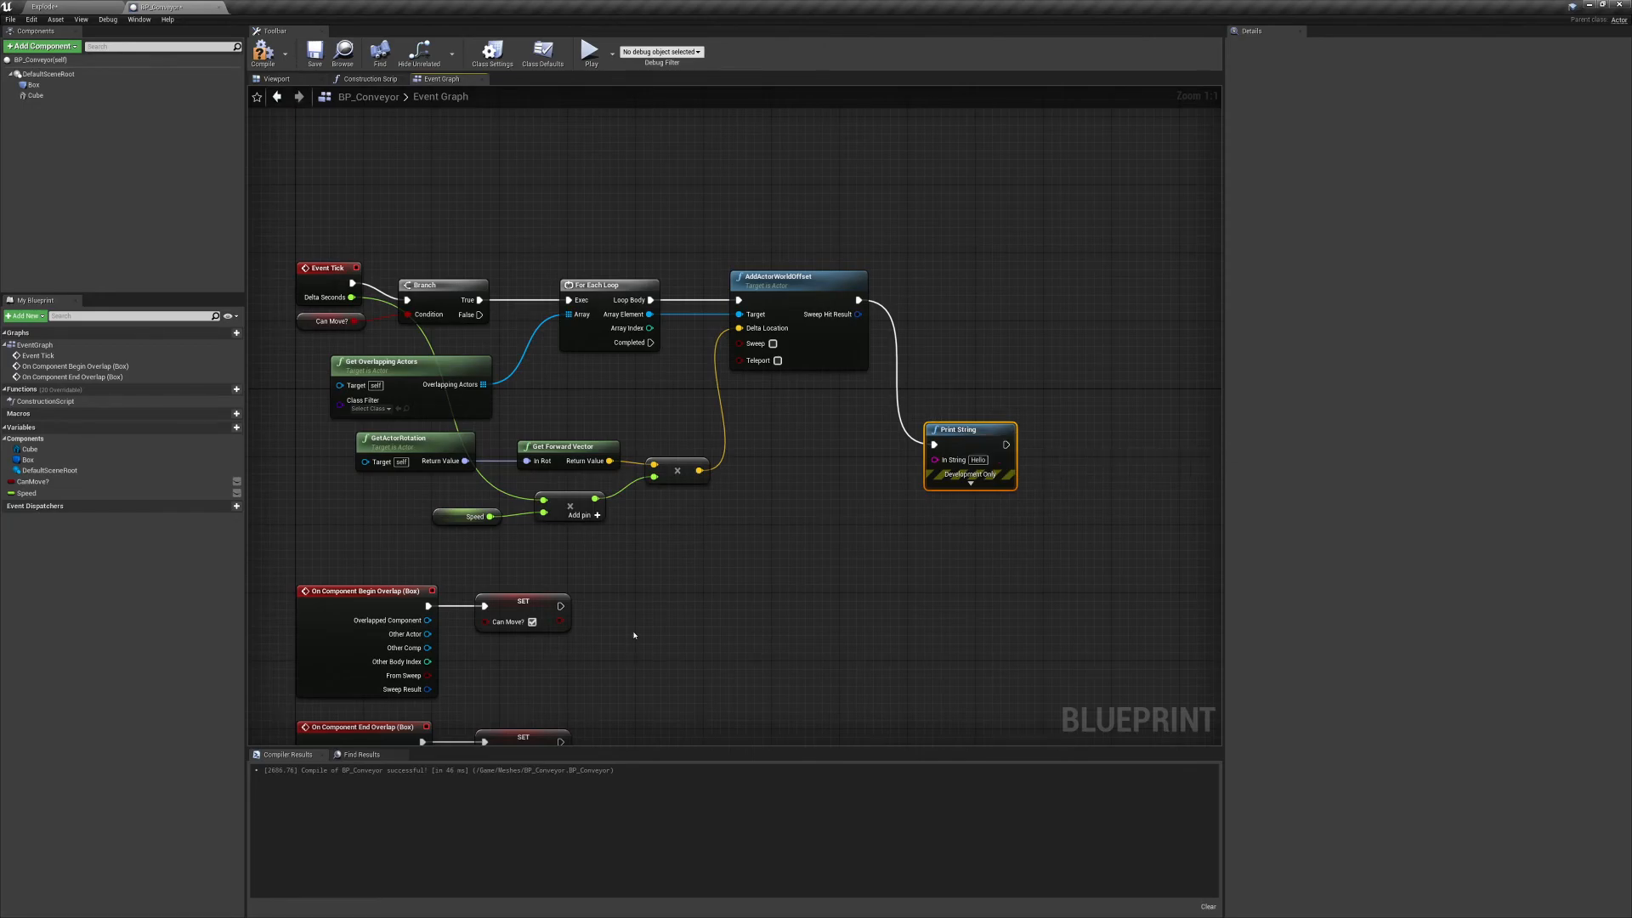
Feed the CanMove? variable into the Print String node's In String input.
right_click_drag(531, 581, 526, 505)
left_click_drag(32, 481, 932, 386)
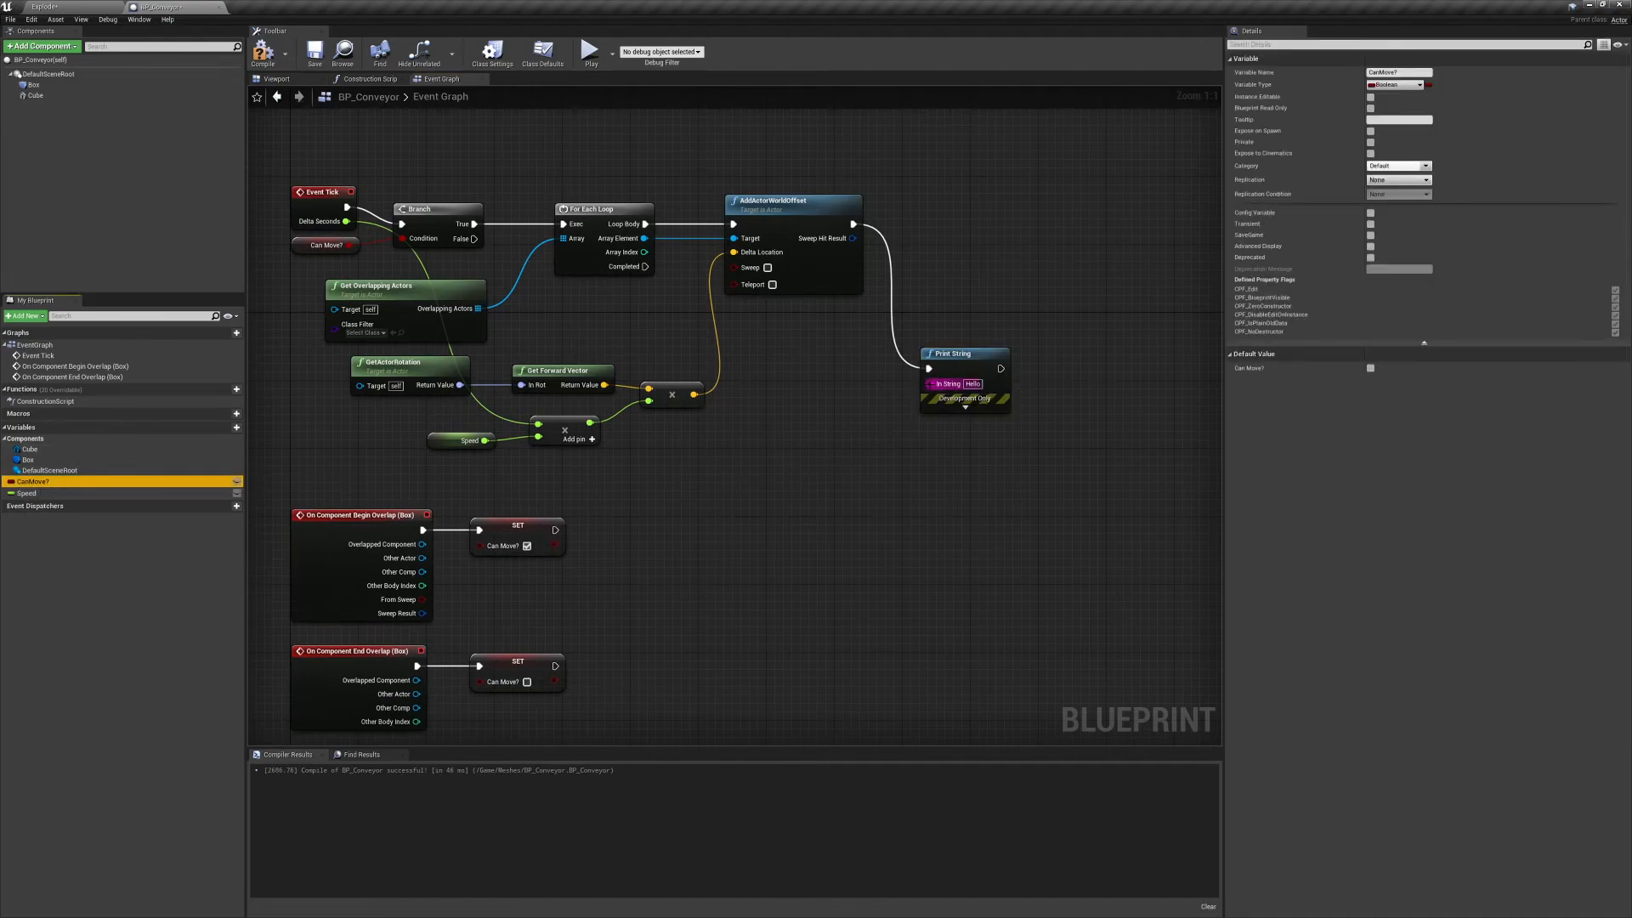
left_click_drag(32, 484, 930, 384, "ctrl")
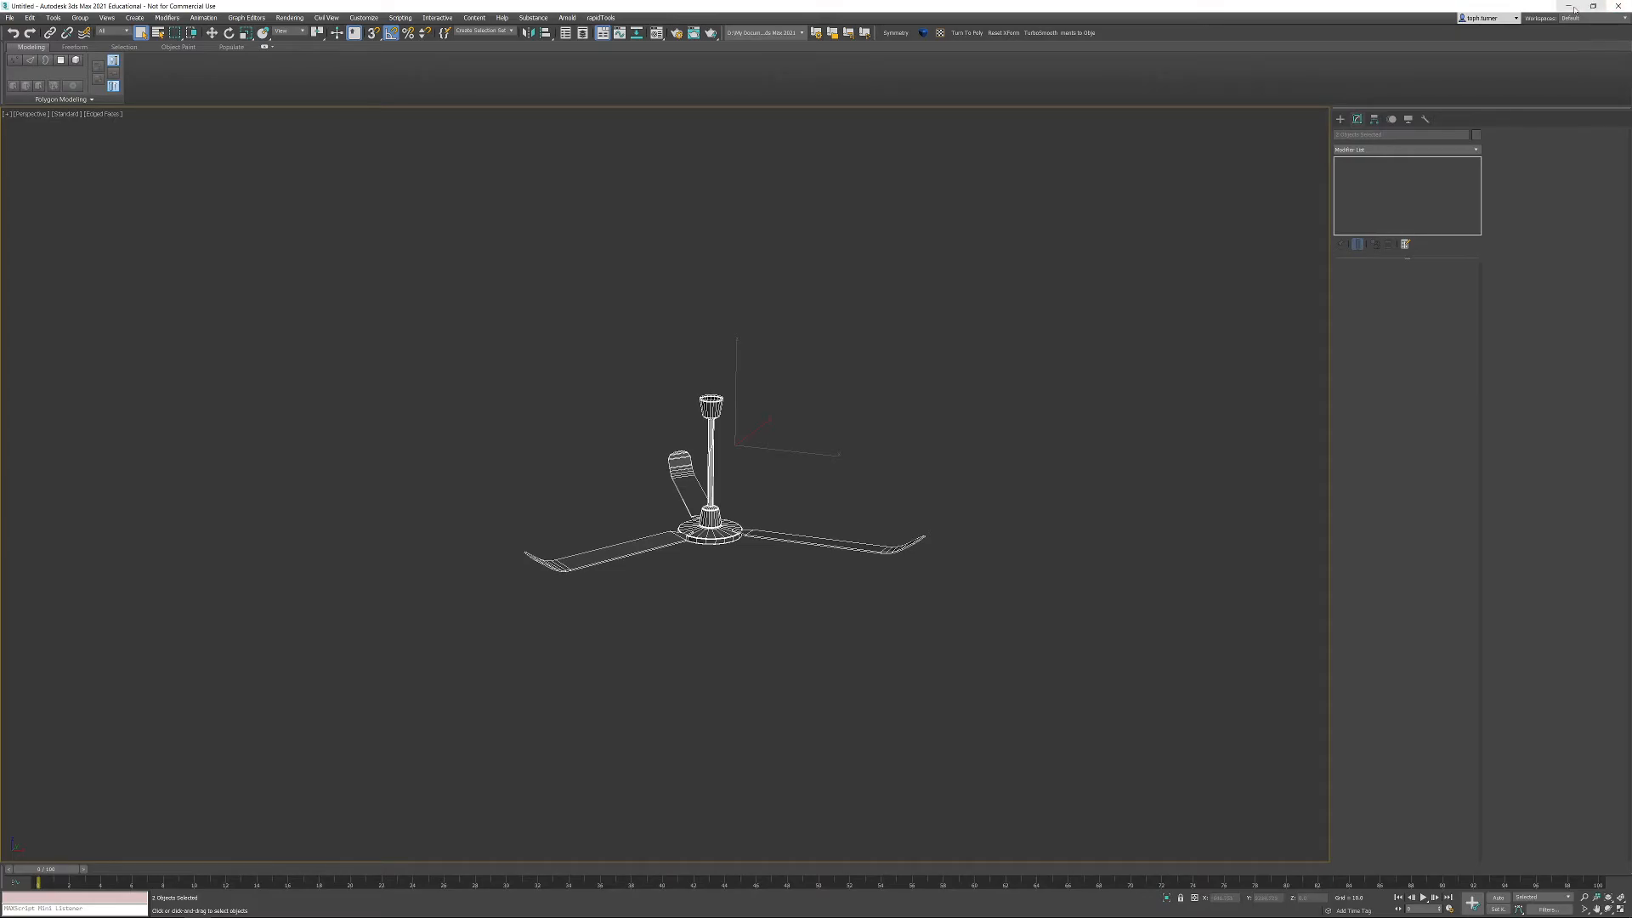
Switch from 3ds Max back to the Explode level in Unreal Editor and run a brief play-test, ending it after checking the barrel.
left_click(1571, 7)
left_click(68, 7)
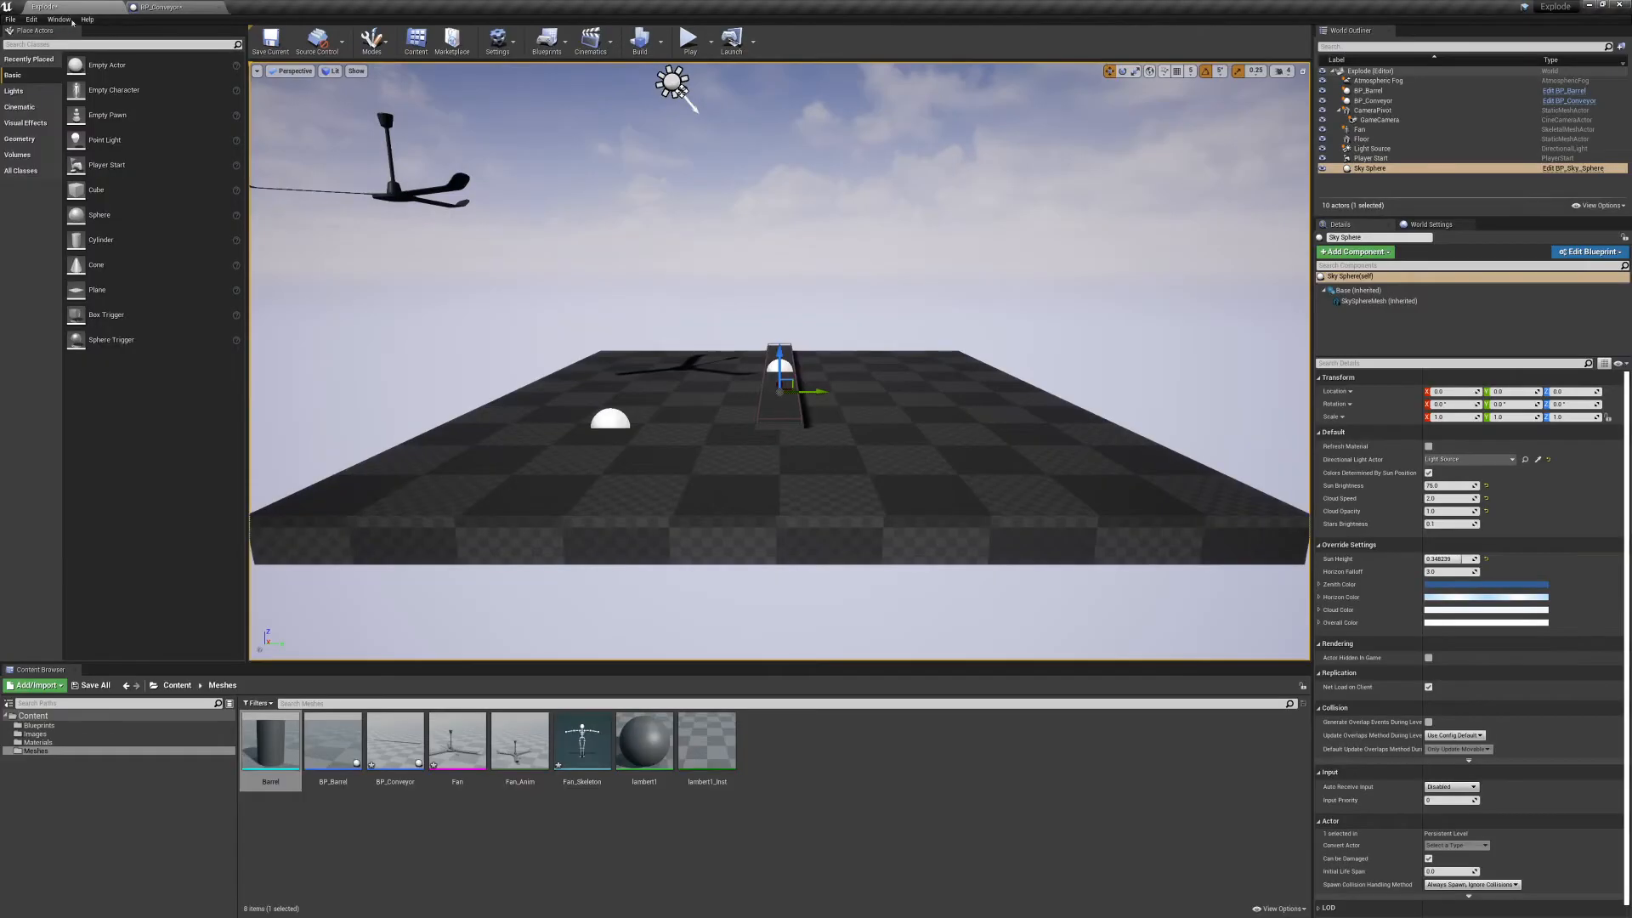
left_click(684, 43)
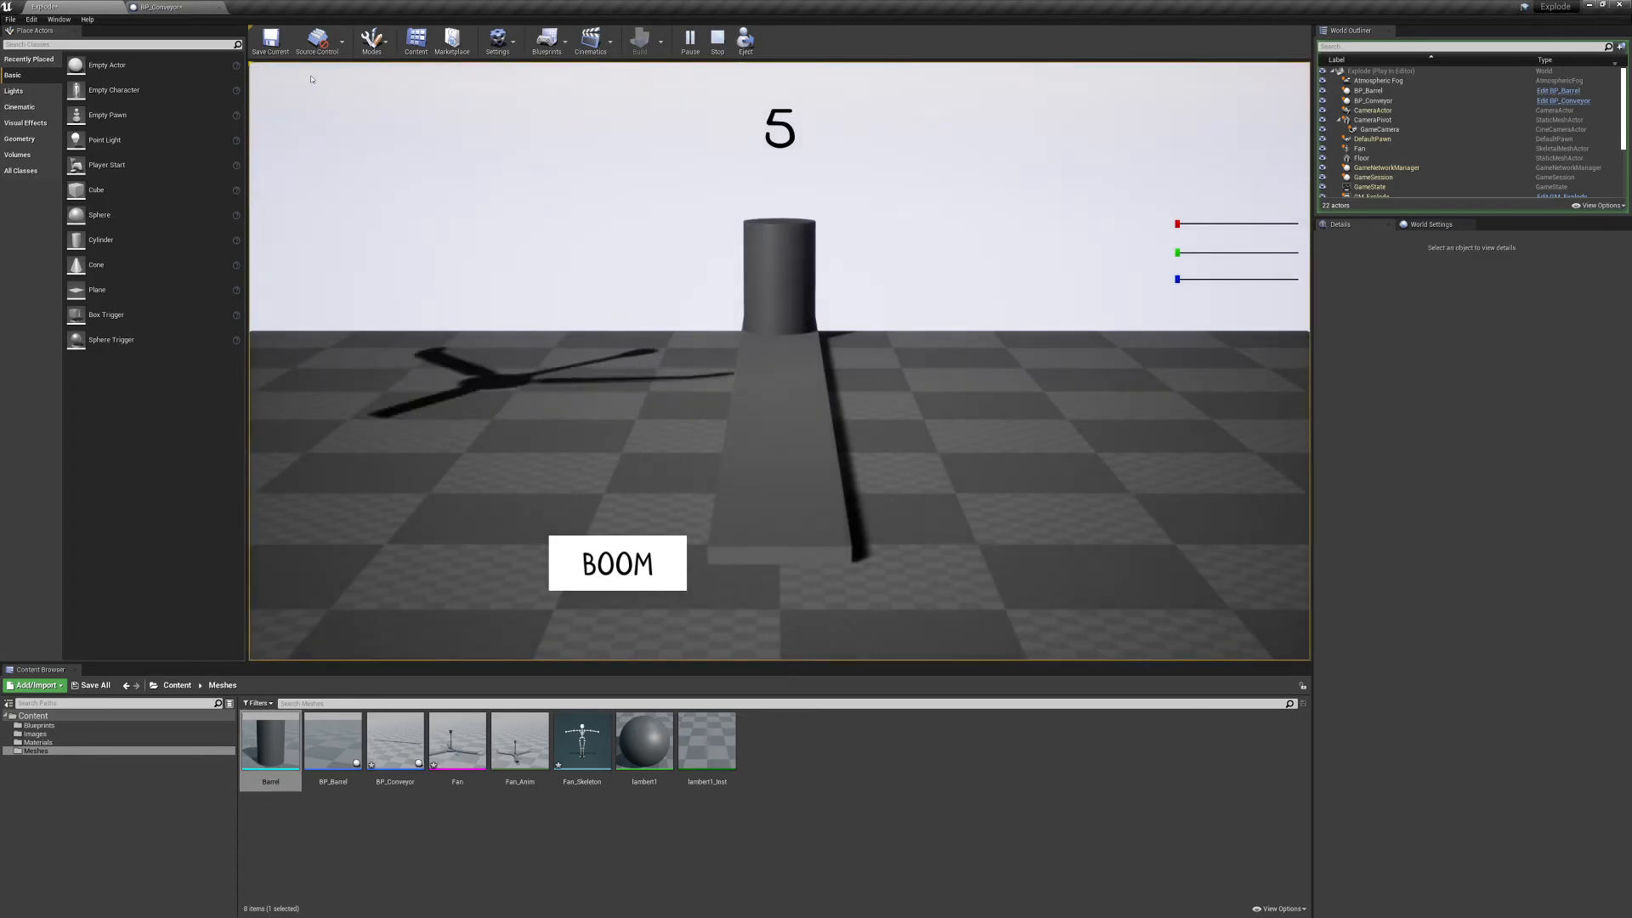
key("Escape")
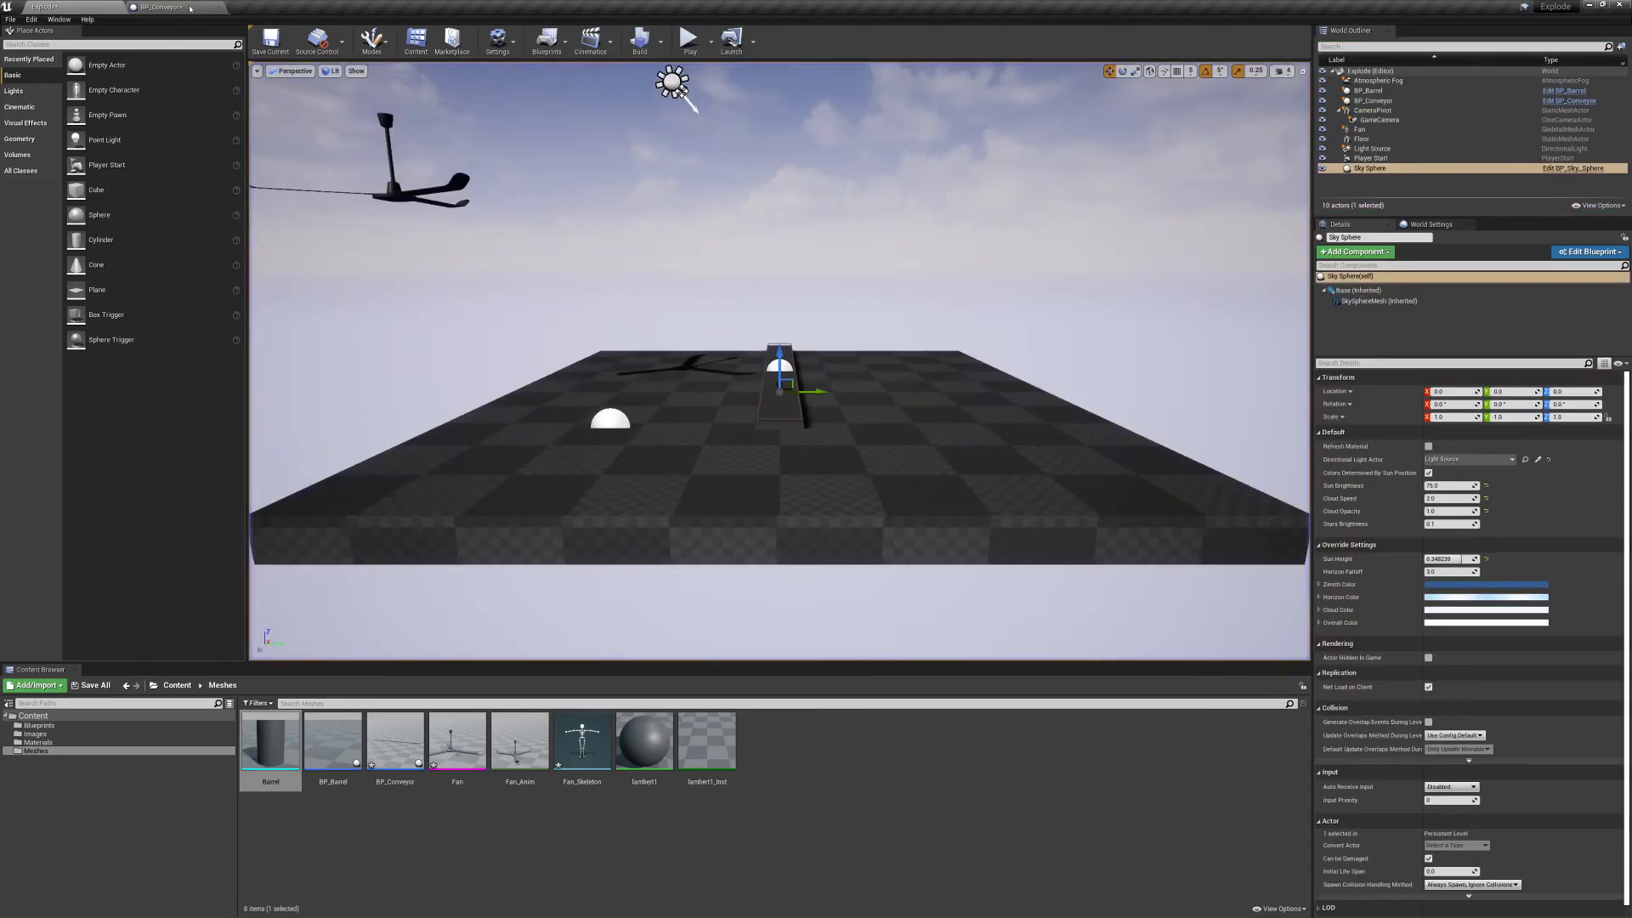
Return to the Explode level from BP_Conveyor and open its Level Blueprint.
left_click(189, 9)
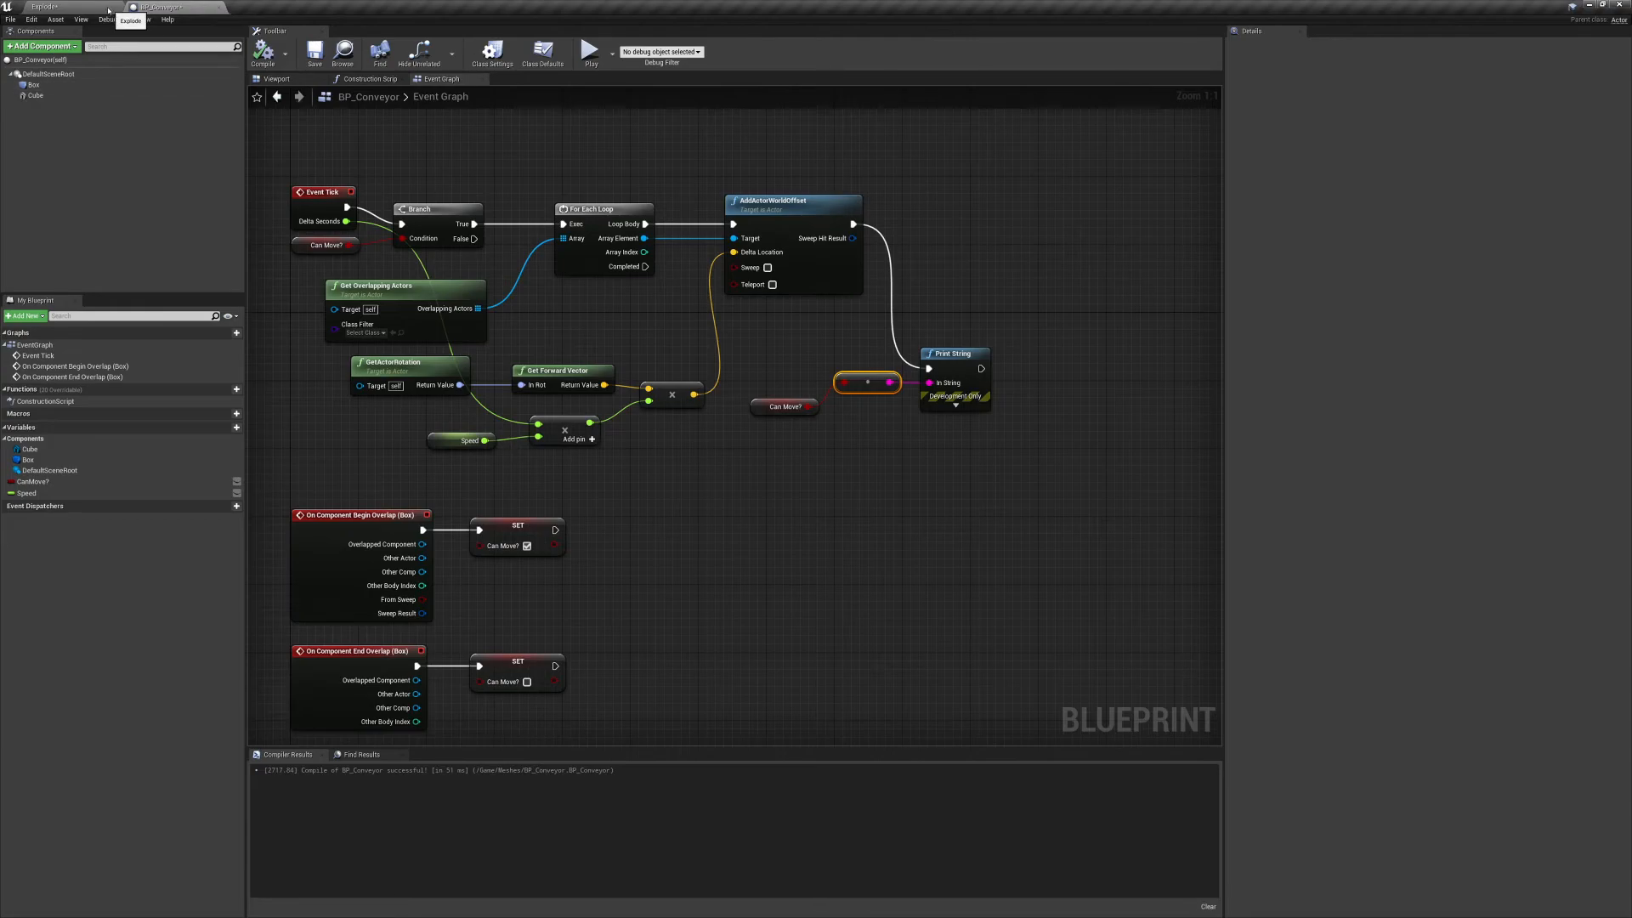
left_click(44, 7)
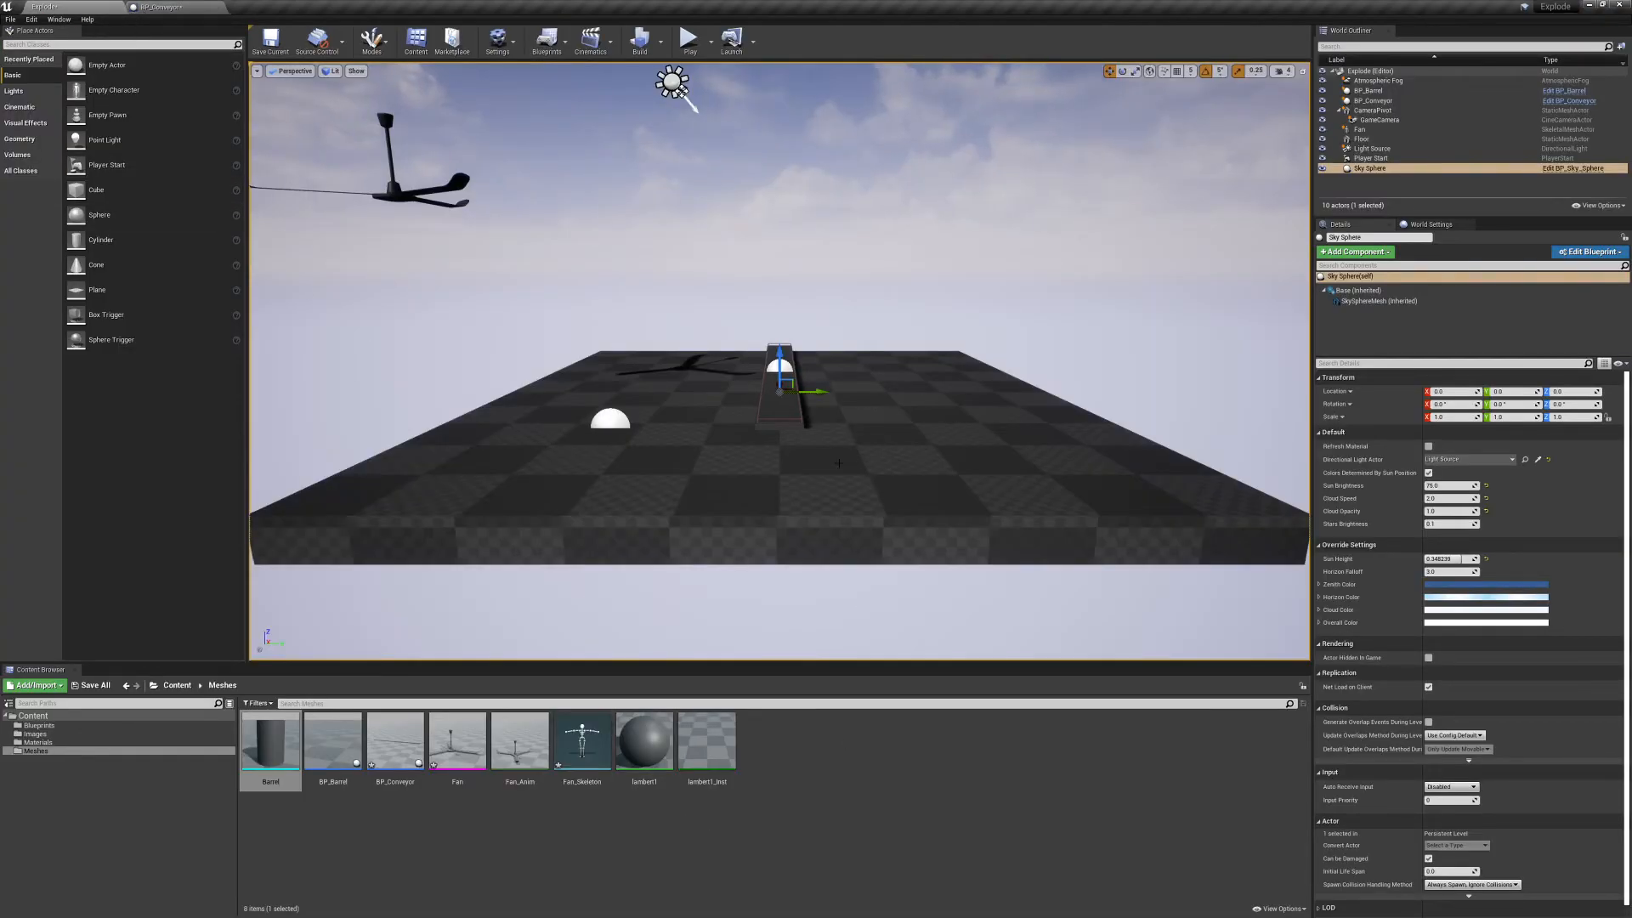
left_click(546, 38)
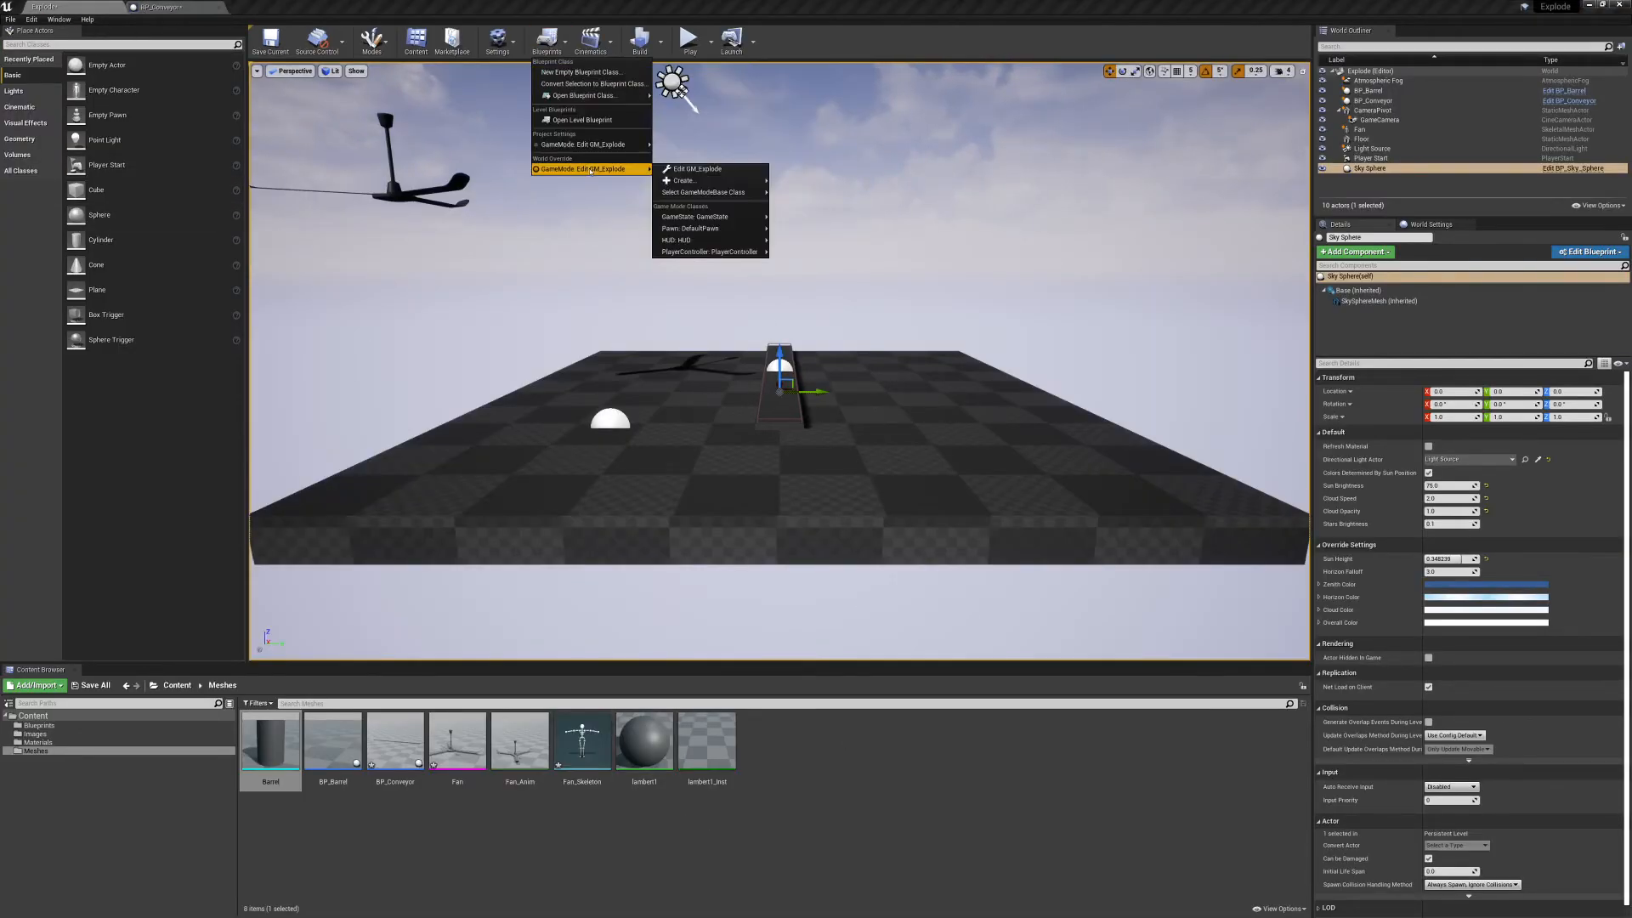
left_click(600, 120)
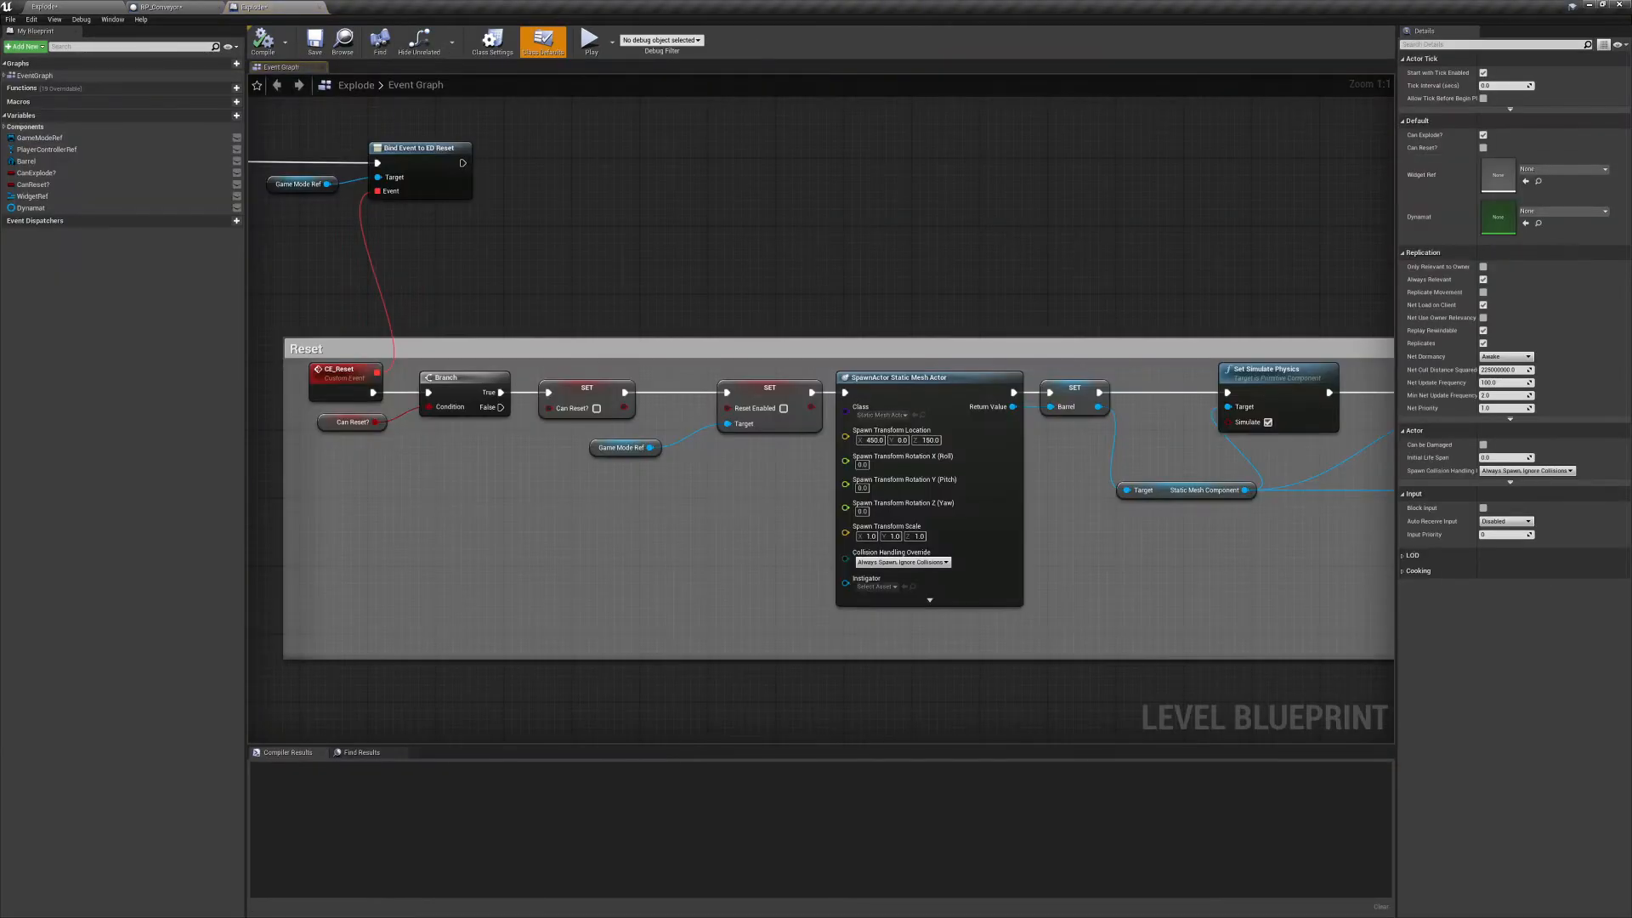
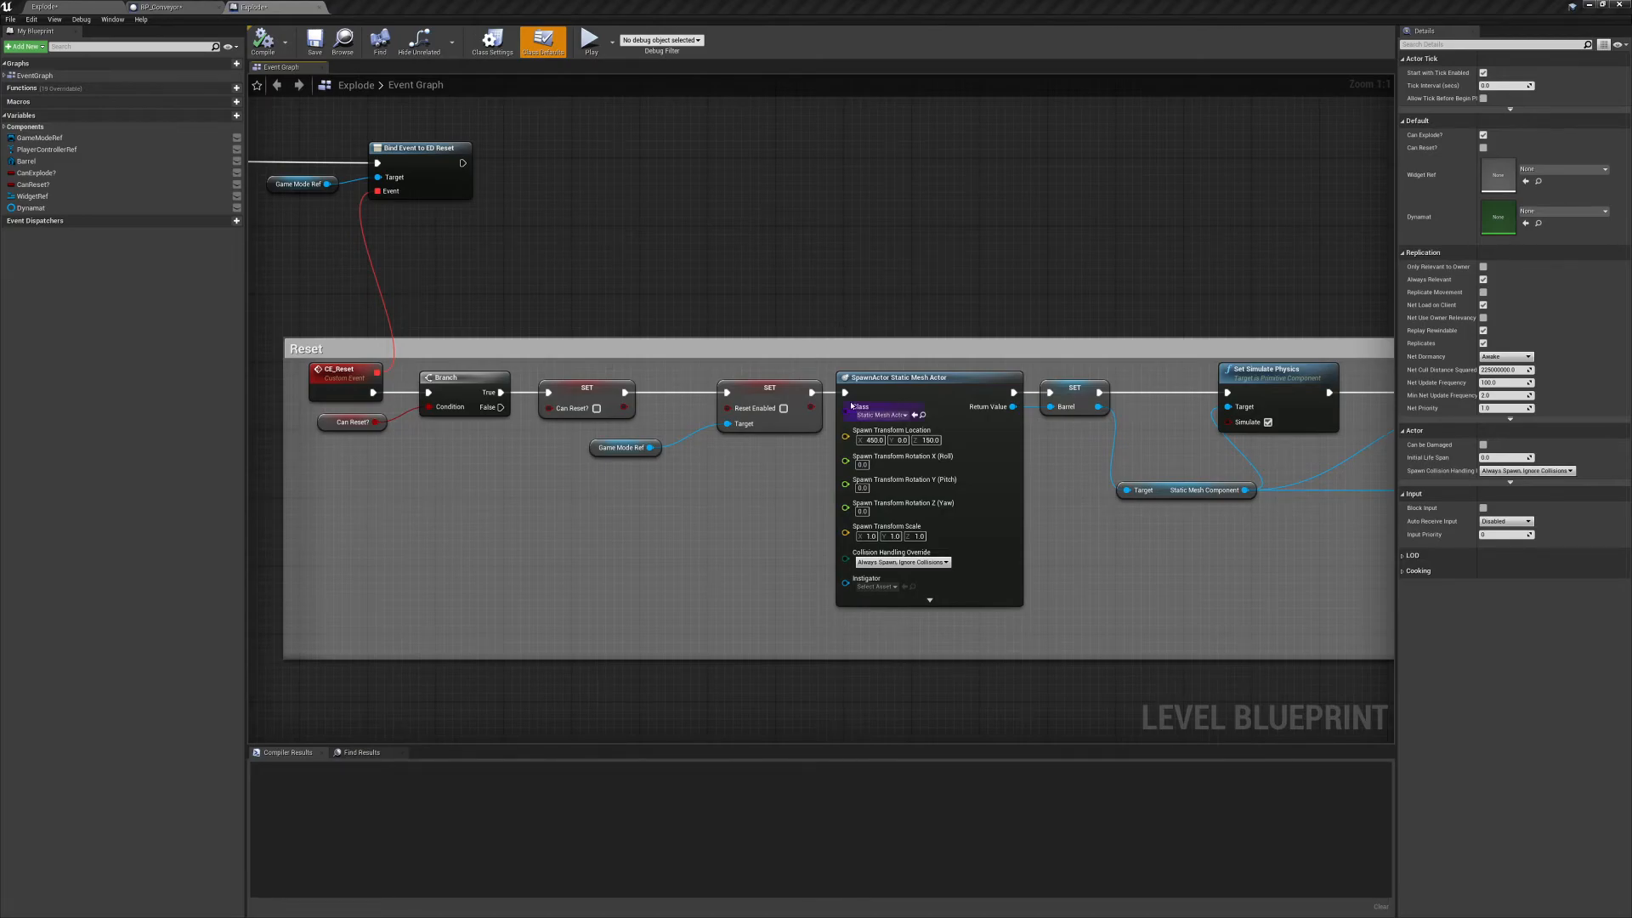
Move the Set Mobility node closer to Set Simulate Physics in the Reset section's barrel-spawning chain.
right_click_drag(852, 412, 600, 272)
right_click_drag(864, 391, 526, 441)
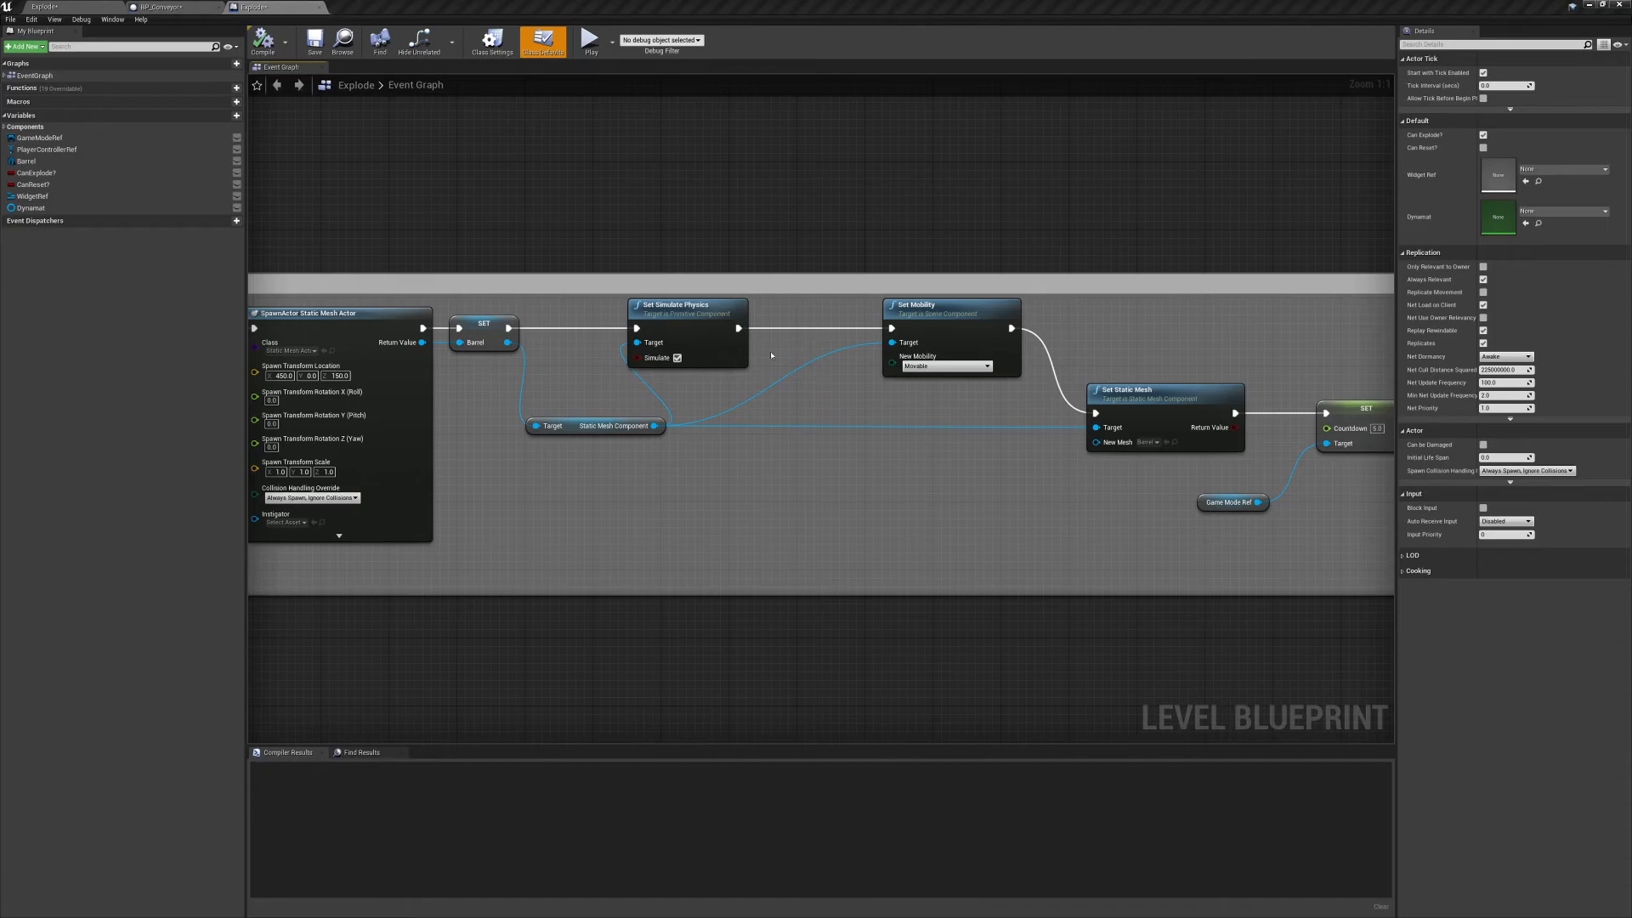
right_click_drag(783, 359, 719, 345)
right_click_drag(828, 420, 876, 427)
left_click(651, 297)
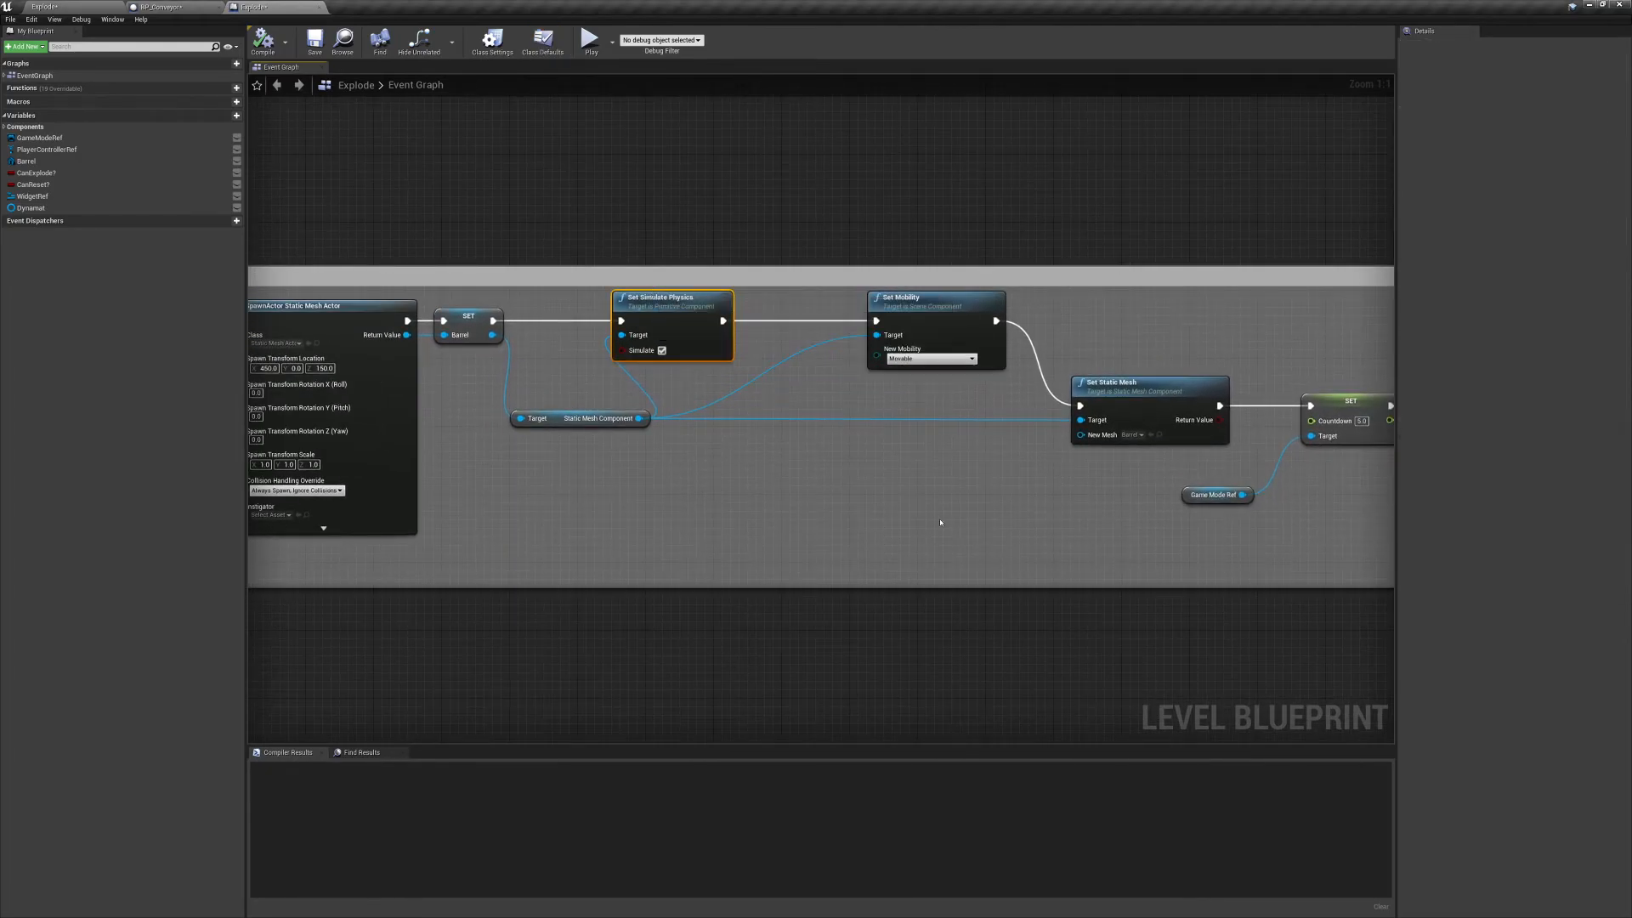
left_click_drag(901, 299, 816, 299)
Add a Set Generate Overlap Events node targeting the Static Mesh Component in the Reset section.
left_click_drag(638, 418, 764, 463)
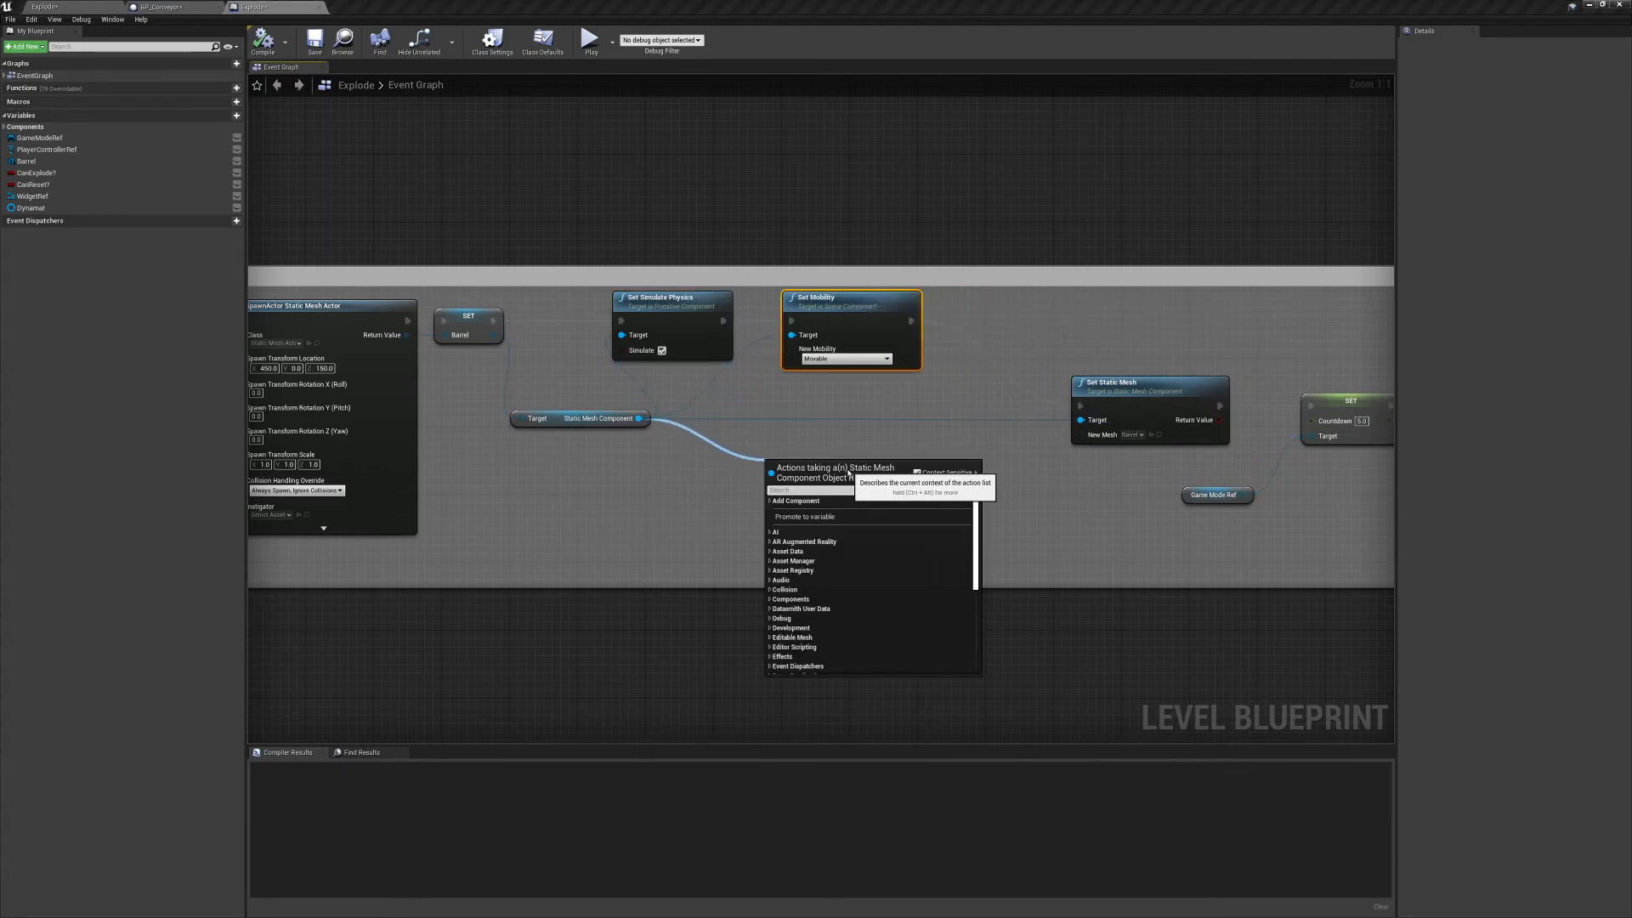
type("over")
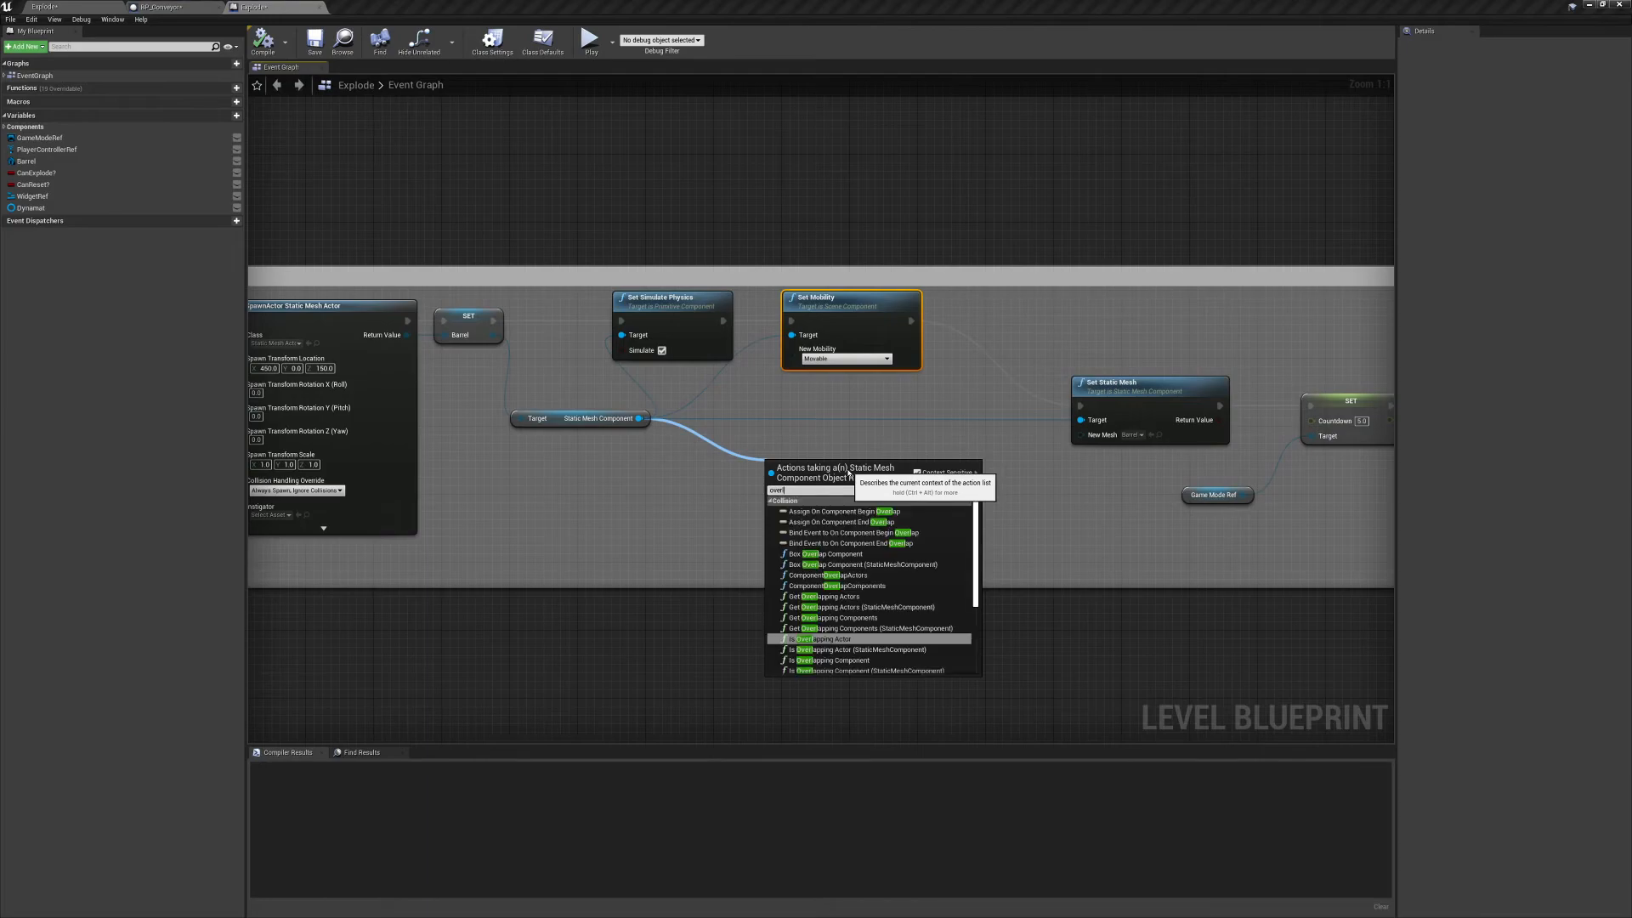
type("lap")
key("BackSpace")
key("BackSpace")
key("BackSpace")
key("BackSpace")
key("BackSpace")
key("BackSpace")
type("set")
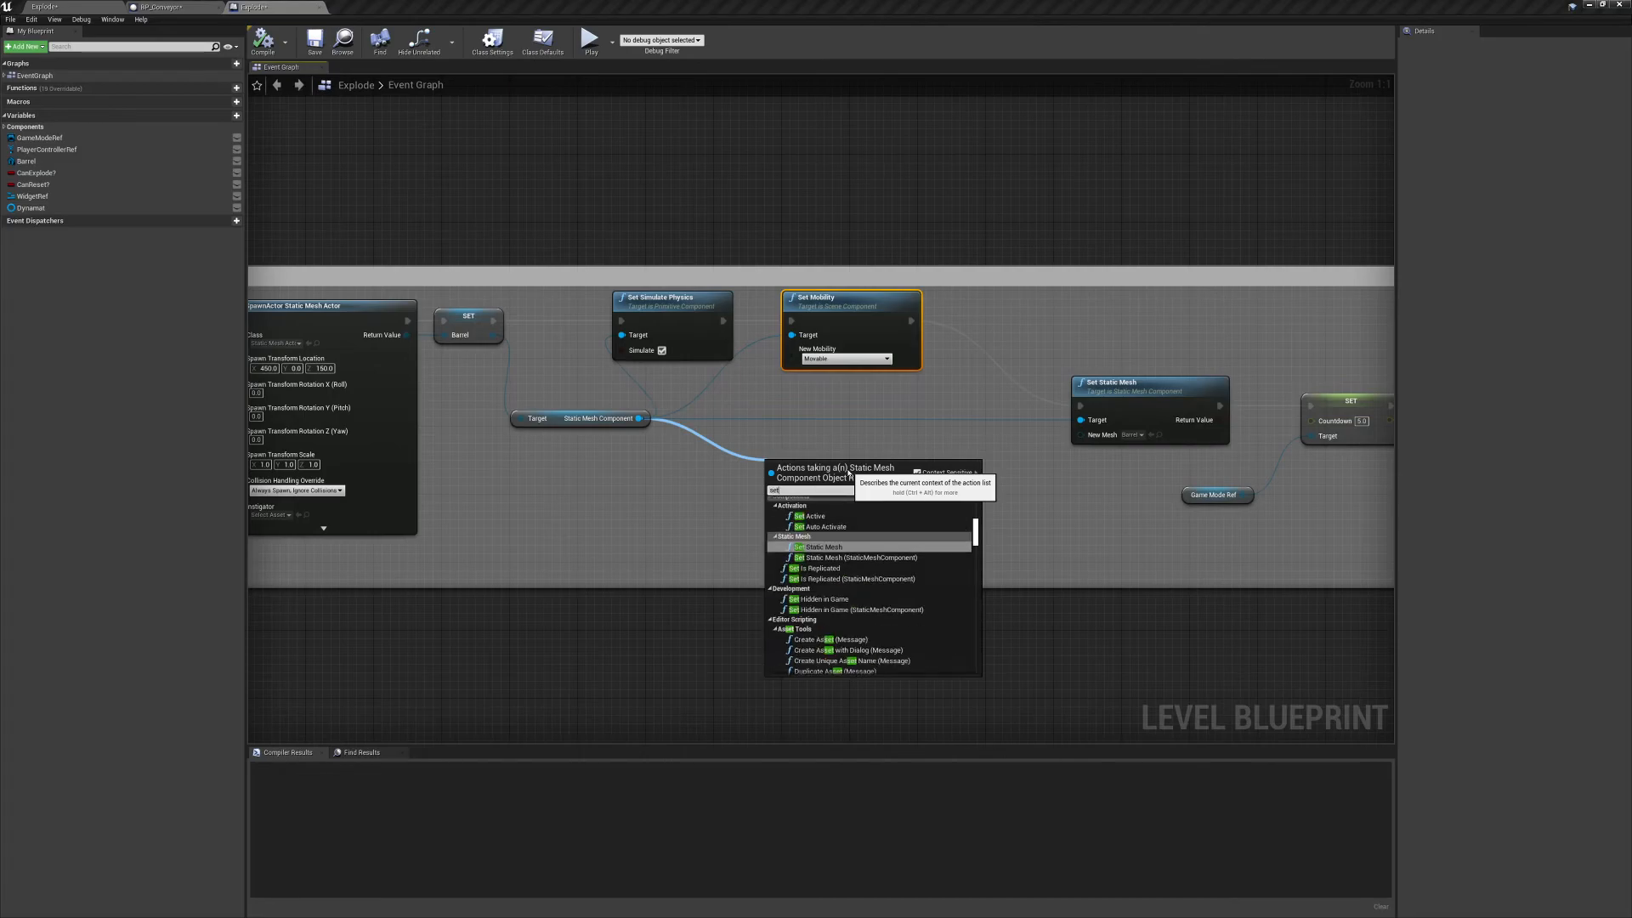
type("ov")
key("BackSpace")
key("BackSpace")
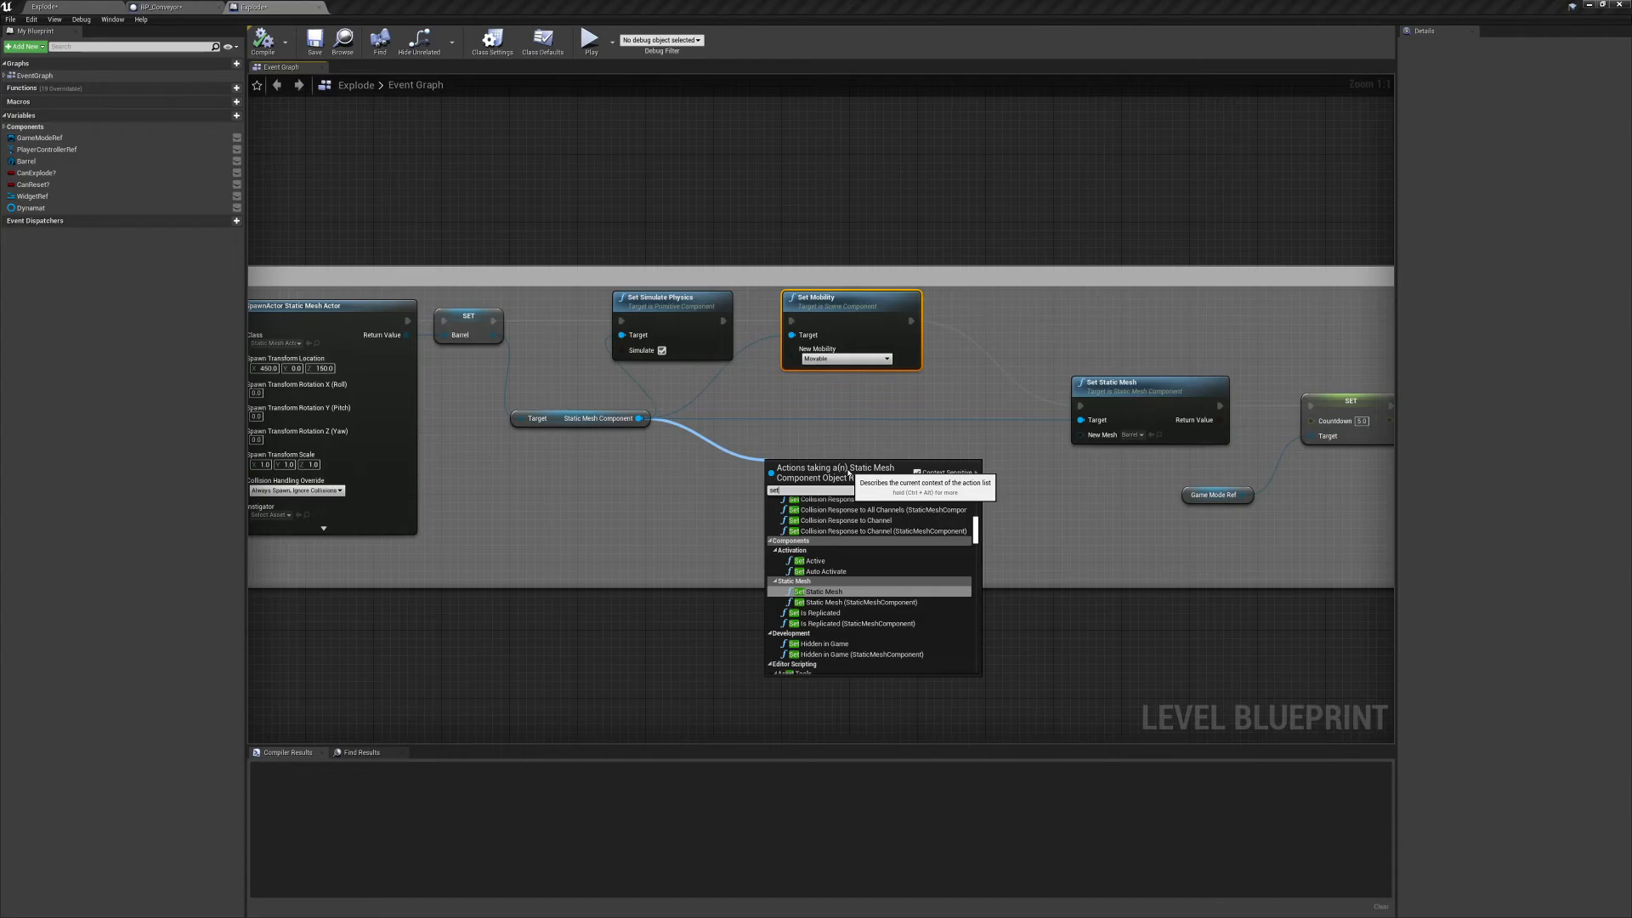
type("g")
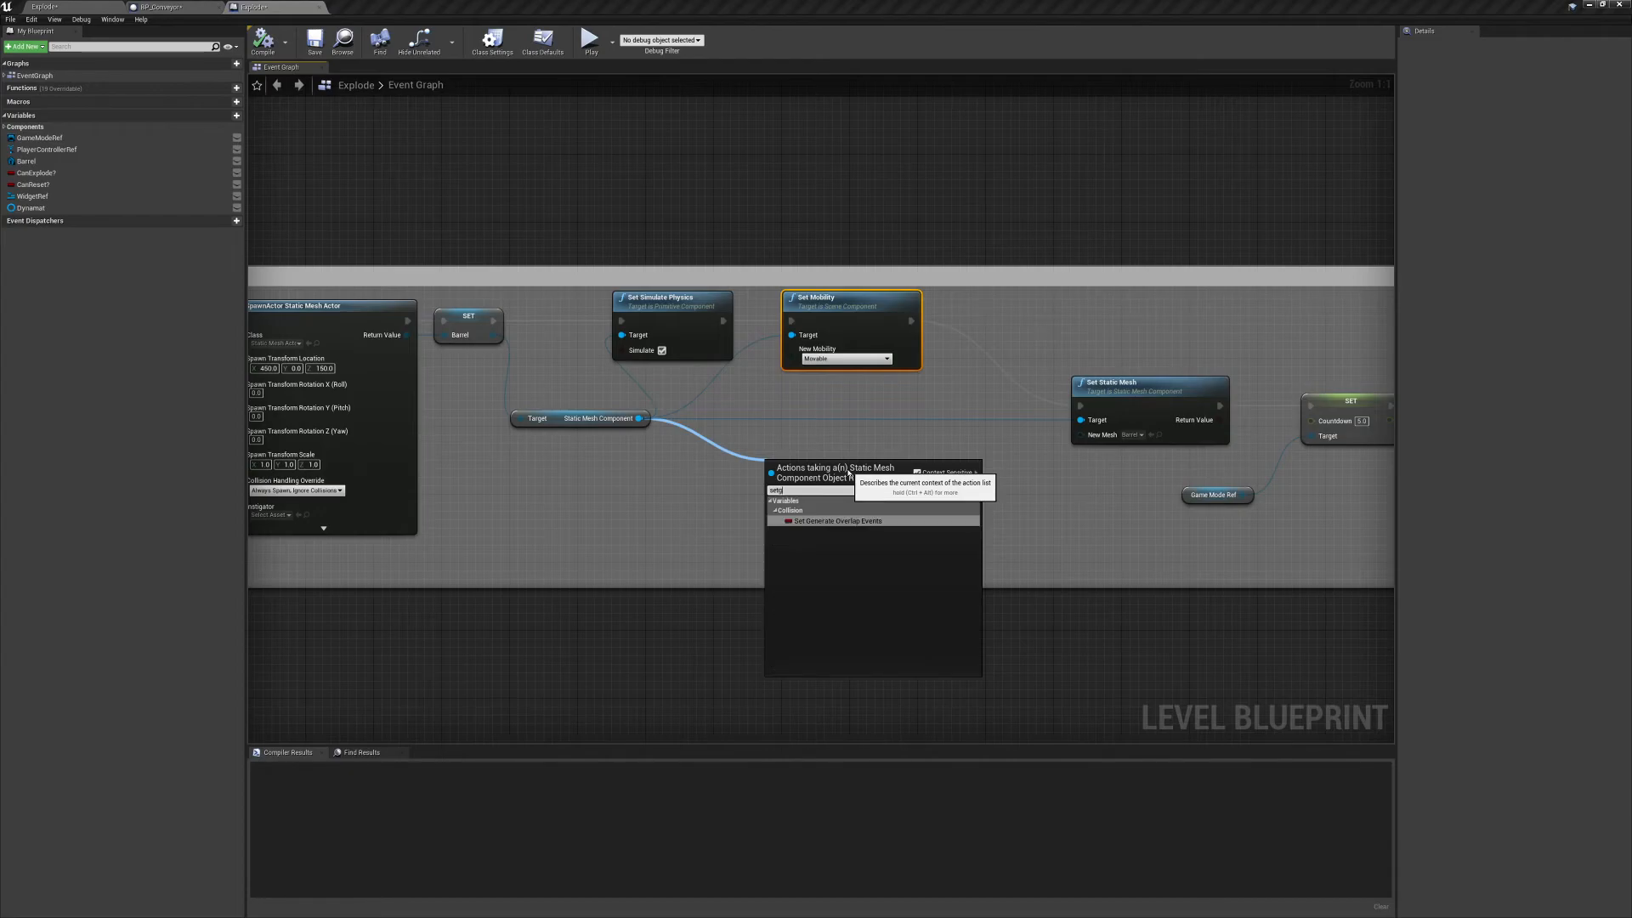
left_click(838, 520)
Wire the Set Generate Overlap Events node between Set Mobility and Set Static Mesh, and enable Generate Overlap Events on it.
left_click_drag(808, 470, 955, 321)
left_click_drag(1059, 326, 1079, 405)
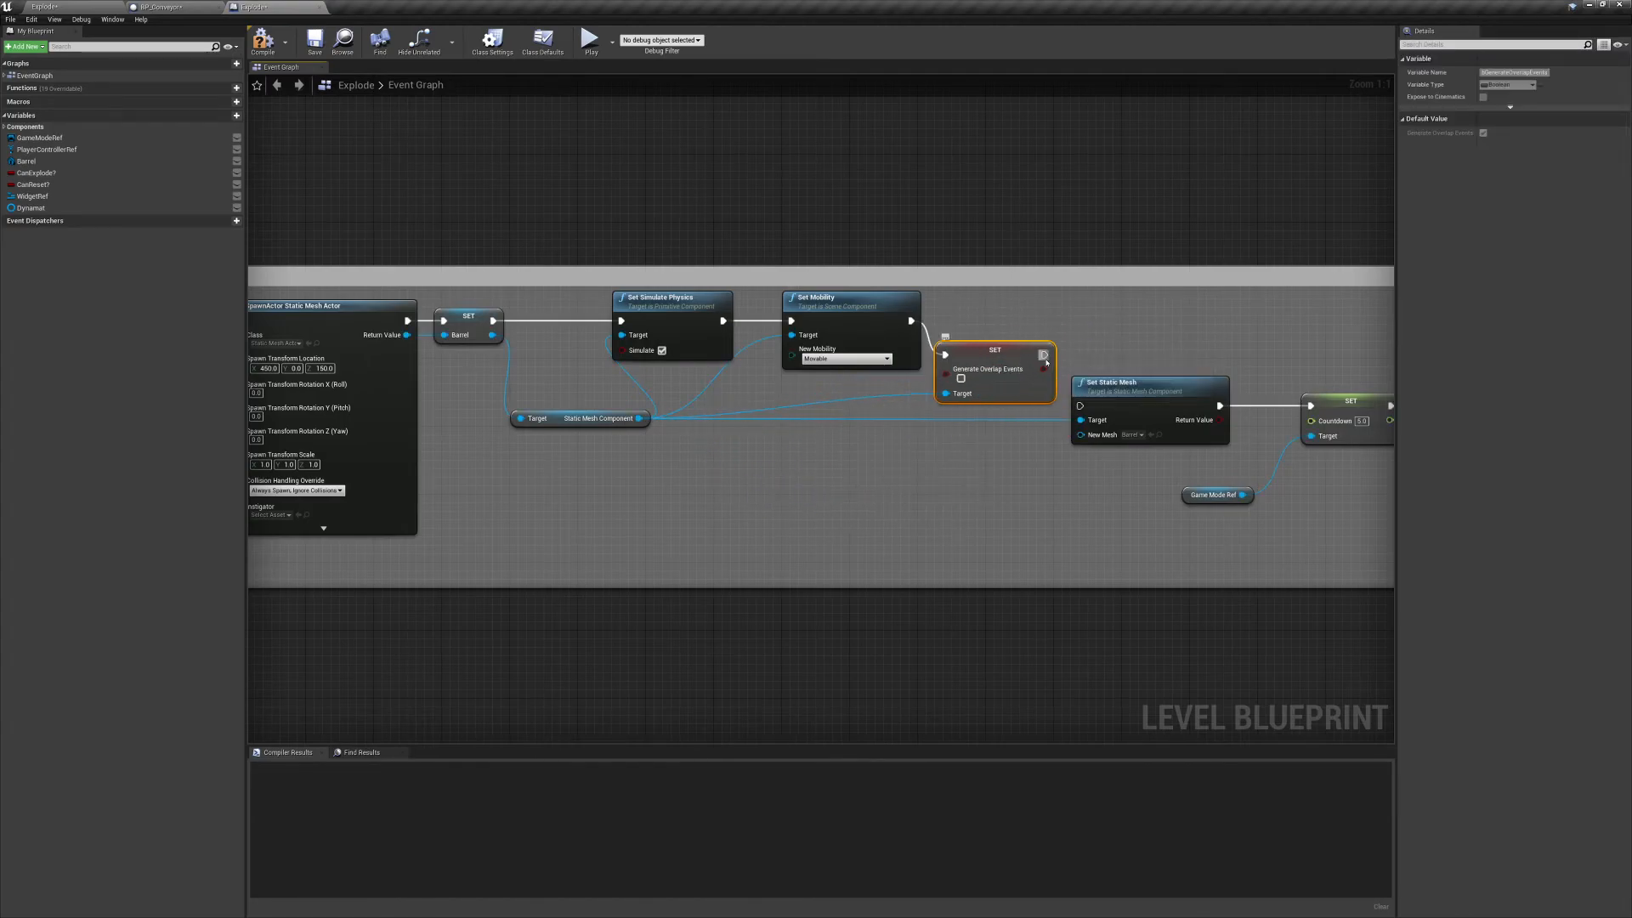
left_click(960, 378)
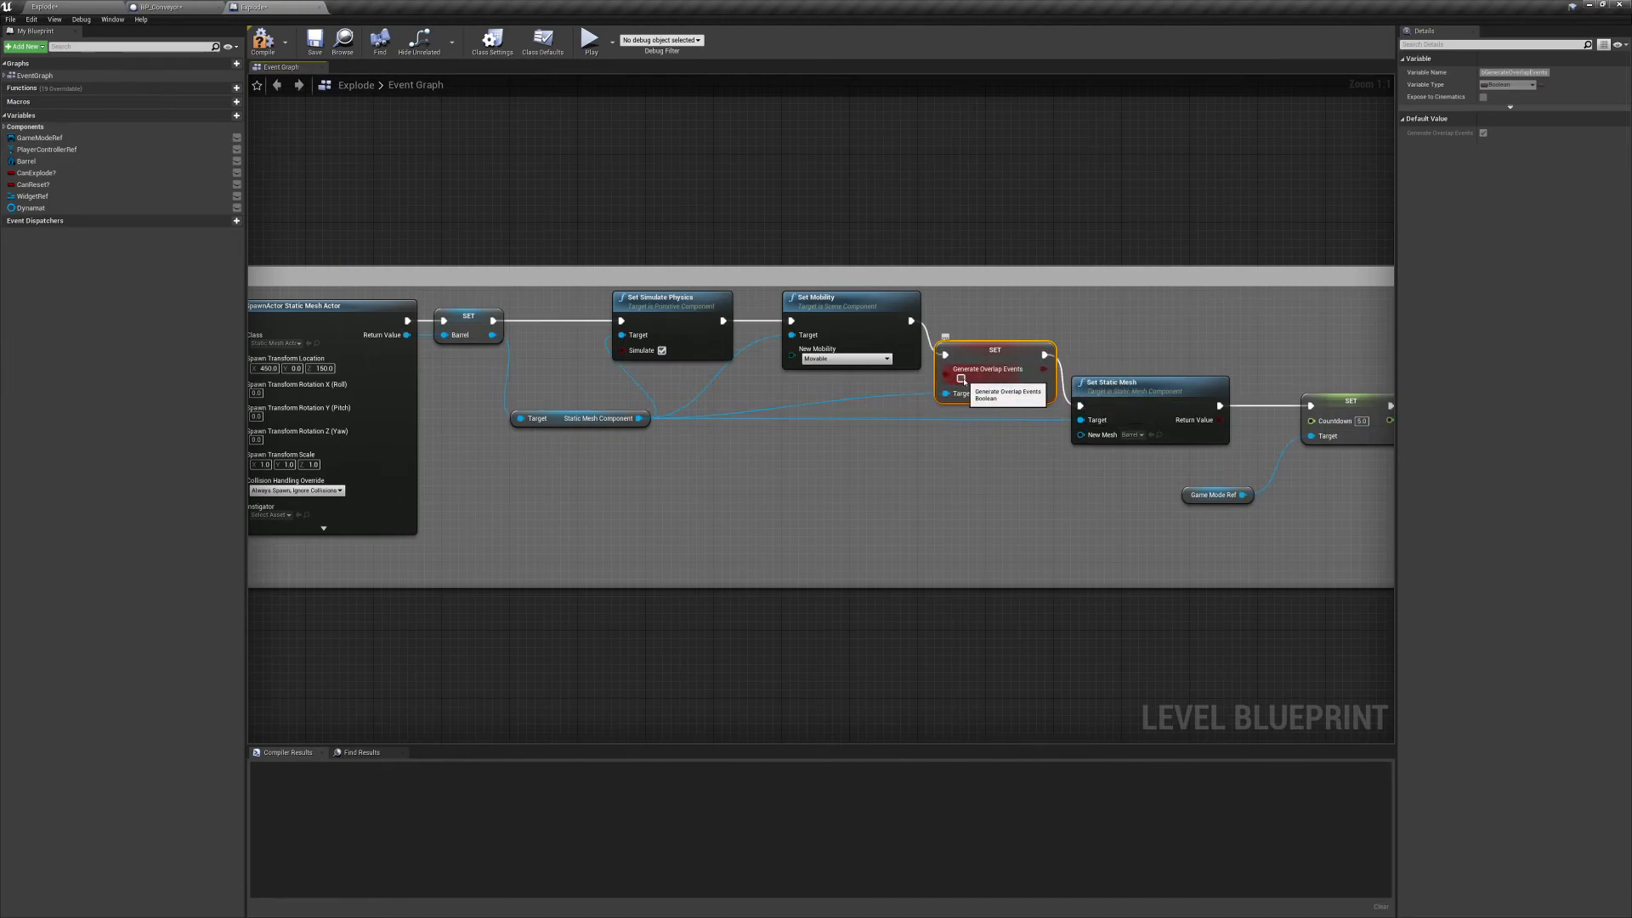
Paste a copy of the Set Generate Overlap Events node below the initial barrel-spawning chain that precedes the Explode section.
right_click_drag(1049, 530, 888, 517)
scroll(942, 508, "down", 10)
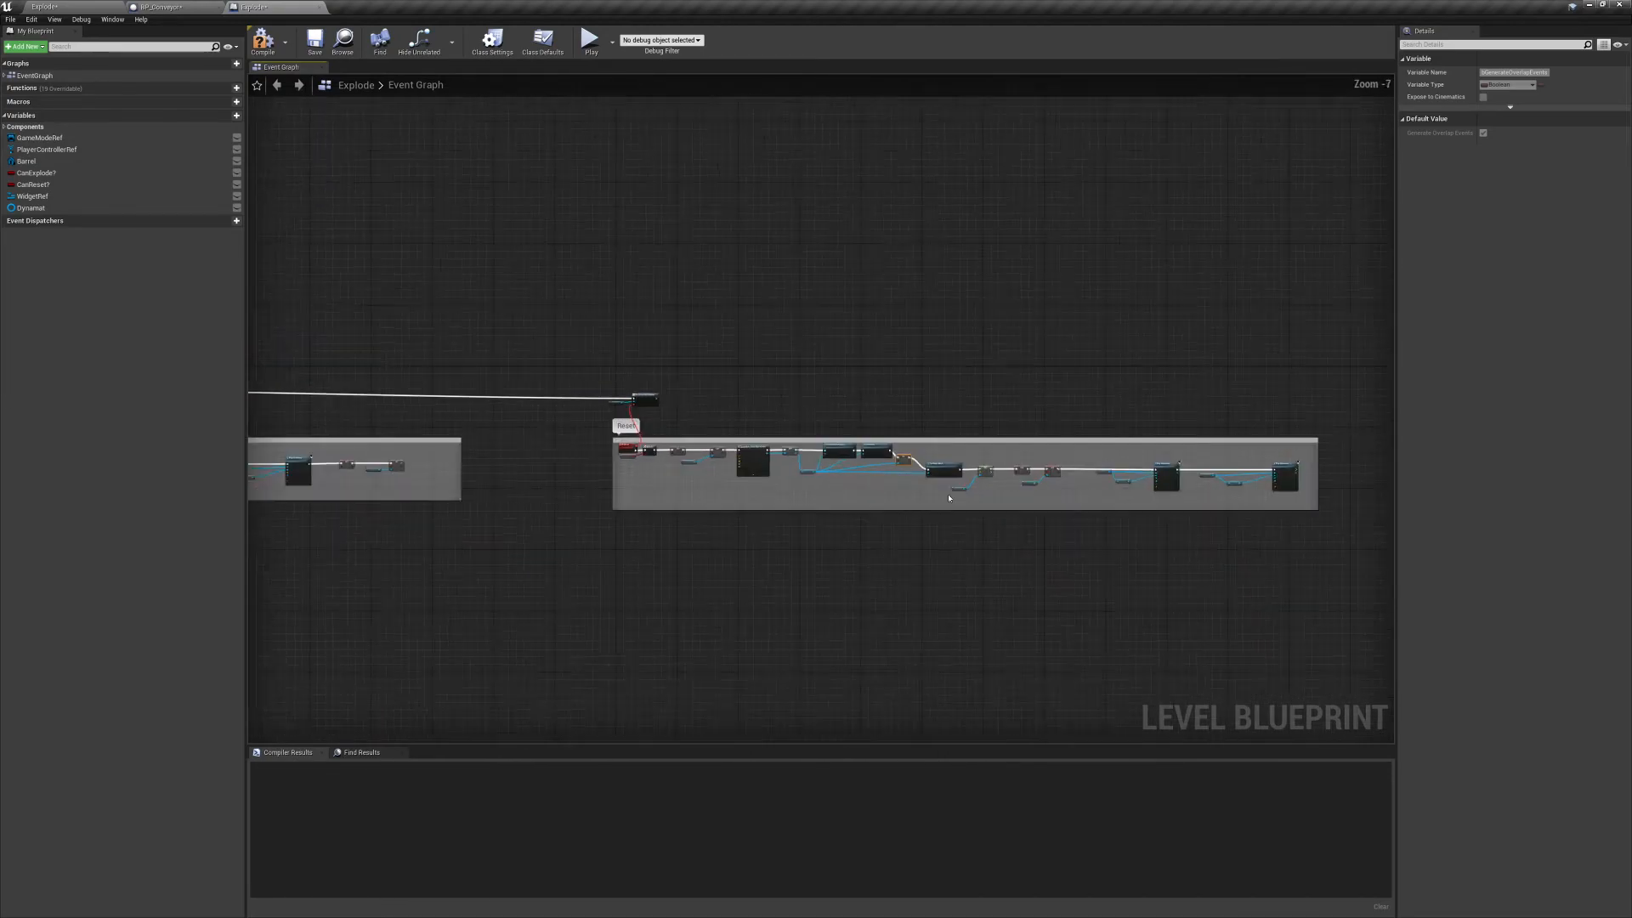
scroll(889, 484, "up", 6)
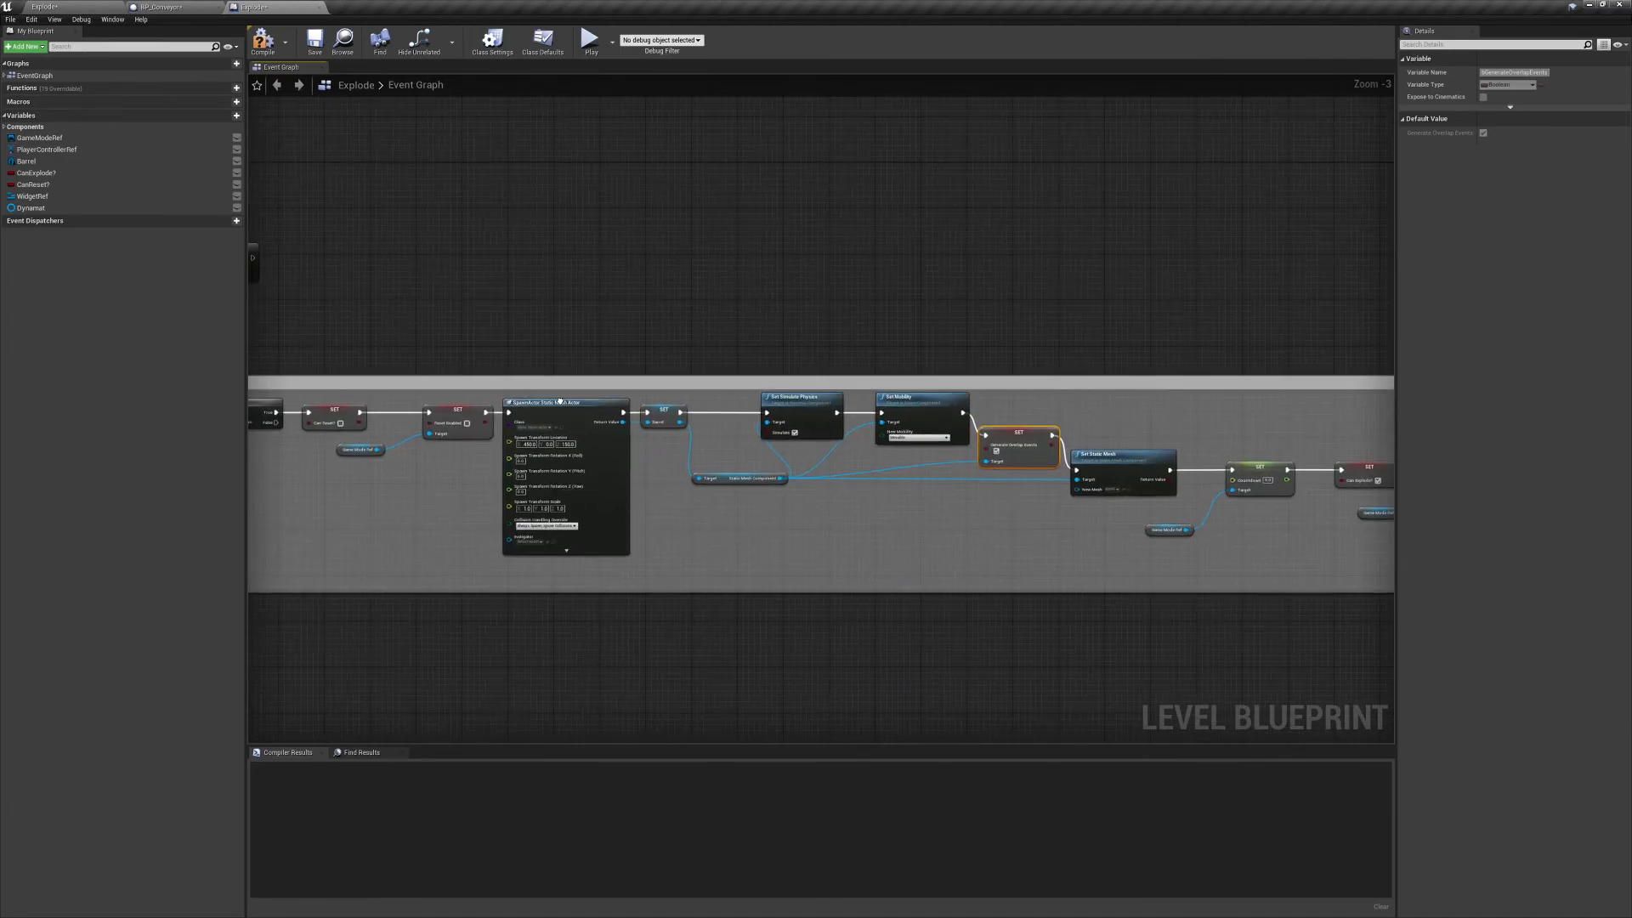
right_click_drag(794, 450, 900, 419)
scroll(901, 419, "down", 5)
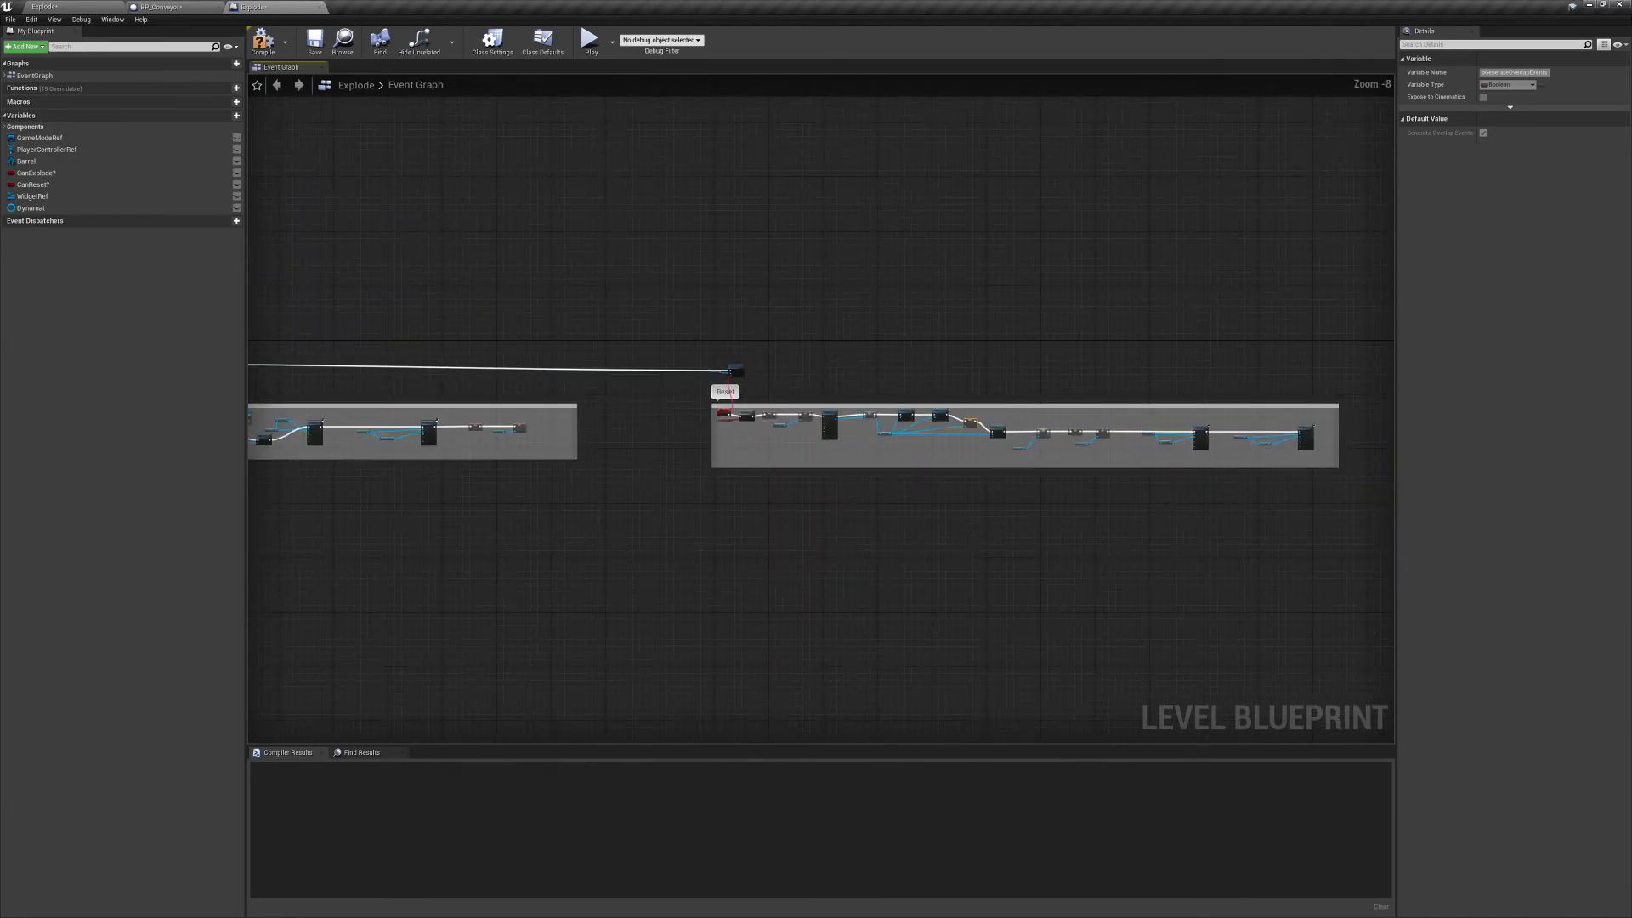
right_click_drag(422, 298, 1360, 349)
scroll(982, 395, "up", 6)
scroll(671, 450, "up", 2)
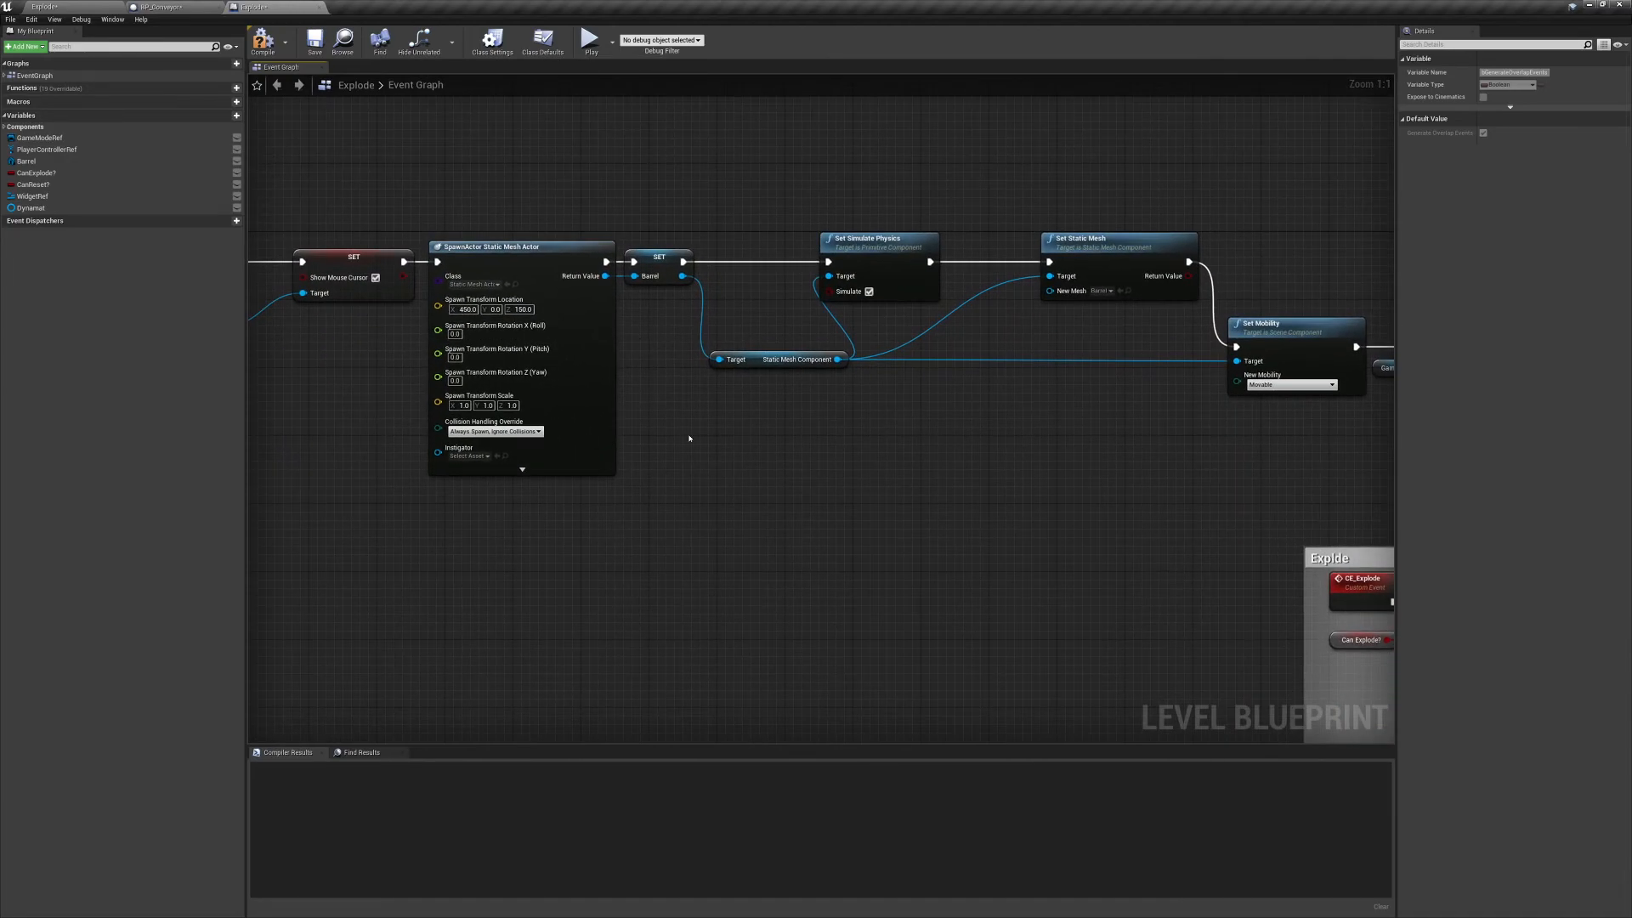
right_click_drag(861, 442, 677, 528)
key("ctrl+v")
Make room after Set Static Mesh by moving it toward Set Simulate Physics and shifting Set Mobility and the Bind Event nodes away.
left_click_drag(845, 327, 778, 328)
right_click_drag(1015, 455, 768, 466)
left_click_drag(772, 361, 1015, 476)
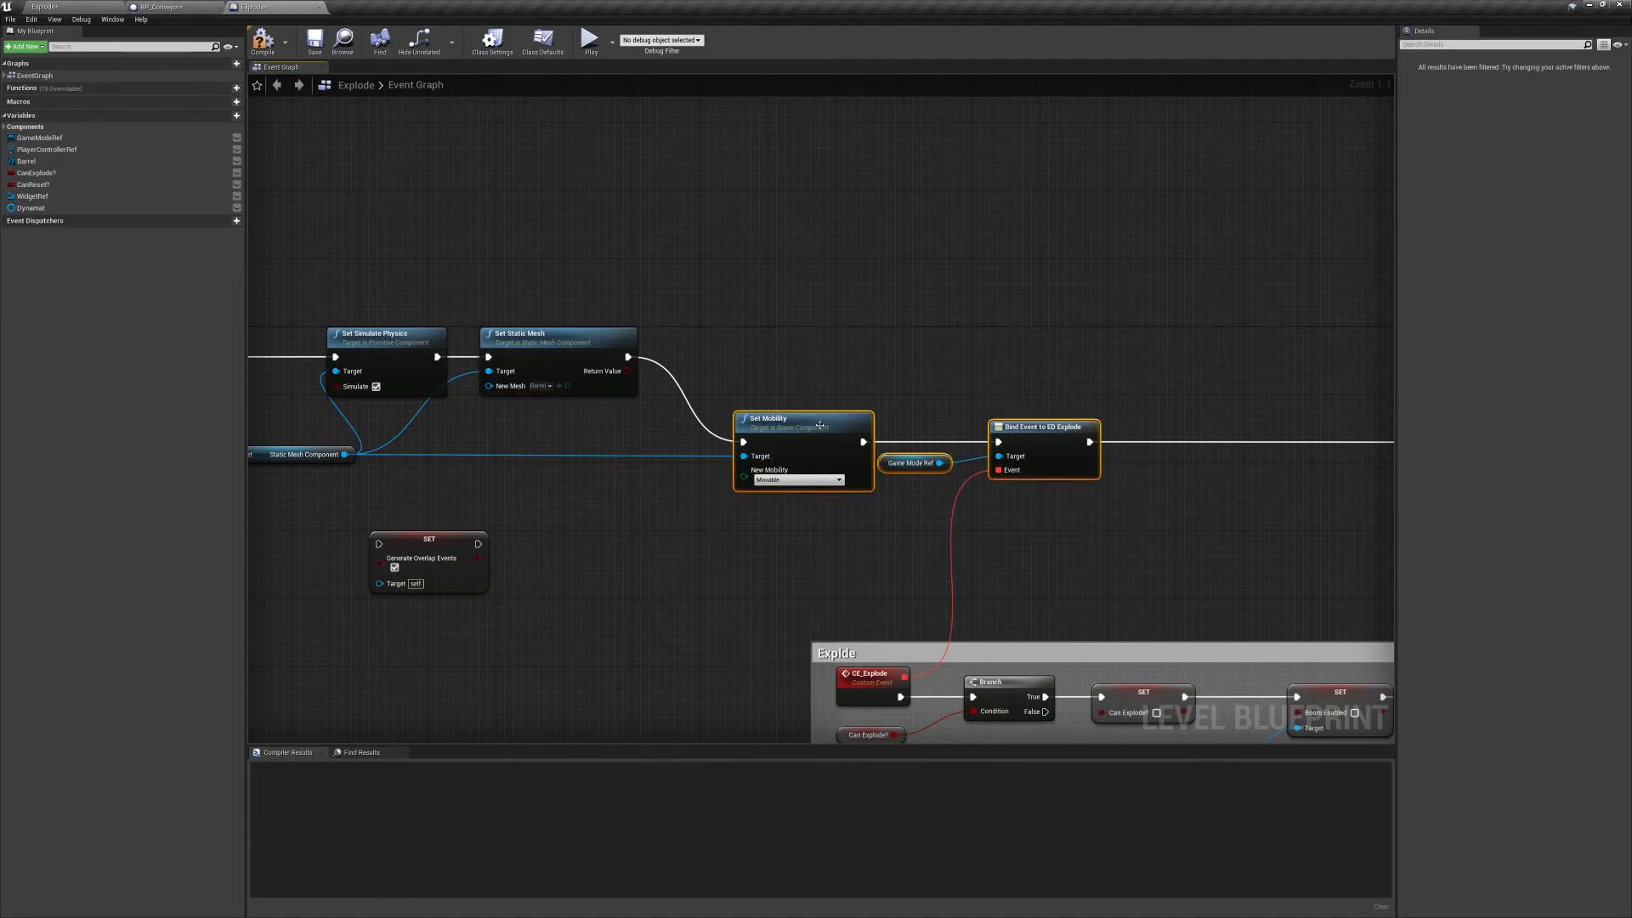
left_click_drag(812, 421, 861, 421)
Wire the pasted overlap-events node between Set Static Mesh and Set Mobility, with the Static Mesh Component as its target.
left_click_drag(456, 537, 731, 348)
left_click_drag(626, 357, 659, 357)
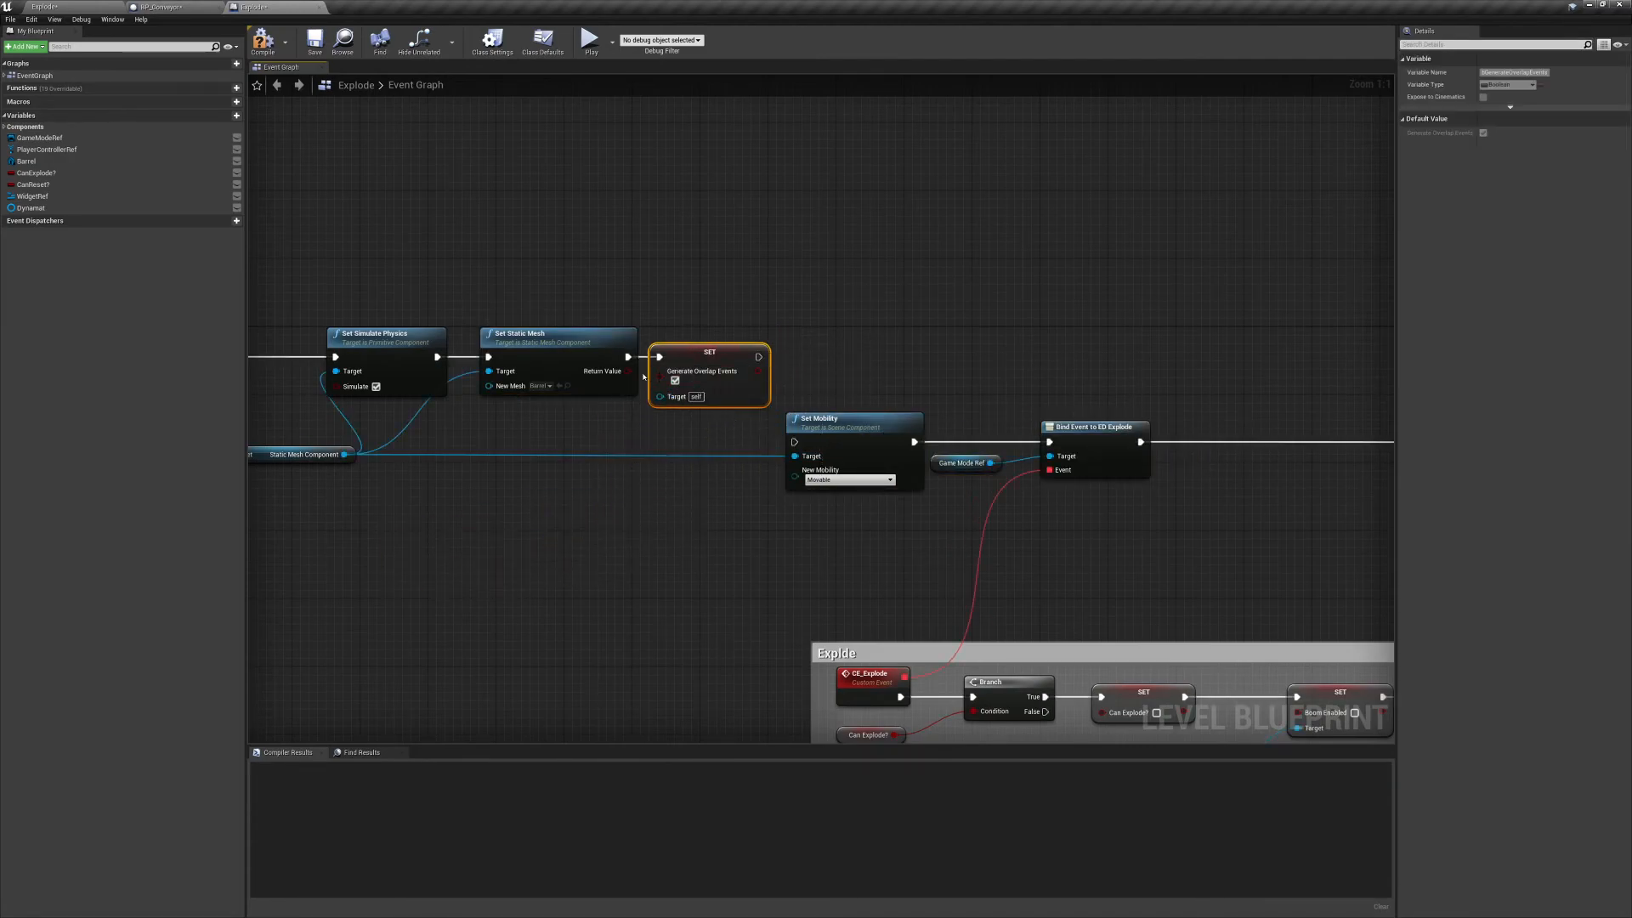
left_click_drag(758, 357, 794, 442)
left_click_drag(661, 396, 344, 455)
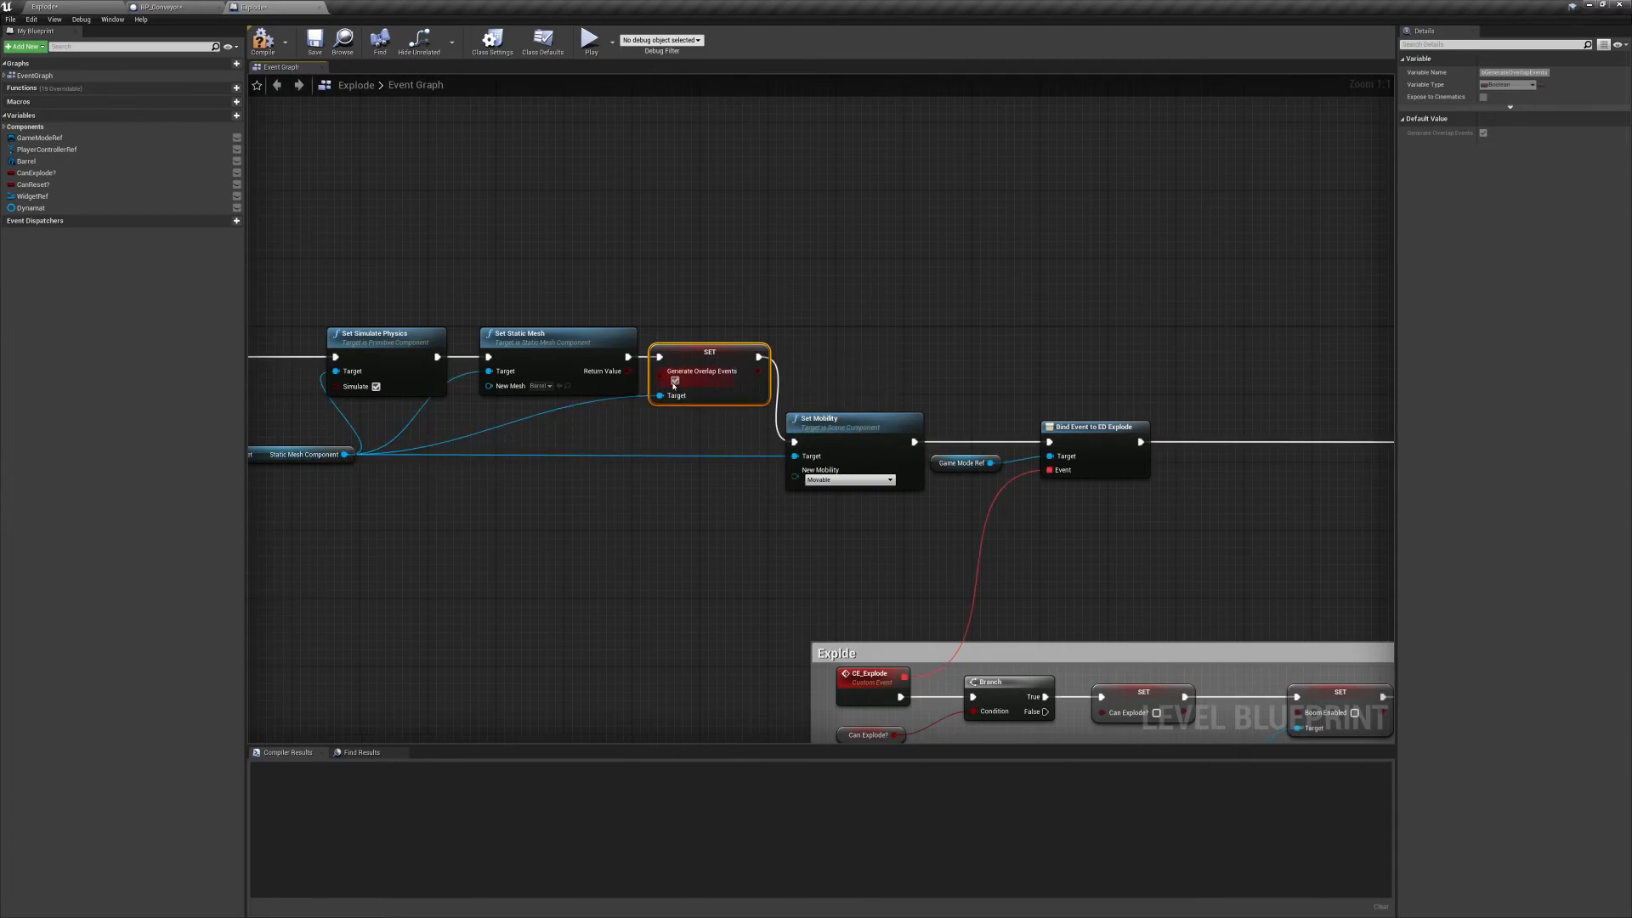
Compile the Level Blueprint and play-test the level, ending the run after checking the barrel's movement and printed output.
left_click(262, 40)
left_click(89, 7)
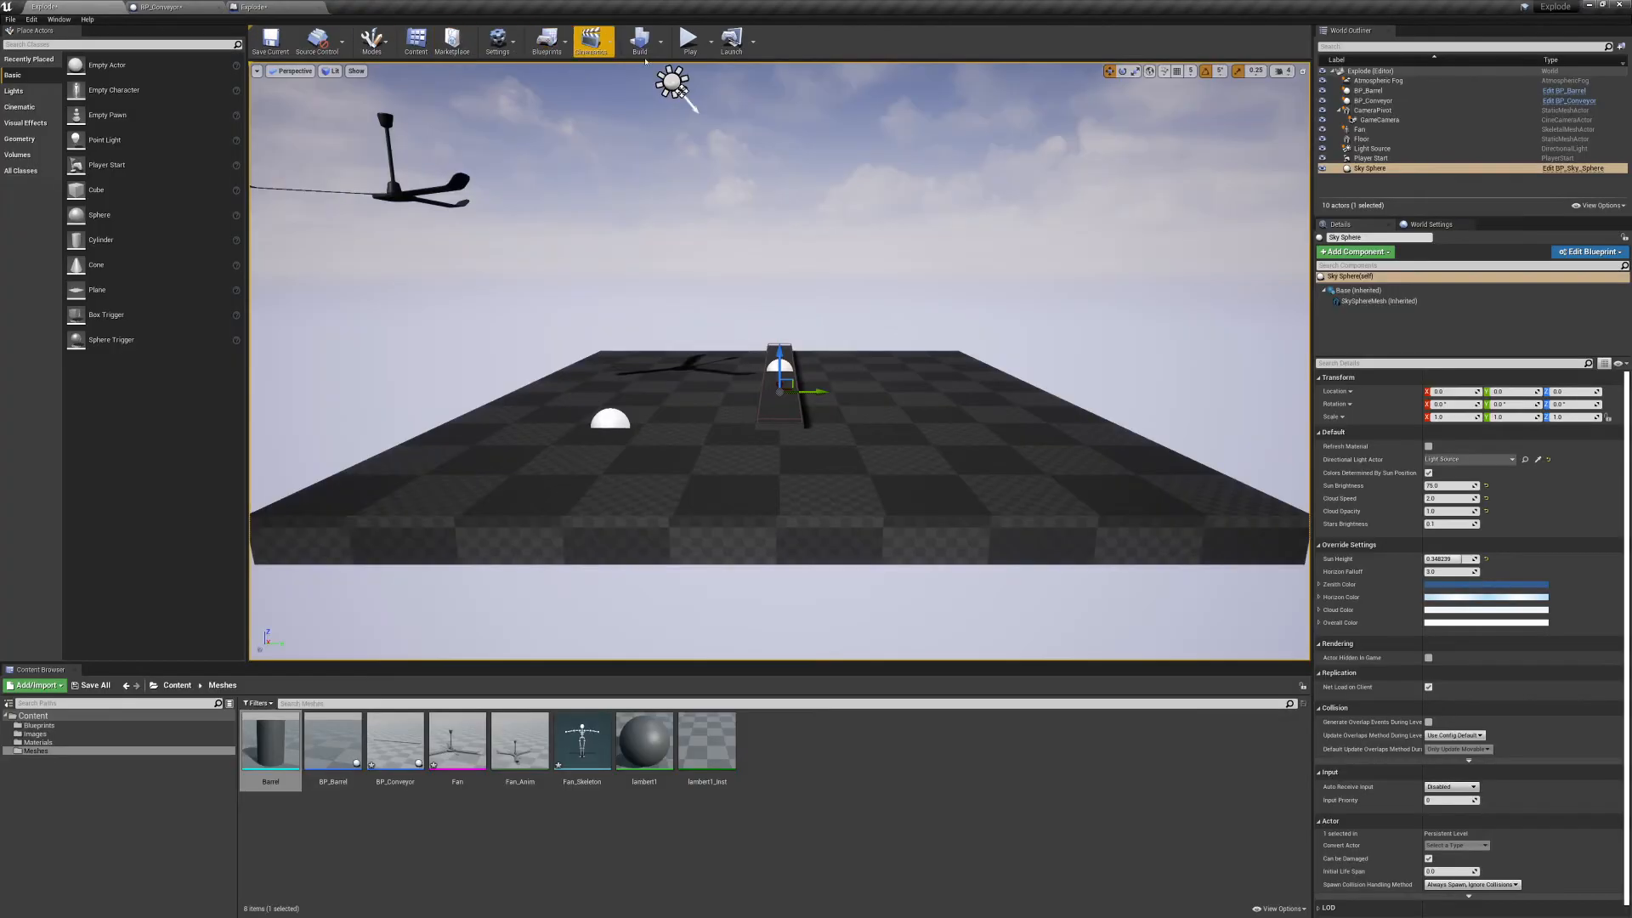
left_click(690, 43)
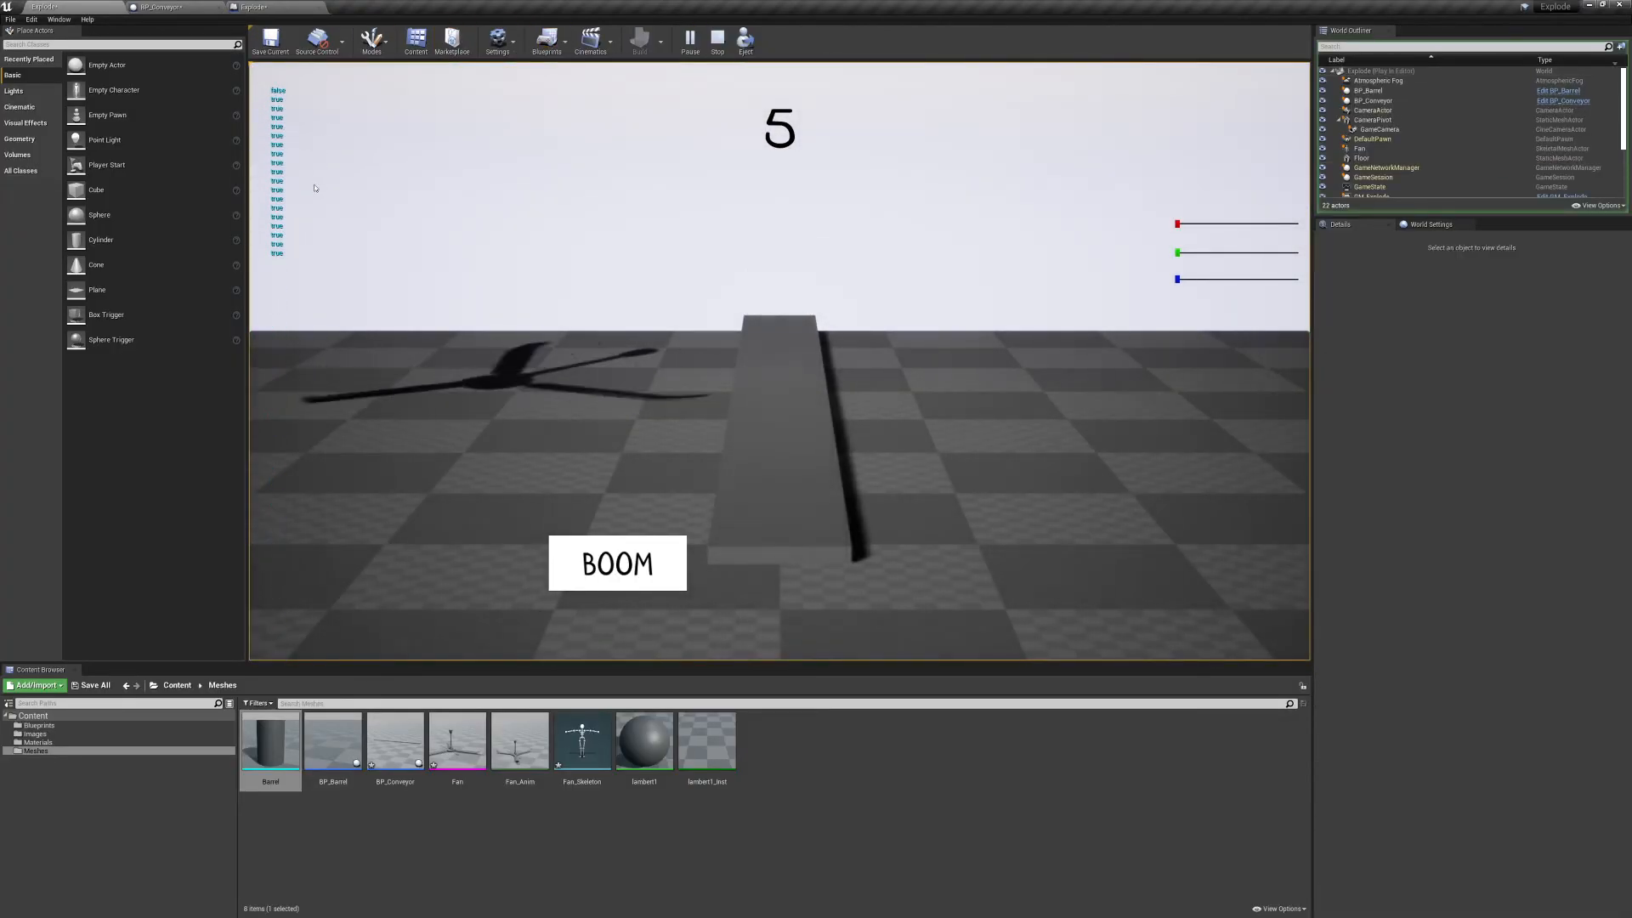
key("Escape")
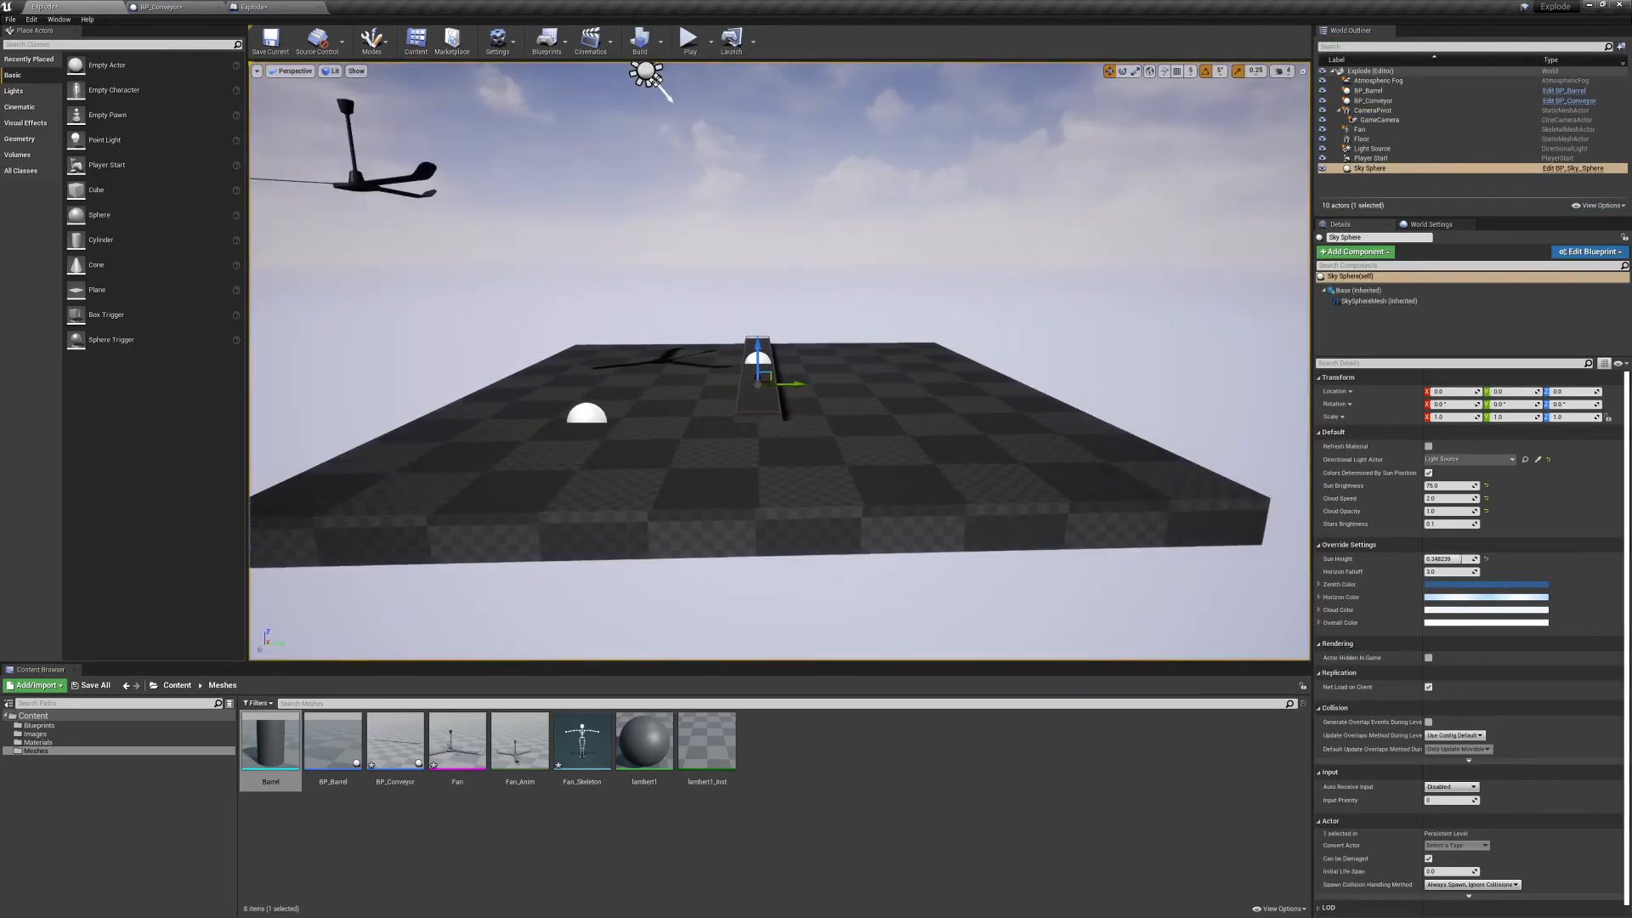
Inspect the conveyor's orientation in the level and in BP_Conveyor's component preview.
key("f")
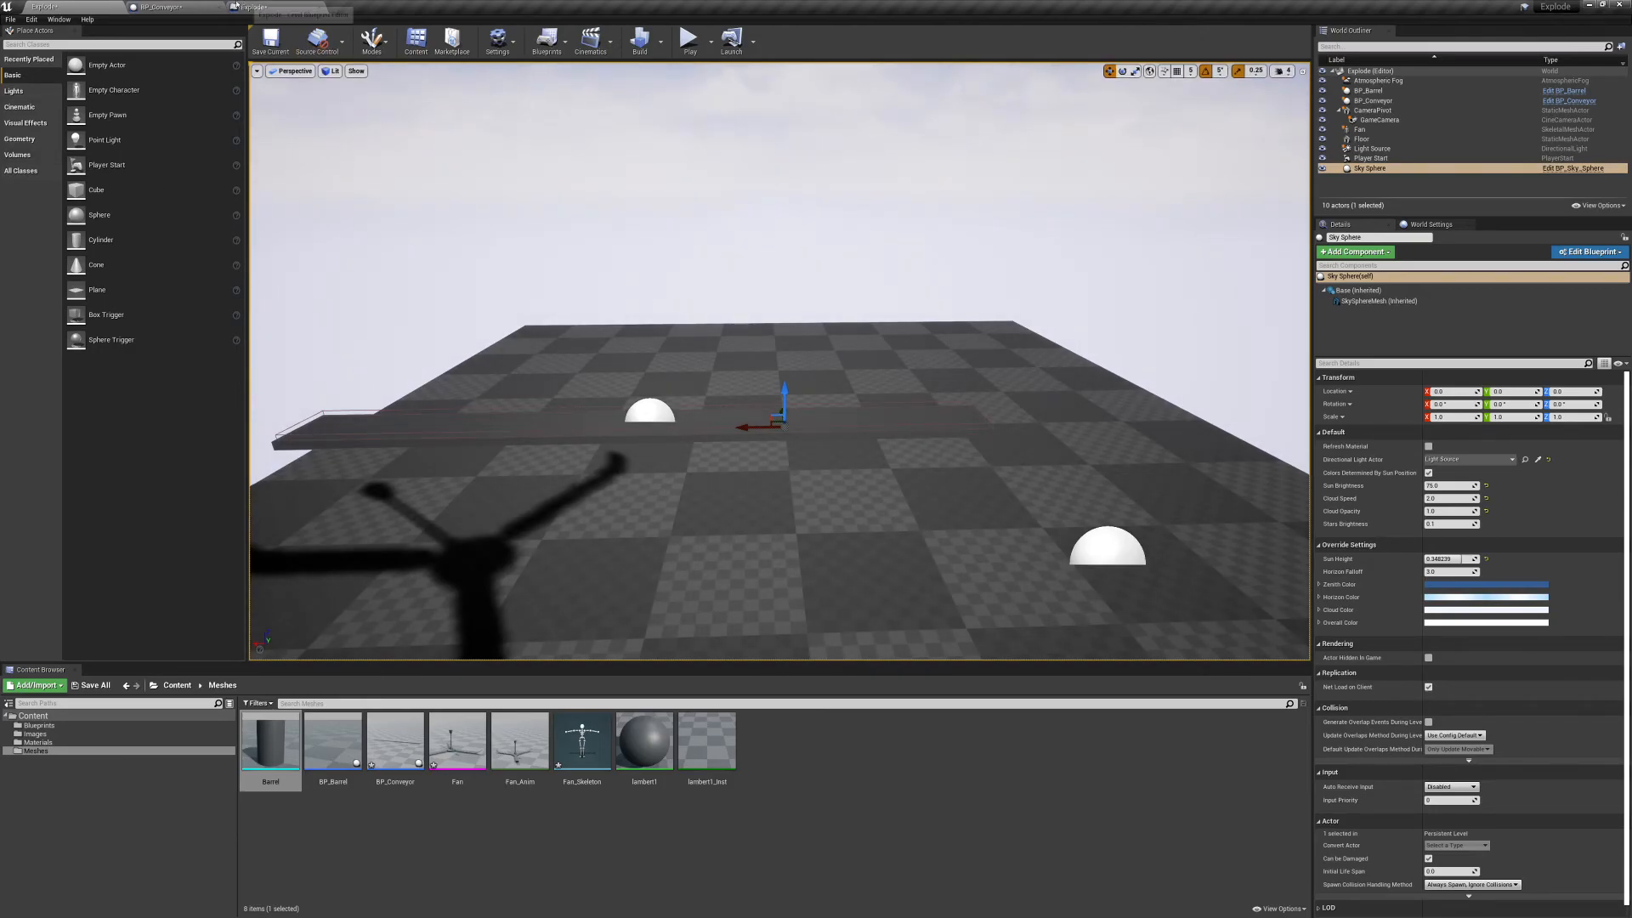
left_click(191, 7)
left_click(291, 79)
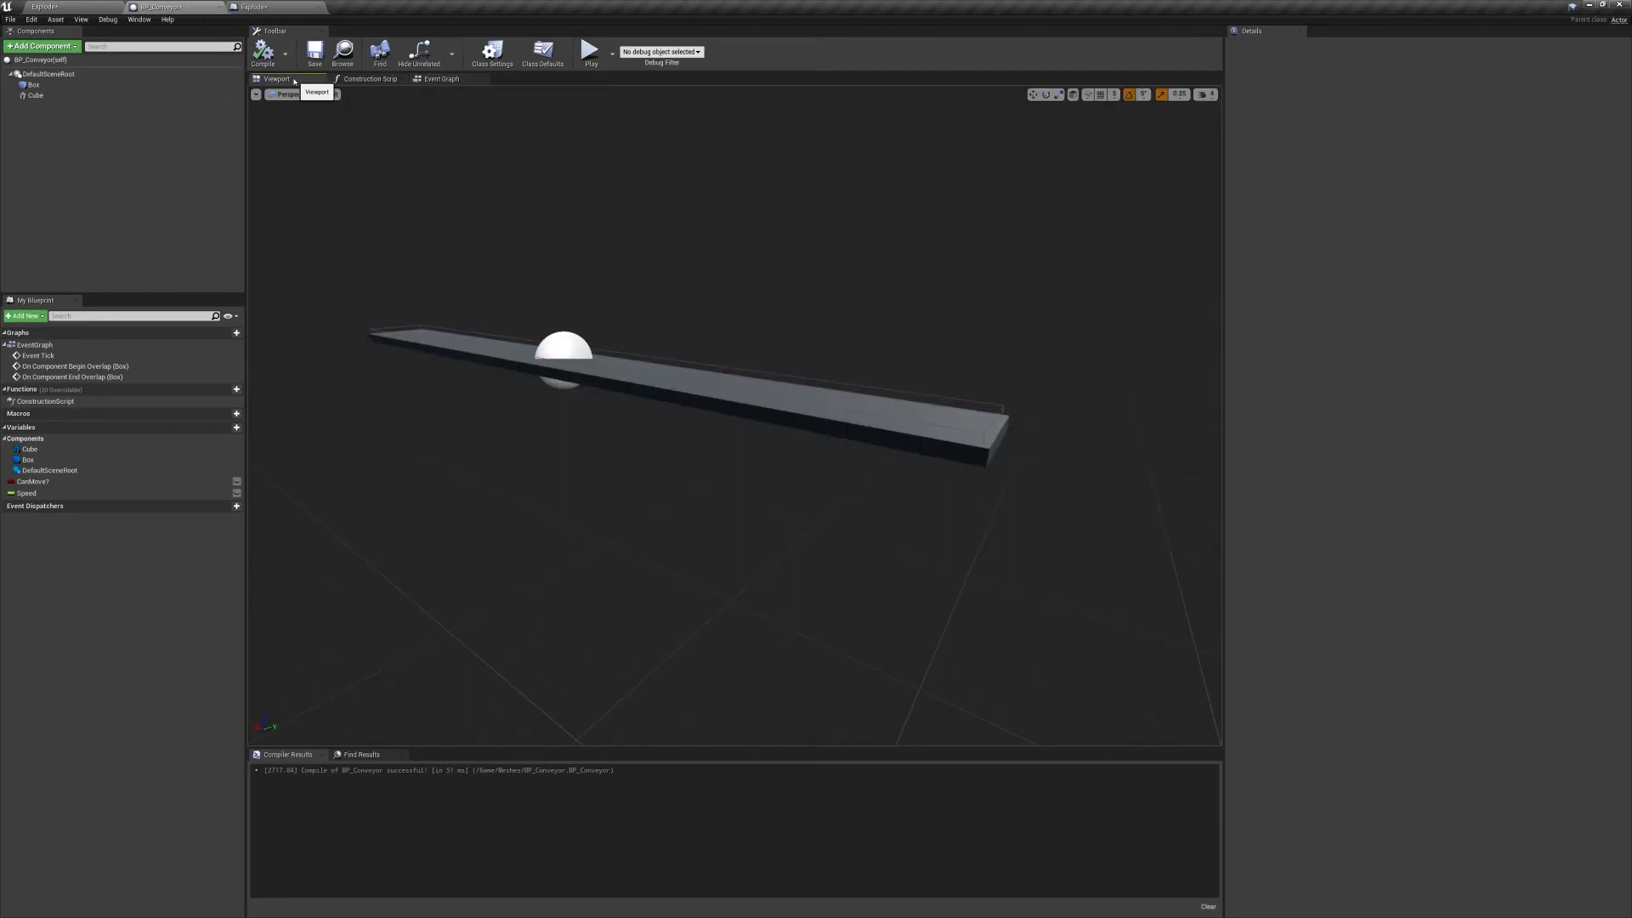
right_click_drag(544, 314, 546, 160)
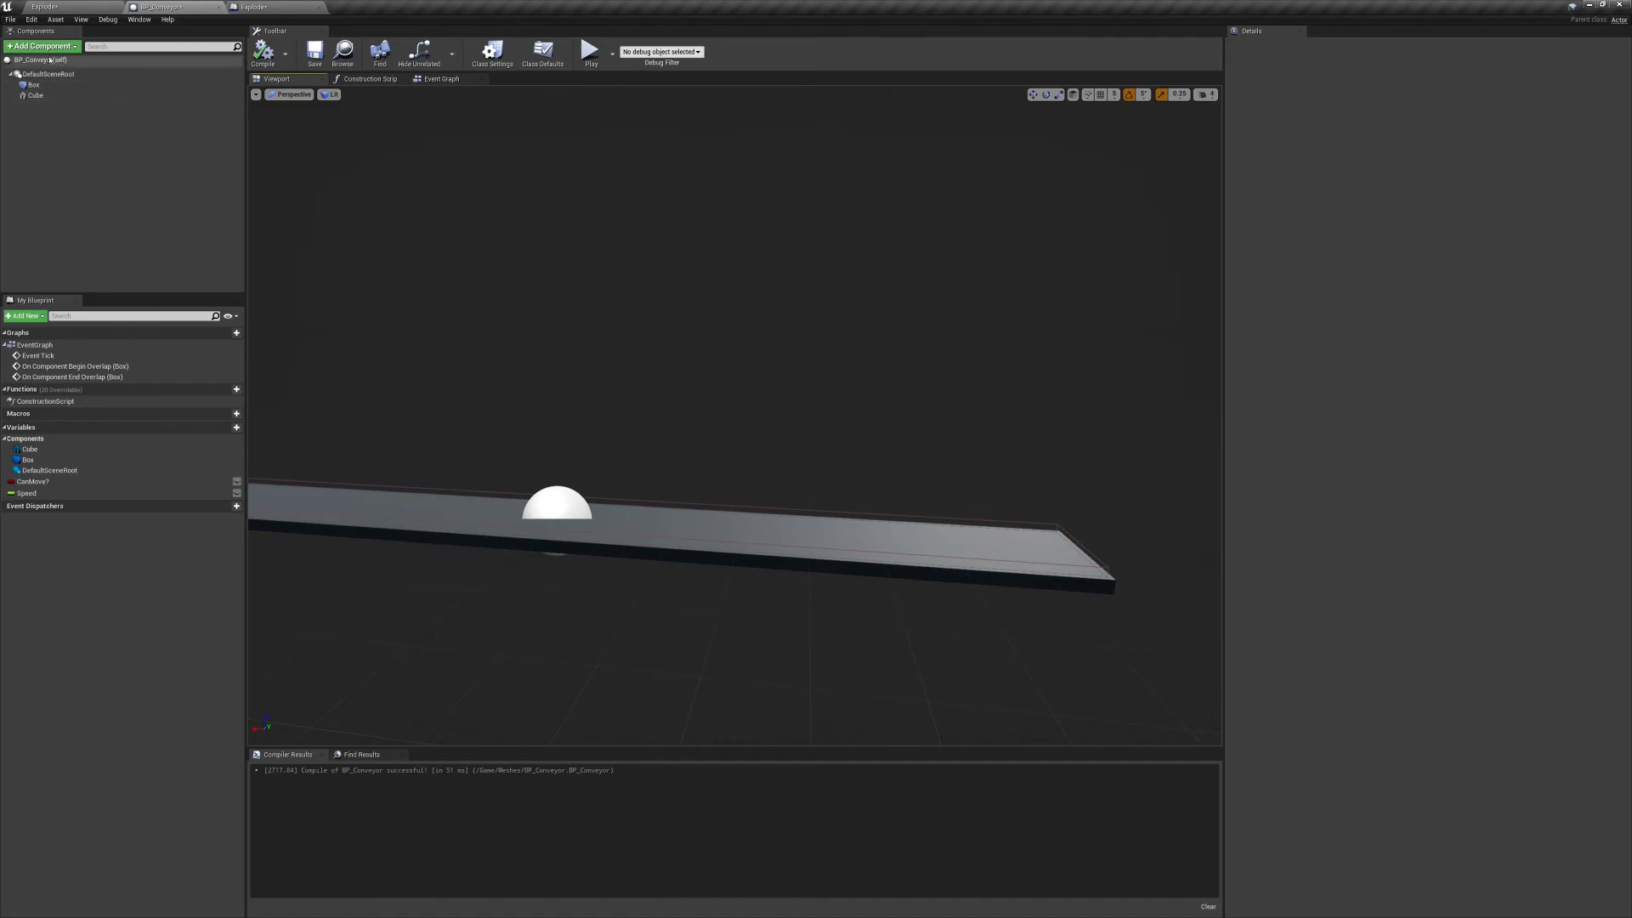
Add an Arrow component to BP_Conveyor and select it to check which way it points along the belt.
left_click(42, 46)
type("arr")
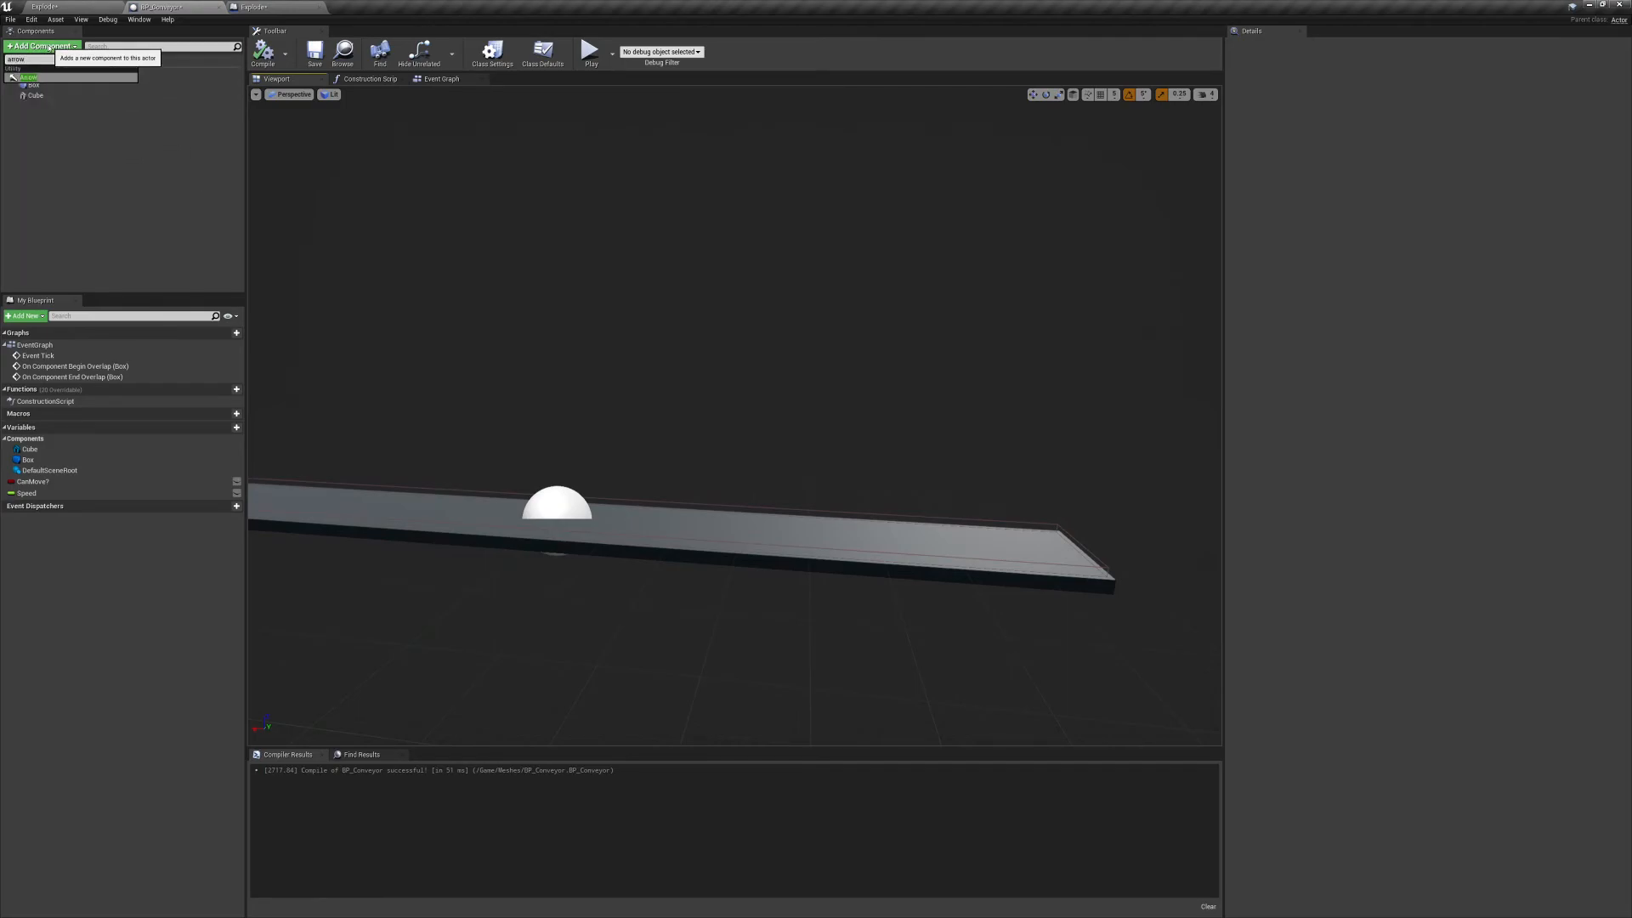
type("ow")
key("Return")
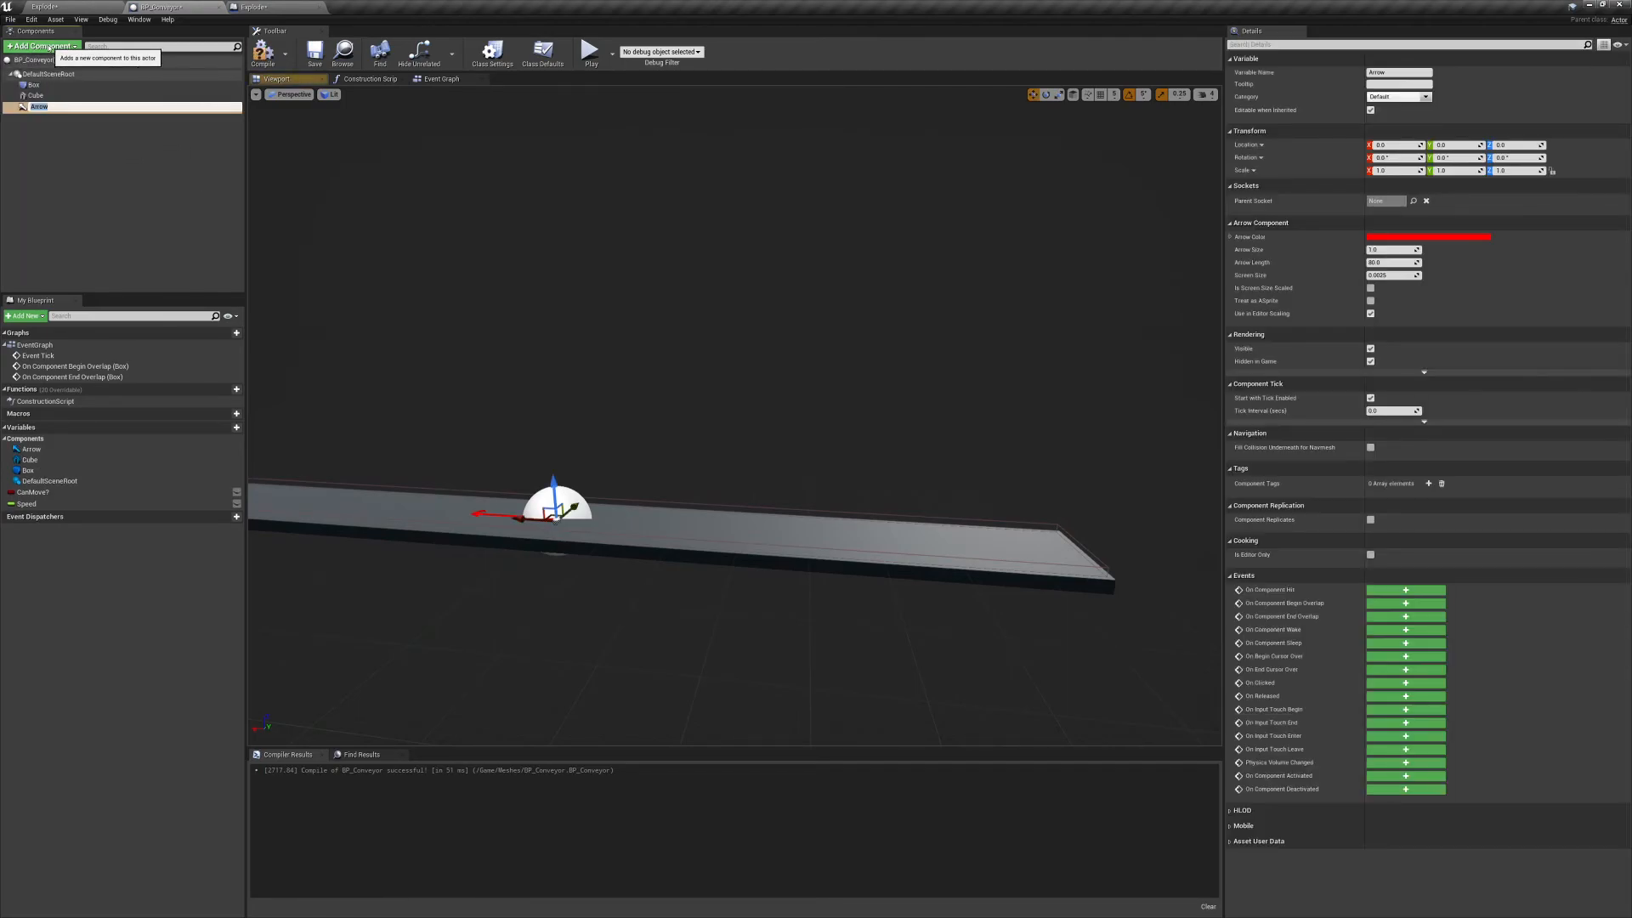
left_click(554, 488)
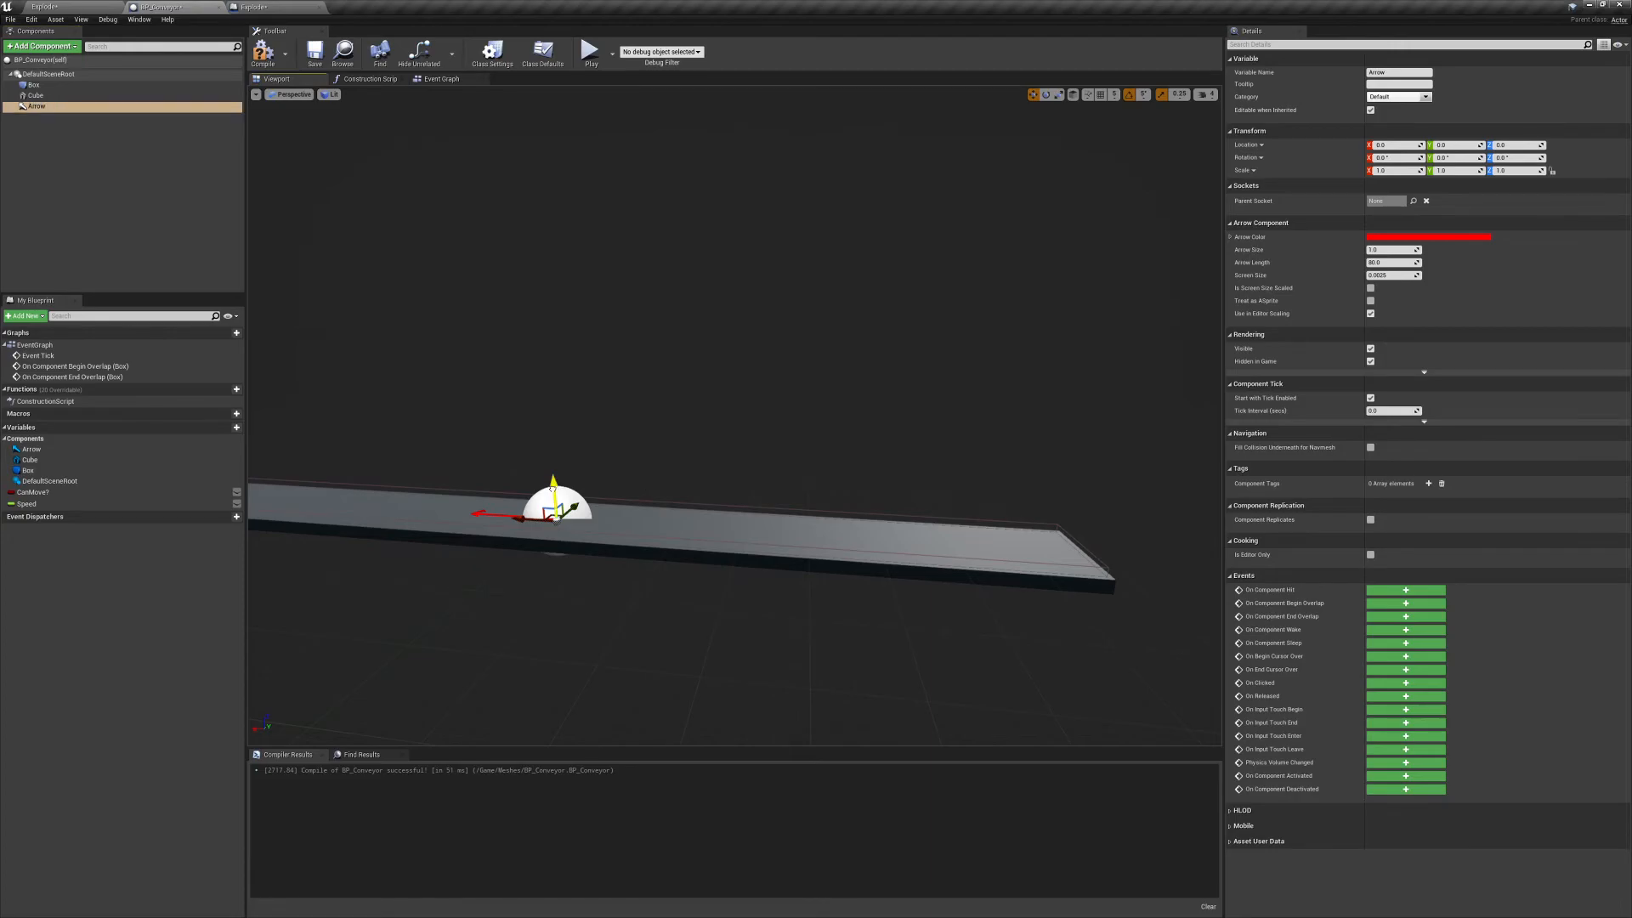
right_click_drag(601, 452, 535, 455)
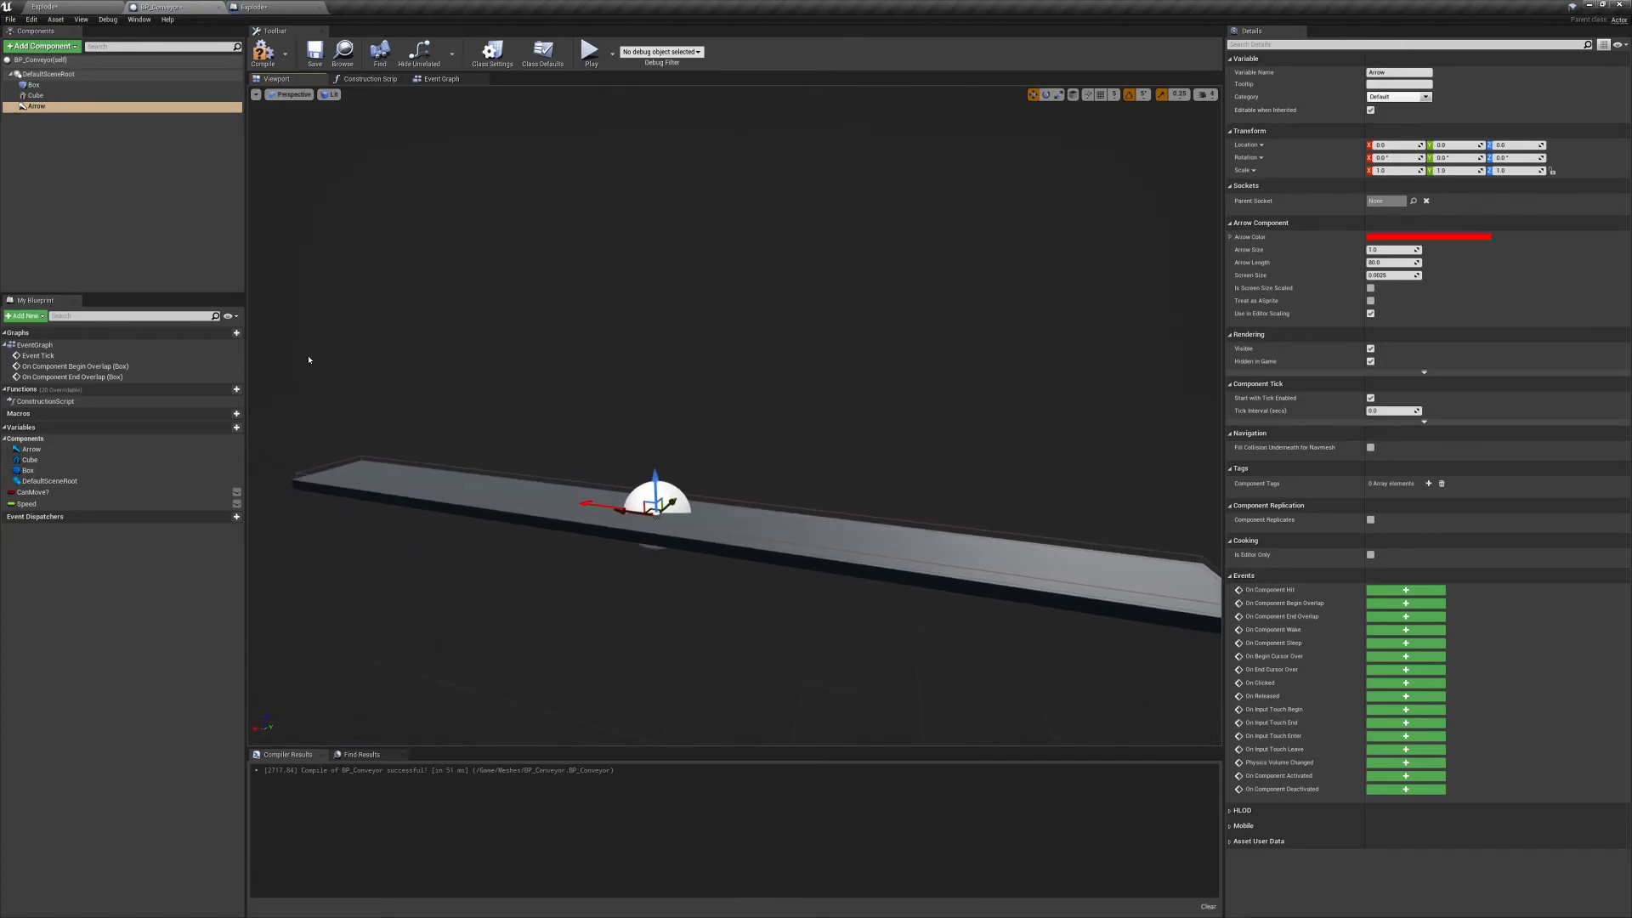
left_click(333, 346)
double_click(36, 106)
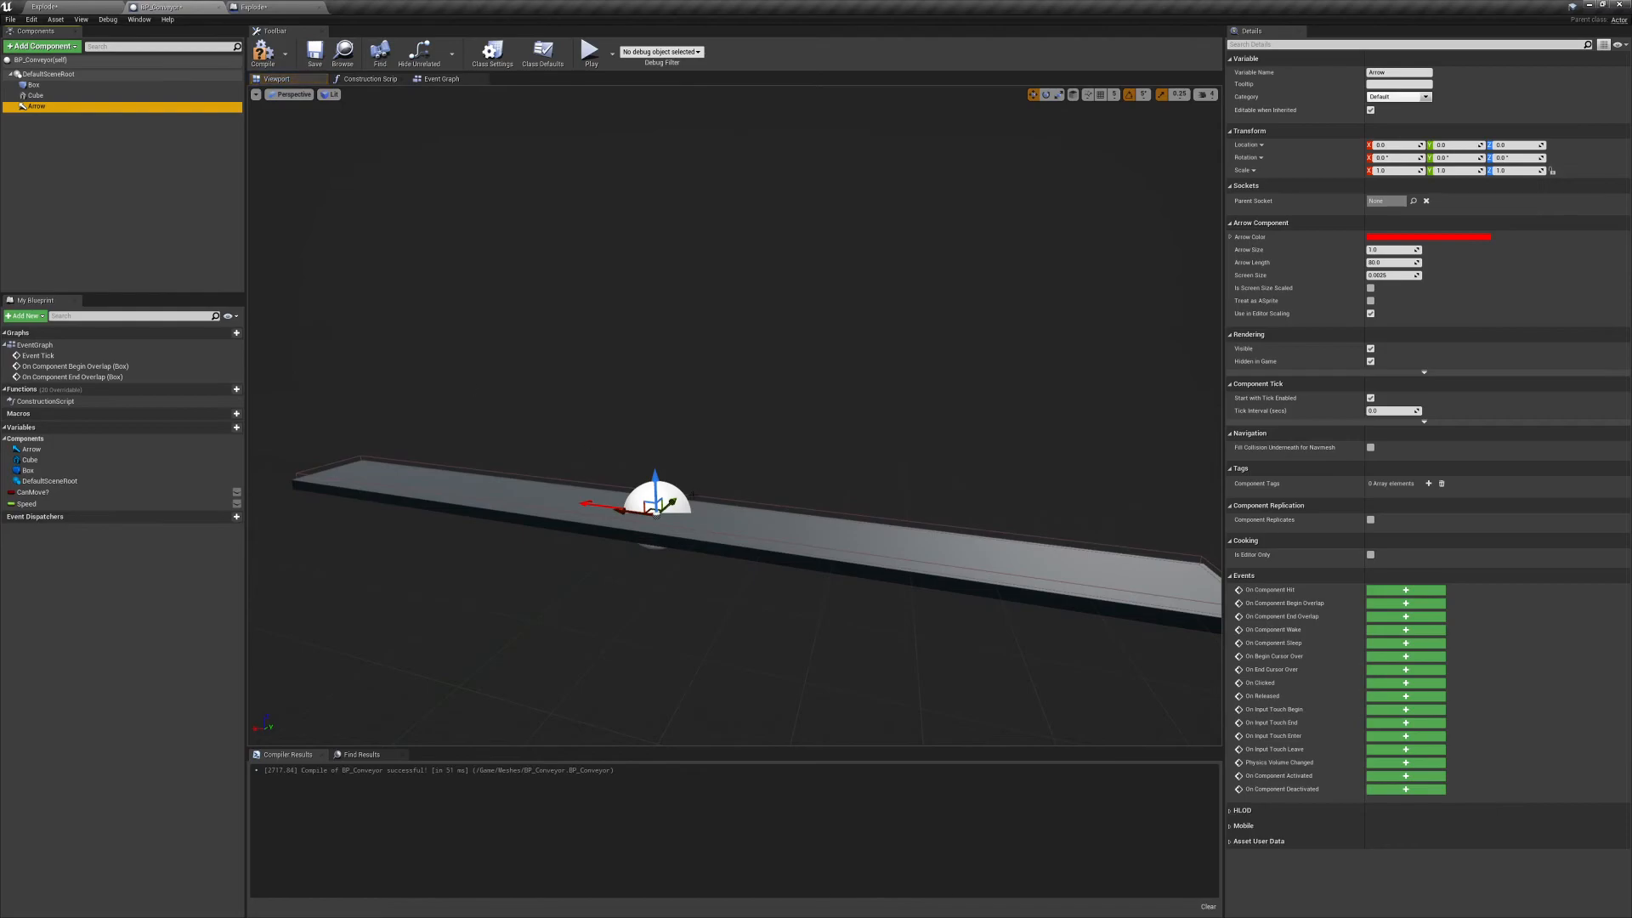
Move the arrow above the belt near one end, place a duplicate of it near the opposite end, and compile BP_Conveyor.
left_click_drag(654, 476, 453, 460)
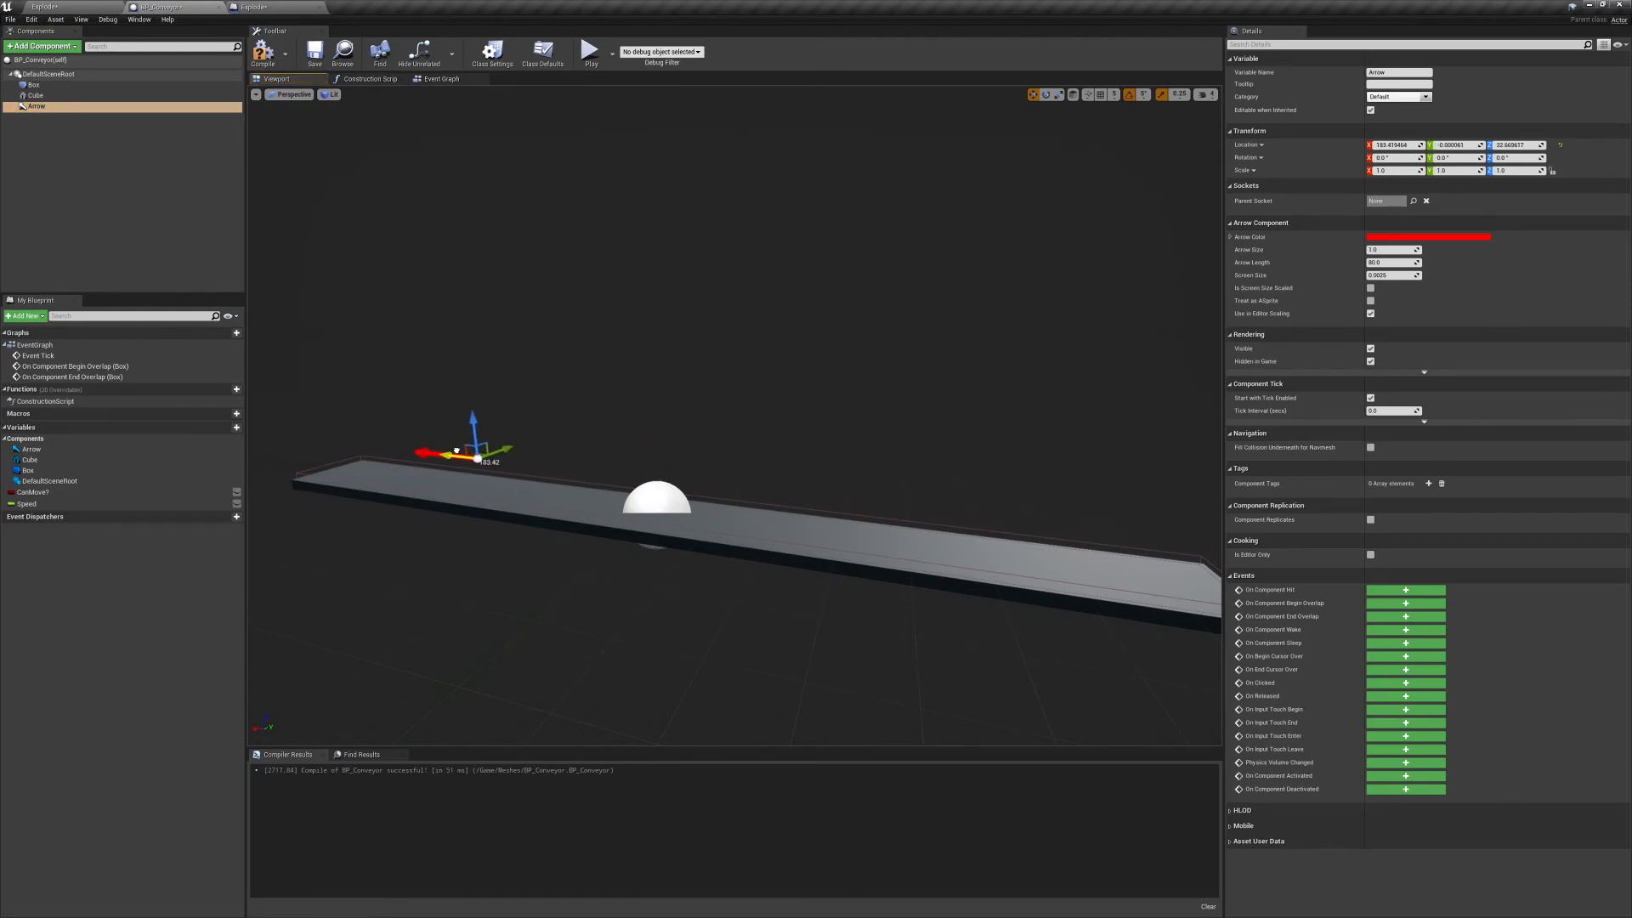
right_click(47, 111)
left_click(93, 187)
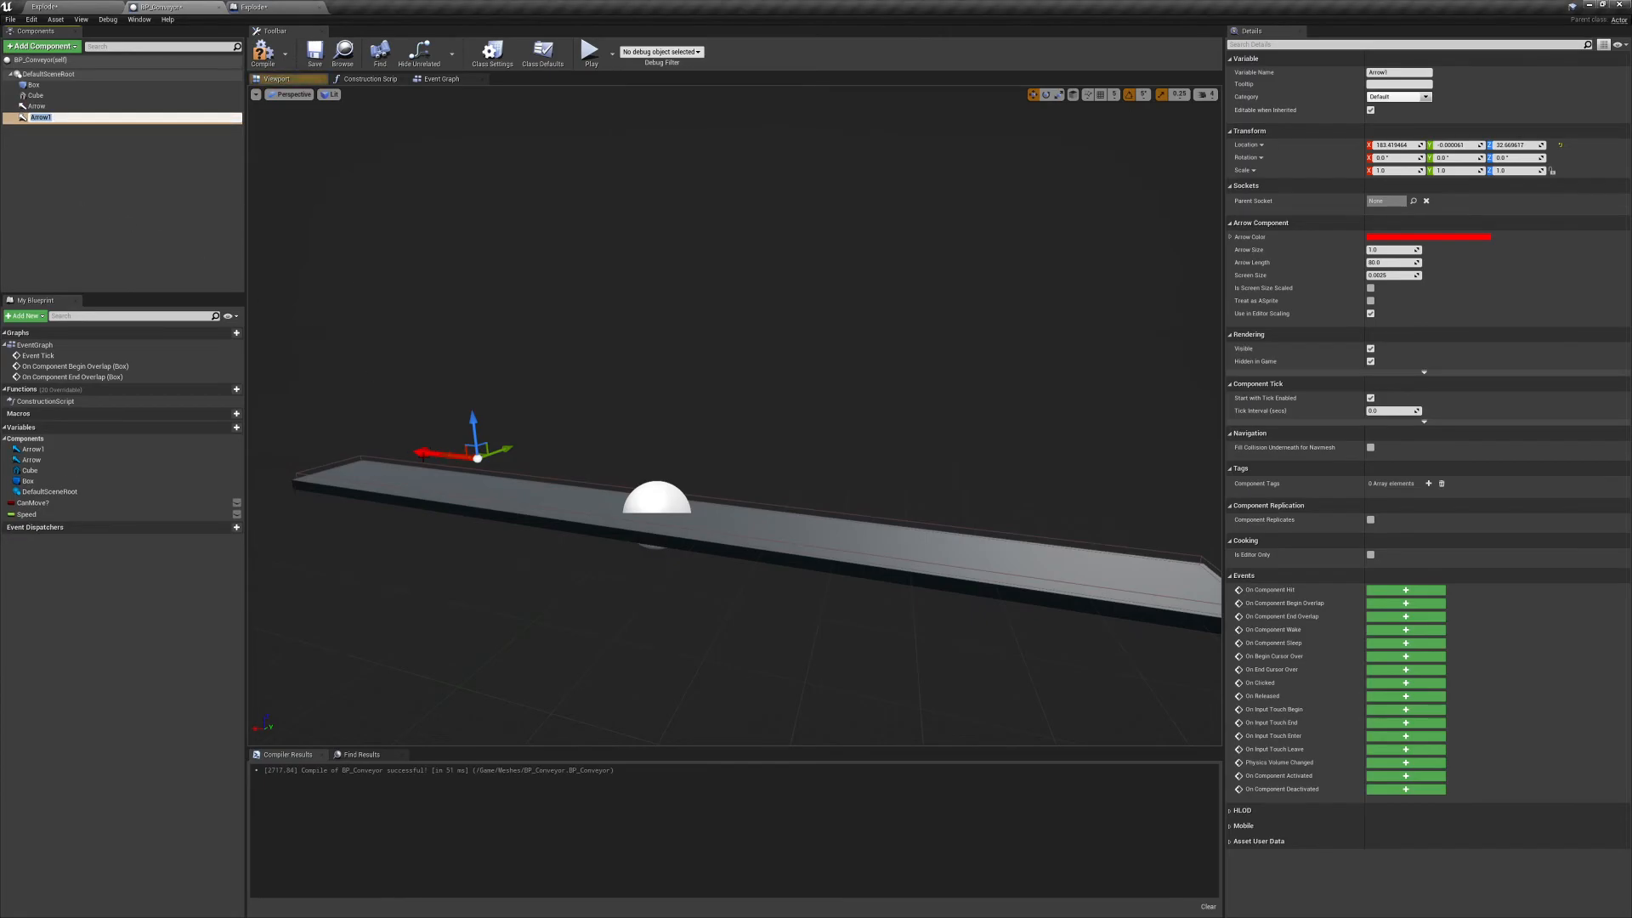
key("Return")
left_click_drag(458, 455, 1030, 518)
left_click(267, 59)
Rotate the conveyor in the level by 180° about its vertical axis so its arrows point the opposite way.
left_click(44, 6)
right_click_drag(576, 306, 632, 380)
left_click(645, 379)
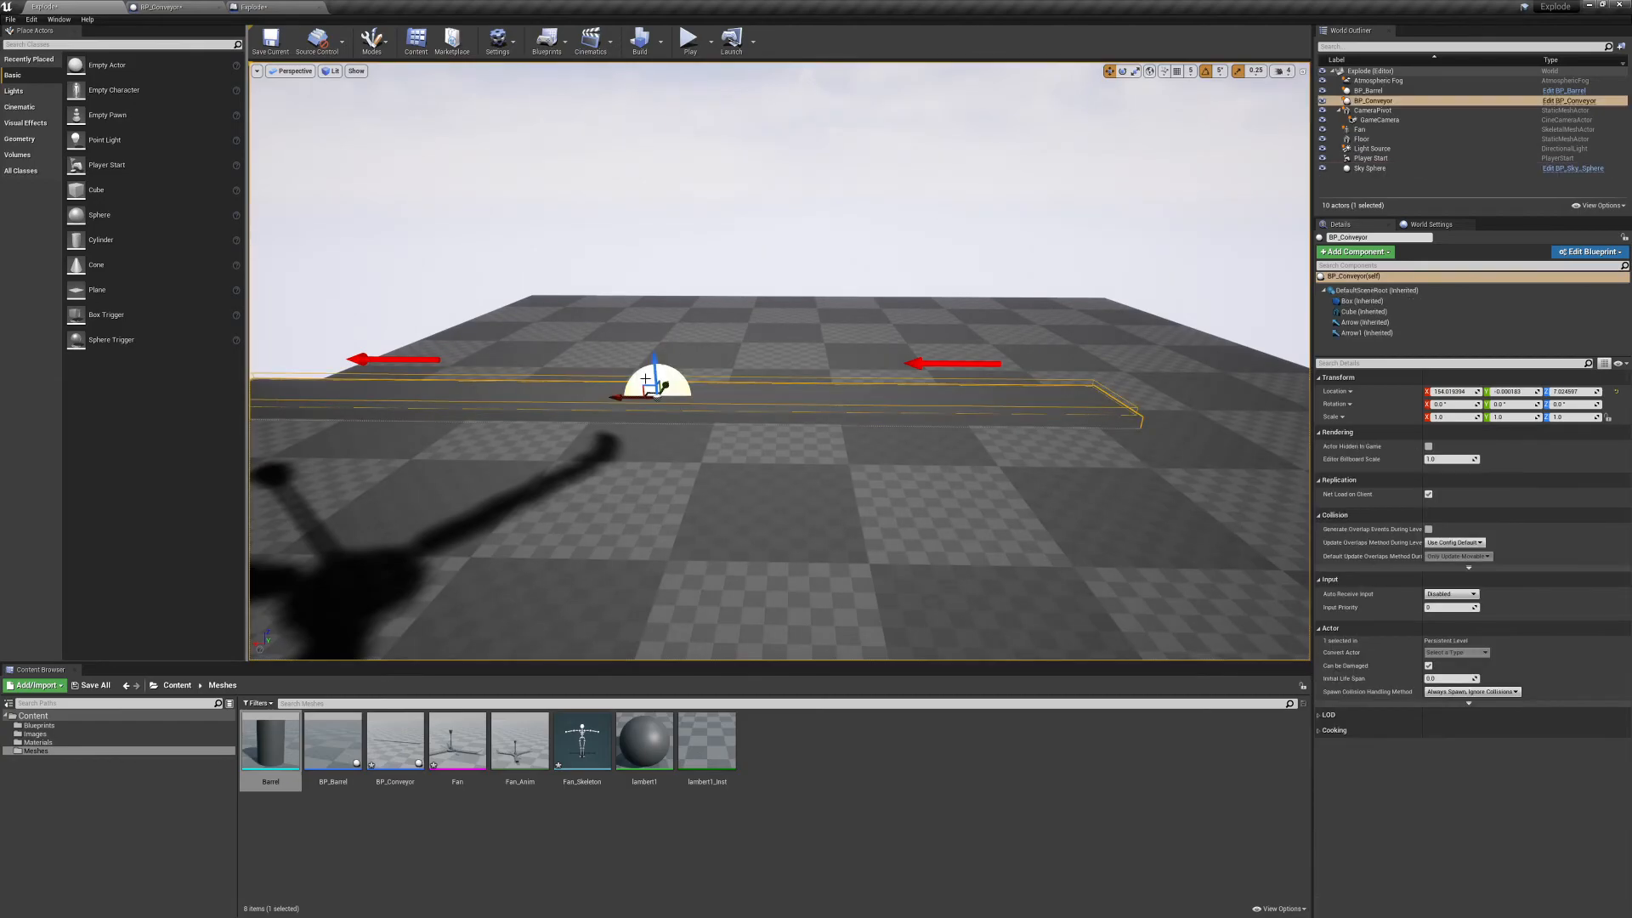
left_click_drag(660, 417, 720, 402)
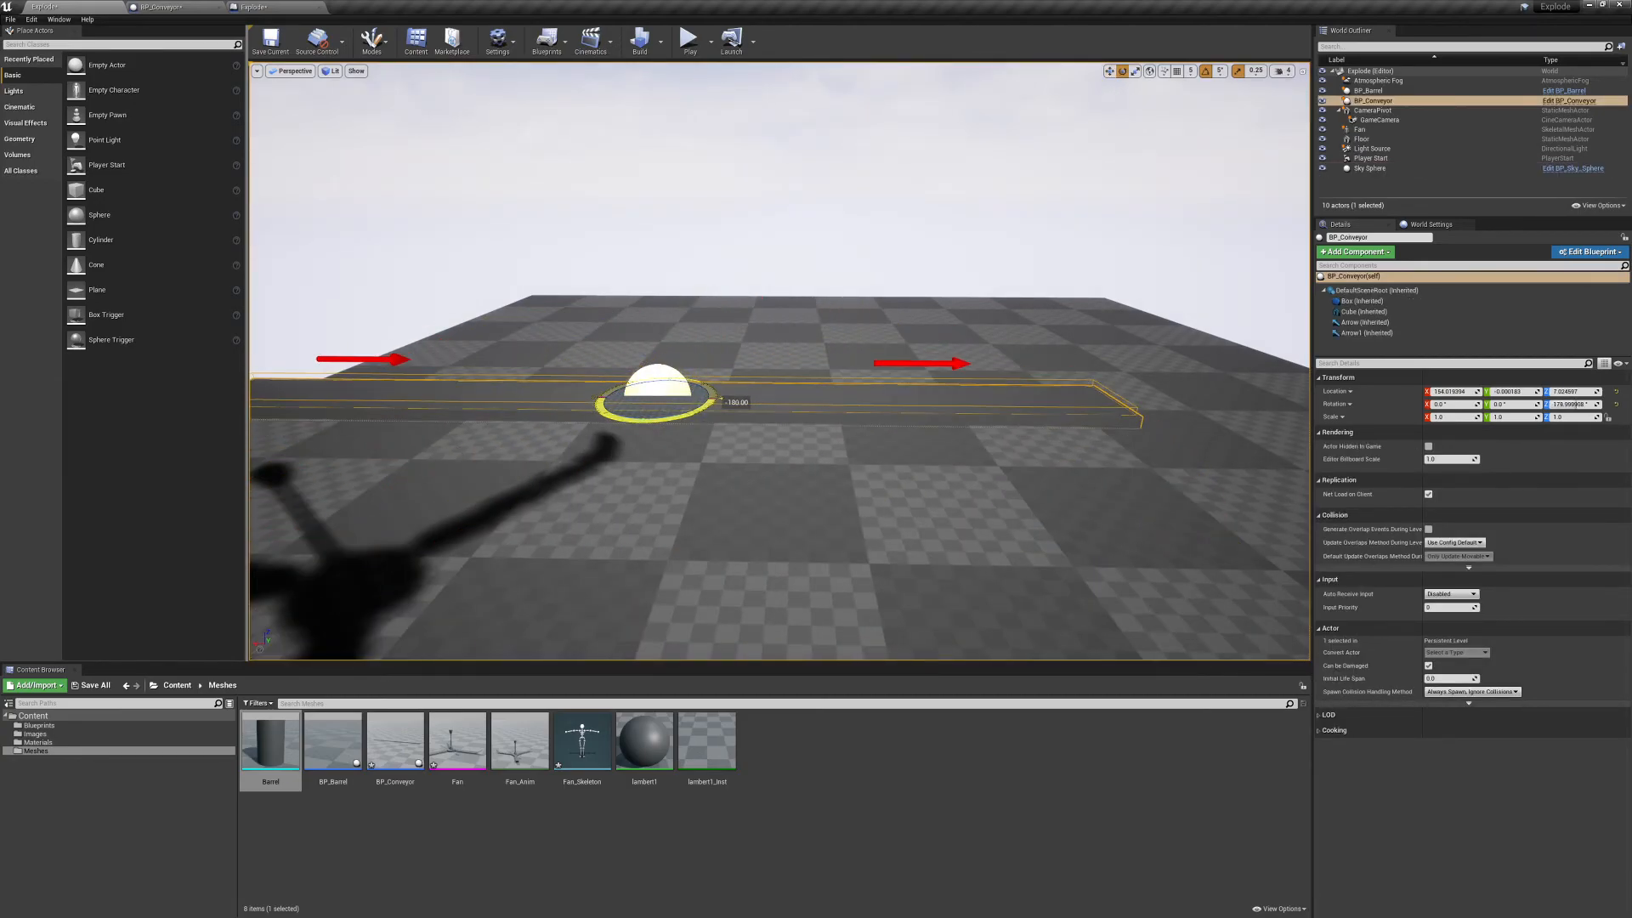
Play-test the level, exploding the barrel with BOOM and bringing it back with RESET.
left_click(690, 39)
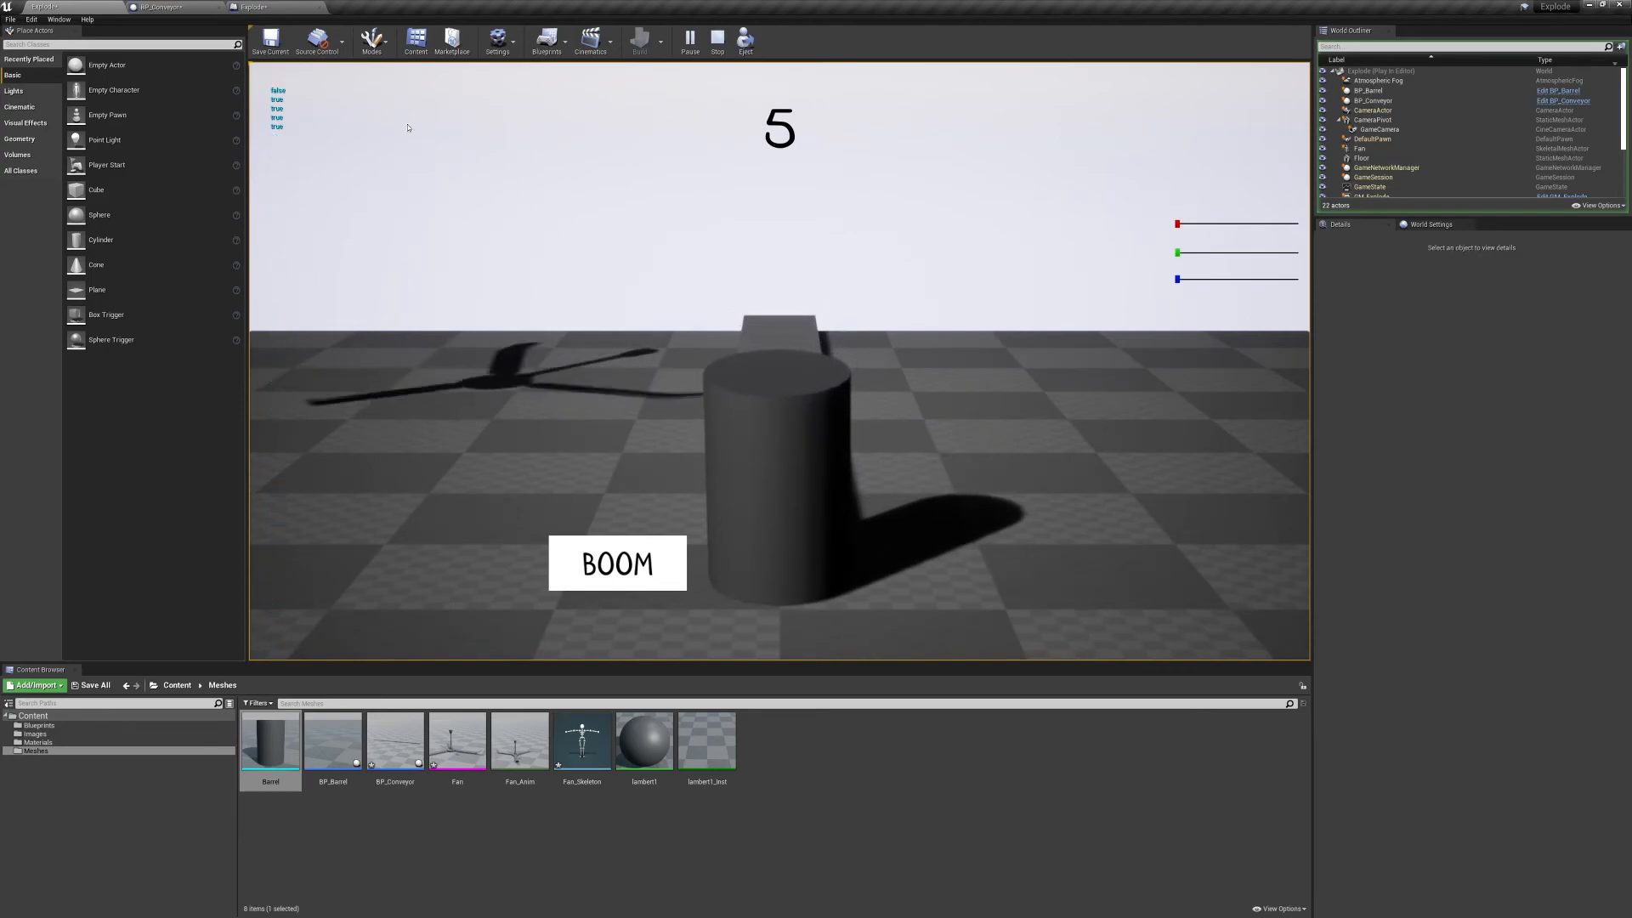
left_click(638, 573)
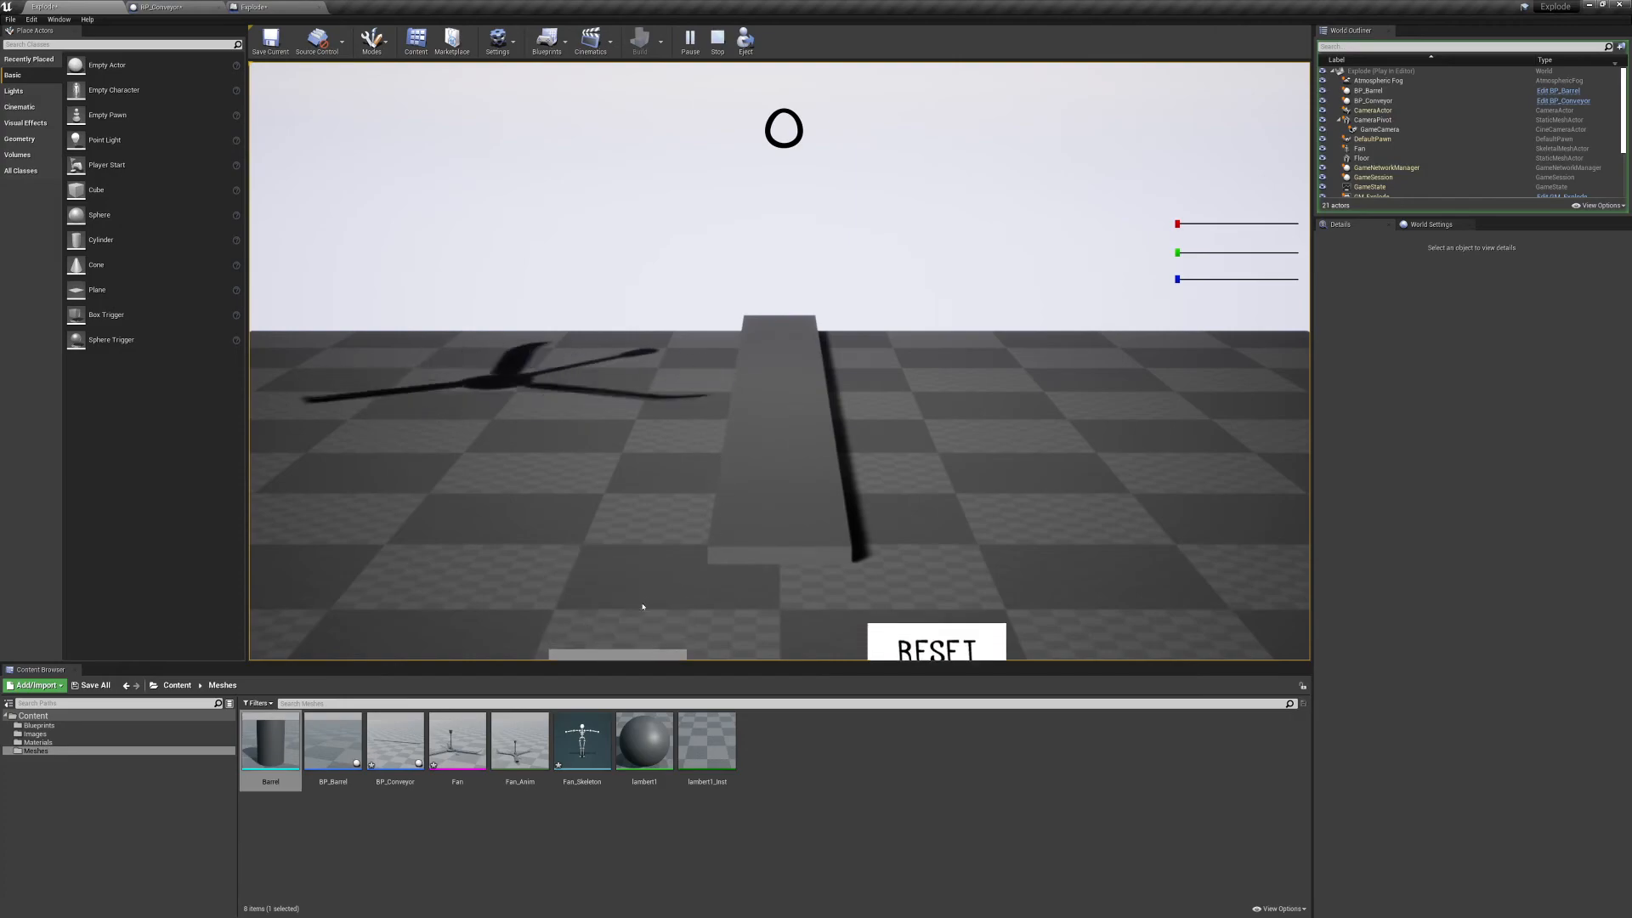
left_click(937, 564)
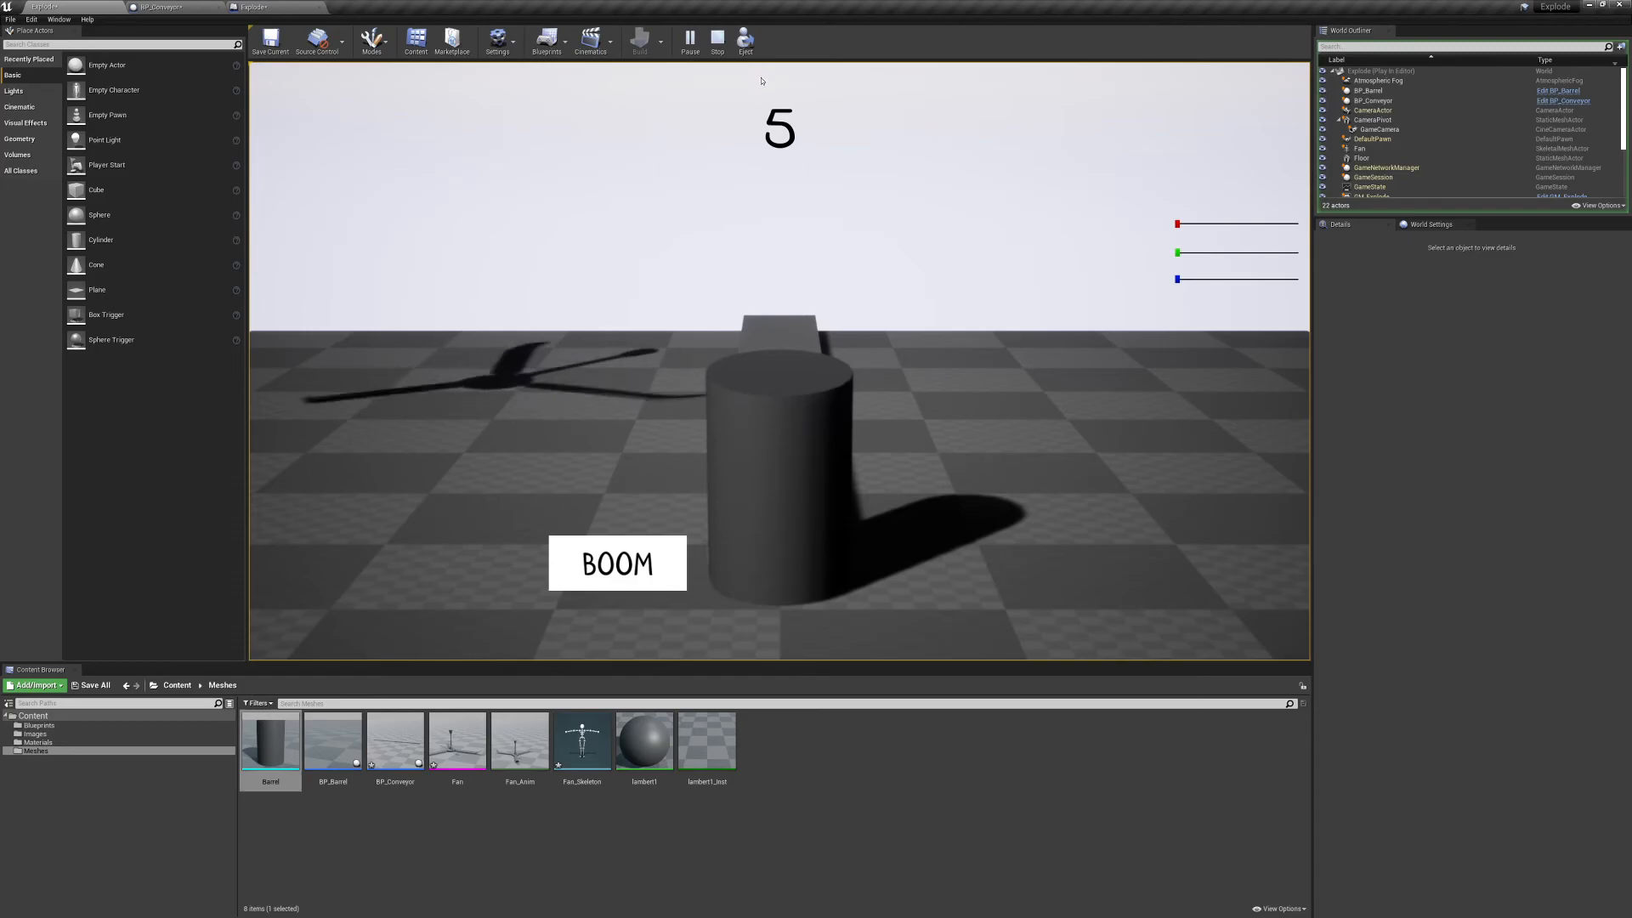
Eject from the player during the run and inspect how the barrel sits at the conveyor's end, ending the run.
key("super")
left_click(745, 41)
right_click_drag(853, 277, 918, 289)
key("w")
key("s")
key("s")
key("q")
key("w")
key("a")
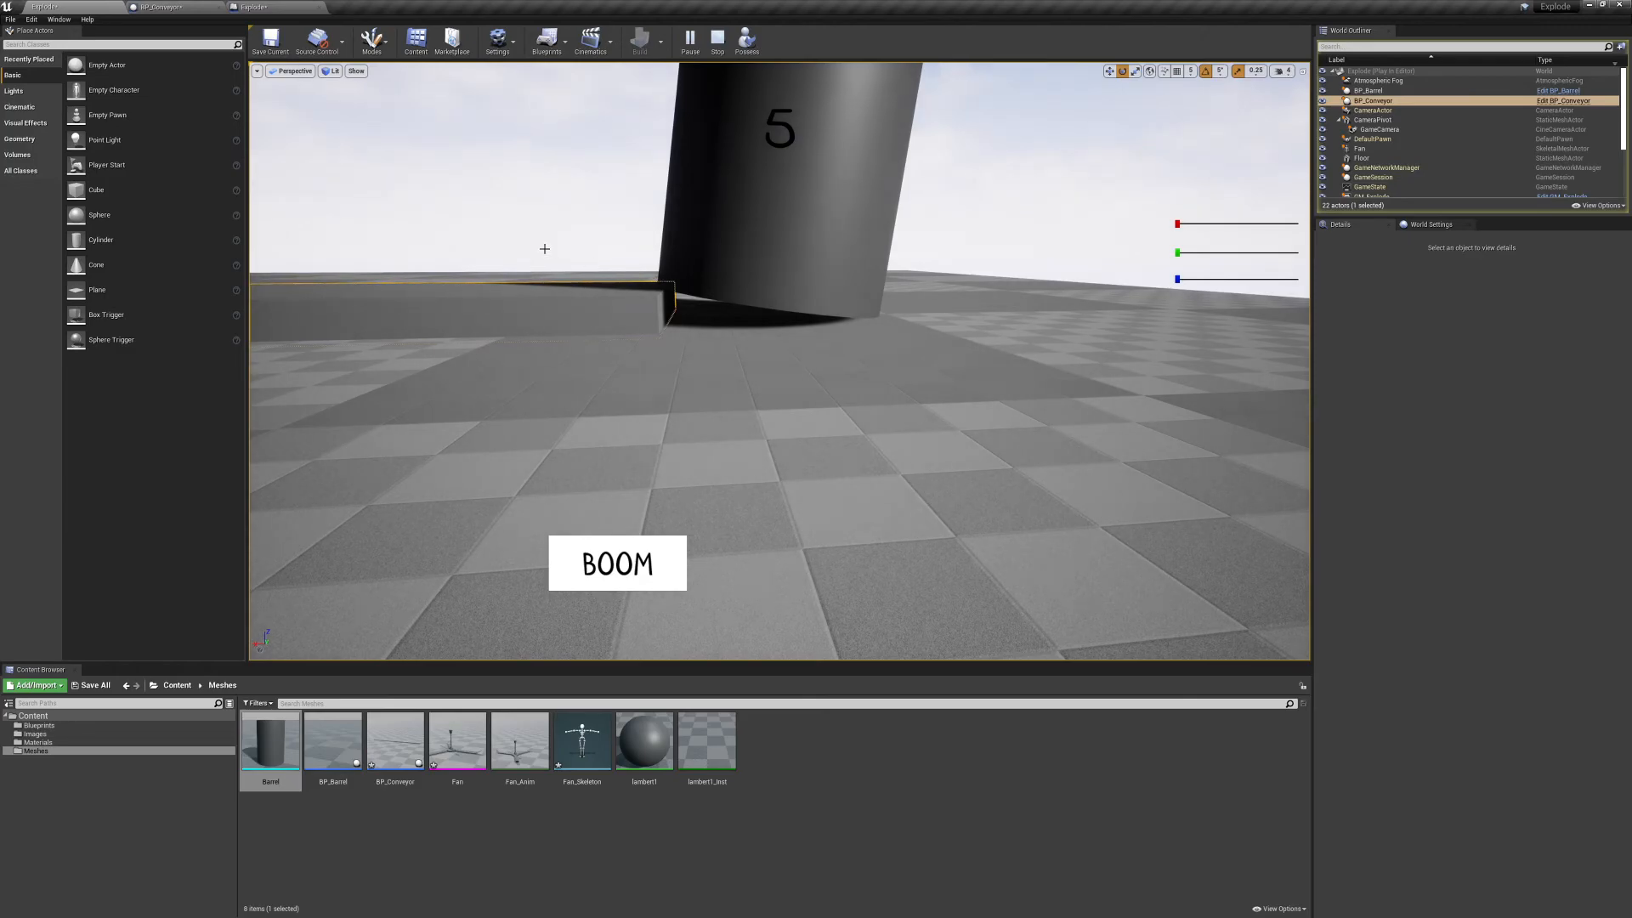
key("Escape")
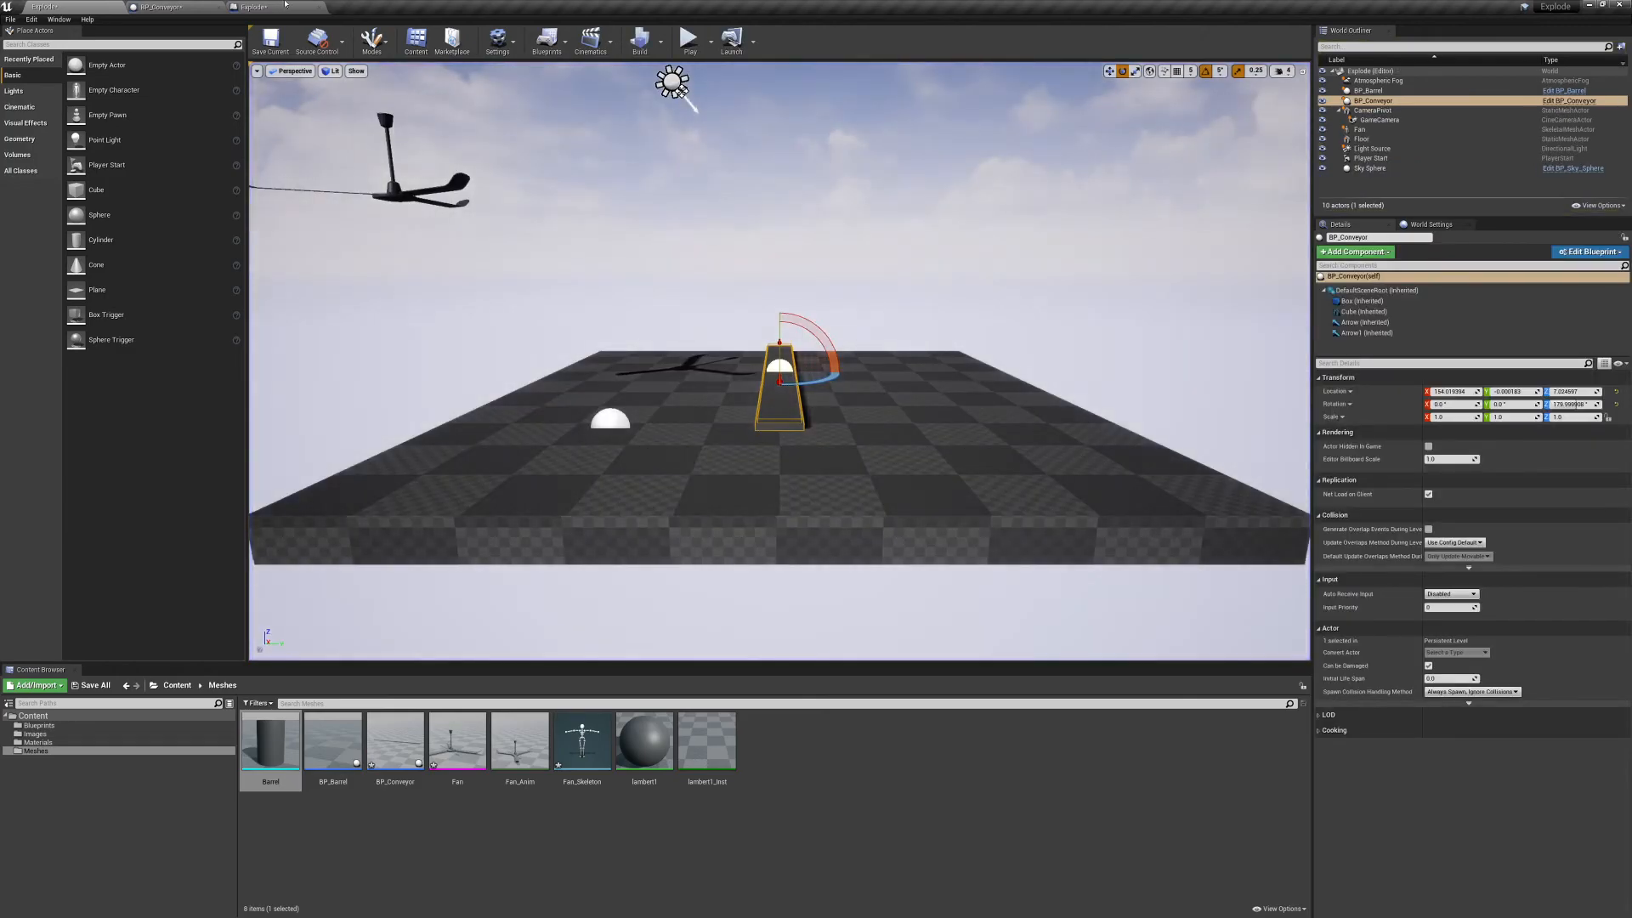
Set the X scale of BP_Conveyor's Cube to 7.68 so the belt's end lines up with the collision box.
left_click(270, 5)
left_click(166, 7)
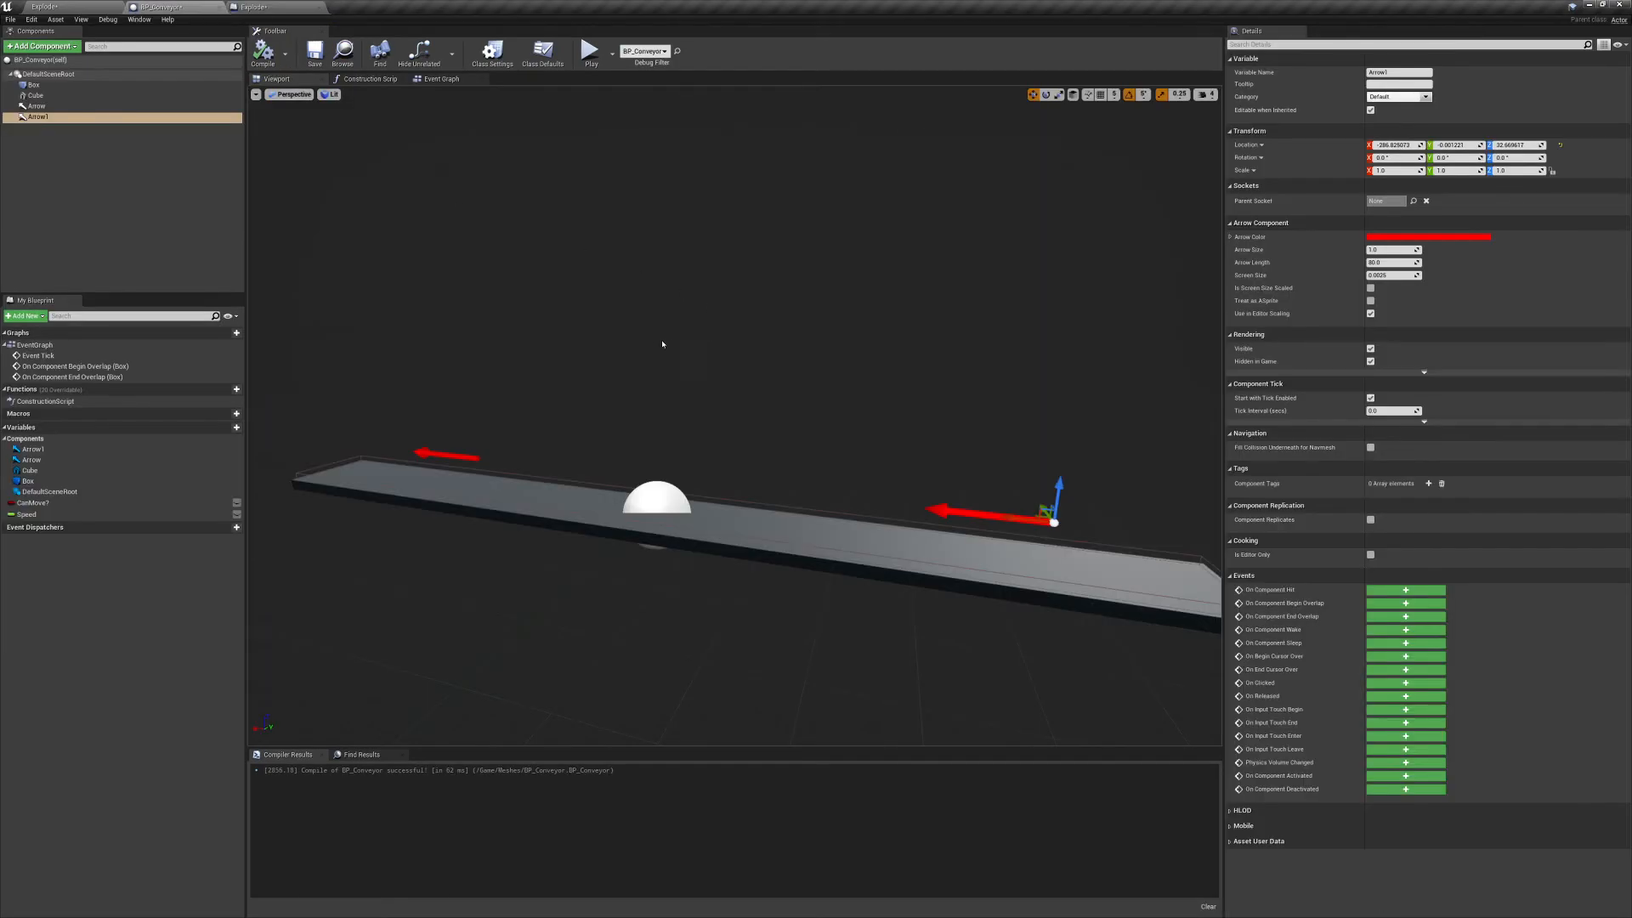
right_click_drag(734, 415, 995, 527)
key("w")
right_click_drag(660, 335, 734, 328)
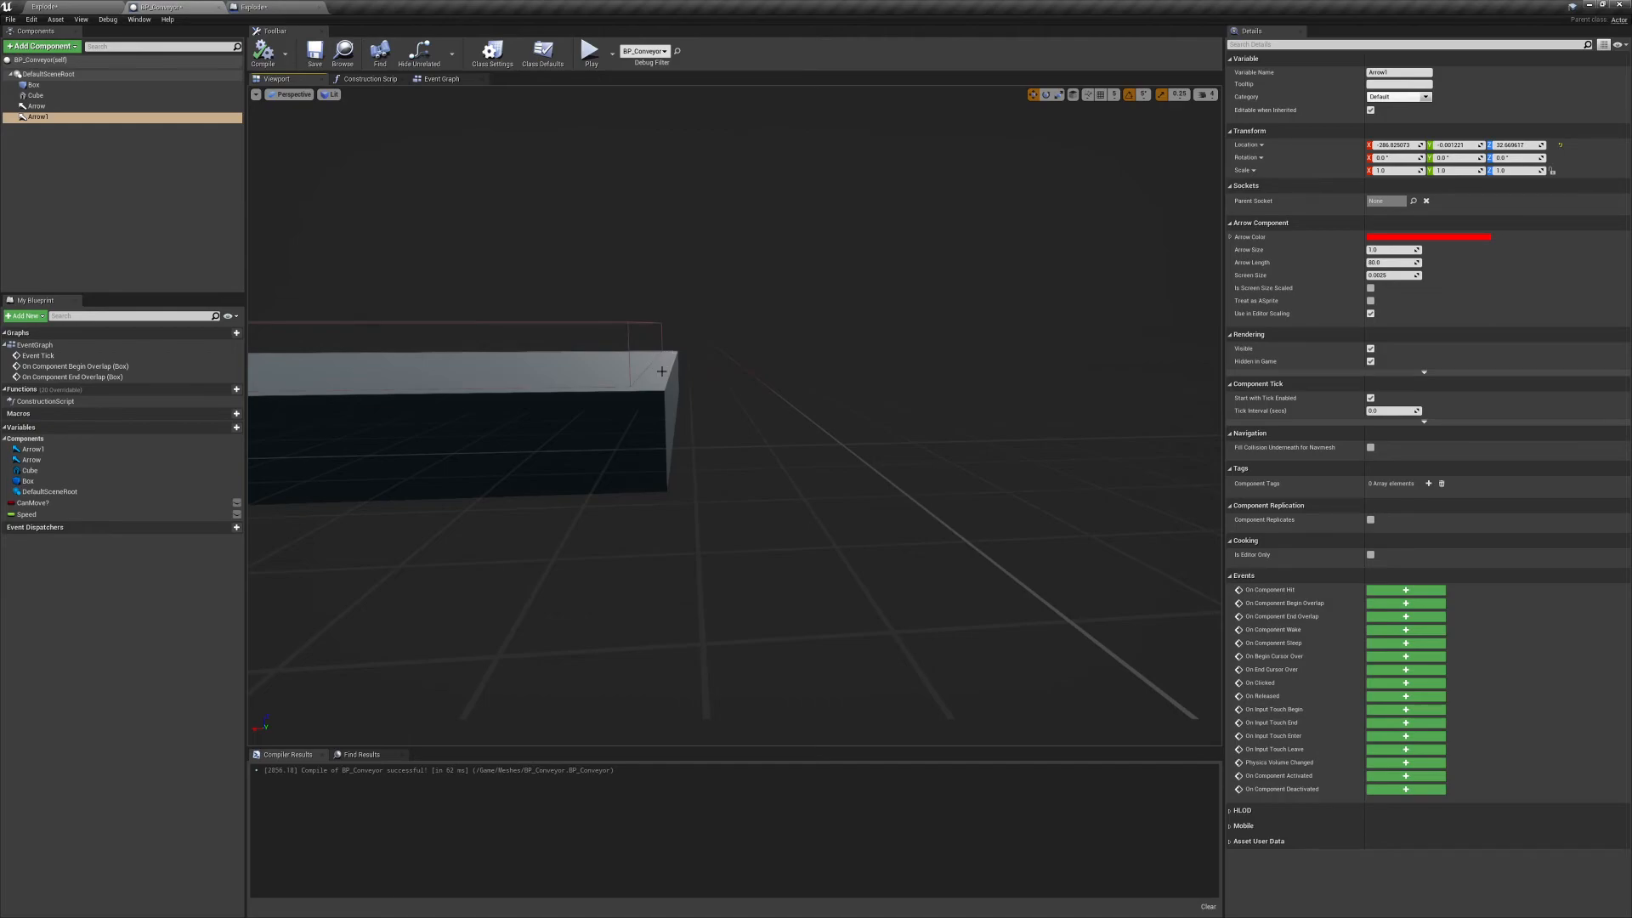
left_click(580, 436)
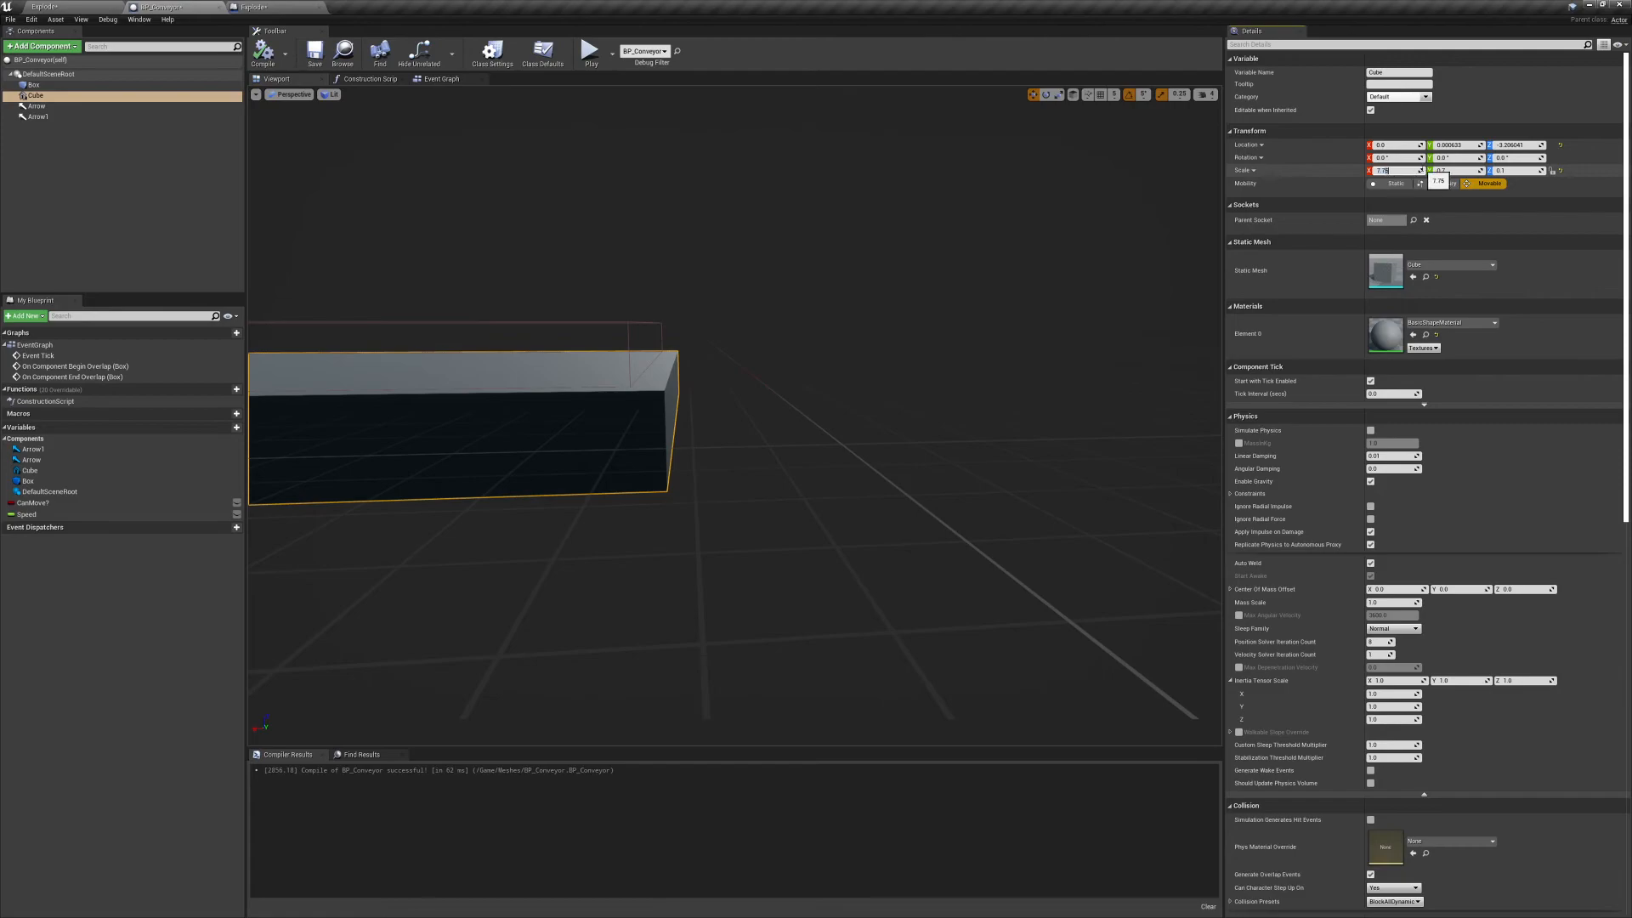
type("7")
key("Return")
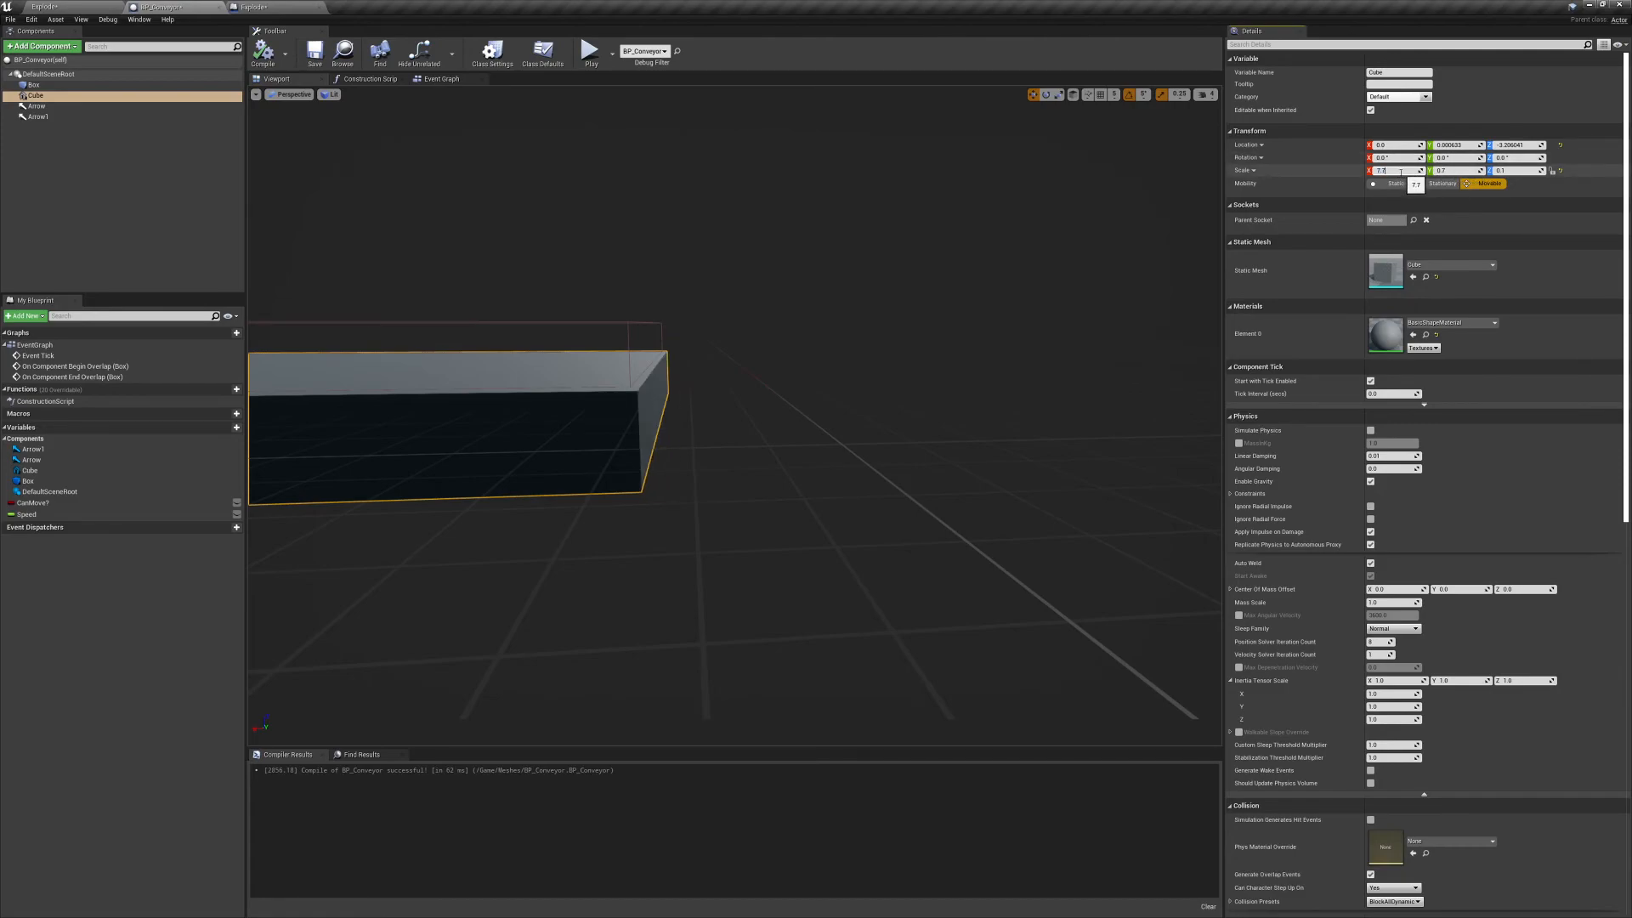
type("7.5")
key("Return")
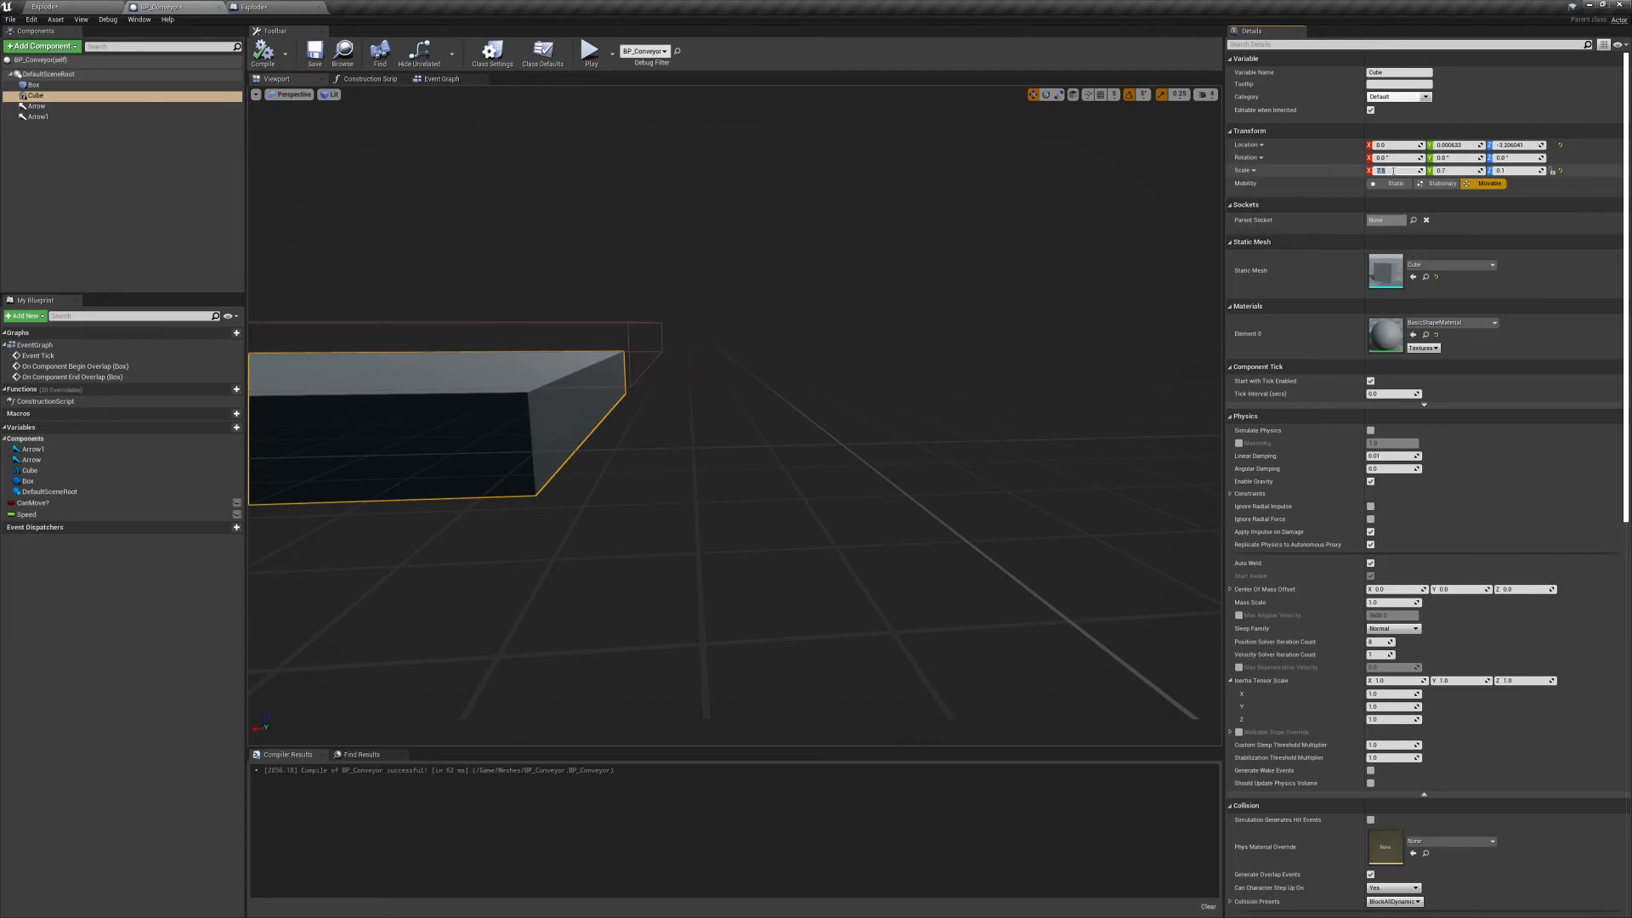
type("7.6")
key("Return")
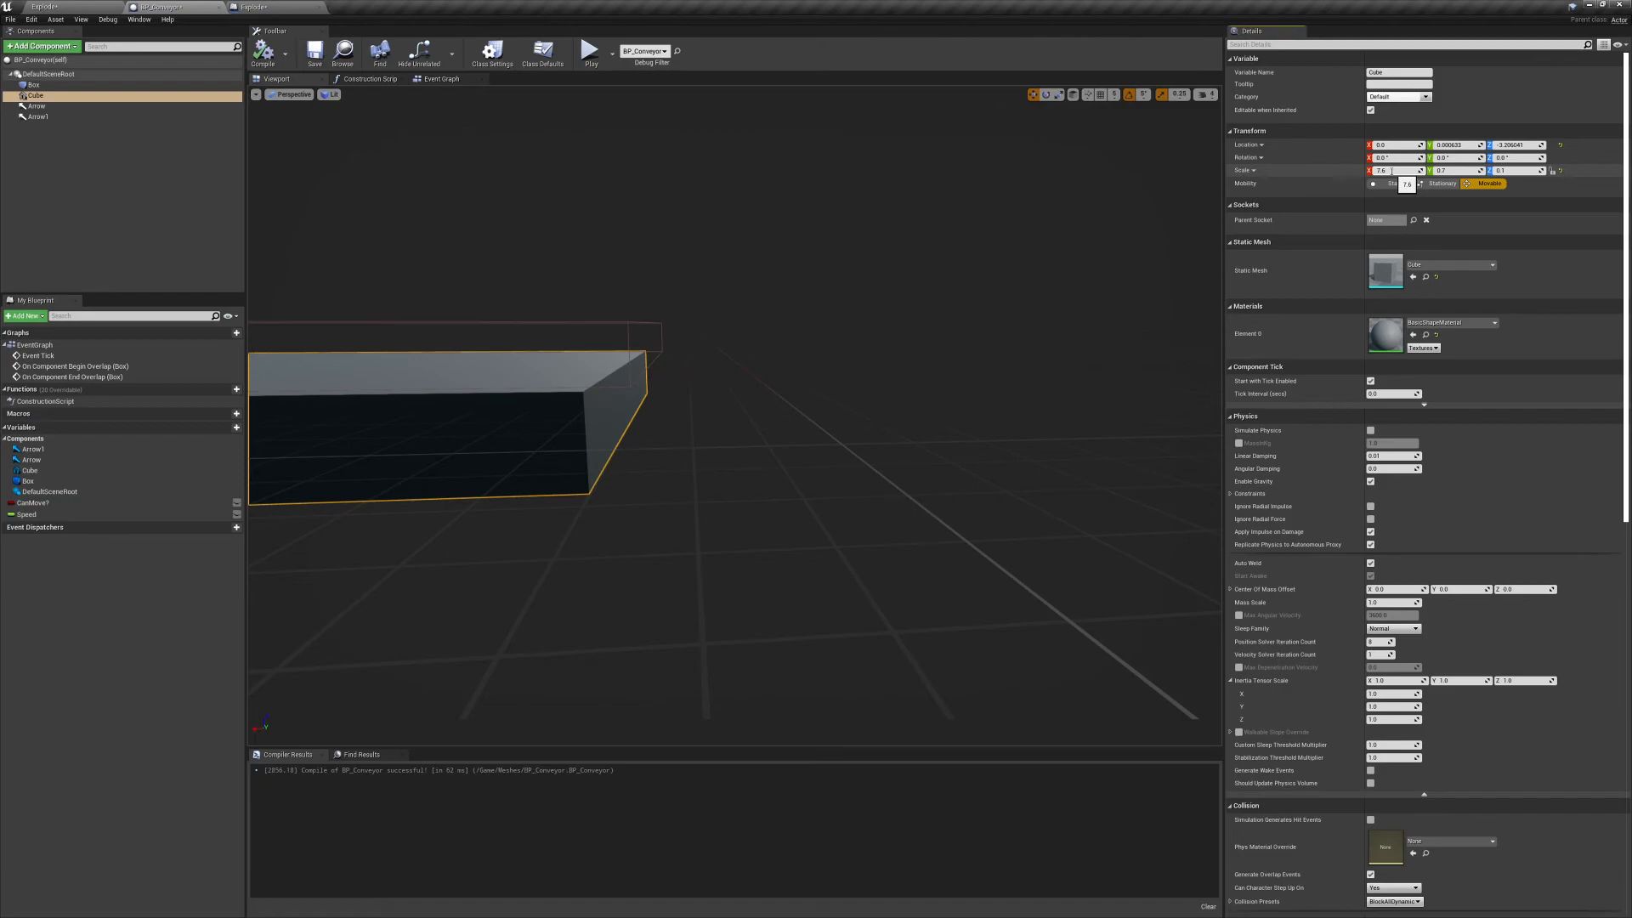
key("Return")
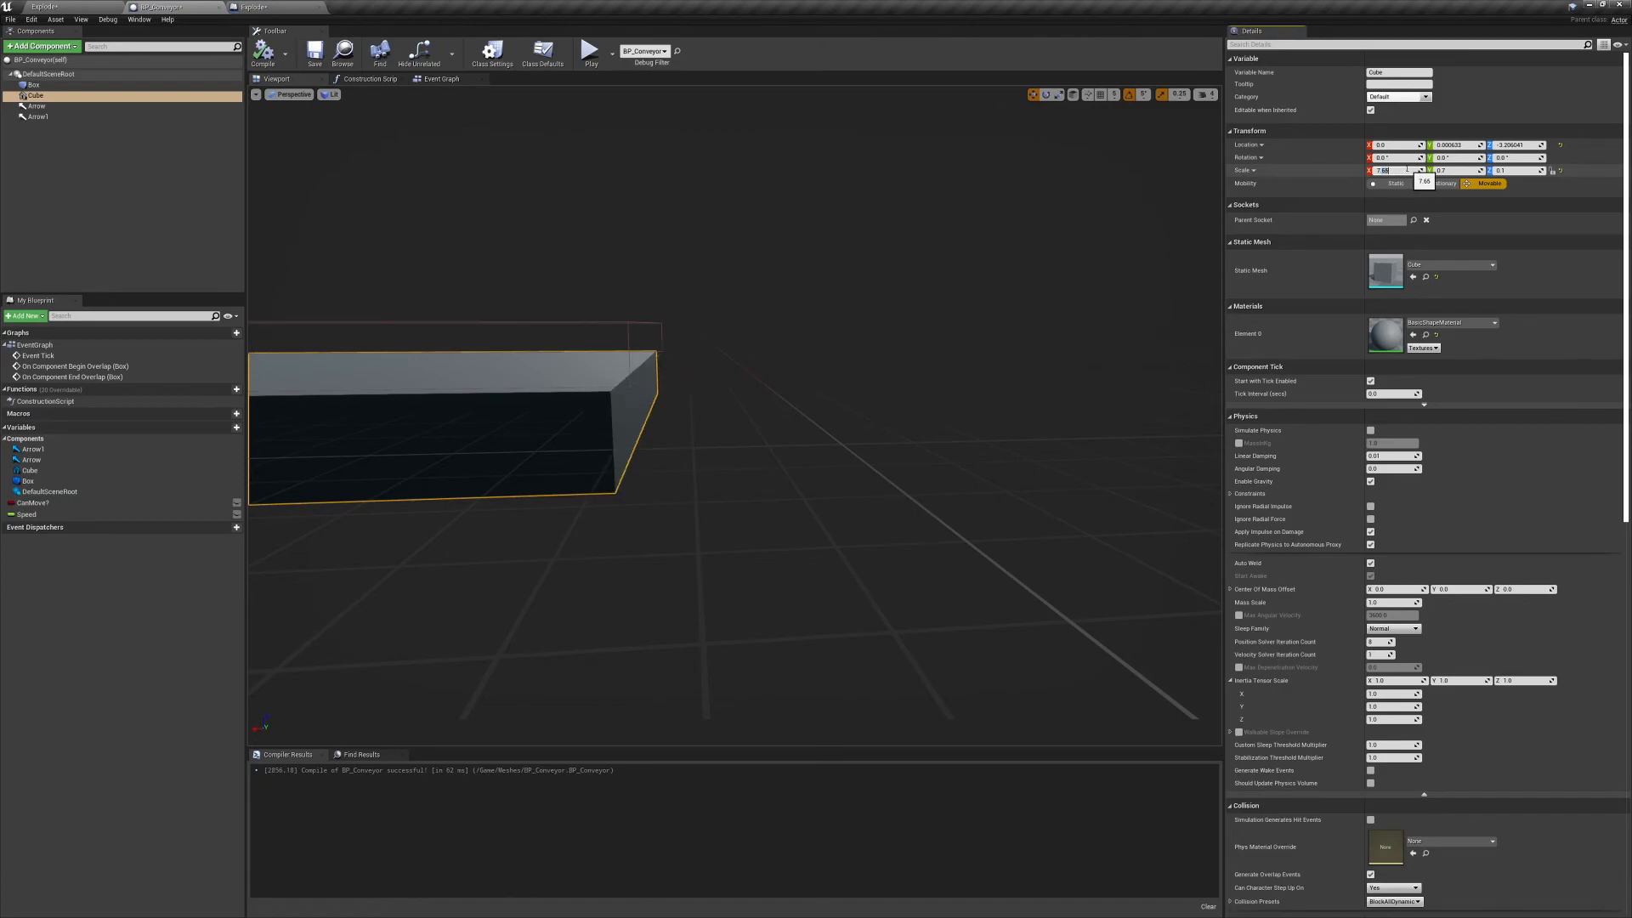
type("7.7")
key("Return")
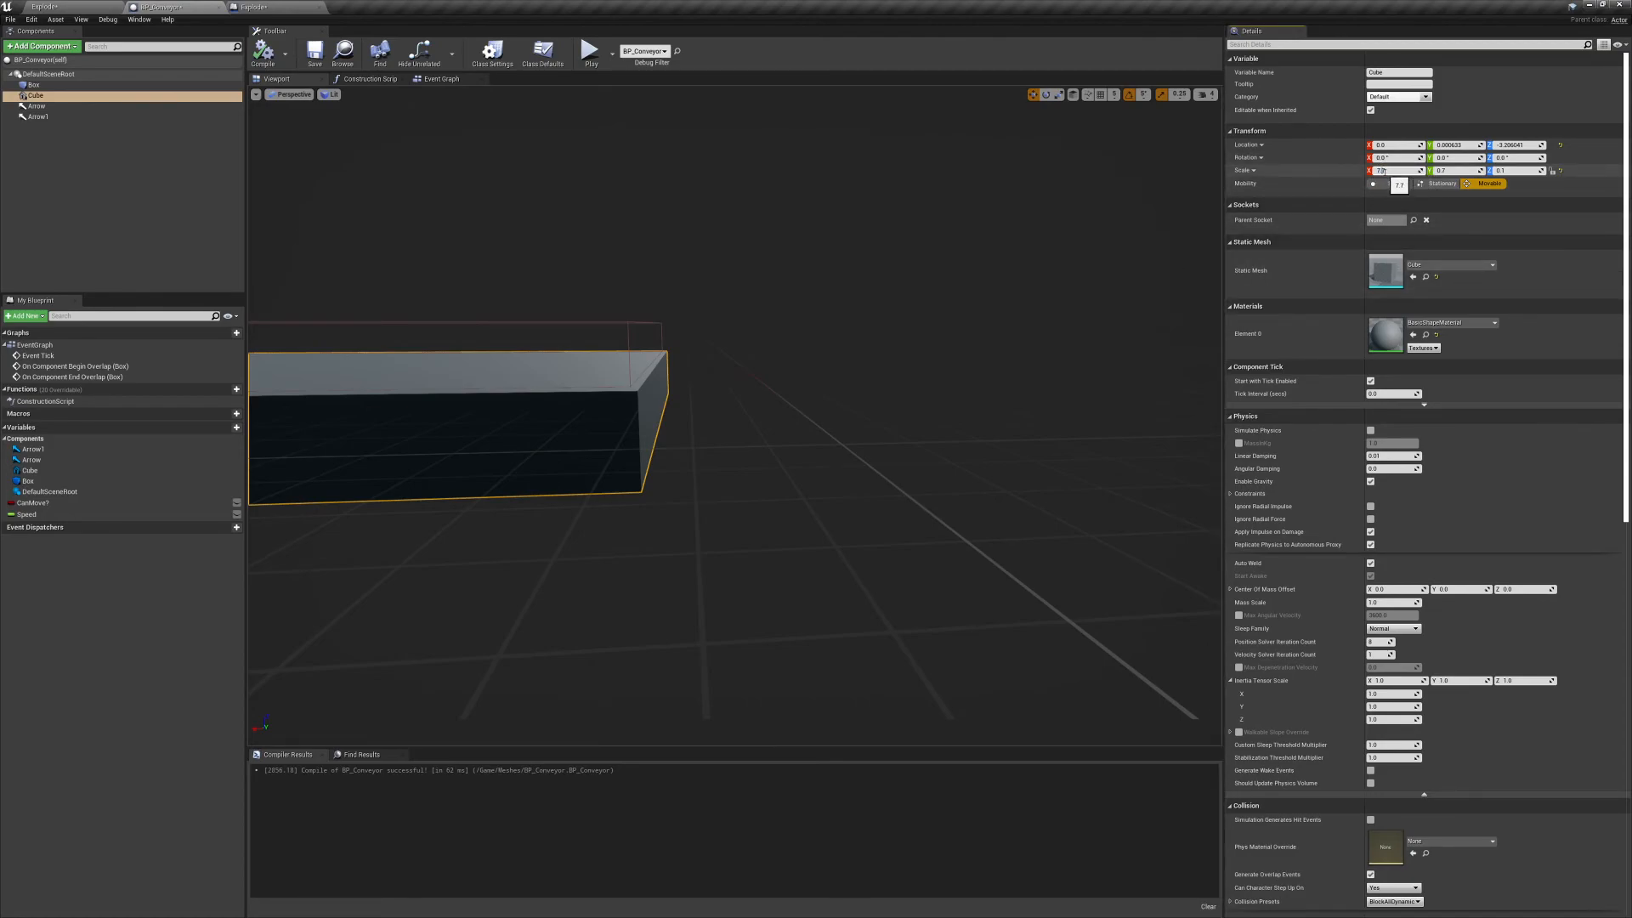
type("68")
key("Return")
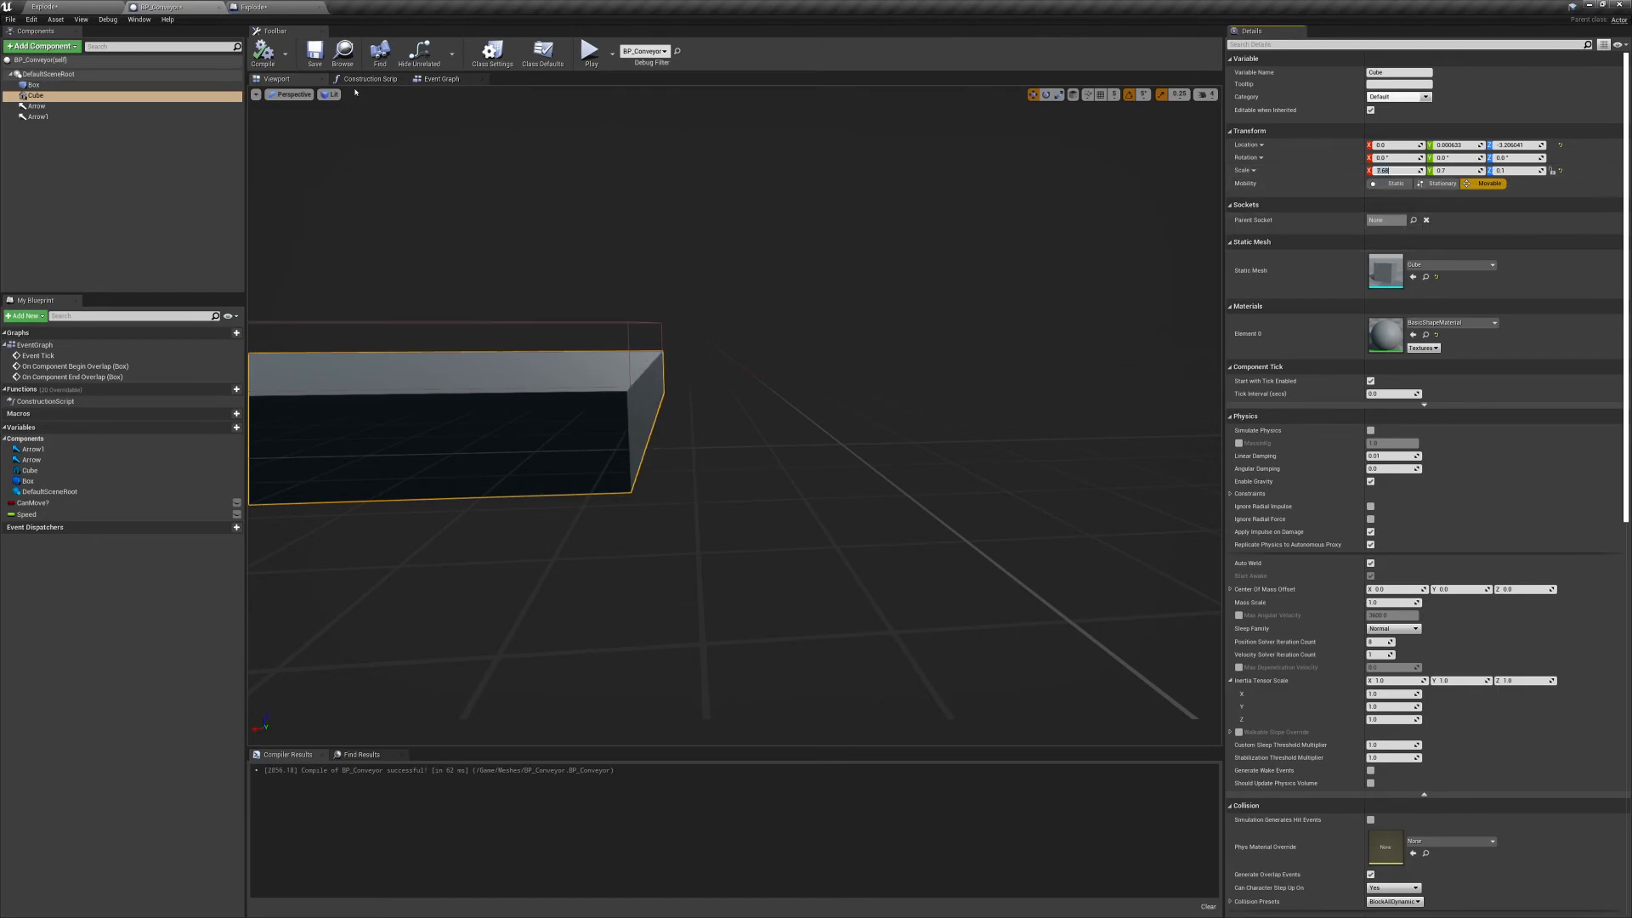
Play-test the level to check where the barrel stops with the shortened belt, and end the run.
left_click(100, 9)
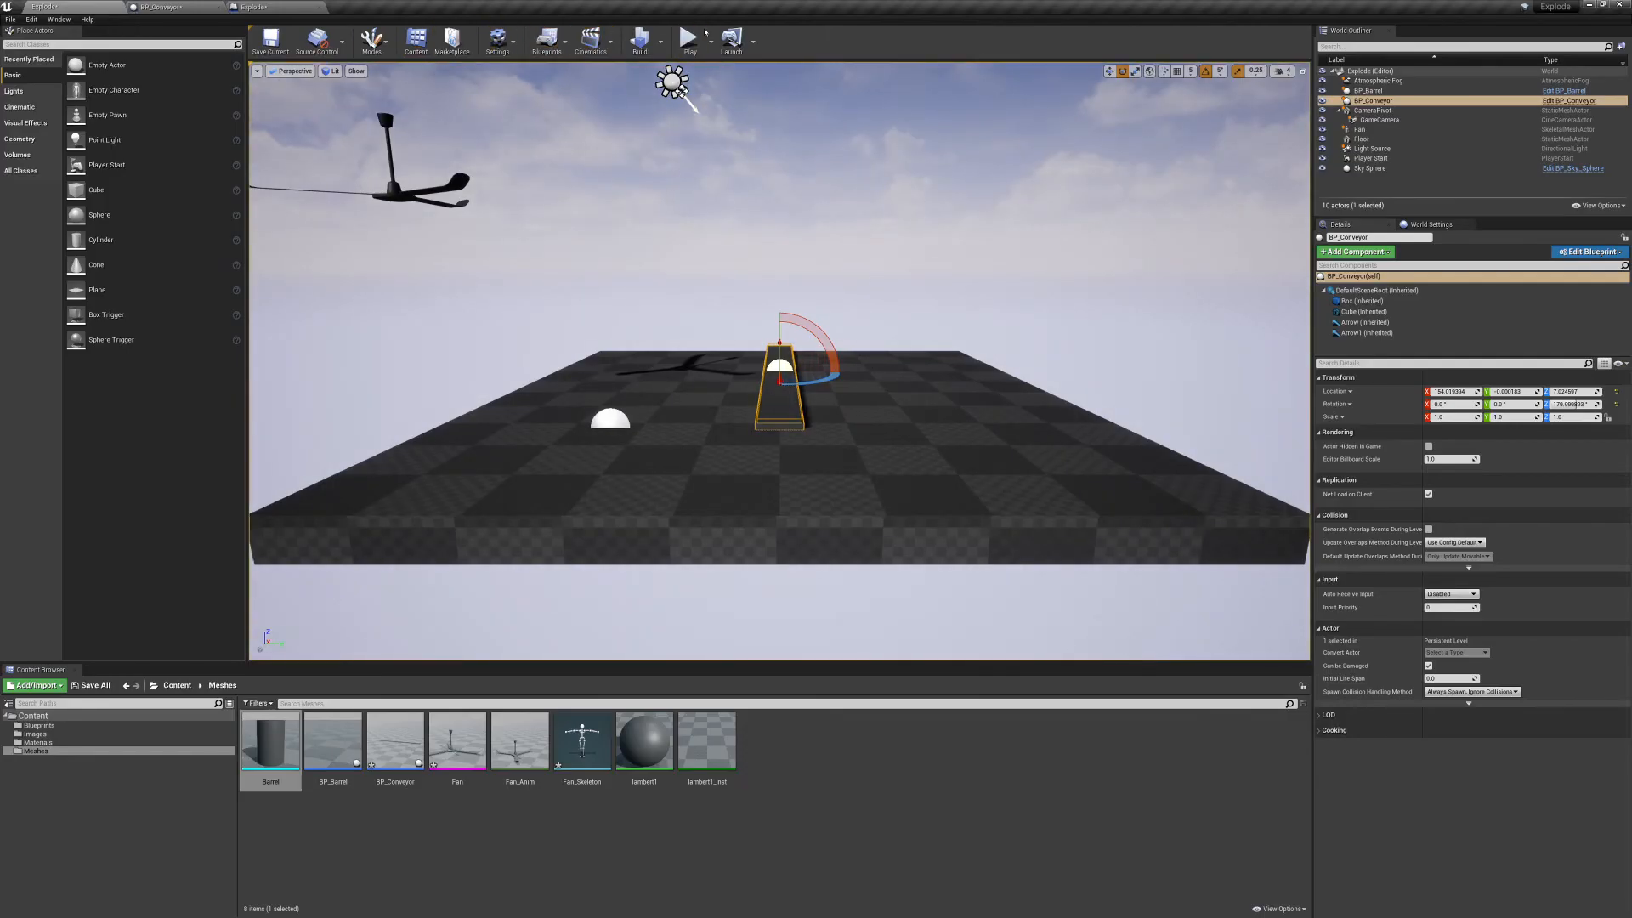
left_click(688, 39)
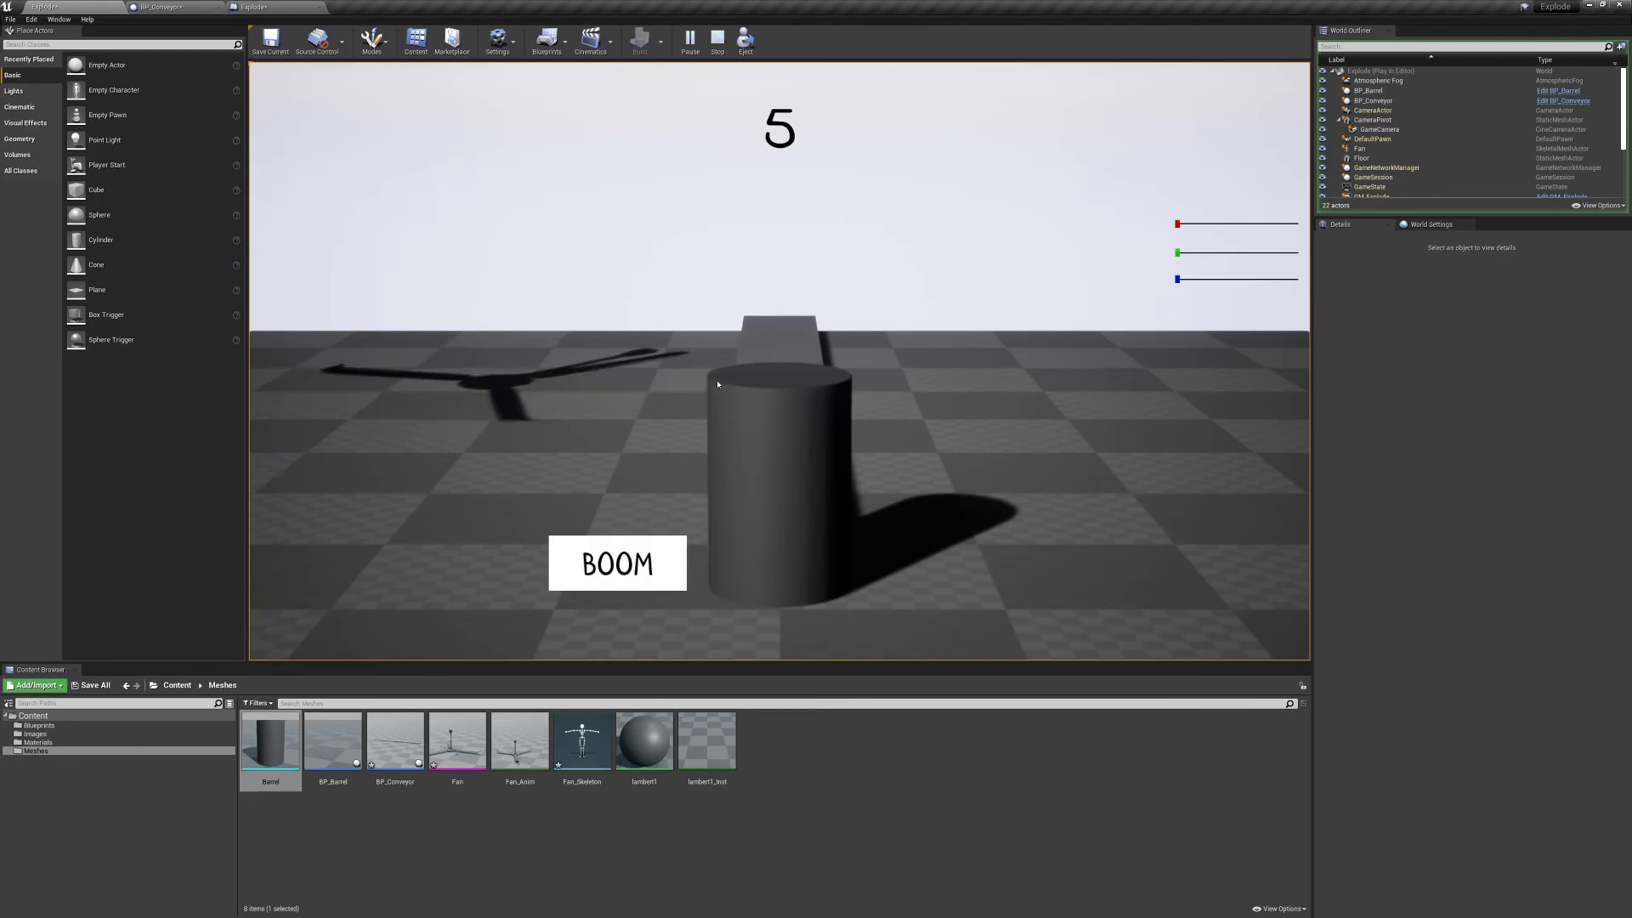
key("Escape")
Try a second conveyor: duplicate the existing one, rotate the copy to -90° about Z and place it across the first belt's end.
right_click_drag(884, 305, 884, 357)
mouse_move(948, 287)
right_mouse_down()
mouse_move(1029, 281)
mouse_move(948, 287)
right_mouse_up()
key("w")
left_click_drag(712, 349, 747, 380)
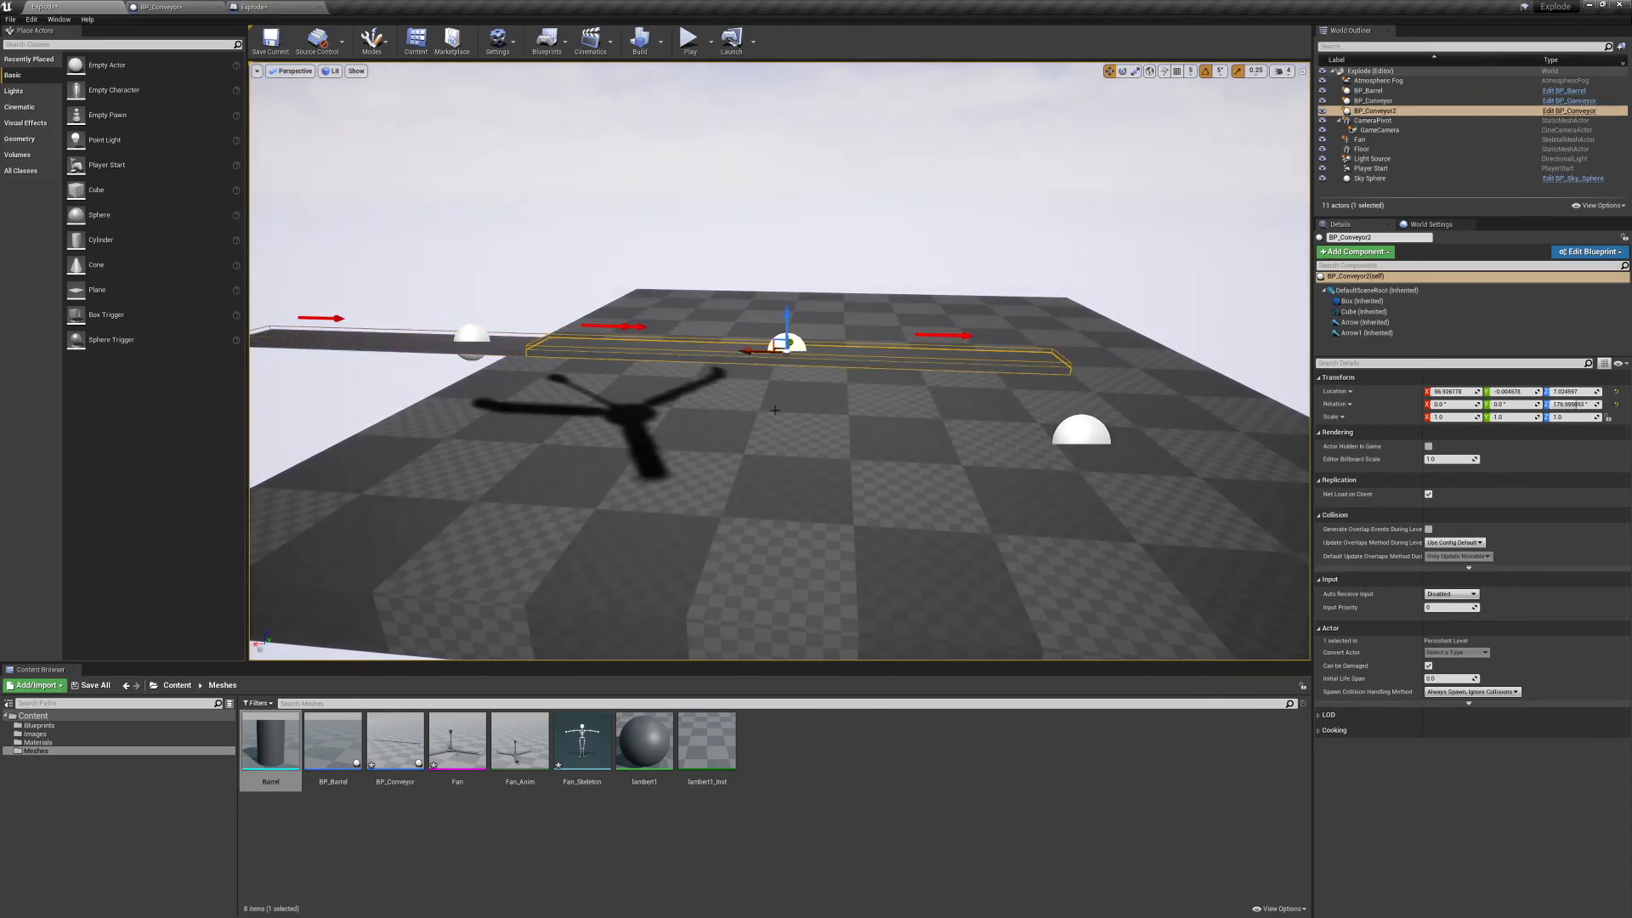
left_click_drag(822, 367, 728, 351)
key("w")
right_click_drag(818, 367, 833, 313)
left_click_drag(840, 335, 668, 341)
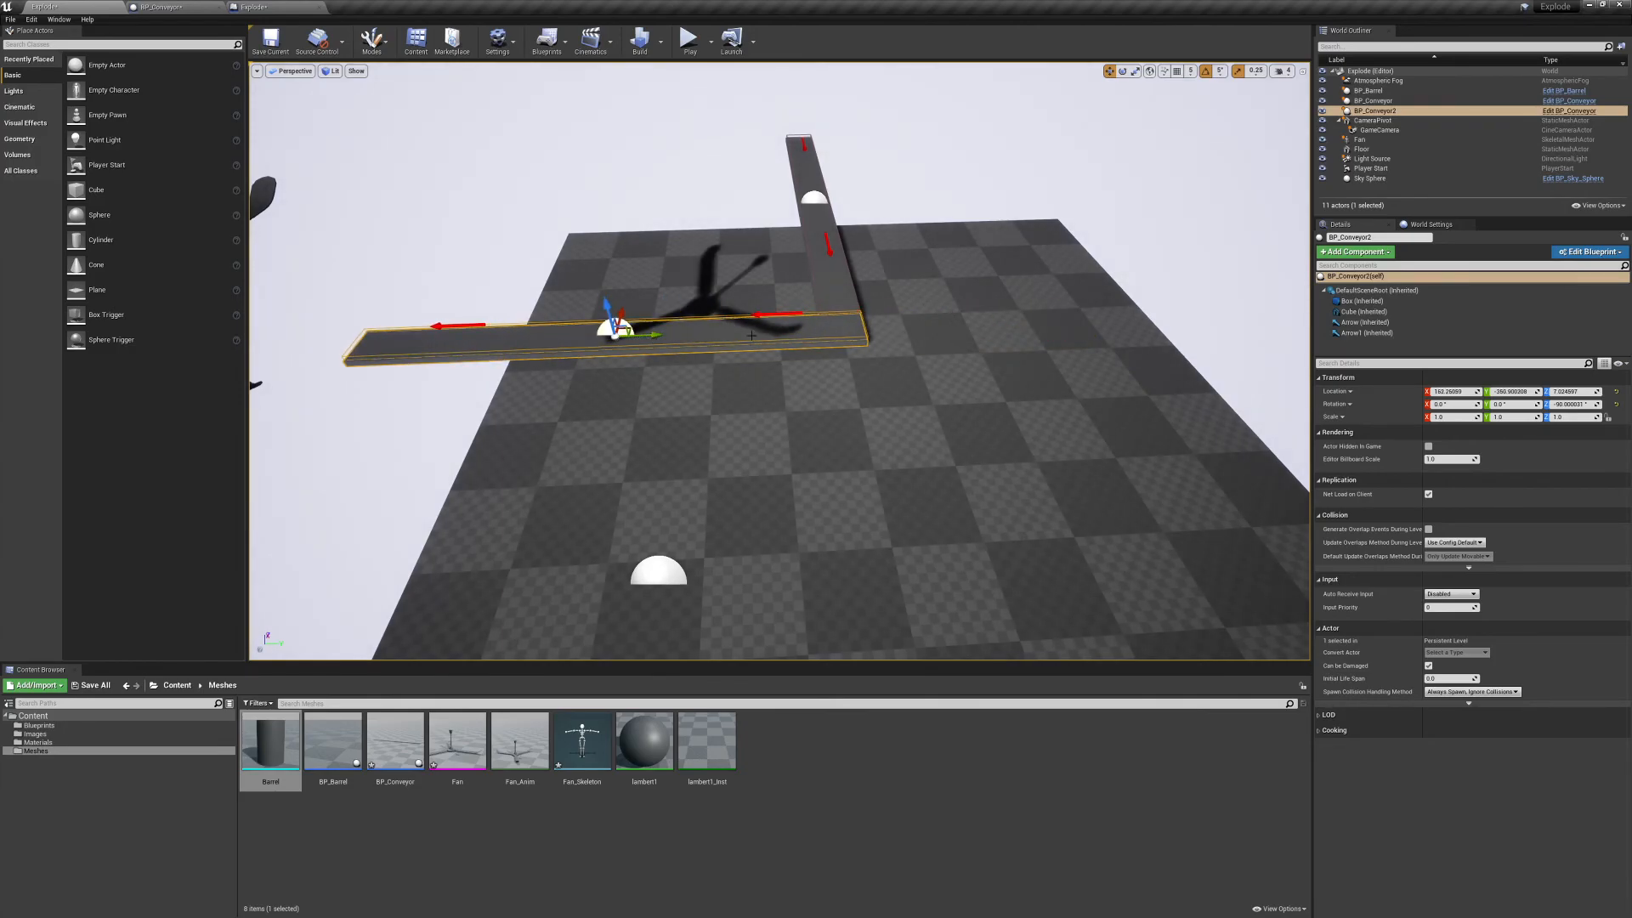
Play-test the level to check how the barrel moves from the first conveyor onto the second, and end the run.
right_click_drag(794, 335, 901, 399)
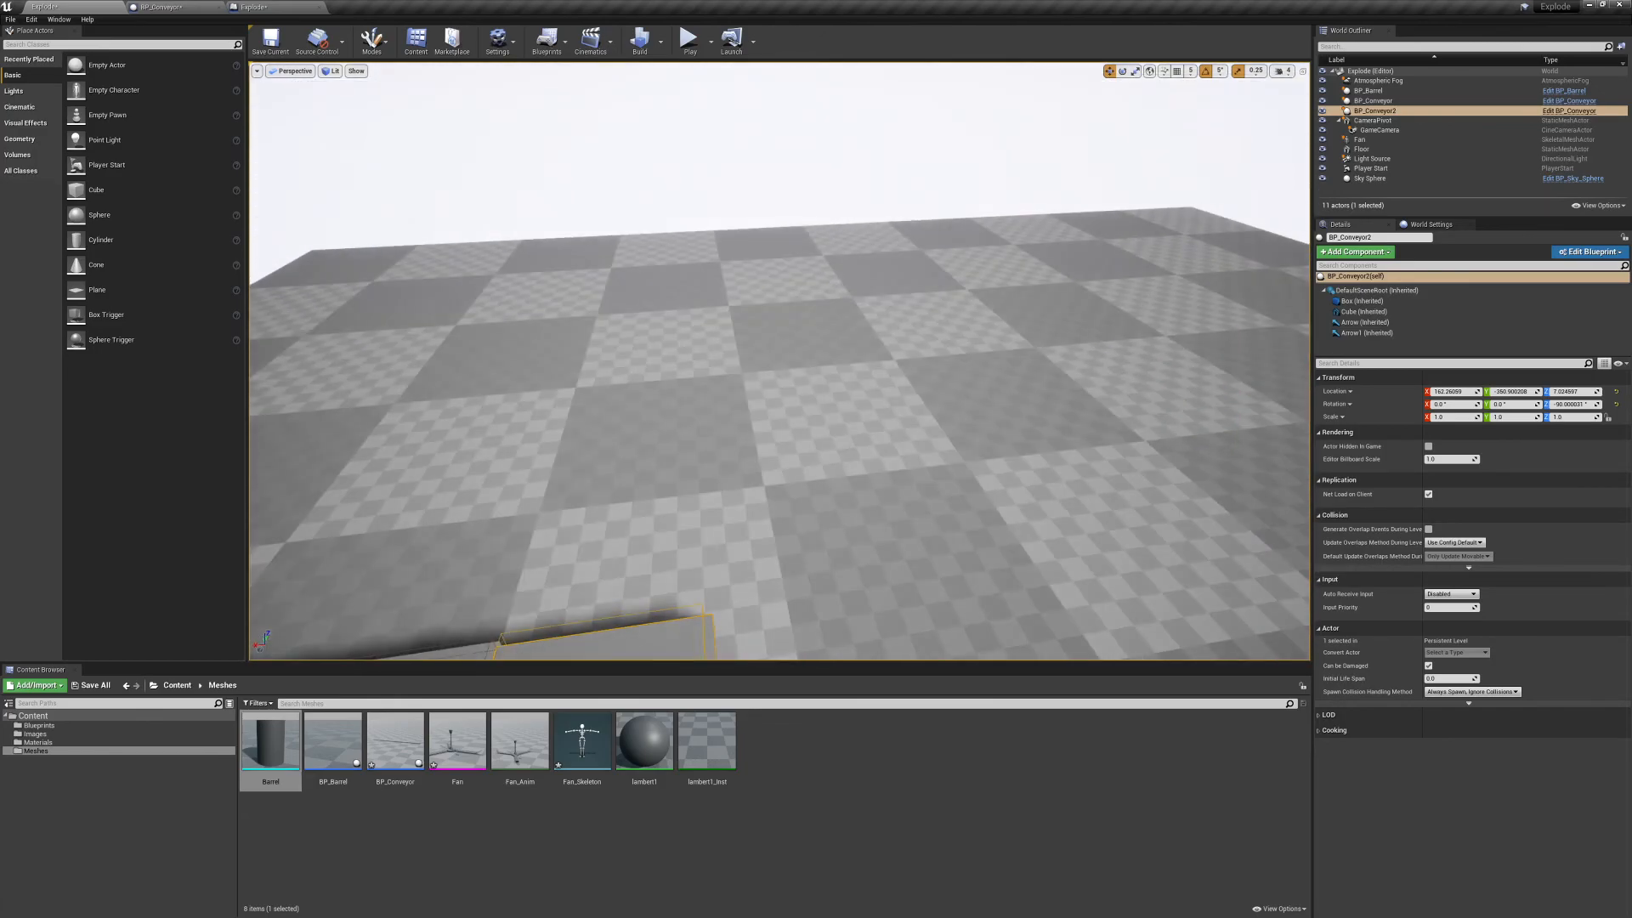
left_click(688, 38)
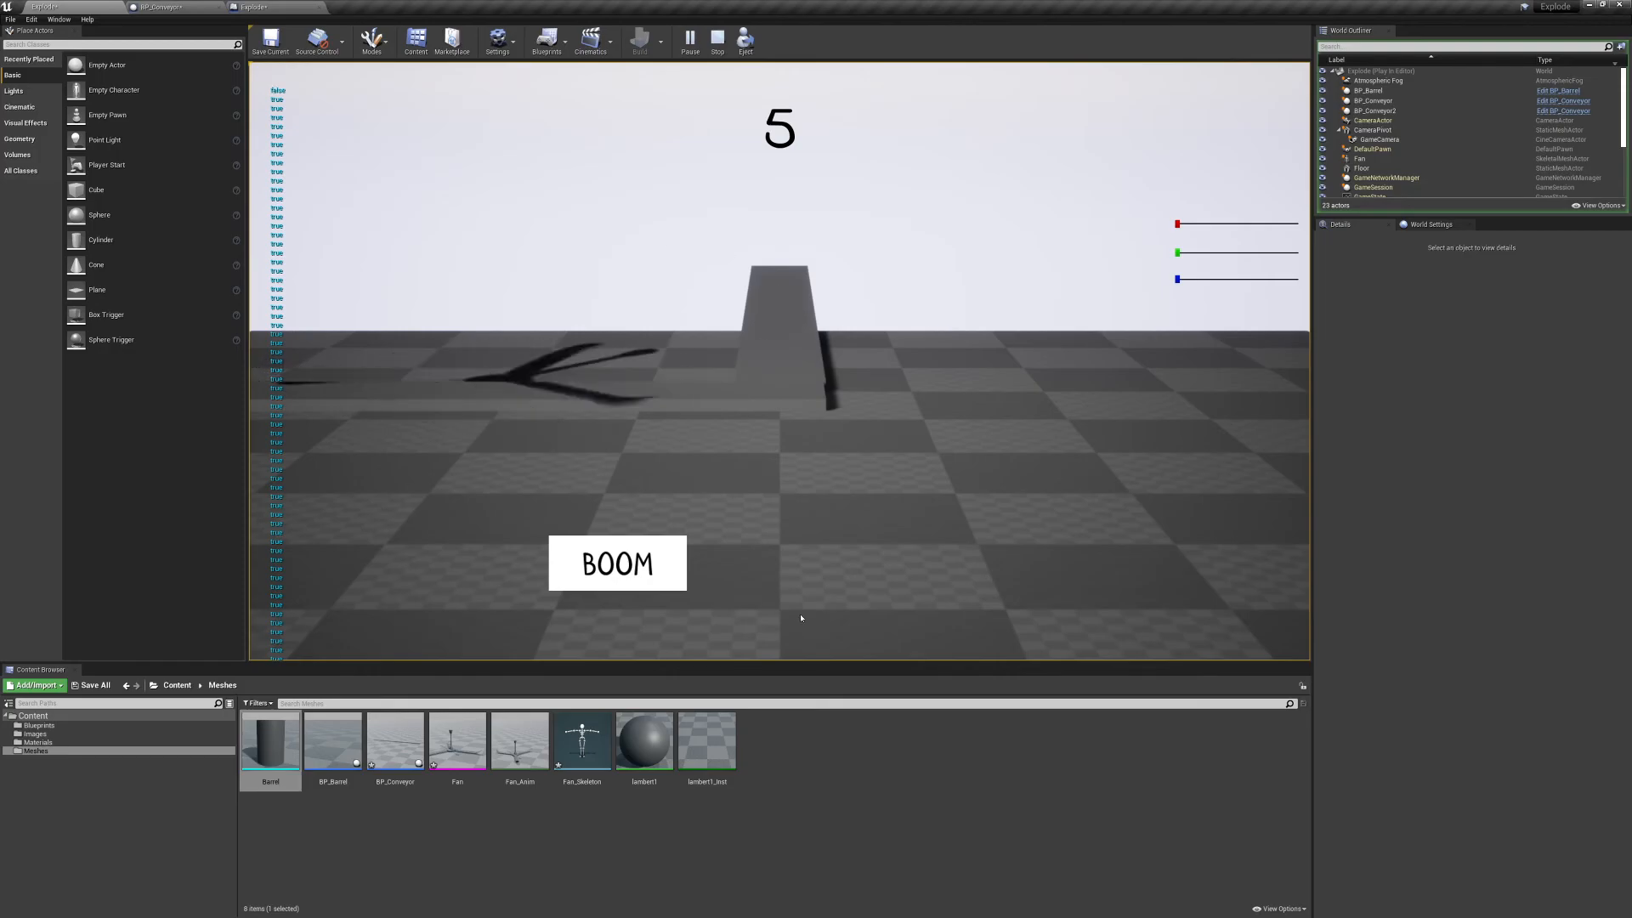
key("Escape")
Shorten the second conveyor by scaling it along its length and move it back against the first belt's end.
mouse_move(801, 616)
right_mouse_down()
mouse_move(716, 634)
mouse_move(791, 595)
right_mouse_up()
right_click_drag(694, 385, 696, 502)
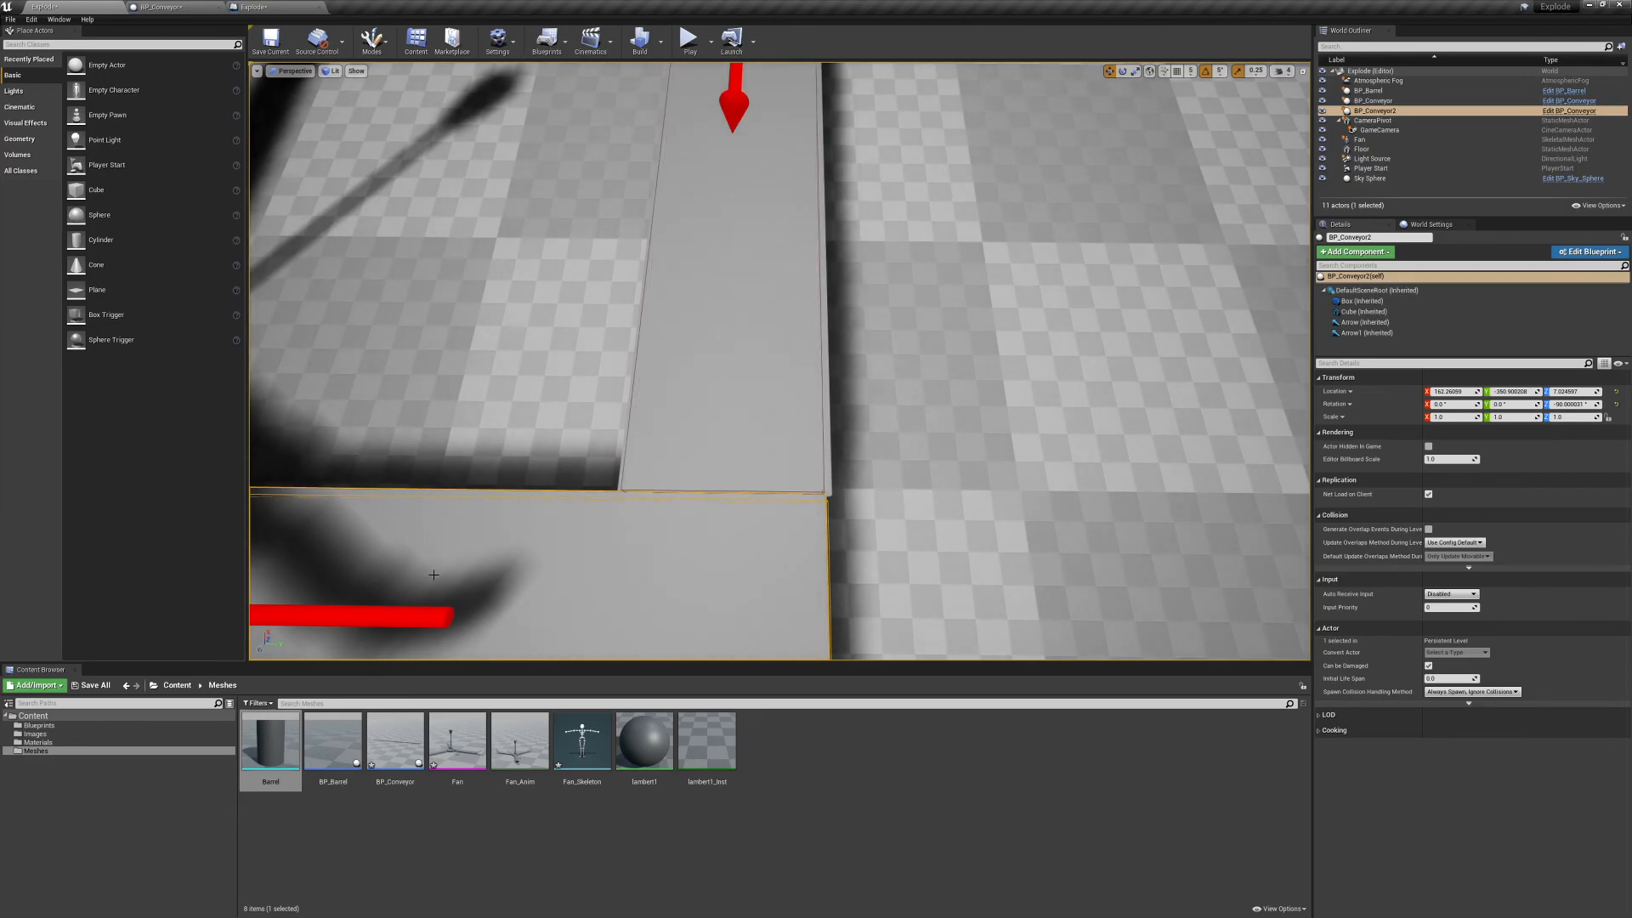
right_click_drag(721, 344, 697, 281)
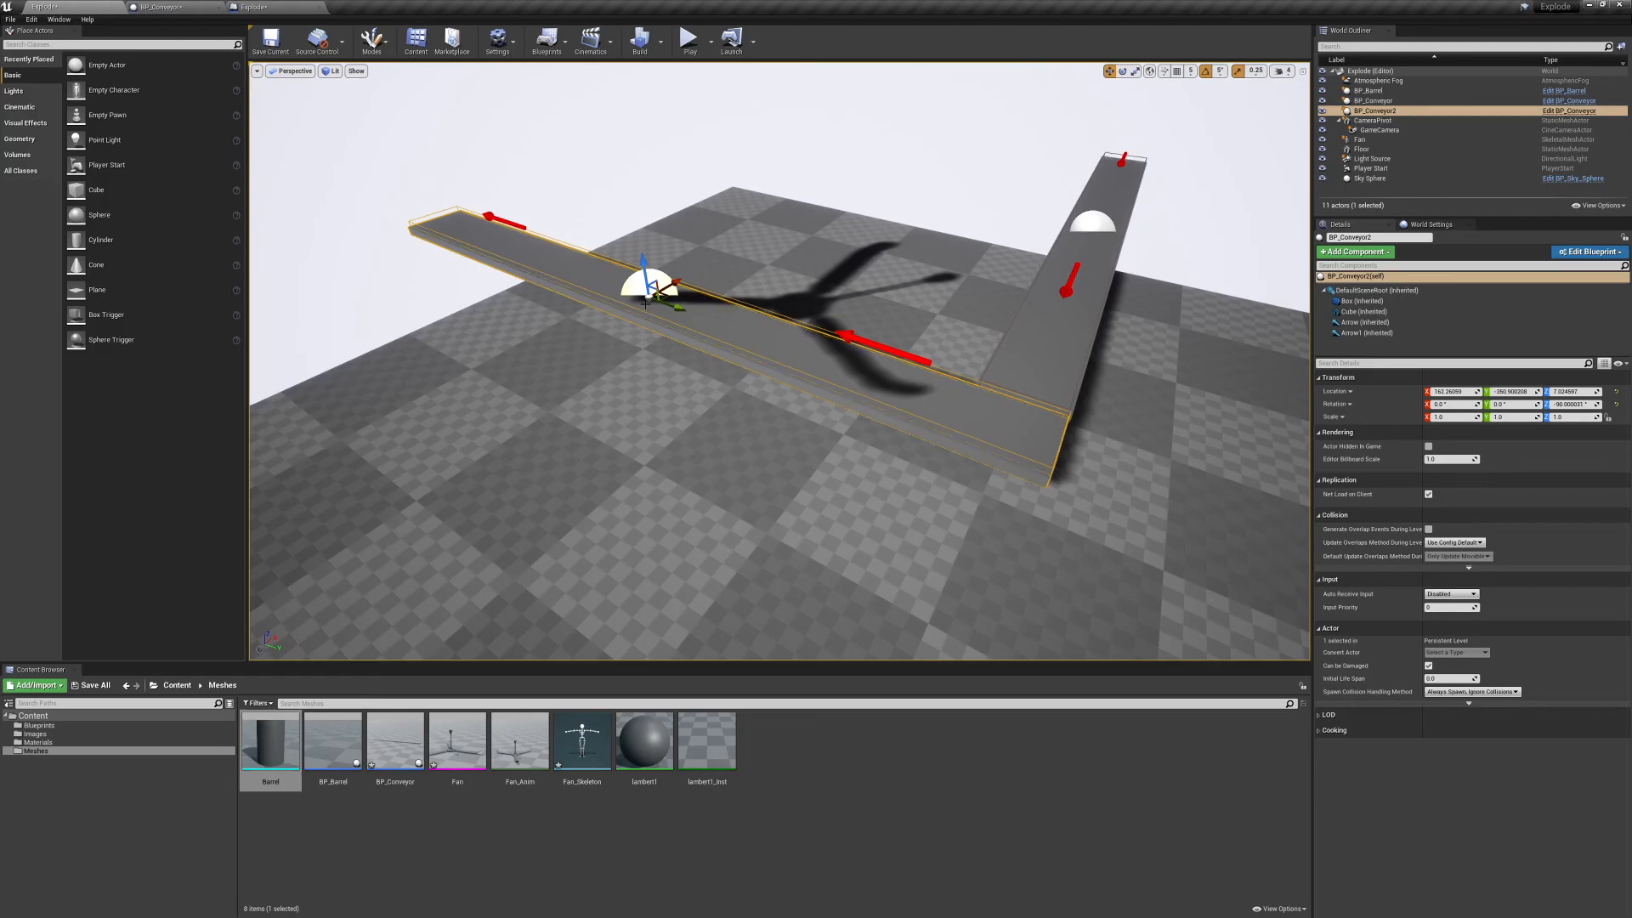
left_click_drag(635, 295, 984, 409)
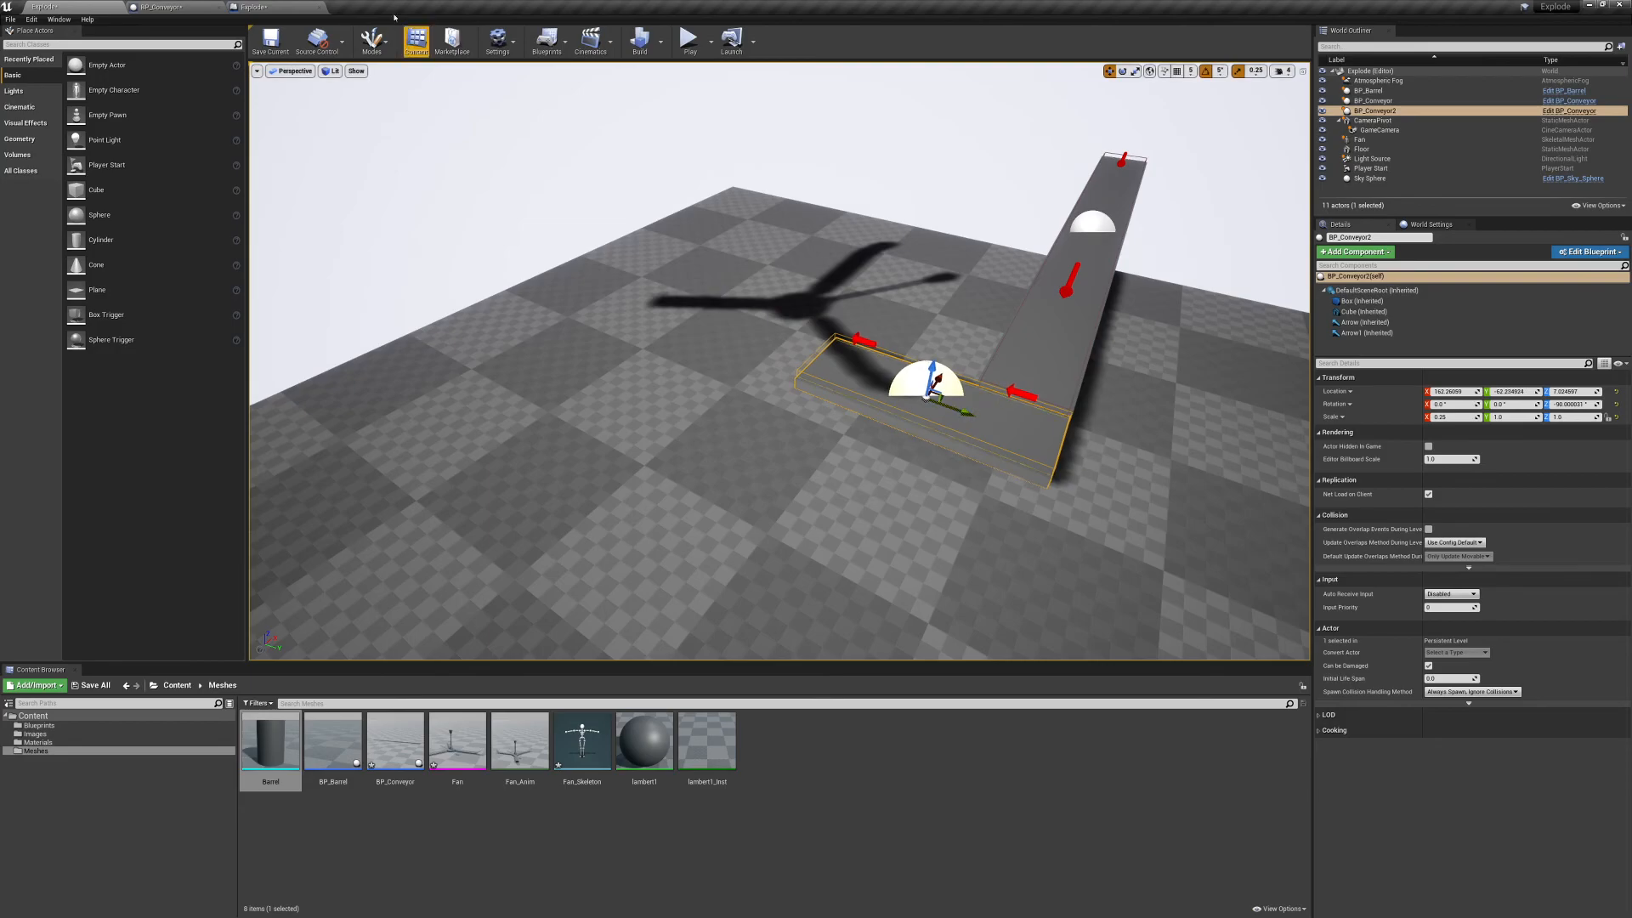
Play-test the level with the shortened second conveyor, end the run and delete that conveyor.
left_click(688, 38)
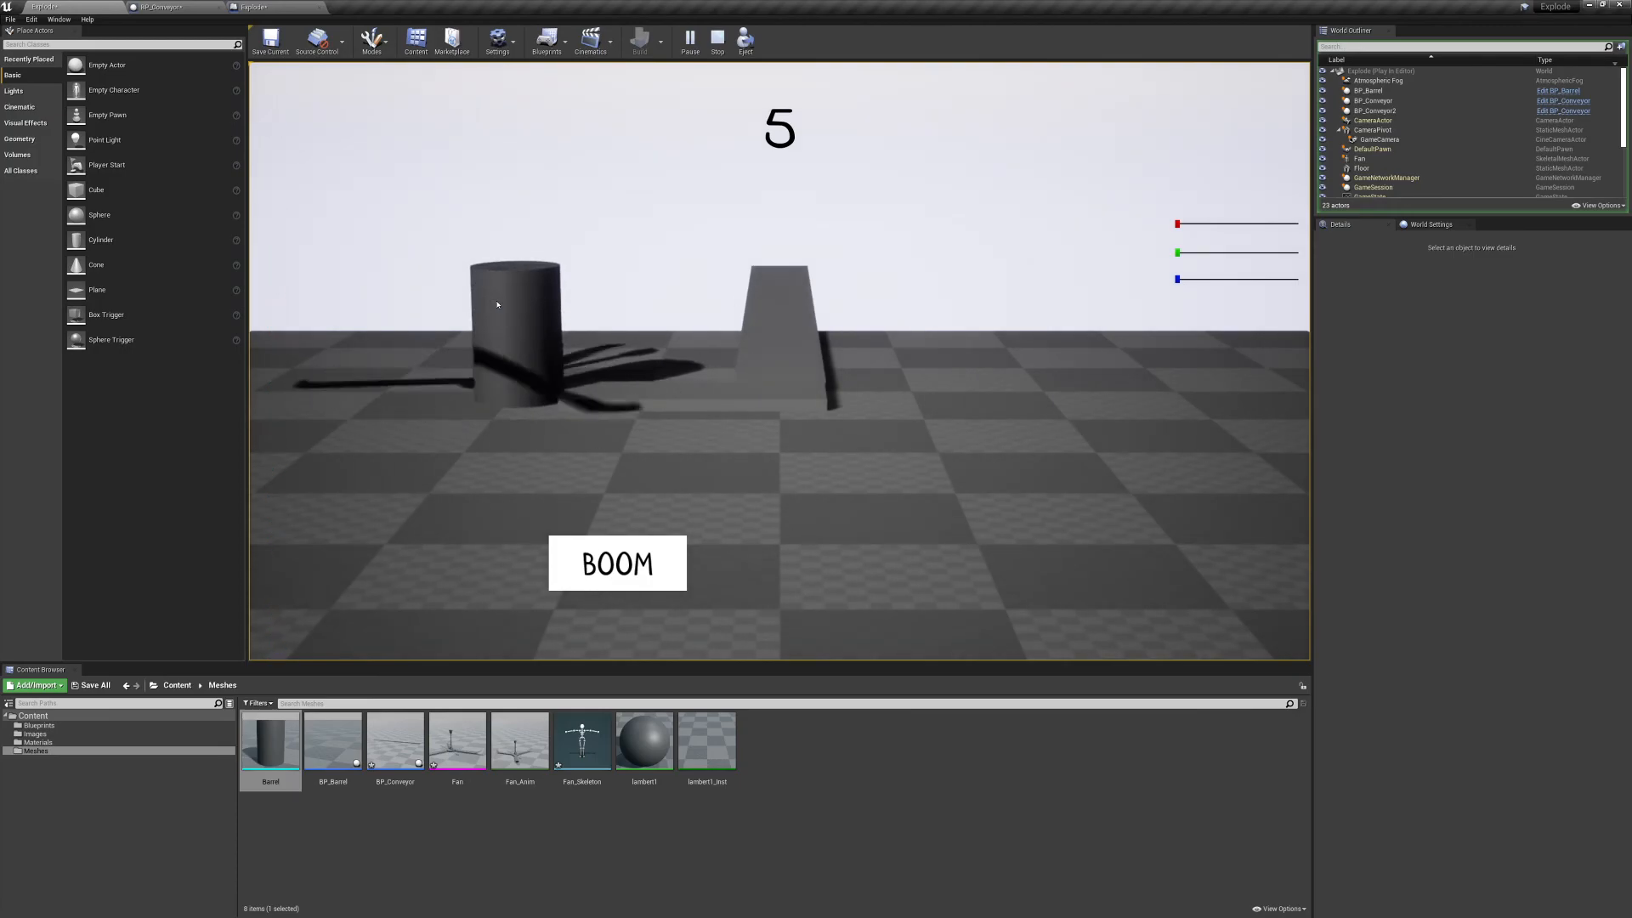
key("Escape")
right_click_drag(789, 362, 884, 382)
key("Delete")
key("w")
key("s")
key("w")
key("a")
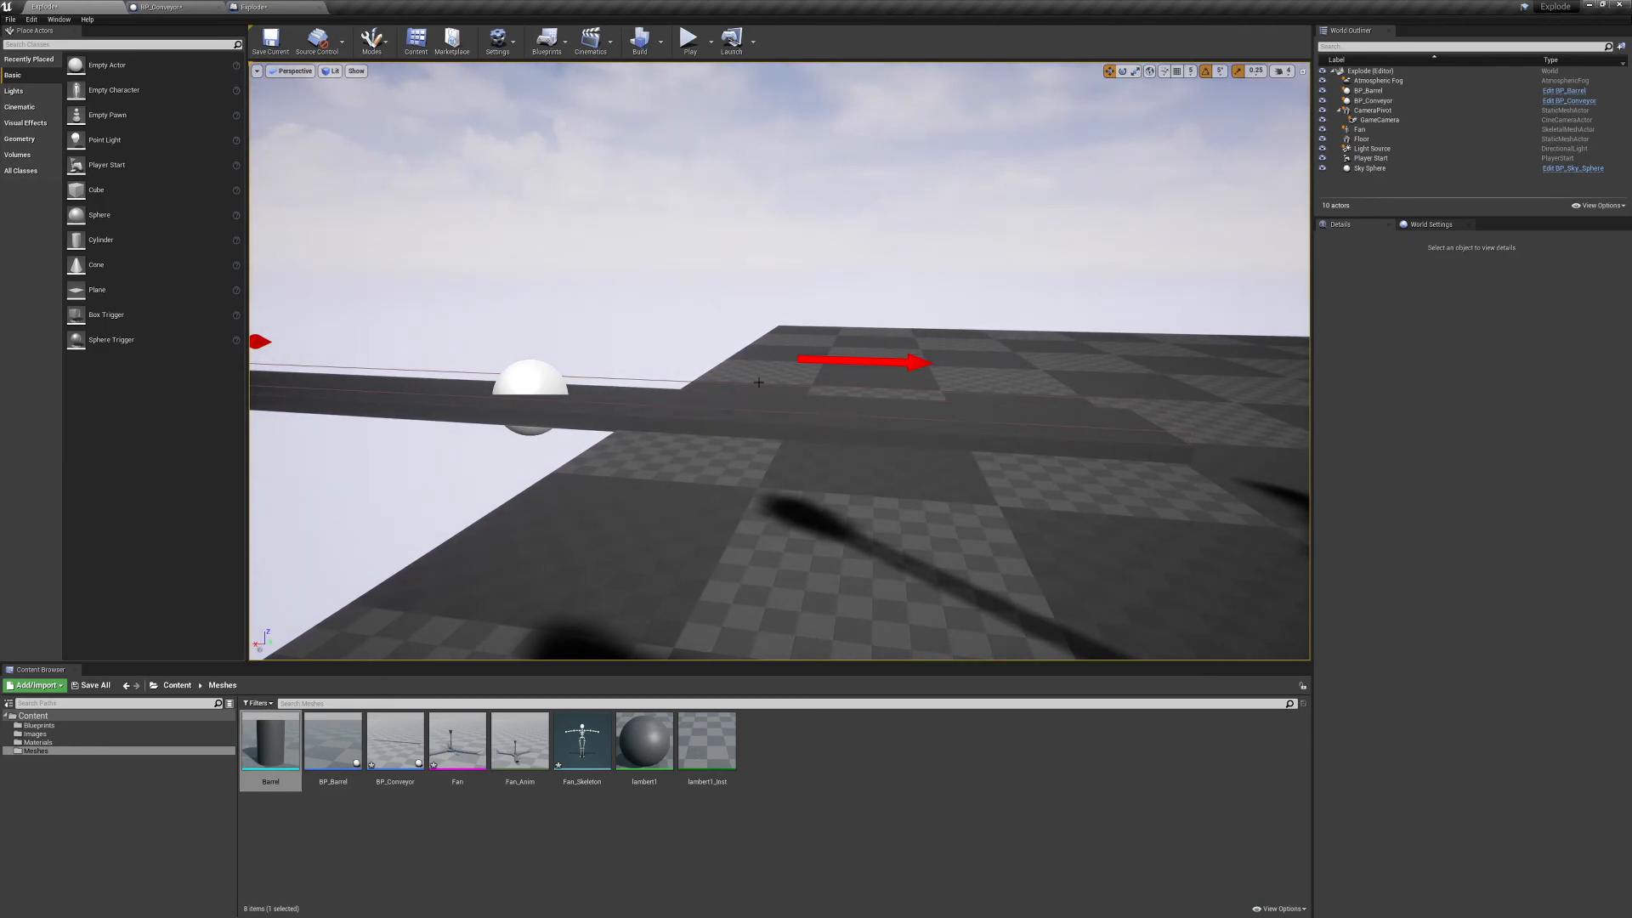
mouse_move(817, 470)
right_mouse_down()
mouse_move(731, 469)
mouse_move(892, 470)
mouse_move(841, 469)
right_mouse_up()
key("d")
key("a")
key("s")
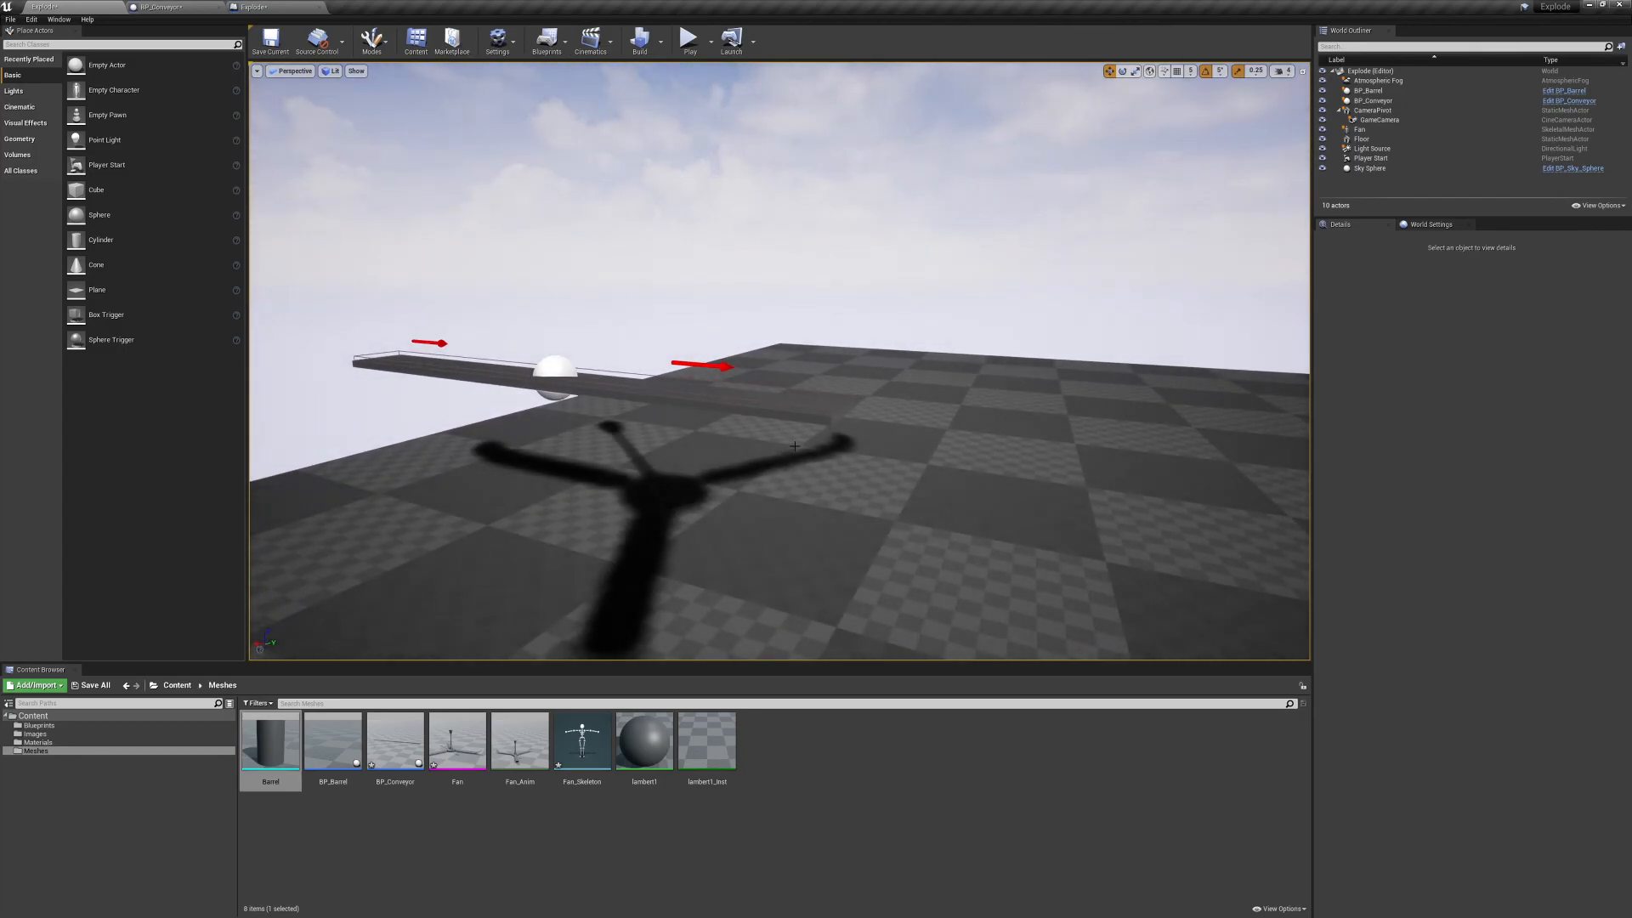
left_click(951, 821)
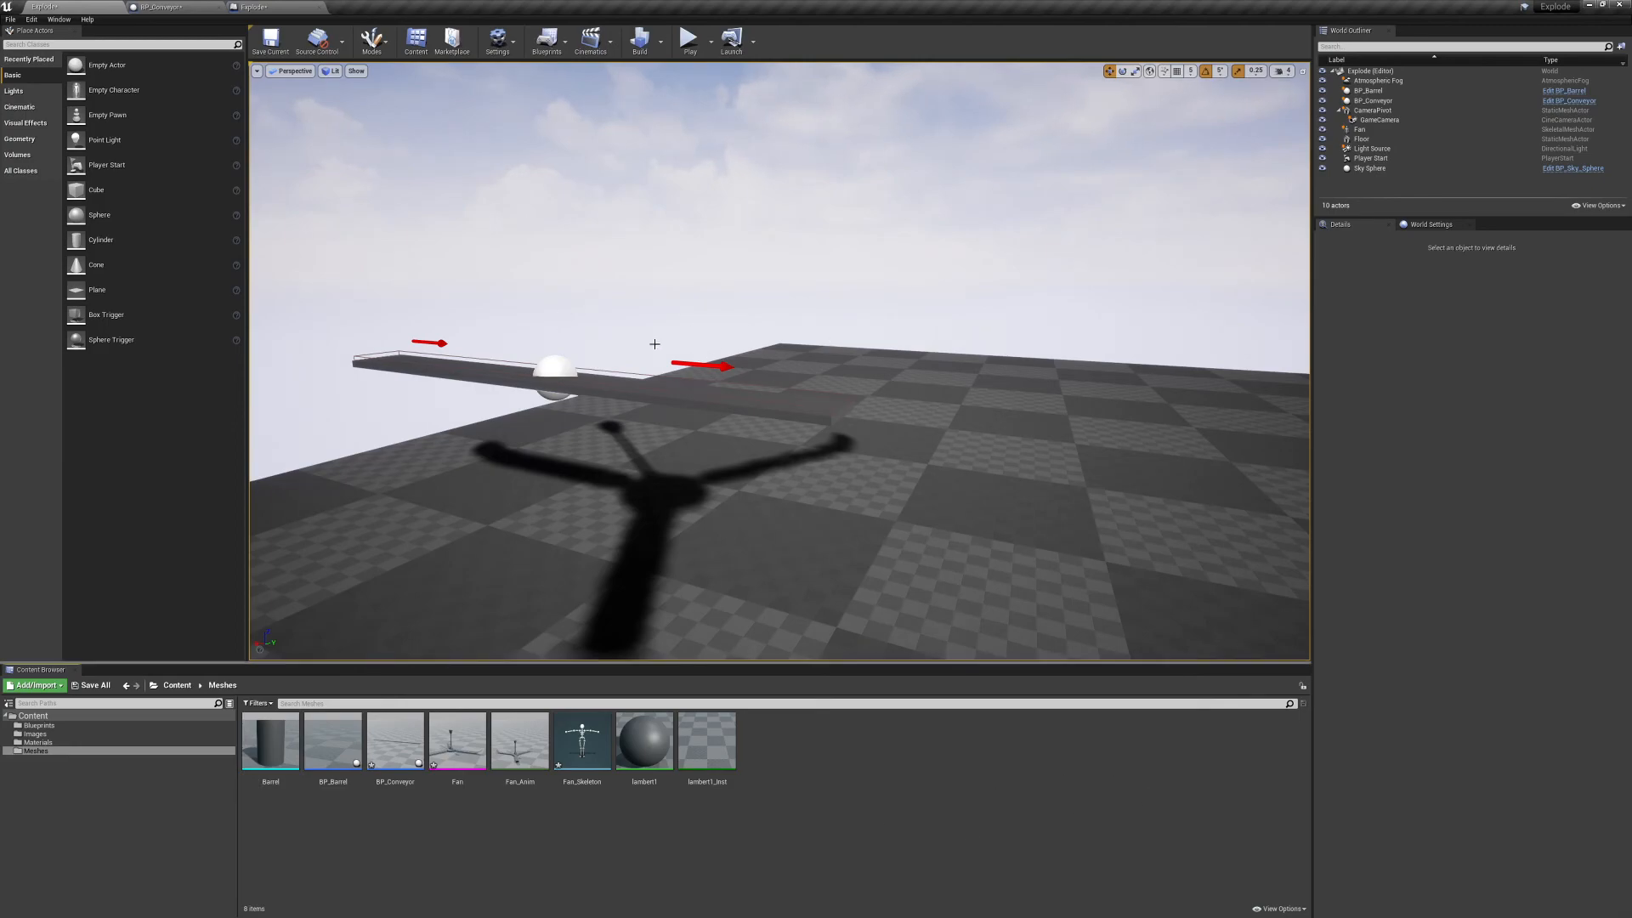
right_click_drag(1030, 432, 832, 398)
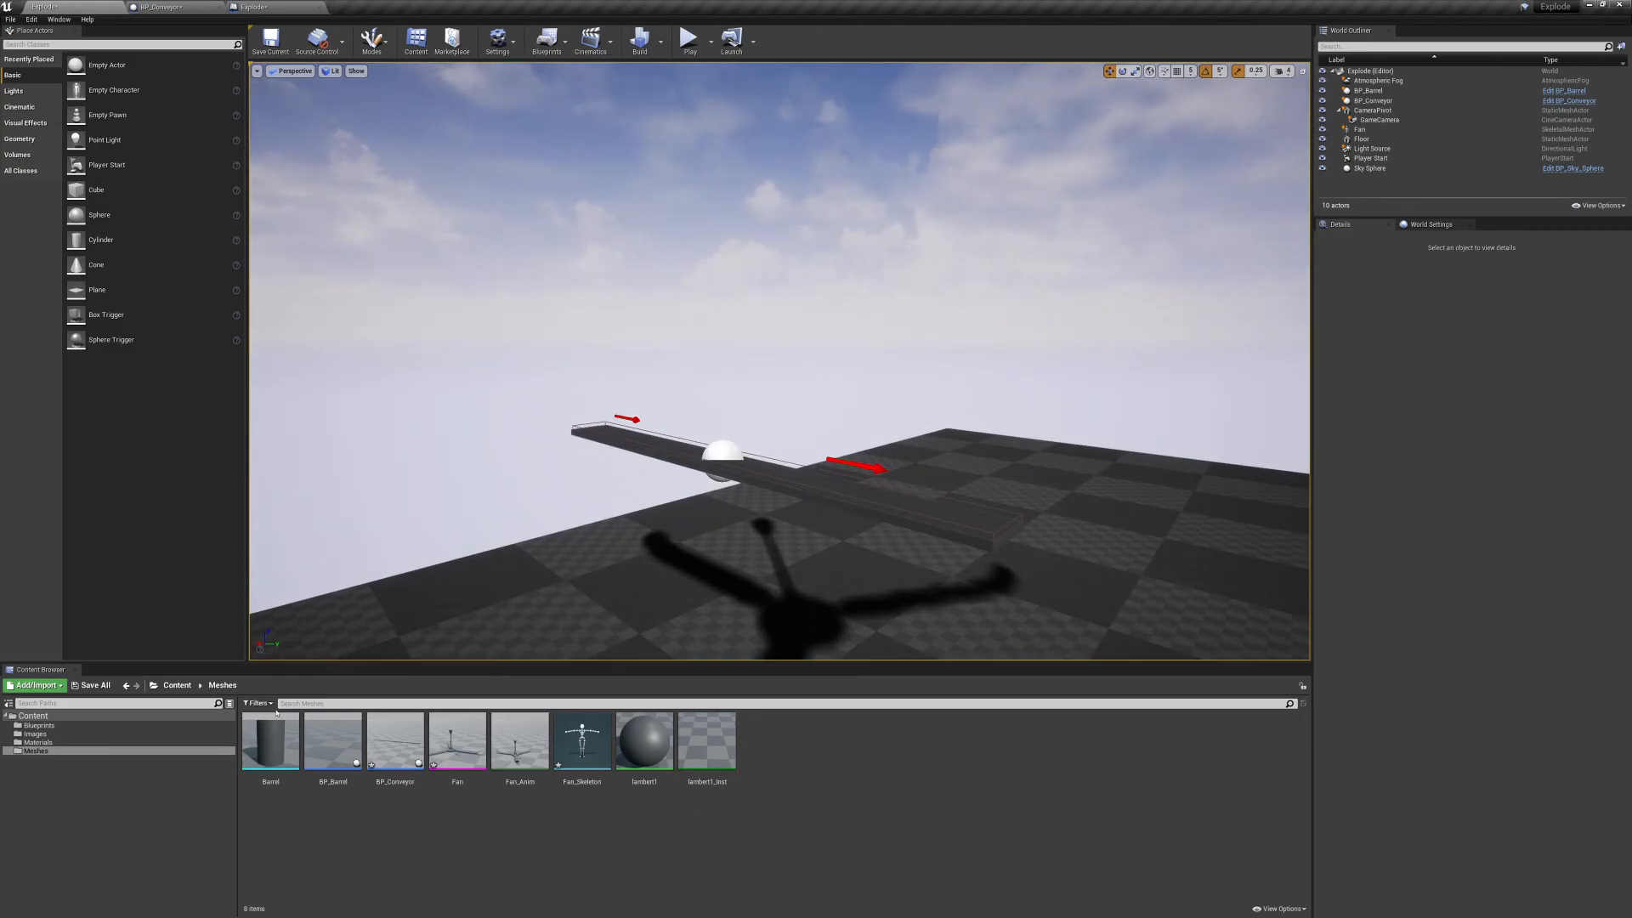
Review the Set Simulate Physics and neighbouring nodes of the barrel spawn chain in the Level Blueprint.
left_click(270, 739)
left_click(266, 7)
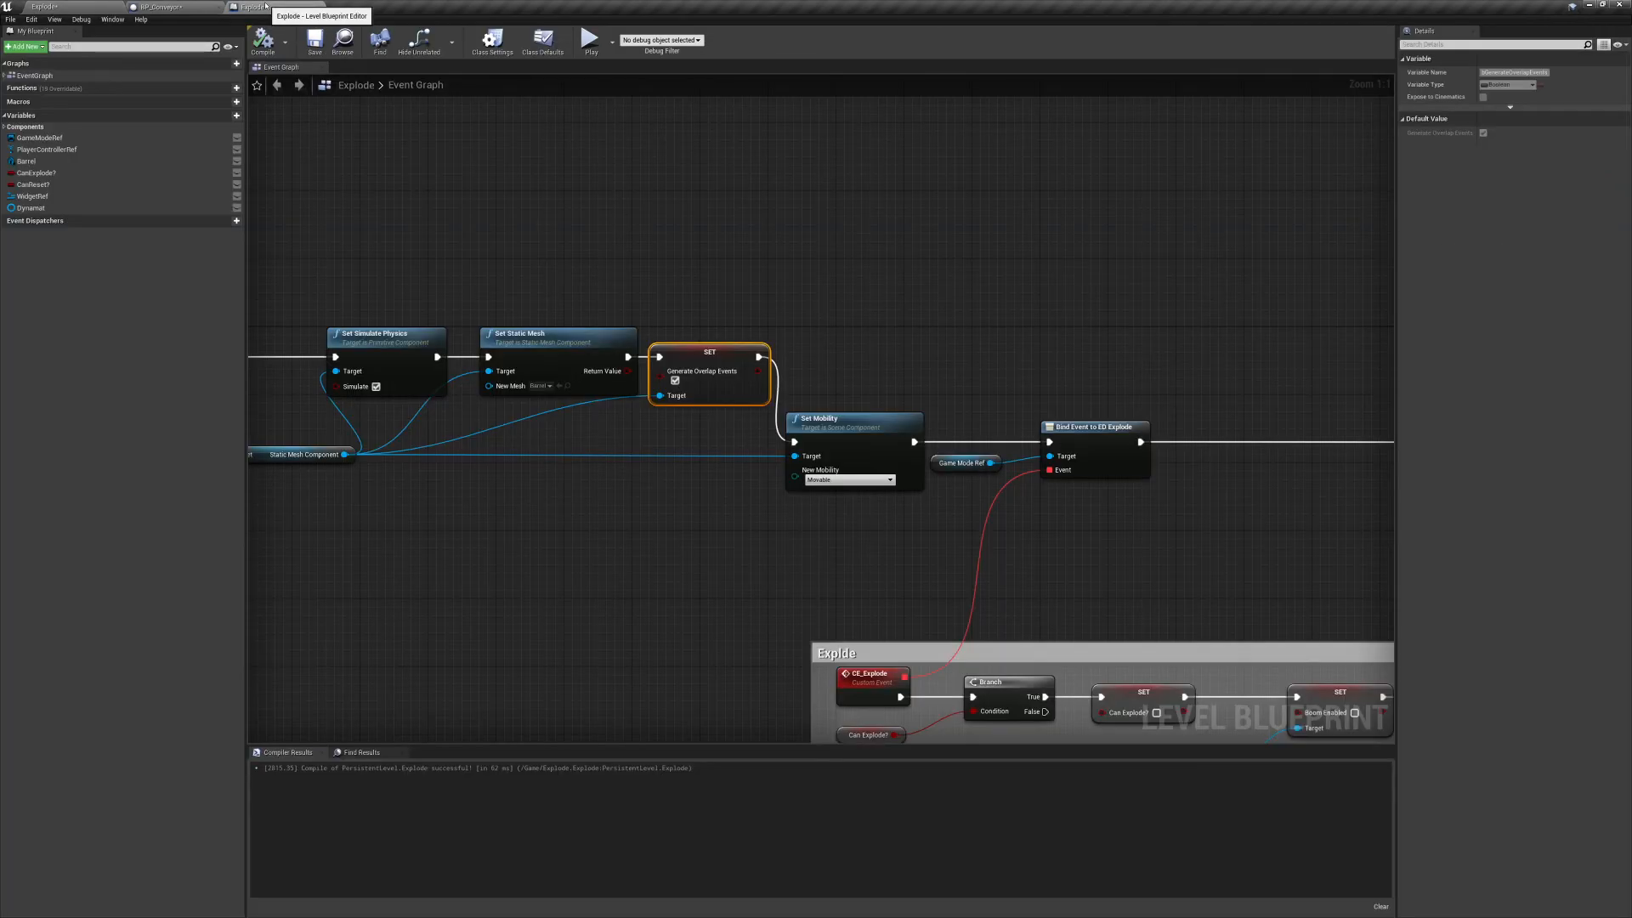
right_click_drag(426, 243, 568, 289)
left_click_drag(441, 325, 515, 412)
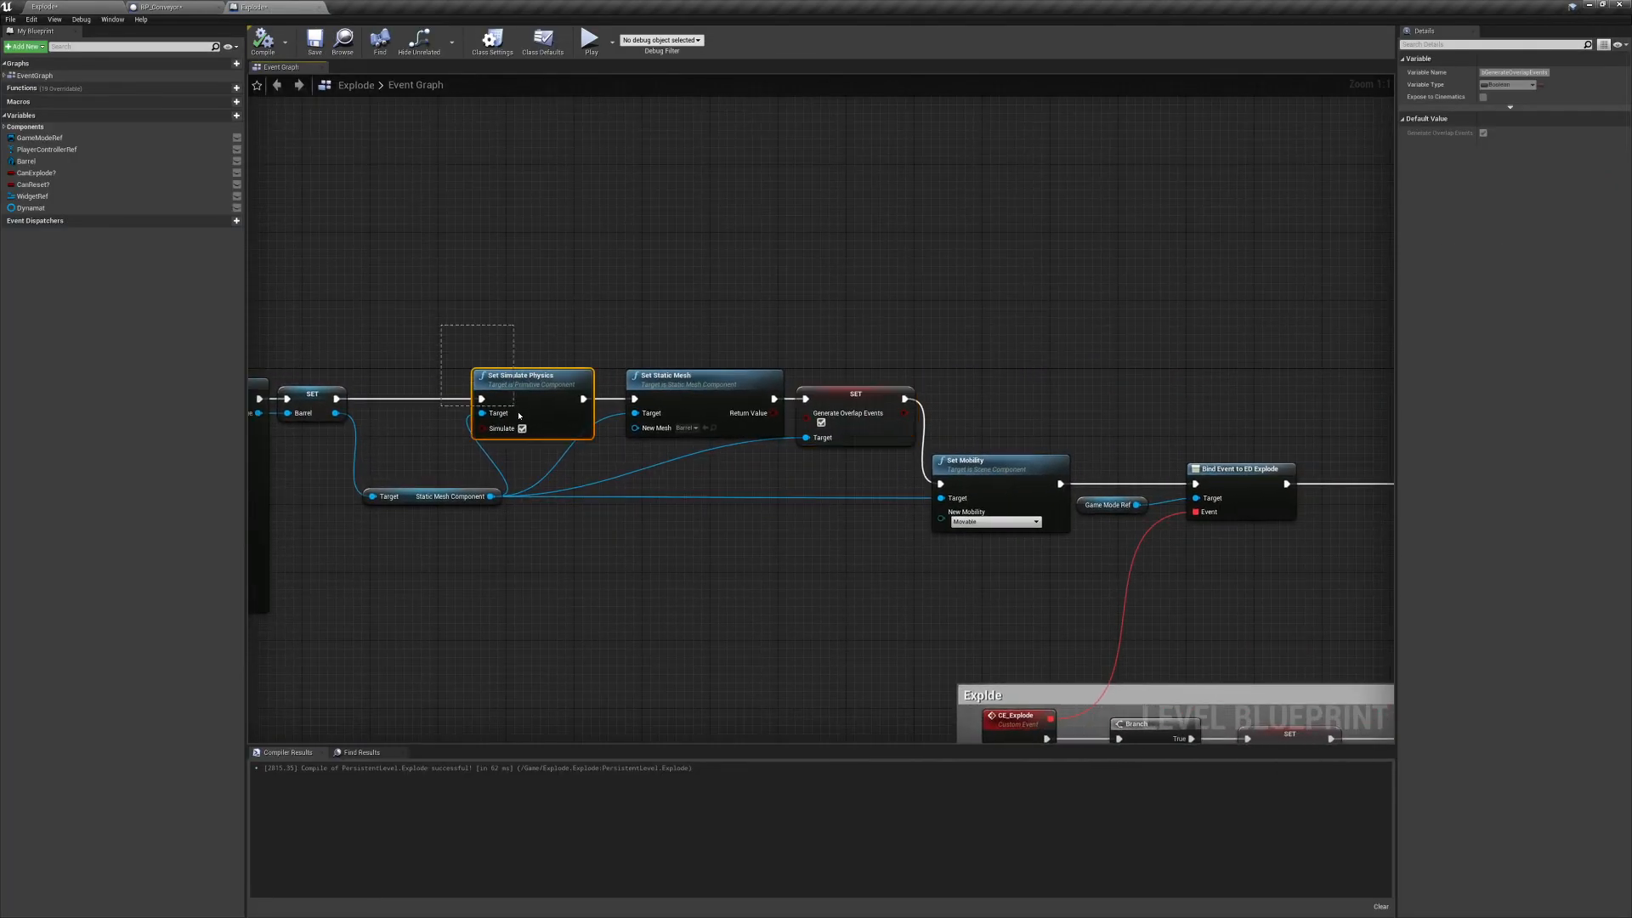
left_click_drag(590, 454, 590, 454)
right_click_drag(508, 465, 669, 475)
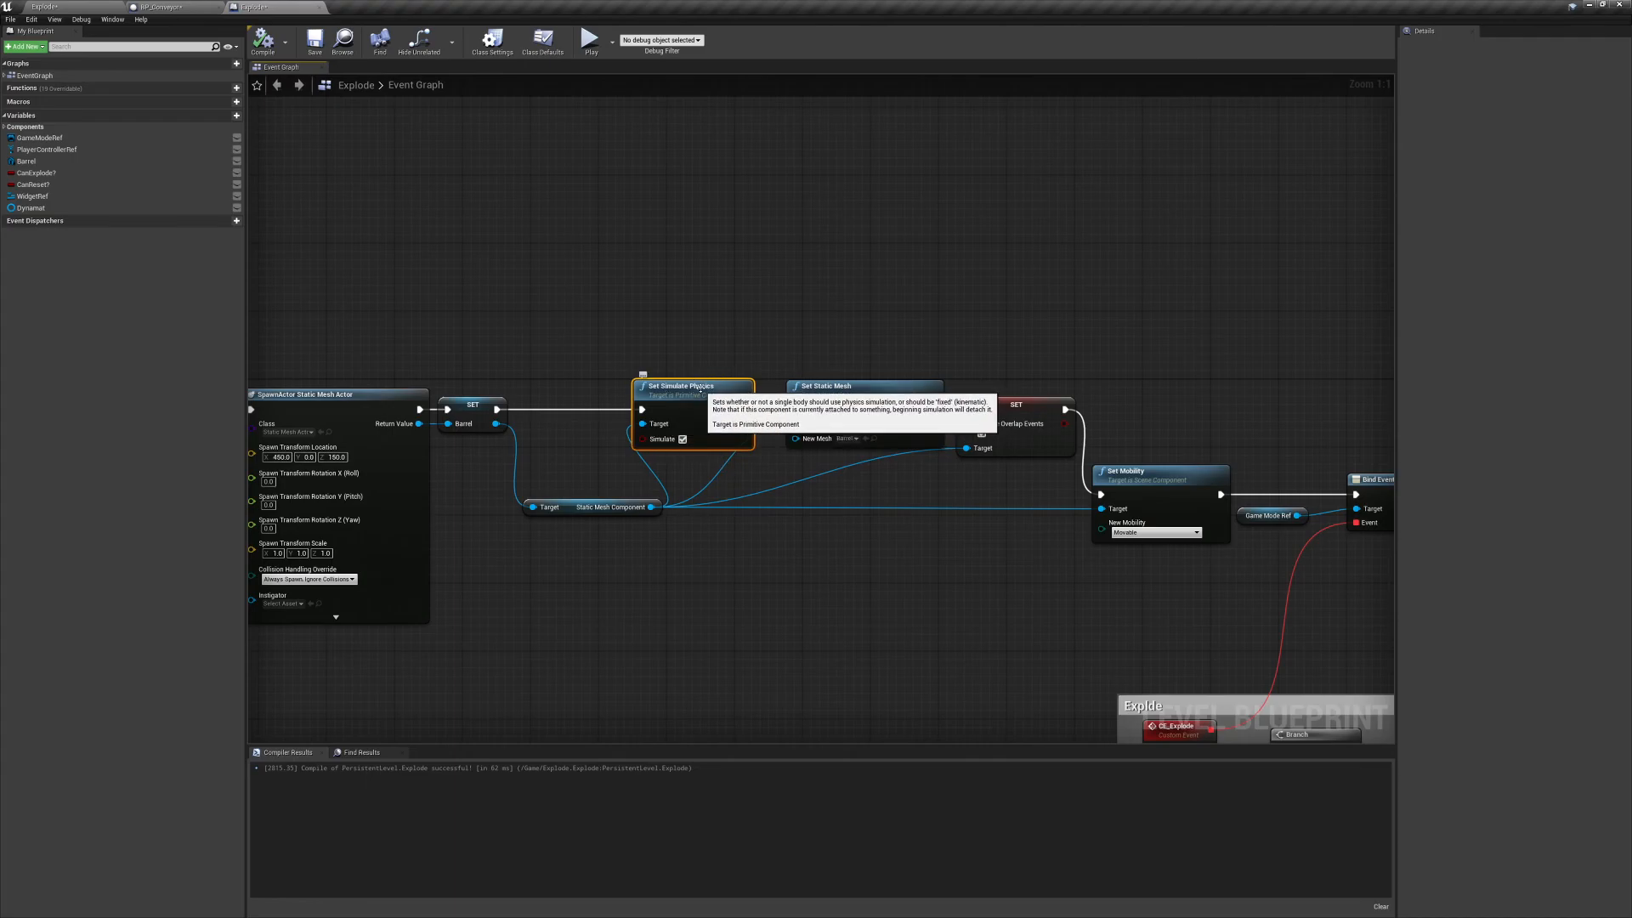
Play-test the level with the single conveyor to watch the spawned barrel, and end the run.
left_click(96, 5)
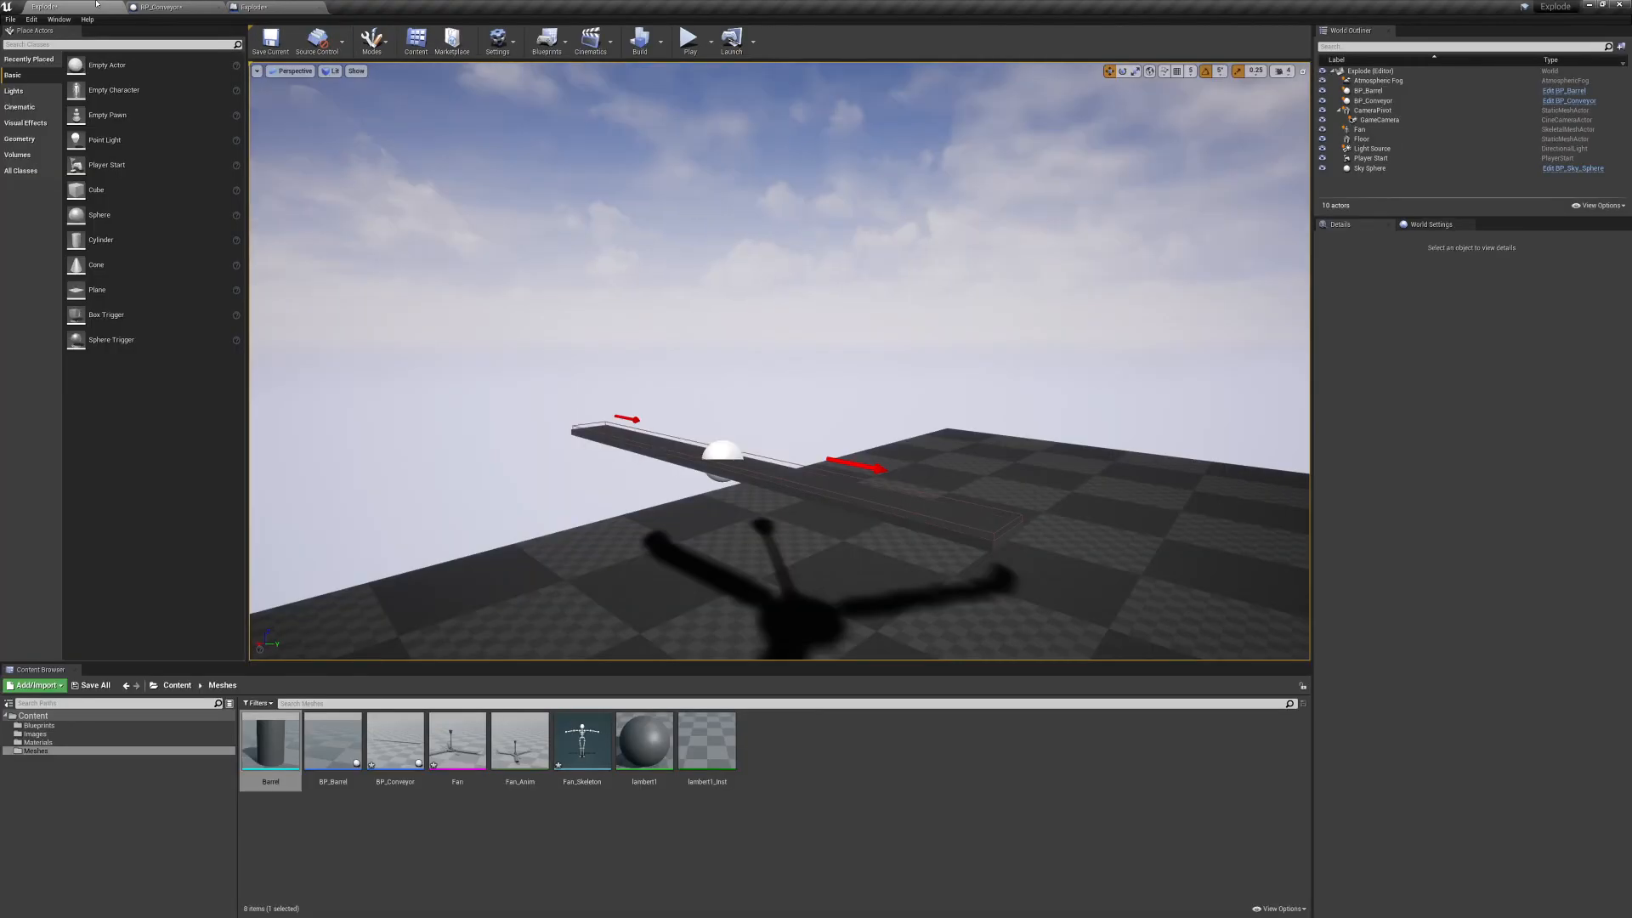
left_click(688, 38)
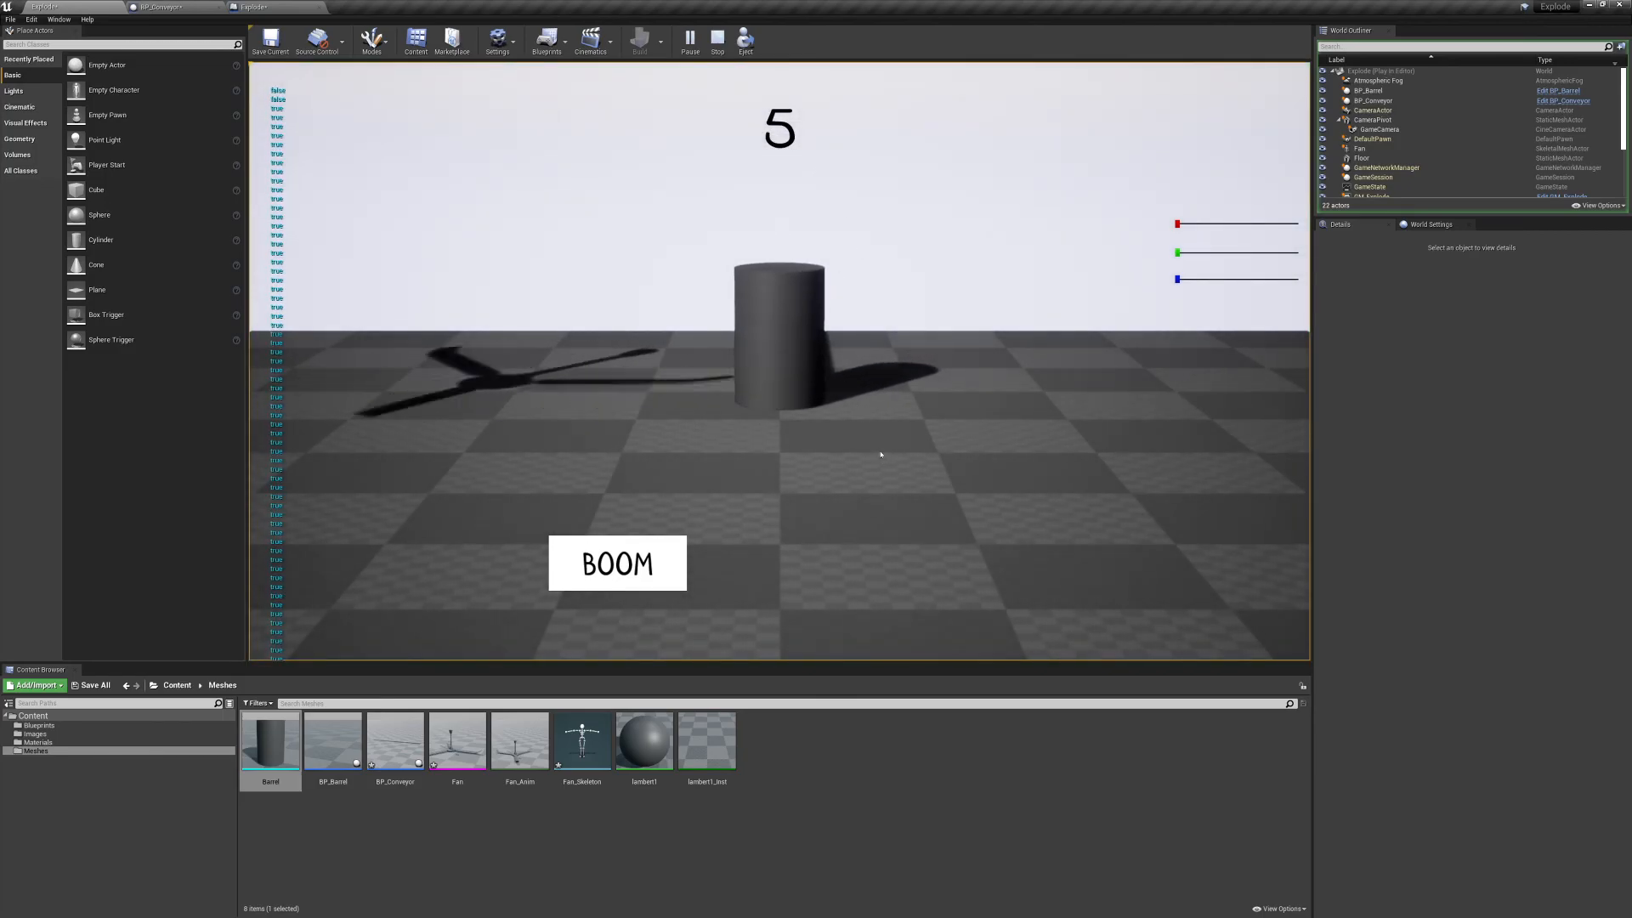
key("Escape")
Delete the Print String node and its Can Move? input from BP_Conveyor's Event Graph and return to the level.
left_click(164, 7)
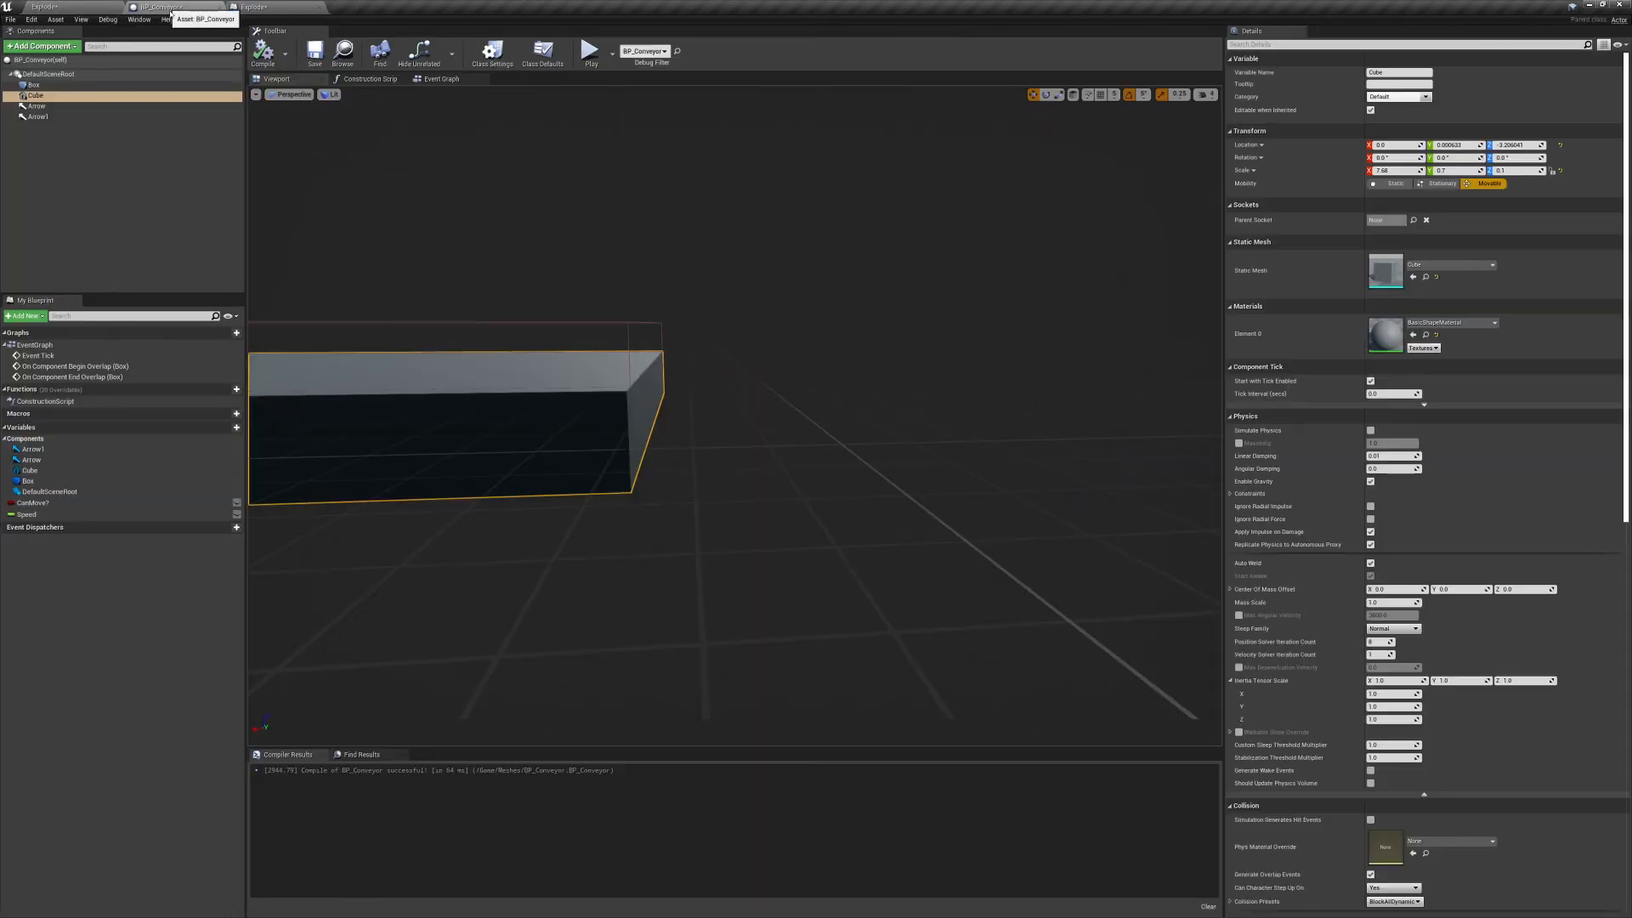
left_click(439, 79)
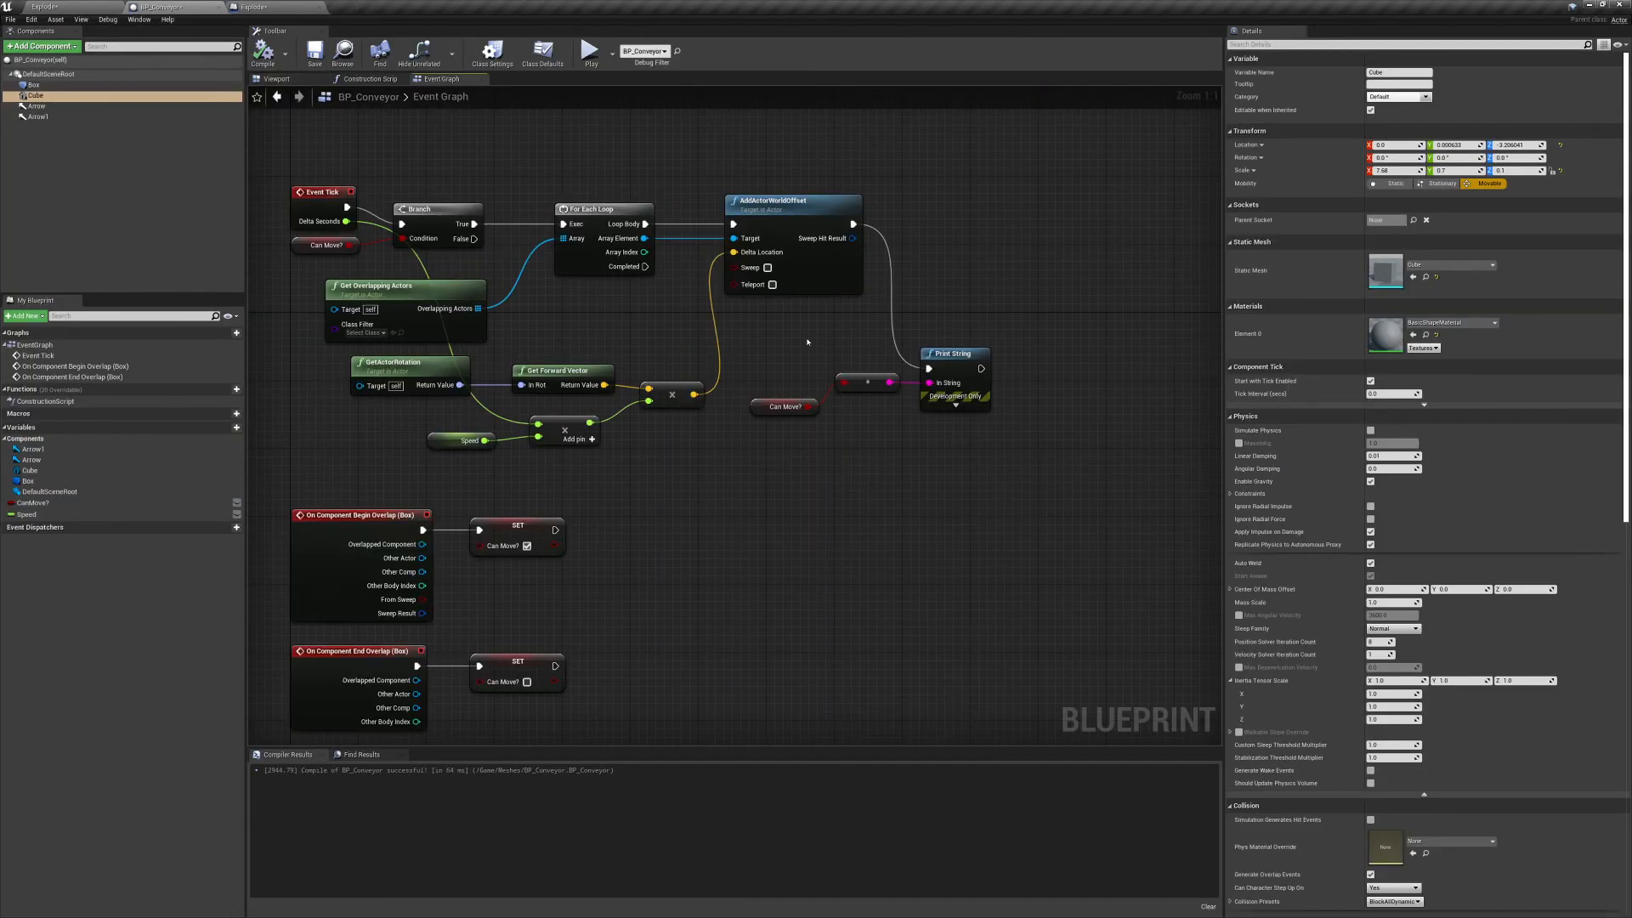
left_click_drag(817, 348, 1076, 452)
key("Delete")
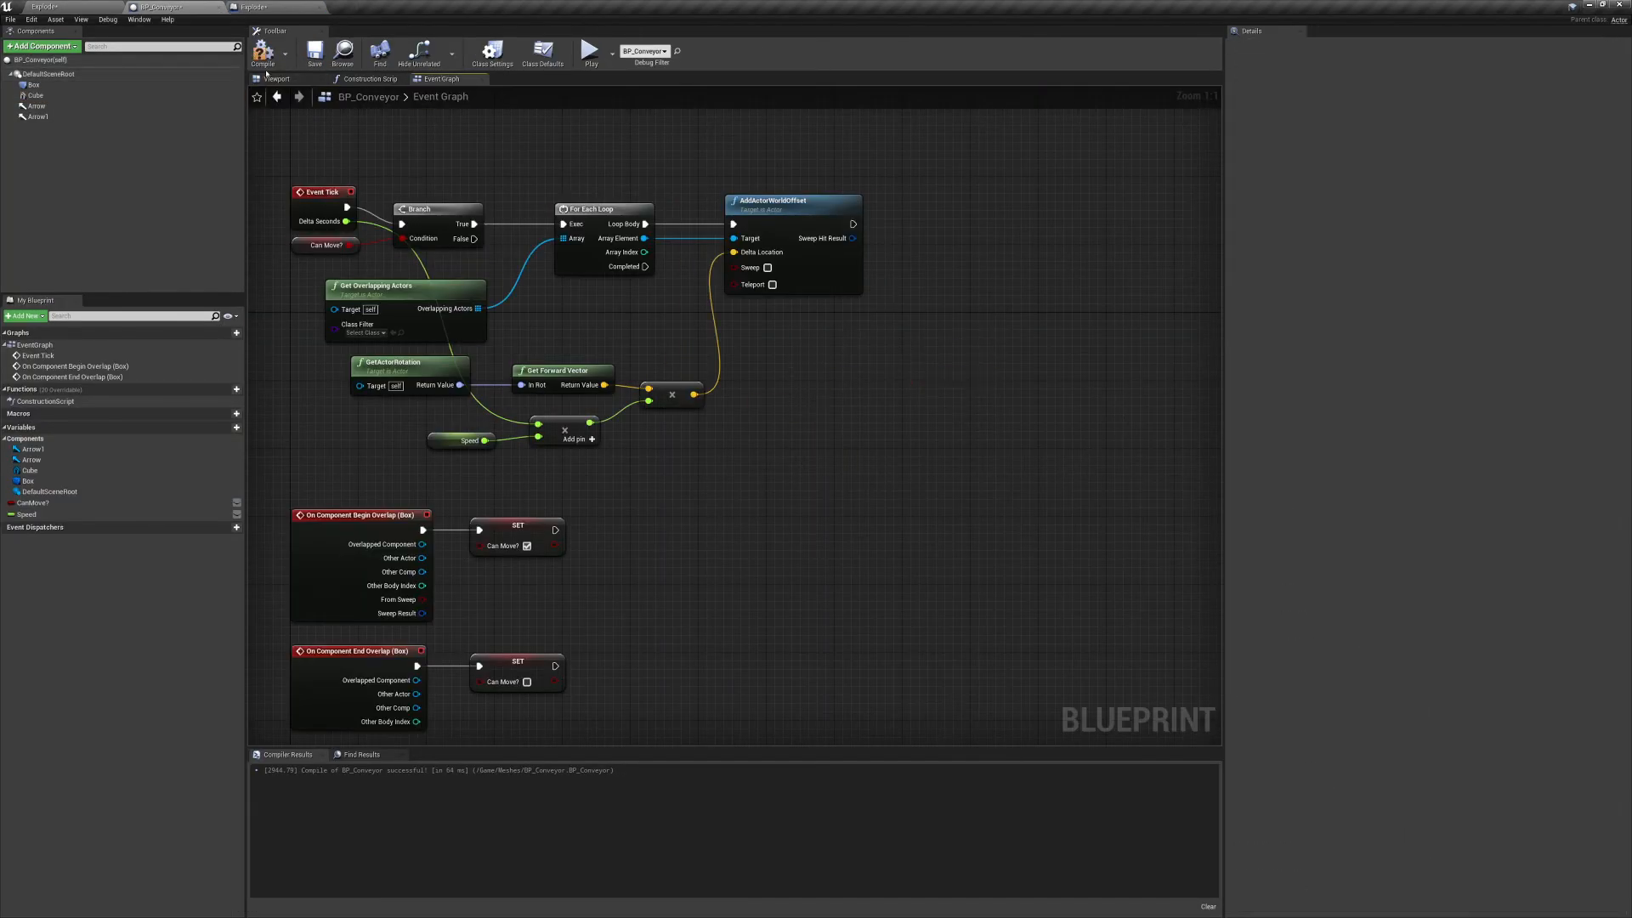
left_click(228, 8)
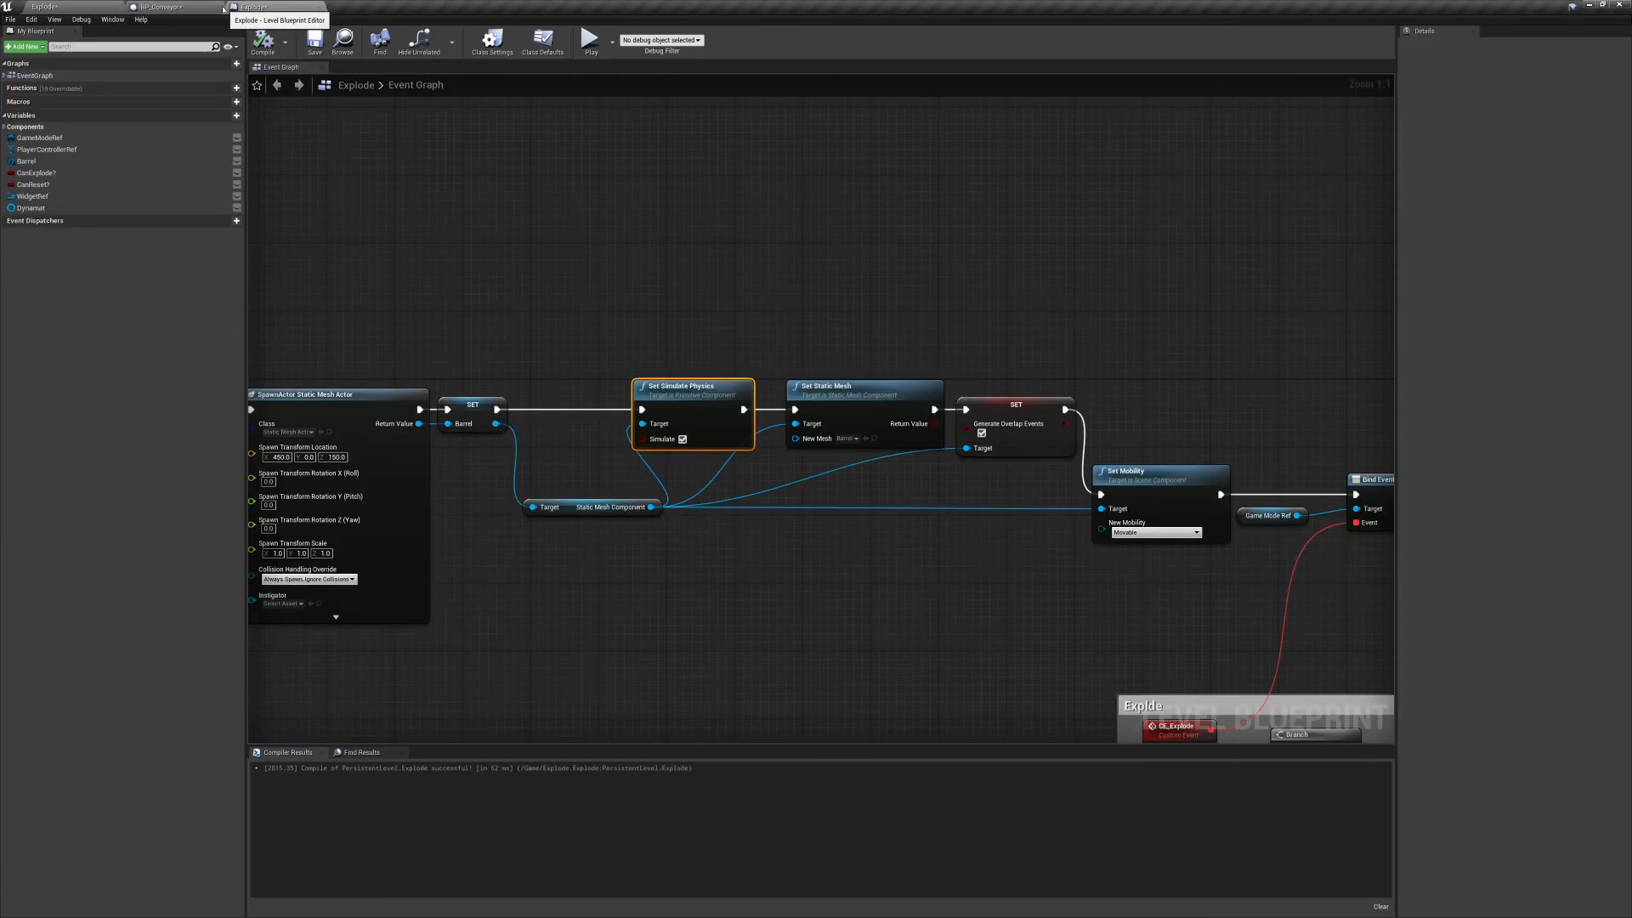
left_click(44, 7)
Slide the conveyor along its length until the whole belt lies over the floor.
right_click_drag(820, 383, 757, 334)
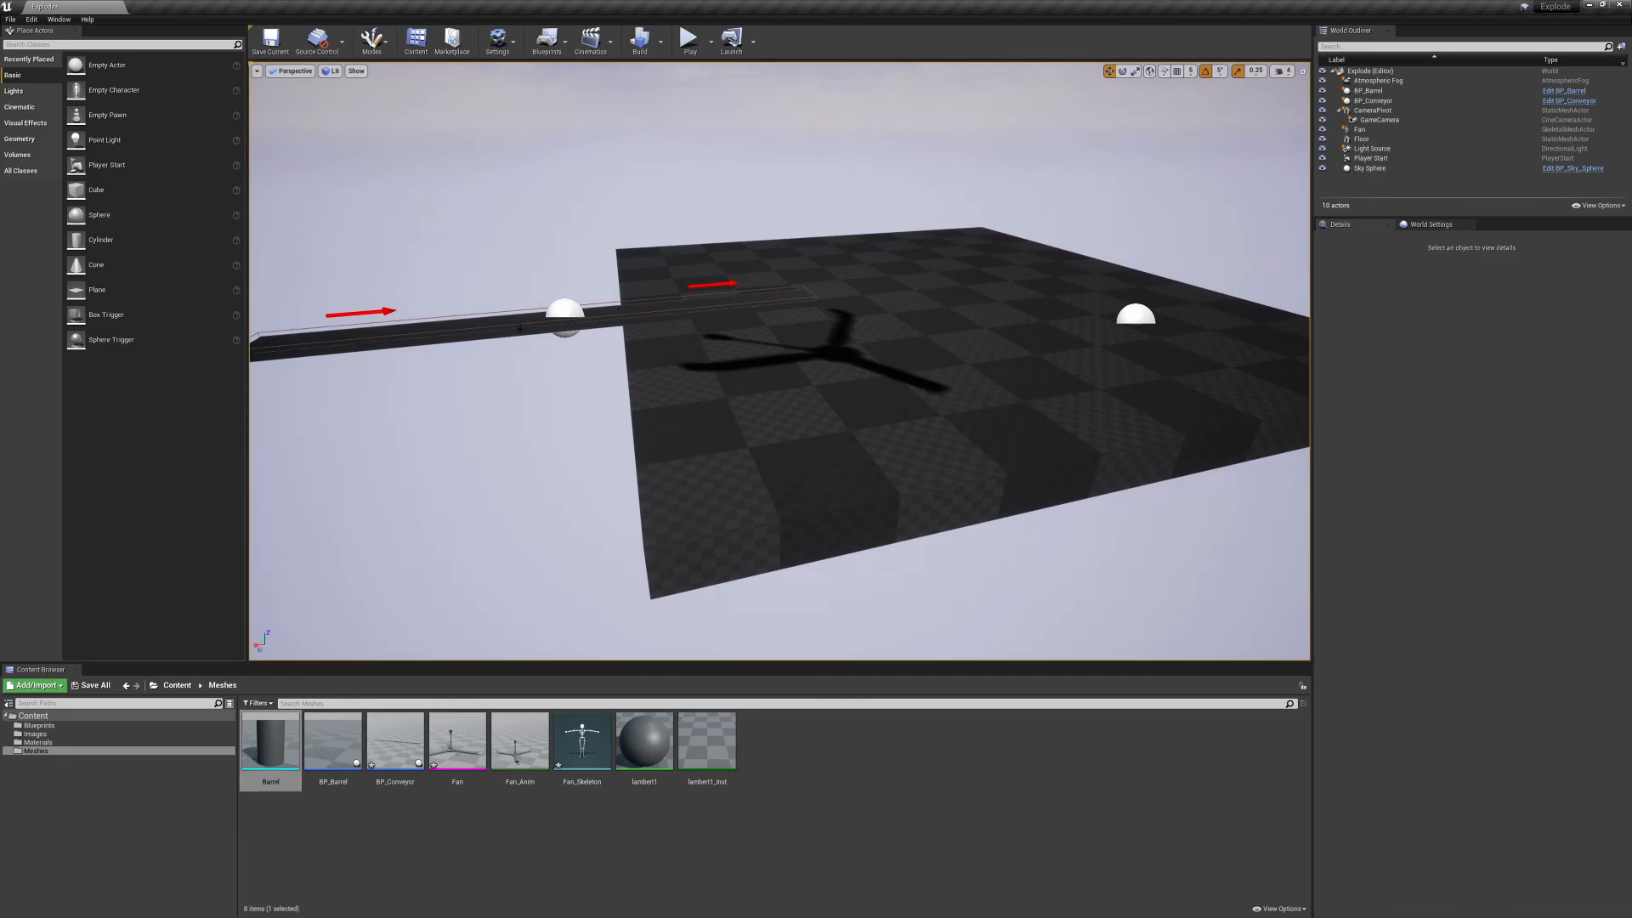
left_click(487, 325)
left_click_drag(525, 321, 821, 294)
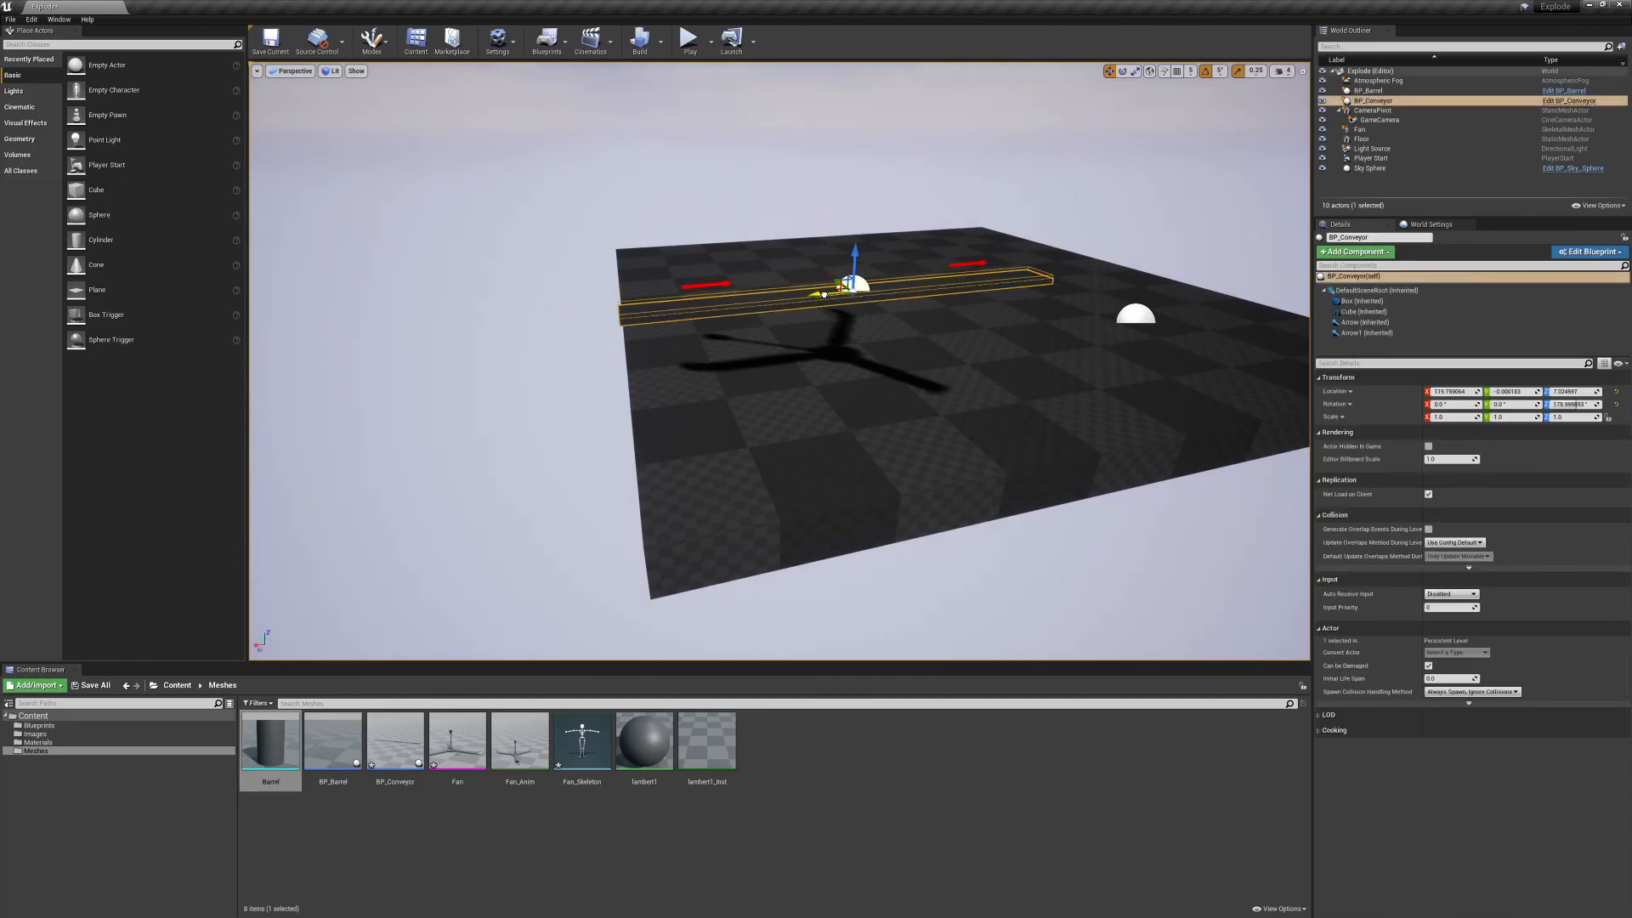
left_click_drag(827, 292, 828, 292)
Duplicate the conveyor past its starting end and rotate the copy to -90° about Z.
right_click_drag(826, 293, 1020, 357)
right_click_drag(786, 410, 799, 396)
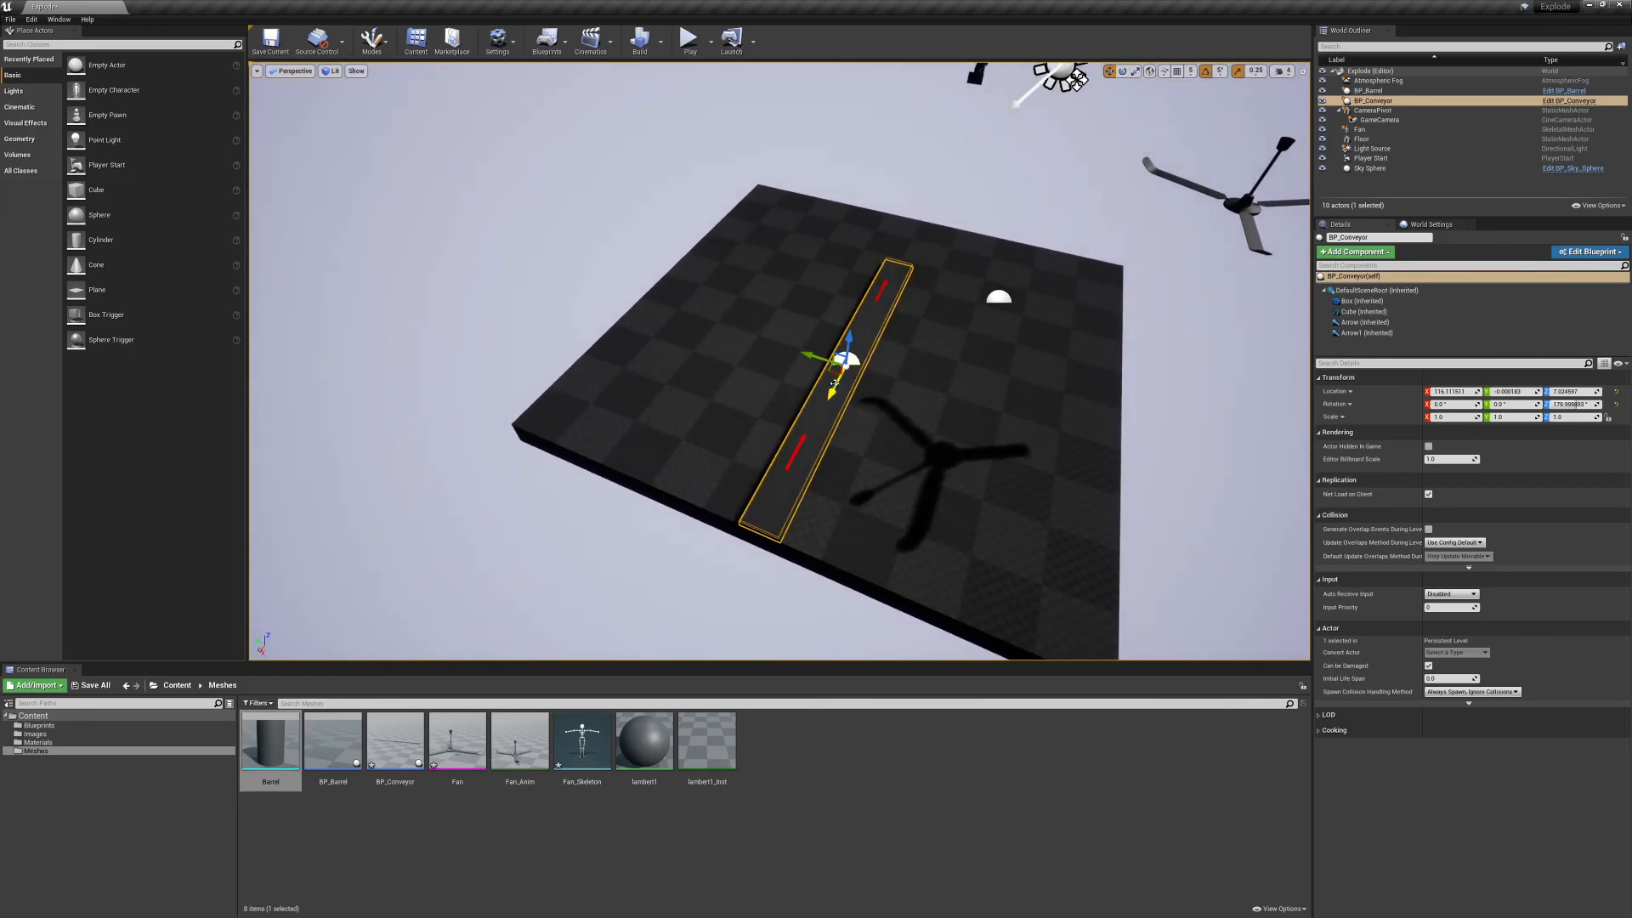
left_click_drag(832, 390, 718, 505, "alt")
right_click_drag(883, 515, 893, 560)
key("e")
left_click_drag(821, 429, 765, 466)
key("w")
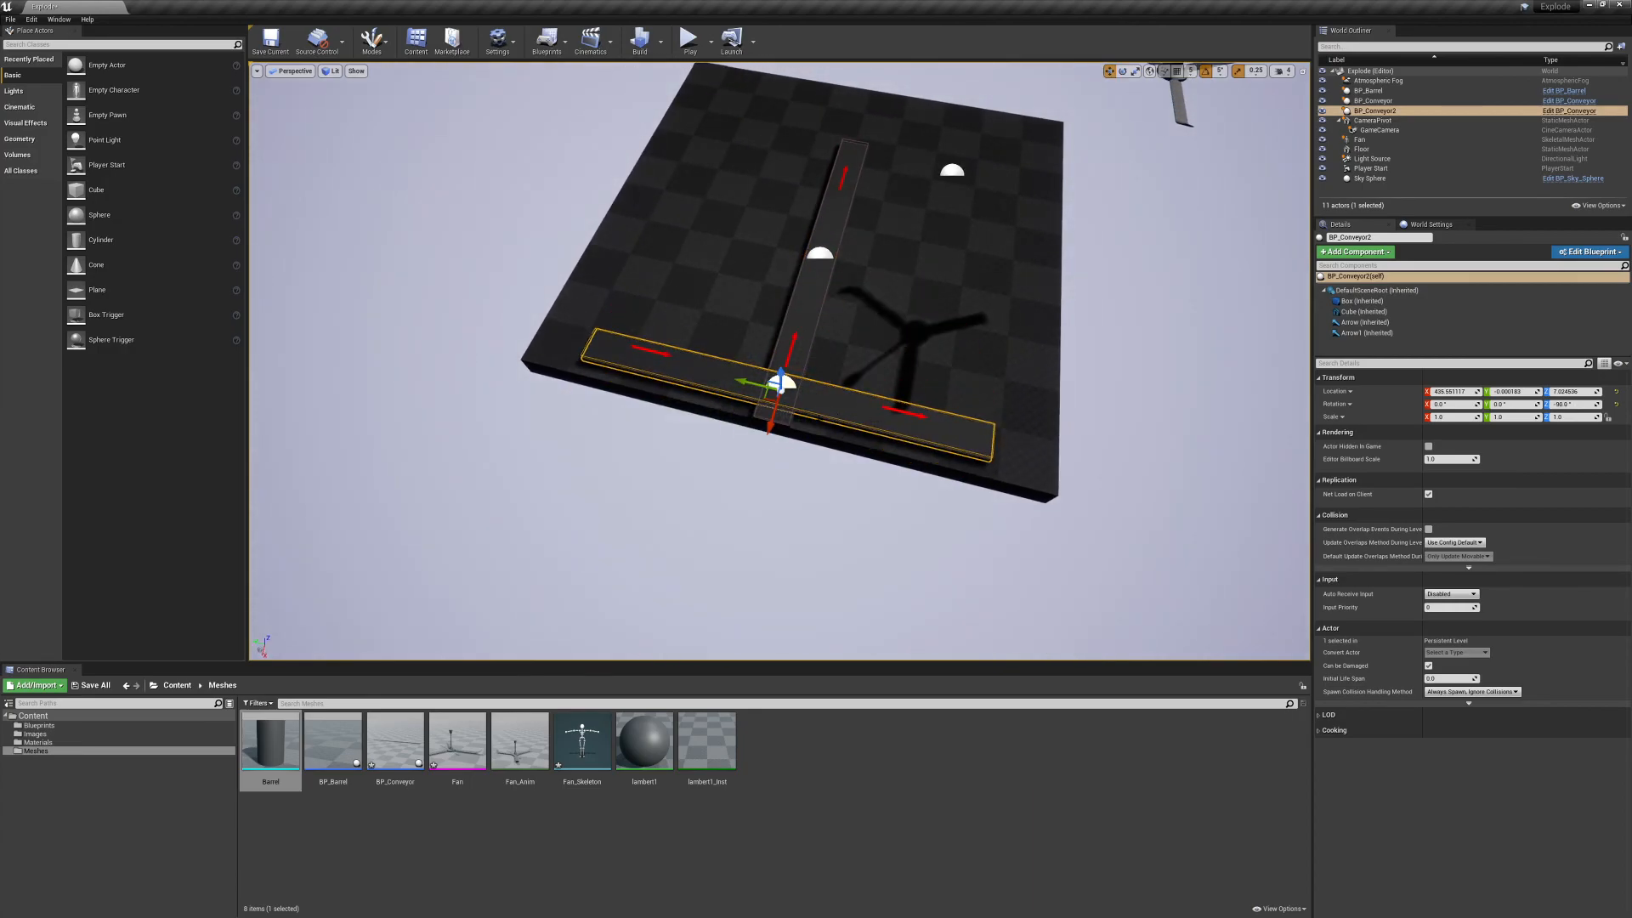
Move the second conveyor so that its delivering end meets the start of the first belt at a right angle.
left_click_drag(767, 400, 563, 400)
right_click_drag(563, 400, 510, 357)
mouse_move(682, 454)
right_mouse_down()
mouse_move(682, 374)
mouse_move(722, 400)
mouse_move(663, 425)
mouse_move(682, 454)
right_mouse_up()
scroll(498, 458, "down", 4)
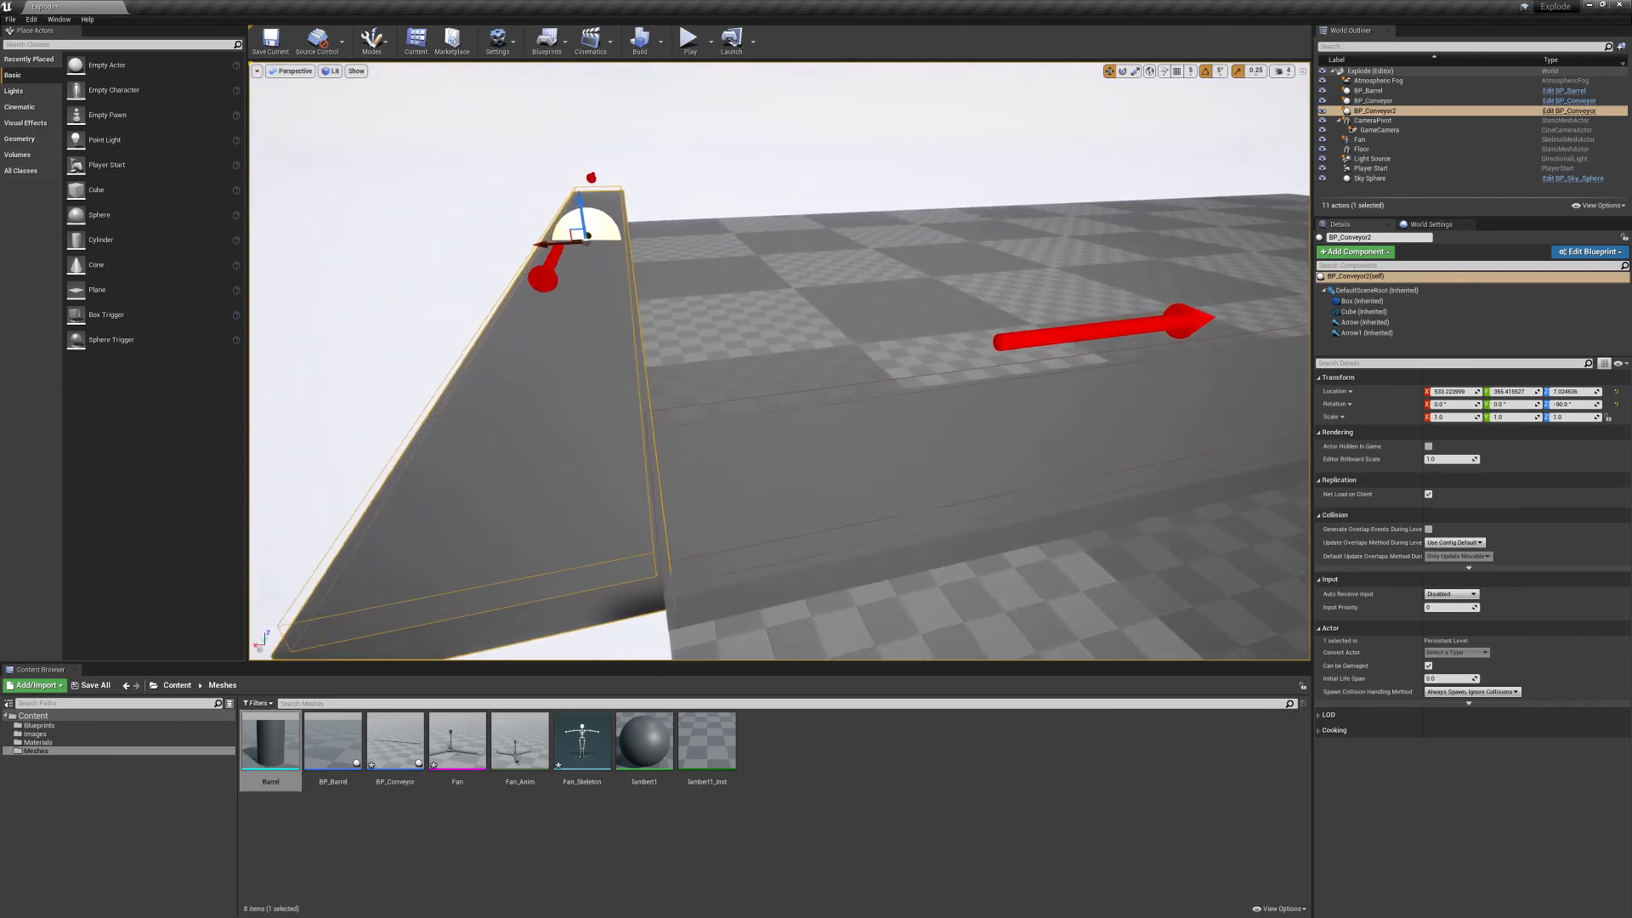
left_click_drag(563, 244, 592, 236)
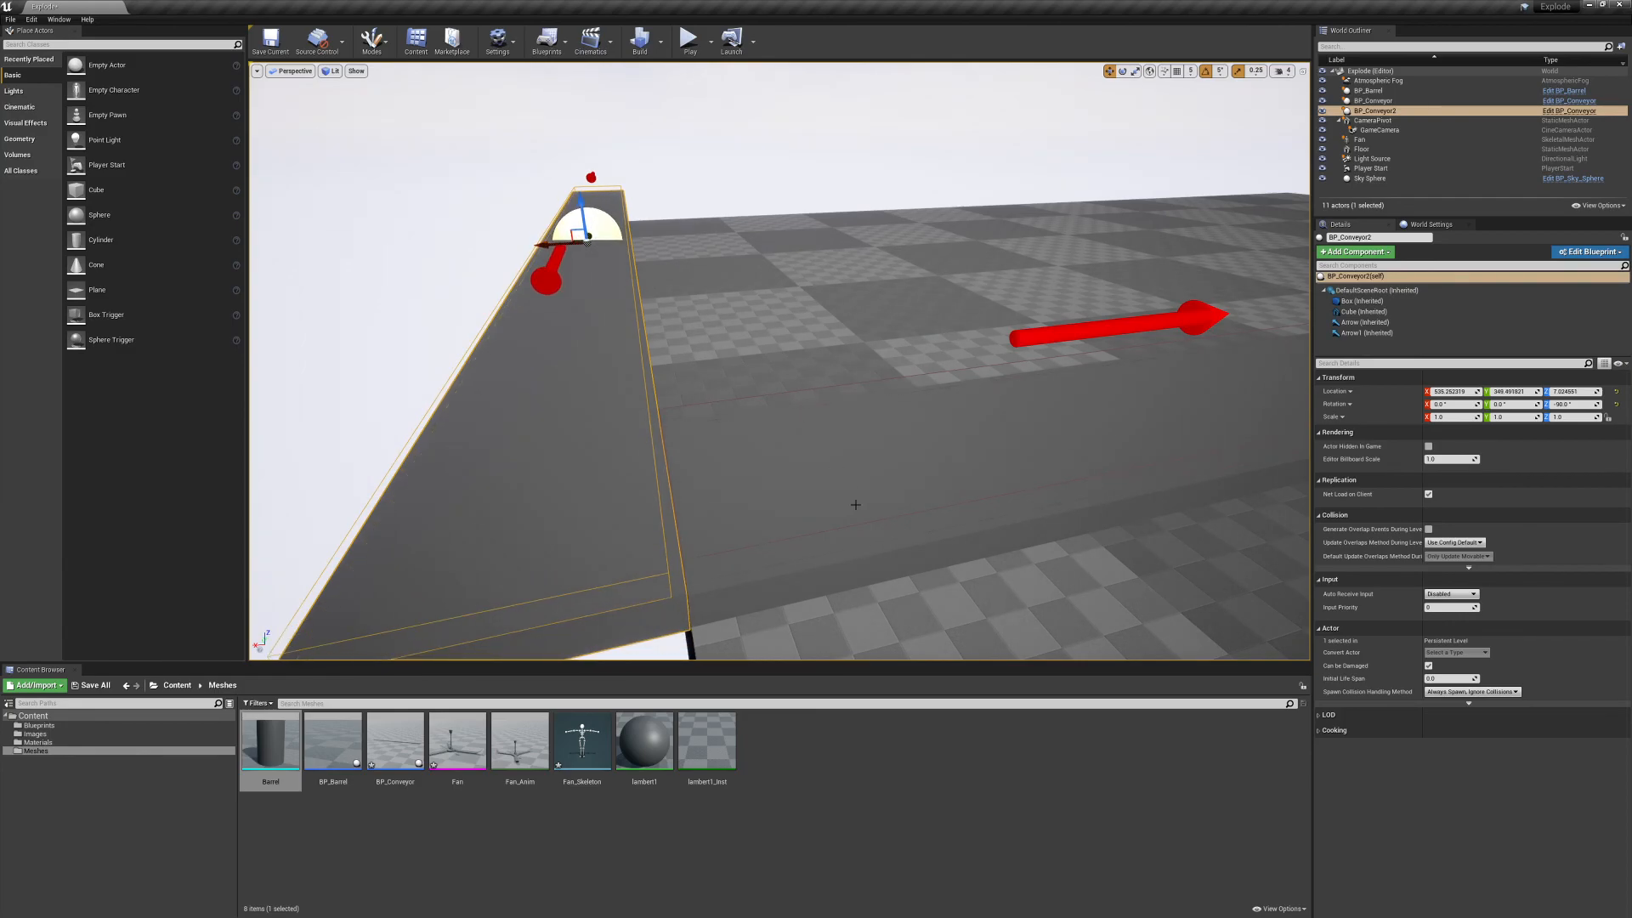
Place an empty actor on the floor beside the two conveyors as a position marker.
right_click_drag(945, 446, 603, 412)
key("s")
right_click_drag(959, 484, 959, 484)
key("d")
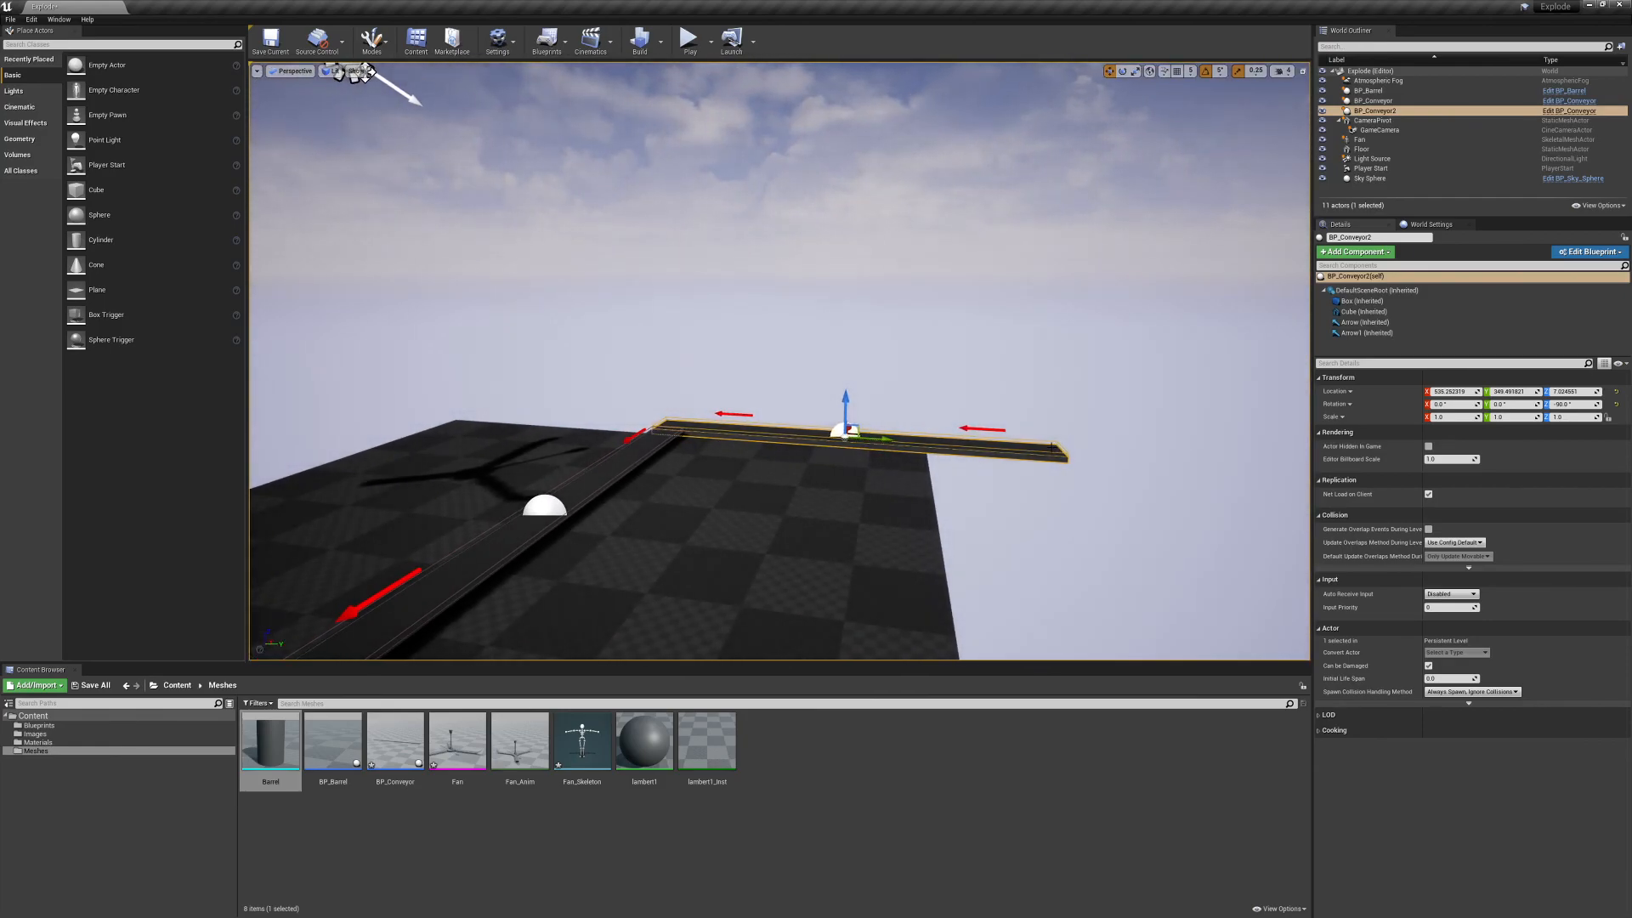
left_click(546, 508)
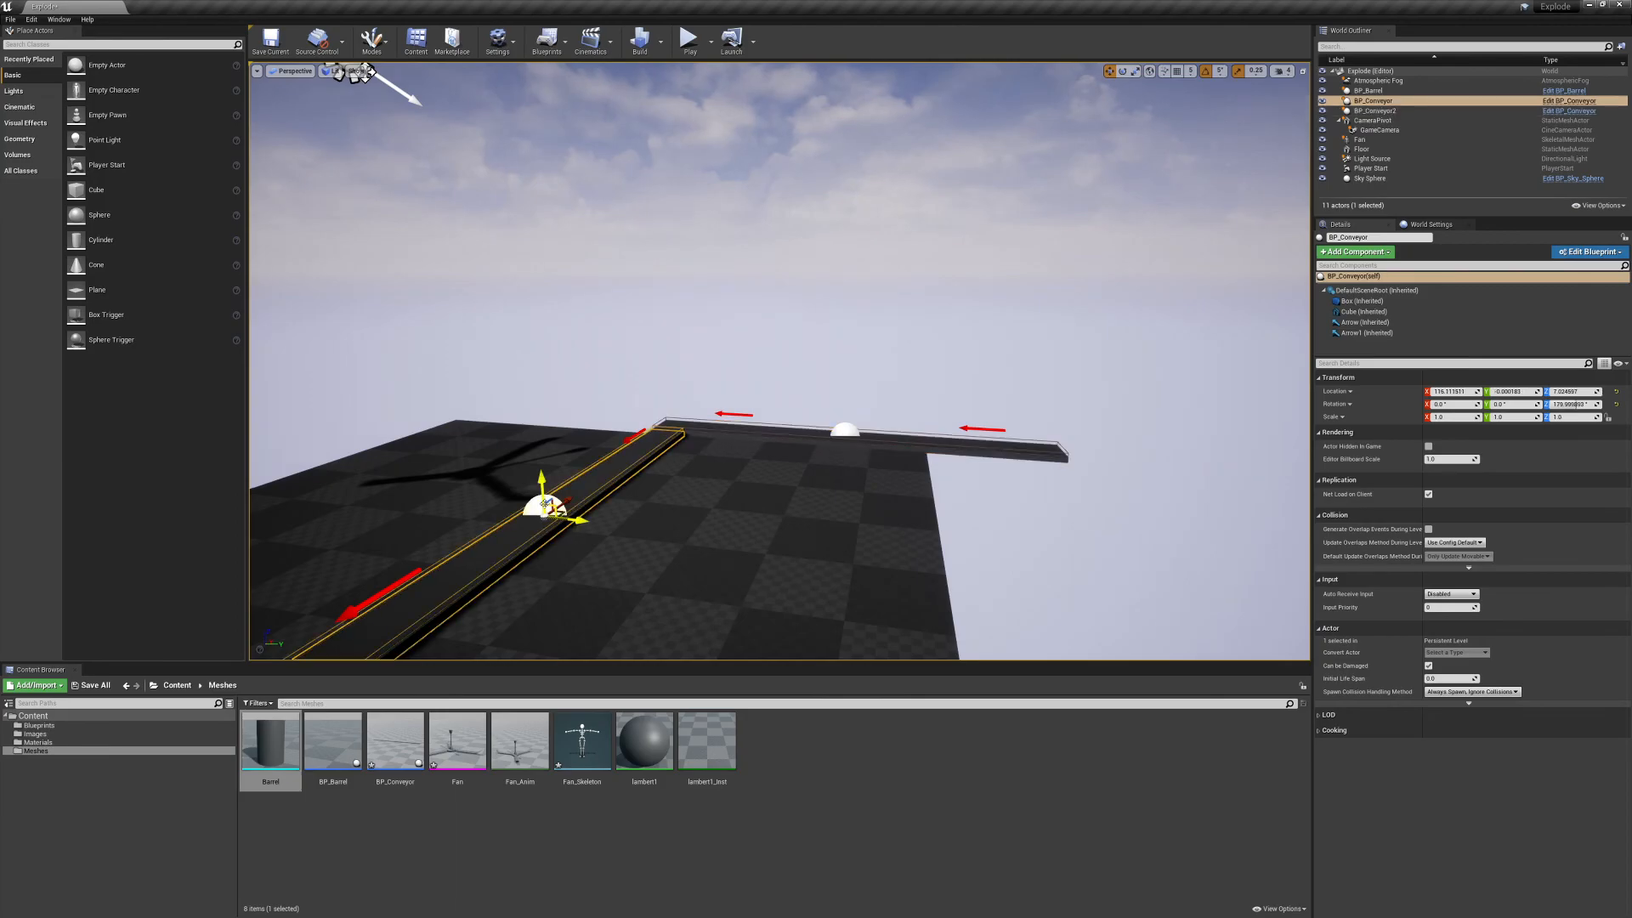
left_click_drag(117, 65, 854, 578)
key("d")
right_click_drag(854, 578, 595, 629)
right_click_drag(970, 507, 970, 506)
key("d")
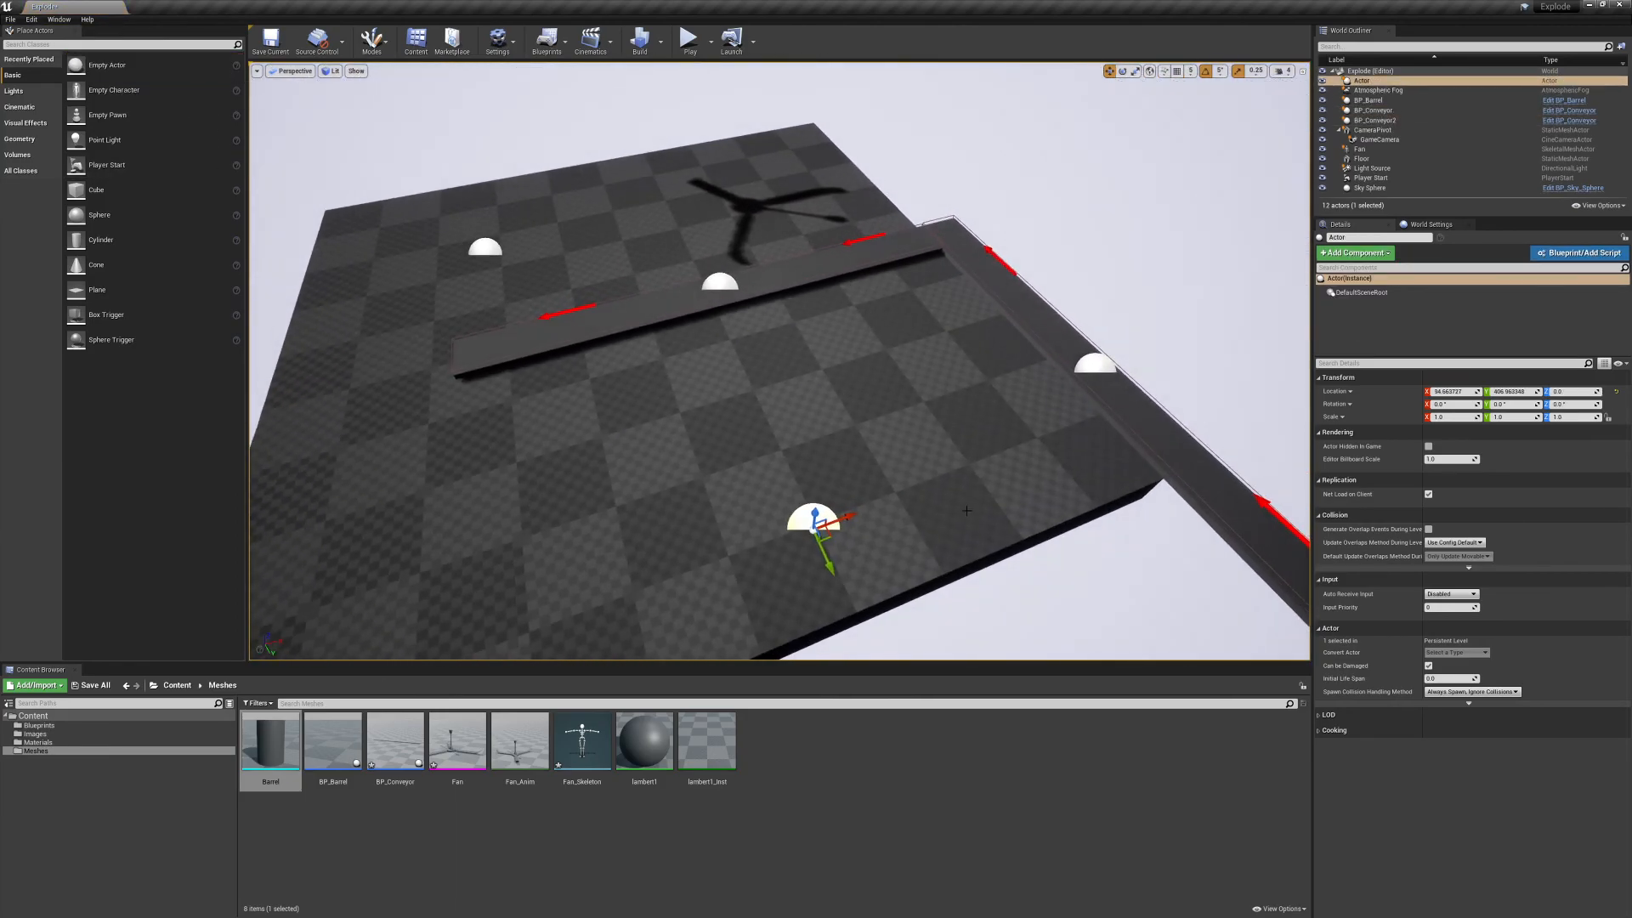
Move the empty actor onto the outer end of the second conveyor and set its X location to 550.
left_click_drag(833, 534, 1300, 588)
key("a")
right_click_drag(1131, 510, 1131, 511)
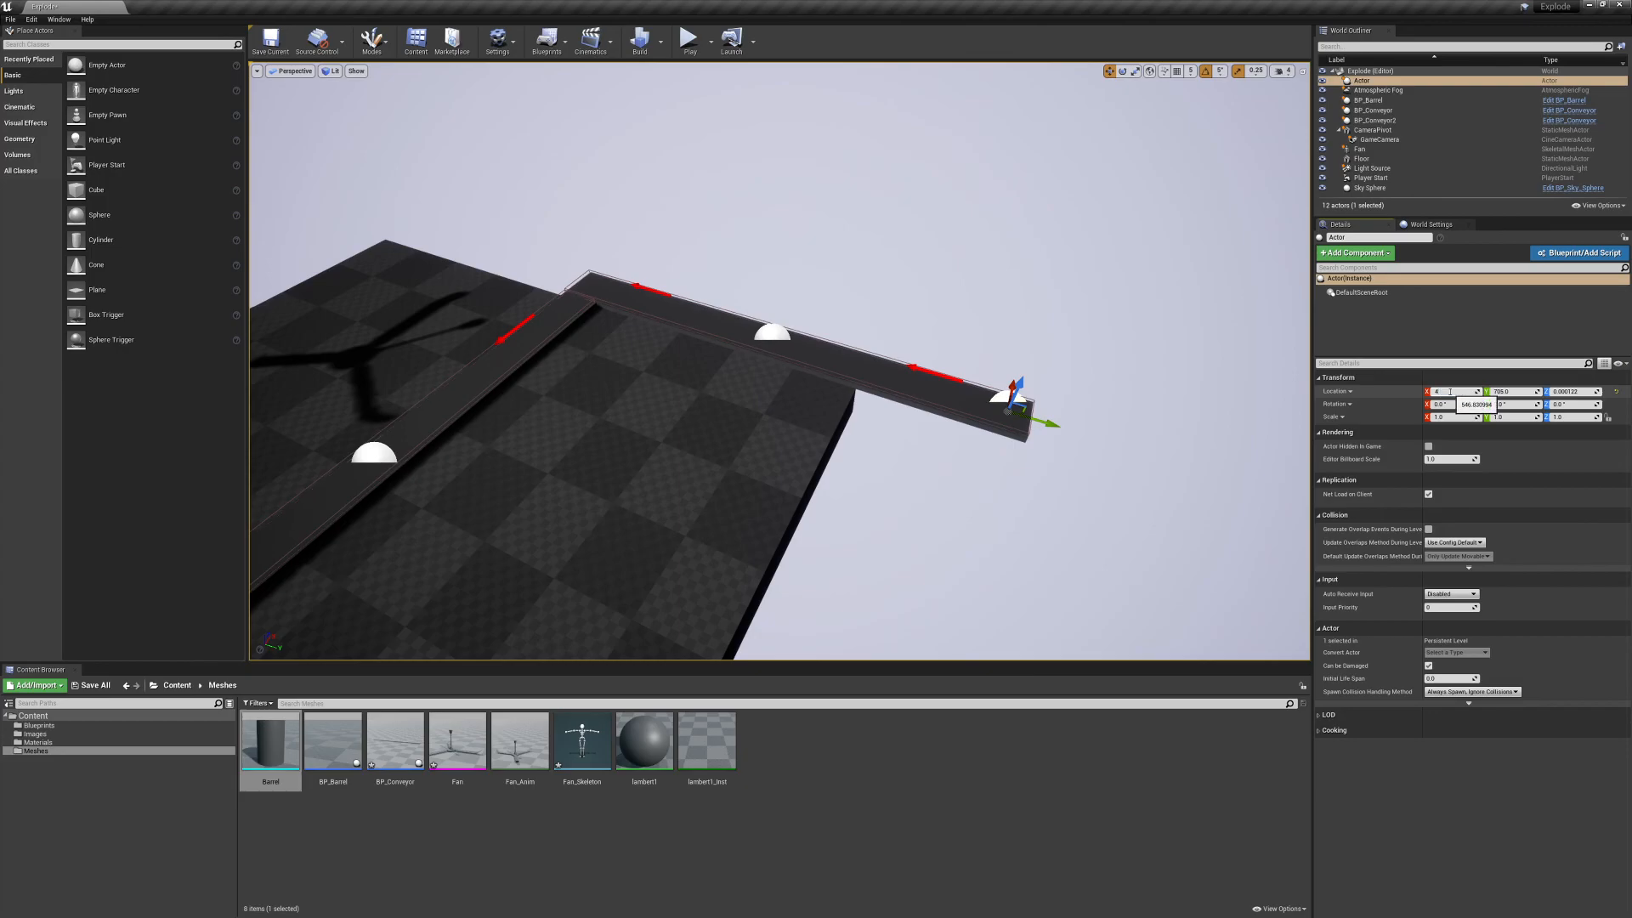
key("BackSpace")
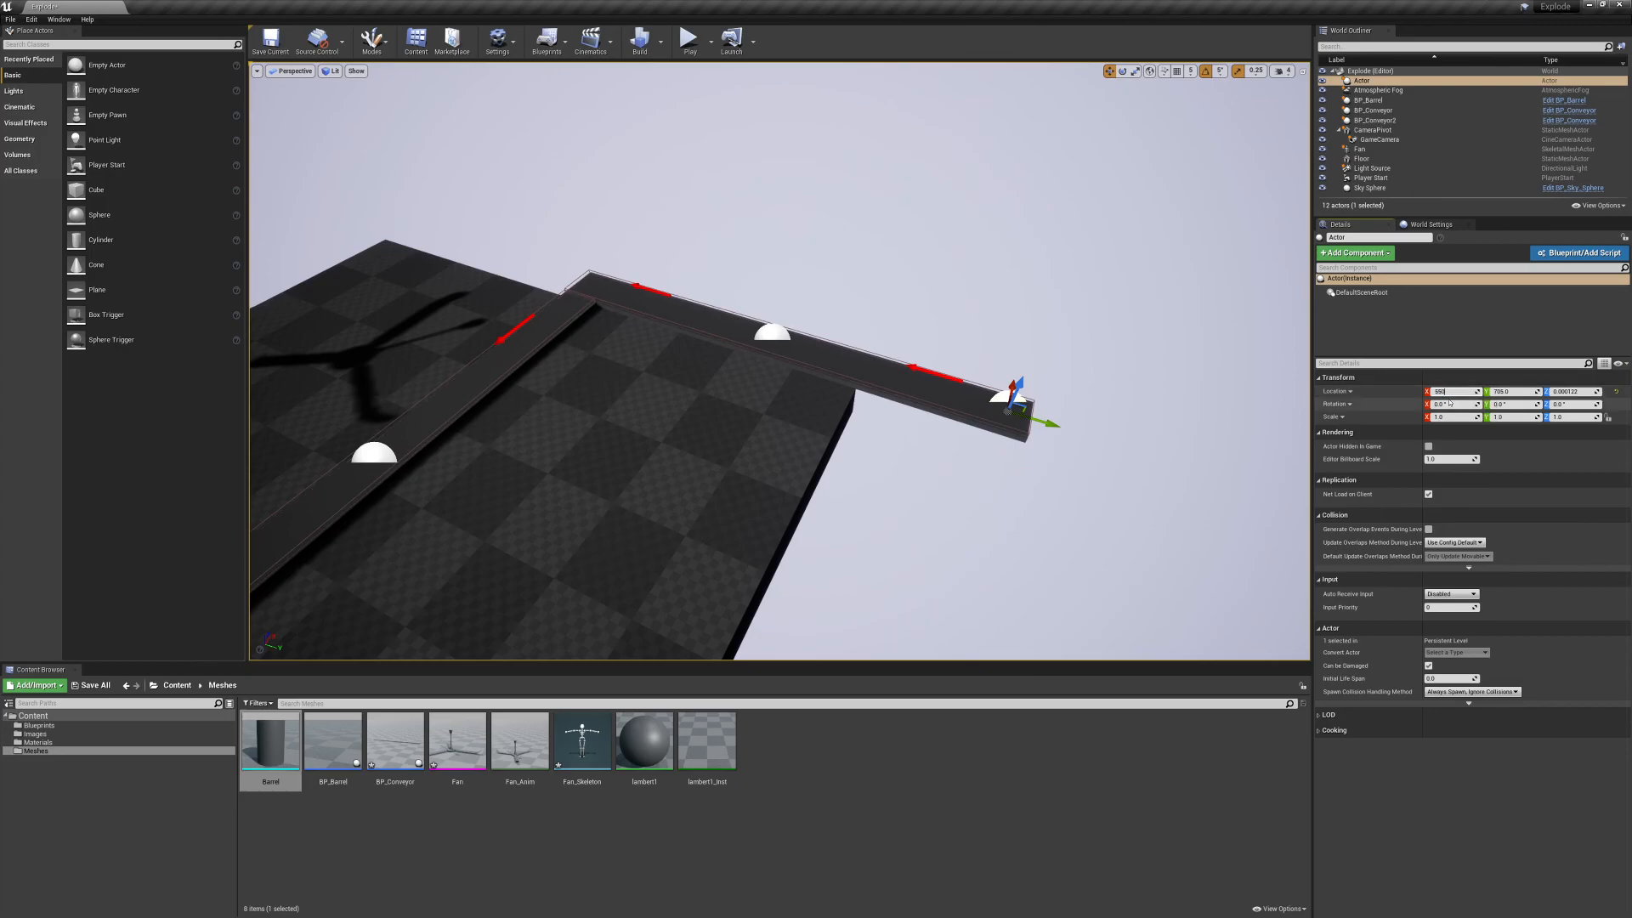
Shift the second conveyor inward over the floor's edge to about X 467, keeping its delivering end against the first belt.
right_click_drag(1235, 492, 837, 578)
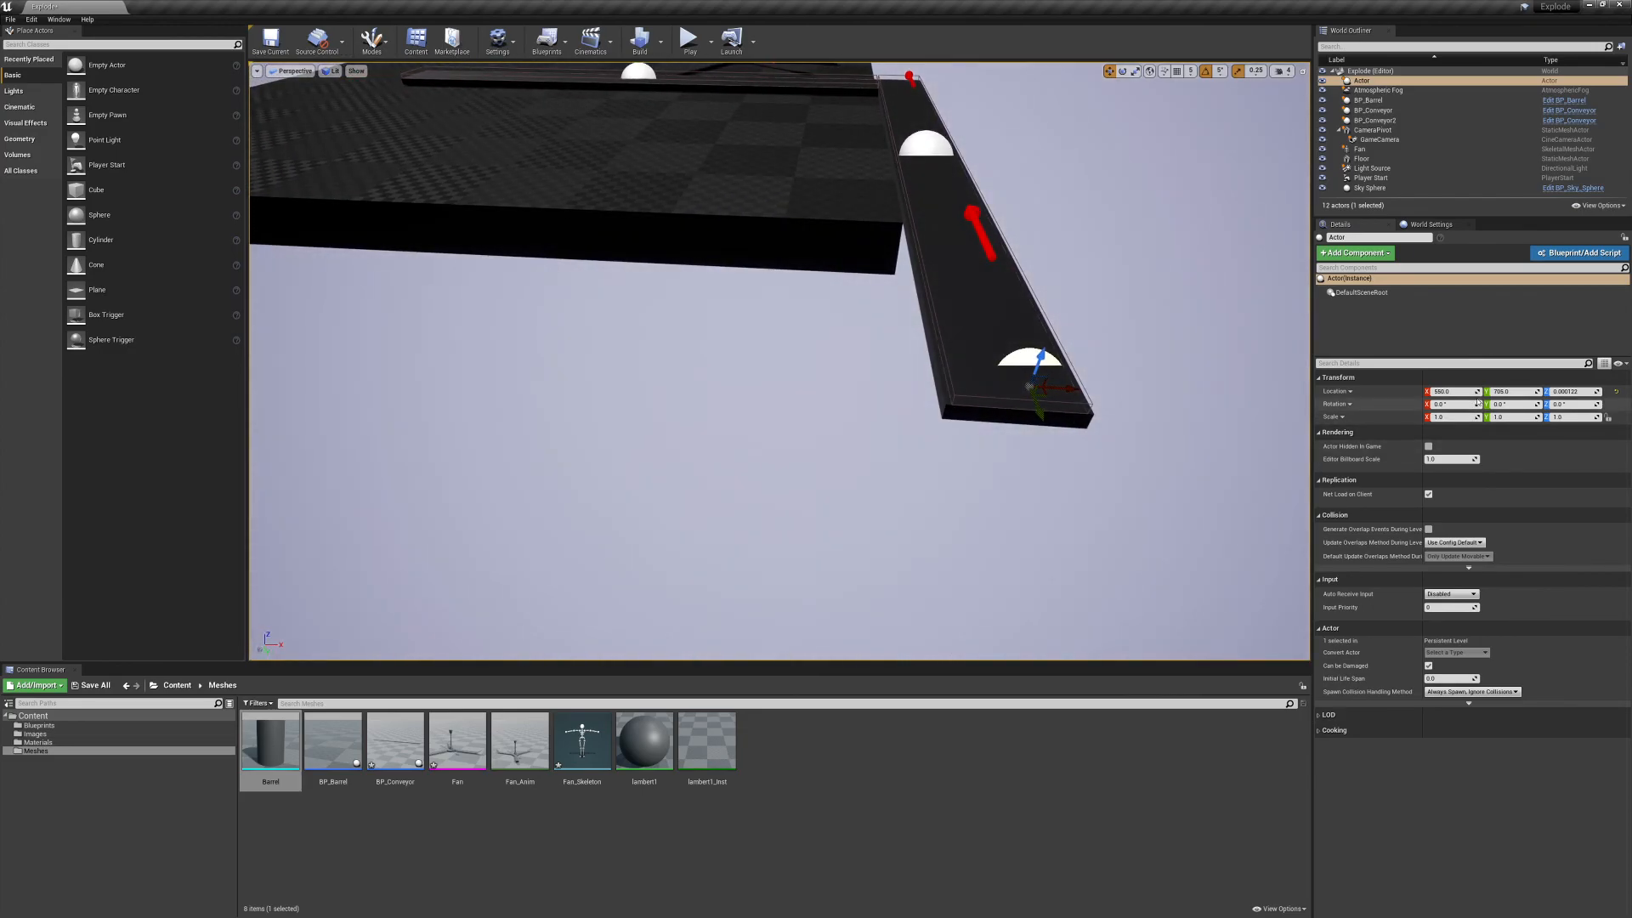
right_click_drag(882, 335, 943, 348)
left_click(1014, 363)
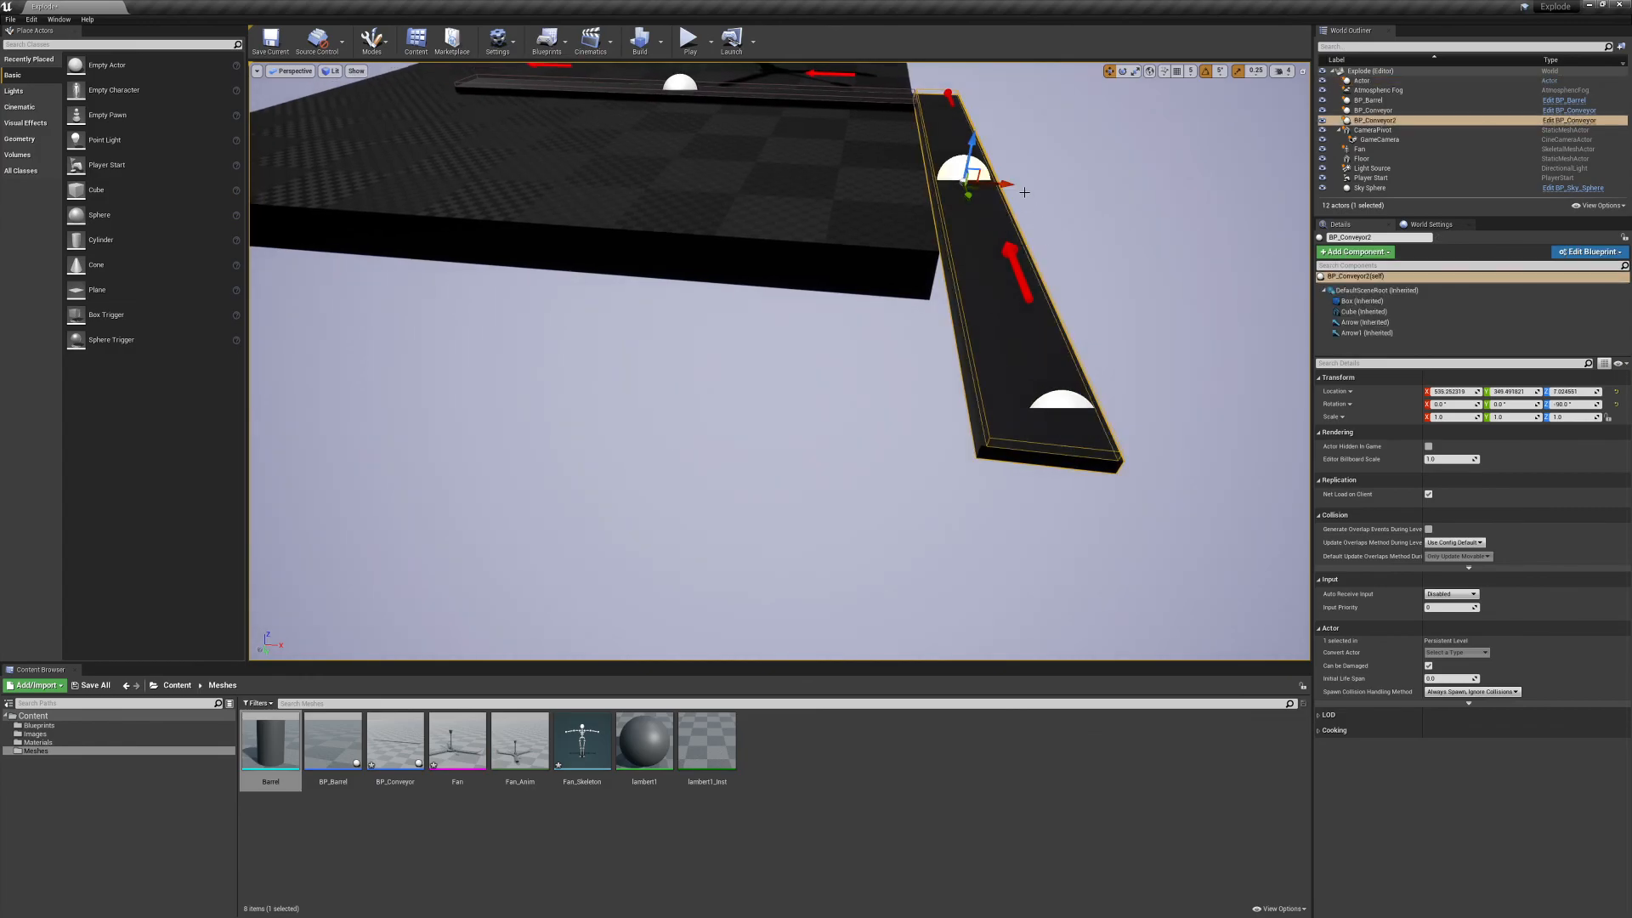
left_click_drag(1005, 183, 903, 215)
right_click_drag(902, 215, 437, 202)
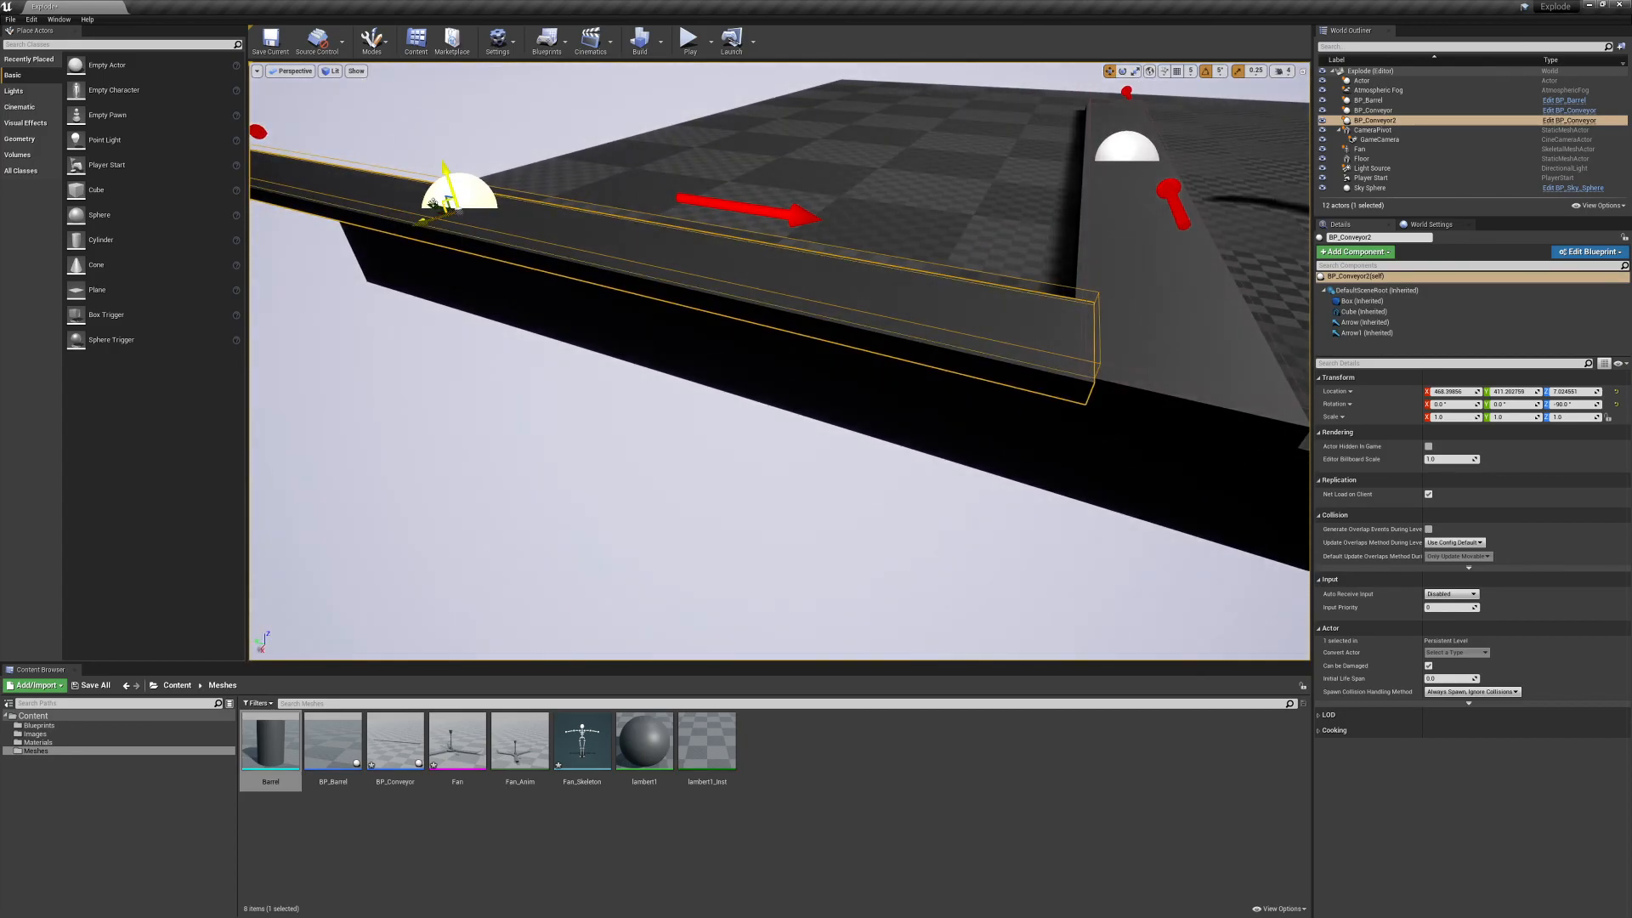
mouse_move(430, 219)
left_mouse_down()
mouse_move(386, 200)
mouse_move(426, 203)
left_mouse_up()
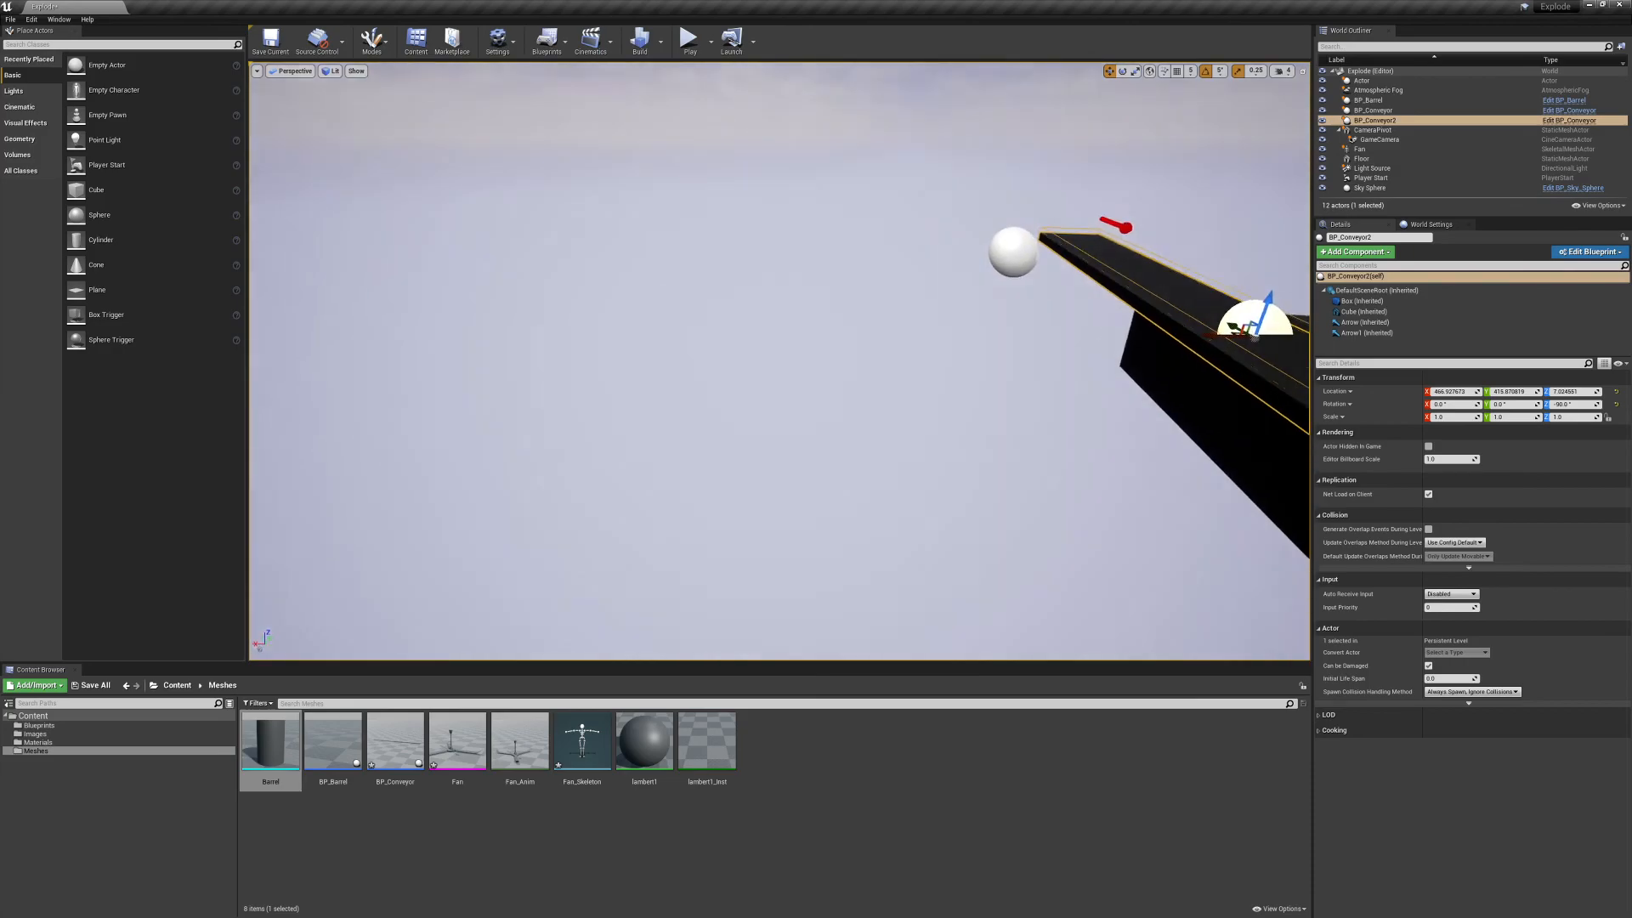
Move the empty actor across onto the relocated second belt near its outer end and check its X location.
mouse_move(502, 353)
right_mouse_down()
mouse_move(595, 374)
mouse_move(544, 331)
mouse_move(502, 354)
right_mouse_up()
left_click(620, 468)
left_click_drag(619, 467, 684, 493)
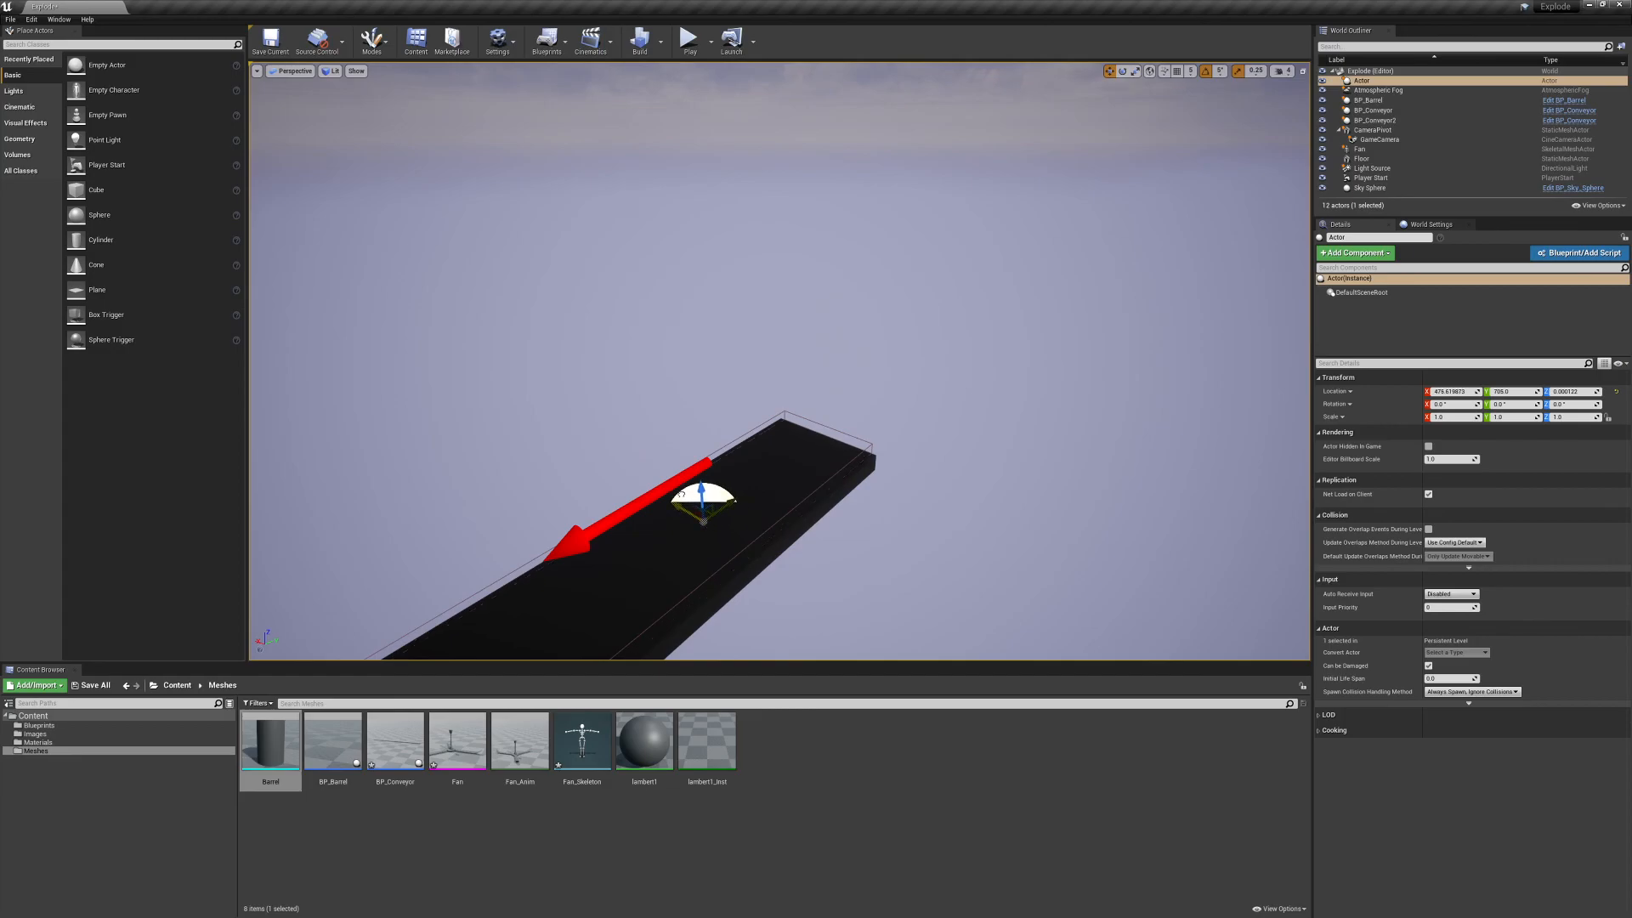
left_click(1449, 391)
Open the Level Blueprint and set the initial barrel's Spawn Transform Location X to 475.
left_click(546, 39)
left_click(586, 123)
right_click_drag(437, 504, 877, 448)
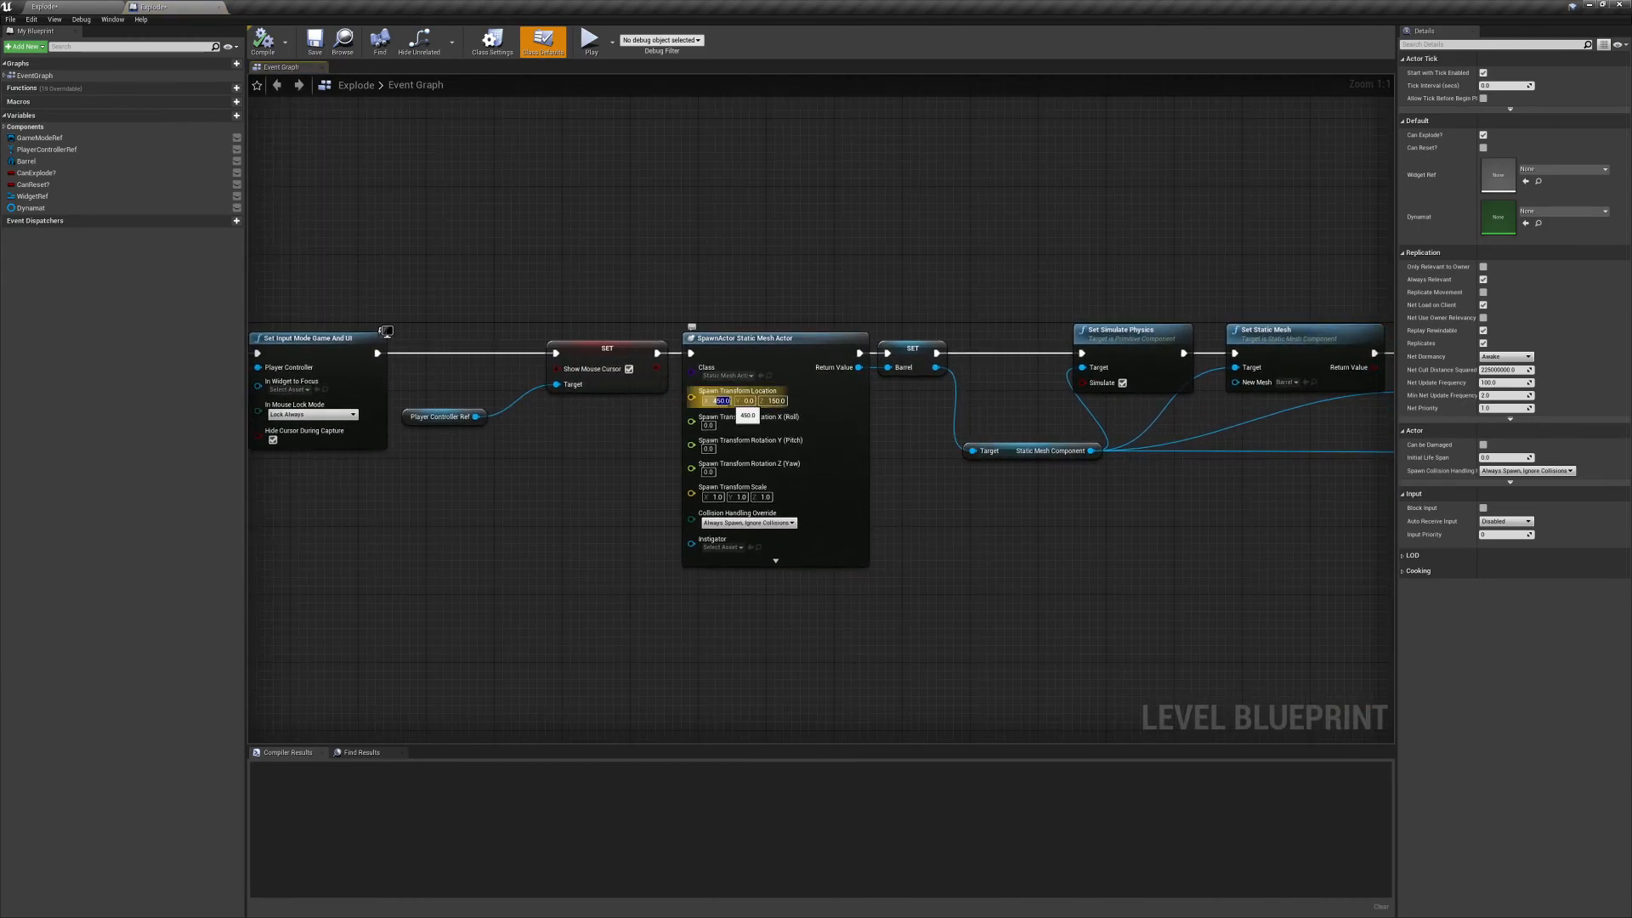
type("475")
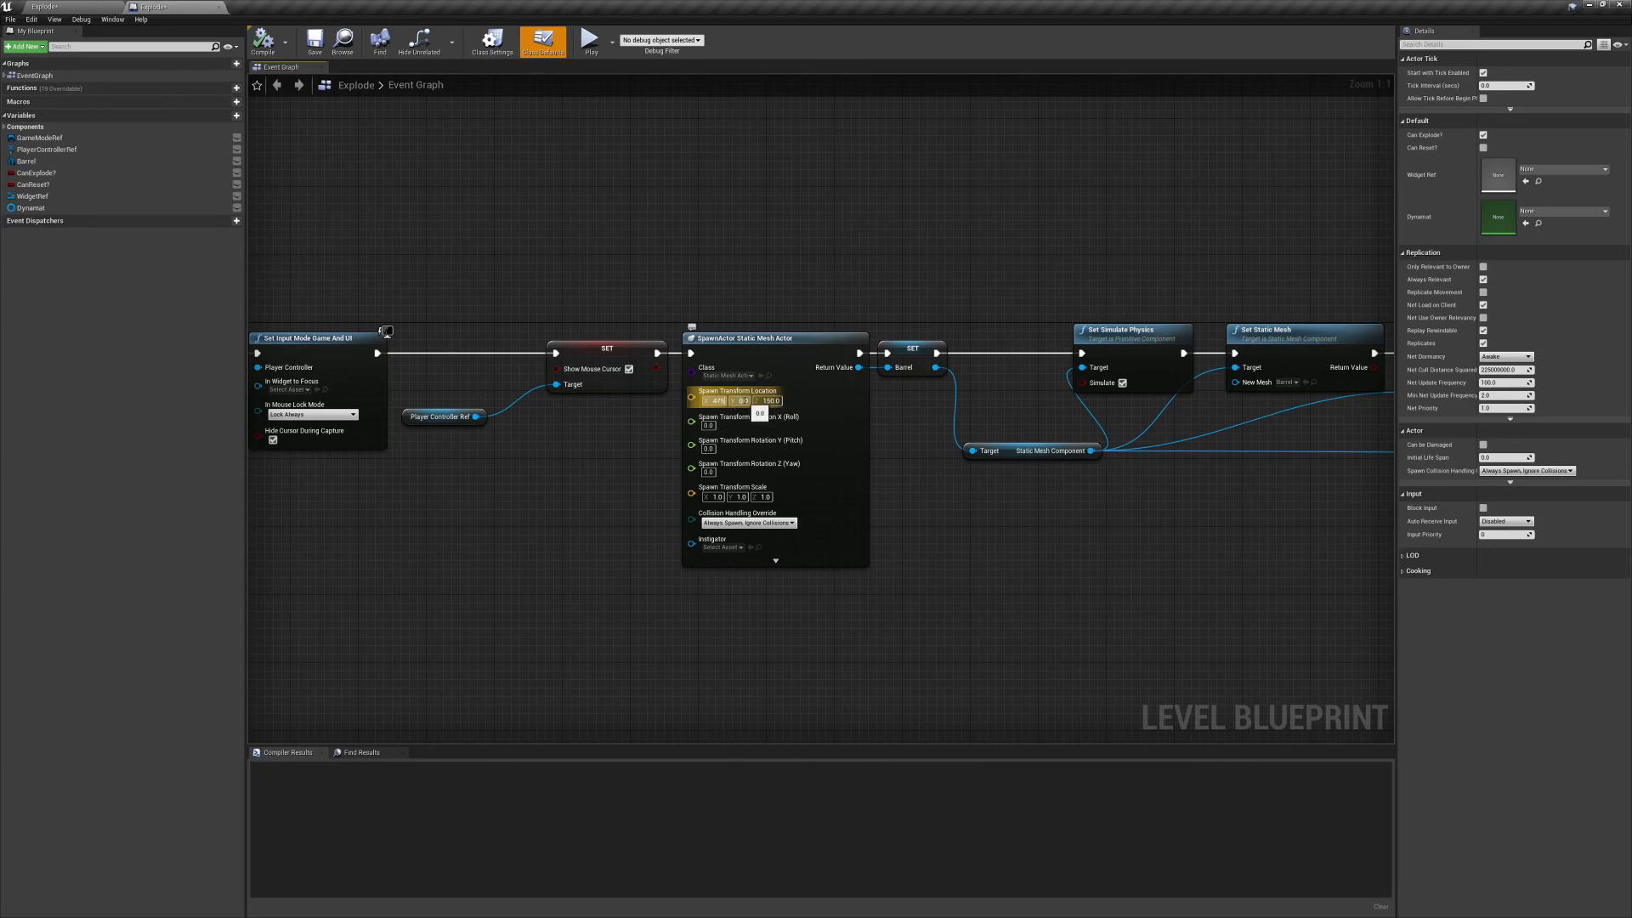
Check the marker actor's position in the level and enter a matching Spawn Transform Location Y for the initial barrel.
left_click(74, 7)
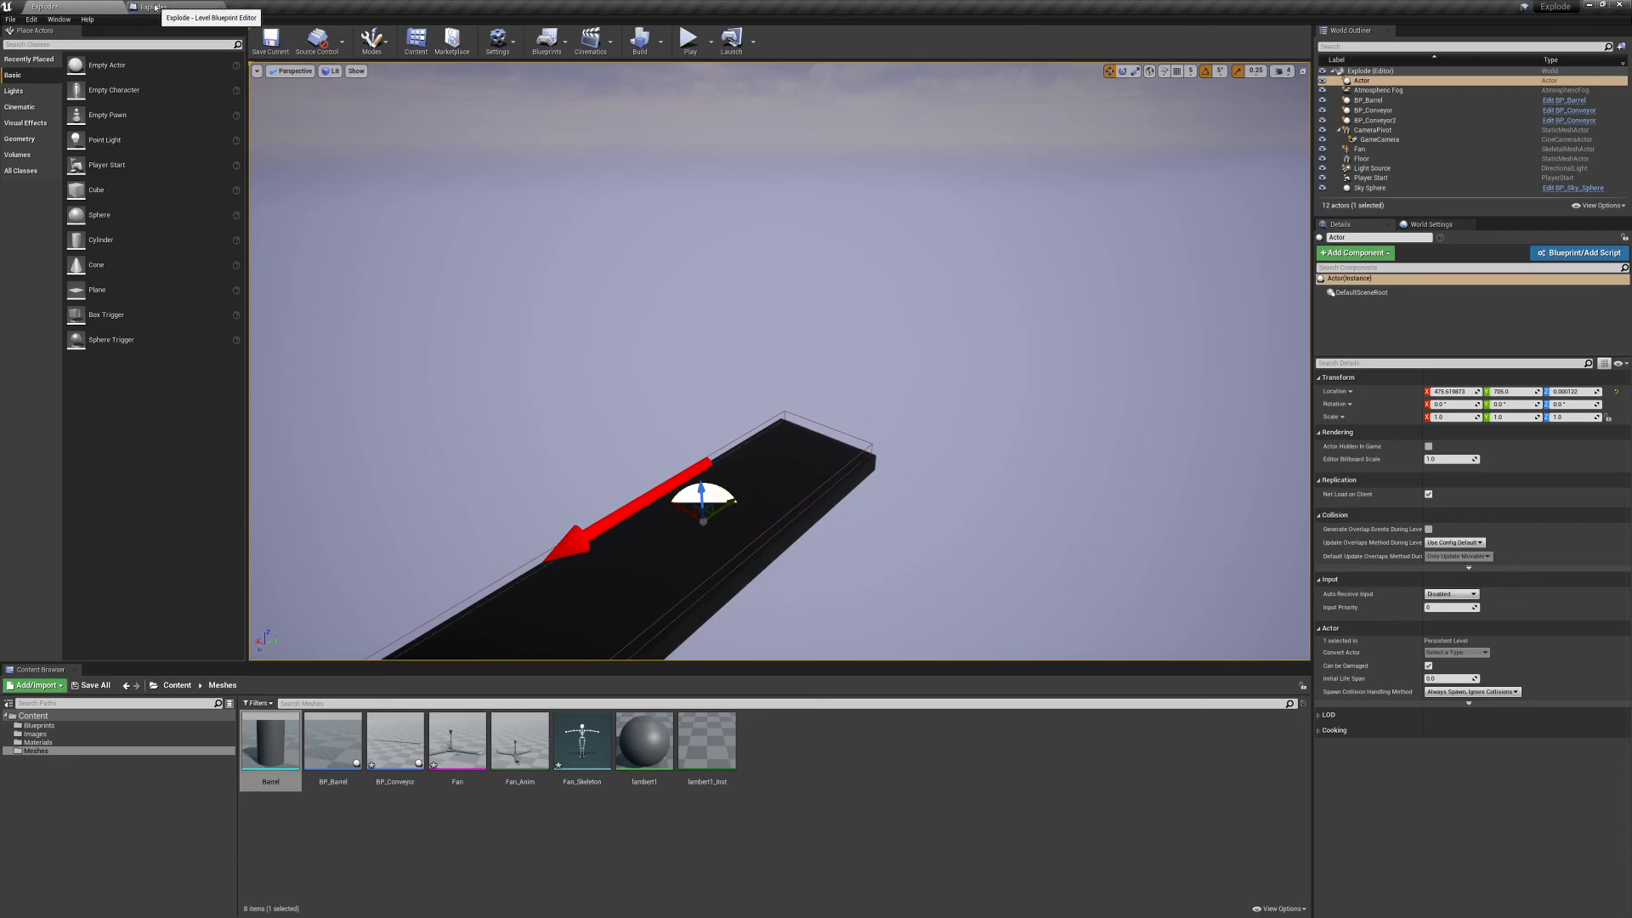
right_click_drag(390, 400, 306, 476)
mouse_move(1060, 244)
right_mouse_down()
mouse_move(951, 204)
mouse_move(1060, 244)
right_mouse_up()
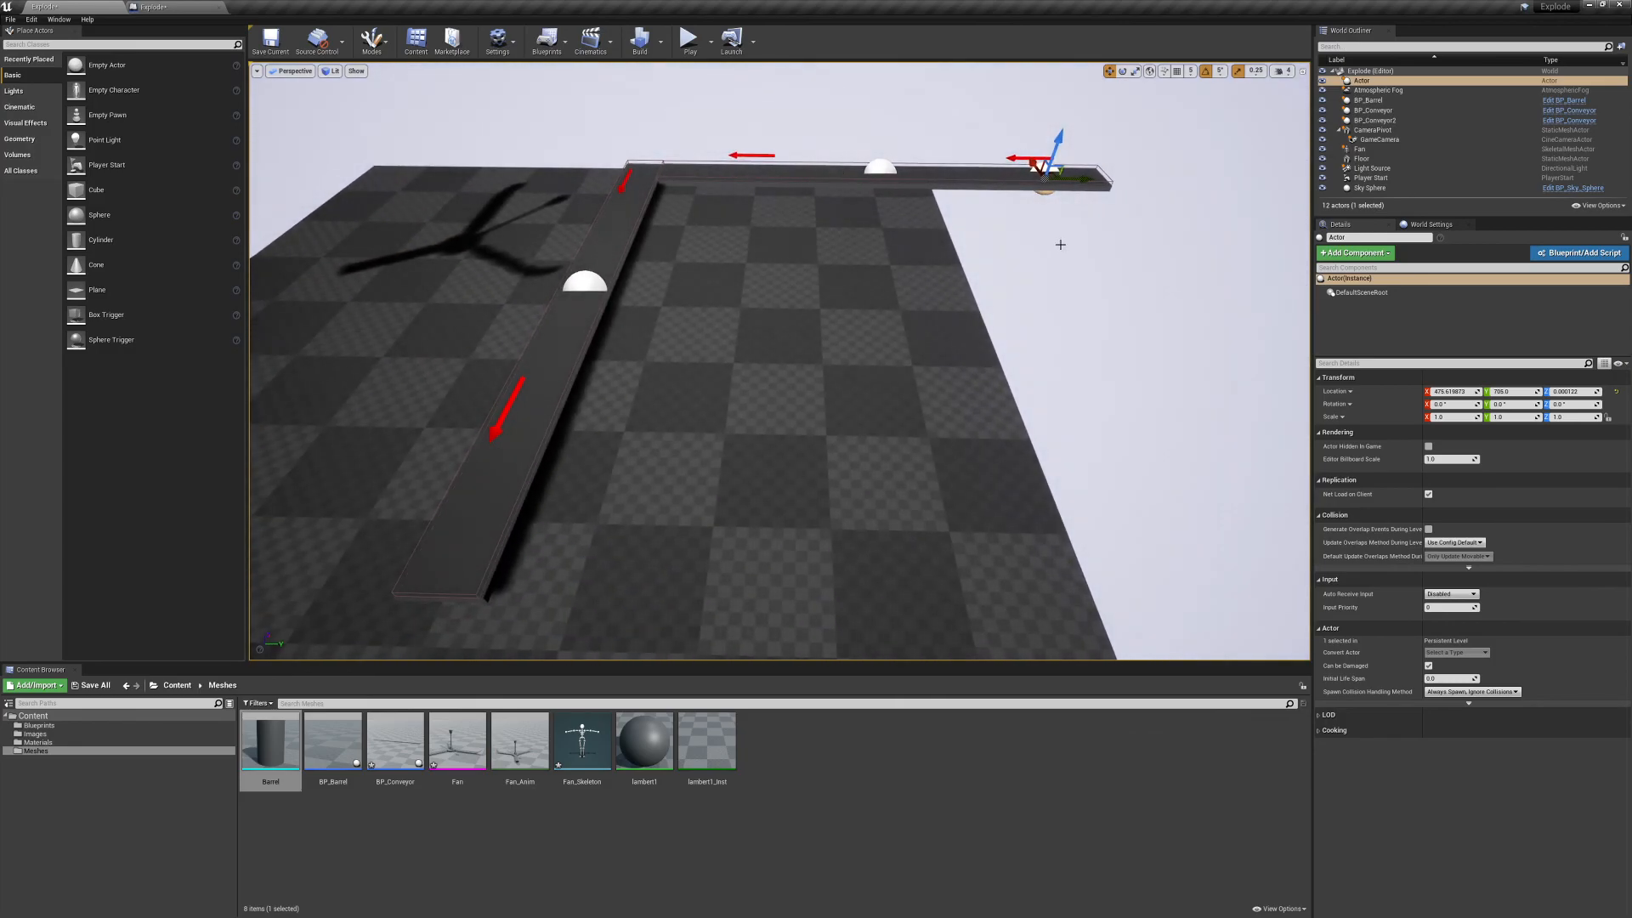
left_click(1081, 180)
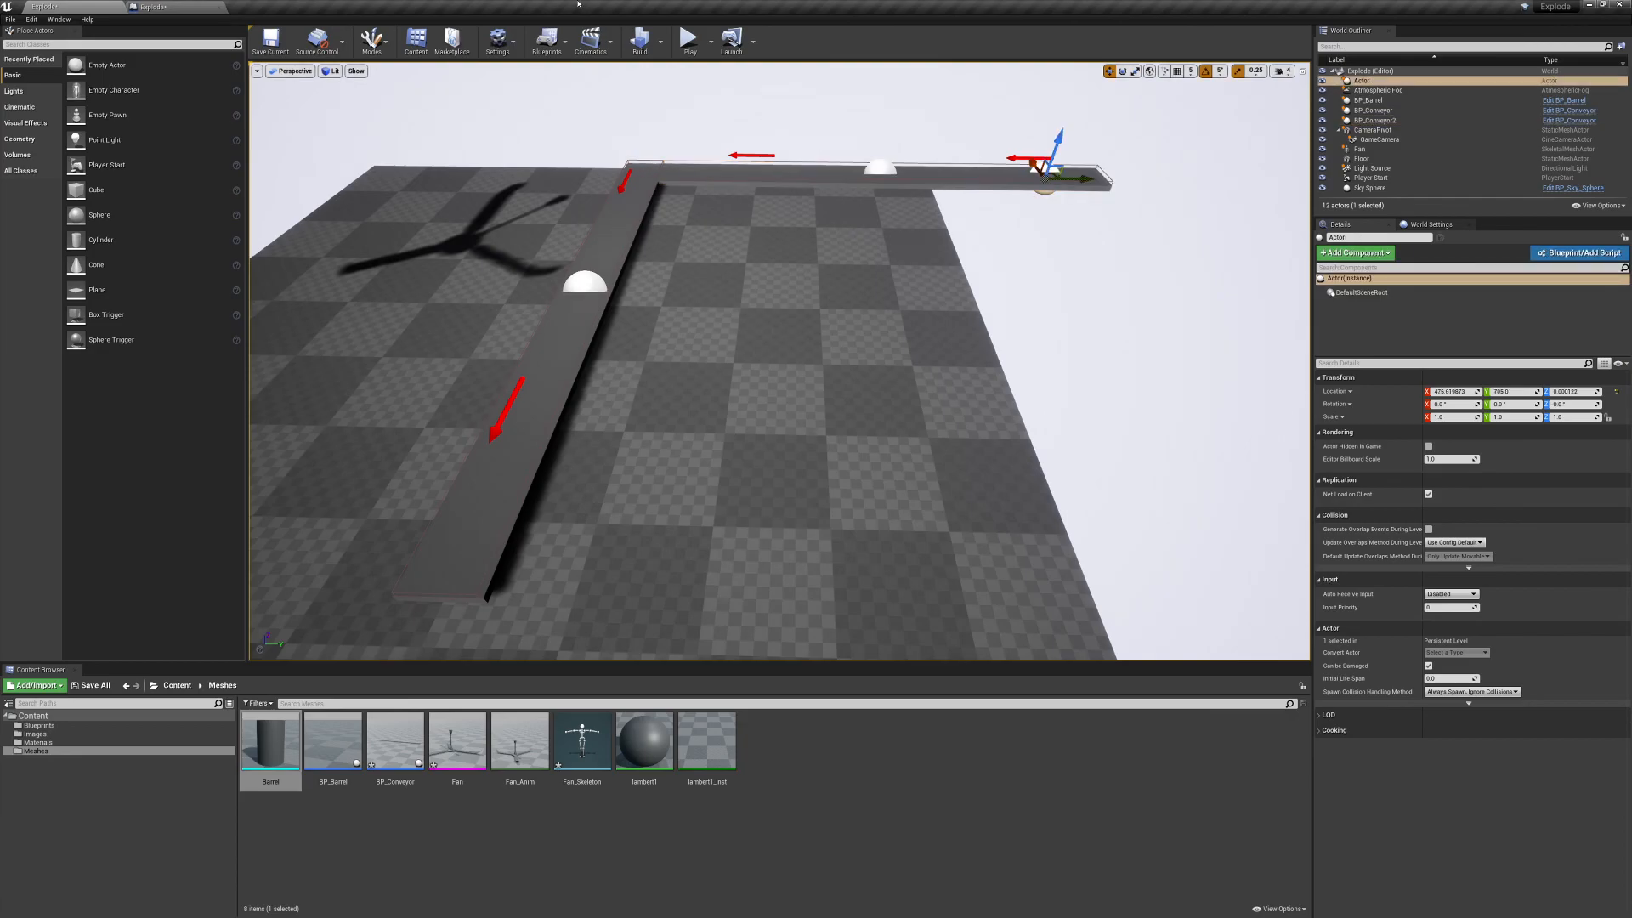
left_click(153, 6)
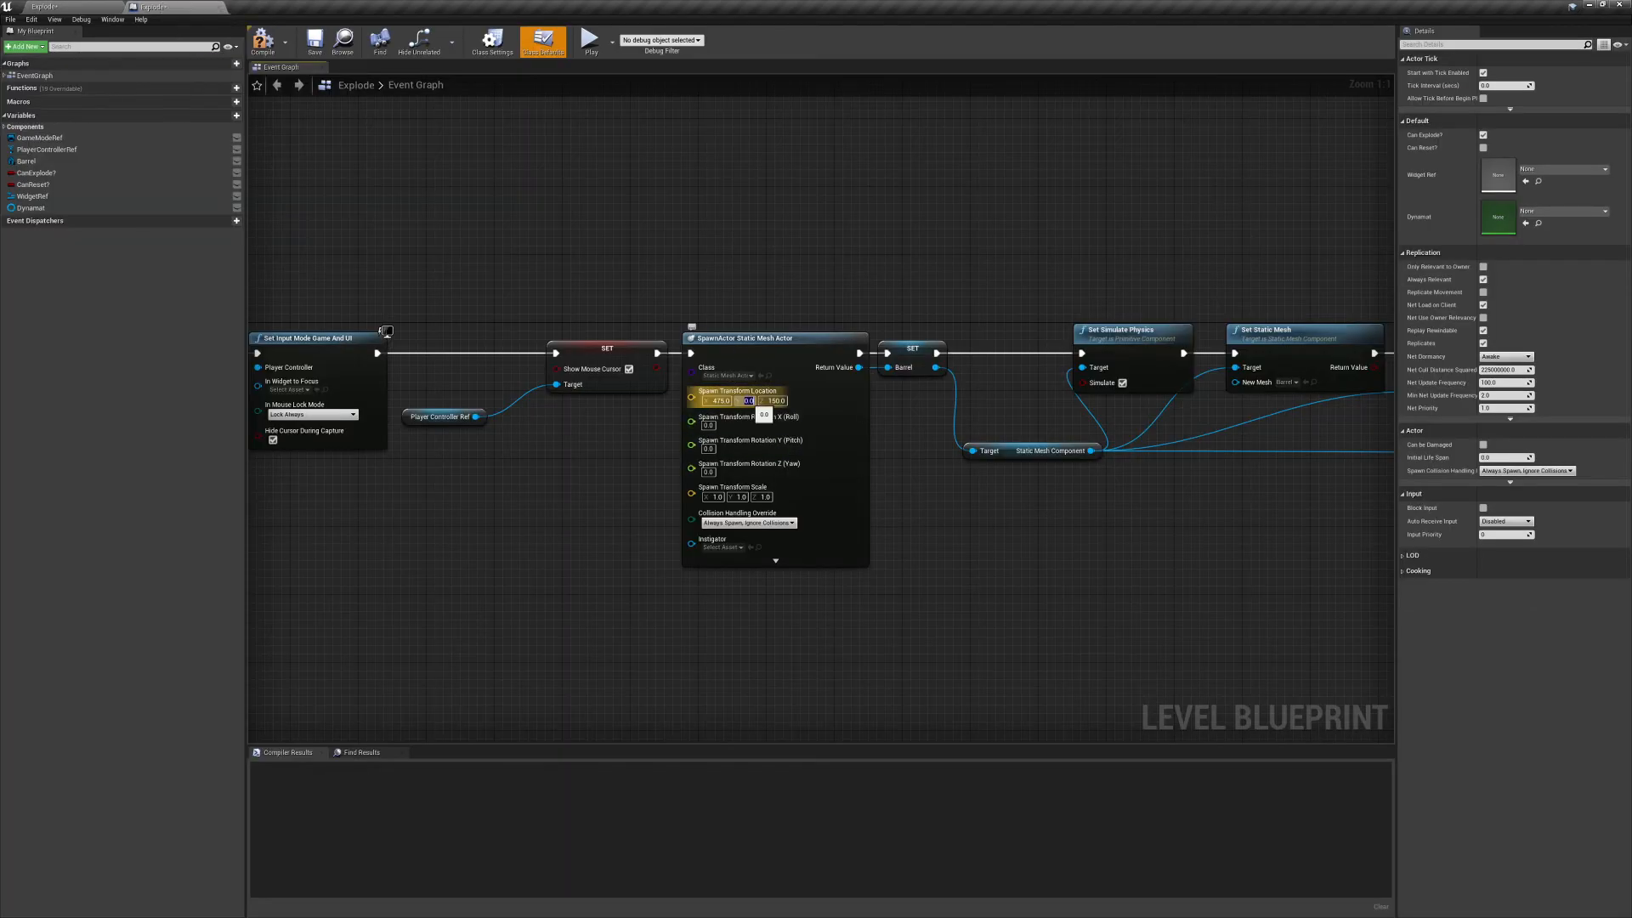
type("3")
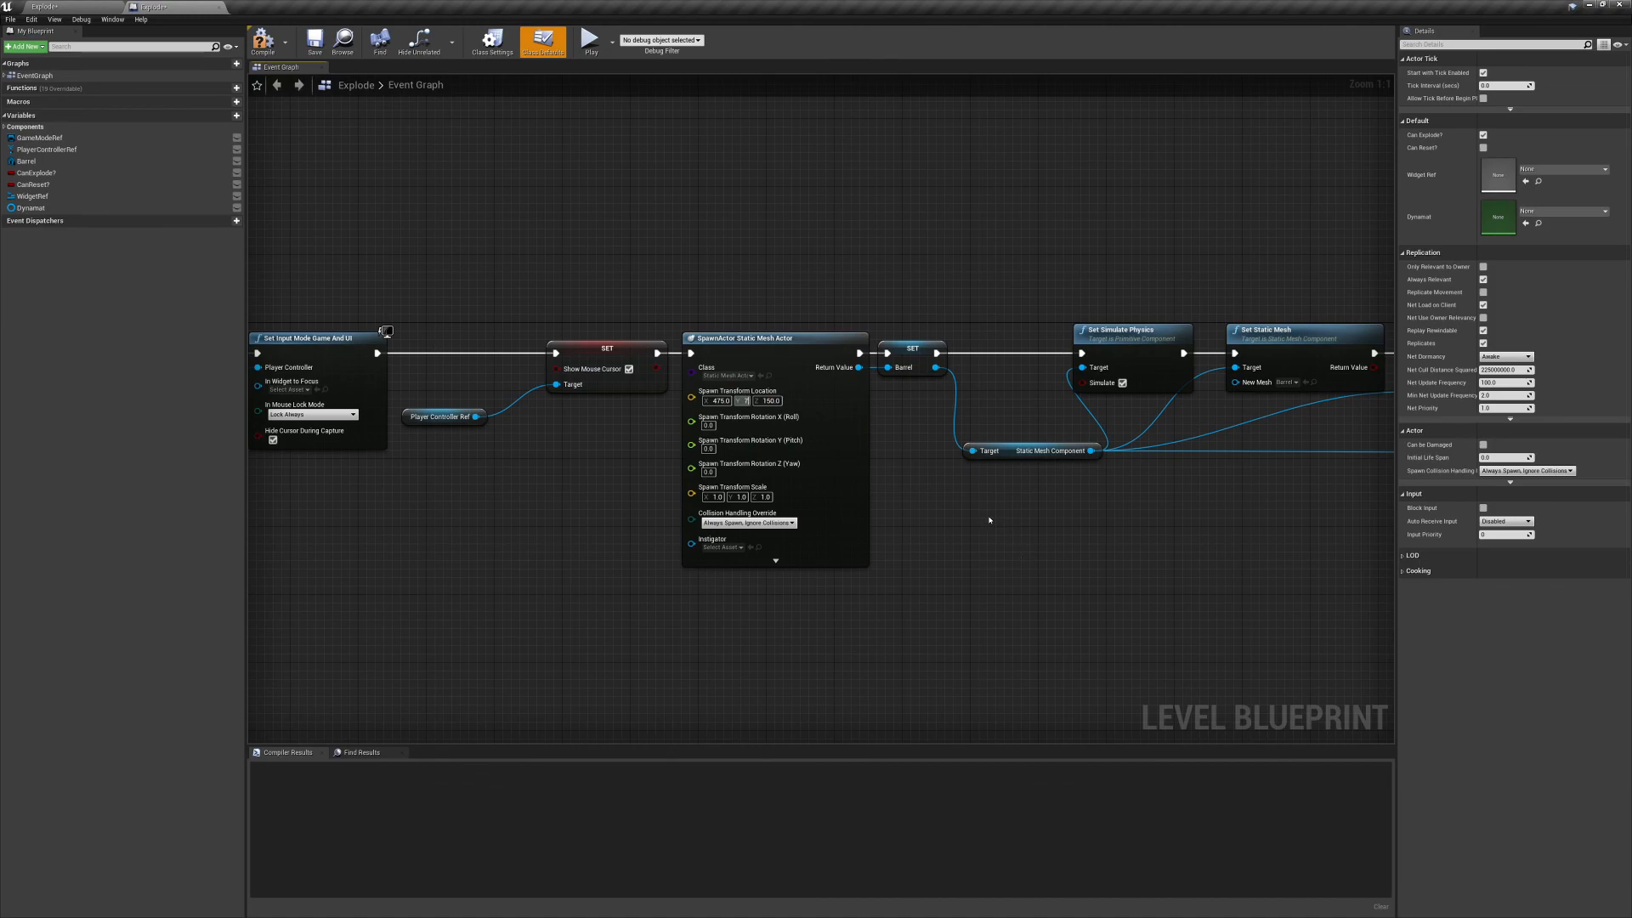
Set the Spawn Transform Location X of the barrel's SpawnActor node in the Reset section to 475 and compile the Level Blueprint.
scroll(910, 521, "down", 5)
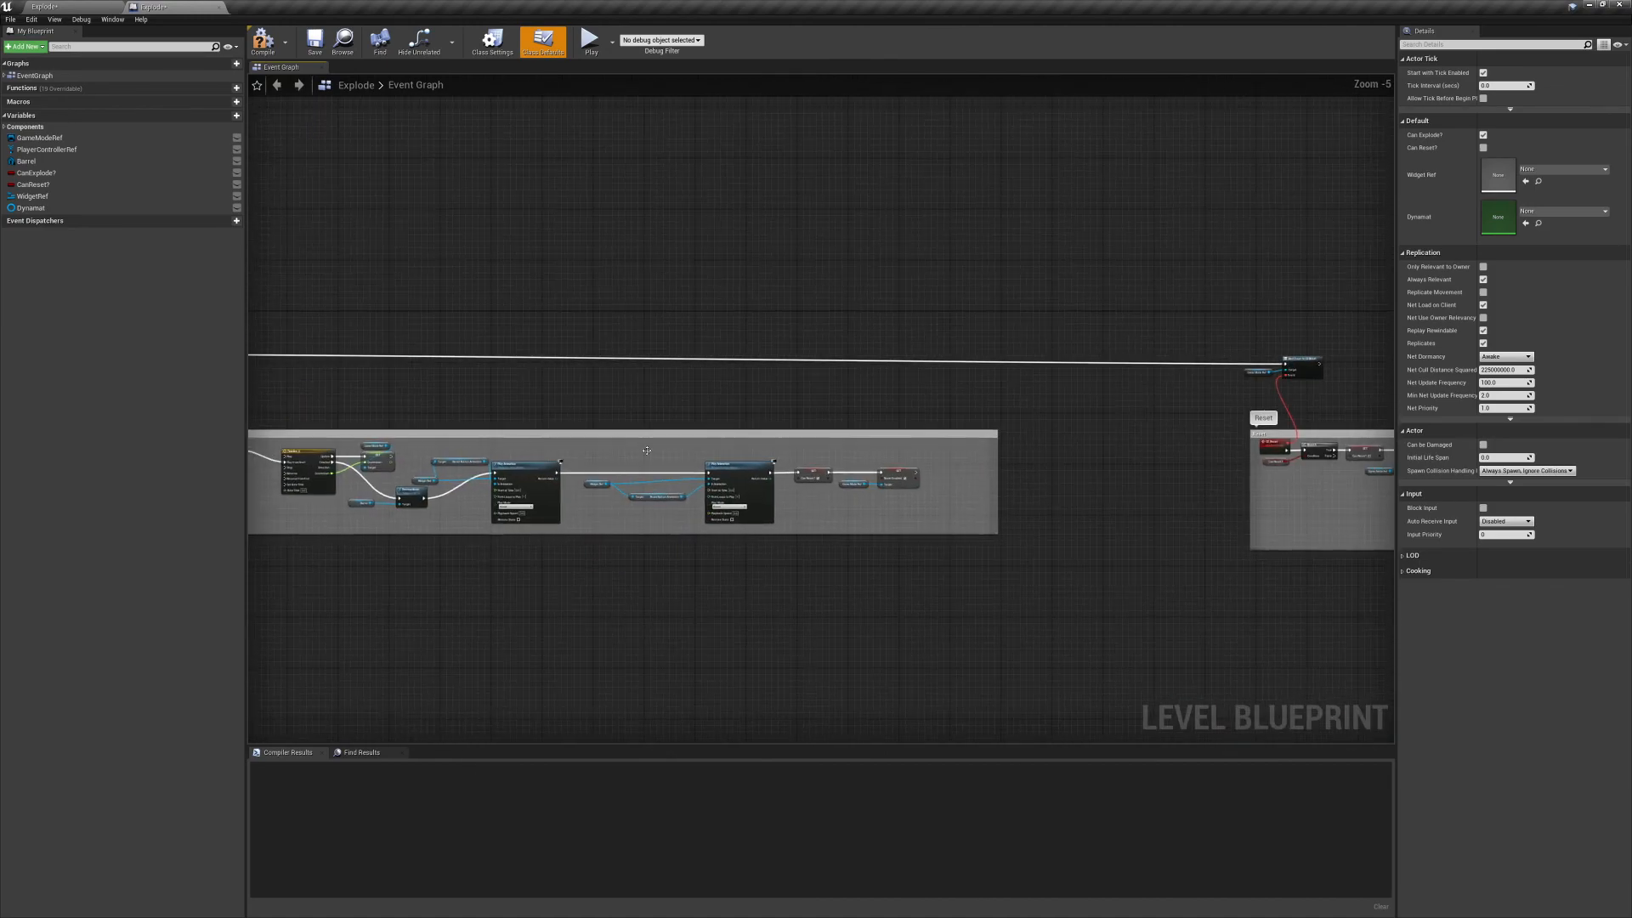
right_click_drag(1191, 450, 383, 447)
right_click_drag(1155, 535, 1252, 525)
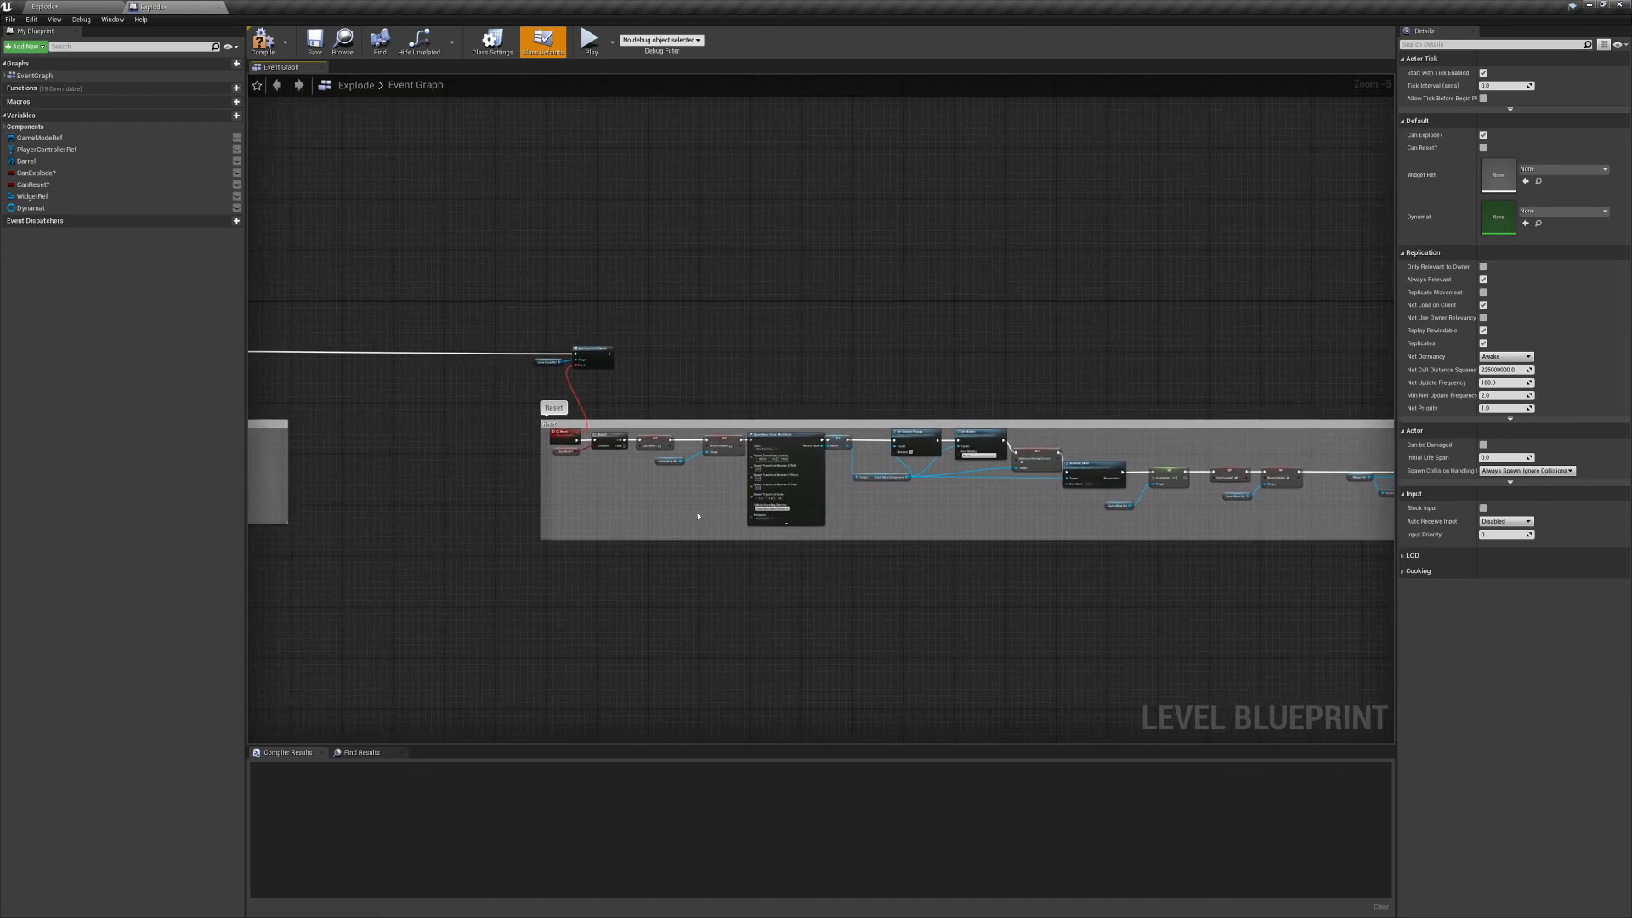
scroll(699, 512, "up", 5)
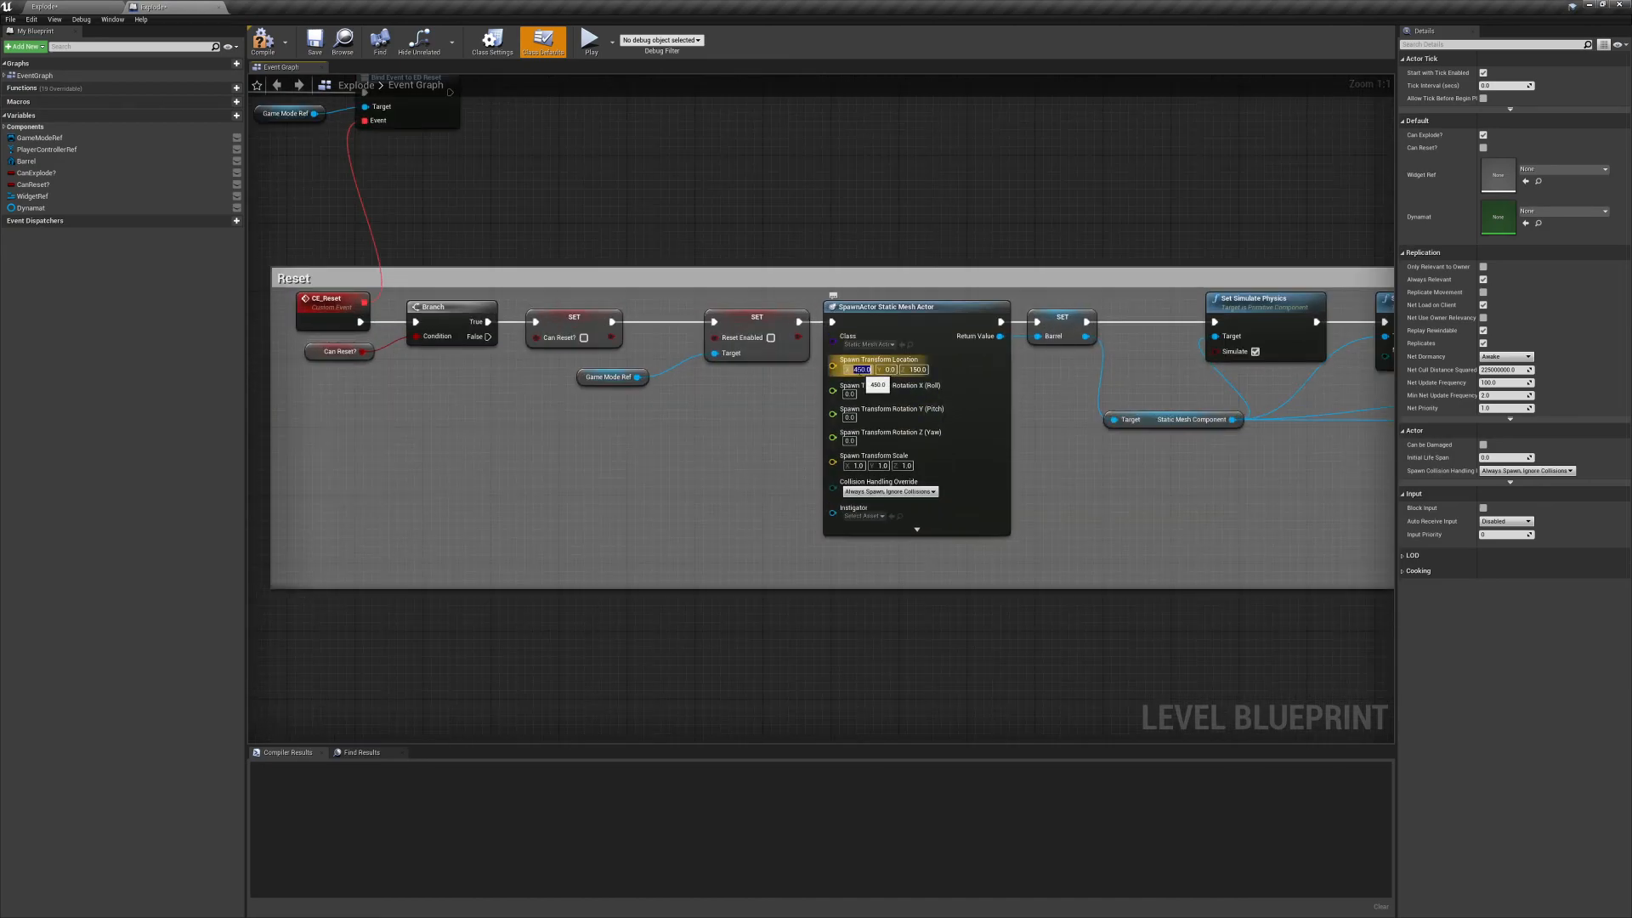
type("4")
key("Return")
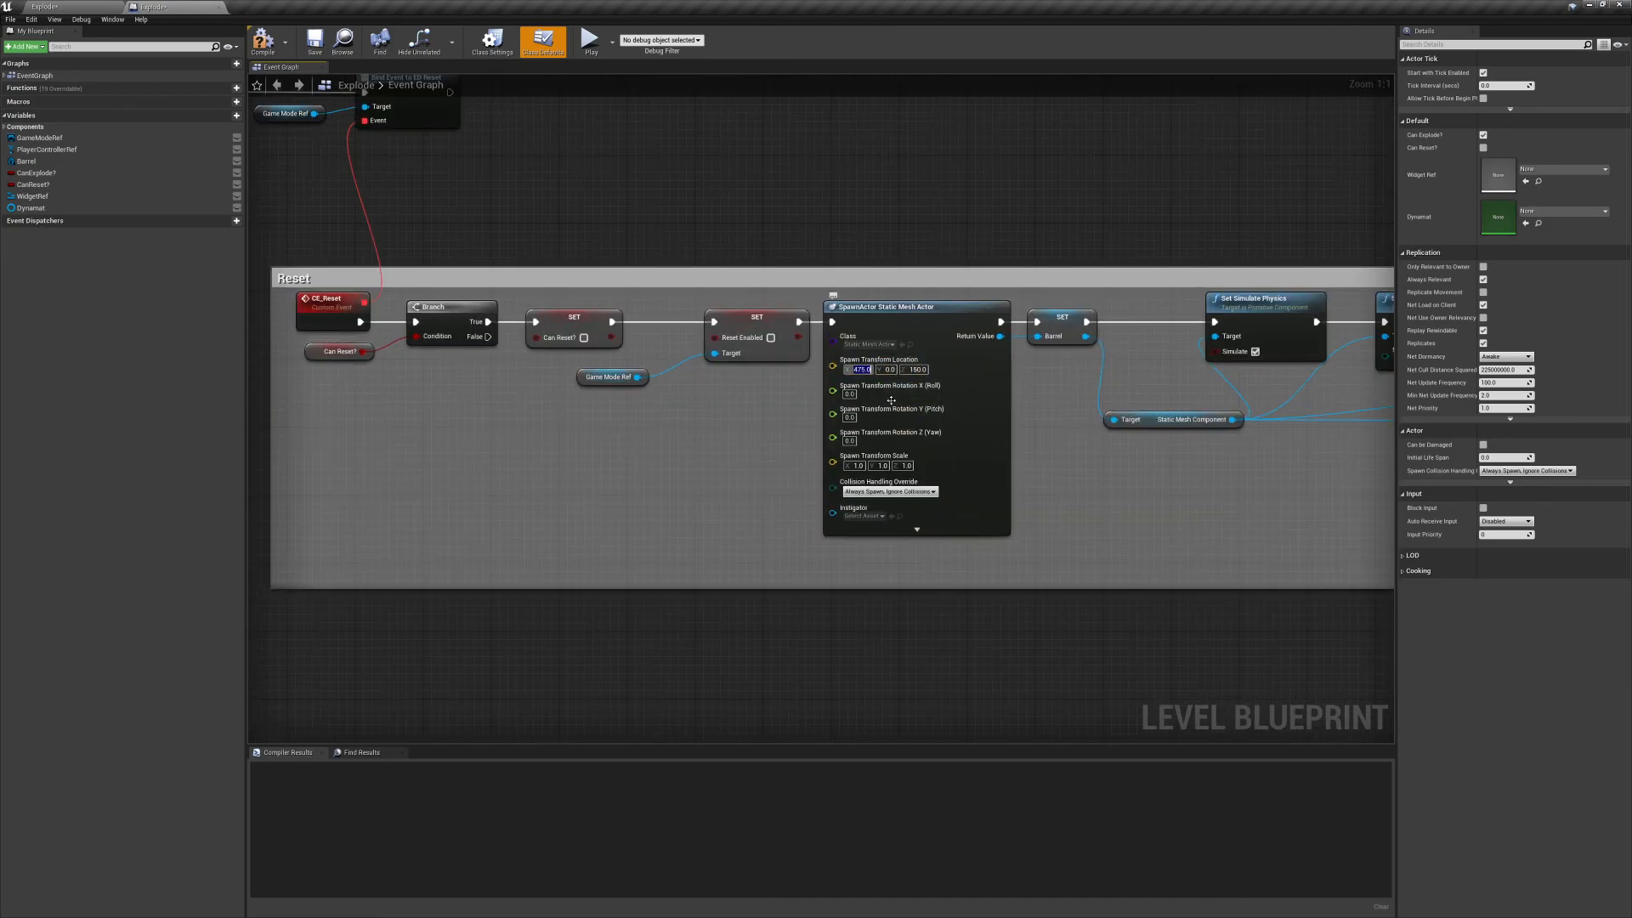
key("Return")
left_click(262, 40)
Play-test the level, exploding the barrel with BOOM and resetting it to check that the respawned barrel rides both conveyors.
left_click(56, 7)
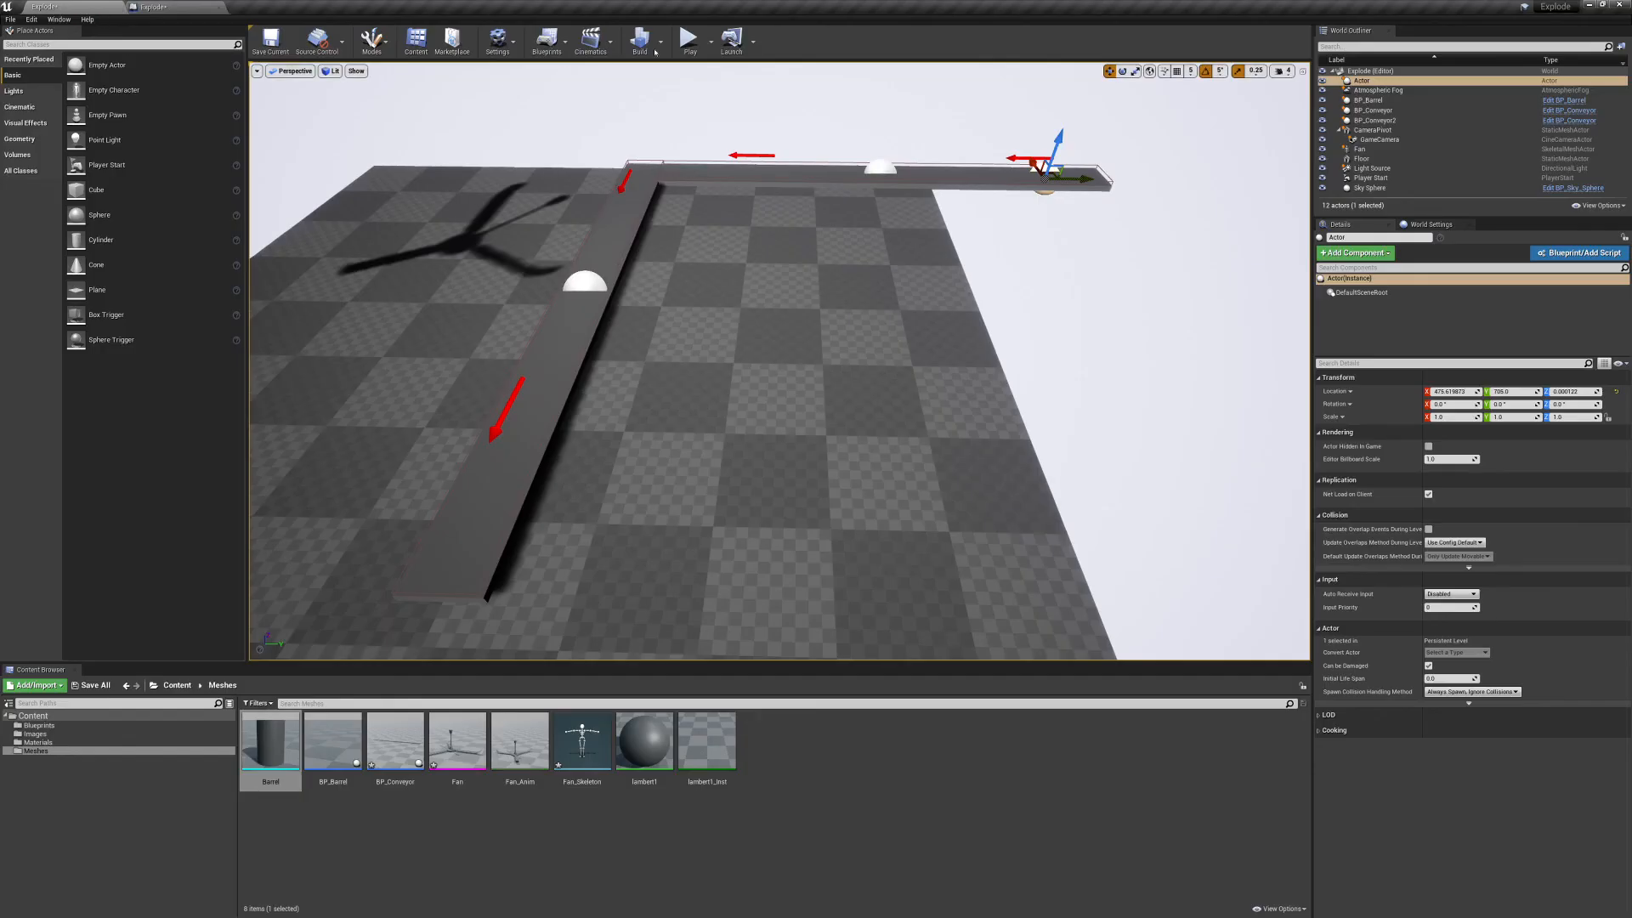
left_click(688, 38)
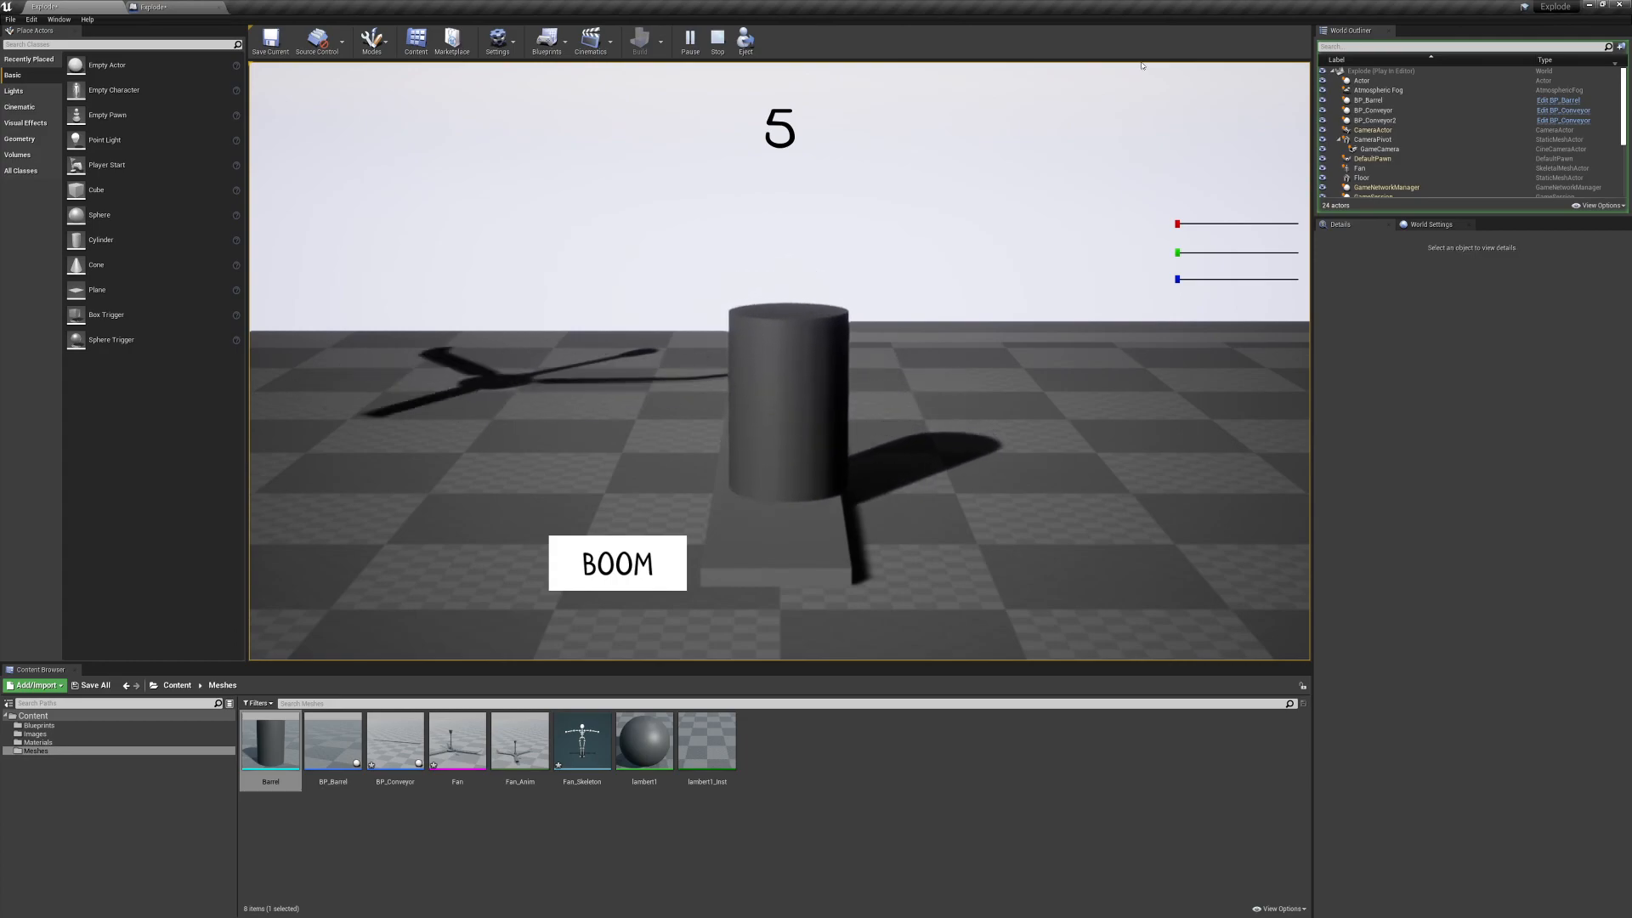
left_click(672, 574)
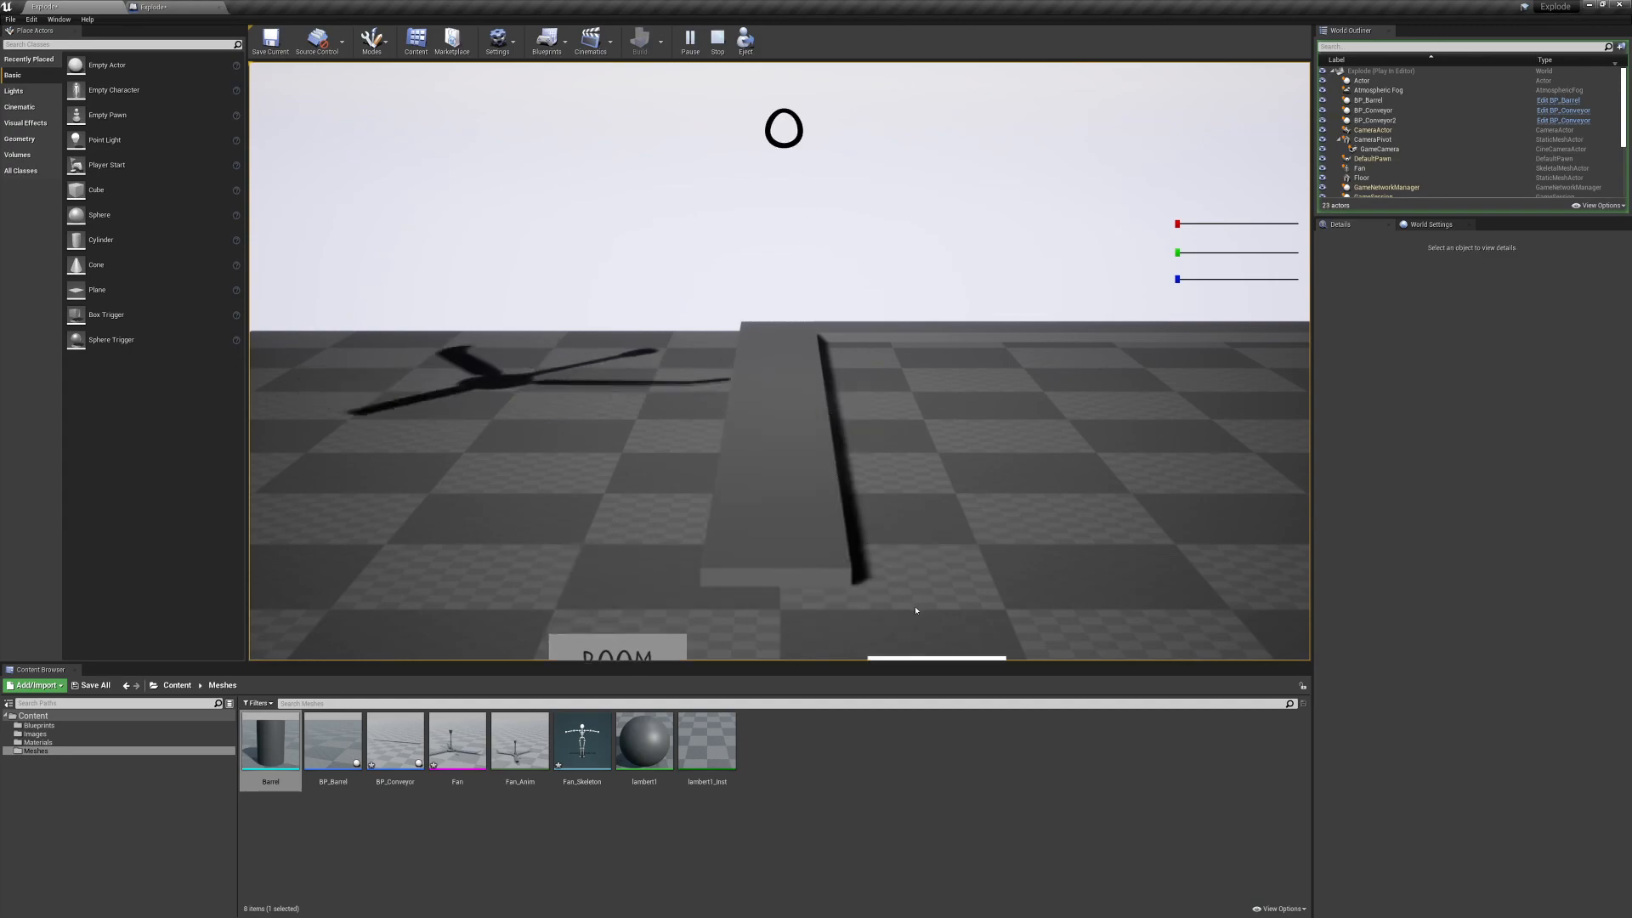
left_click(935, 560)
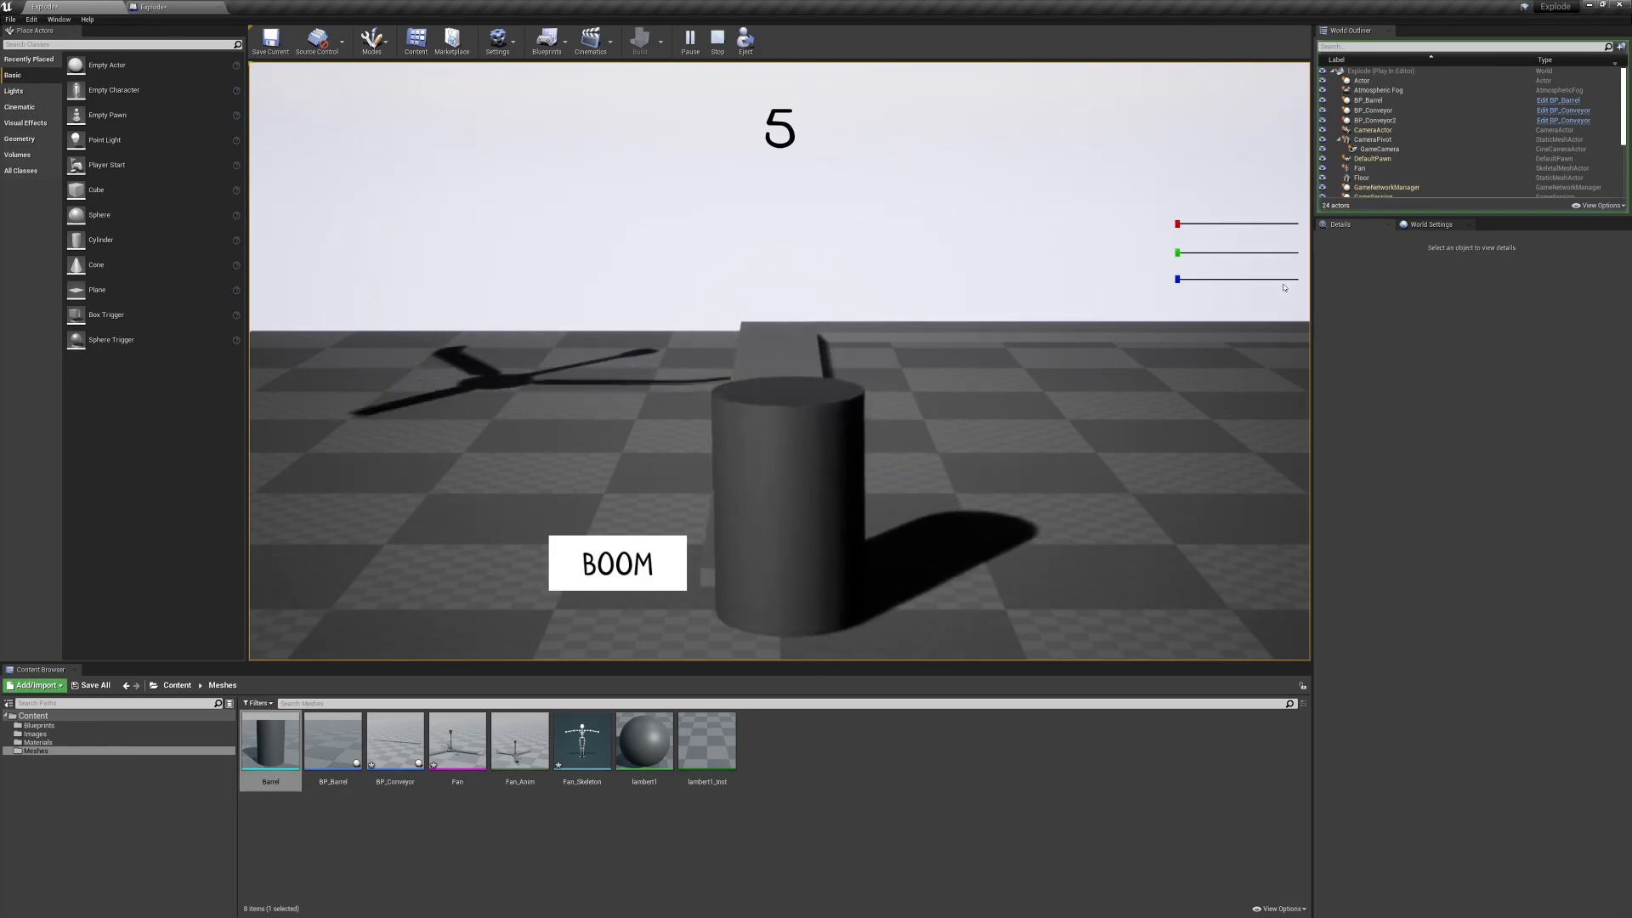
left_click(648, 561)
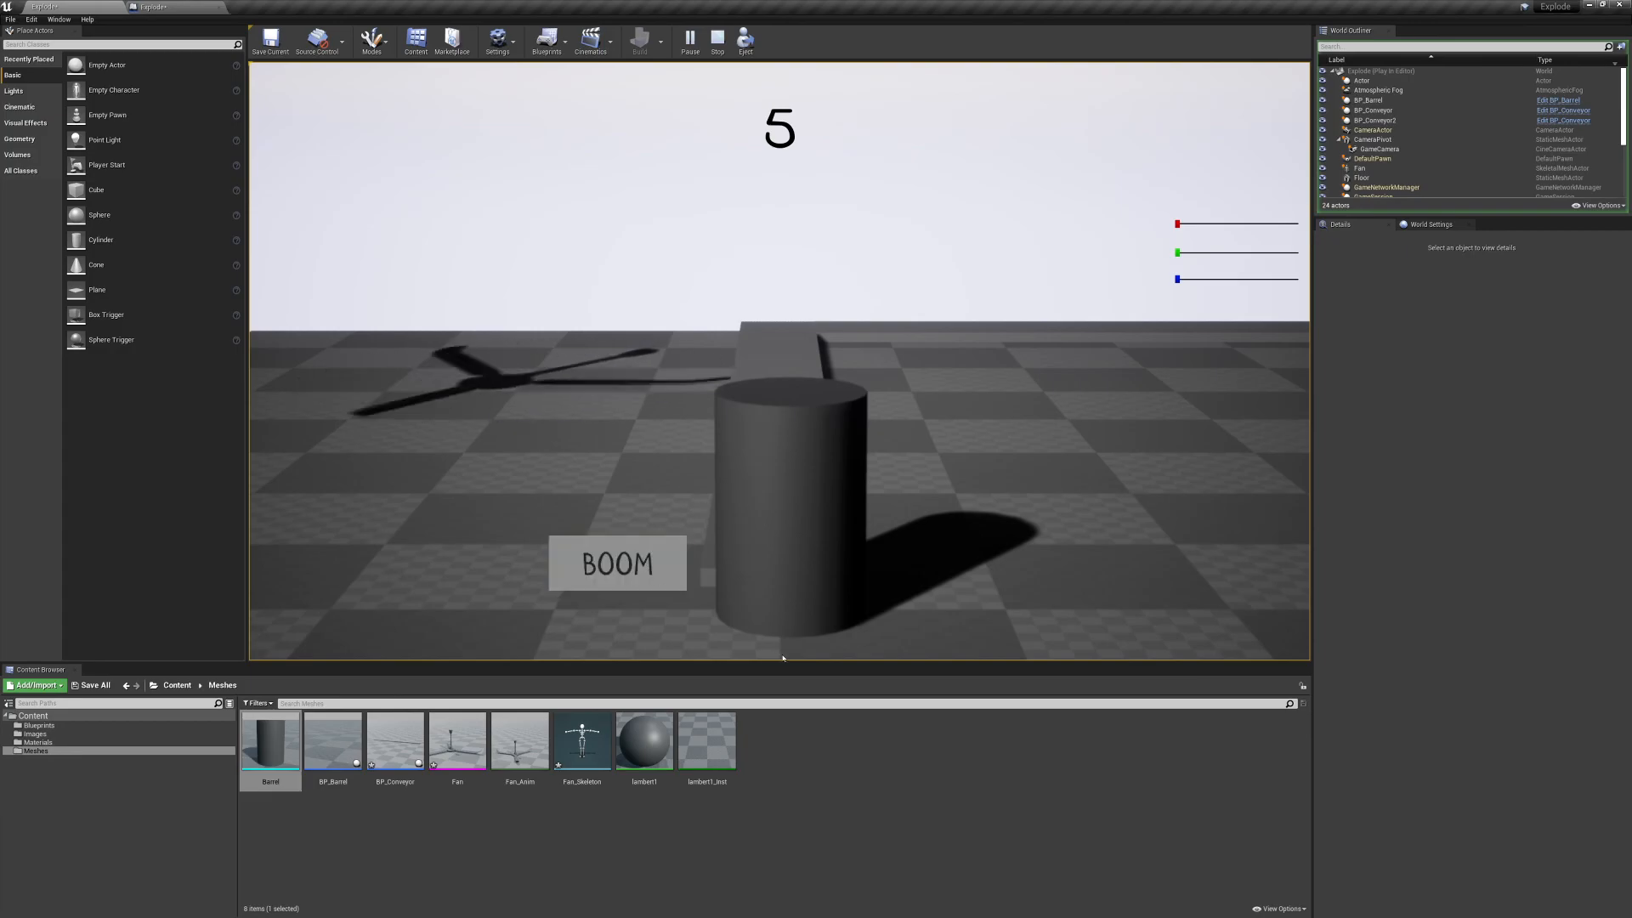
key("Escape")
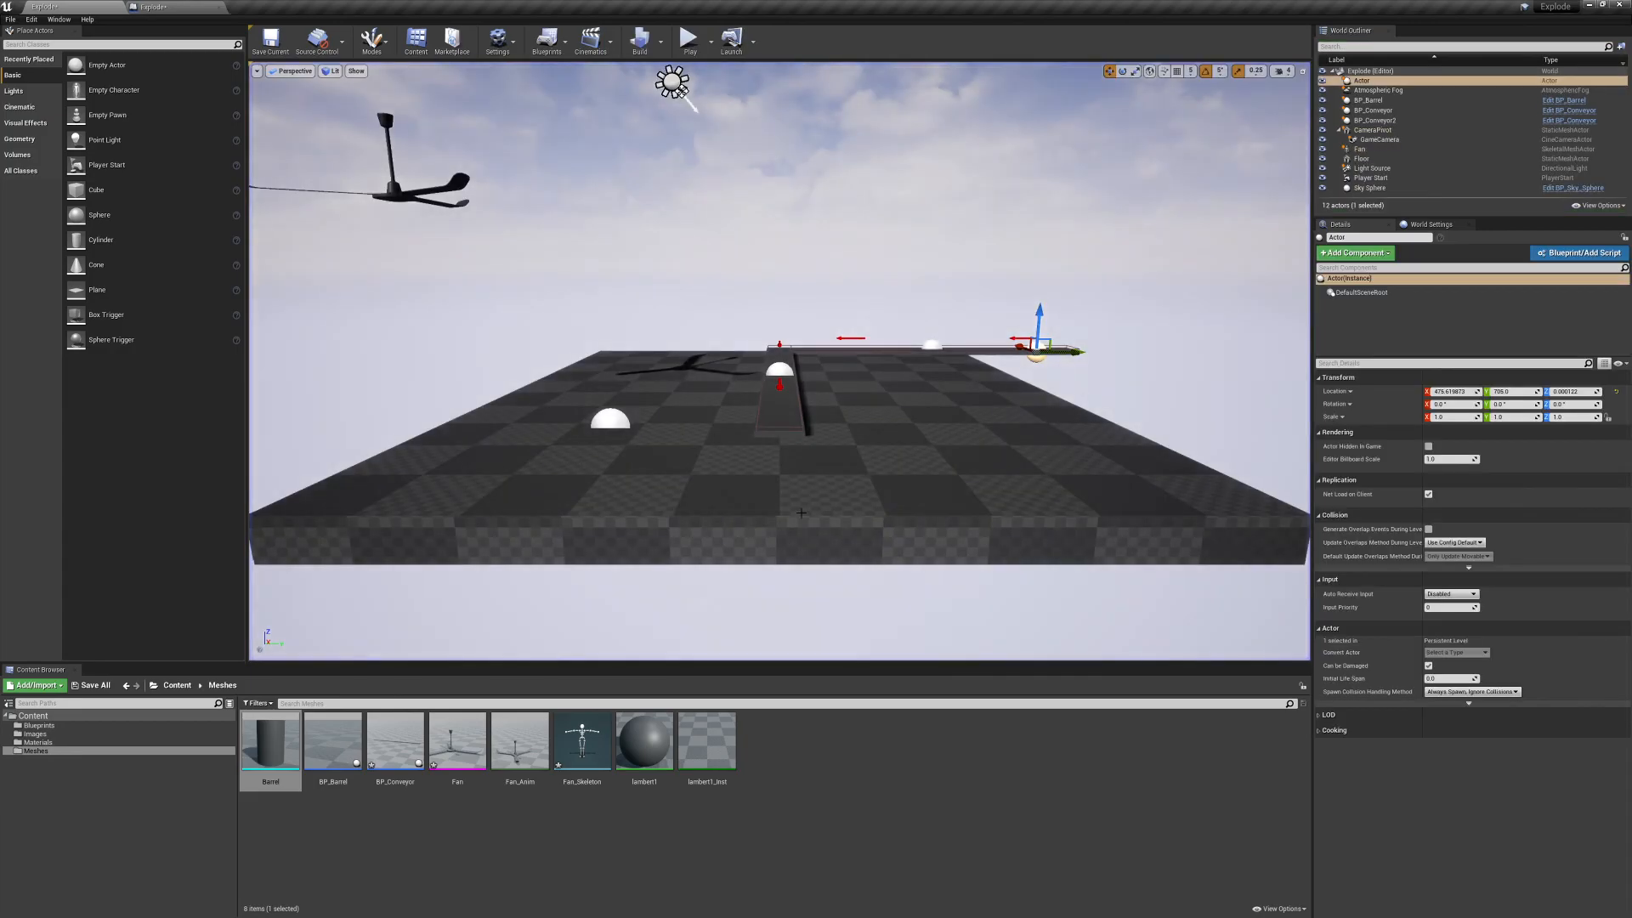
Duplicate the ceiling fan and place the copy above the floor on the opposite side of the first conveyor belt.
right_click_drag(754, 402, 1050, 399)
right_click_drag(714, 363, 671, 425)
key("ctrl+z")
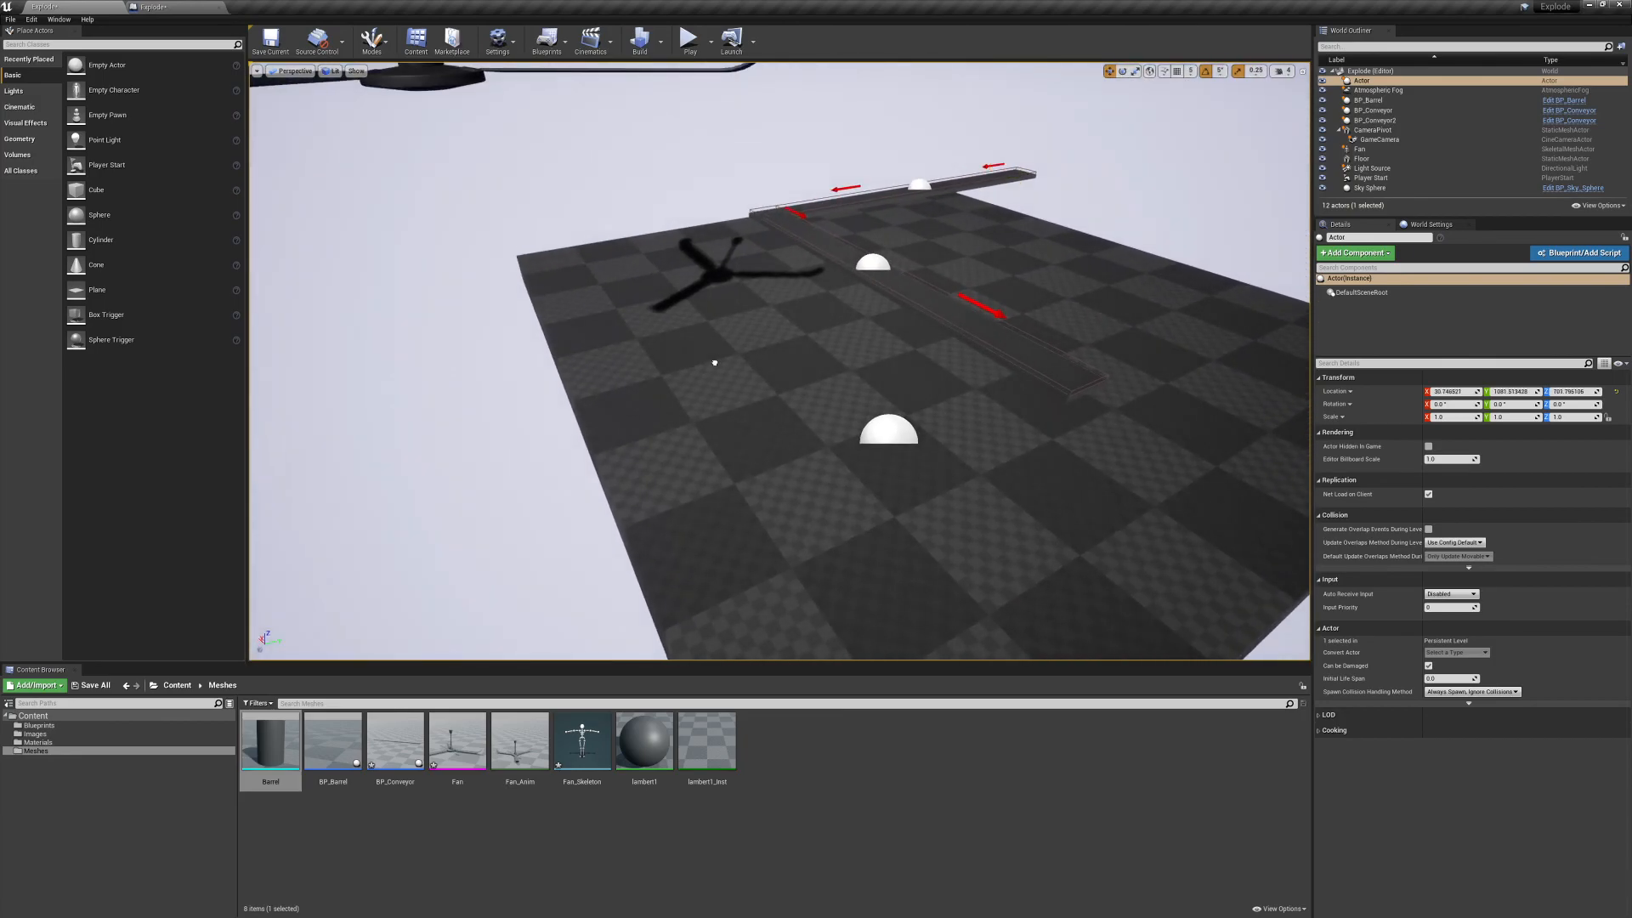
right_click_drag(721, 342, 707, 554)
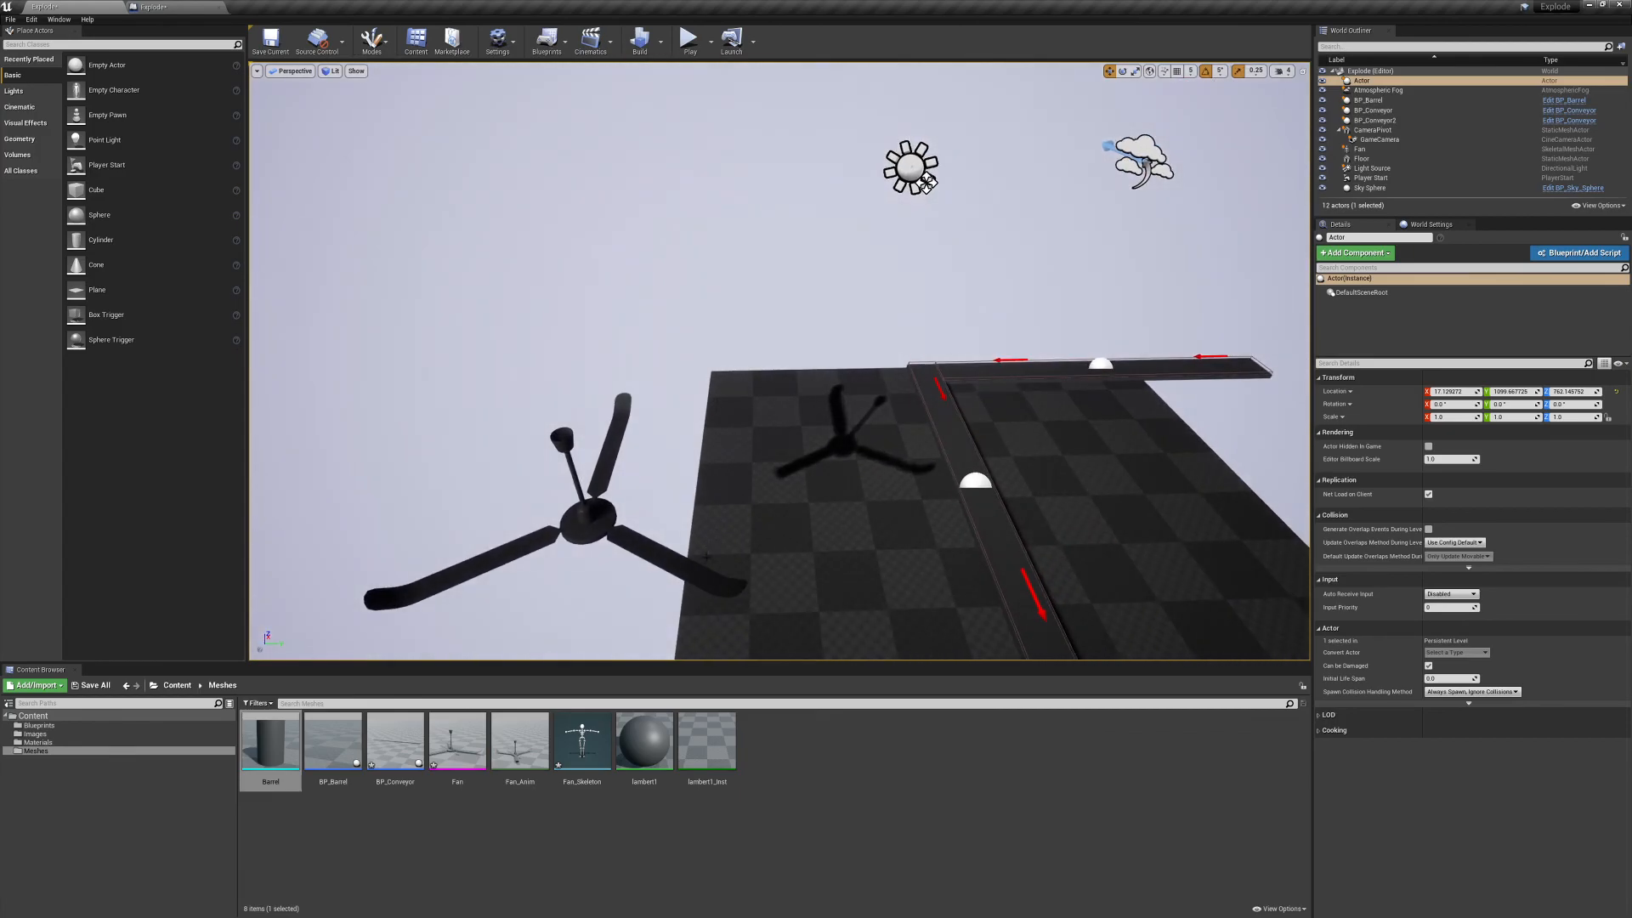
left_click(599, 524)
left_click_drag(568, 435, 1165, 458, "alt")
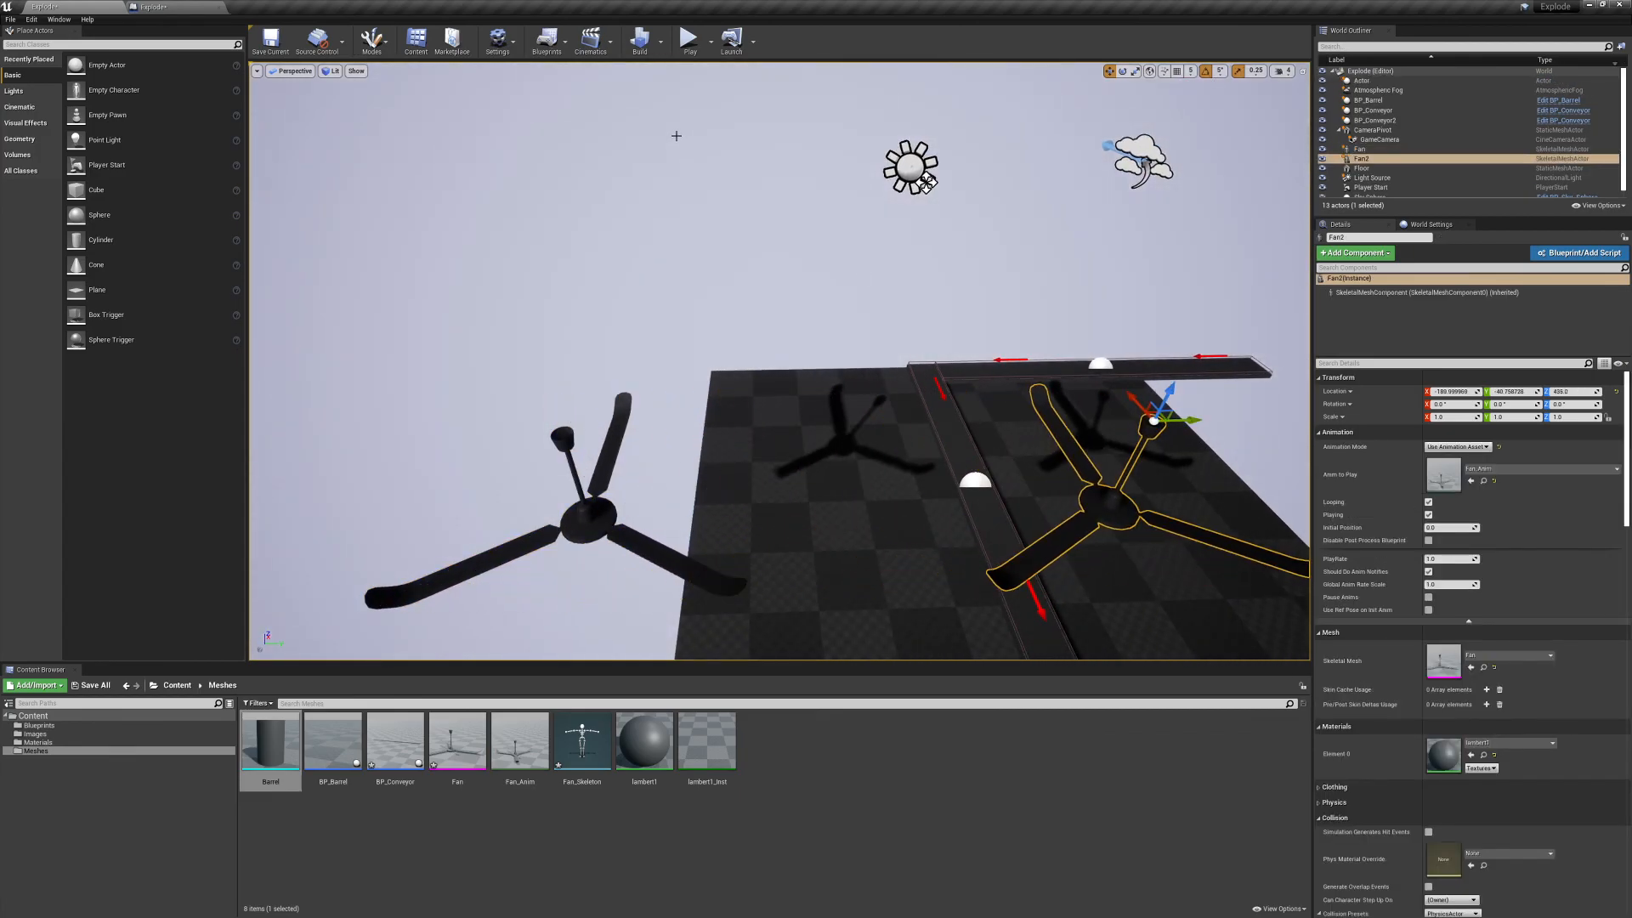
Play-test the level again to check the shadows of both fans beside the conveyor, and end the session.
left_click(689, 38)
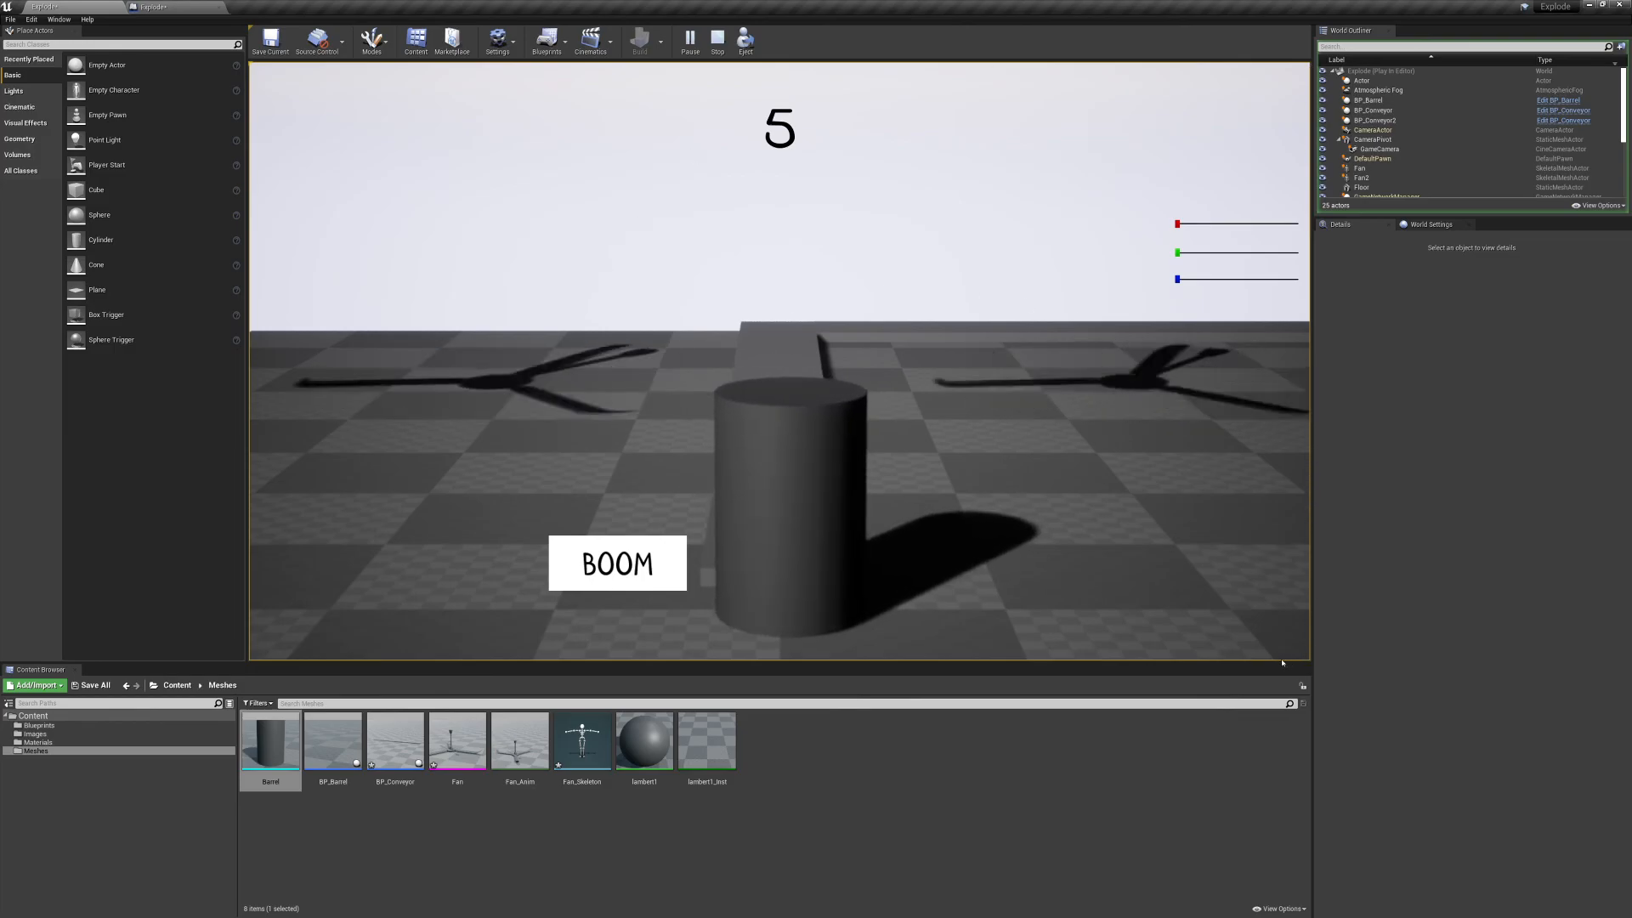
key("Escape")
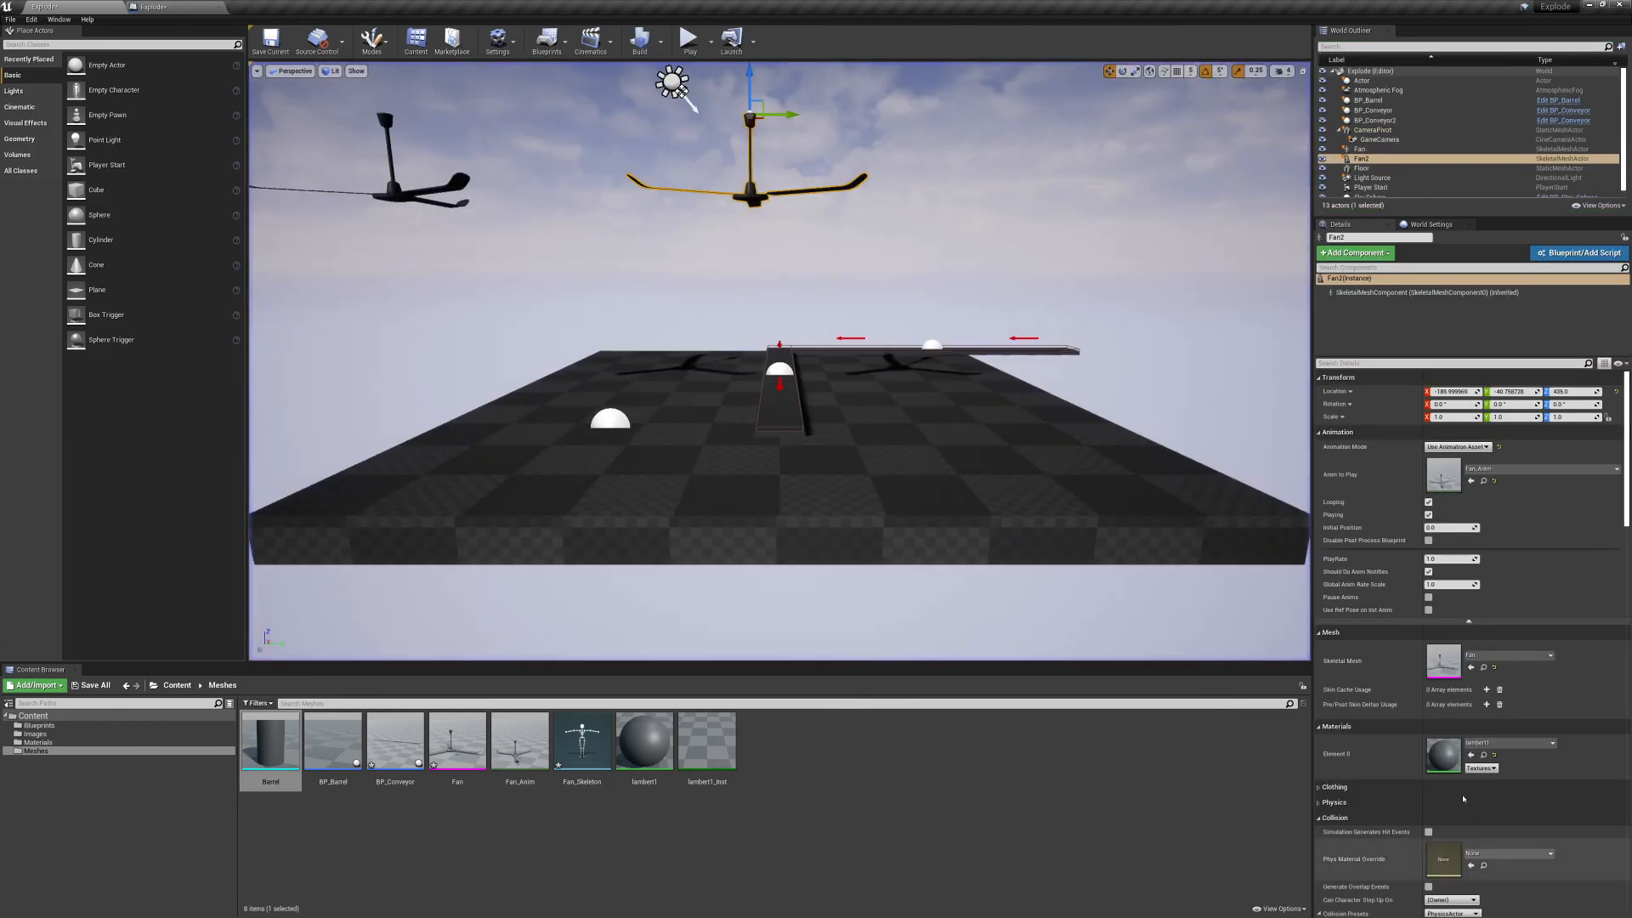
key("super")
key("Escape")
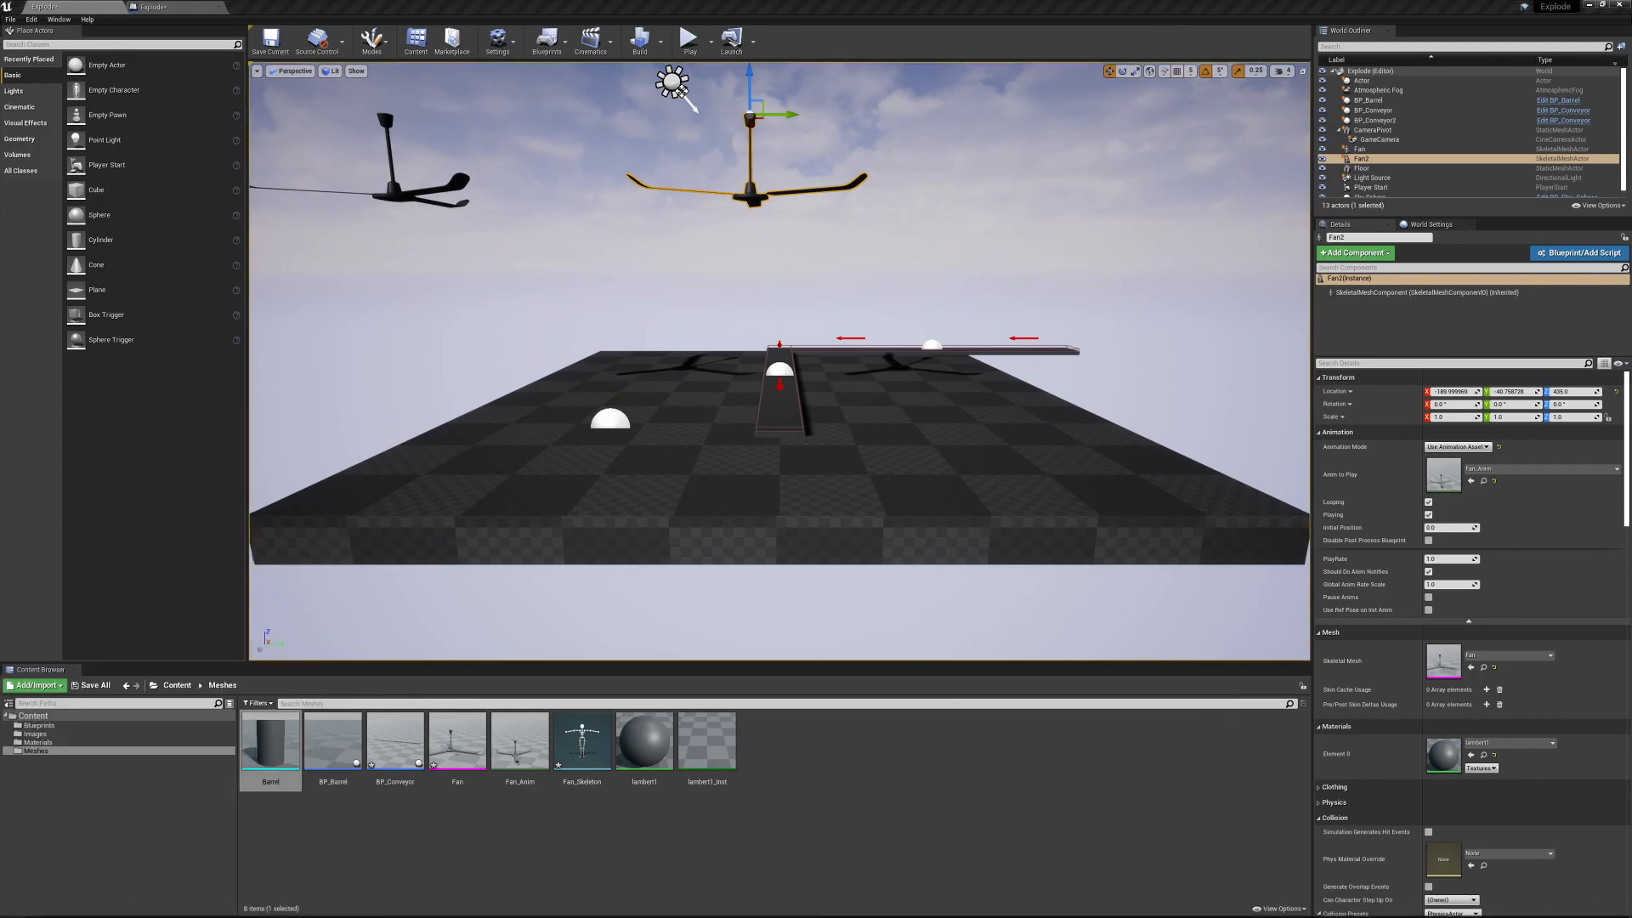